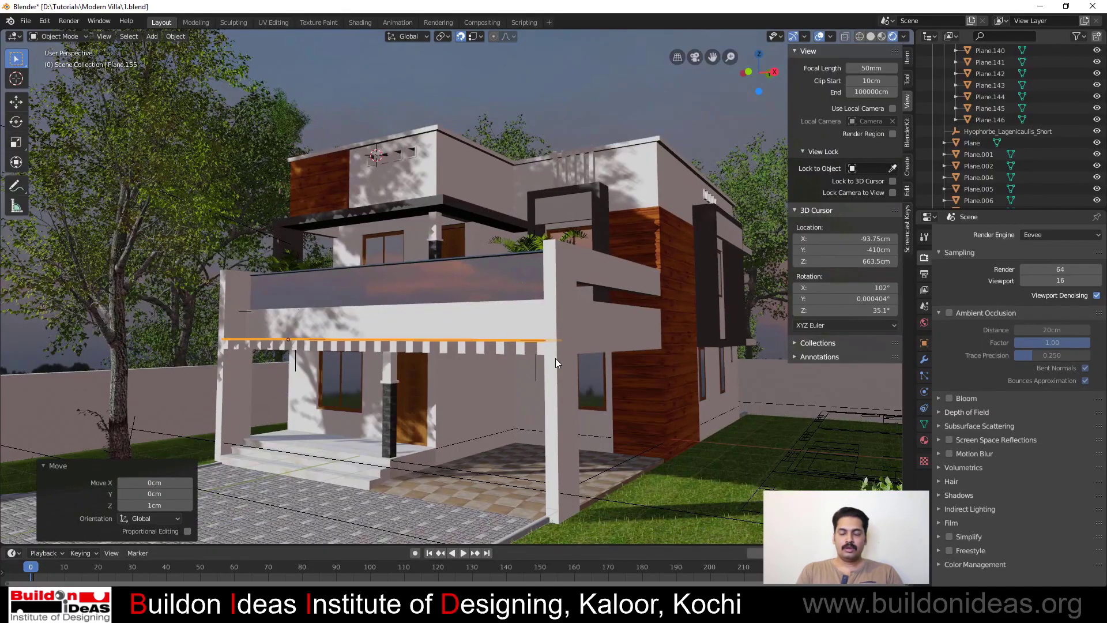
pyautogui.moveTo(555, 358); pyautogui.dragTo(460, 361, button='middle')
pyautogui.scroll(-3, 456, 365)
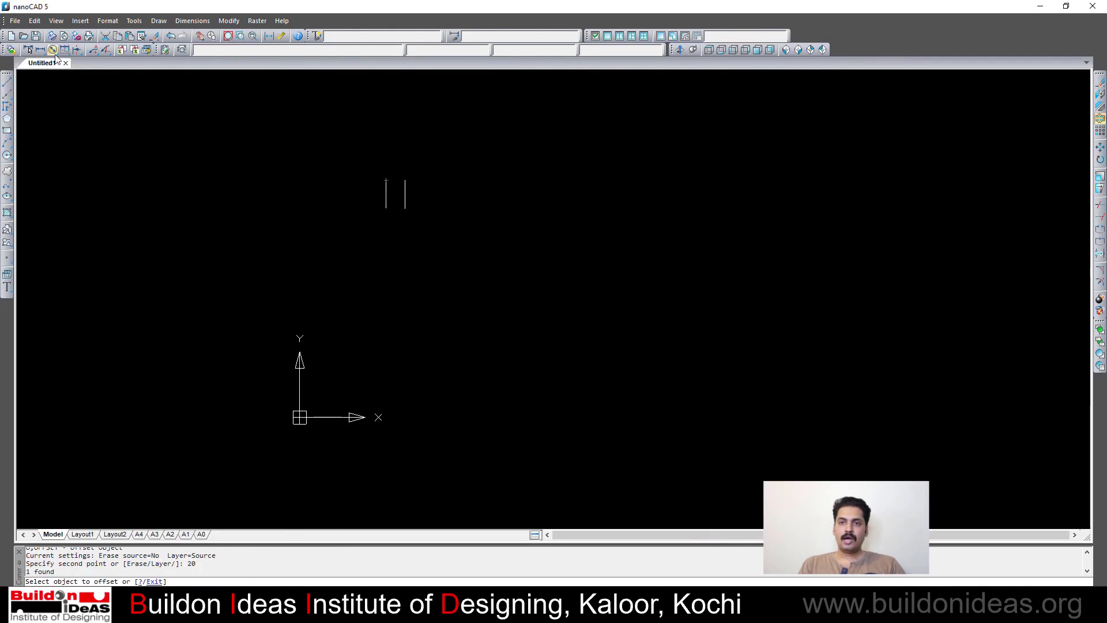
# Open the recent drawing D:\Tutorials\Modern Villa\Plan.dxf in nanoCAD and review the ground and first floor plans
pyautogui.click(19, 24)
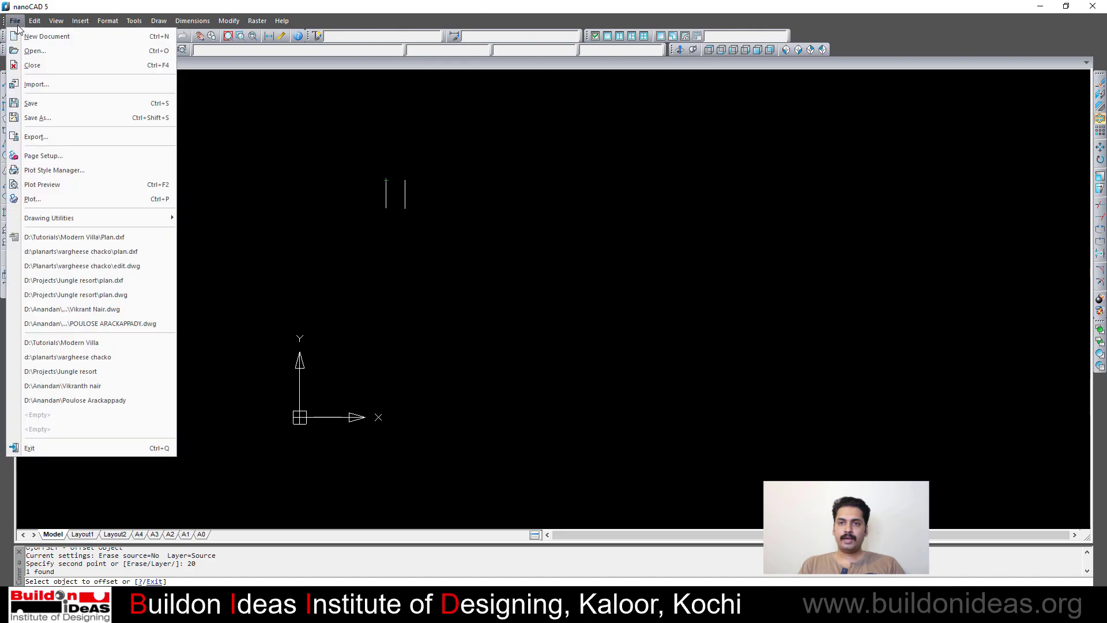
pyautogui.click(62, 243)
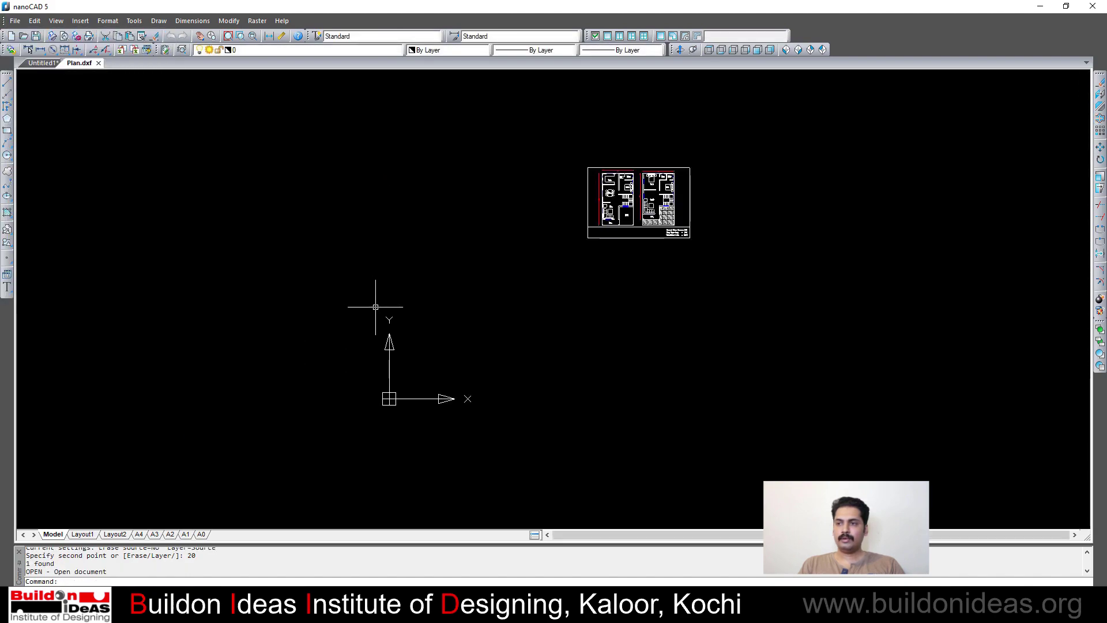
pyautogui.scroll(5, 746, 191)
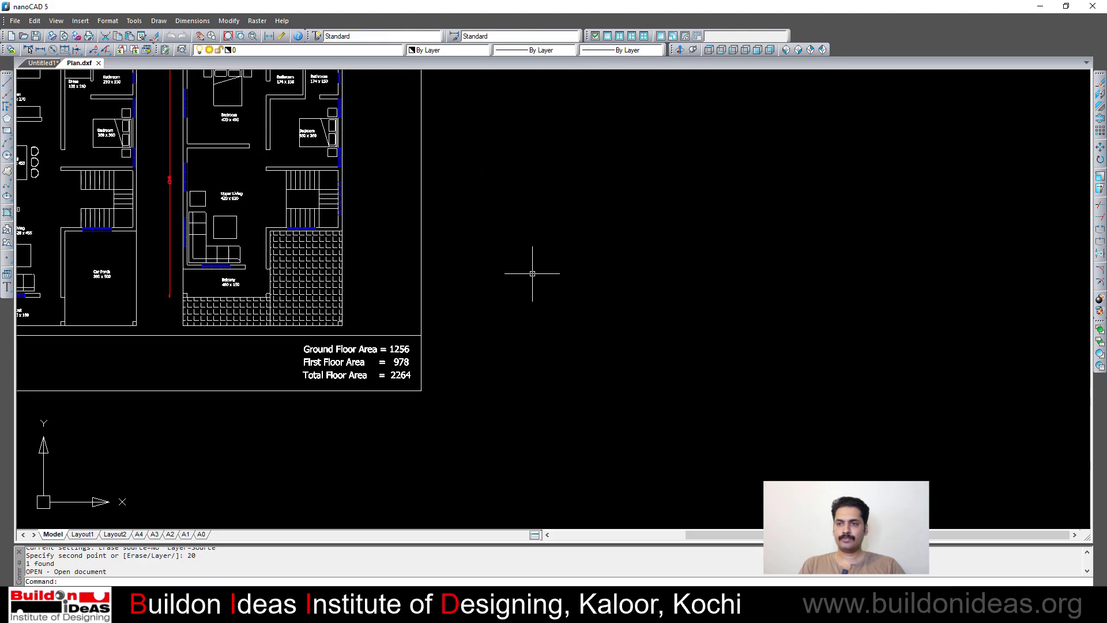
pyautogui.moveTo(533, 261)
pyautogui.mouseDown(button='middle')
pyautogui.moveTo(801, 440)
pyautogui.moveTo(849, 385)
pyautogui.mouseUp(button='middle')
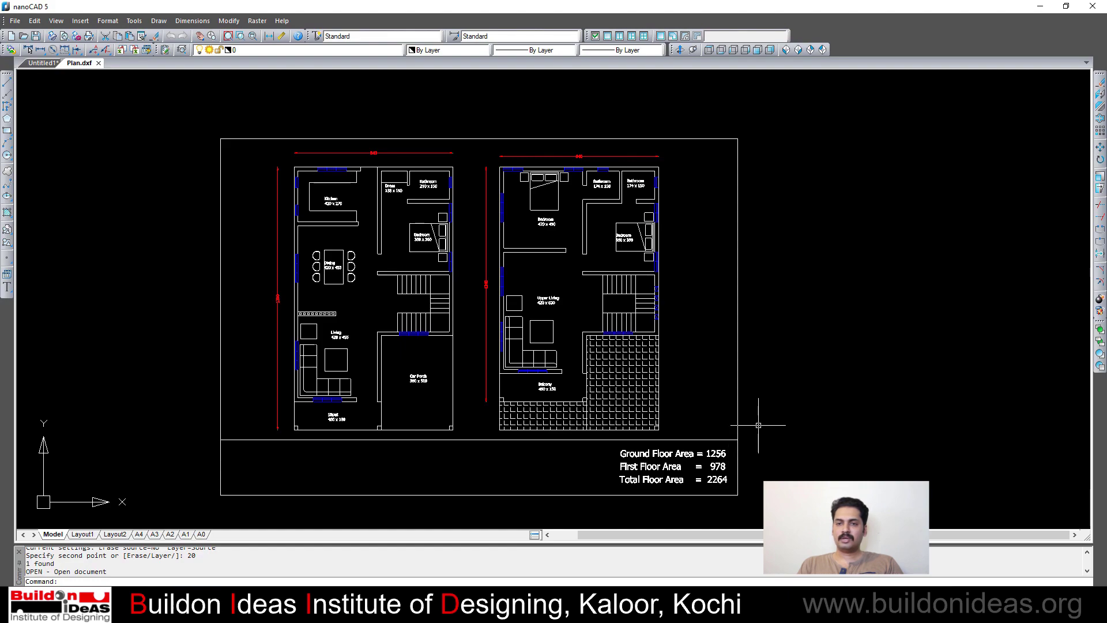
pyautogui.moveTo(798, 410)
pyautogui.mouseDown(button='middle')
pyautogui.moveTo(806, 390)
pyautogui.moveTo(818, 393)
pyautogui.mouseUp(button='middle')
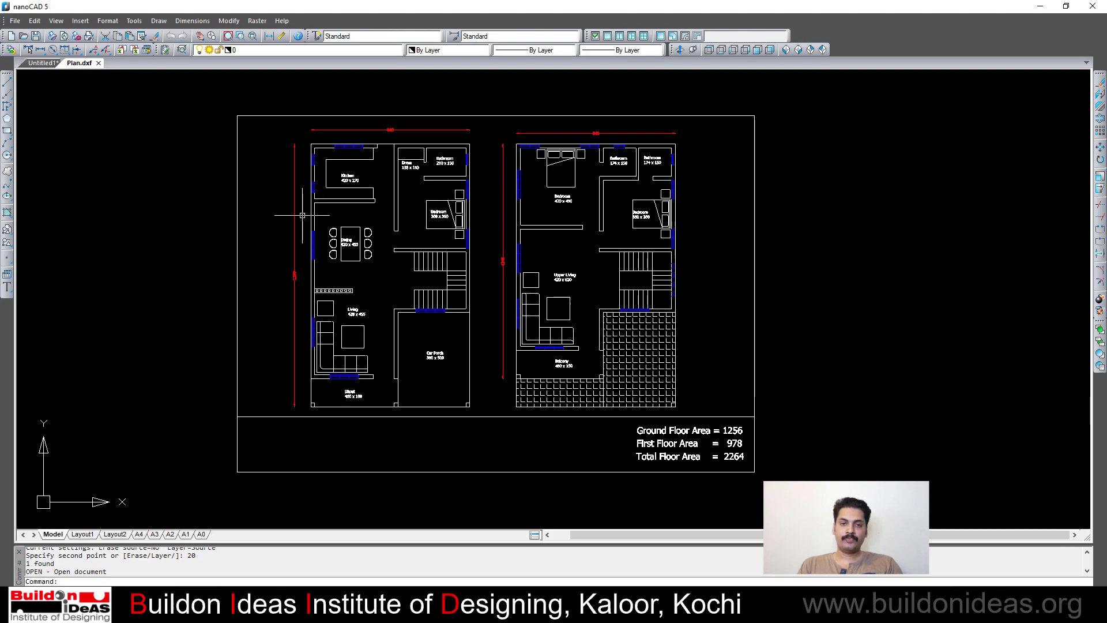
pyautogui.moveTo(262, 193); pyautogui.dragTo(305, 199, button='middle')
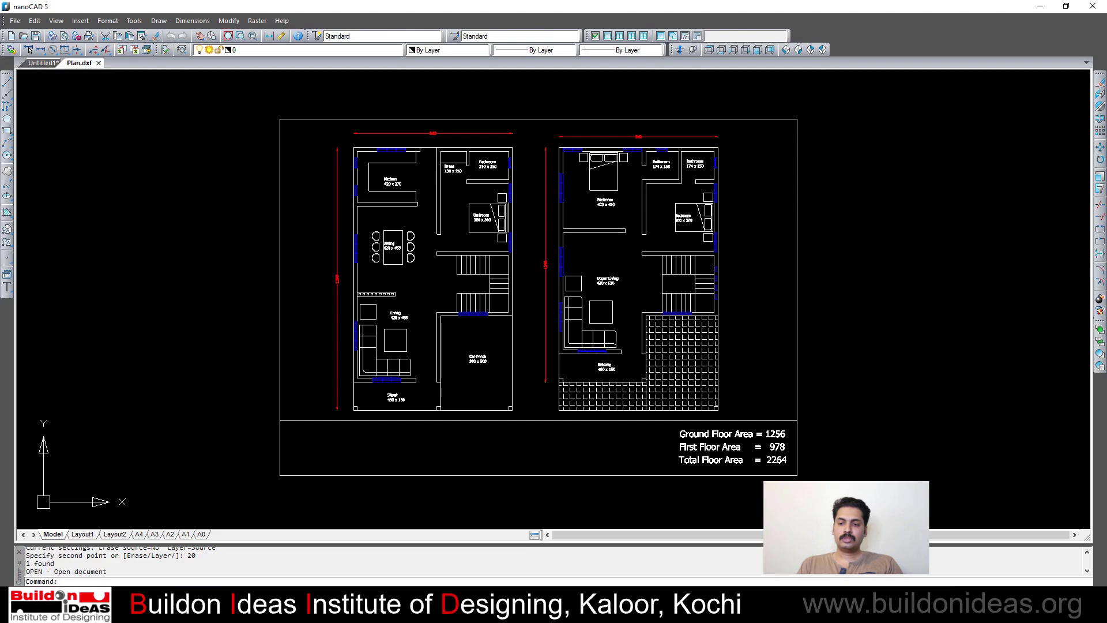
# Switch to Blender and examine the default scene with its cube, camera and light from several angles and distances
pyautogui.click(239, 612)
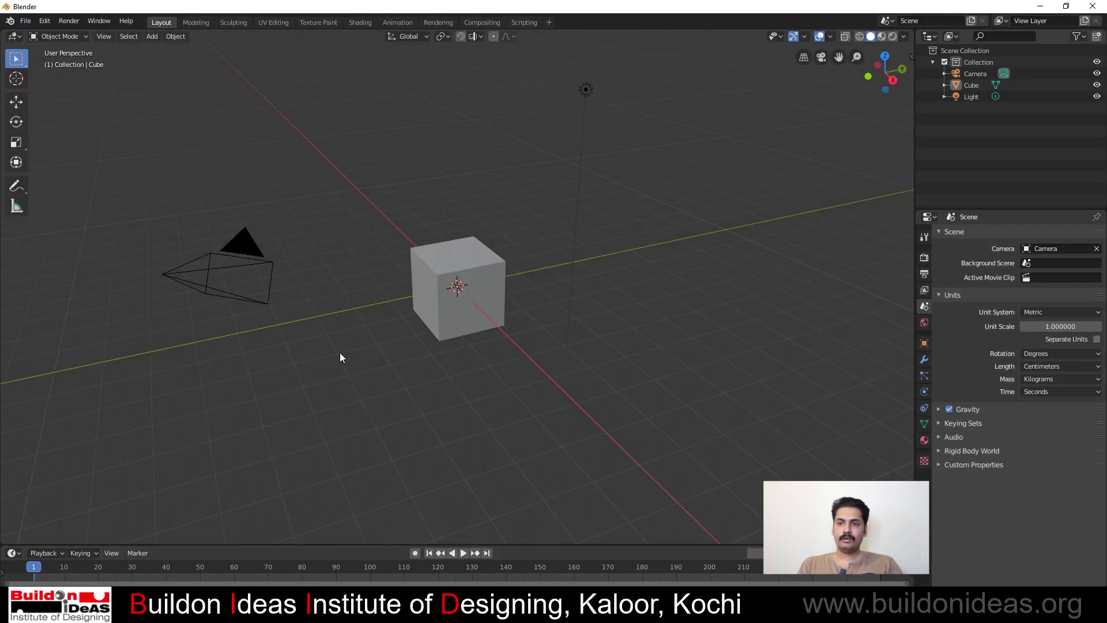
pyautogui.moveTo(339, 337); pyautogui.dragTo(252, 343, button='middle')
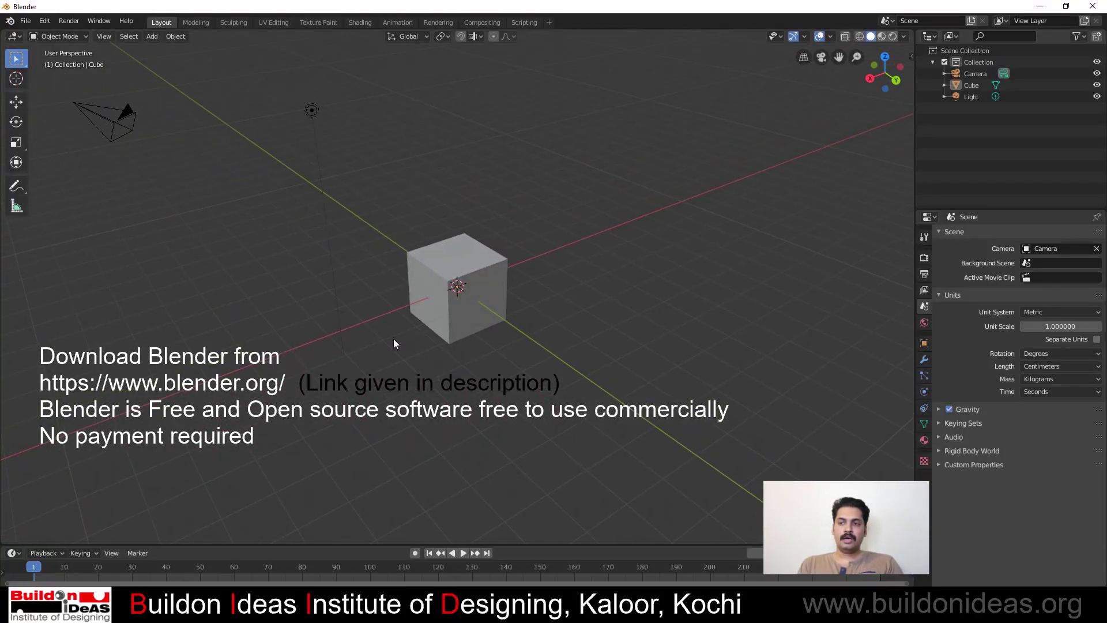
pyautogui.moveTo(394, 340); pyautogui.dragTo(450, 364, button='middle')
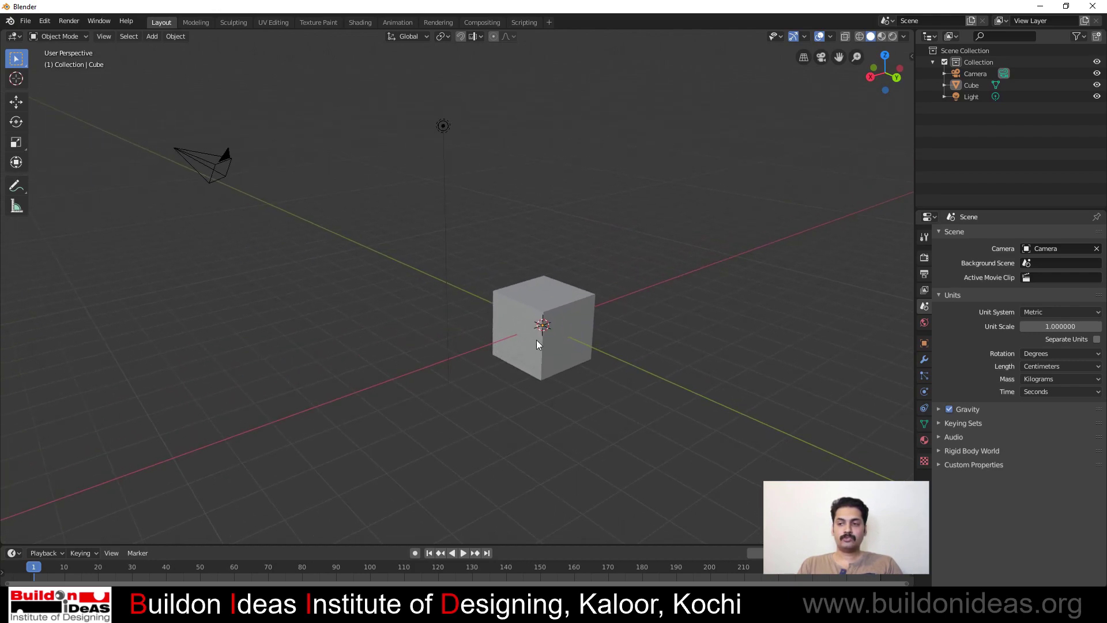
pyautogui.scroll(2, 540, 337)
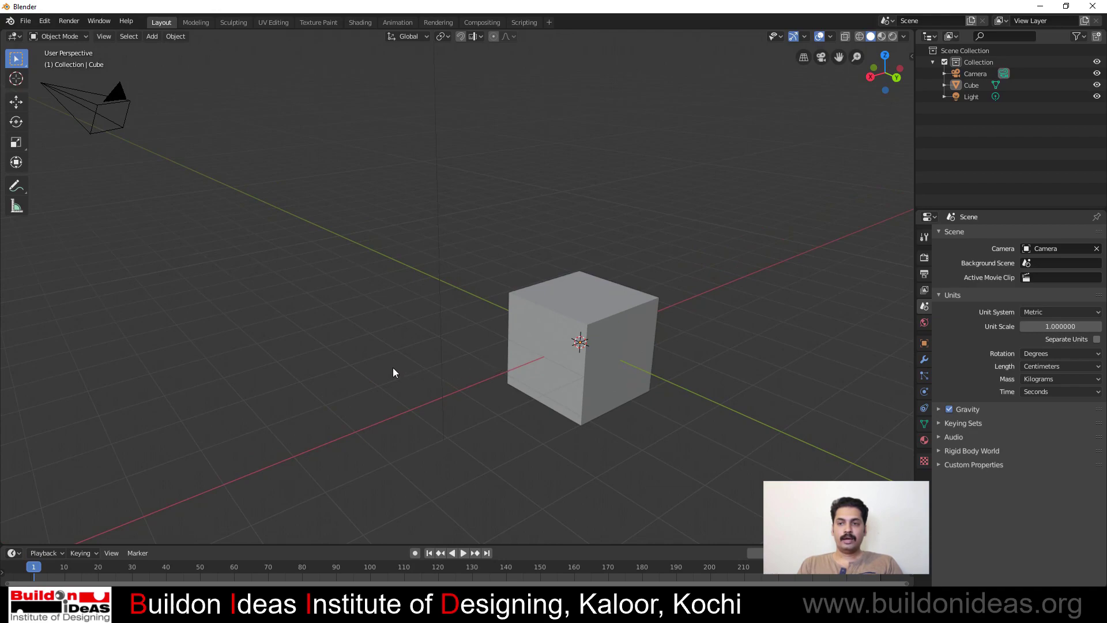
pyautogui.moveTo(391, 368)
pyautogui.mouseDown(button='middle')
pyautogui.moveTo(475, 350)
pyautogui.moveTo(387, 360)
pyautogui.mouseUp(button='middle')
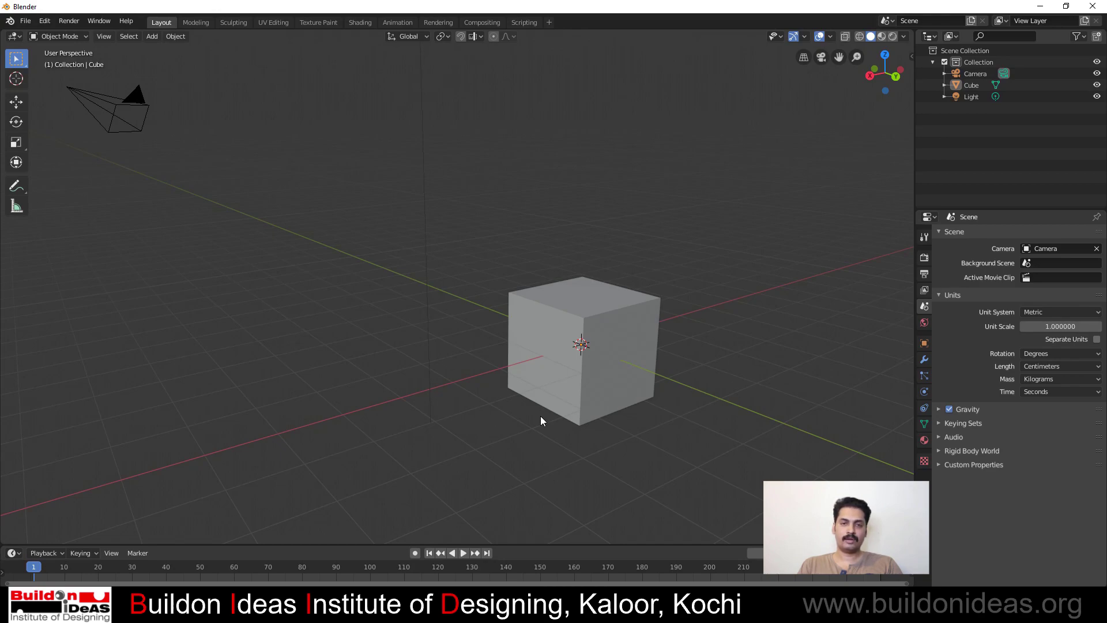
pyautogui.moveTo(541, 416)
pyautogui.mouseDown(button='middle')
pyautogui.moveTo(529, 410)
pyautogui.moveTo(579, 411)
pyautogui.moveTo(550, 411)
pyautogui.mouseUp(button='middle')
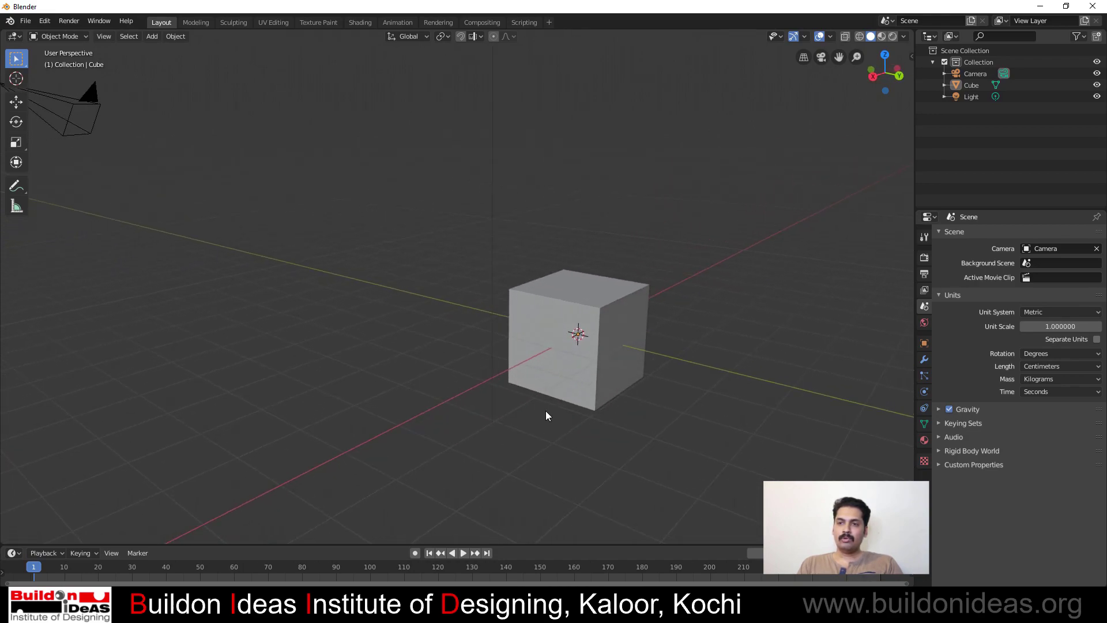
pyautogui.moveTo(369, 266); pyautogui.dragTo(345, 271, button='middle')
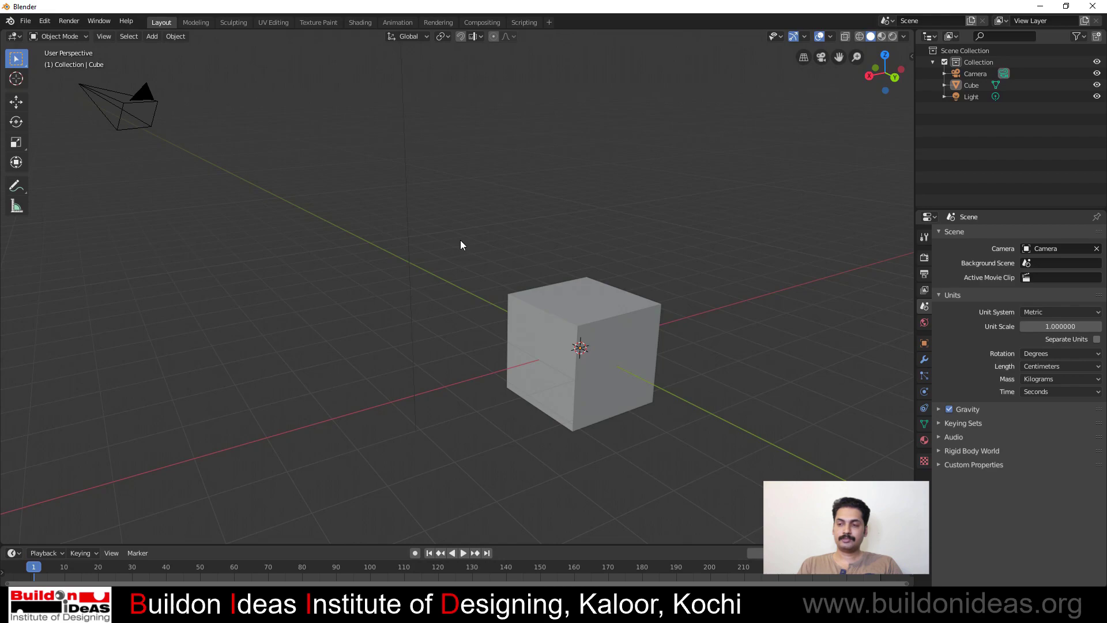
pyautogui.moveTo(460, 240); pyautogui.dragTo(598, 290, button='middle')
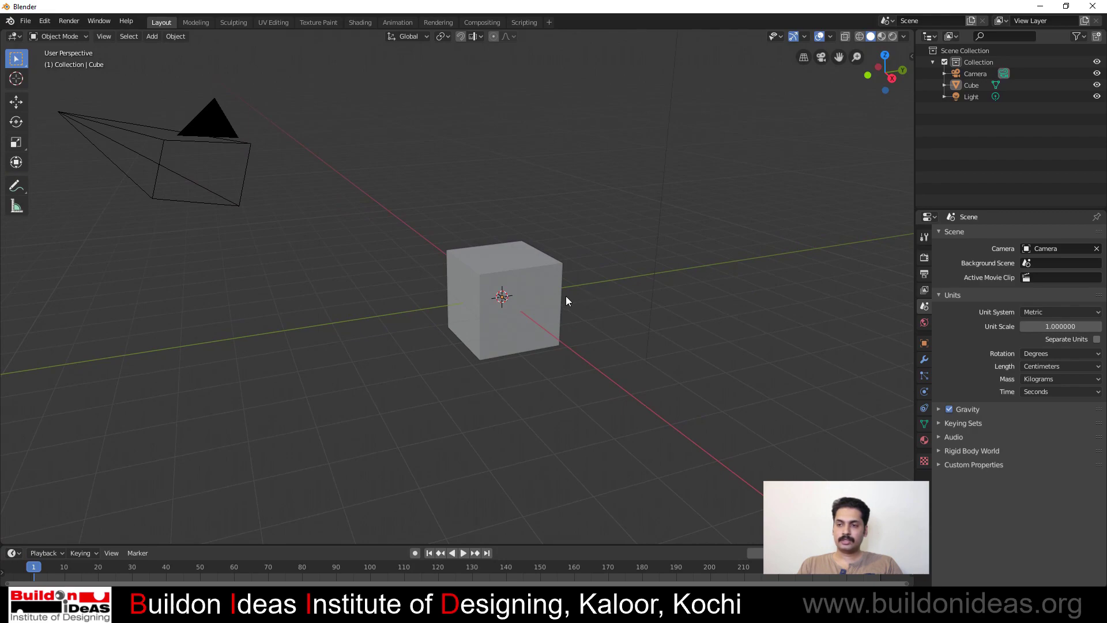
pyautogui.moveTo(454, 337)
pyautogui.mouseDown(button='middle')
pyautogui.moveTo(491, 330)
pyautogui.moveTo(458, 334)
pyautogui.mouseUp(button='middle')
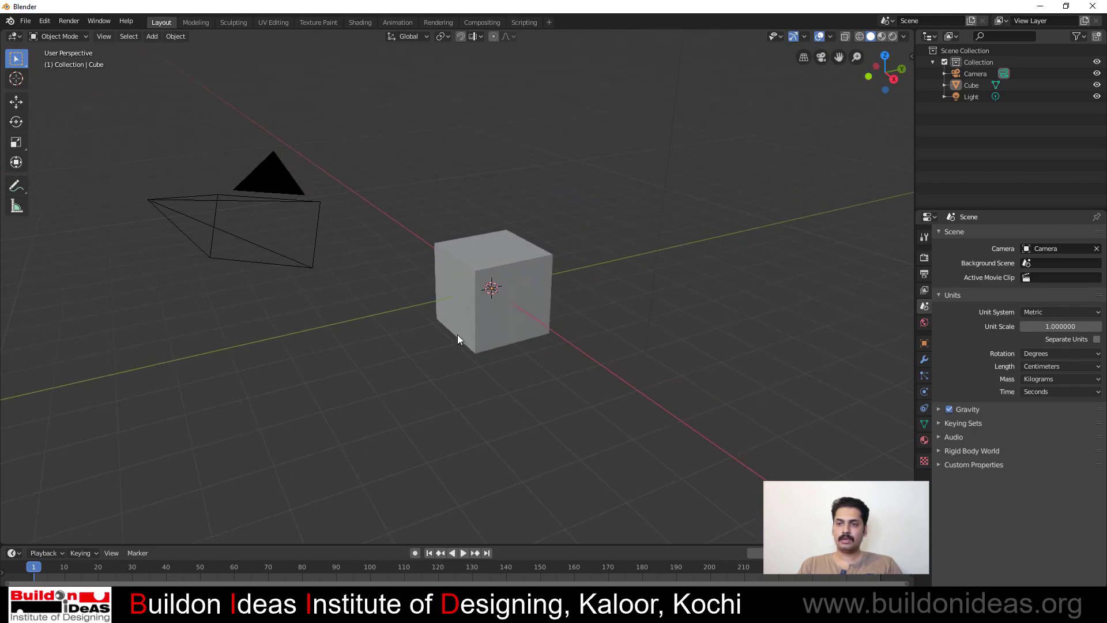
pyautogui.scroll(-2, 421, 332)
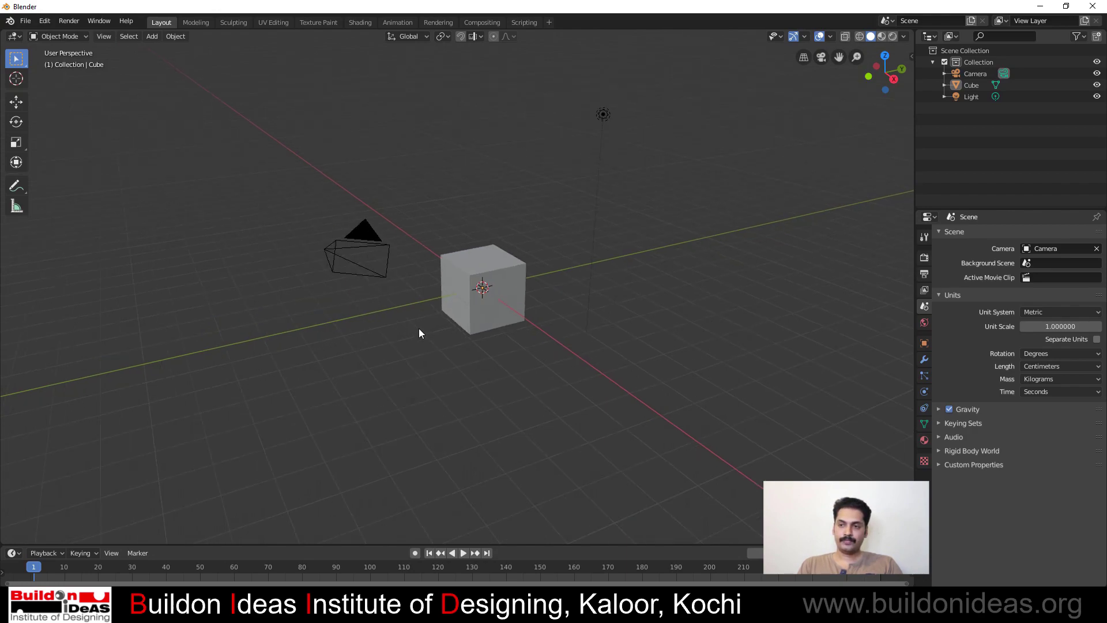
pyautogui.moveTo(548, 373); pyautogui.dragTo(491, 353, button='middle')
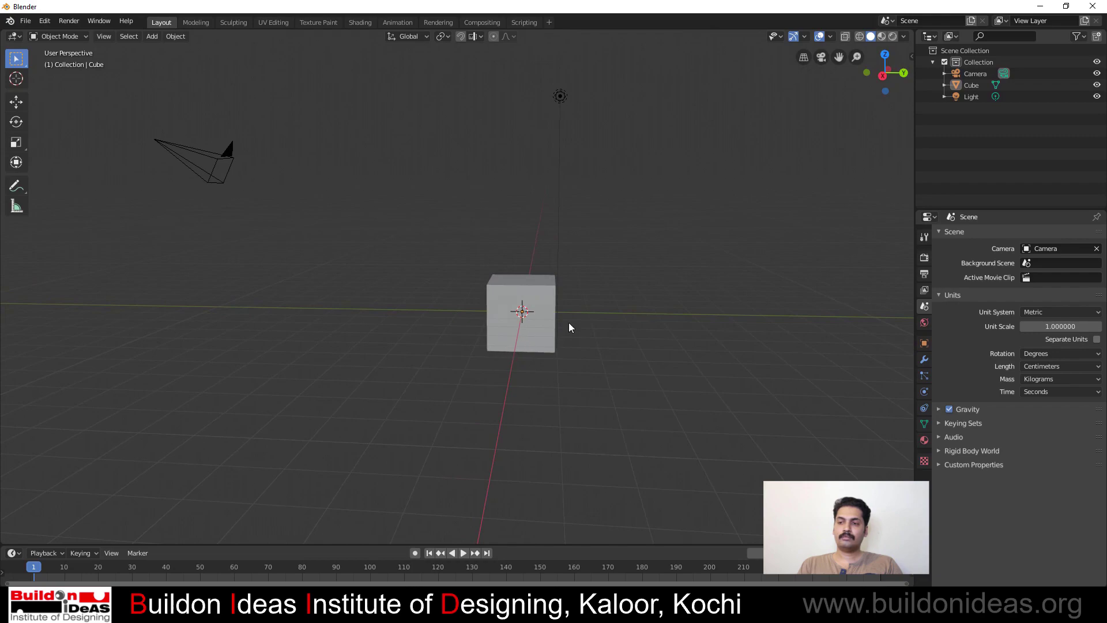
pyautogui.scroll(2, 568, 323)
pyautogui.moveTo(653, 398)
pyautogui.mouseDown(button='middle')
pyautogui.moveTo(625, 392)
pyautogui.moveTo(688, 412)
pyautogui.moveTo(662, 400)
pyautogui.mouseUp(button='middle')
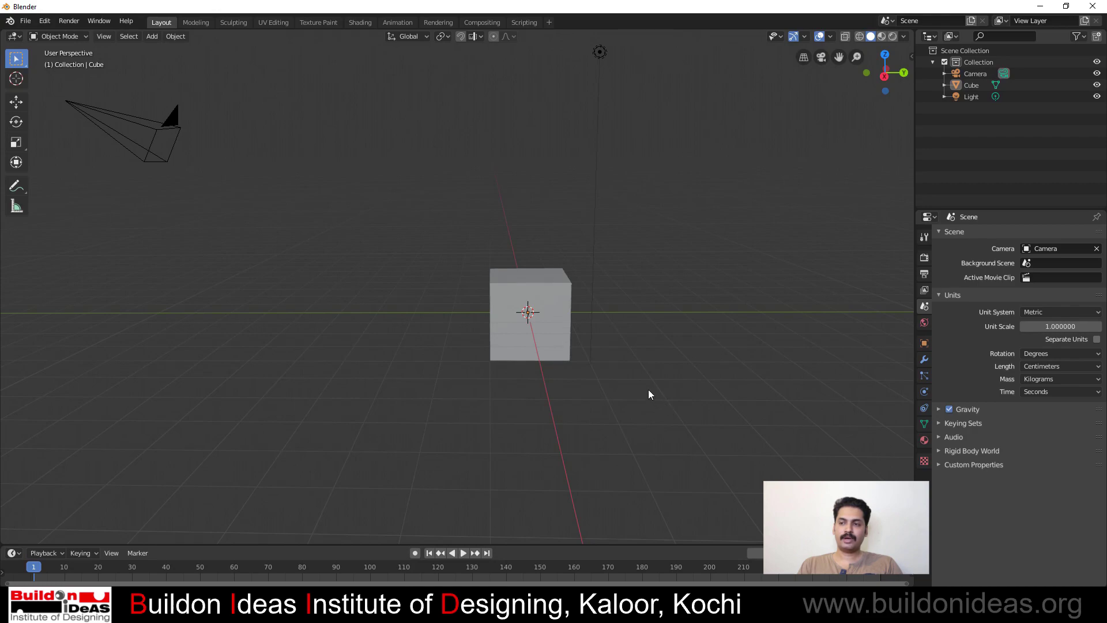
pyautogui.moveTo(665, 398); pyautogui.dragTo(652, 392, button='middle')
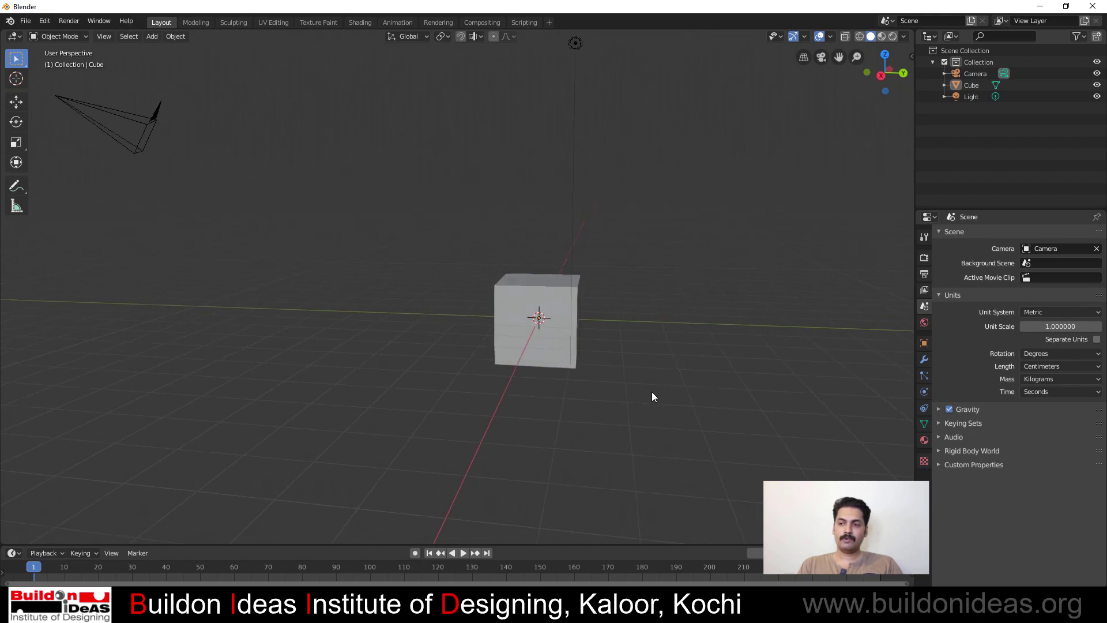
pyautogui.moveTo(477, 391)
pyautogui.mouseDown(button='middle')
pyautogui.moveTo(525, 395)
pyautogui.moveTo(483, 408)
pyautogui.mouseUp(button='middle')
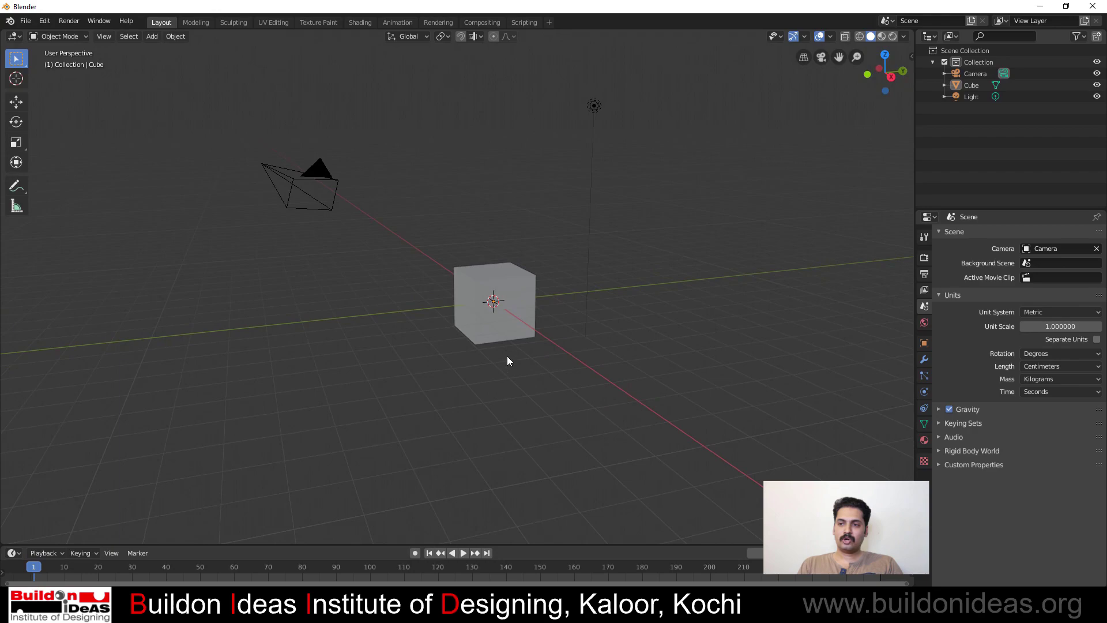
pyautogui.scroll(2, 507, 356)
pyautogui.scroll(-2, 531, 413)
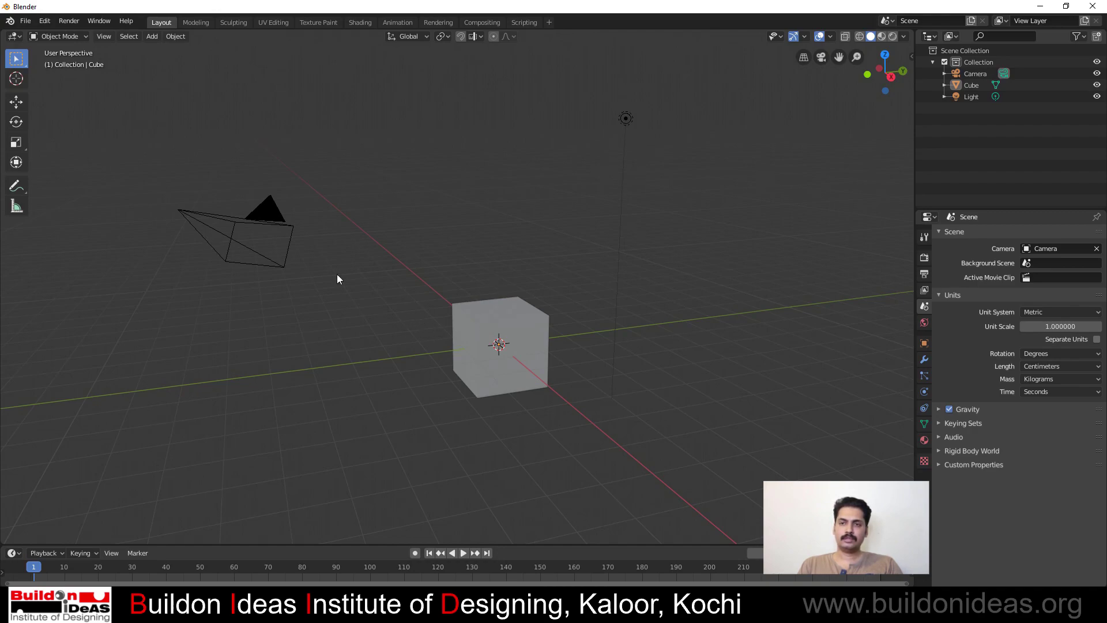
pyautogui.moveTo(337, 279); pyautogui.dragTo(331, 247, button='middle')
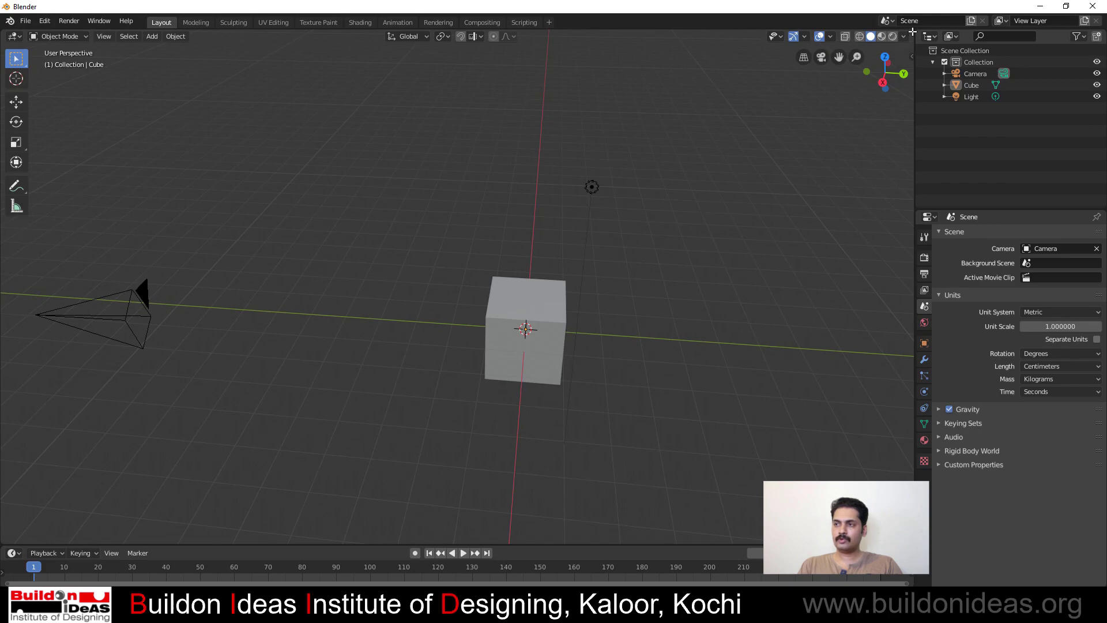
# Try splitting the 3D viewport vertically and horizontally into several areas, and join them back into a single viewport
pyautogui.moveTo(913, 32); pyautogui.dragTo(476, 86)
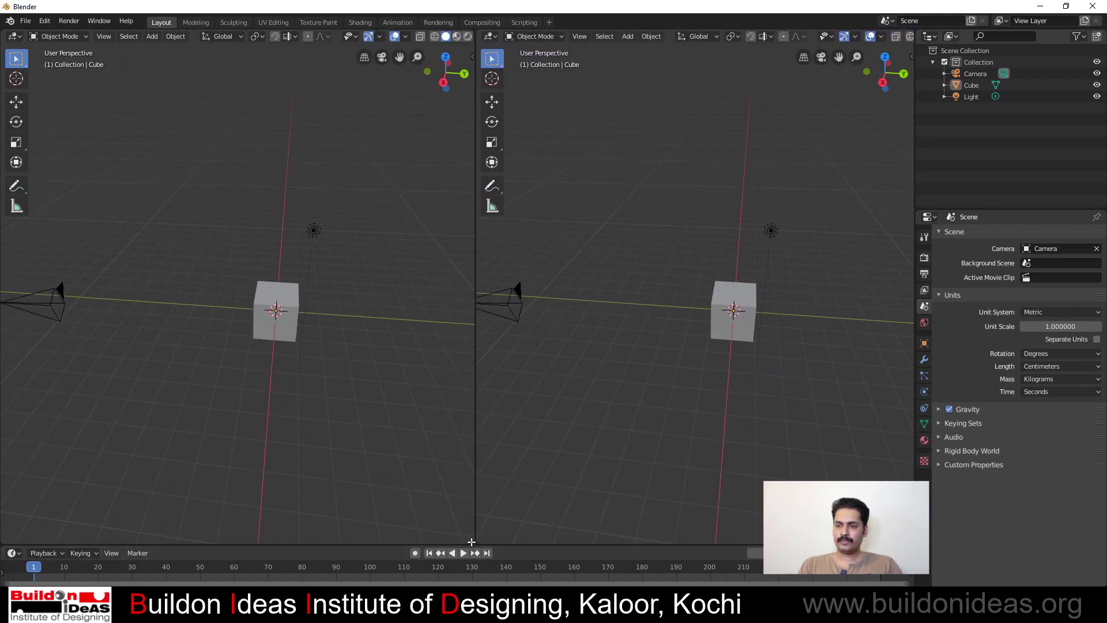
pyautogui.moveTo(473, 541); pyautogui.dragTo(468, 291)
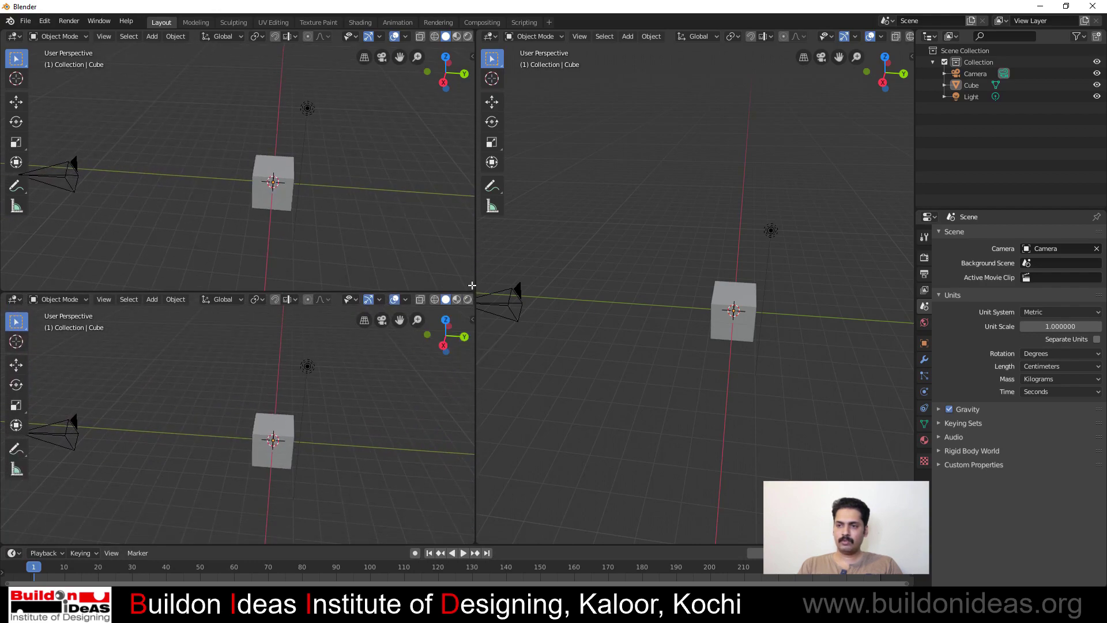
pyautogui.moveTo(472, 285); pyautogui.dragTo(470, 329)
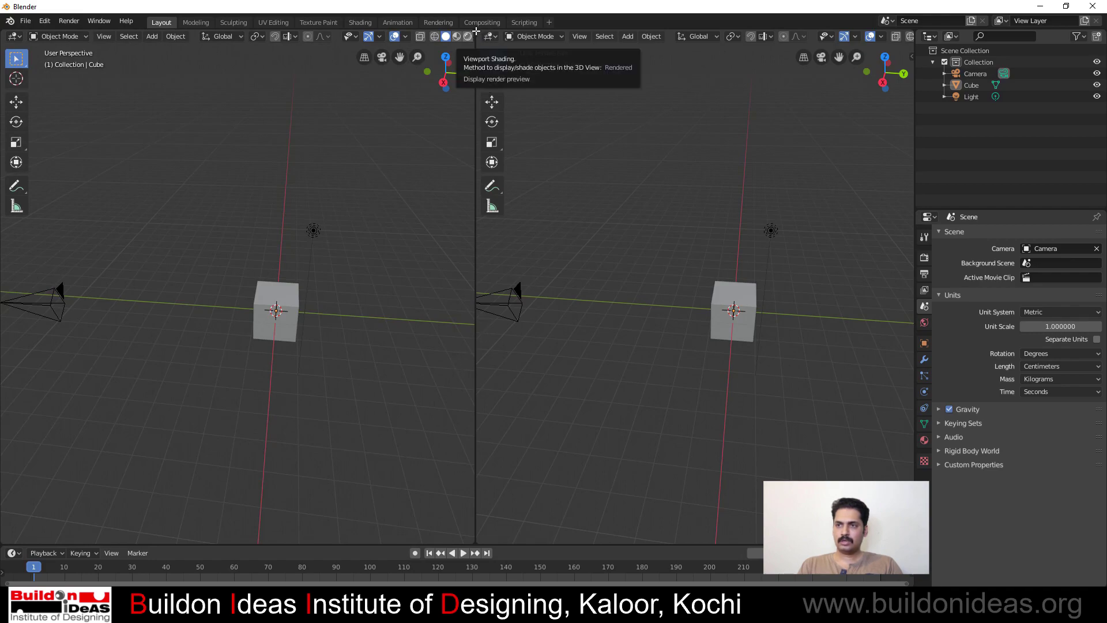
pyautogui.moveTo(479, 30); pyautogui.dragTo(590, 40)
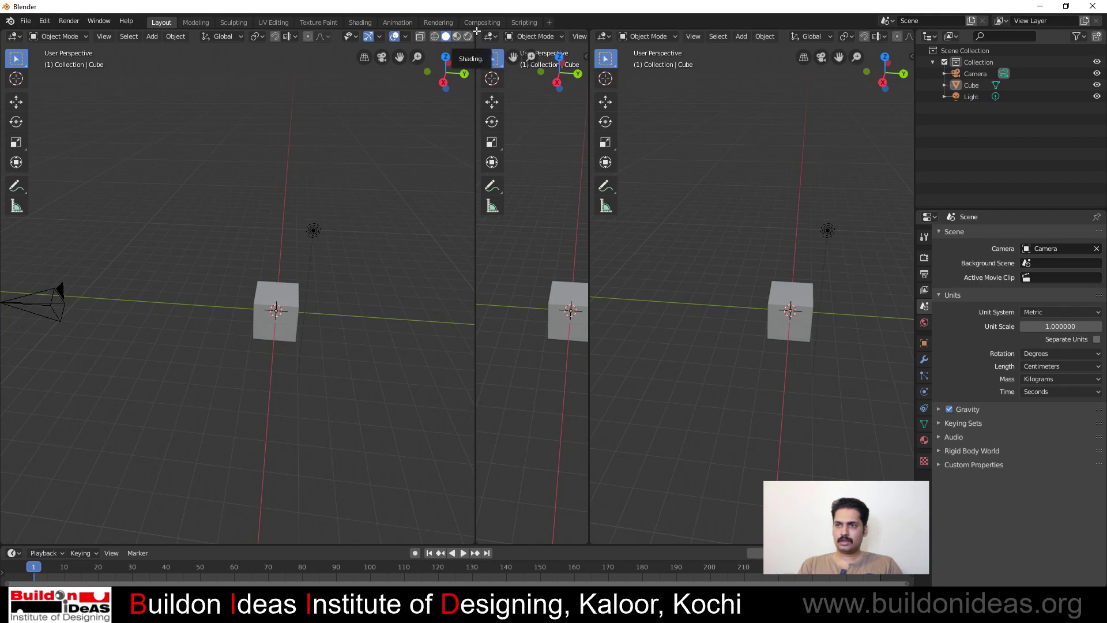
pyautogui.moveTo(476, 30); pyautogui.dragTo(646, 38)
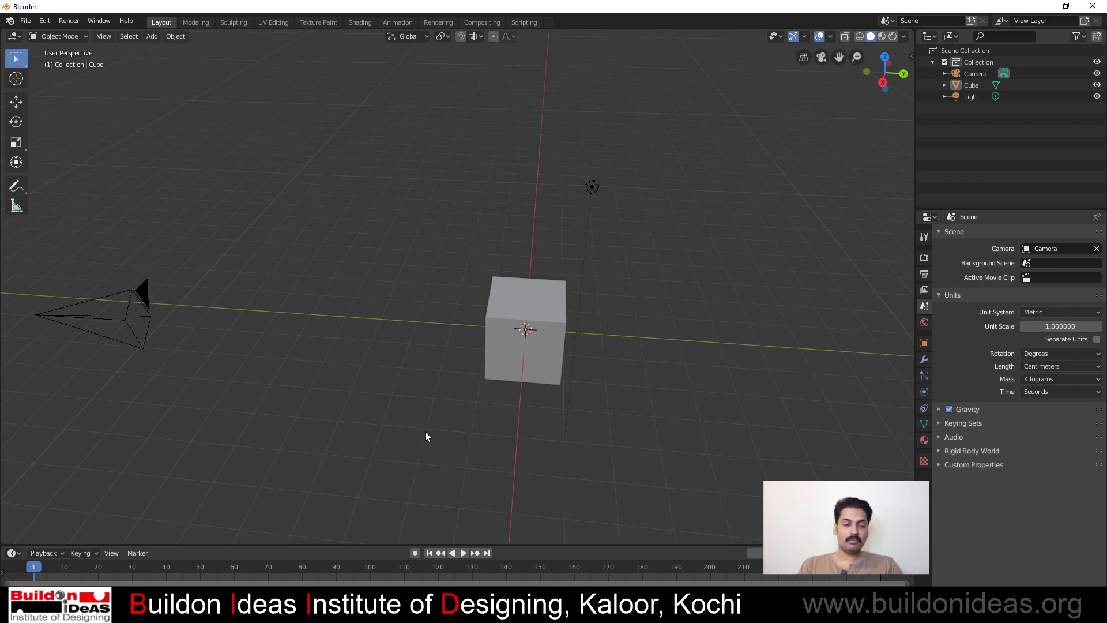
# Show the 3D viewport's sidebar with the cube's transform properties
pyautogui.moveTo(452, 420); pyautogui.dragTo(461, 385, button='middle')
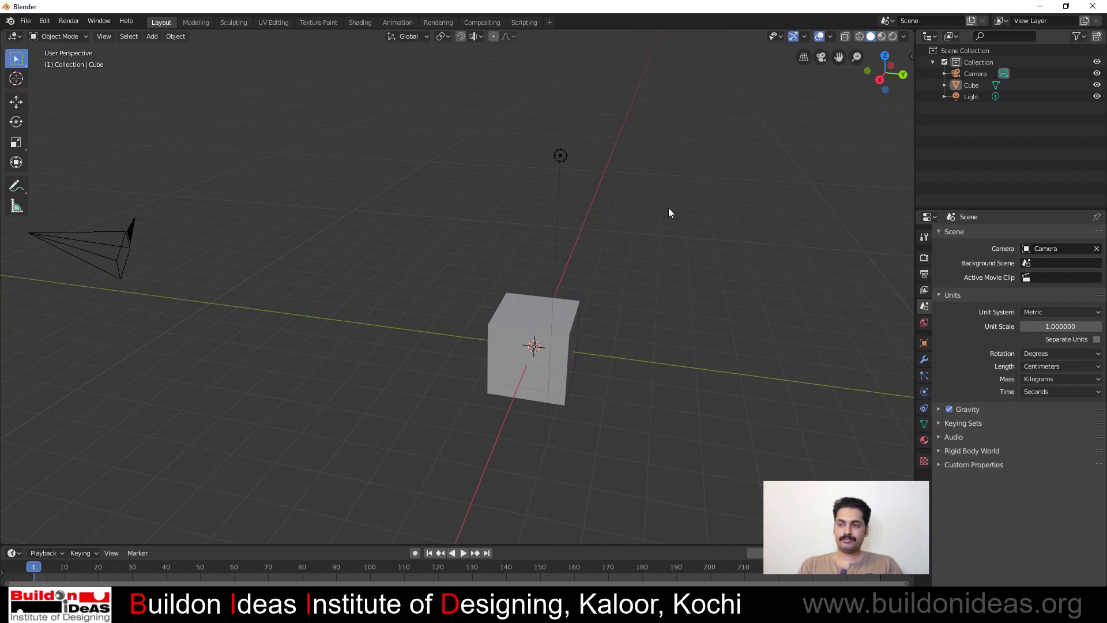
pyautogui.press('n')
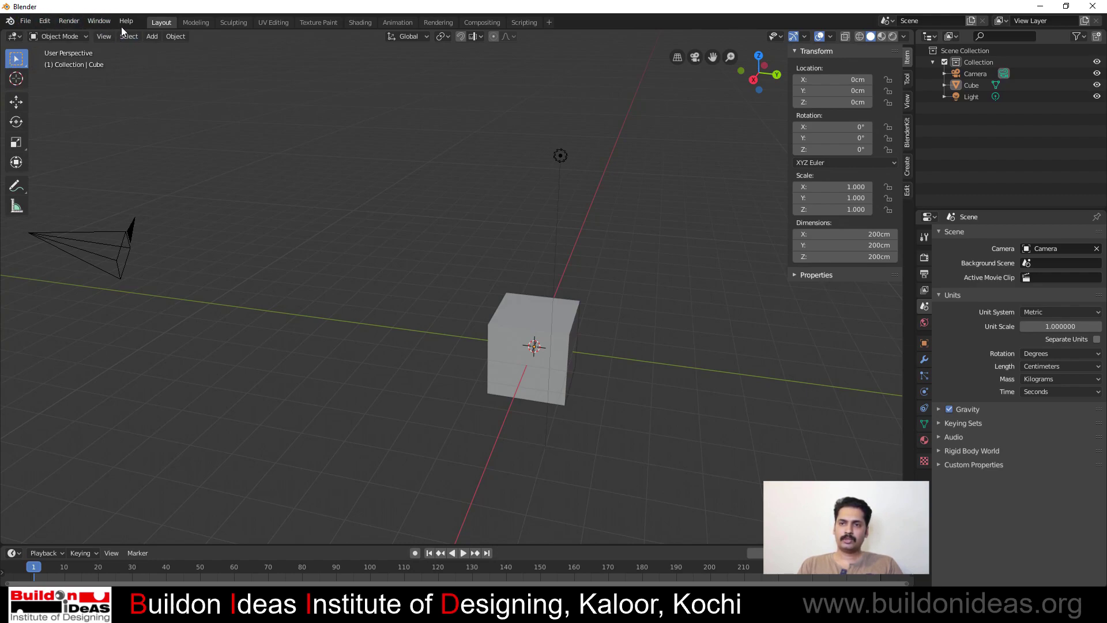
# Look through the Modeling, Sculpting, UV Editing, Texture Paint, Shading, Animation, Rendering and Compositing workspaces
pyautogui.click(172, 35)
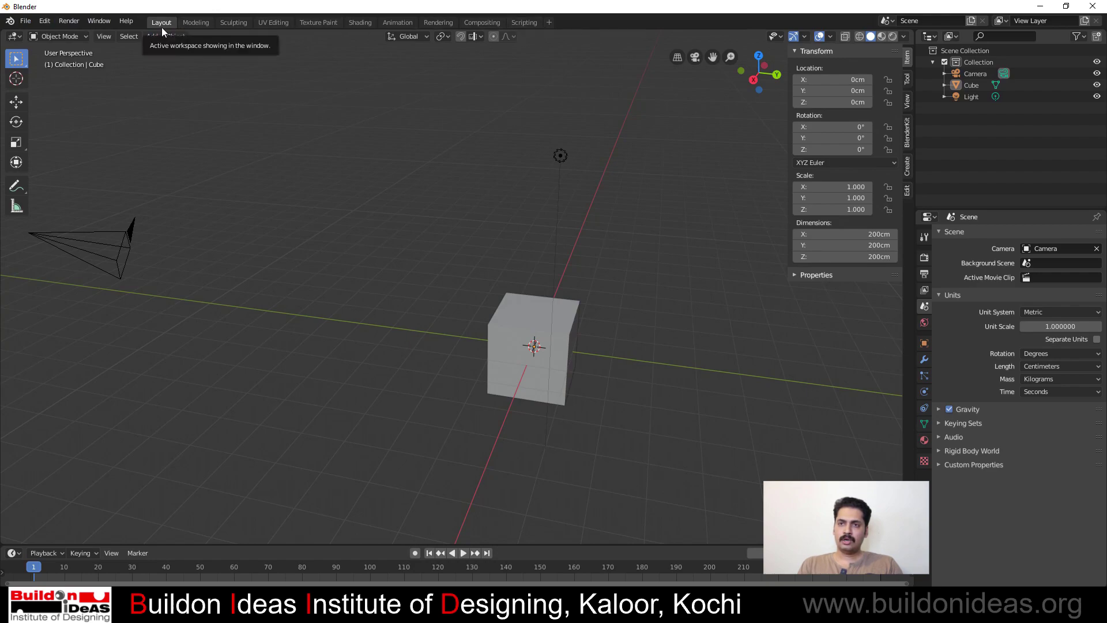
pyautogui.click(193, 22)
pyautogui.click(234, 22)
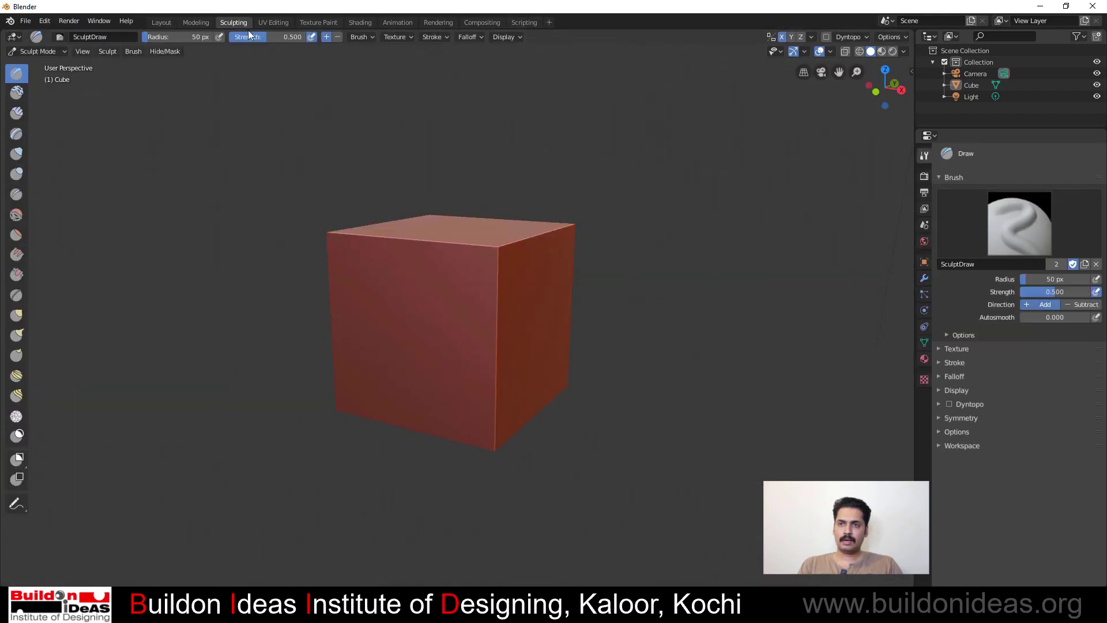
pyautogui.click(276, 22)
pyautogui.click(316, 23)
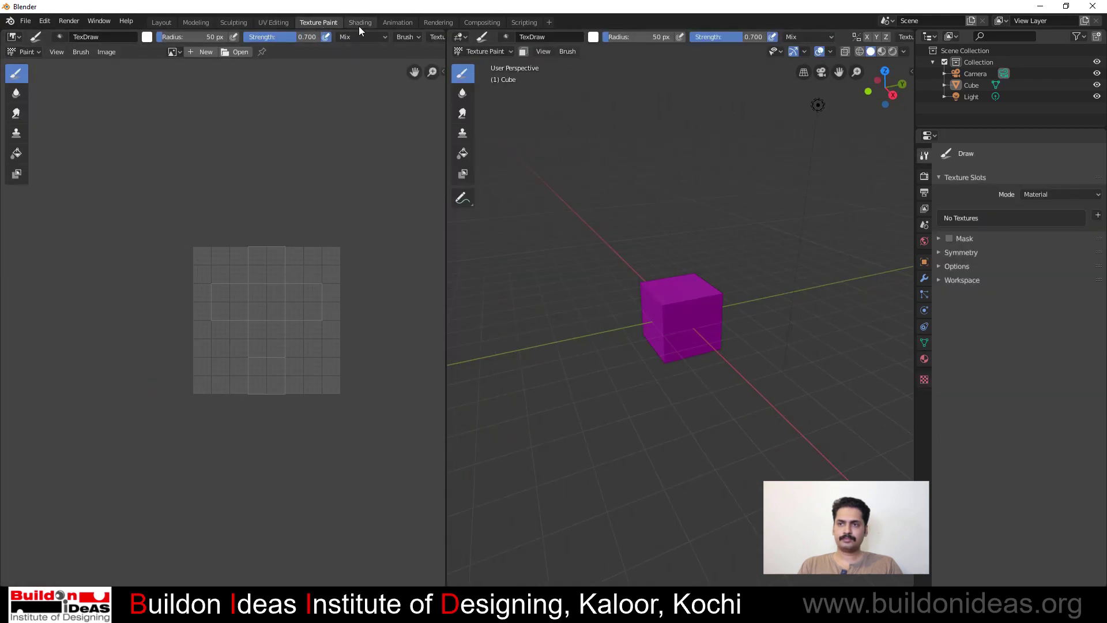
pyautogui.click(361, 22)
pyautogui.click(397, 24)
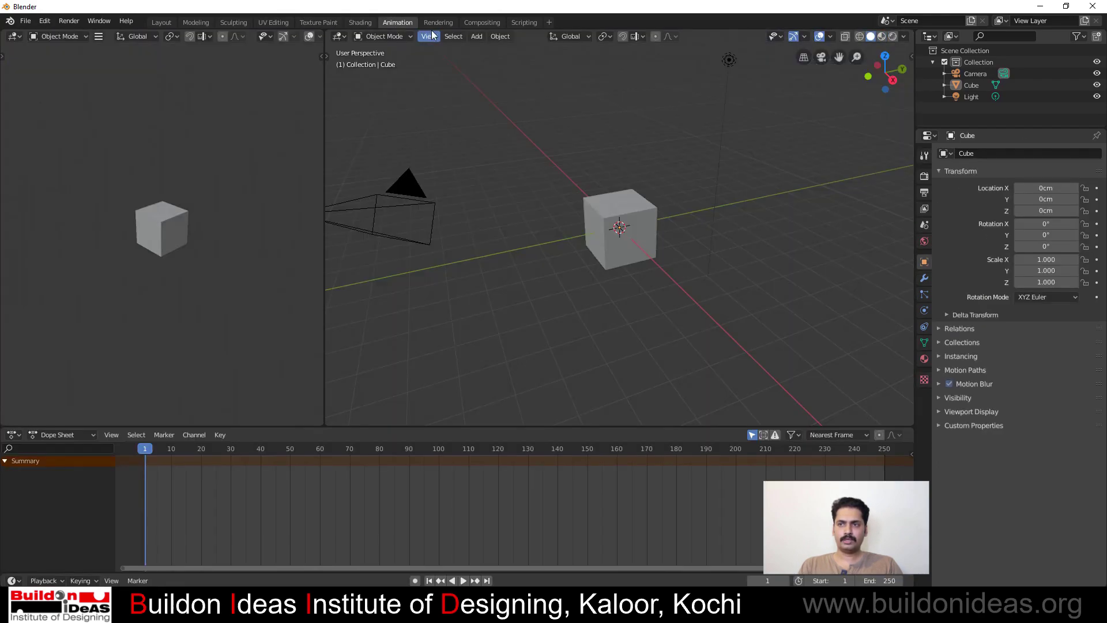
pyautogui.click(438, 23)
pyautogui.click(483, 23)
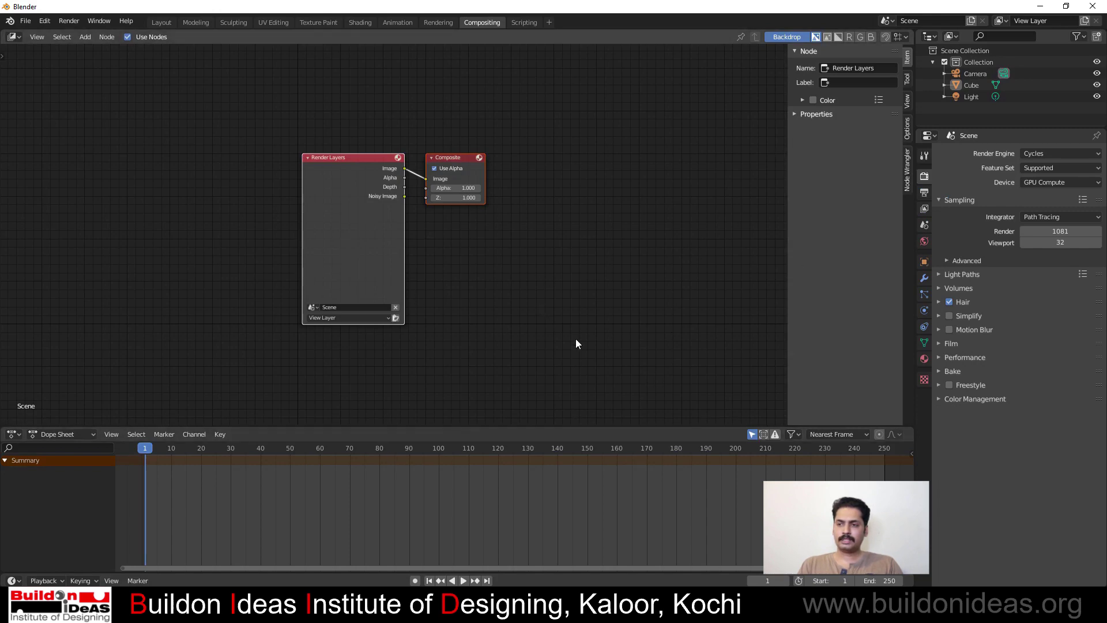
# Revisit the Layout, Shading, UV Editing and Rendering workspaces and return to Layout
pyautogui.click(162, 22)
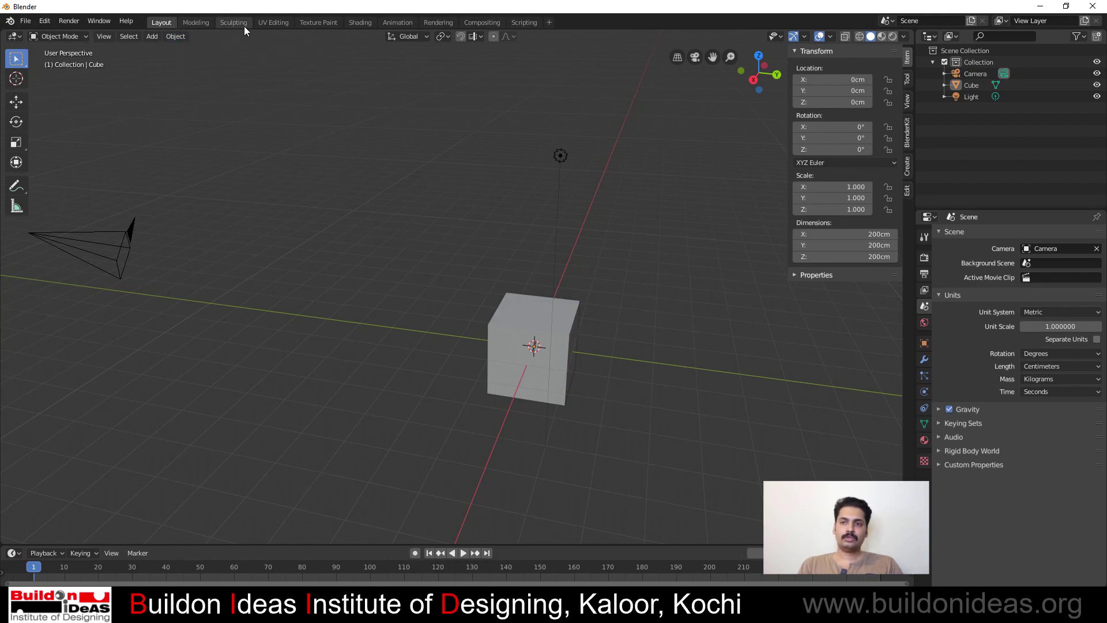
pyautogui.click(361, 26)
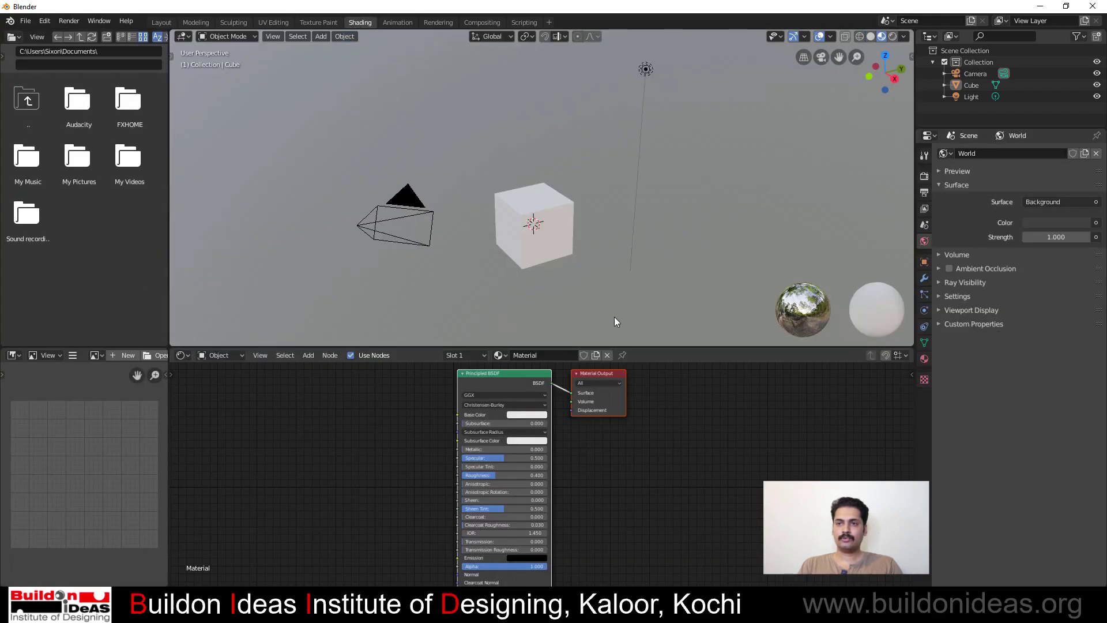
pyautogui.click(280, 21)
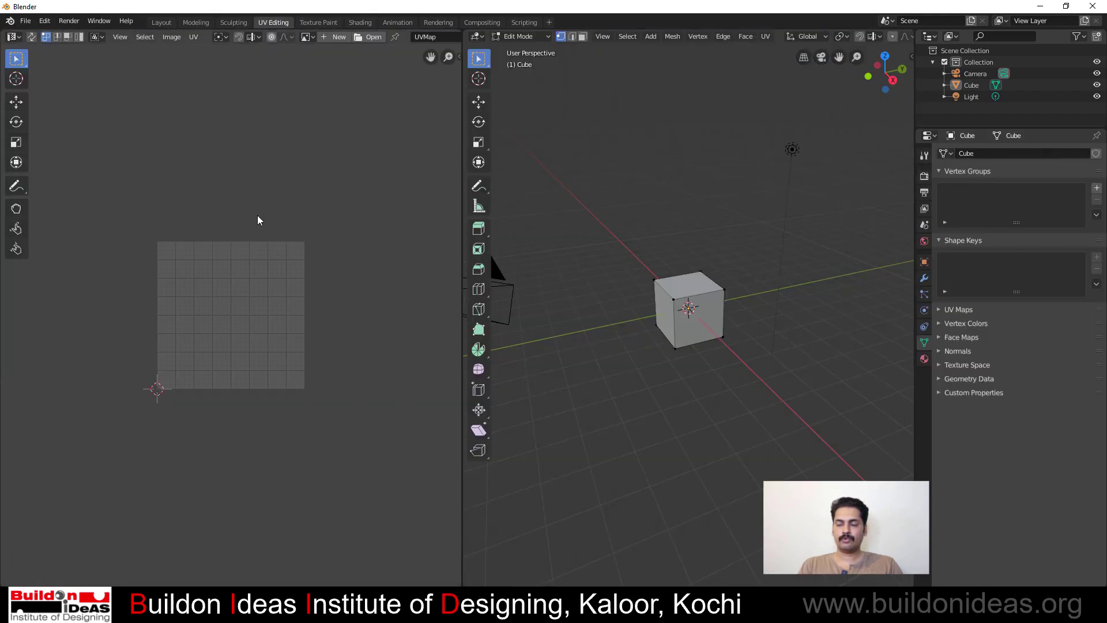
pyautogui.click(435, 23)
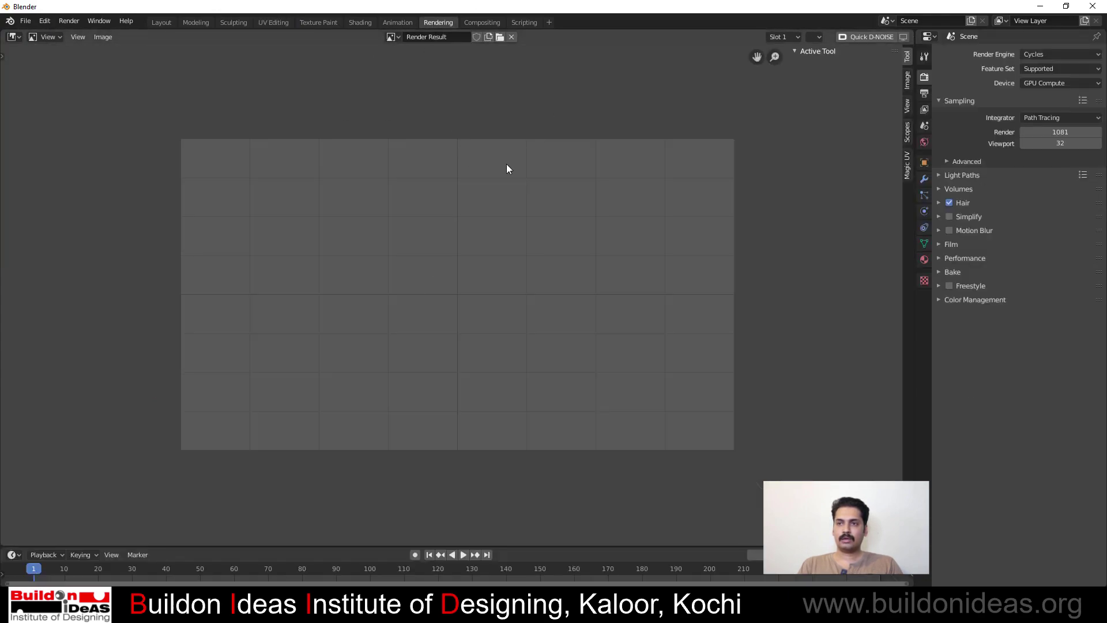
pyautogui.click(161, 22)
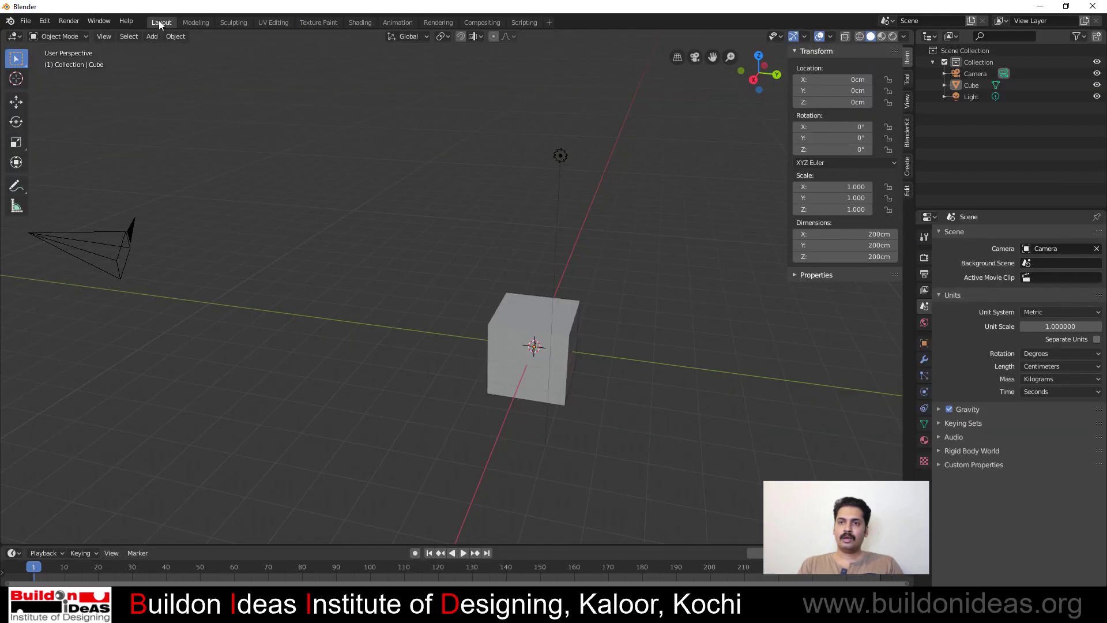
# Delete the default camera, cube and light from the scene
pyautogui.moveTo(549, 411); pyautogui.dragTo(364, 345, button='middle')
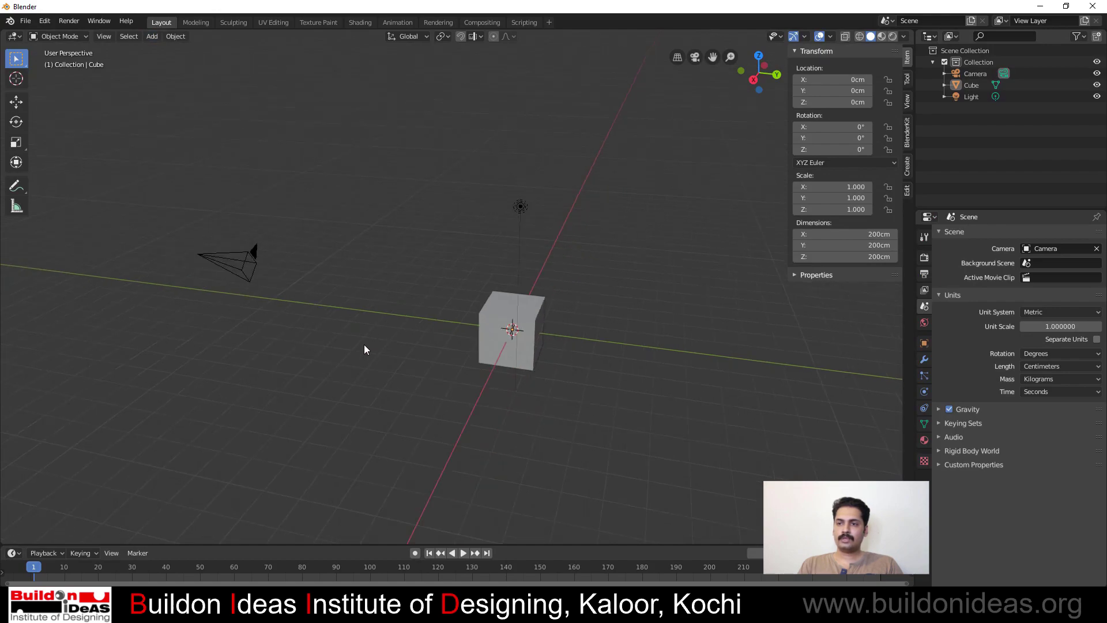
pyautogui.moveTo(540, 423); pyautogui.dragTo(471, 369, button='middle')
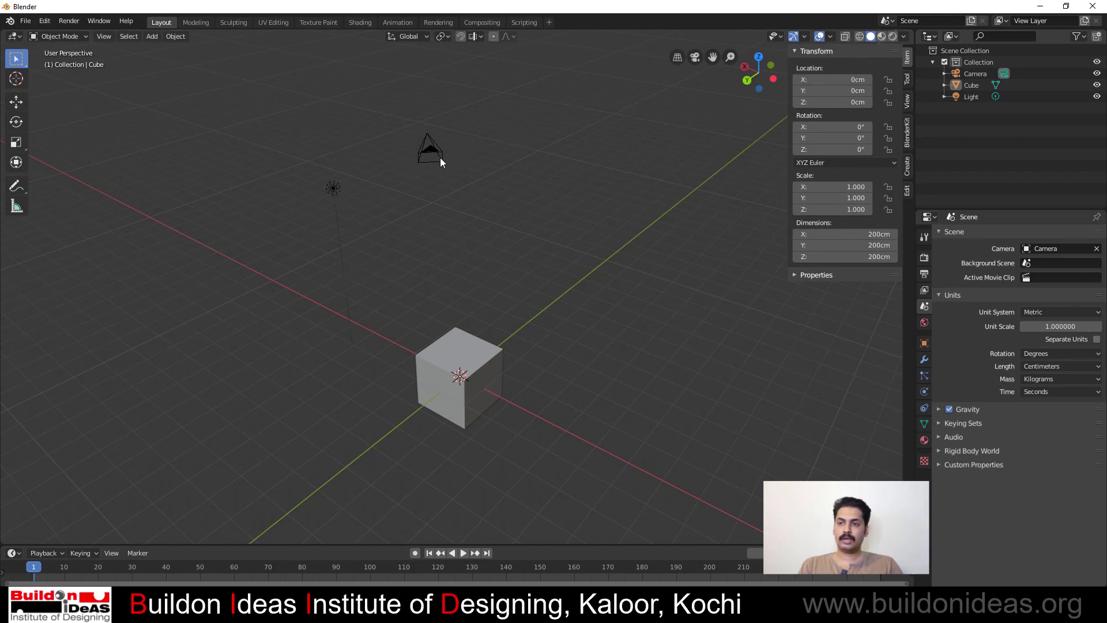
pyautogui.scroll(-2, 257, 171)
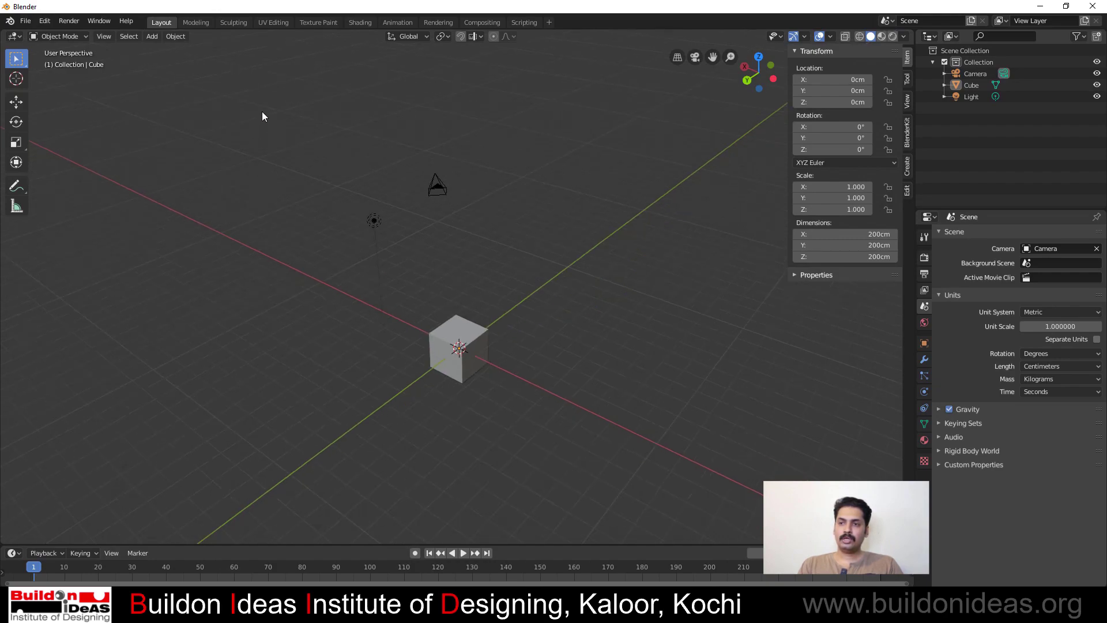
pyautogui.moveTo(262, 110); pyautogui.dragTo(617, 499)
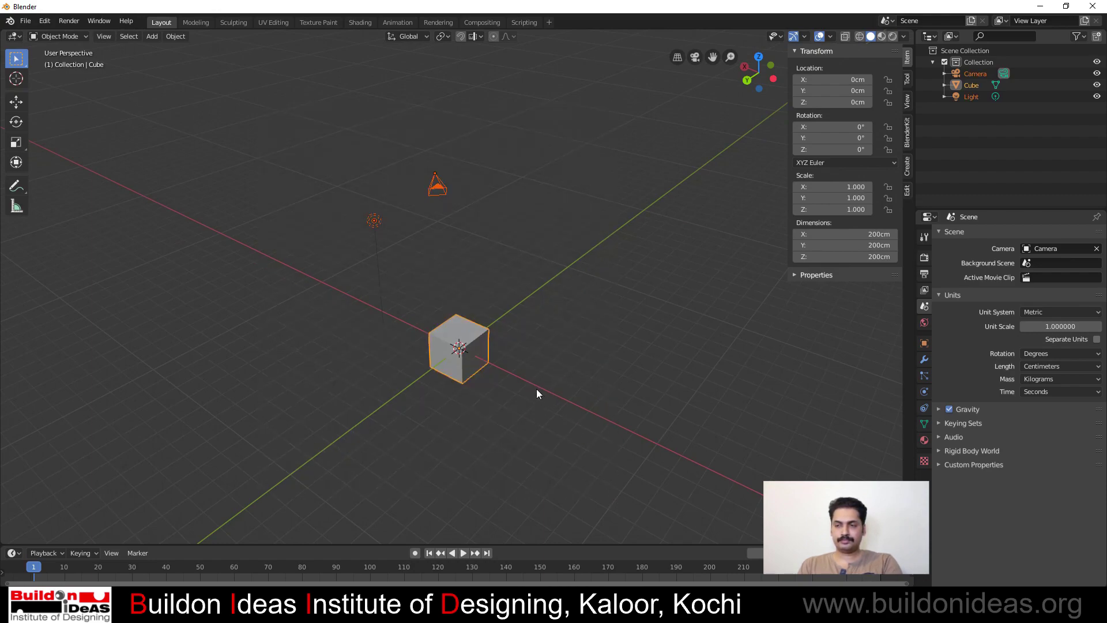
pyautogui.press('Delete')
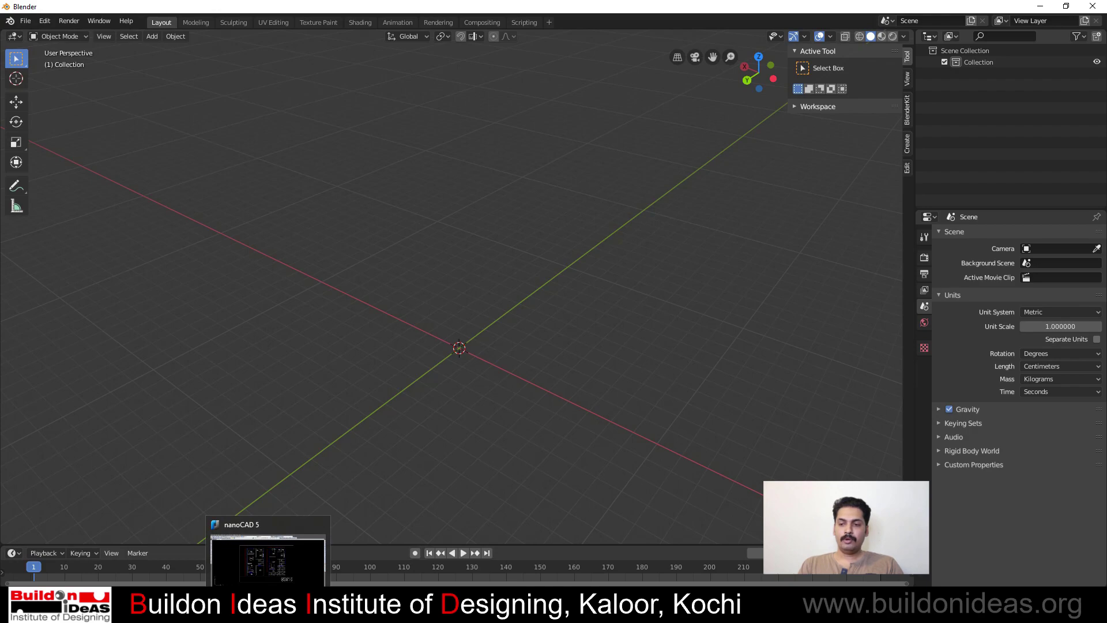
# Switch to nanoCAD and examine the ground and first floor plans in Plan.dxf as a whole
pyautogui.click(268, 610)
pyautogui.scroll(-4, 263, 333)
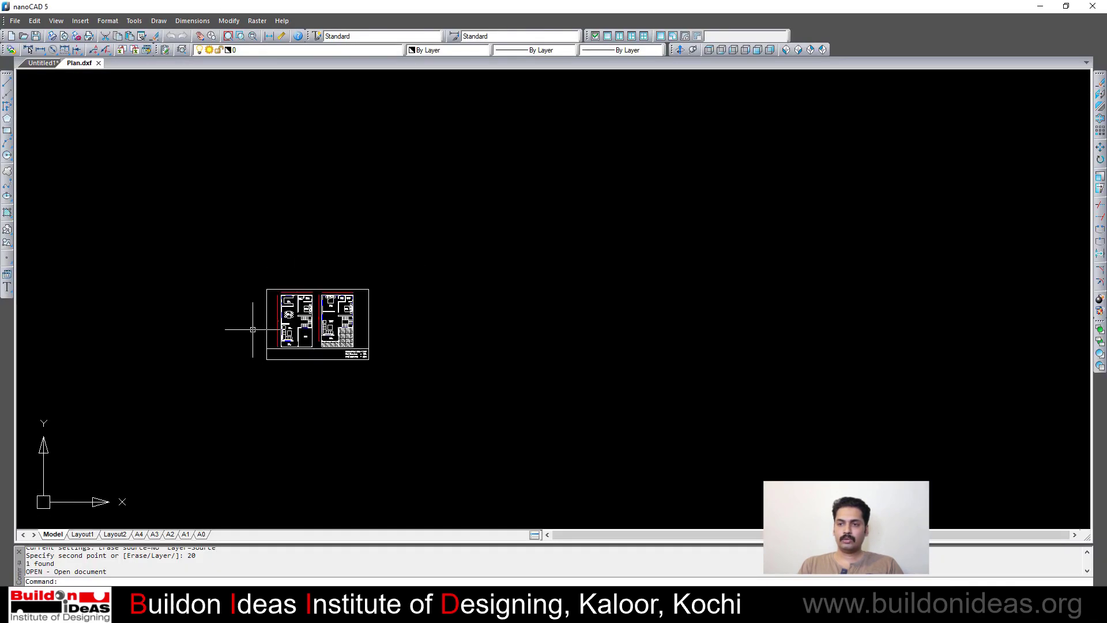
pyautogui.scroll(5, 257, 318)
pyautogui.scroll(-5, 237, 341)
pyautogui.moveTo(229, 339)
pyautogui.mouseDown(button='middle')
pyautogui.moveTo(474, 187)
pyautogui.moveTo(364, 309)
pyautogui.mouseUp(button='middle')
pyautogui.scroll(3, 592, 213)
pyautogui.moveTo(282, 372); pyautogui.dragTo(529, 277, button='middle')
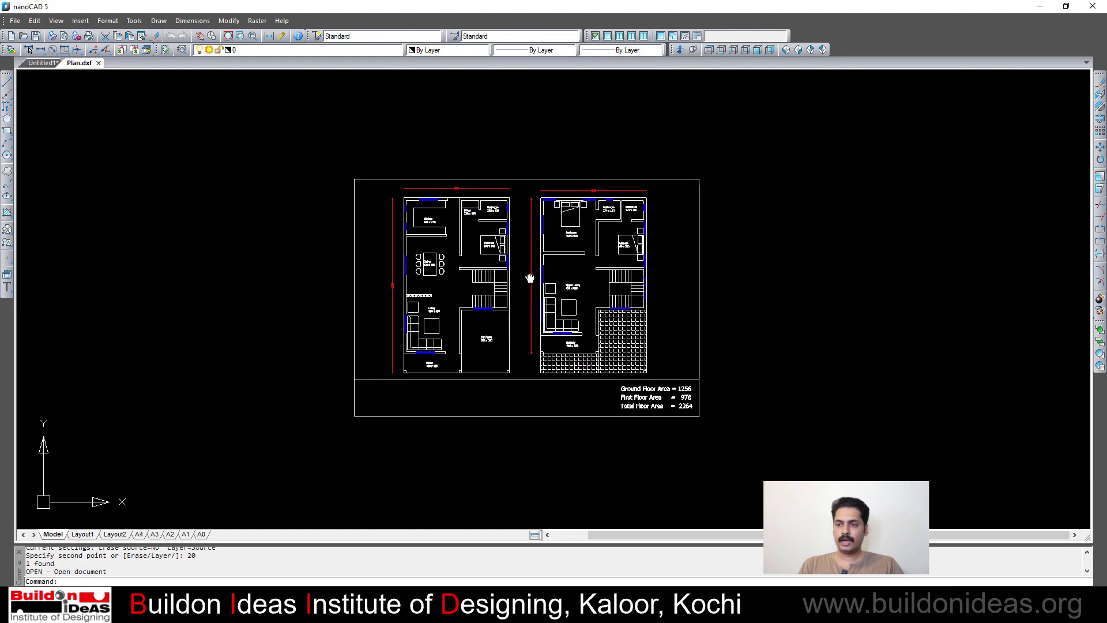
pyautogui.scroll(2, 508, 253)
pyautogui.moveTo(523, 315); pyautogui.dragTo(502, 305, button='middle')
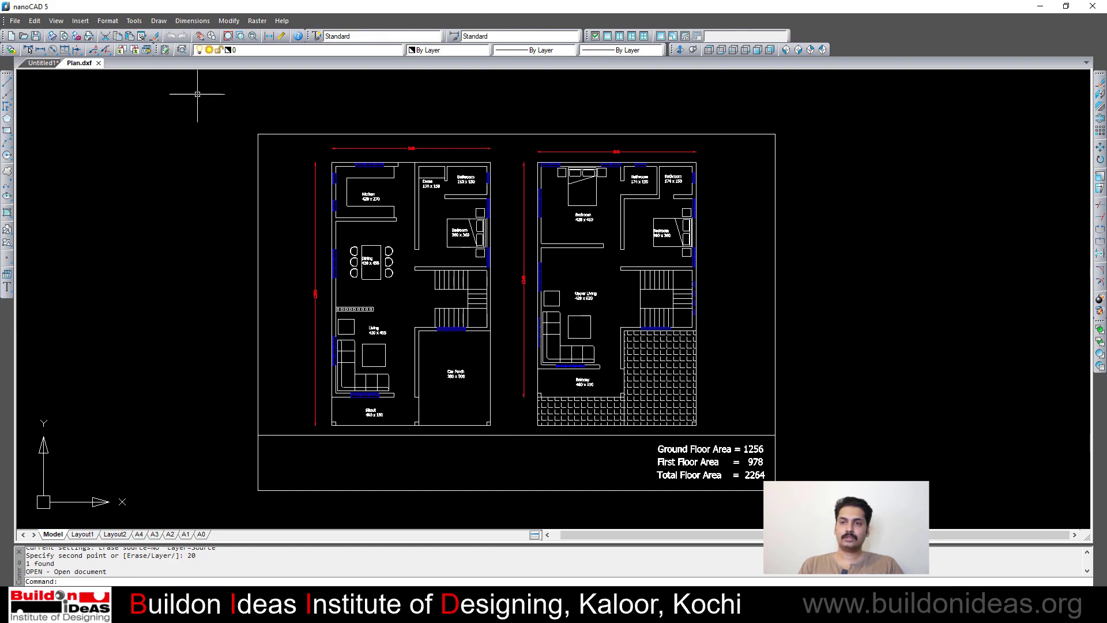
# Check the length type and the insertion scale in the plan's drawing units, using the UNITS command
pyautogui.write('its')
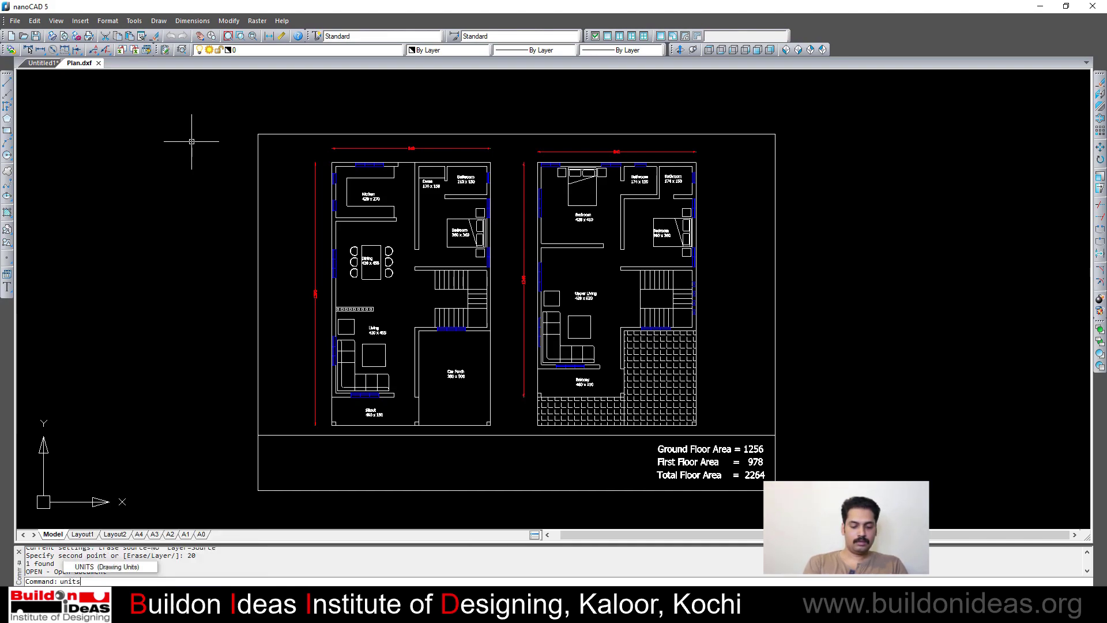
pyautogui.press('Return')
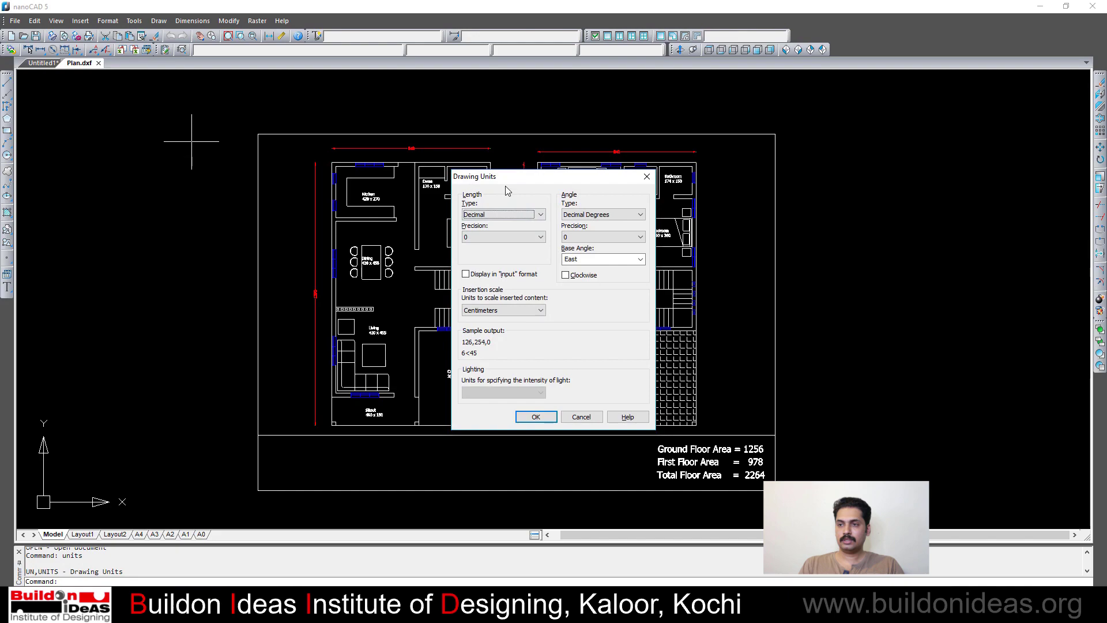
pyautogui.moveTo(492, 181); pyautogui.dragTo(590, 184)
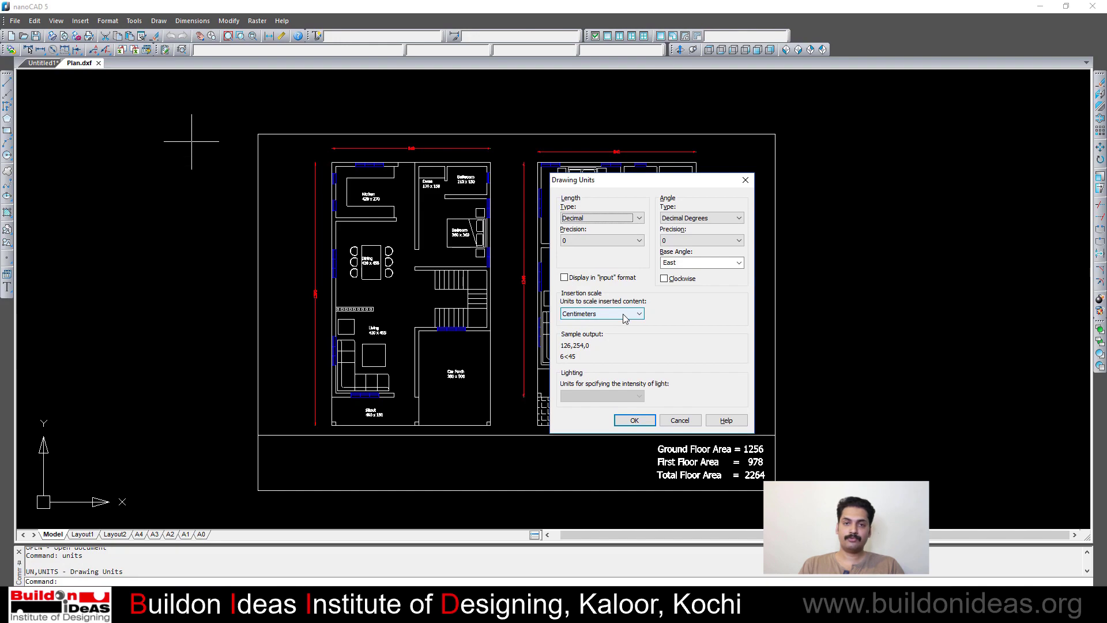
pyautogui.click(634, 421)
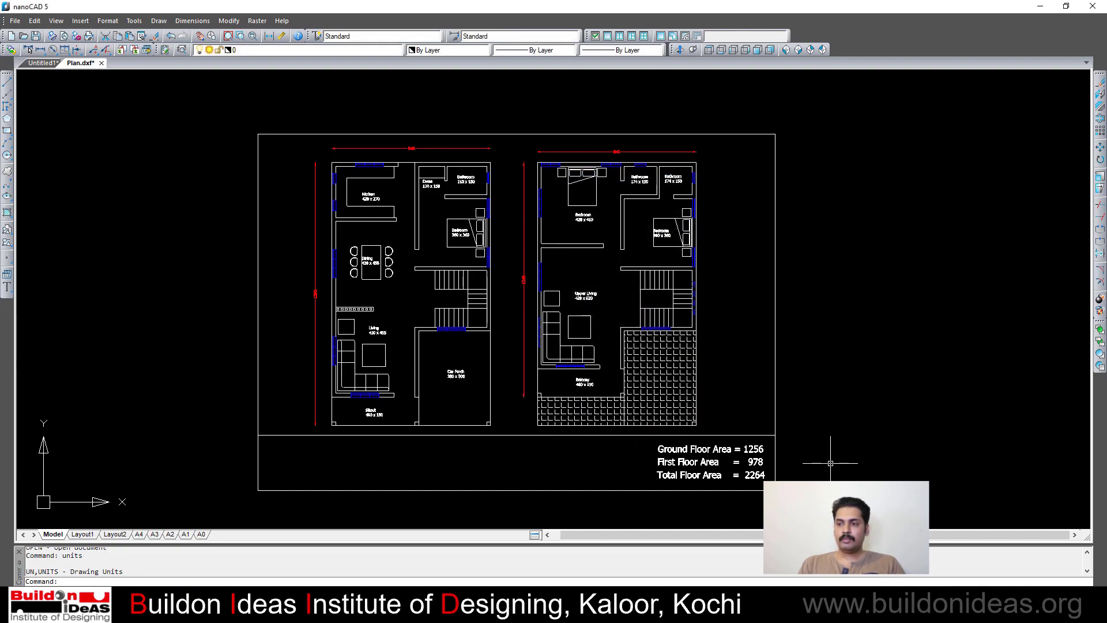
# Examine the ground, first and total floor area figures in the plan sheet's title strip
pyautogui.scroll(-4, 713, 381)
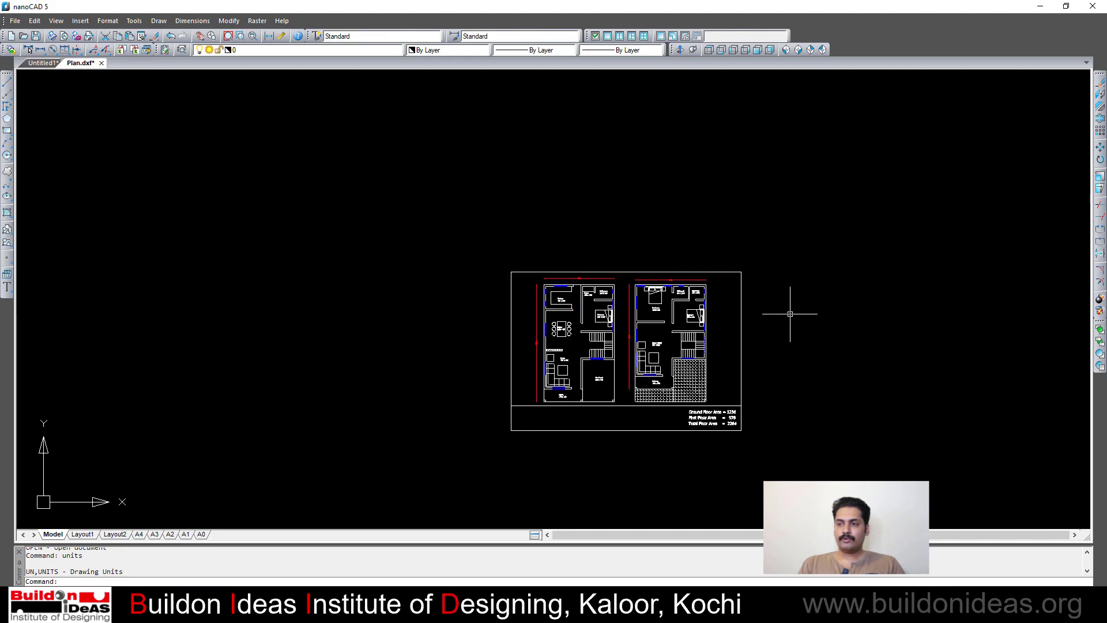
pyautogui.scroll(2, 707, 389)
pyautogui.scroll(2, 708, 390)
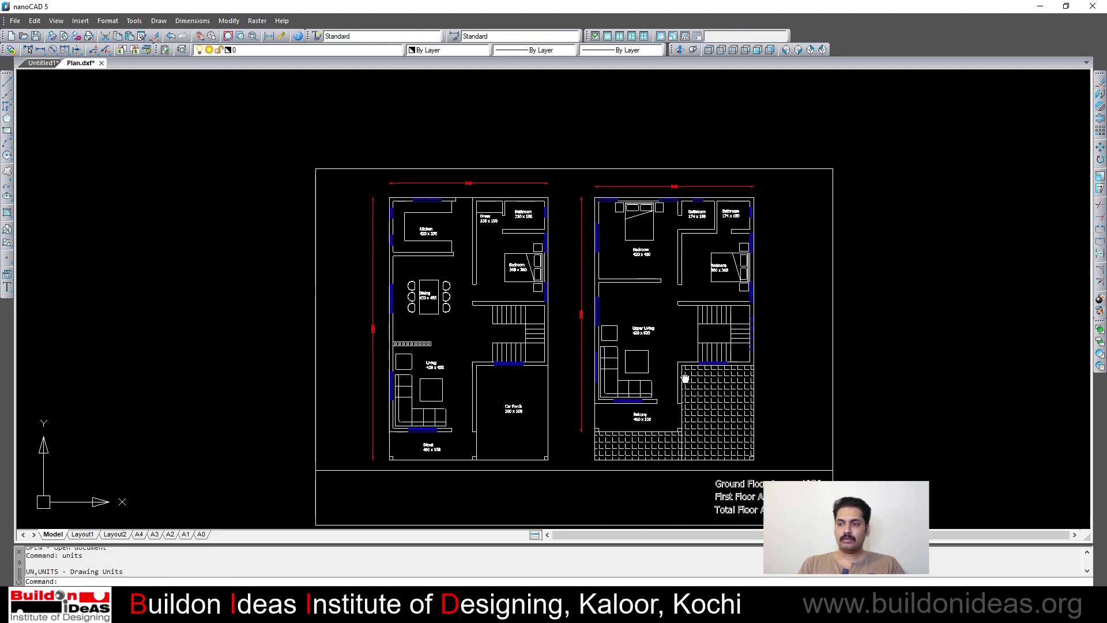
pyautogui.moveTo(684, 378)
pyautogui.mouseDown(button='middle')
pyautogui.moveTo(640, 346)
pyautogui.moveTo(600, 329)
pyautogui.moveTo(594, 340)
pyautogui.mouseUp(button='middle')
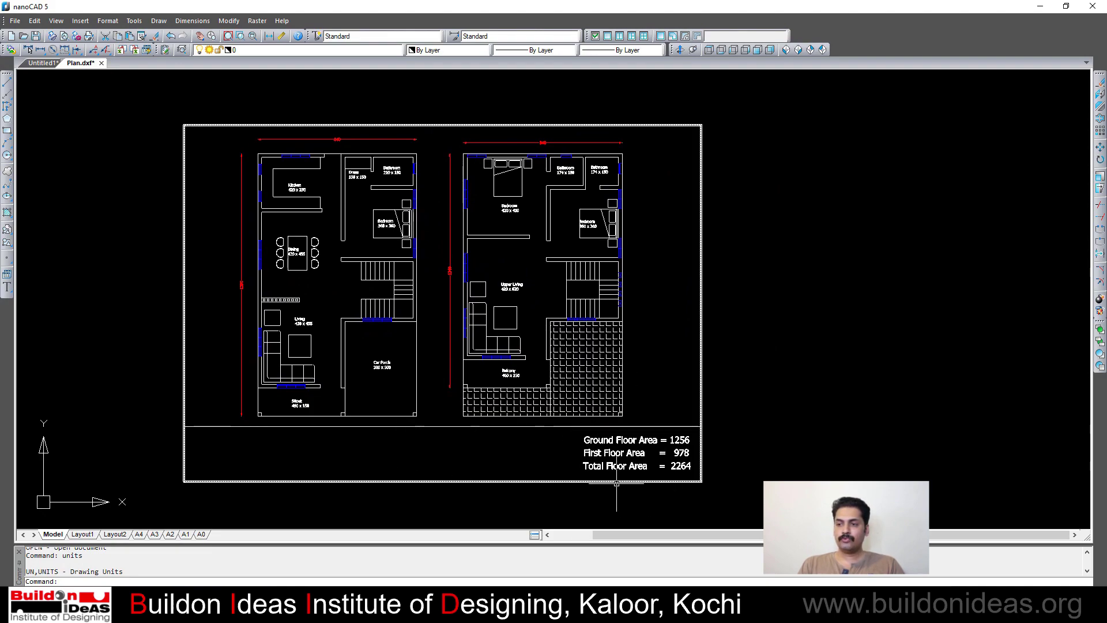
pyautogui.scroll(2, 637, 489)
pyautogui.scroll(1, 590, 469)
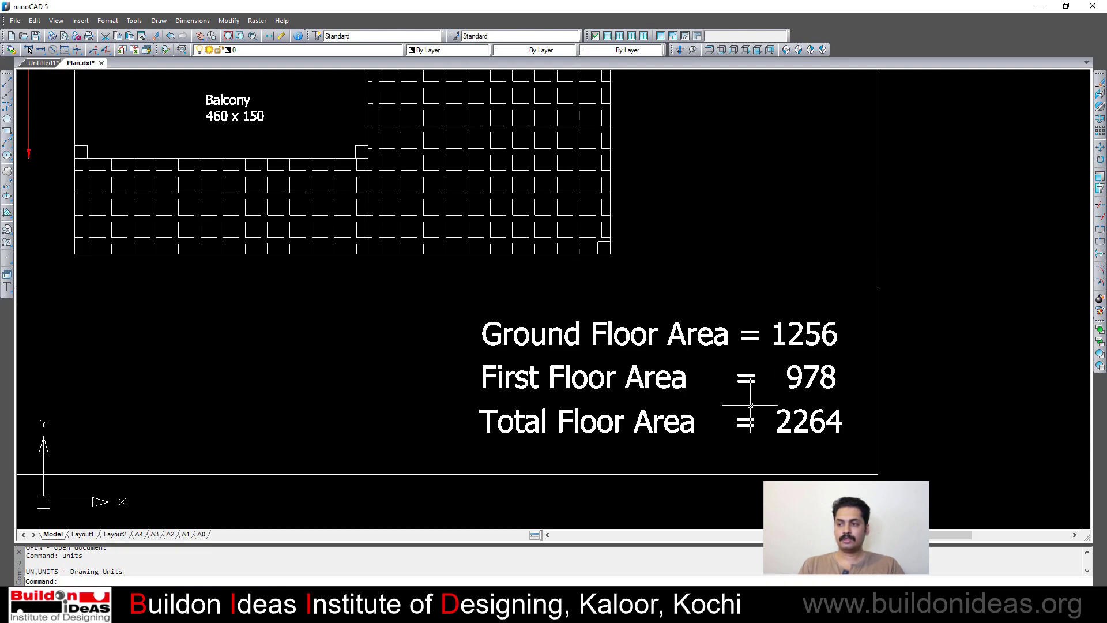
pyautogui.scroll(-3, 703, 428)
pyautogui.scroll(-5, 703, 427)
# Examine the overall width and length dimensions of the ground floor plan
pyautogui.scroll(8, 444, 240)
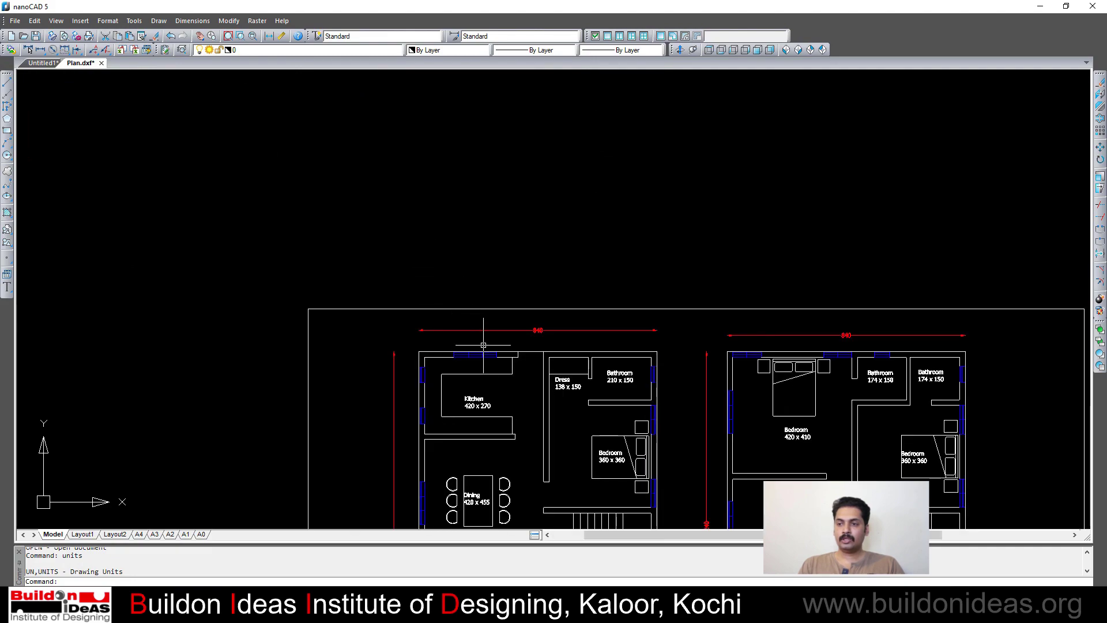
pyautogui.scroll(-1, 570, 357)
pyautogui.scroll(-4, 386, 363)
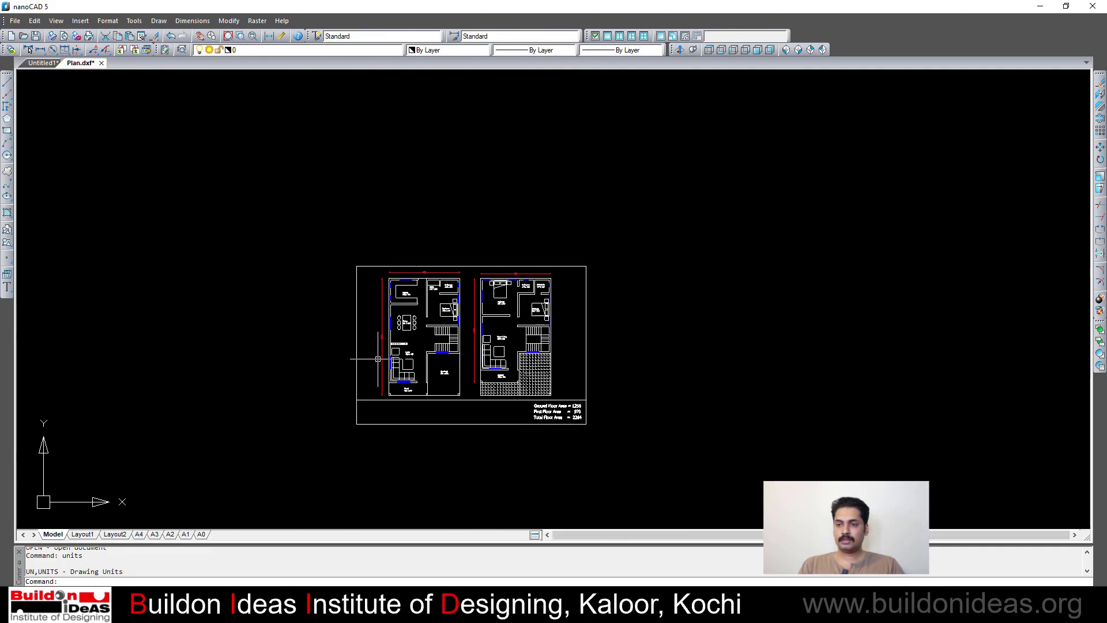
pyautogui.scroll(7, 400, 319)
pyautogui.scroll(2, 400, 319)
pyautogui.scroll(3, 395, 277)
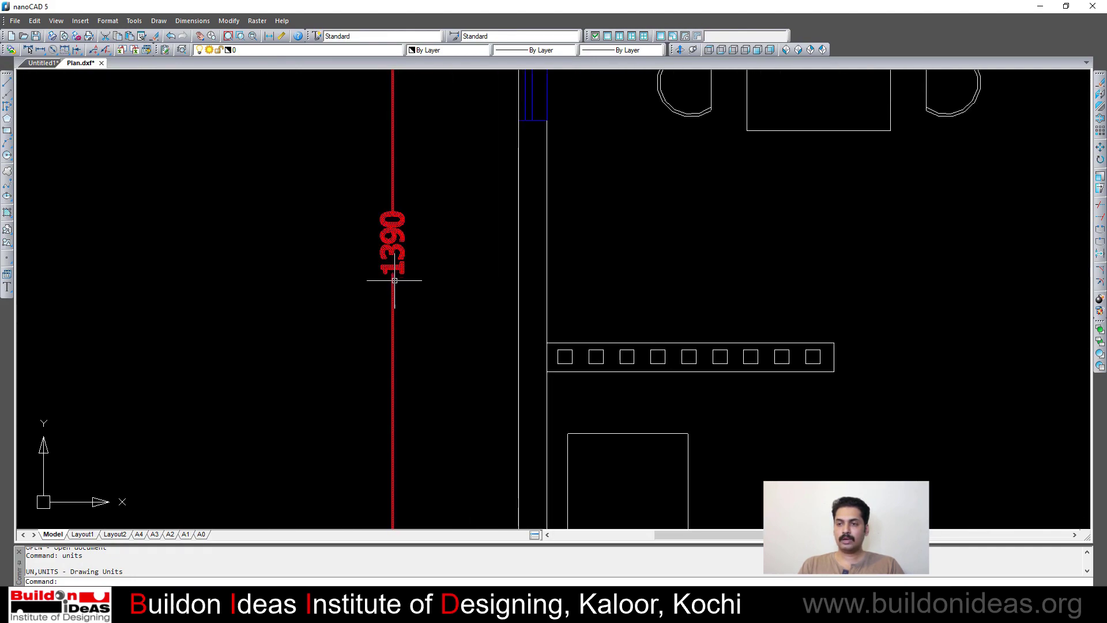
pyautogui.scroll(-10, 357, 318)
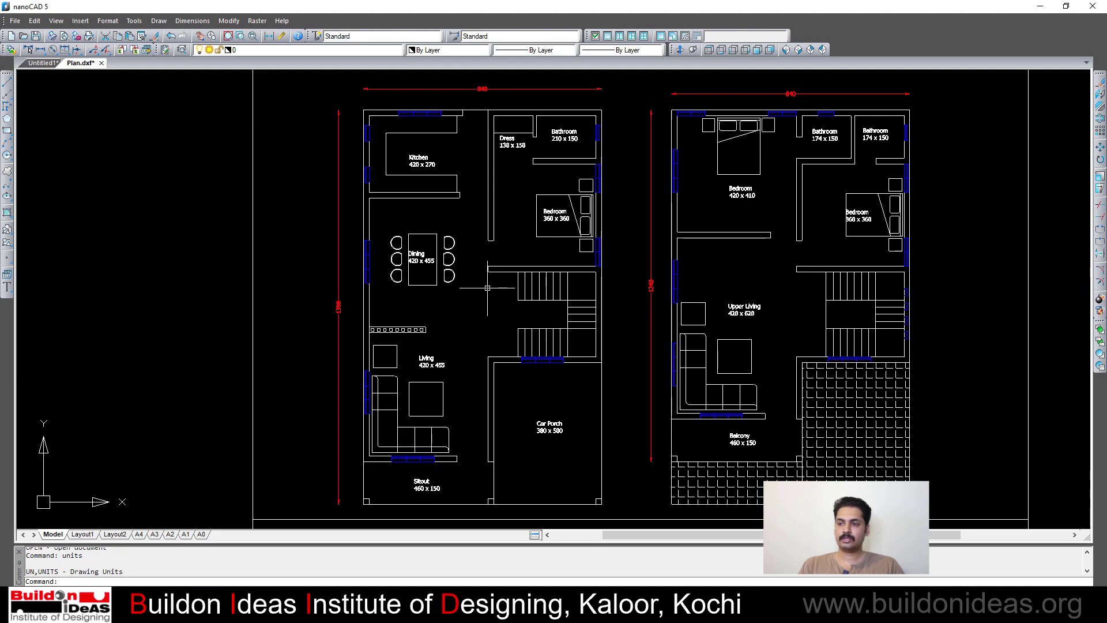
# Review both floor layouts once more and save the Plan.dxf drawing
pyautogui.scroll(-2, 456, 271)
pyautogui.scroll(-2, 457, 271)
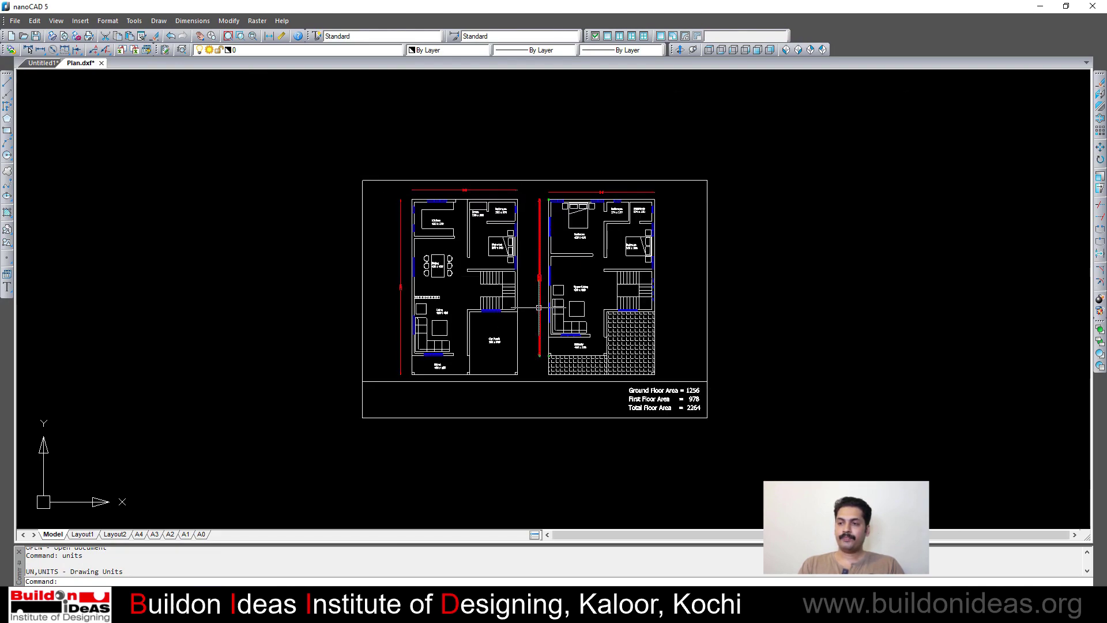
pyautogui.moveTo(541, 310)
pyautogui.mouseDown(button='middle')
pyautogui.moveTo(470, 315)
pyautogui.moveTo(505, 314)
pyautogui.mouseUp(button='middle')
pyautogui.scroll(2, 429, 299)
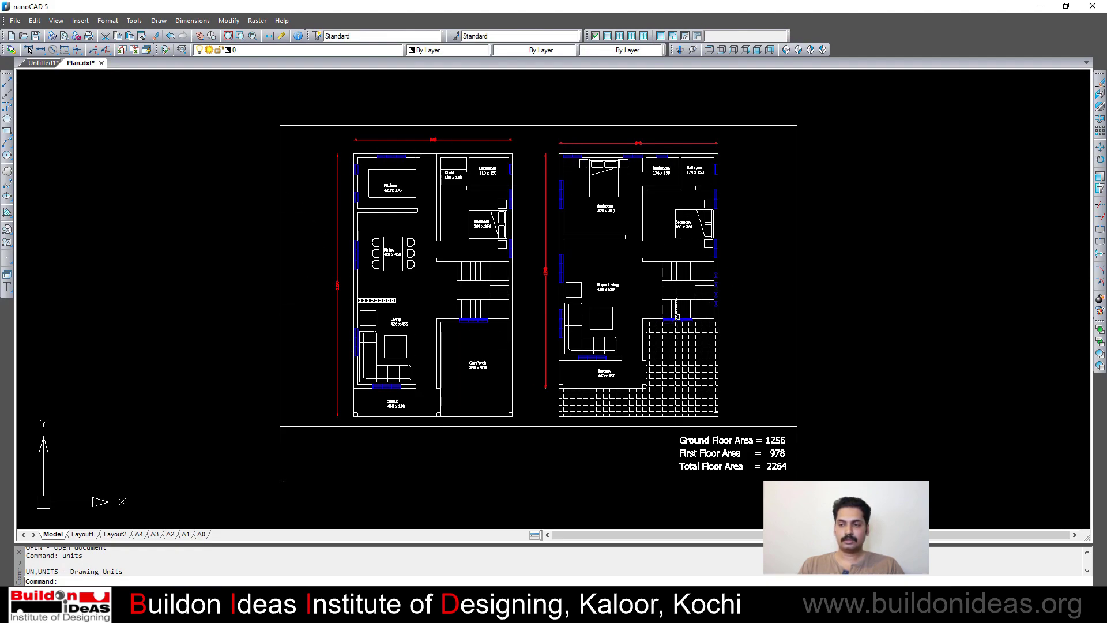
pyautogui.scroll(-5, 656, 309)
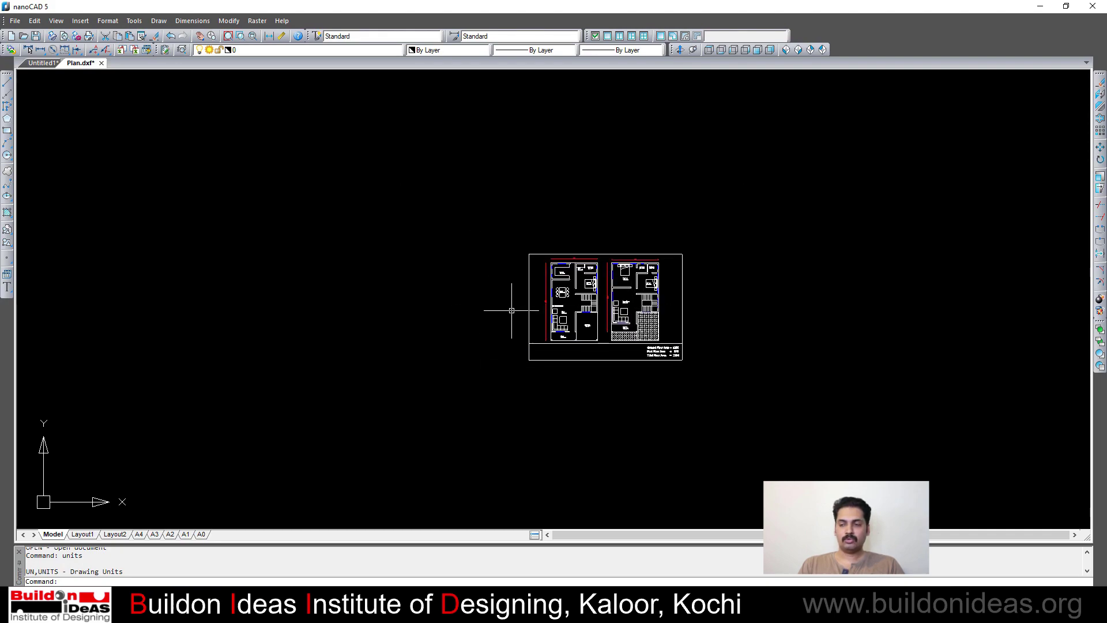
pyautogui.moveTo(515, 308)
pyautogui.mouseDown(button='middle')
pyautogui.moveTo(497, 275)
pyautogui.moveTo(510, 264)
pyautogui.mouseUp(button='middle')
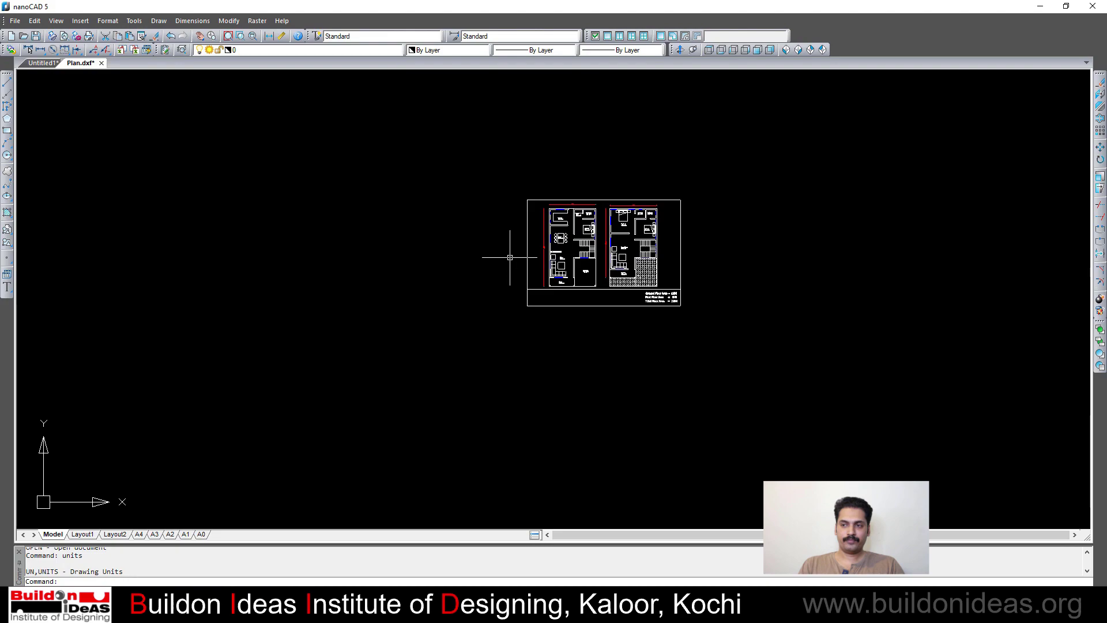
pyautogui.hotkey('ctrl', 's')
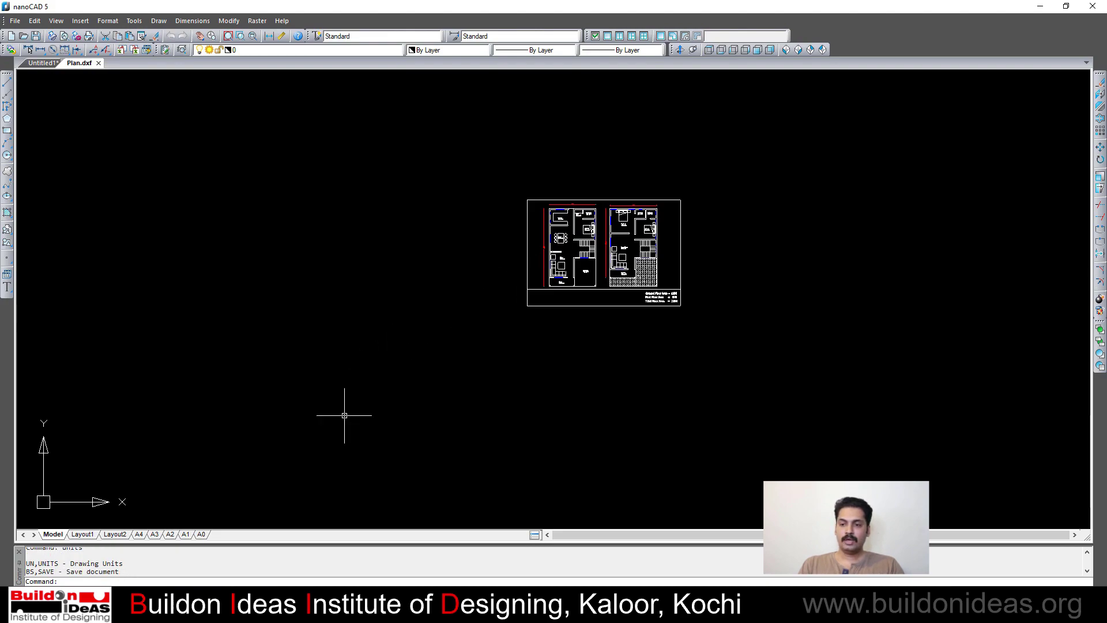
# Switch to Blender and check in the preferences whether the AutoCAD DXF import add-on is enabled, searching for "dxf"
pyautogui.click(240, 611)
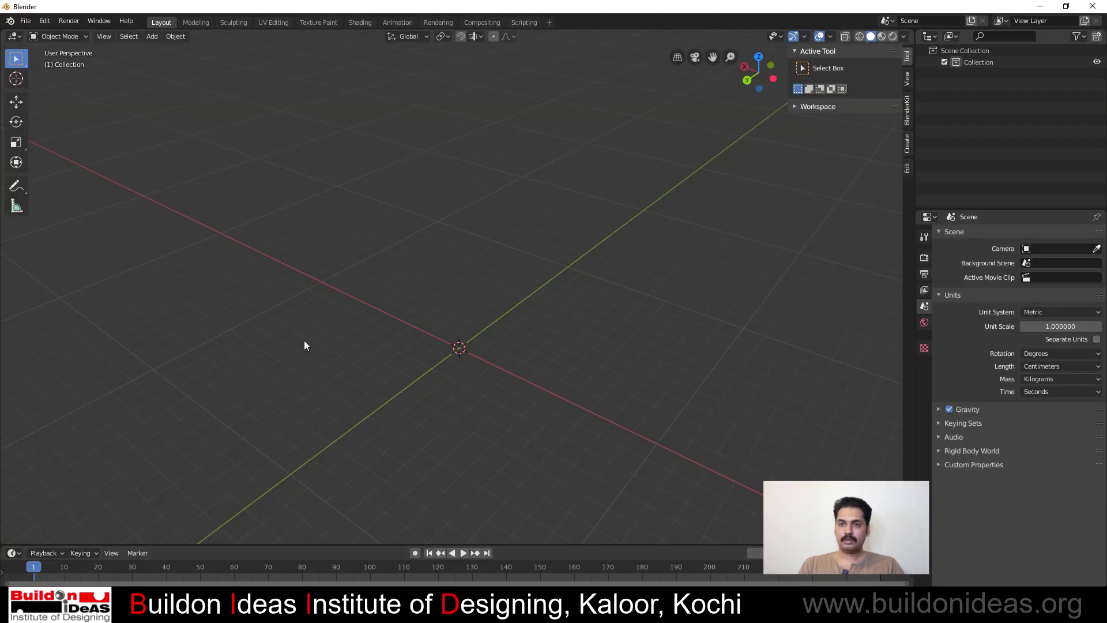
pyautogui.click(24, 22)
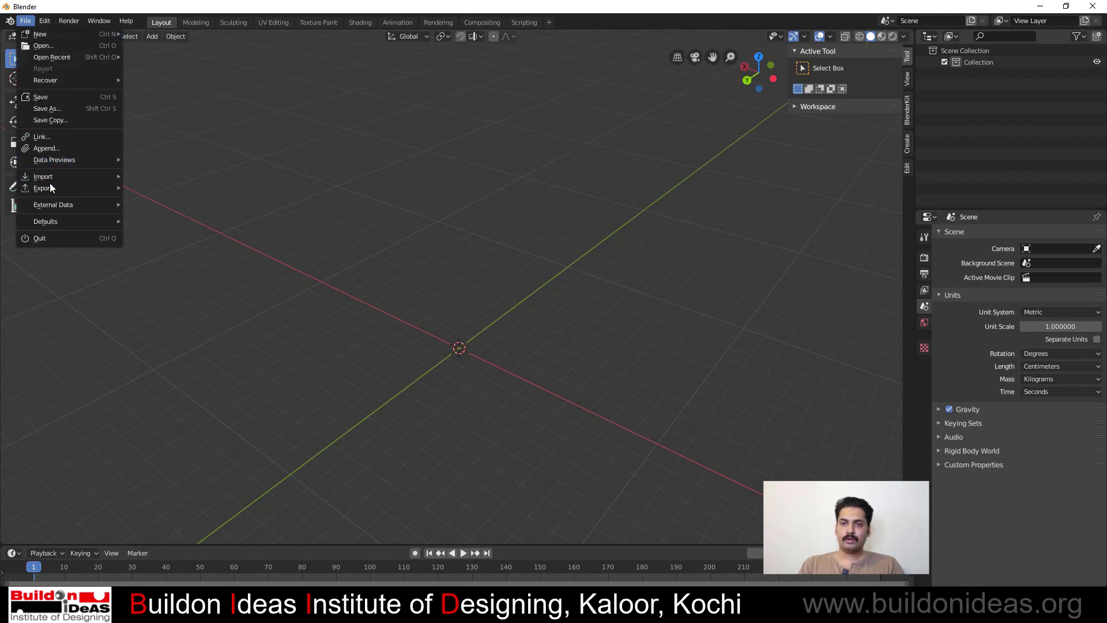
pyautogui.moveTo(52, 176)
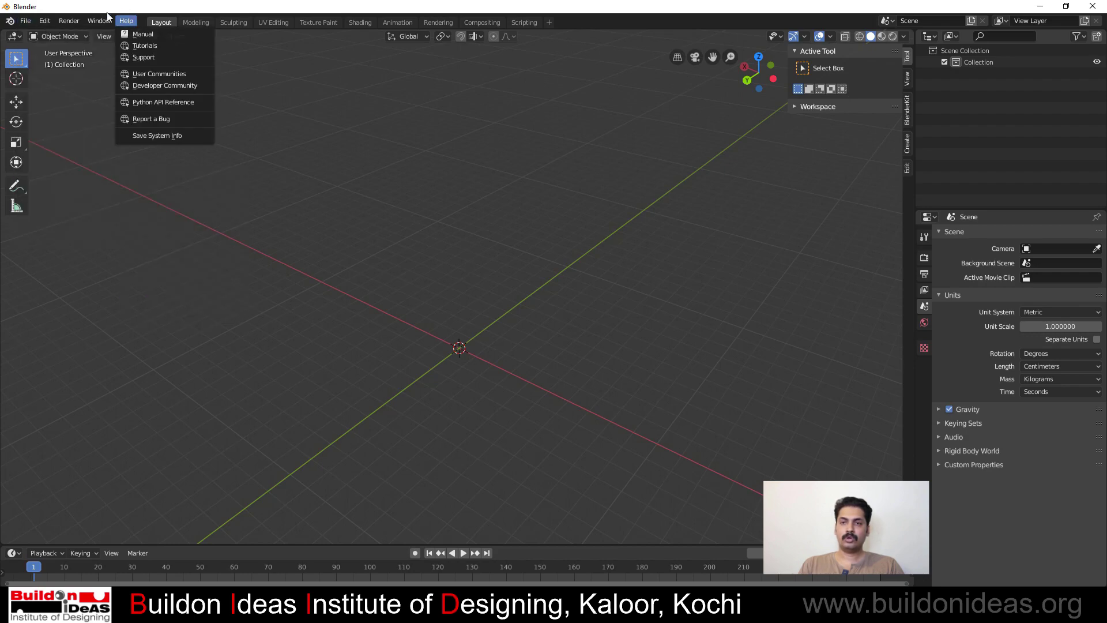
pyautogui.click(45, 23)
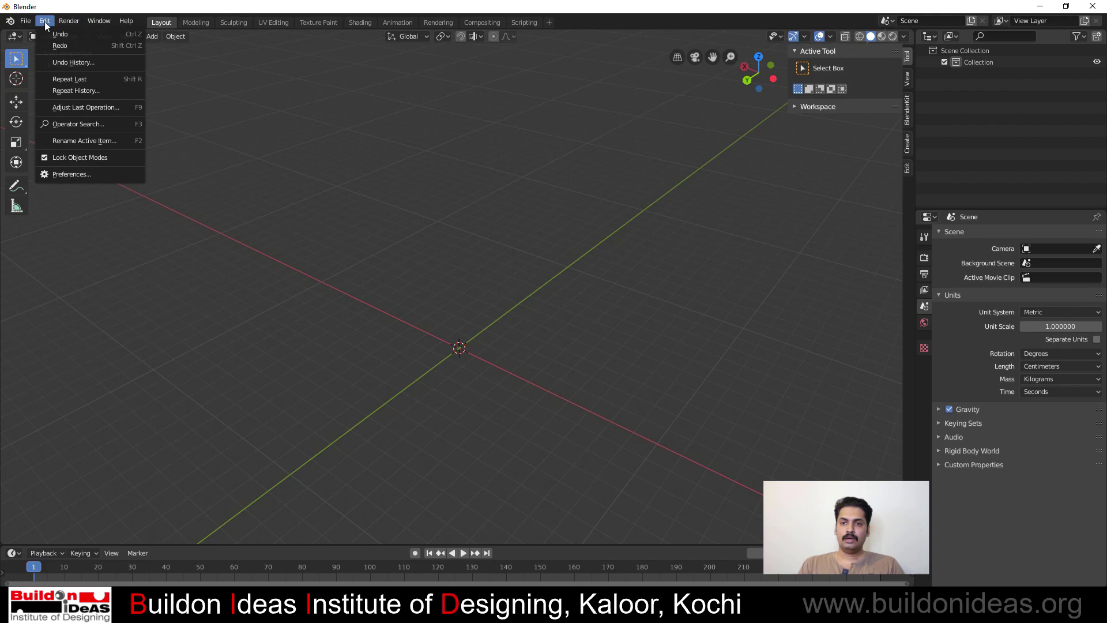
pyautogui.click(56, 174)
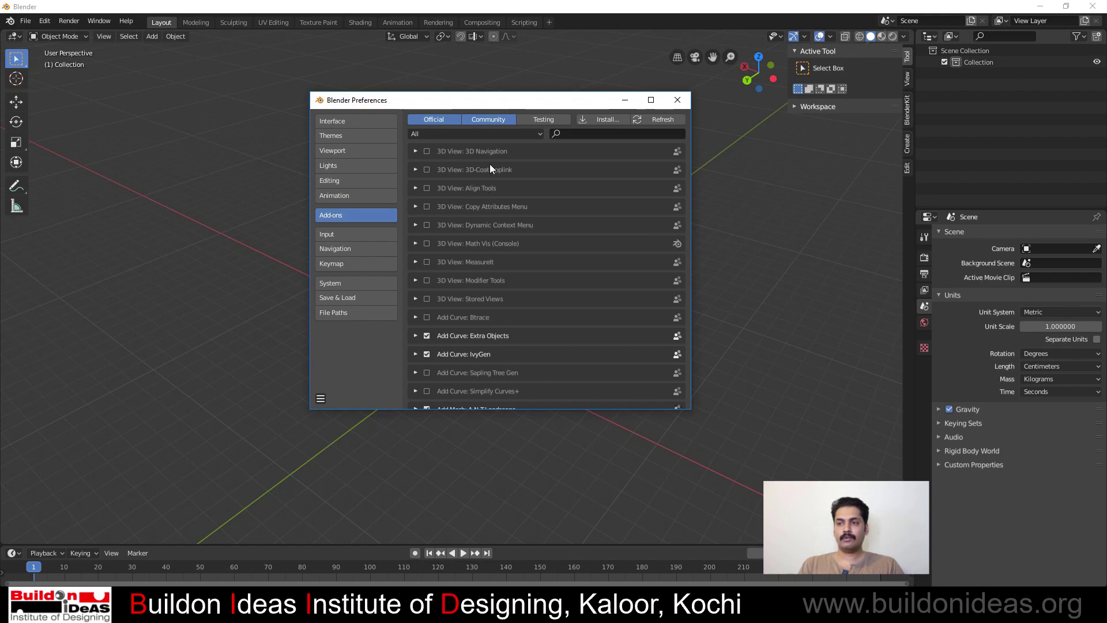
pyautogui.click(566, 133)
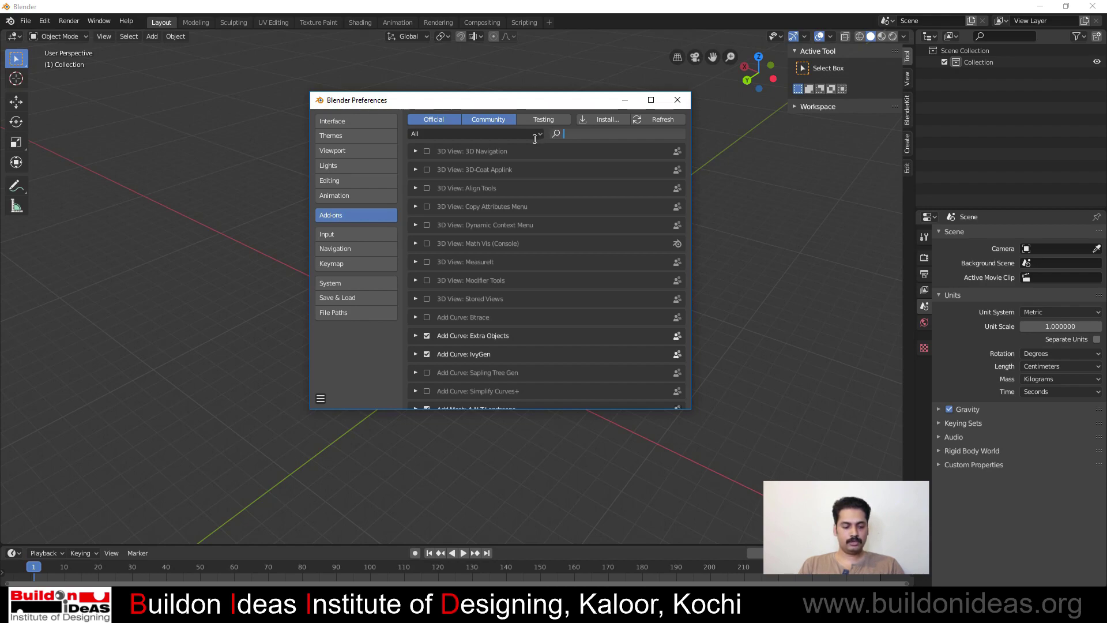
pyautogui.write('dxf')
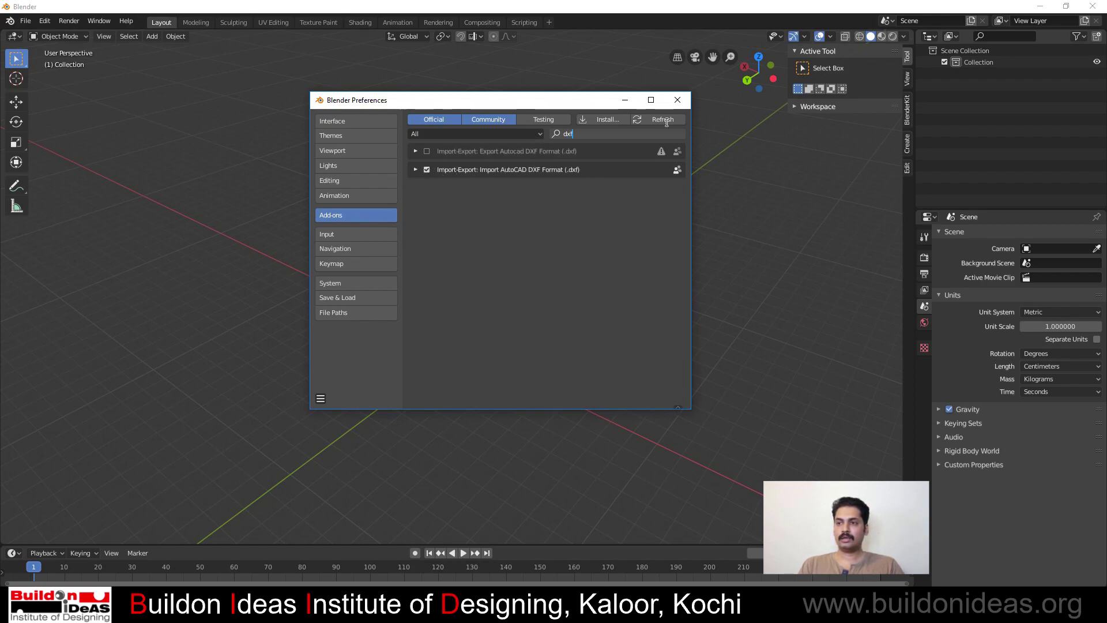
pyautogui.click(678, 100)
# Start an AutoCAD DXF import and set its Unit Scale to .01 in the geo-referencing options
pyautogui.click(26, 21)
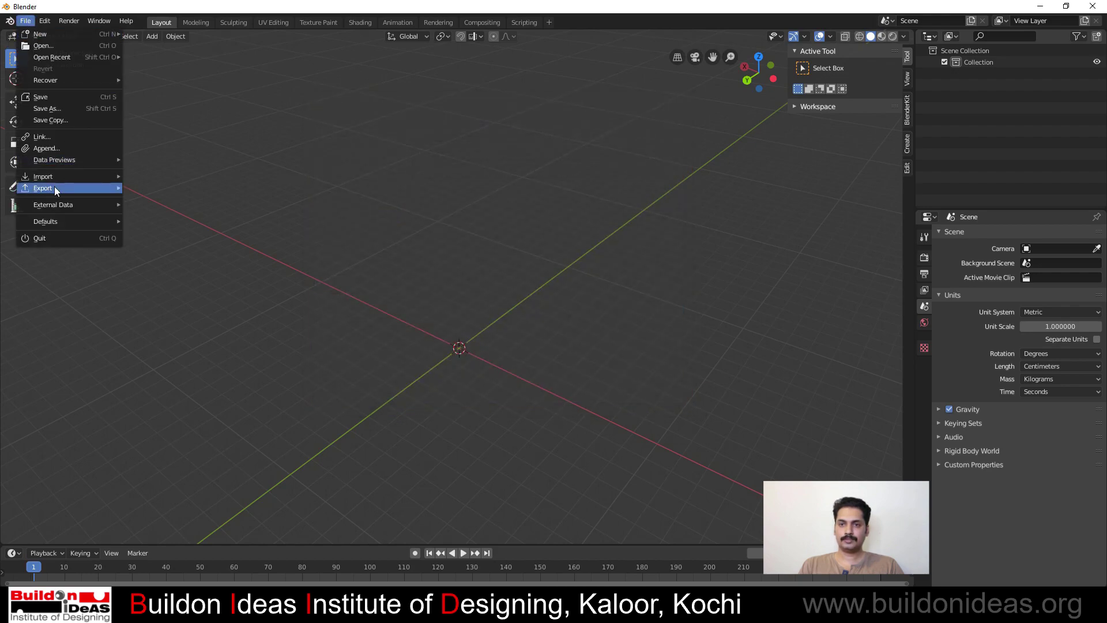
pyautogui.moveTo(55, 171)
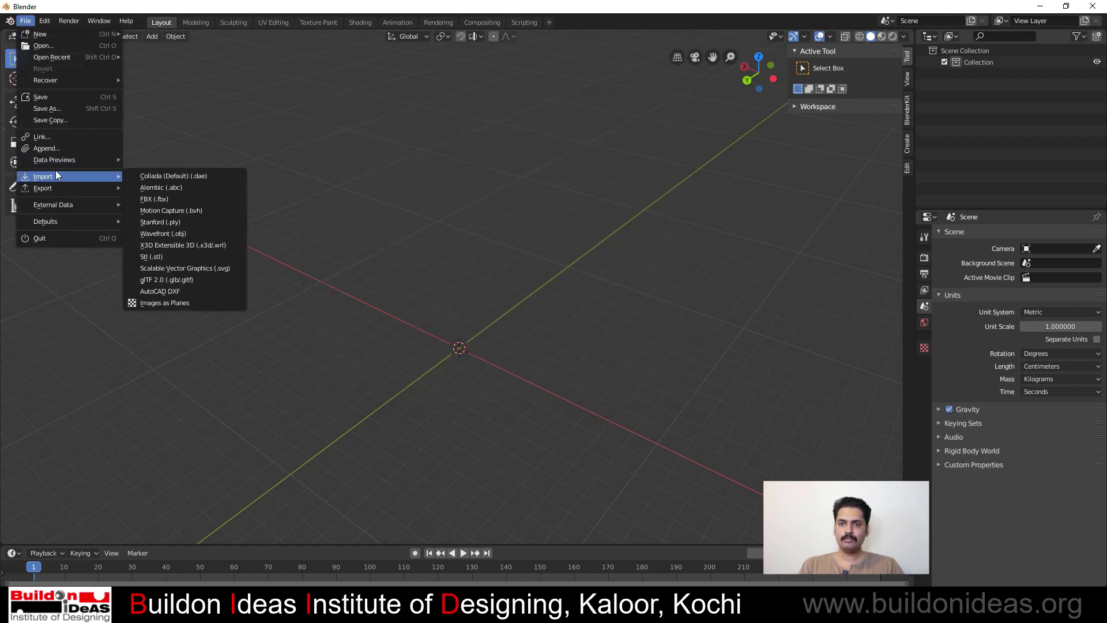
pyautogui.click(153, 291)
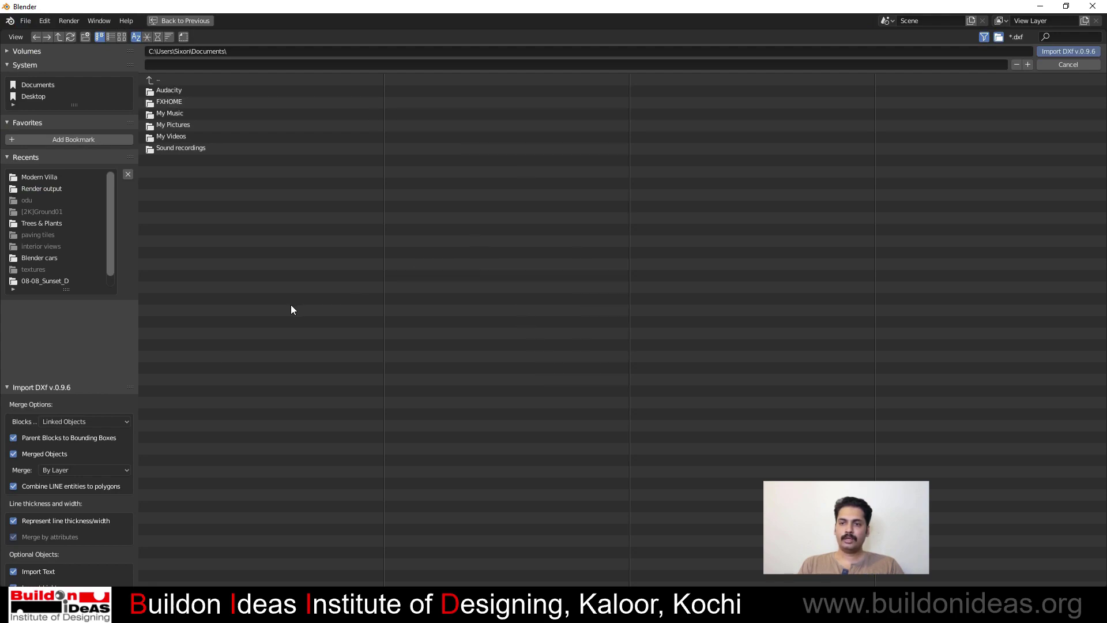
pyautogui.scroll(-8, 102, 387)
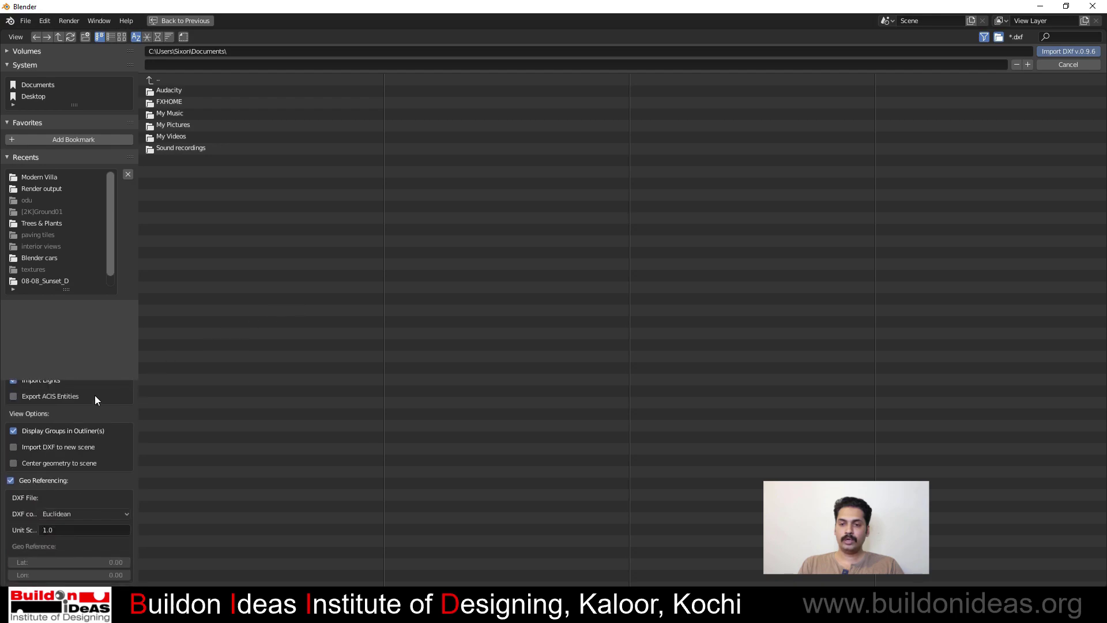
pyautogui.click(68, 529)
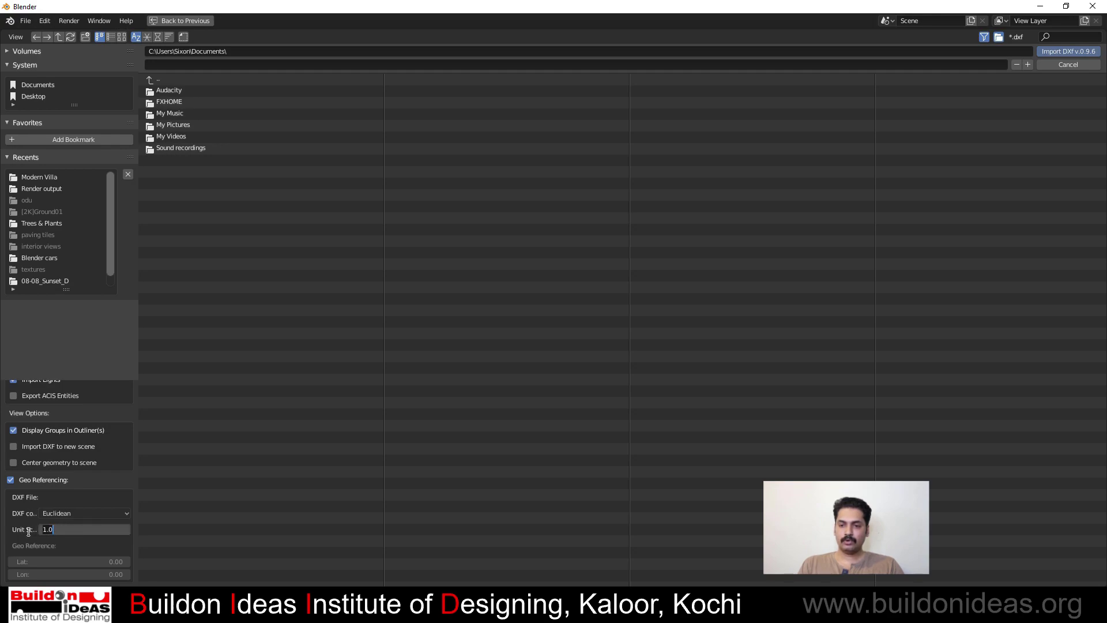
pyautogui.press('Return')
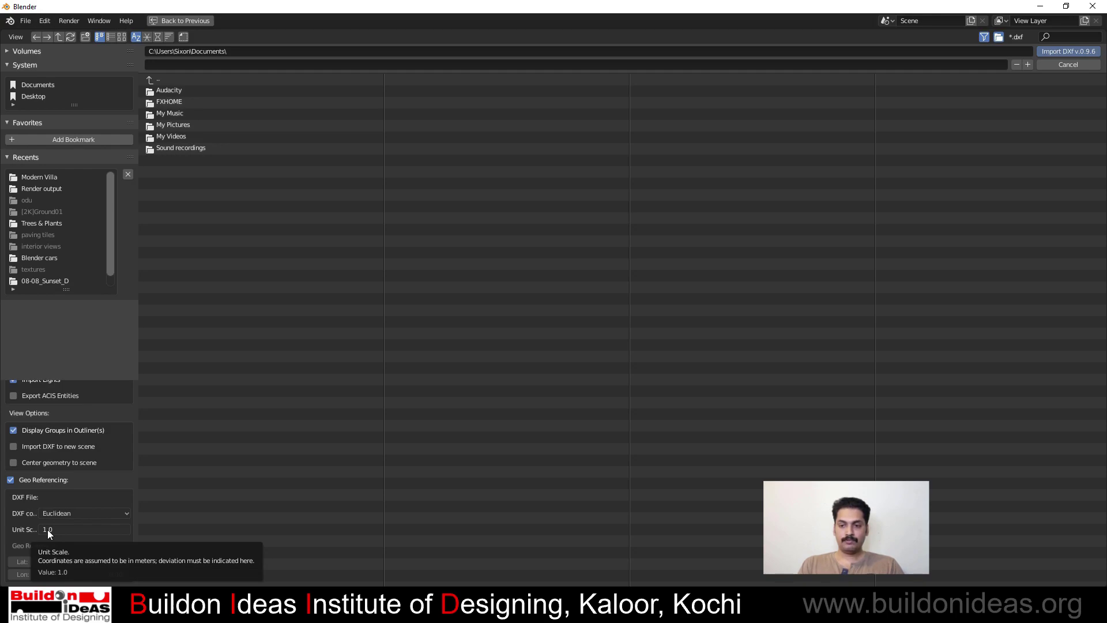
pyautogui.click(47, 529)
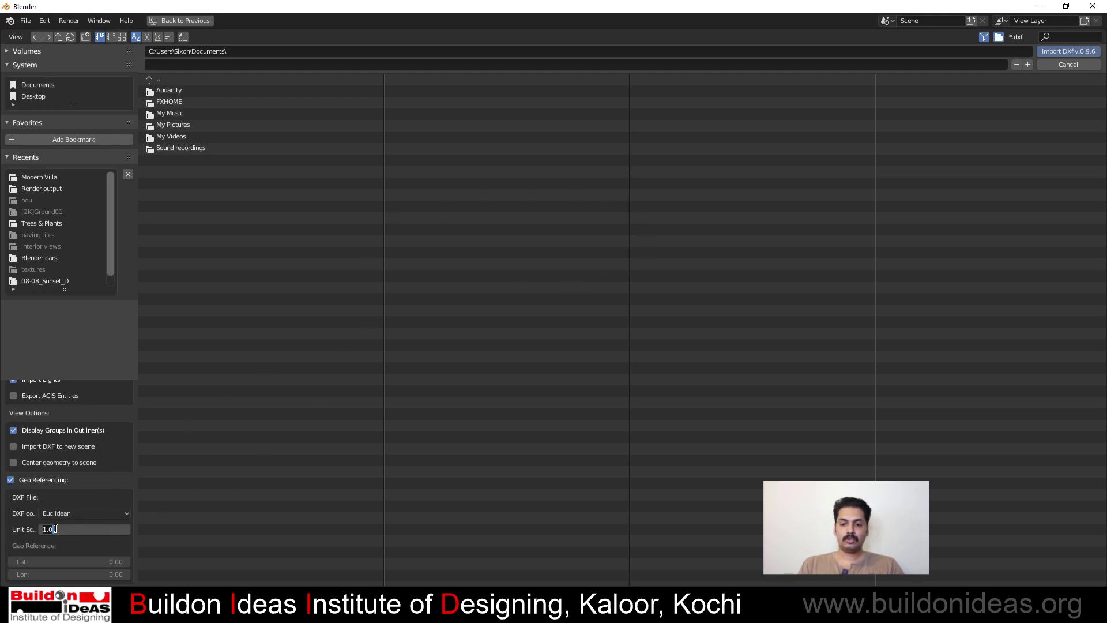
pyautogui.moveTo(69, 532); pyautogui.dragTo(43, 530)
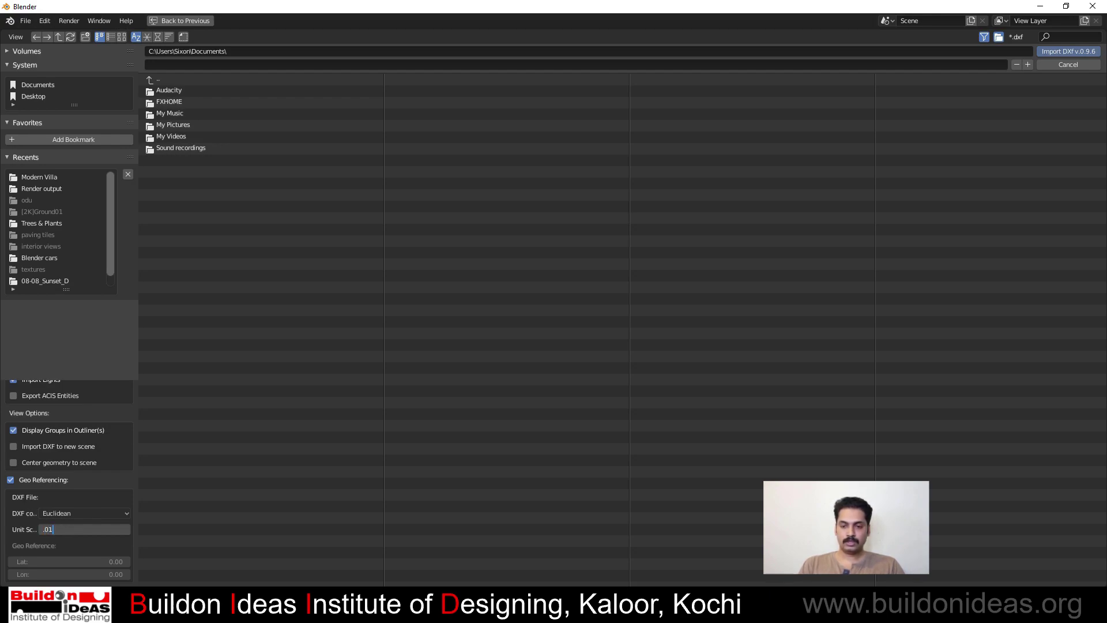
pyautogui.write('.01')
pyautogui.press('Return')
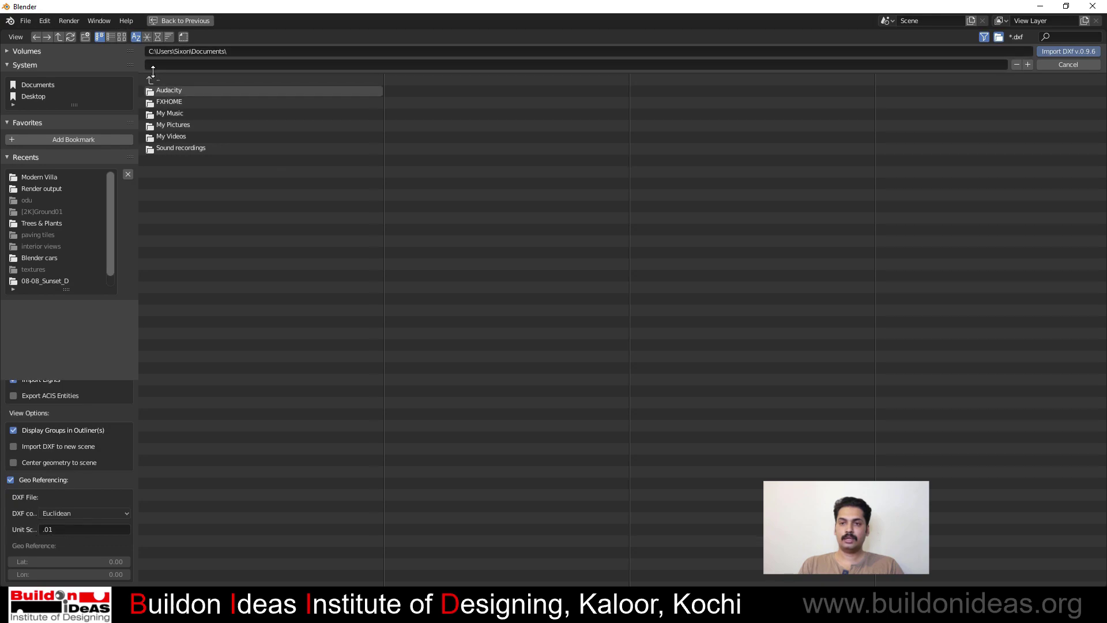
# Import Plan.dxf from the D:\Tutorials\Modern Villa folder
pyautogui.click(21, 52)
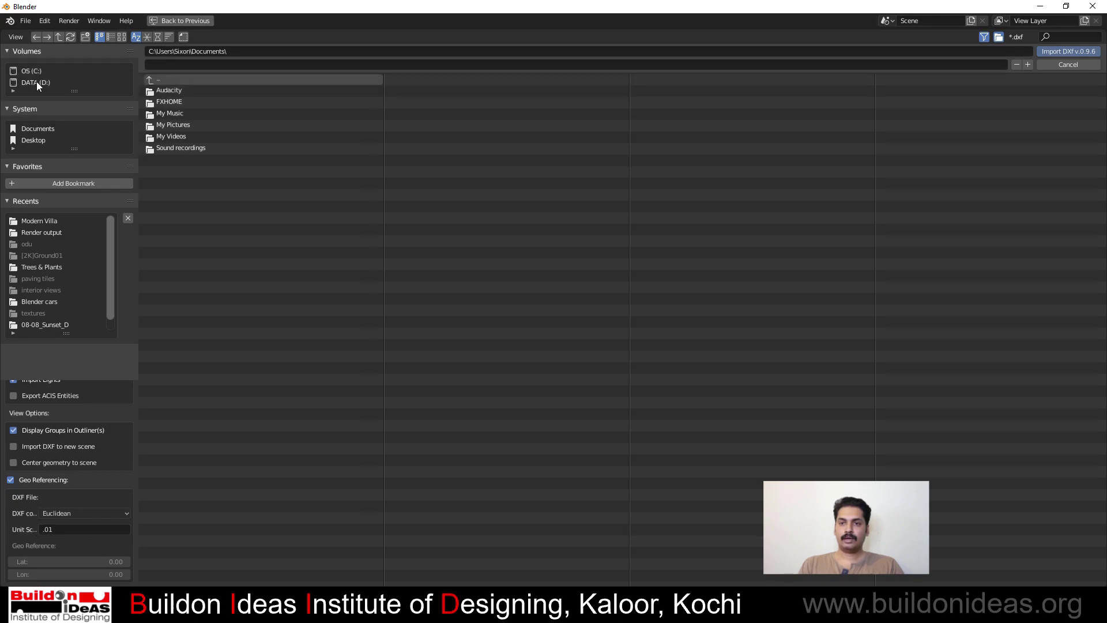
pyautogui.click(36, 82)
pyautogui.doubleClick(160, 379)
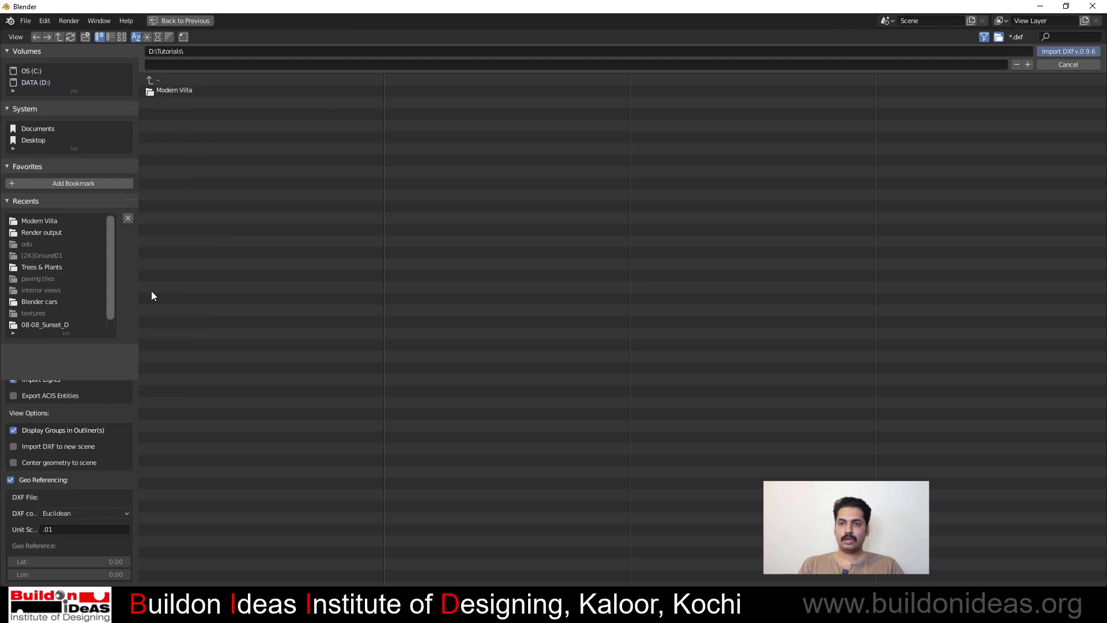
pyautogui.doubleClick(157, 90)
pyautogui.click(161, 90)
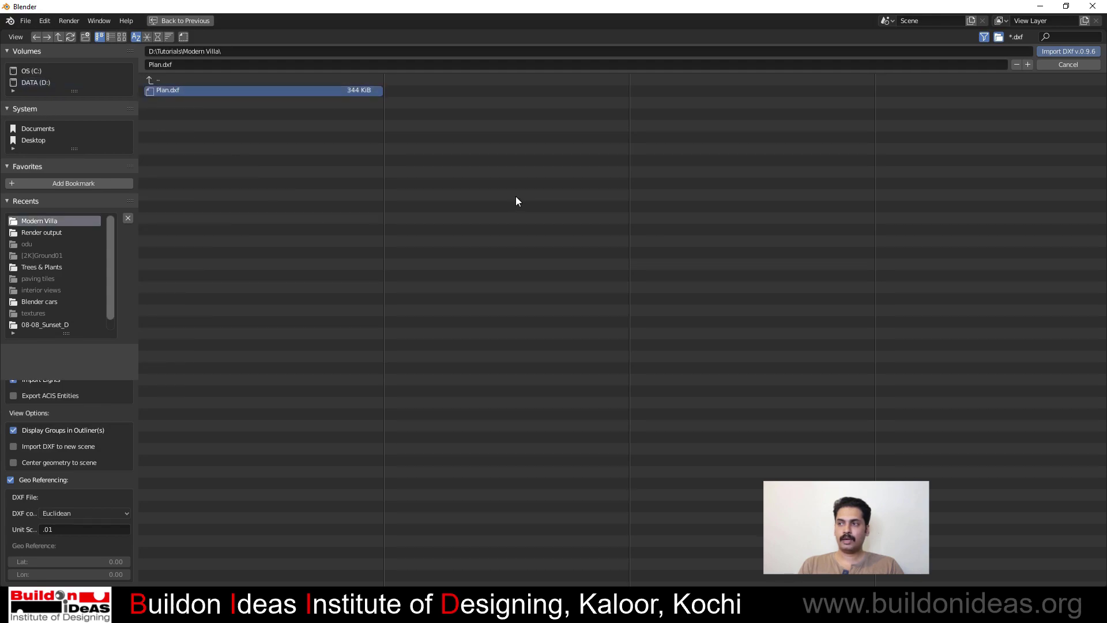
pyautogui.click(1059, 53)
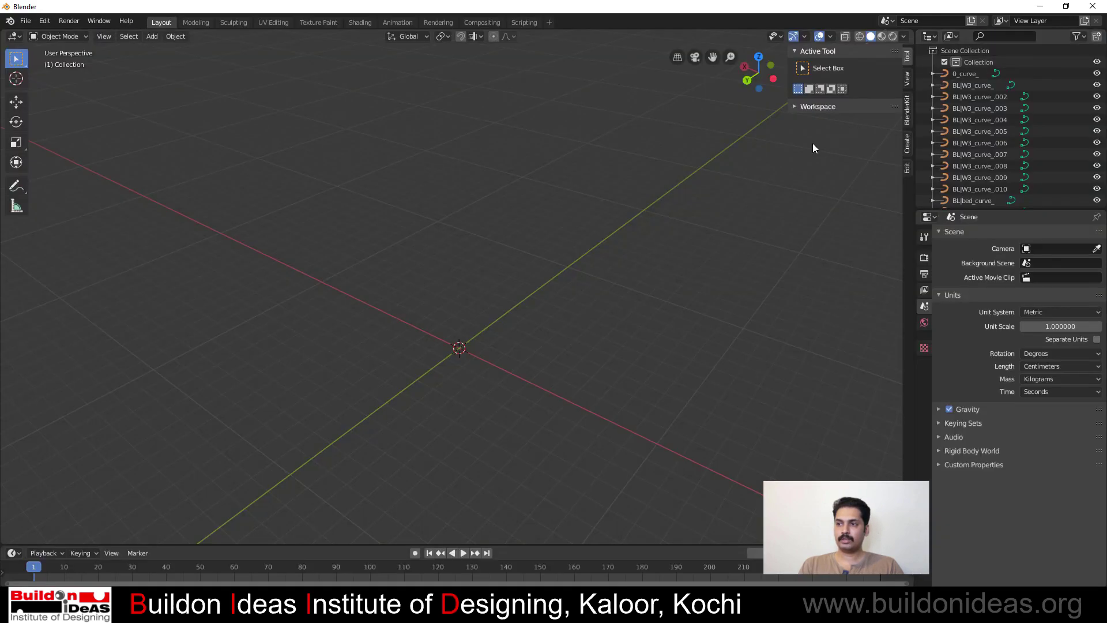
# Examine where the imported floor plan sits relative to the world origin
pyautogui.moveTo(378, 344); pyautogui.dragTo(390, 338, button='middle')
pyautogui.scroll(-4, 404, 333)
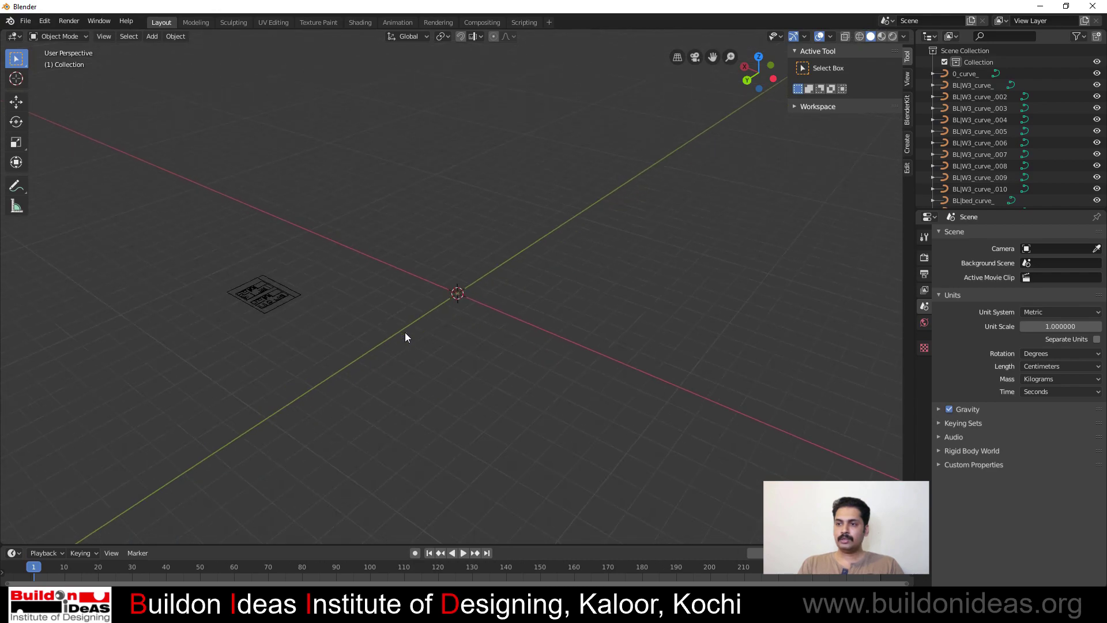
pyautogui.moveTo(386, 342); pyautogui.dragTo(179, 381, button='middle')
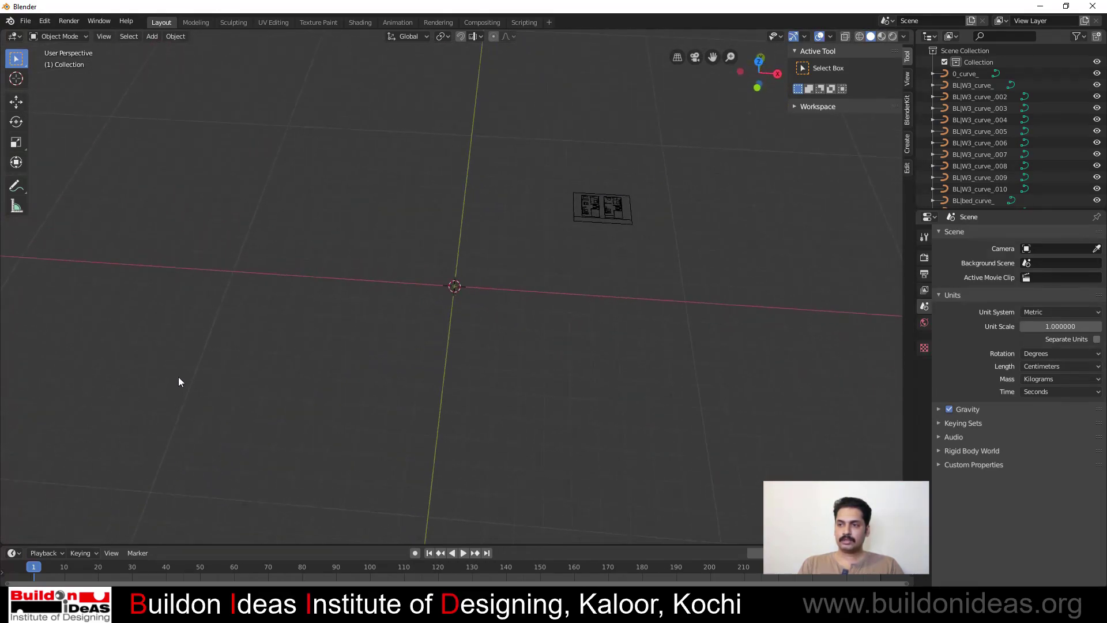
pyautogui.scroll(4, 604, 206)
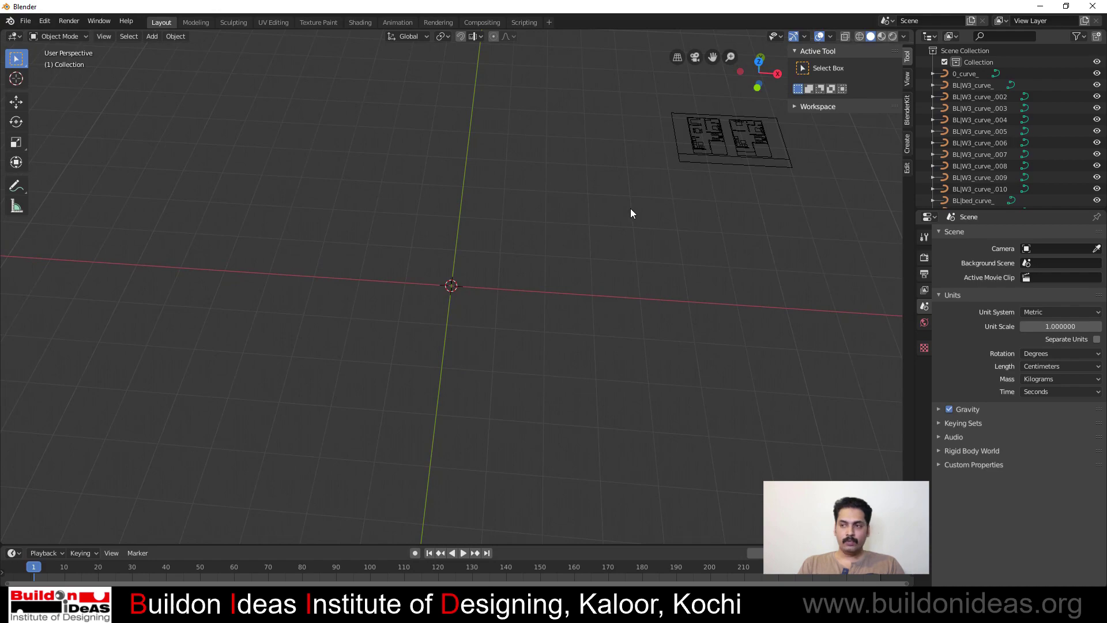
pyautogui.keyDown('shift'); pyautogui.moveTo(631, 208); pyautogui.dragTo(361, 340, button='middle'); pyautogui.keyUp('shift')
pyautogui.scroll(2, 499, 257)
pyautogui.scroll(-3, 498, 257)
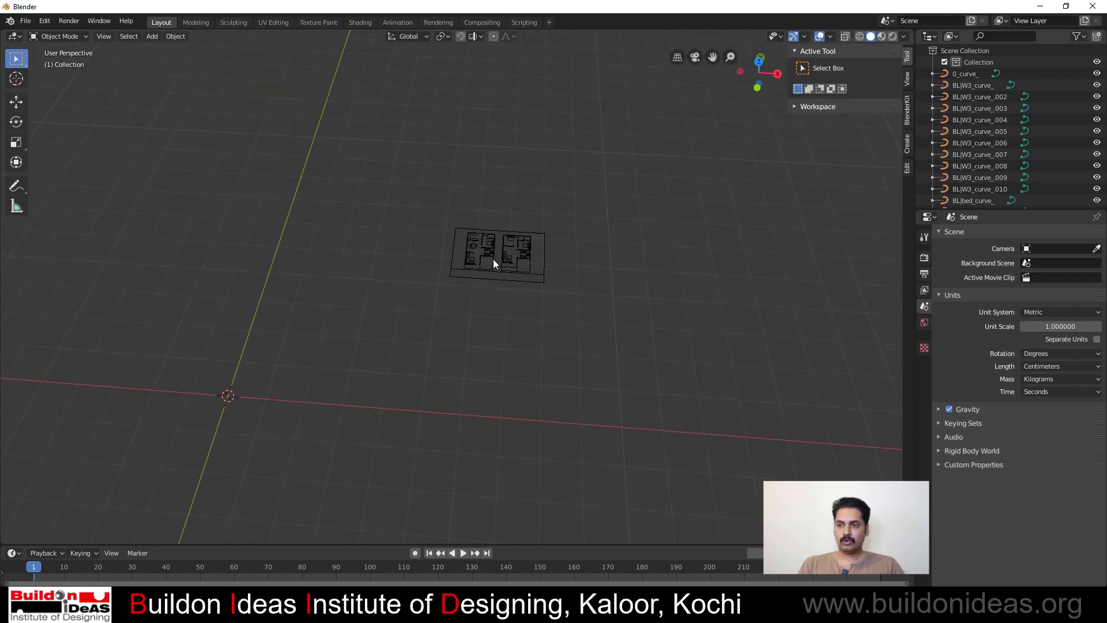
# Switch to nanoCAD, move the entire plan sheet so the ground floor plan lies over the origin, and save Plan.dxf
pyautogui.click(257, 607)
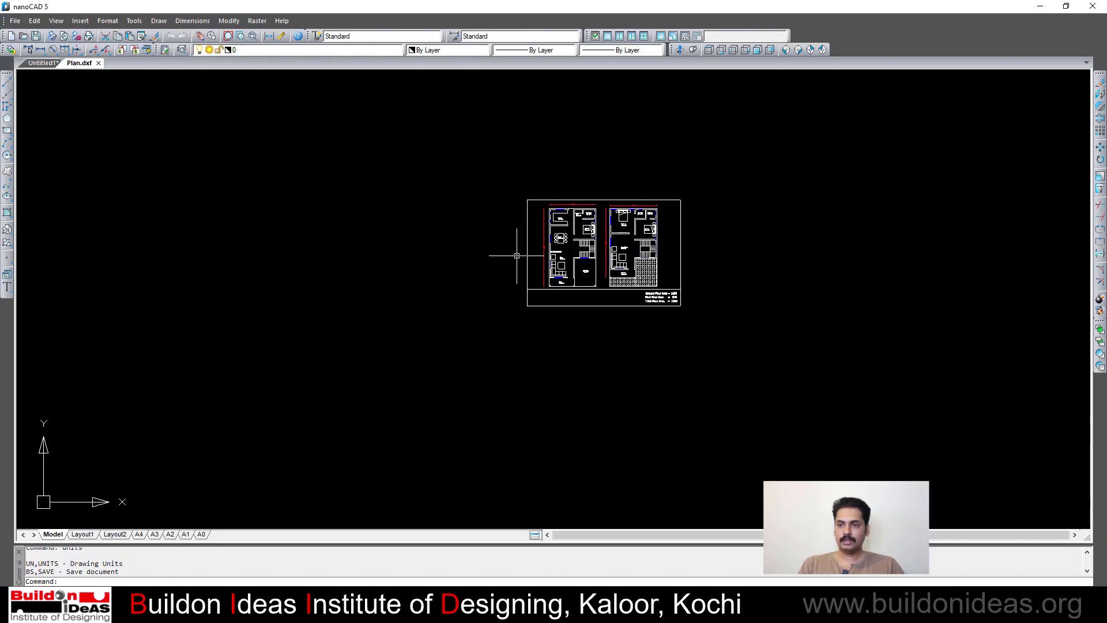
pyautogui.scroll(-5, 516, 256)
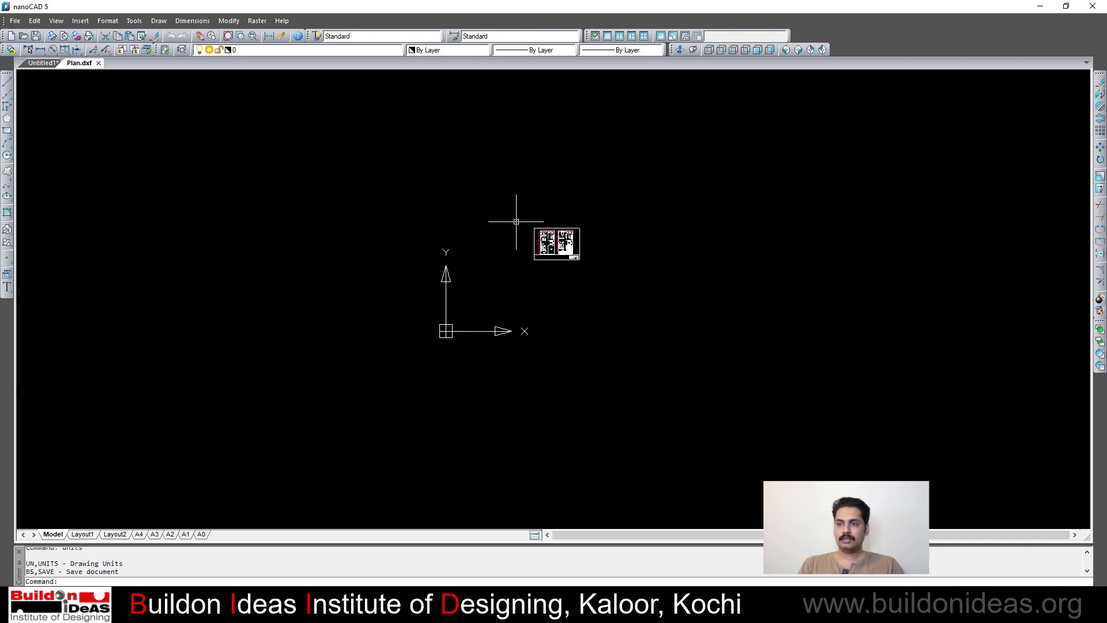
pyautogui.moveTo(519, 210); pyautogui.dragTo(597, 280)
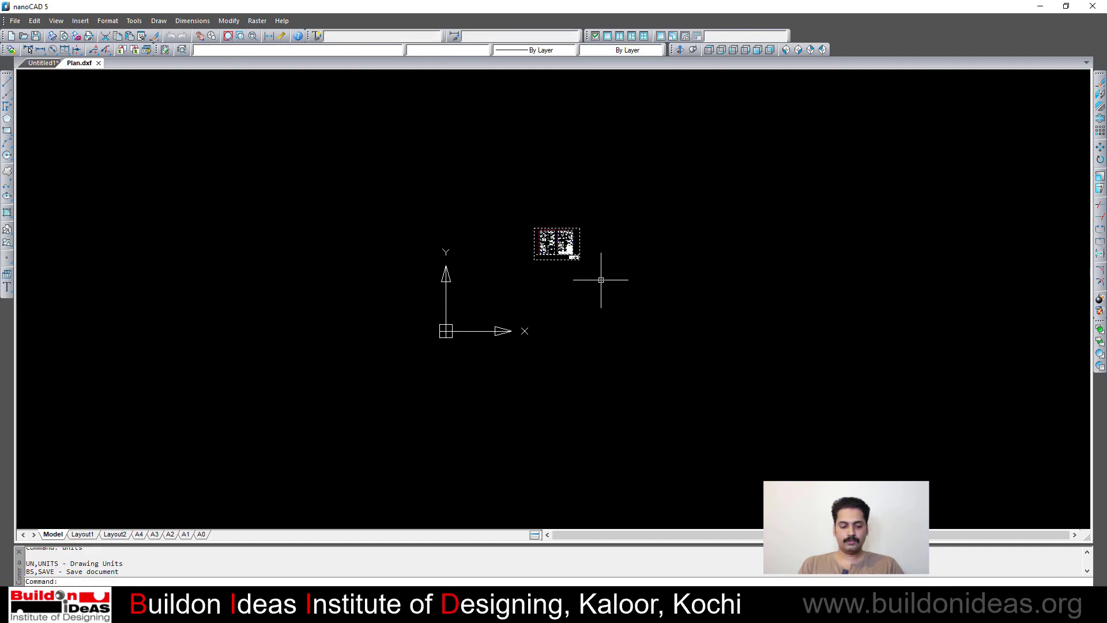
pyautogui.write('m')
pyautogui.press('Return')
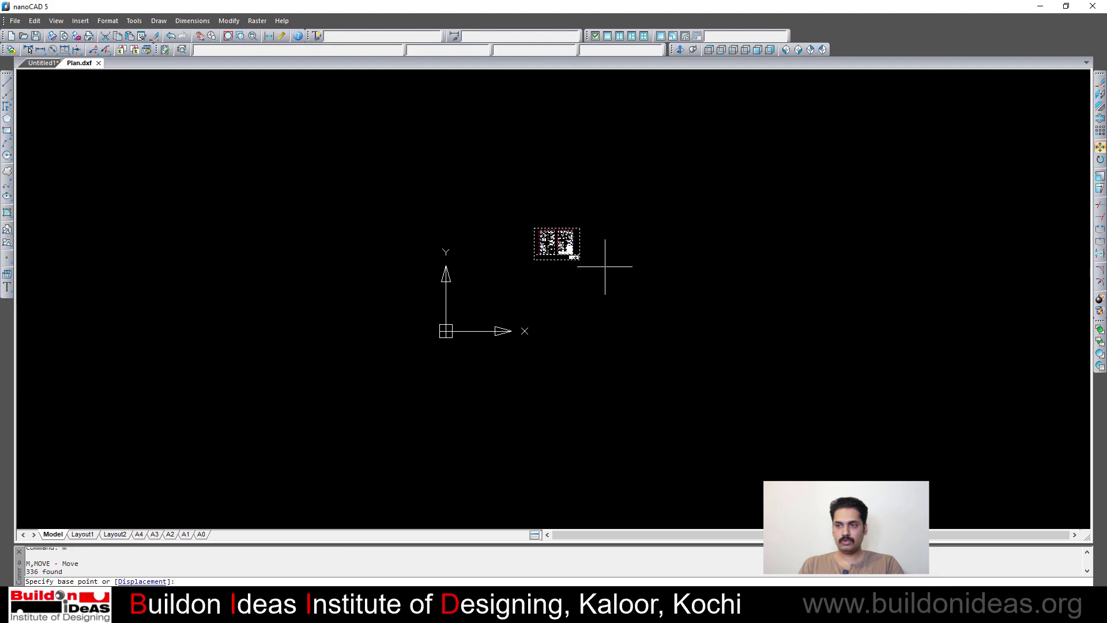
pyautogui.click(605, 264)
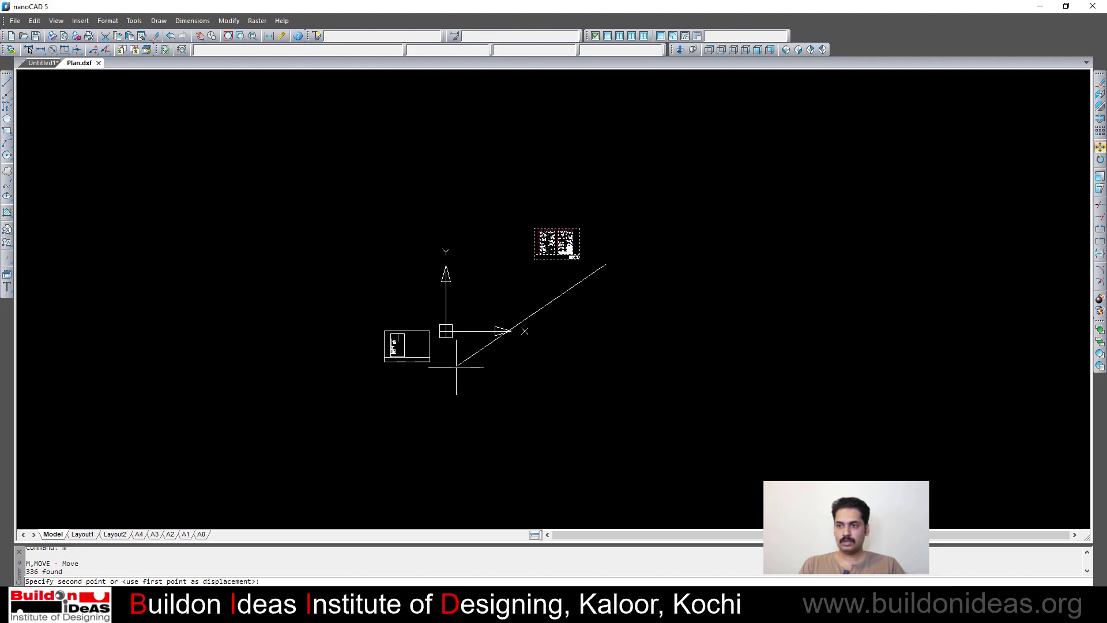
pyautogui.click(507, 349)
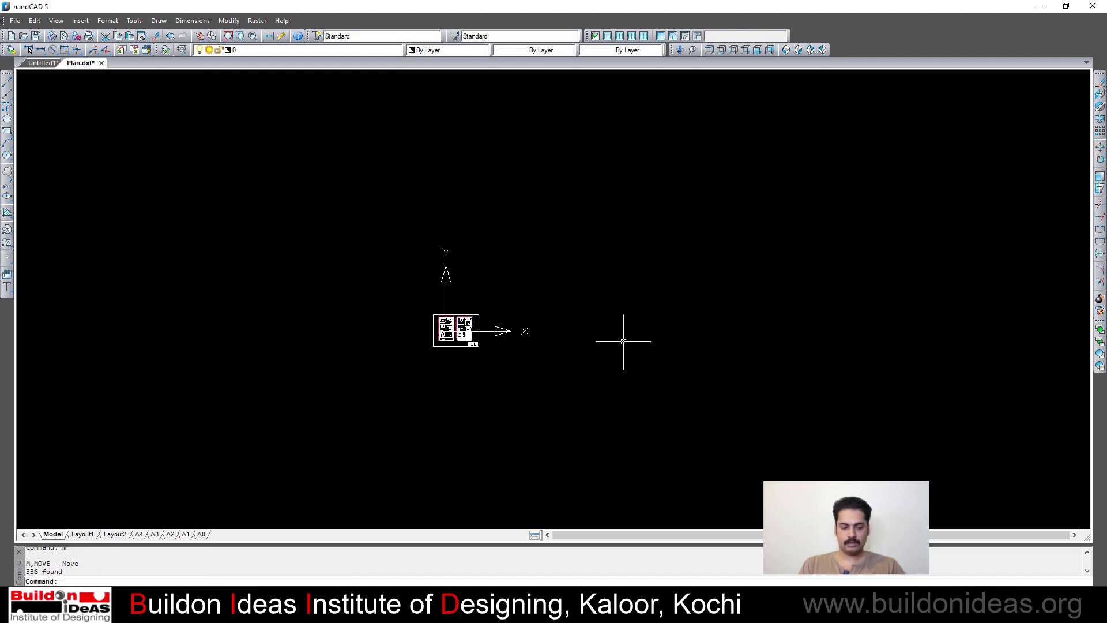
pyautogui.hotkey('ctrl', 's')
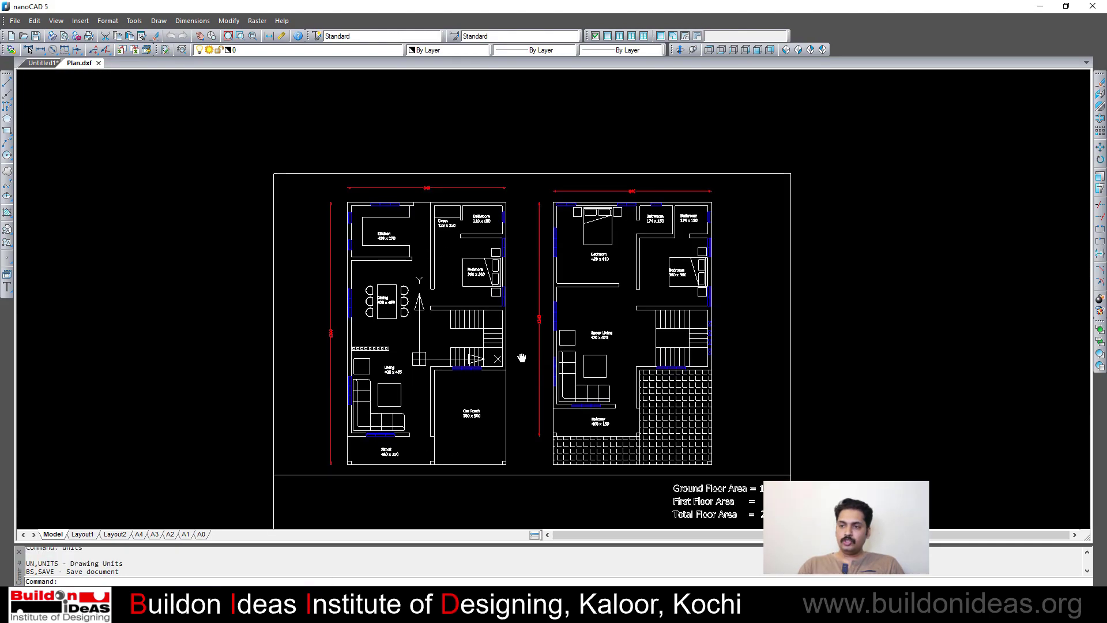
pyautogui.moveTo(521, 358)
pyautogui.mouseDown(button='middle')
pyautogui.moveTo(504, 315)
pyautogui.moveTo(496, 333)
pyautogui.mouseUp(button='middle')
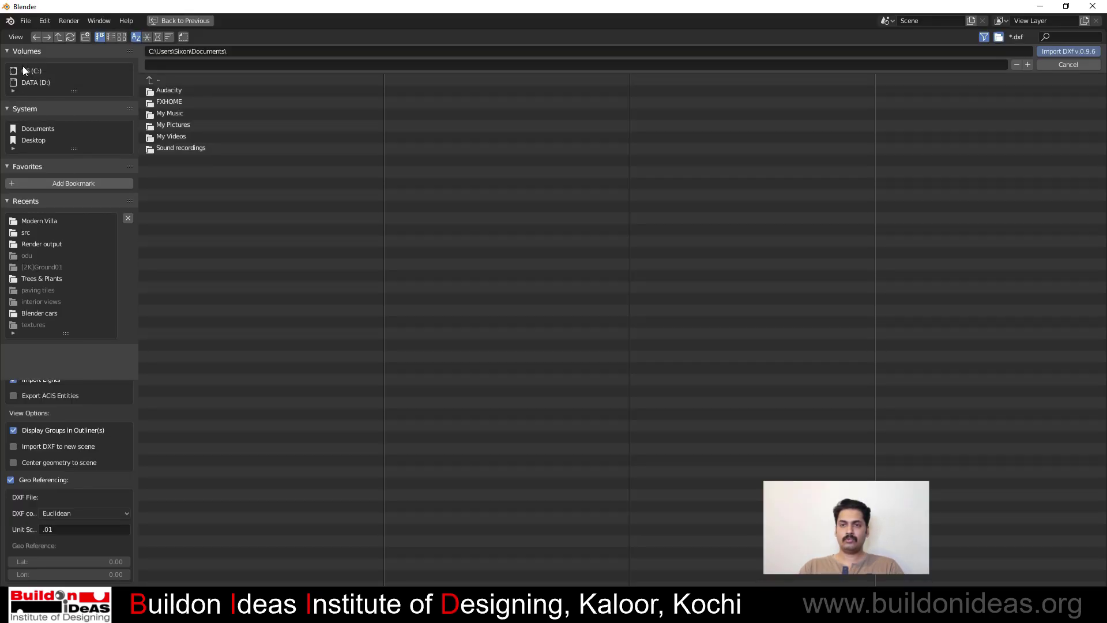
# Return to Blender and import the updated Plan.dxf from D:\Tutorials\Modern Villa
pyautogui.click(22, 80)
pyautogui.doubleClick(165, 376)
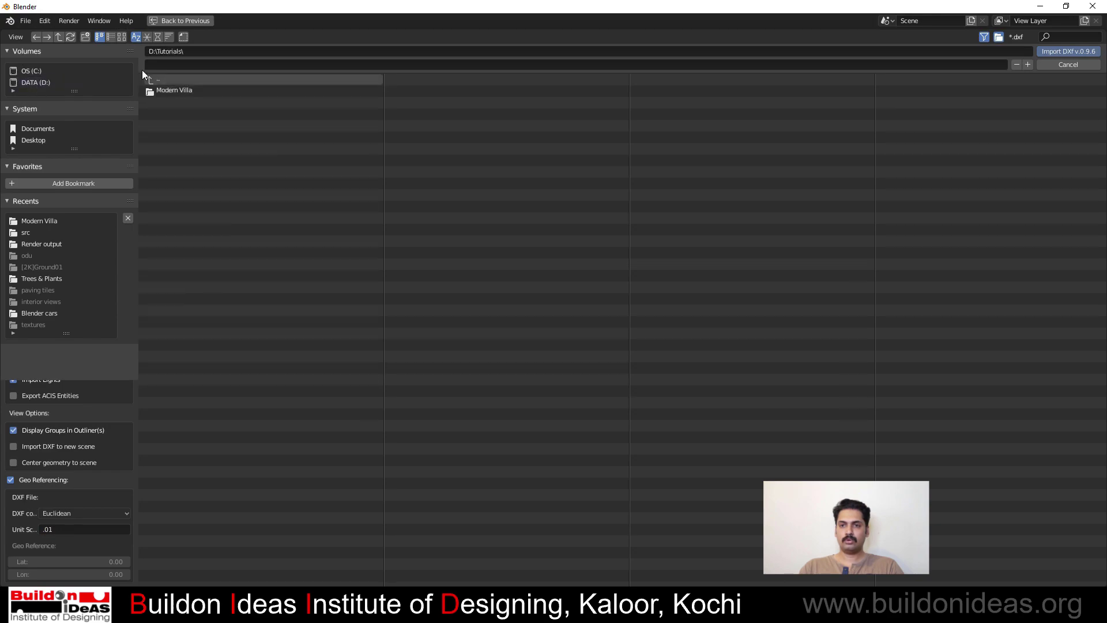
pyautogui.doubleClick(165, 91)
pyautogui.click(175, 91)
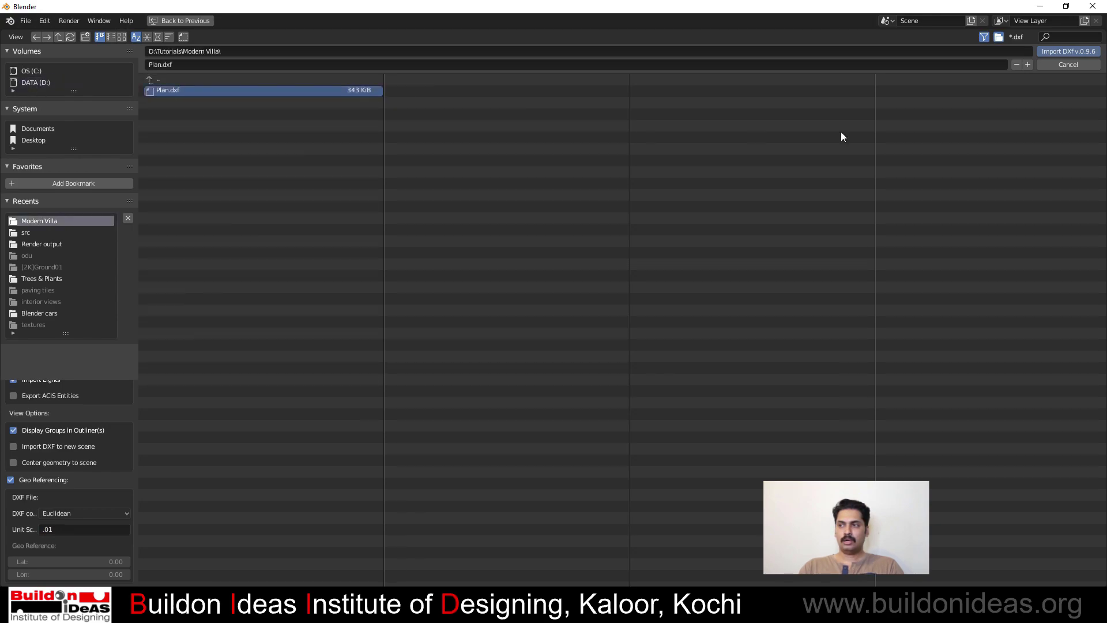
pyautogui.click(1050, 51)
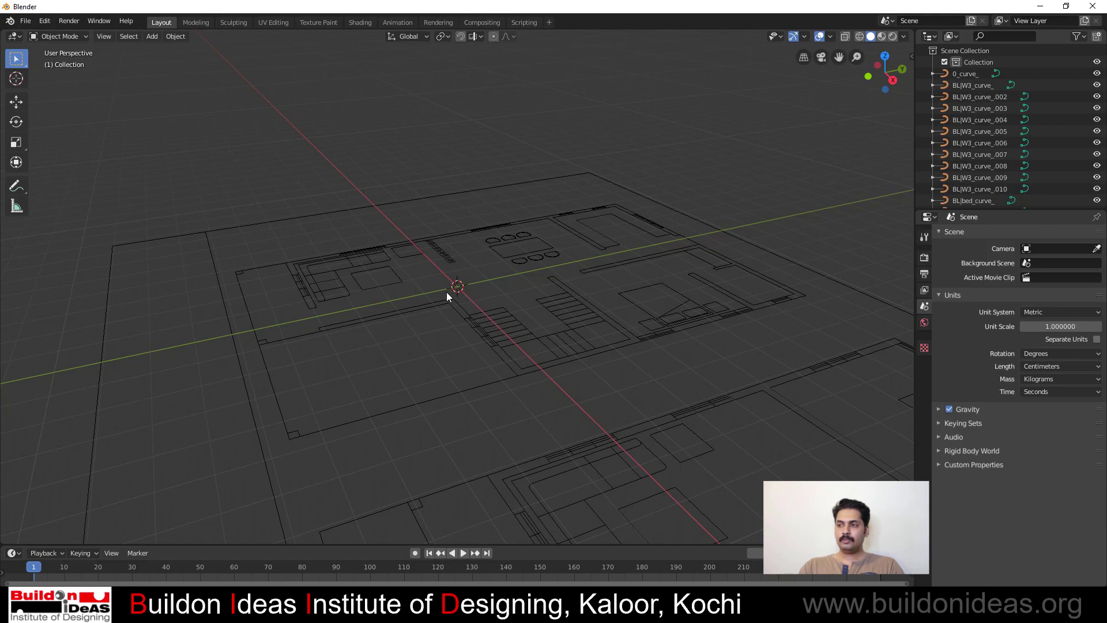
# Select all the imported floor plan curves and join them into a single curve object
pyautogui.scroll(-6, 421, 312)
pyautogui.moveTo(417, 389); pyautogui.dragTo(485, 406, button='middle')
pyautogui.moveTo(352, 173); pyautogui.dragTo(721, 436)
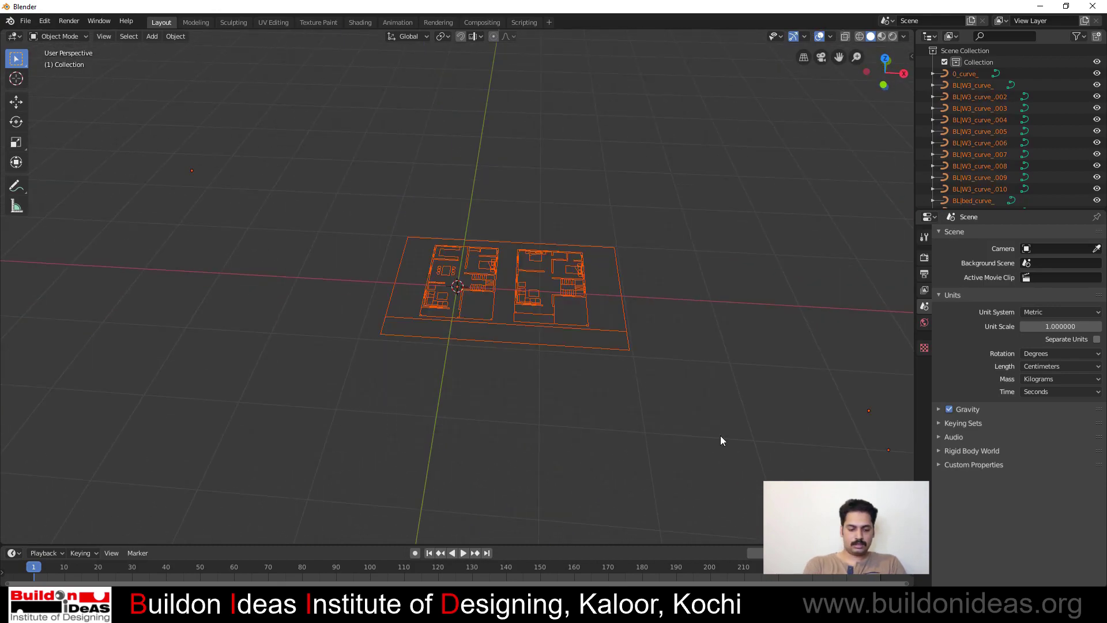
pyautogui.click(721, 436)
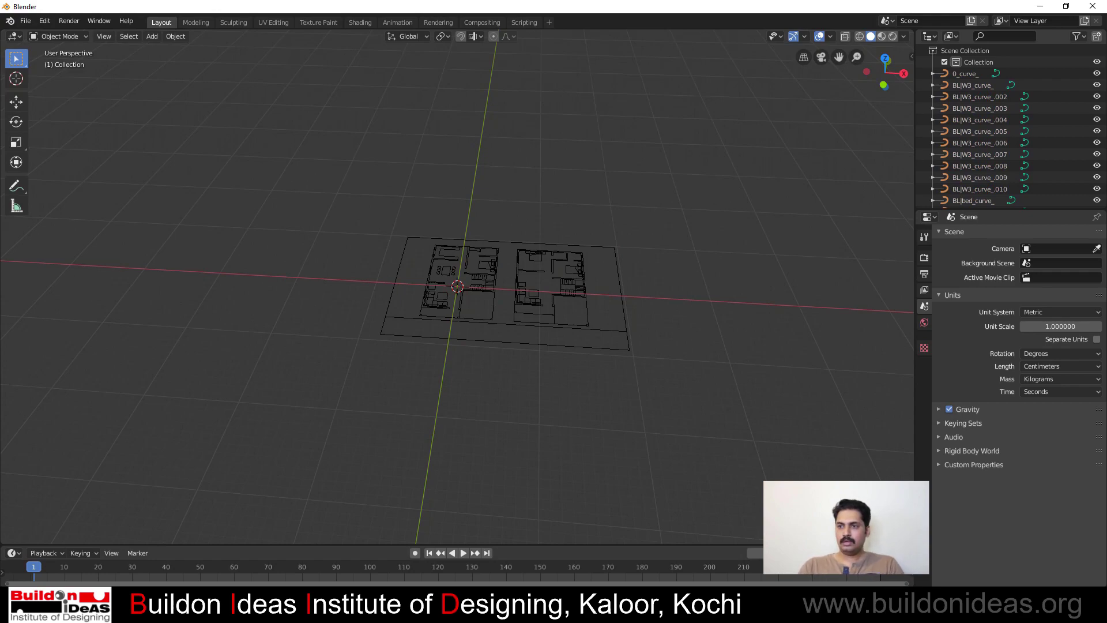
pyautogui.moveTo(320, 190); pyautogui.dragTo(755, 455)
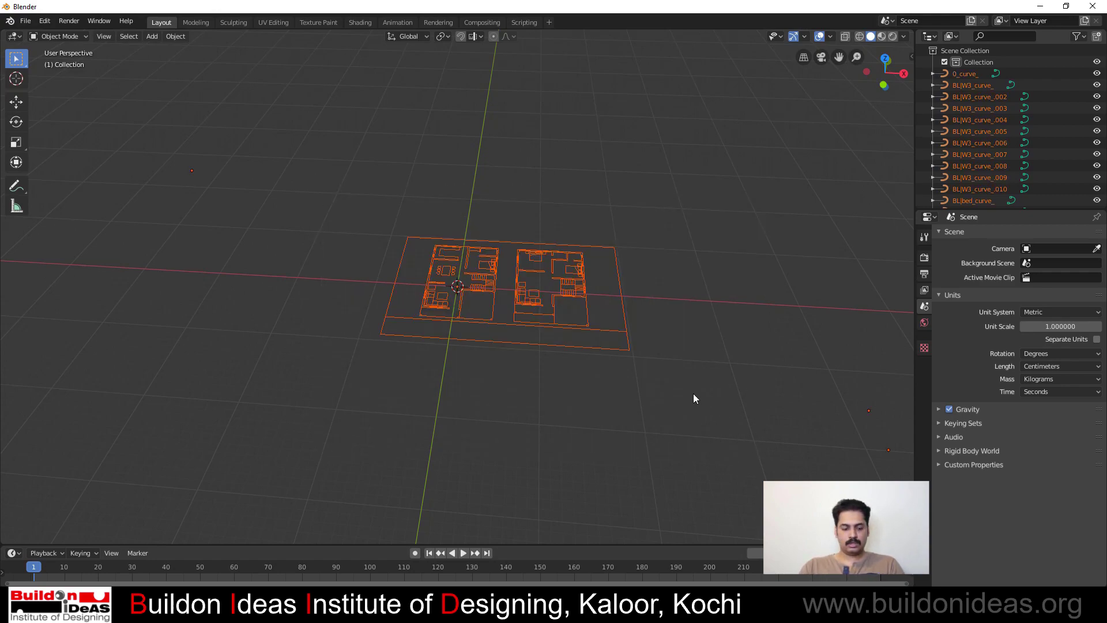
pyautogui.click(666, 393)
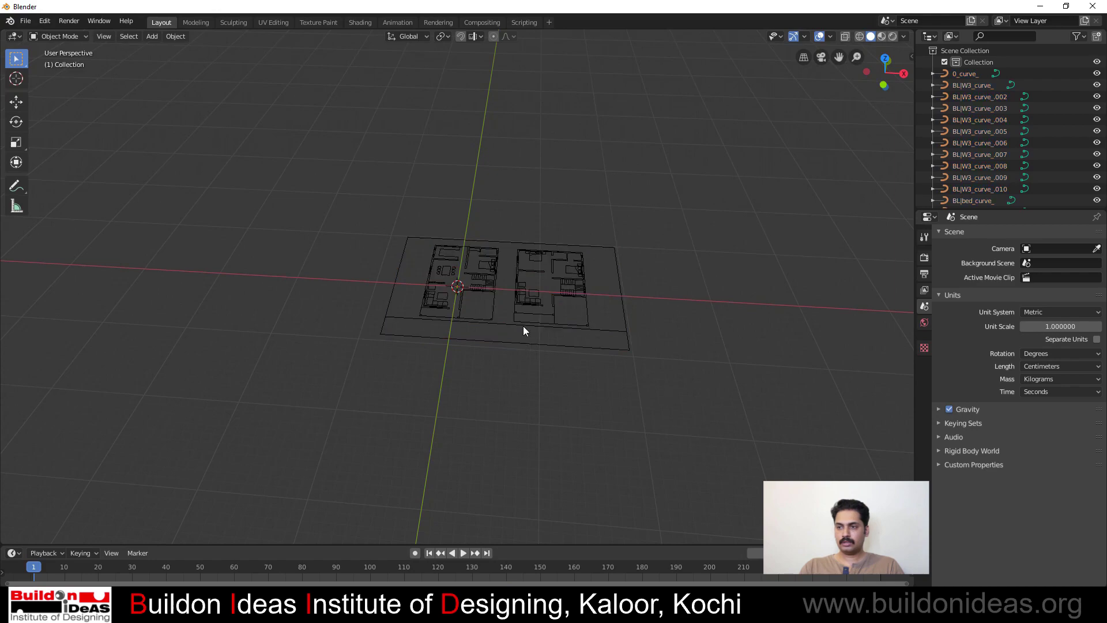
pyautogui.click(522, 328)
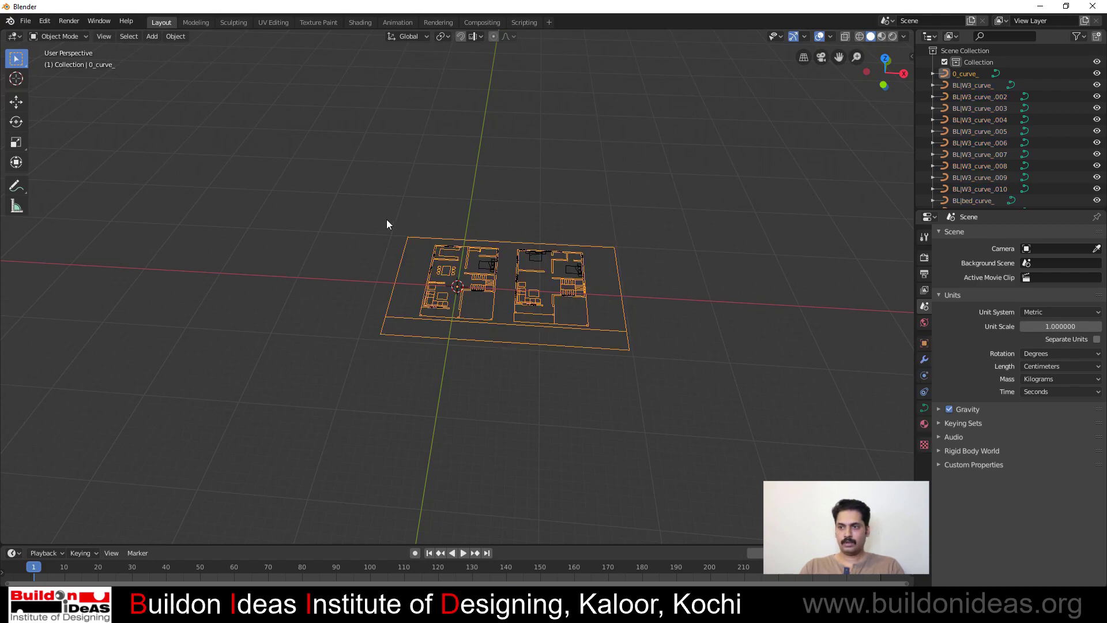
pyautogui.moveTo(368, 182); pyautogui.dragTo(705, 462)
pyautogui.hotkey('ctrl', 'j')
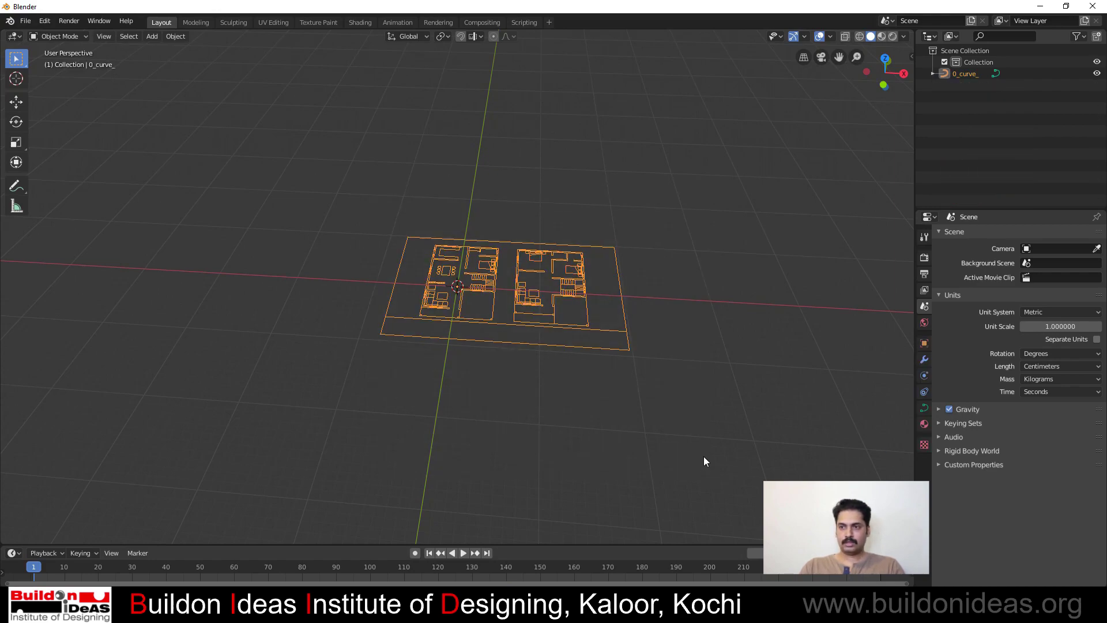
# Move the joined plan curve into a new collection named Floor Plan
pyautogui.click(627, 419)
pyautogui.moveTo(427, 339); pyautogui.dragTo(451, 317, button='middle')
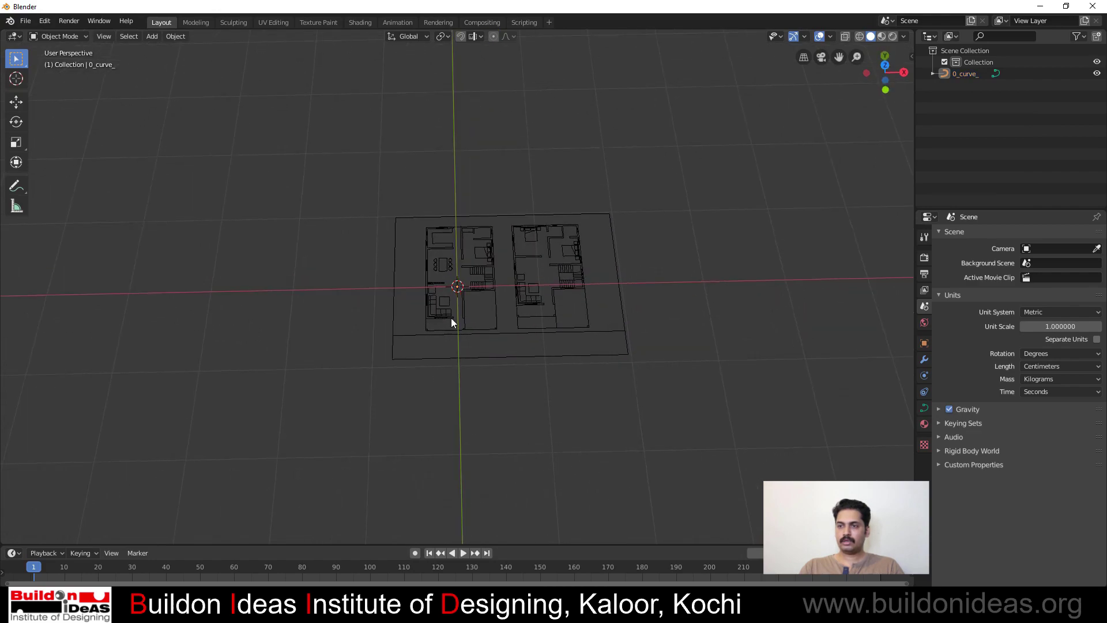
pyautogui.moveTo(372, 137); pyautogui.dragTo(525, 363)
pyautogui.moveTo(596, 425); pyautogui.dragTo(708, 495)
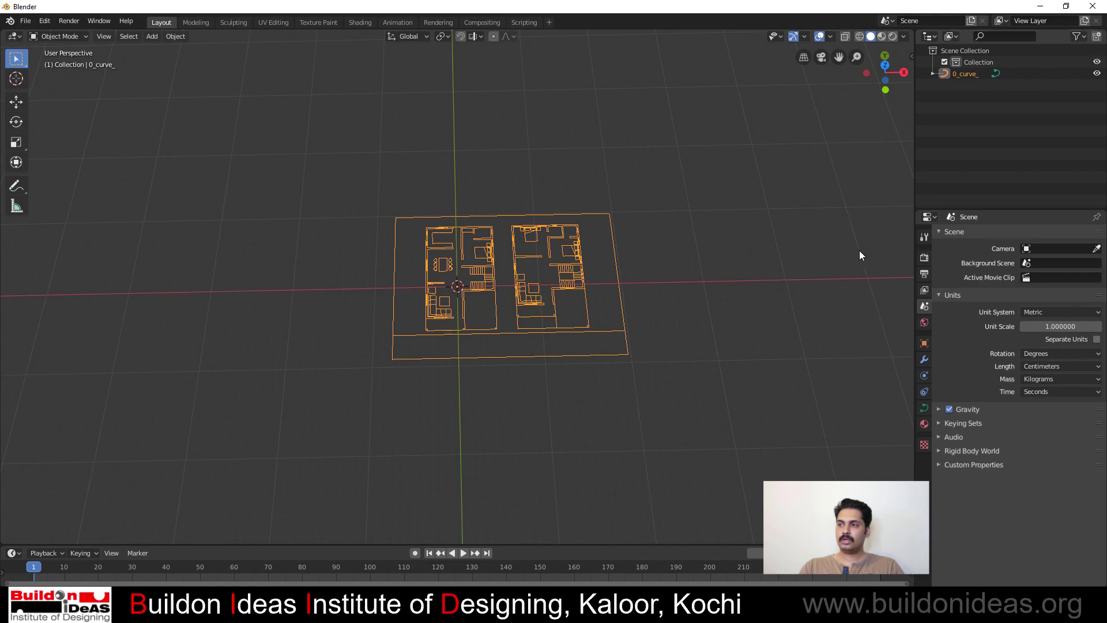
pyautogui.press('m')
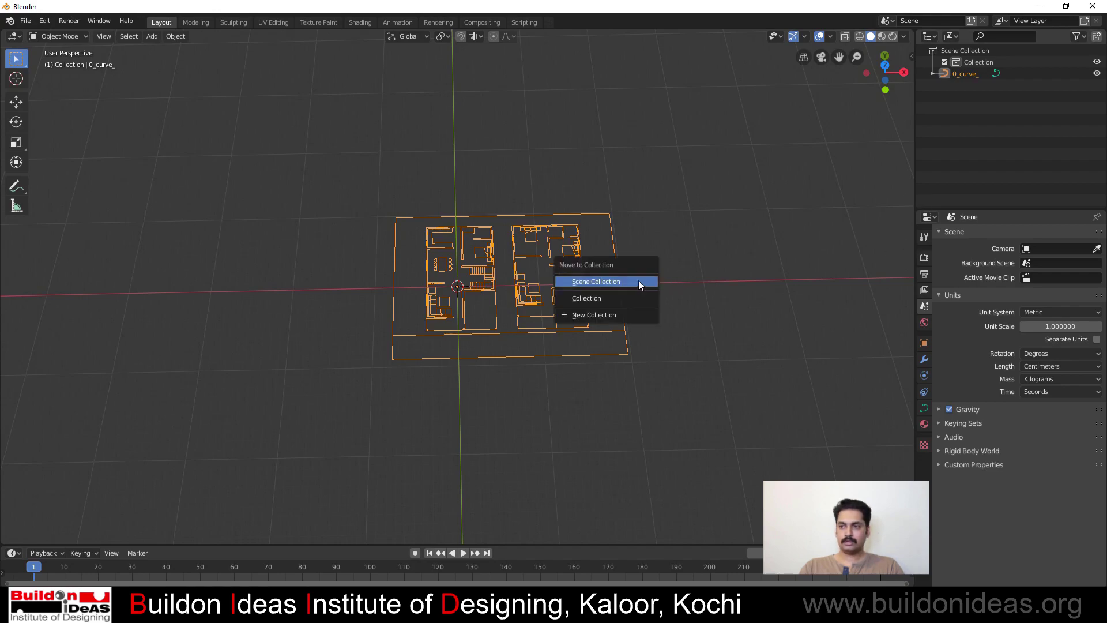
pyautogui.click(603, 301)
pyautogui.write('F')
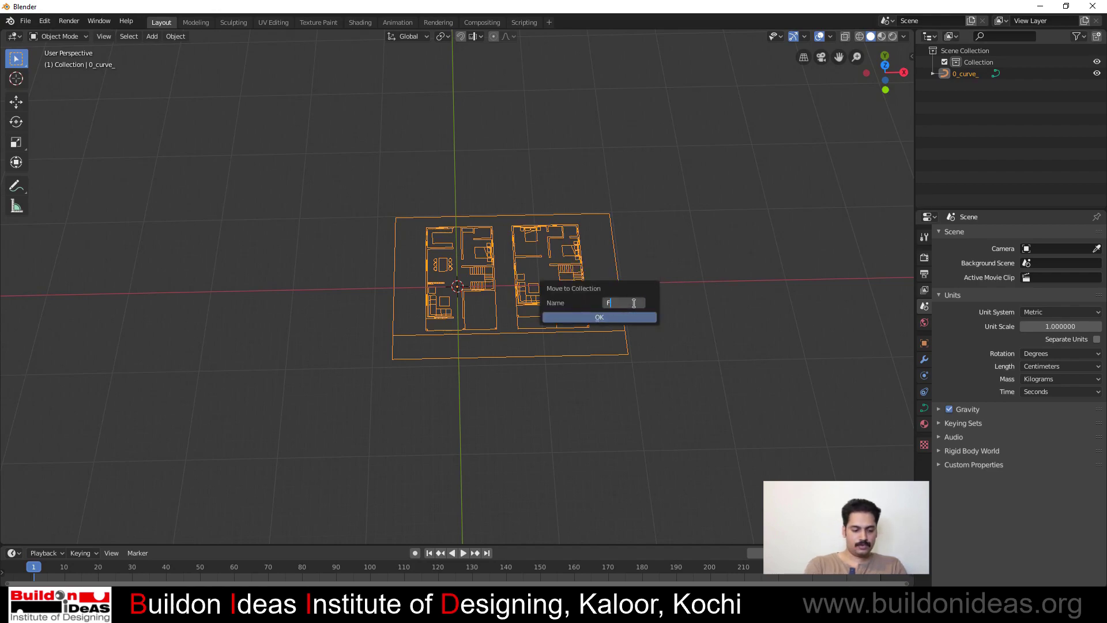
pyautogui.write('loor Plan')
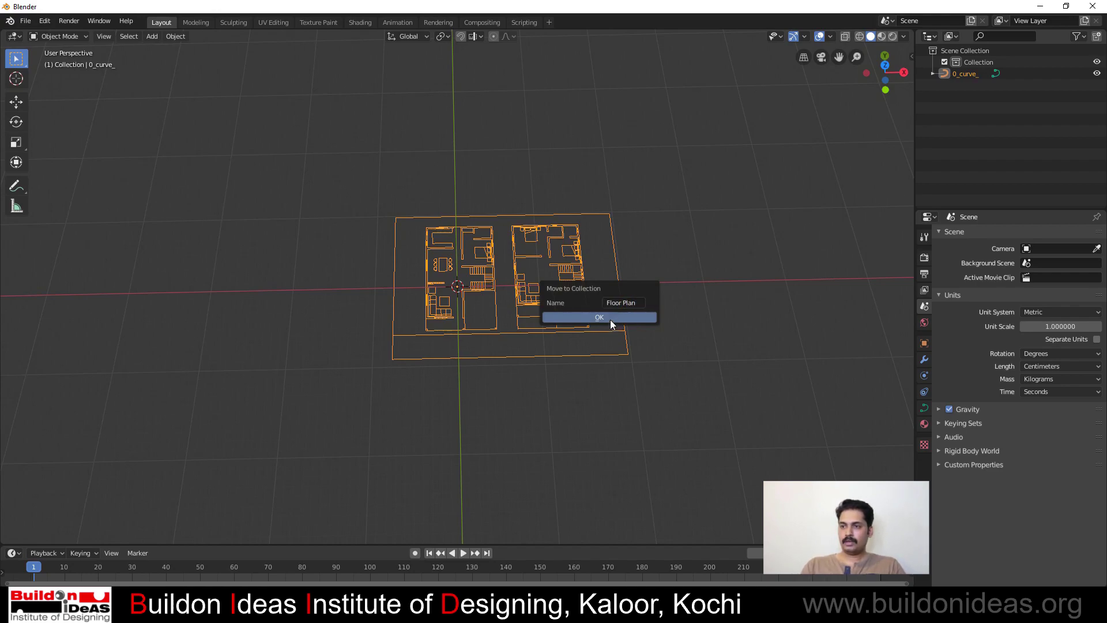
pyautogui.click(610, 318)
# Hide the Floor Plan collection and show it again to check which geometry it controls
pyautogui.click(932, 74)
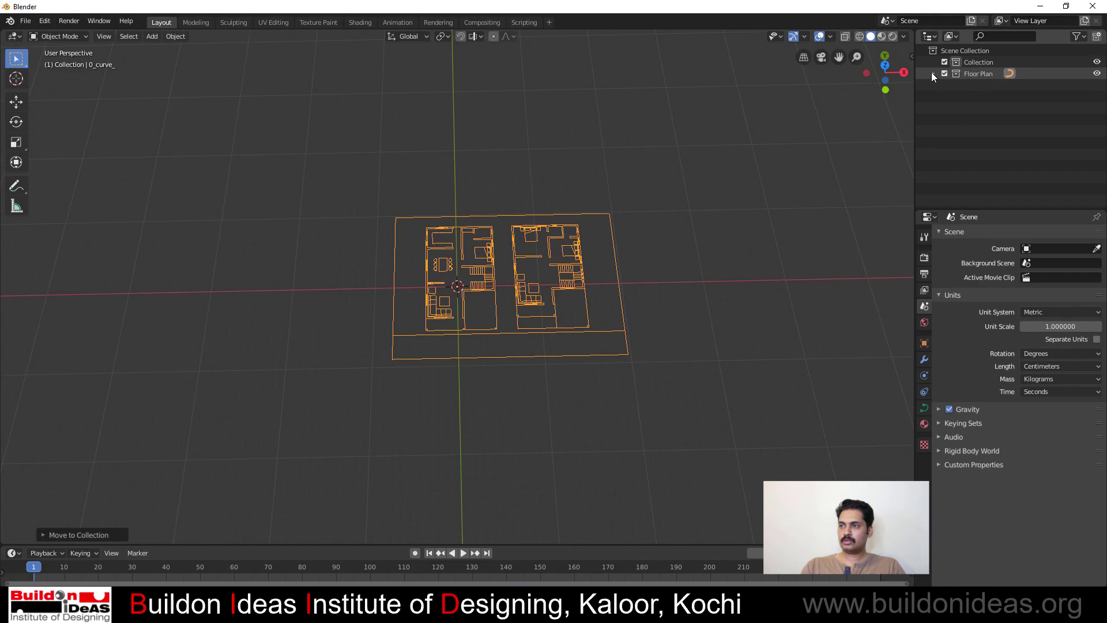
pyautogui.click(1096, 74)
pyautogui.click(1097, 73)
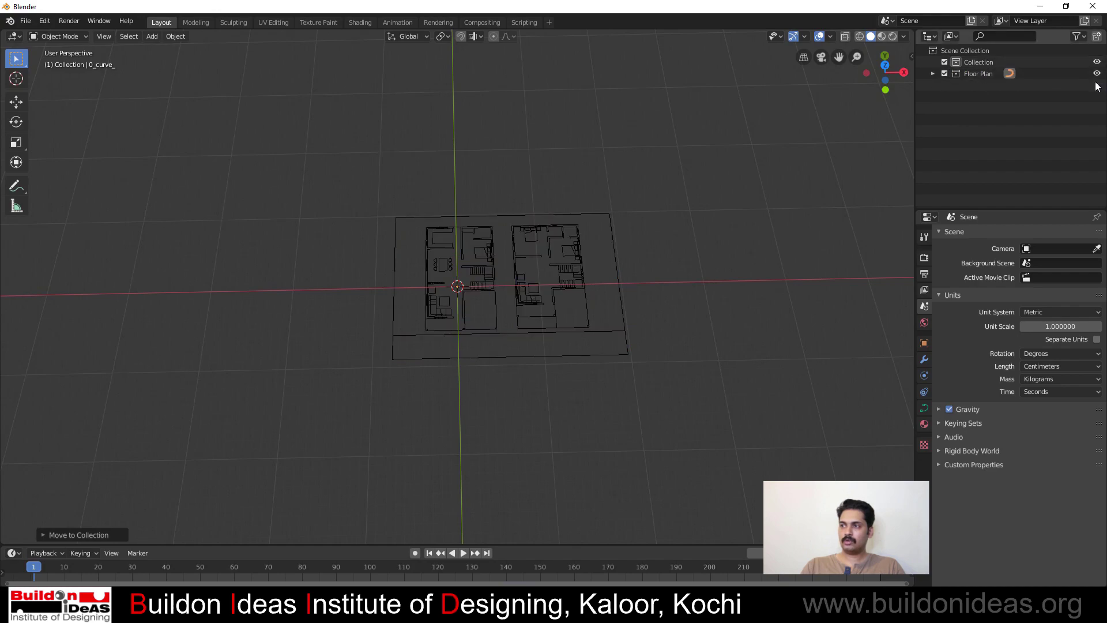
pyautogui.scroll(3, 457, 291)
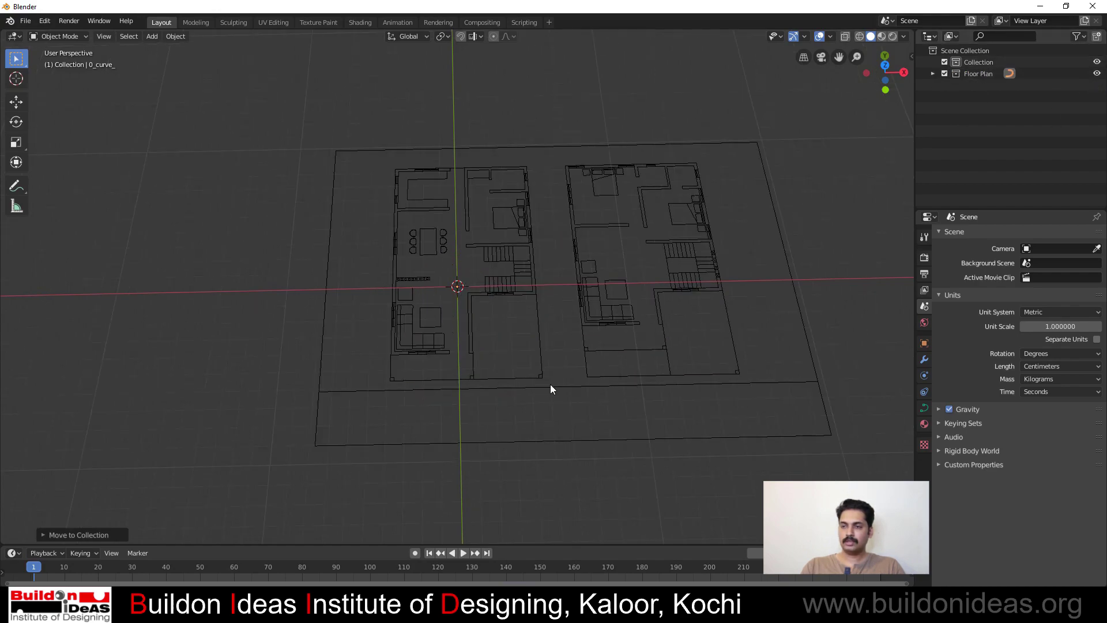
pyautogui.moveTo(550, 384); pyautogui.dragTo(467, 376, button='middle')
# Save the scene as 1.blend in D:\Tutorials\Modern Villa, replacing the existing file
pyautogui.hotkey('ctrl', 's')
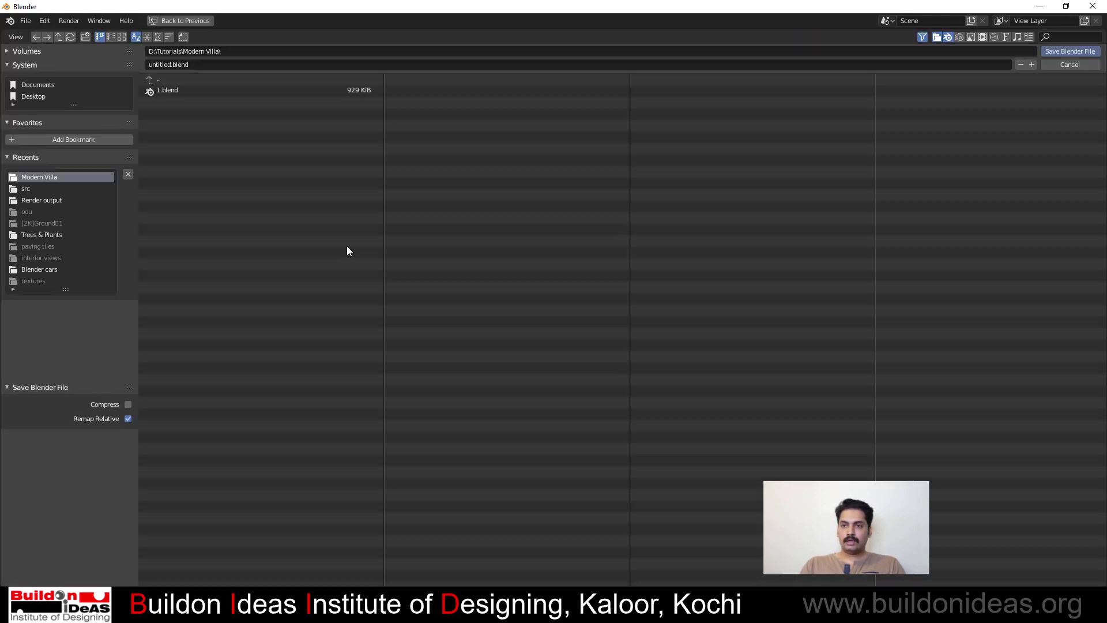
pyautogui.click(164, 64)
pyautogui.press('Escape')
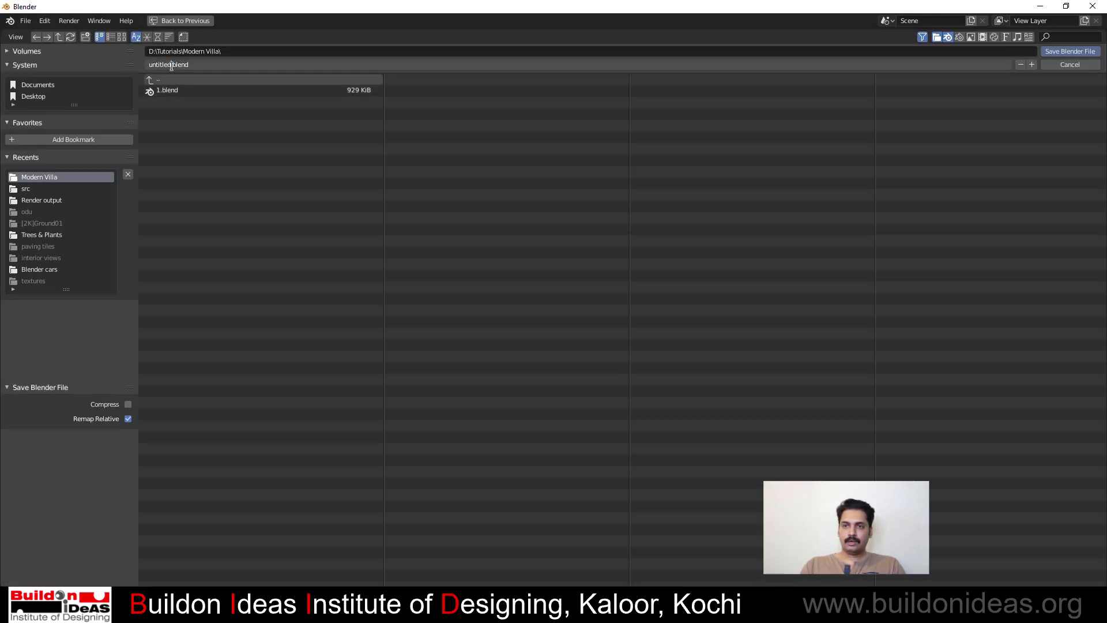
pyautogui.doubleClick(172, 64)
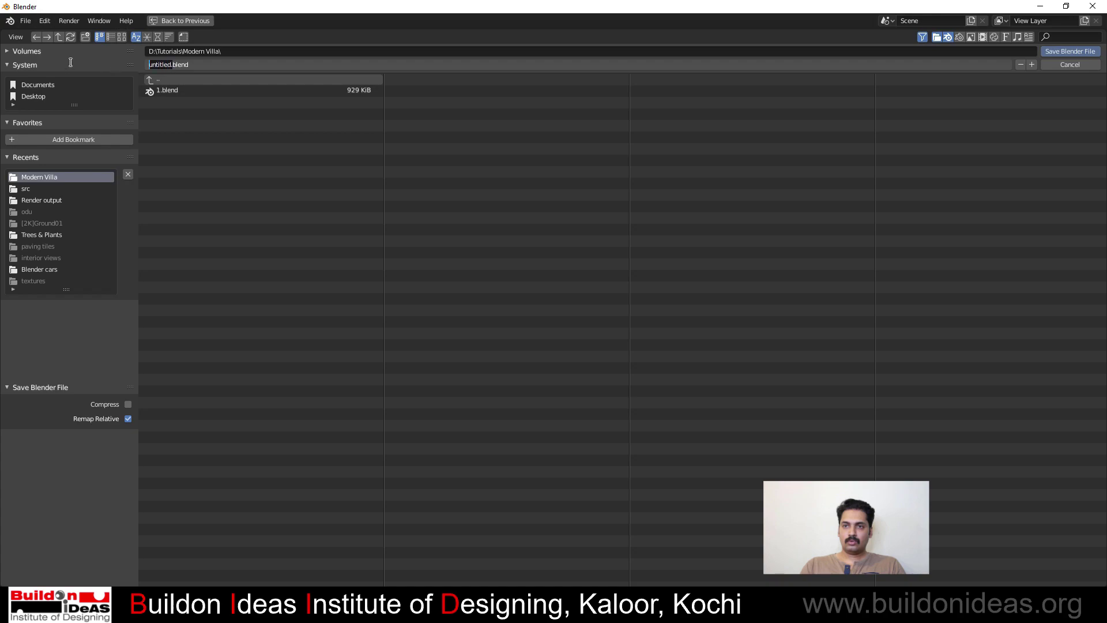
pyautogui.click(168, 90)
pyautogui.doubleClick(168, 90)
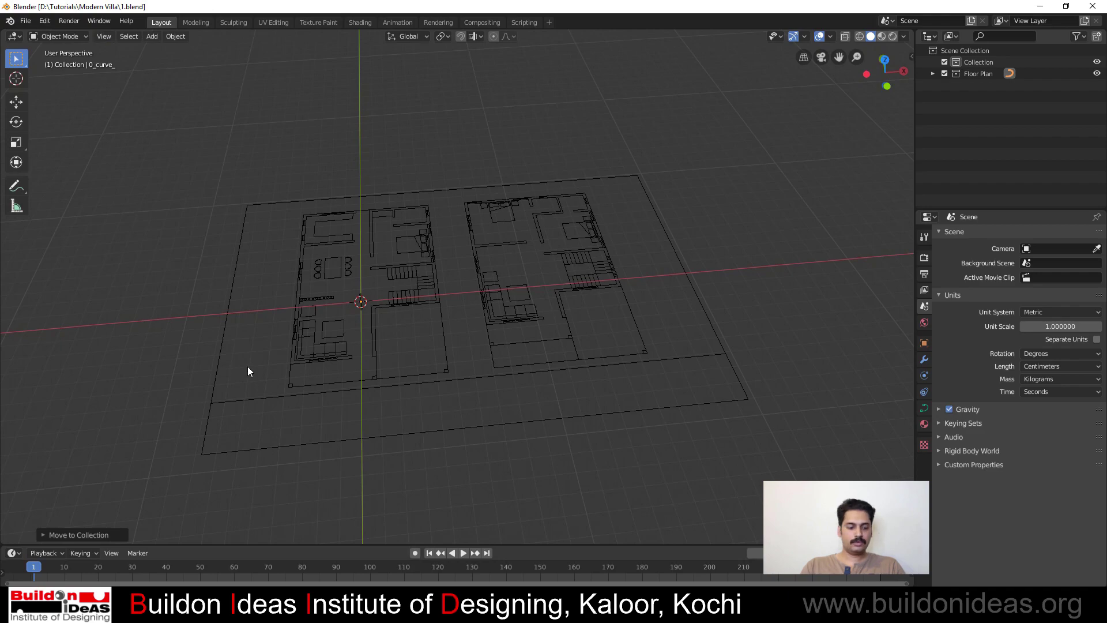
# Examine the two floor layouts around the origin and check the joined curve's control points in Edit Mode
pyautogui.scroll(-2, 229, 369)
pyautogui.moveTo(234, 381); pyautogui.dragTo(519, 462, button='middle')
pyautogui.scroll(2, 553, 398)
pyautogui.scroll(3, 294, 327)
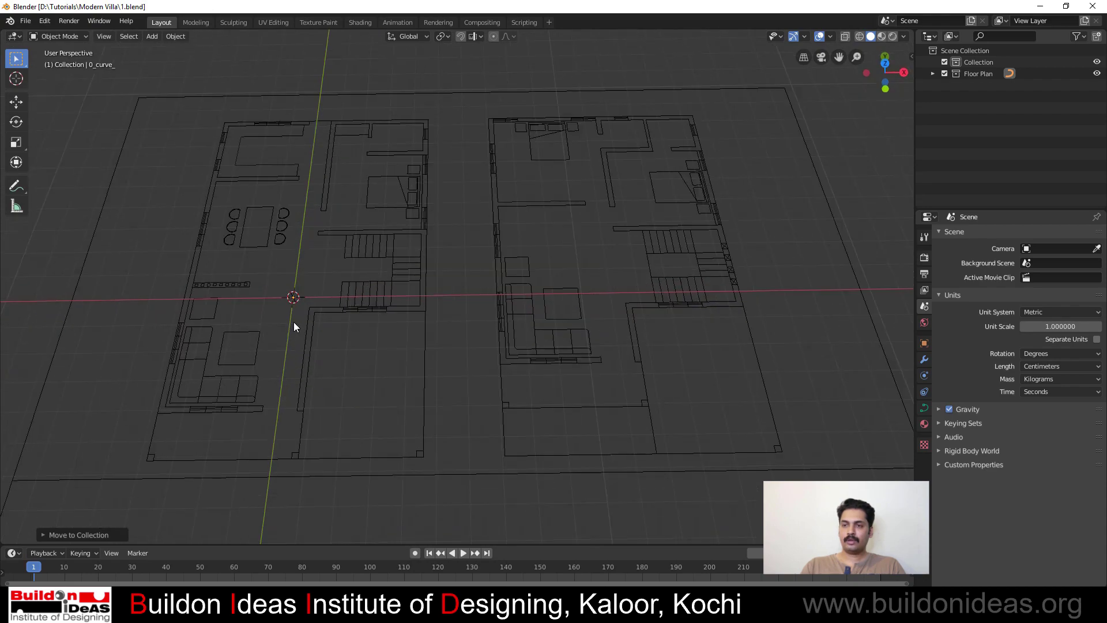
pyautogui.keyDown('shift'); pyautogui.moveTo(416, 421); pyautogui.dragTo(496, 419, button='middle'); pyautogui.keyUp('shift')
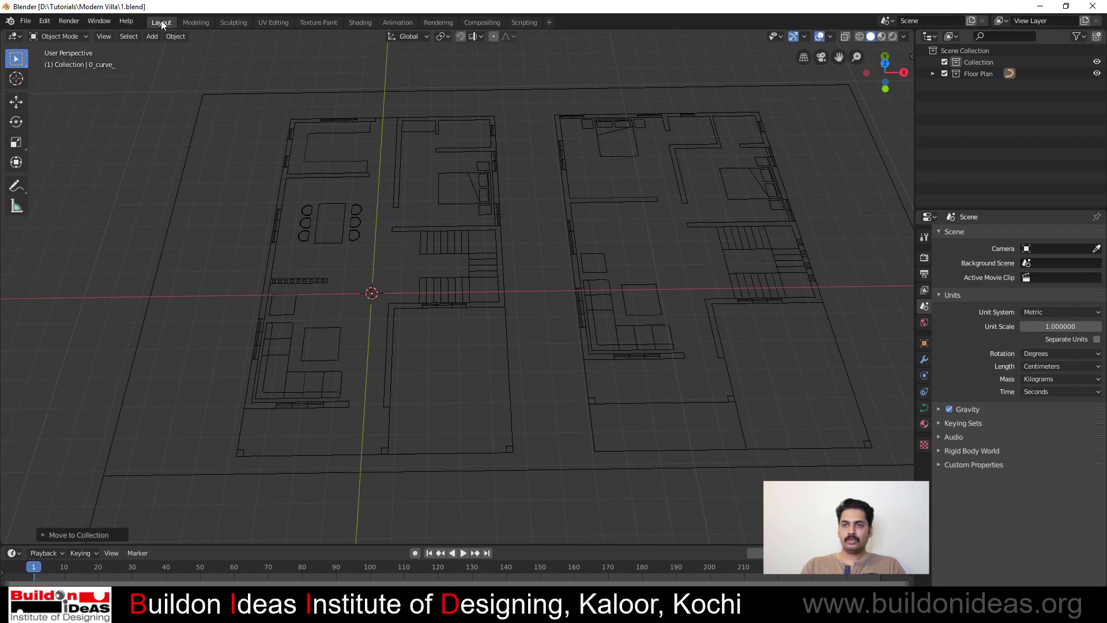
pyautogui.press('Tab')
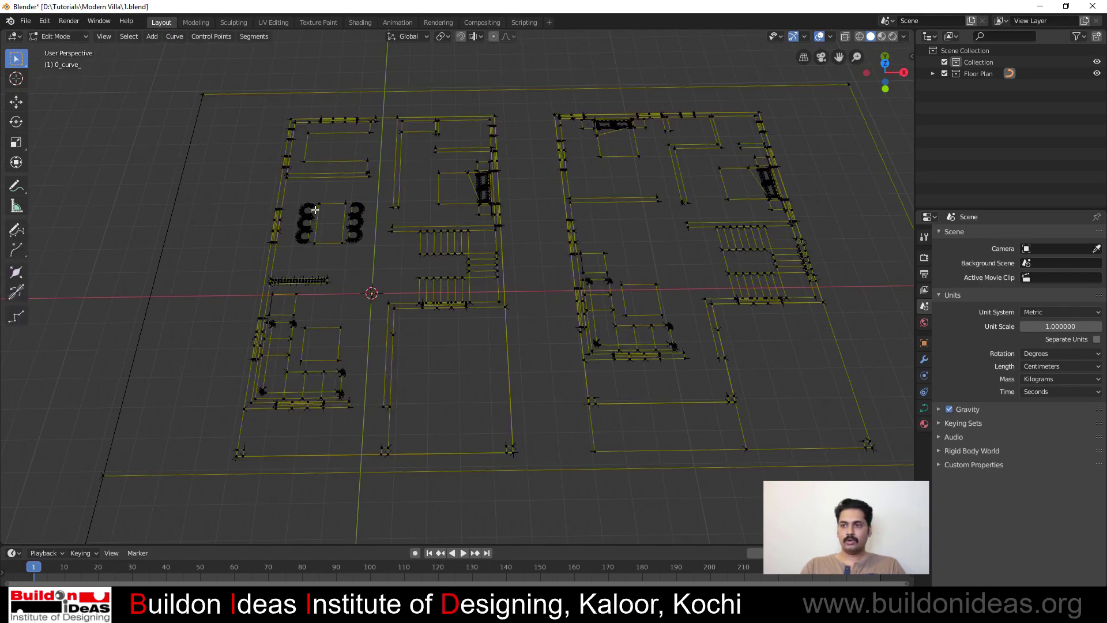
pyautogui.press('Tab')
pyautogui.press('Tab')
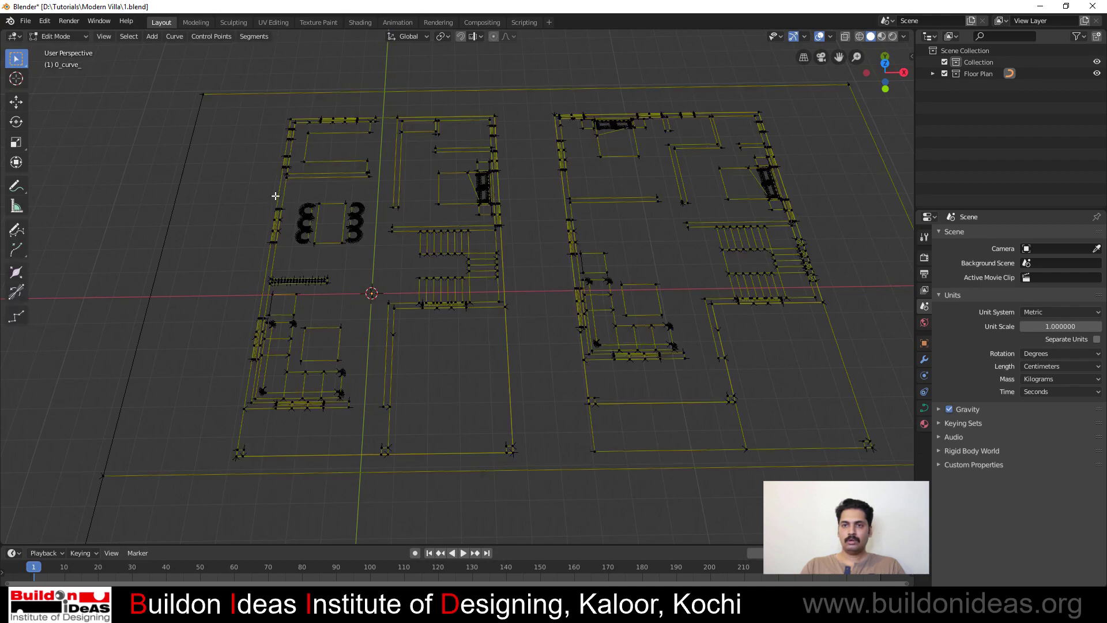
pyautogui.press('Tab')
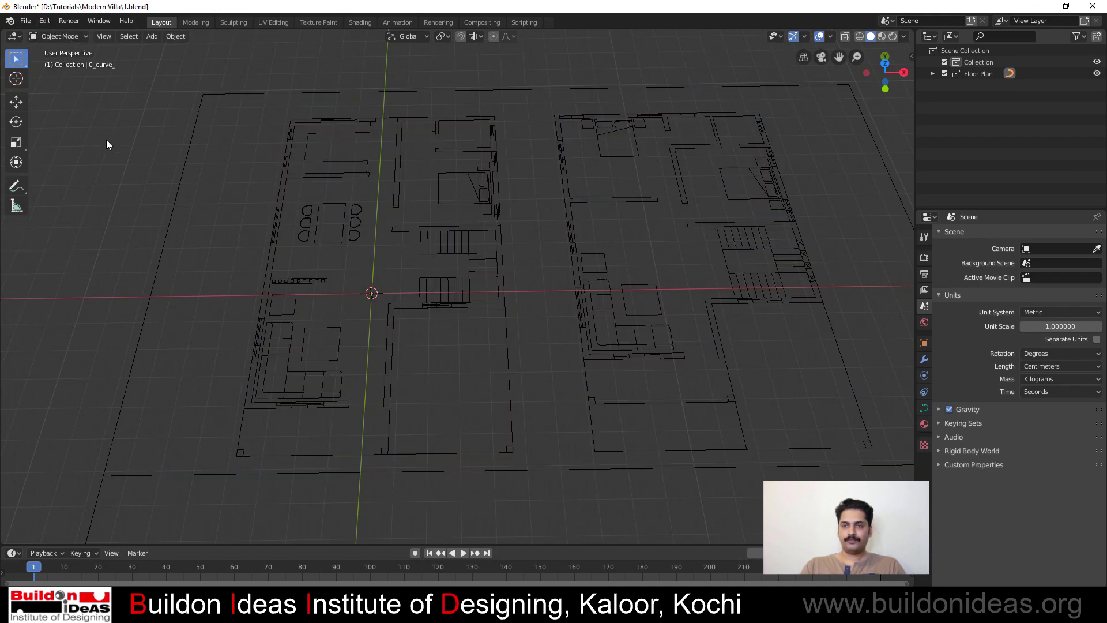
pyautogui.scroll(-2, 195, 195)
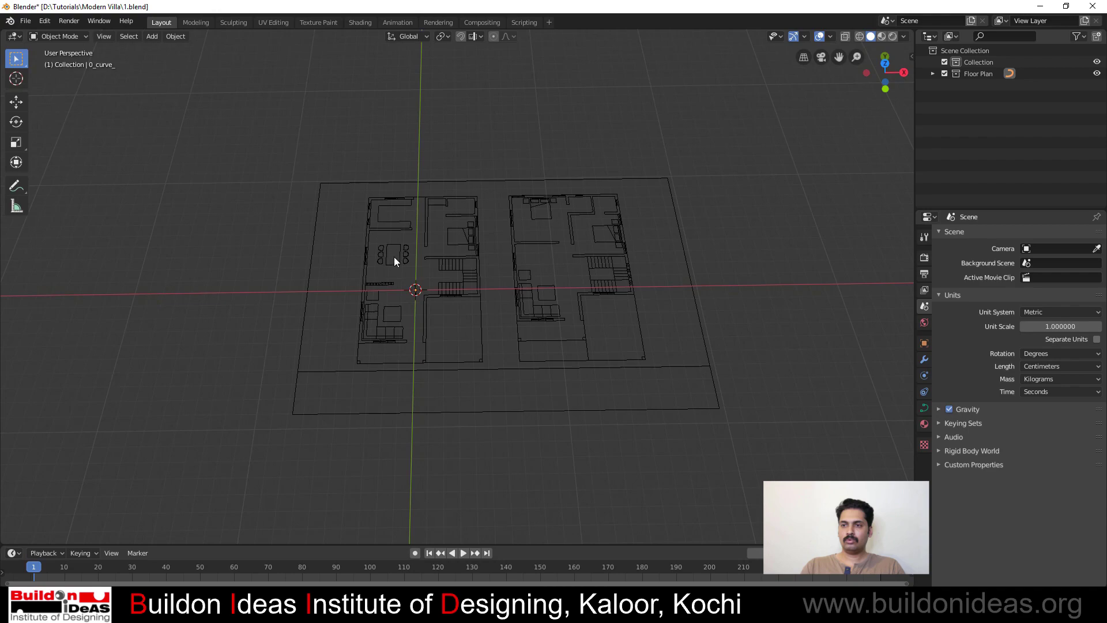
# Add a mesh plane at the world origin and enter Edit Mode on it
pyautogui.click(150, 37)
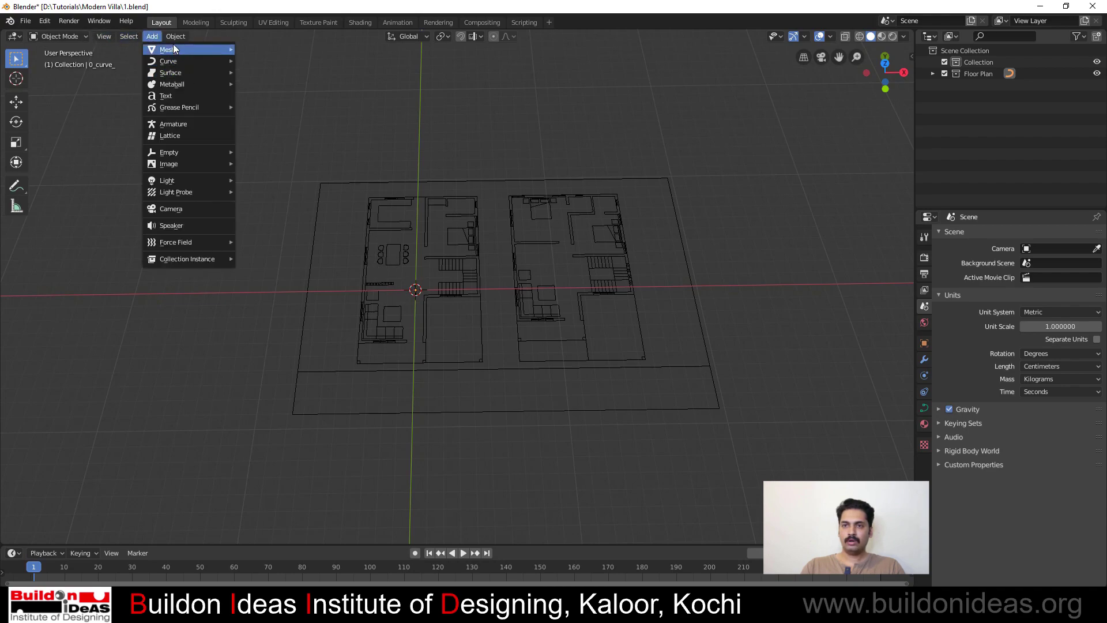
pyautogui.moveTo(173, 47)
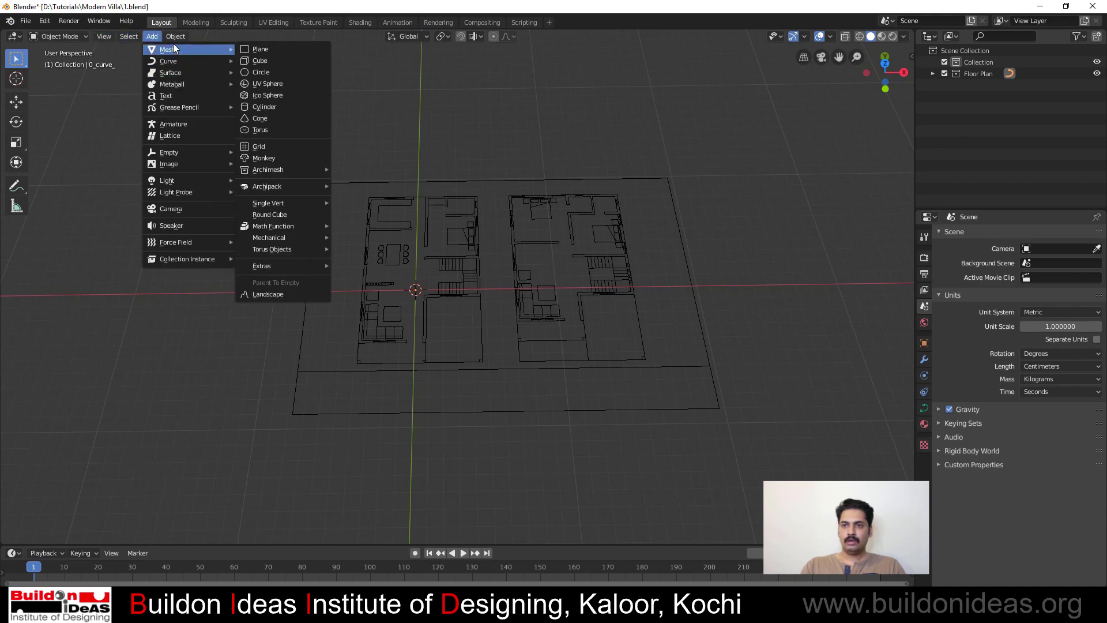
pyautogui.click(291, 50)
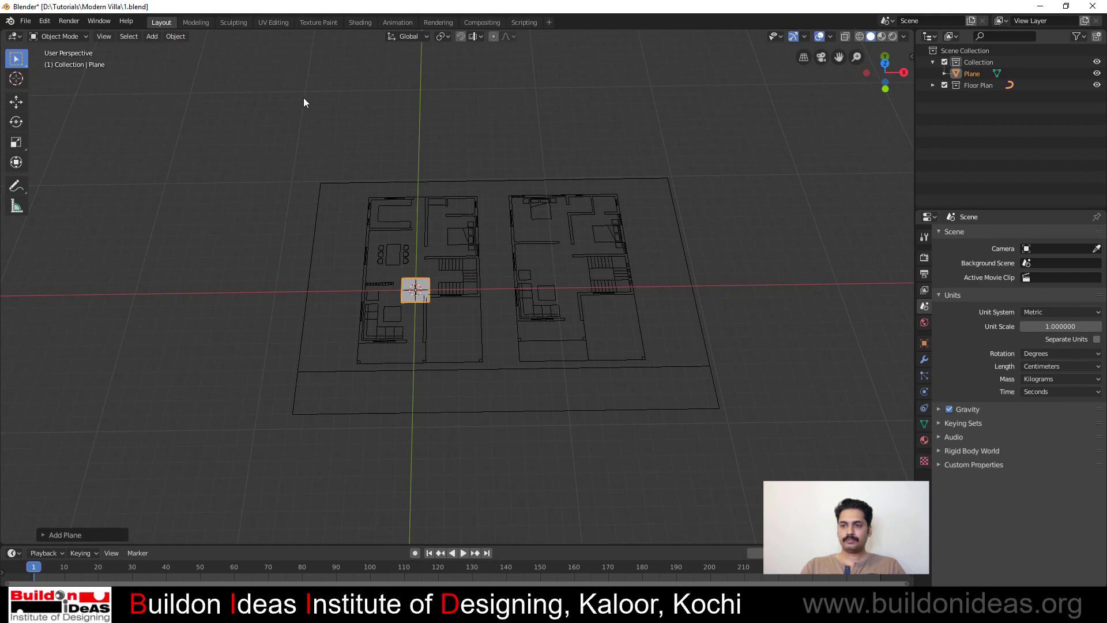
pyautogui.press('KP_Decimal')
pyautogui.press('Tab')
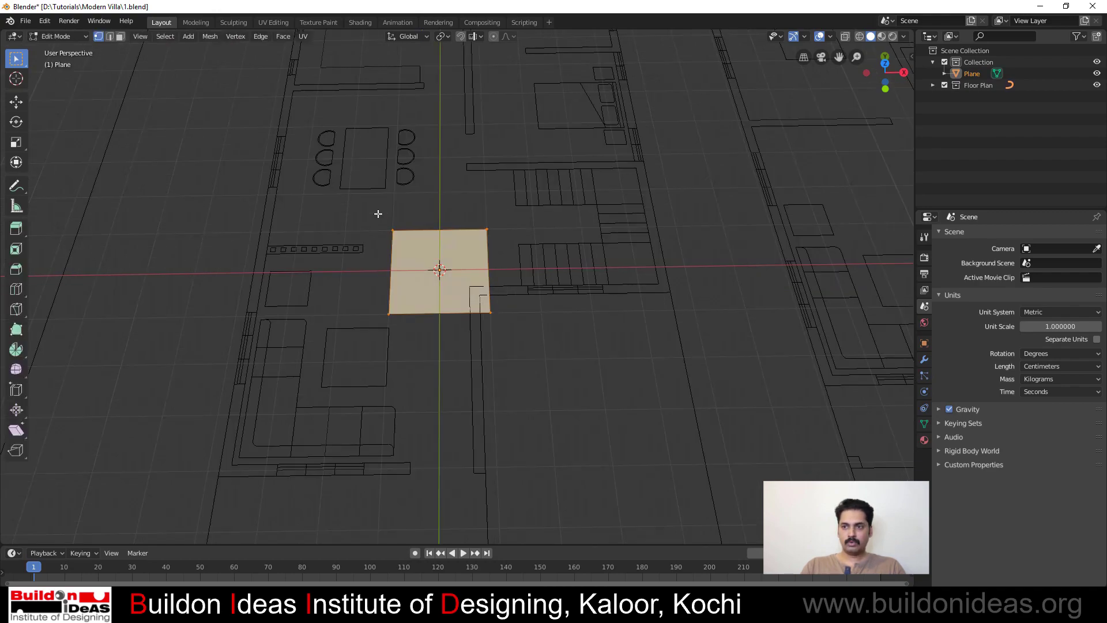
# Delete three of the plane's four vertices, keeping only the corner nearest the dining table
pyautogui.moveTo(418, 205); pyautogui.dragTo(568, 395)
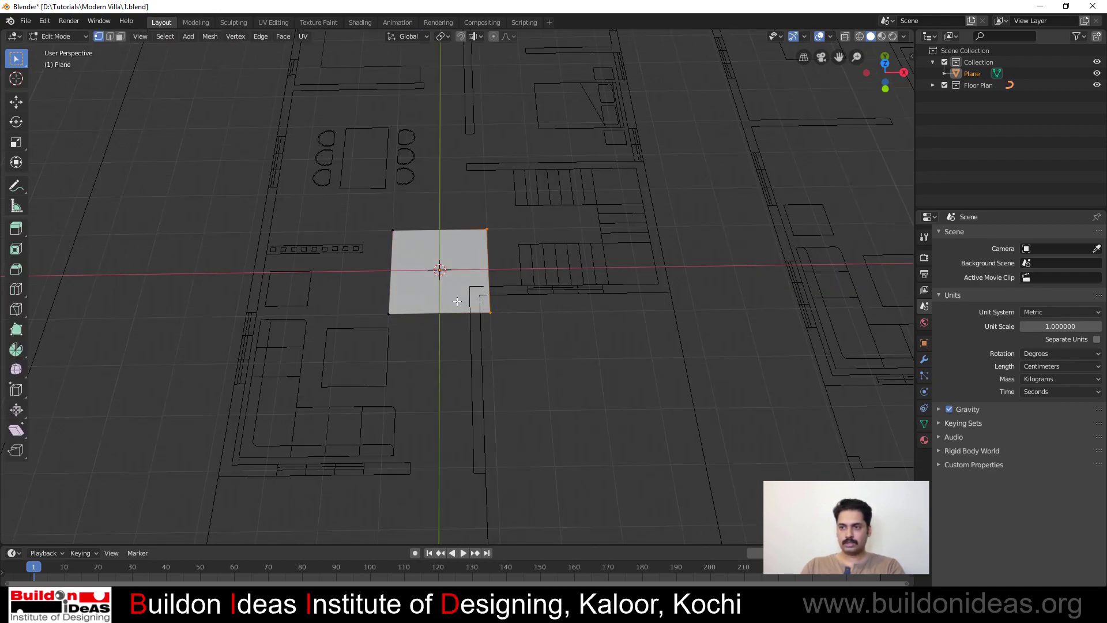
pyautogui.press('x')
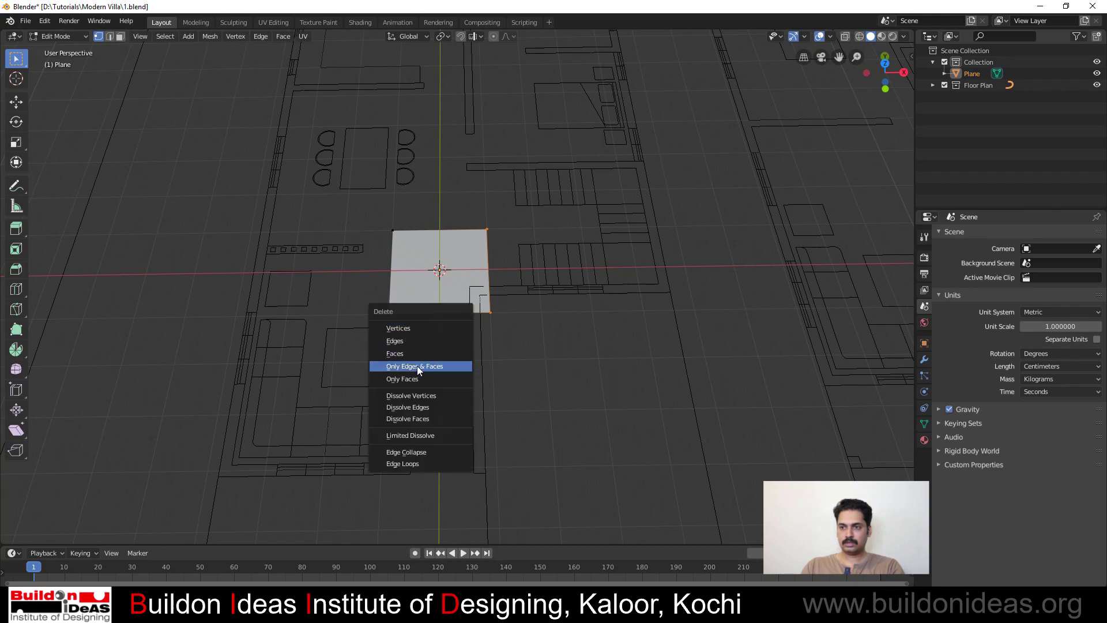
pyautogui.click(404, 324)
pyautogui.press('x')
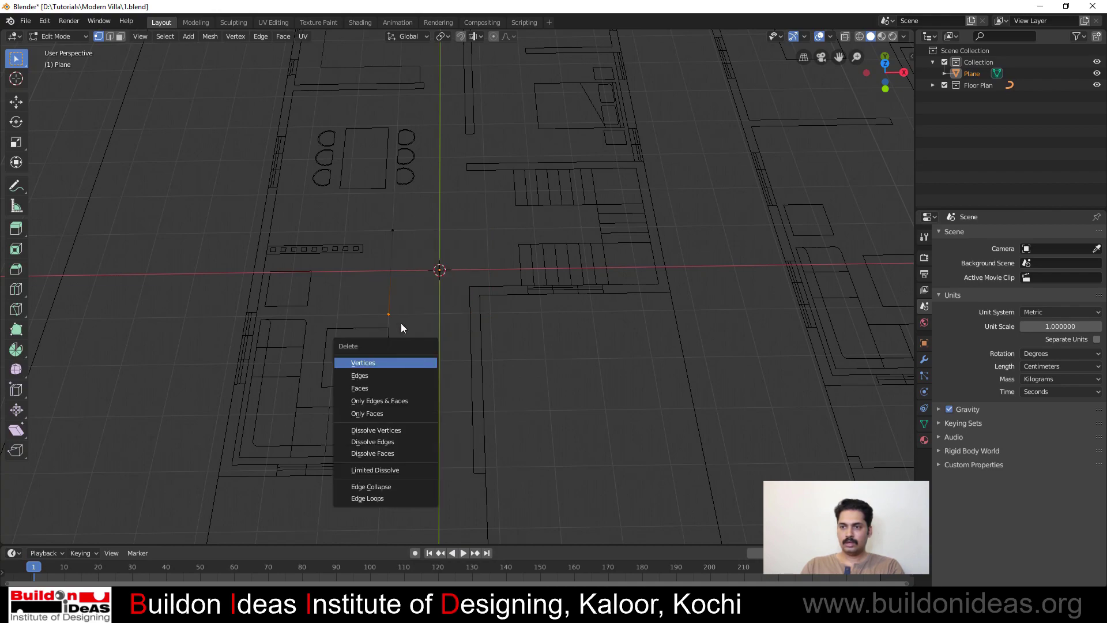
pyautogui.click(369, 361)
# Turn on snapping and choose the element type that the vertex should snap to
pyautogui.scroll(-3, 432, 387)
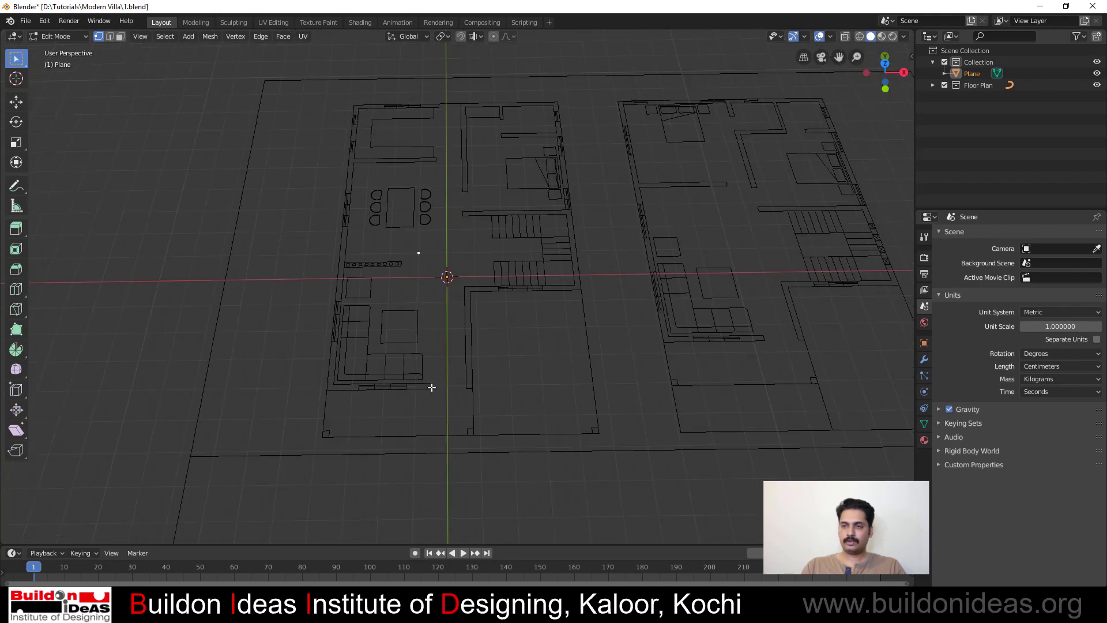
pyautogui.keyDown('shift'); pyautogui.moveTo(408, 292); pyautogui.dragTo(403, 395, button='middle'); pyautogui.keyUp('shift')
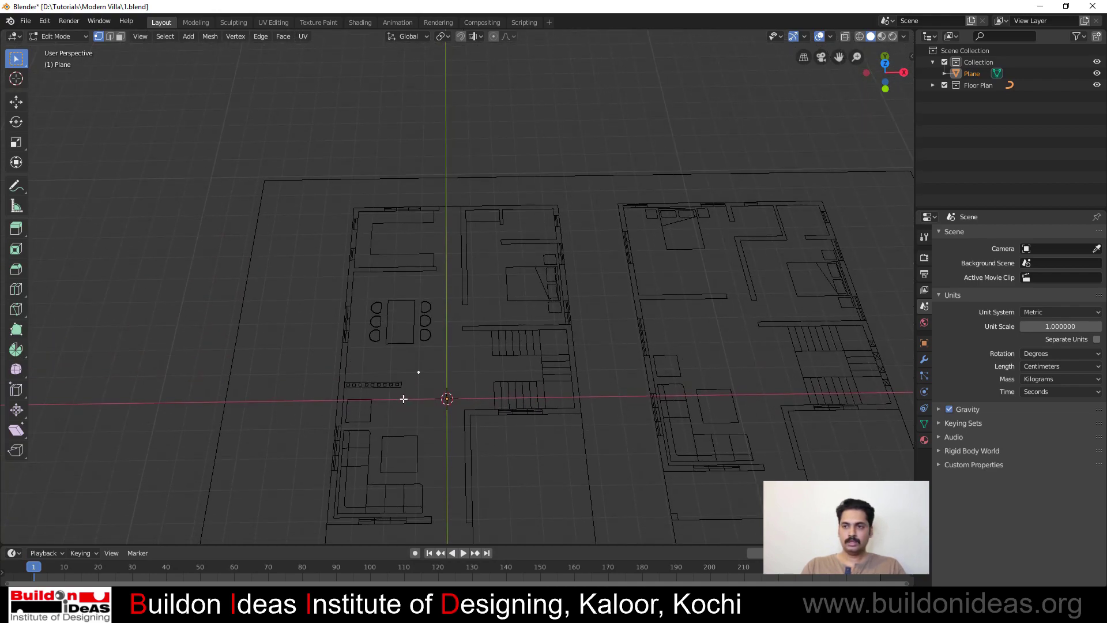
pyautogui.click(460, 36)
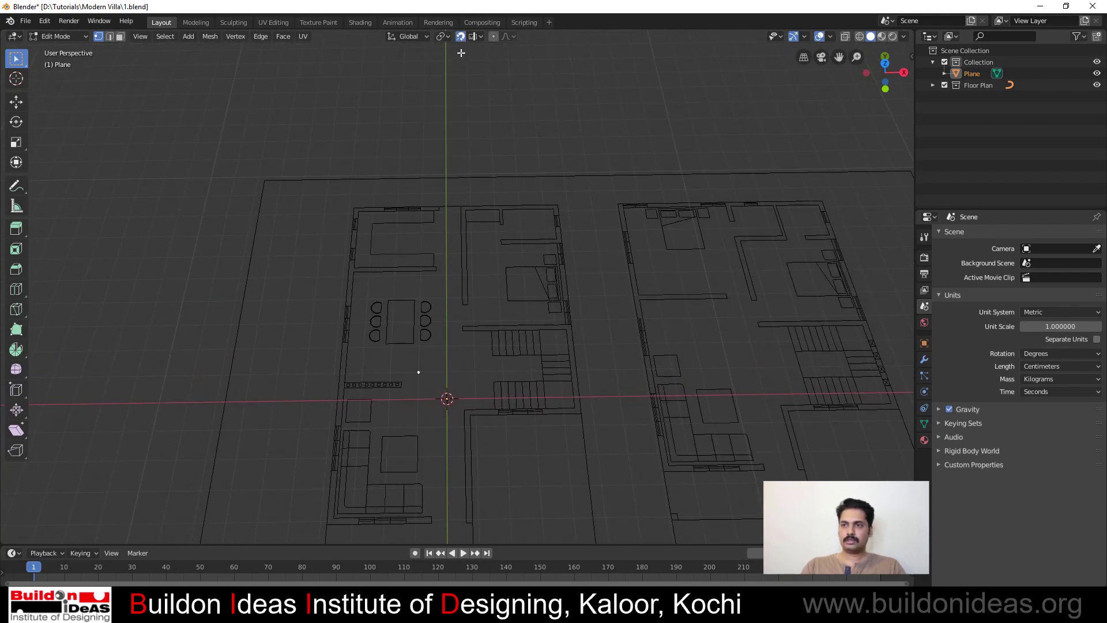
pyautogui.click(474, 36)
pyautogui.click(445, 83)
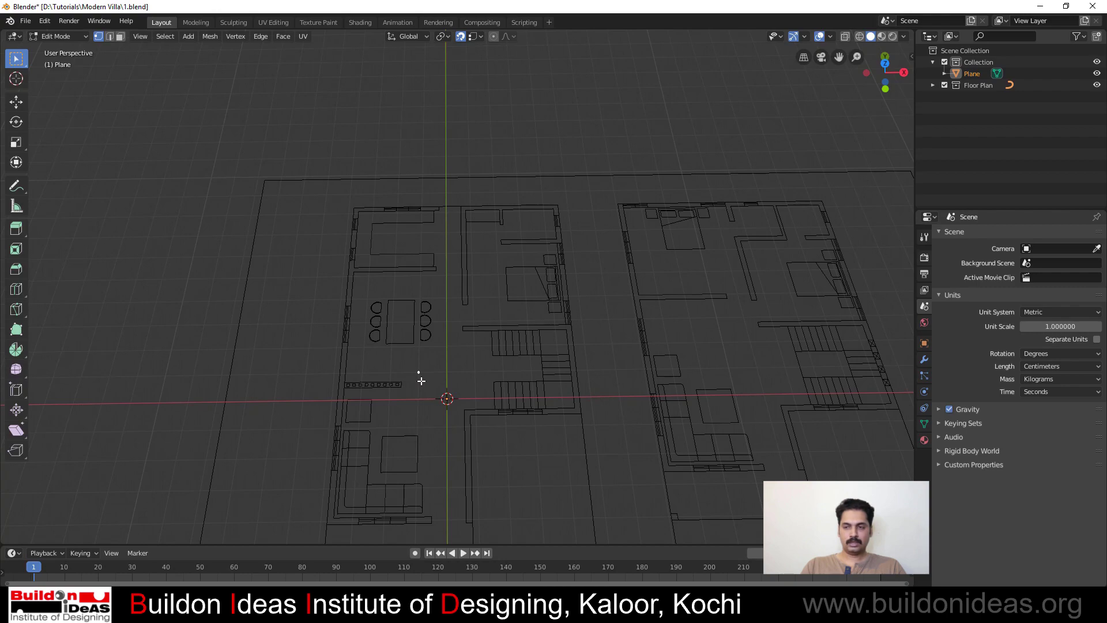
# Snap the vertex to the ground floor layout's back-left outer corner and extrude it 1240 cm along Y to the front-left corner
pyautogui.press('g')
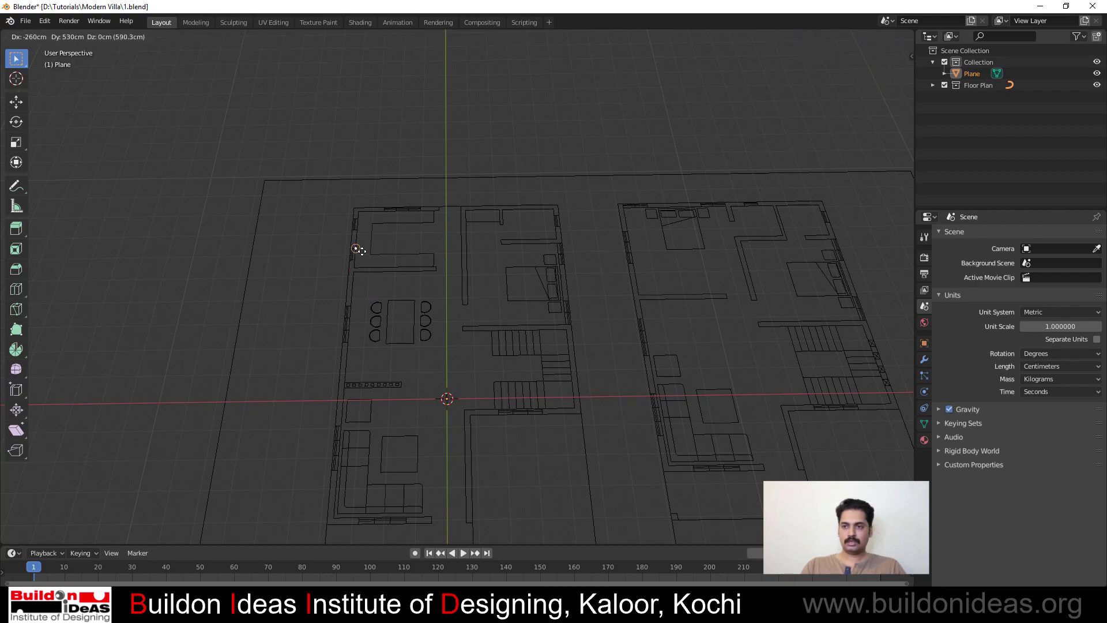
pyautogui.click(337, 212)
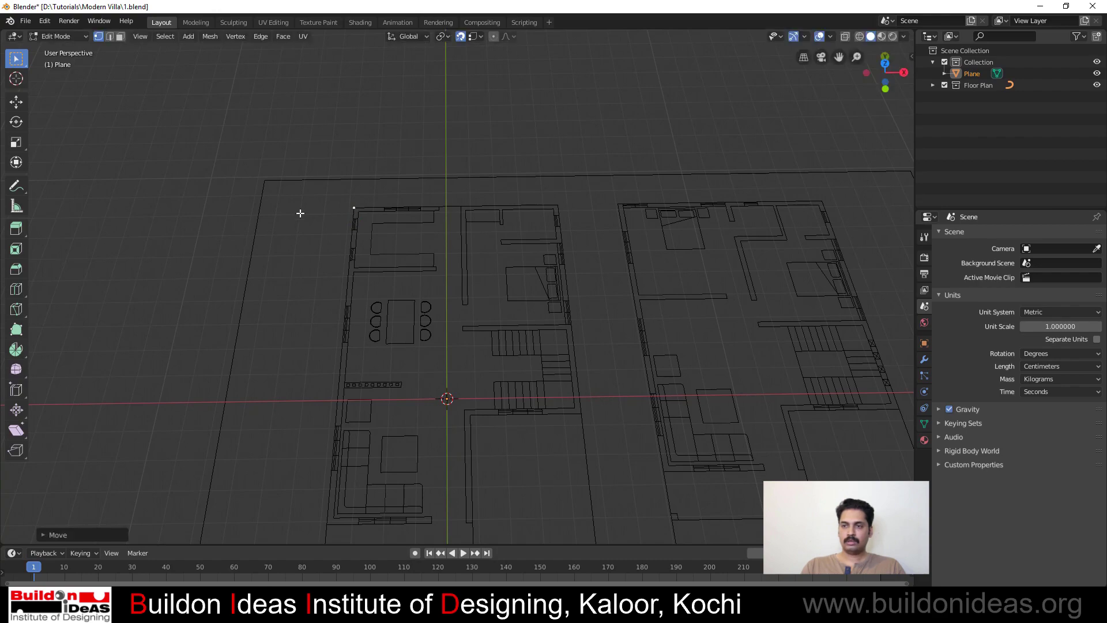
pyautogui.scroll(-3, 299, 213)
pyautogui.keyDown('shift'); pyautogui.moveTo(401, 306); pyautogui.dragTo(304, 197, button='middle'); pyautogui.keyUp('shift')
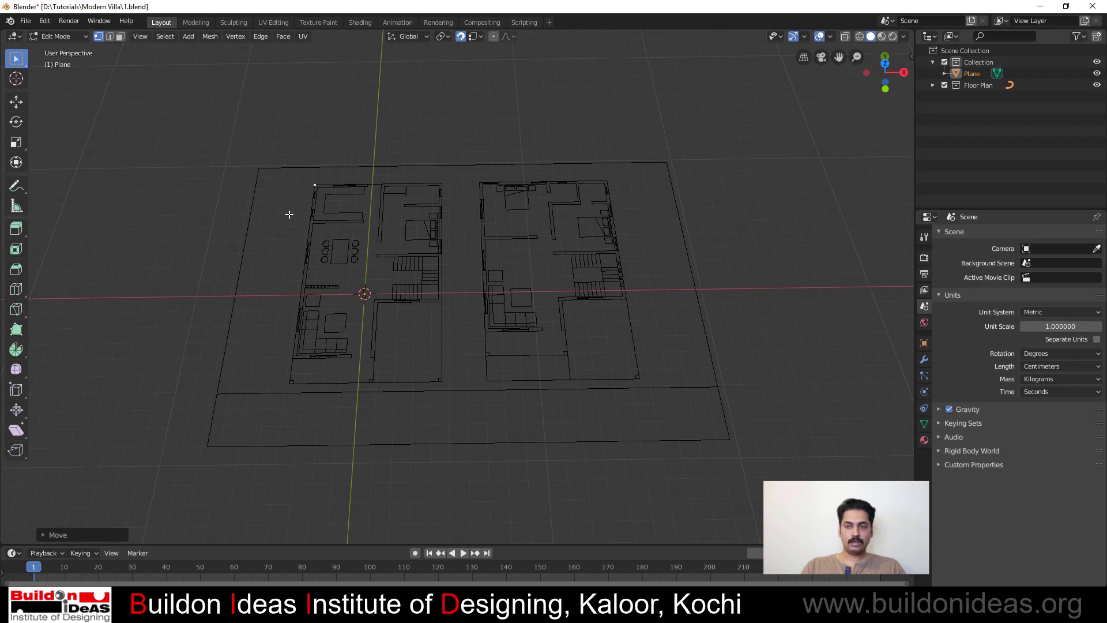
pyautogui.press('g')
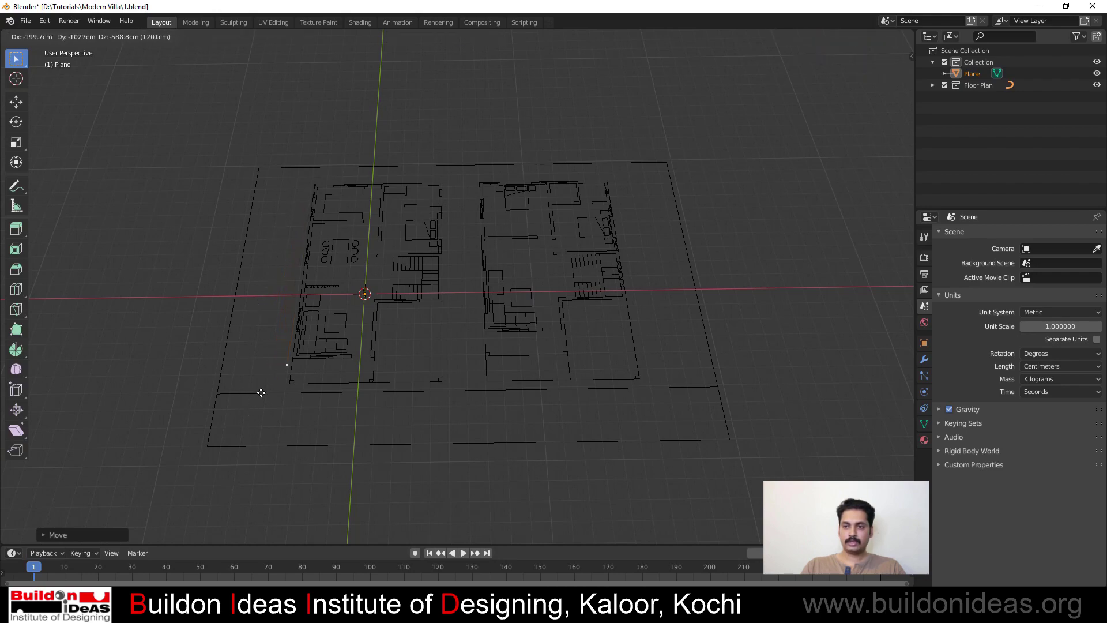
pyautogui.press('y')
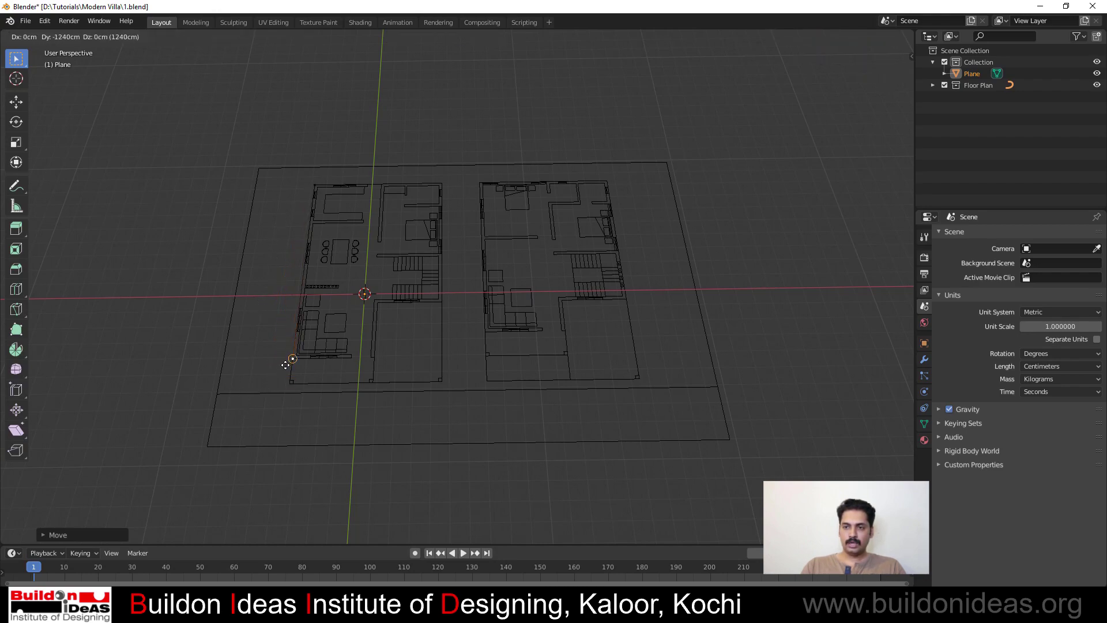
pyautogui.click(290, 354)
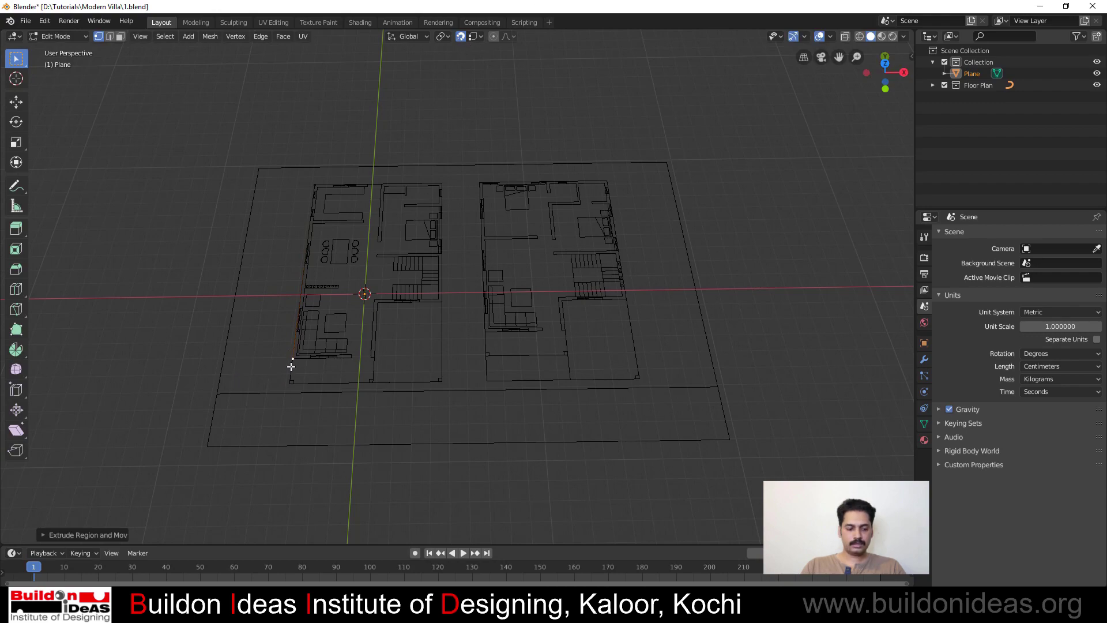
# Extrude the vertex along the remaining ground floor outer corners, 460 cm, 350 cm, around the staircase side, and 840 cm back to the start
pyautogui.scroll(2, 346, 374)
pyautogui.press('e')
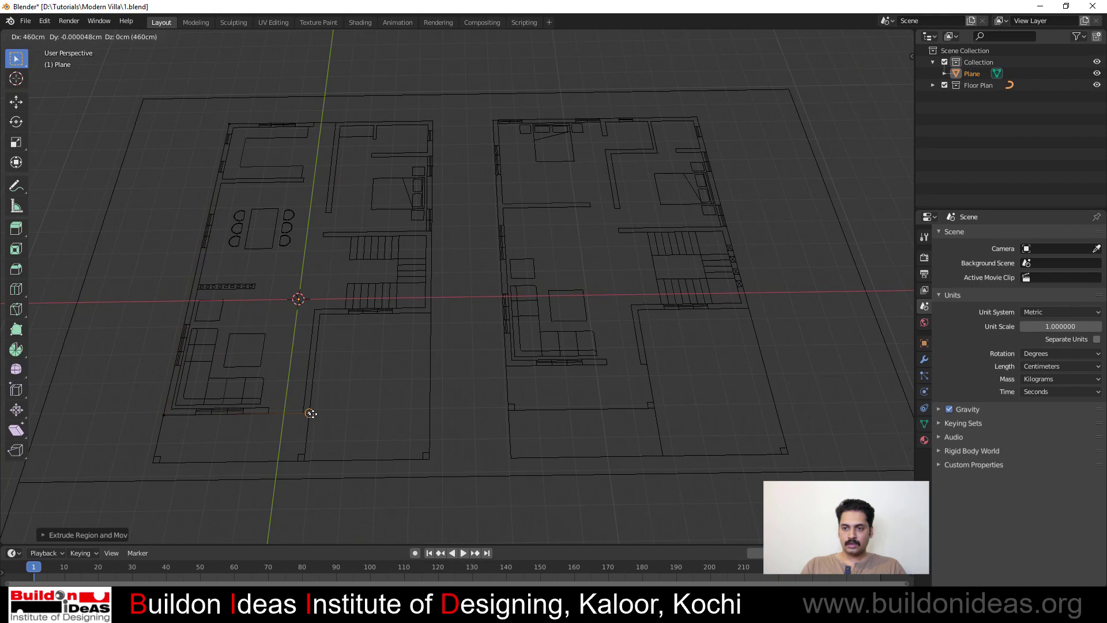
pyautogui.click(311, 412)
pyautogui.press('e')
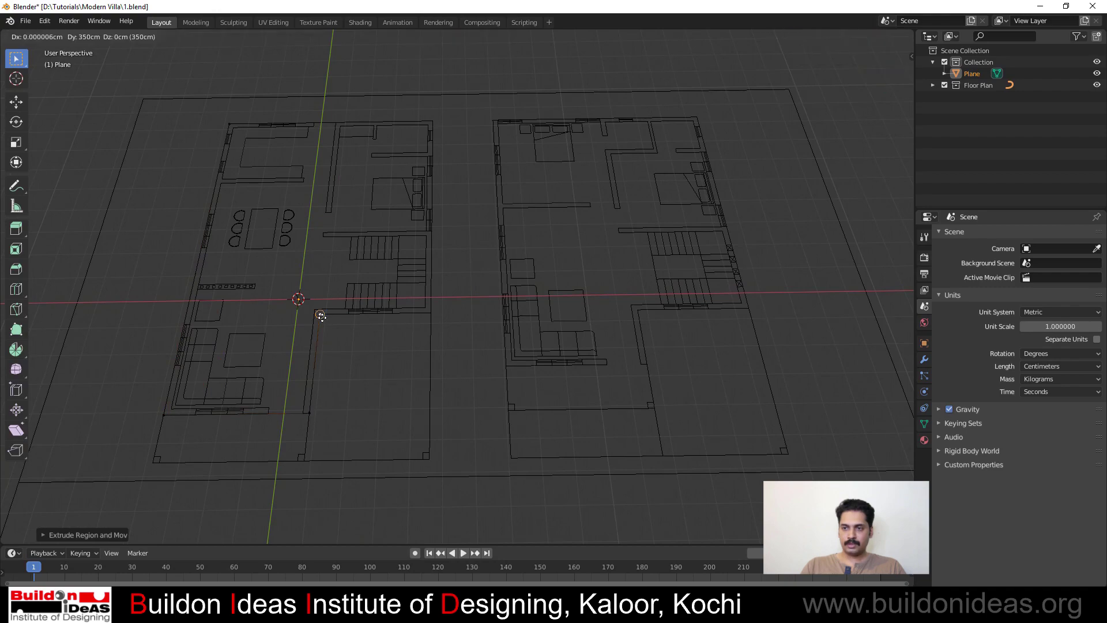
pyautogui.click(321, 316)
pyautogui.press('e')
pyautogui.click(432, 315)
pyautogui.press('e')
pyautogui.click(433, 120)
pyautogui.press('e')
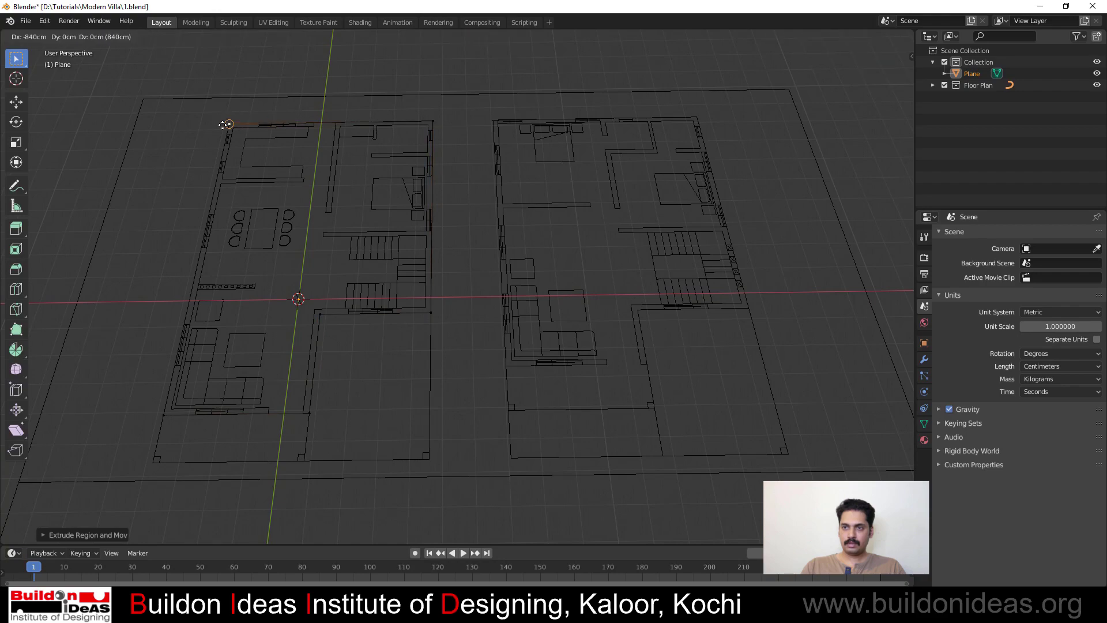
pyautogui.click(228, 124)
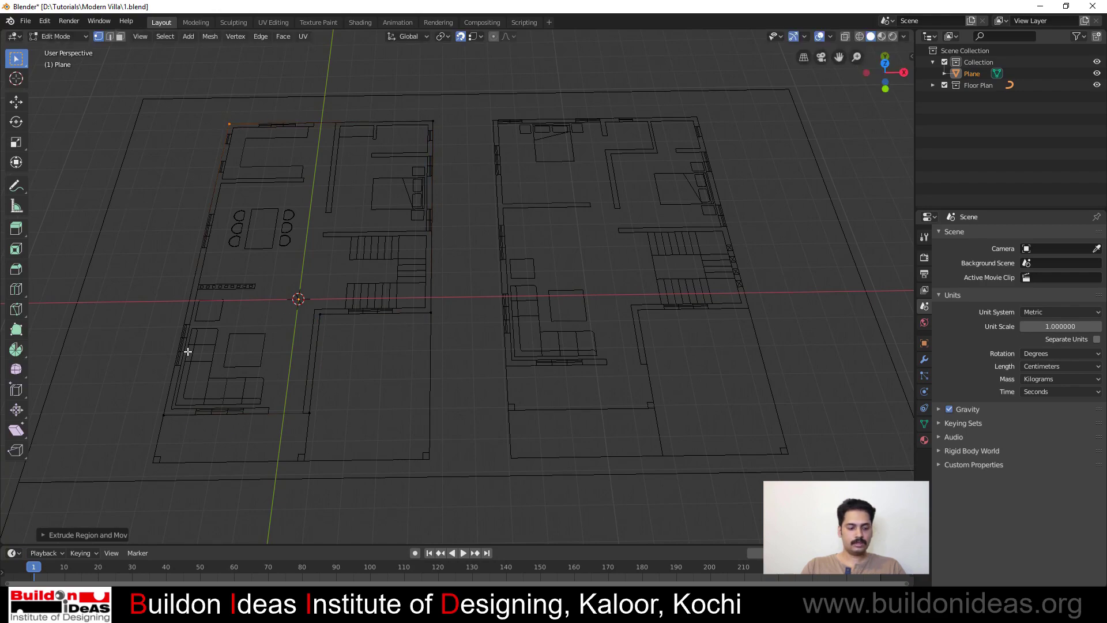
# Switch to face selection and fill the traced ground floor outline with a single face
pyautogui.keyDown('shift'); pyautogui.moveTo(215, 353); pyautogui.dragTo(408, 358, button='middle'); pyautogui.keyUp('shift')
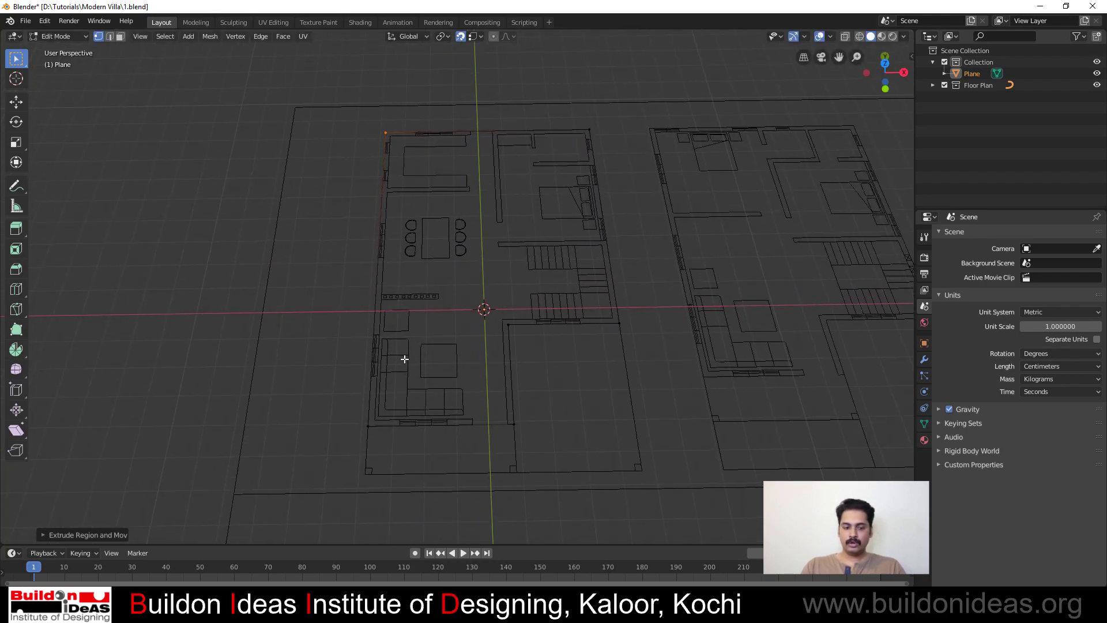
pyautogui.click(120, 36)
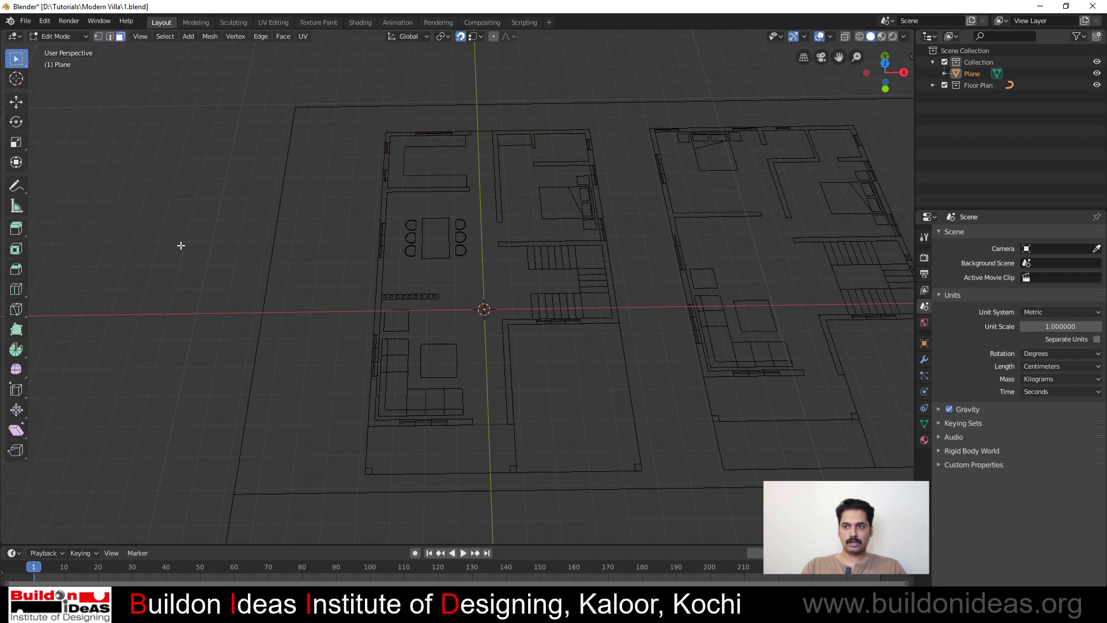
pyautogui.press('a')
pyautogui.press('f')
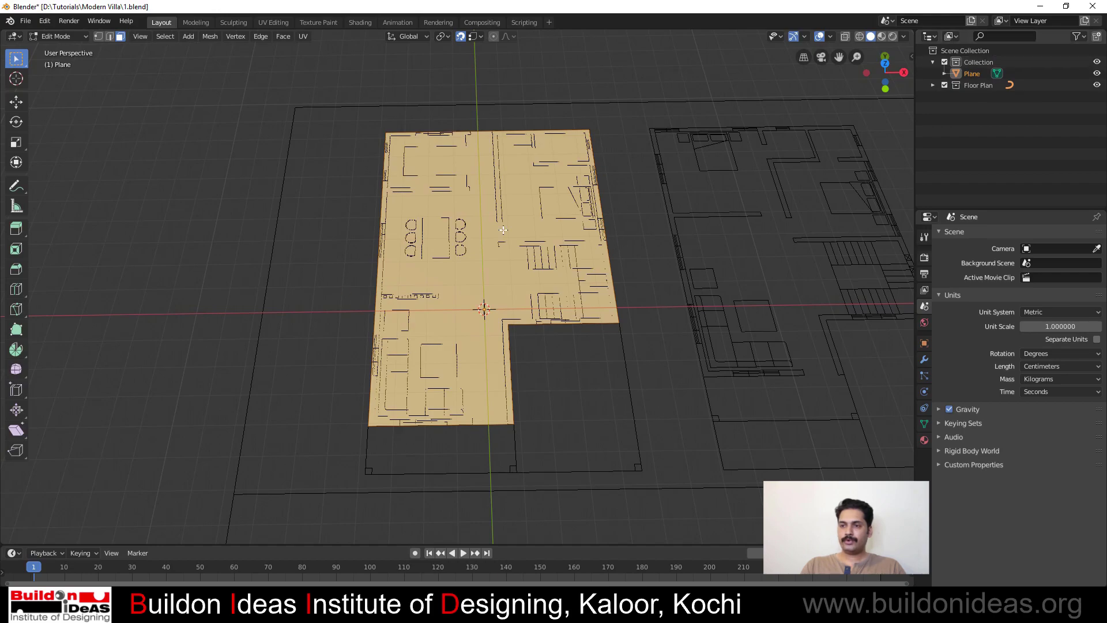
# Turn on the Screencast Keys display and deselect the floor face
pyautogui.moveTo(532, 323); pyautogui.dragTo(541, 287, button='middle')
pyautogui.scroll(2, 576, 335)
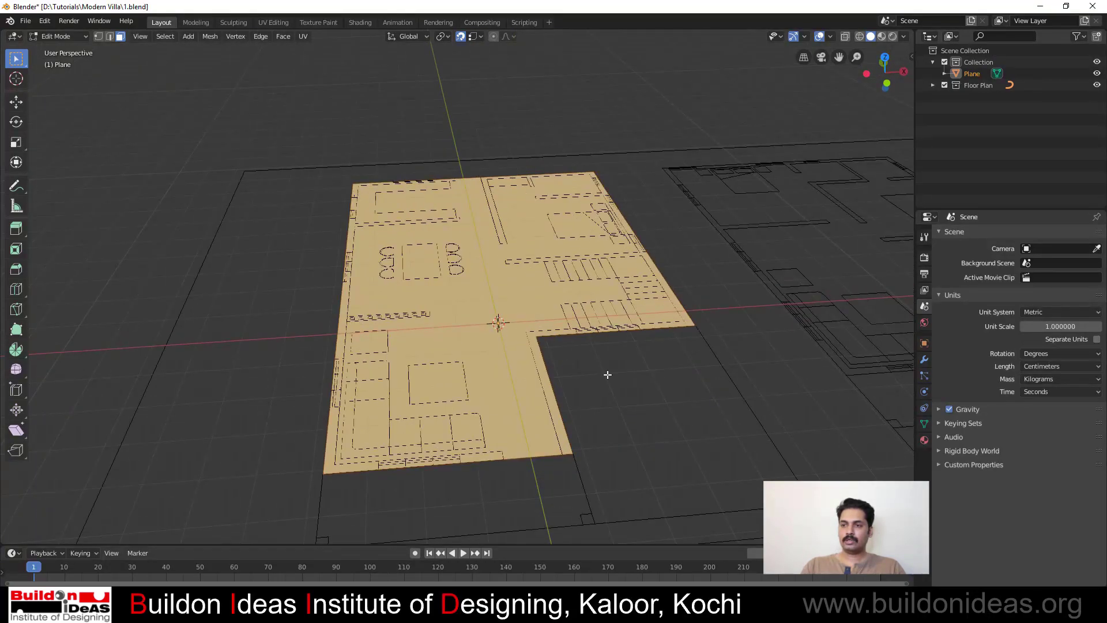
pyautogui.keyDown('shift'); pyautogui.moveTo(607, 375); pyautogui.dragTo(535, 328, button='middle'); pyautogui.keyUp('shift')
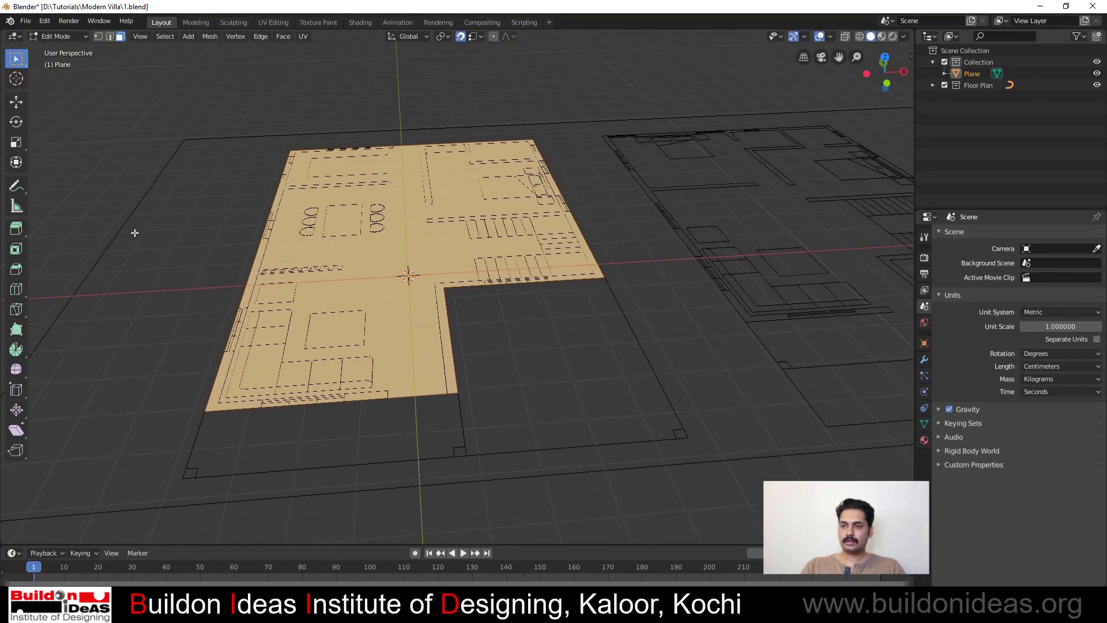
pyautogui.click(912, 57)
pyautogui.click(908, 229)
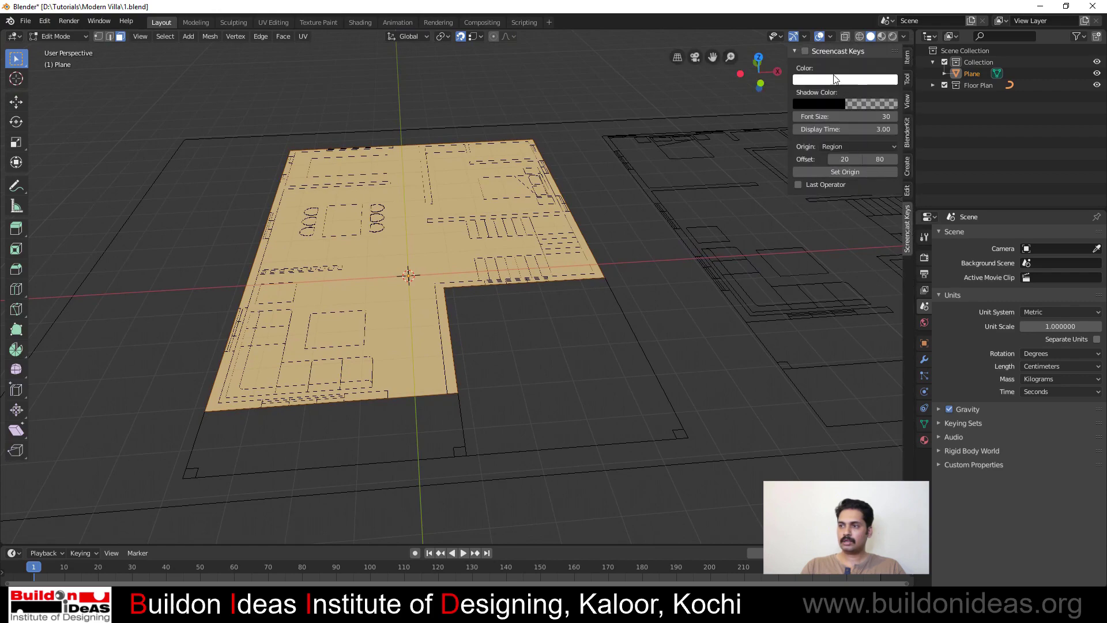
pyautogui.click(819, 51)
pyautogui.click(805, 51)
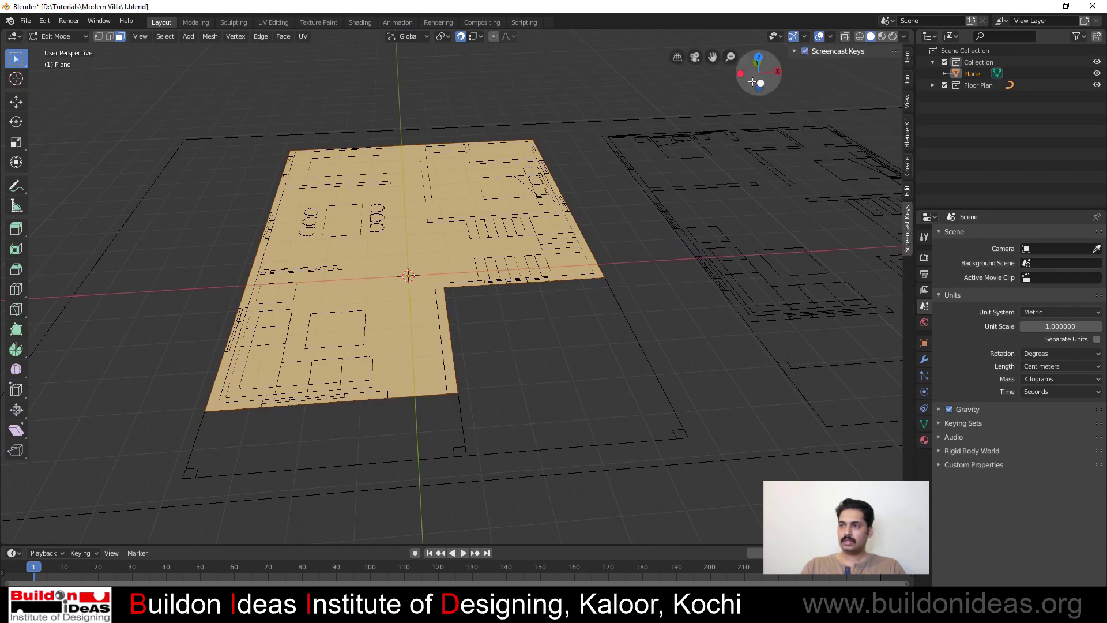
pyautogui.click(610, 90)
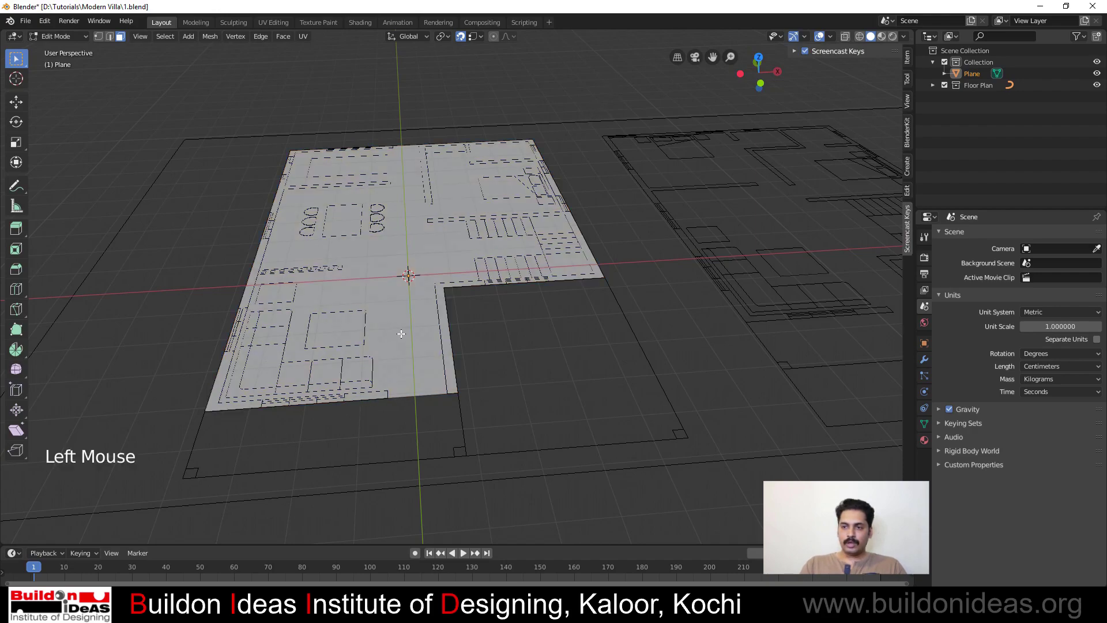
# Inset the ground floor face by 20 cm to form the outer wall thickness
pyautogui.moveTo(428, 355); pyautogui.dragTo(415, 373, button='middle')
pyautogui.scroll(-1, 392, 359)
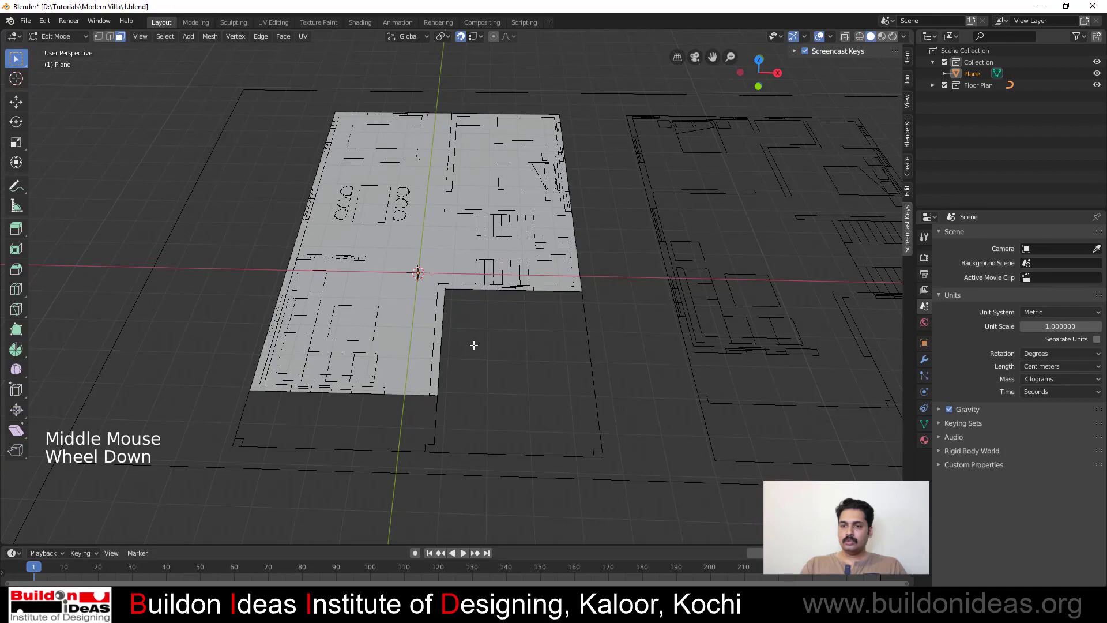
pyautogui.keyDown('shift'); pyautogui.moveTo(474, 345); pyautogui.dragTo(480, 404, button='middle'); pyautogui.keyUp('shift')
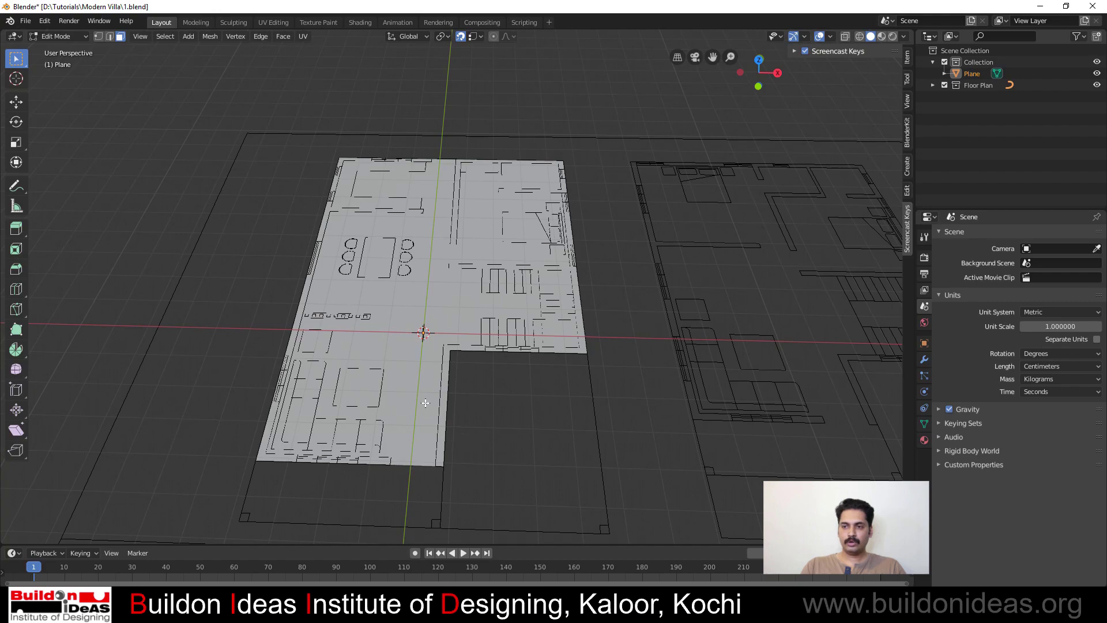
pyautogui.click(404, 358)
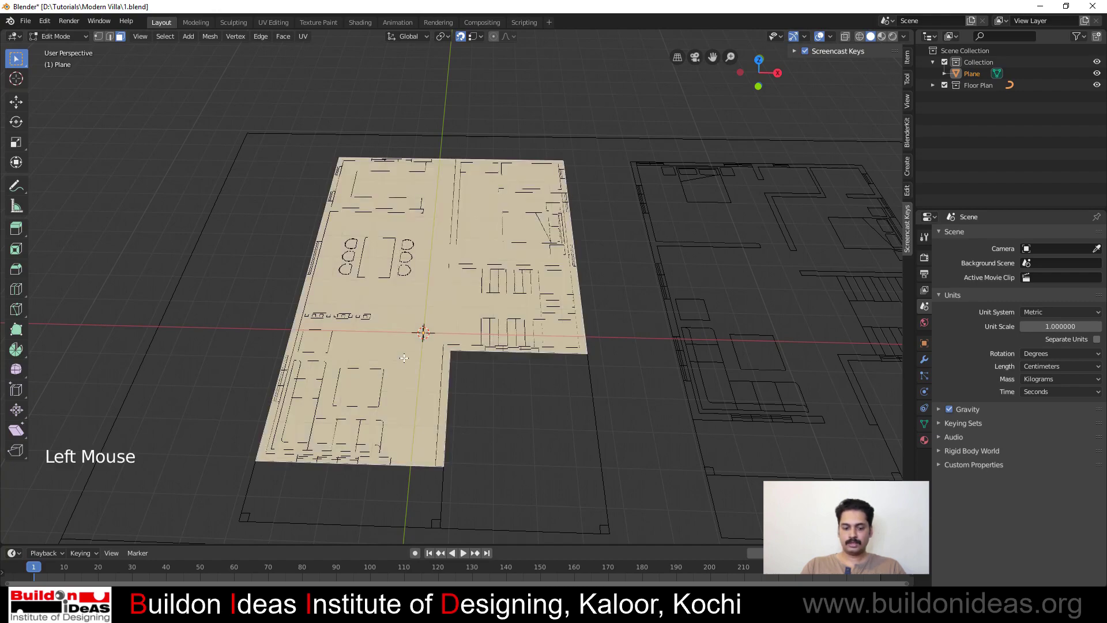
pyautogui.press('i')
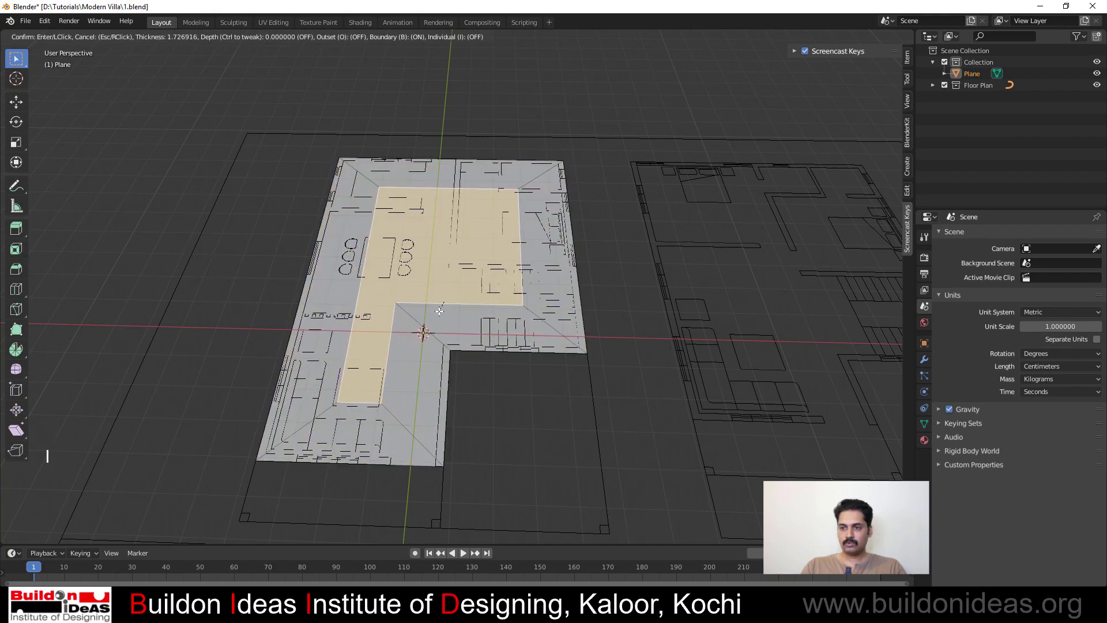
pyautogui.write('20')
pyautogui.press('Return')
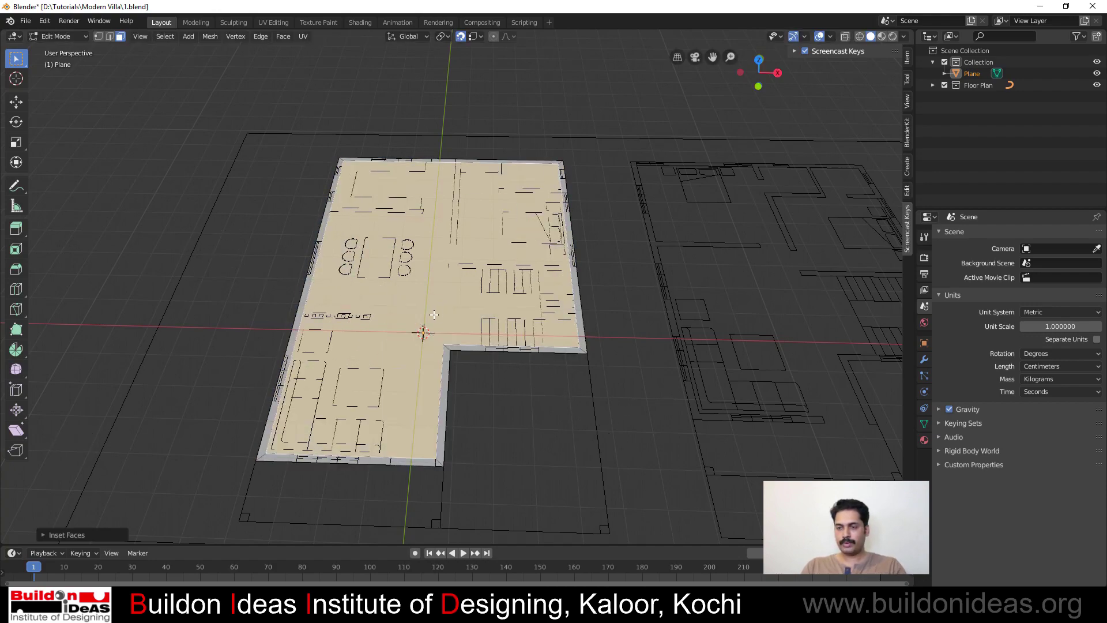
# Delete the inner floor face, using the Faces option, to leave only the wall strip
pyautogui.click(401, 390)
pyautogui.press('Delete')
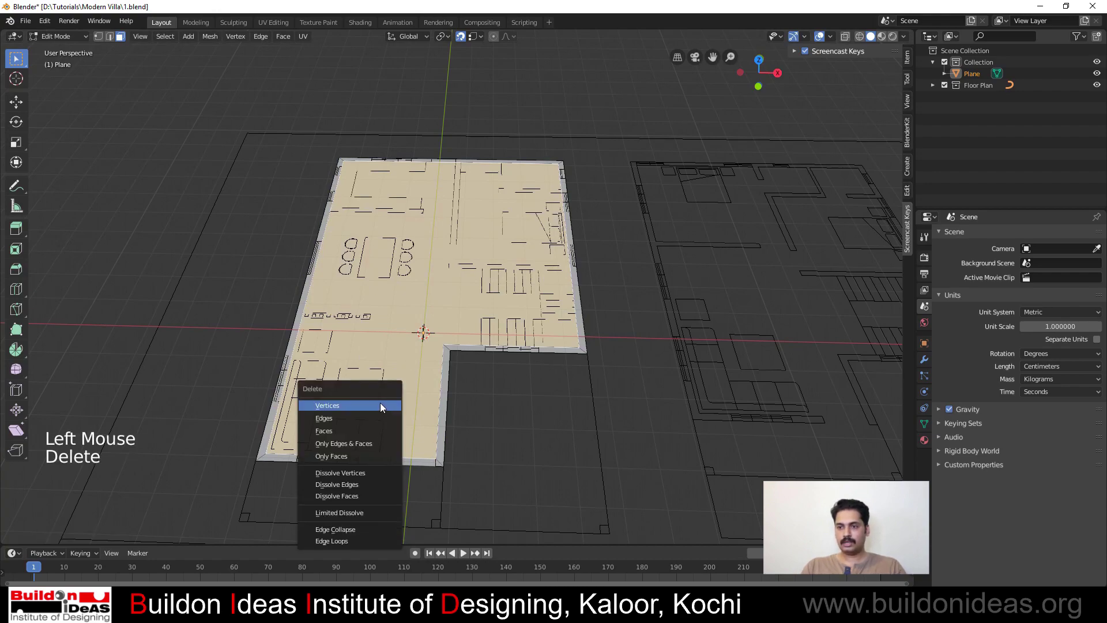
pyautogui.click(354, 431)
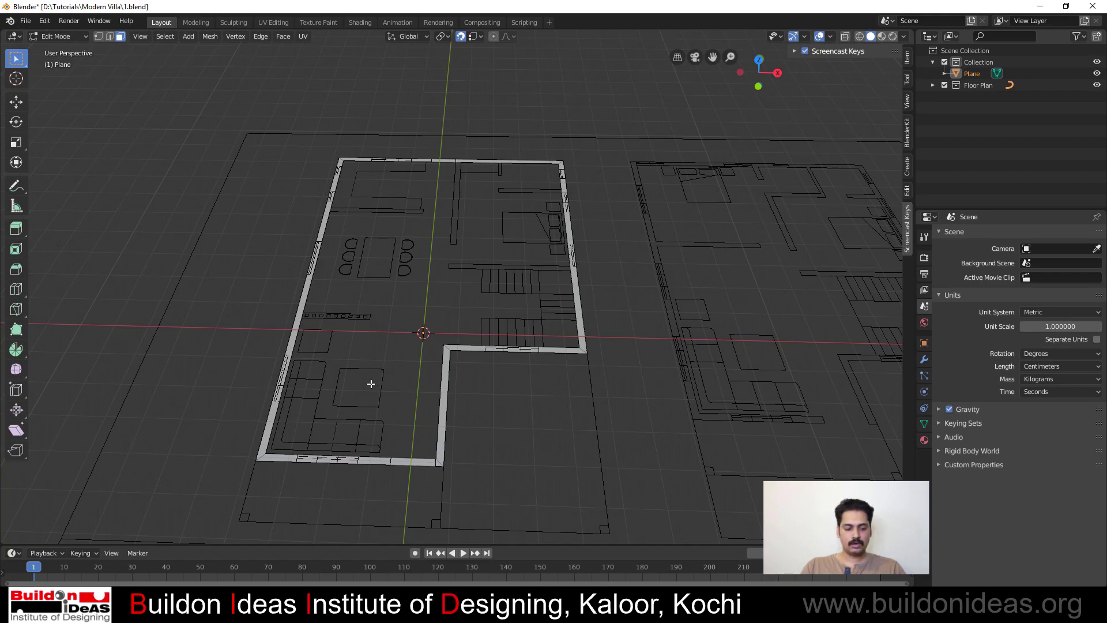
# Extrude the whole wall strip upward with a value of -300 cm and save the file
pyautogui.press('a')
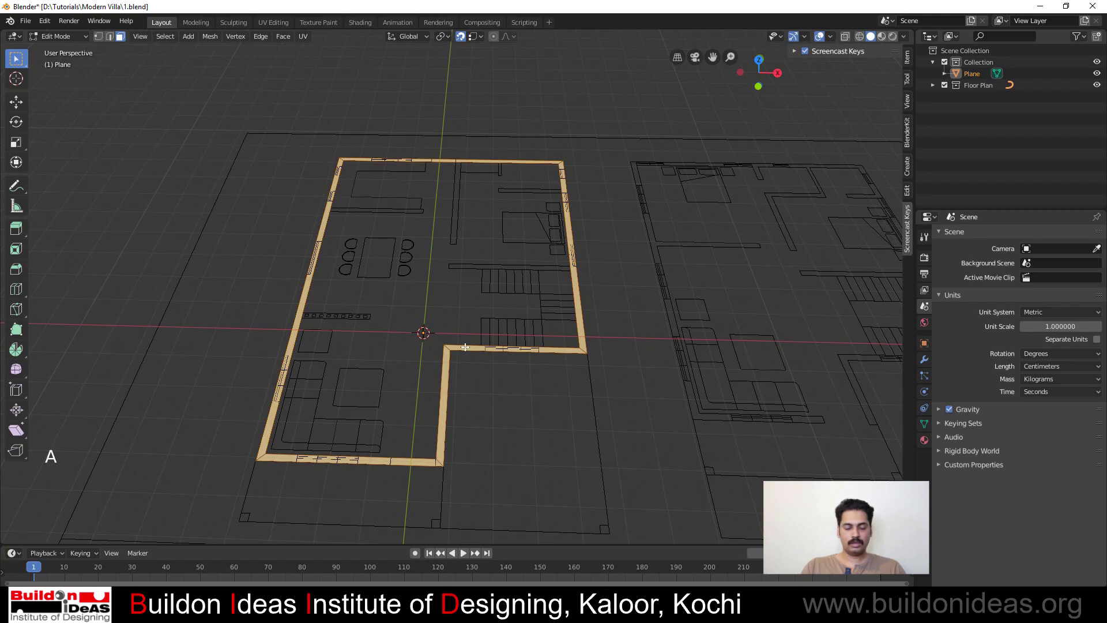
pyautogui.press('e')
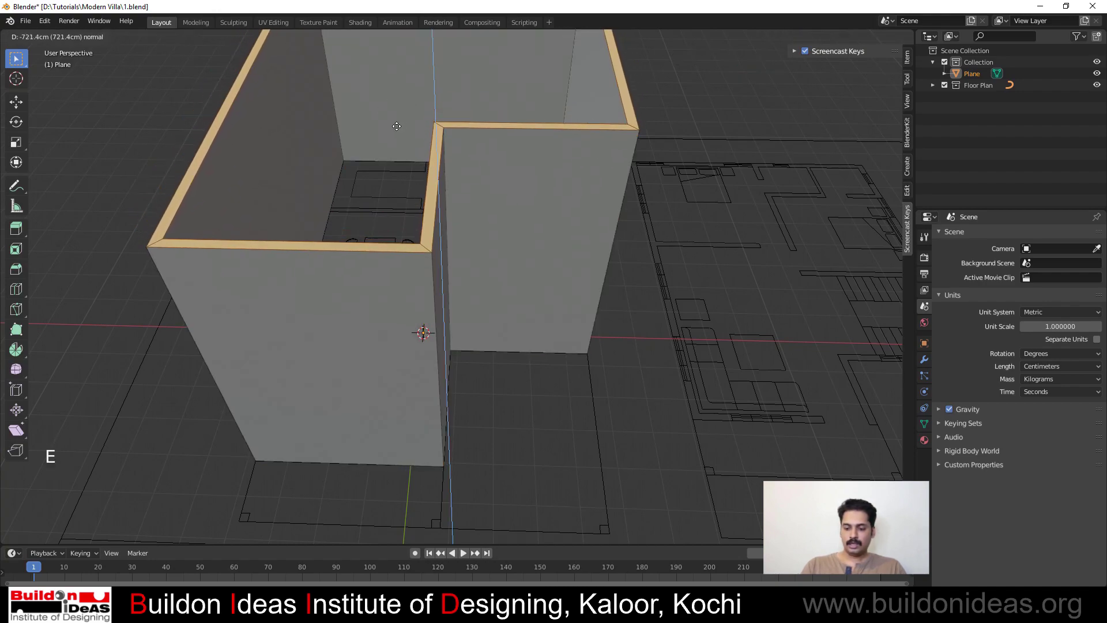
pyautogui.write('-300')
pyautogui.press('Return')
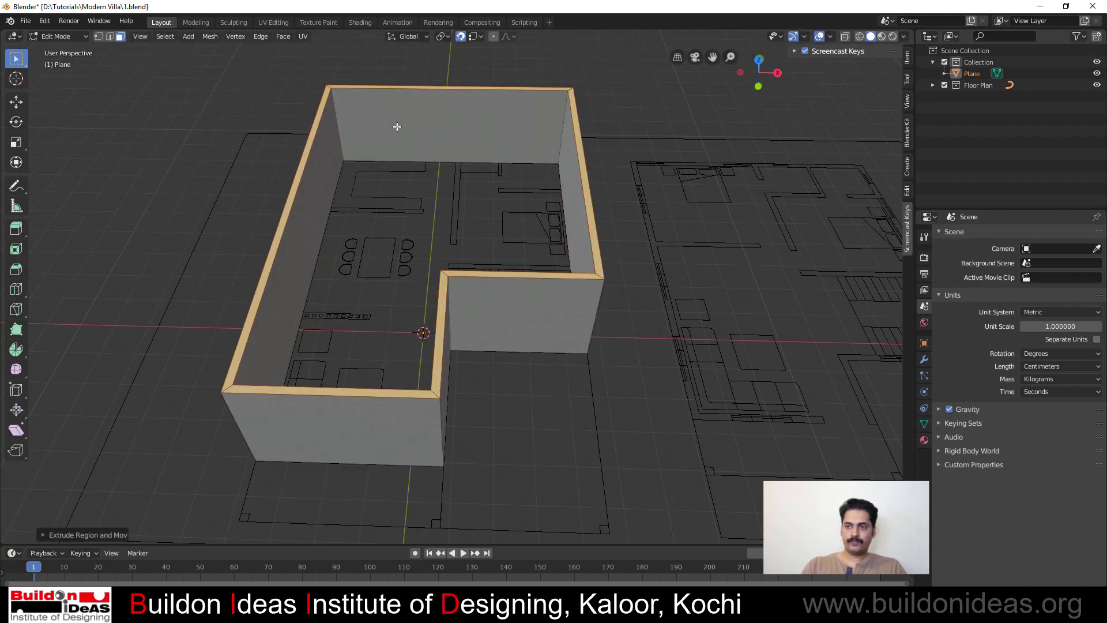
pyautogui.hotkey('ctrl', 's')
# Return to Object Mode and add a new mesh plane as a separate object
pyautogui.scroll(-3, 403, 303)
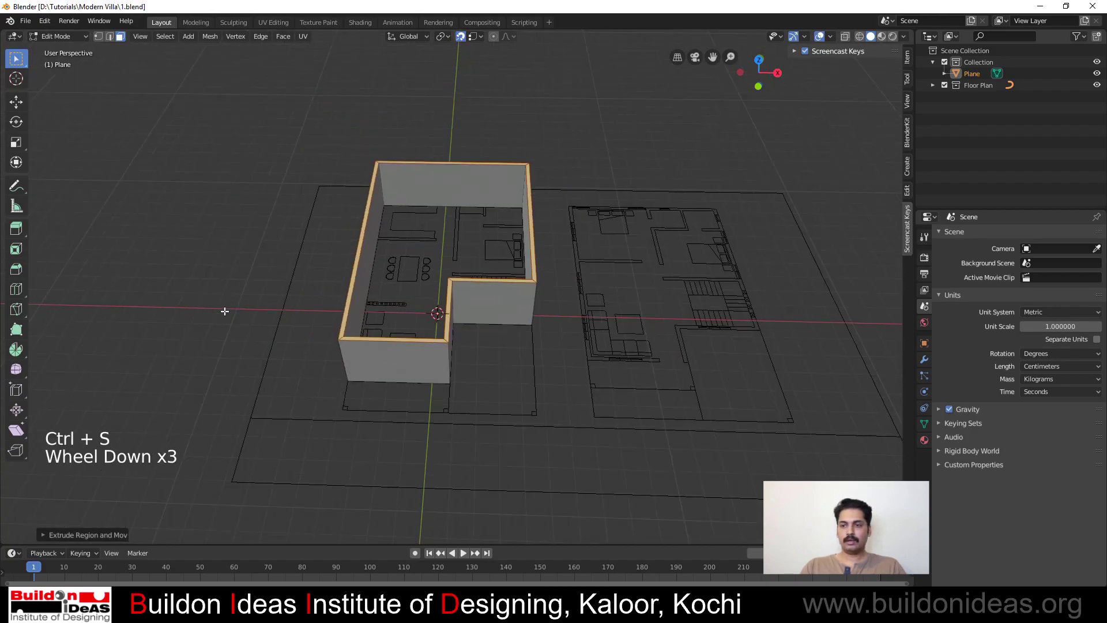
pyautogui.middleClick(655, 417)
pyautogui.moveTo(655, 418); pyautogui.dragTo(467, 395, button='middle')
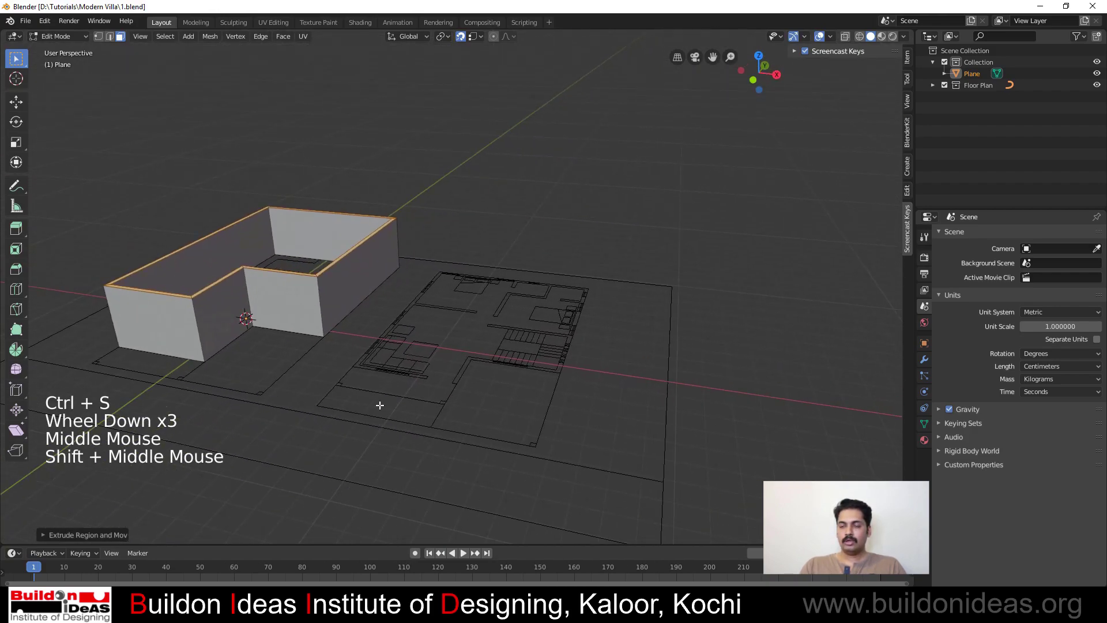
pyautogui.moveTo(378, 406); pyautogui.dragTo(494, 400, button='middle')
pyautogui.scroll(1, 482, 361)
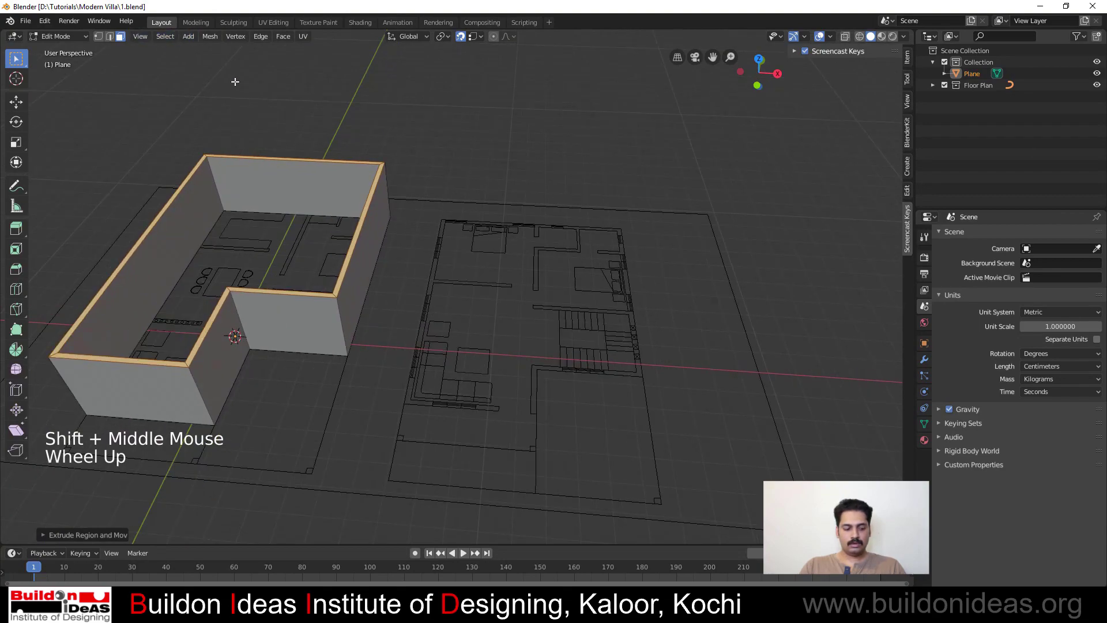
pyautogui.press('Tab')
pyautogui.click(153, 36)
pyautogui.moveTo(165, 50)
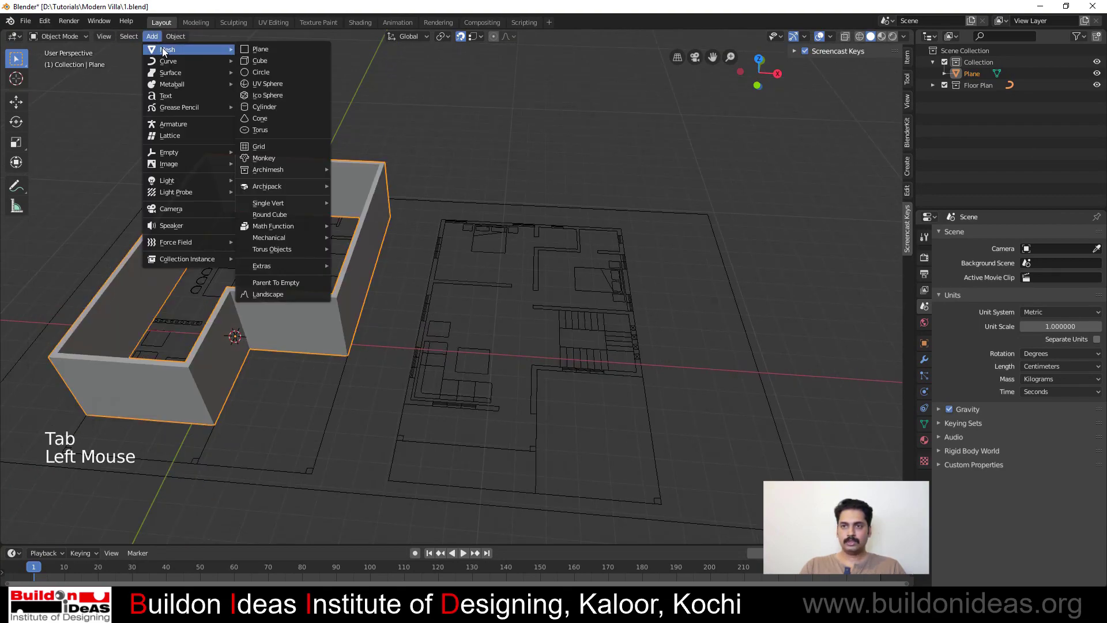
pyautogui.click(278, 49)
# Move the new plane onto the second floor layout, between the sofa area and the staircase, and enter Edit Mode on it
pyautogui.press('g')
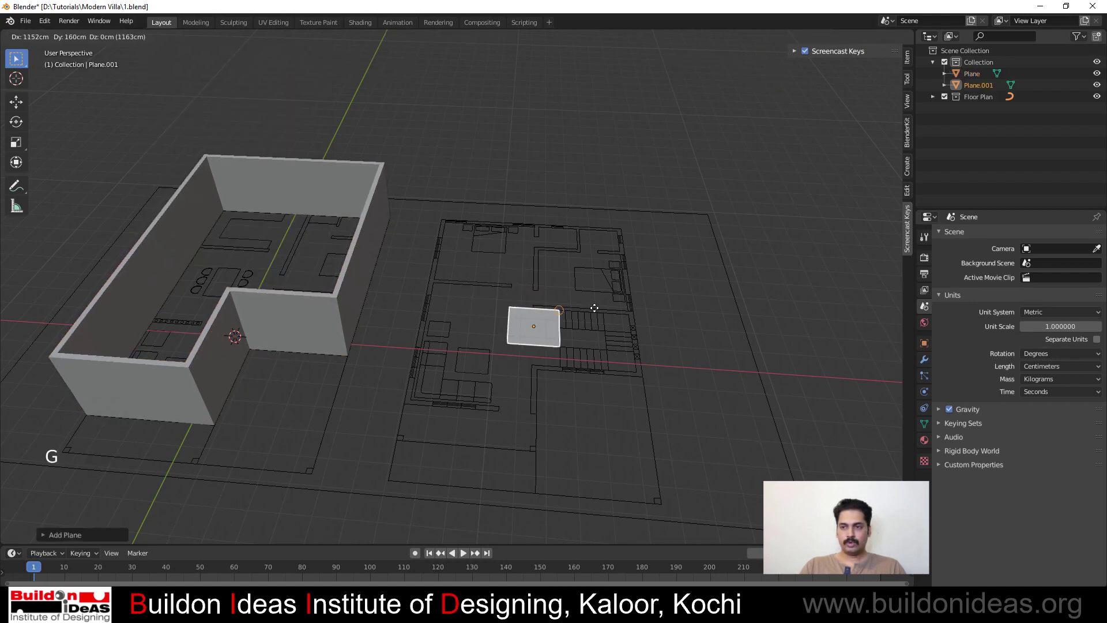
pyautogui.click(527, 314)
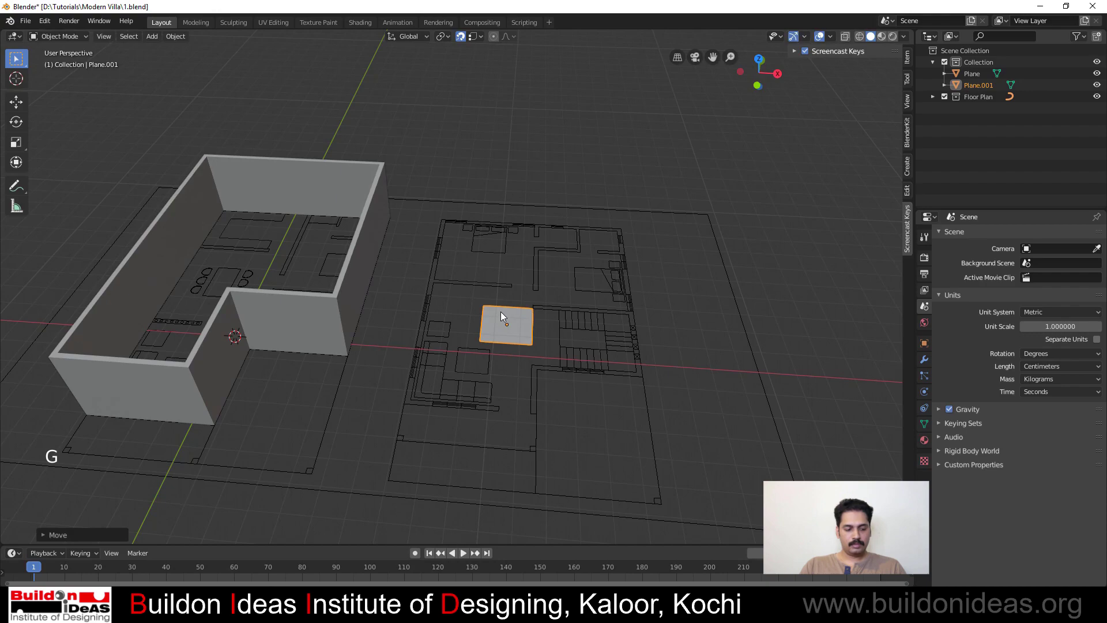
pyautogui.press('Tab')
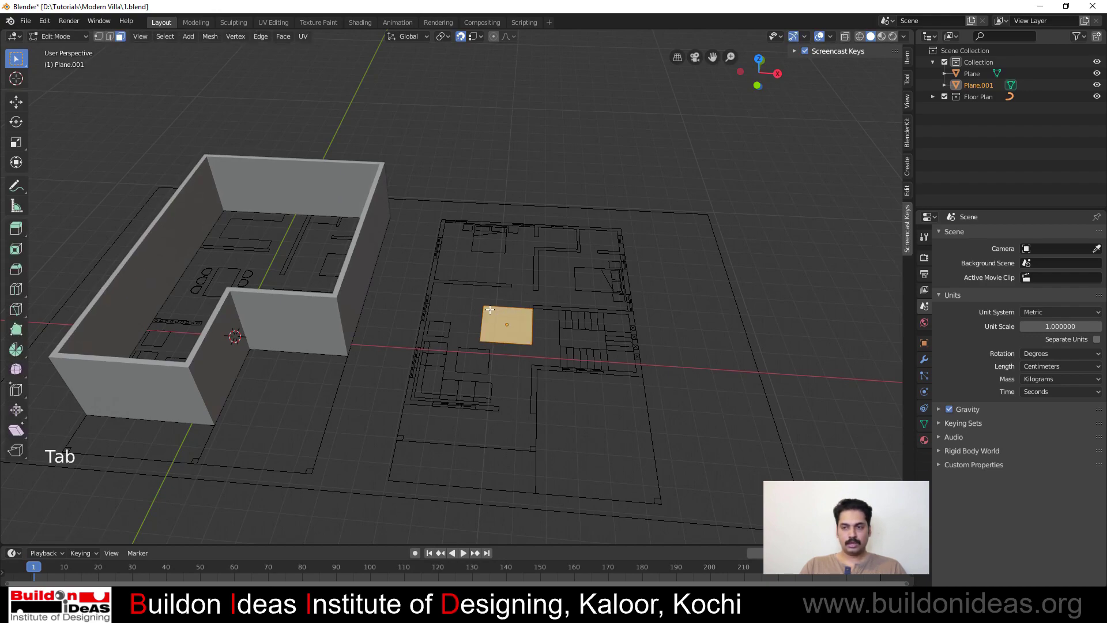
# Delete three vertices of the new plane, keeping only its rear-left vertex
pyautogui.press('1')
pyautogui.moveTo(498, 282); pyautogui.dragTo(621, 418)
pyautogui.press('Delete')
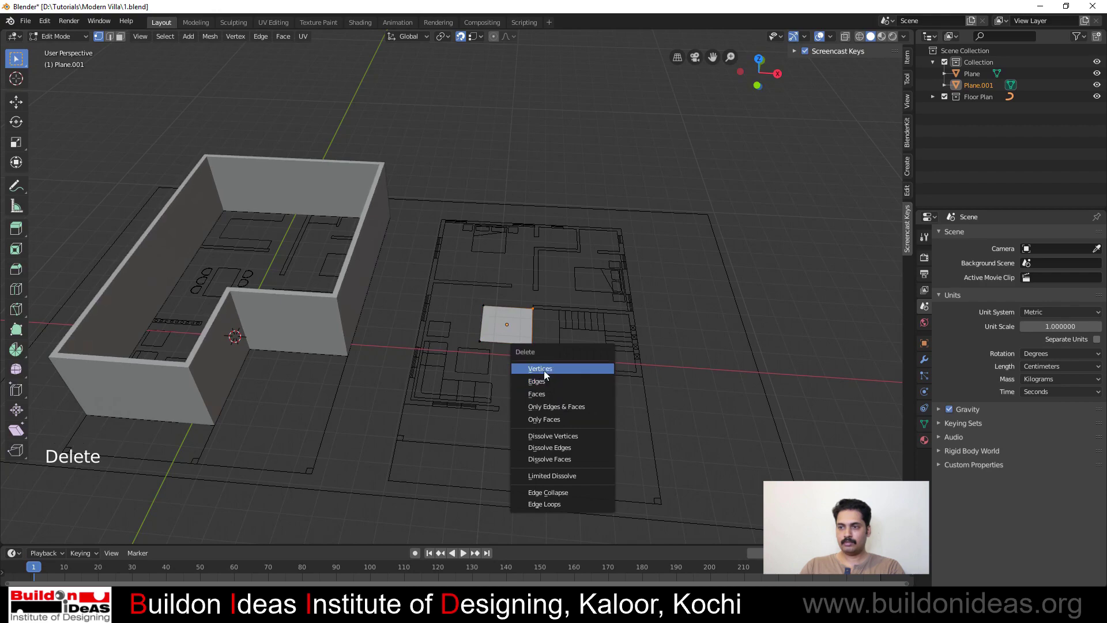
pyautogui.click(544, 369)
pyautogui.click(470, 341)
pyautogui.press('Delete')
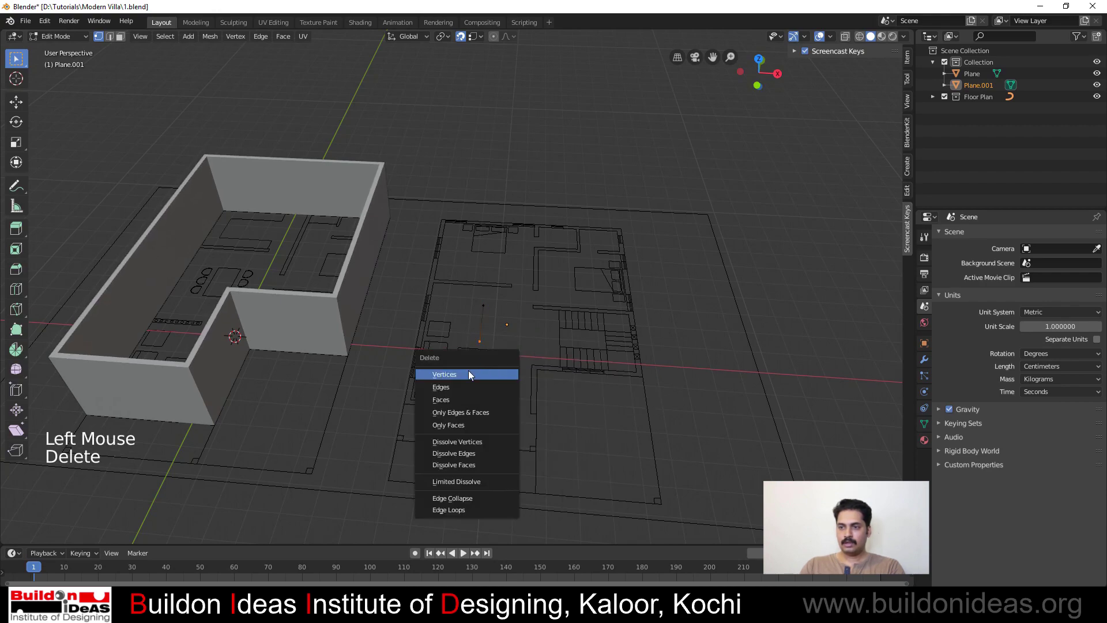
pyautogui.click(469, 374)
# Move the remaining vertex and snap it to the rear-left outer corner of the second floor plan
pyautogui.click(483, 306)
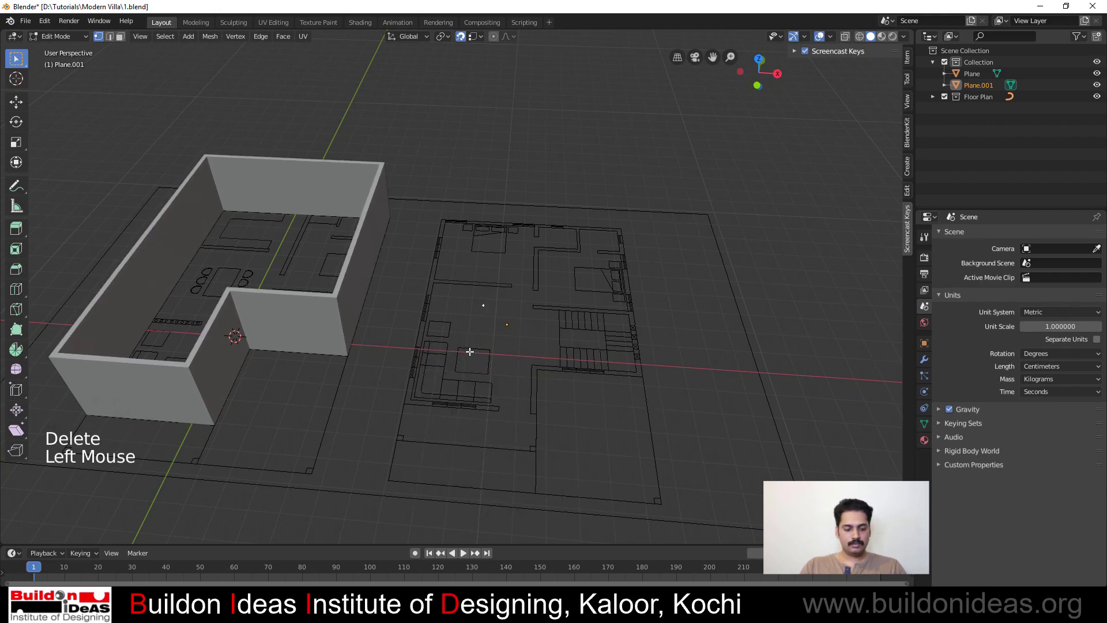
pyautogui.press('g')
pyautogui.click(432, 227)
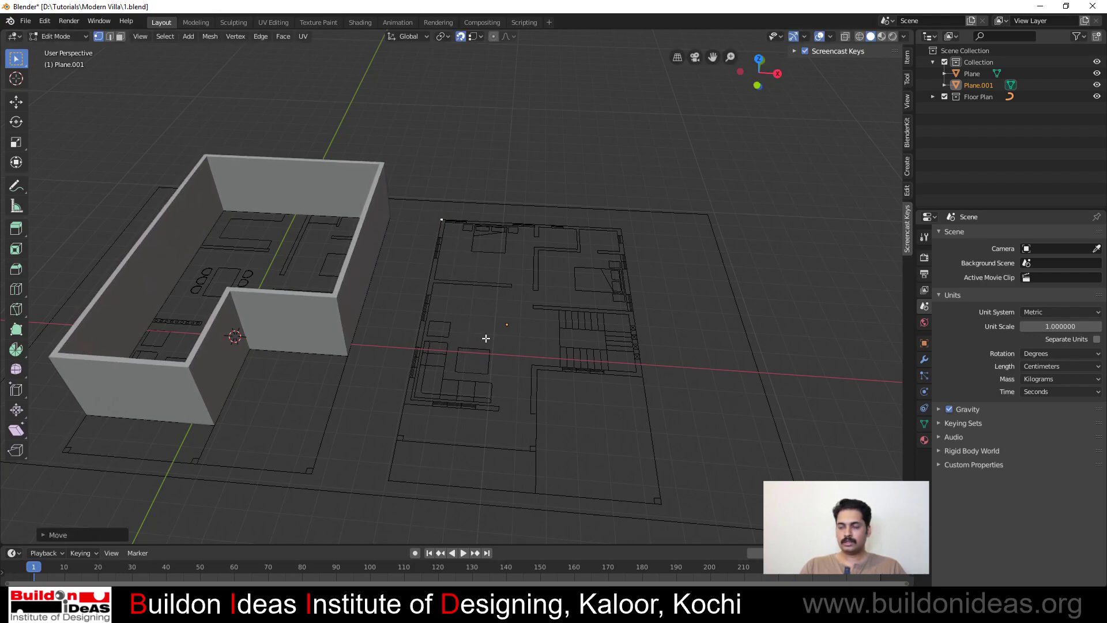
pyautogui.scroll(2, 494, 335)
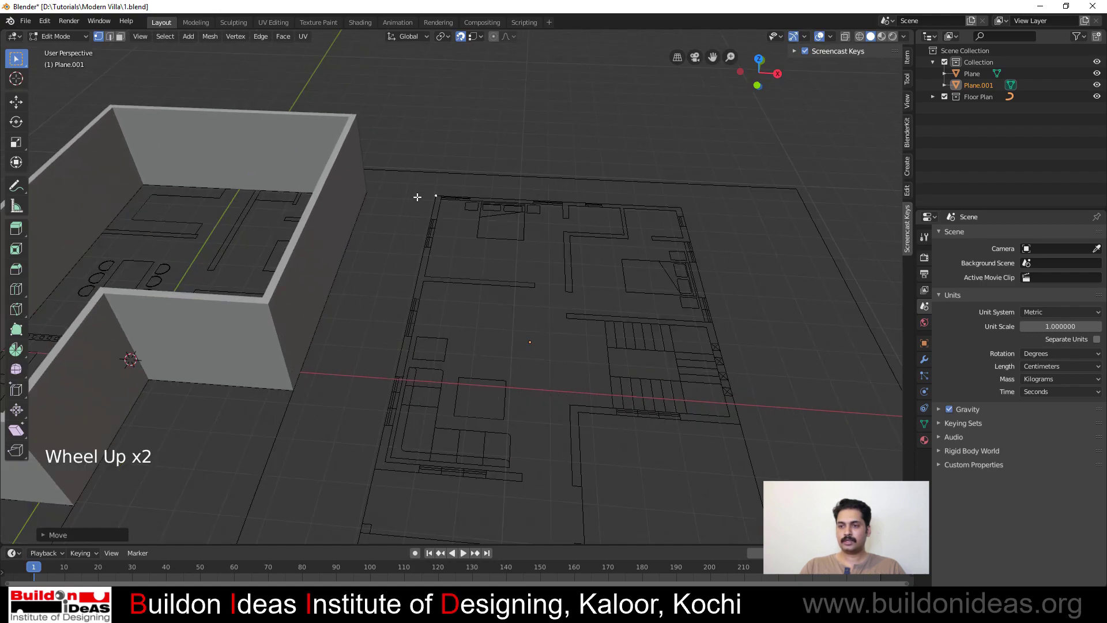
pyautogui.scroll(-2, 423, 203)
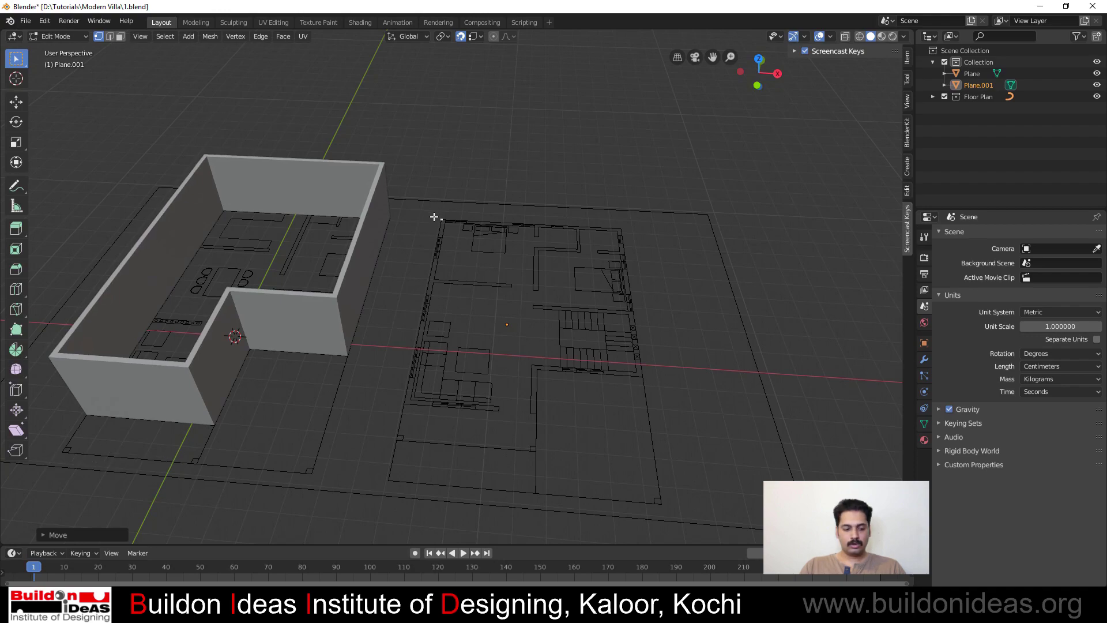
# Extrude snapped vertices from that corner to the front-left wall corner, 460 cm across the front, and back to the recessed corner beside the stairs
pyautogui.press('e')
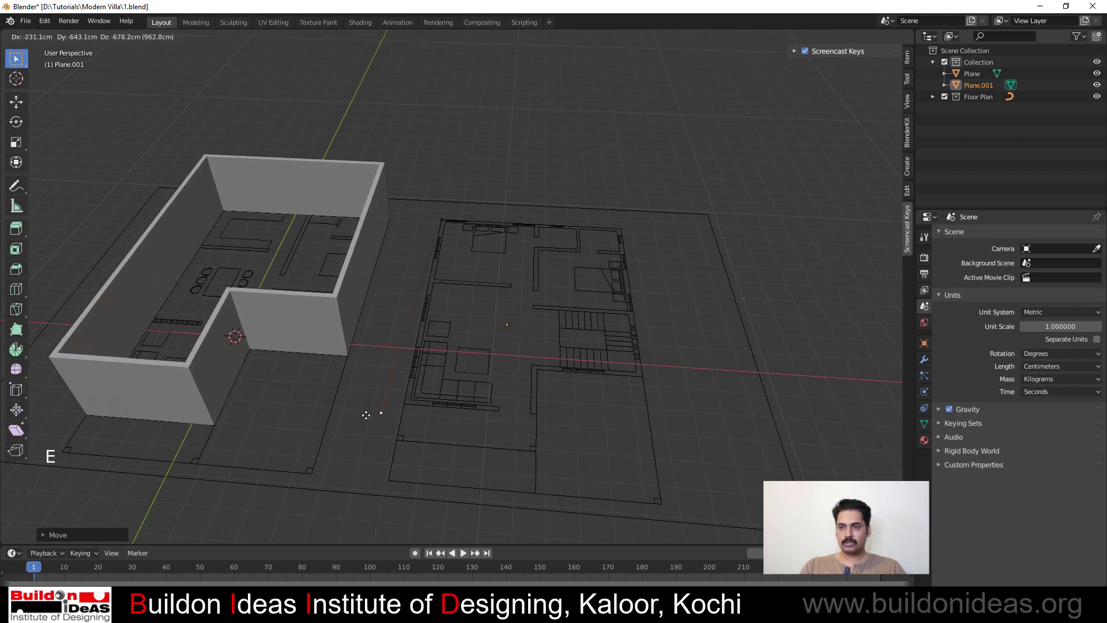
pyautogui.click(398, 402)
pyautogui.press('e')
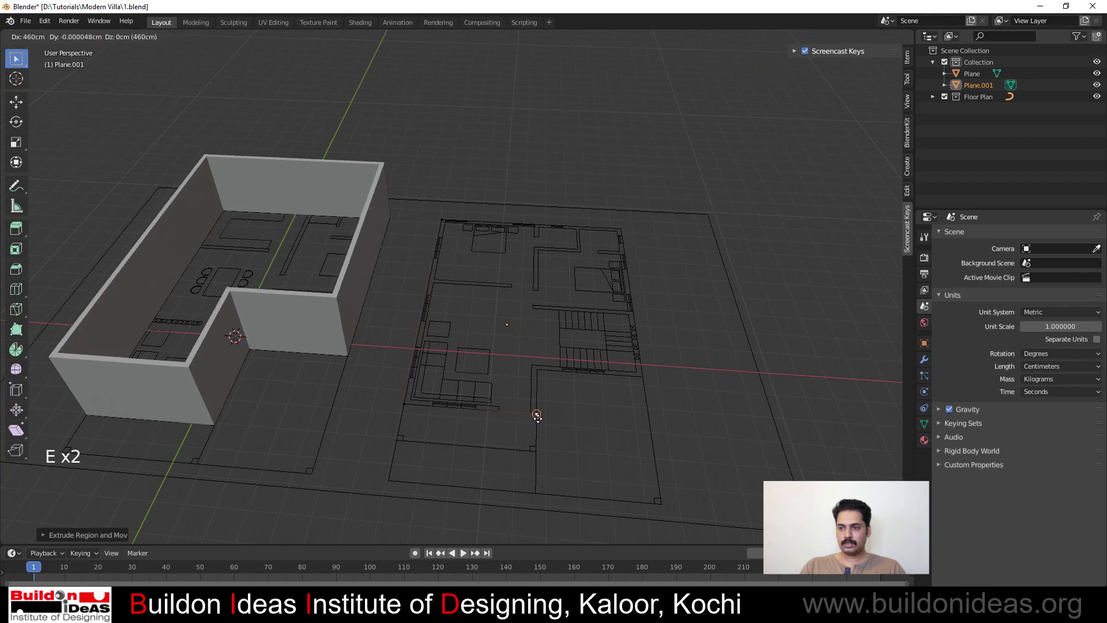
pyautogui.click(537, 415)
pyautogui.press('e')
pyautogui.click(538, 372)
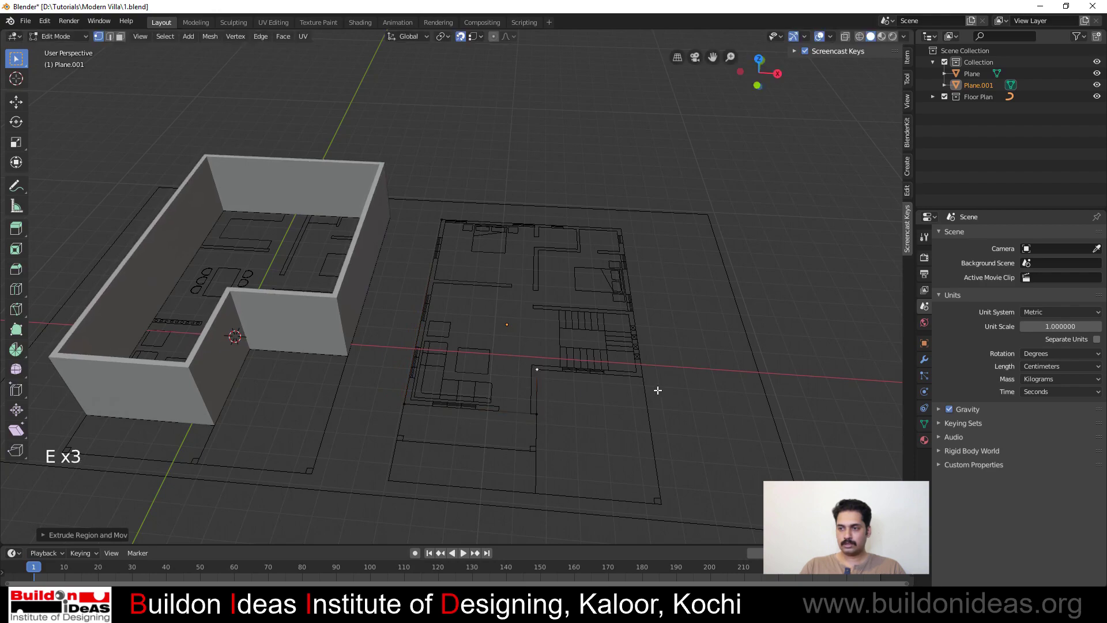
# Continue the outline with snapped vertices along the stair wall, the far side wall and the 820 cm rear wall back to the starting corner
pyautogui.press('g')
pyautogui.click(642, 376)
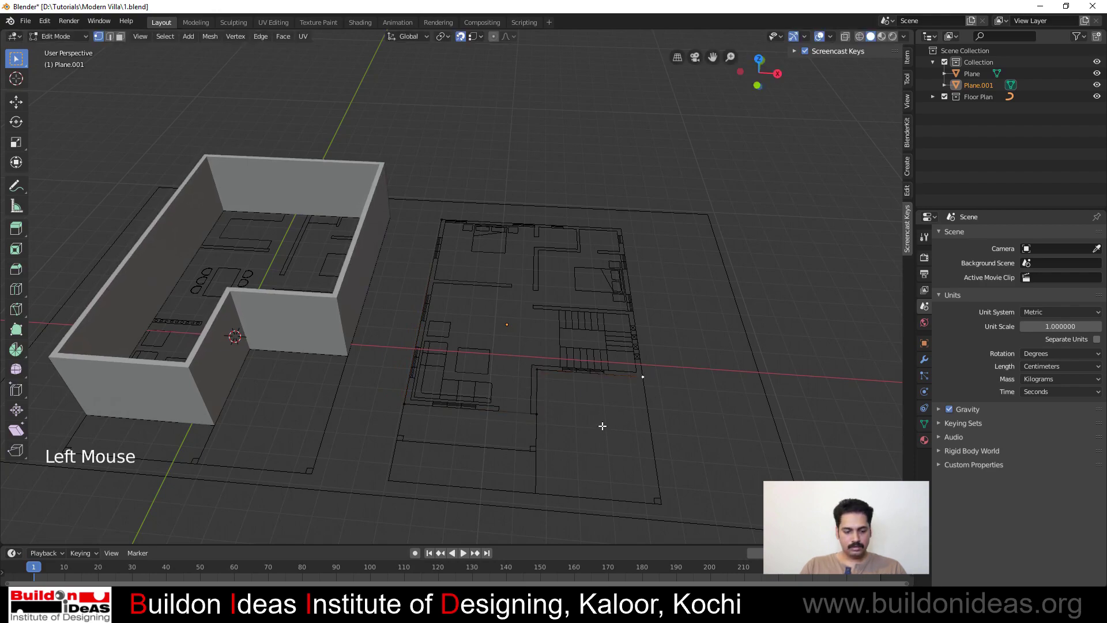
pyautogui.press('e')
pyautogui.click(621, 228)
pyautogui.press('e')
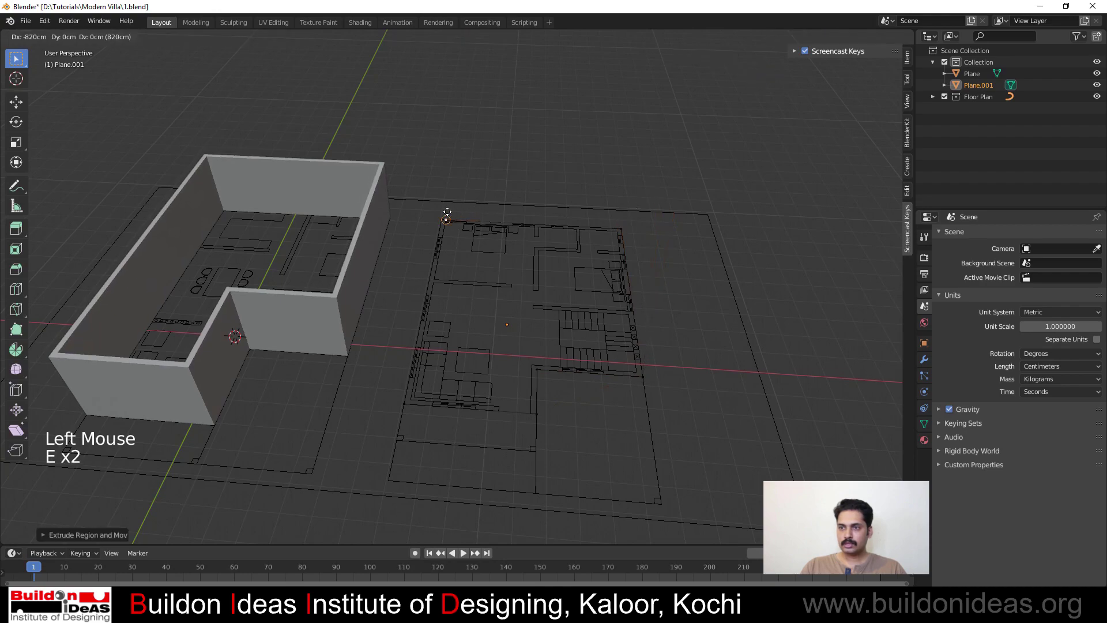
pyautogui.click(436, 209)
# Inspect the outline's closing corner up close and check the Auto Merge option in the active tool settings
pyautogui.scroll(3, 441, 208)
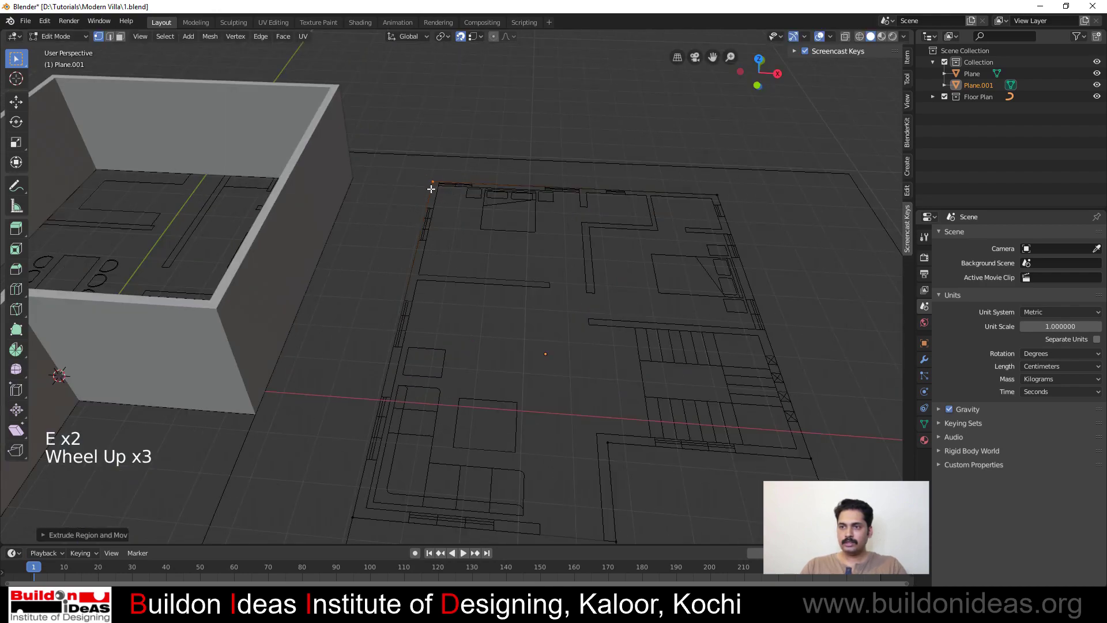
pyautogui.keyDown('shift'); pyautogui.scroll(1, 444, 192); pyautogui.keyUp('shift')
pyautogui.keyDown('shift'); pyautogui.moveTo(449, 234); pyautogui.dragTo(502, 319, button='middle'); pyautogui.keyUp('shift')
pyautogui.scroll(8, 480, 303)
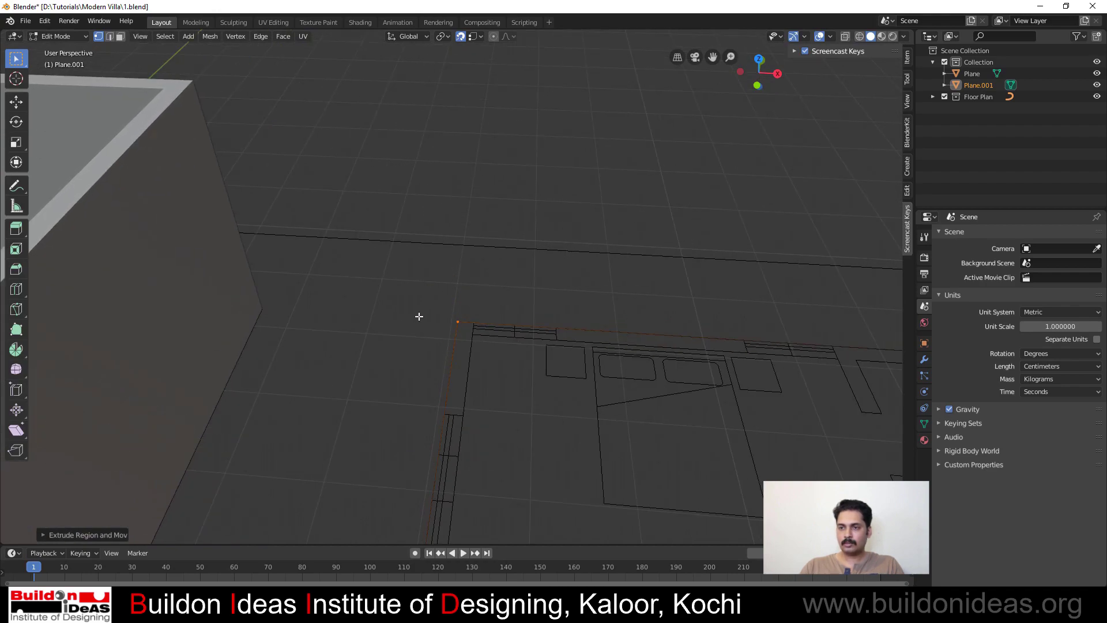
pyautogui.click(926, 236)
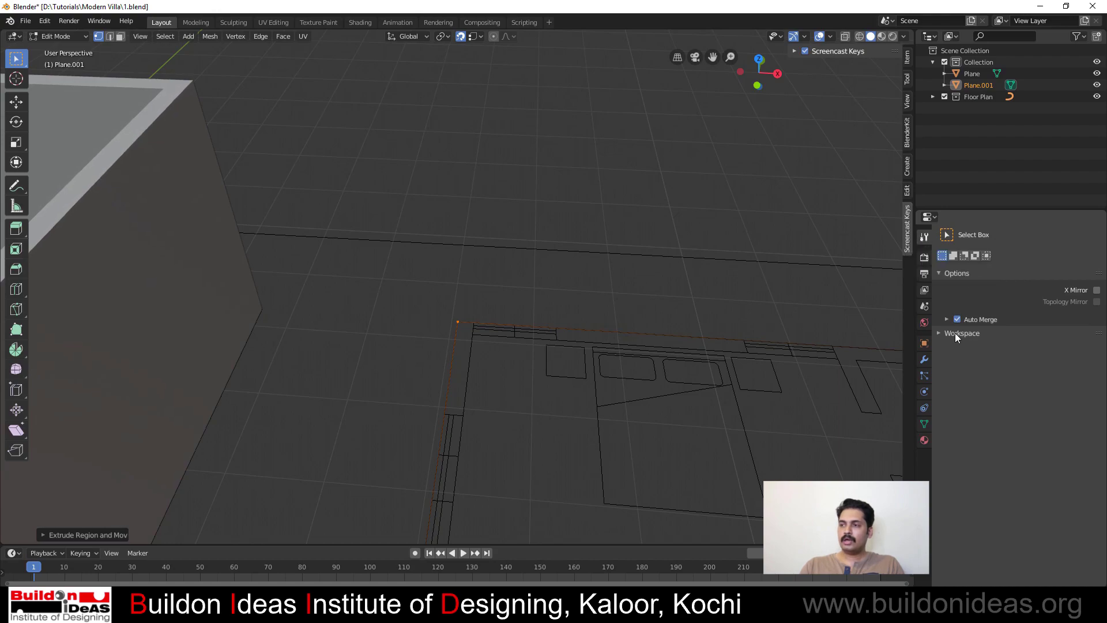
# Select every vertex of the closed second floor outline and fill it with a single face
pyautogui.scroll(-14, 409, 253)
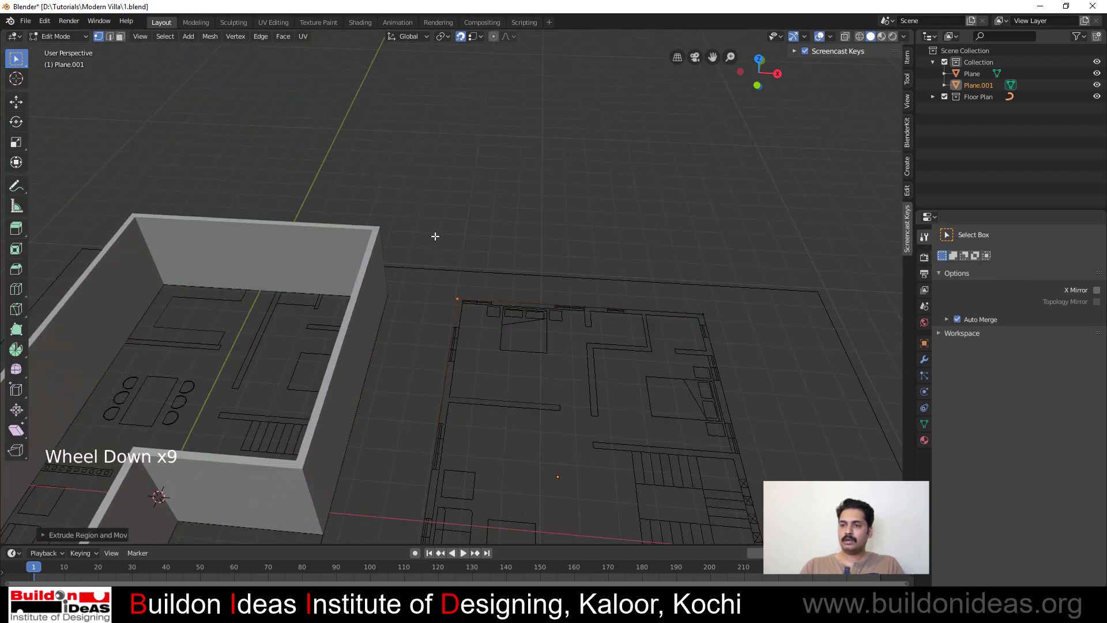
pyautogui.moveTo(435, 267); pyautogui.dragTo(511, 344, button='middle')
pyautogui.scroll(3, 509, 386)
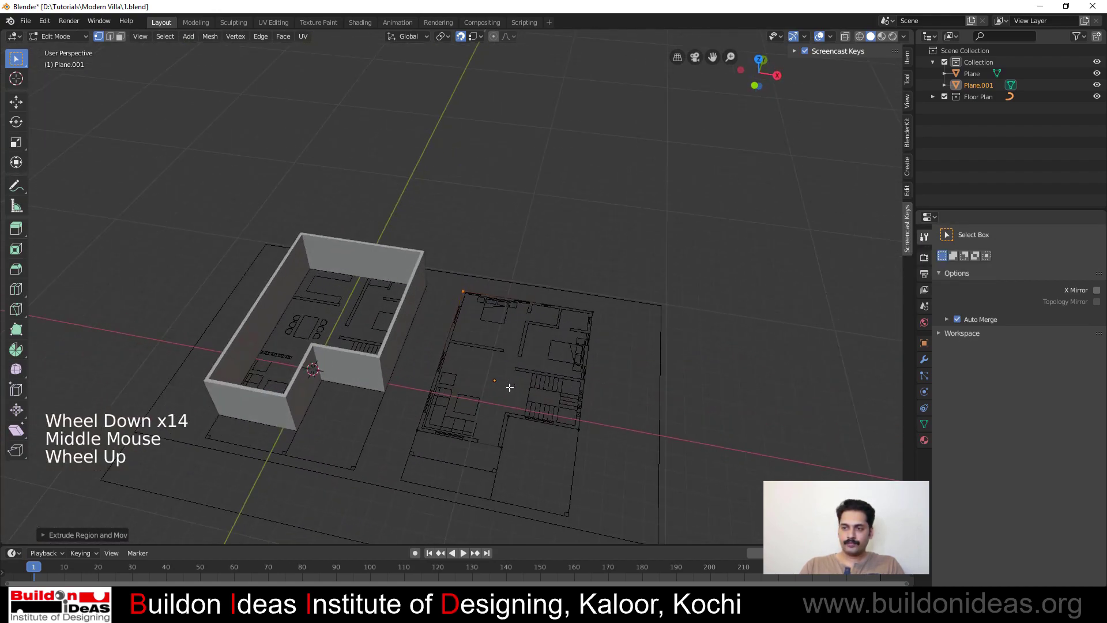
pyautogui.keyDown('shift'); pyautogui.moveTo(680, 408); pyautogui.dragTo(534, 351, button='middle'); pyautogui.keyUp('shift')
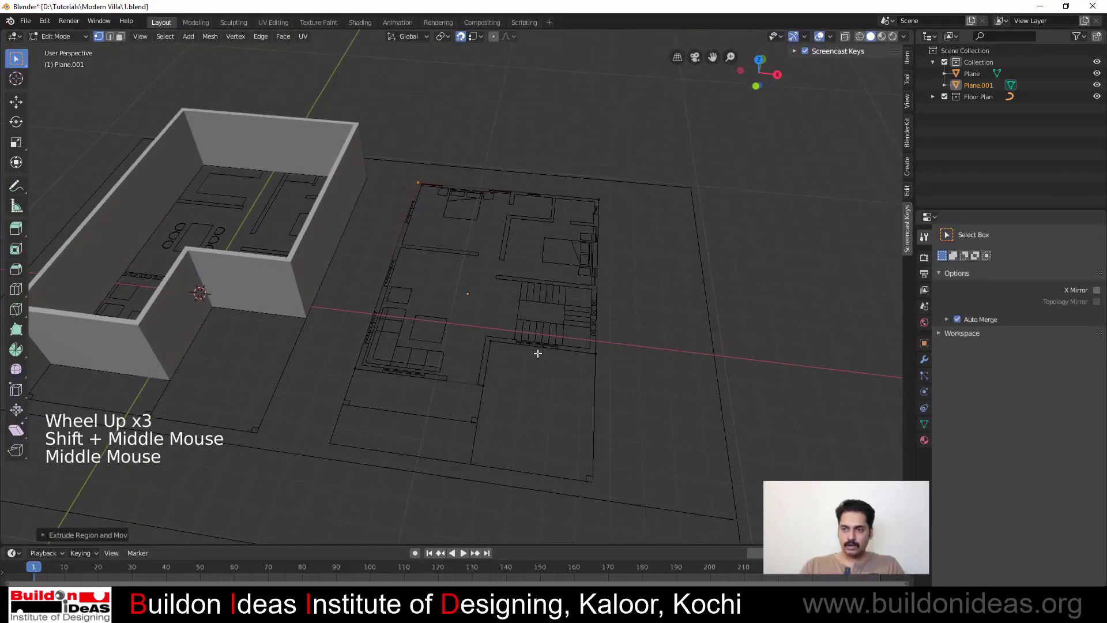
pyautogui.scroll(1, 489, 346)
pyautogui.press('a')
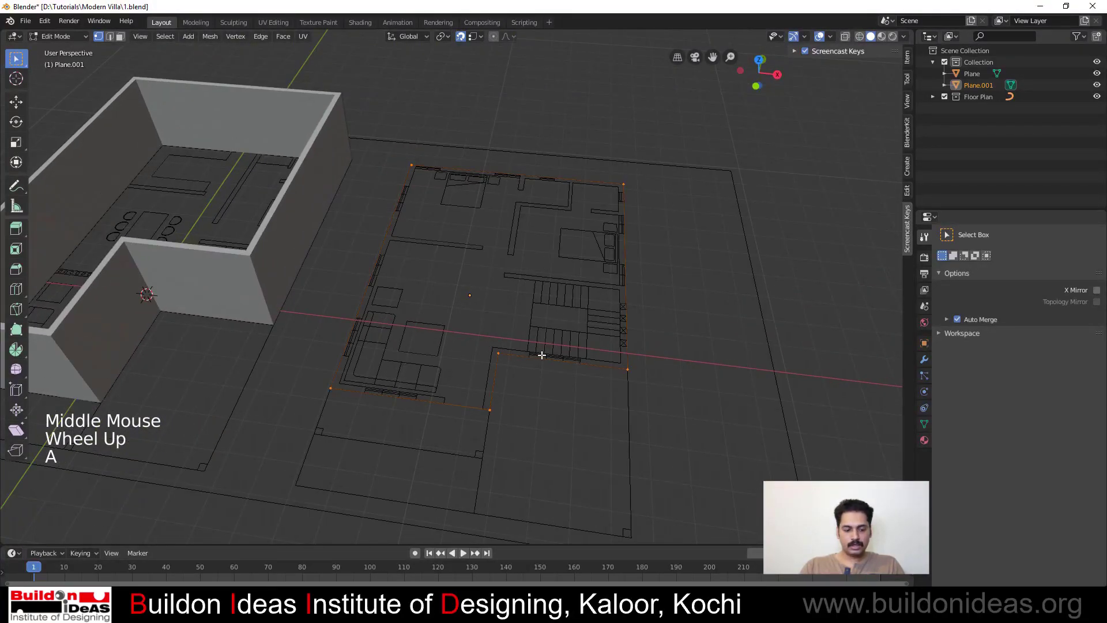
pyautogui.press('f')
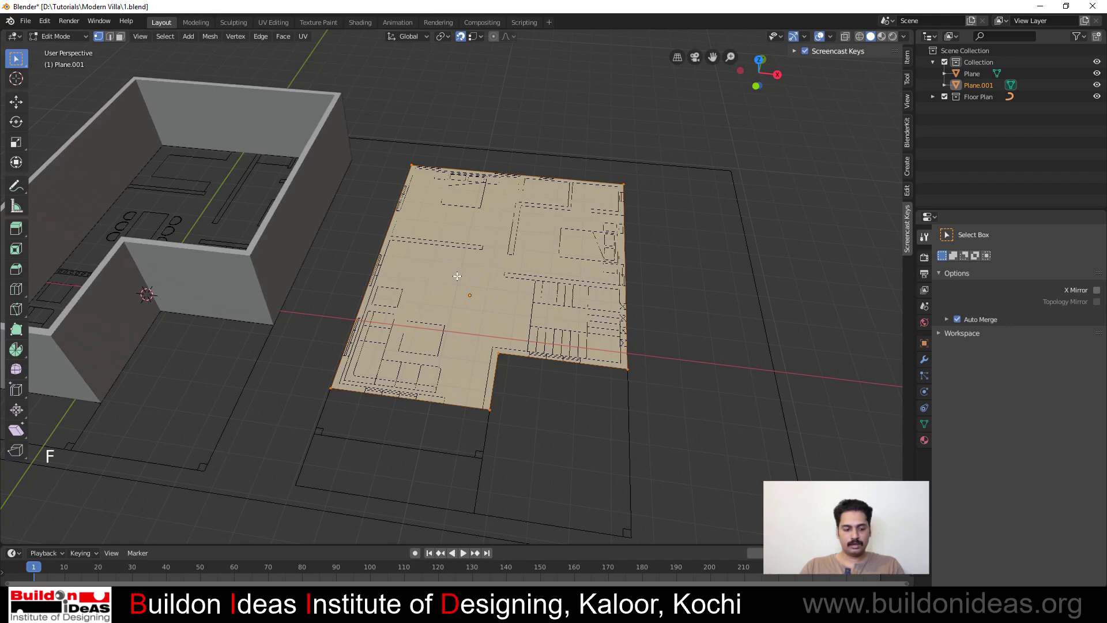
# Inset the second floor face in face select mode to form a thin wall strip around its perimeter
pyautogui.press('3')
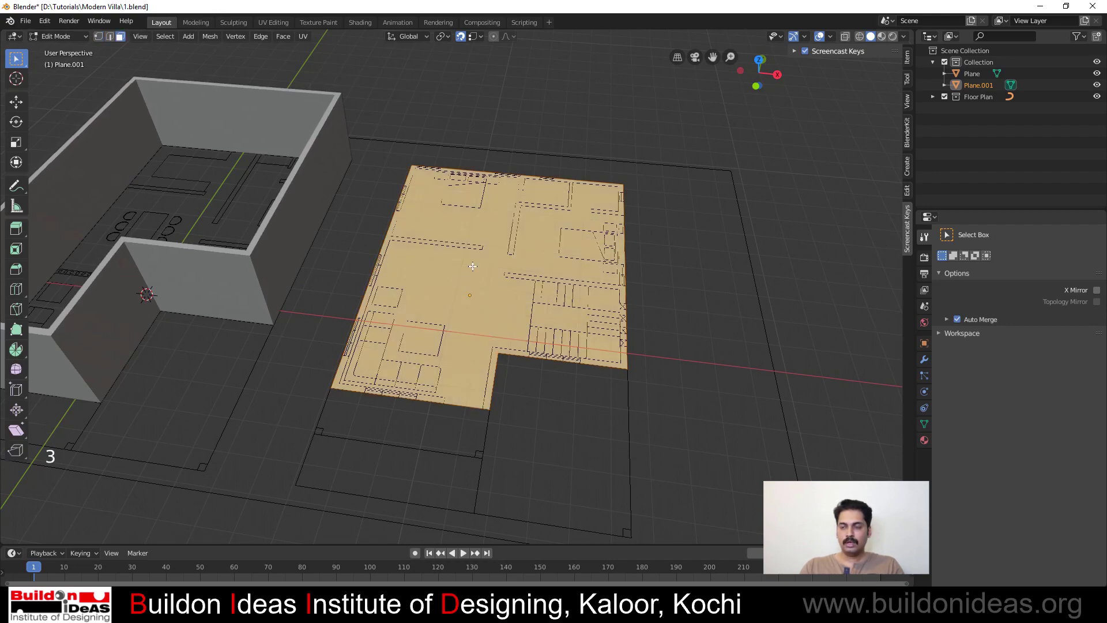
pyautogui.click(475, 270)
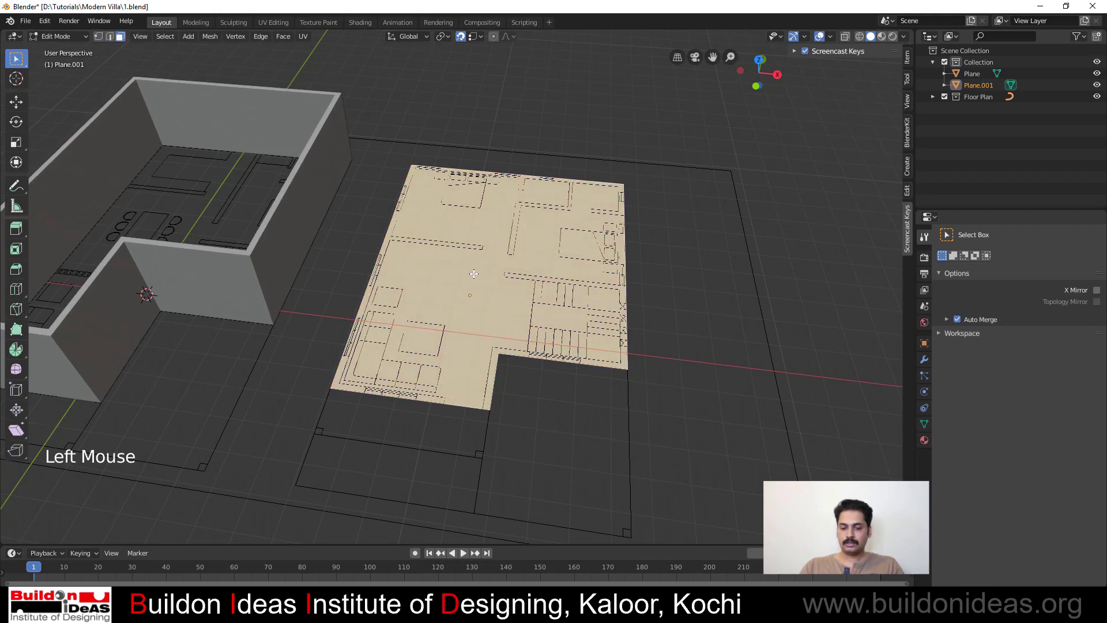
pyautogui.press('i')
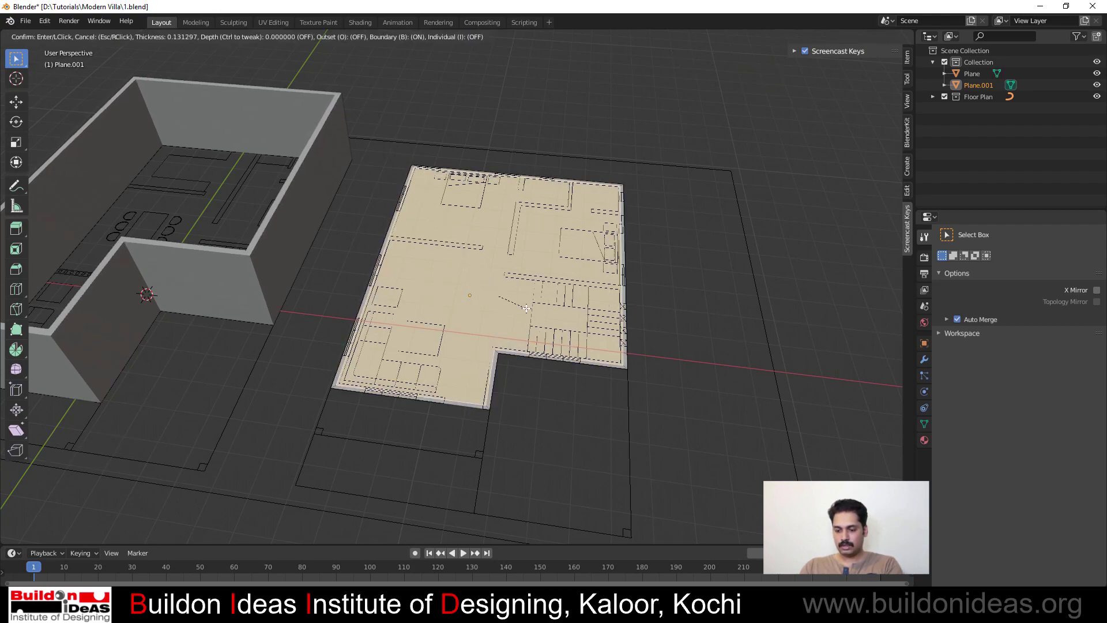
pyautogui.click(496, 300)
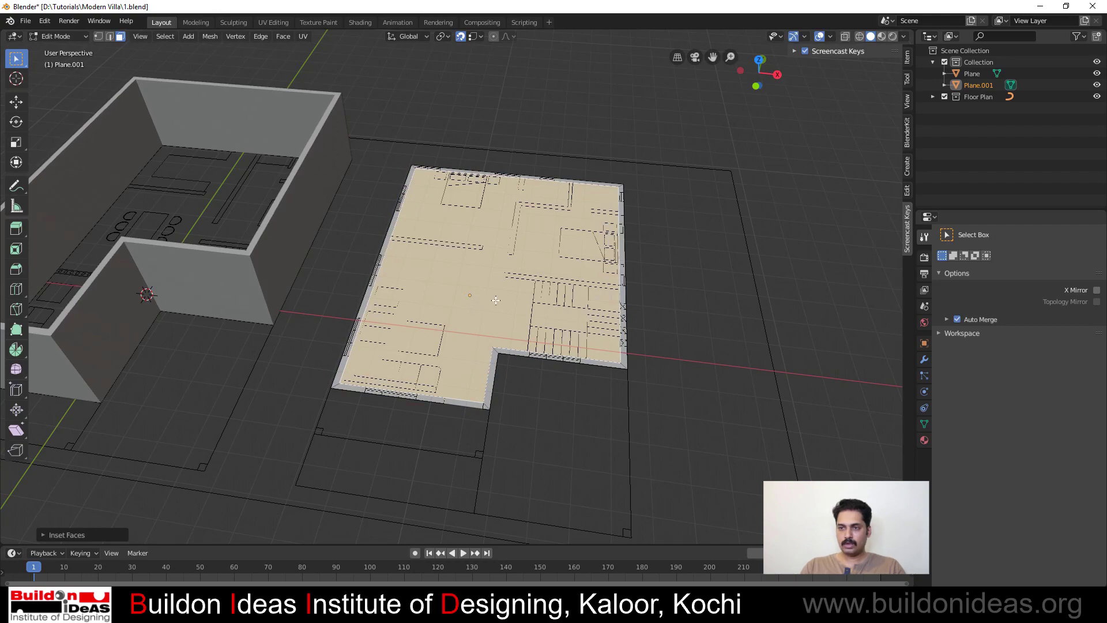
# Delete the inner face of the second floor, using the Faces option, to leave only the perimeter strip
pyautogui.click(495, 299)
pyautogui.press('Delete')
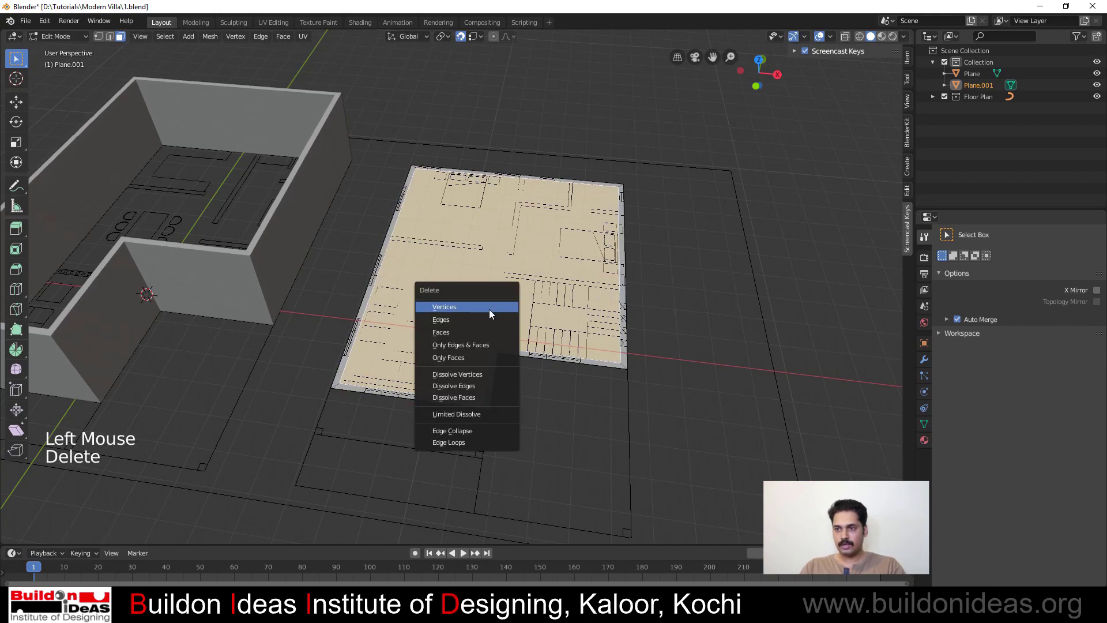
pyautogui.click(464, 332)
# Select the whole second floor wall strip, extrude it upward with a value of -300 cm, and save the file
pyautogui.press('a')
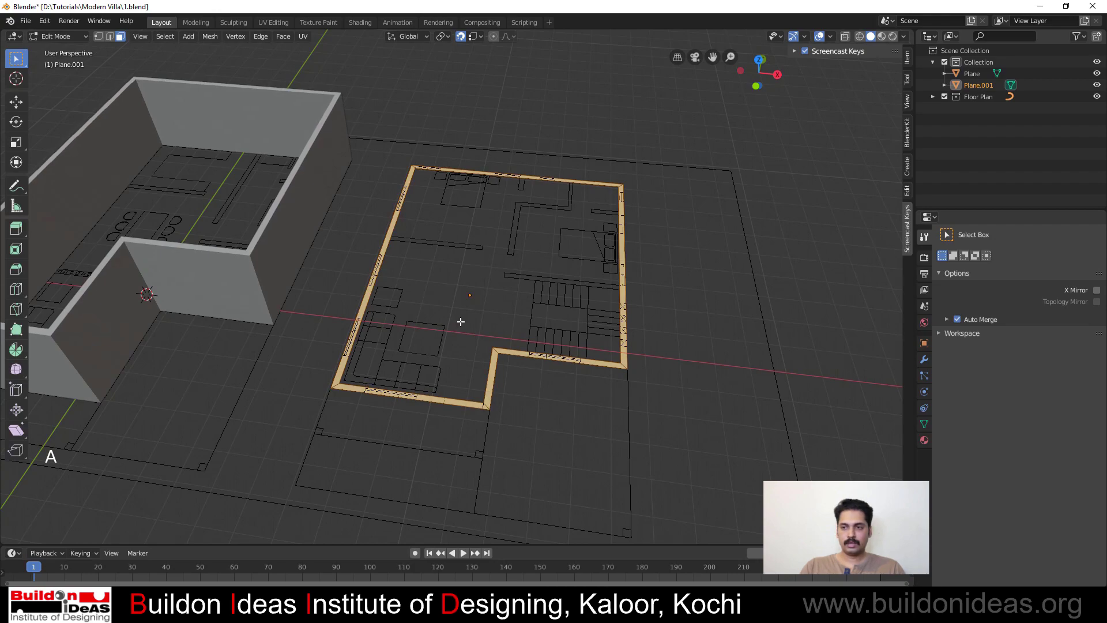
pyautogui.press('e')
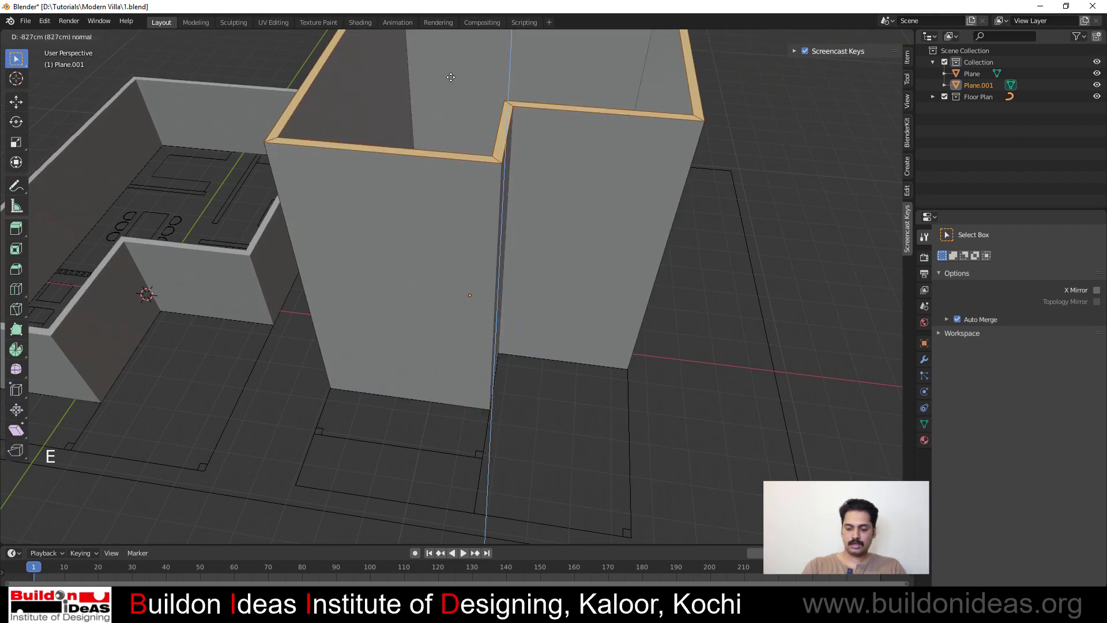
pyautogui.write('-300')
pyautogui.press('Return')
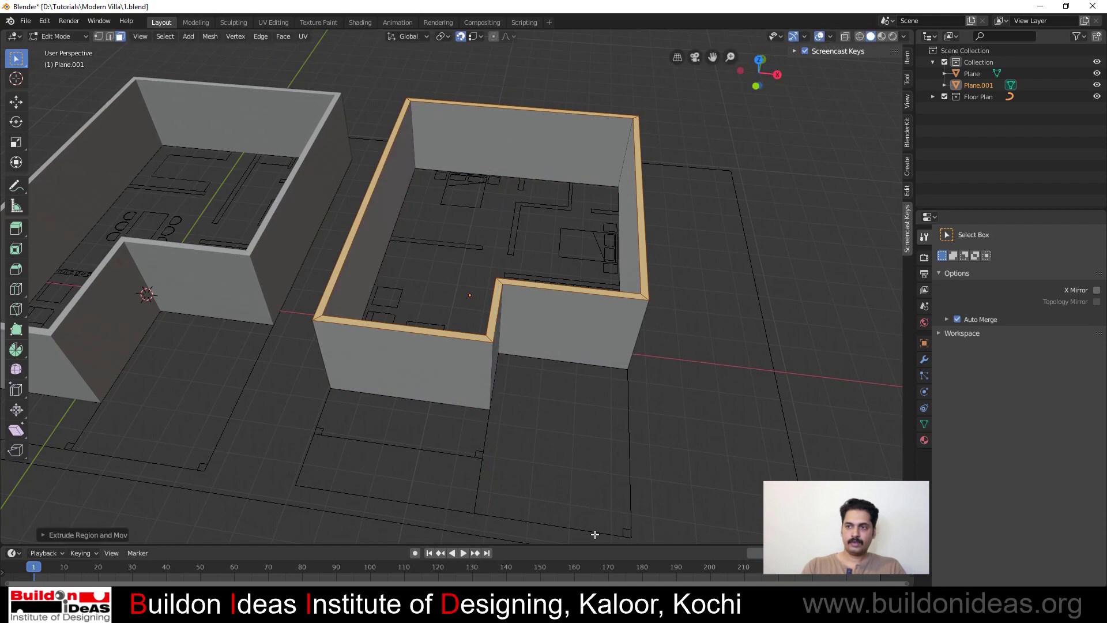
pyautogui.scroll(-3, 496, 395)
pyautogui.keyDown('shift'); pyautogui.moveTo(496, 395); pyautogui.dragTo(449, 469, button='middle'); pyautogui.keyUp('shift')
pyautogui.scroll(2, 385, 440)
pyautogui.hotkey('ctrl', 's')
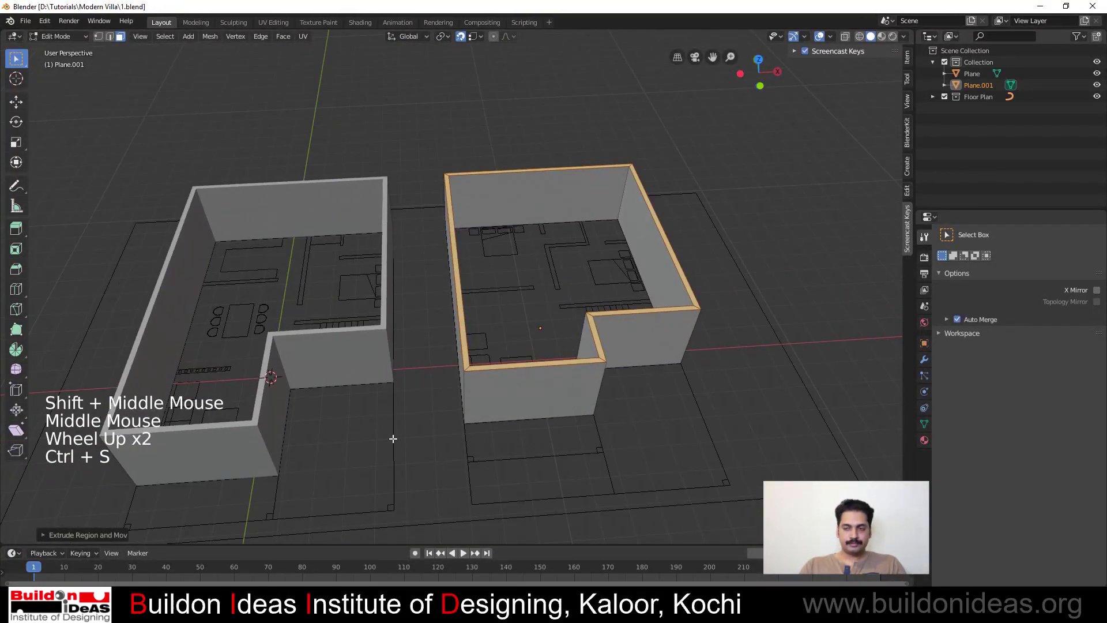
# Return to Object Mode, select the wall objects of both floors and hide them
pyautogui.keyDown('shift'); pyautogui.moveTo(422, 433); pyautogui.dragTo(452, 364, button='middle'); pyautogui.keyUp('shift')
pyautogui.press('Tab')
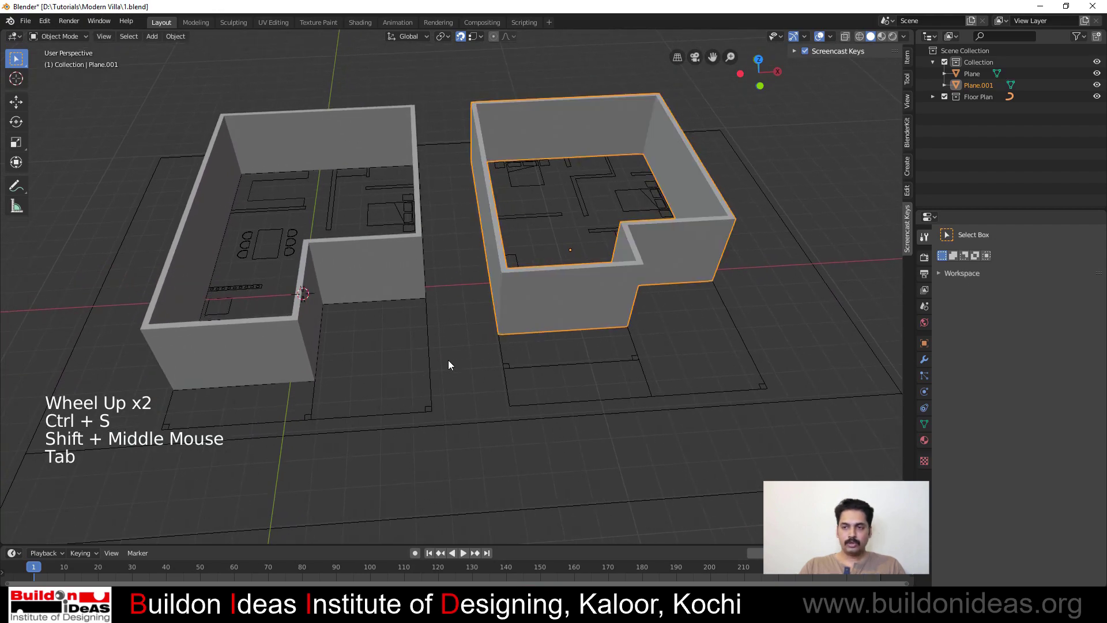
pyautogui.click(372, 244)
pyautogui.keyDown('shift'); pyautogui.click(549, 314); pyautogui.keyUp('shift')
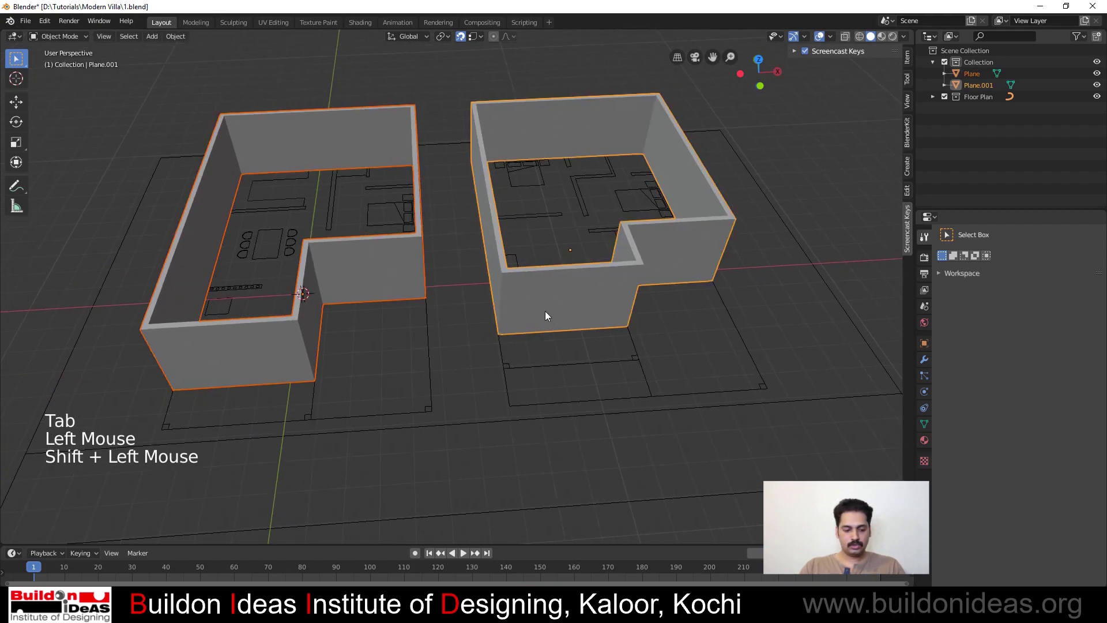
pyautogui.press('h')
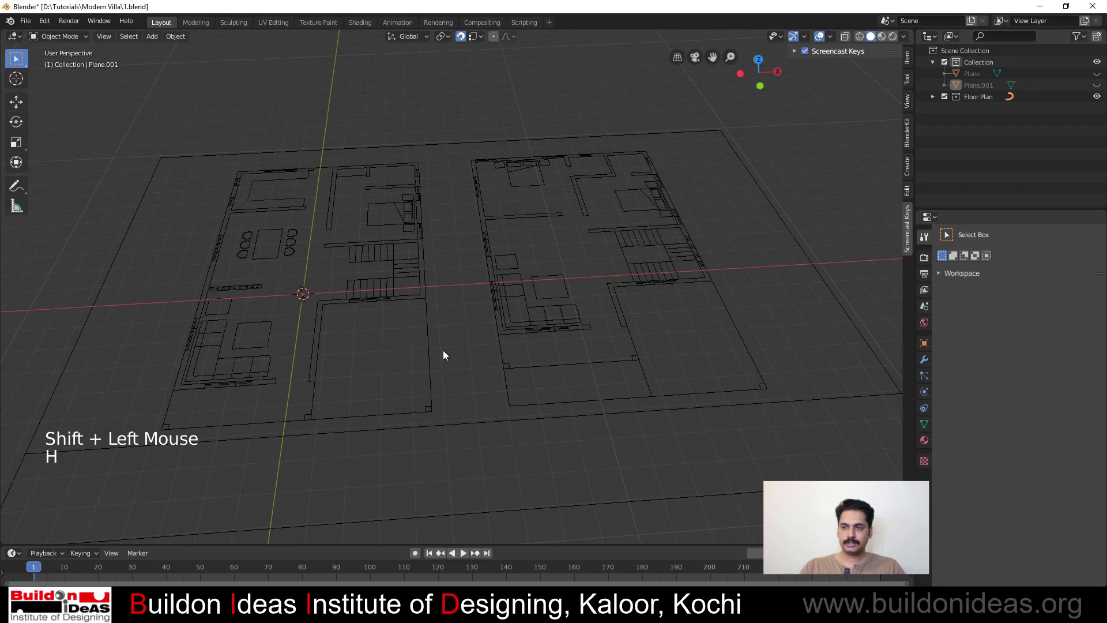
# Examine the interior wall layout of both floors on the exposed floor plan
pyautogui.moveTo(443, 351); pyautogui.dragTo(435, 376, button='middle')
pyautogui.scroll(2, 436, 330)
pyautogui.keyDown('shift'); pyautogui.moveTo(435, 330); pyautogui.dragTo(472, 378, button='middle'); pyautogui.keyUp('shift')
pyautogui.scroll(-3, 376, 379)
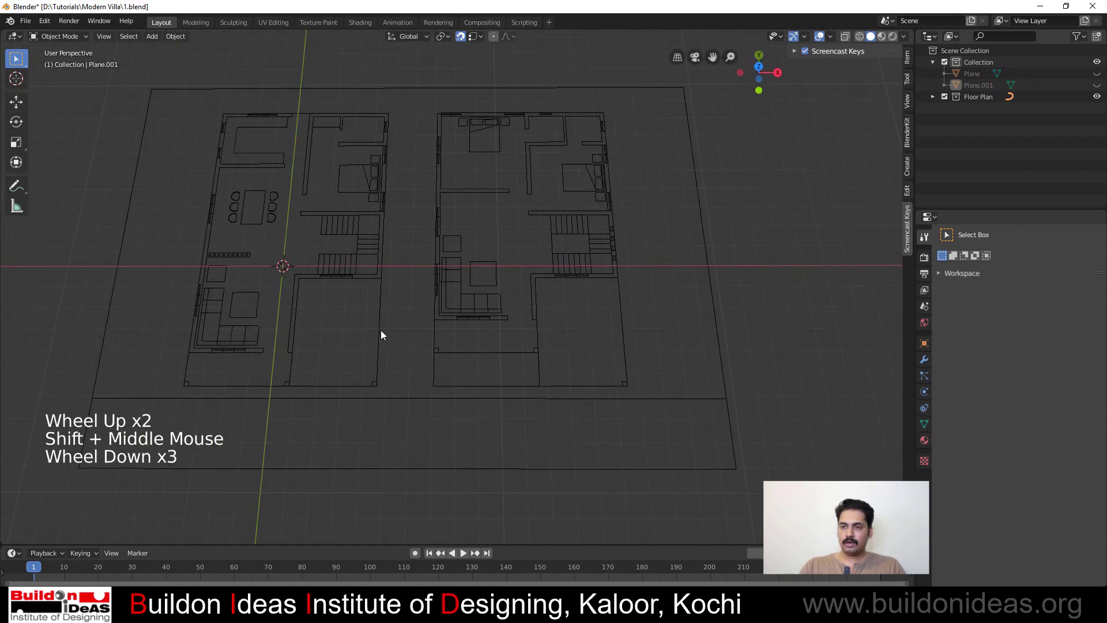
pyautogui.moveTo(381, 334); pyautogui.dragTo(390, 442, button='middle')
pyautogui.scroll(3, 413, 403)
pyautogui.scroll(-2, 372, 430)
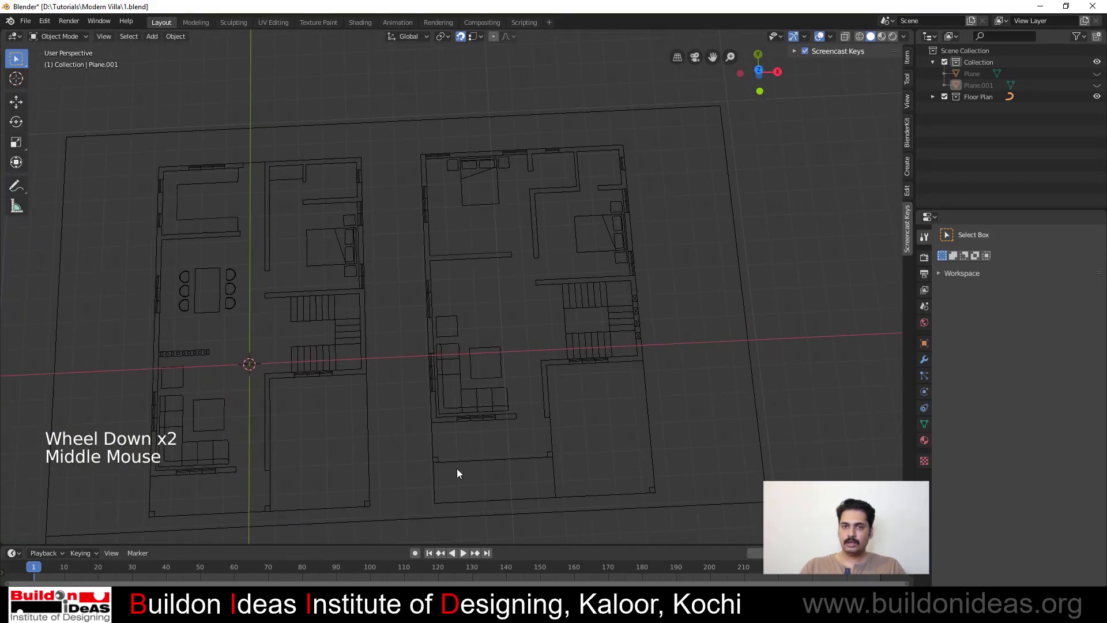
pyautogui.scroll(1, 457, 470)
pyautogui.scroll(1, 473, 482)
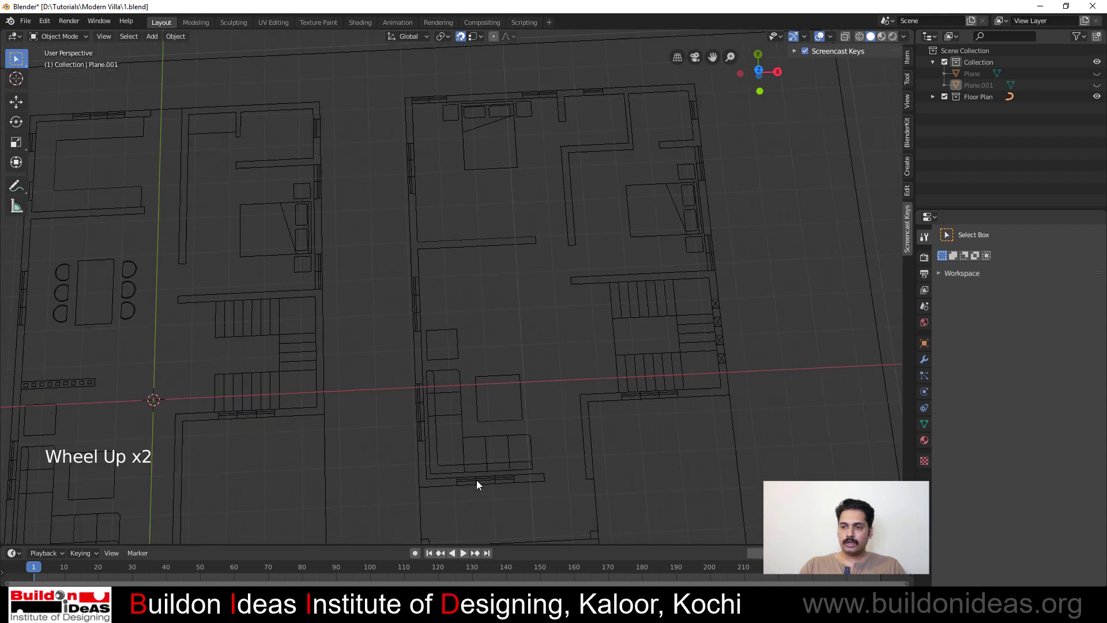
# Add a plane mesh and move it onto the front living-room window of the second floor plan
pyautogui.click(151, 36)
pyautogui.moveTo(167, 50)
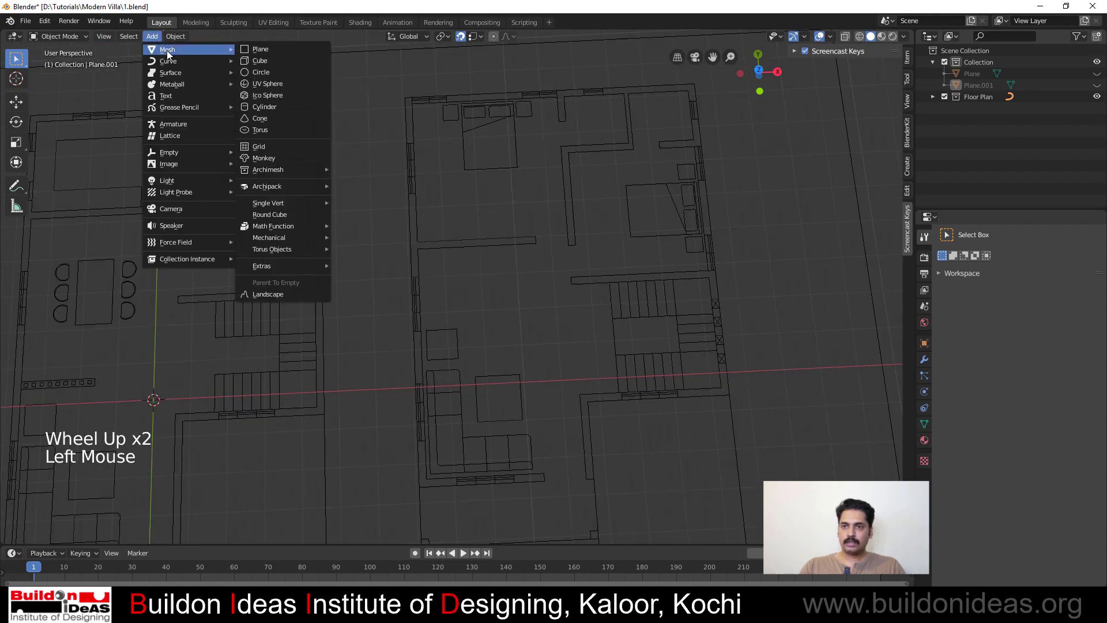
pyautogui.click(275, 48)
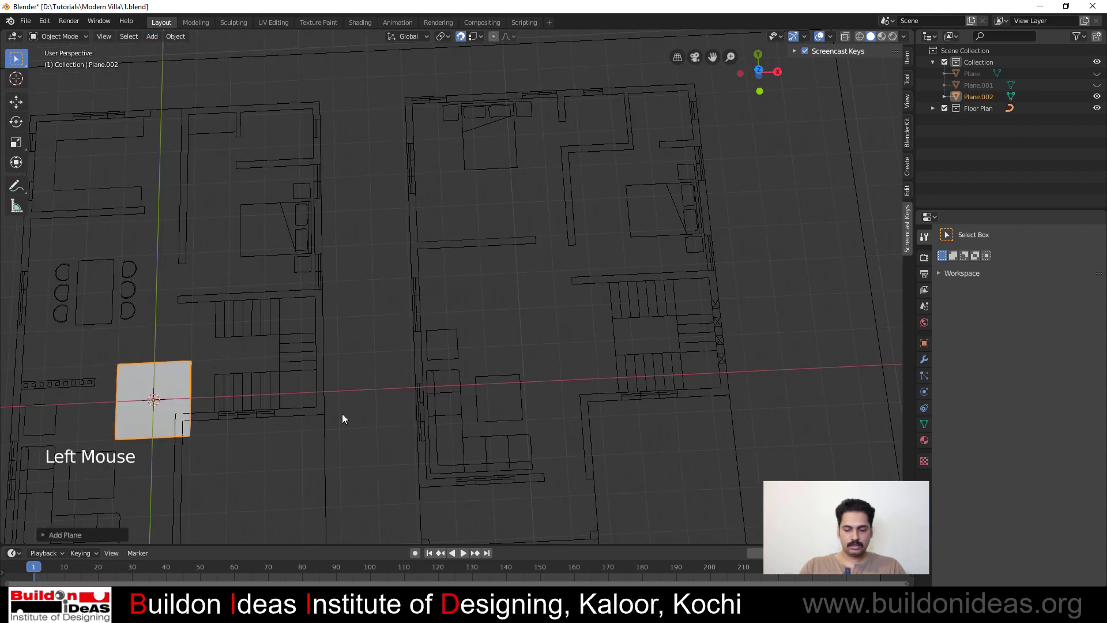
pyautogui.press('g')
pyautogui.click(521, 488)
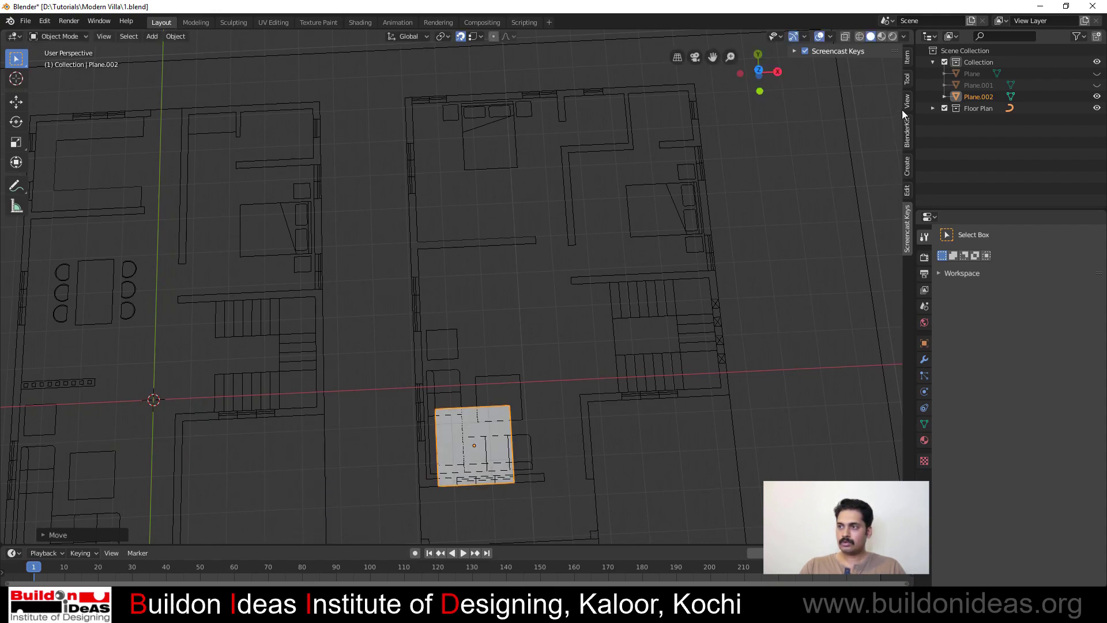
# Set the new plane's X and Y dimensions to 150 cm each in Object Mode
pyautogui.click(907, 56)
pyautogui.doubleClick(864, 232)
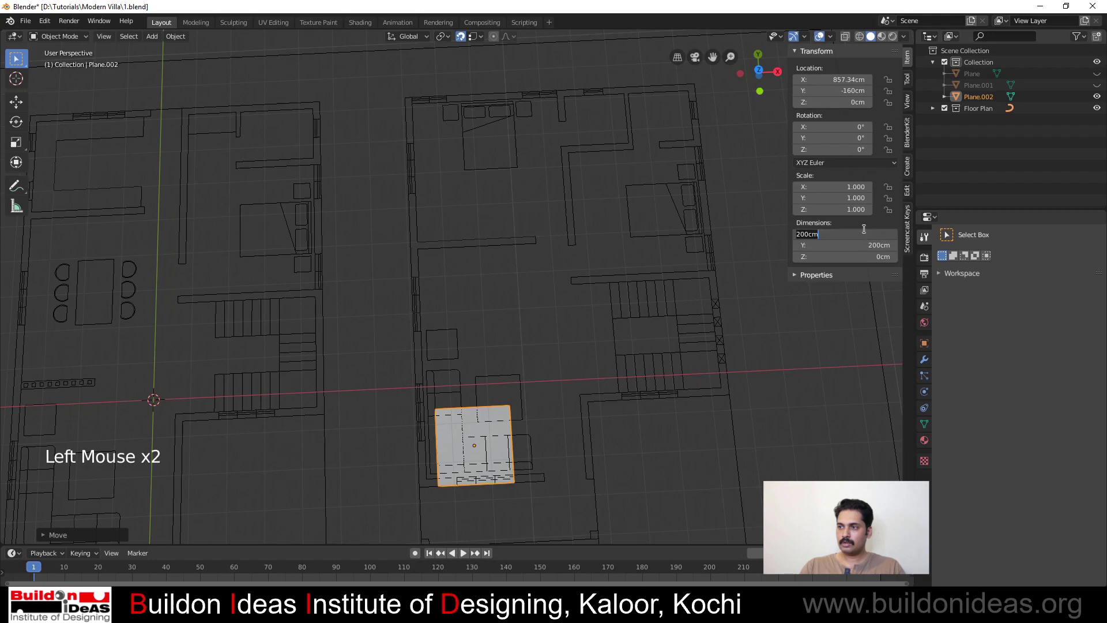
pyautogui.write('150')
pyautogui.press('Return')
pyautogui.press('Tab')
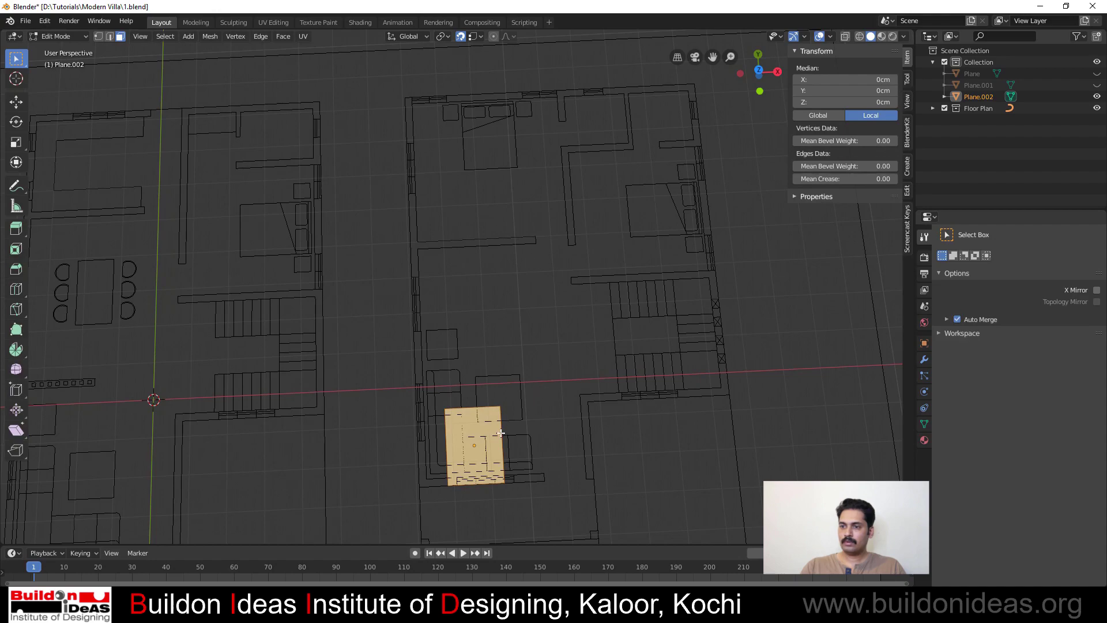
pyautogui.press('Tab')
pyautogui.click(490, 413)
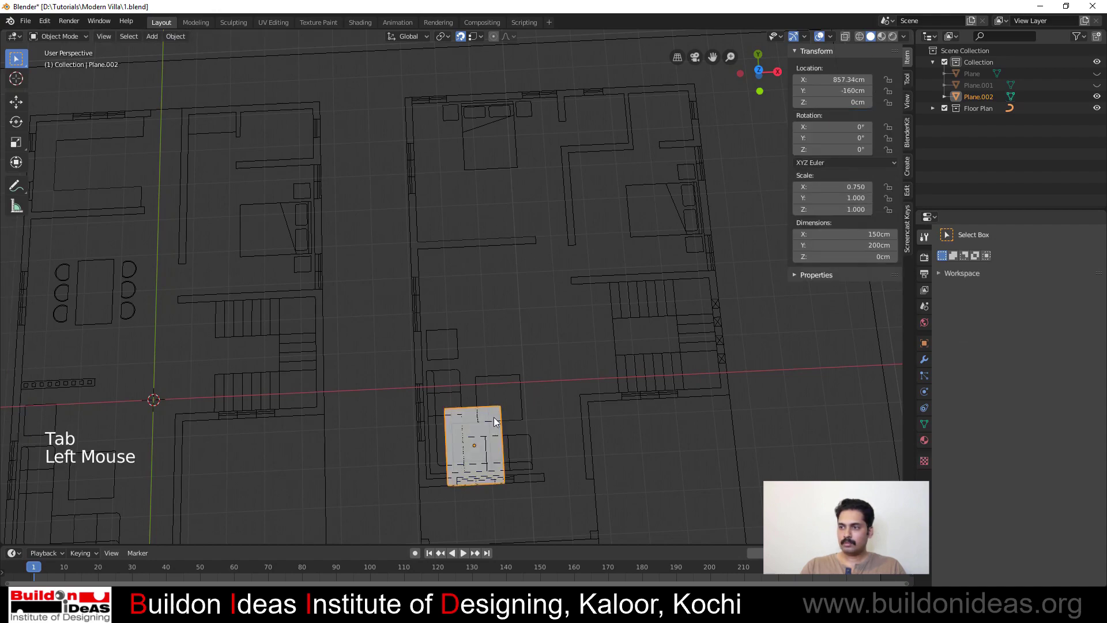
pyautogui.doubleClick(877, 245)
pyautogui.write('150')
pyautogui.press('Return')
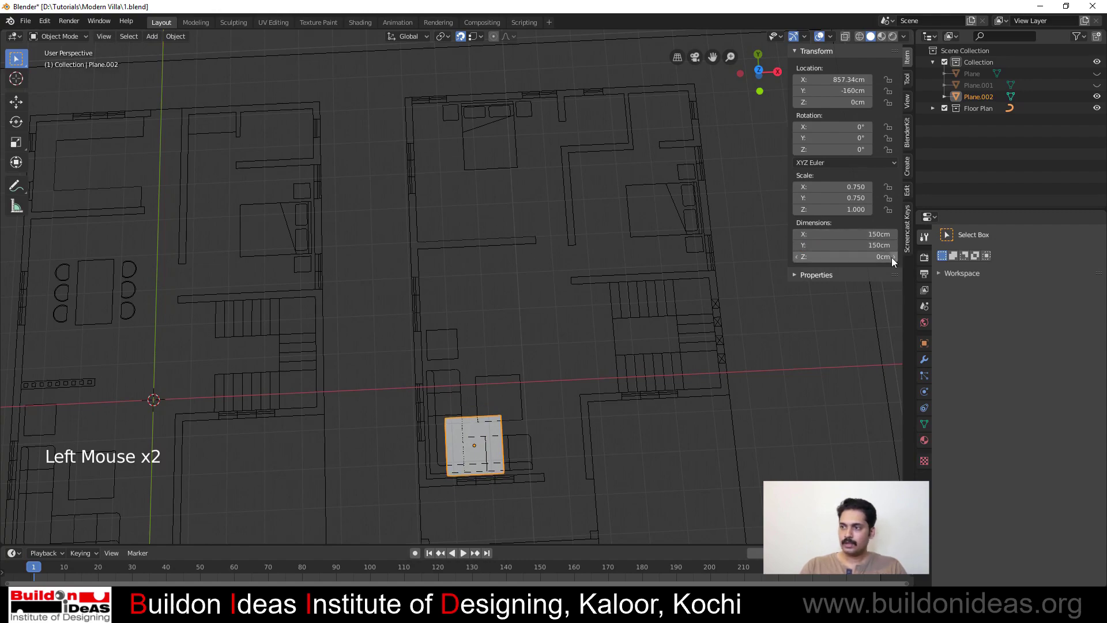
# Snap the 150 cm plane in Object Mode to the outer corner of the second floor's front living-room window
pyautogui.press('Tab')
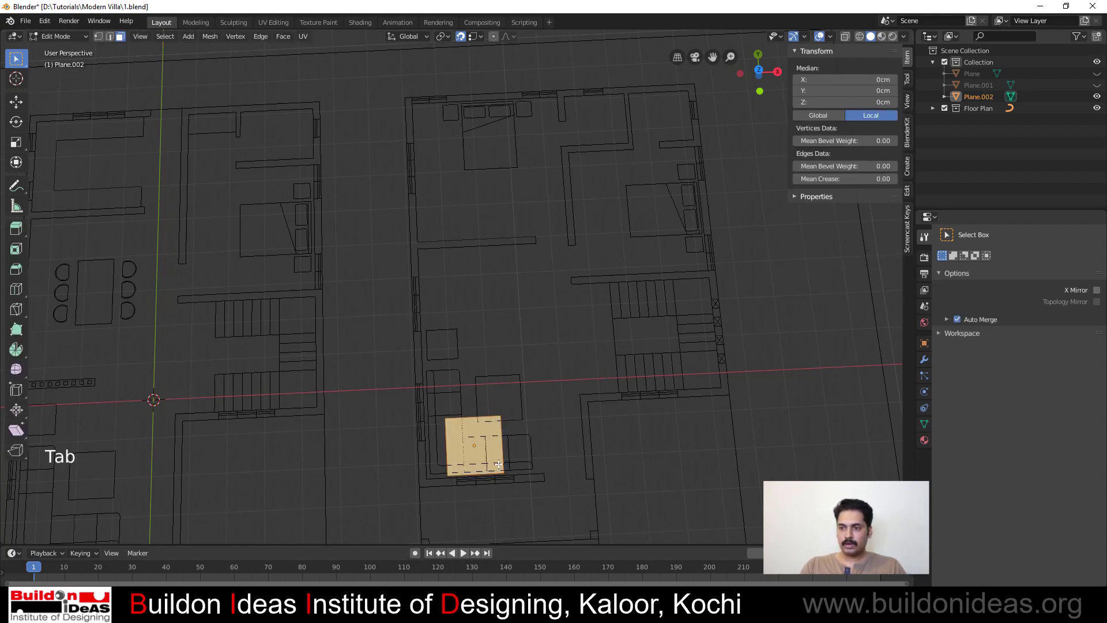
pyautogui.scroll(3, 525, 483)
pyautogui.keyDown('shift'); pyautogui.moveTo(515, 436); pyautogui.dragTo(442, 158, button='middle'); pyautogui.keyUp('shift')
pyautogui.scroll(1, 427, 327)
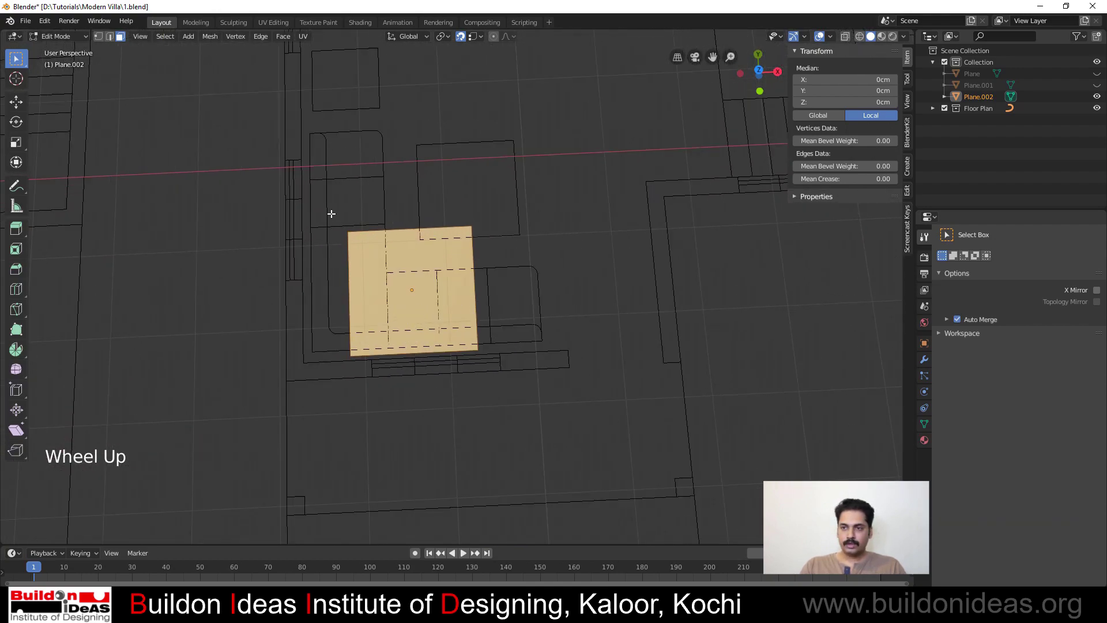
pyautogui.press('Tab')
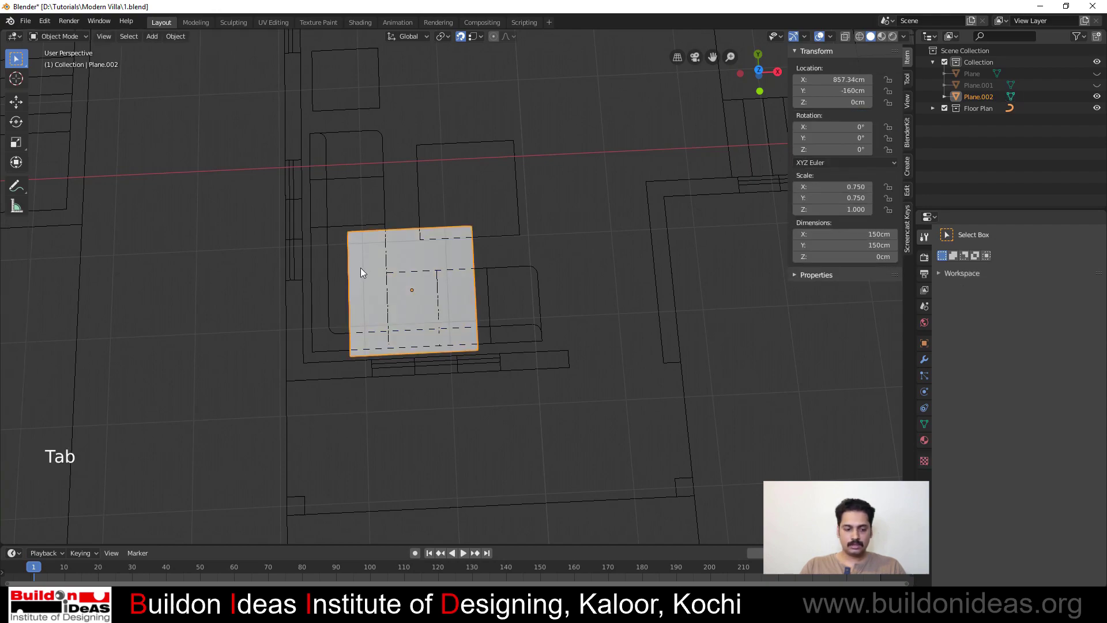
pyautogui.click(388, 360)
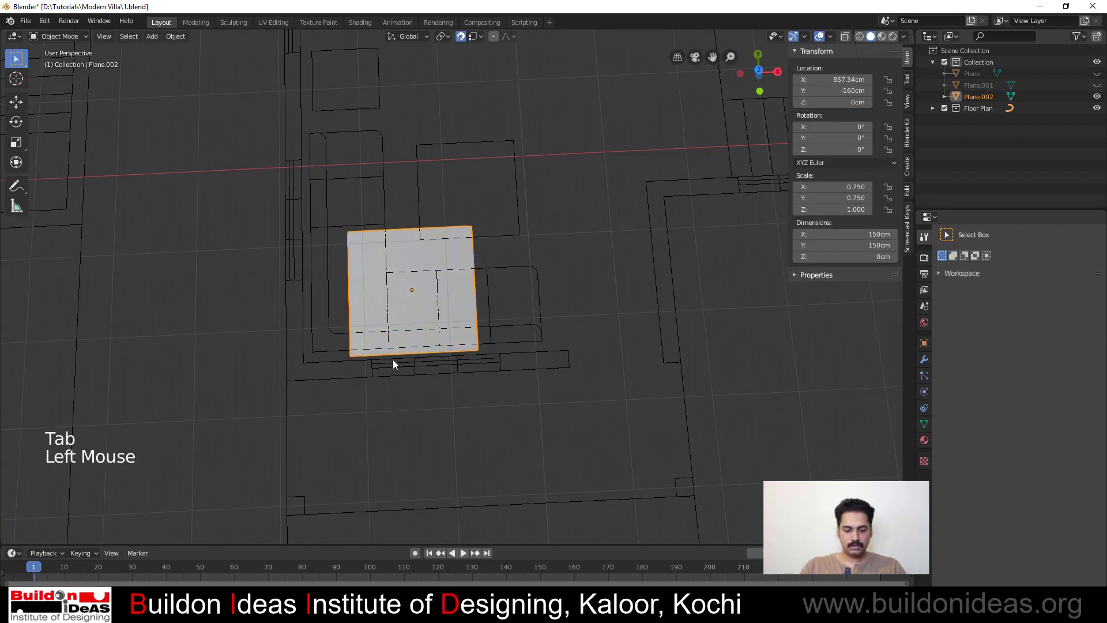
pyautogui.press('m')
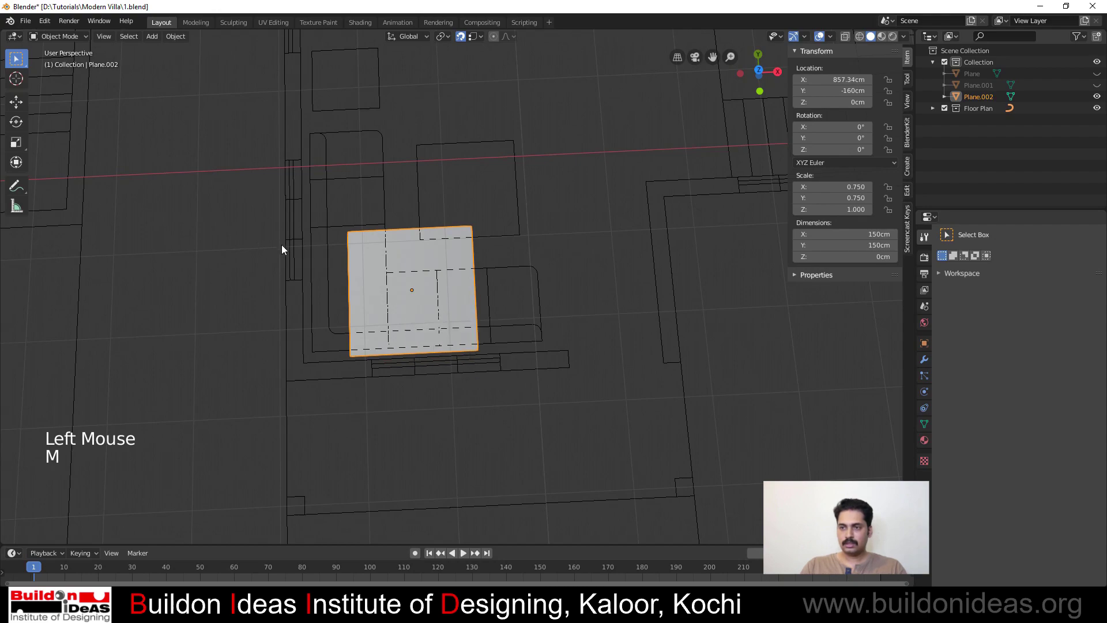
pyautogui.press('g')
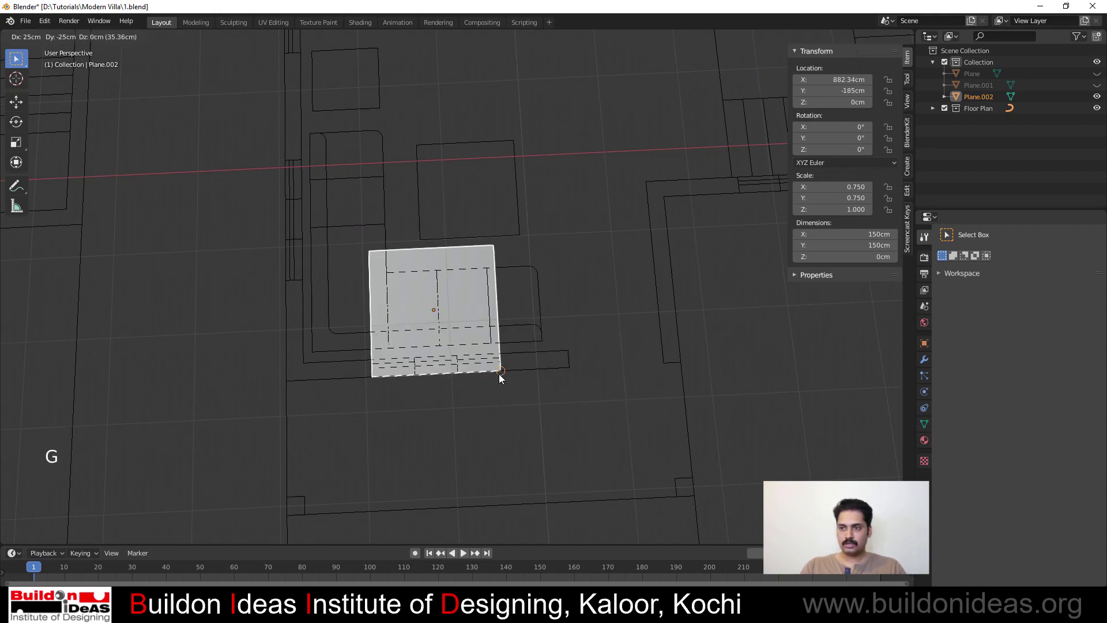
pyautogui.click(499, 374)
# Move the plane about 44 cm outward along the Y axis so it straddles the front window wall
pyautogui.click(418, 337)
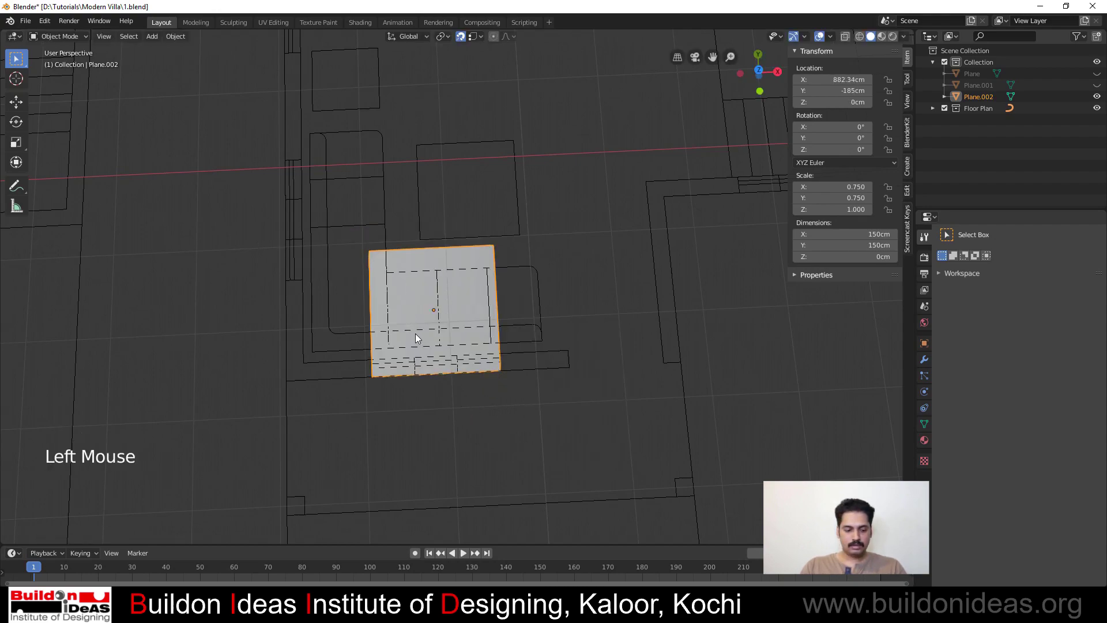
pyautogui.press('g')
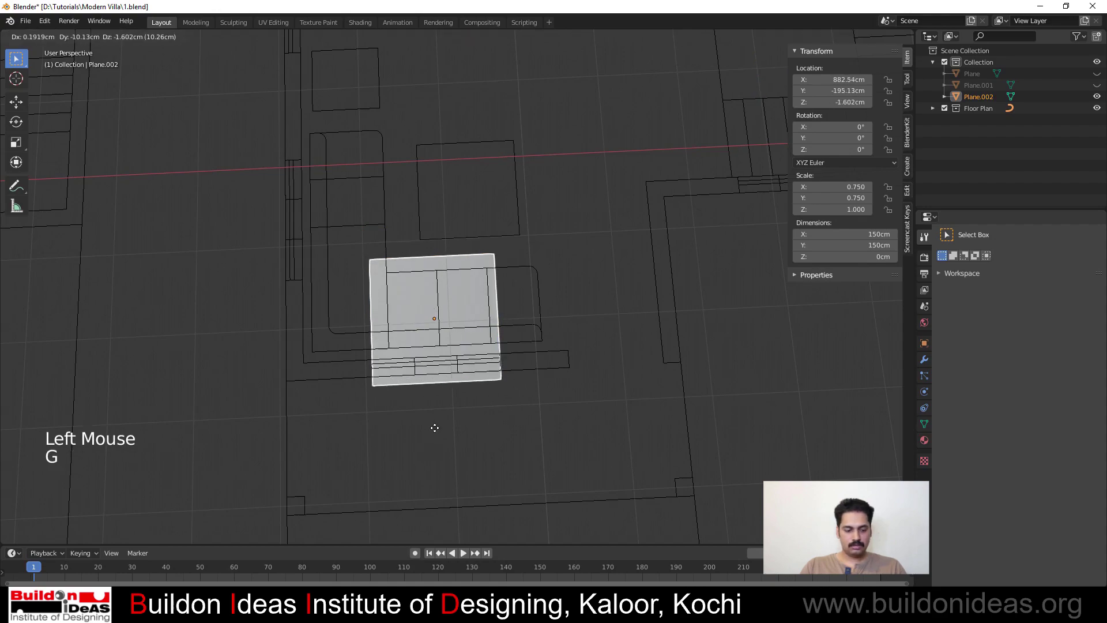
pyautogui.press('y')
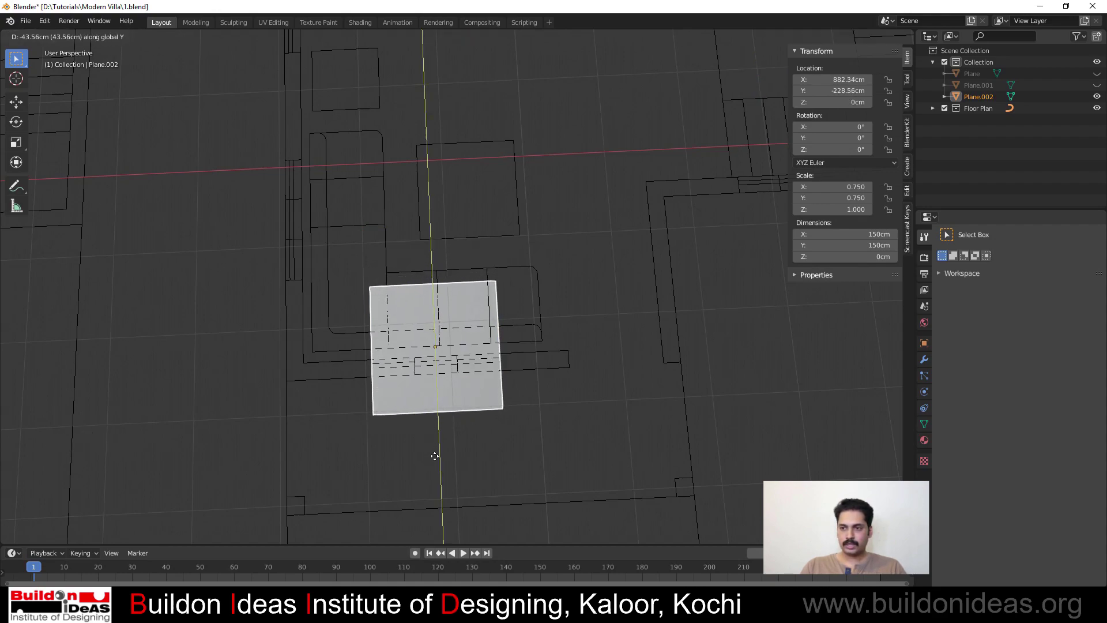
pyautogui.click(434, 454)
# Duplicate the plane onto the second floor's side living-room window and shift it about 60 cm outward along X across the wall
pyautogui.scroll(-3, 553, 430)
pyautogui.keyDown('shift'); pyautogui.moveTo(511, 410); pyautogui.dragTo(714, 478, button='middle'); pyautogui.keyUp('shift')
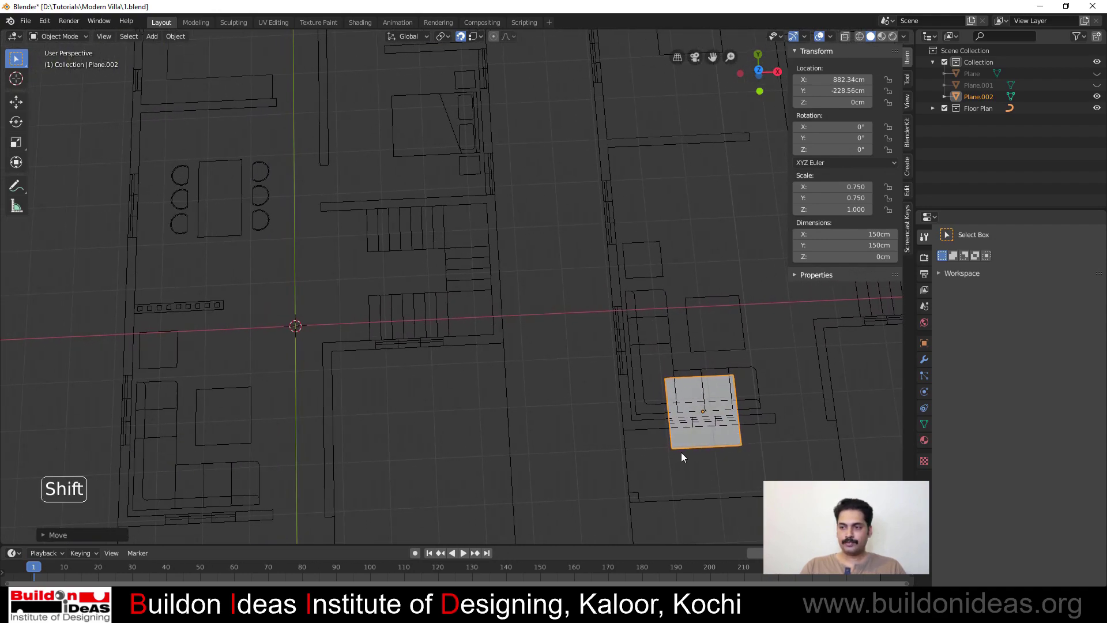
pyautogui.hotkey('shift', 'd')
pyautogui.click(612, 314)
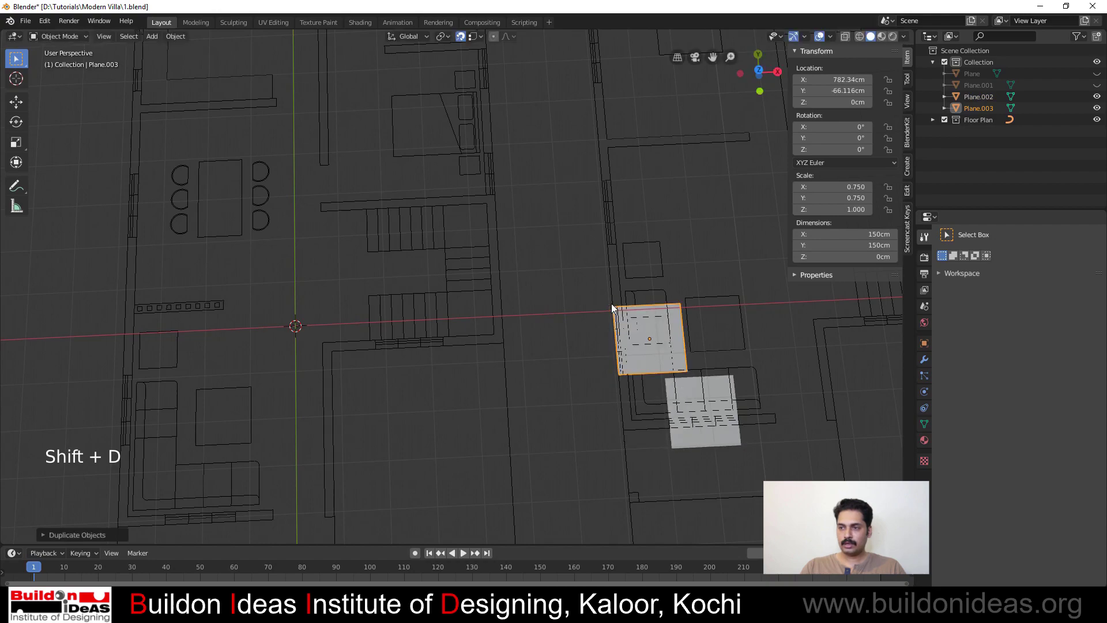
pyautogui.press('g')
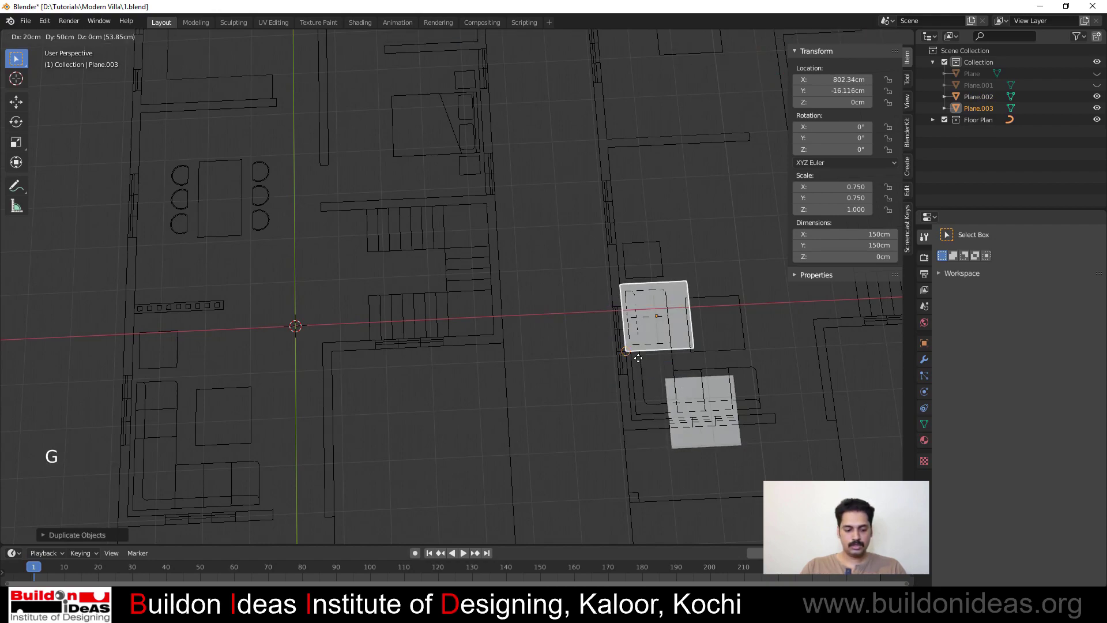
pyautogui.press('x')
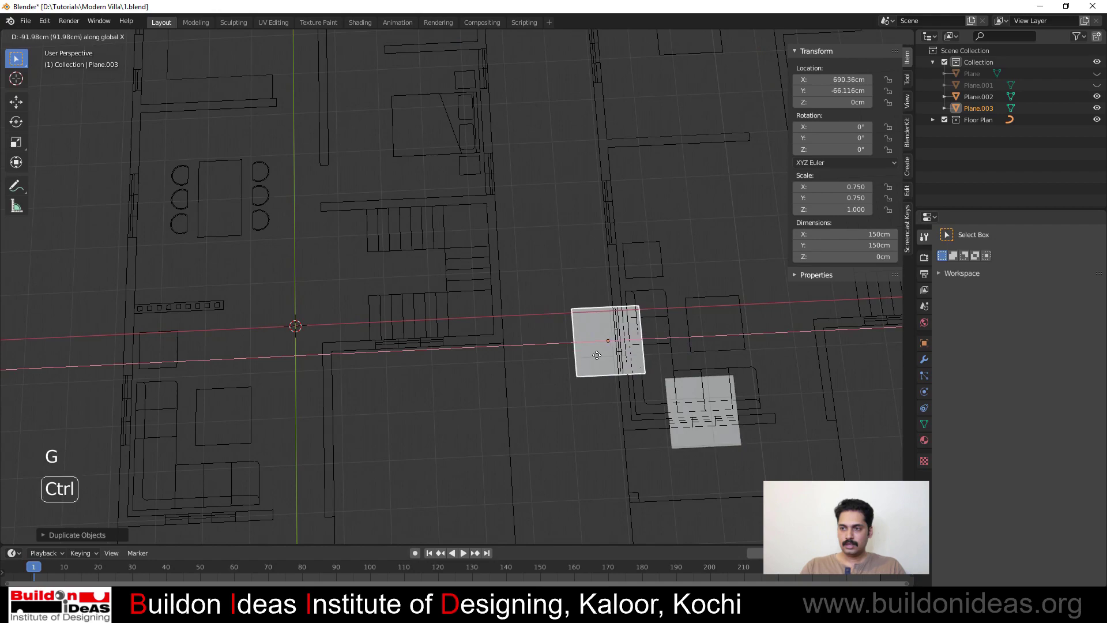
pyautogui.keyDown('ctrl'); pyautogui.click(611, 355); pyautogui.keyUp('ctrl')
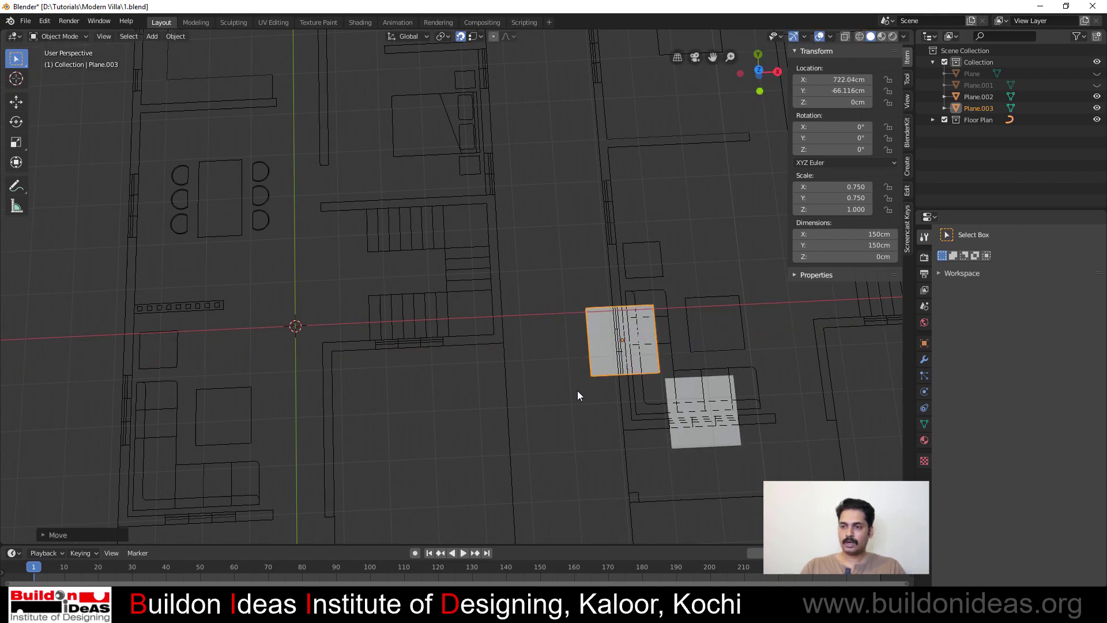
# Duplicate the plane onto the first floor's staircase window and shift it about 63 cm along Y across the wall
pyautogui.hotkey('shift', 'd')
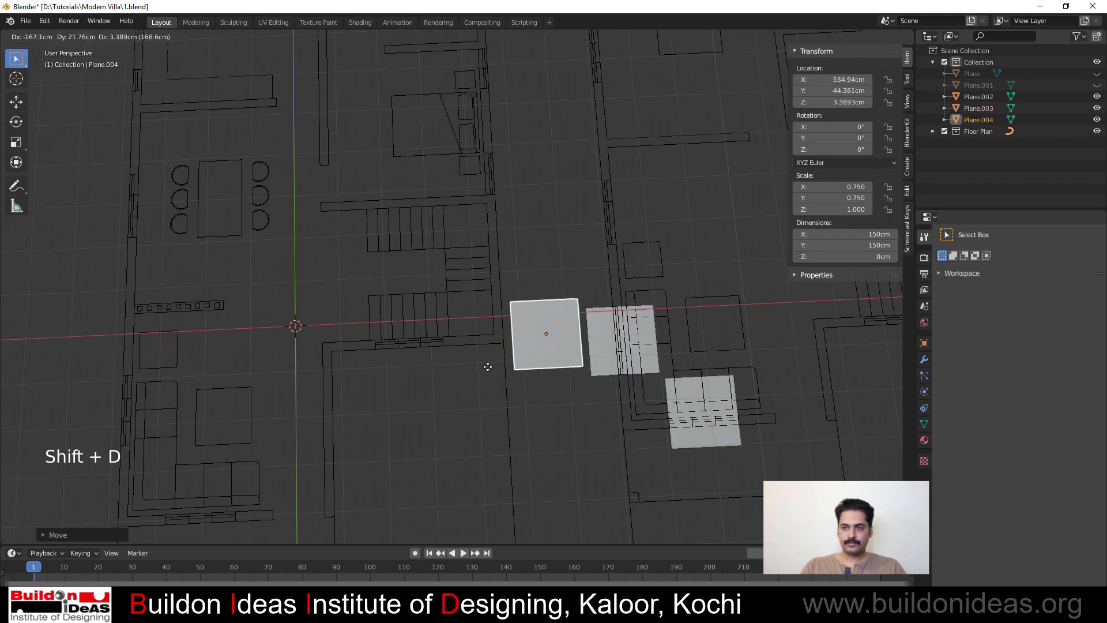
pyautogui.click(384, 355)
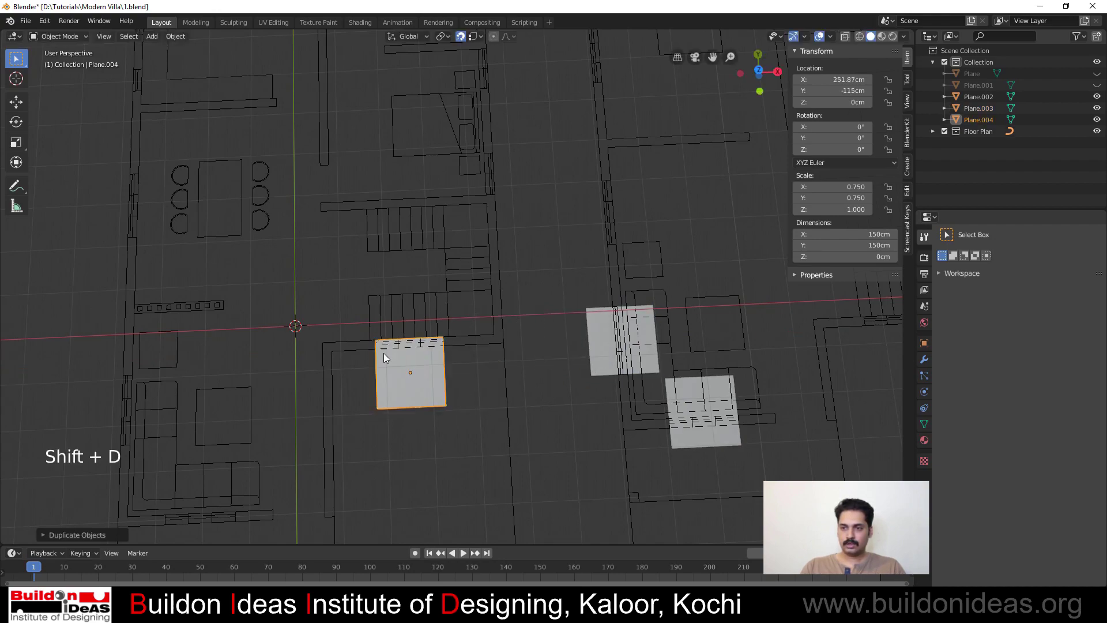
pyautogui.press('g')
pyautogui.press('y')
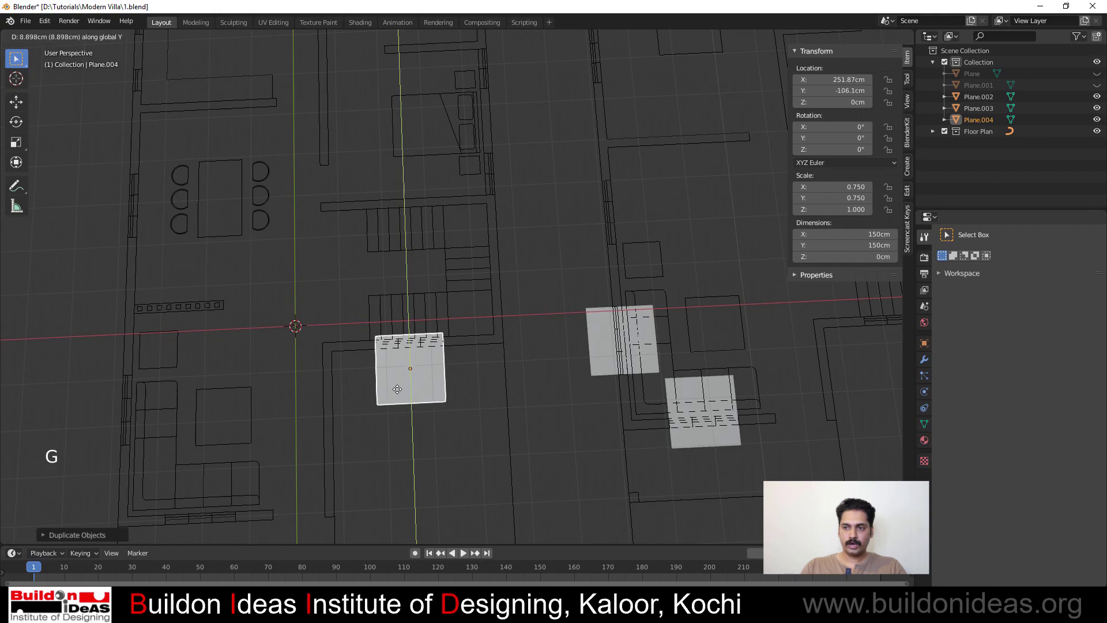
# Duplicate the staircase window plane and snap the copy to the first floor's front living-room window
pyautogui.scroll(-4, 447, 424)
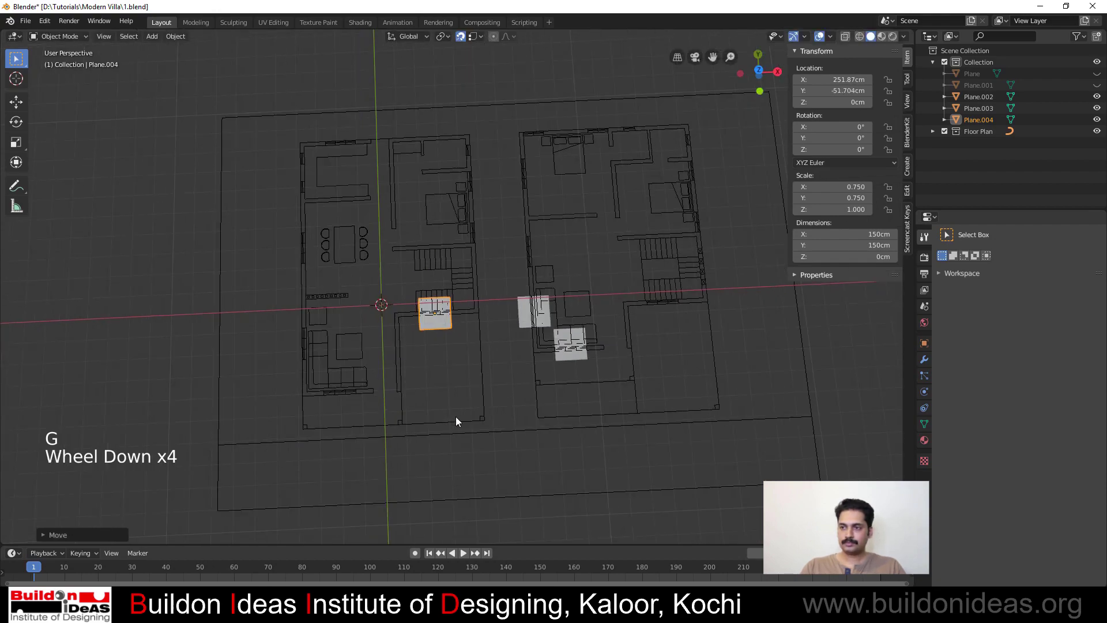
pyautogui.keyDown('shift'); pyautogui.moveTo(457, 420); pyautogui.dragTo(494, 425, button='middle'); pyautogui.keyUp('shift')
pyautogui.scroll(3, 519, 393)
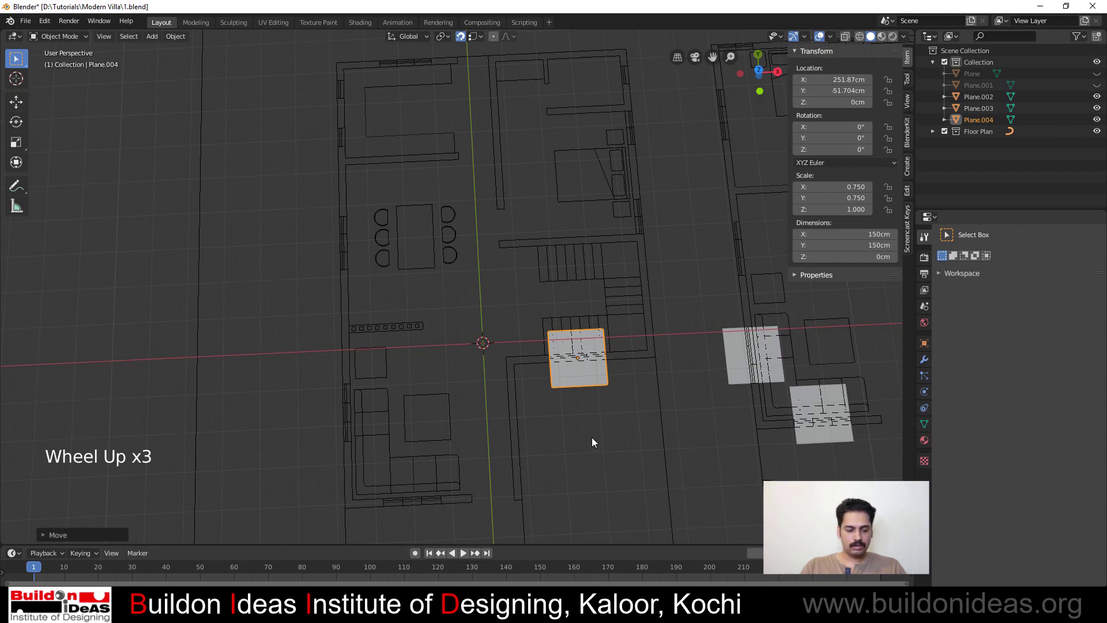
pyautogui.hotkey('shift', 'd')
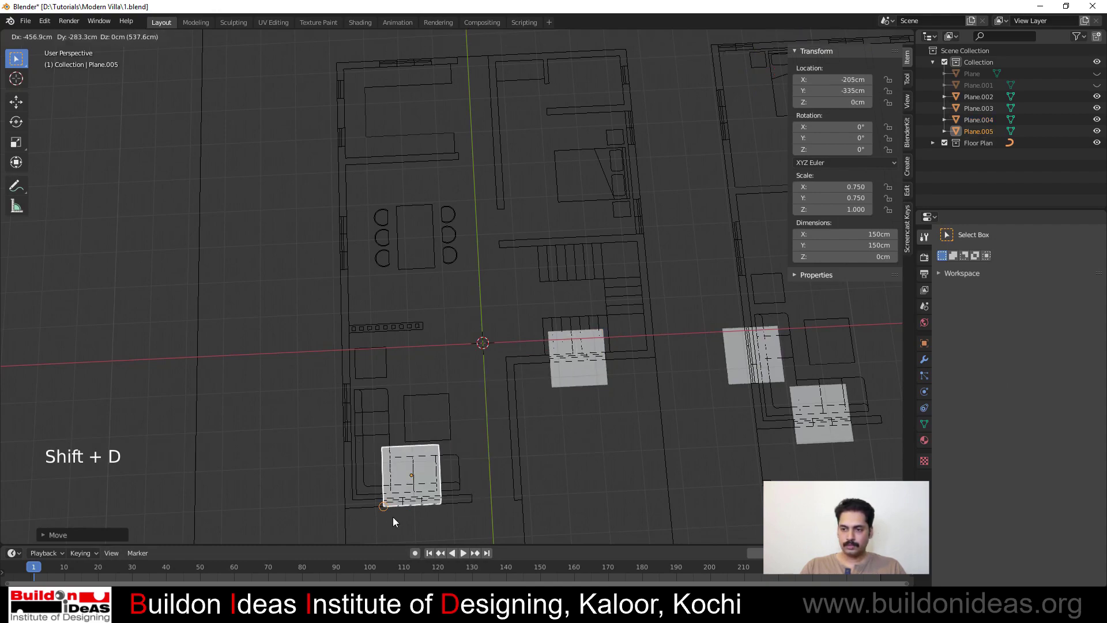
pyautogui.click(394, 522)
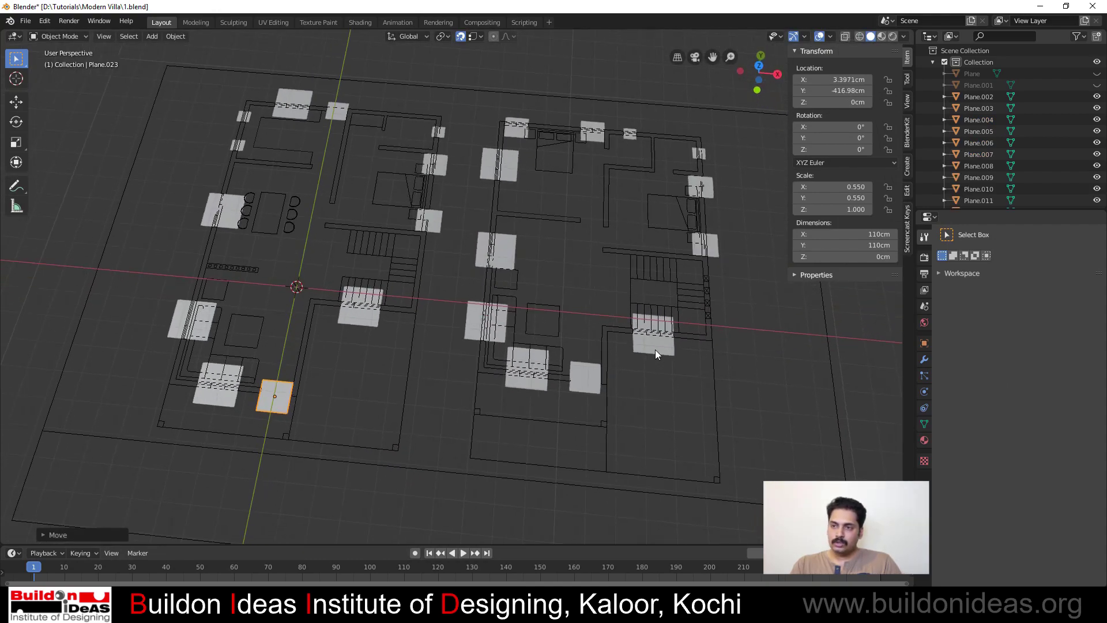
# Extrude the 150 cm and 100 cm window planes on both floors, plus the 90 cm plane on the first floor's rear wall, upward by 150 cm
pyautogui.moveTo(656, 349); pyautogui.dragTo(666, 343, button='middle')
pyautogui.moveTo(461, 361); pyautogui.dragTo(631, 327, button='middle')
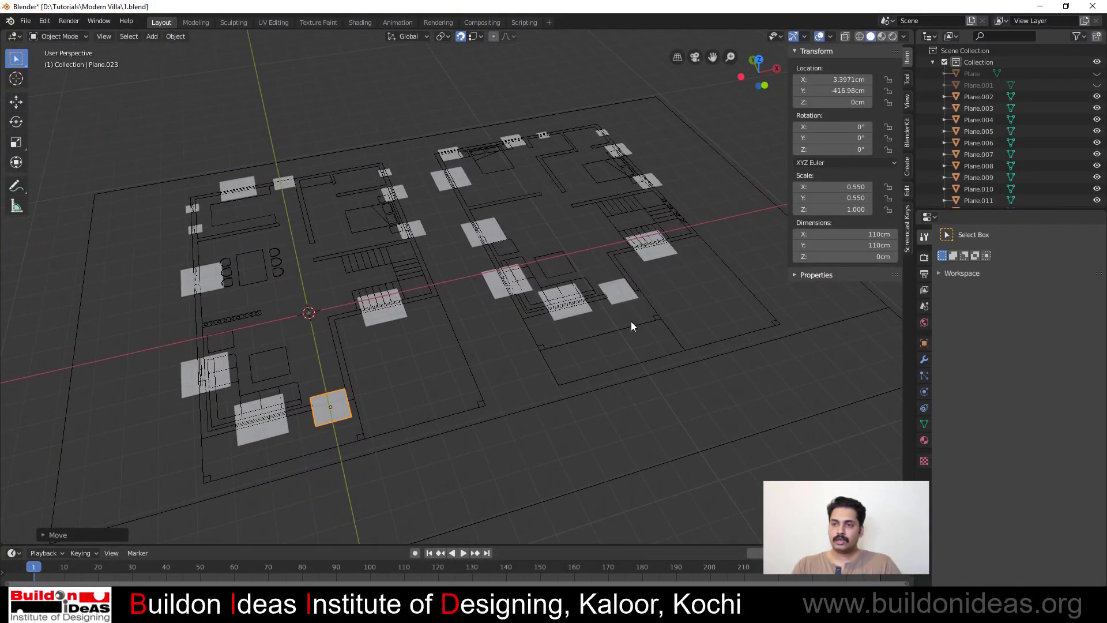
pyautogui.scroll(3, 403, 359)
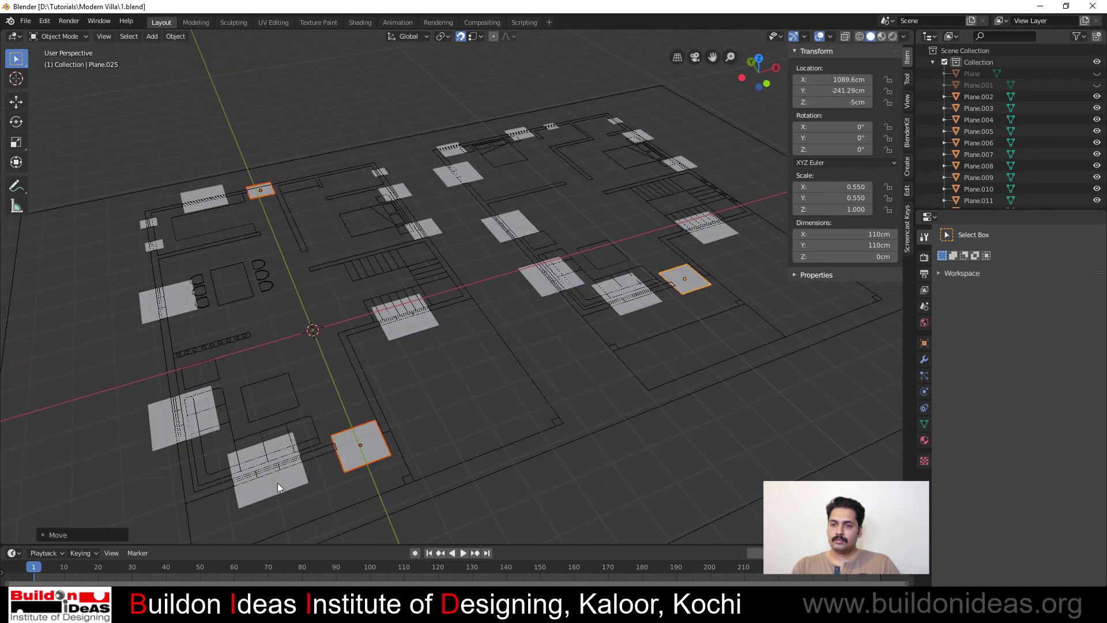
pyautogui.click(276, 481)
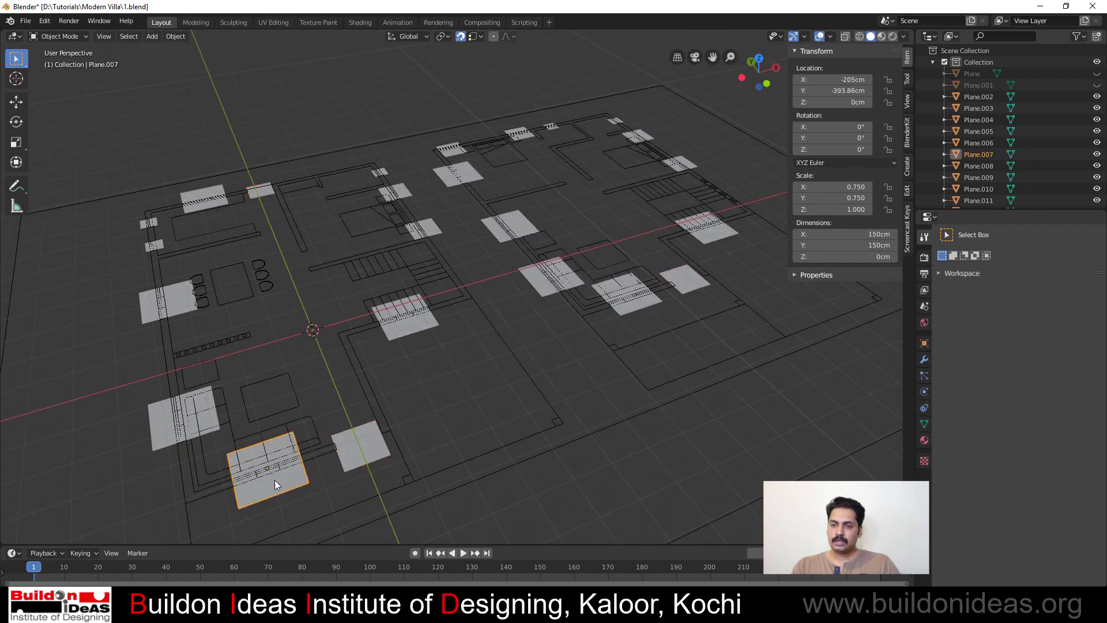
pyautogui.keyDown('shift'); pyautogui.click(208, 405); pyautogui.keyUp('shift')
pyautogui.keyDown('shift'); pyautogui.click(175, 293); pyautogui.keyUp('shift')
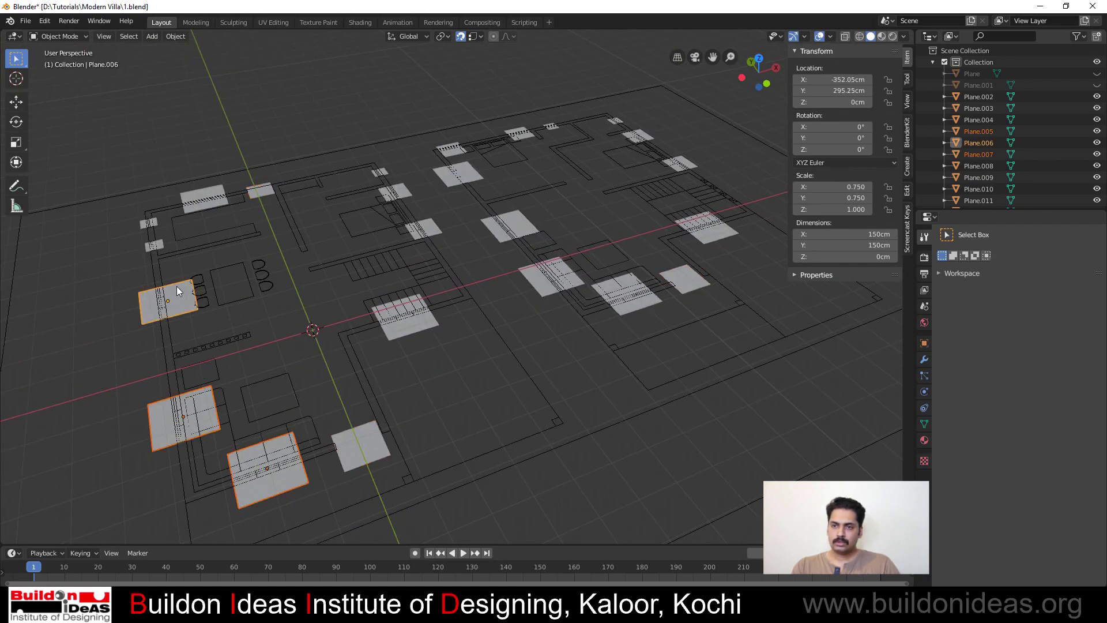
pyautogui.keyDown('shift'); pyautogui.click(195, 206); pyautogui.keyUp('shift')
pyautogui.keyDown('shift'); pyautogui.click(265, 195); pyautogui.keyUp('shift')
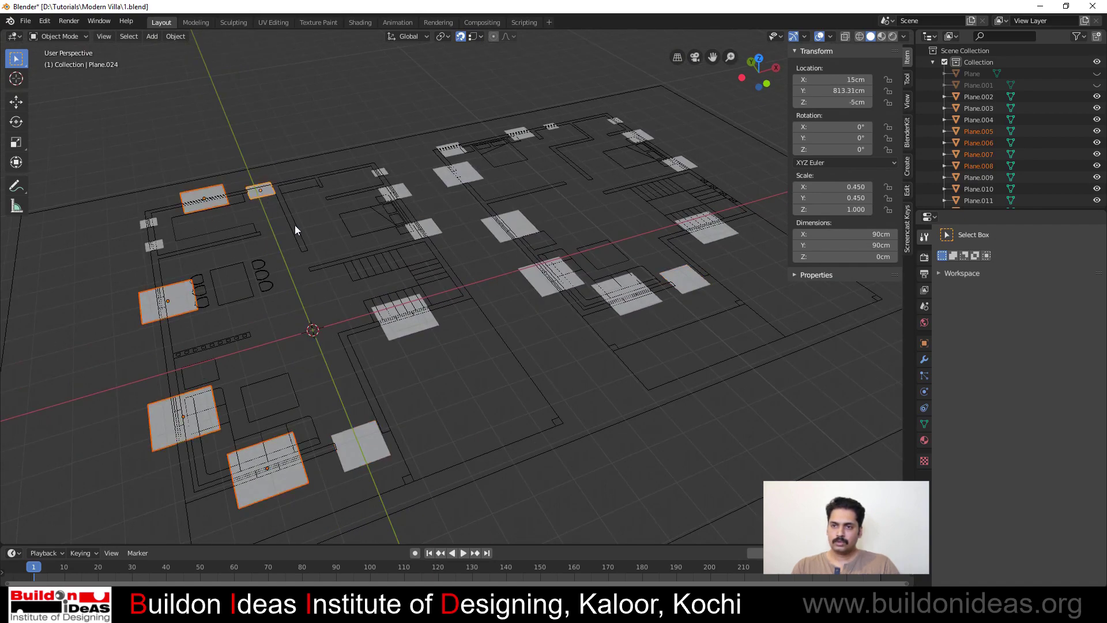
pyautogui.keyDown('shift'); pyautogui.click(409, 329); pyautogui.keyUp('shift')
pyautogui.keyDown('shift'); pyautogui.click(542, 287); pyautogui.keyUp('shift')
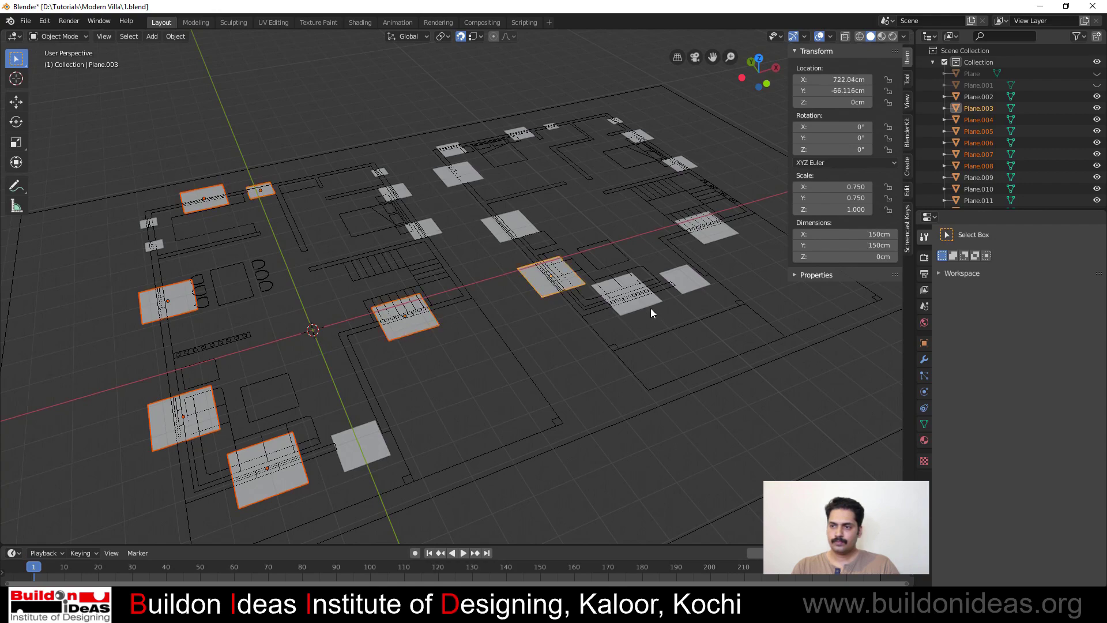
pyautogui.keyDown('shift'); pyautogui.click(645, 302); pyautogui.keyUp('shift')
pyautogui.keyDown('shift'); pyautogui.click(699, 243); pyautogui.keyUp('shift')
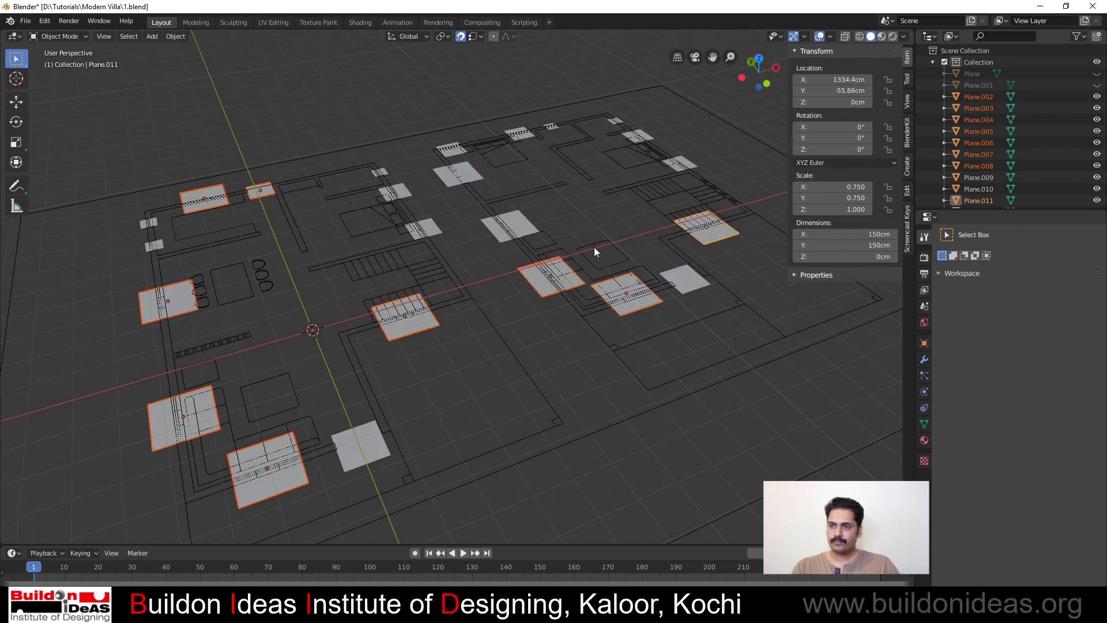
pyautogui.keyDown('shift'); pyautogui.click(520, 215); pyautogui.keyUp('shift')
pyautogui.keyDown('shift'); pyautogui.click(459, 172); pyautogui.keyUp('shift')
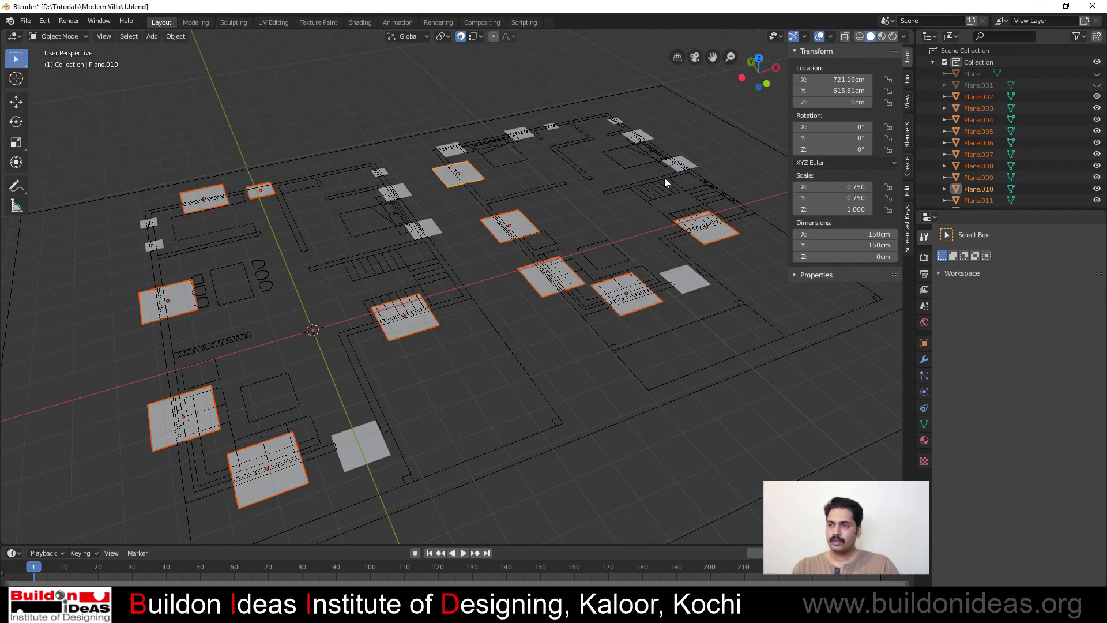
pyautogui.keyDown('shift'); pyautogui.click(682, 162); pyautogui.keyUp('shift')
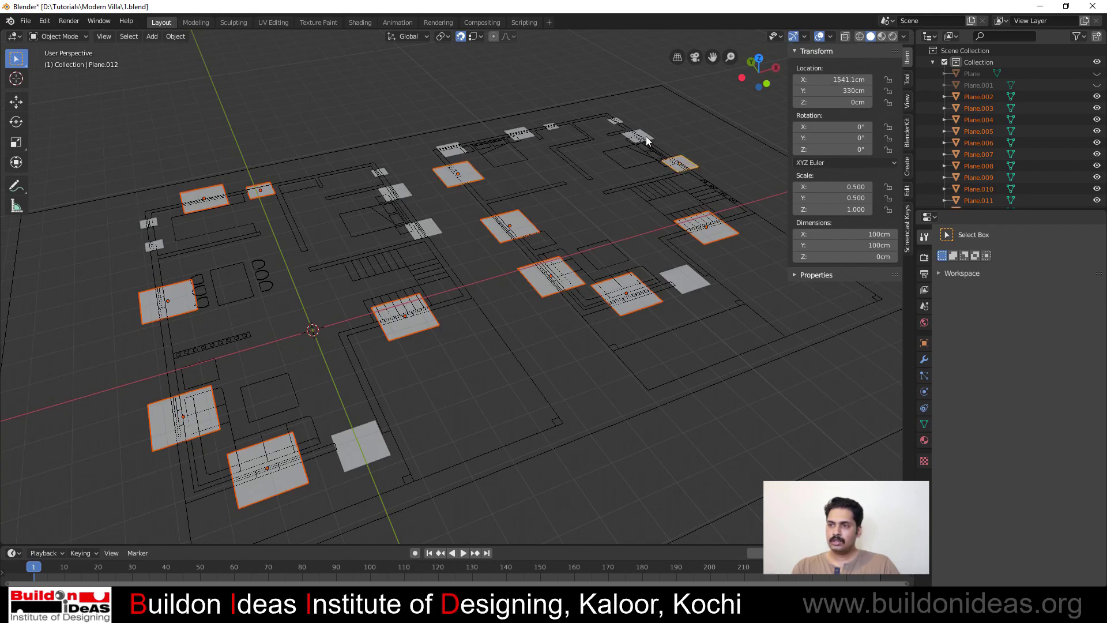
pyautogui.keyDown('shift'); pyautogui.click(621, 149); pyautogui.keyUp('shift')
pyautogui.keyDown('shift'); pyautogui.click(613, 142); pyautogui.keyUp('shift')
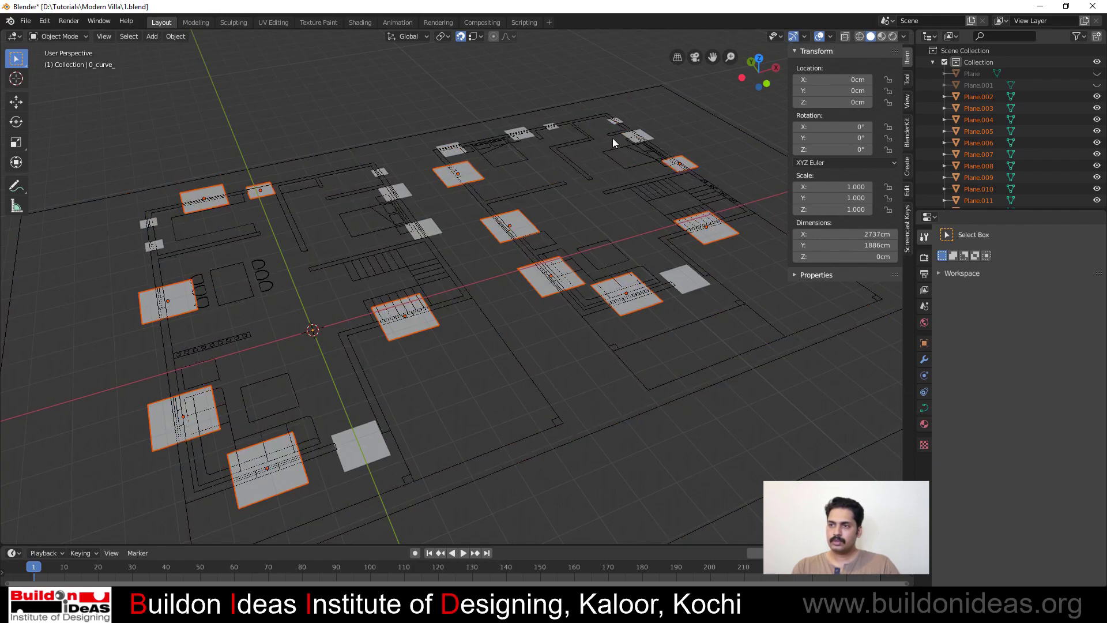
pyautogui.keyDown('shift'); pyautogui.click(645, 131); pyautogui.keyUp('shift')
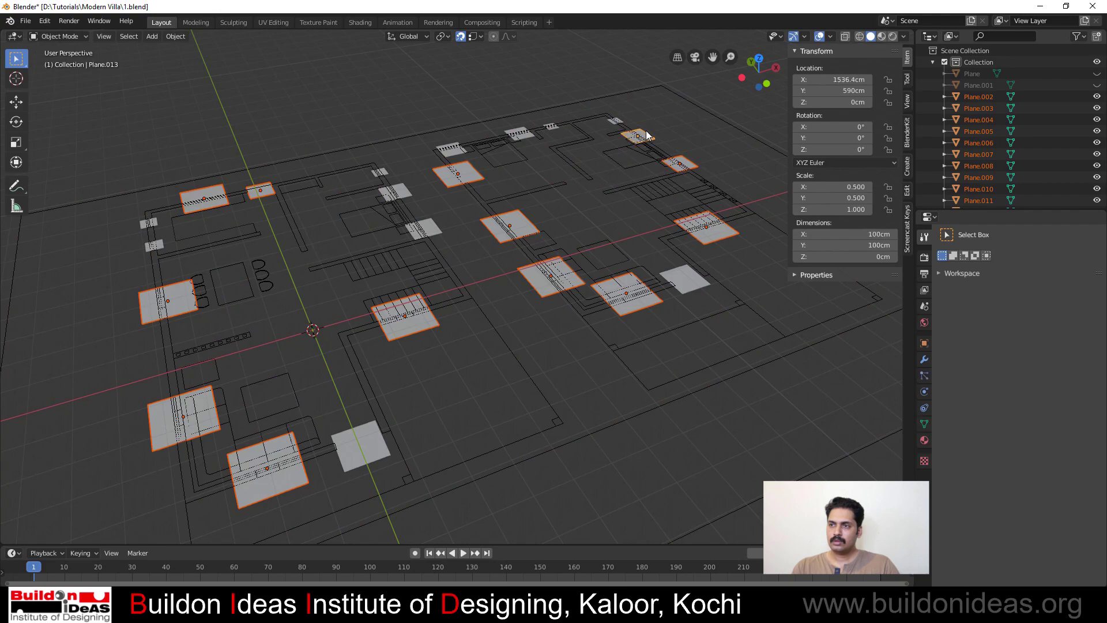
pyautogui.keyDown('shift'); pyautogui.click(527, 137); pyautogui.keyUp('shift')
pyautogui.keyDown('shift'); pyautogui.click(451, 149); pyautogui.keyUp('shift')
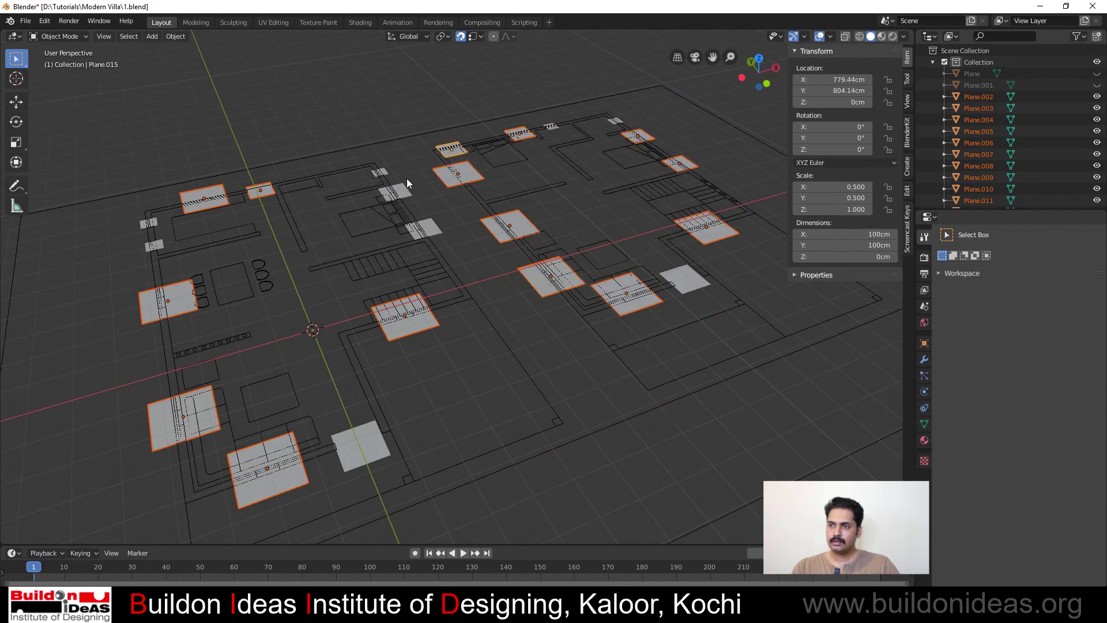
pyautogui.keyDown('shift'); pyautogui.click(403, 186); pyautogui.keyUp('shift')
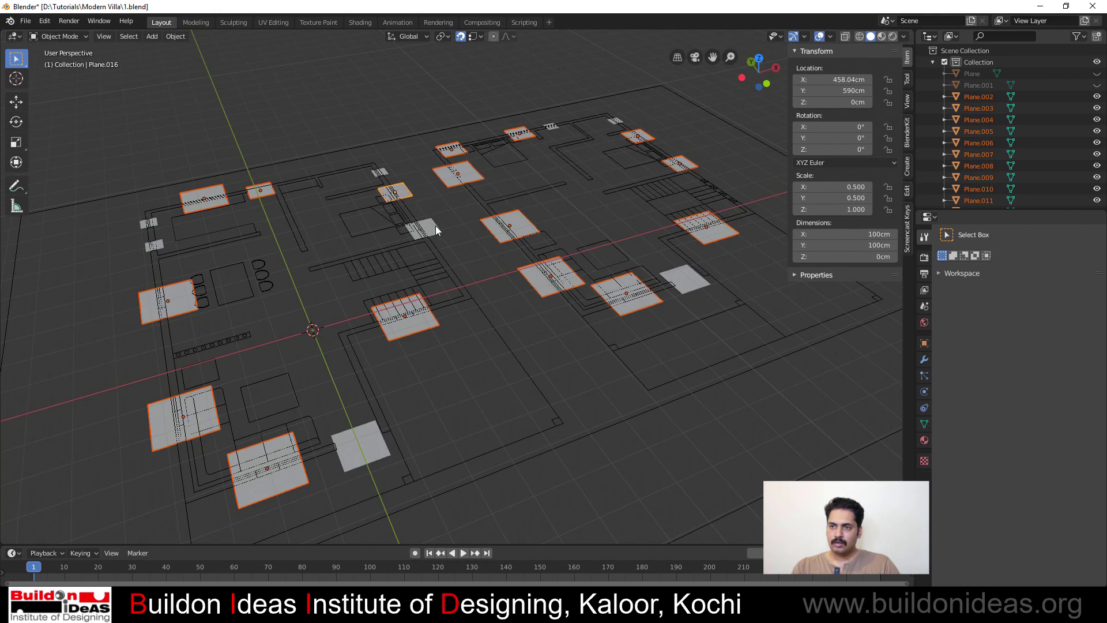
pyautogui.keyDown('shift'); pyautogui.click(435, 226); pyautogui.keyUp('shift')
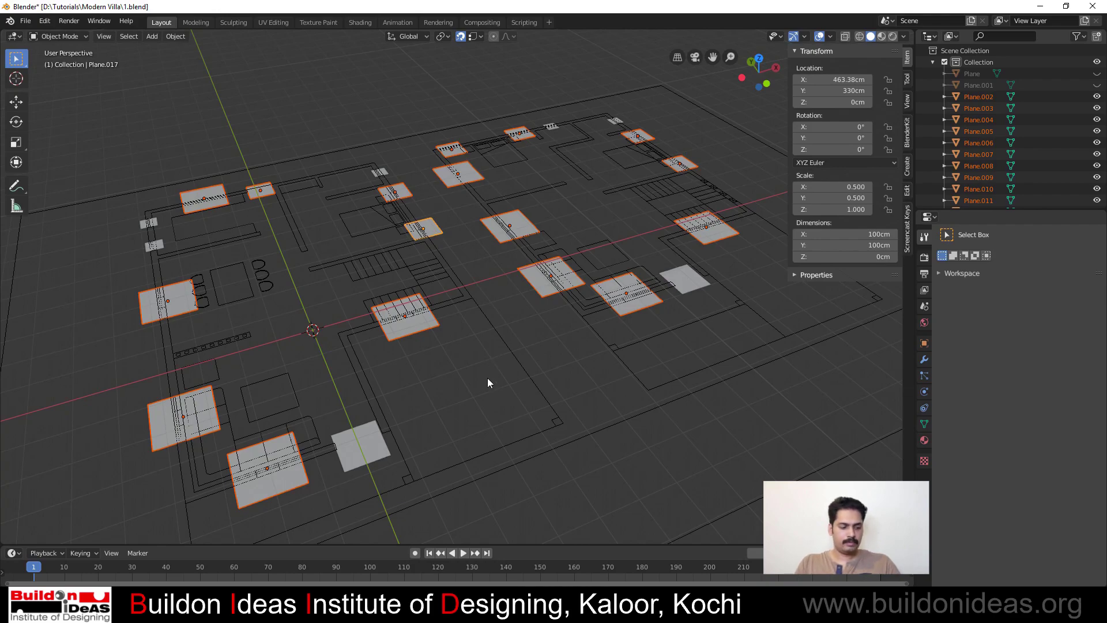
pyautogui.press('Tab')
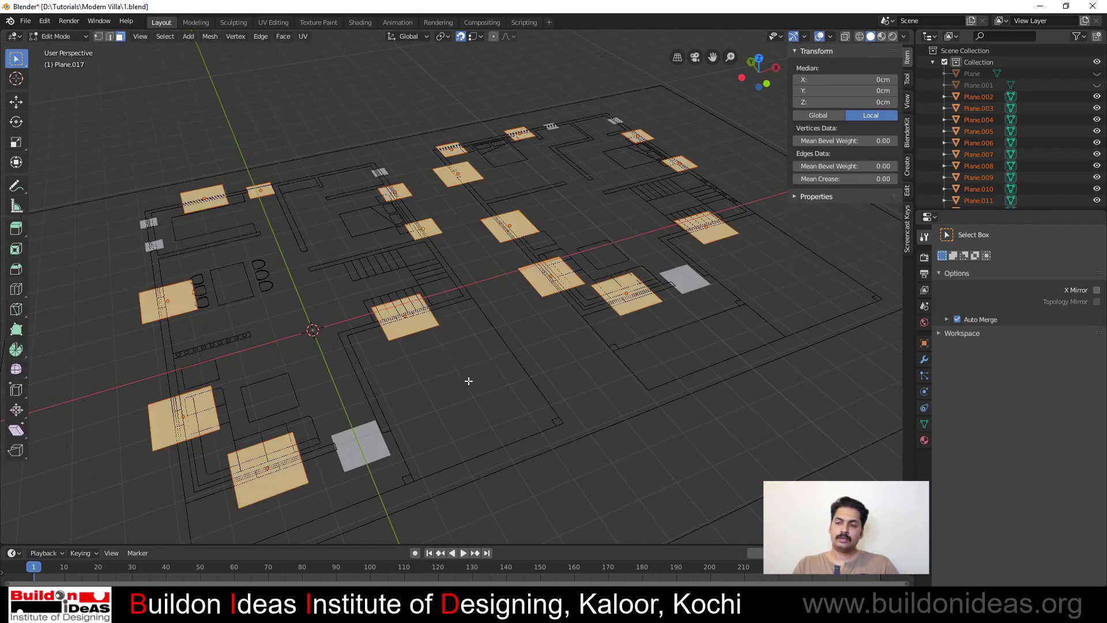
pyautogui.moveTo(467, 393)
pyautogui.mouseDown(button='middle')
pyautogui.moveTo(490, 371)
pyautogui.moveTo(477, 366)
pyautogui.moveTo(470, 379)
pyautogui.mouseUp(button='middle')
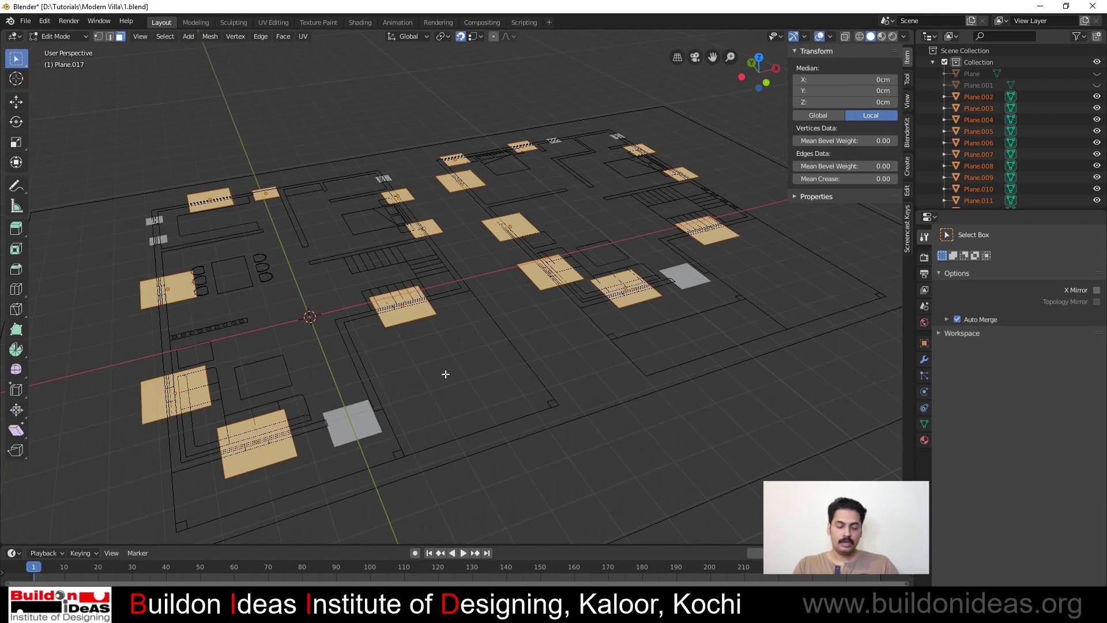
pyautogui.press('e')
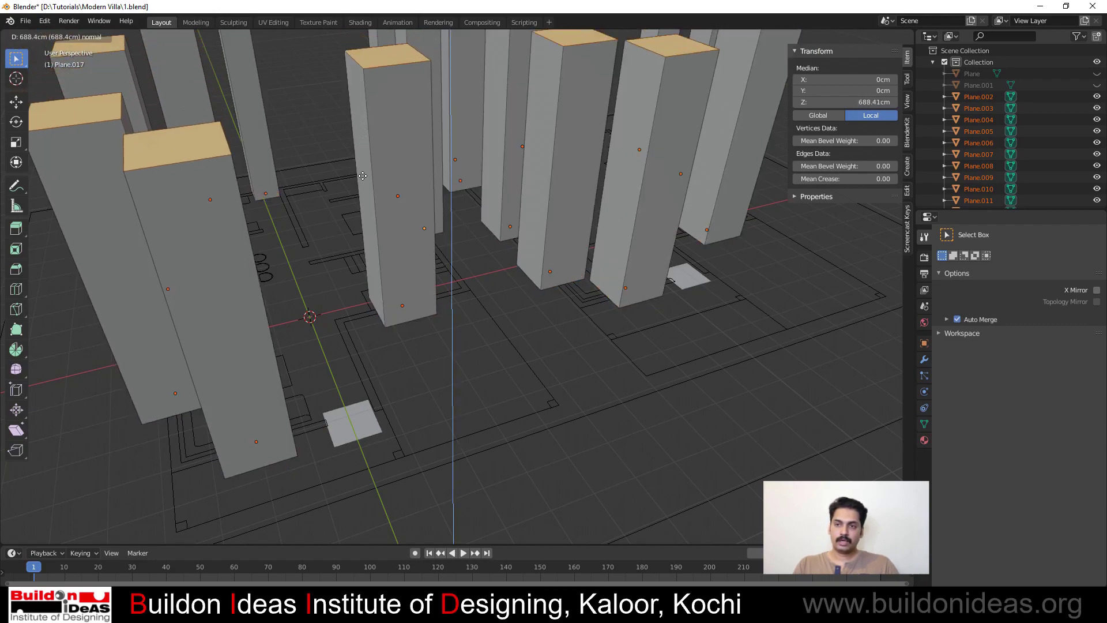
pyautogui.write('150')
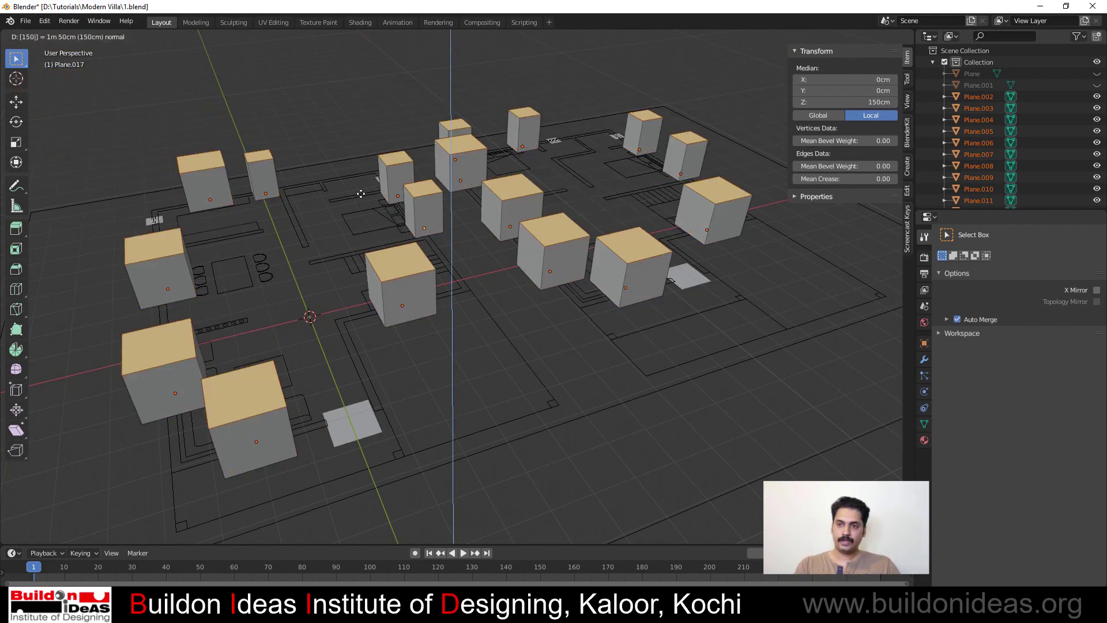
pyautogui.press('Return')
# Raise all the extruded blocks 60 cm along the Z axis in Object Mode
pyautogui.moveTo(435, 387); pyautogui.dragTo(467, 378, button='middle')
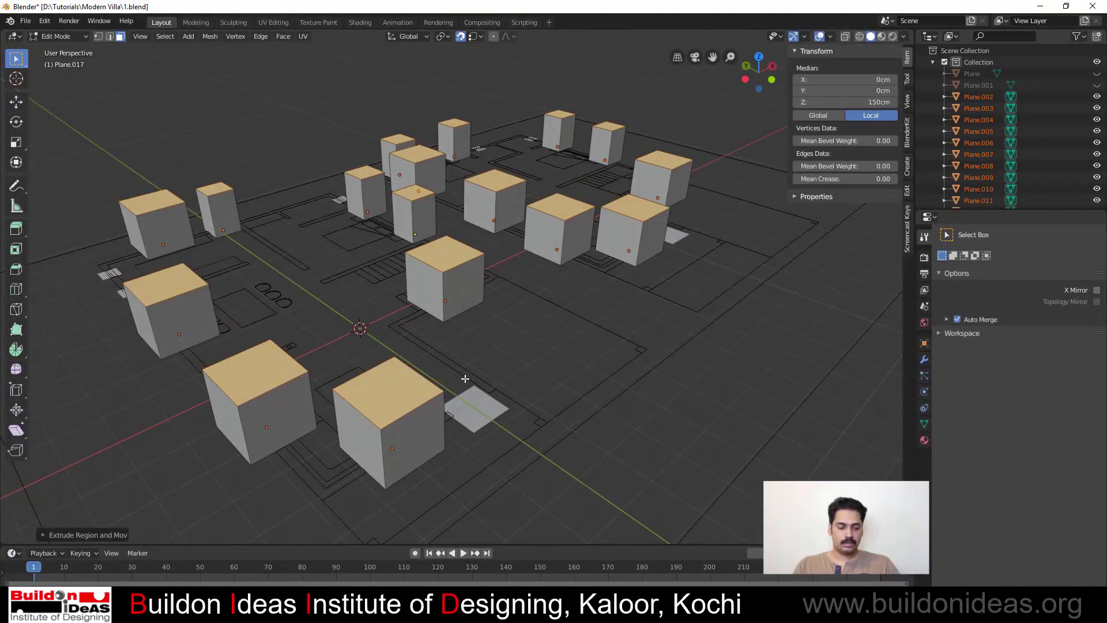
pyautogui.press('Tab')
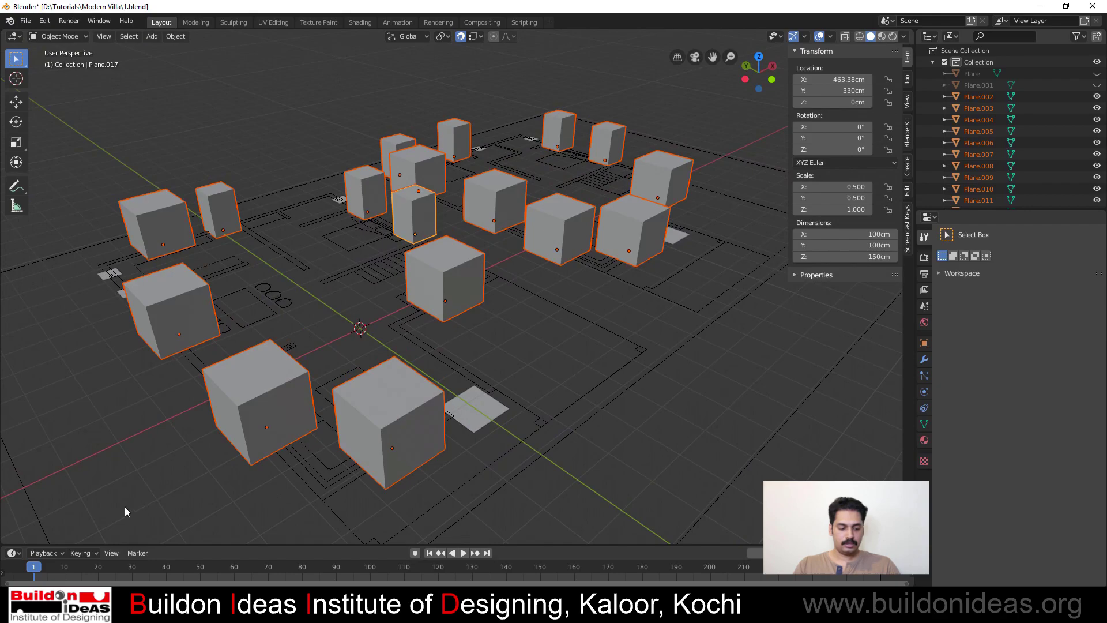
pyautogui.press('g')
pyautogui.write('z')
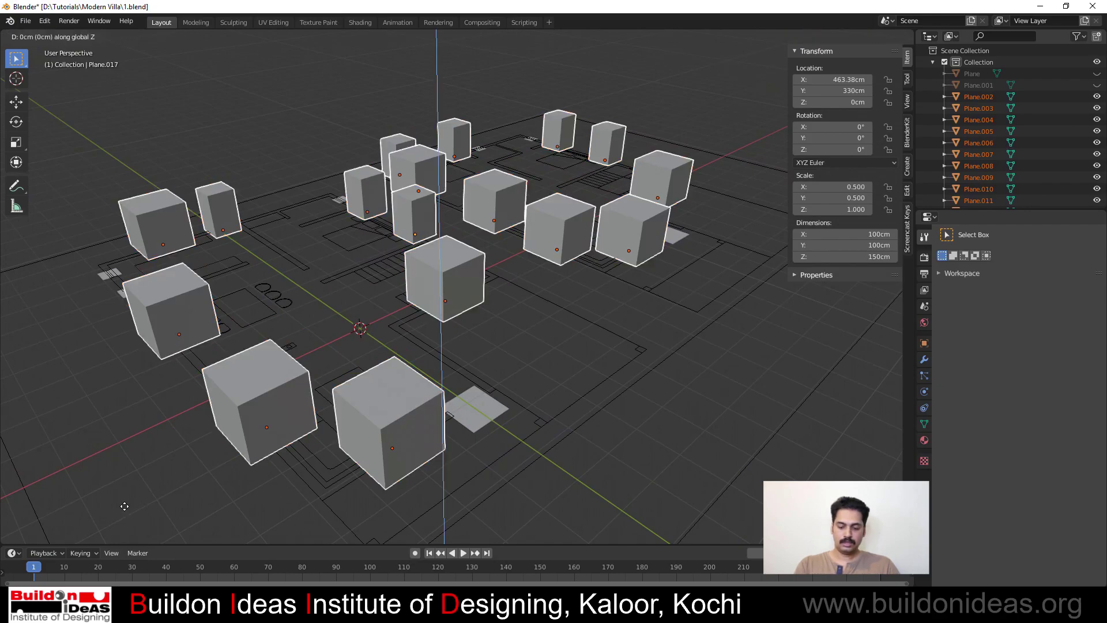
pyautogui.write('60')
pyautogui.press('Return')
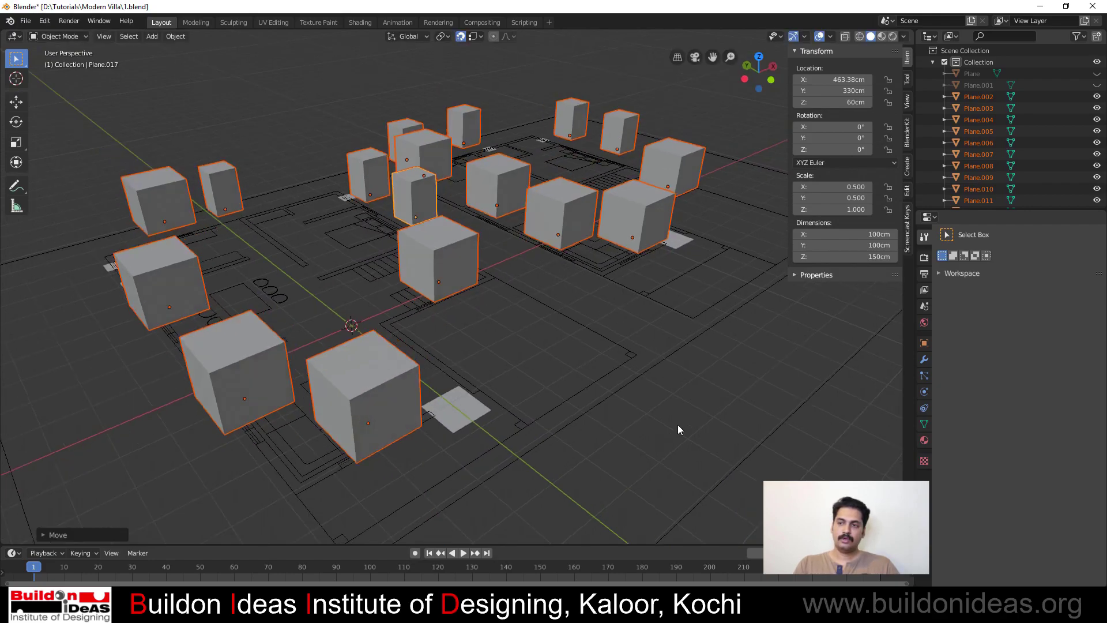
# Unhide the wall objects of both floors and clear the selection
pyautogui.moveTo(678, 430); pyautogui.dragTo(642, 469, button='middle')
pyautogui.scroll(-2, 409, 406)
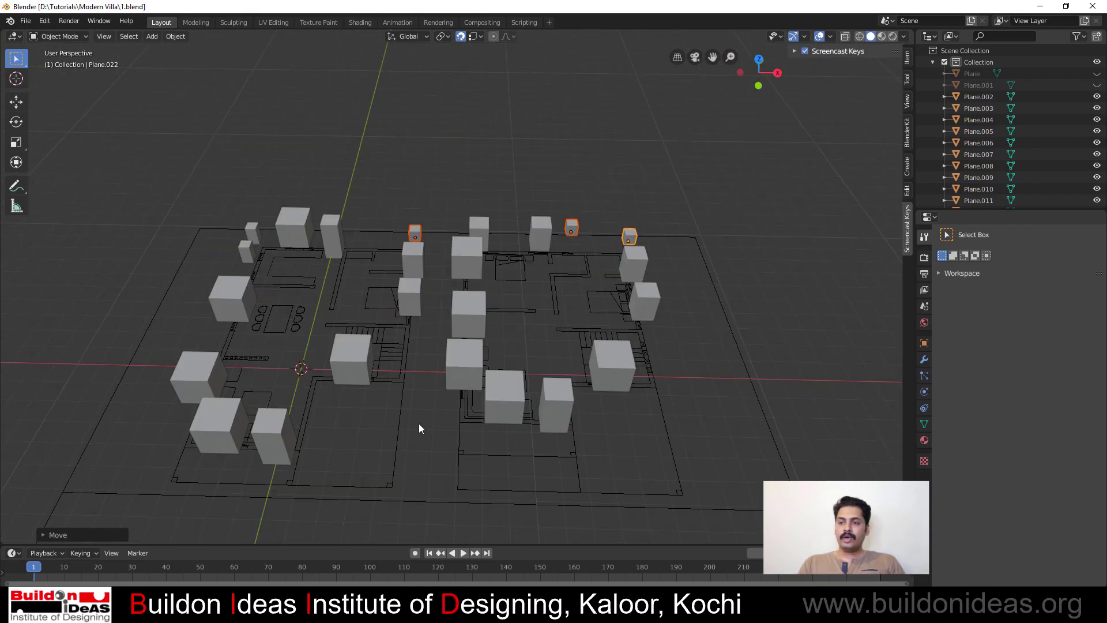
pyautogui.moveTo(383, 419); pyautogui.dragTo(476, 440, button='middle')
pyautogui.scroll(1, 475, 440)
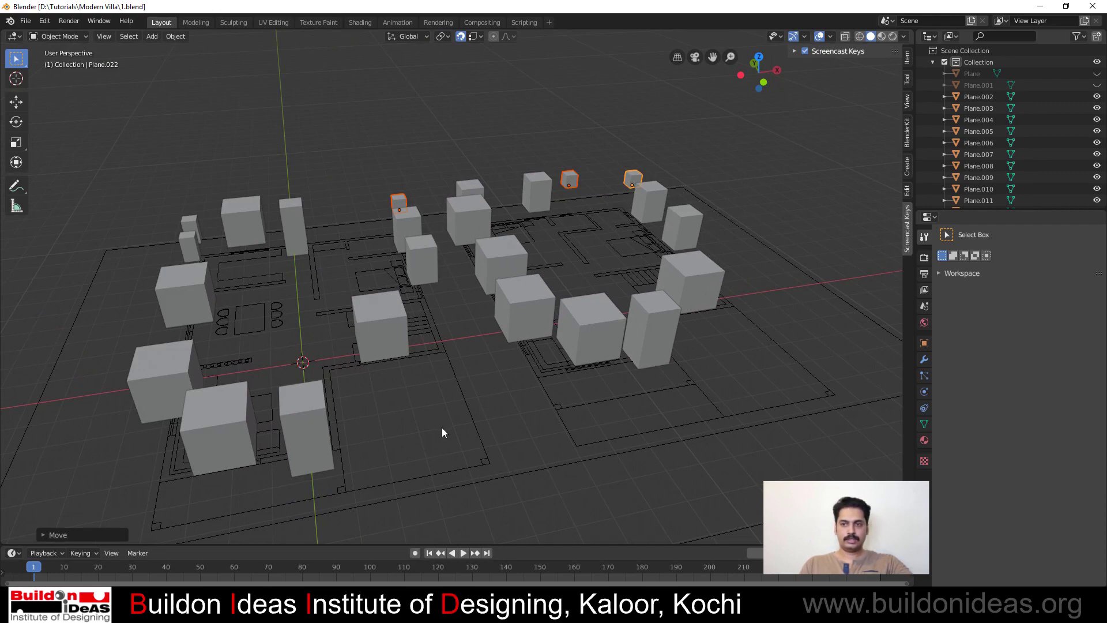
pyautogui.hotkey('alt', 'h')
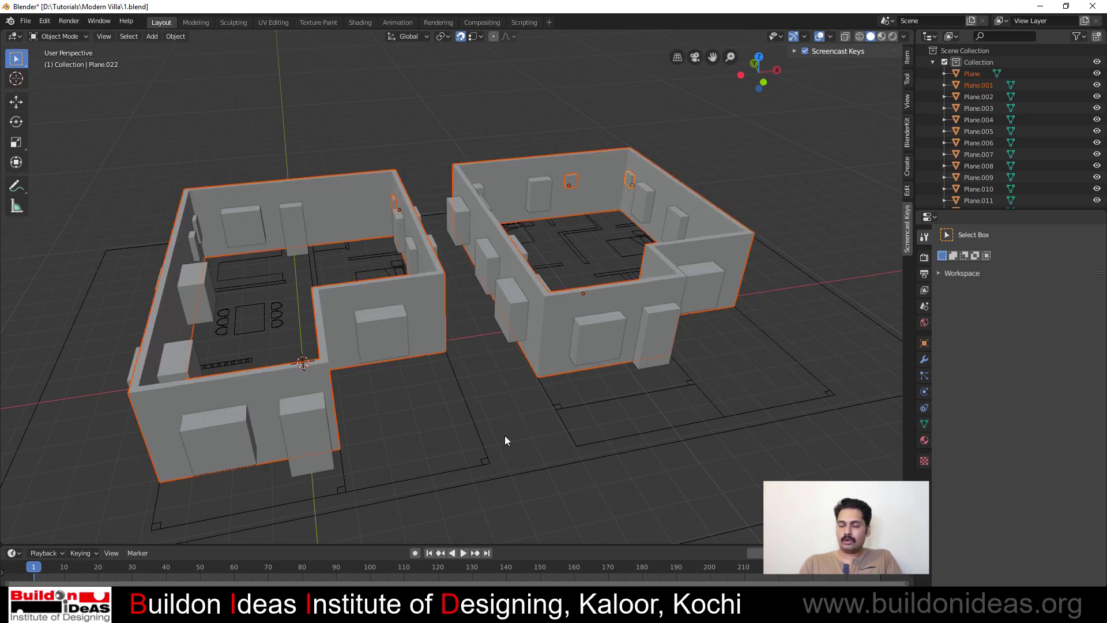
pyautogui.moveTo(503, 435); pyautogui.dragTo(479, 464, button='middle')
pyautogui.click(430, 424)
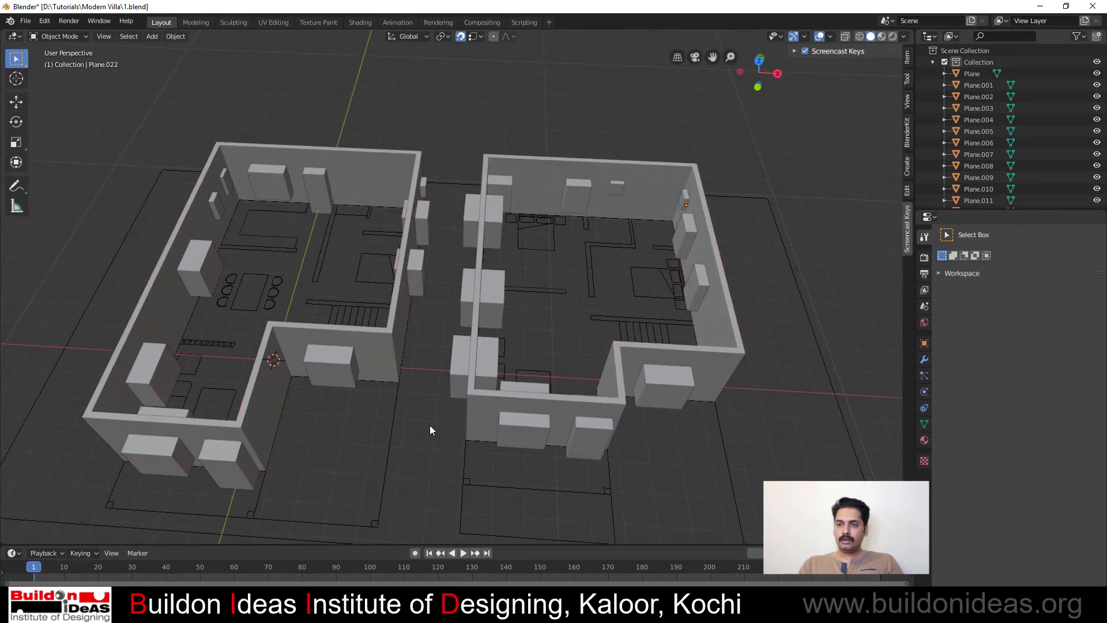
pyautogui.moveTo(427, 421); pyautogui.dragTo(614, 315, button='middle')
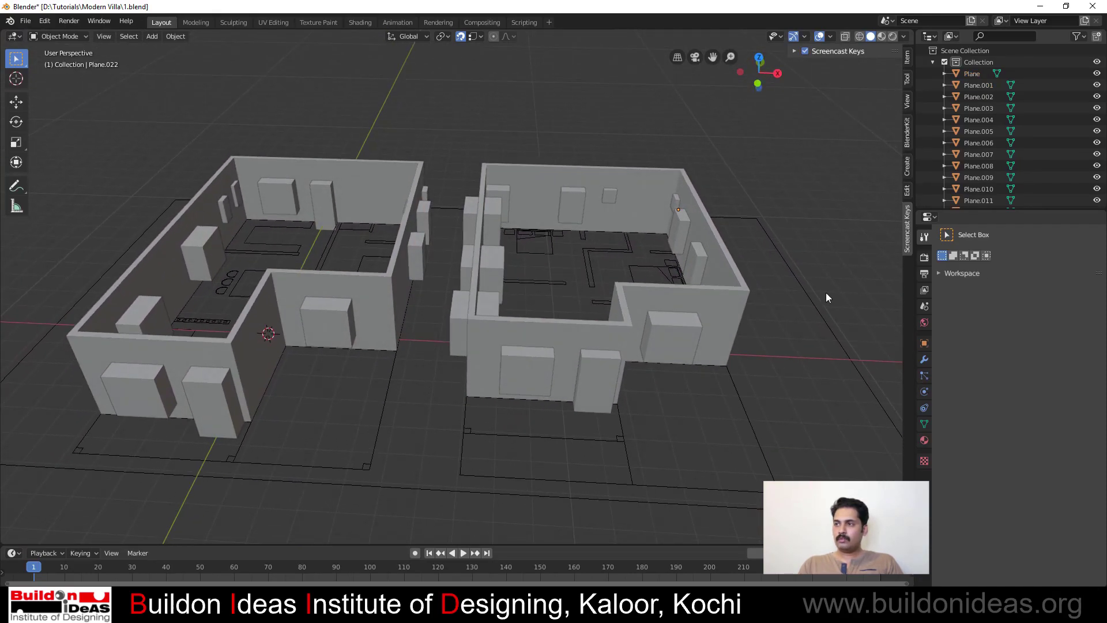
# Collapse the main Collection in the outliner and hide the Floor Plan collection
pyautogui.click(925, 62)
pyautogui.click(933, 62)
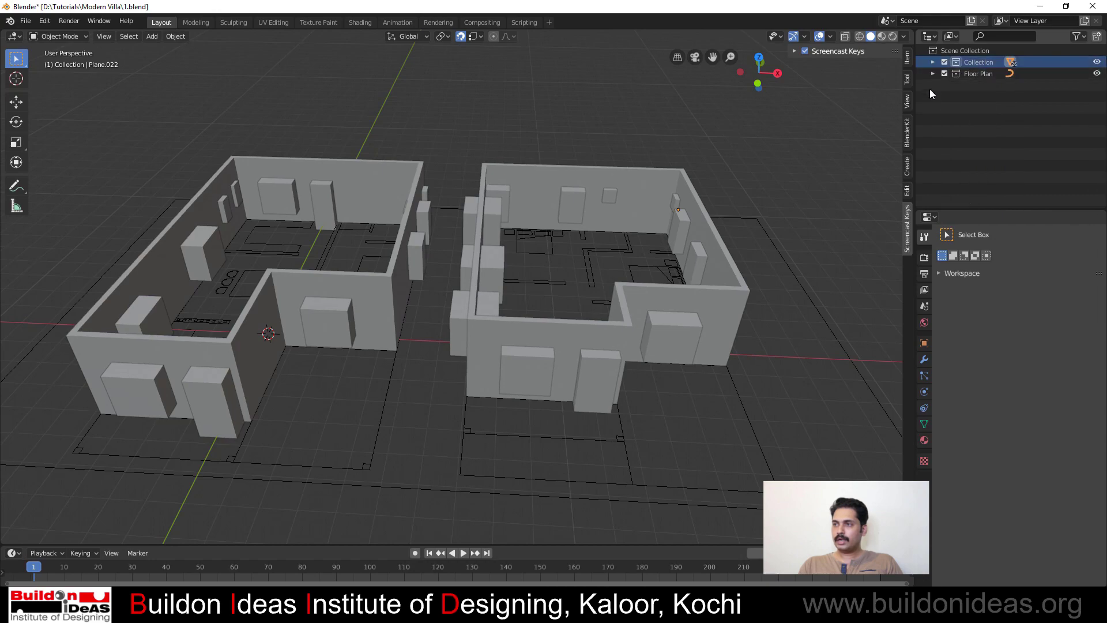
pyautogui.click(1097, 74)
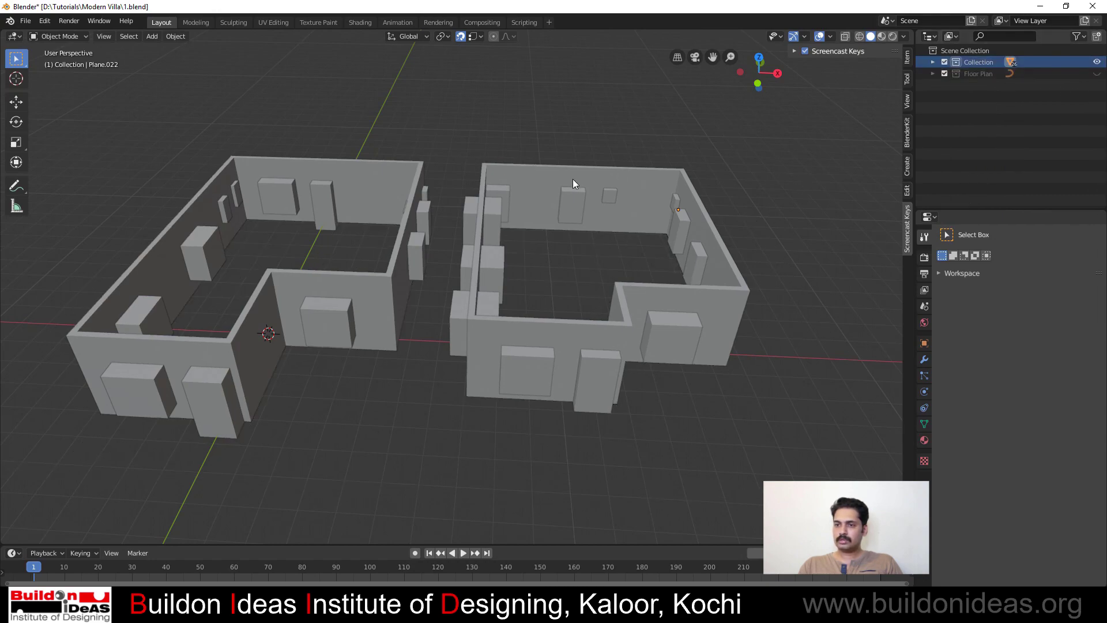
# Select all the window and door blocks that cross the second floor's walls
pyautogui.scroll(-4, 500, 317)
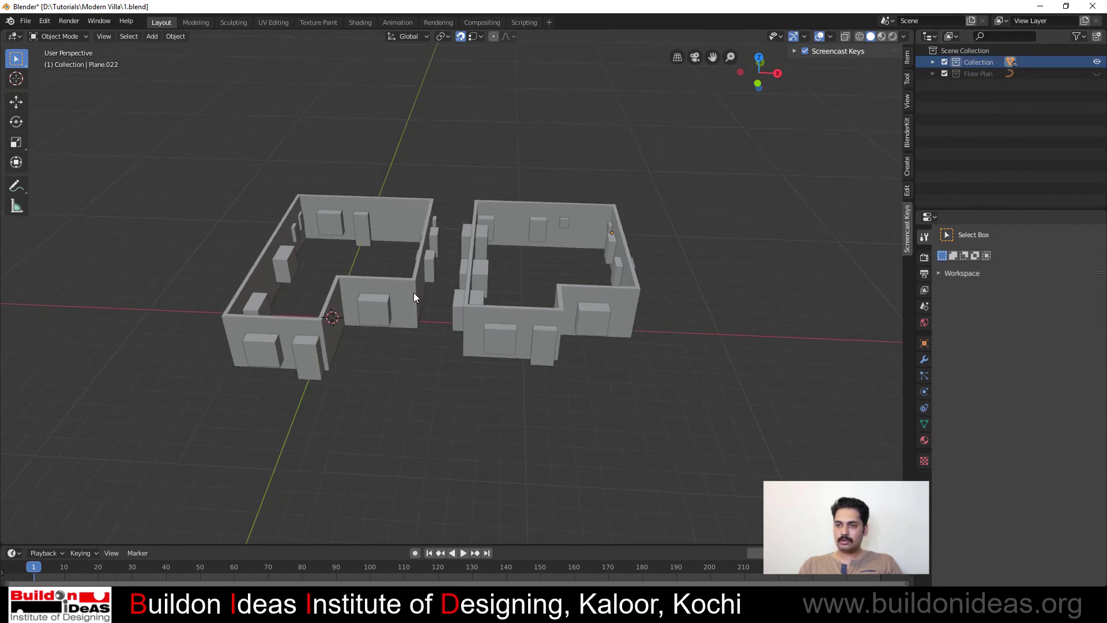
pyautogui.keyDown('shift'); pyautogui.click(457, 233); pyautogui.keyUp('shift')
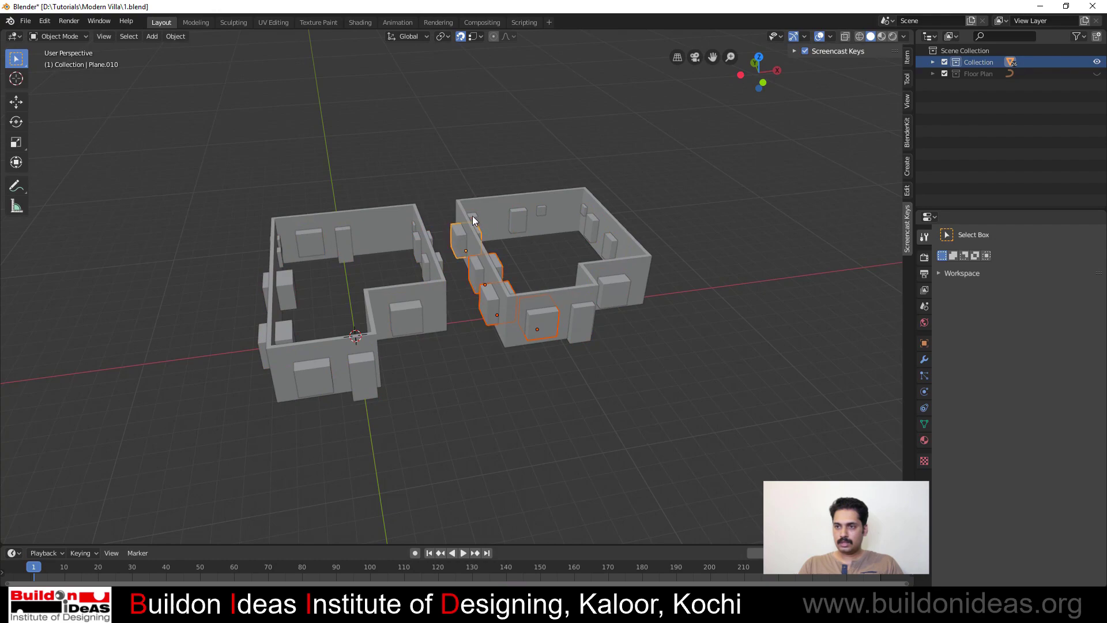
pyautogui.keyDown('shift'); pyautogui.click(472, 215); pyautogui.keyUp('shift')
pyautogui.keyDown('shift'); pyautogui.click(520, 215); pyautogui.keyUp('shift')
pyautogui.keyDown('shift'); pyautogui.click(542, 210); pyautogui.keyUp('shift')
pyautogui.keyDown('shift'); pyautogui.click(584, 210); pyautogui.keyUp('shift')
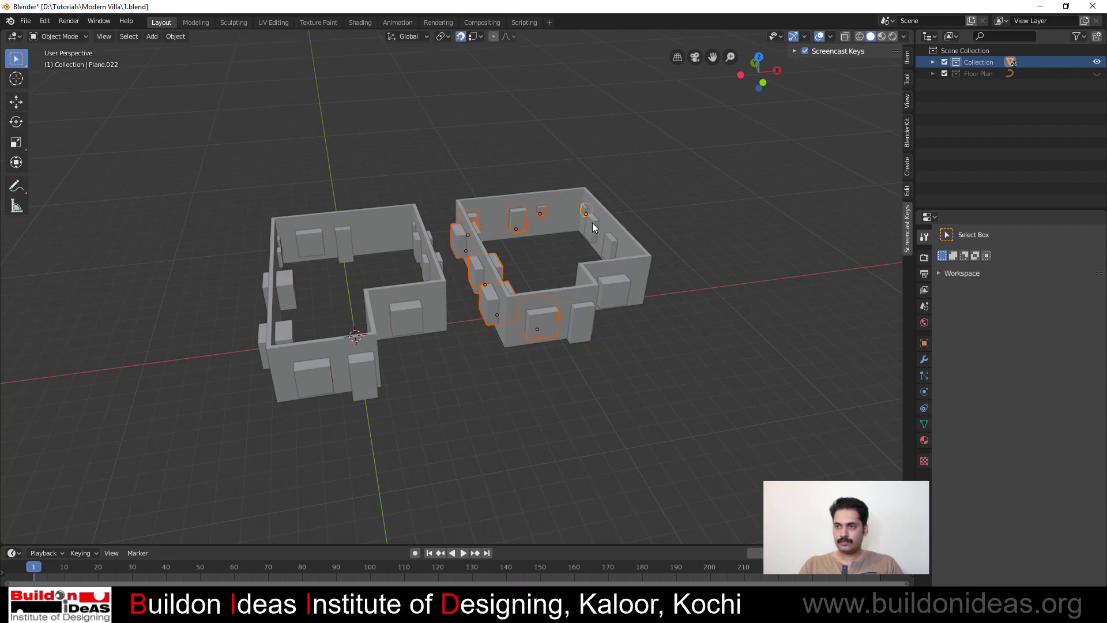
pyautogui.keyDown('shift'); pyautogui.click(611, 248); pyautogui.keyUp('shift')
pyautogui.keyDown('shift'); pyautogui.click(612, 304); pyautogui.keyUp('shift')
pyautogui.keyDown('shift'); pyautogui.click(580, 323); pyautogui.keyUp('shift')
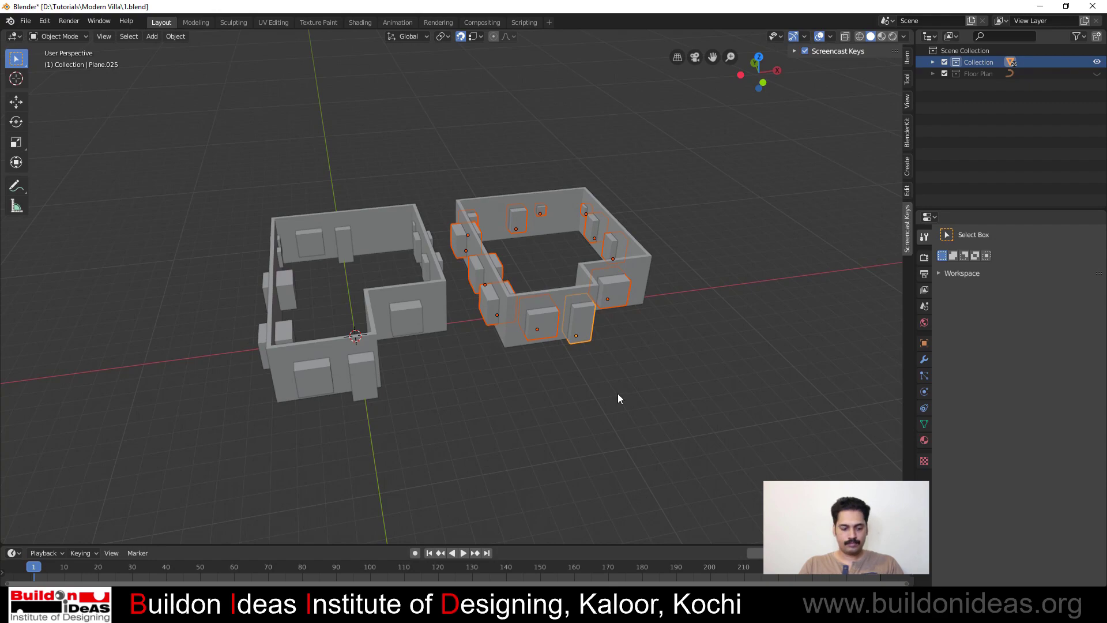
# Select all the window and door blocks that cross the first floor's walls and join them into one object
pyautogui.click(392, 328)
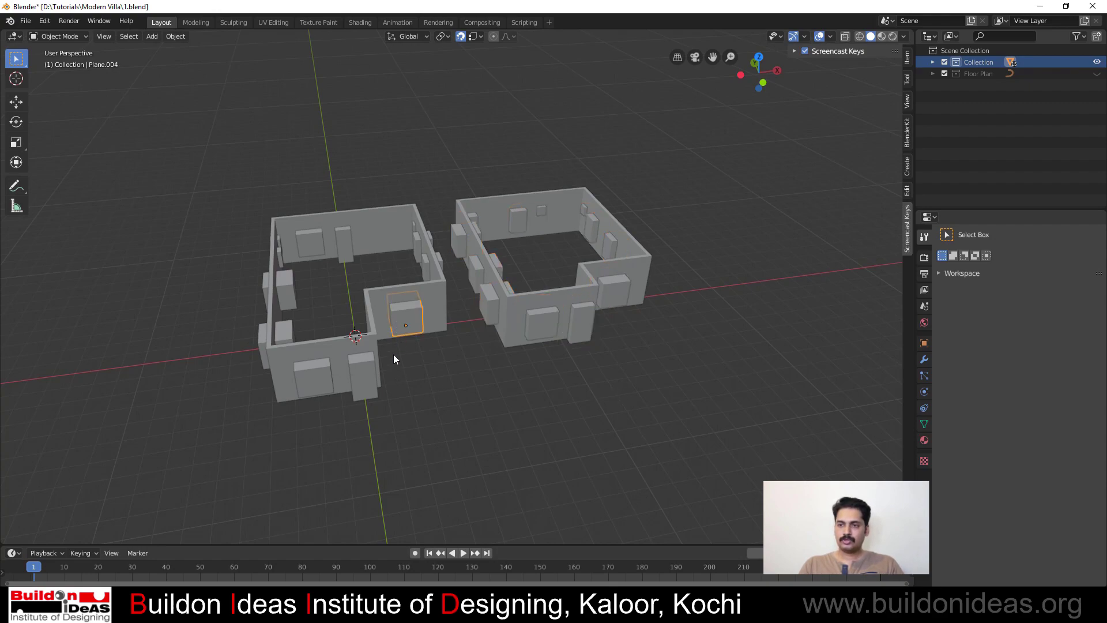
pyautogui.keyDown('shift'); pyautogui.click(360, 372); pyautogui.keyUp('shift')
pyautogui.keyDown('shift'); pyautogui.click(314, 373); pyautogui.keyUp('shift')
pyautogui.keyDown('shift'); pyautogui.click(288, 329); pyautogui.keyUp('shift')
pyautogui.keyDown('shift'); pyautogui.click(290, 277); pyautogui.keyUp('shift')
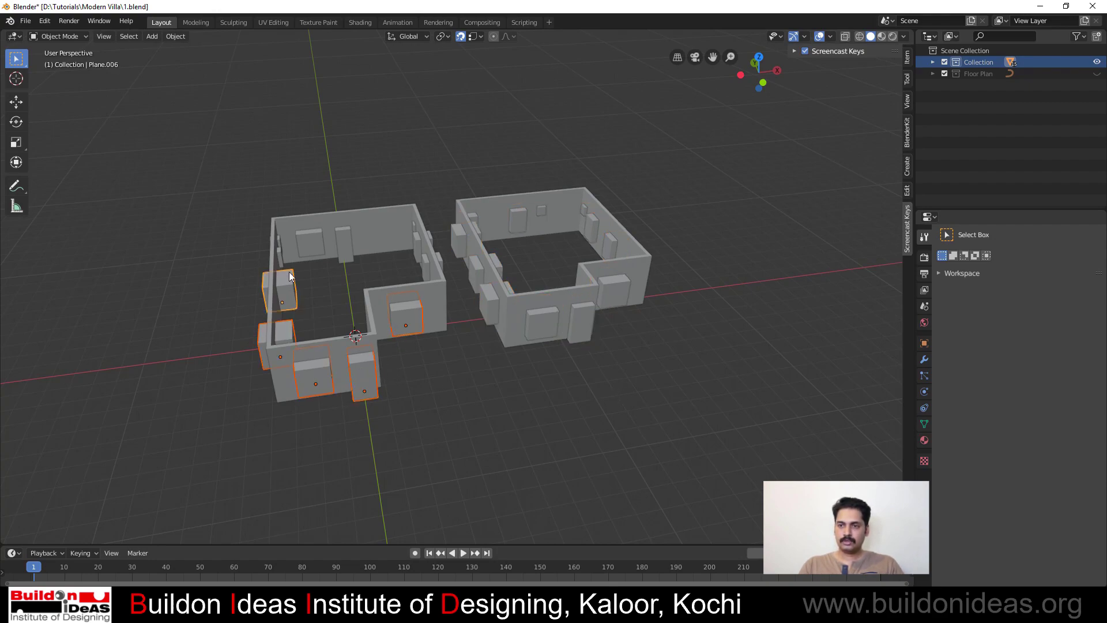
pyautogui.keyDown('shift'); pyautogui.click(278, 245); pyautogui.keyUp('shift')
pyautogui.keyDown('shift'); pyautogui.click(296, 242); pyautogui.keyUp('shift')
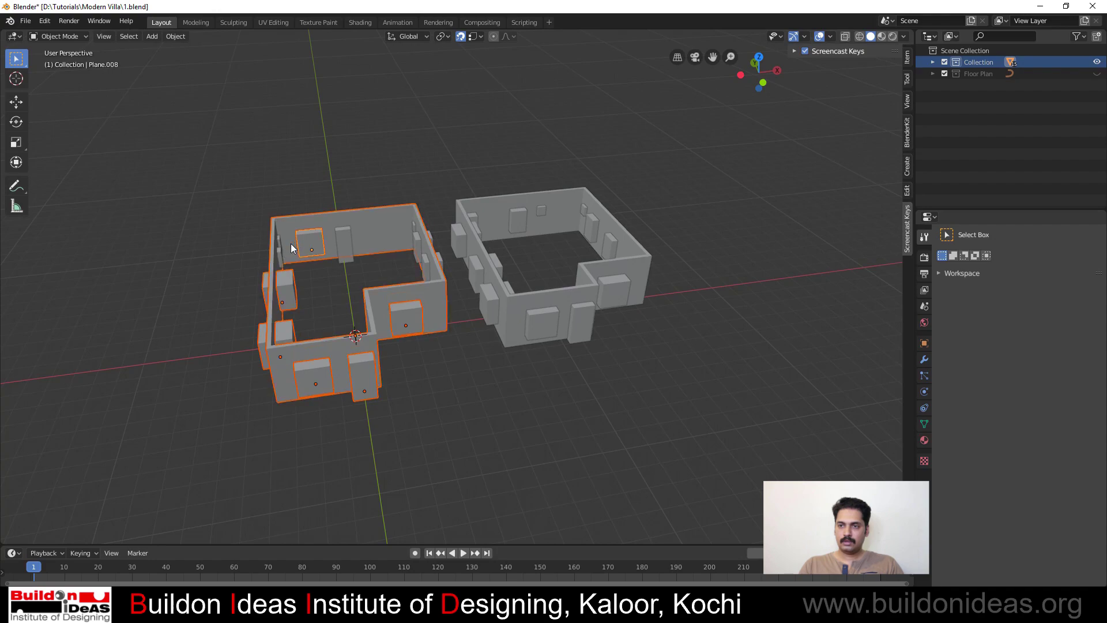
pyautogui.keyDown('shift'); pyautogui.click(281, 245); pyautogui.keyUp('shift')
pyautogui.keyDown('shift'); pyautogui.click(278, 238); pyautogui.keyUp('shift')
pyautogui.keyDown('shift'); pyautogui.click(290, 226); pyautogui.keyUp('shift')
pyautogui.moveTo(315, 283); pyautogui.dragTo(323, 225, button='middle')
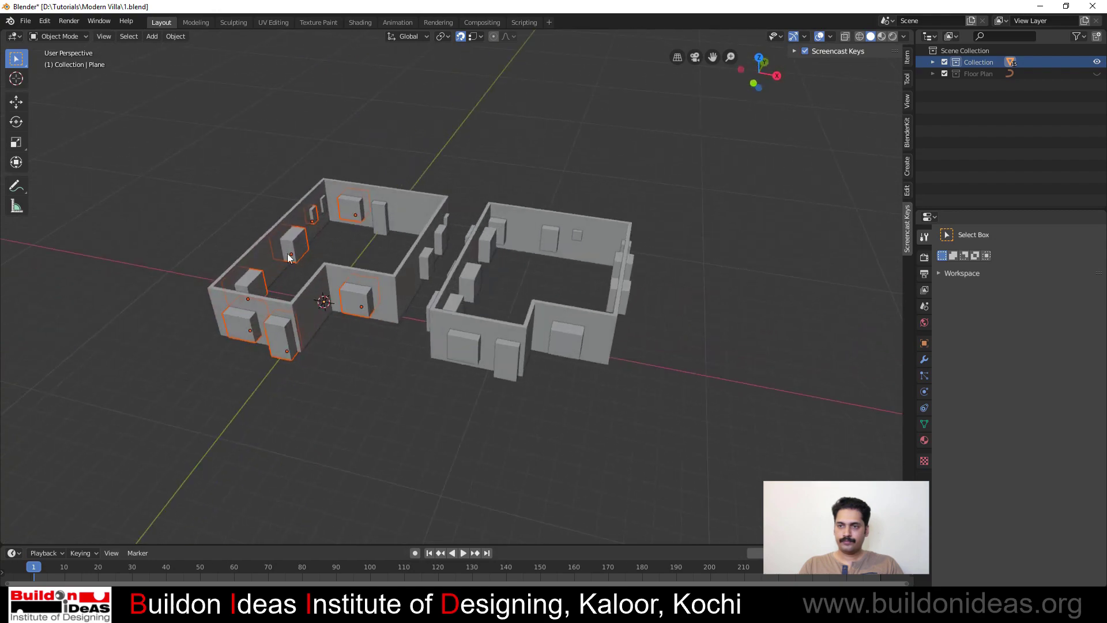
pyautogui.keyDown('shift'); pyautogui.click(325, 212); pyautogui.keyUp('shift')
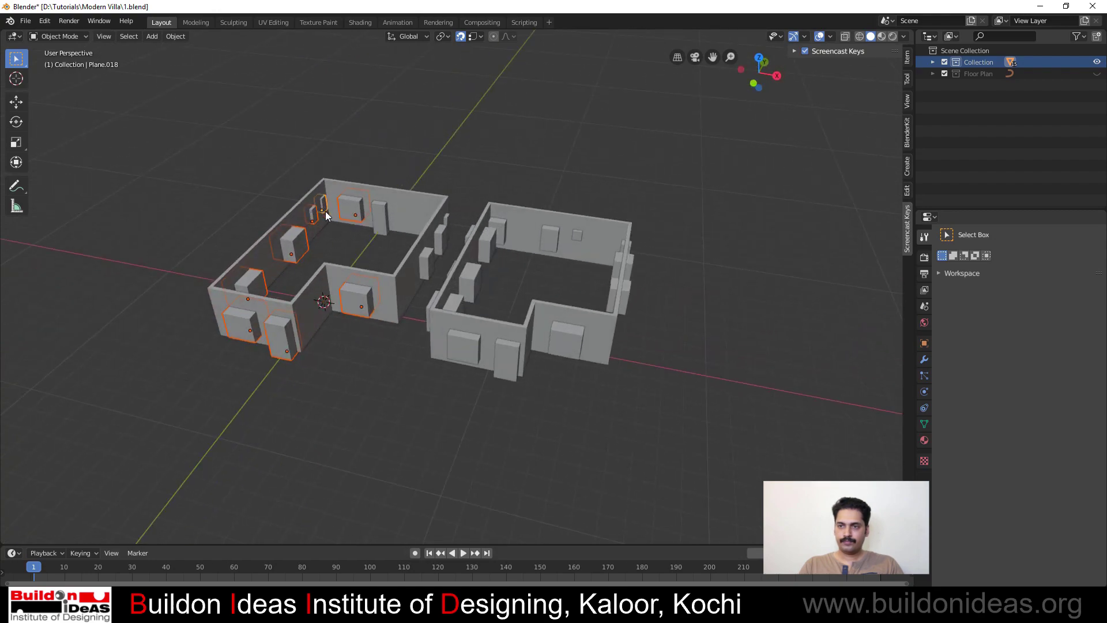
pyautogui.keyDown('shift'); pyautogui.click(438, 248); pyautogui.keyUp('shift')
pyautogui.moveTo(362, 311); pyautogui.dragTo(396, 383, button='middle')
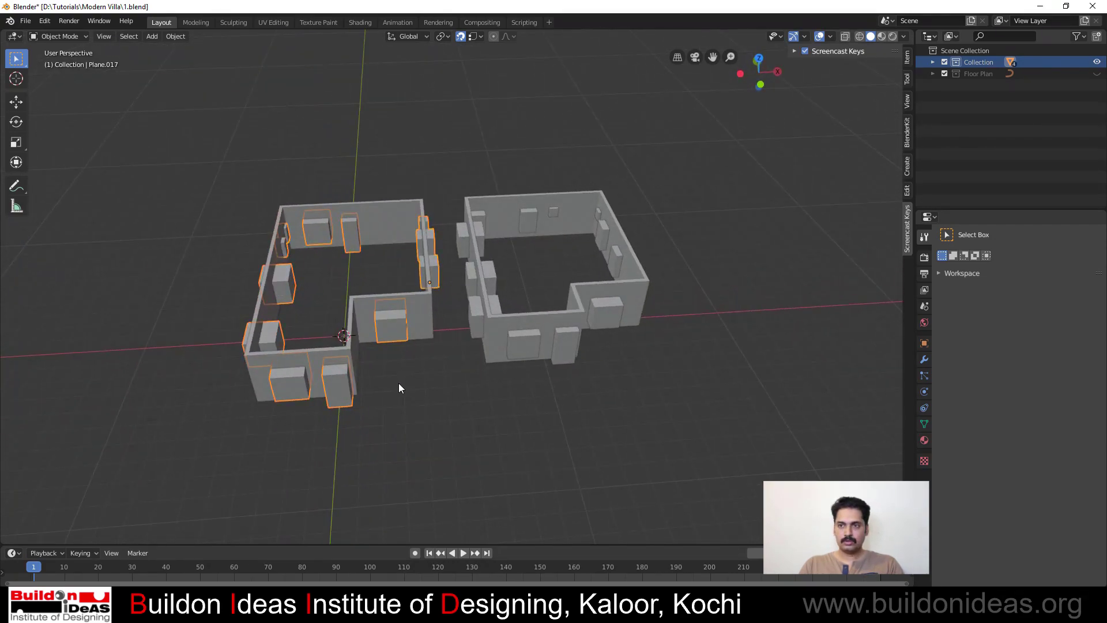
pyautogui.click(456, 430)
pyautogui.scroll(3, 345, 404)
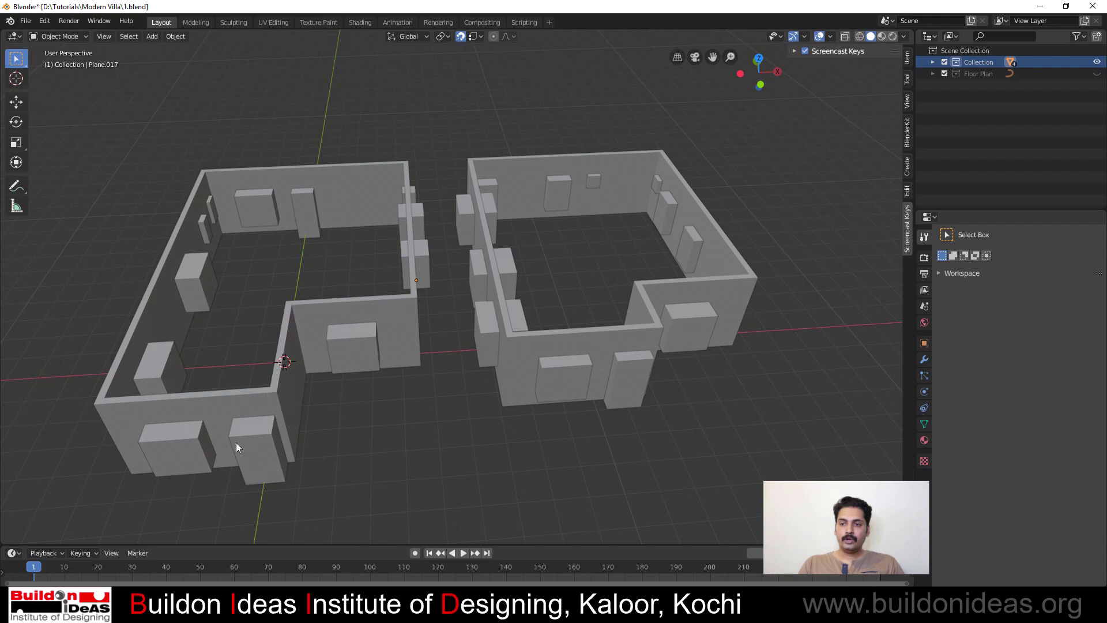
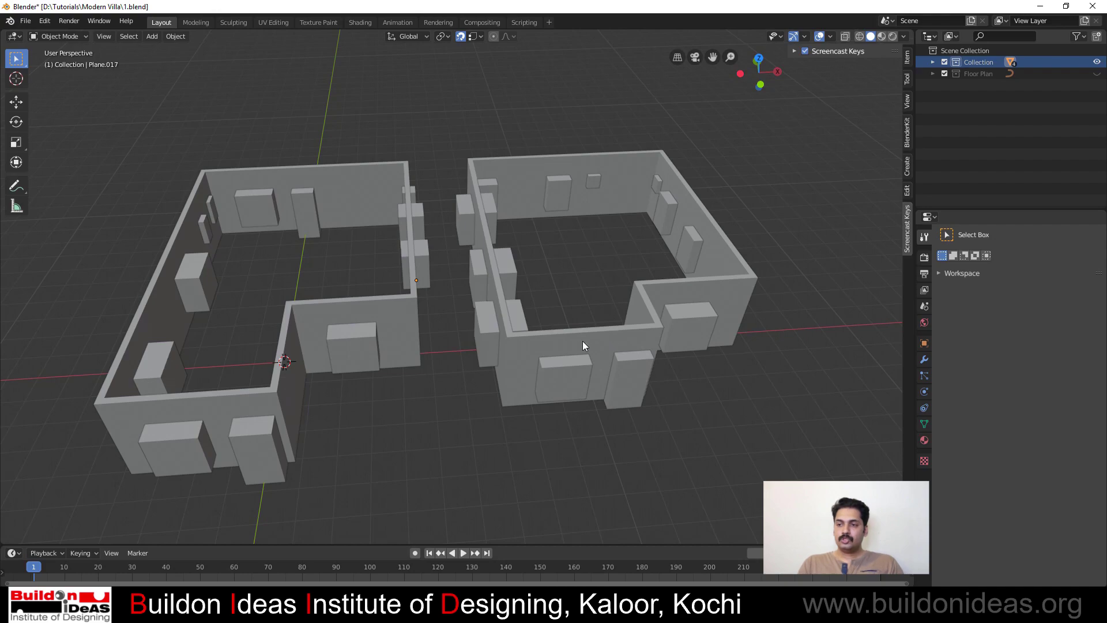
# Cut the first floor's walls with the joined blocks using a Boolean modifier set to Difference, and apply it
pyautogui.moveTo(582, 341); pyautogui.dragTo(453, 378, button='middle')
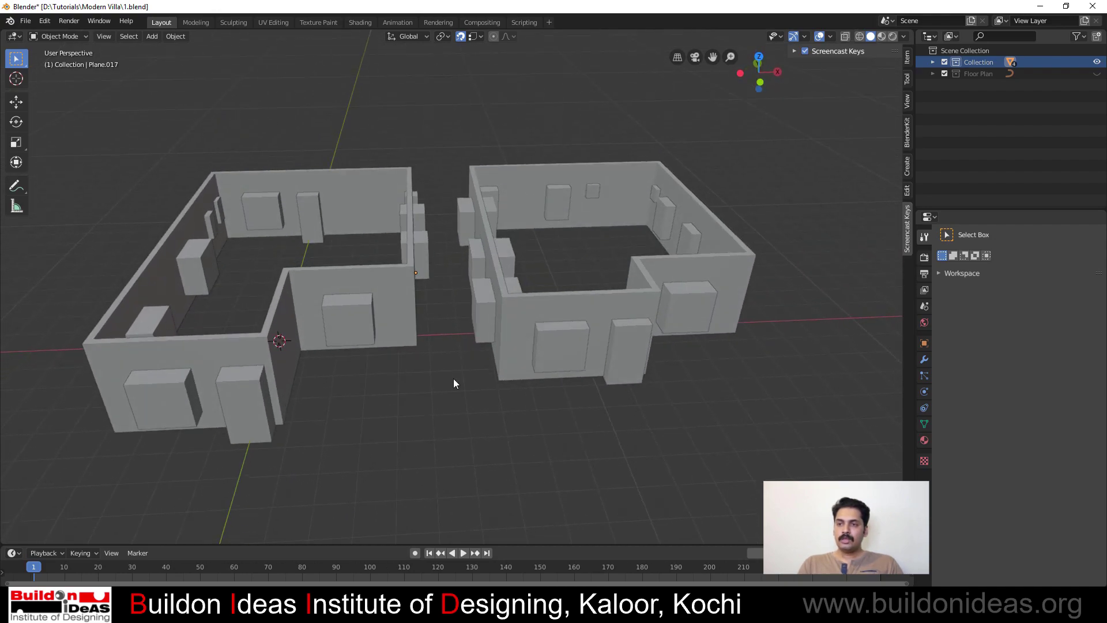
pyautogui.click(365, 287)
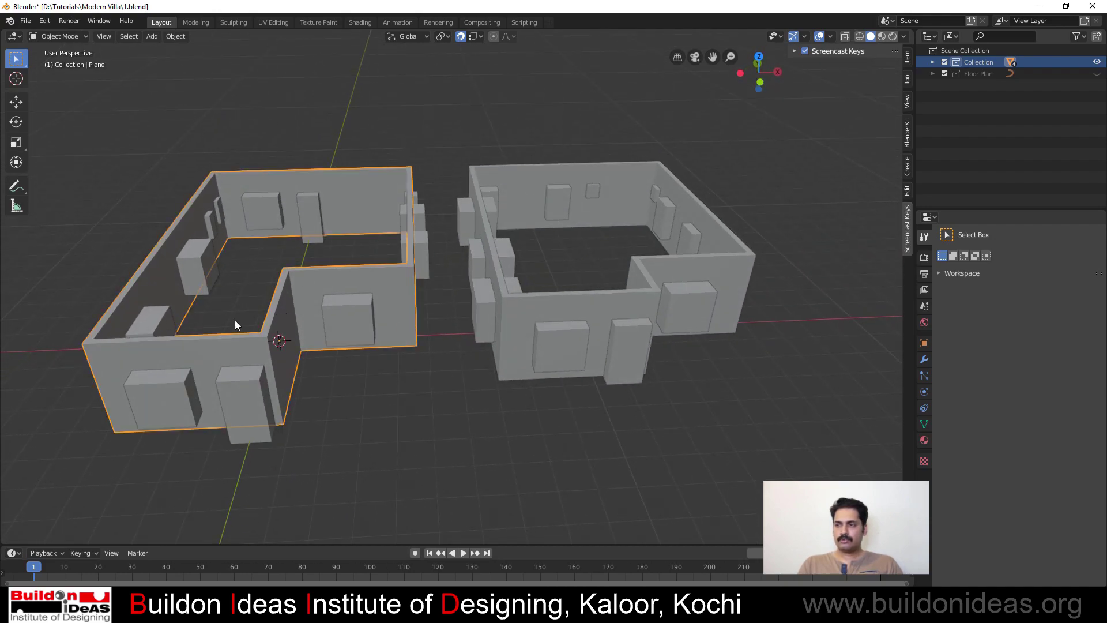
pyautogui.click(924, 360)
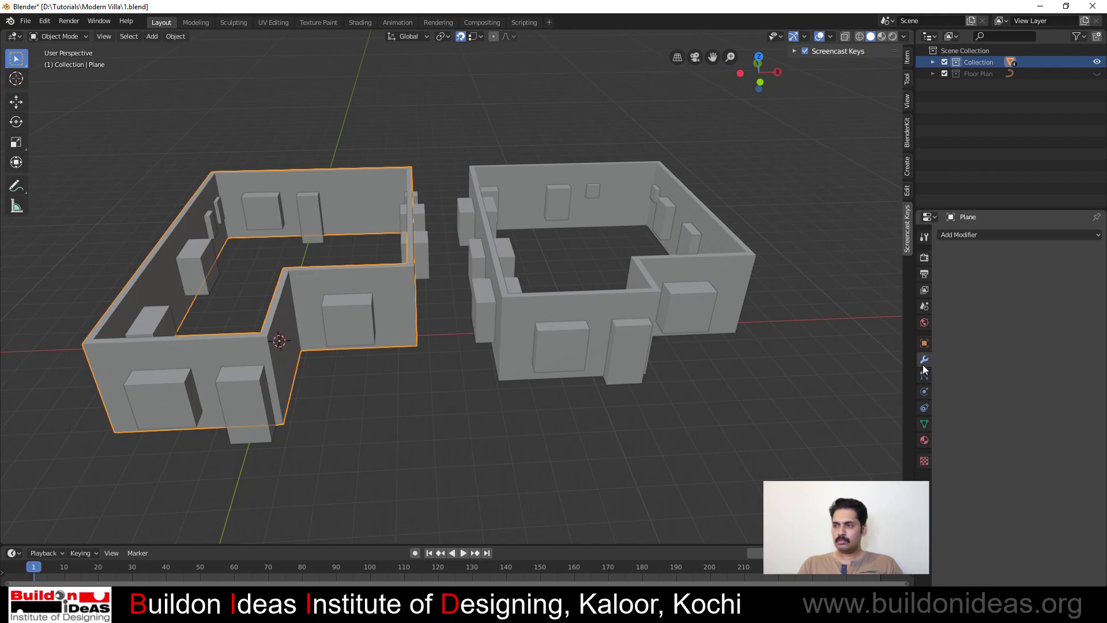
pyautogui.click(985, 233)
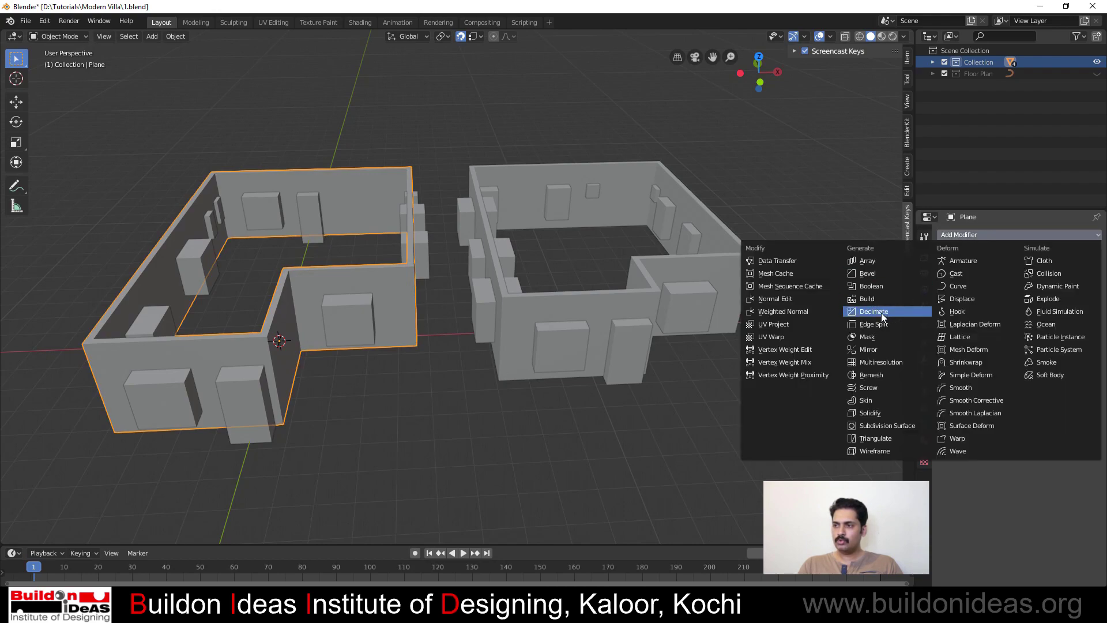
pyautogui.click(874, 285)
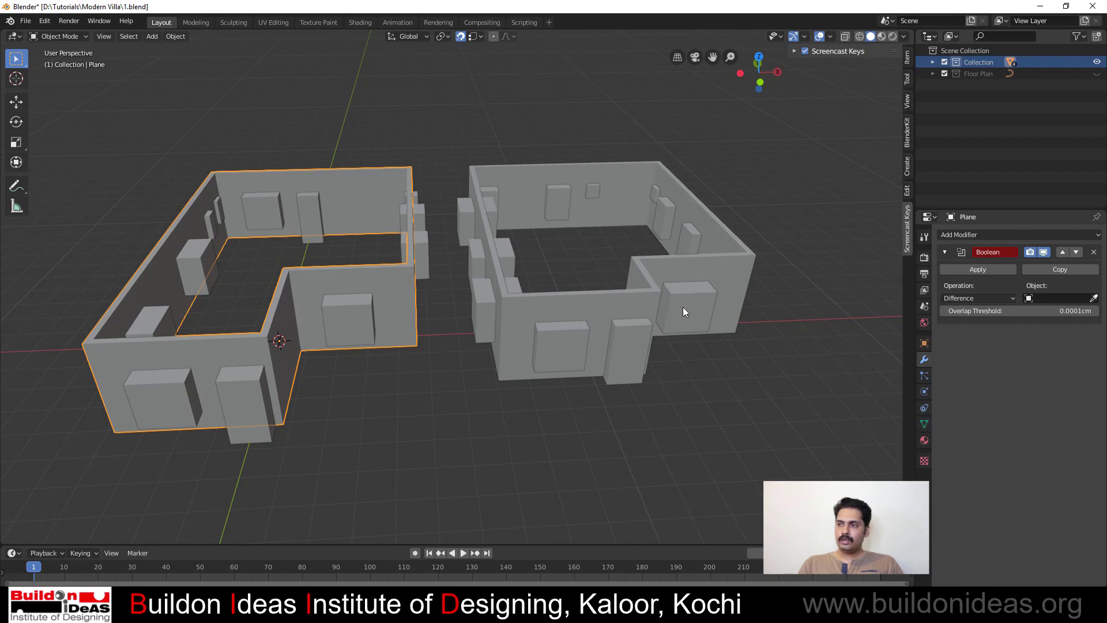
pyautogui.click(1093, 298)
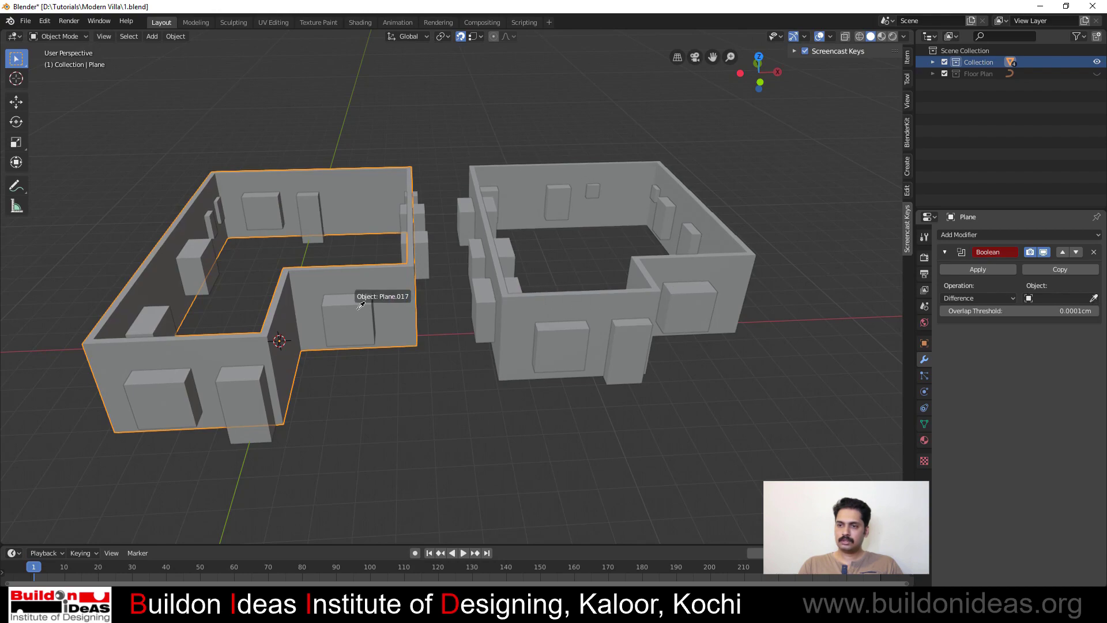
pyautogui.click(363, 330)
pyautogui.moveTo(293, 301)
pyautogui.mouseDown(button='middle')
pyautogui.moveTo(256, 320)
pyautogui.moveTo(210, 319)
pyautogui.moveTo(245, 327)
pyautogui.moveTo(319, 302)
pyautogui.moveTo(295, 322)
pyautogui.mouseUp(button='middle')
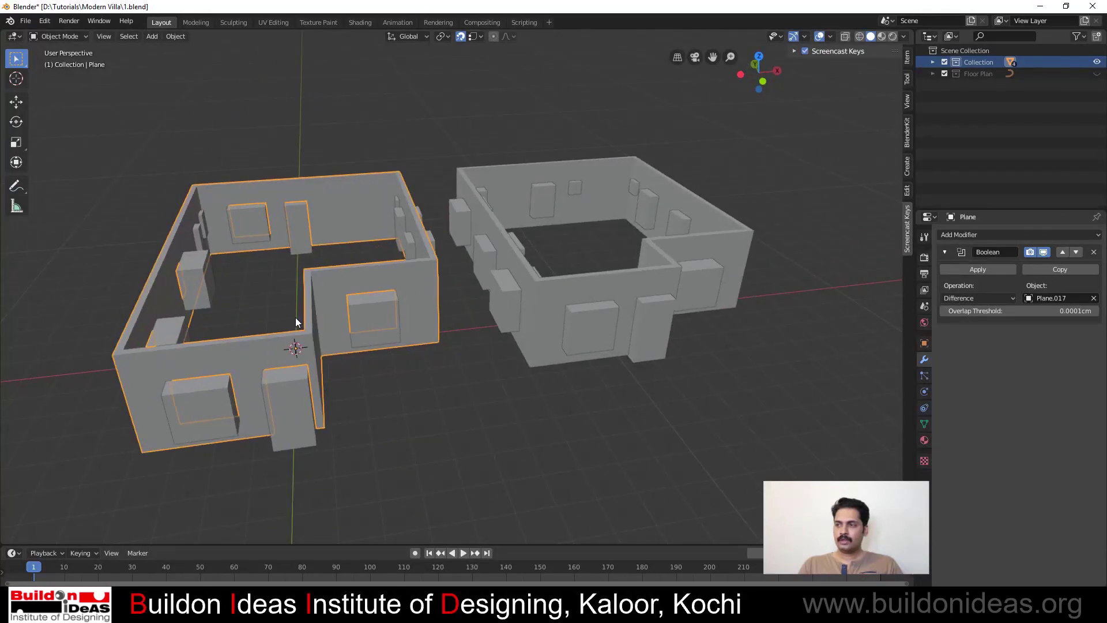
pyautogui.click(988, 271)
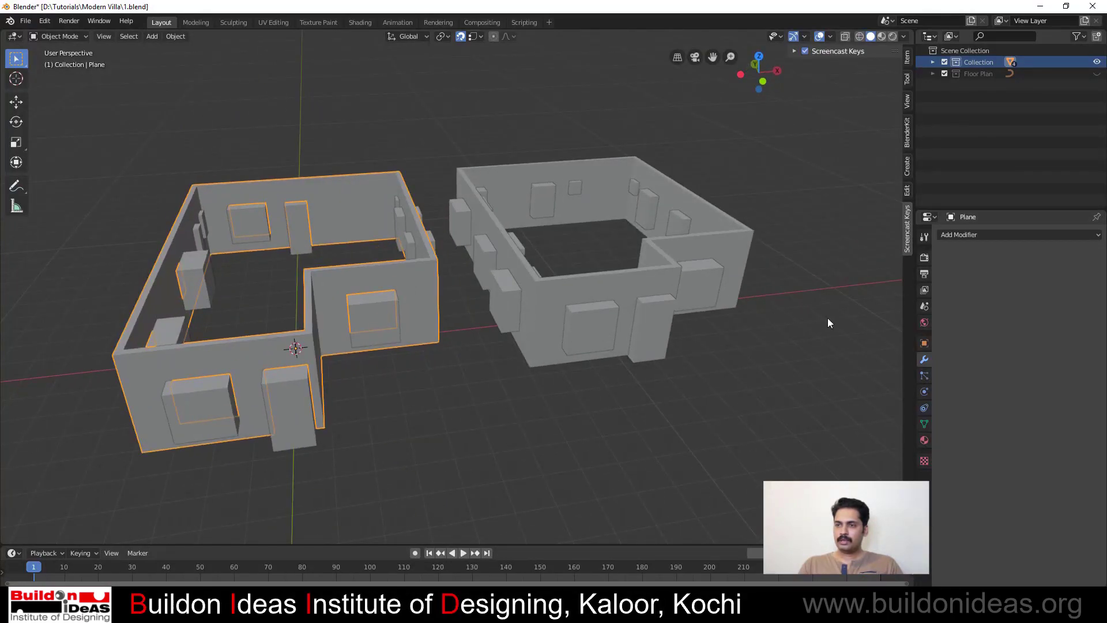
# Delete the joined cutting blocks from the first floor's walls
pyautogui.click(334, 429)
pyautogui.click(370, 334)
pyautogui.press('Delete')
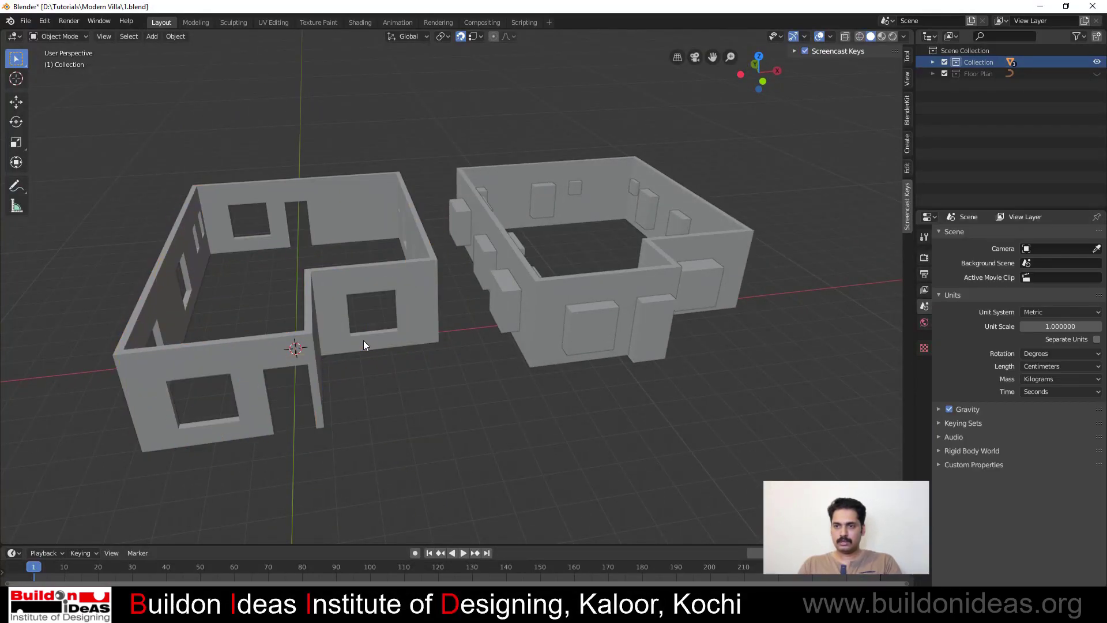
# Add a Difference Boolean modifier to the second floor's walls with that floor's joined blocks as the cutter, and apply it
pyautogui.moveTo(444, 405); pyautogui.dragTo(464, 424, button='middle')
pyautogui.click(568, 361)
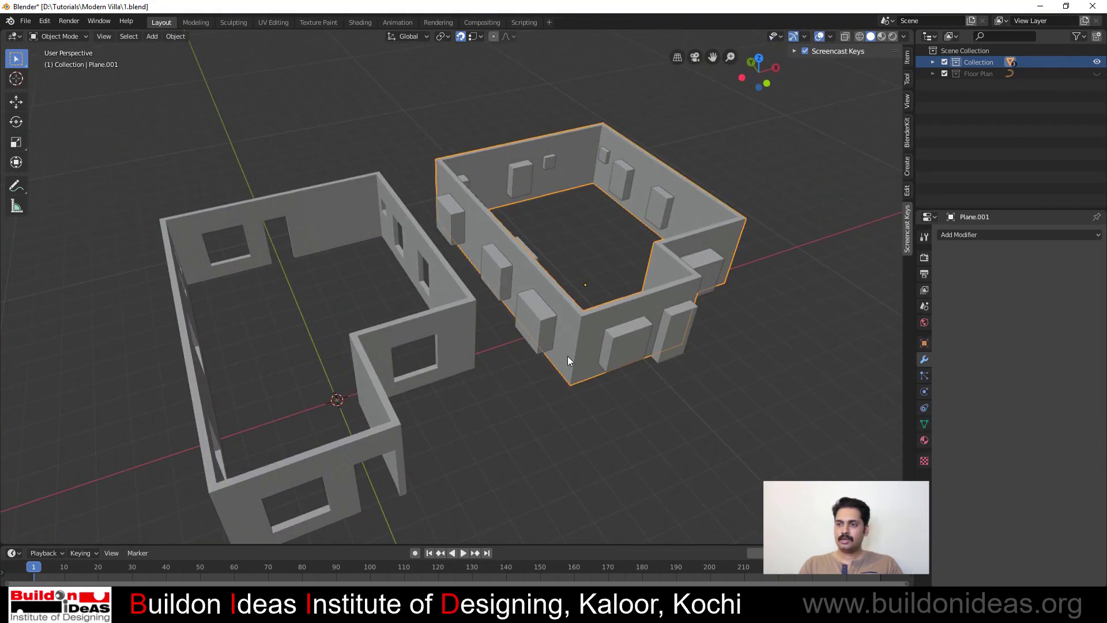
pyautogui.click(979, 236)
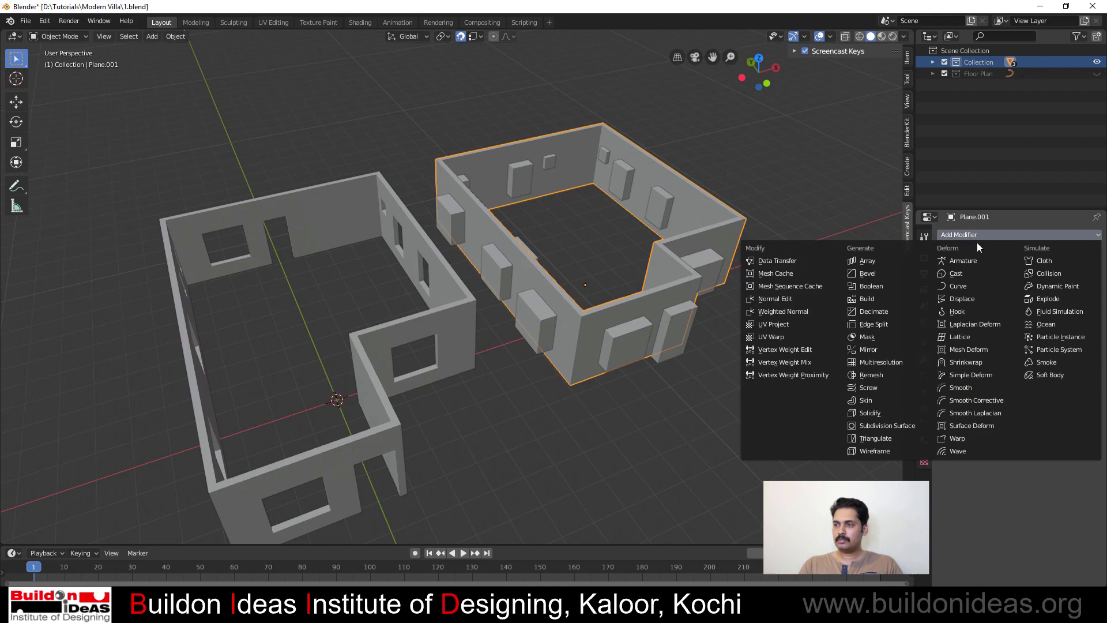
pyautogui.click(868, 286)
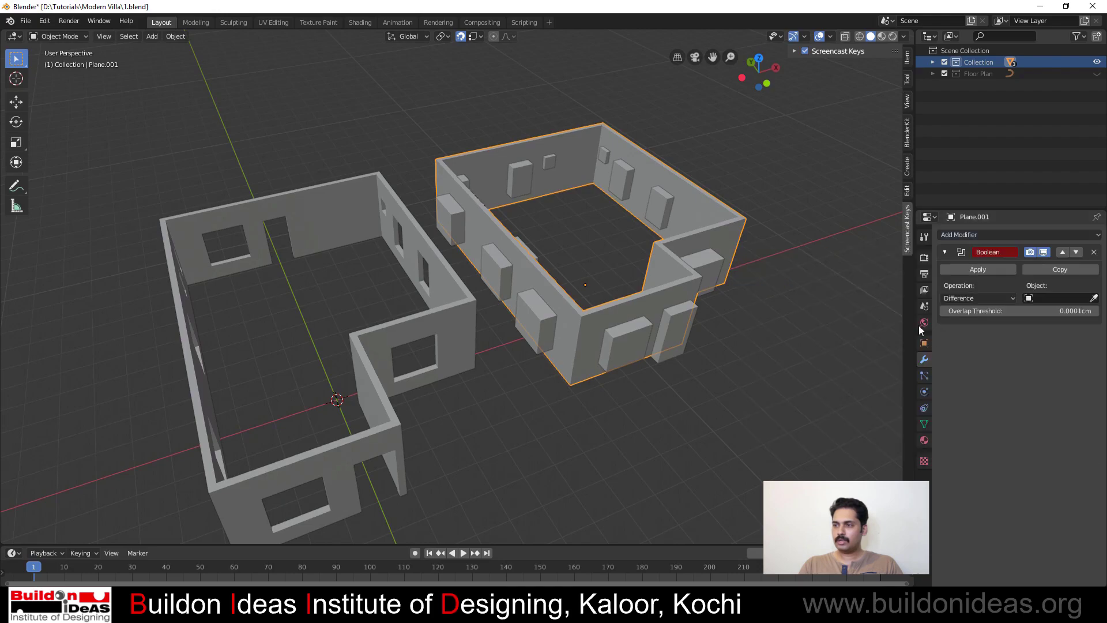
pyautogui.click(1093, 298)
pyautogui.click(621, 354)
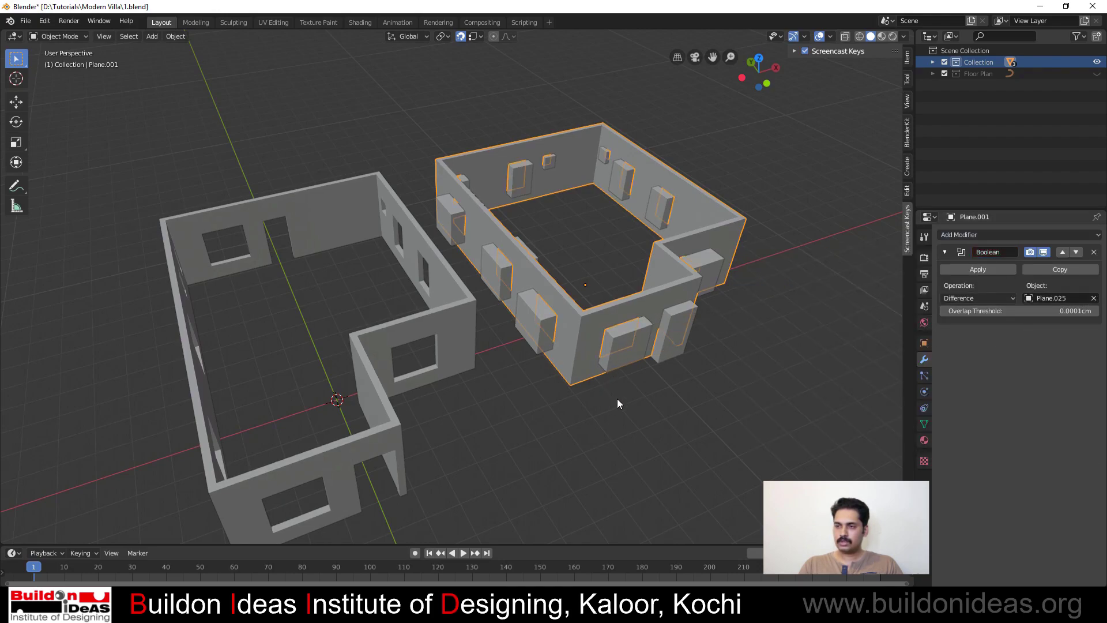
pyautogui.click(991, 269)
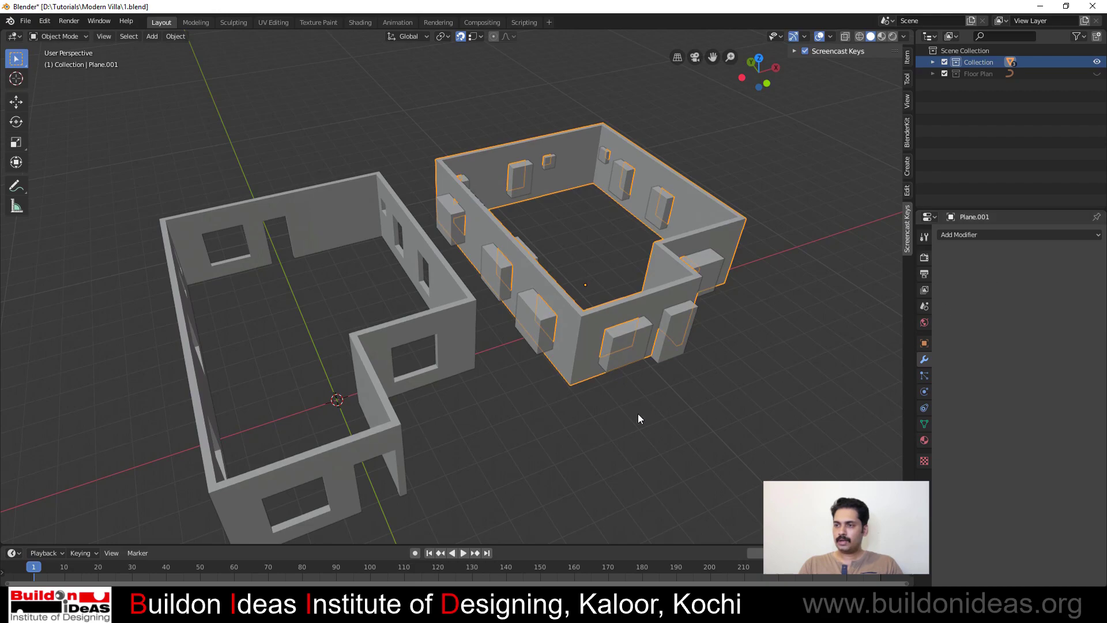
# Delete the joined cutting blocks from the second floor's walls
pyautogui.click(621, 351)
pyautogui.press('Delete')
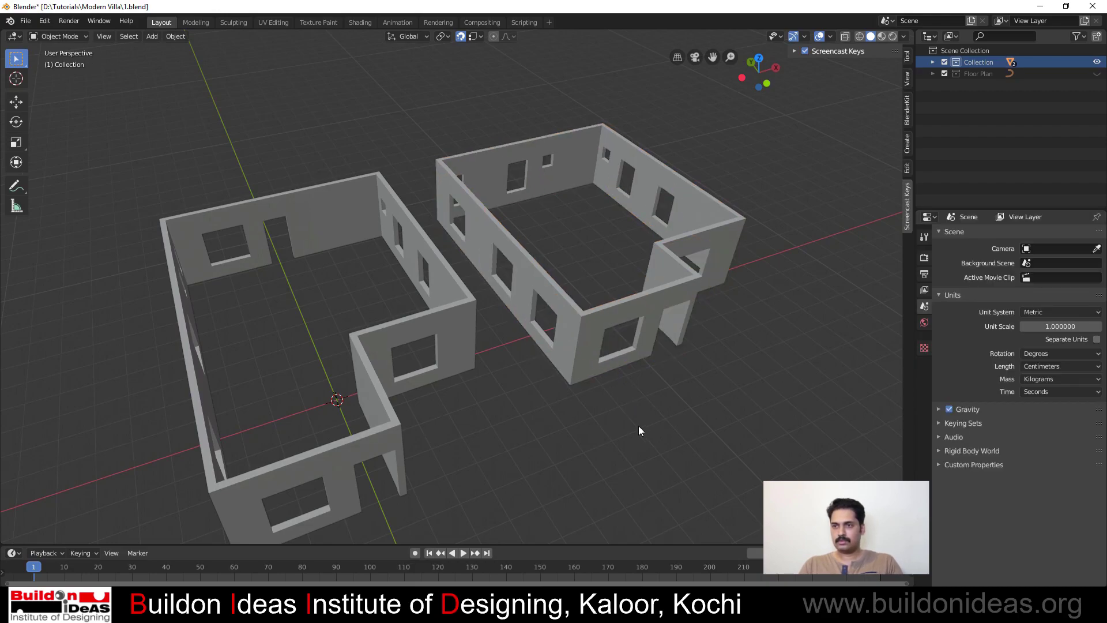
pyautogui.moveTo(639, 426); pyautogui.dragTo(479, 402, button='middle')
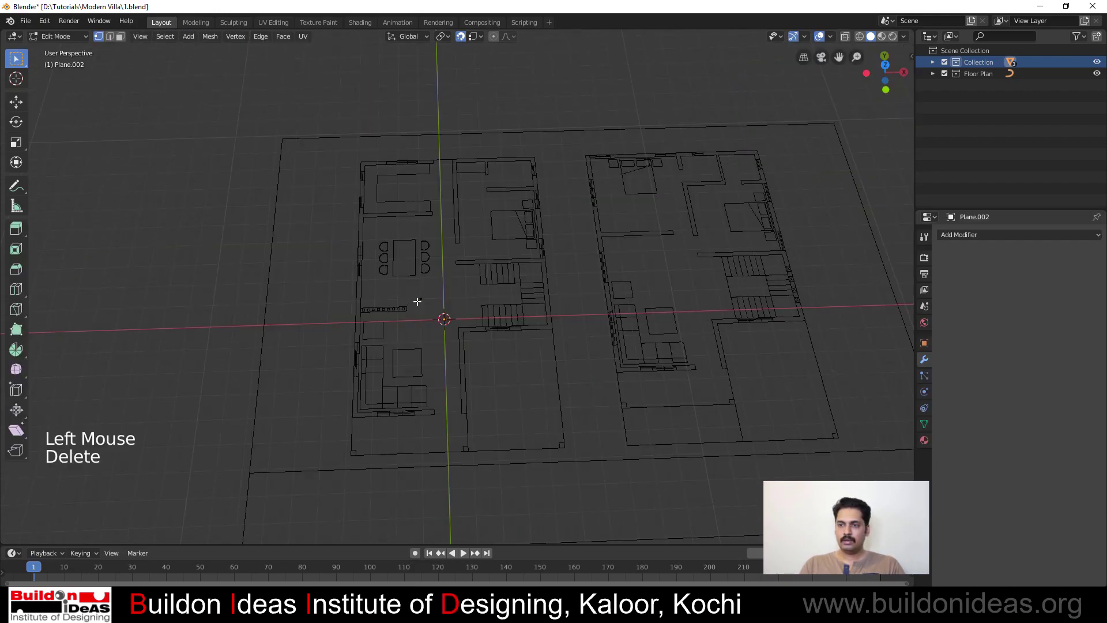
# Move the new plane's single vertex onto the outer back-left corner of the first floor plan
pyautogui.click(305, 321)
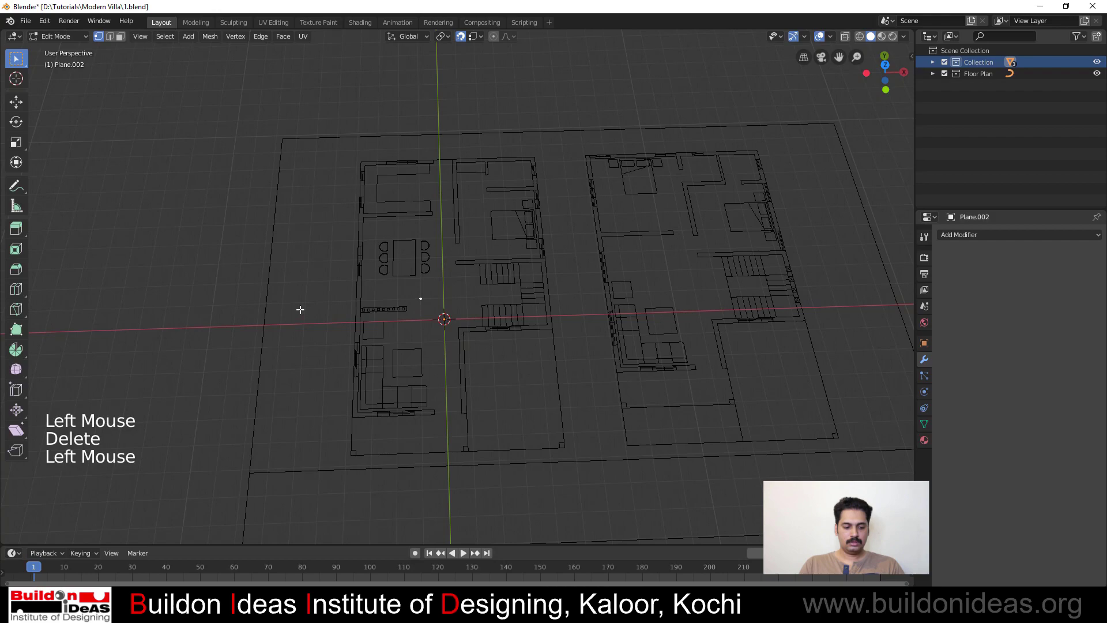
pyautogui.press('g')
pyautogui.click(360, 154)
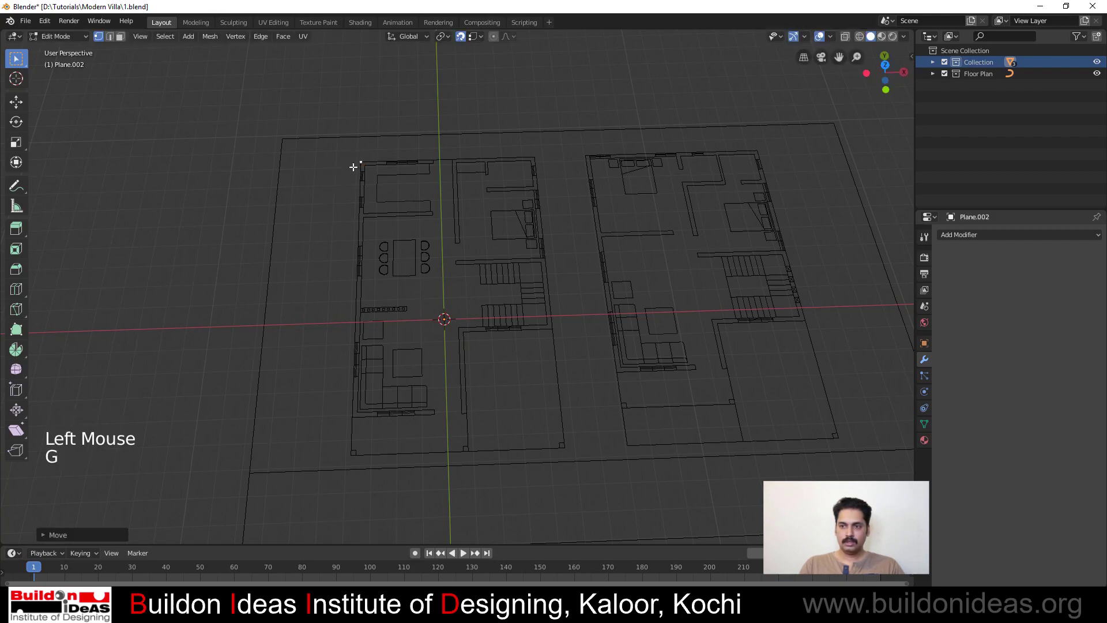
# Extrude the vertex from corner to corner around the first floor plan's outer wall line, back to the starting corner
pyautogui.press('e')
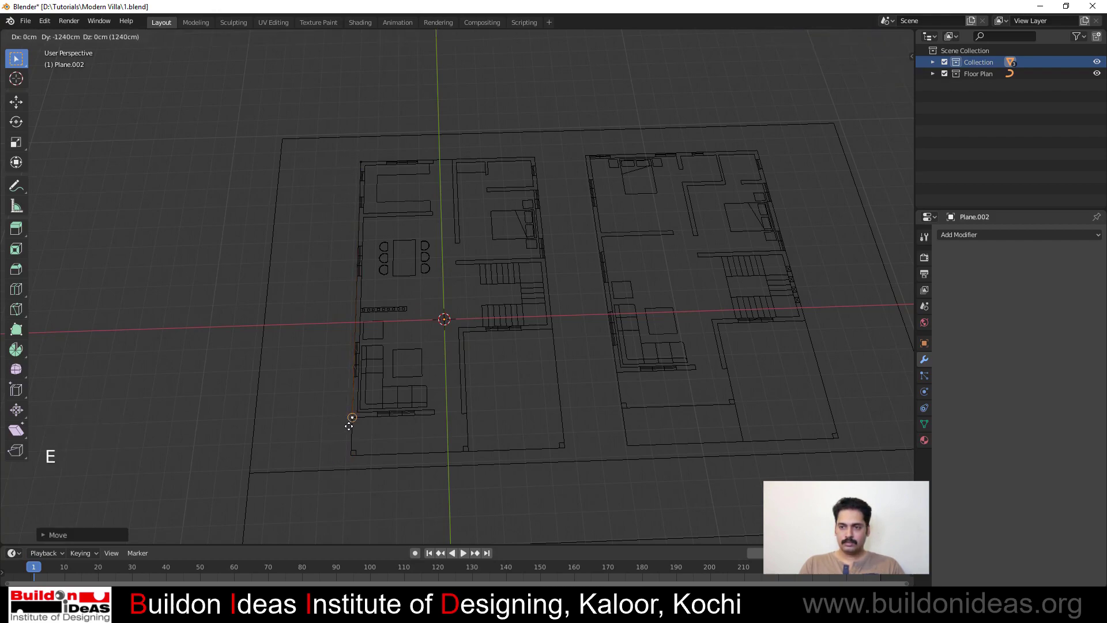
pyautogui.click(349, 426)
pyautogui.press('e')
pyautogui.click(469, 416)
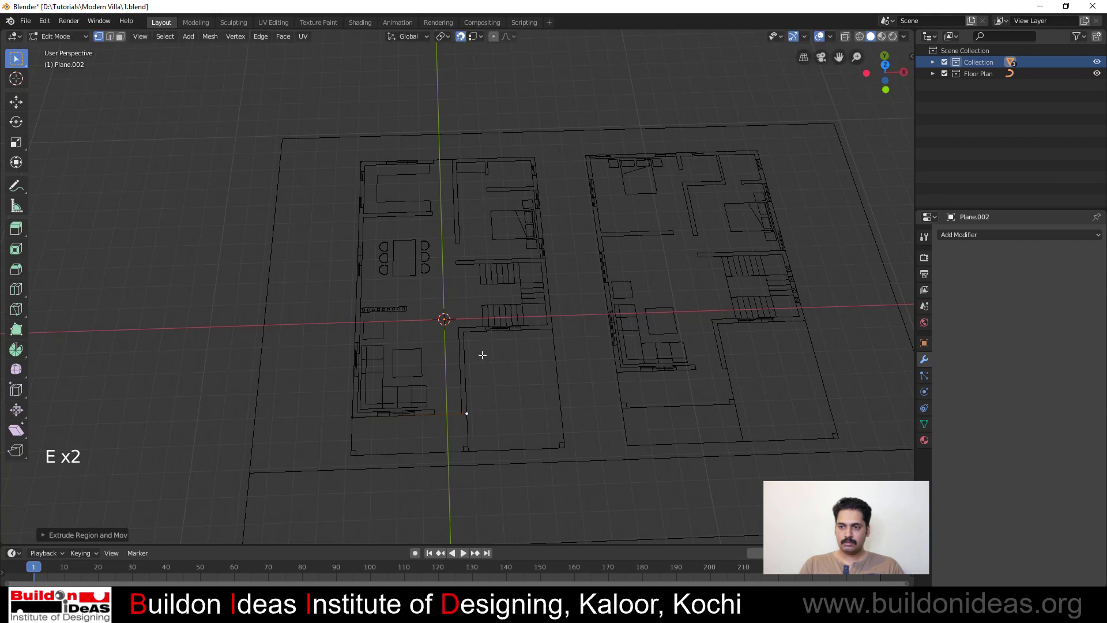
pyautogui.press('e')
pyautogui.click(463, 330)
pyautogui.press('e')
pyautogui.click(550, 329)
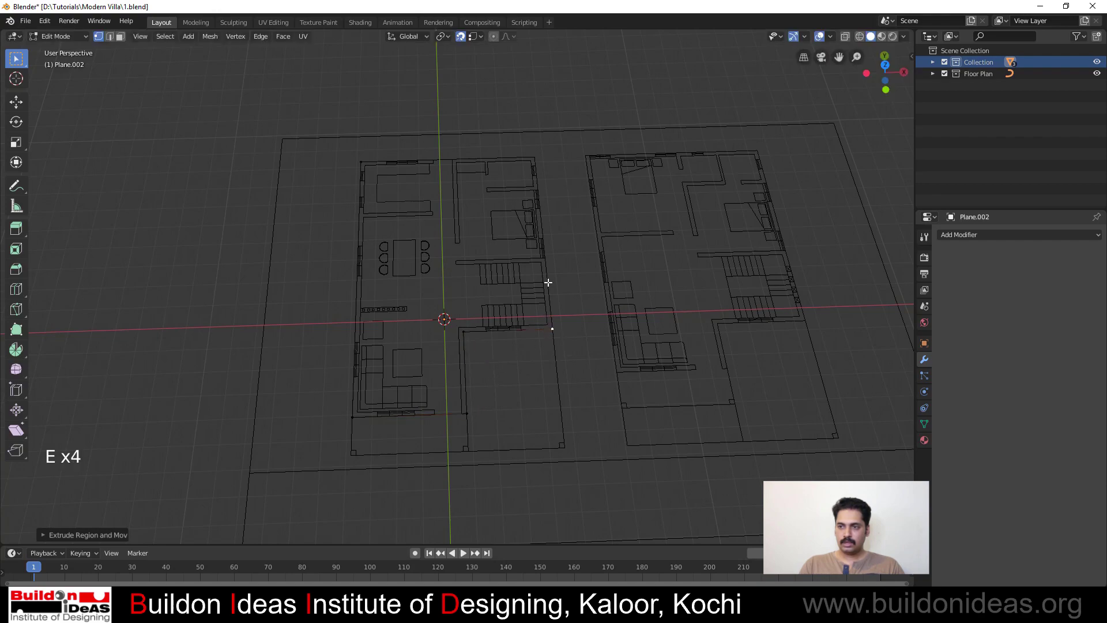
pyautogui.press('e')
pyautogui.click(535, 157)
pyautogui.press('e')
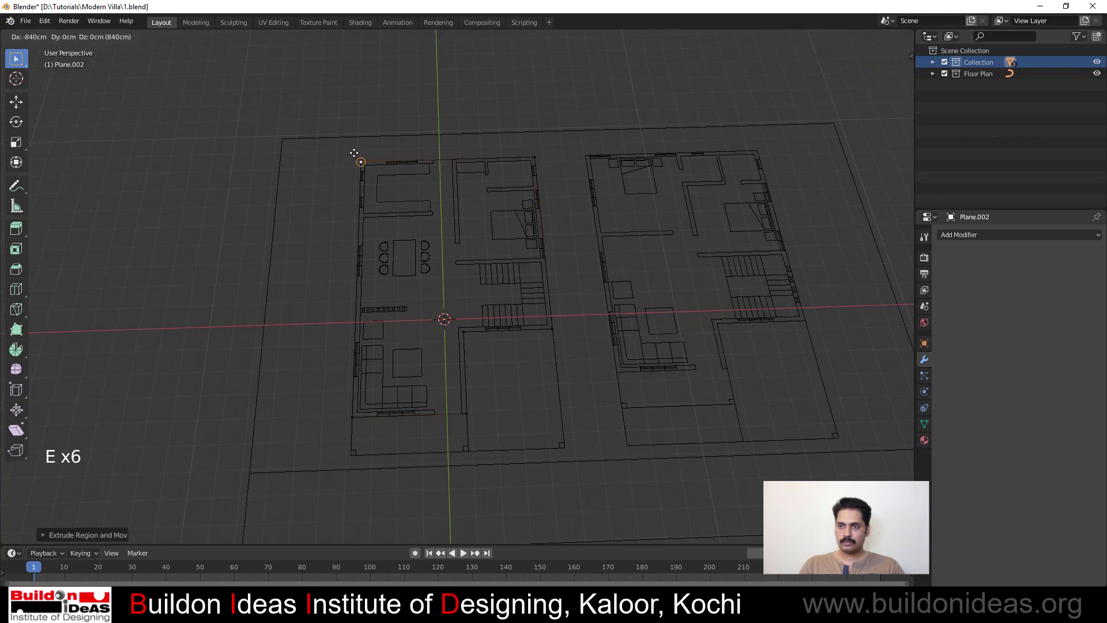
pyautogui.click(354, 153)
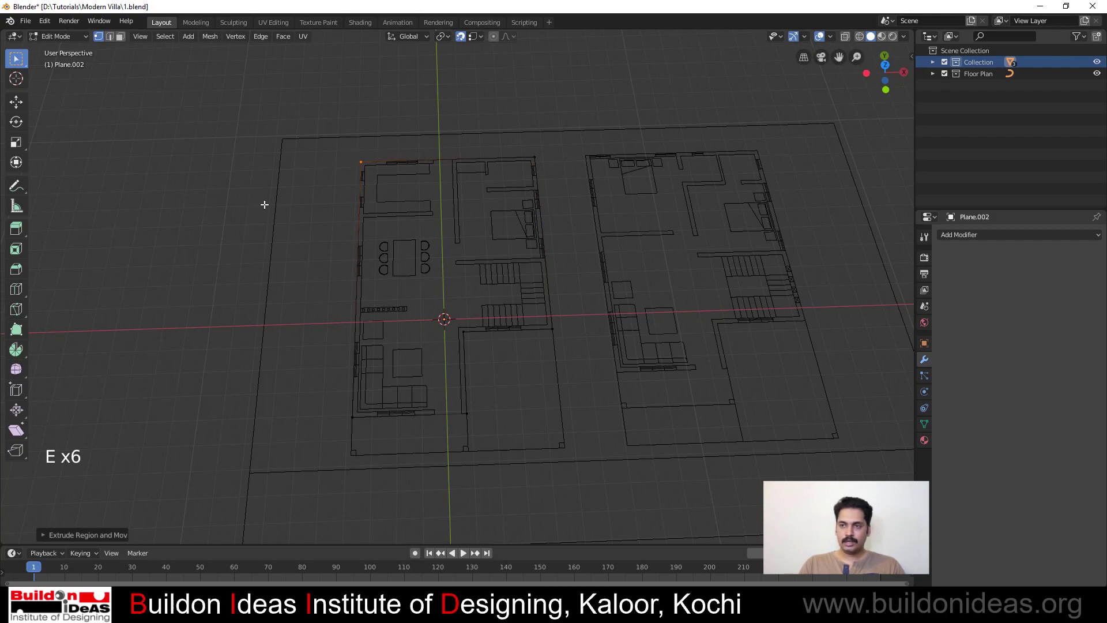
# Fill the traced first floor outline with a face and extrude it 45 cm downward as the floor base
pyautogui.press('Tab')
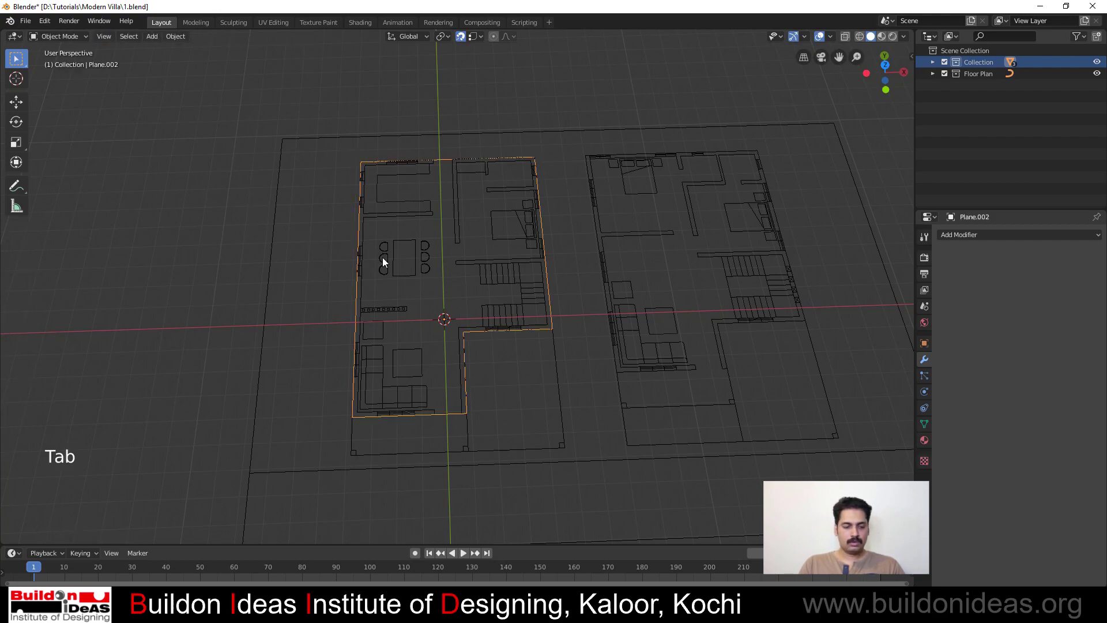
pyautogui.scroll(3, 430, 282)
pyautogui.hotkey('ctrl', 'z')
pyautogui.moveTo(383, 257); pyautogui.dragTo(410, 250, button='middle')
pyautogui.press('a')
pyautogui.press('f')
pyautogui.scroll(2, 410, 249)
pyautogui.write('e')
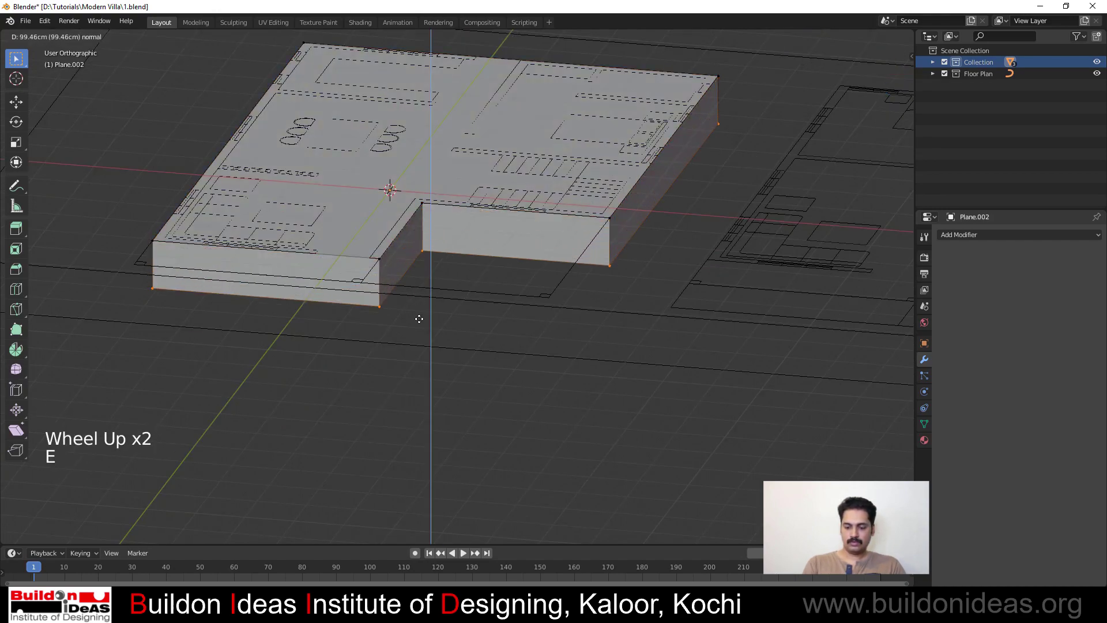
pyautogui.write('45')
pyautogui.press('Return')
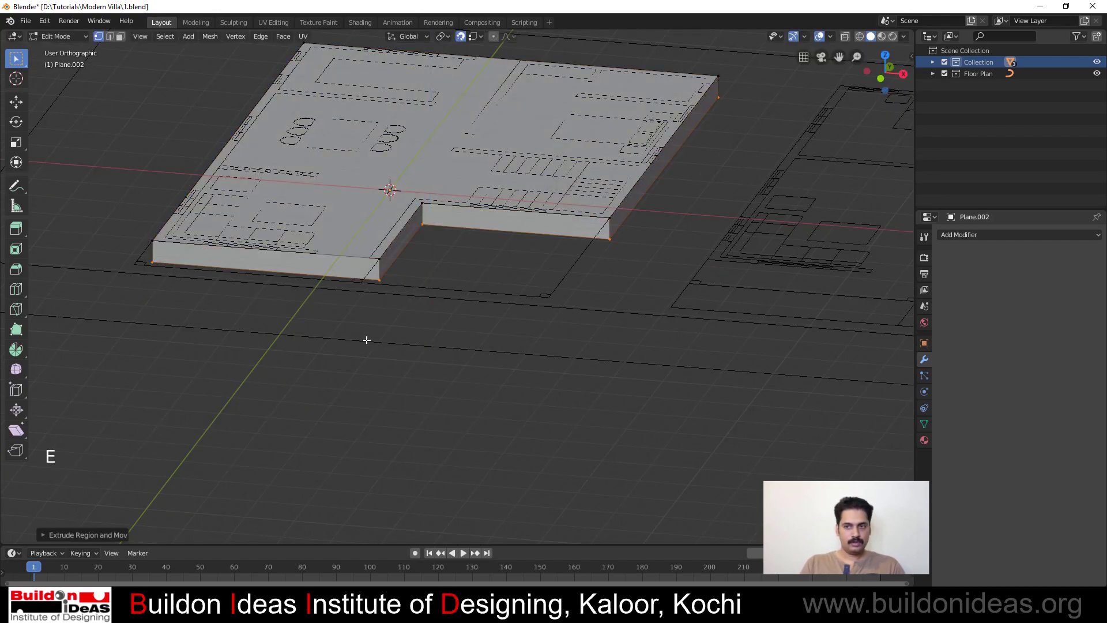
# Return to Object Mode with nothing selected and switch the view to perspective projection
pyautogui.press('Tab')
pyautogui.click(311, 373)
pyautogui.scroll(-2, 296, 379)
pyautogui.moveTo(297, 379); pyautogui.dragTo(510, 277, button='middle')
pyautogui.click(804, 57)
pyautogui.scroll(-1, 306, 348)
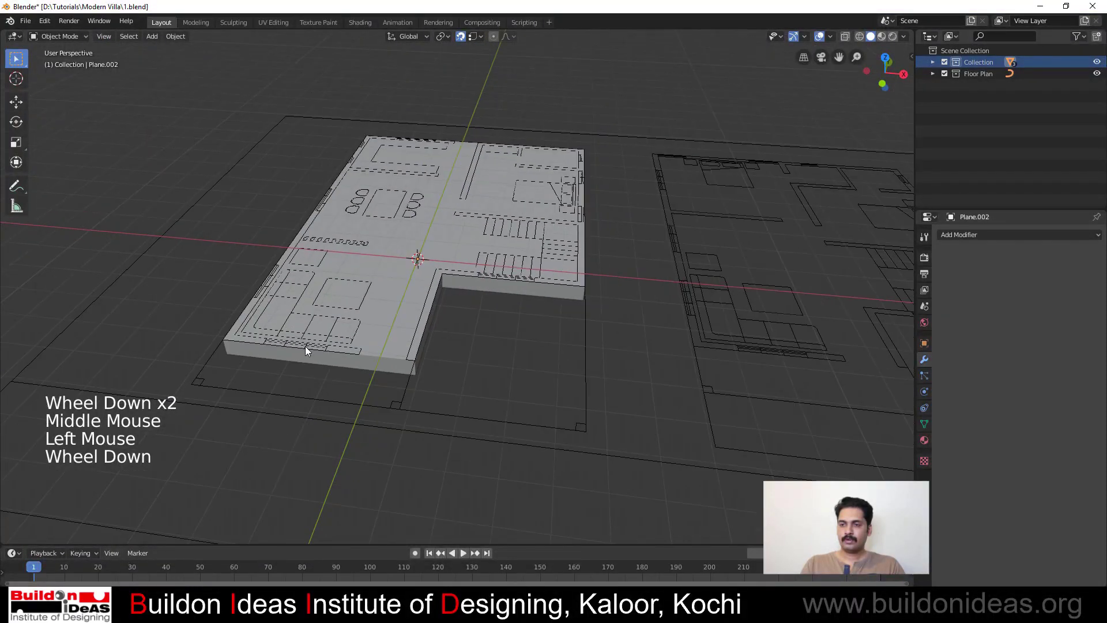
# Add a new plane and snap its front-left corner to the front-left corner of the ground floor plan's veranda outline
pyautogui.moveTo(306, 348); pyautogui.dragTo(380, 358, button='middle')
pyautogui.moveTo(364, 356); pyautogui.dragTo(383, 326, button='middle')
pyautogui.scroll(-1, 444, 362)
pyautogui.moveTo(445, 364); pyautogui.dragTo(446, 305, button='middle')
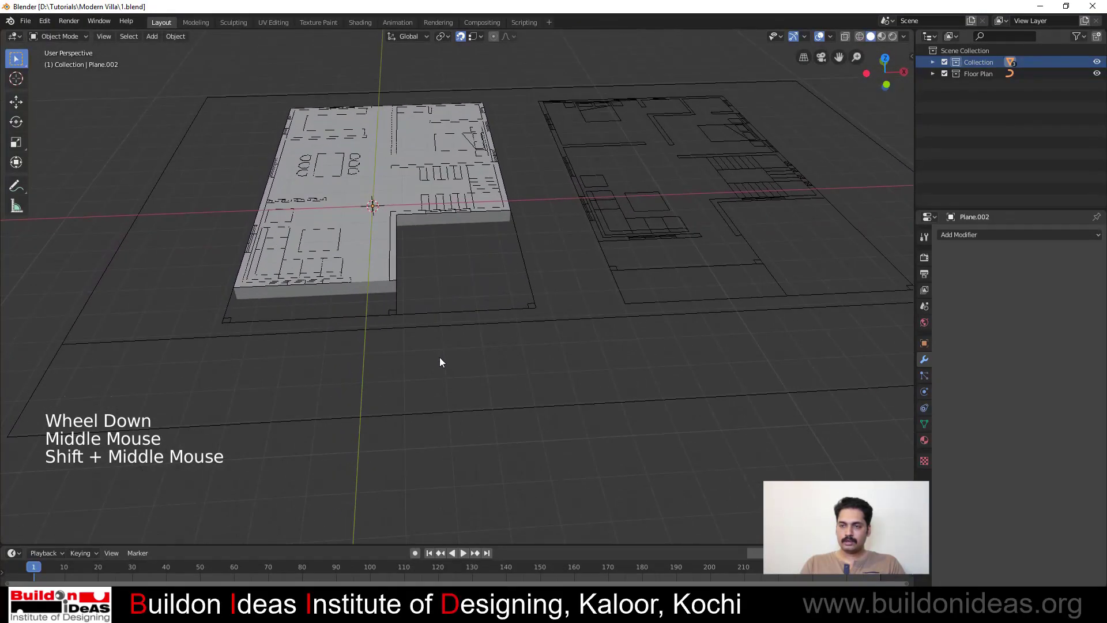
pyautogui.moveTo(440, 364); pyautogui.dragTo(416, 383, button='middle')
pyautogui.scroll(2, 323, 388)
pyautogui.keyDown('shift'); pyautogui.moveTo(324, 388); pyautogui.dragTo(582, 341, button='middle'); pyautogui.keyUp('shift')
pyautogui.moveTo(487, 368); pyautogui.dragTo(411, 382, button='middle')
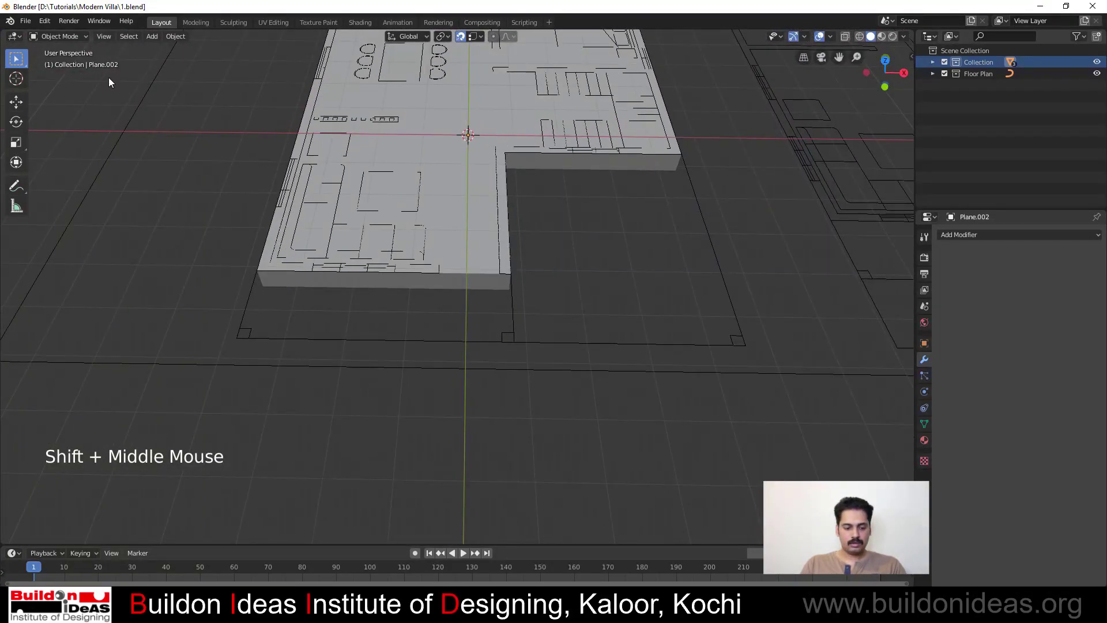
pyautogui.click(152, 36)
pyautogui.moveTo(182, 49)
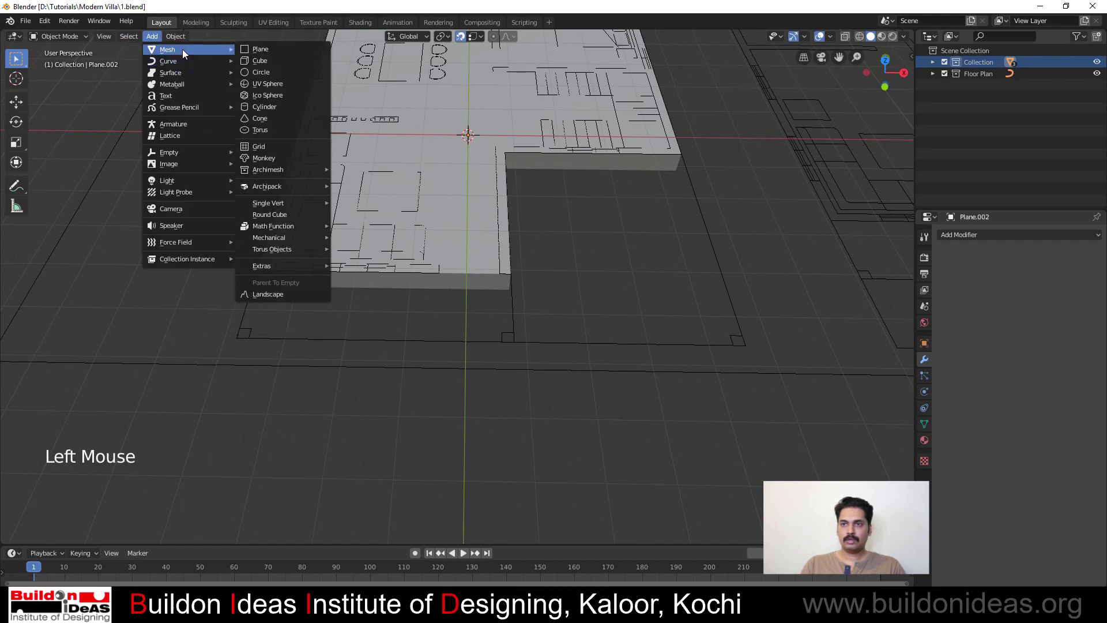
pyautogui.click(271, 50)
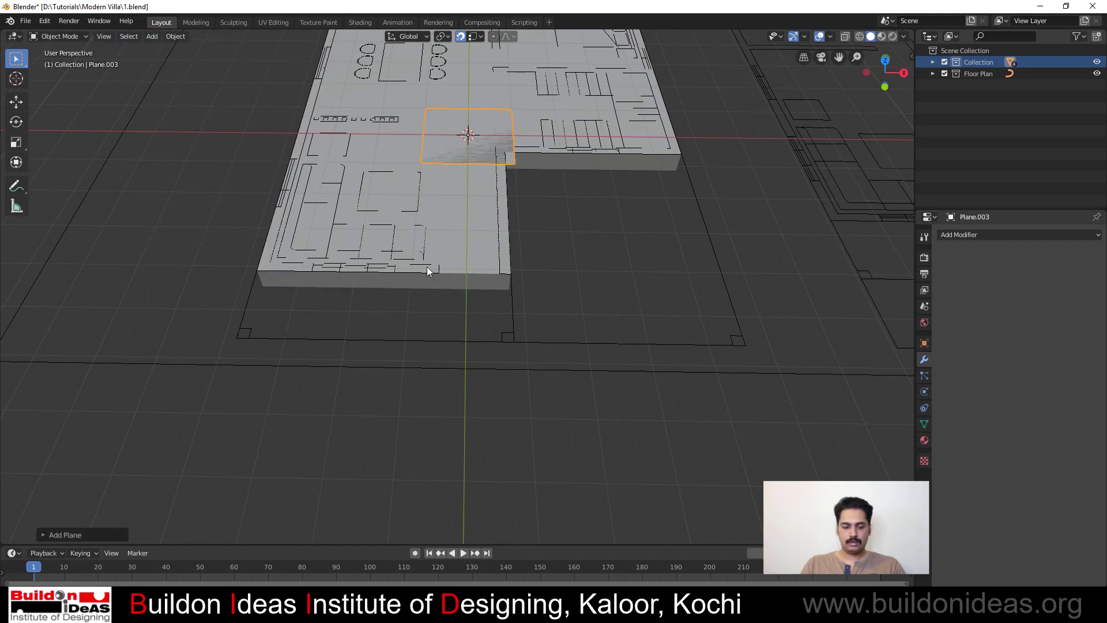
pyautogui.press('g')
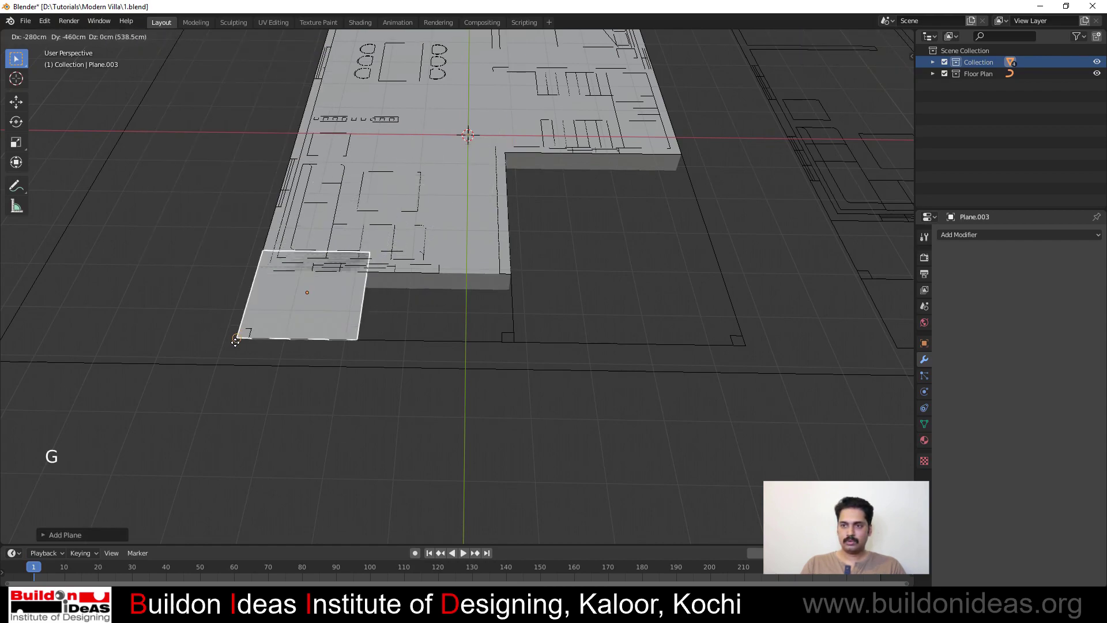
pyautogui.click(234, 343)
# Fit the plane to the veranda outline by snapping its back edge to the house base and its right edge to the right pillar corner
pyautogui.press('Tab')
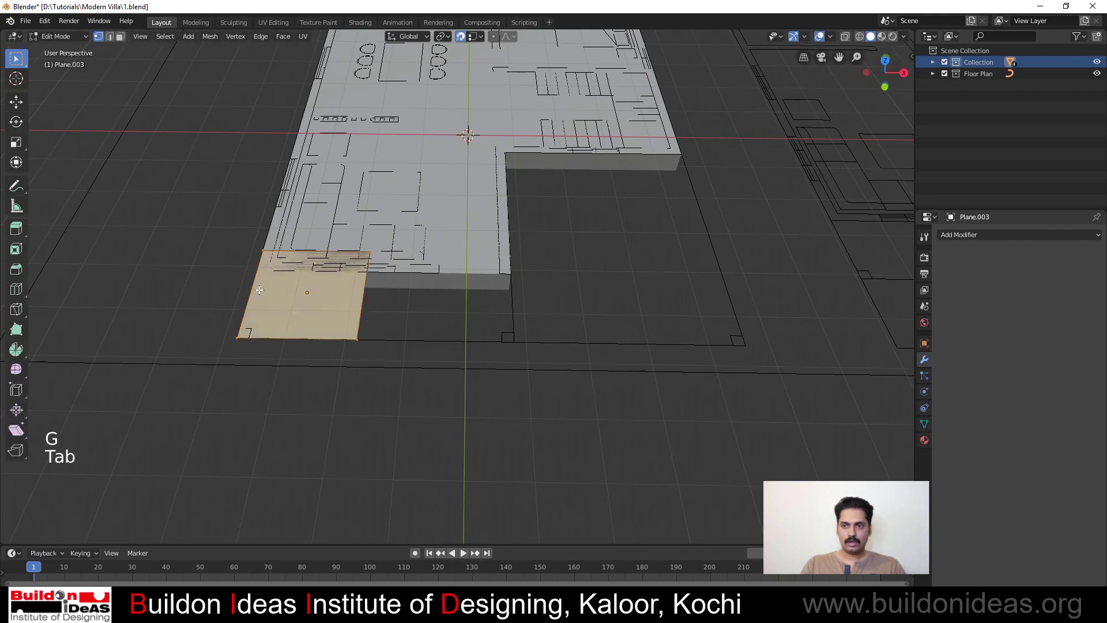
pyautogui.press('2')
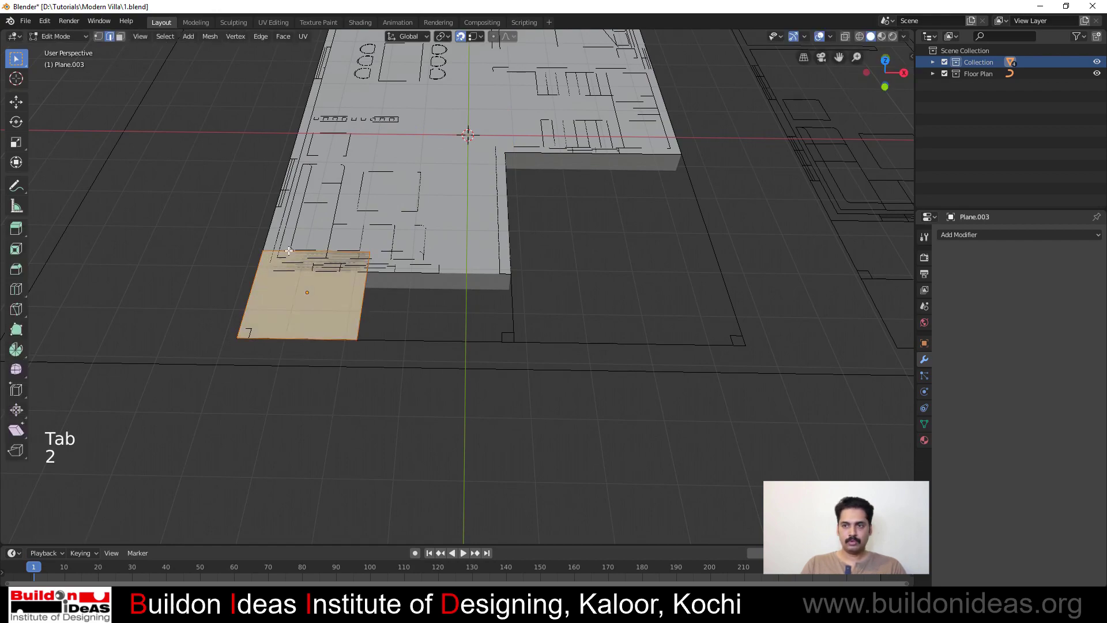
pyautogui.click(290, 254)
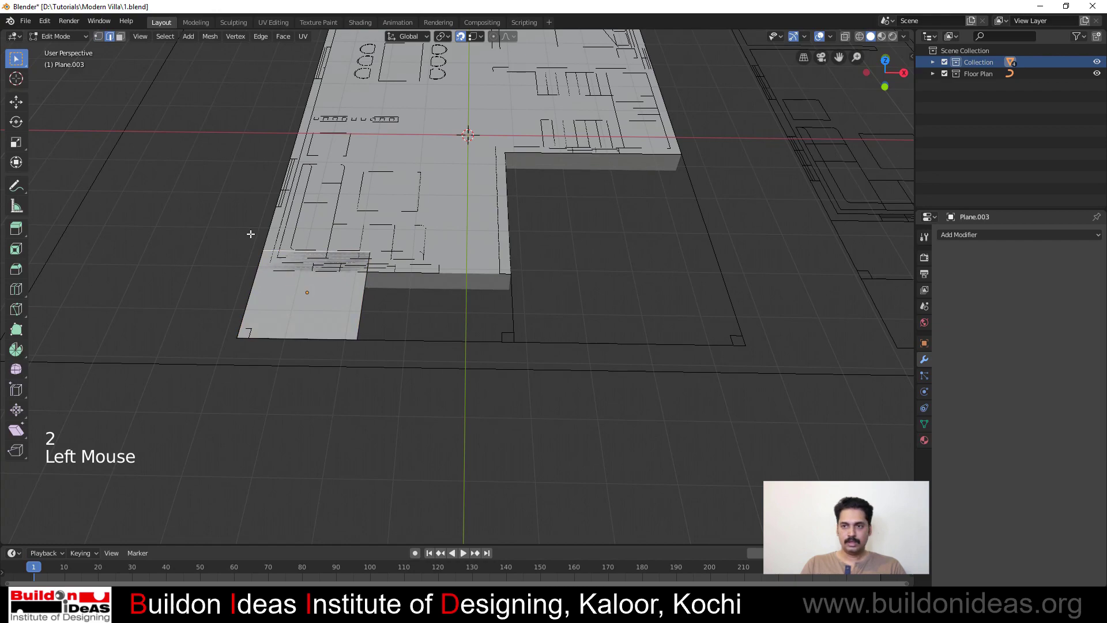
pyautogui.press('g')
pyautogui.click(408, 293)
pyautogui.click(370, 318)
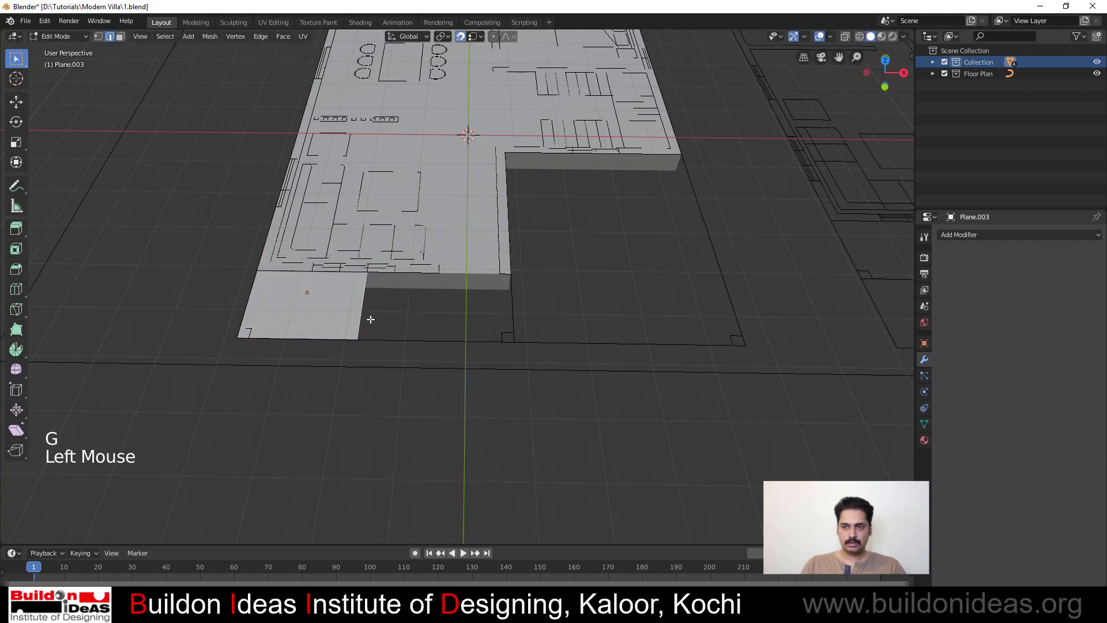
pyautogui.press('g')
pyautogui.click(504, 304)
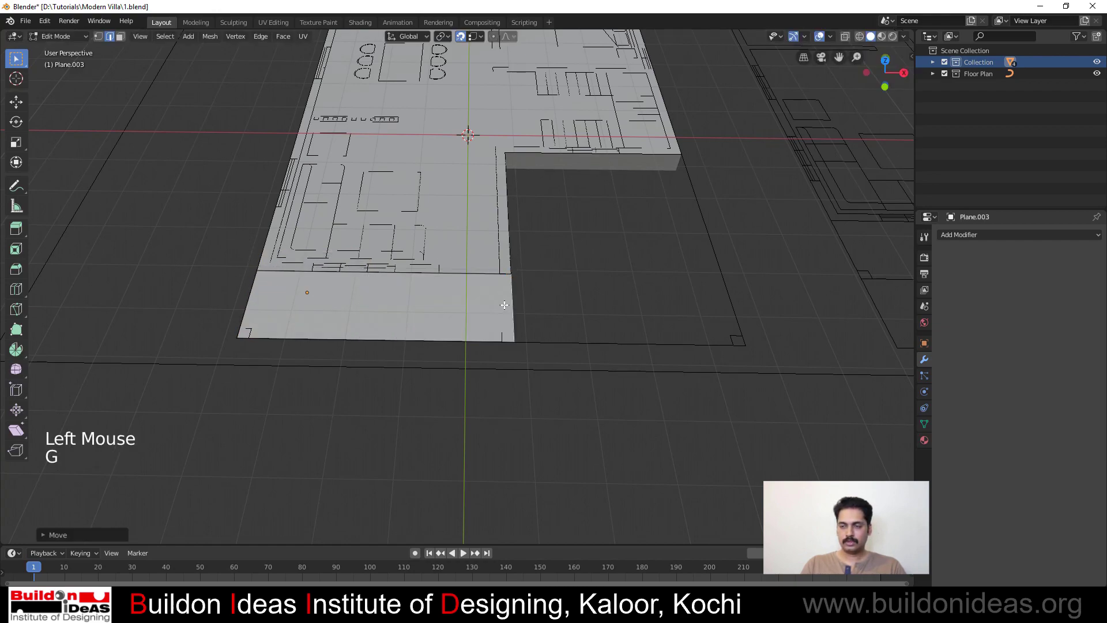
# Extrude the veranda face downward to the depth of the adjoining floor base
pyautogui.press('3')
pyautogui.click(403, 315)
pyautogui.press('e')
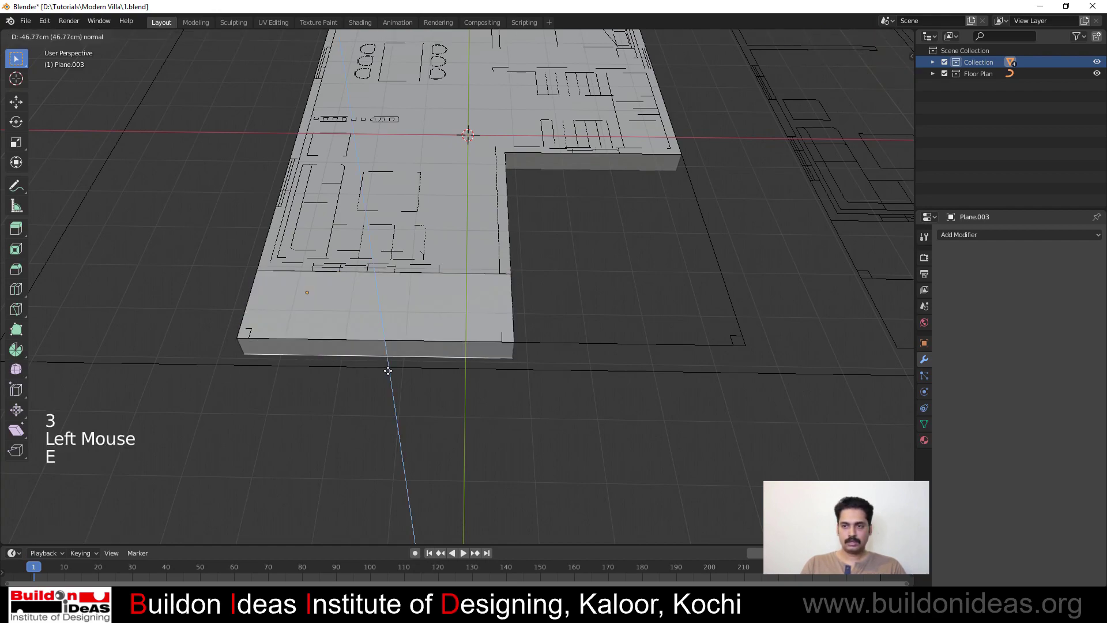
pyautogui.click(389, 375)
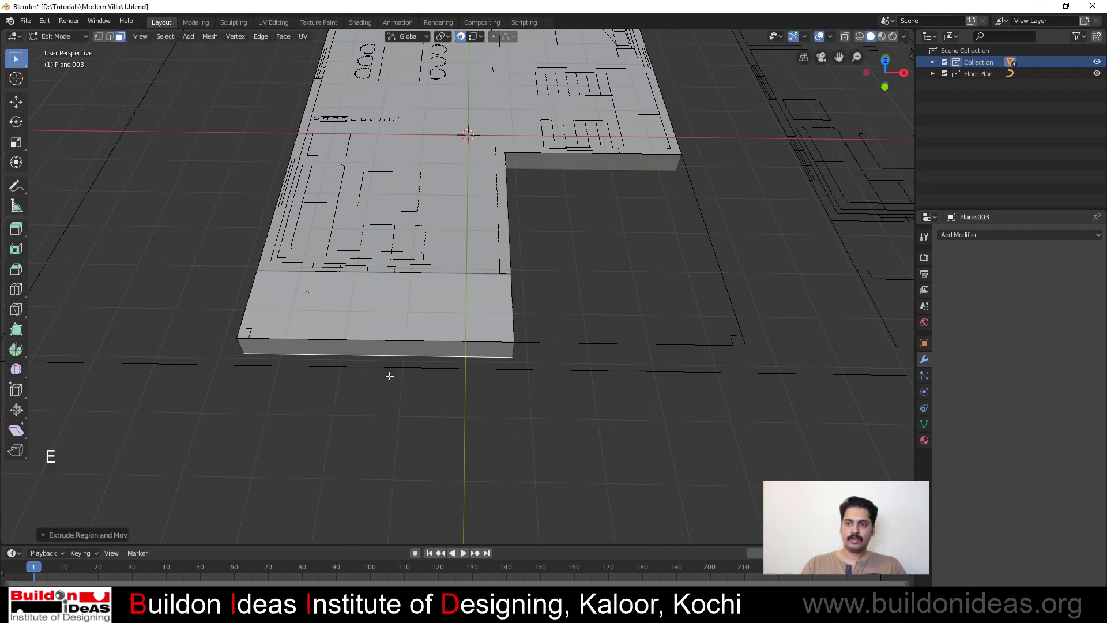
# Extrude the car porch floor face into a thin slab beside the veranda
pyautogui.moveTo(464, 458); pyautogui.dragTo(381, 314, button='middle')
pyautogui.scroll(1, 306, 323)
pyautogui.click(413, 410)
pyautogui.press('e')
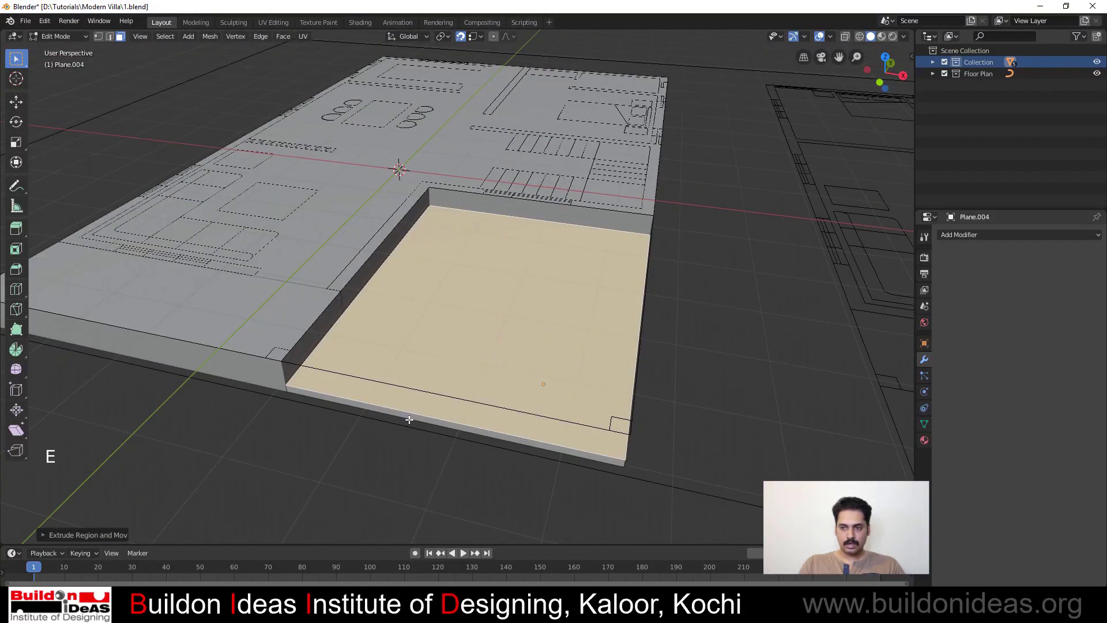
pyautogui.click(396, 435)
# Move the front edge of the car porch slab outward along the Y axis to form a sloping ramp
pyautogui.press('2')
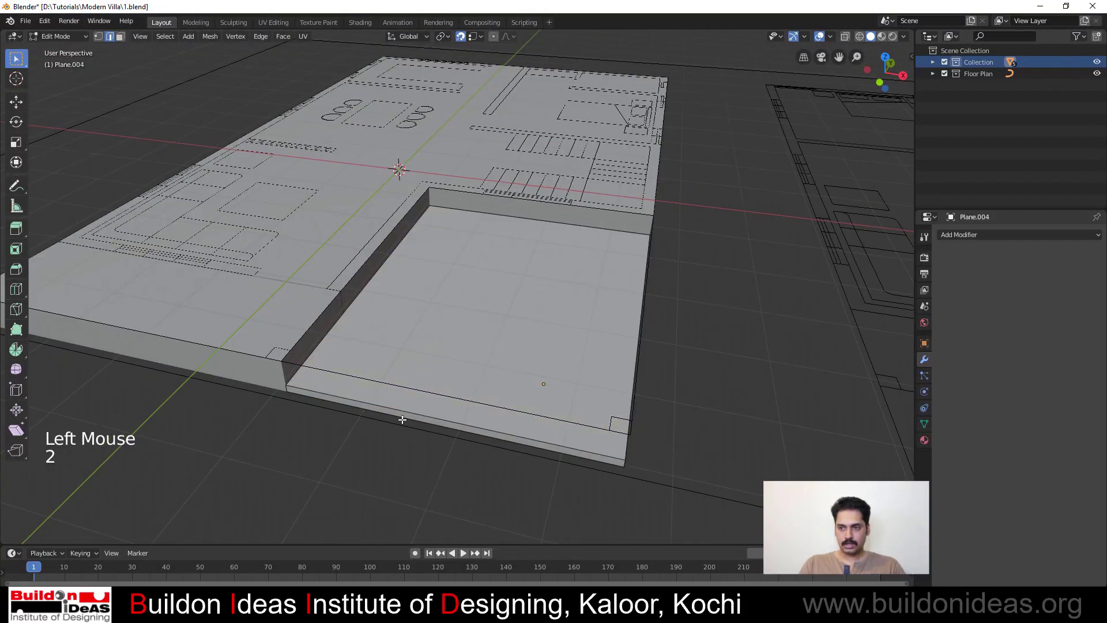
pyautogui.click(396, 428)
pyautogui.press('g')
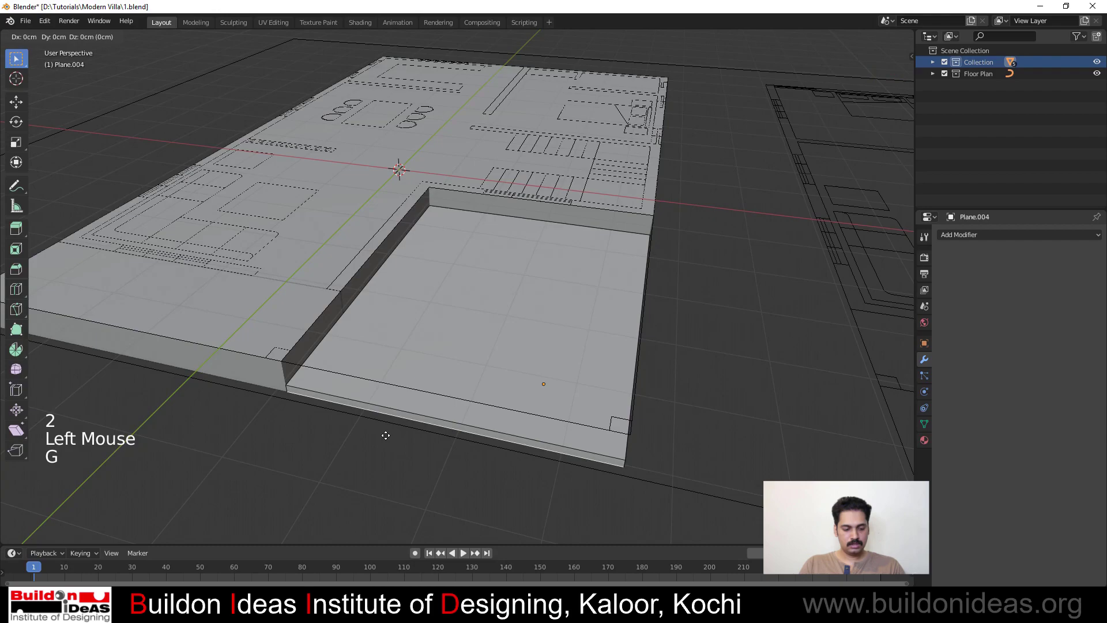
pyautogui.press('y')
pyautogui.click(365, 475)
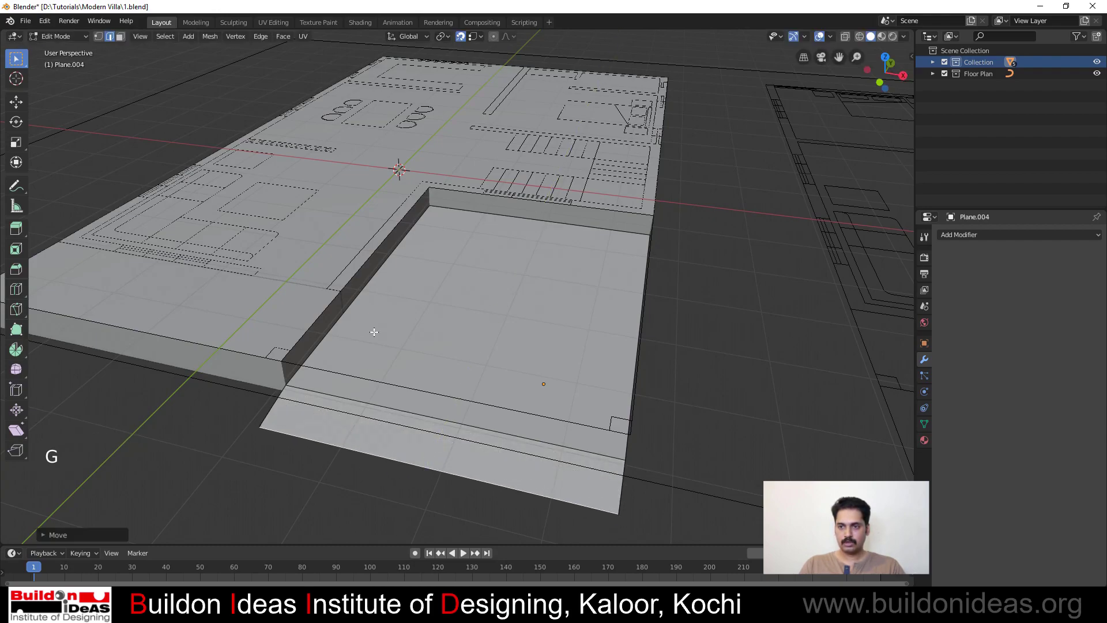
# Add a new plane and snap its corner onto the front-left top corner of the veranda base
pyautogui.scroll(-3, 372, 330)
pyautogui.moveTo(375, 321); pyautogui.dragTo(331, 315, button='middle')
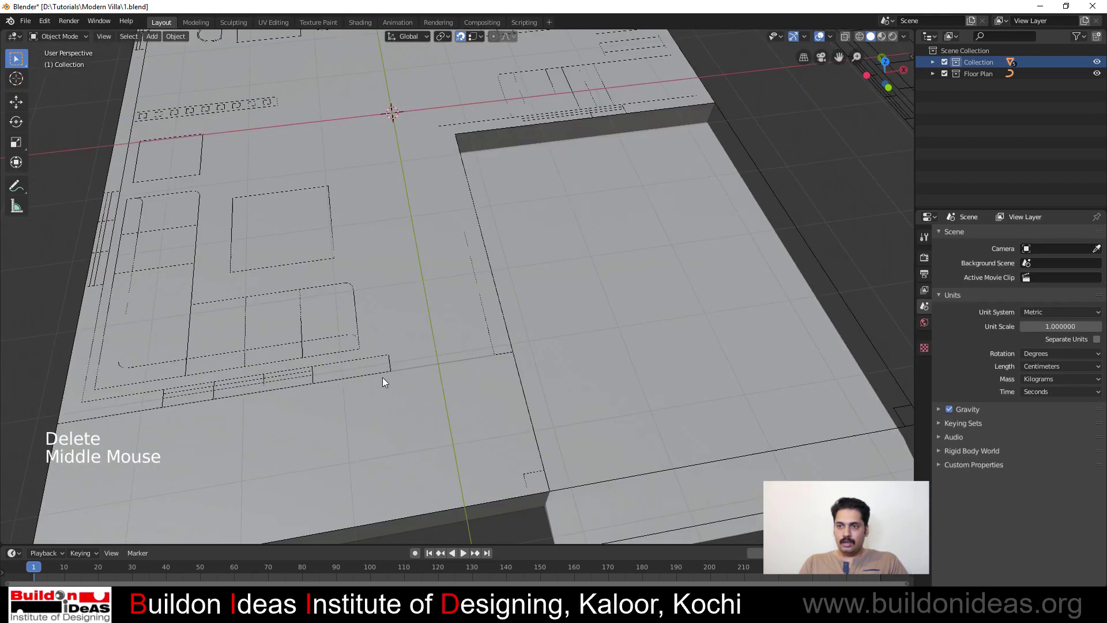
pyautogui.scroll(-2, 348, 370)
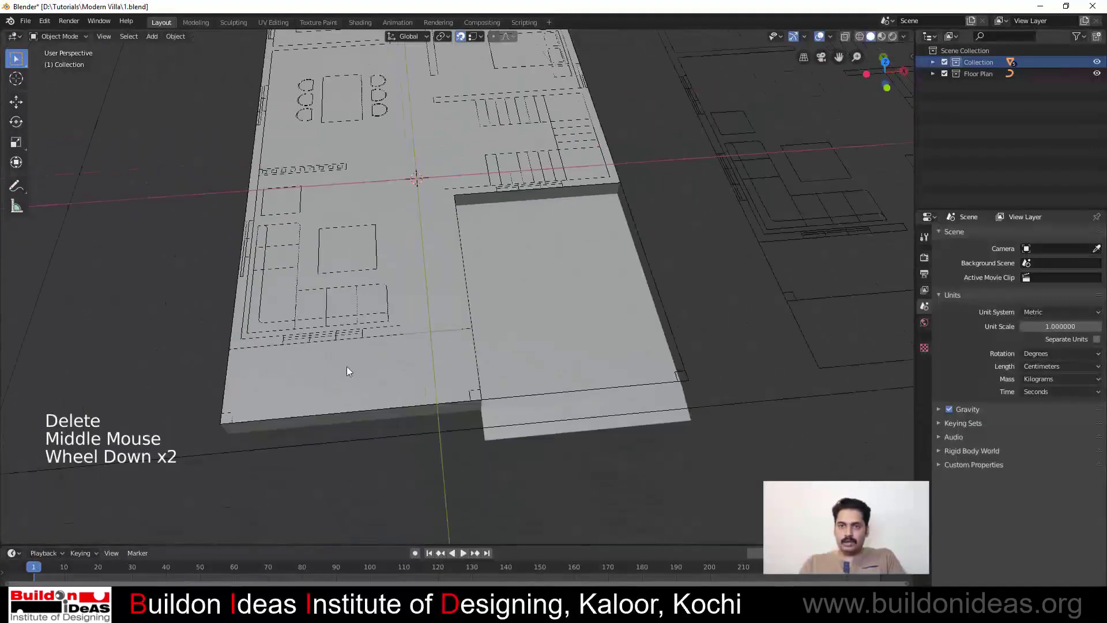
pyautogui.scroll(1, 295, 378)
pyautogui.keyDown('shift'); pyautogui.moveTo(296, 379); pyautogui.dragTo(396, 374, button='middle'); pyautogui.keyUp('shift')
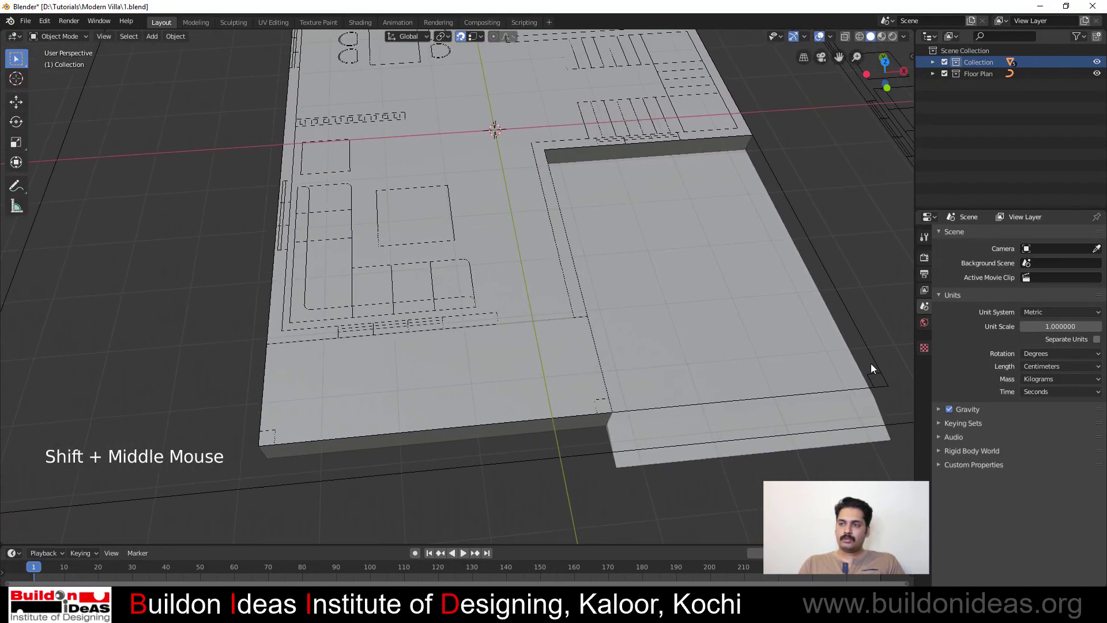
pyautogui.scroll(2, 269, 411)
pyautogui.scroll(-1, 297, 412)
pyautogui.keyDown('shift'); pyautogui.moveTo(296, 413); pyautogui.dragTo(357, 384, button='middle'); pyautogui.keyUp('shift')
pyautogui.click(152, 36)
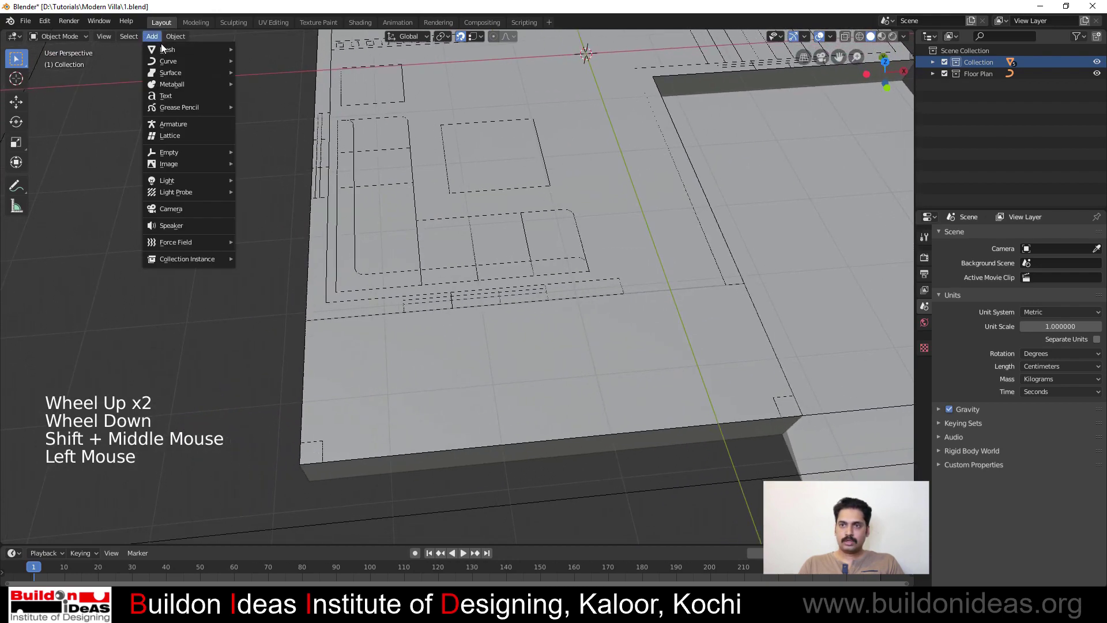
pyautogui.moveTo(165, 43)
pyautogui.click(306, 45)
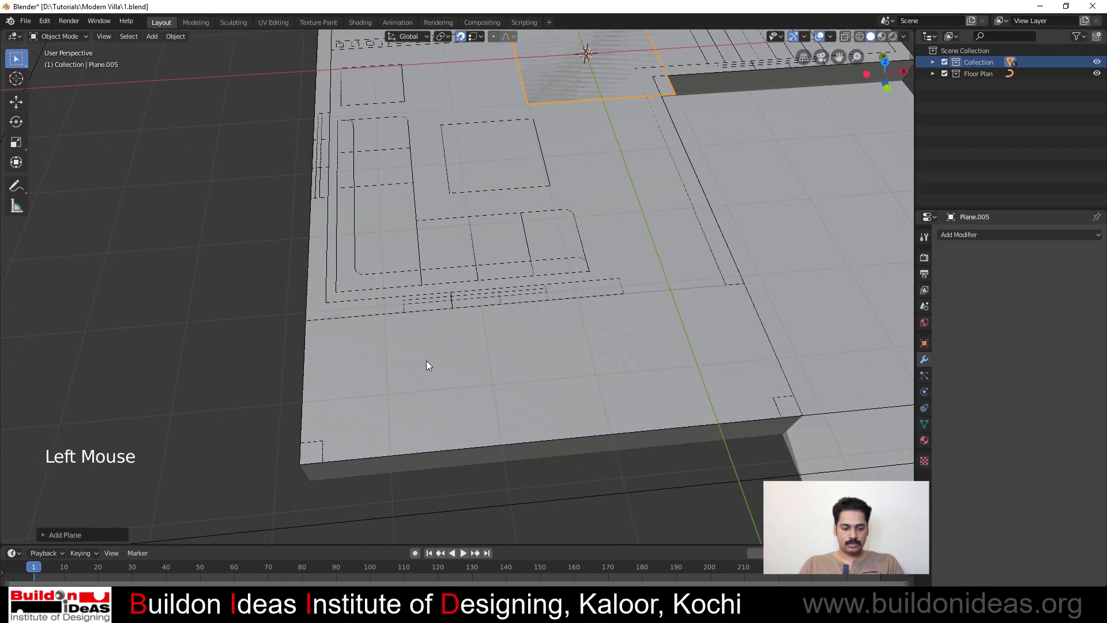
pyautogui.press('g')
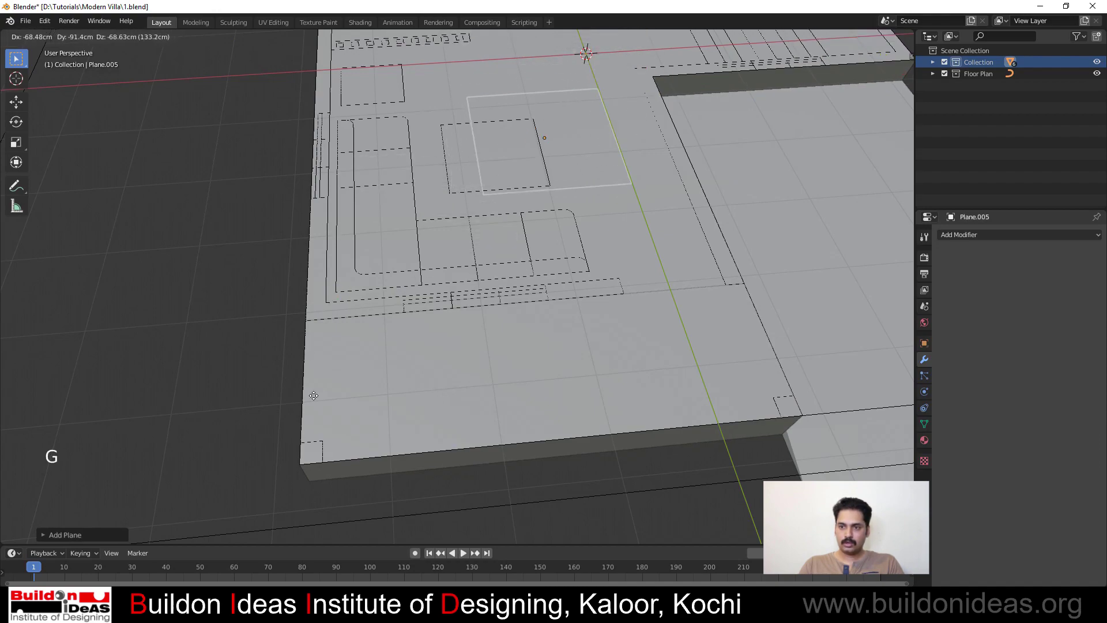
pyautogui.click(306, 465)
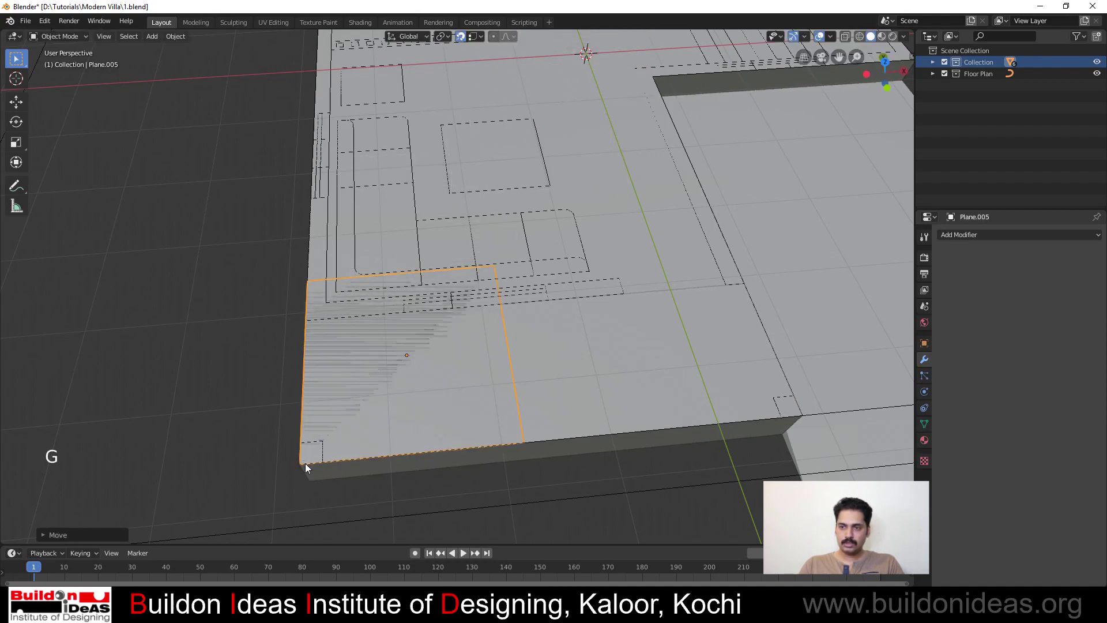
# Narrow the plane to the left pillar's width and snap its back edge to the house's front wall line, leaving a strip along the veranda's left side
pyautogui.press('Tab')
pyautogui.click(517, 407)
pyautogui.press('g')
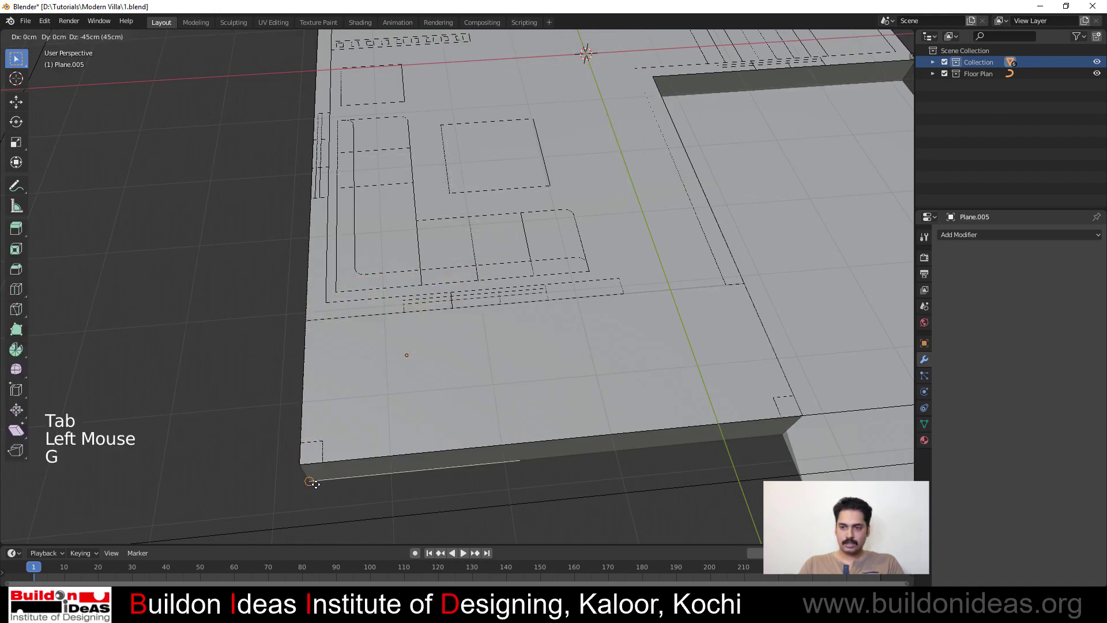
pyautogui.click(302, 463)
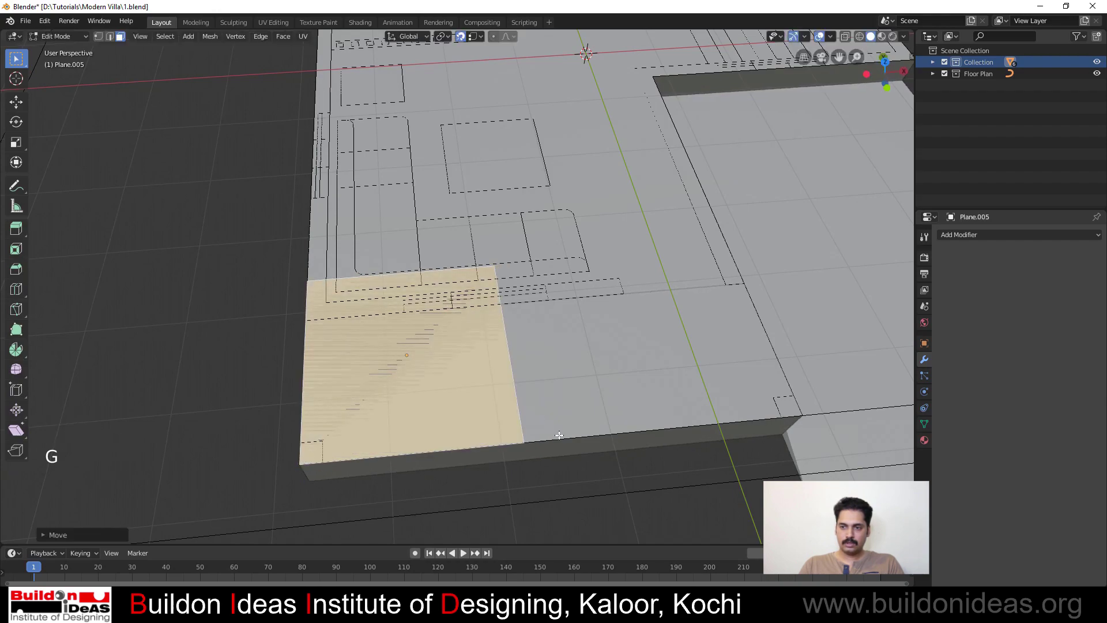
pyautogui.press('2')
pyautogui.click(518, 439)
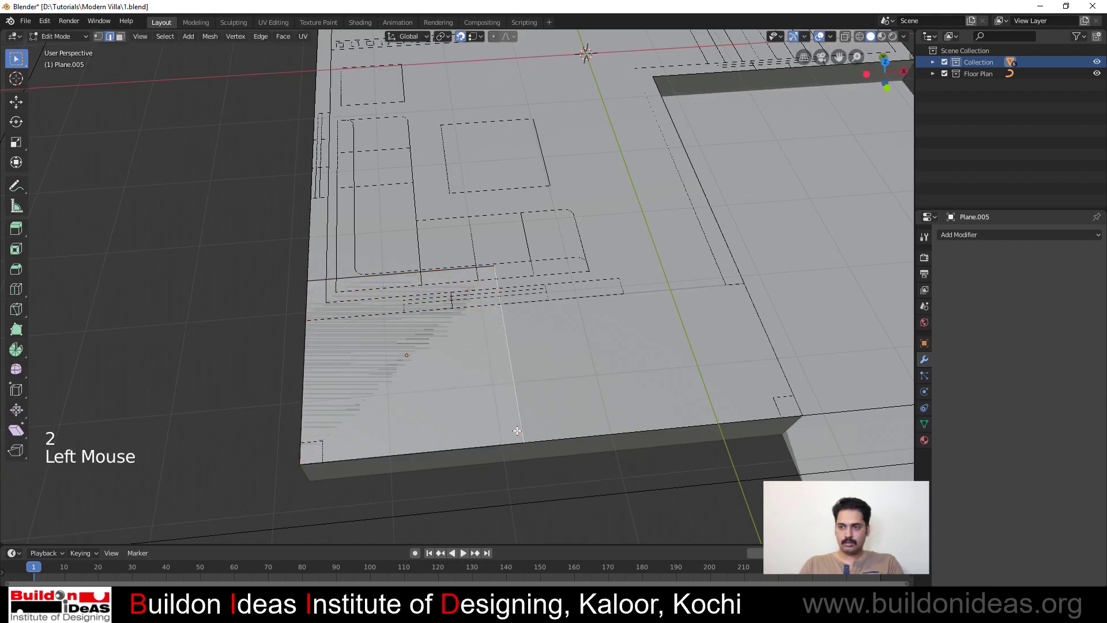
pyautogui.press('g')
pyautogui.click(321, 461)
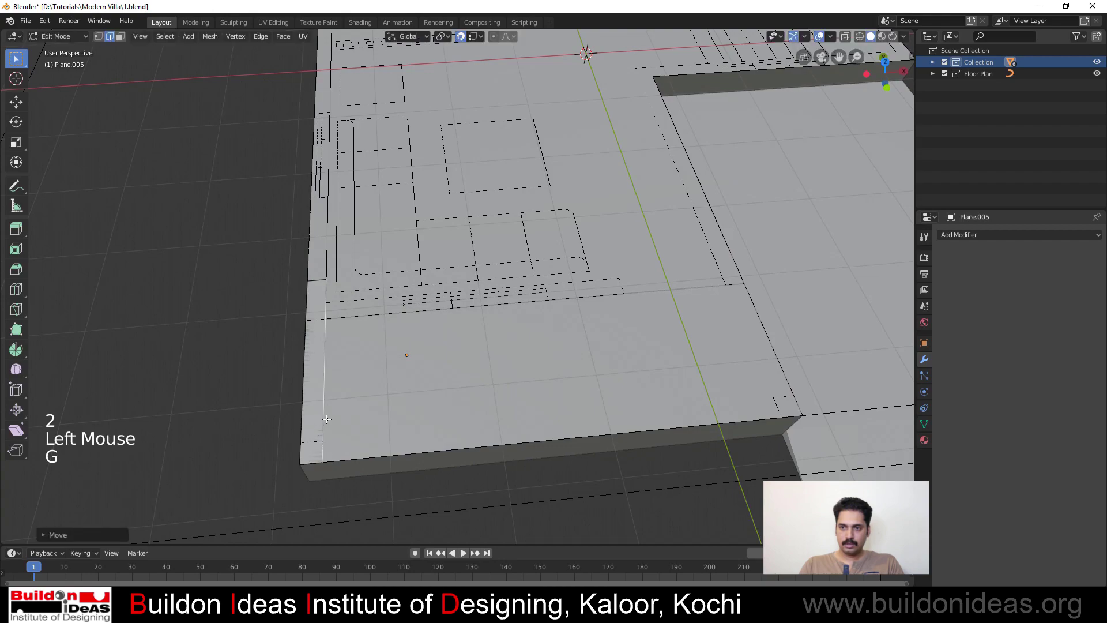
pyautogui.click(314, 284)
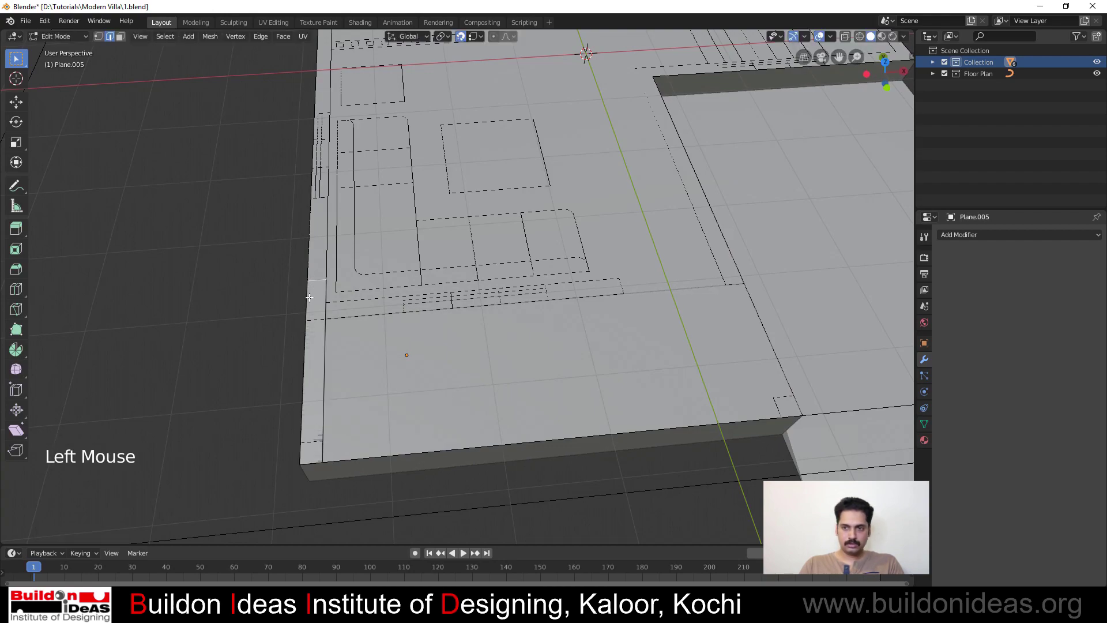
pyautogui.press('g')
pyautogui.click(309, 327)
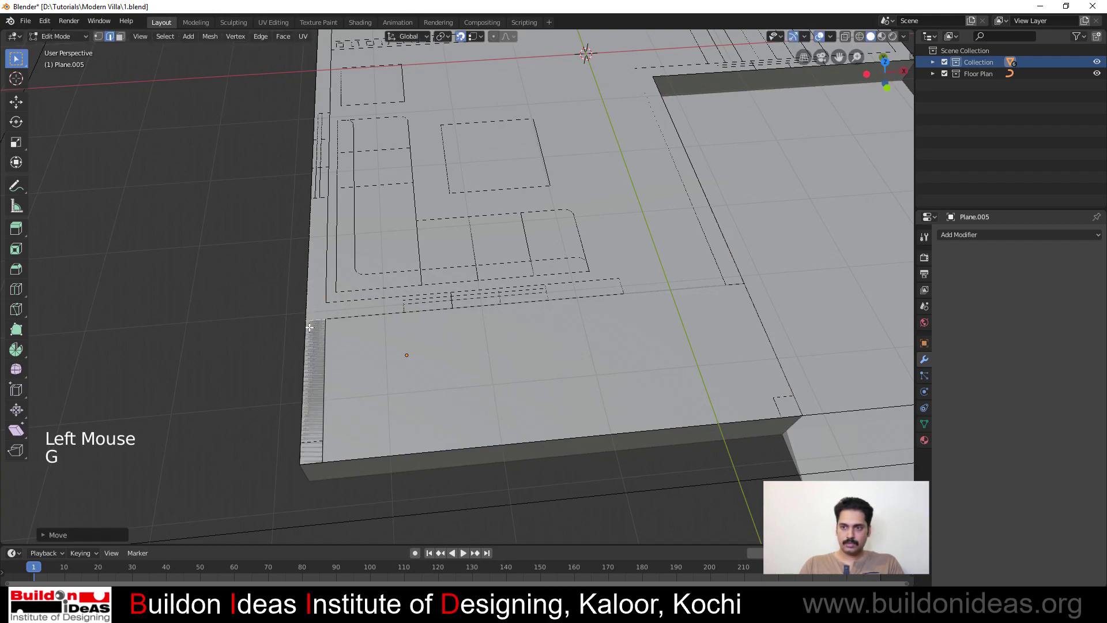
# Snap the strip's front edge back to the left pillar's rear line and extrude it 20 cm forward to the veranda's front edge
pyautogui.click(305, 463)
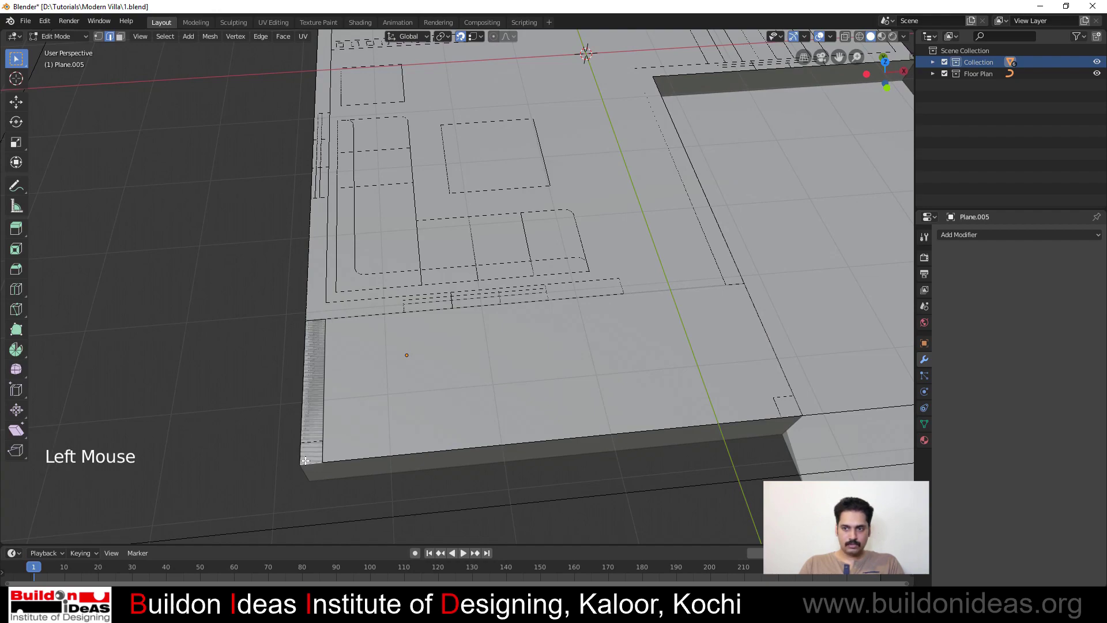
pyautogui.press('g')
pyautogui.click(308, 448)
pyautogui.press('e')
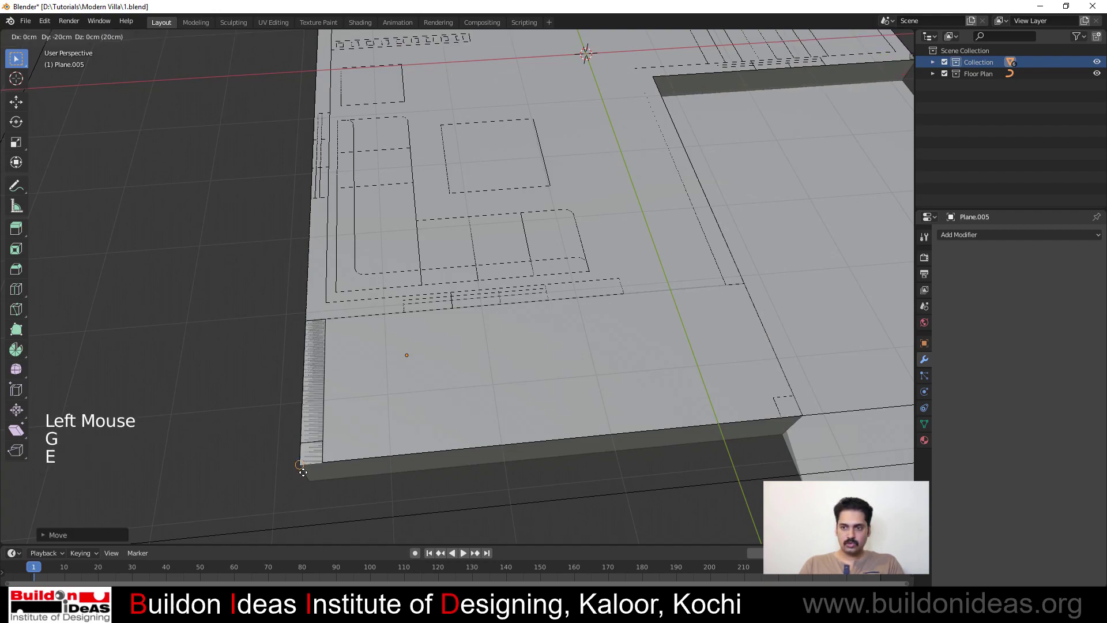
pyautogui.click(309, 479)
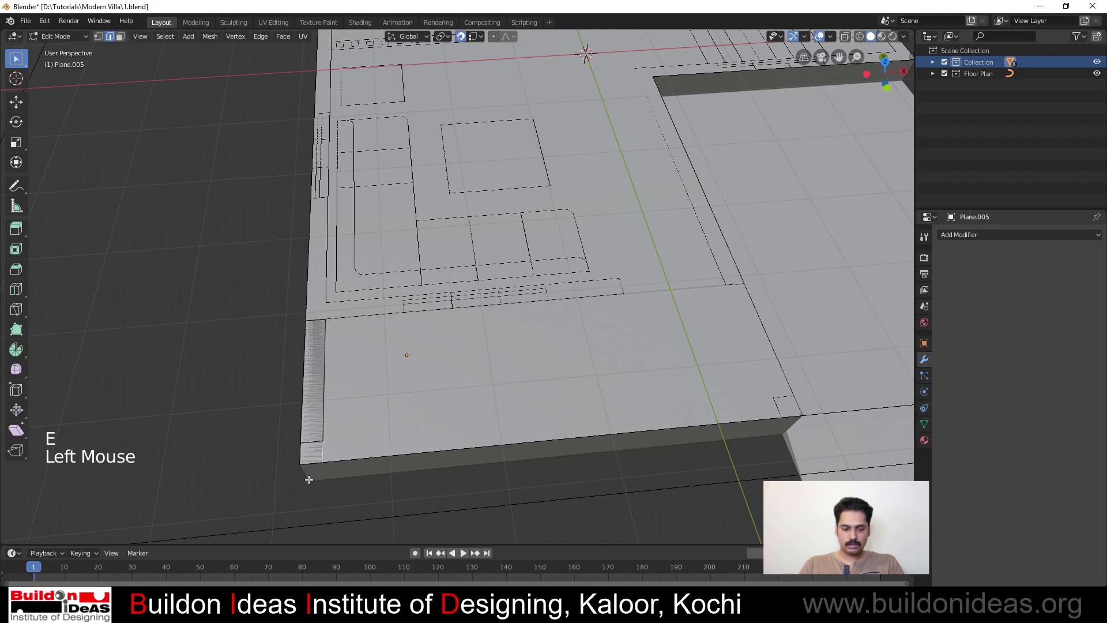
# Extrude the strip 420 cm along the veranda's front, across the right pillar, and back along the right side to the house's front wall
pyautogui.press('e')
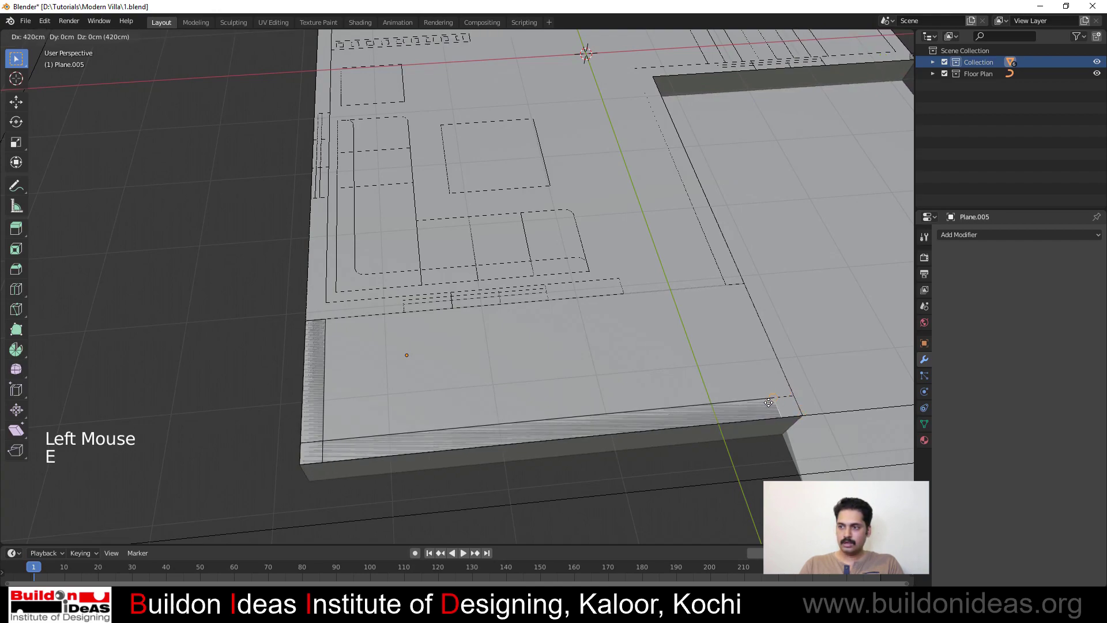
pyautogui.click(774, 399)
pyautogui.press('e')
pyautogui.click(792, 395)
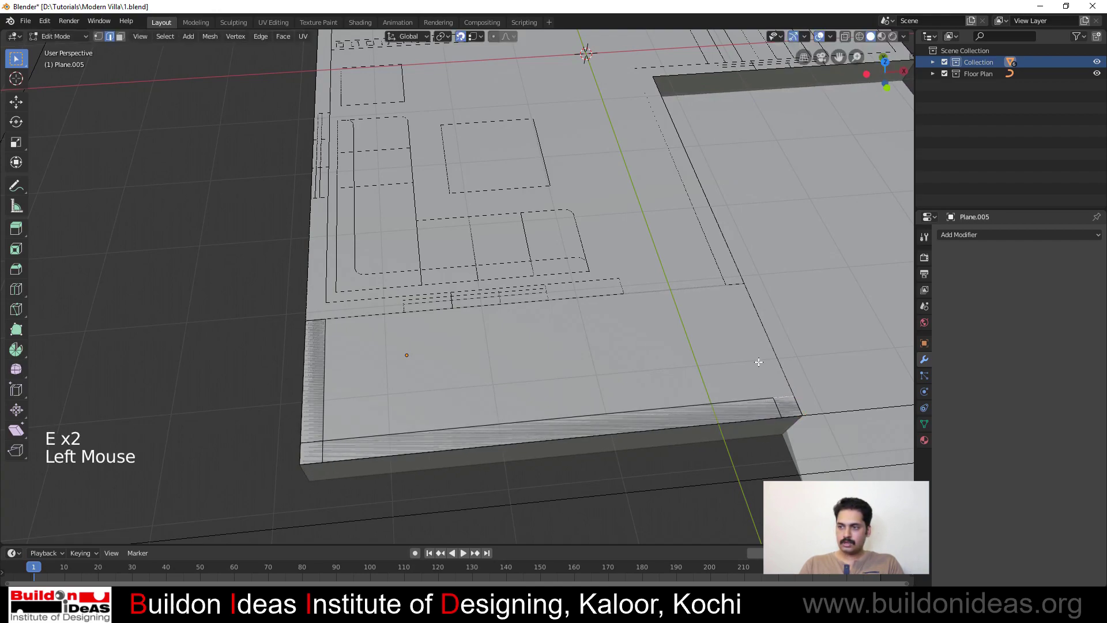
pyautogui.press('e')
pyautogui.click(742, 288)
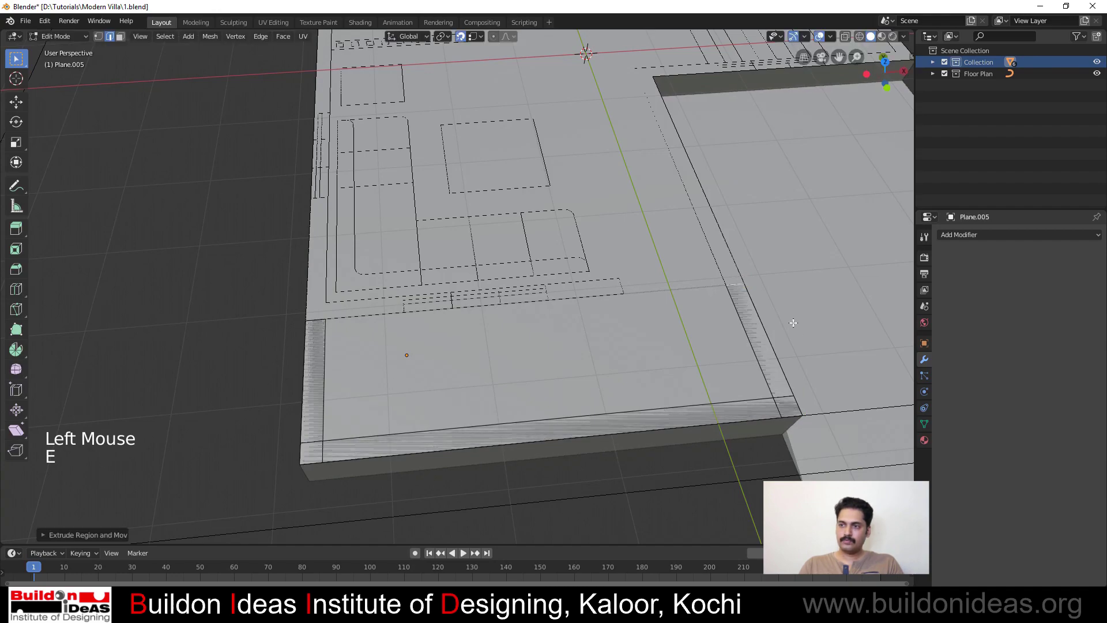
# Extrude all faces of the veranda's edge strip upward into a solid band around the veranda
pyautogui.press('Tab')
pyautogui.press('Tab')
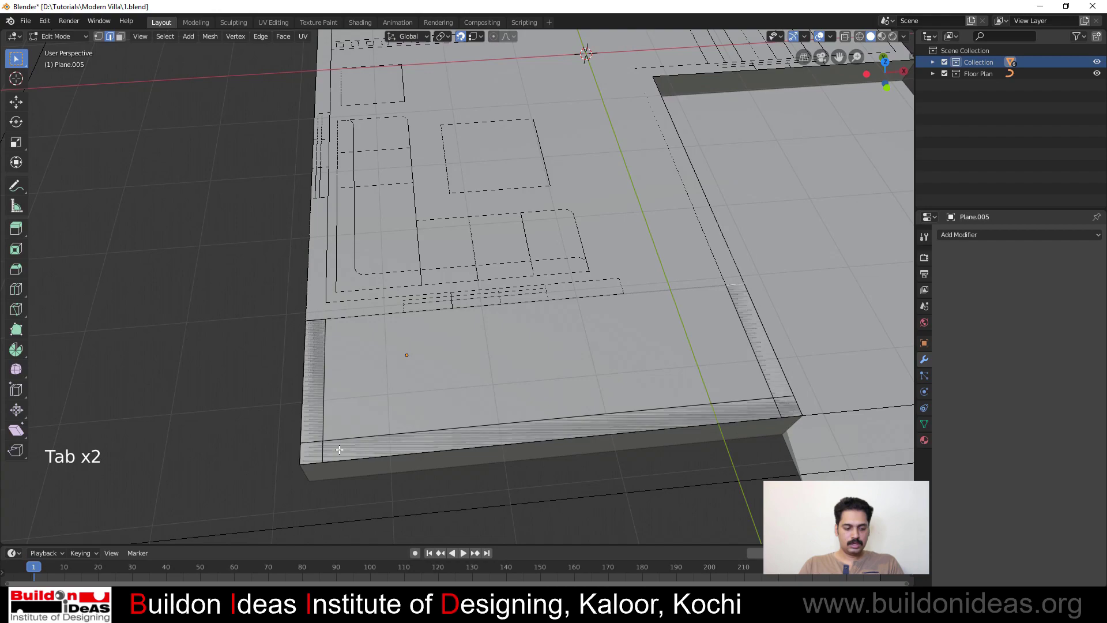
pyautogui.press('3')
pyautogui.press('a')
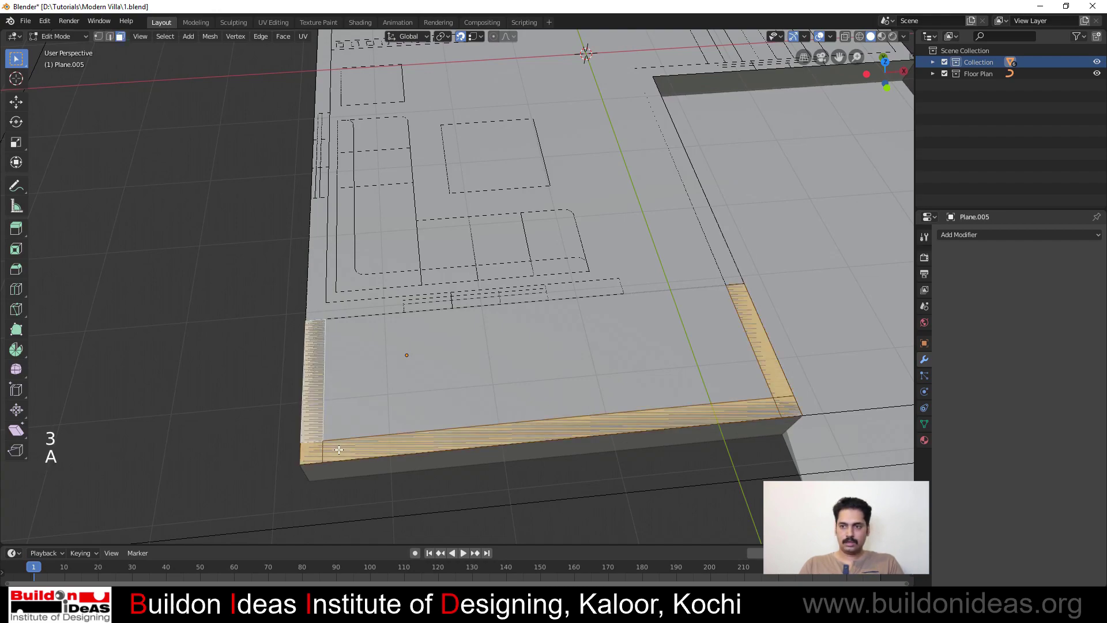
pyautogui.press('e')
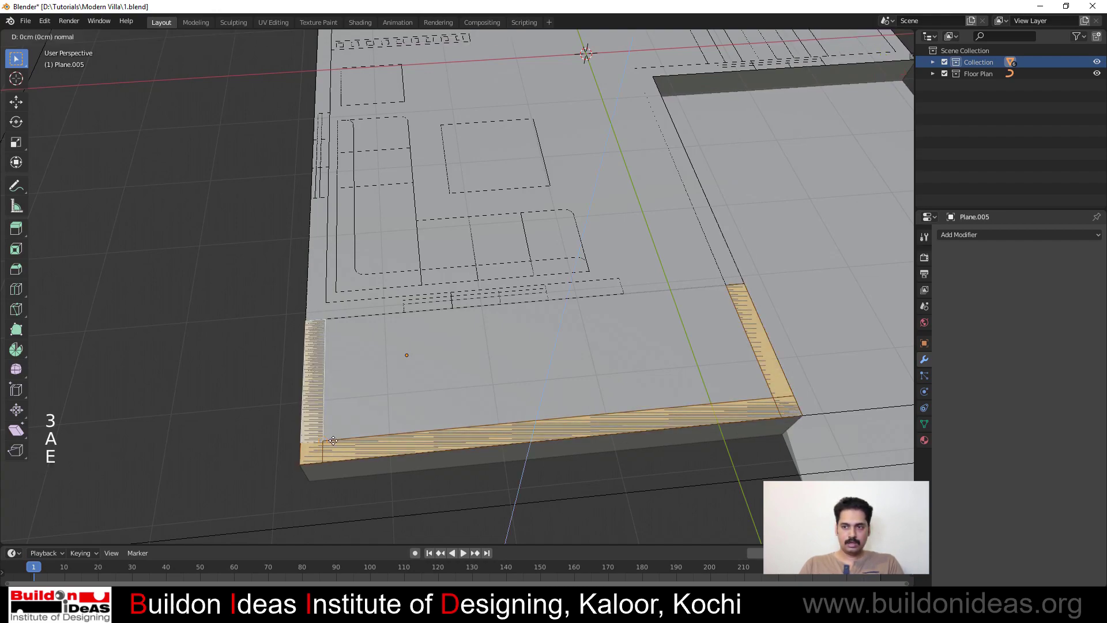
pyautogui.click(296, 321)
pyautogui.press('Tab')
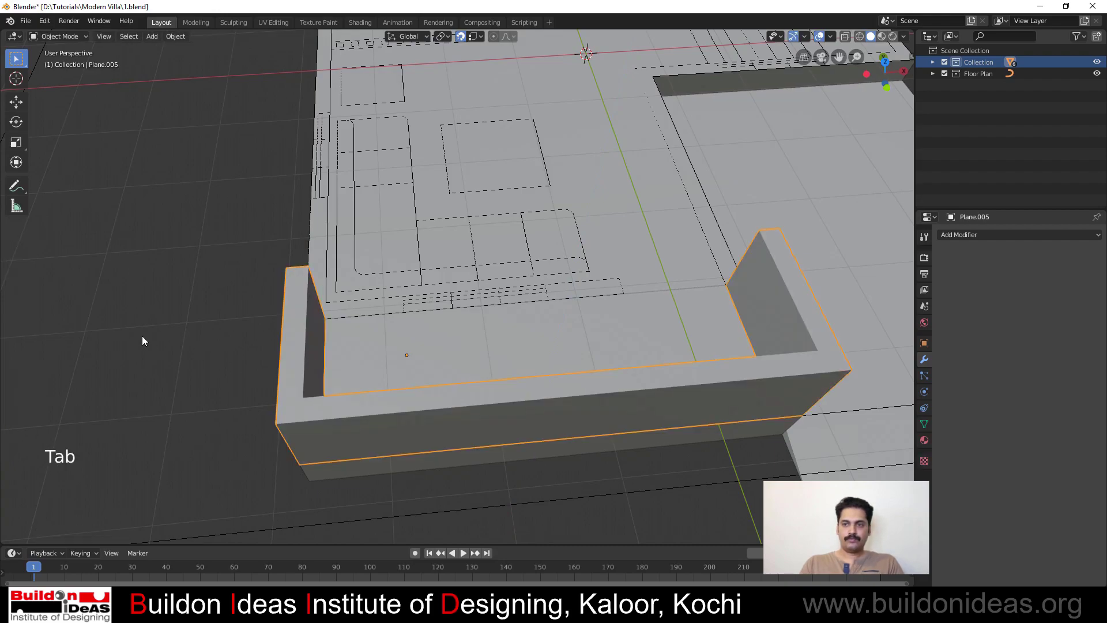
# Raise the veranda band 210 cm along the global Z axis
pyautogui.scroll(-2, 544, 435)
pyautogui.moveTo(544, 435); pyautogui.dragTo(354, 388, button='middle')
pyautogui.scroll(1, 358, 424)
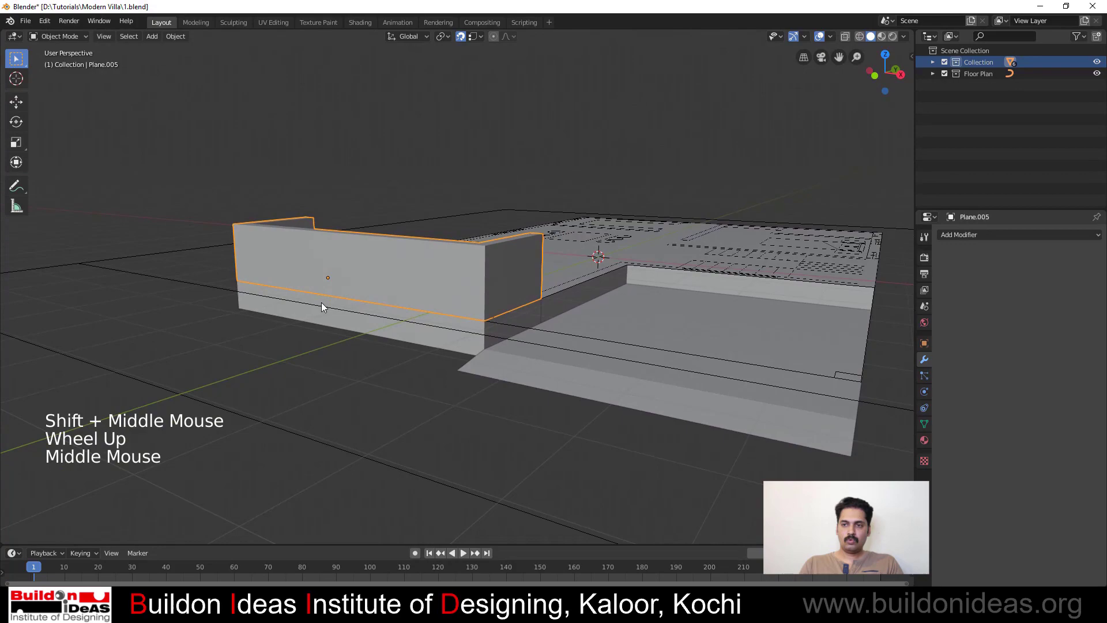
pyautogui.press('g')
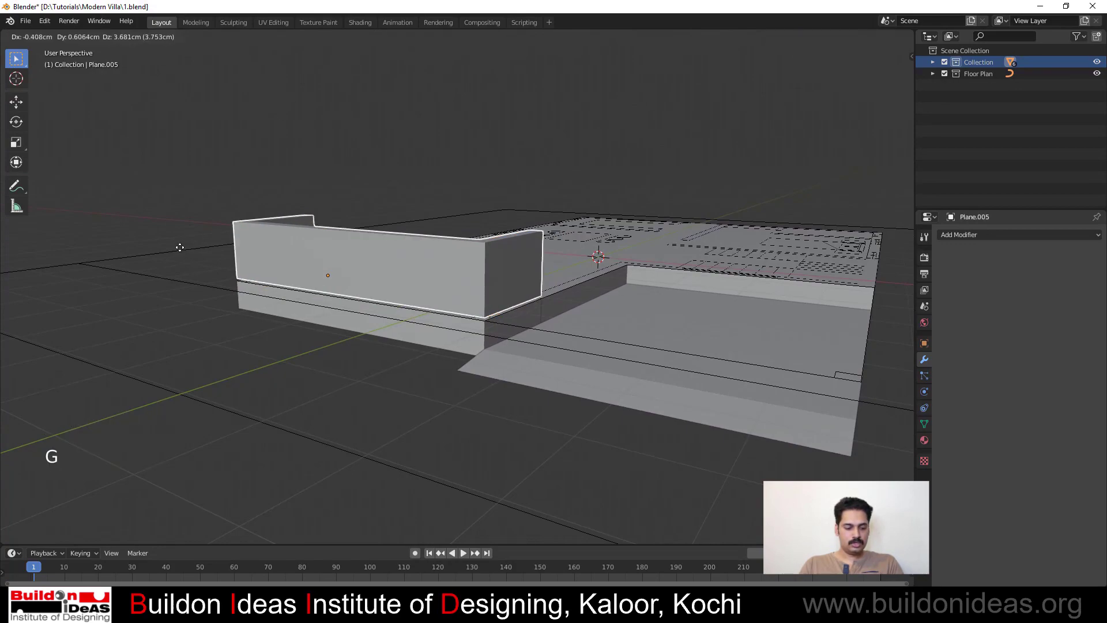
pyautogui.press('z')
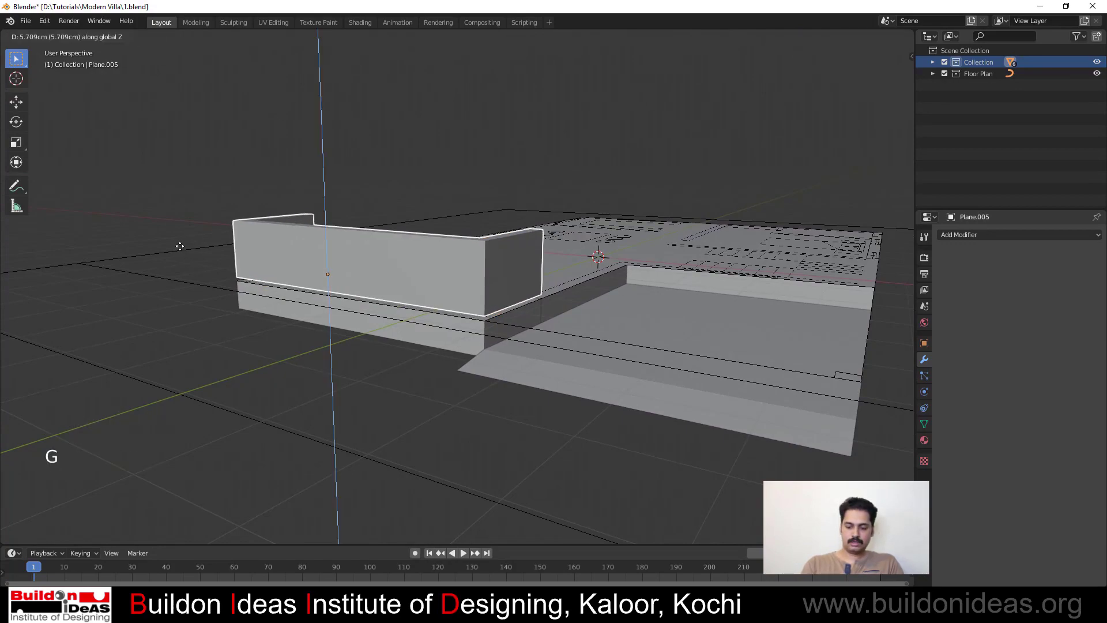
pyautogui.write('210')
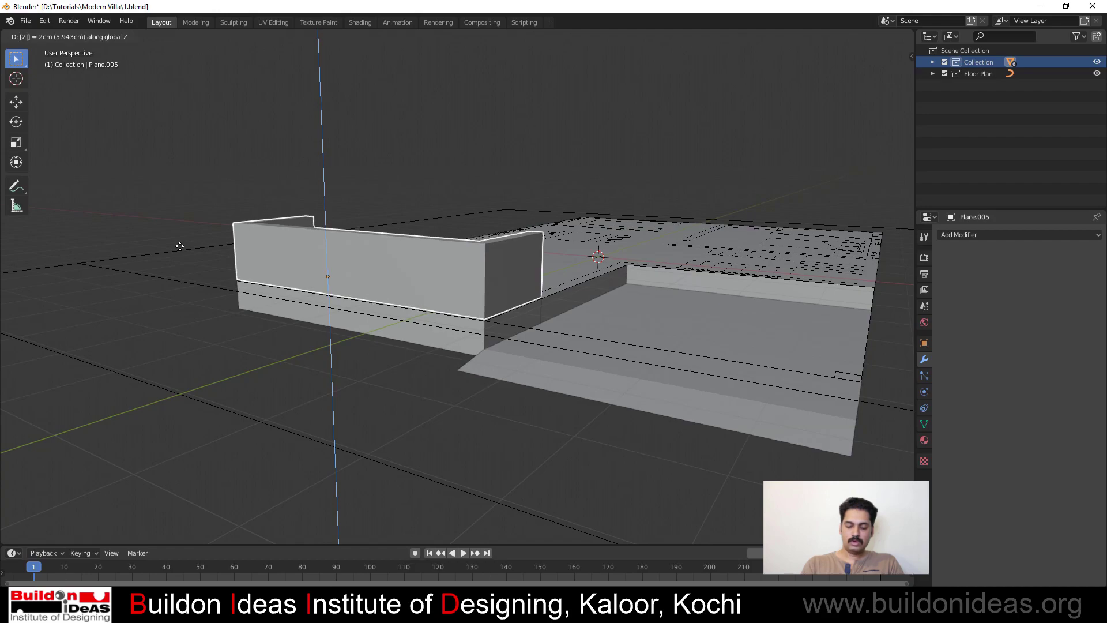
pyautogui.press('Return')
pyautogui.scroll(-2, 197, 368)
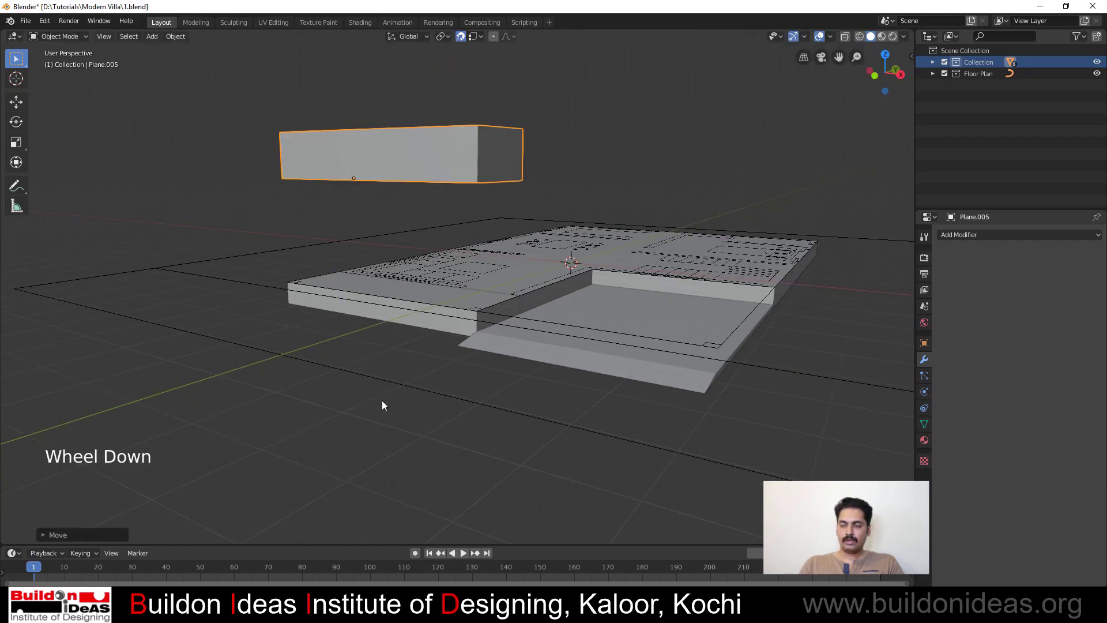
# Save the file and reveal all the hidden wall objects
pyautogui.moveTo(383, 403); pyautogui.dragTo(297, 386, button='middle')
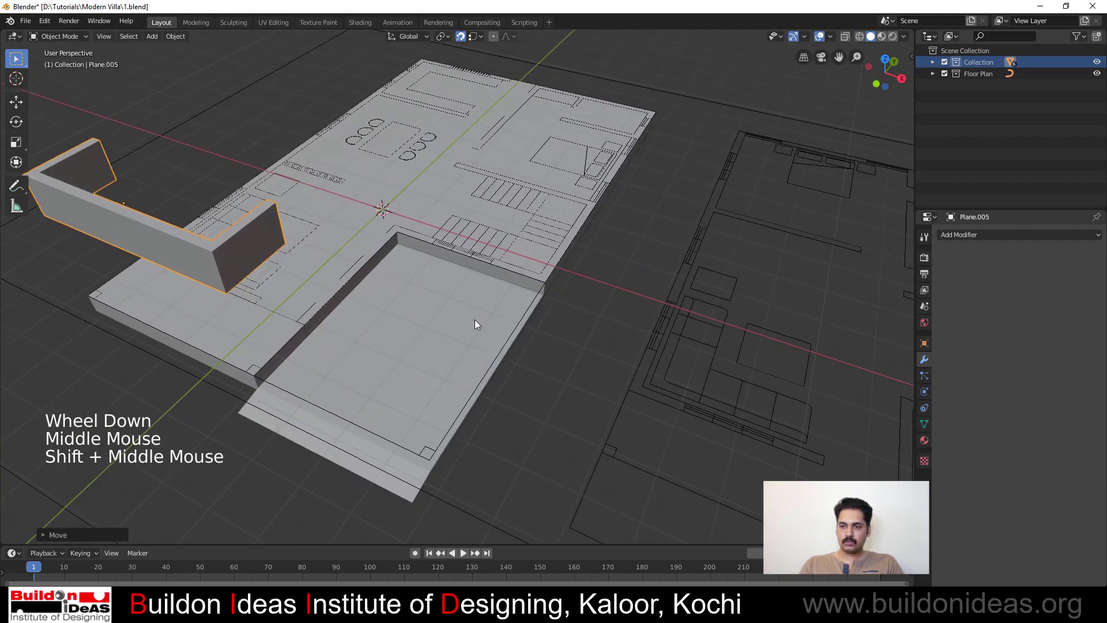
pyautogui.scroll(-2, 358, 376)
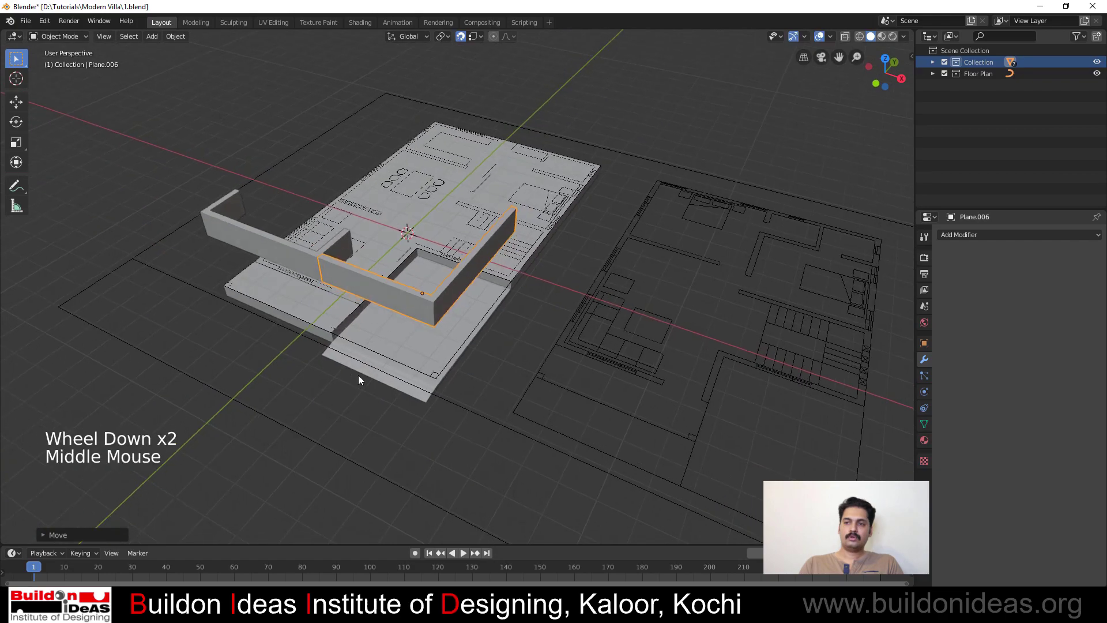
pyautogui.moveTo(359, 375)
pyautogui.mouseDown(button='middle')
pyautogui.moveTo(373, 331)
pyautogui.moveTo(355, 367)
pyautogui.mouseUp(button='middle')
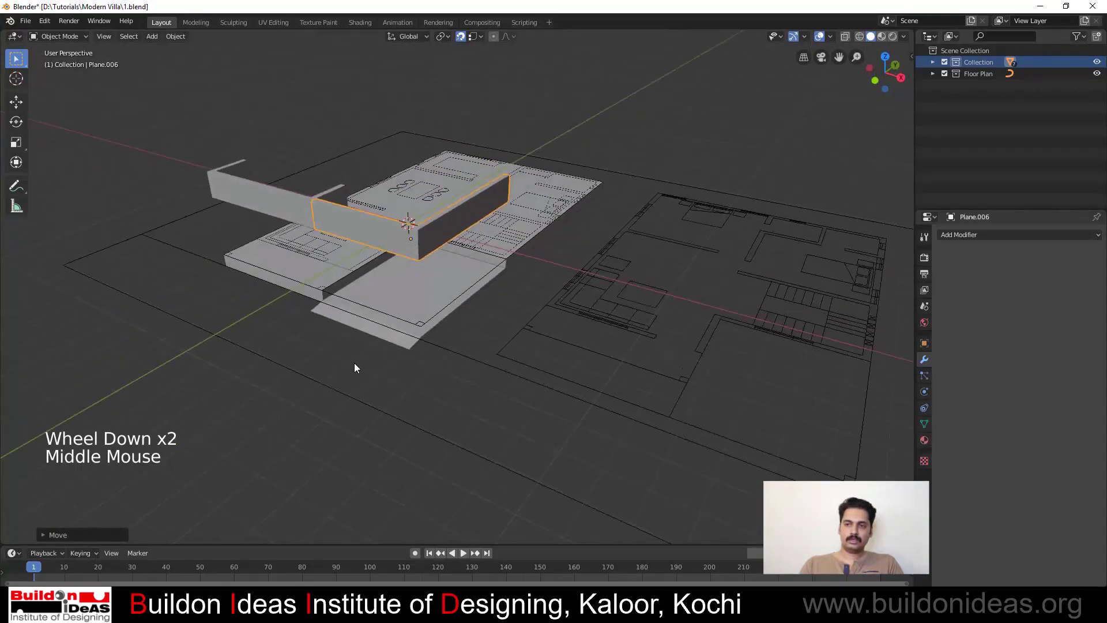
pyautogui.hotkey('ctrl', 's')
pyautogui.click(351, 405)
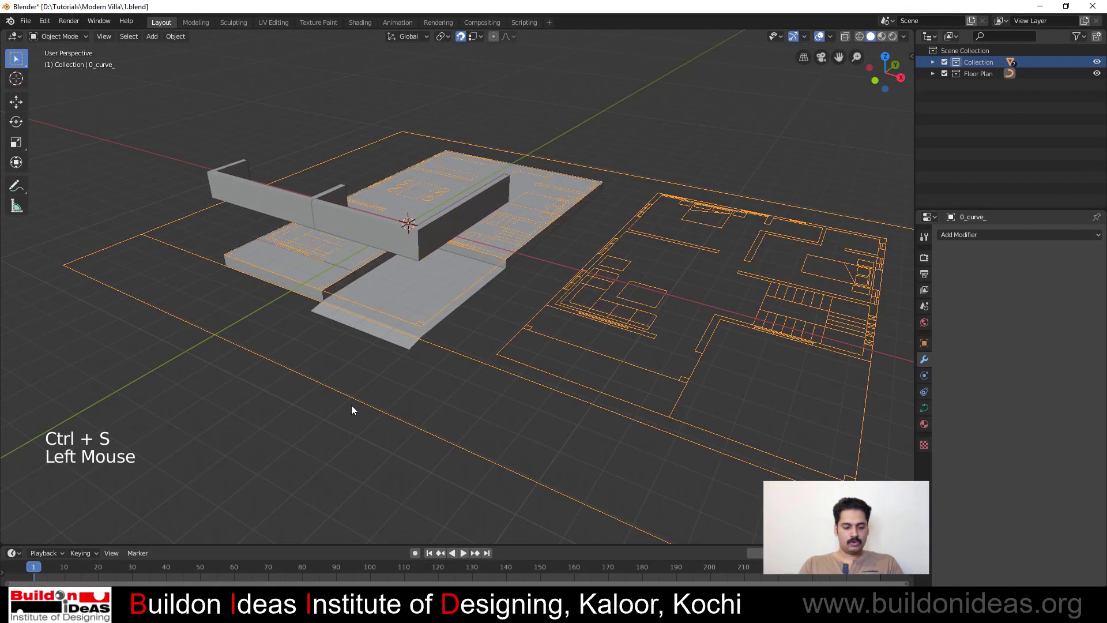
pyautogui.hotkey('alt', 'h')
pyautogui.click(360, 324)
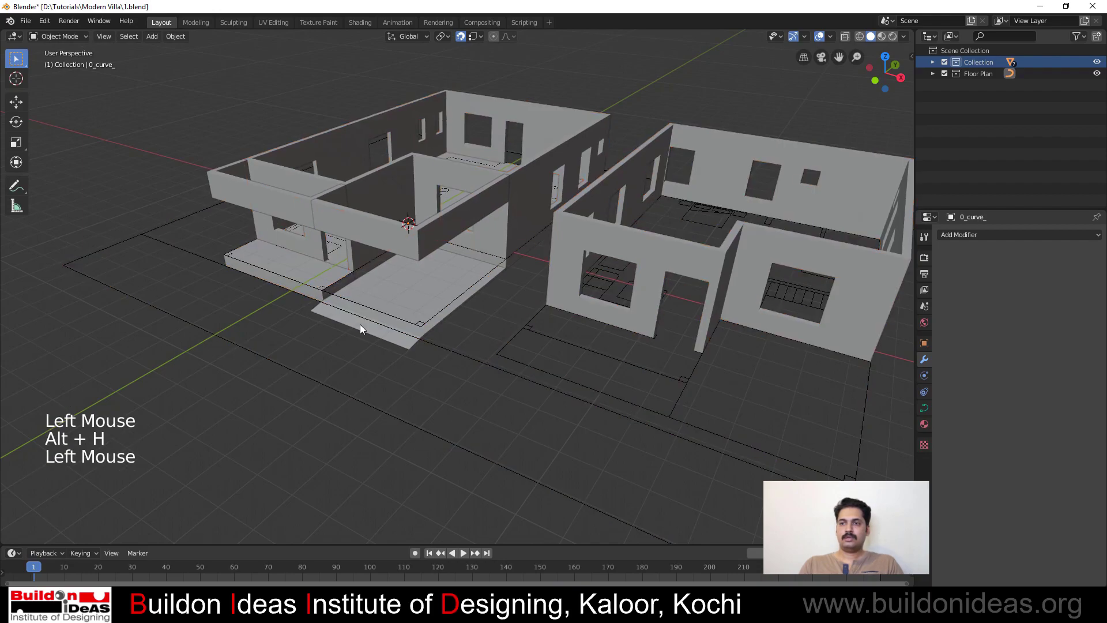
# Duplicate the veranda band and snap the copy onto the front corner of the separate first-floor walls
pyautogui.moveTo(360, 324); pyautogui.dragTo(455, 358, button='middle')
pyautogui.click(131, 281)
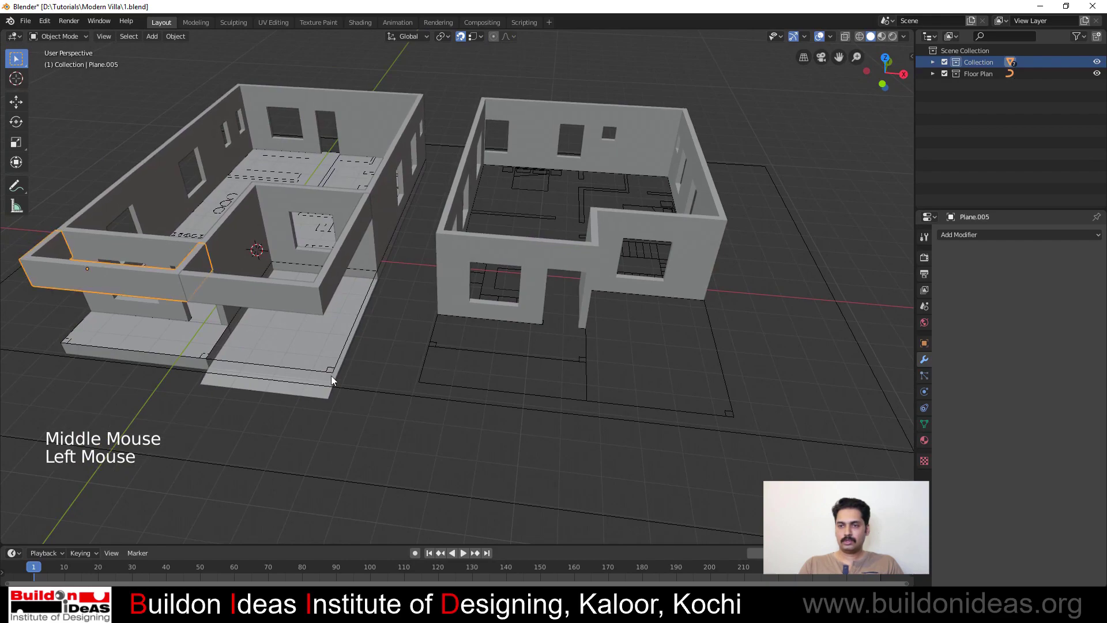
pyautogui.moveTo(583, 345); pyautogui.dragTo(496, 351, button='middle')
pyautogui.hotkey('shift', 'd')
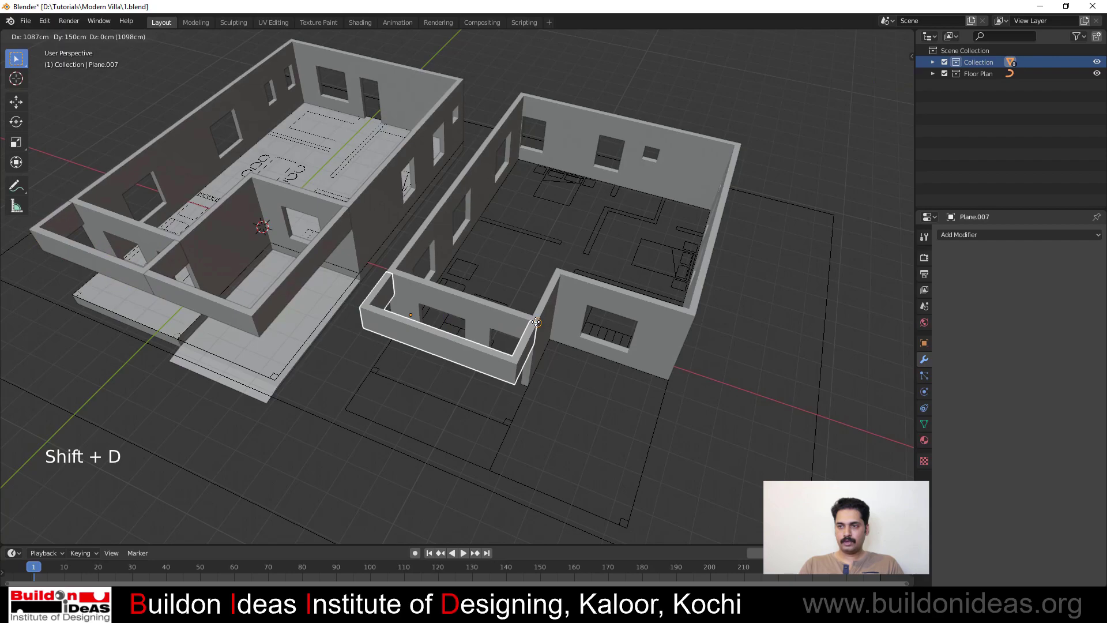
pyautogui.click(537, 322)
# Lift the first-floor walls together with their front band about 1579 cm straight up along the Z axis
pyautogui.moveTo(449, 386)
pyautogui.mouseDown(button='middle')
pyautogui.moveTo(477, 359)
pyautogui.moveTo(440, 334)
pyautogui.moveTo(448, 318)
pyautogui.moveTo(562, 320)
pyautogui.moveTo(542, 354)
pyautogui.moveTo(506, 379)
pyautogui.moveTo(358, 342)
pyautogui.moveTo(398, 349)
pyautogui.moveTo(452, 382)
pyautogui.mouseUp(button='middle')
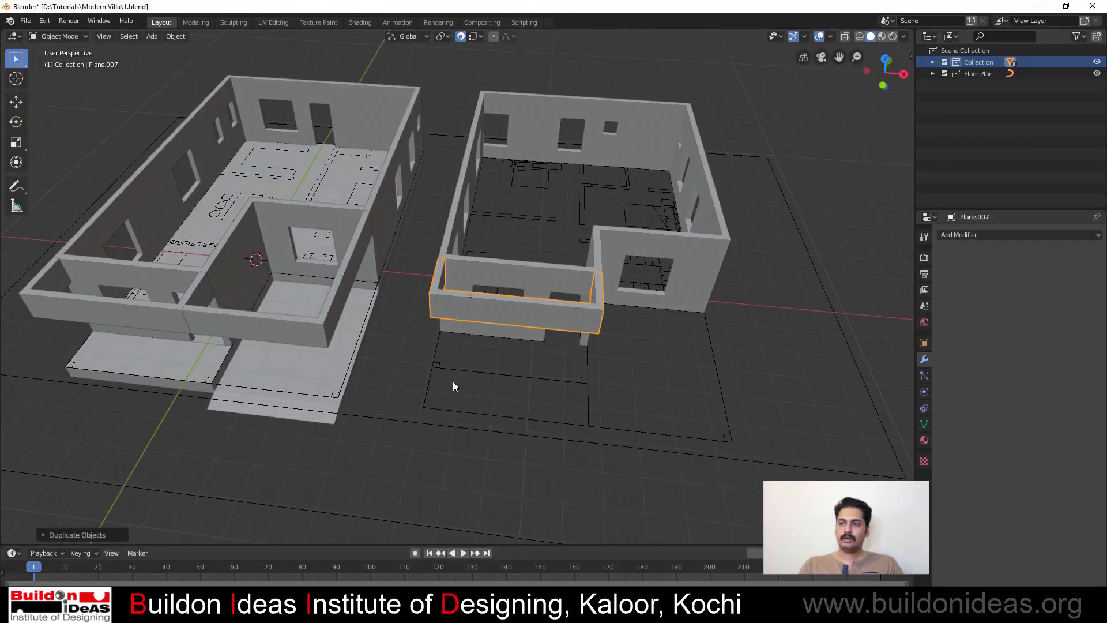
pyautogui.scroll(-2, 449, 378)
pyautogui.moveTo(415, 474); pyautogui.dragTo(456, 438, button='middle')
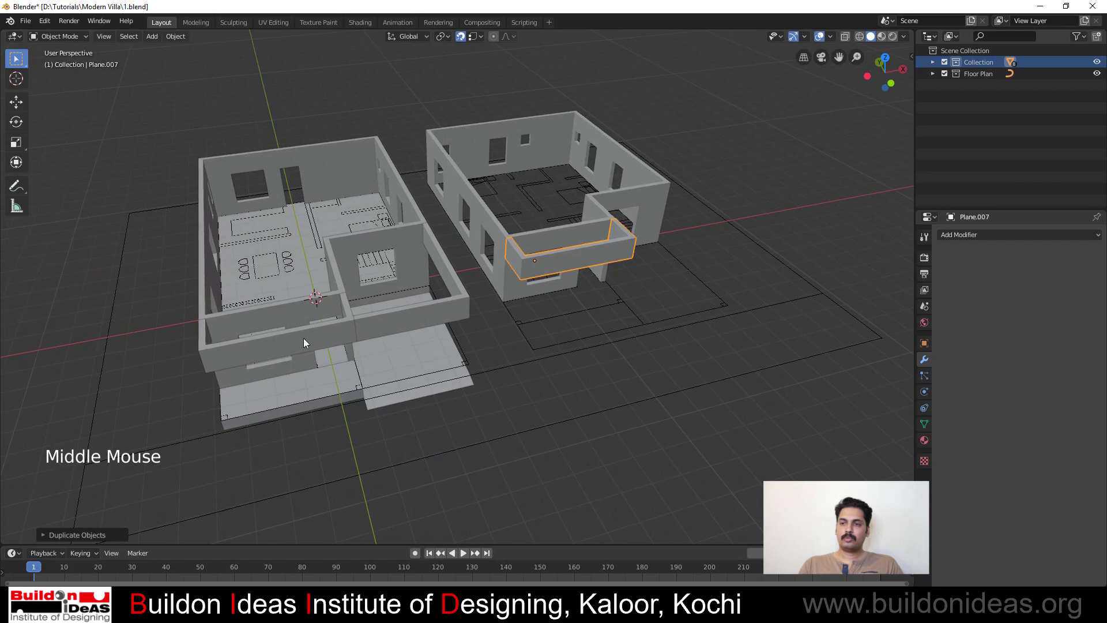
pyautogui.moveTo(447, 329); pyautogui.dragTo(518, 323, button='middle')
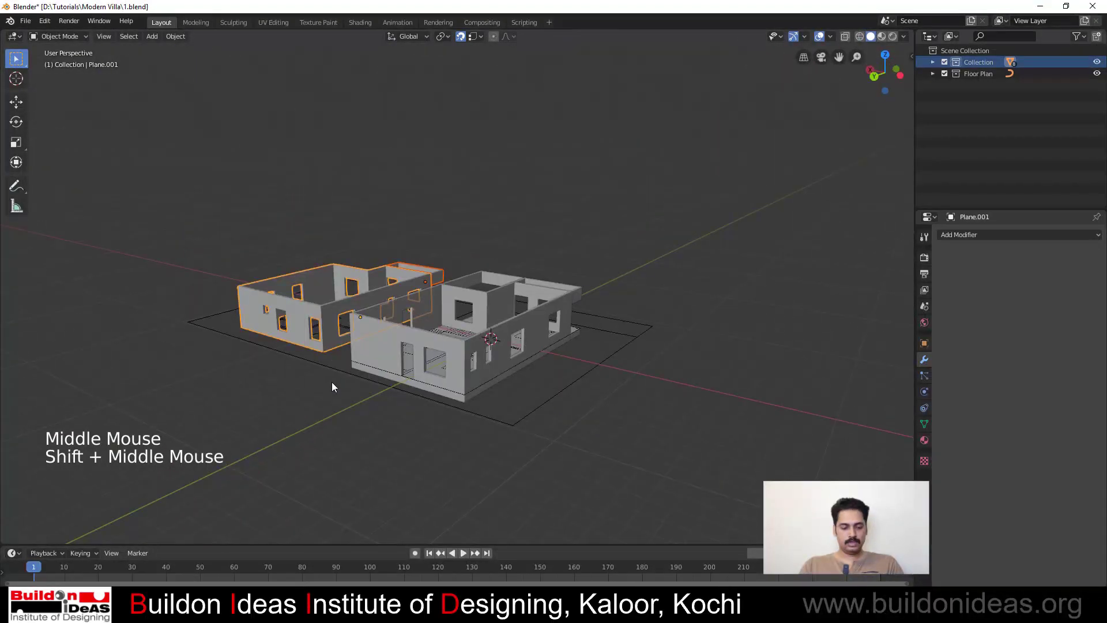
pyautogui.press('g')
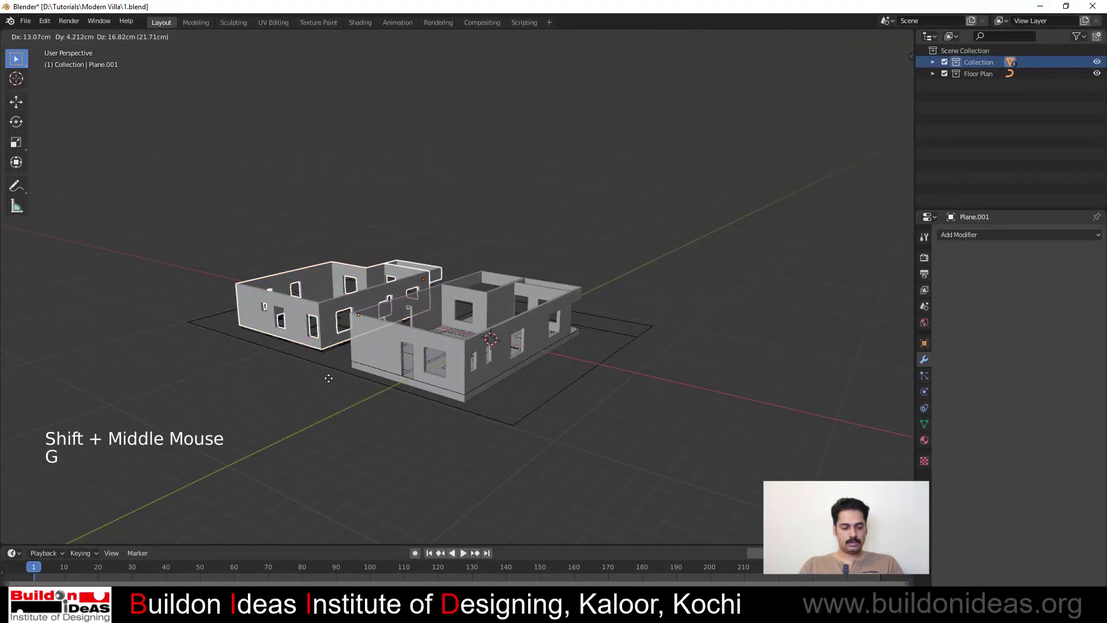
pyautogui.press('z')
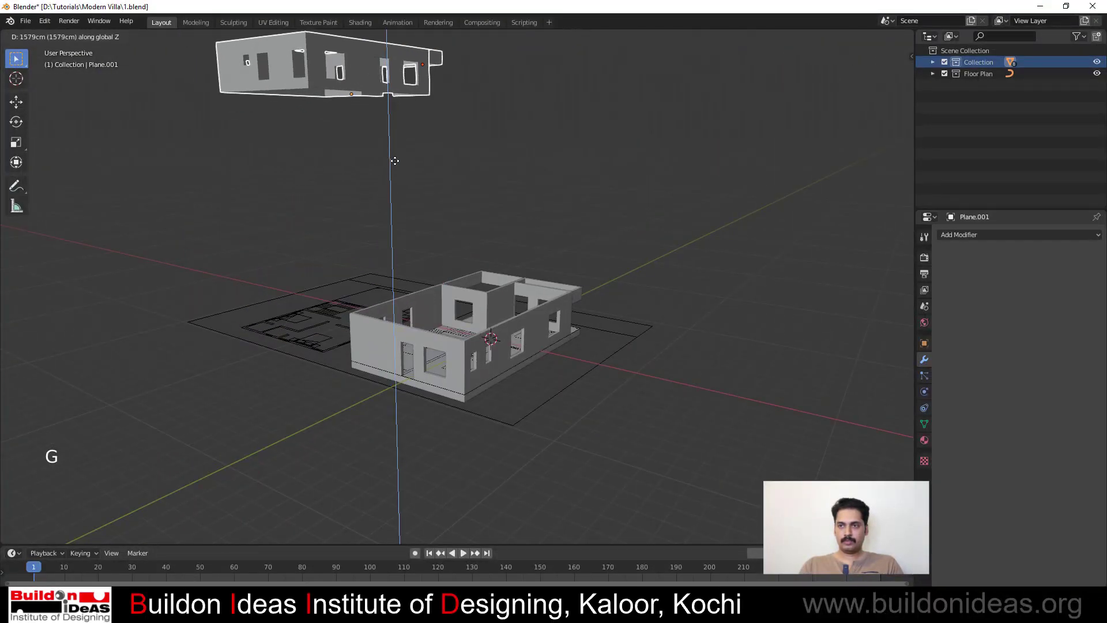
pyautogui.click(395, 161)
# Snap the first-floor walls and their band by a bottom corner onto the matching top corner of the ground-floor walls
pyautogui.moveTo(356, 189); pyautogui.dragTo(383, 223, button='middle')
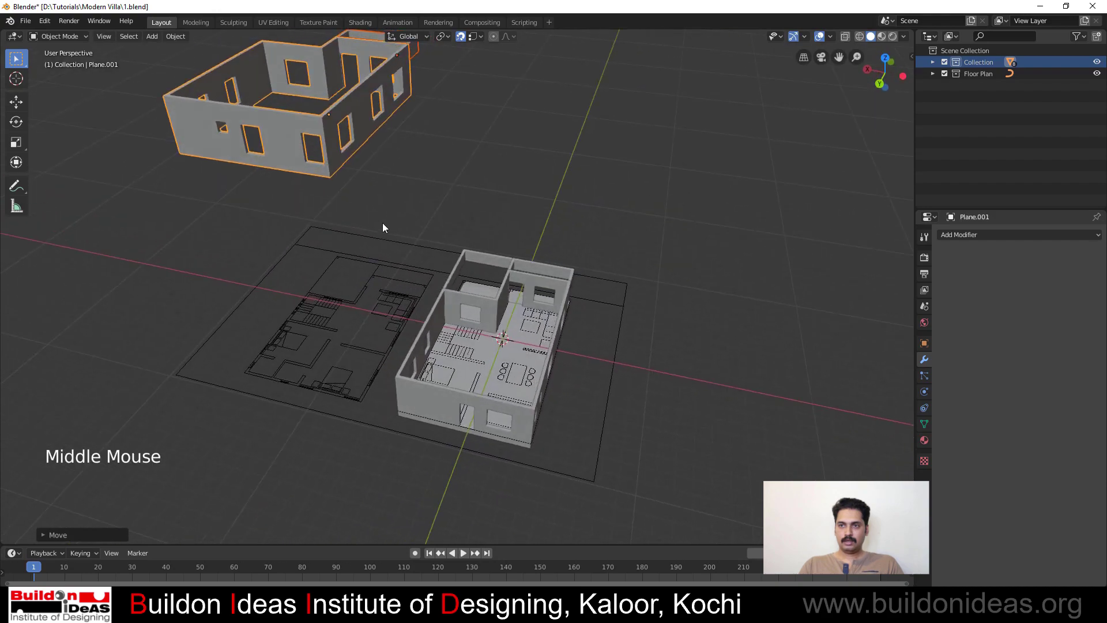
pyautogui.scroll(-2, 382, 223)
pyautogui.press('g')
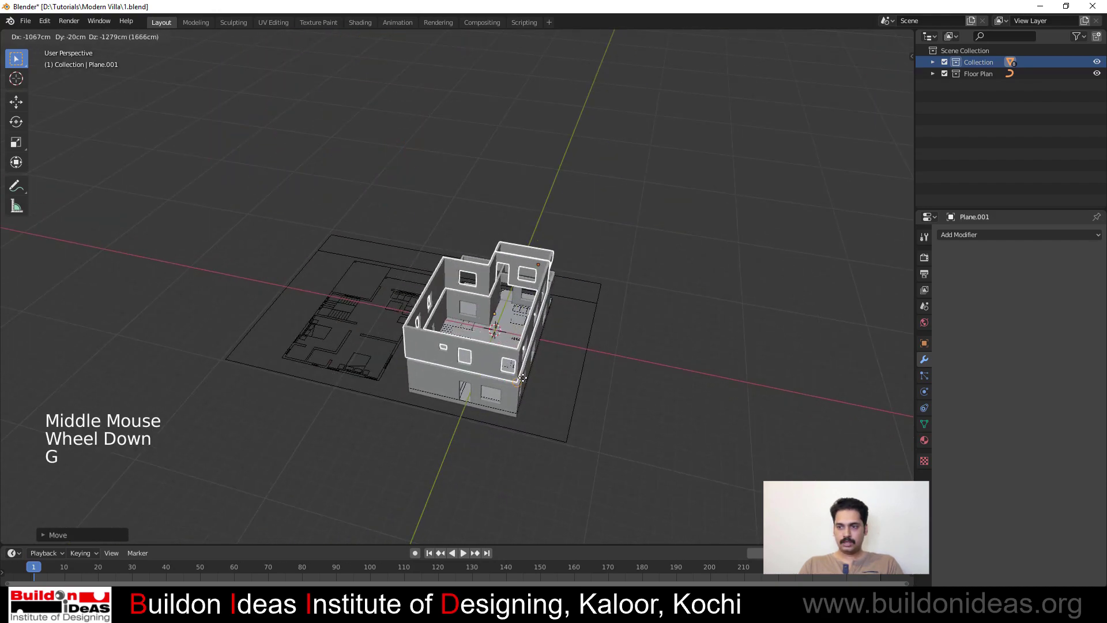
pyautogui.click(517, 386)
pyautogui.moveTo(517, 386); pyautogui.dragTo(555, 403, button='middle')
pyautogui.scroll(5, 341, 295)
pyautogui.scroll(-2, 557, 406)
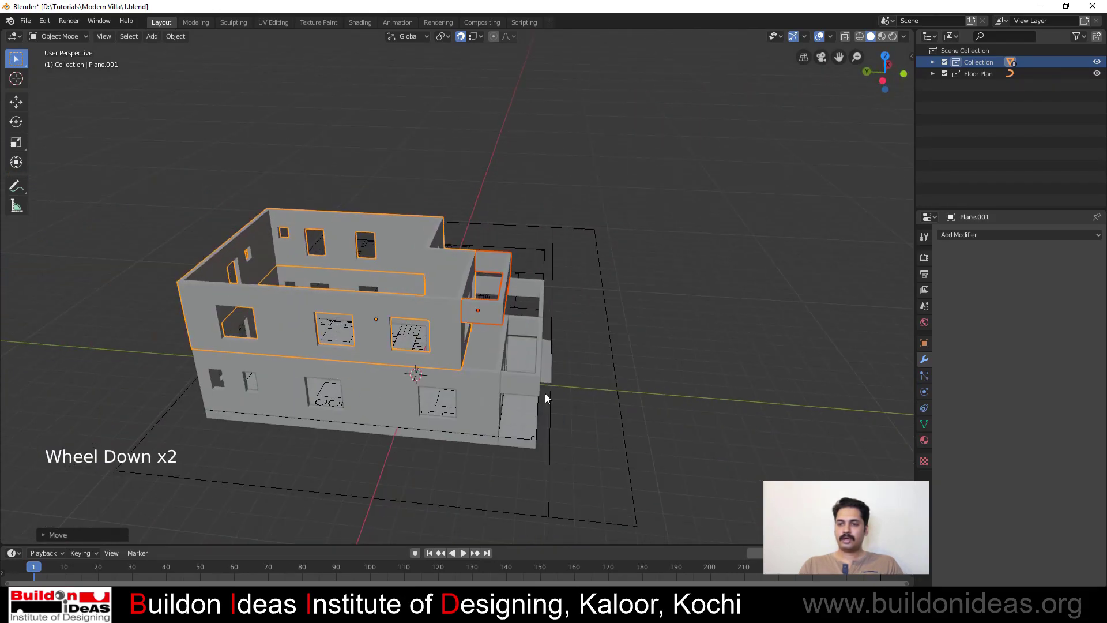
pyautogui.moveTo(256, 398); pyautogui.dragTo(113, 407, button='middle')
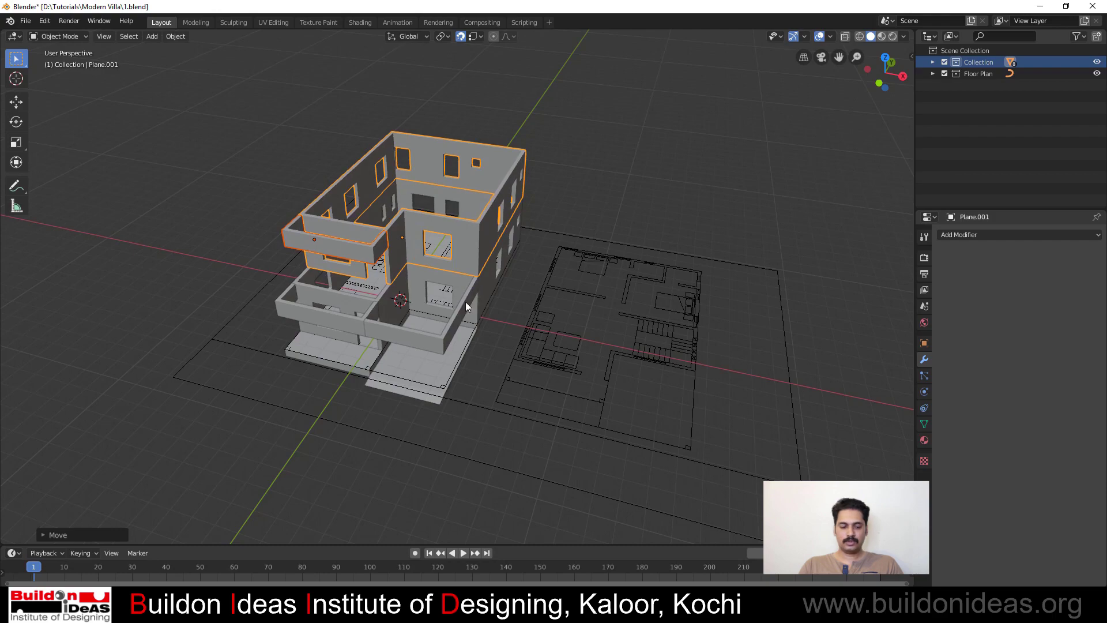
# Try moving the first-floor walls and band off the ground floor, and undo the move
pyautogui.press('g')
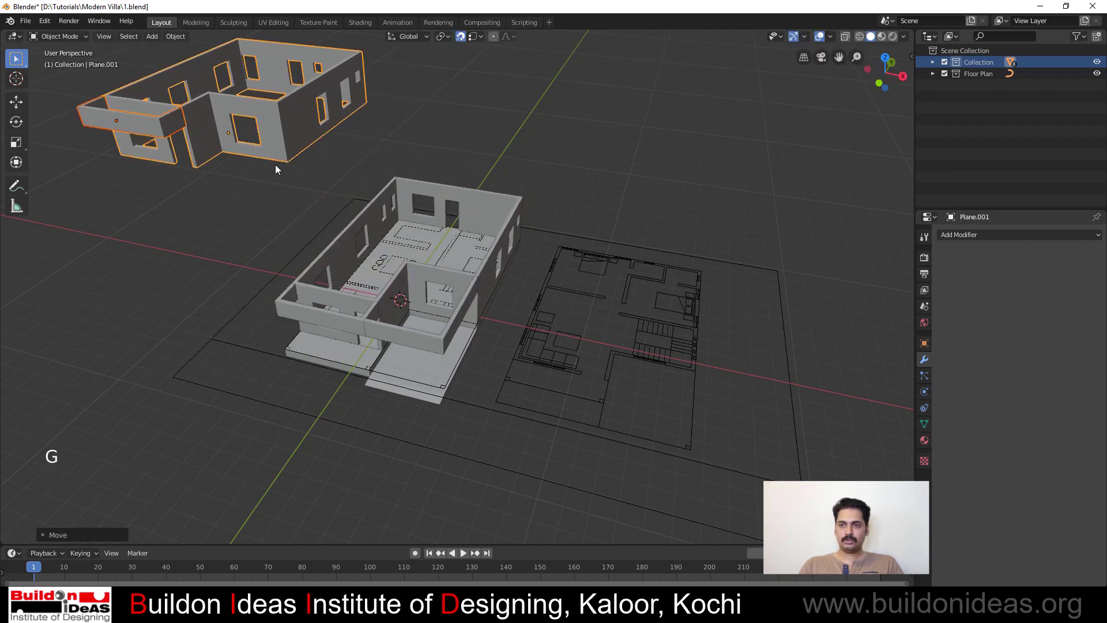
pyautogui.press('g')
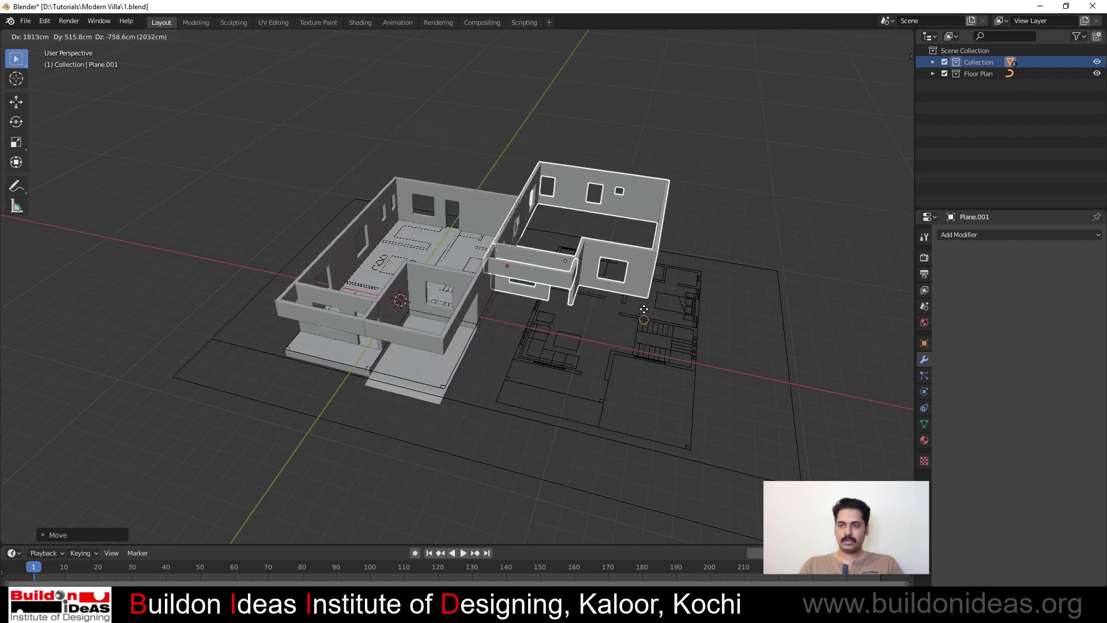
pyautogui.rightClick(650, 328)
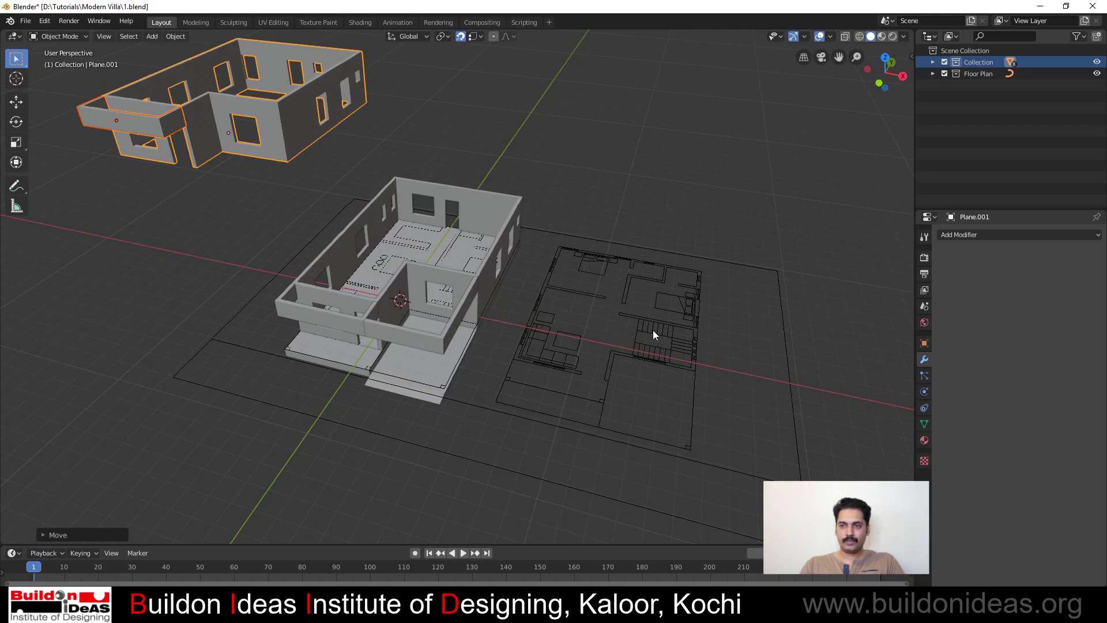
pyautogui.hotkey('ctrl', 'z')
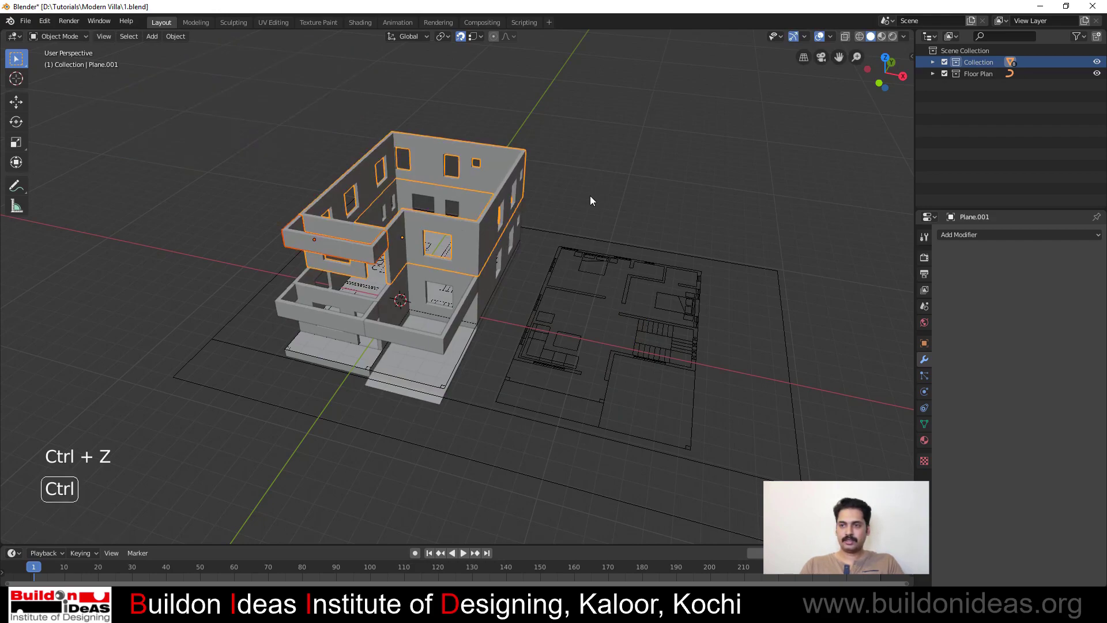
# Save the file and isolate the ground-floor walls by hiding all other objects
pyautogui.hotkey('ctrl', 's')
pyautogui.moveTo(440, 361); pyautogui.dragTo(344, 324, button='middle')
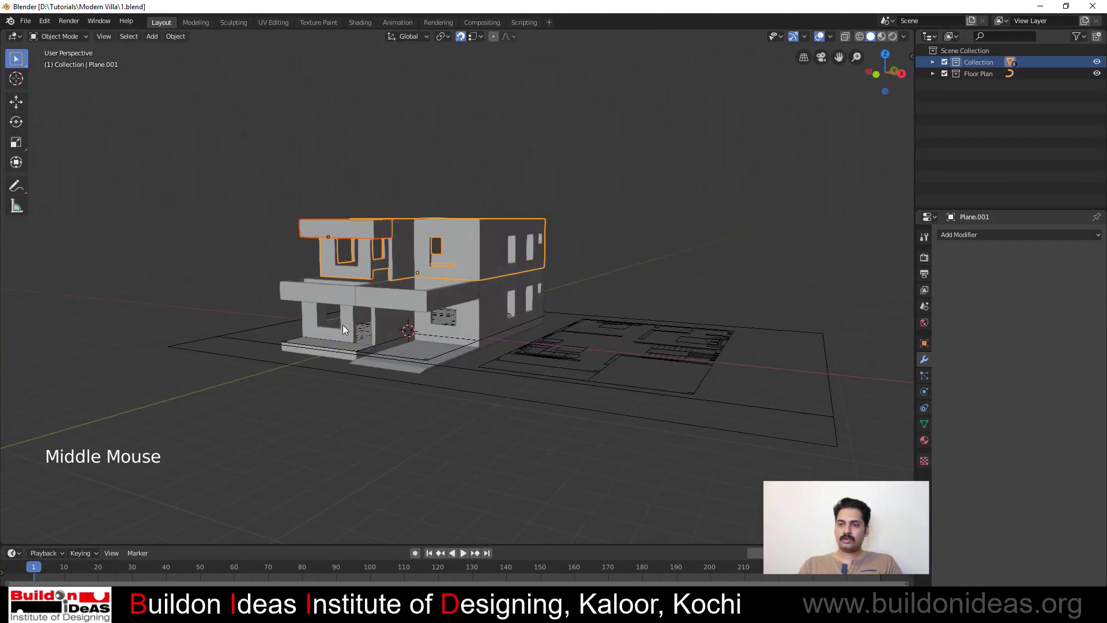
pyautogui.scroll(2, 406, 307)
pyautogui.scroll(1, 343, 363)
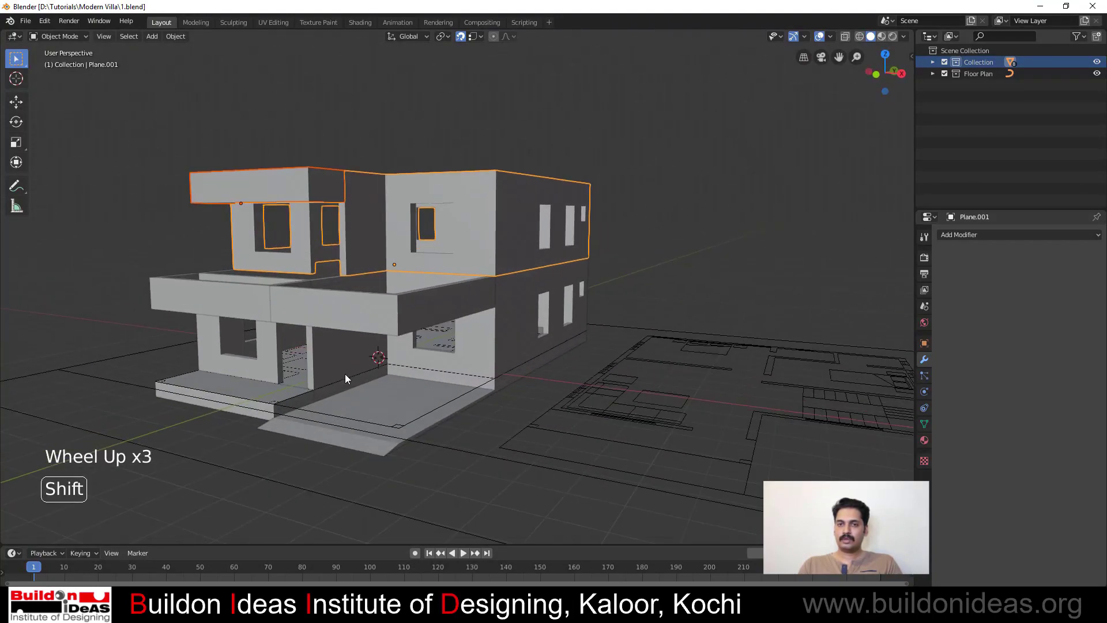
pyautogui.keyDown('shift'); pyautogui.moveTo(345, 374); pyautogui.dragTo(444, 359, button='middle'); pyautogui.keyUp('shift')
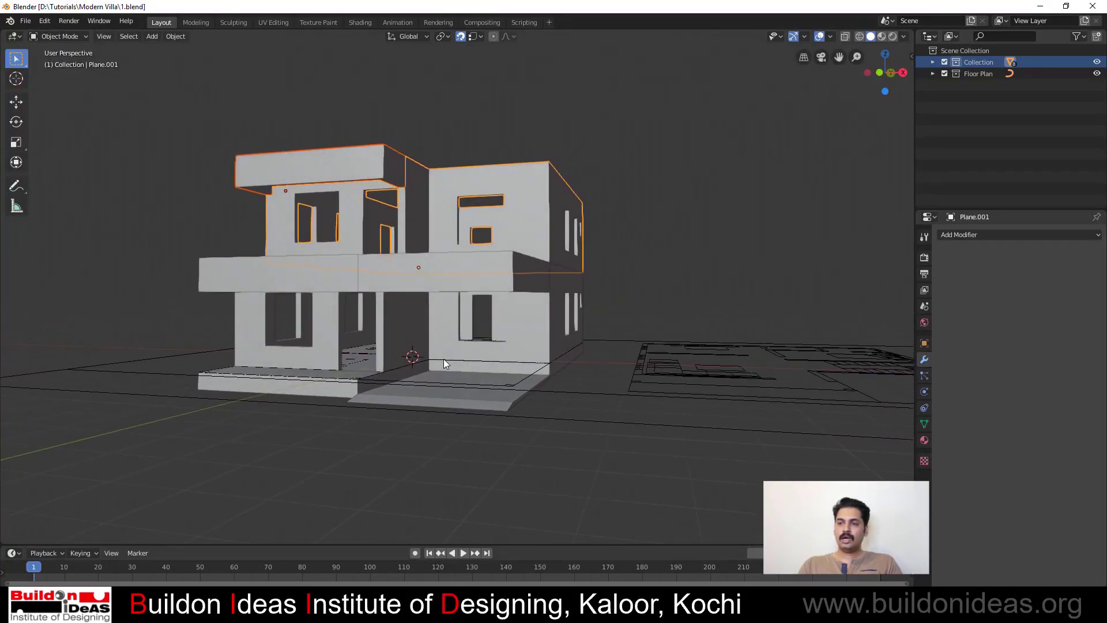
pyautogui.scroll(2, 496, 346)
pyautogui.moveTo(514, 345); pyautogui.dragTo(452, 380, button='middle')
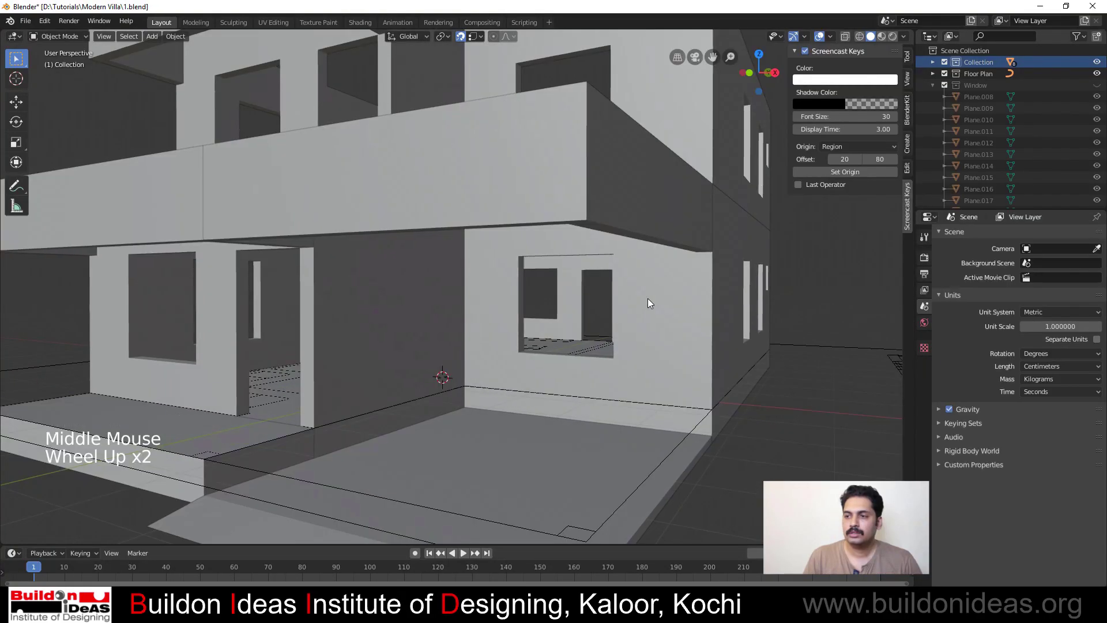
pyautogui.click(638, 312)
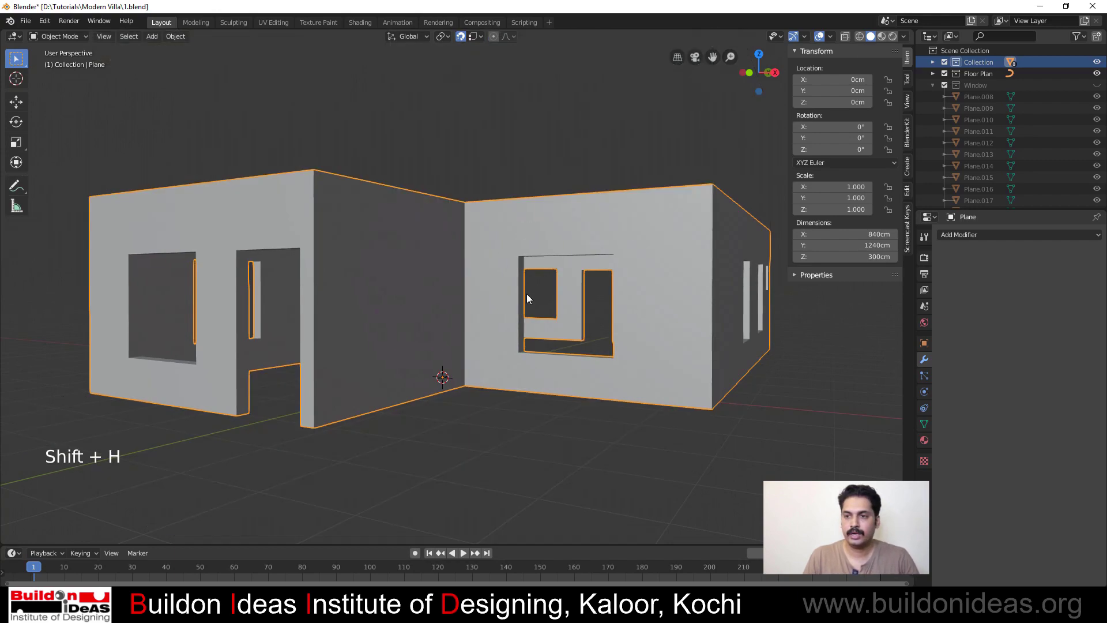
pyautogui.scroll(-2, 507, 305)
pyautogui.scroll(3, 577, 306)
pyautogui.keyDown('shift'); pyautogui.moveTo(632, 310); pyautogui.dragTo(422, 391, button='middle'); pyautogui.keyUp('shift')
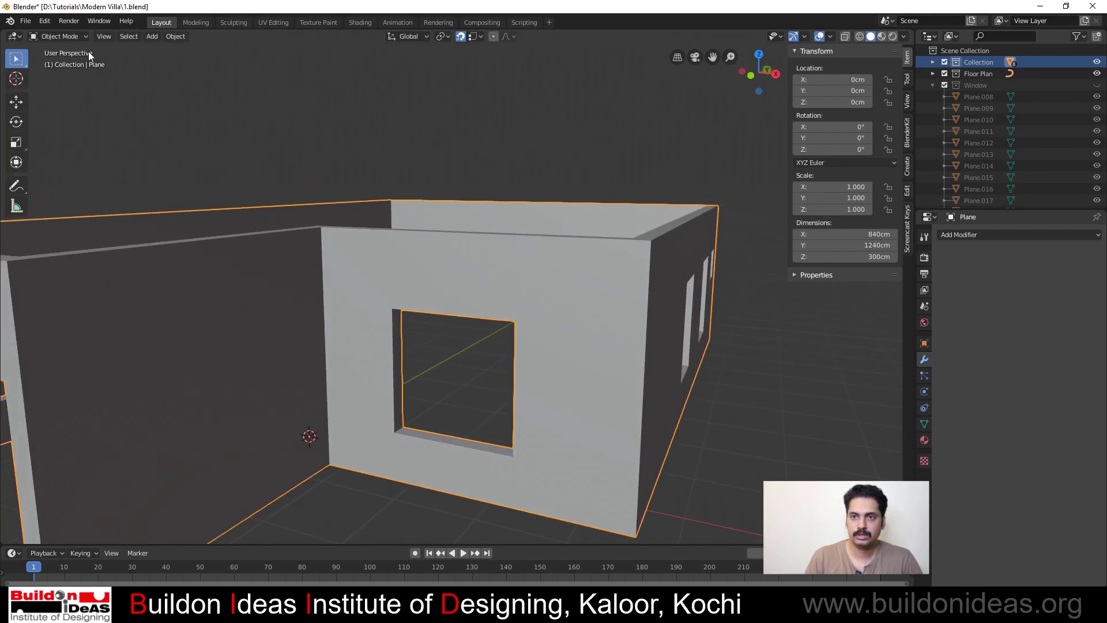
# Add a plane mesh and set its X and Y dimensions to 150 cm each
pyautogui.click(152, 36)
pyautogui.moveTo(220, 48)
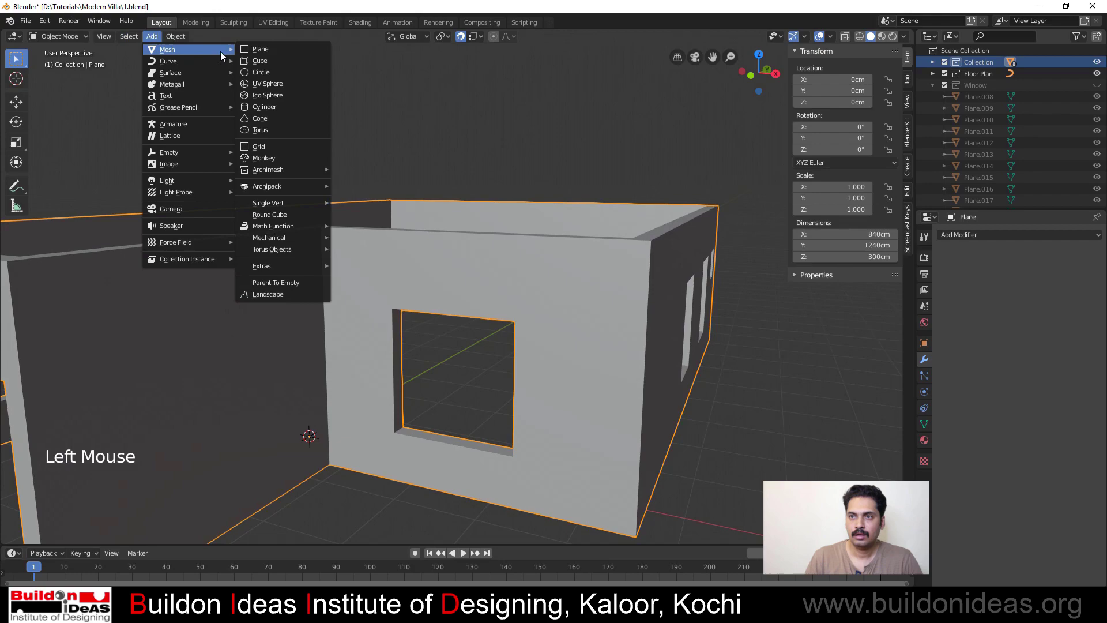
pyautogui.click(286, 46)
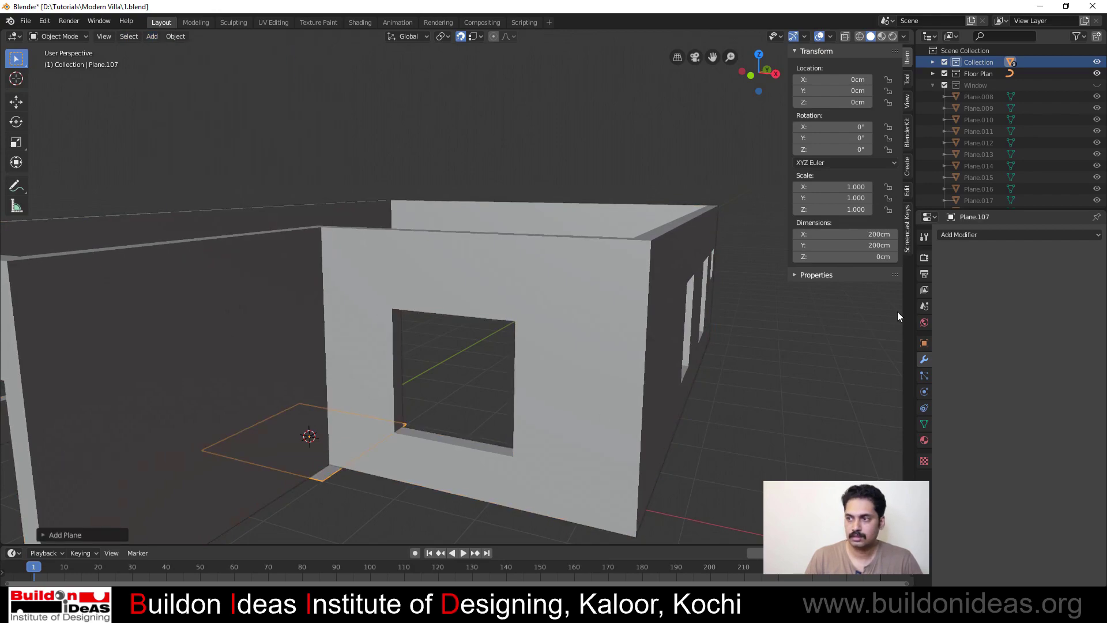
pyautogui.click(877, 234)
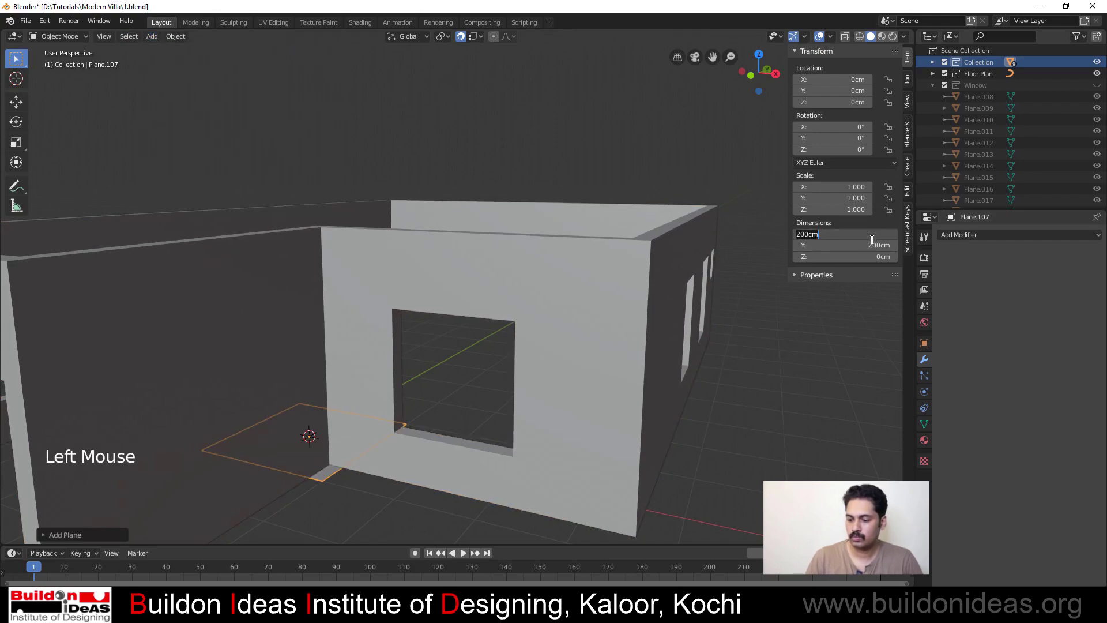
pyautogui.write('150')
pyautogui.click(866, 244)
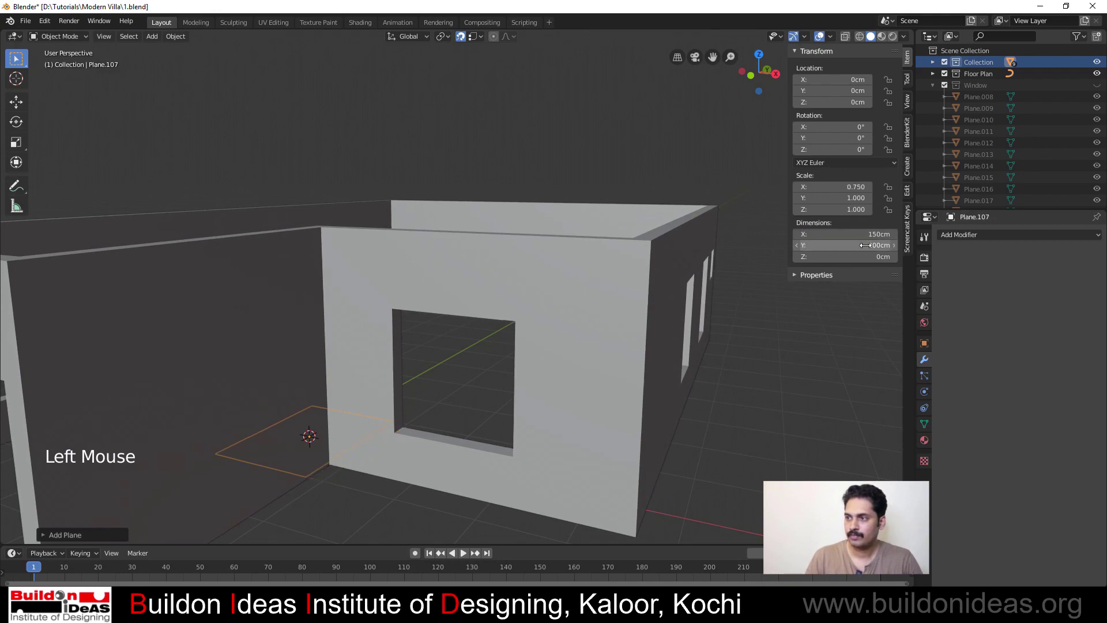
pyautogui.click(865, 245)
pyautogui.write('150')
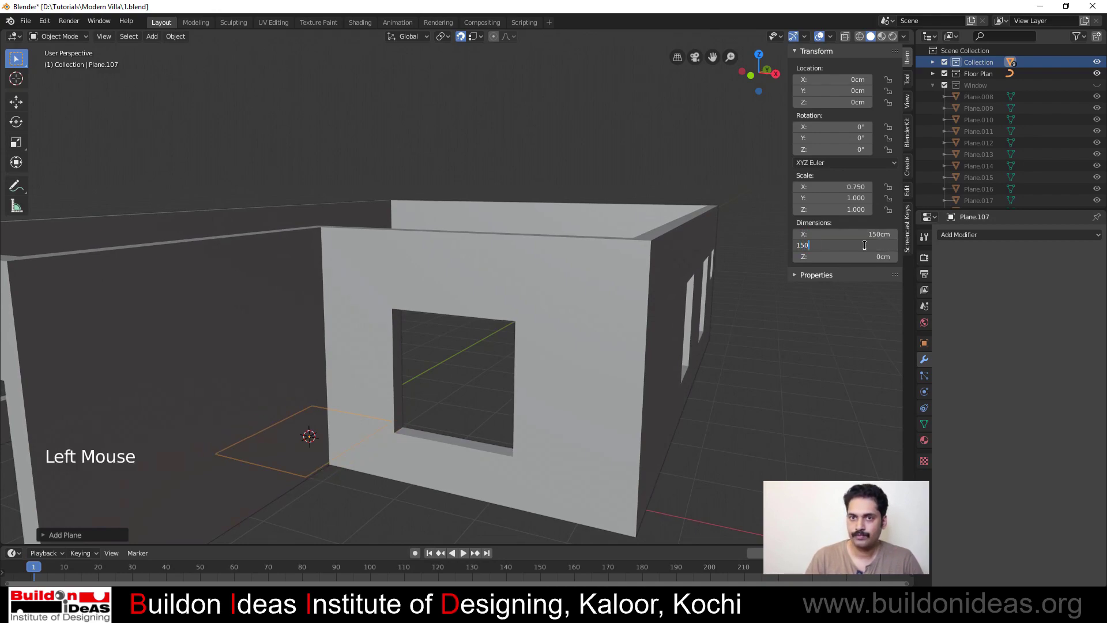
pyautogui.press('Return')
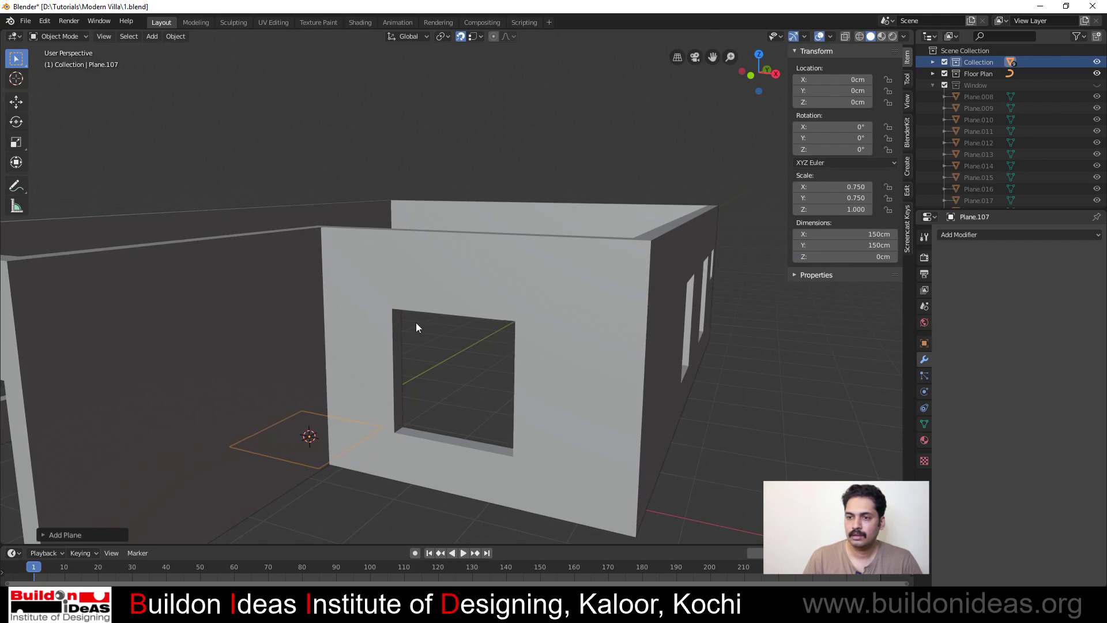
# Rotate the plane 90° about X and snap its corners to the front wall's window opening
pyautogui.press('g')
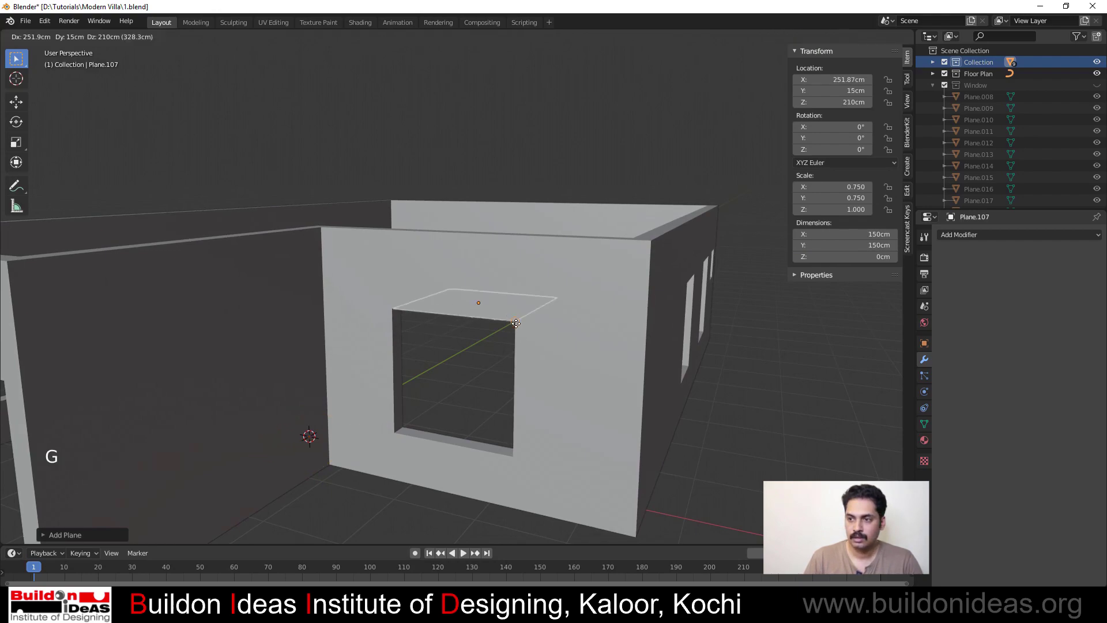
pyautogui.click(488, 423)
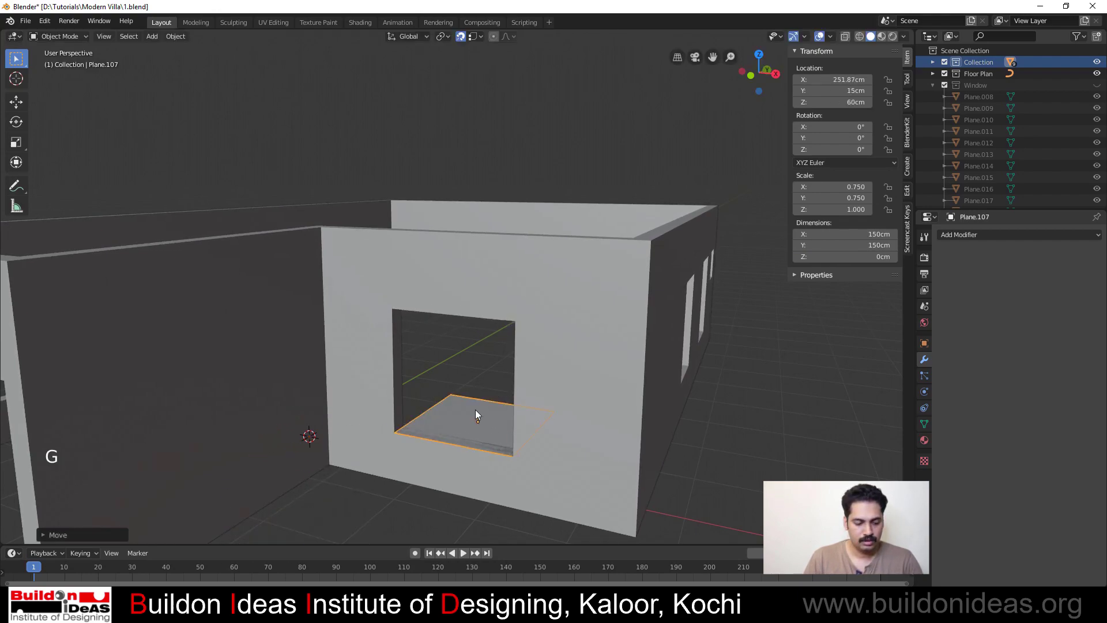
pyautogui.press('r')
pyautogui.write('x')
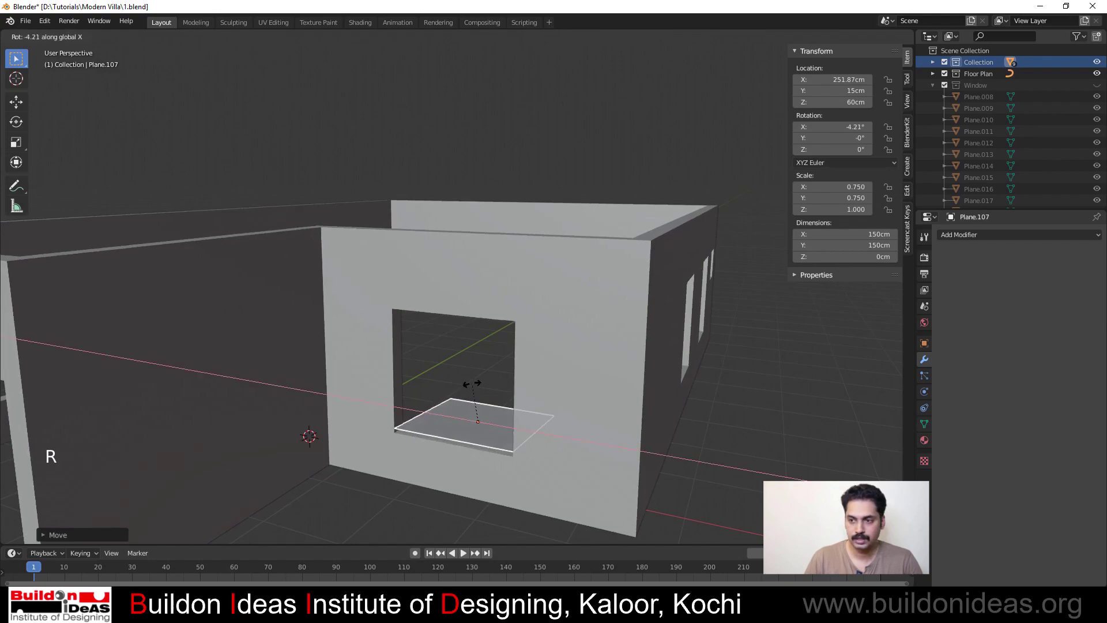
pyautogui.write('90')
pyautogui.press('Return')
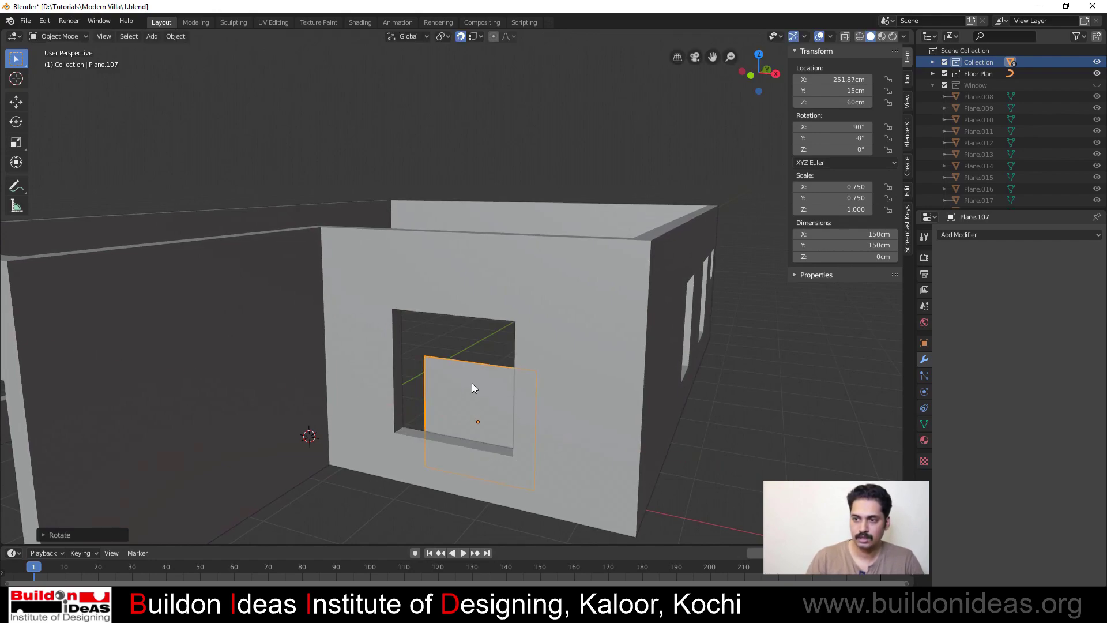
pyautogui.press('g')
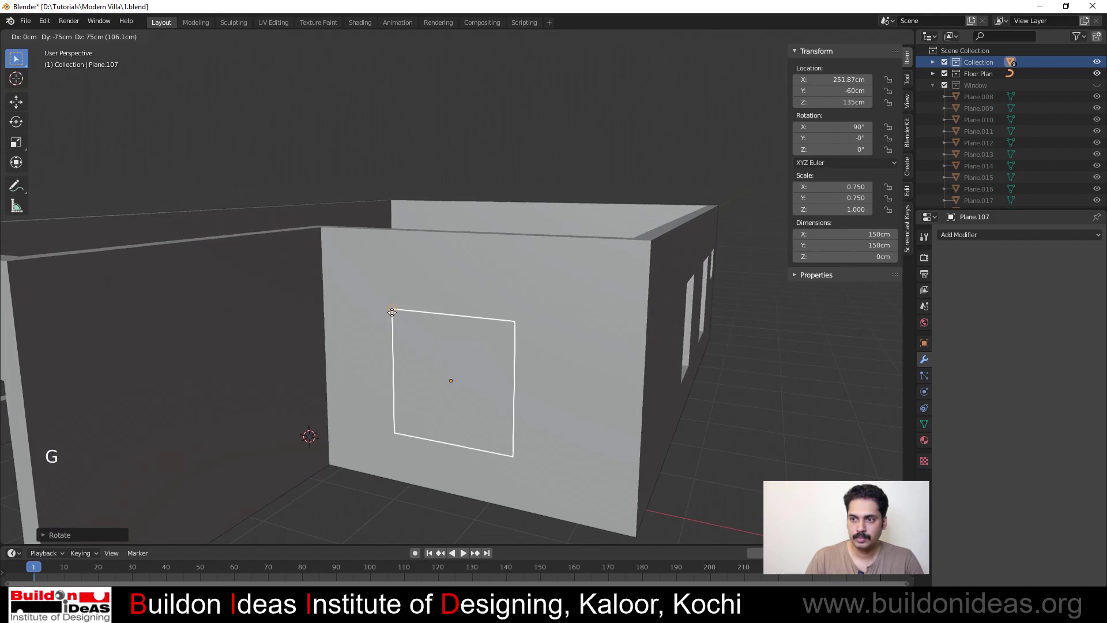
pyautogui.click(395, 320)
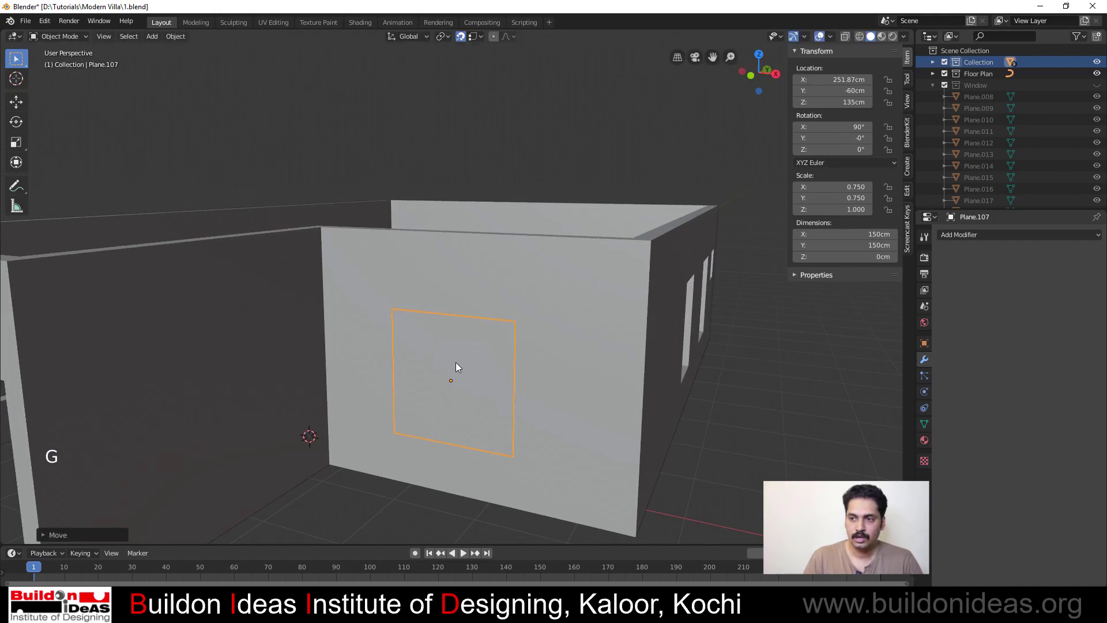
# Inset the plane's face to form a thin frame border around a 141 cm square centre
pyautogui.press('Tab')
pyautogui.press('3')
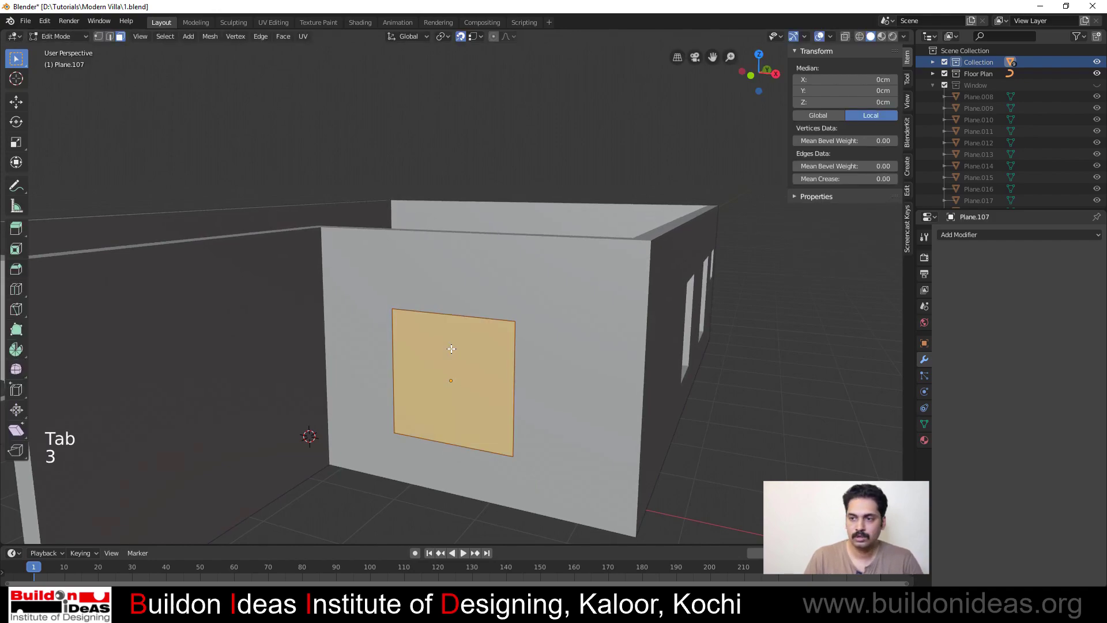
pyautogui.click(448, 355)
pyautogui.press('i')
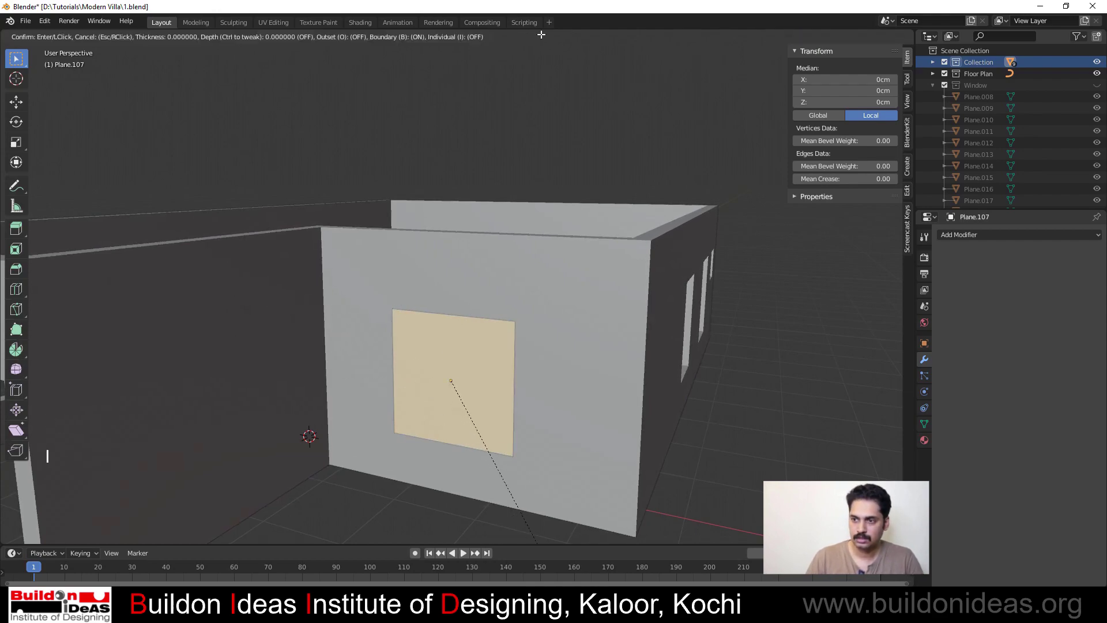
pyautogui.write('5')
pyautogui.press('Return')
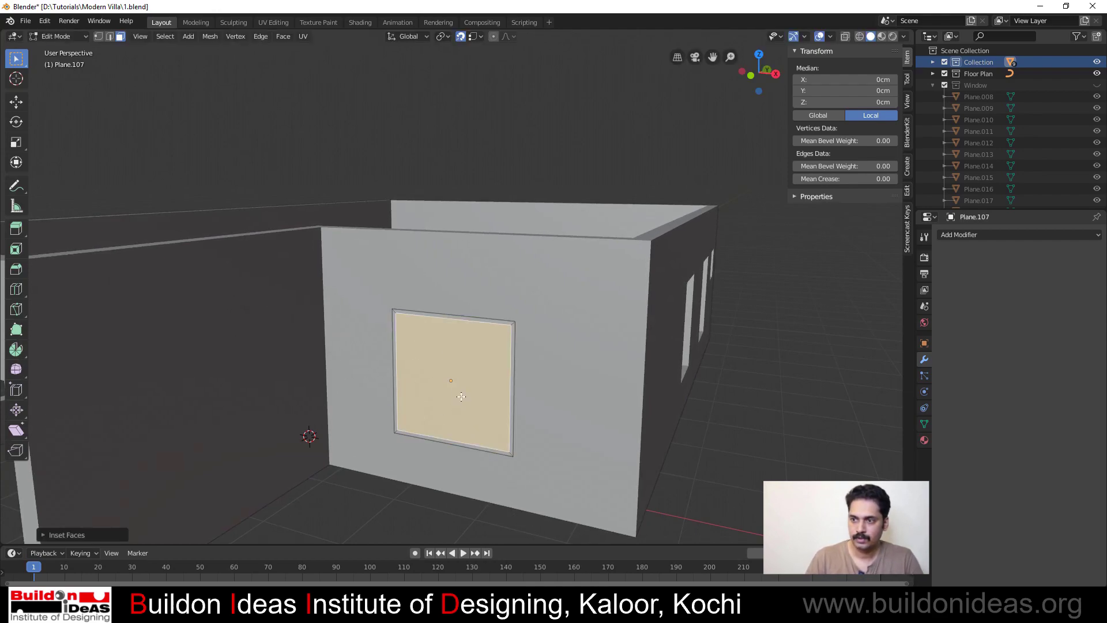
# Separate the selected inner face from the frame border into its own mesh object
pyautogui.moveTo(466, 388); pyautogui.dragTo(473, 347, button='middle')
pyautogui.scroll(2, 473, 347)
pyautogui.scroll(1, 459, 218)
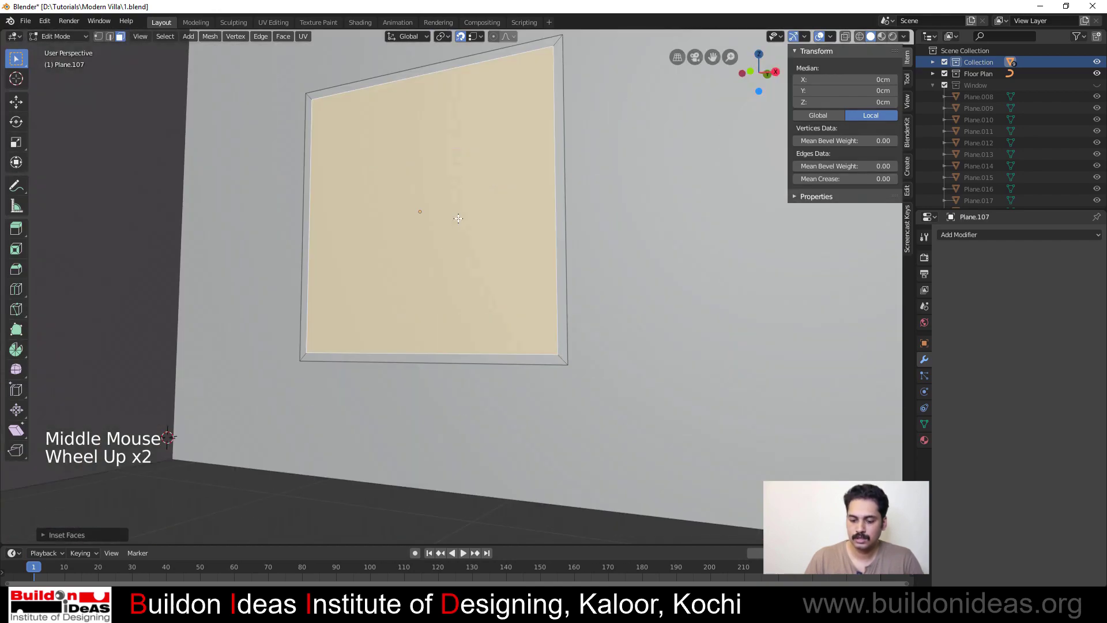
pyautogui.press('p')
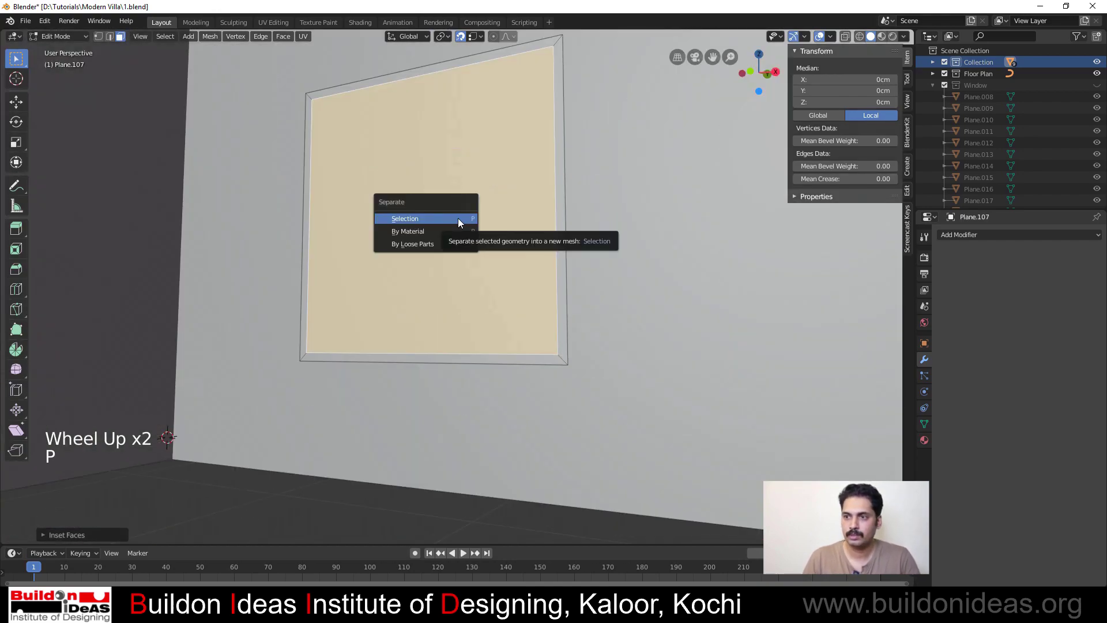
pyautogui.click(458, 218)
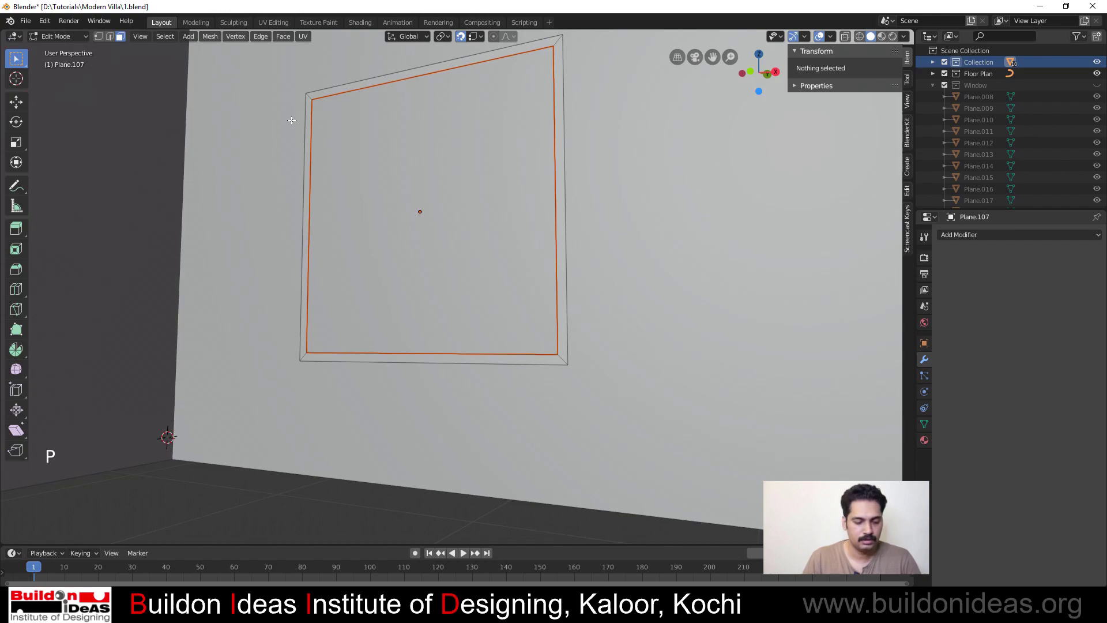
pyautogui.press('Tab')
pyautogui.click(341, 92)
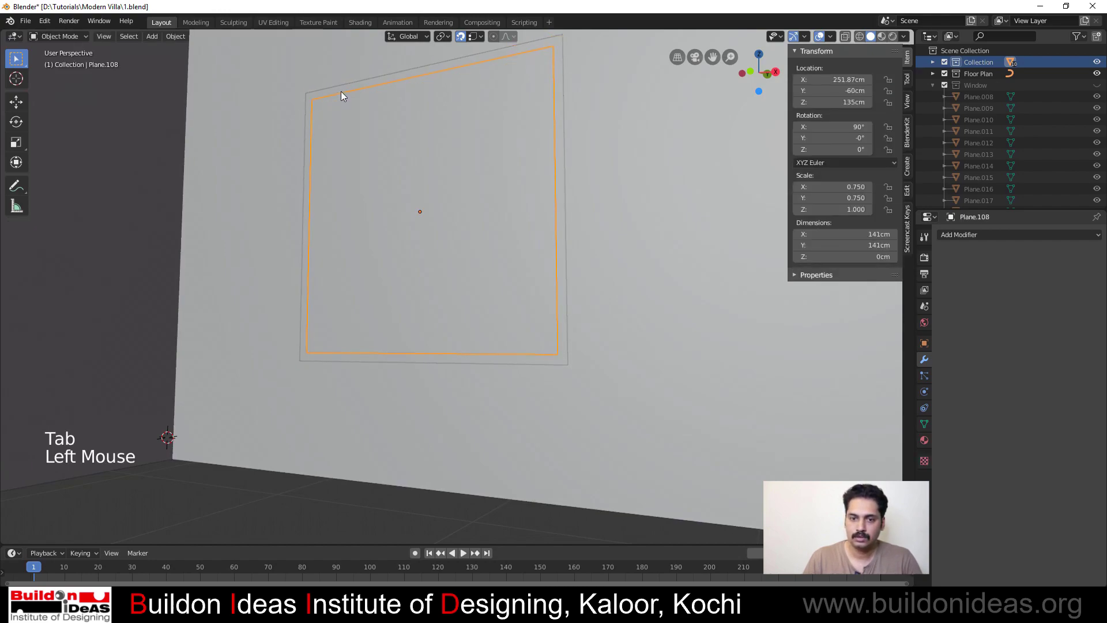
pyautogui.press('Tab')
pyautogui.press('a')
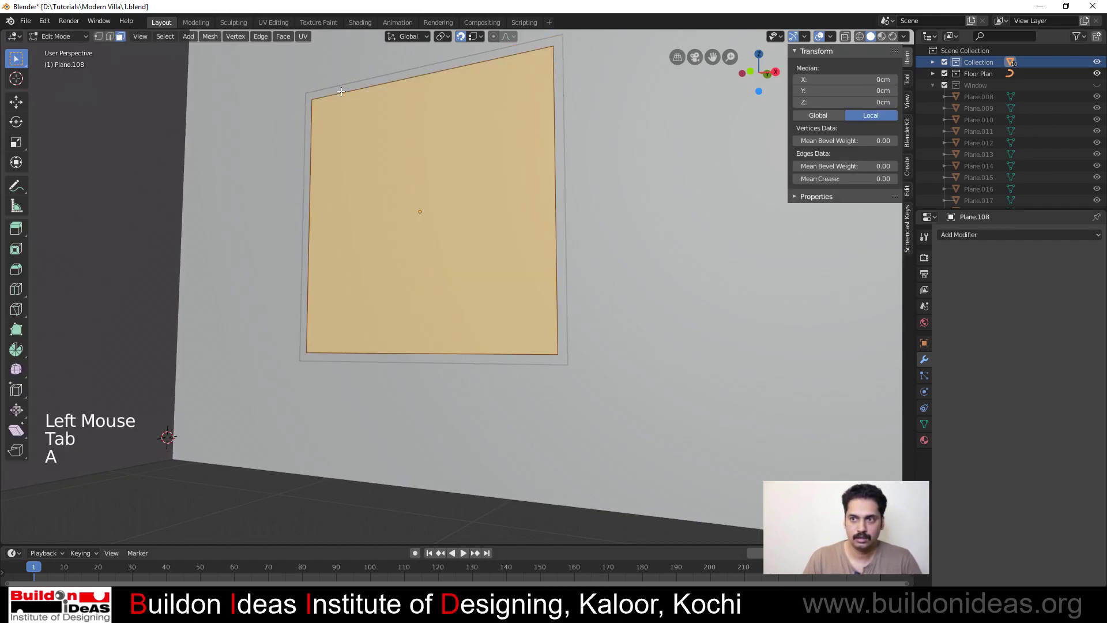
pyautogui.press('Tab')
# Extrude all faces of the window's outer frame border by 6 cm
pyautogui.click(339, 88)
pyautogui.press('Tab')
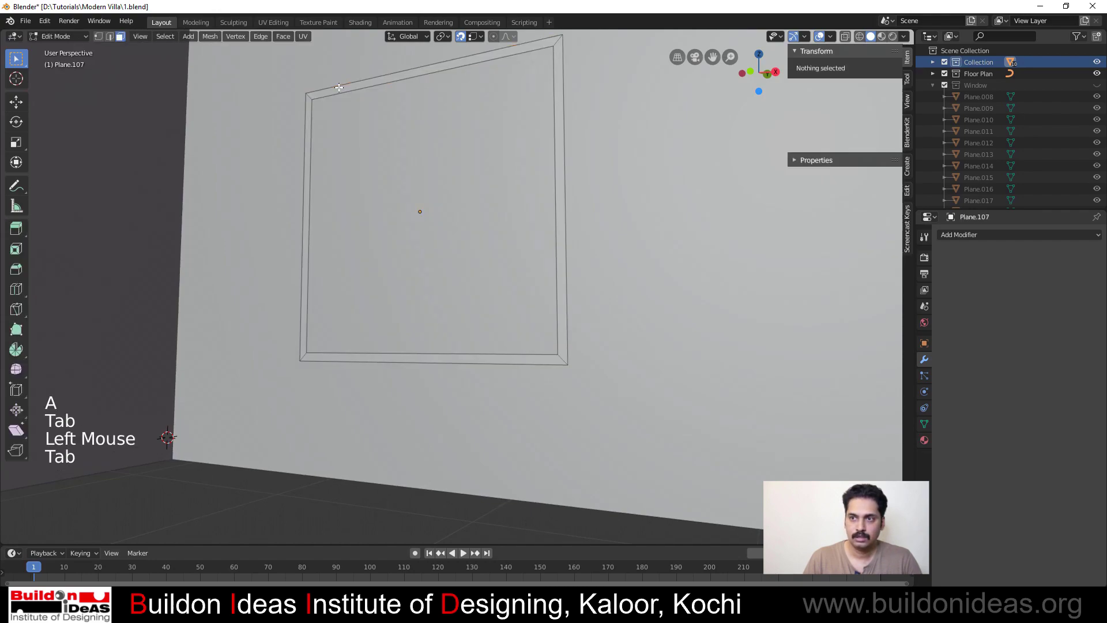
pyautogui.press('a')
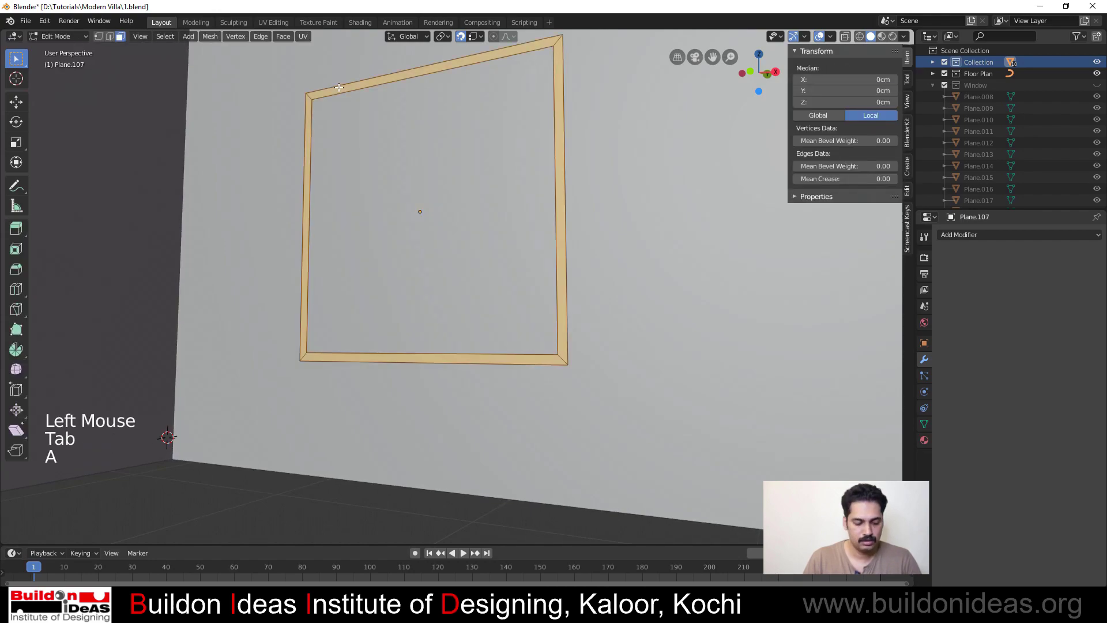
pyautogui.press('e')
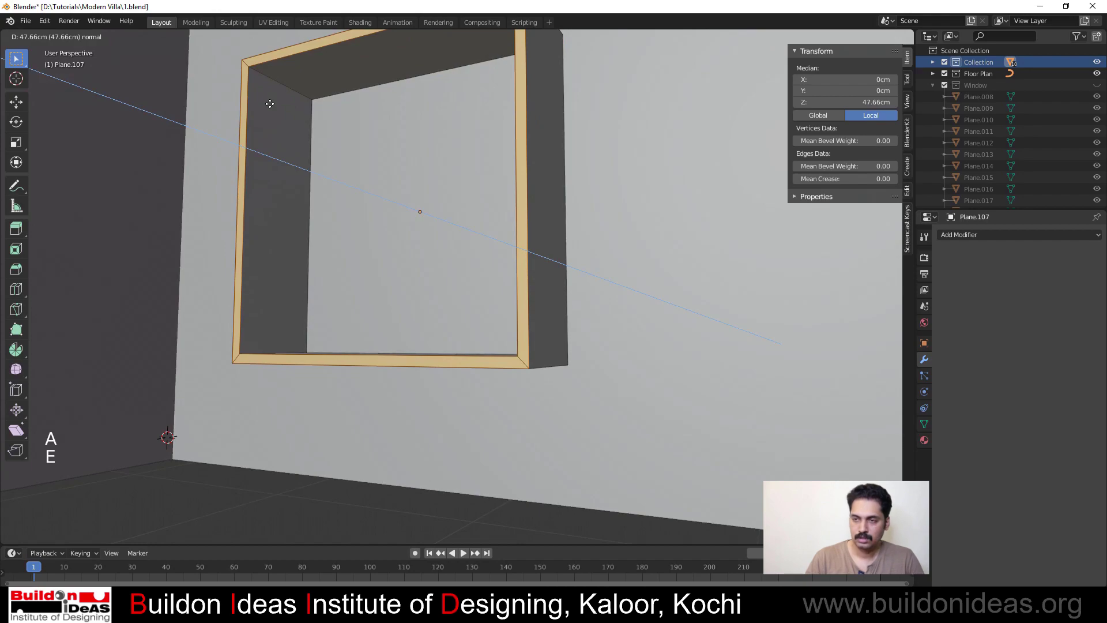
pyautogui.press('6')
pyautogui.press('Return')
pyautogui.press('Tab')
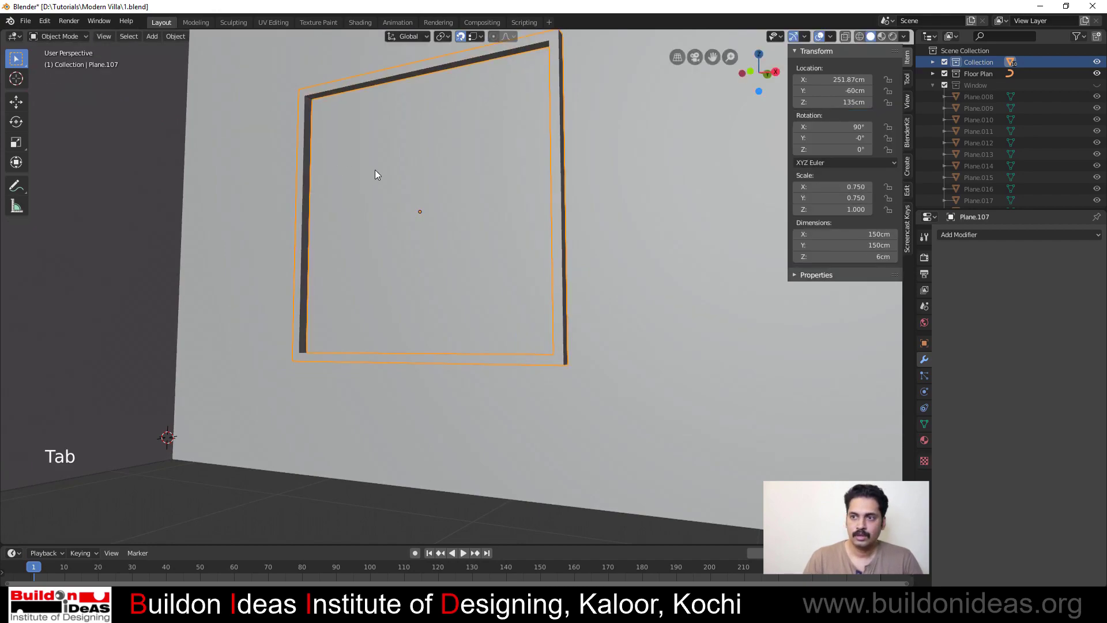
# Move the inner panel's right edge along X to the panel's centre, making the panel about 70.5 cm wide
pyautogui.click(481, 214)
pyautogui.moveTo(481, 214); pyautogui.dragTo(398, 294, button='middle')
pyautogui.scroll(3, 319, 275)
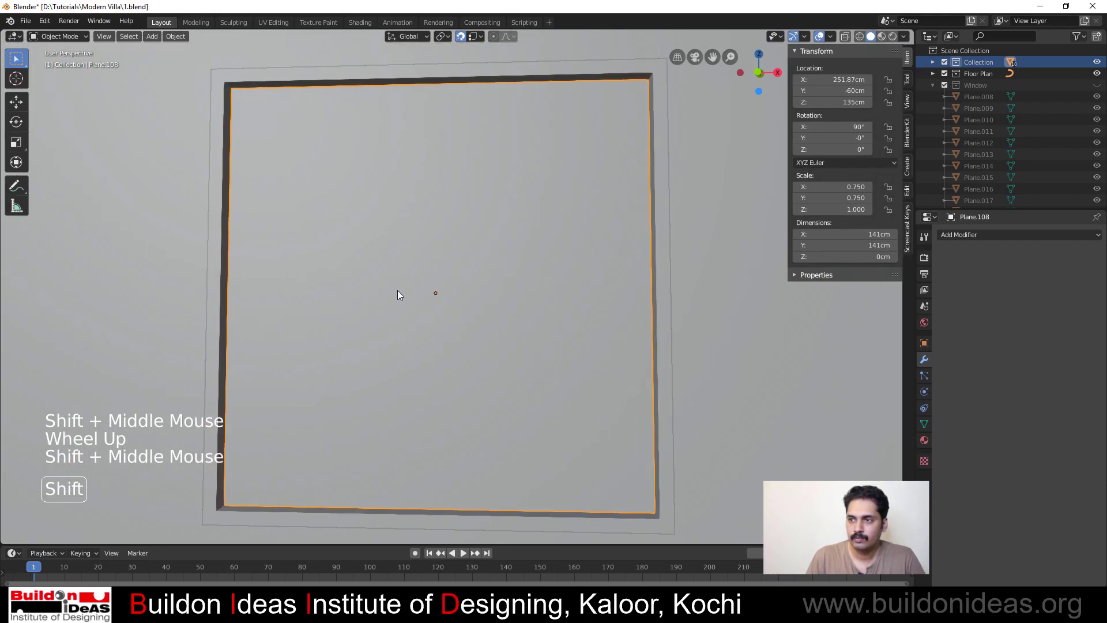
pyautogui.press('Tab')
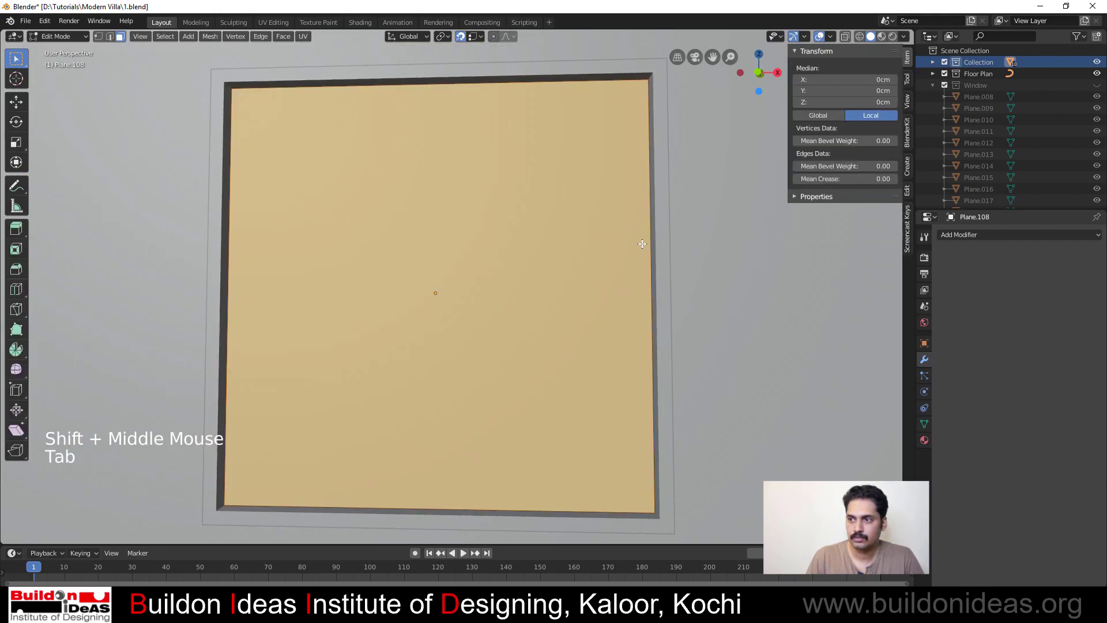
pyautogui.click(646, 244)
pyautogui.press('2')
pyautogui.click(647, 247)
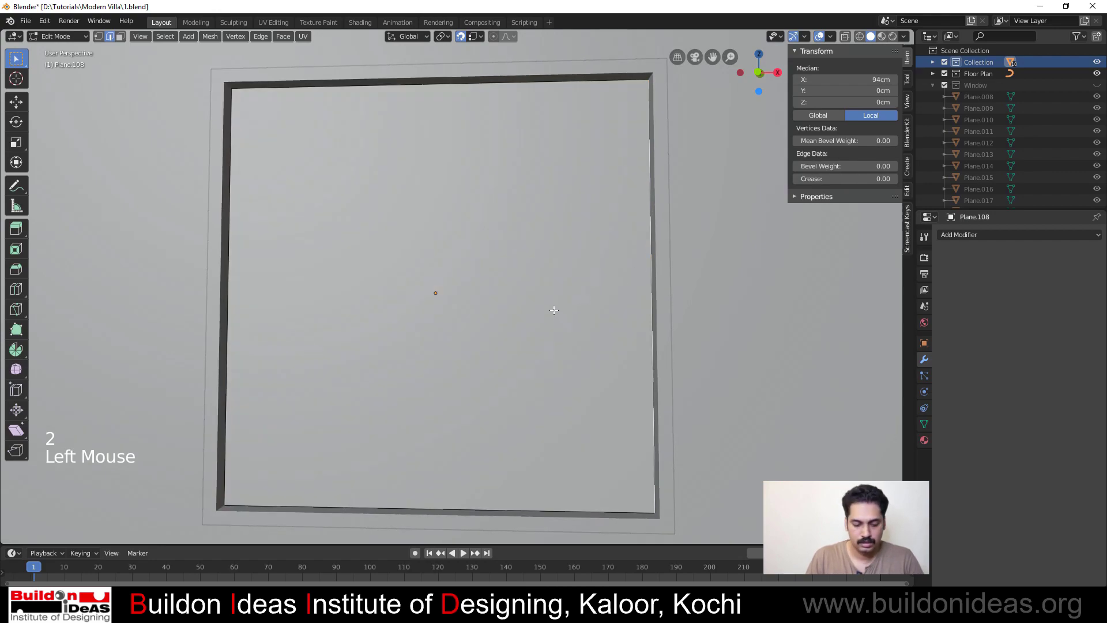
pyautogui.press('g')
pyautogui.press('x')
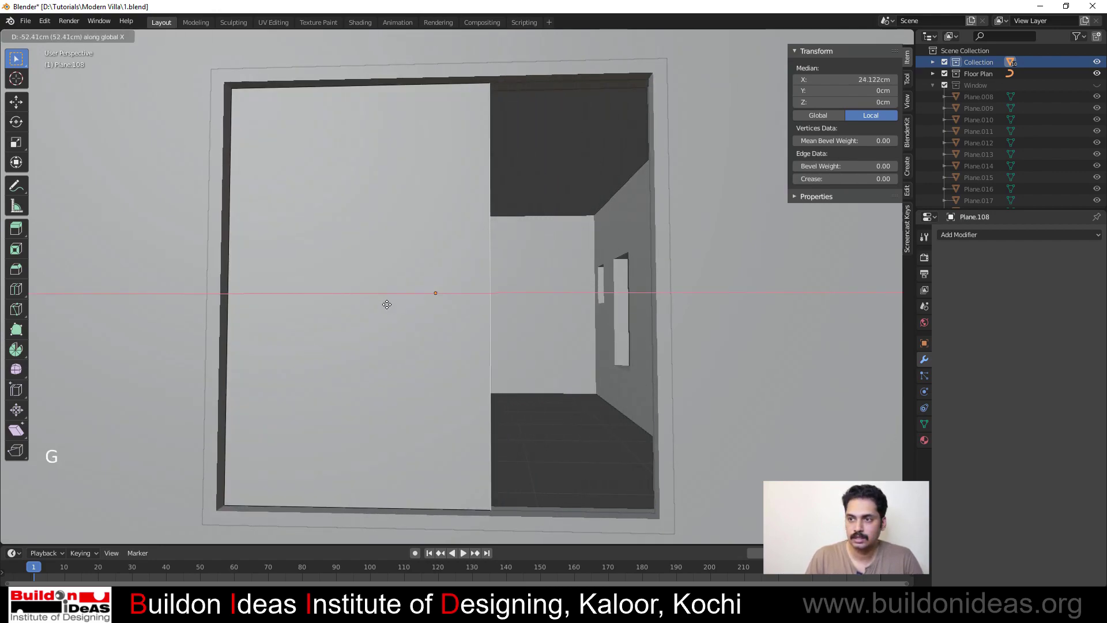
pyautogui.press('ctrl')
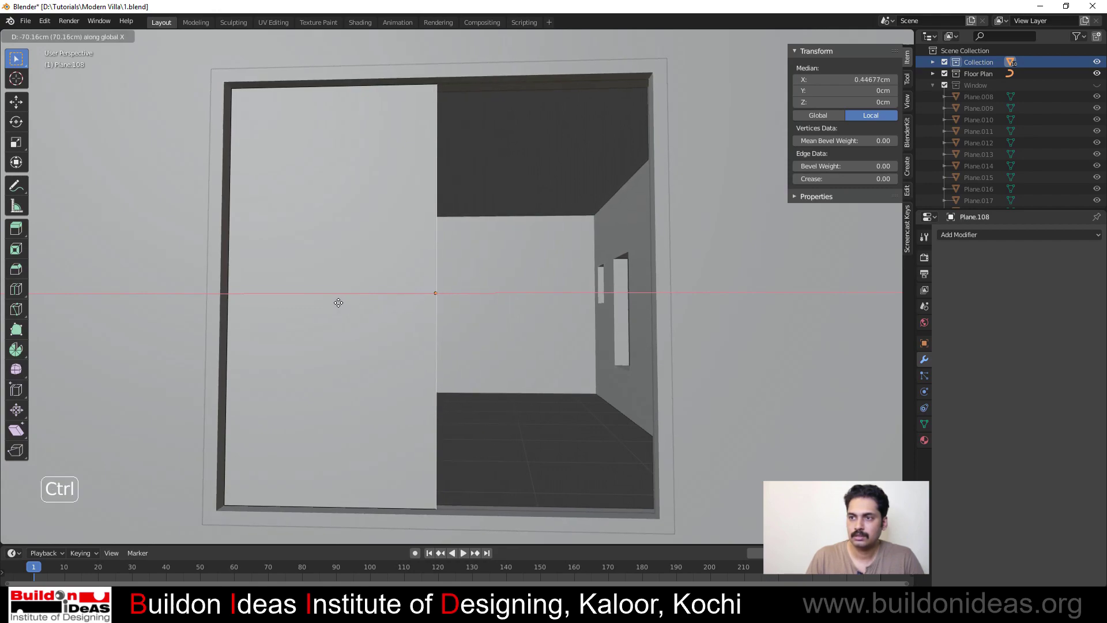
pyautogui.click(336, 304)
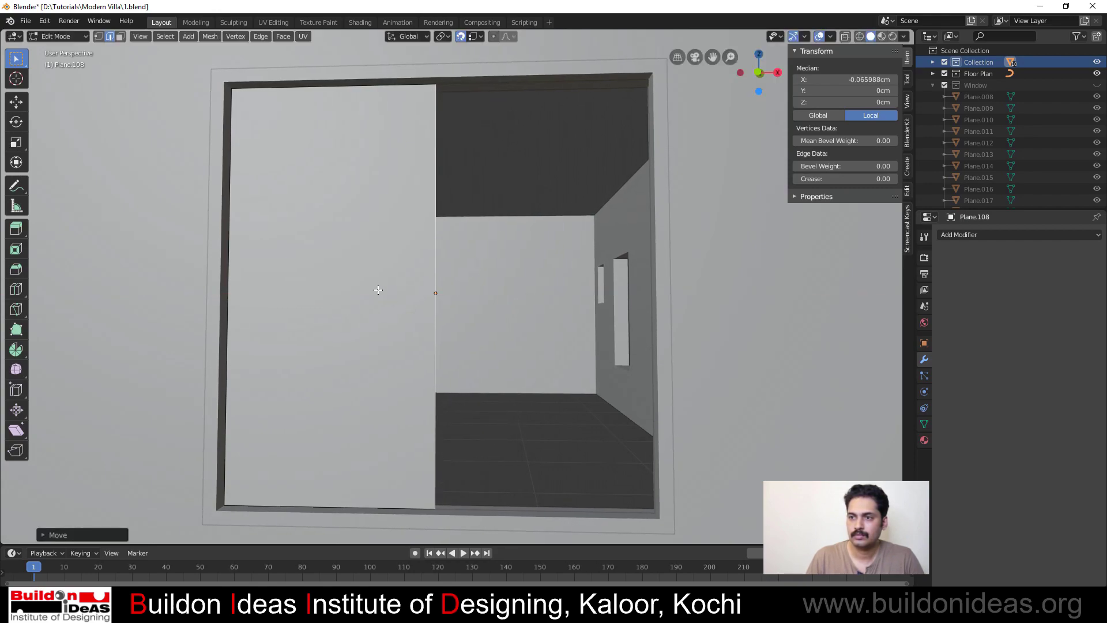
# Inset the half-width panel's face with a thickness of 7 to form a shutter frame border
pyautogui.scroll(-3, 379, 291)
pyautogui.moveTo(378, 283); pyautogui.dragTo(421, 324, button='middle')
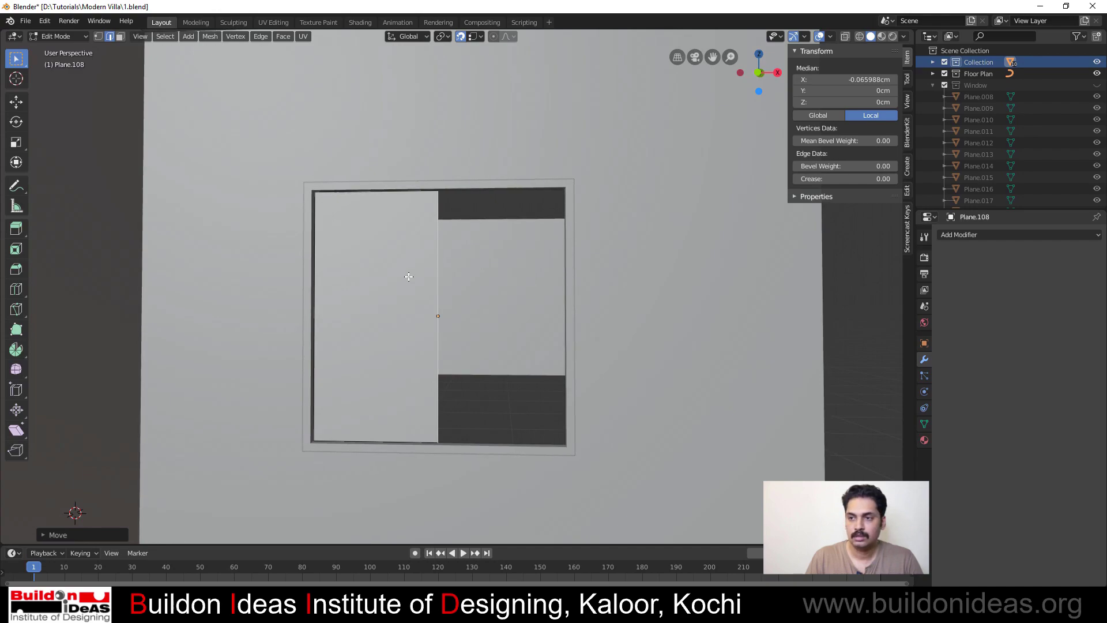
pyautogui.press('3')
pyautogui.click(407, 288)
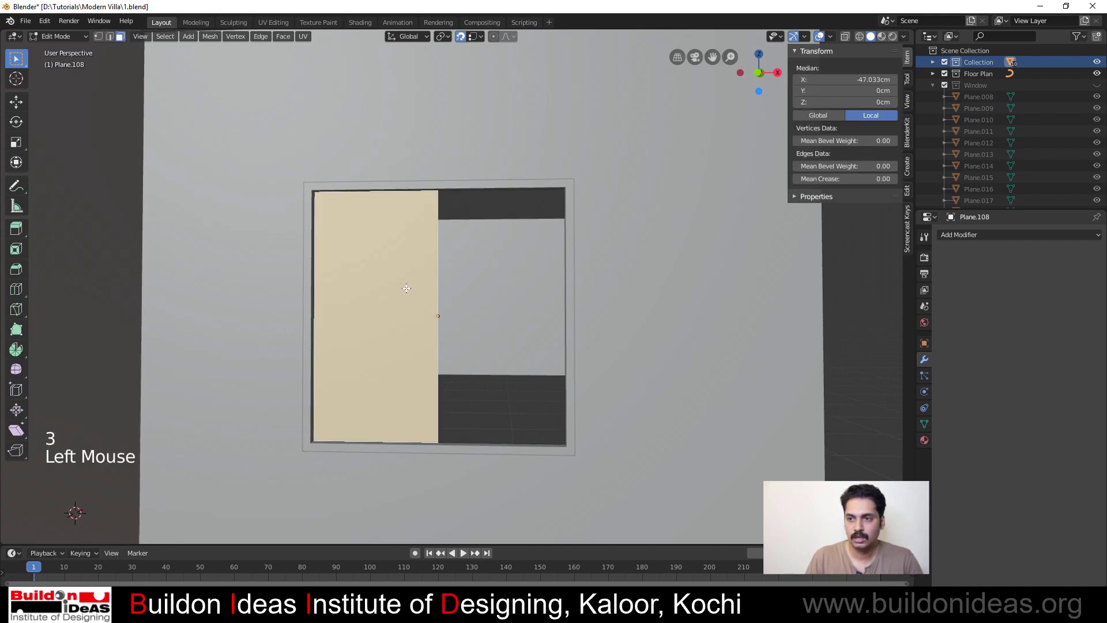
pyautogui.press('i')
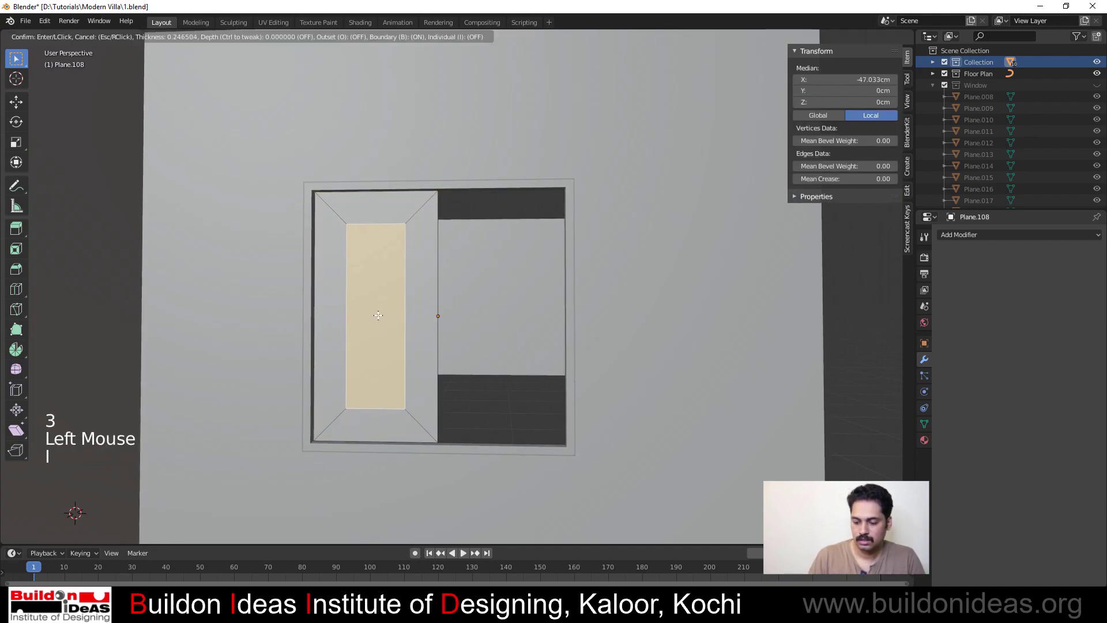
pyautogui.write('7')
pyautogui.press('Return')
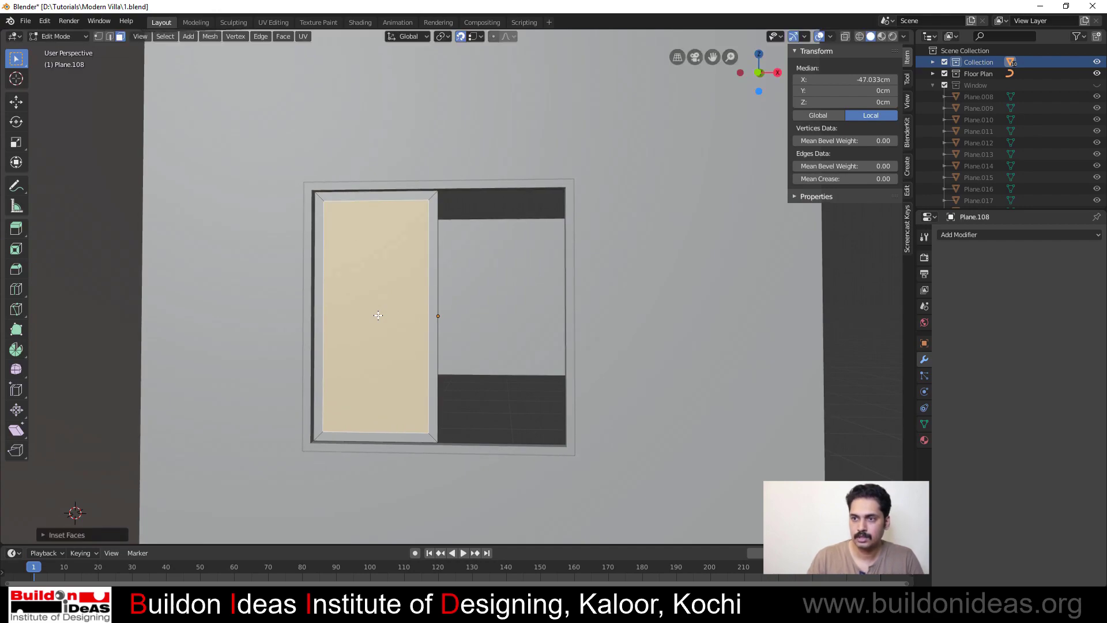
# Separate the shutter's inset face from its border as its own mesh object
pyautogui.scroll(2, 398, 303)
pyautogui.scroll(-1, 396, 302)
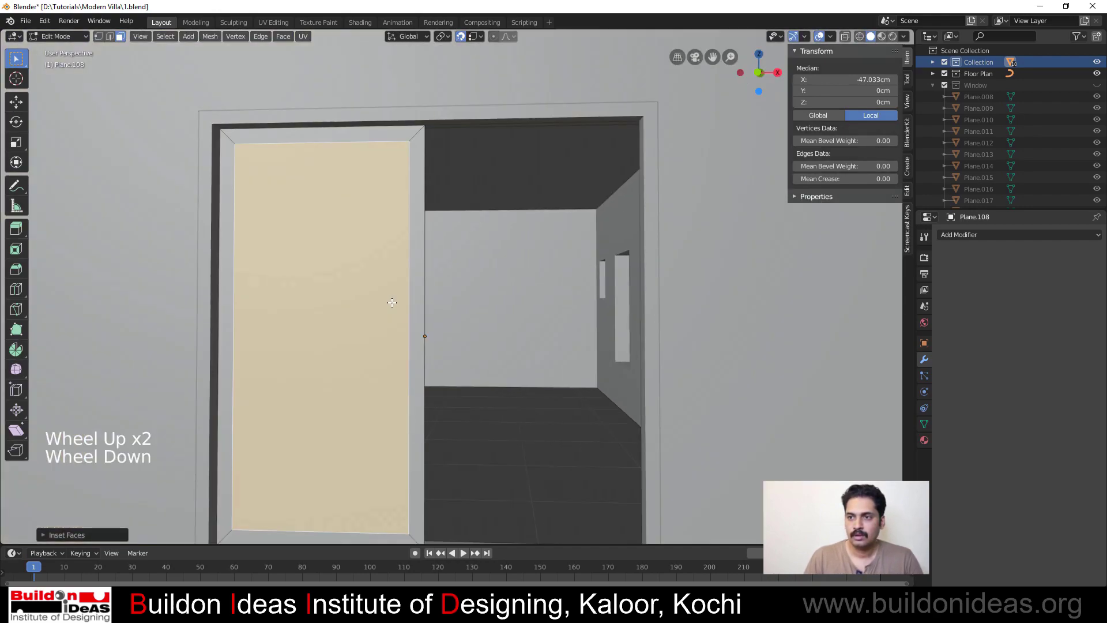
pyautogui.press('p')
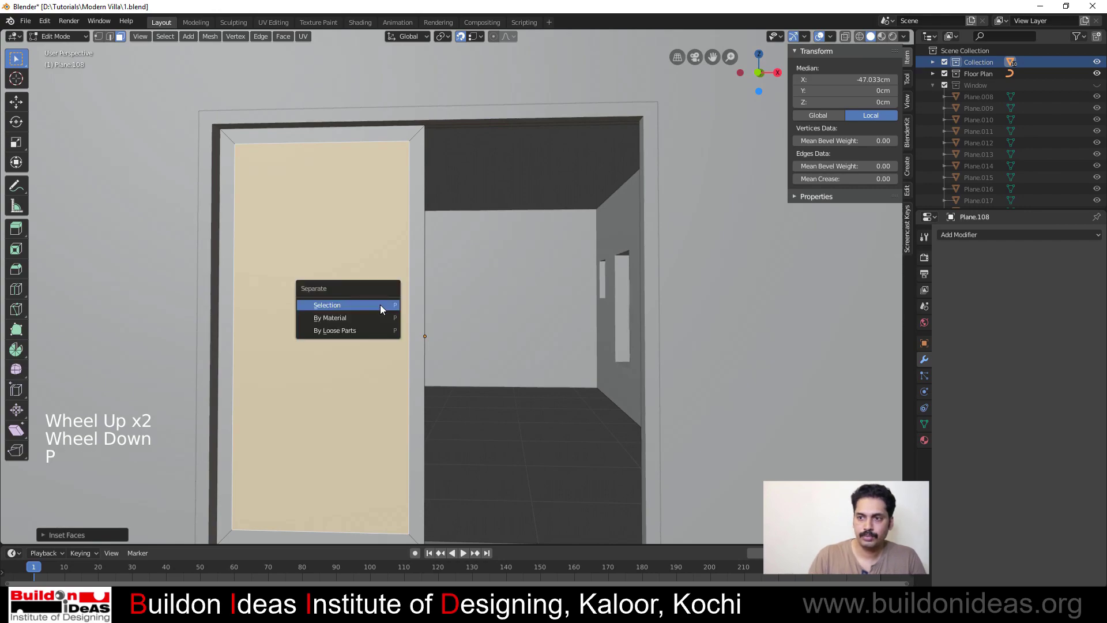
pyautogui.click(383, 306)
pyautogui.press('Tab')
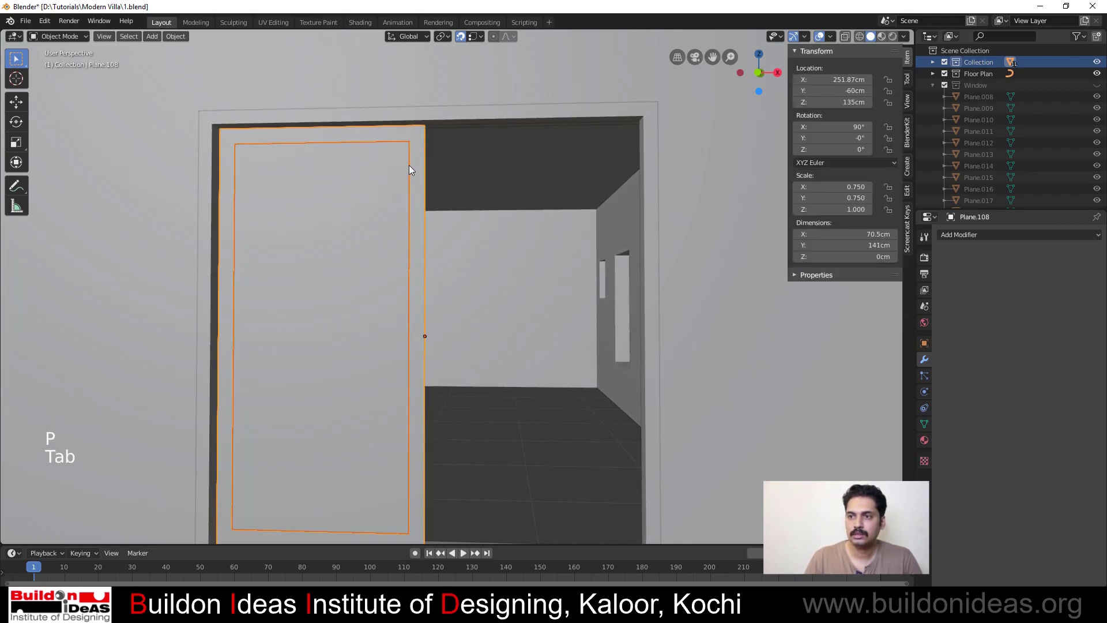
# Extrude all faces of the shutter's frame border by 2 cm
pyautogui.click(414, 169)
pyautogui.press('Tab')
pyautogui.press('a')
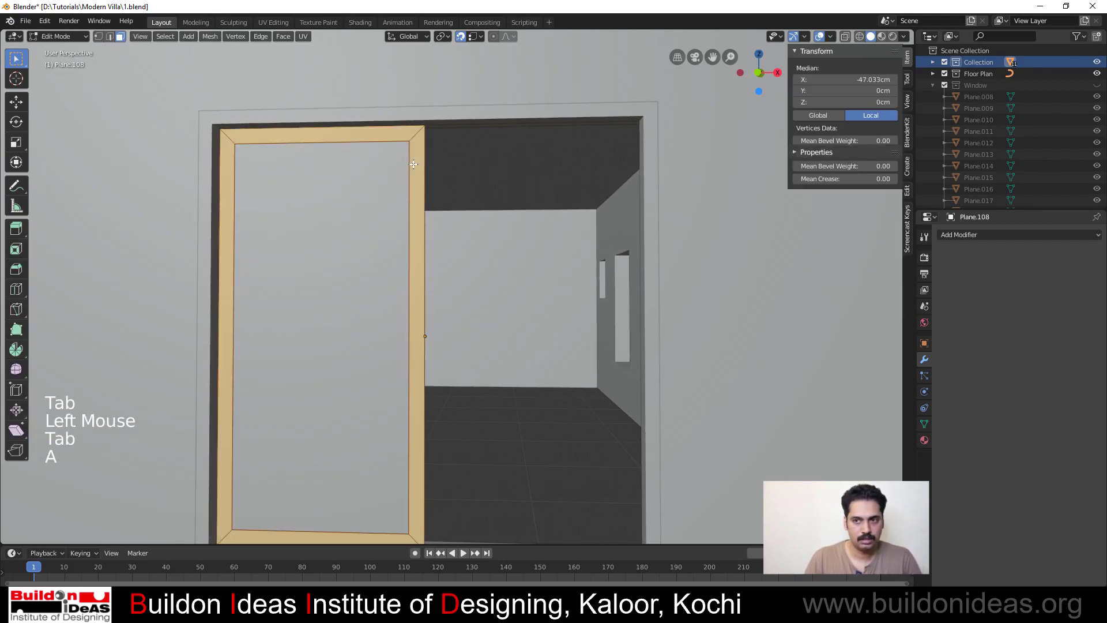
pyautogui.press('e')
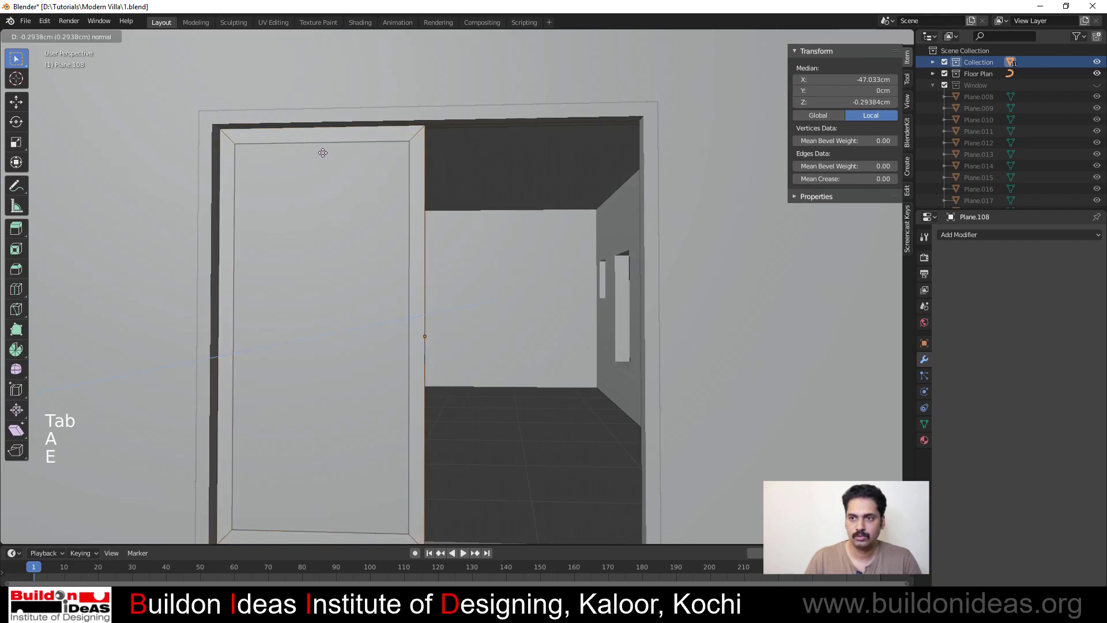
pyautogui.write('2')
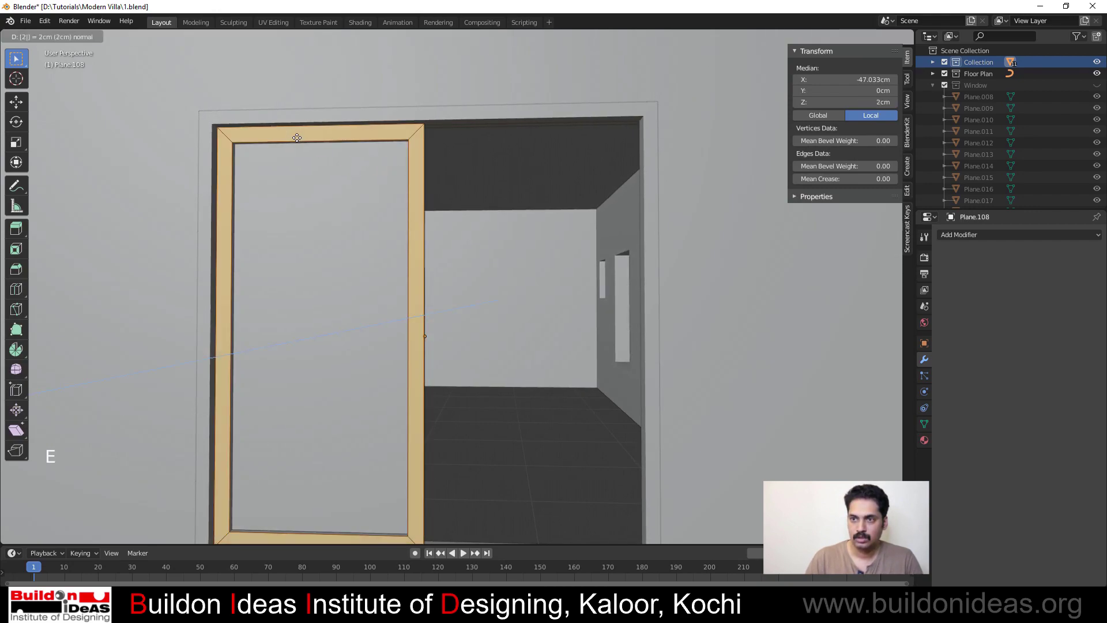
pyautogui.press('Return')
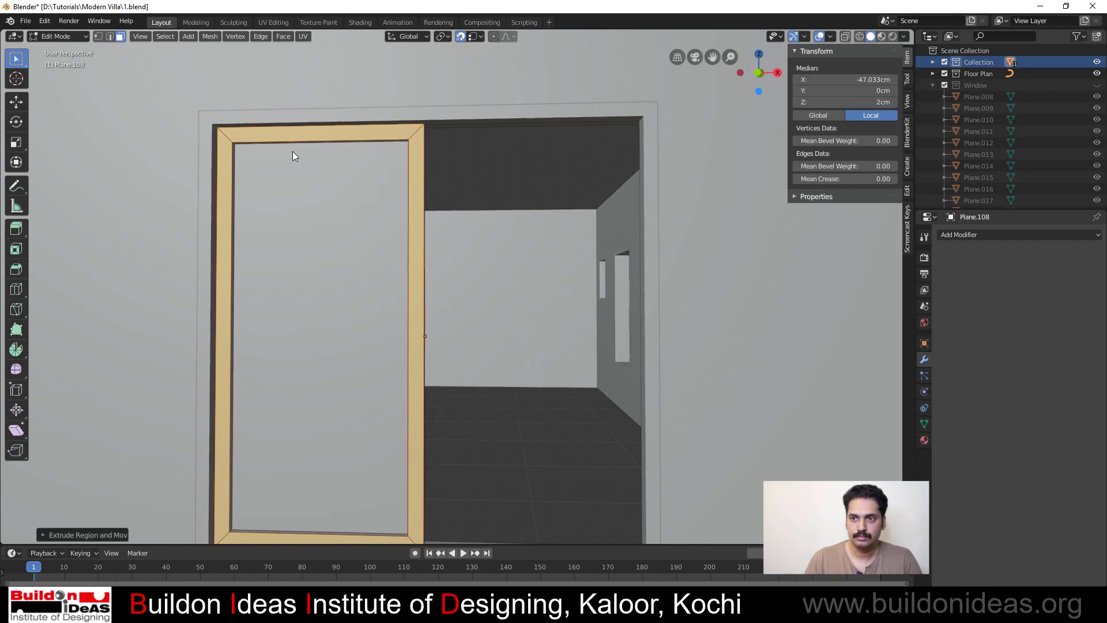
pyautogui.press('Tab')
# Extrude the shutter's inner pane face outward by 1 cm
pyautogui.click(307, 202)
pyautogui.moveTo(308, 247)
pyautogui.mouseDown(button='middle')
pyautogui.moveTo(289, 244)
pyautogui.moveTo(300, 245)
pyautogui.mouseUp(button='middle')
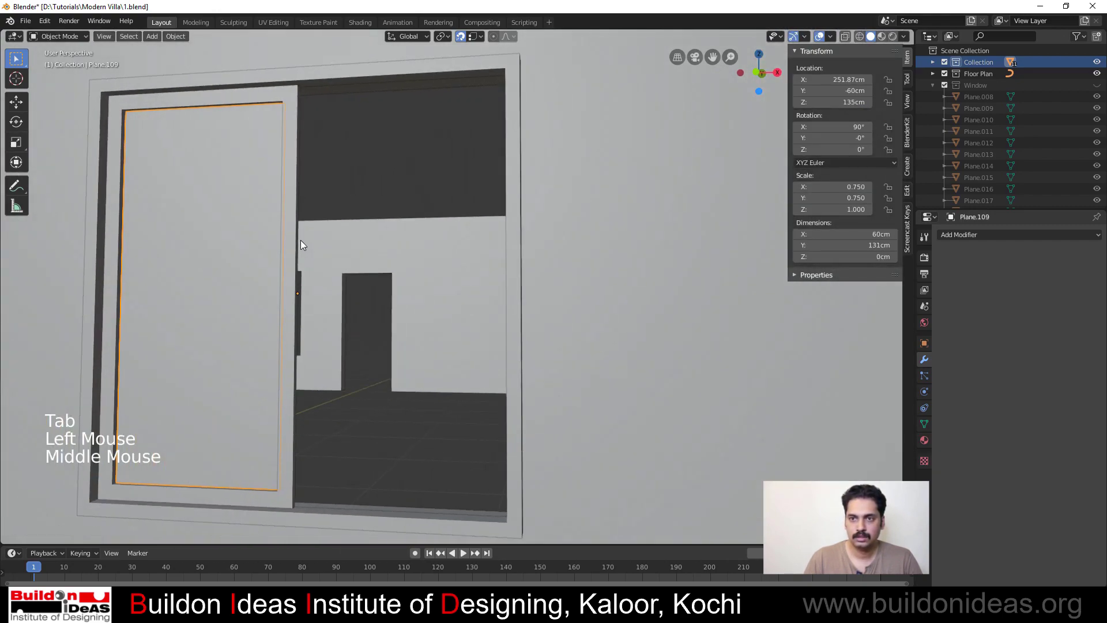
pyautogui.press('Tab')
pyautogui.click(207, 220)
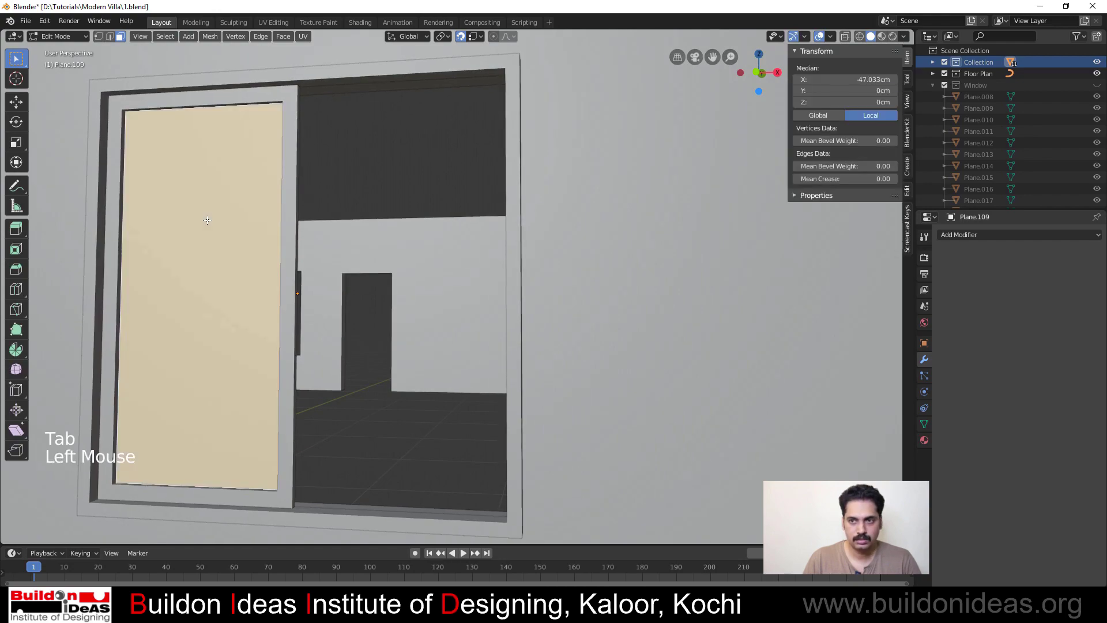
pyautogui.press('e')
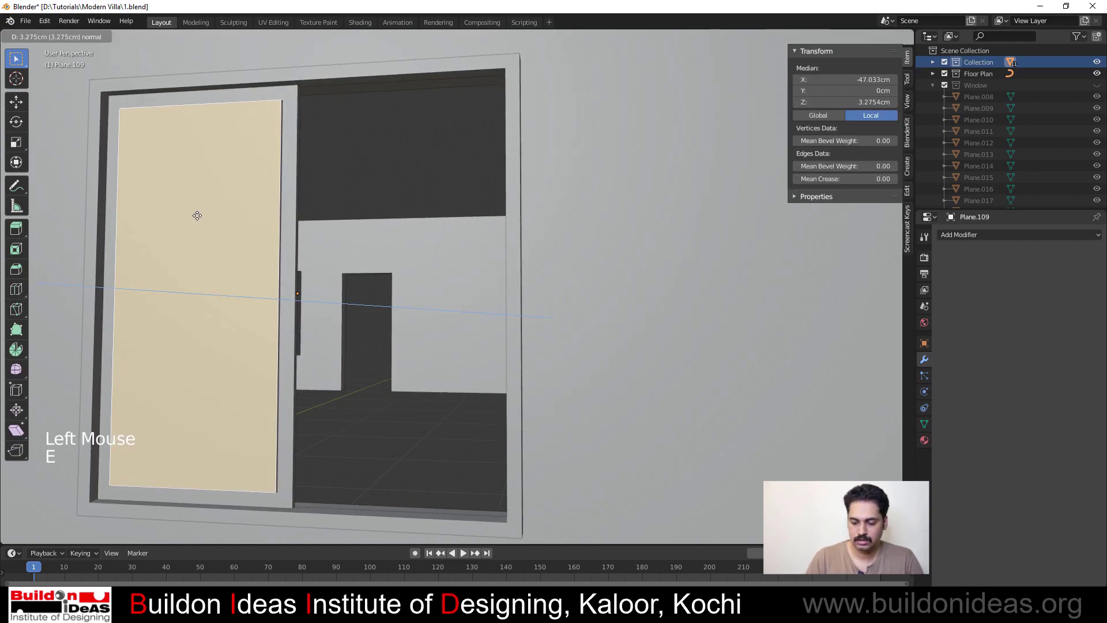
pyautogui.click(197, 216)
pyautogui.press('Tab')
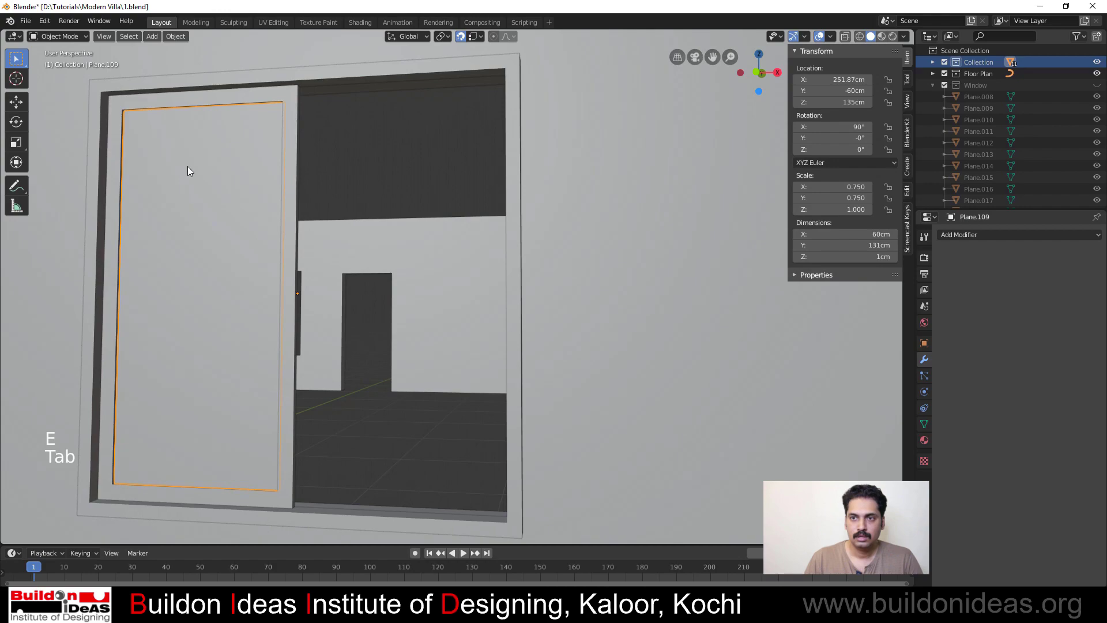
# Duplicate the shutter frame with its inner pane and snap the copy into the right half of the window frame
pyautogui.click(195, 134)
pyautogui.keyDown('shift'); pyautogui.click(196, 155); pyautogui.keyUp('shift')
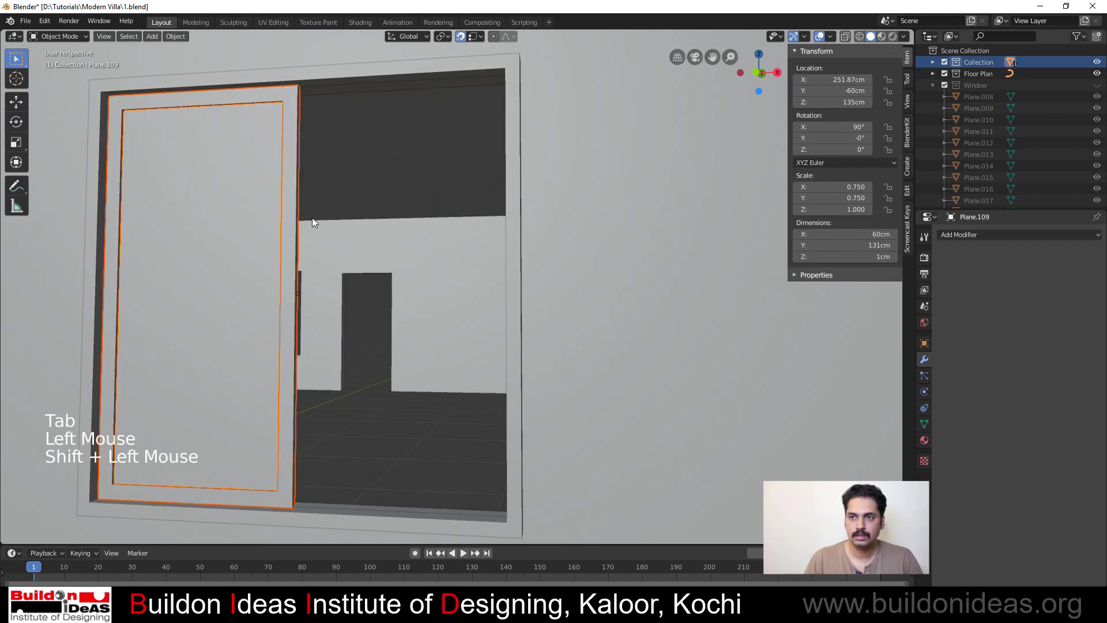
pyautogui.moveTo(312, 217); pyautogui.dragTo(409, 237, button='middle')
pyautogui.scroll(-3, 329, 222)
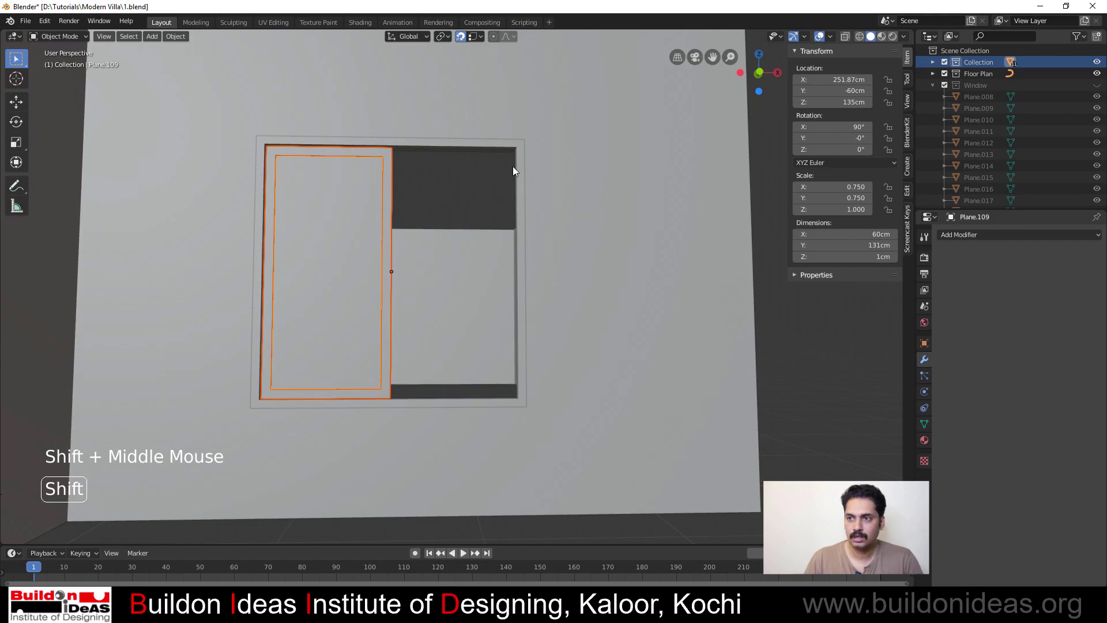
pyautogui.hotkey('shift', 'd')
pyautogui.click(511, 147)
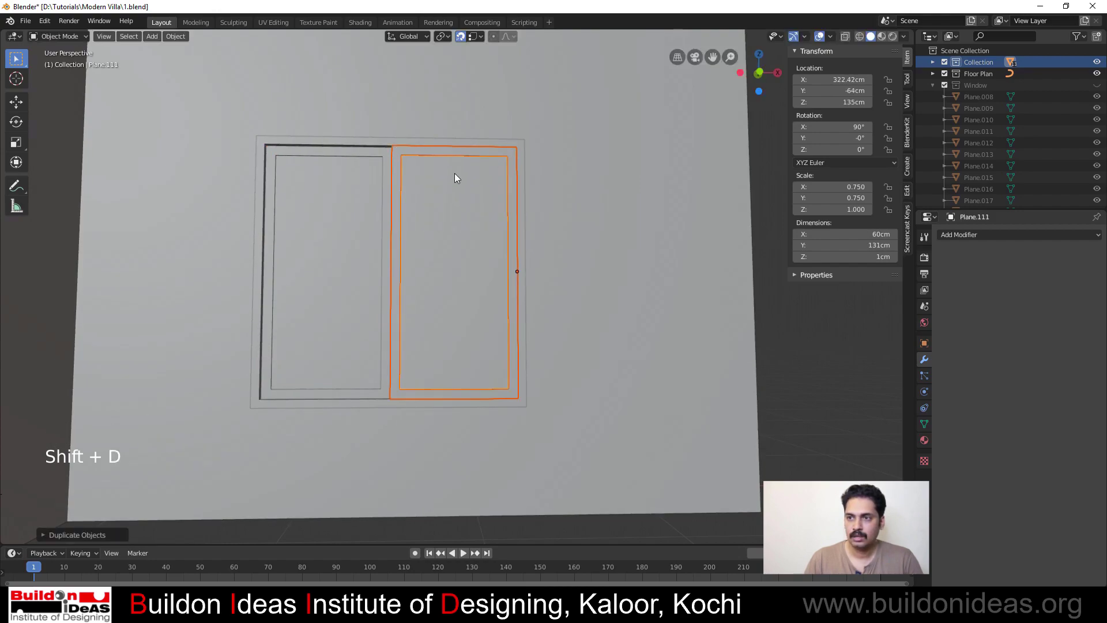
pyautogui.scroll(-2, 285, 258)
pyautogui.moveTo(285, 258); pyautogui.dragTo(420, 296, button='middle')
pyautogui.scroll(1, 418, 293)
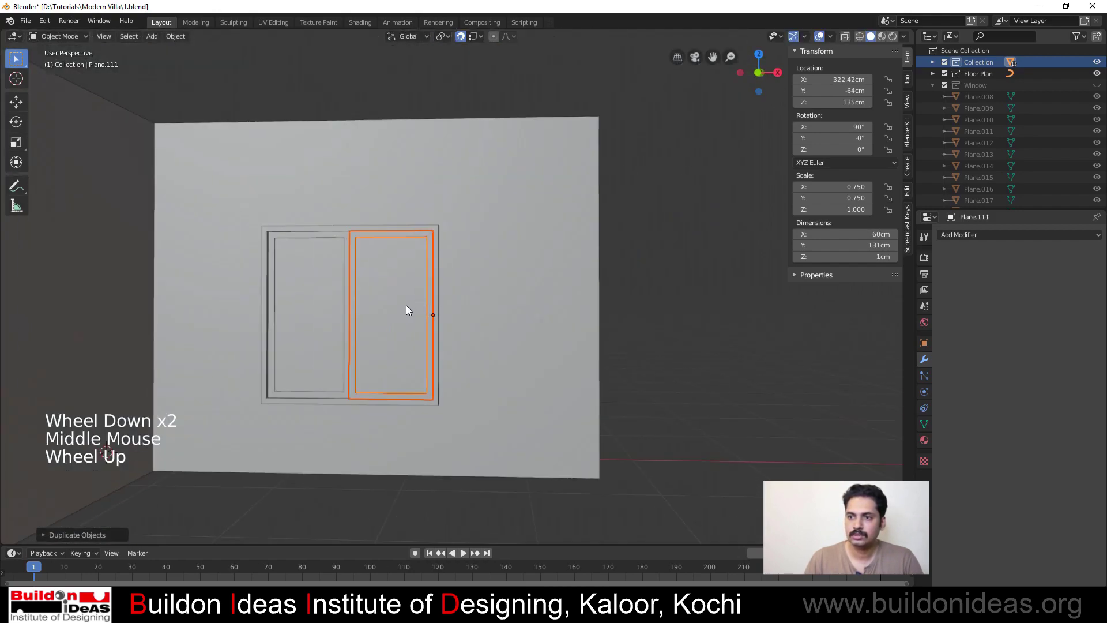
pyautogui.scroll(1, 362, 292)
pyautogui.moveTo(348, 283); pyautogui.dragTo(385, 289, button='middle')
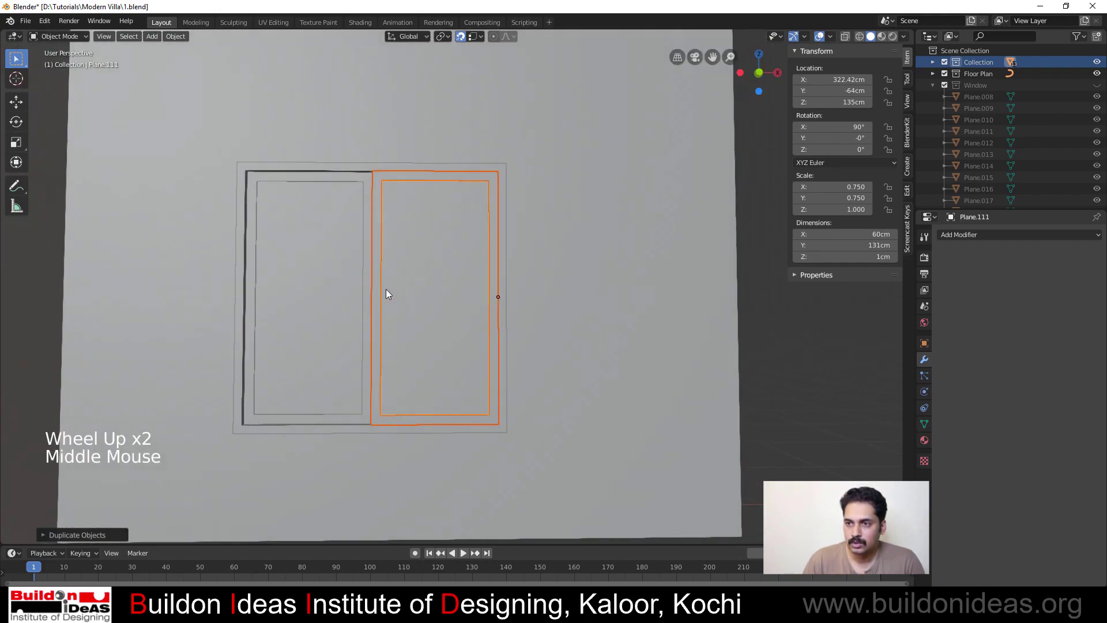
# With X-ray display on, select the right shutter's inner stile vertices at the window's middle and shift them slightly toward the left shutter
pyautogui.scroll(1, 383, 287)
pyautogui.press('Tab')
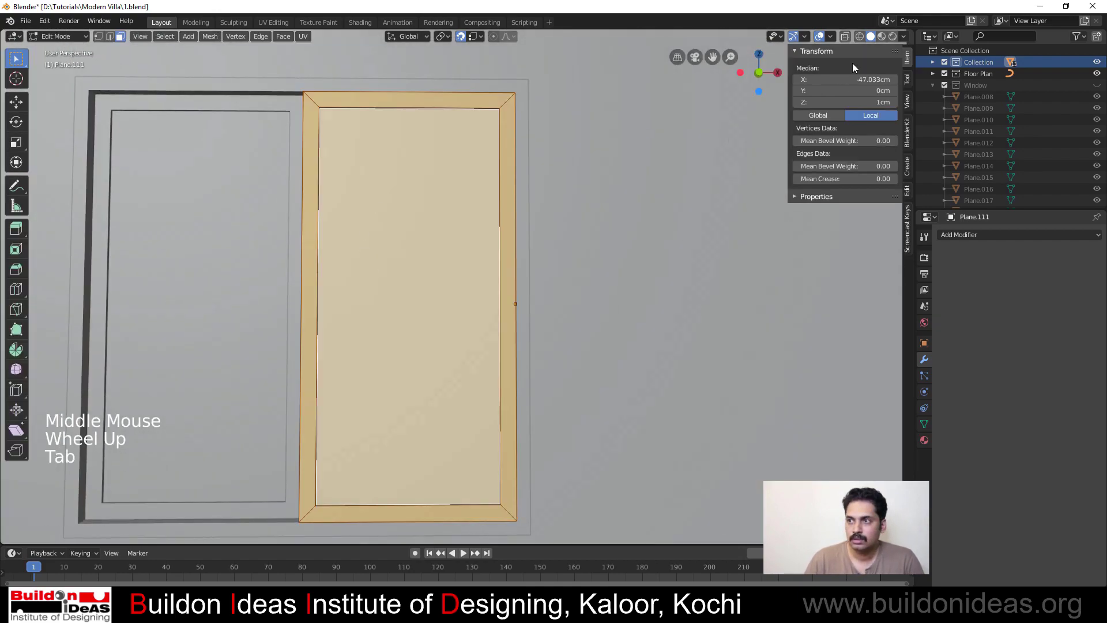
pyautogui.click(846, 36)
pyautogui.scroll(-3, 379, 158)
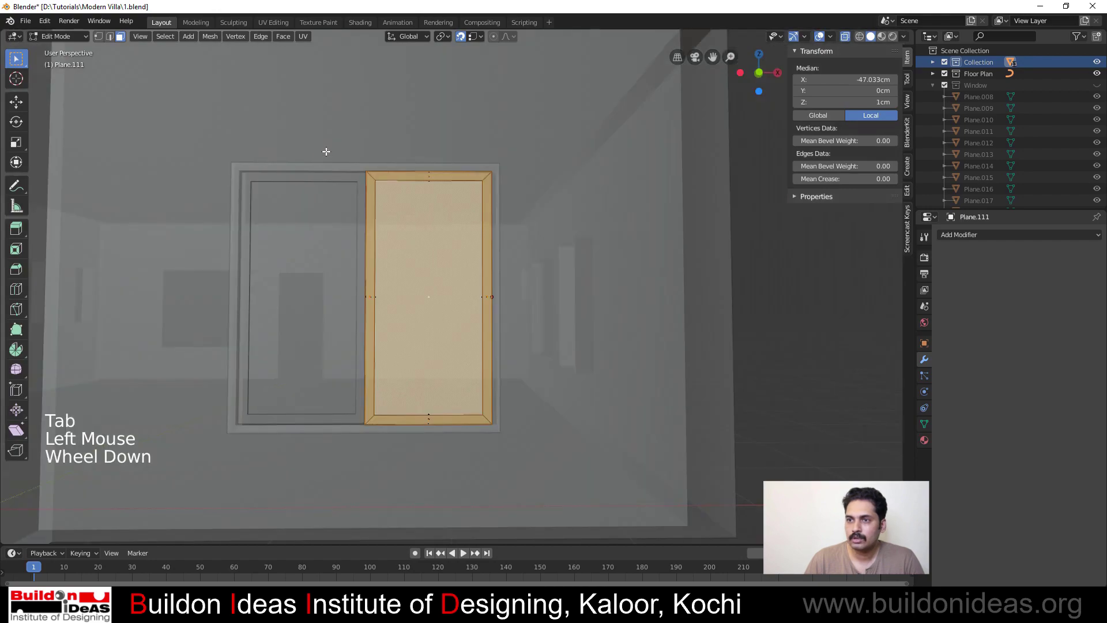
pyautogui.moveTo(324, 153); pyautogui.dragTo(382, 233, button='middle')
pyautogui.press('1')
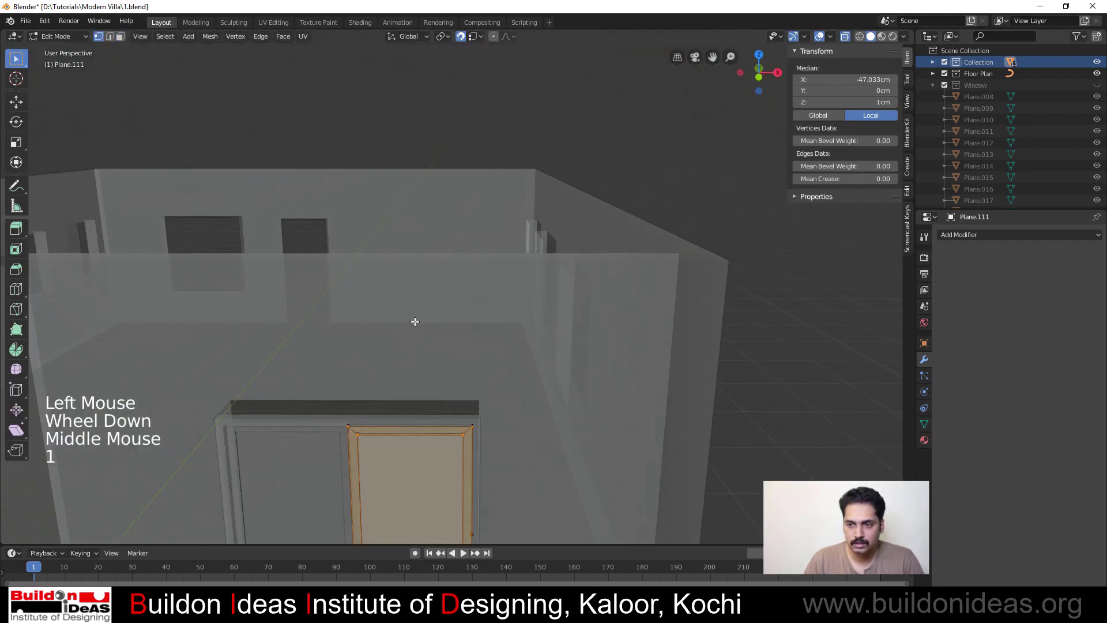
pyautogui.keyDown('shift'); pyautogui.moveTo(415, 321); pyautogui.dragTo(321, 178, button='middle'); pyautogui.keyUp('shift')
pyautogui.moveTo(329, 198); pyautogui.dragTo(400, 477)
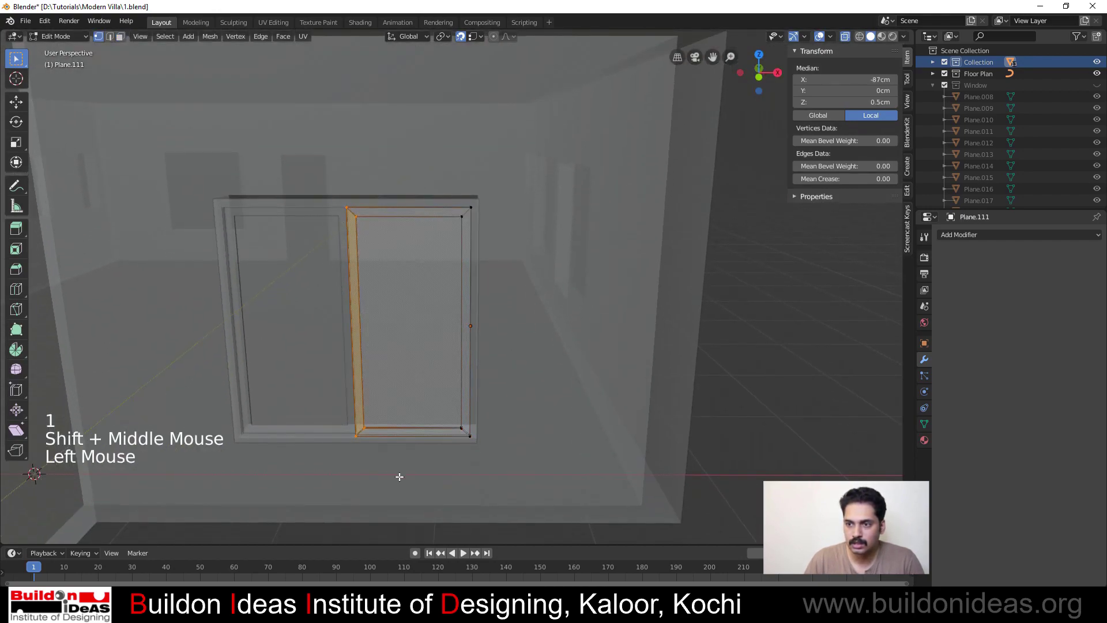
pyautogui.scroll(2, 336, 425)
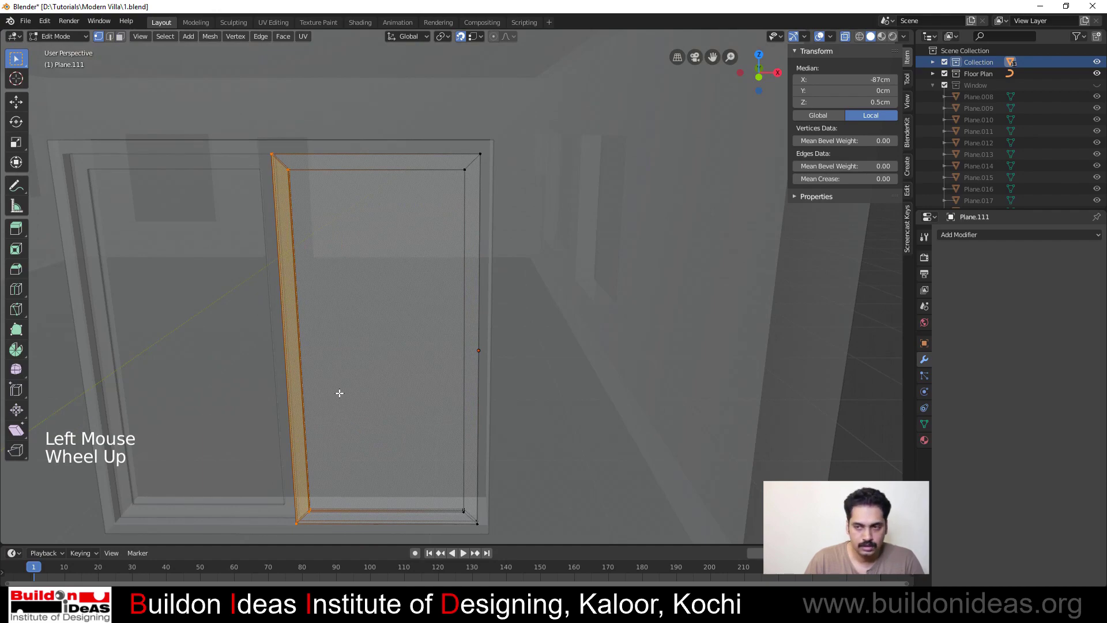
pyautogui.press('g')
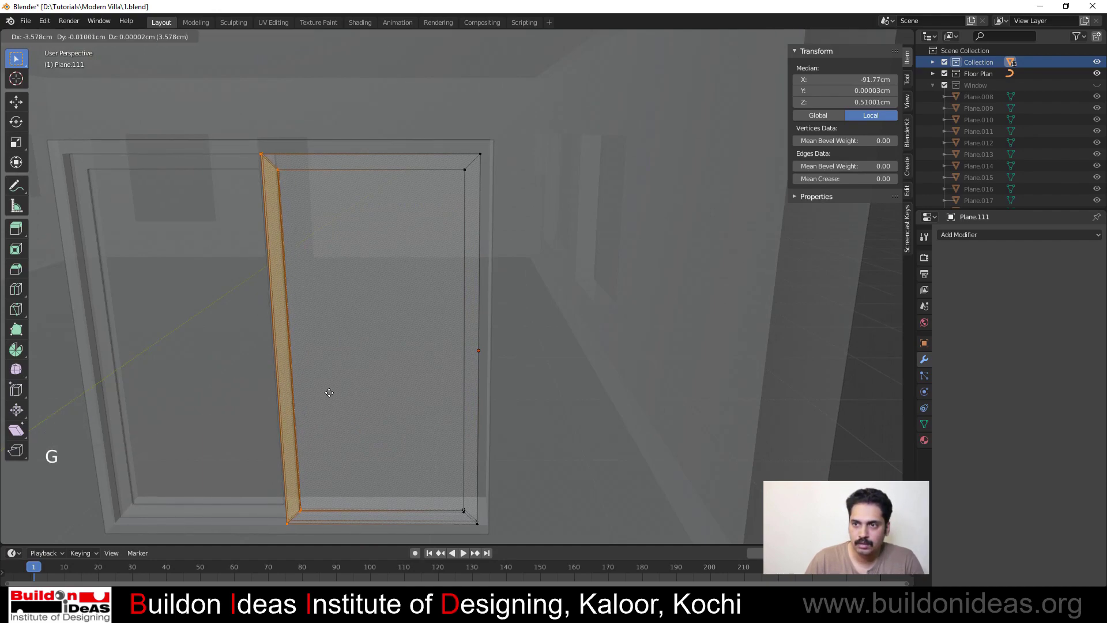
pyautogui.click(333, 390)
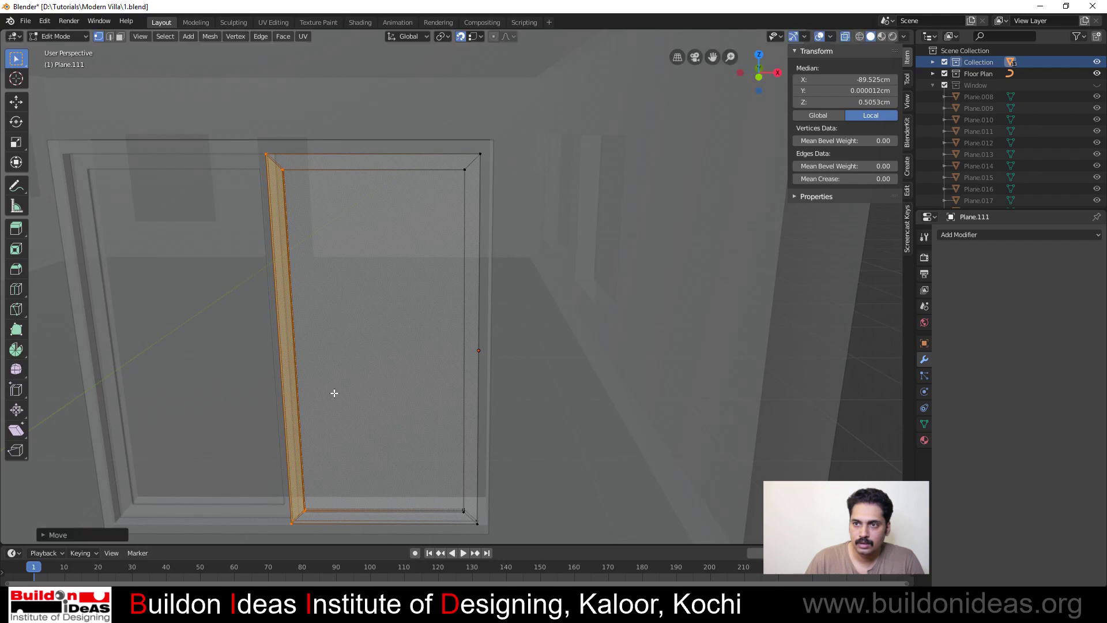
# Move the right shutter's inner stile about 1.5 cm further toward the left shutter along the global X axis
pyautogui.moveTo(334, 390); pyautogui.dragTo(357, 381, button='middle')
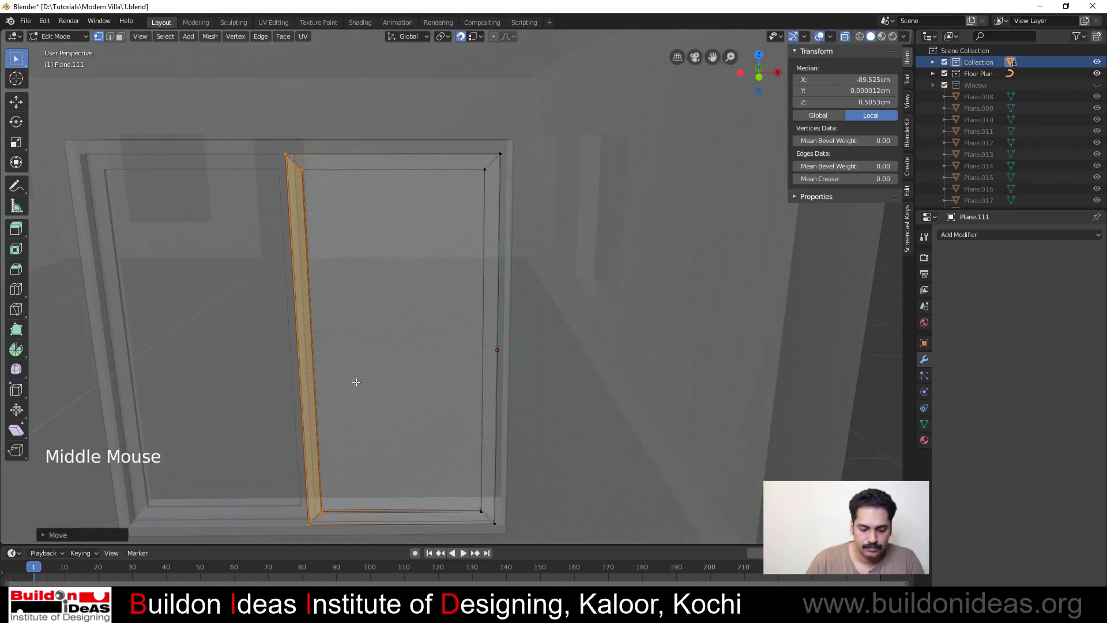
pyautogui.press('g')
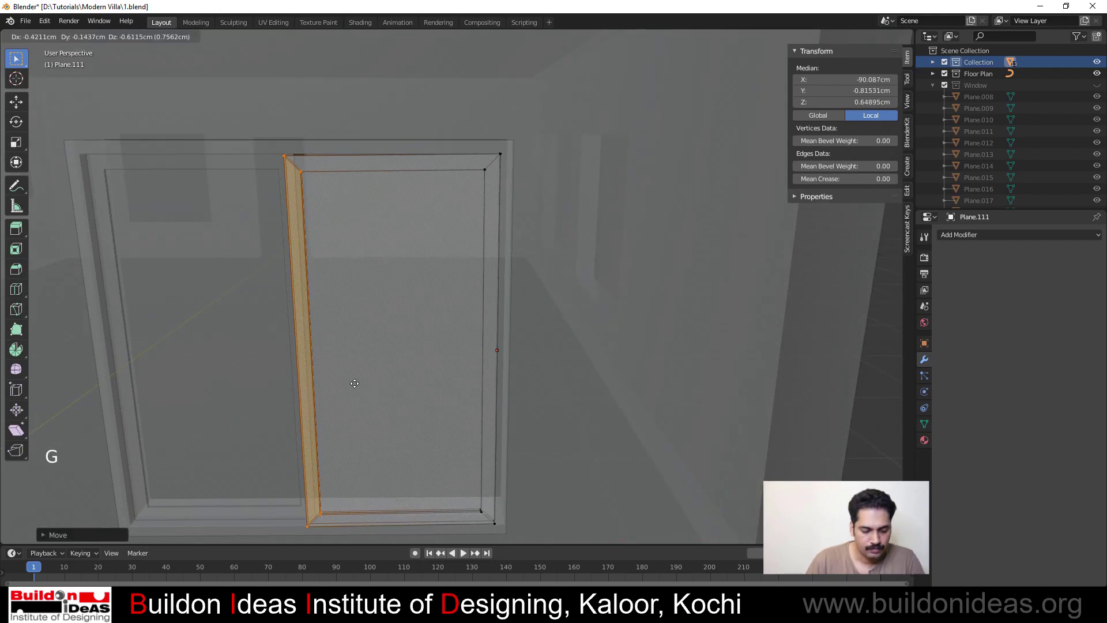
pyautogui.press('x')
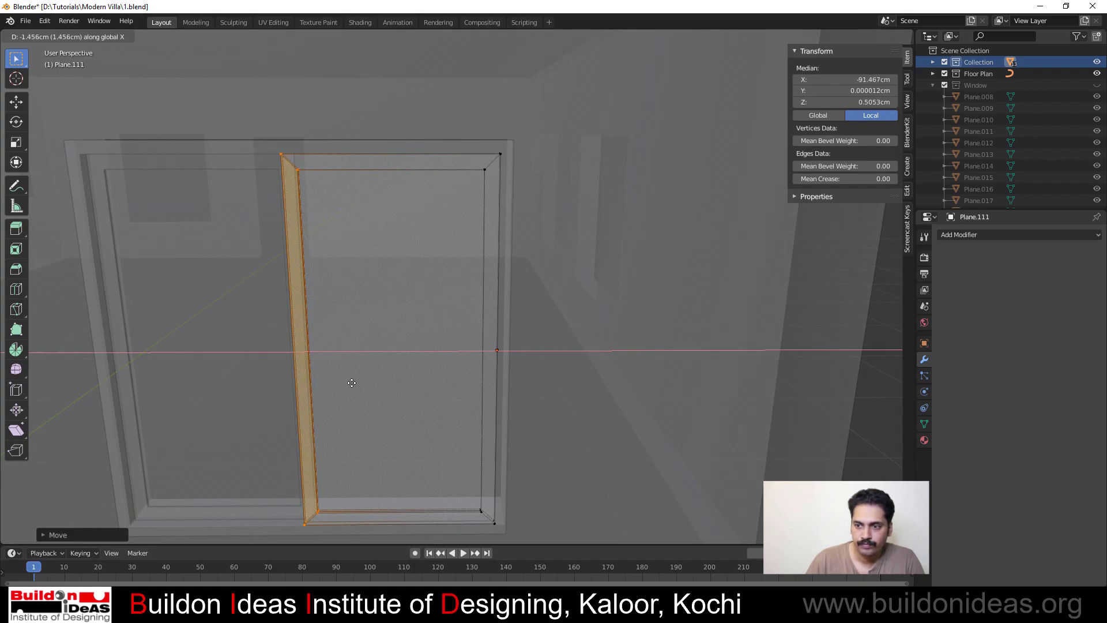
pyautogui.click(352, 383)
pyautogui.moveTo(375, 371); pyautogui.dragTo(388, 367, button='middle')
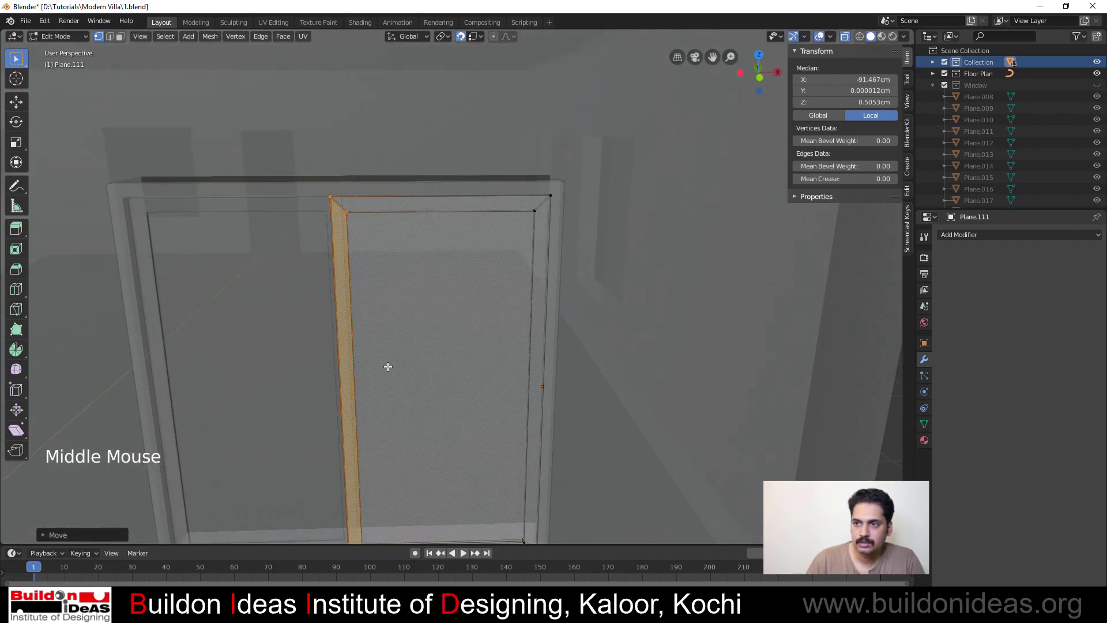
pyautogui.press('Tab')
# Move the left shutter's inner stile vertices about 1.5 cm toward the right shutter along the global X axis
pyautogui.click(305, 203)
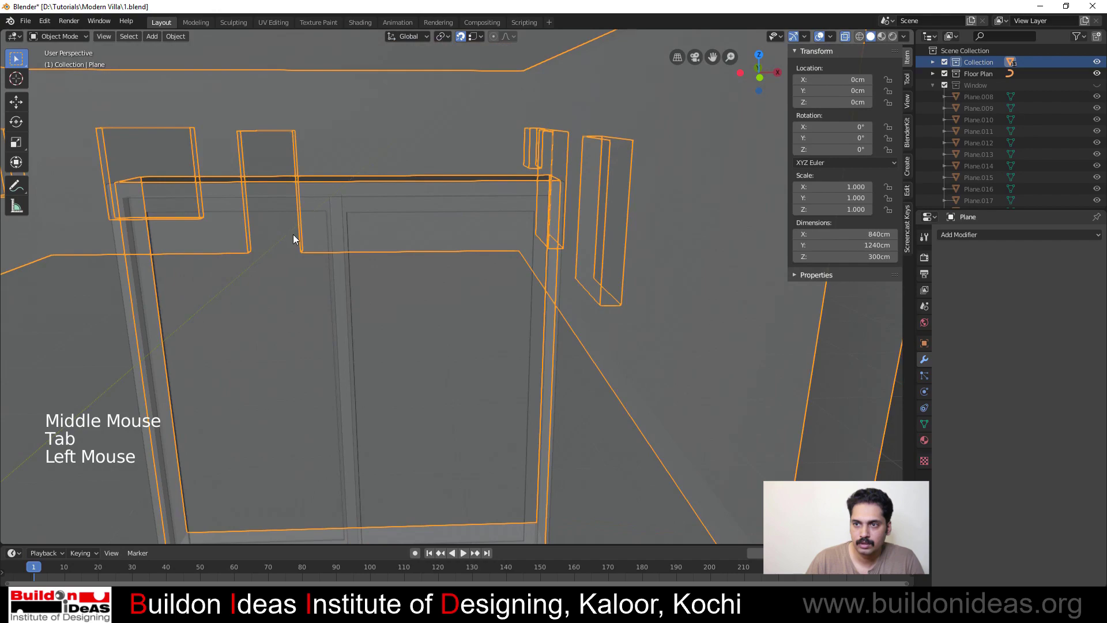
pyautogui.doubleClick(268, 218)
pyautogui.keyDown('shift'); pyautogui.click(267, 317); pyautogui.keyUp('shift')
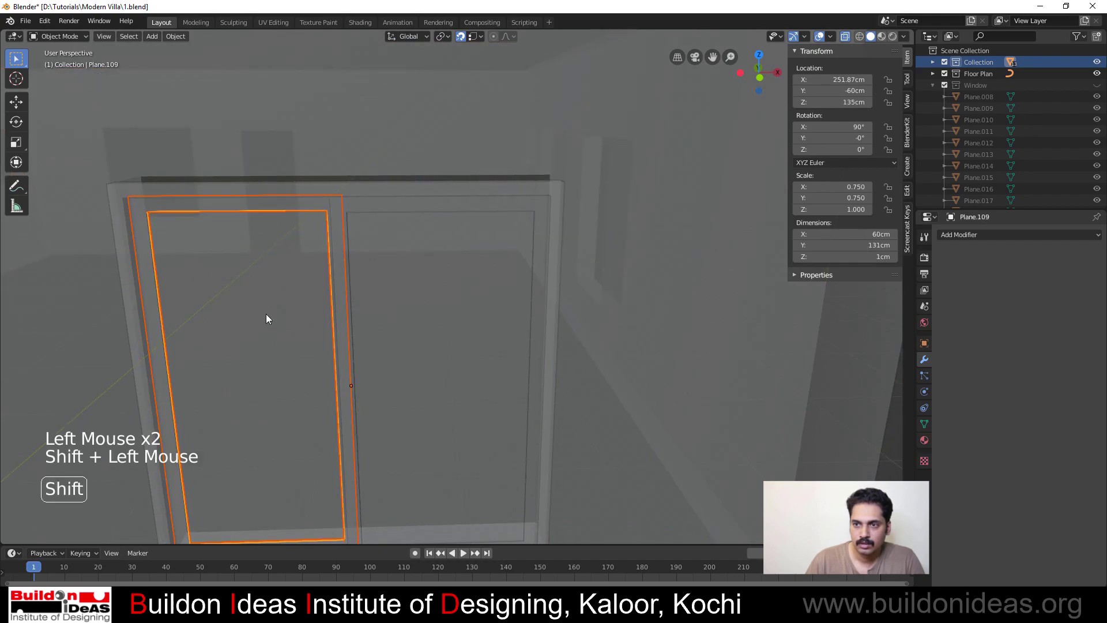
pyautogui.press('Tab')
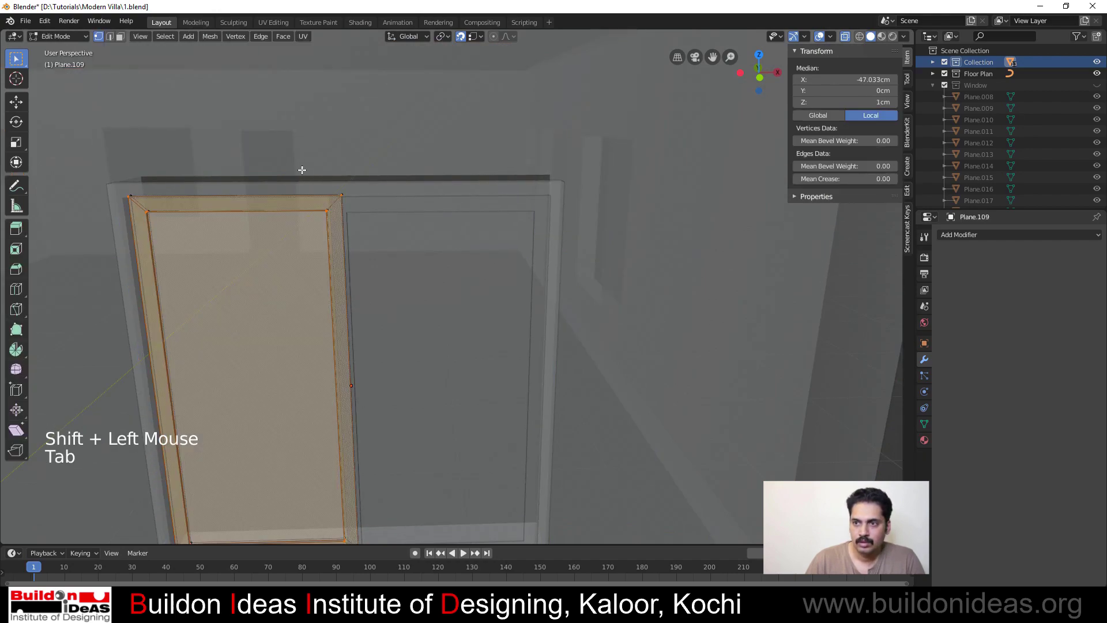
pyautogui.scroll(-2, 301, 159)
pyautogui.click(445, 452)
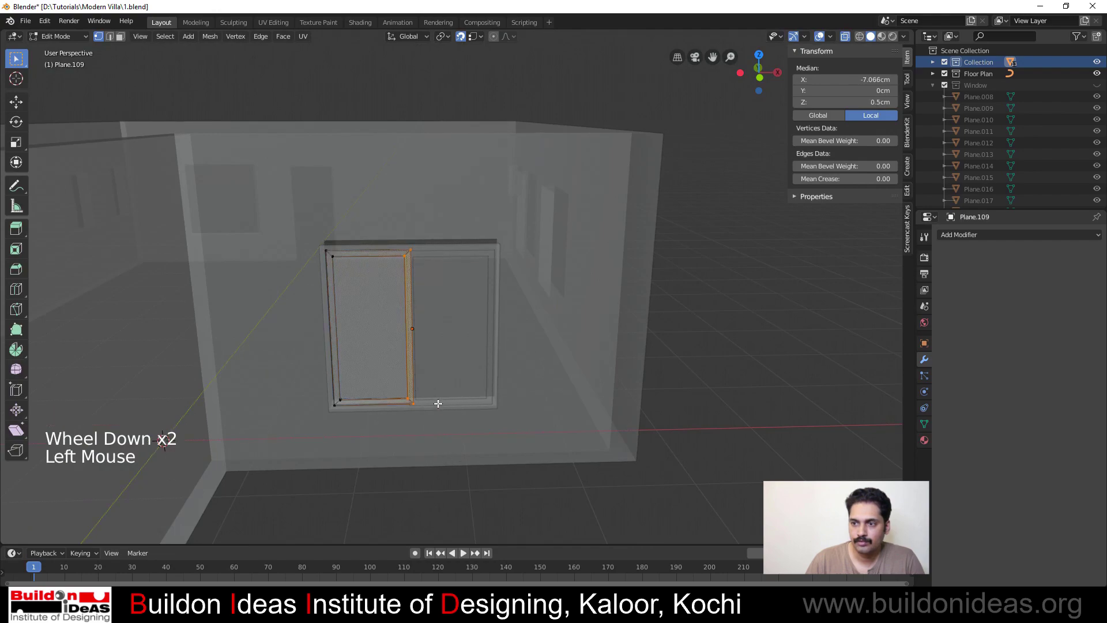
pyautogui.scroll(2, 429, 398)
pyautogui.press('g')
pyautogui.press('x')
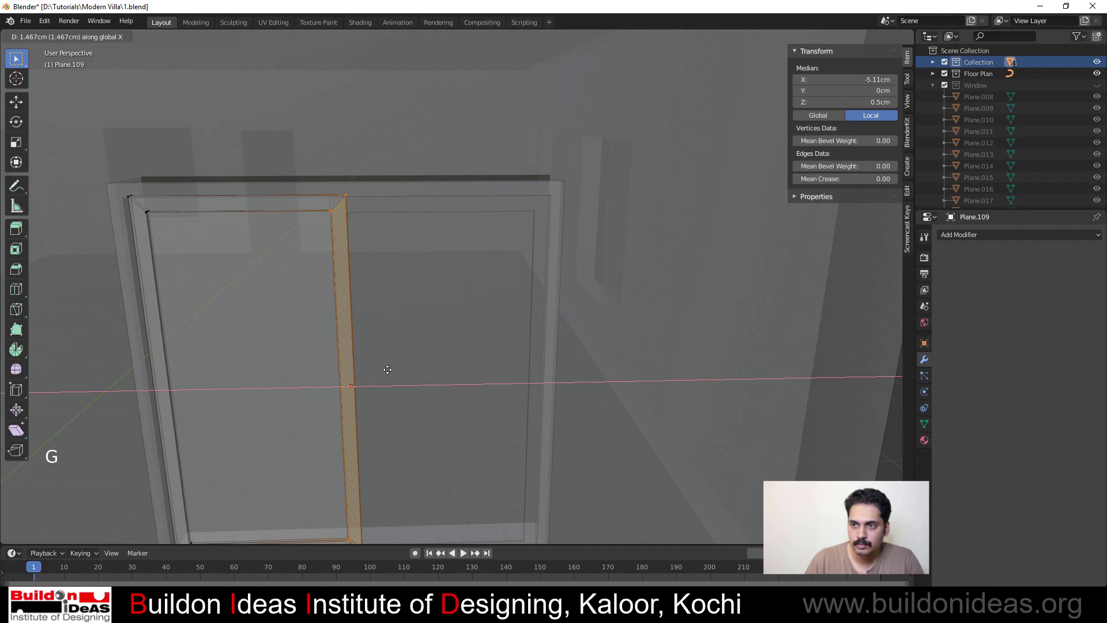
pyautogui.click(389, 370)
pyautogui.press('Tab')
pyautogui.scroll(-2, 298, 330)
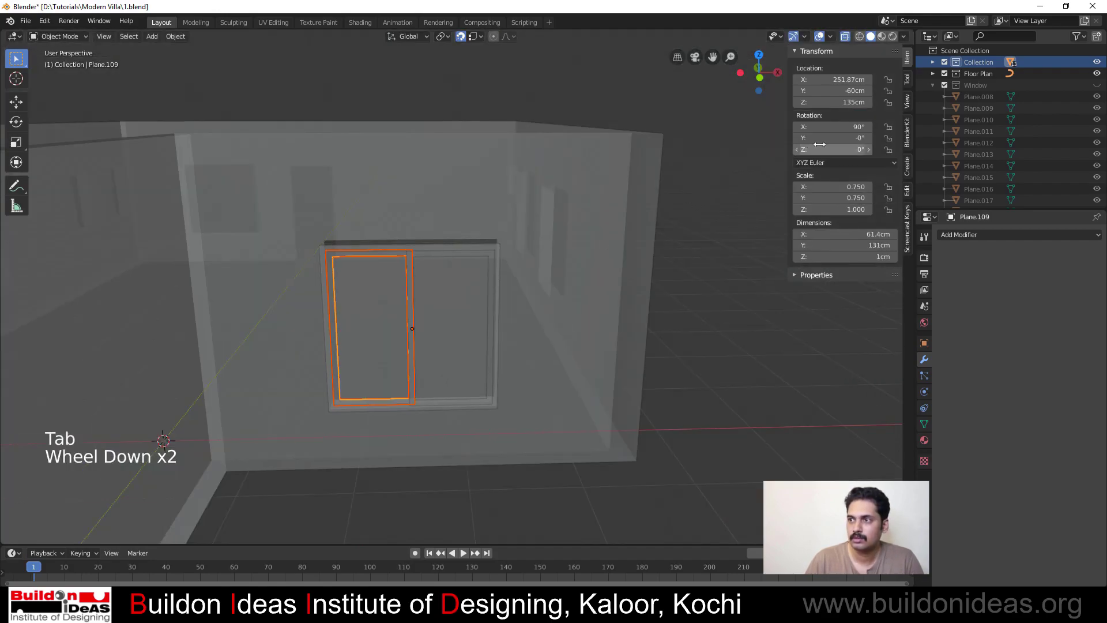
# Turn off X-ray display, show the whole villa with nothing selected, and save the file
pyautogui.click(845, 36)
pyautogui.click(539, 79)
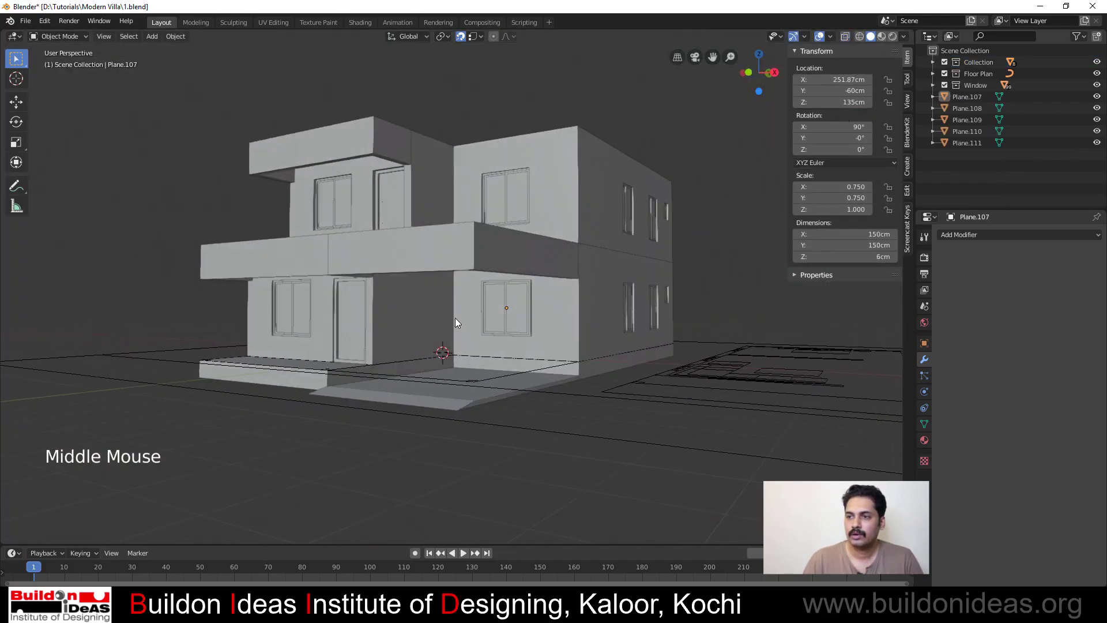
pyautogui.scroll(1, 466, 279)
pyautogui.hotkey('ctrl', 's')
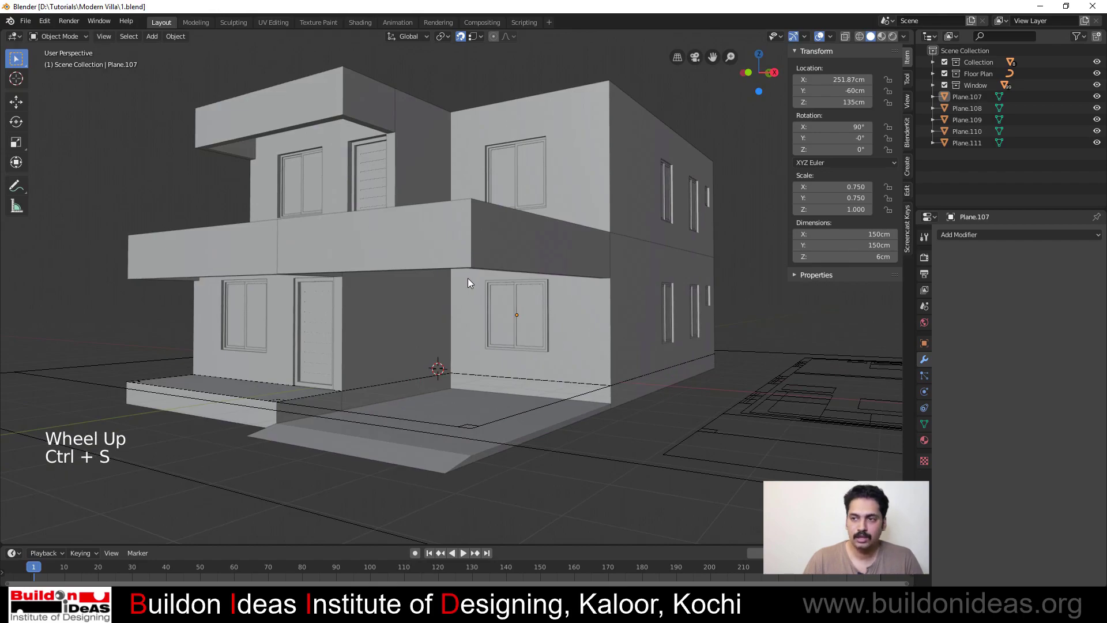
pyautogui.moveTo(469, 278); pyautogui.dragTo(442, 321, button='middle')
pyautogui.scroll(-1, 445, 288)
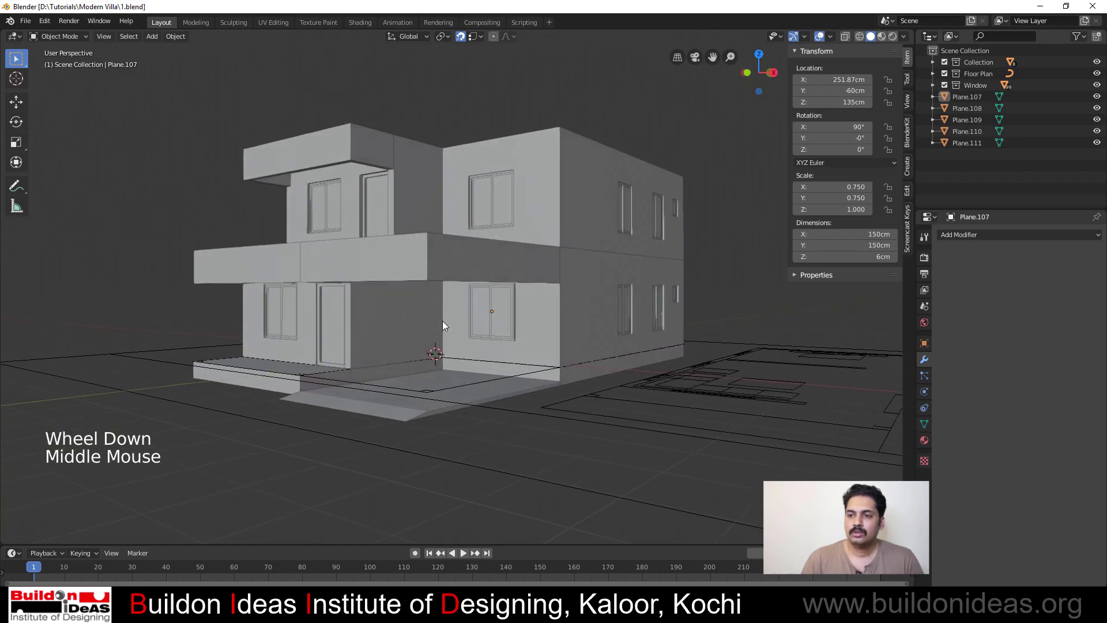
pyautogui.hotkey('ctrl', 's')
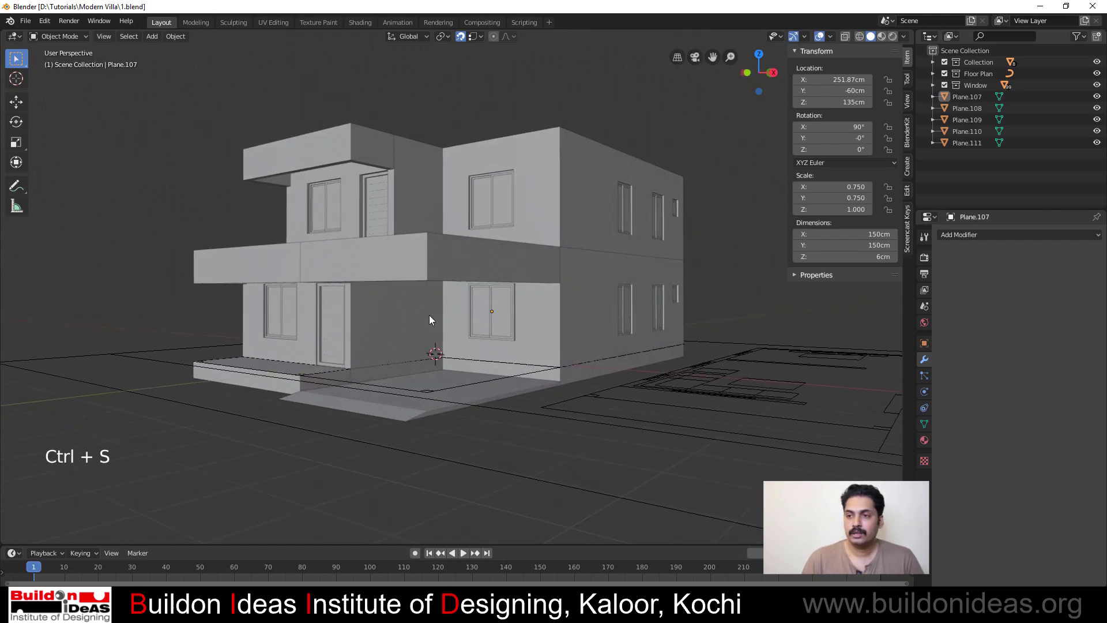
# Examine the villa's windows, balconies and open-topped floors from the front, side and above
pyautogui.scroll(2, 429, 315)
pyautogui.scroll(-1, 331, 277)
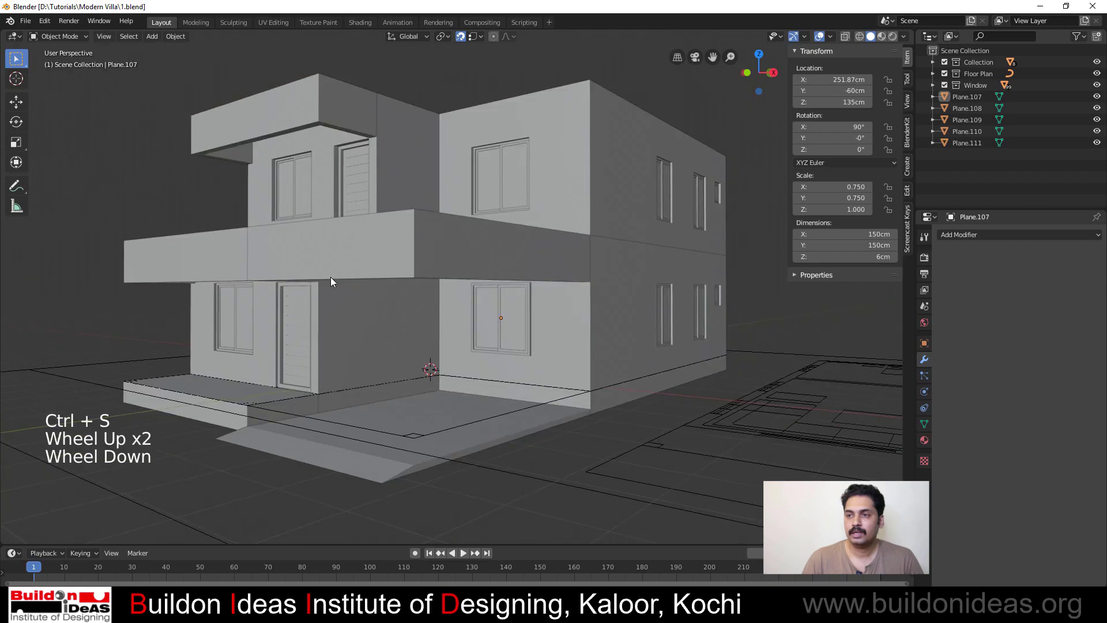
pyautogui.moveTo(423, 304)
pyautogui.mouseDown(button='middle')
pyautogui.moveTo(450, 301)
pyautogui.moveTo(389, 300)
pyautogui.moveTo(419, 299)
pyautogui.mouseUp(button='middle')
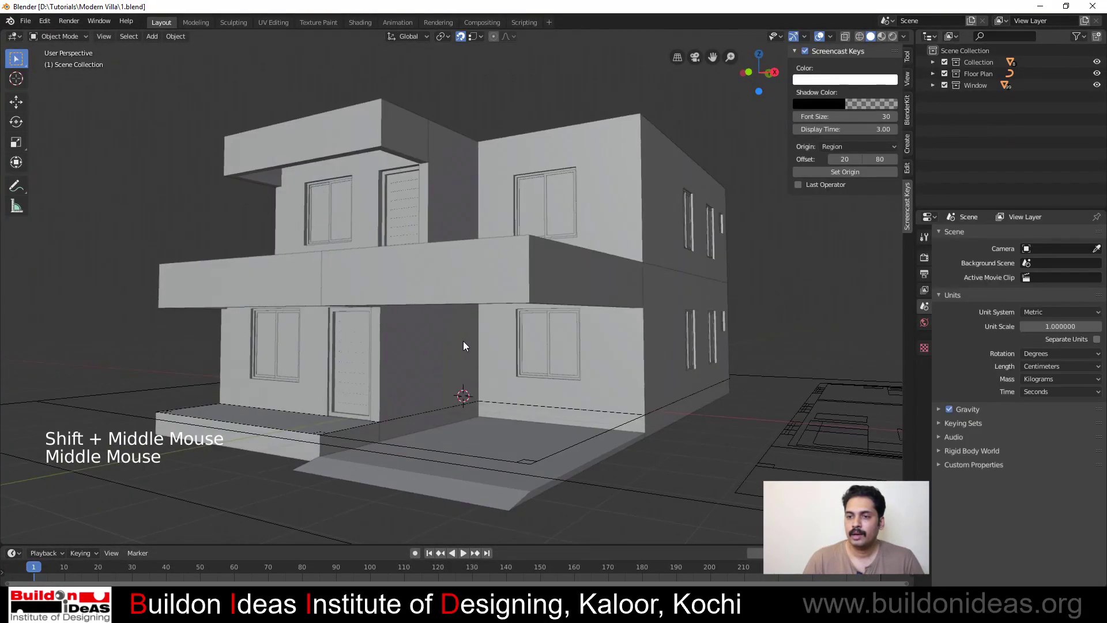
pyautogui.scroll(-1, 199, 396)
pyautogui.moveTo(200, 396); pyautogui.dragTo(238, 427, button='middle')
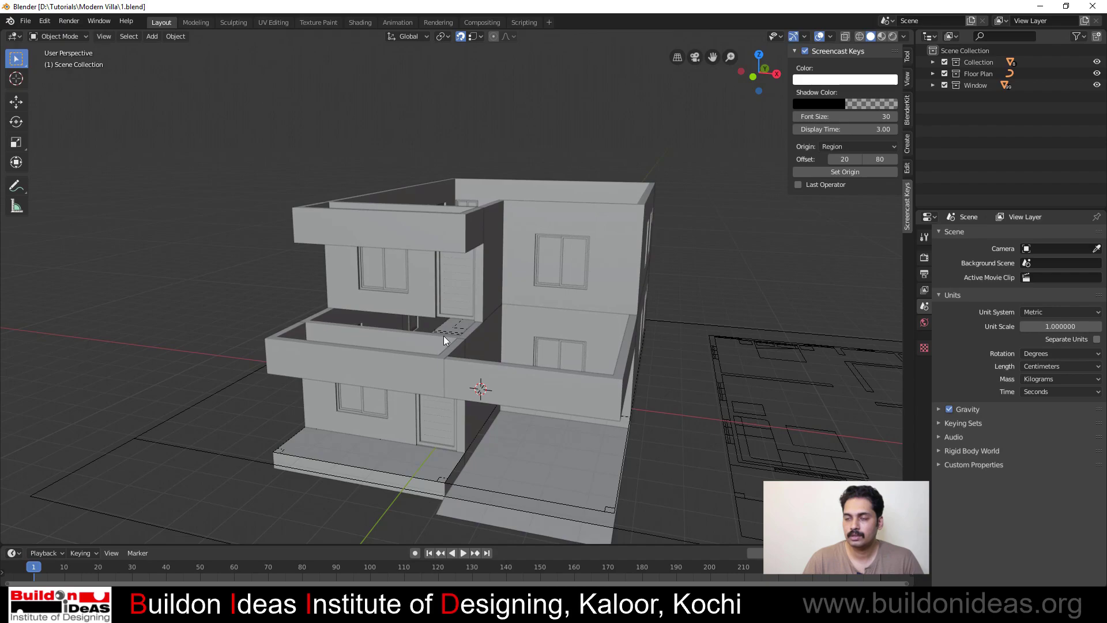
pyautogui.moveTo(525, 338); pyautogui.dragTo(489, 336, button='middle')
pyautogui.keyDown('shift'); pyautogui.moveTo(576, 397); pyautogui.dragTo(489, 352, button='middle'); pyautogui.keyUp('shift')
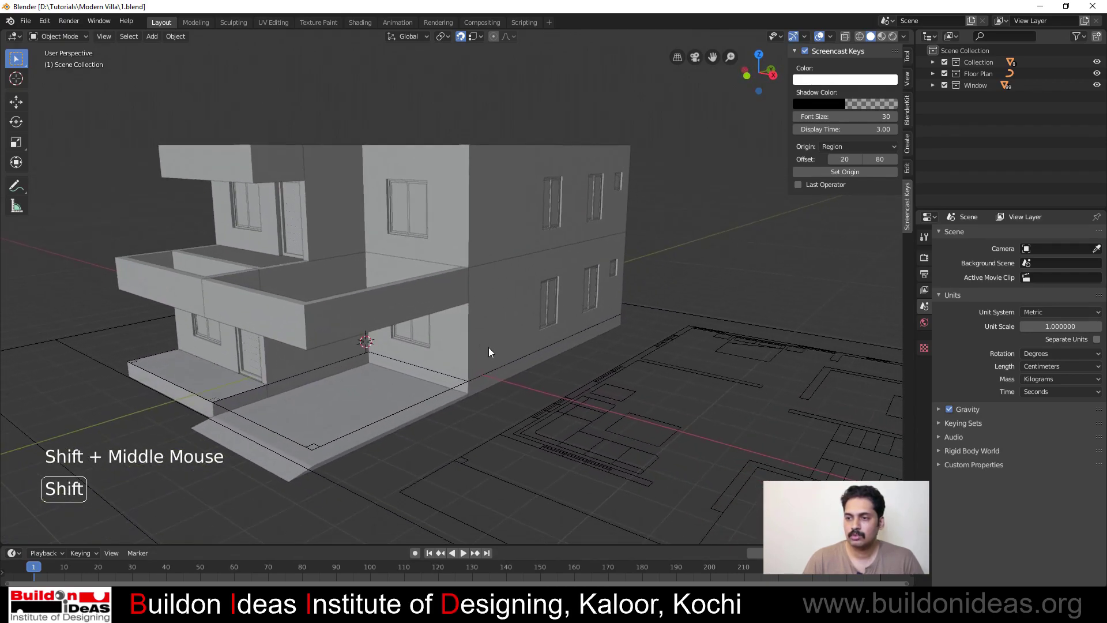
pyautogui.scroll(2, 462, 354)
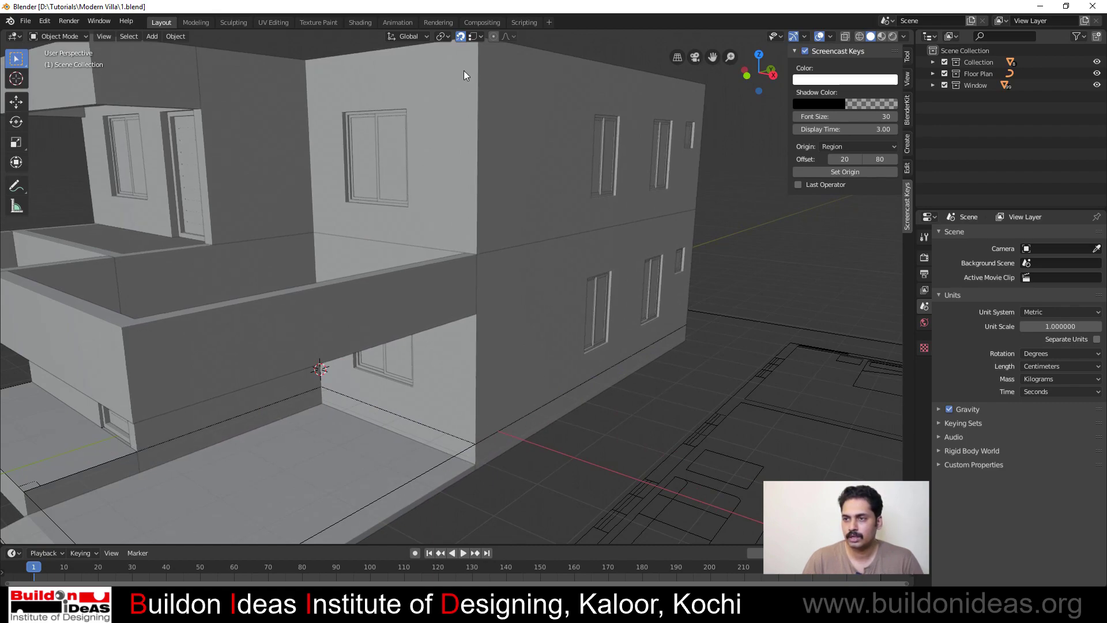
pyautogui.scroll(-1, 561, 422)
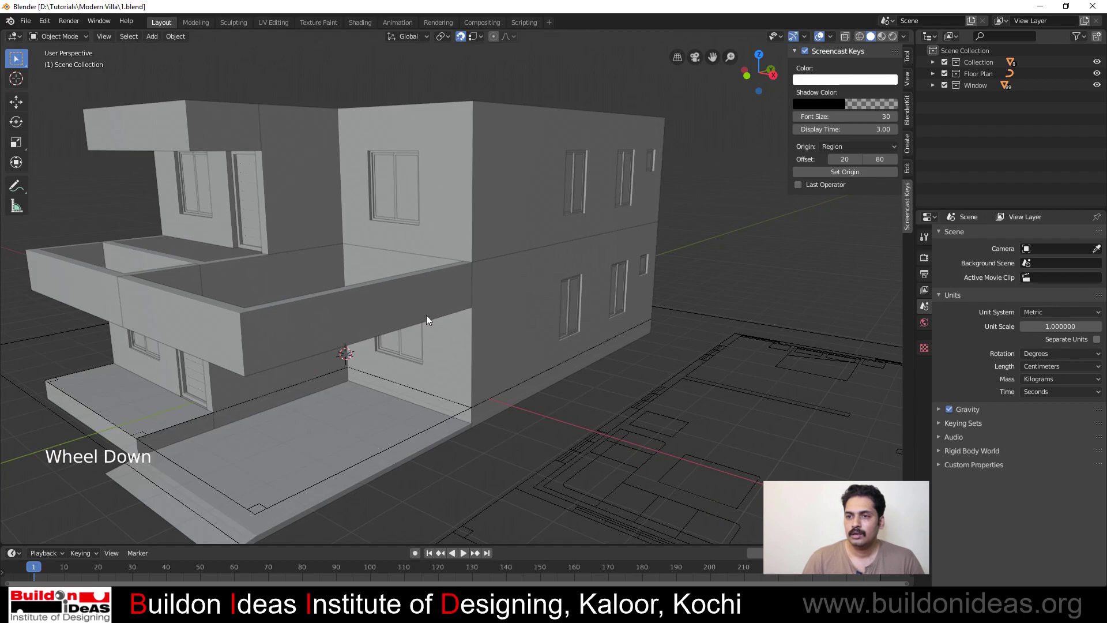
pyautogui.moveTo(426, 315); pyautogui.dragTo(456, 319, button='middle')
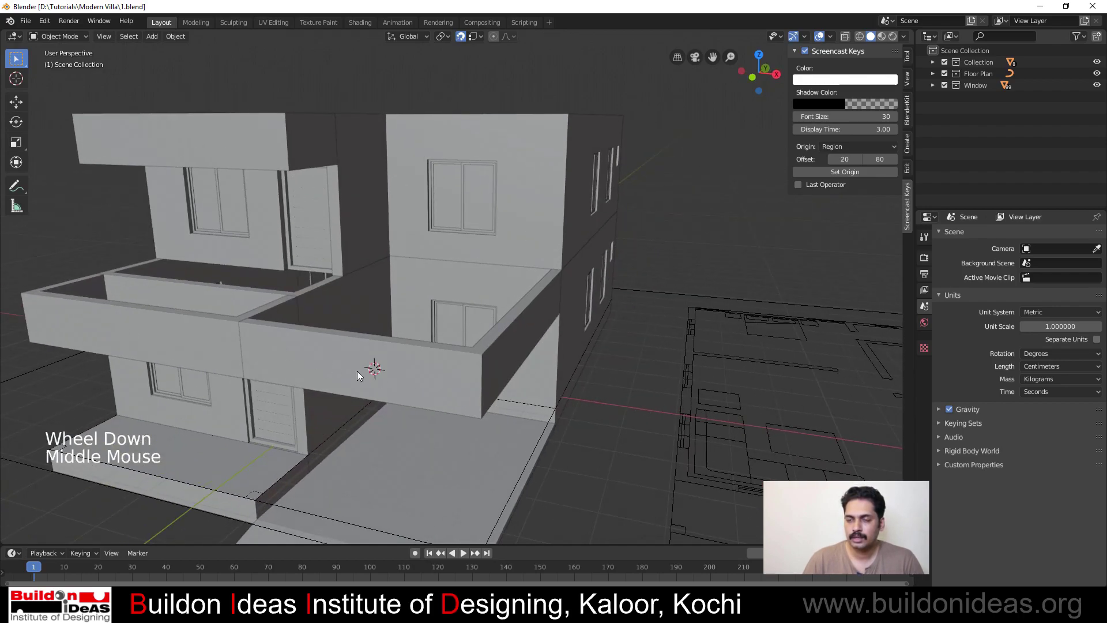
pyautogui.scroll(-1, 406, 384)
pyautogui.moveTo(406, 384); pyautogui.dragTo(379, 398, button='middle')
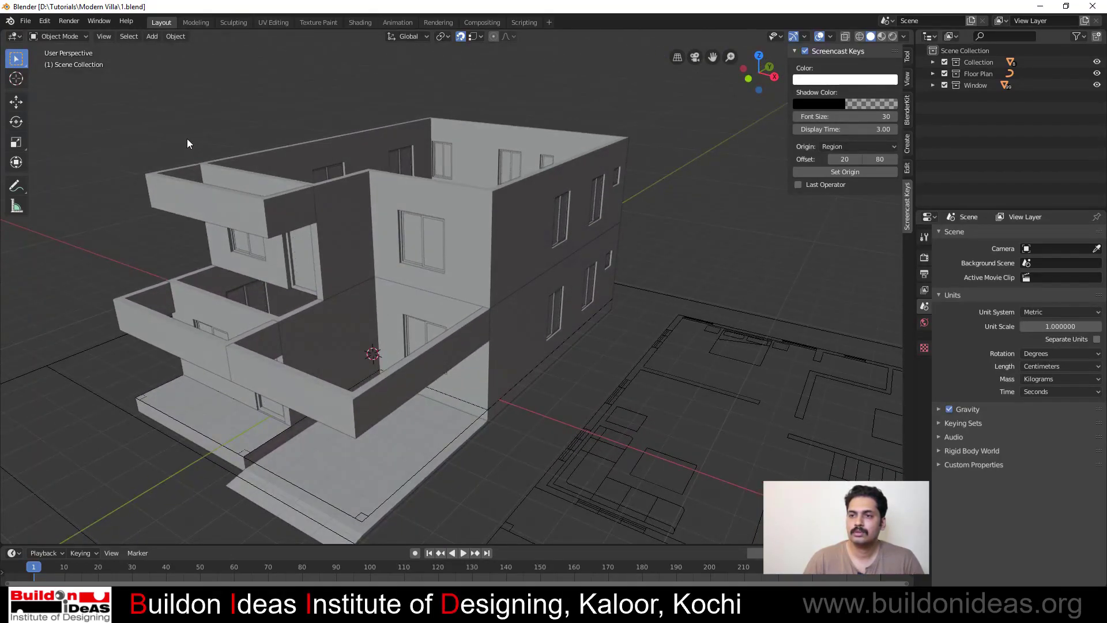
pyautogui.moveTo(345, 241); pyautogui.dragTo(440, 278, button='middle')
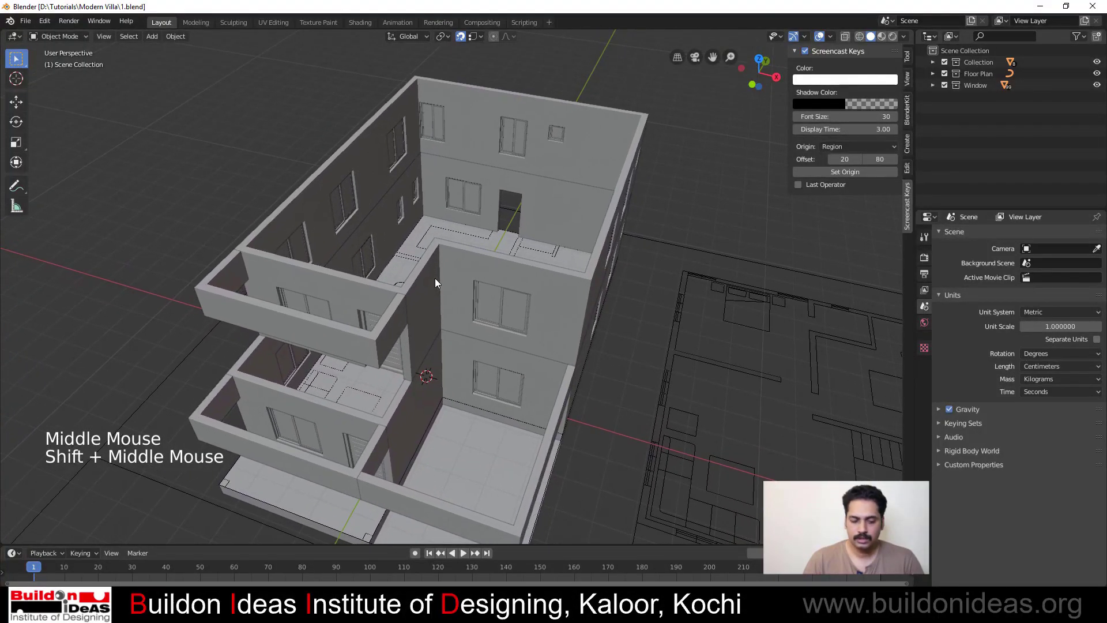
# Save the file and hide everything except the upper-floor walls and the upper balcony parapet
pyautogui.hotkey('ctrl', 's')
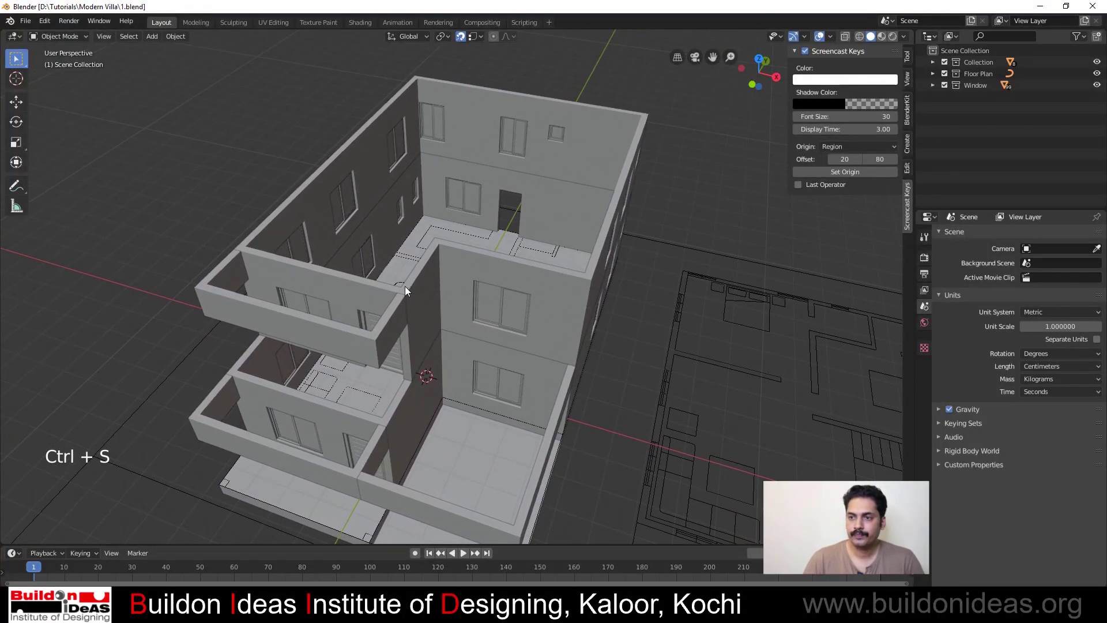
pyautogui.click(299, 272)
pyautogui.keyDown('shift'); pyautogui.click(215, 272); pyautogui.keyUp('shift')
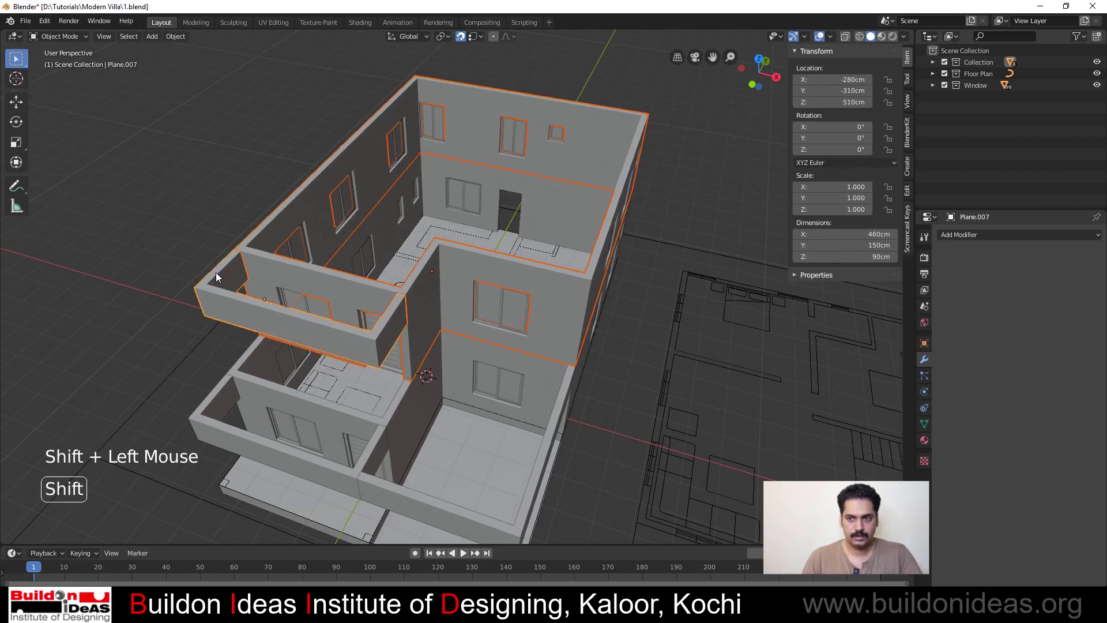
pyautogui.hotkey('shift', 'h')
pyautogui.click(244, 227)
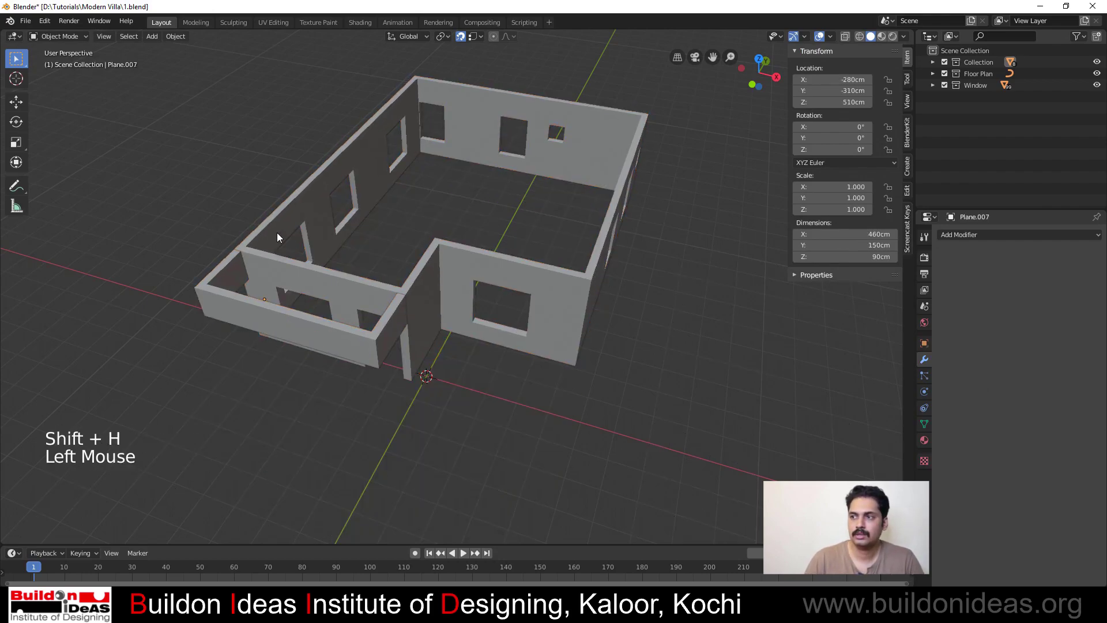
# Search the add-on preferences for "extra" to check the Extra Objects add-on that supplies single-vertex meshes
pyautogui.keyDown('shift'); pyautogui.moveTo(276, 236); pyautogui.dragTo(394, 275, button='middle'); pyautogui.keyUp('shift')
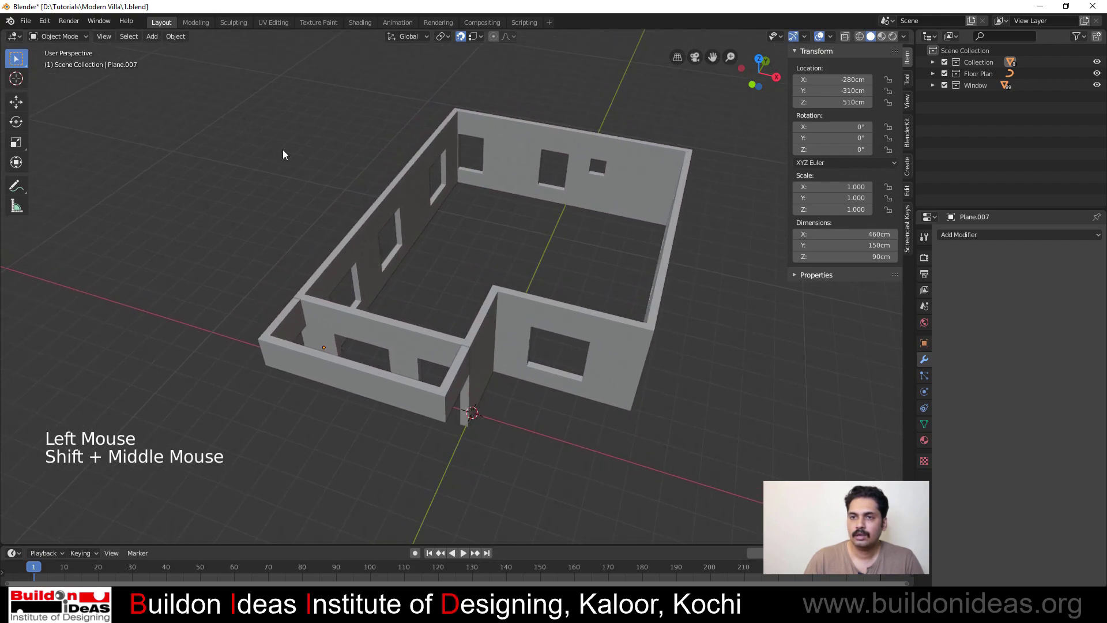
pyautogui.click(150, 36)
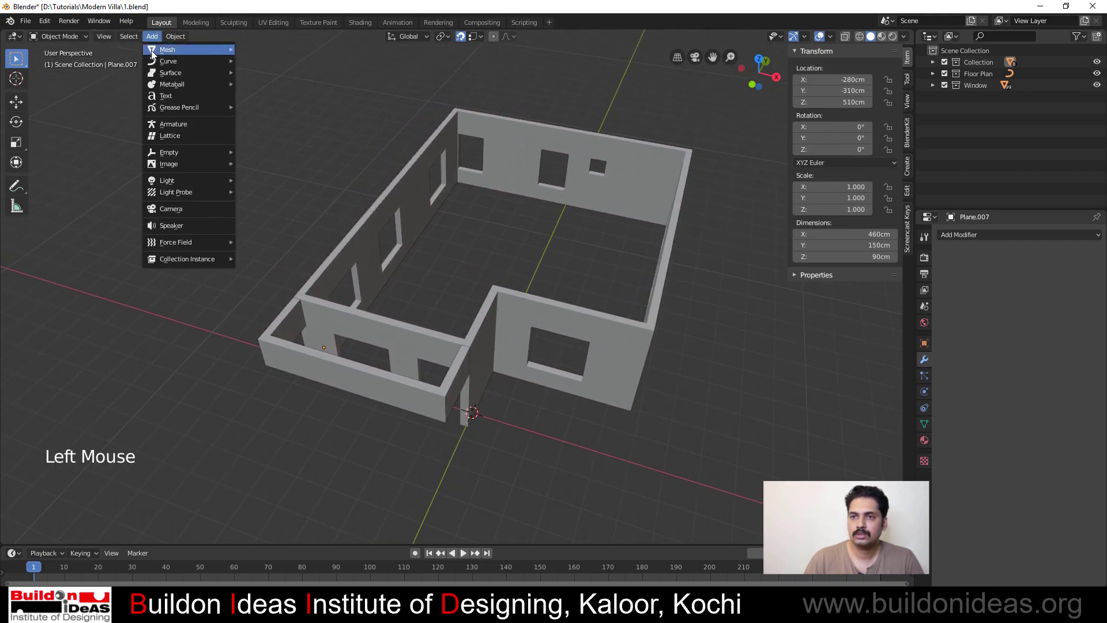
pyautogui.moveTo(152, 50)
pyautogui.moveTo(275, 207)
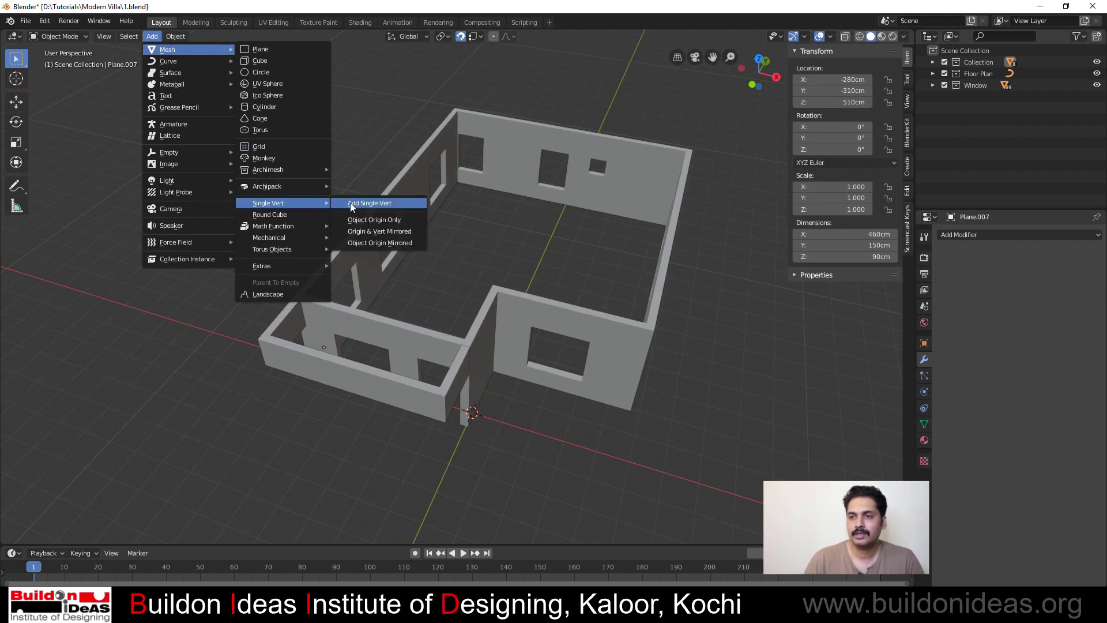
pyautogui.click(44, 21)
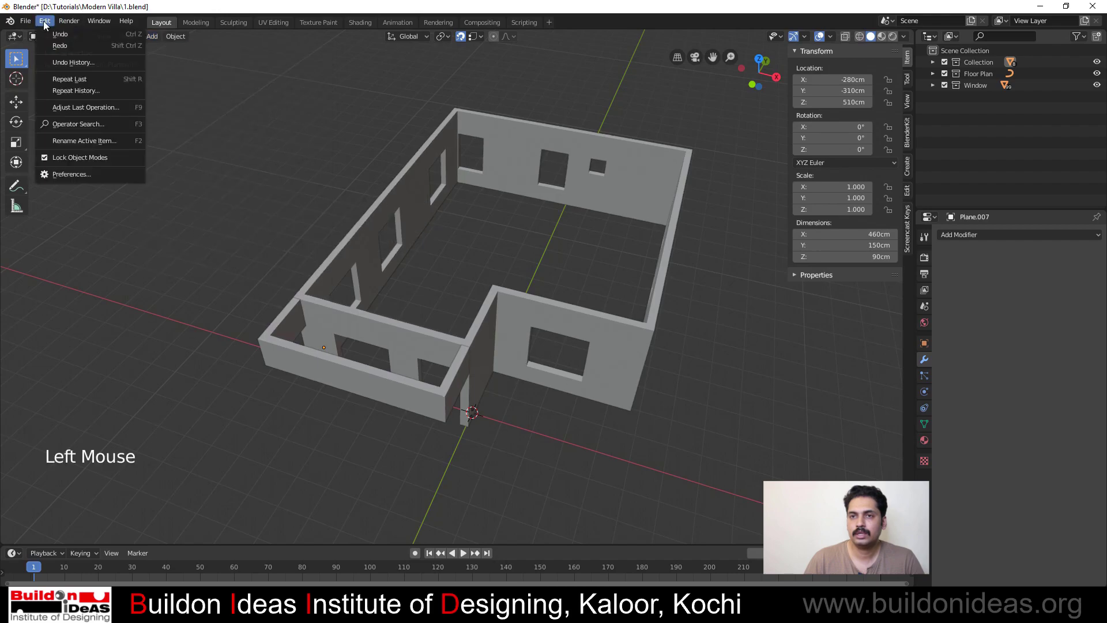
pyautogui.click(76, 176)
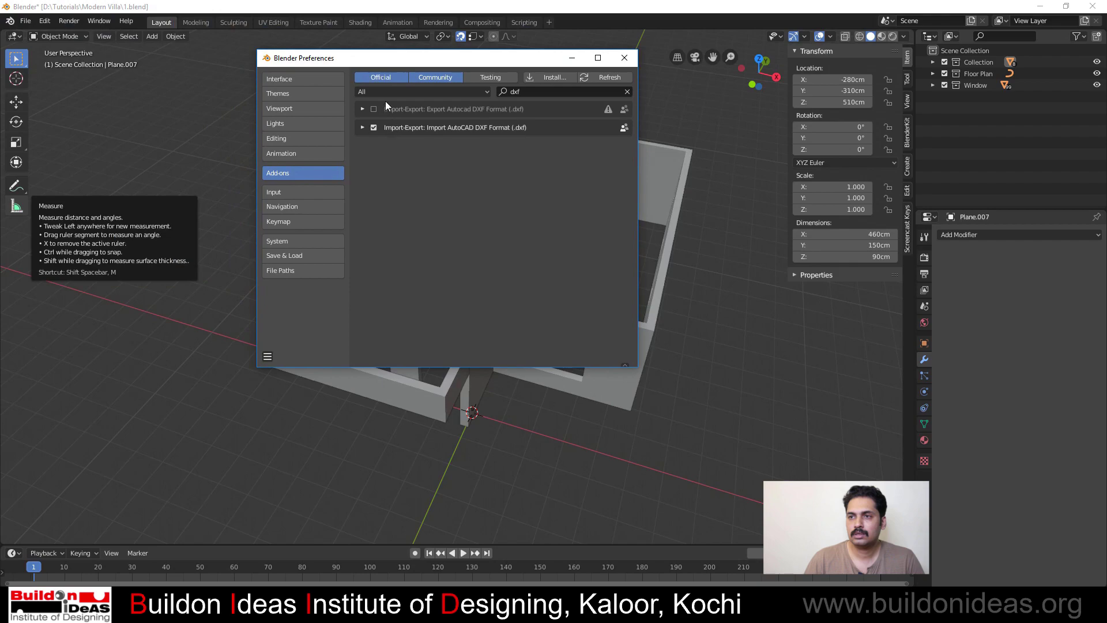
pyautogui.click(526, 89)
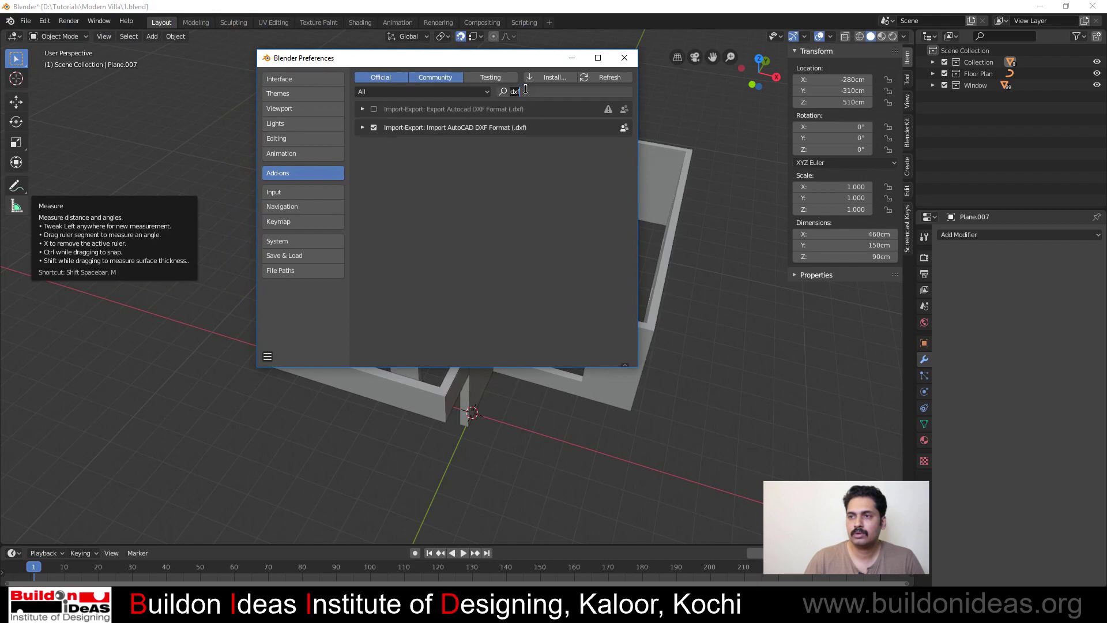
pyautogui.write('extrea')
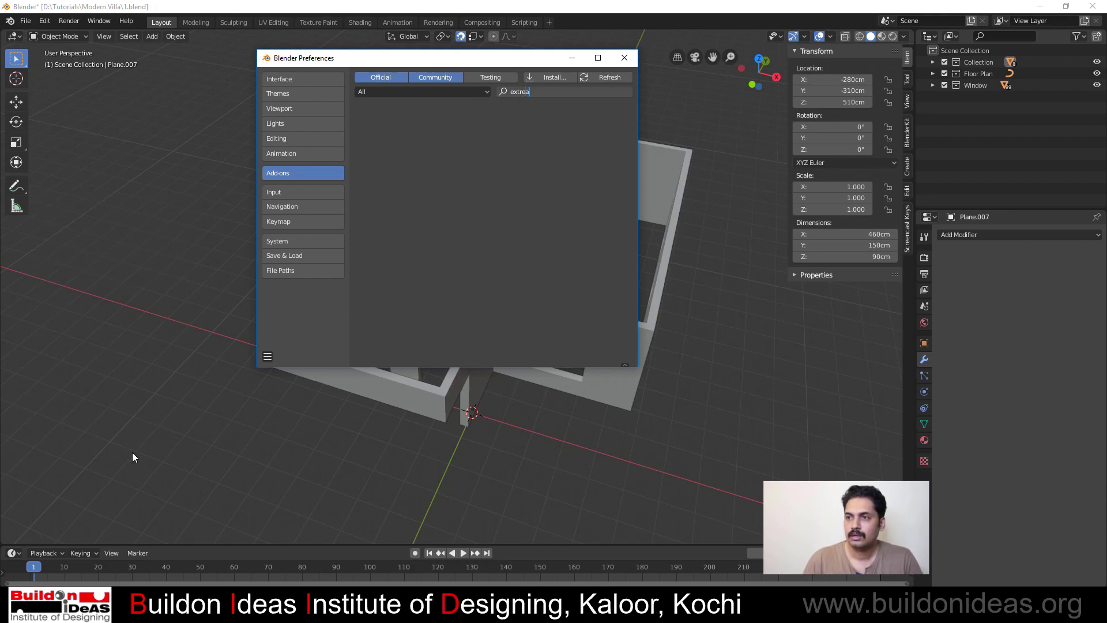
pyautogui.press('BackSpace')
pyautogui.press('BackSpace')
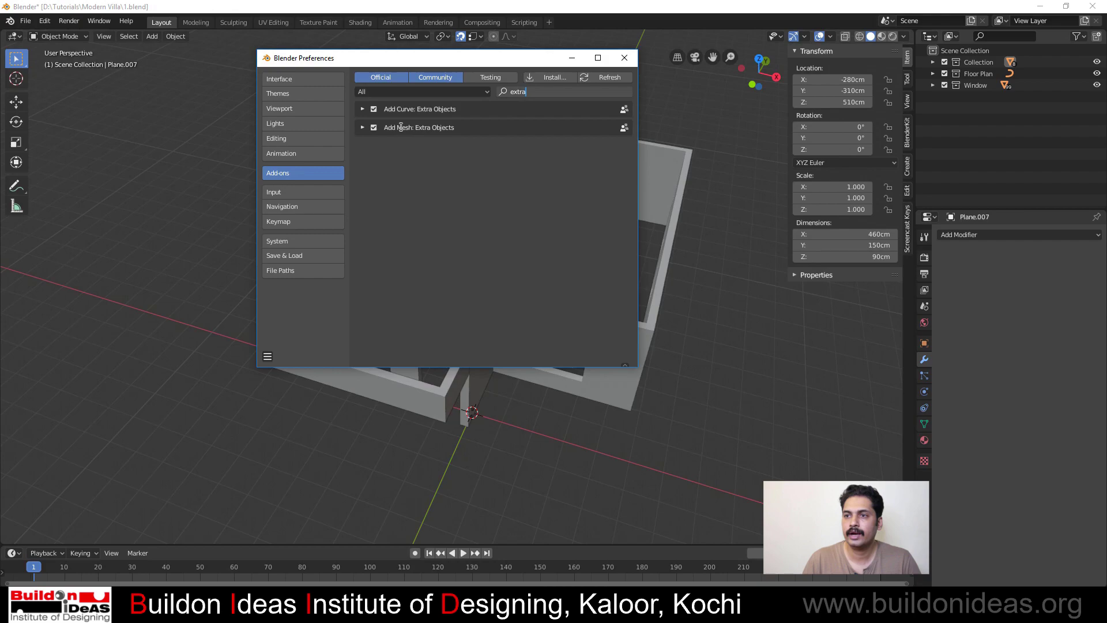
pyautogui.click(624, 59)
# Add a single-vertex mesh and snap it to the rear outer top corner of the upper-floor walls at X -380, Y 830, Z 600 cm
pyautogui.click(151, 36)
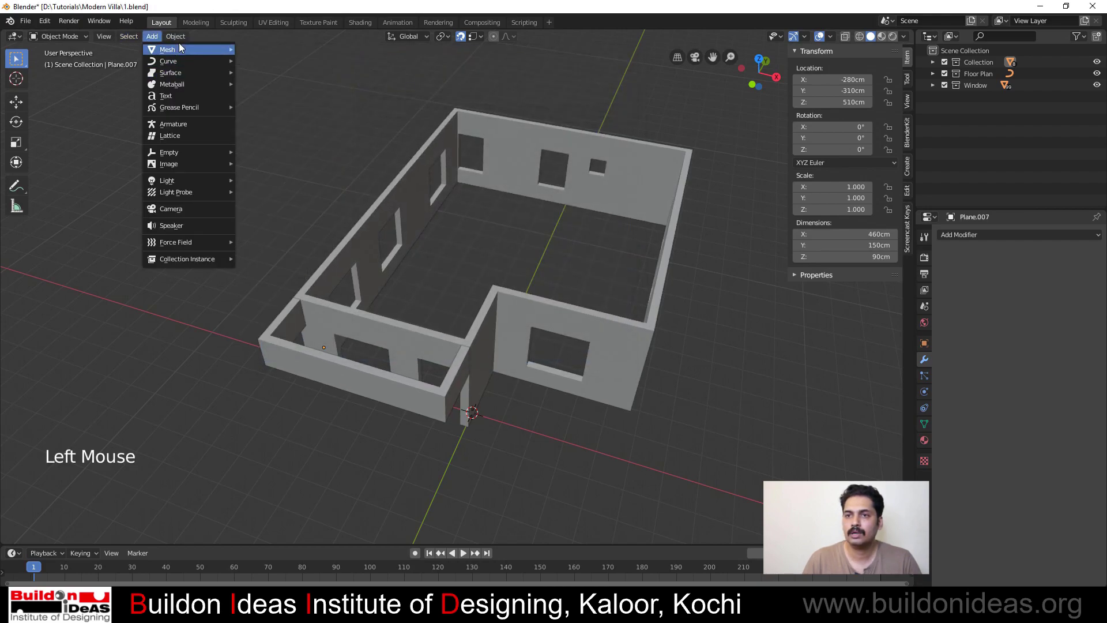
pyautogui.moveTo(178, 190)
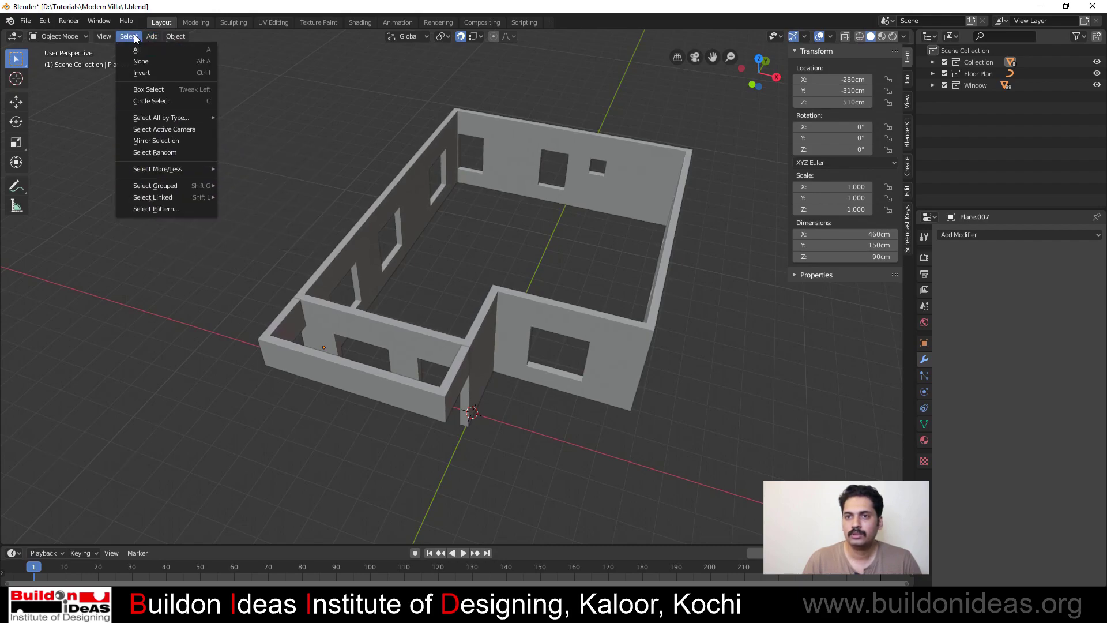
pyautogui.moveTo(173, 49)
pyautogui.moveTo(268, 203)
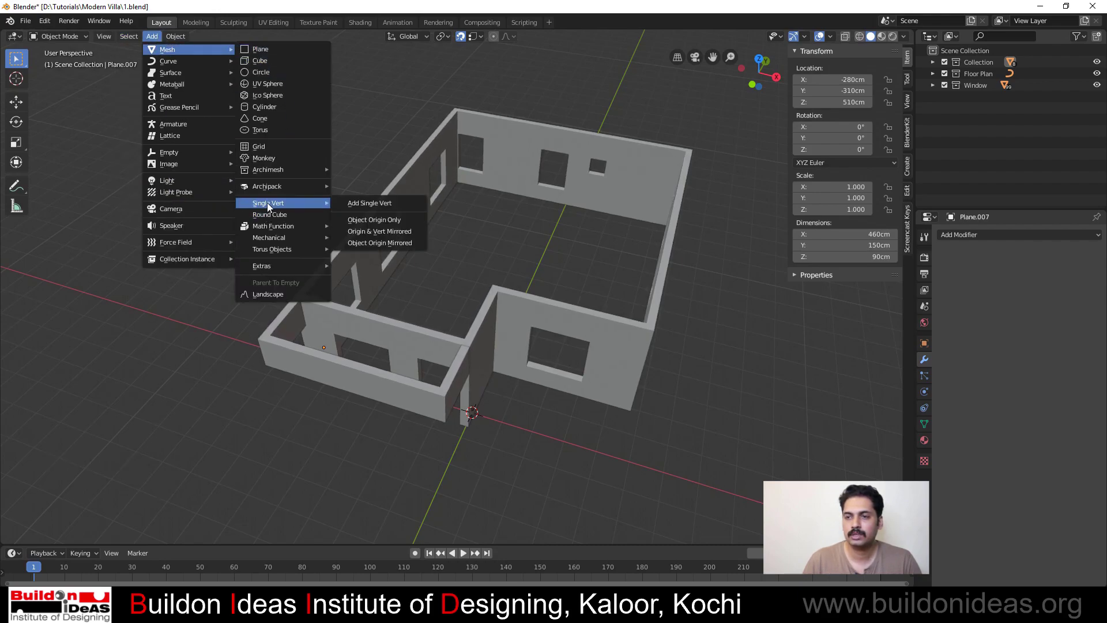
pyautogui.click(343, 205)
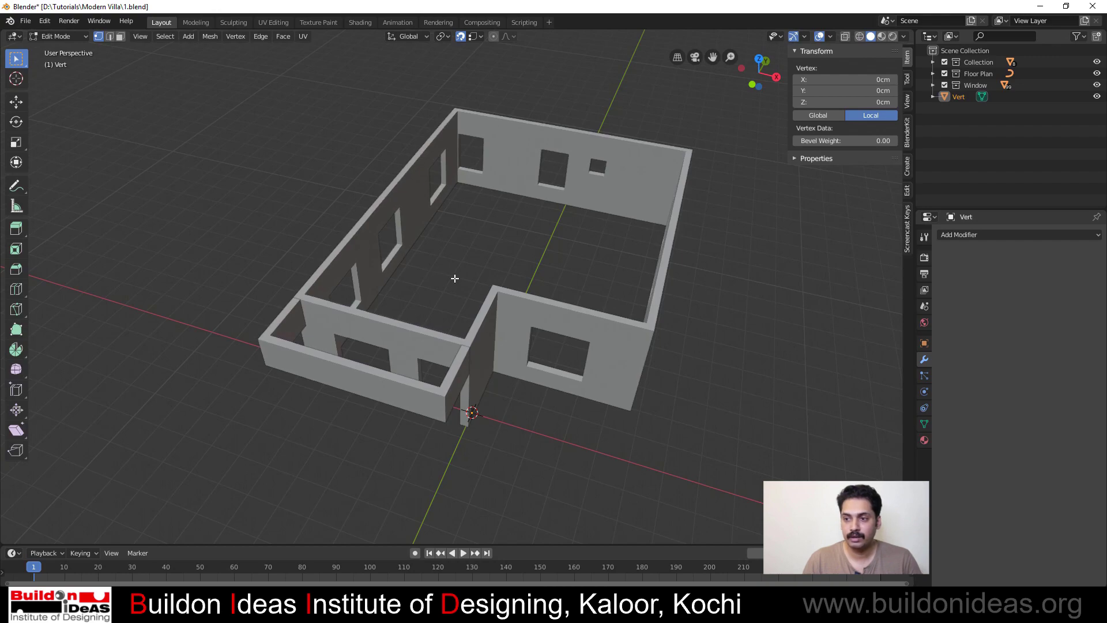
pyautogui.press('g')
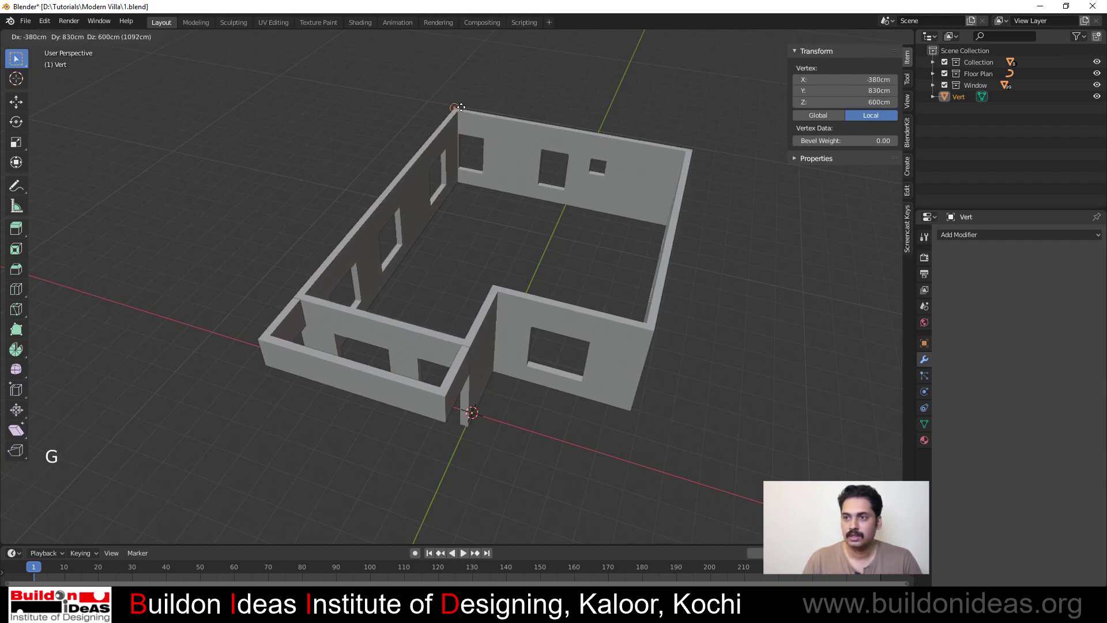
pyautogui.click(452, 100)
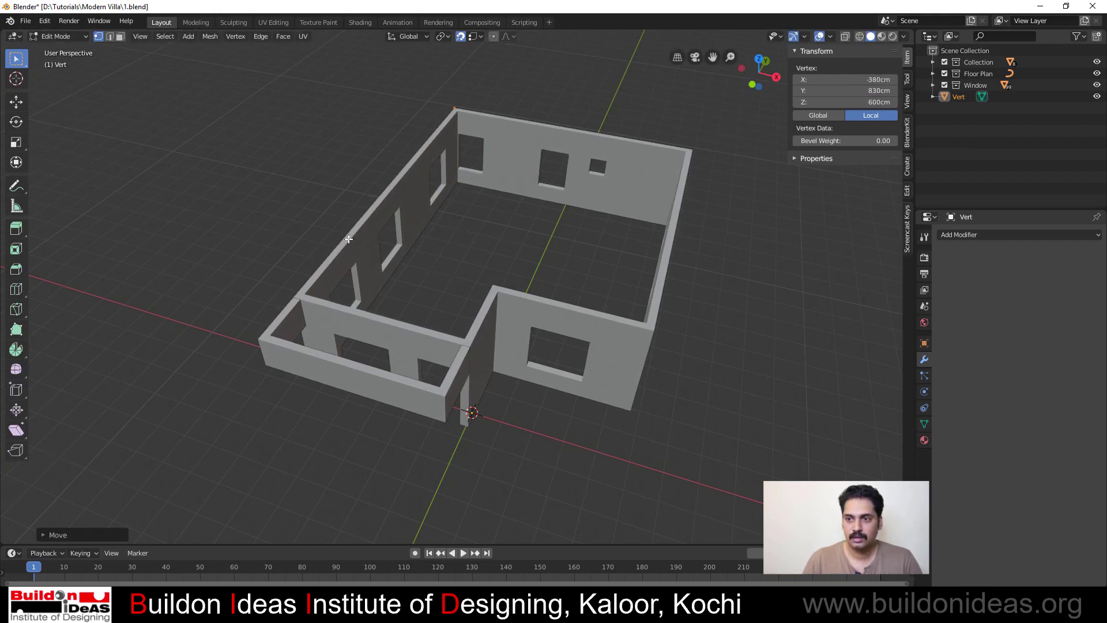
# Extrude the vertex from corner to corner around the walls' outer top edge, including the balcony projection, back to its starting corner
pyautogui.press('e')
pyautogui.click(250, 341)
pyautogui.press('e')
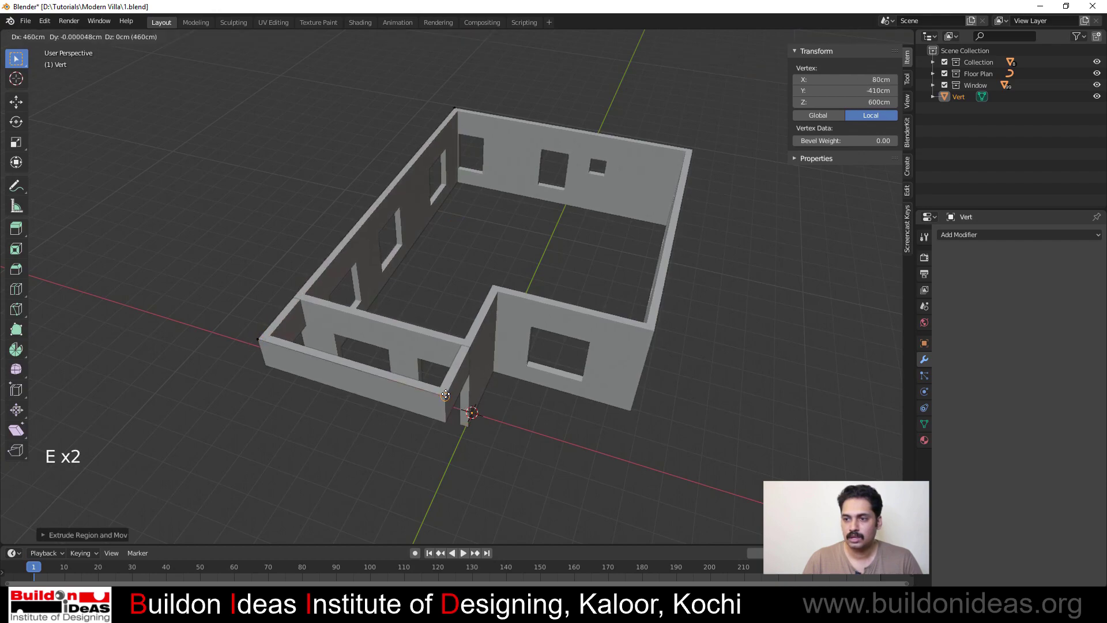
pyautogui.click(445, 397)
pyautogui.press('e')
pyautogui.click(655, 330)
pyautogui.press('e')
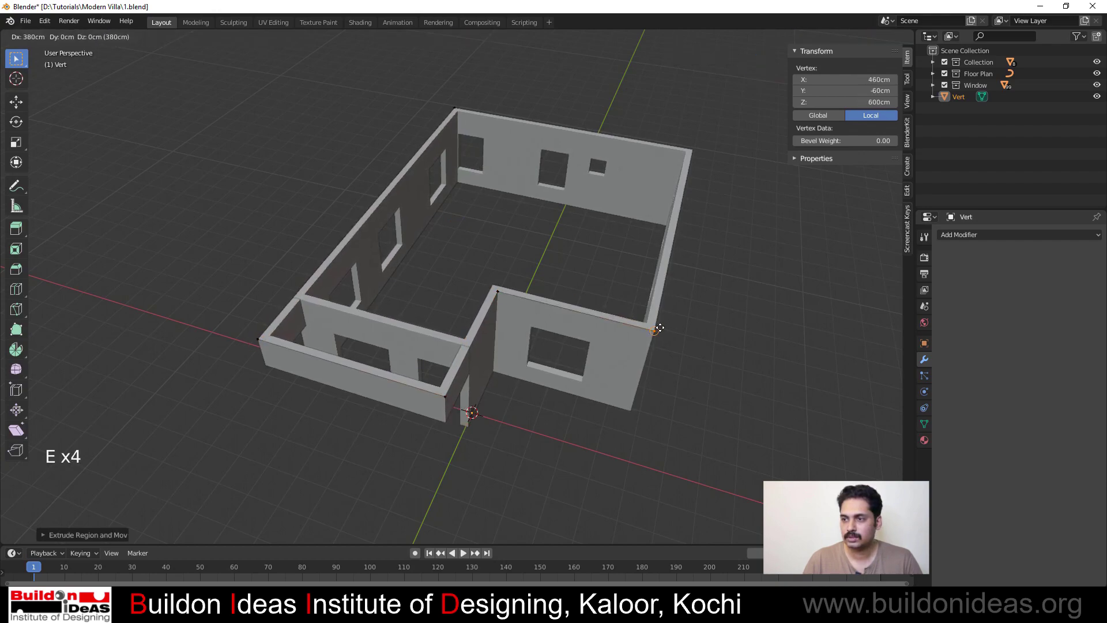
pyautogui.click(661, 332)
pyautogui.press('e')
pyautogui.click(698, 137)
pyautogui.press('e')
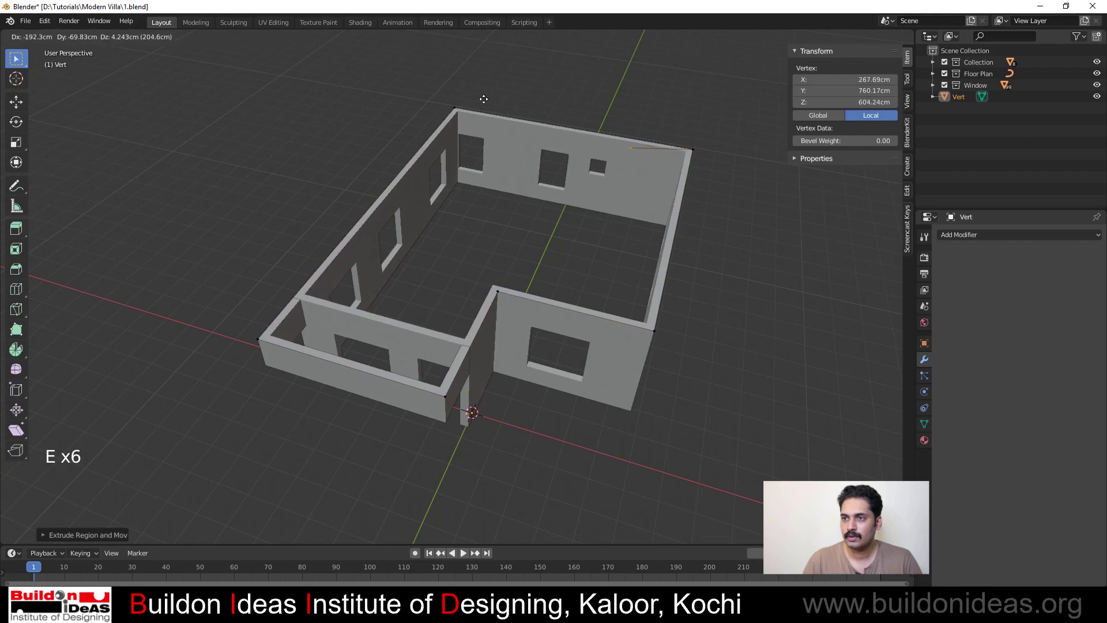
pyautogui.click(456, 100)
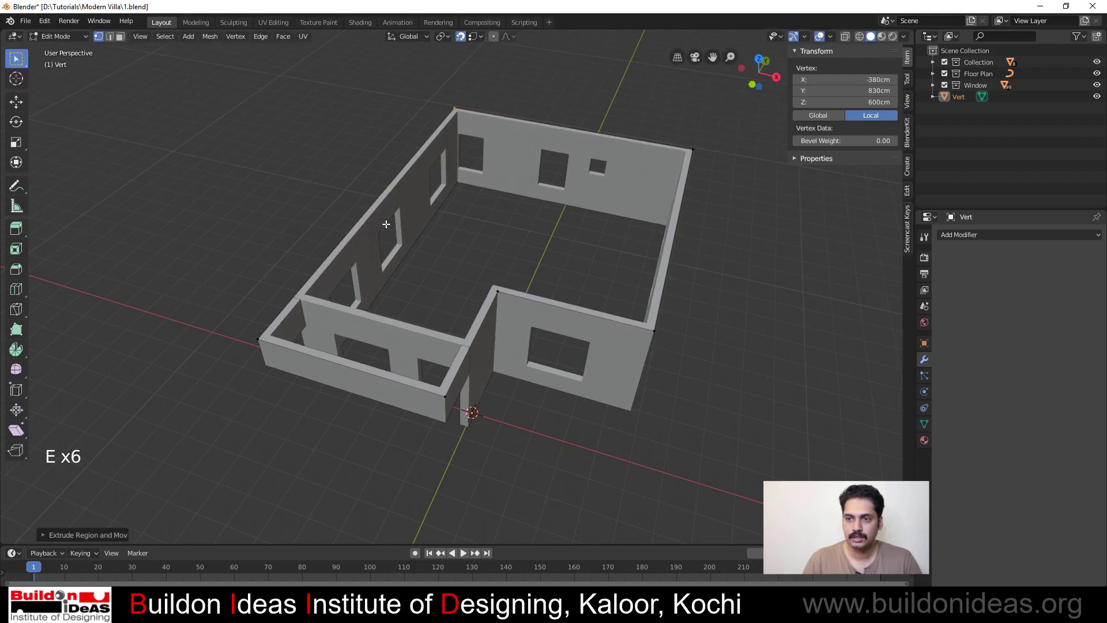
# Fill the entire roof outline with a face in face select mode
pyautogui.press('3')
pyautogui.press('a')
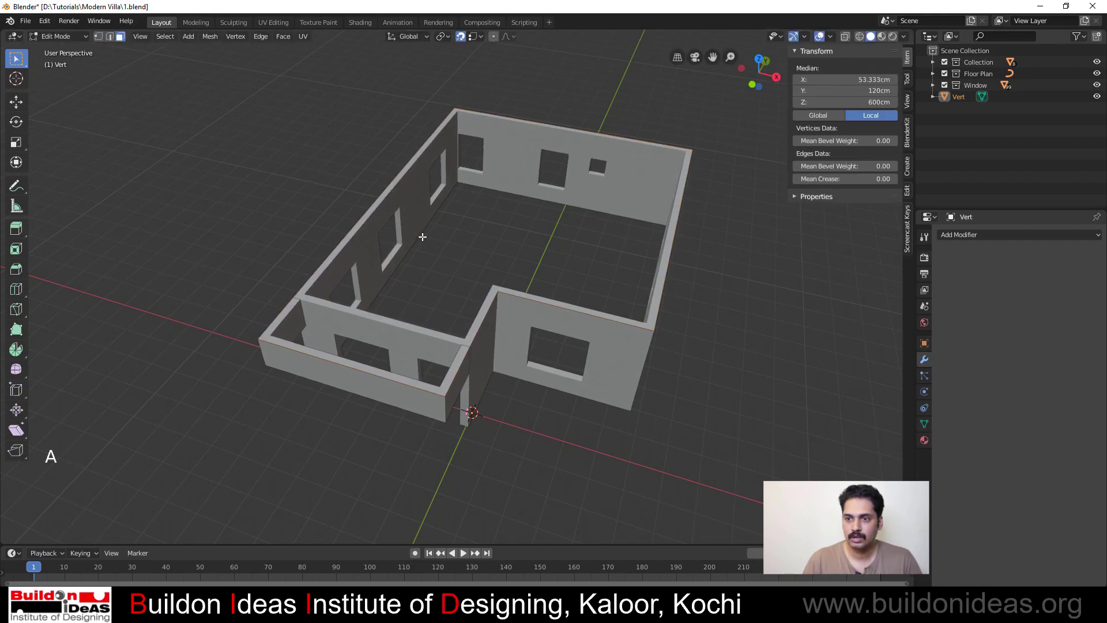
pyautogui.press('f')
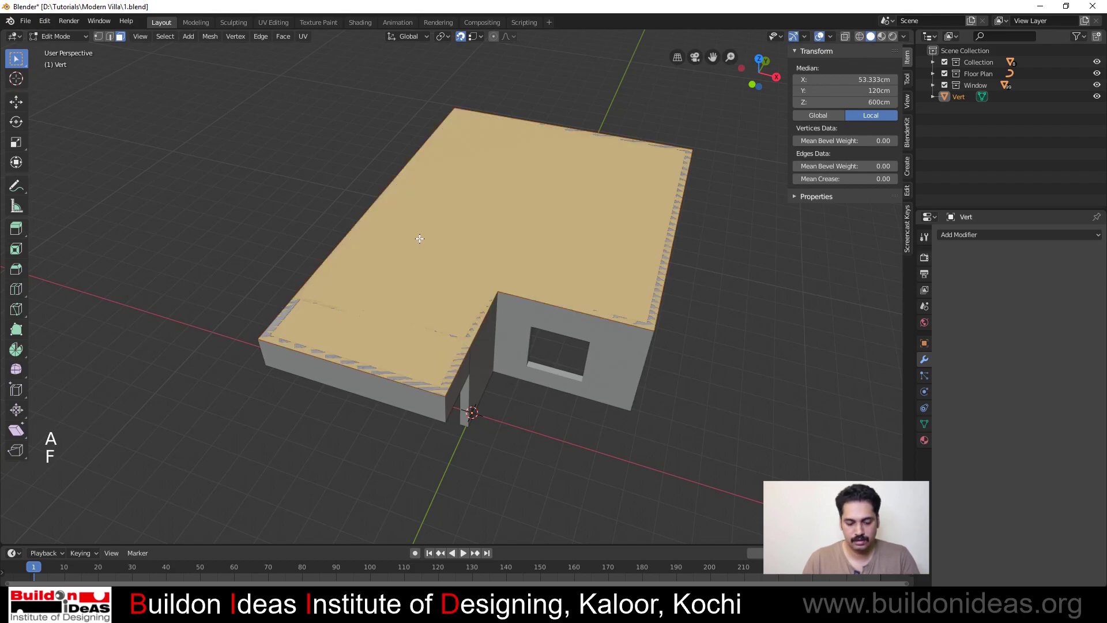
# Inset the roof face by 15 cm and delete the inner face, leaving only the rim
pyautogui.press('i')
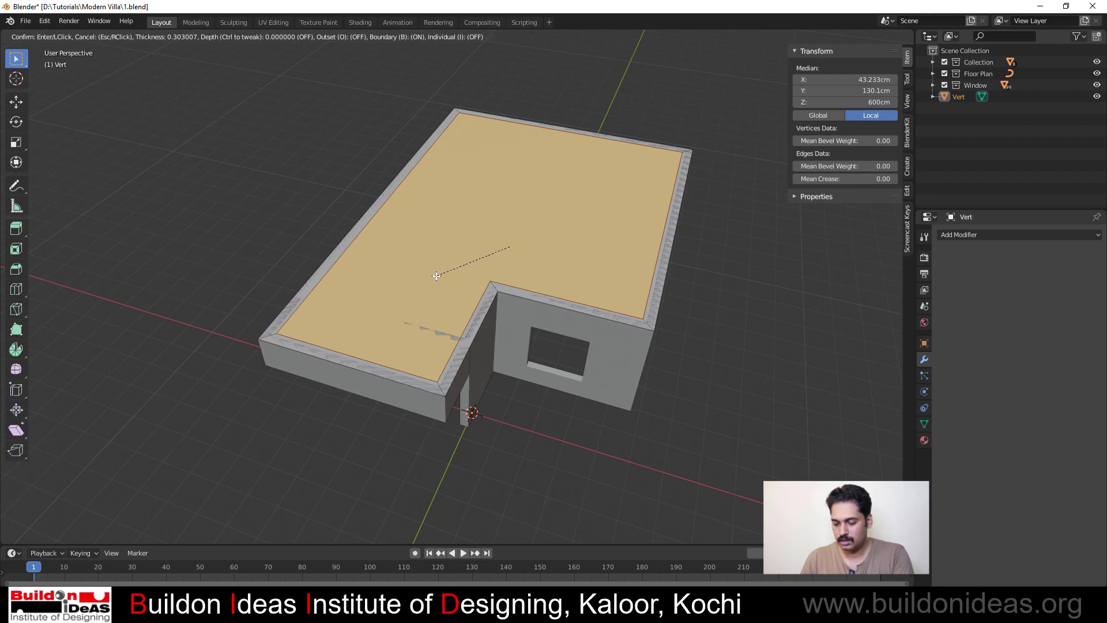
pyautogui.write('15')
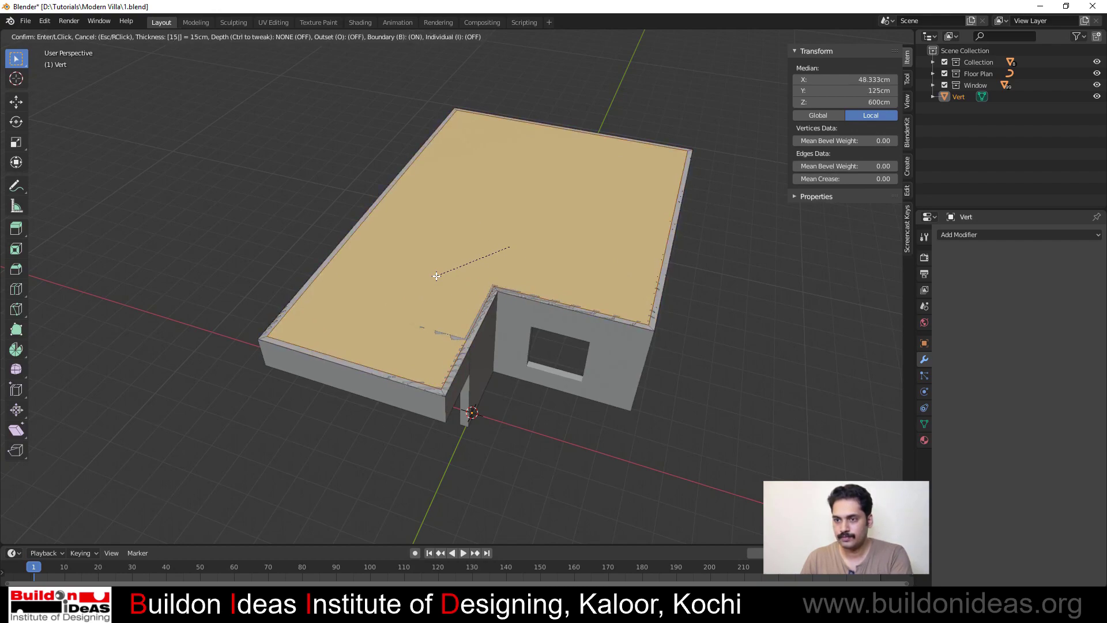
pyautogui.press('Return')
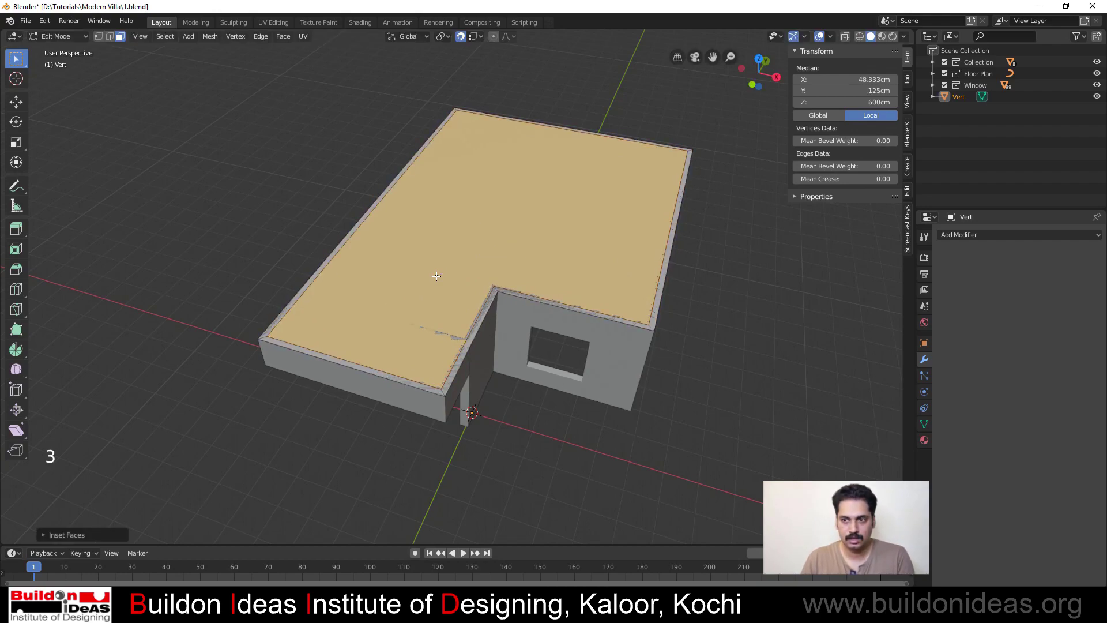
pyautogui.click(437, 276)
pyautogui.press('Delete')
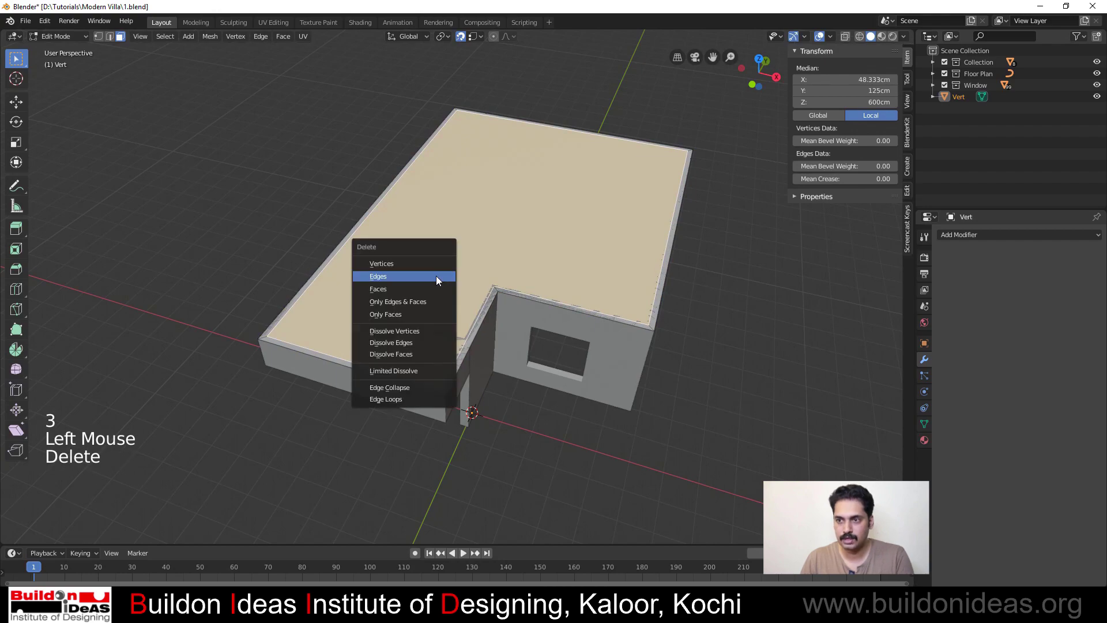
pyautogui.click(402, 291)
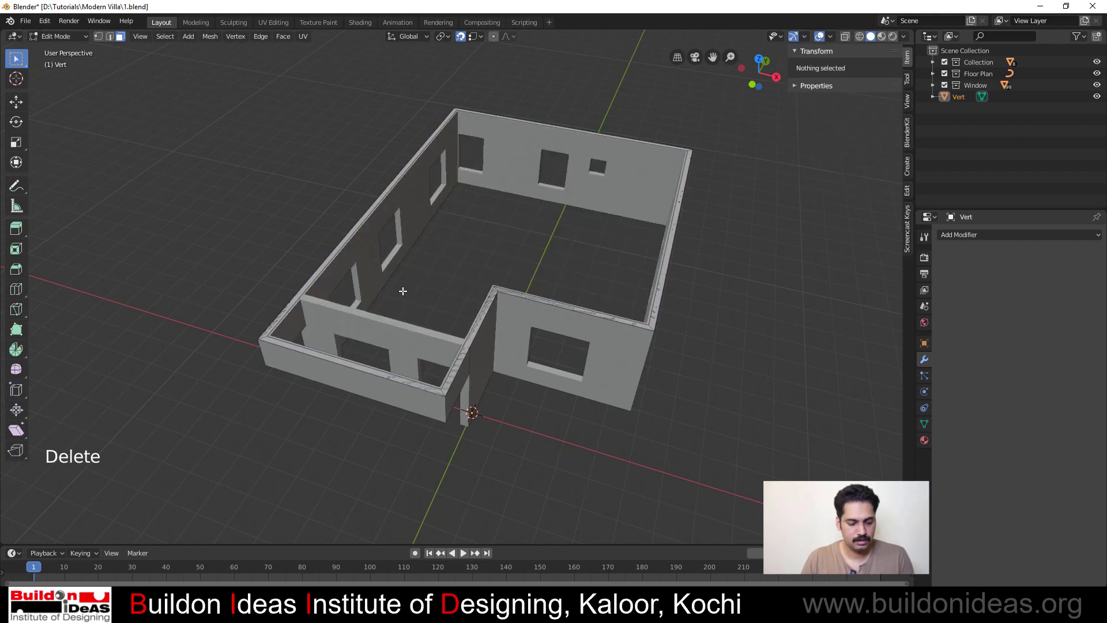
# Extrude the whole rim 90 cm upward as a roof parapet and return to Object Mode
pyautogui.press('a')
pyautogui.write('e')
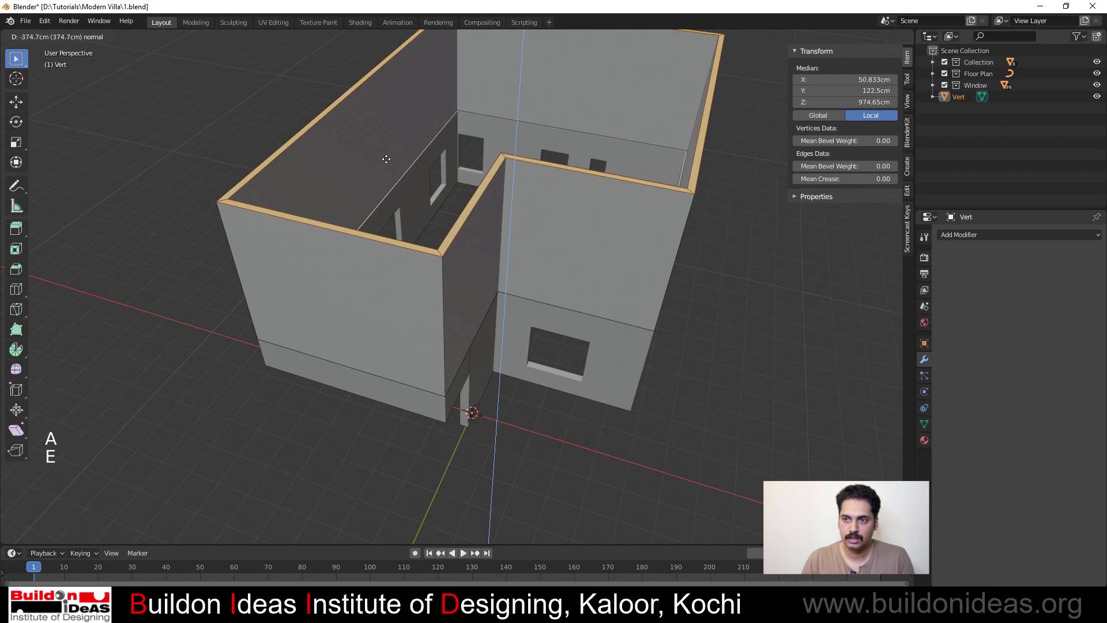
pyautogui.write('100')
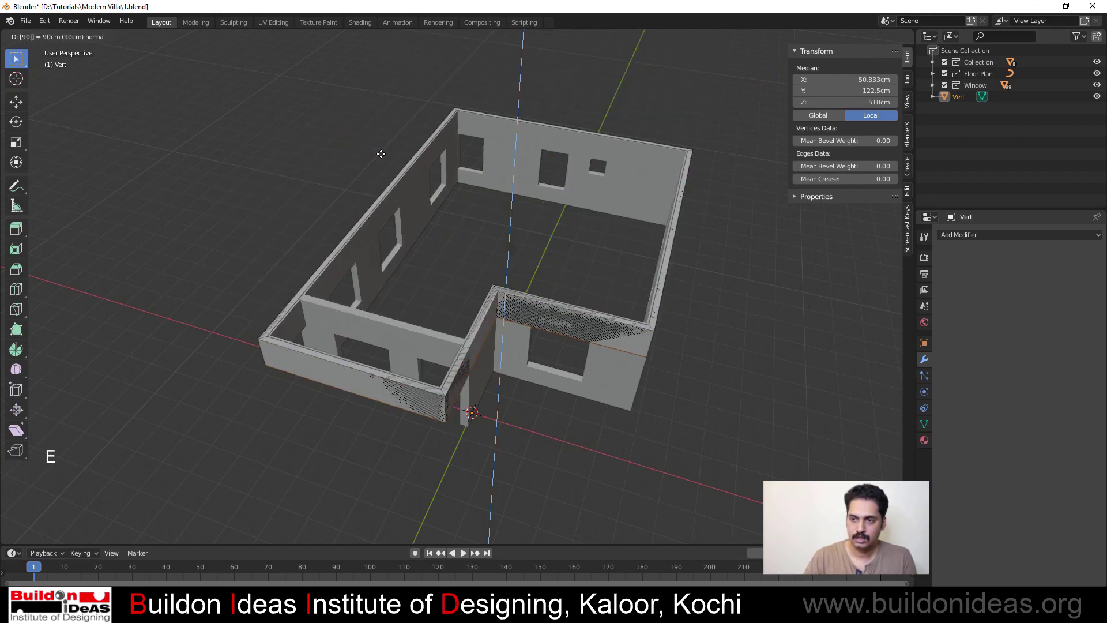
pyautogui.press('BackSpace')
pyautogui.press('BackSpace')
pyautogui.press('BackSpace')
pyautogui.press('BackSpace')
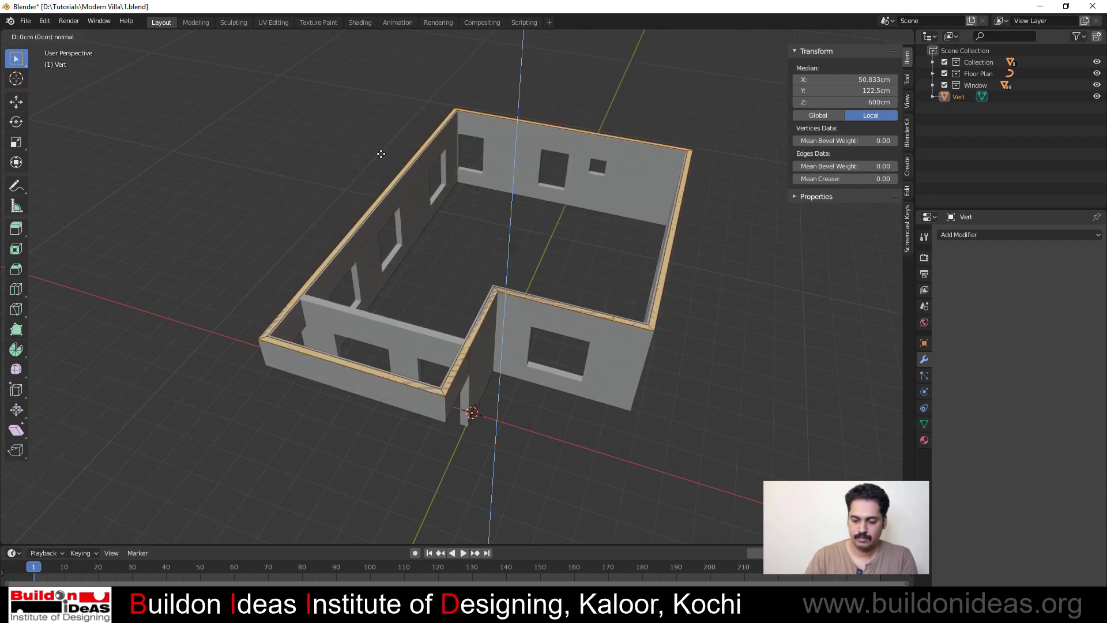
pyautogui.write('90')
pyautogui.press('Return')
pyautogui.press('Tab')
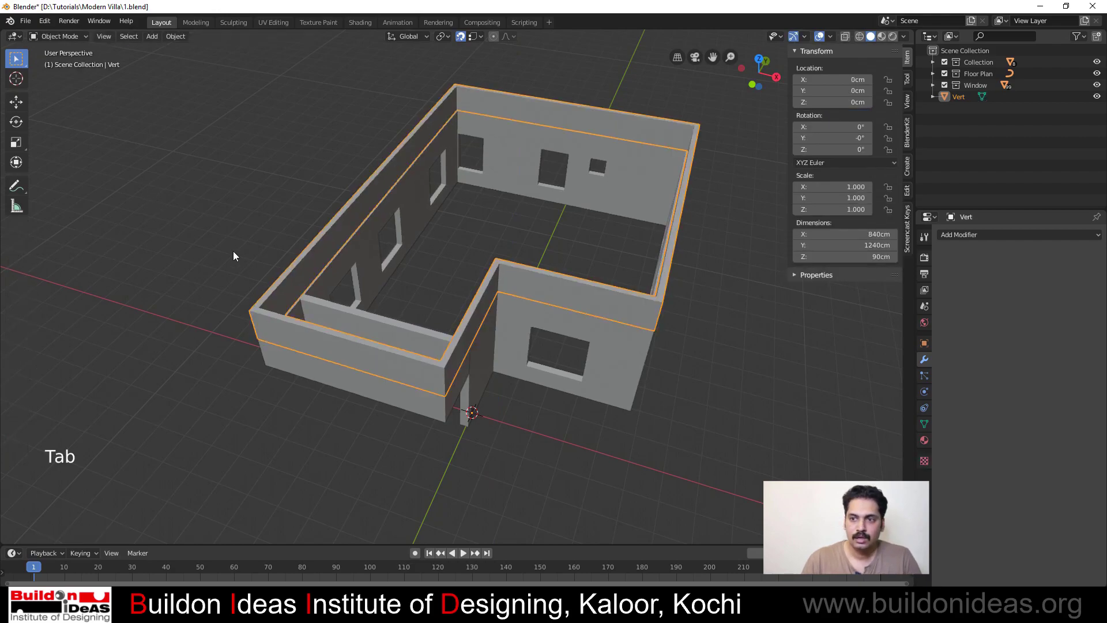
# Unhide the rest of the villa, clear the selection and save the file
pyautogui.click(394, 353)
pyautogui.moveTo(395, 353); pyautogui.dragTo(413, 367, button='middle')
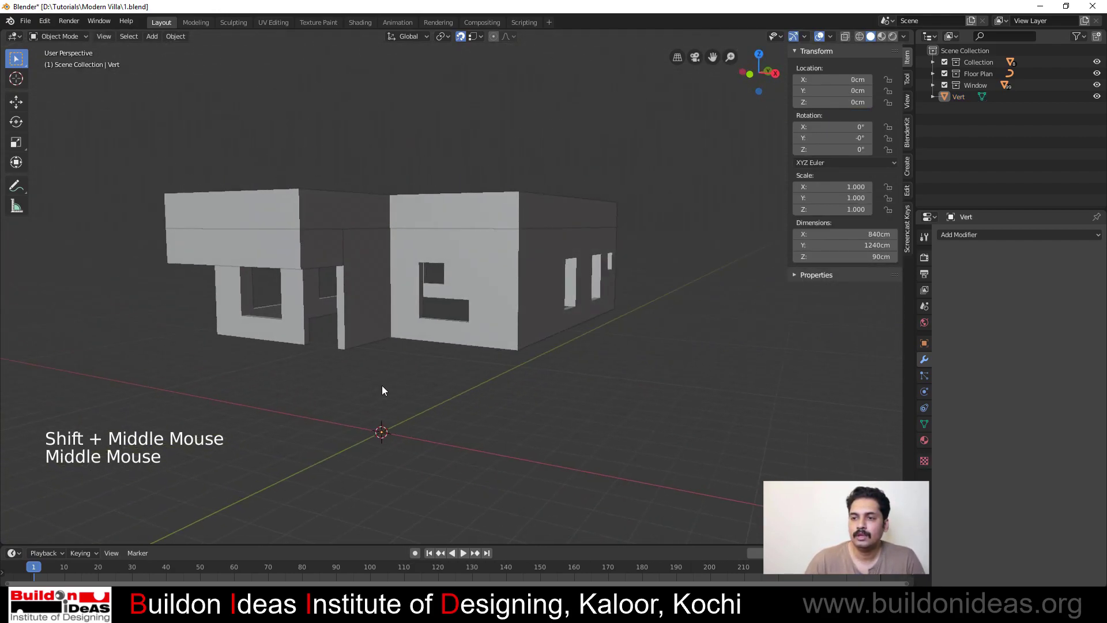
pyautogui.hotkey('alt', 'h')
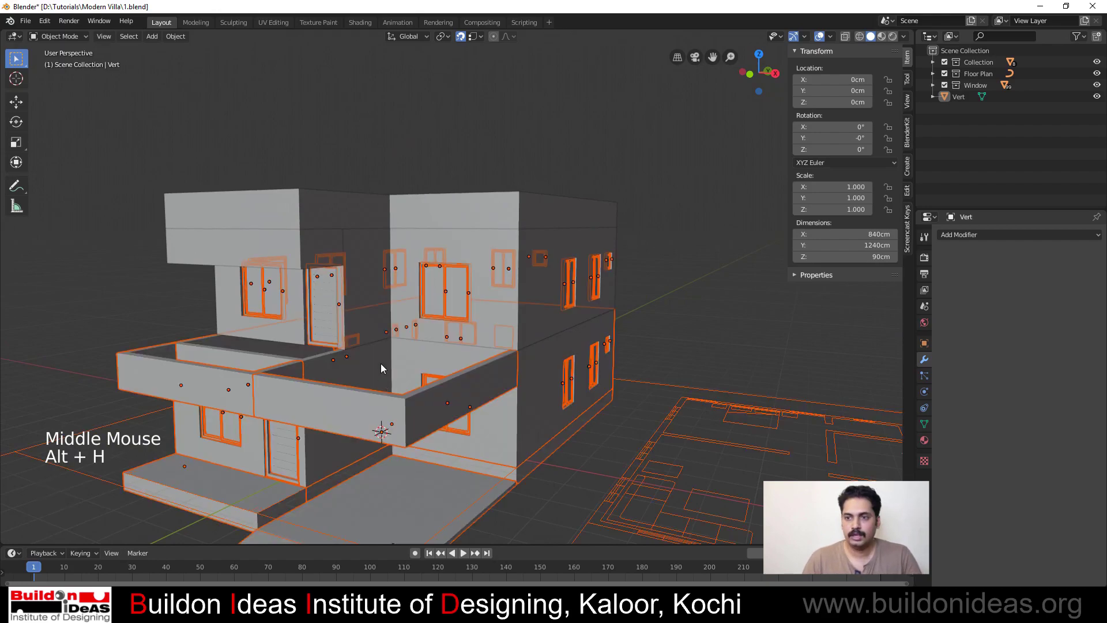
pyautogui.click(313, 139)
# Add a single-vertex mesh and snap its vertex to the entrance platform's outer front corner at X -380 cm, Y -560 cm
pyautogui.keyDown('shift'); pyautogui.moveTo(338, 315); pyautogui.dragTo(421, 229, button='middle'); pyautogui.keyUp('shift')
pyautogui.scroll(-2, 405, 324)
pyautogui.scroll(3, 245, 385)
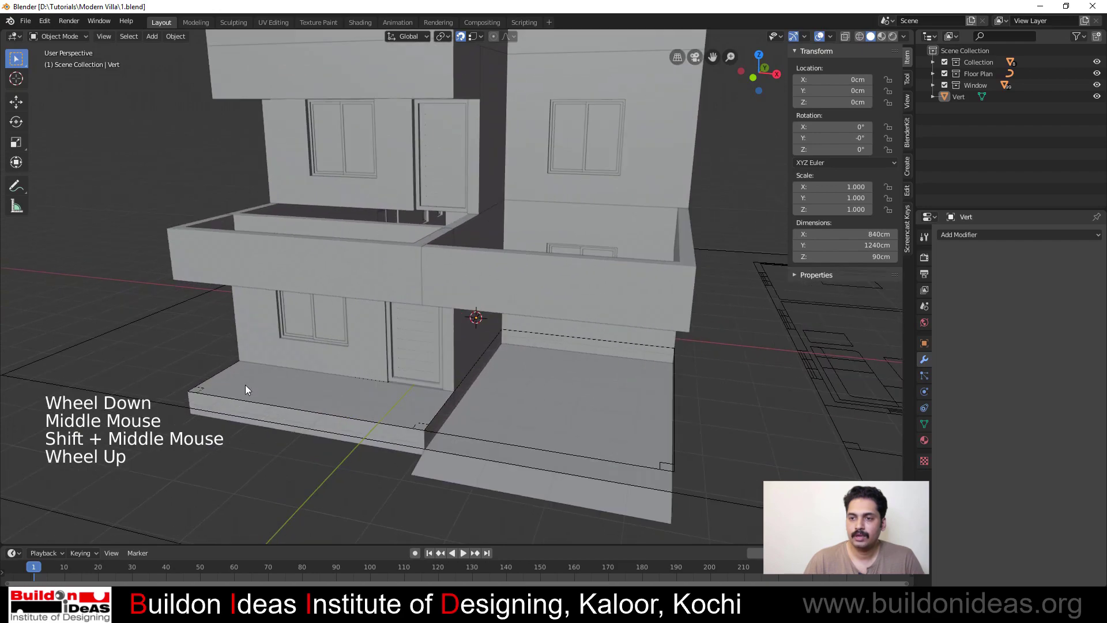
pyautogui.moveTo(404, 323)
pyautogui.keyDown('shift'); pyautogui.mouseDown(button='middle')
pyautogui.moveTo(375, 356)
pyautogui.moveTo(449, 329)
pyautogui.moveTo(392, 325)
pyautogui.mouseUp(button='middle'); pyautogui.keyUp('shift')
pyautogui.click(151, 36)
pyautogui.moveTo(164, 51)
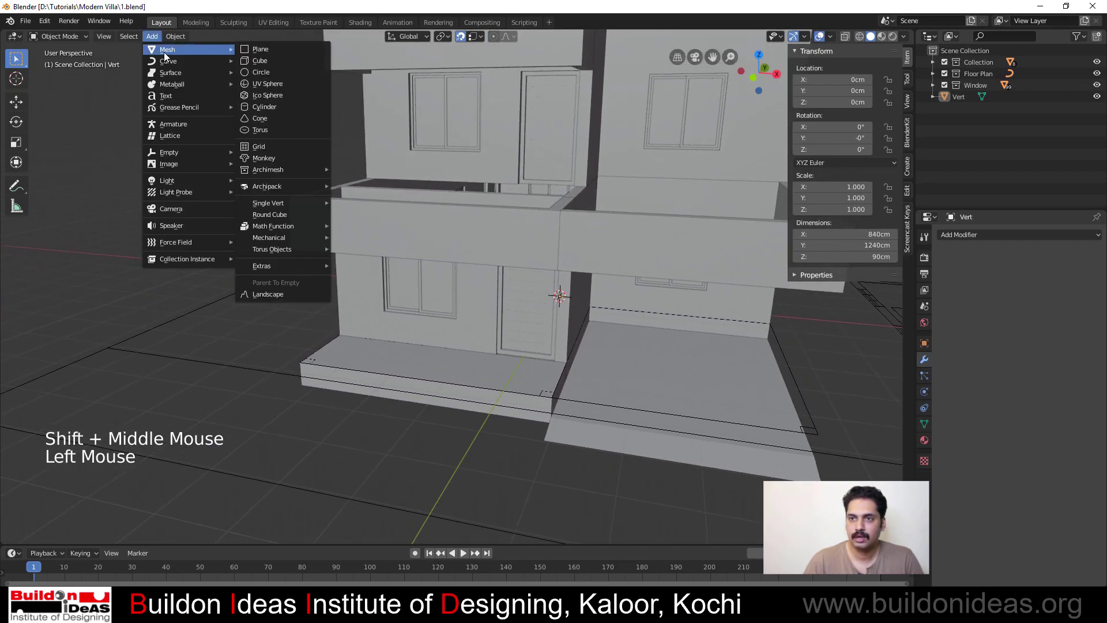
pyautogui.moveTo(275, 204)
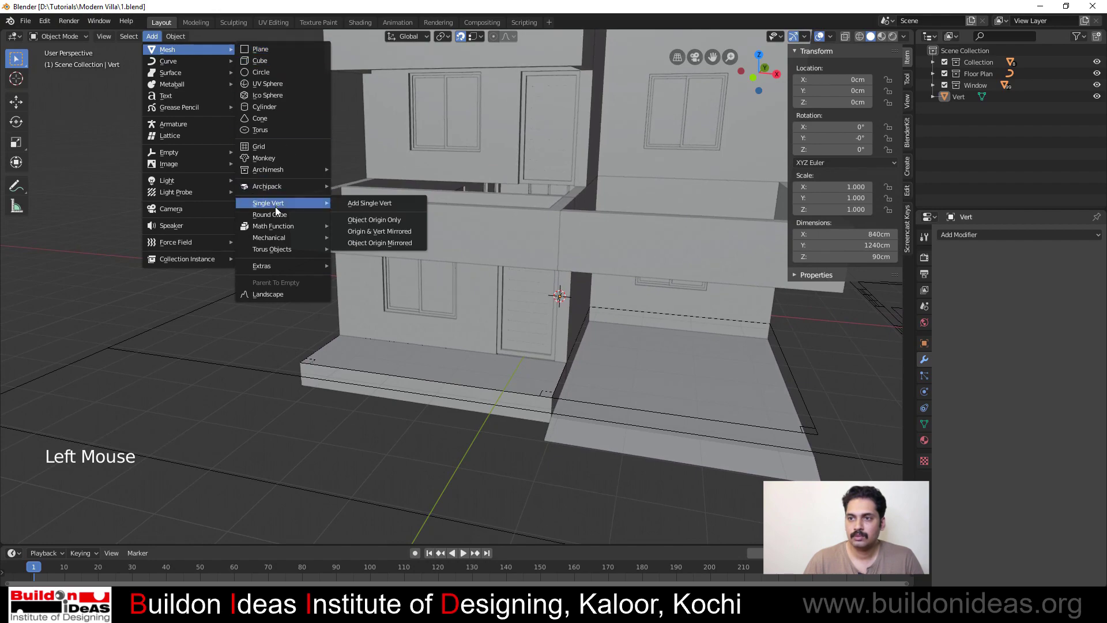
pyautogui.click(354, 205)
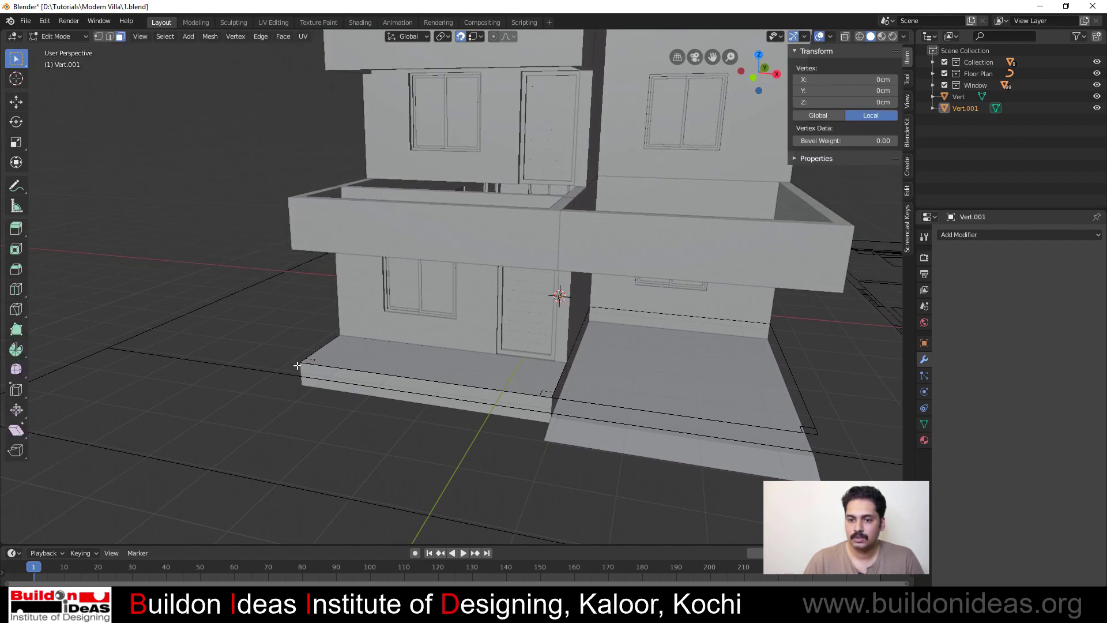
pyautogui.press('g')
pyautogui.click(291, 359)
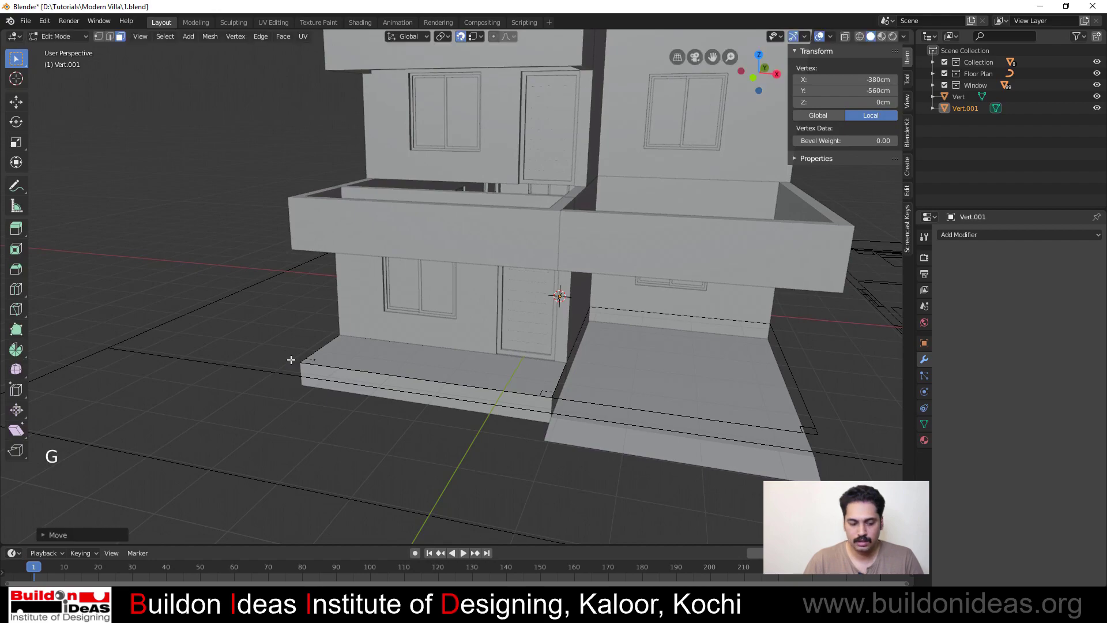
# In vertex select mode, extrude the vertex around the floor plan's corner pillar to trace a closed 20 x 20 cm square
pyautogui.press('1')
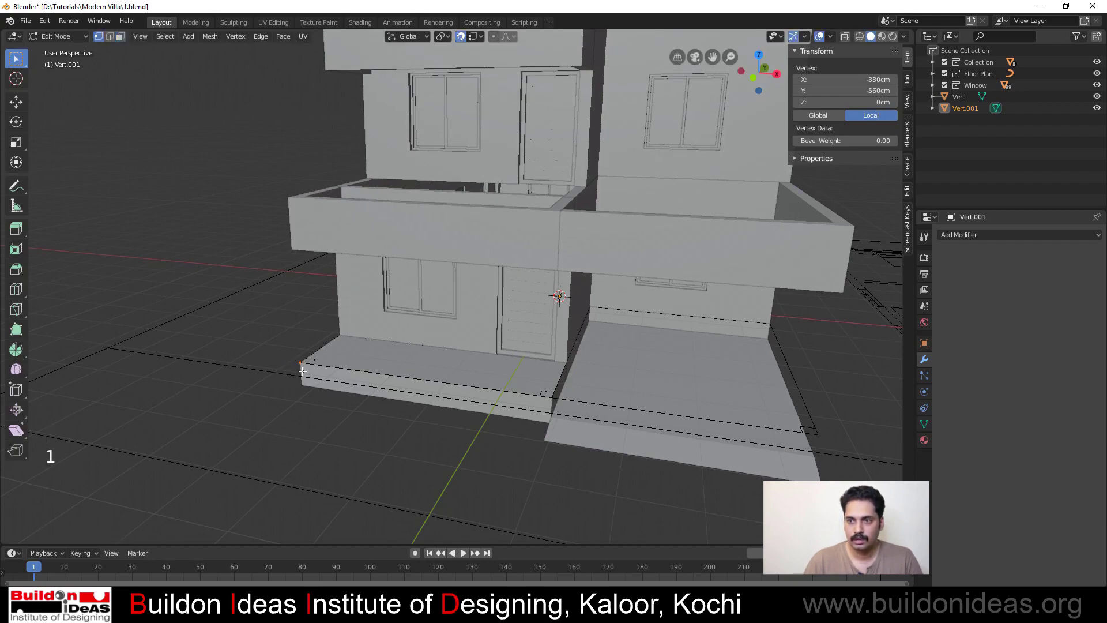
pyautogui.scroll(2, 284, 354)
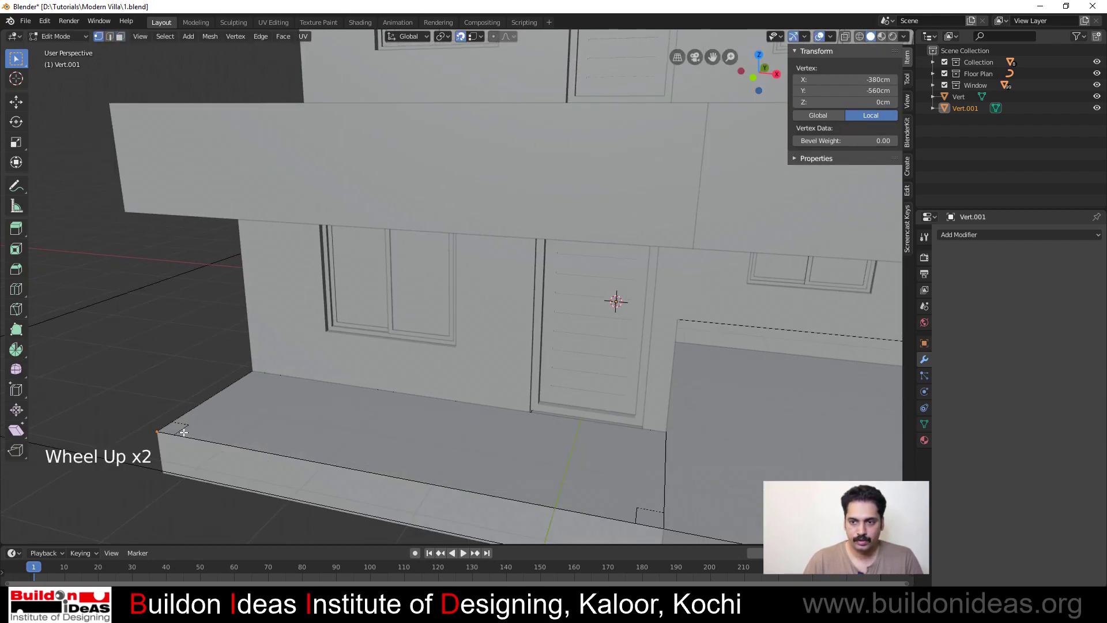
pyautogui.press('e')
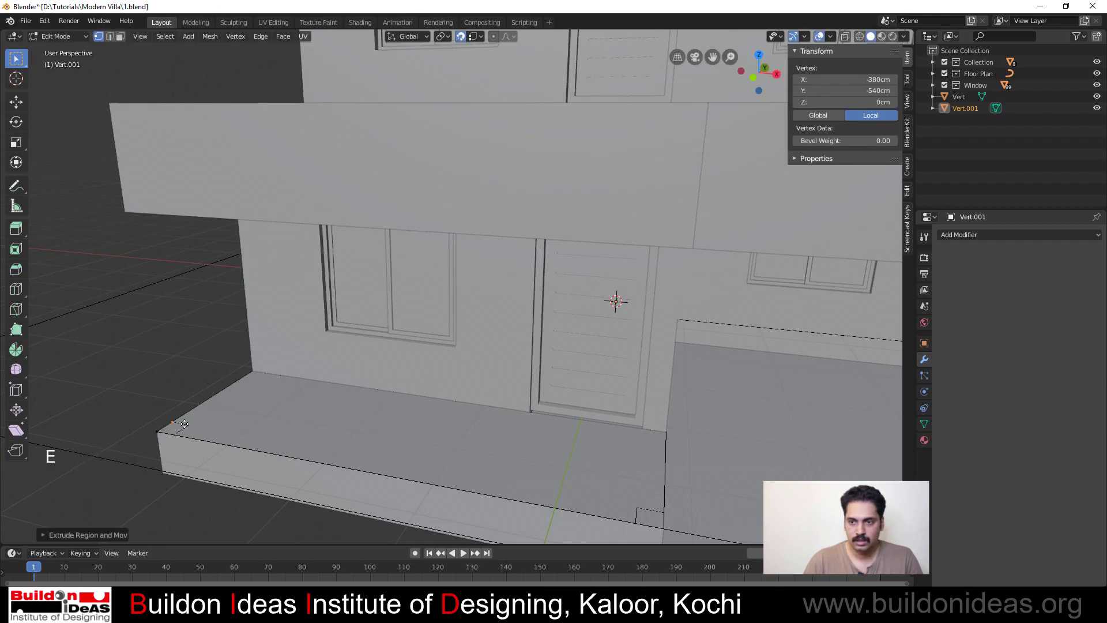
pyautogui.press('e')
pyautogui.click(188, 425)
pyautogui.press('e')
pyautogui.click(174, 434)
pyautogui.press('e')
pyautogui.click(156, 431)
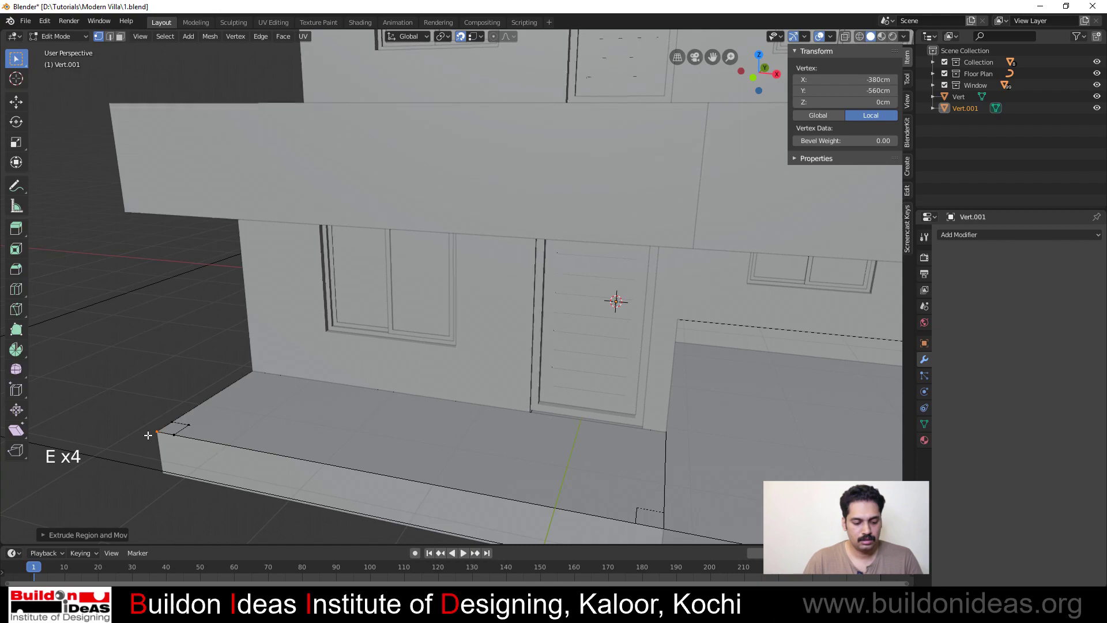
# Fill the pillar square with a face and extrude it 210 cm up to the underside of the balcony parapet
pyautogui.press('3')
pyautogui.press('a')
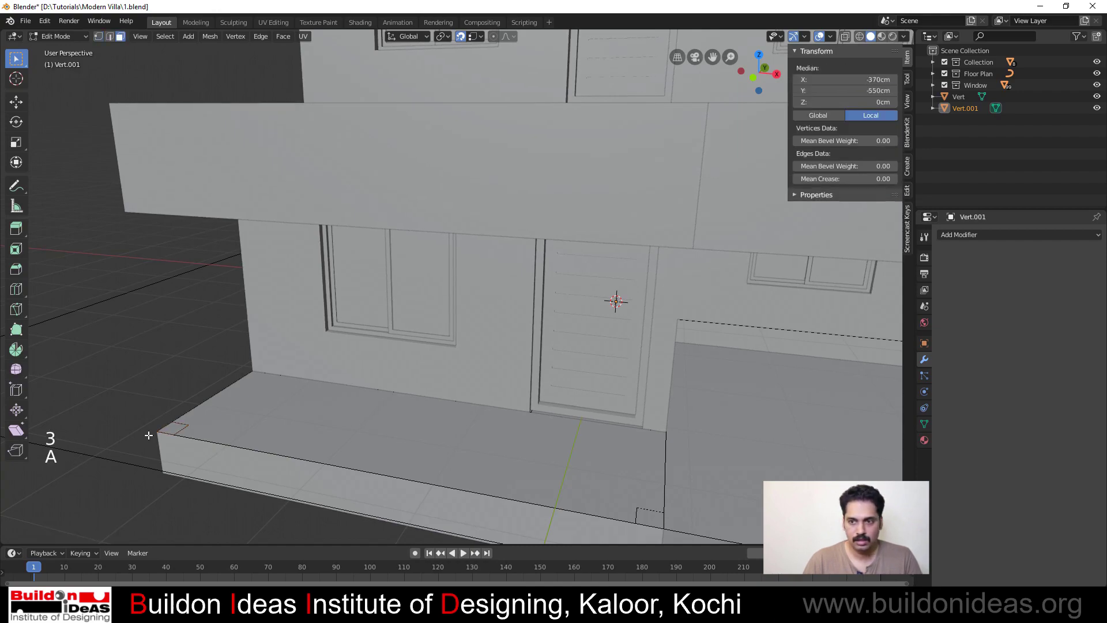
pyautogui.press('f')
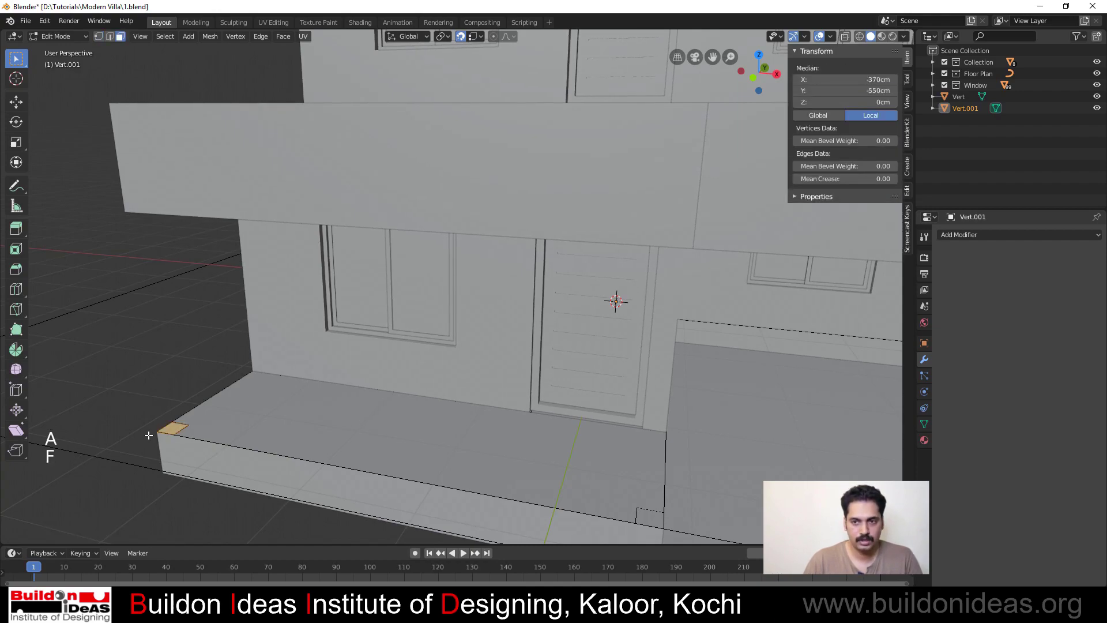
pyautogui.press('e')
pyautogui.click(125, 209)
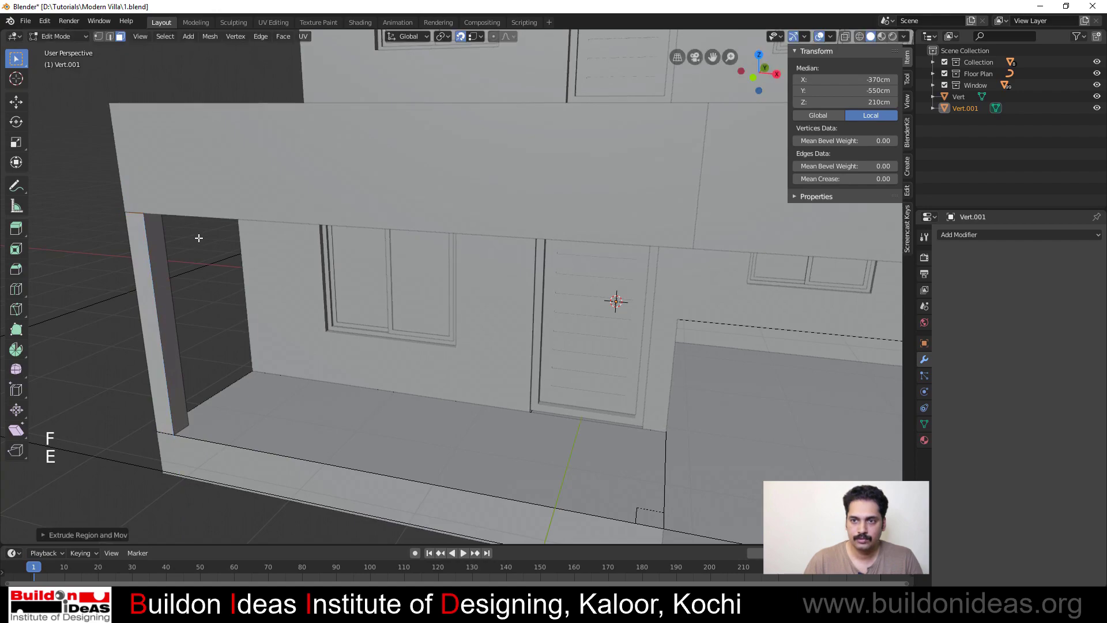
pyautogui.scroll(-2, 222, 252)
pyautogui.keyDown('shift'); pyautogui.moveTo(259, 308); pyautogui.dragTo(319, 370, button='middle'); pyautogui.keyUp('shift')
pyautogui.click(350, 330)
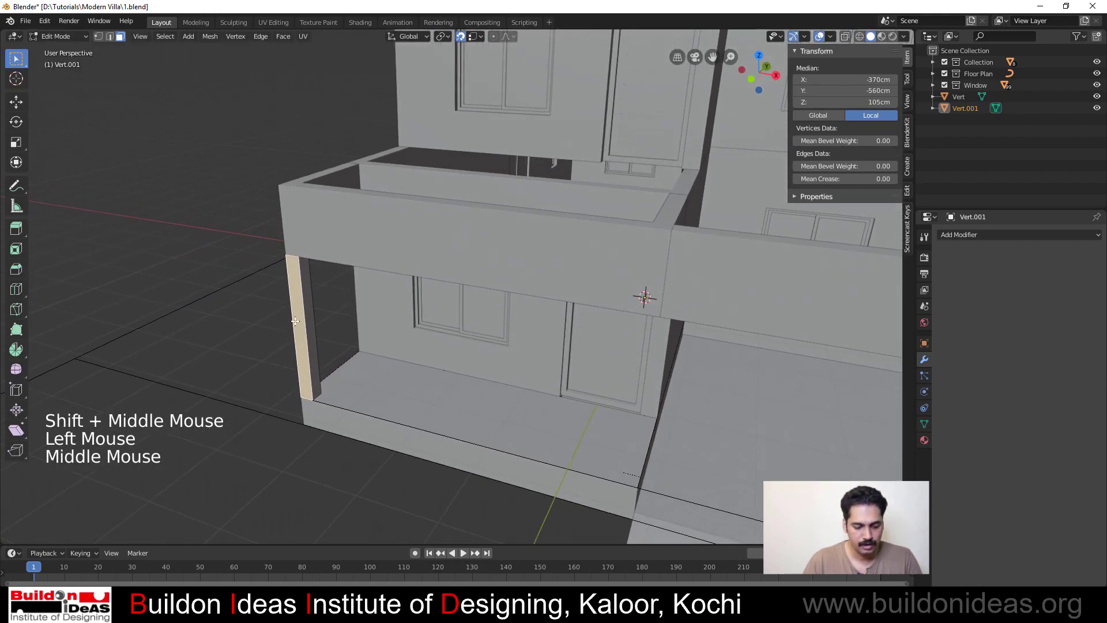
pyautogui.press('e')
pyautogui.rightClick(251, 373)
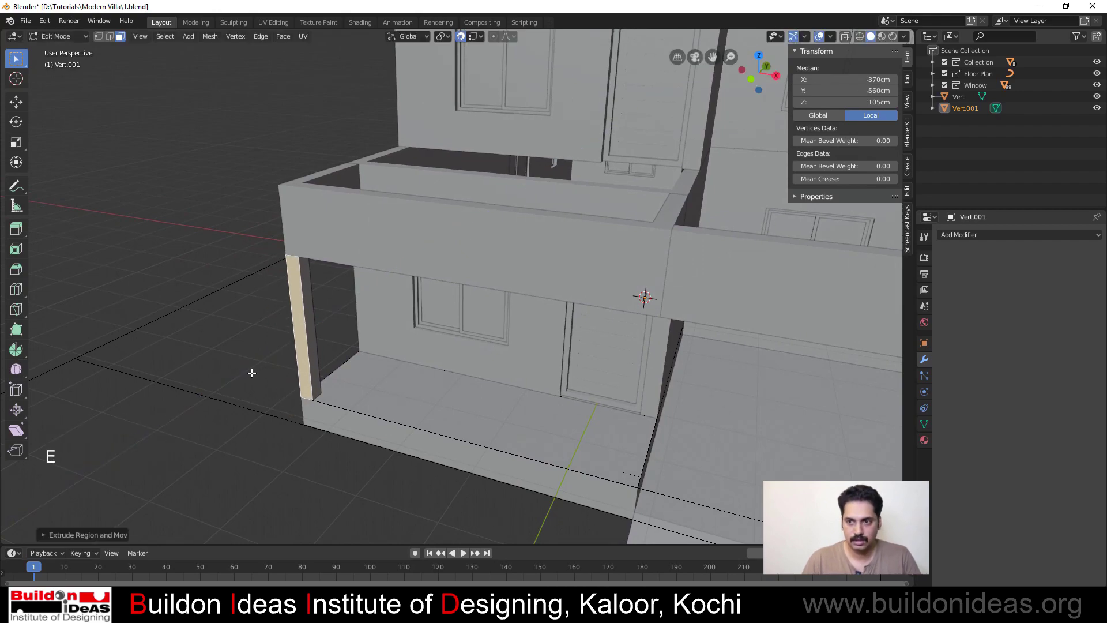
pyautogui.hotkey('ctrl', 'z')
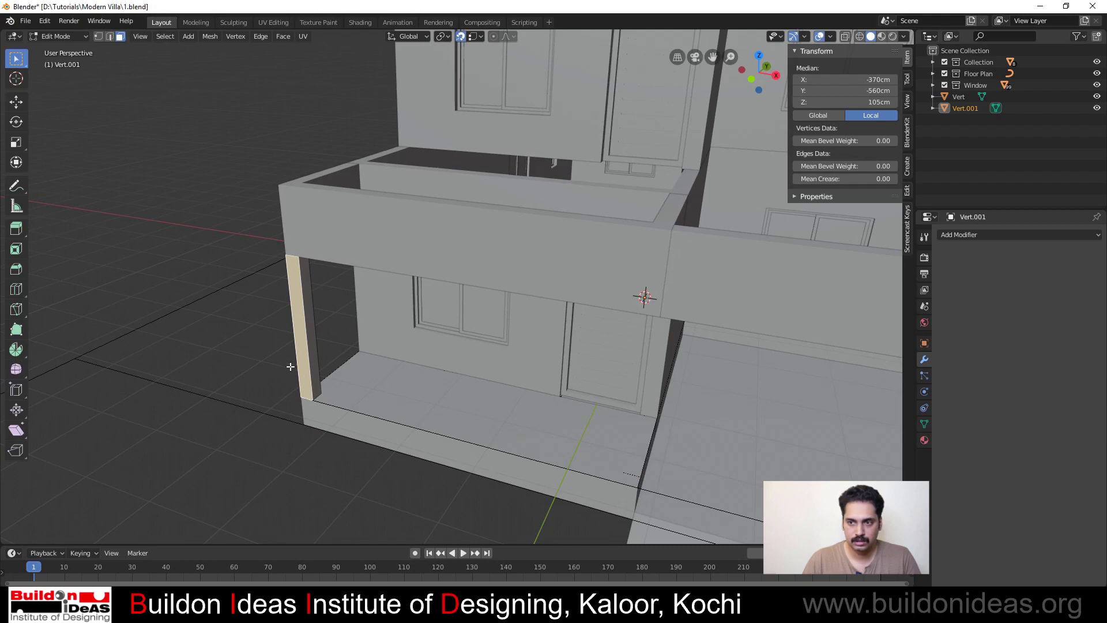
# Move the pillar's front face outward by -60 cm along the Y axis
pyautogui.click(304, 358)
pyautogui.press('g')
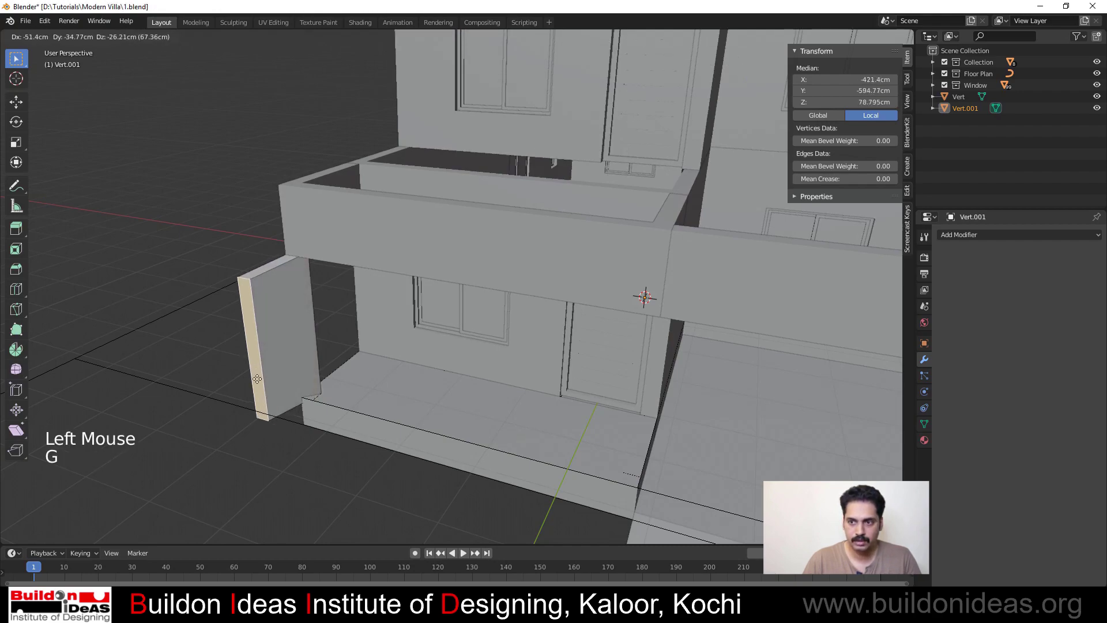
pyautogui.press('y')
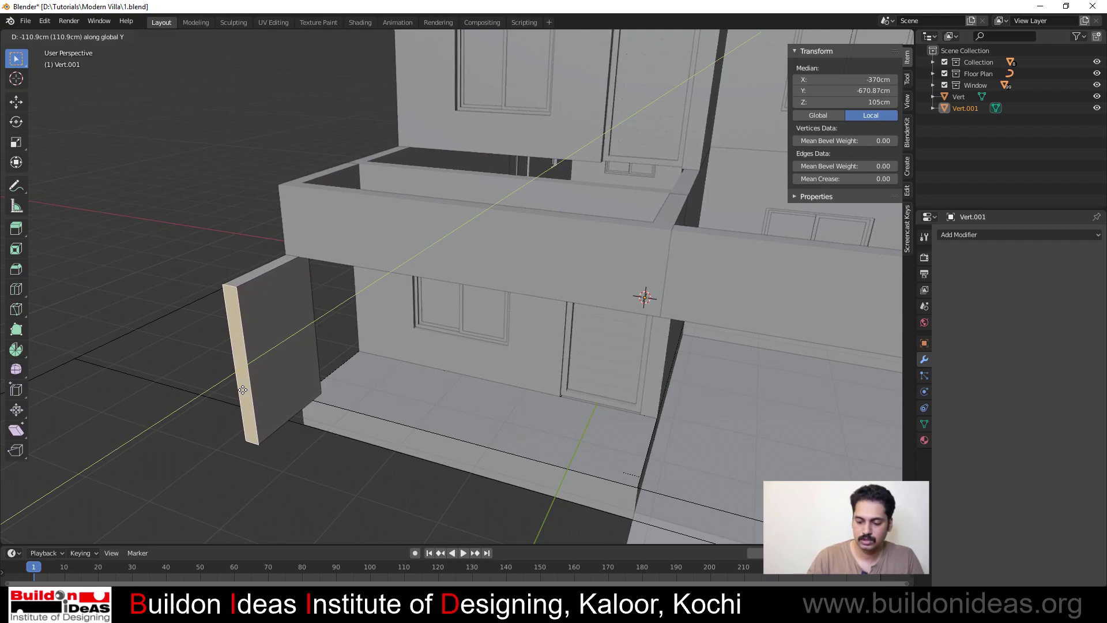
pyautogui.write('-60')
pyautogui.press('Return')
# Select the pillar's bottom face and move it -45 cm along the Z axis
pyautogui.moveTo(243, 390); pyautogui.dragTo(300, 171, button='middle')
pyautogui.click(300, 172)
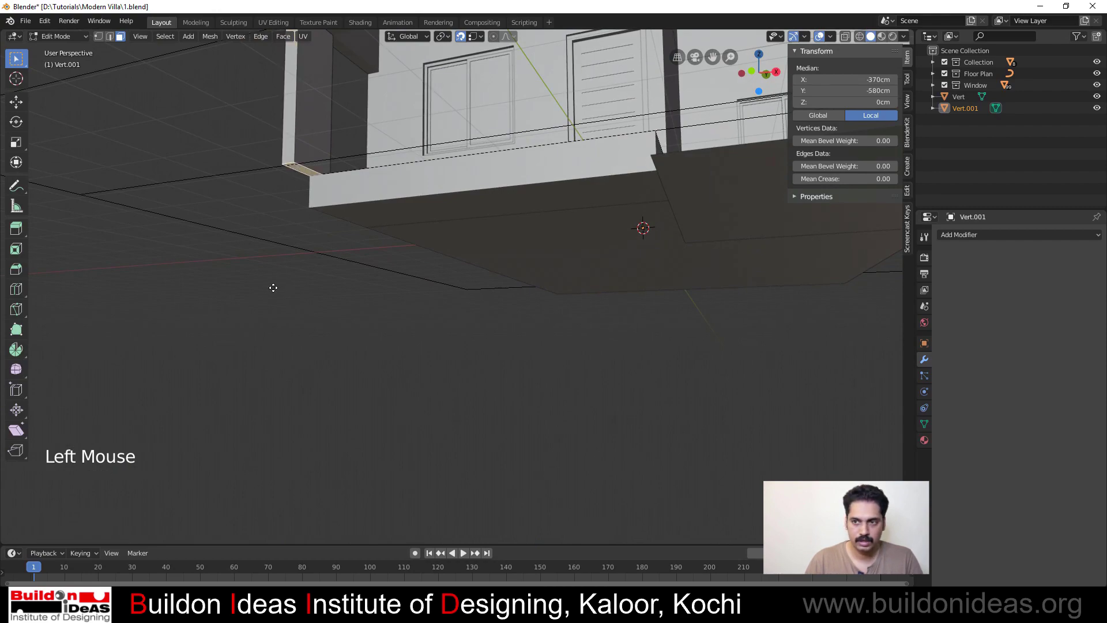
pyautogui.press('g')
pyautogui.write('z')
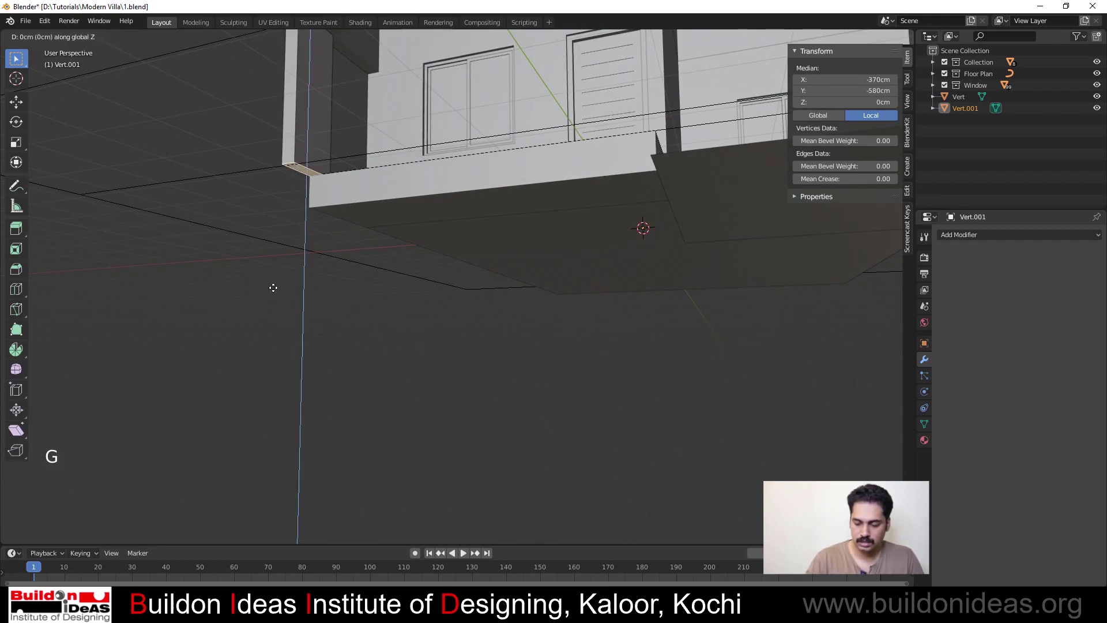
pyautogui.write('-45')
pyautogui.press('Return')
pyautogui.scroll(-2, 357, 289)
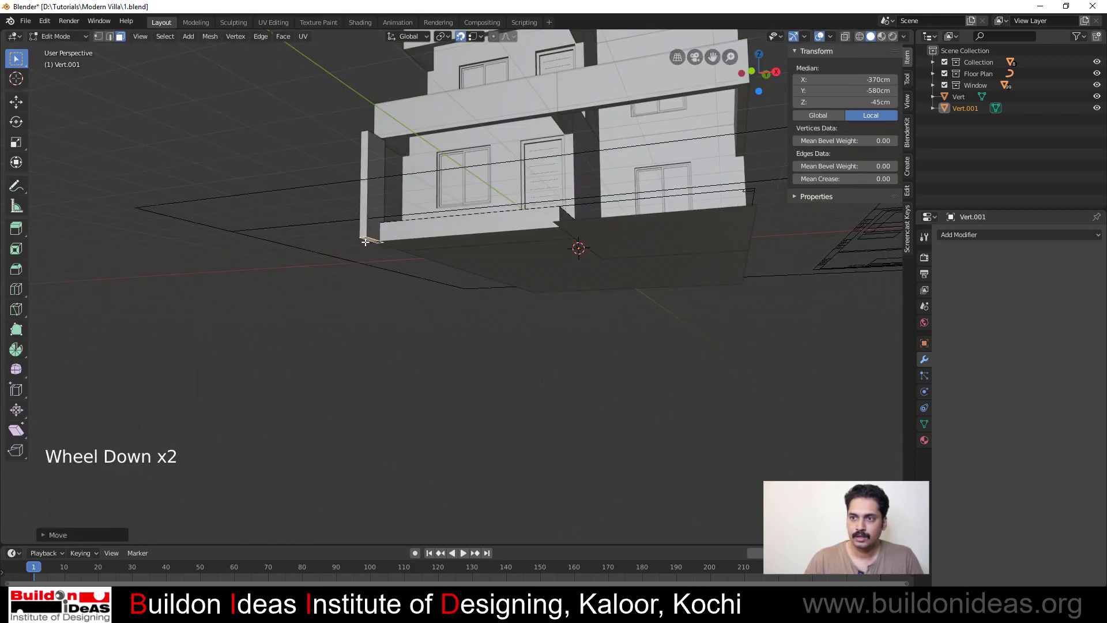
# Raise the pillar's top face straight up along Z to the top of the balcony parapet at 300 cm
pyautogui.keyDown('shift'); pyautogui.moveTo(357, 289); pyautogui.dragTo(278, 377, button='middle'); pyautogui.keyUp('shift')
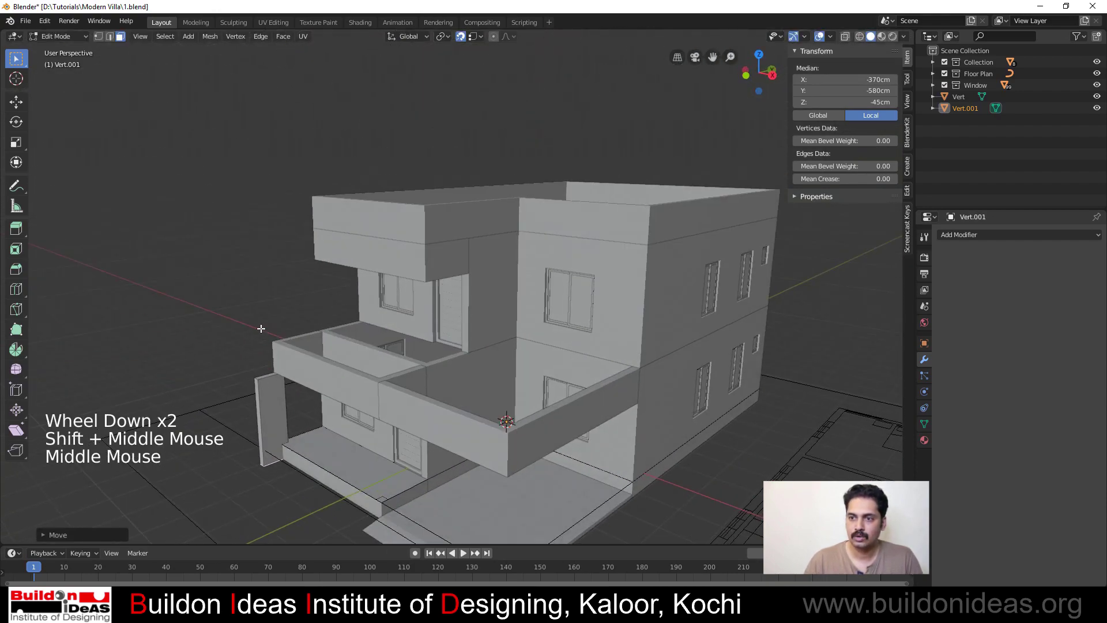
pyautogui.click(268, 375)
pyautogui.scroll(1, 248, 370)
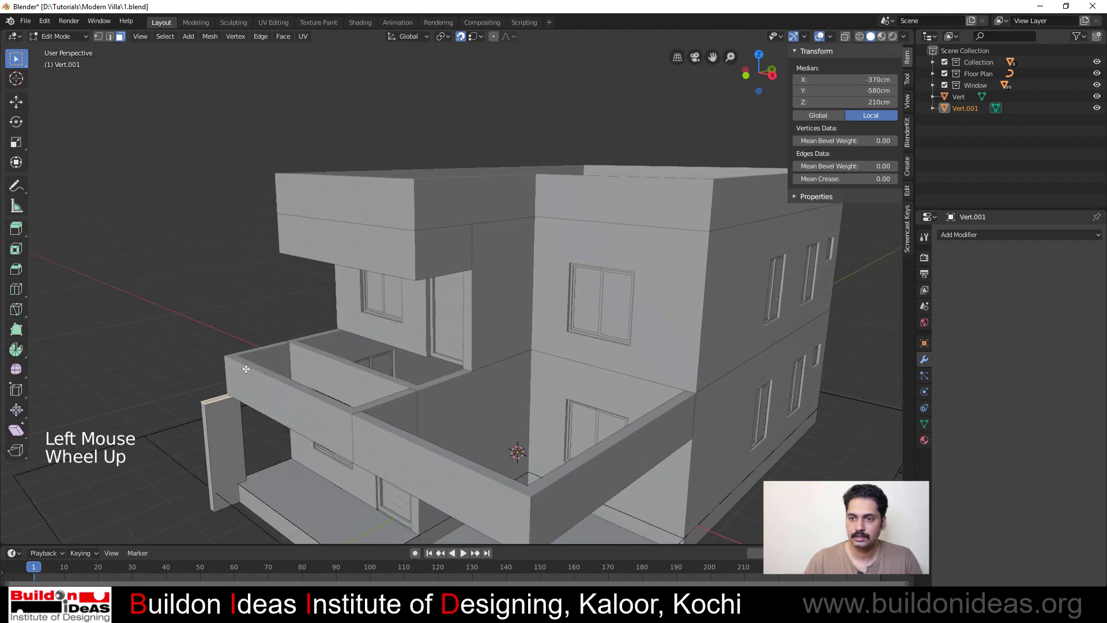
pyautogui.press('g')
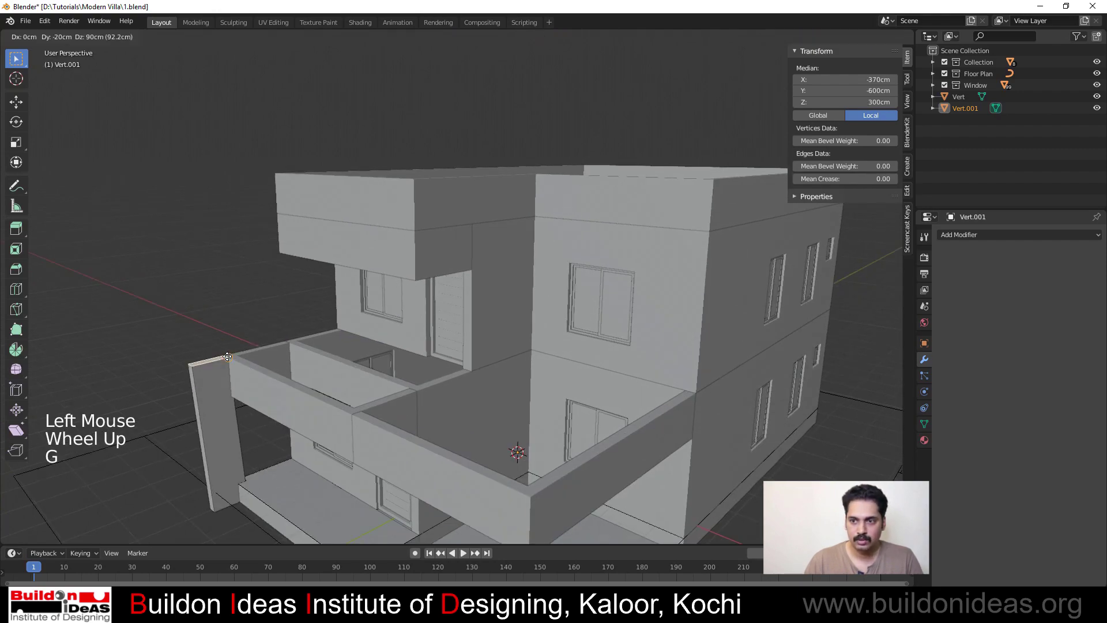
pyautogui.click(226, 355)
pyautogui.hotkey('ctrl', 'z')
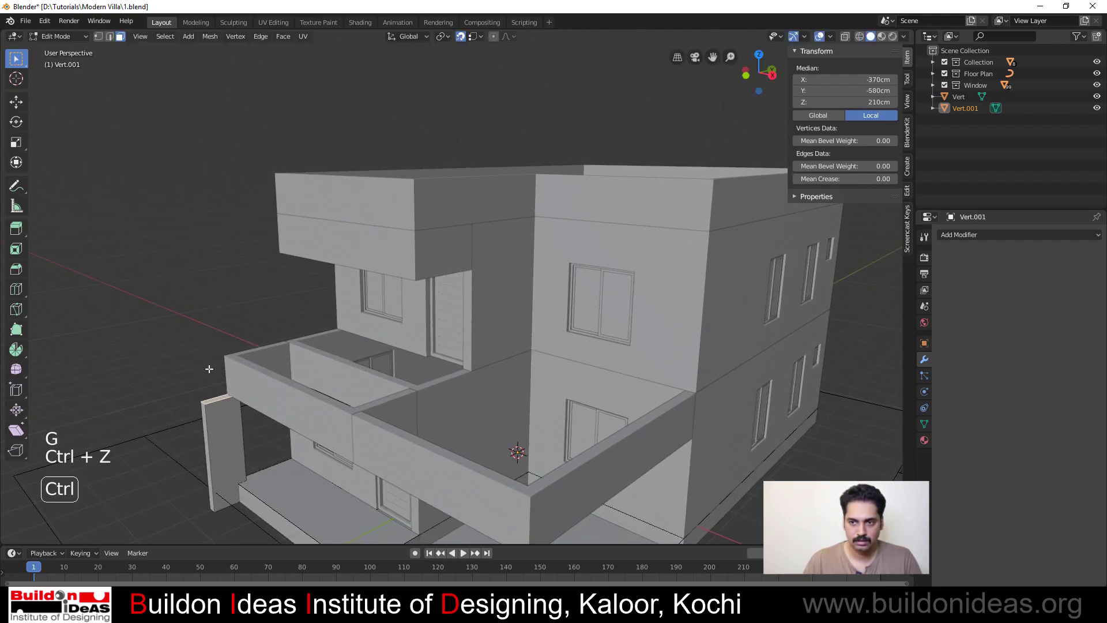
pyautogui.press('g')
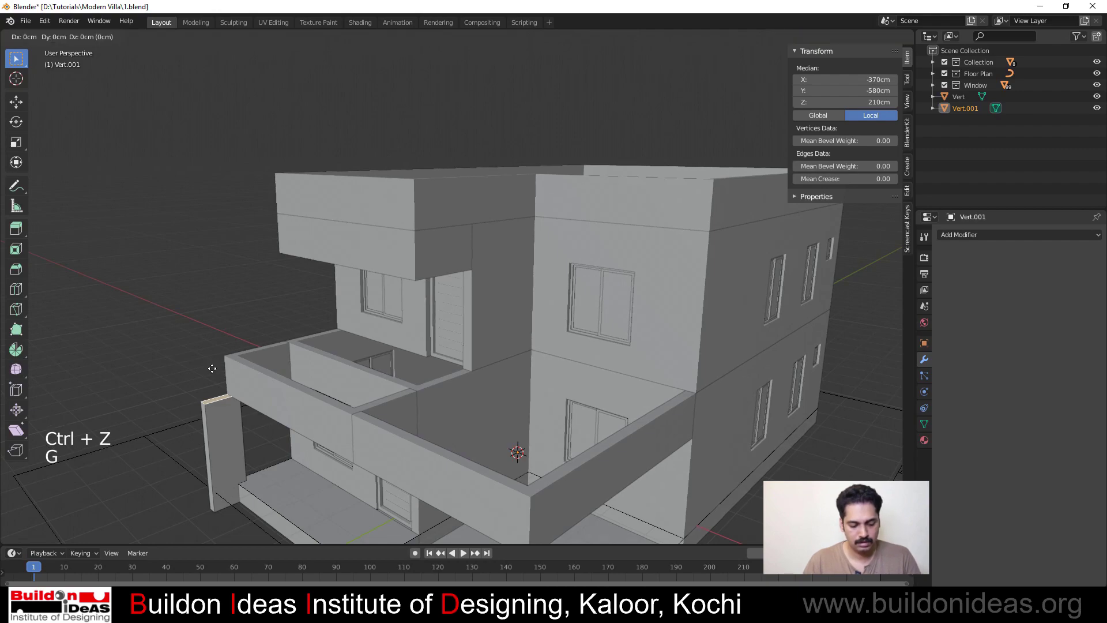
pyautogui.click(223, 364)
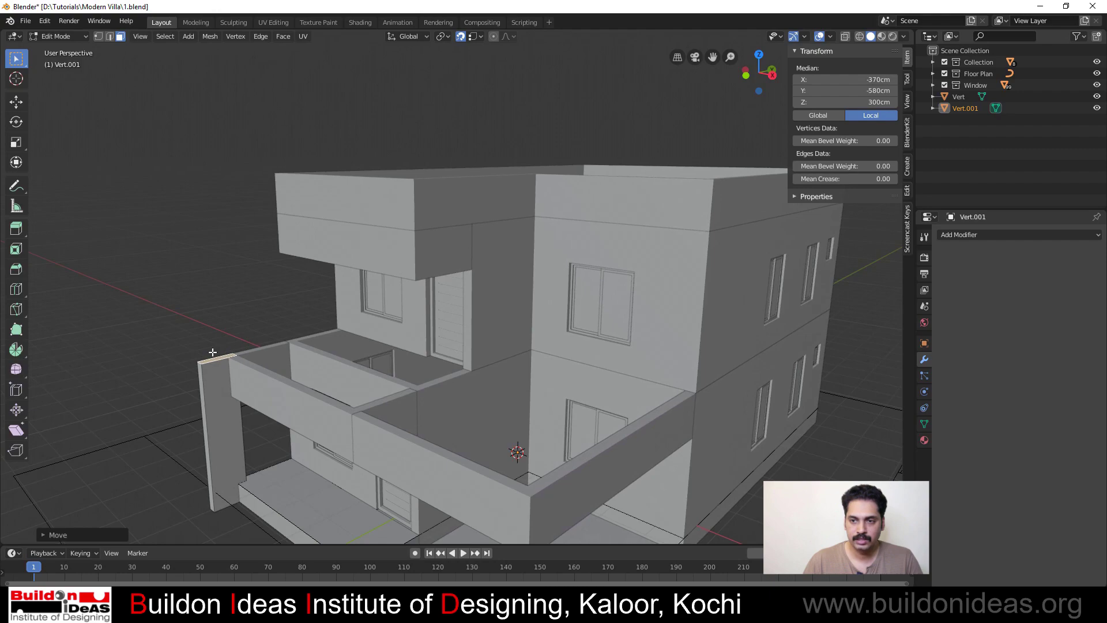
# Extrude the pillar's top face upward by 30 cm and again by 60 cm
pyautogui.press('e')
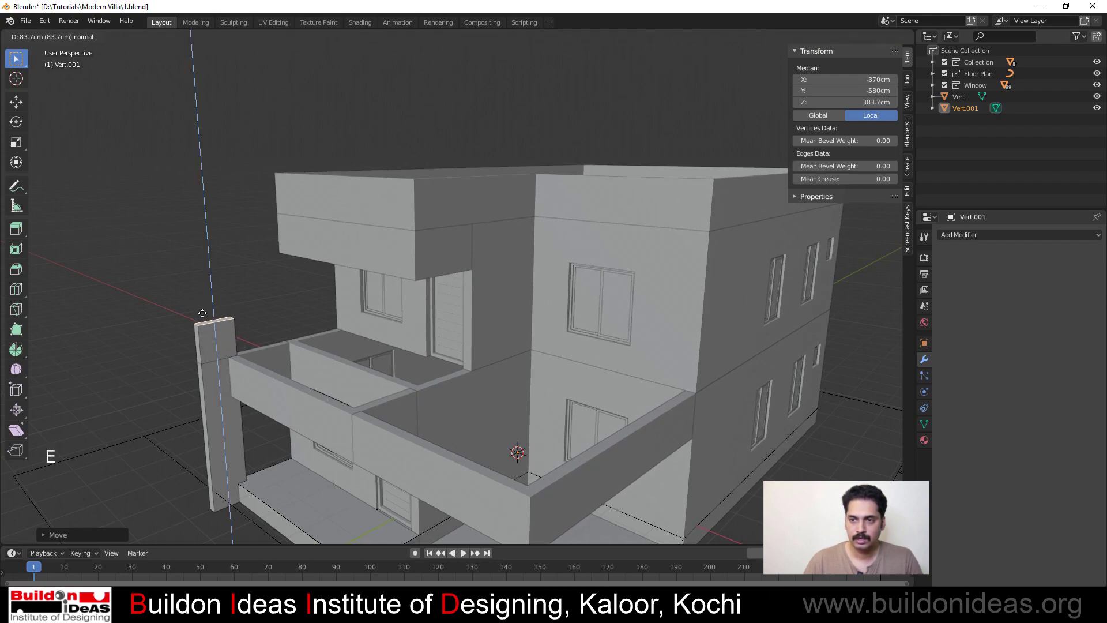
pyautogui.write('30')
pyautogui.press('Return')
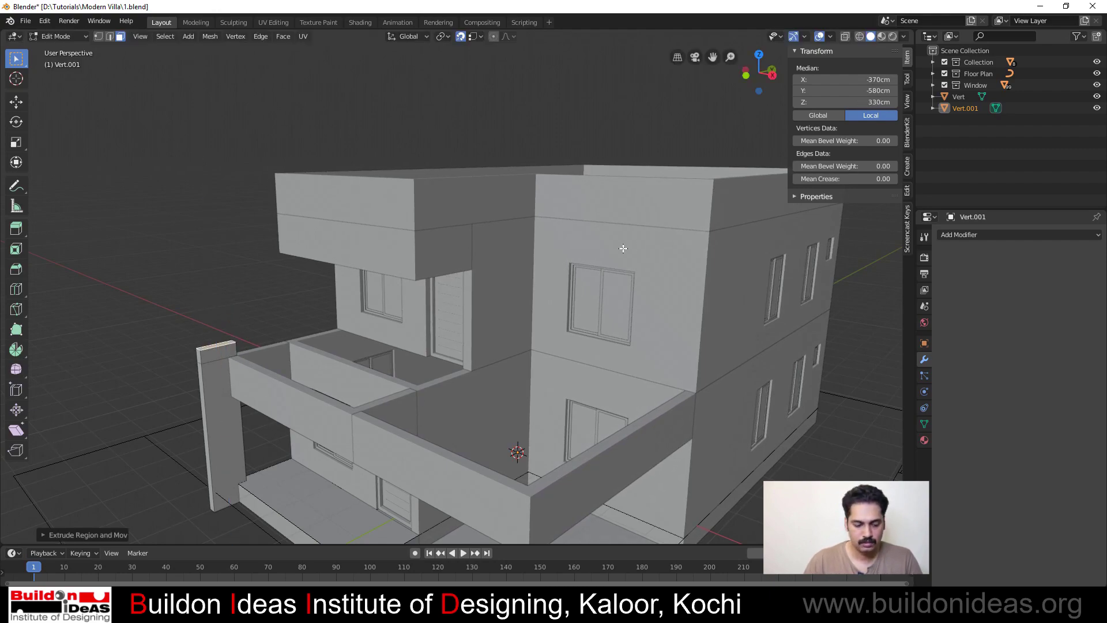
pyautogui.write('e60')
pyautogui.press('Return')
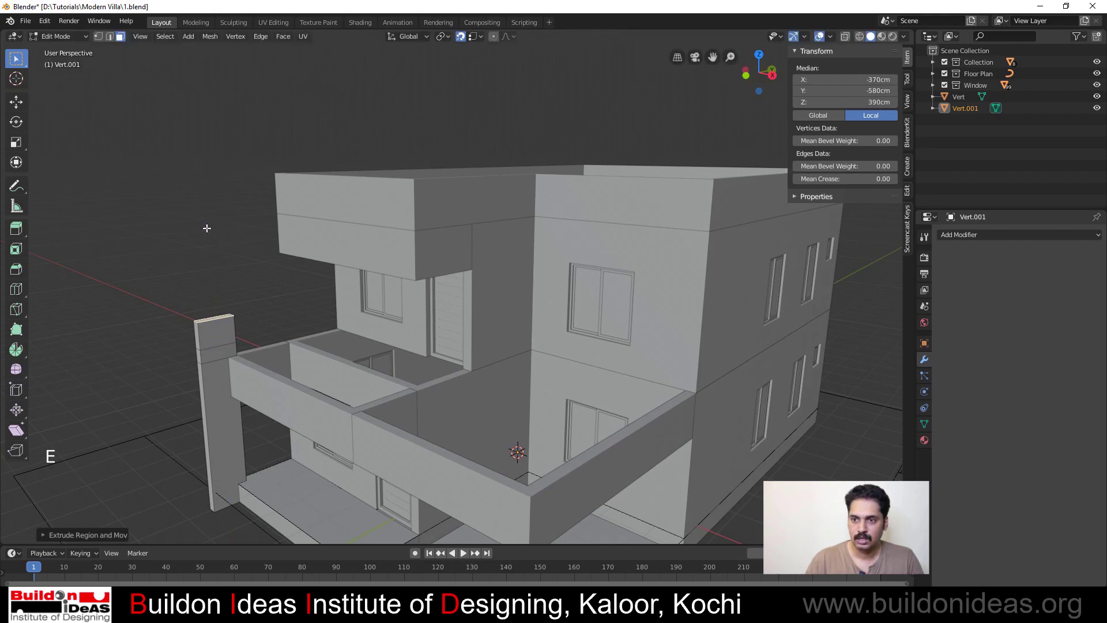
# Extrude the house-facing side of the pillar's topmost 60 cm section back to the upper floor's front wall at Y -260 cm
pyautogui.moveTo(222, 352); pyautogui.dragTo(153, 339, button='middle')
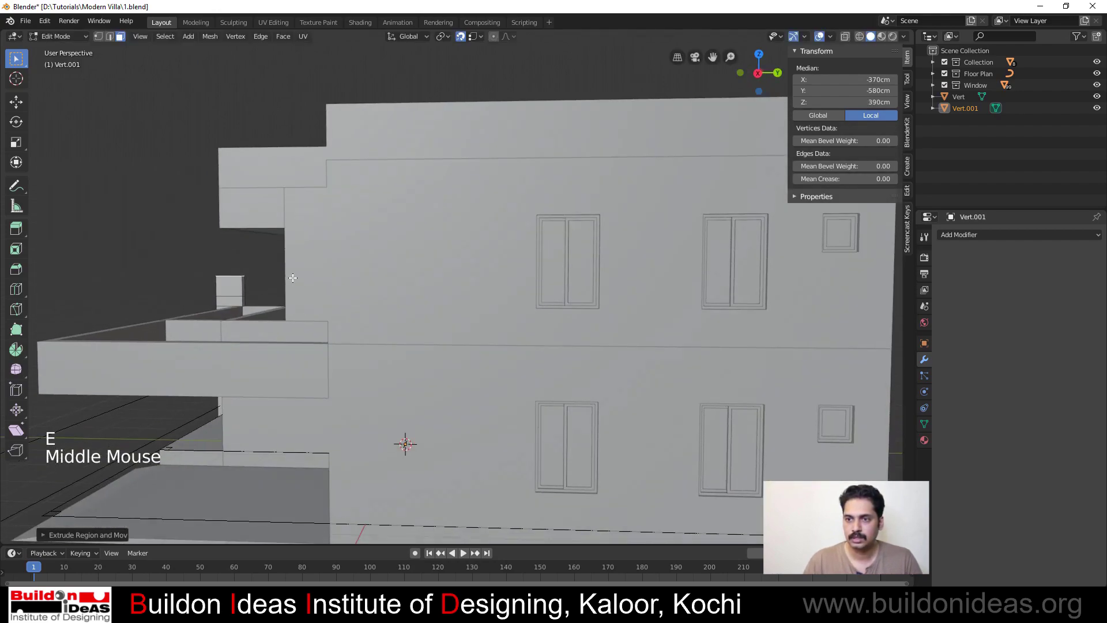
pyautogui.click(242, 284)
pyautogui.click(243, 285)
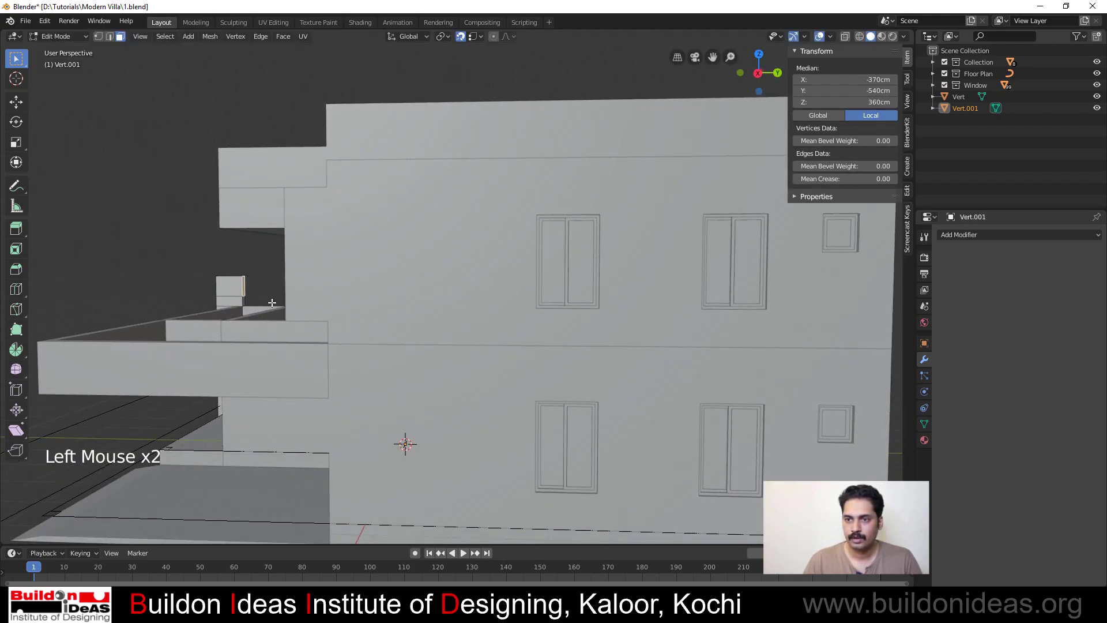
pyautogui.moveTo(272, 303); pyautogui.dragTo(330, 313, button='middle')
pyautogui.press('e')
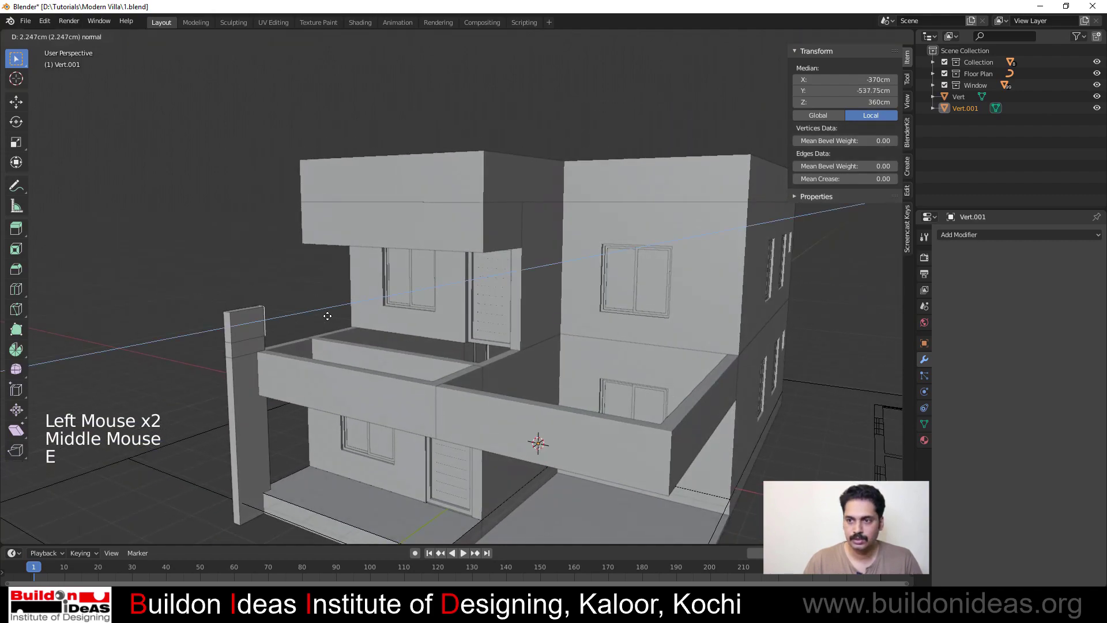
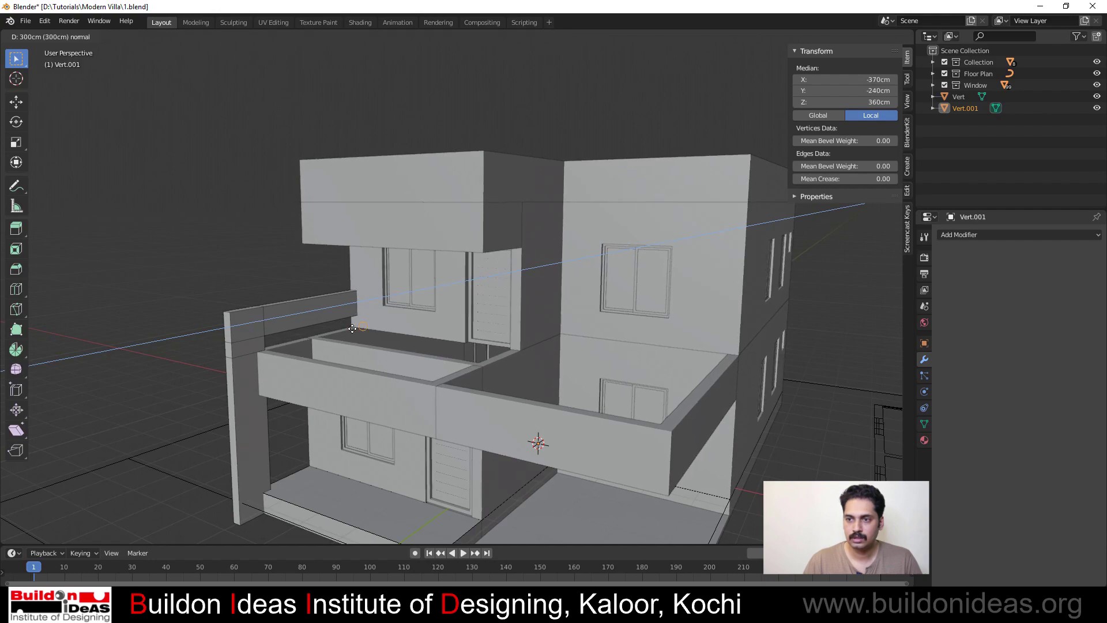
pyautogui.click(355, 326)
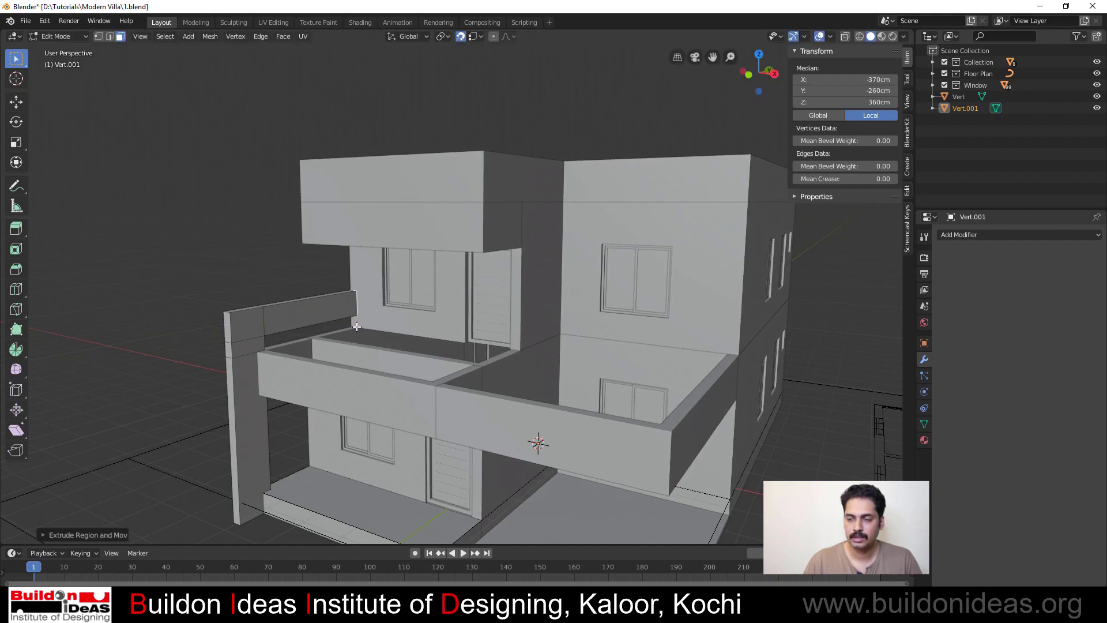
# Return to Object Mode and clear the selection to view the finished pillar and beam against the villa
pyautogui.press('Tab')
pyautogui.click(264, 269)
pyautogui.scroll(-2, 192, 263)
pyautogui.moveTo(192, 263); pyautogui.dragTo(304, 324, button='middle')
pyautogui.moveTo(306, 370); pyautogui.dragTo(342, 434, button='middle')
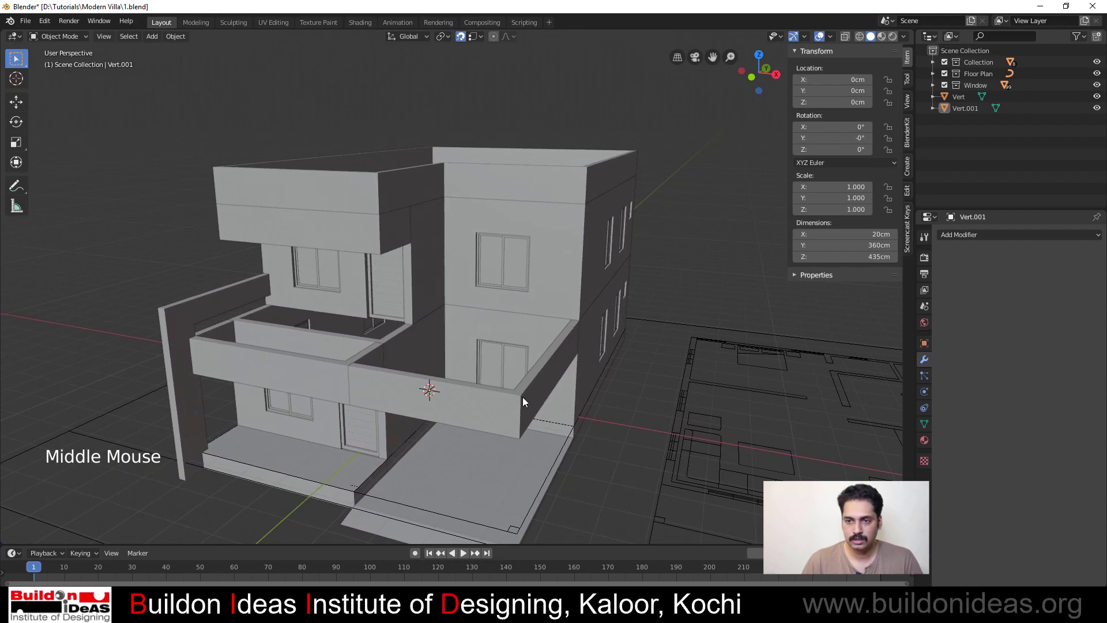
# Duplicate the front pillar with its beam and shift the copy 820 cm along X to the opposite front corner
pyautogui.hotkey('ctrl', 'z')
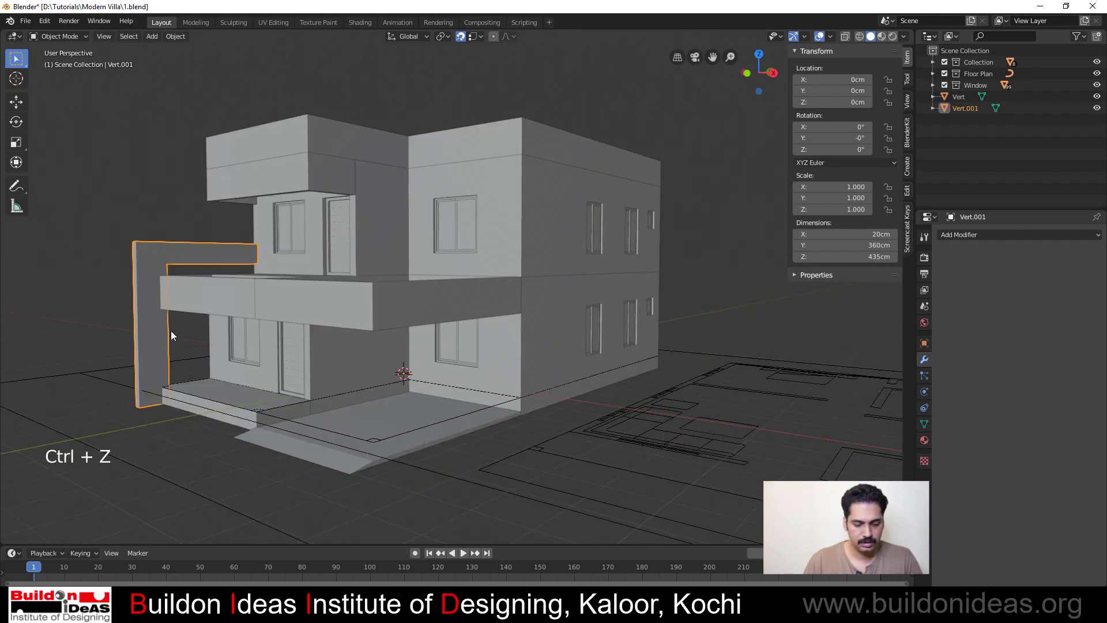
pyautogui.hotkey('shift', 'd')
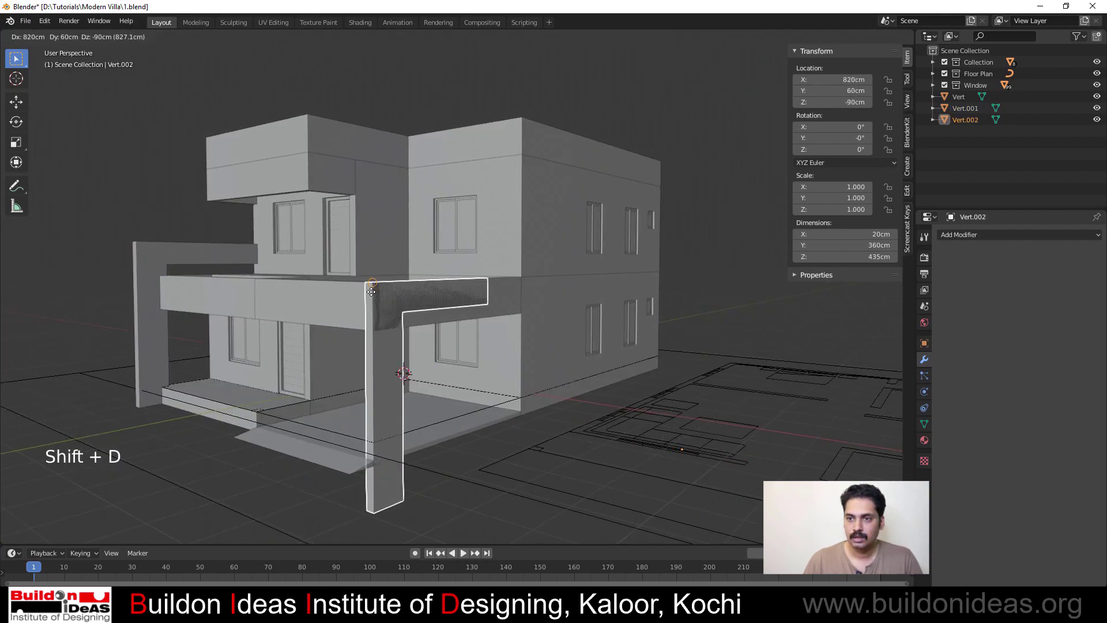
pyautogui.press('x')
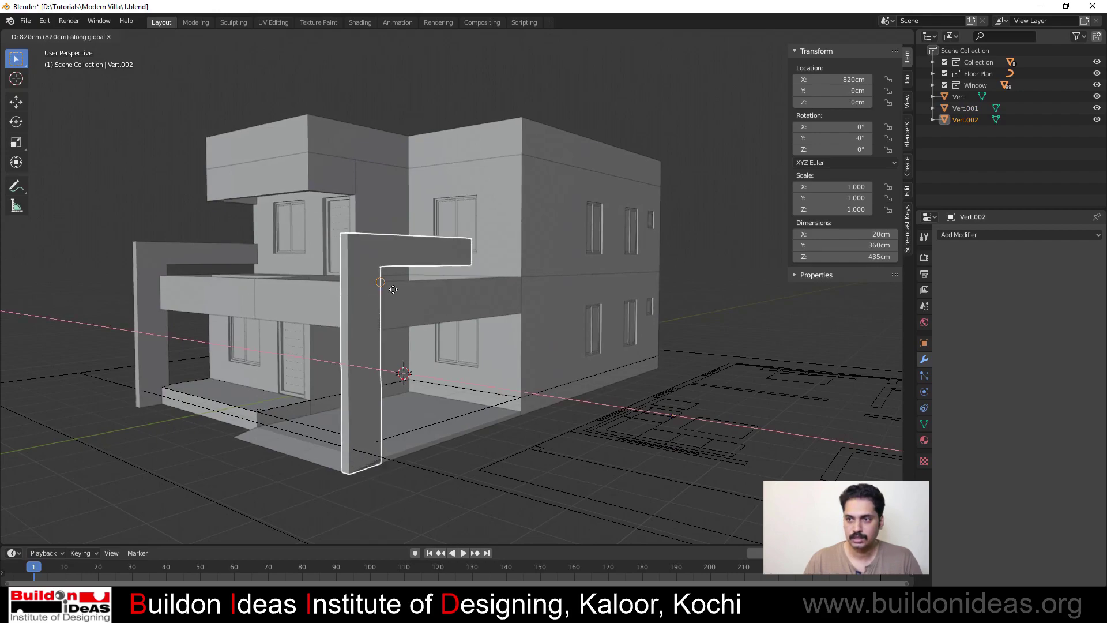
pyautogui.moveTo(375, 287); pyautogui.dragTo(444, 361, button='middle')
# Lengthen the copied pillar's overhead beam by moving its house-facing end face along Y to the front wall at Y -60 cm
pyautogui.press('Tab')
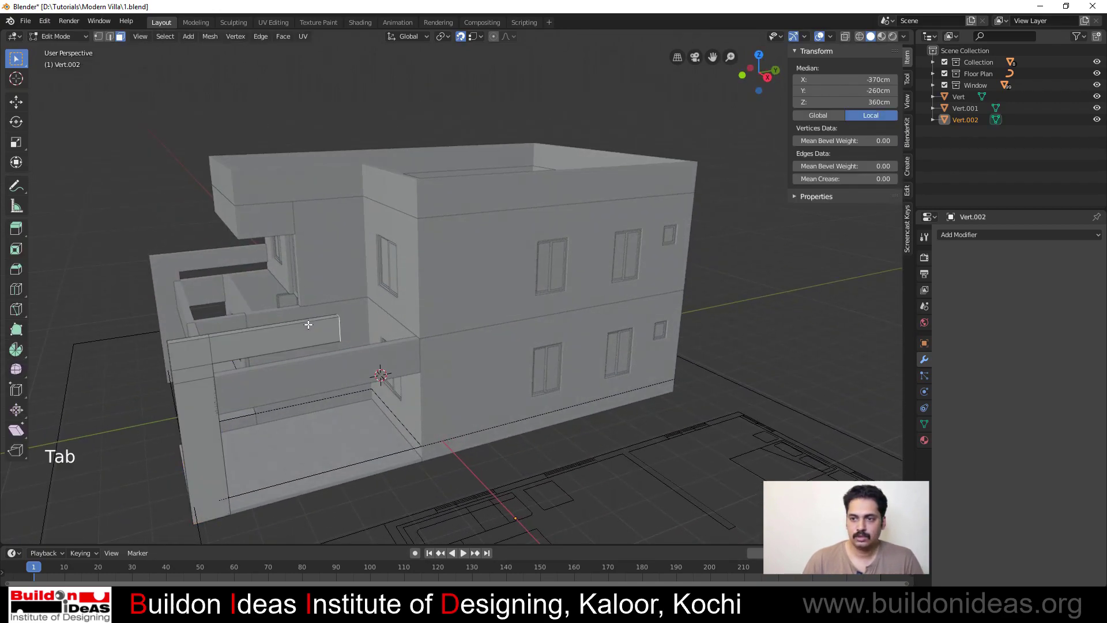
pyautogui.click(306, 325)
pyautogui.moveTo(306, 325); pyautogui.dragTo(239, 290, button='middle')
pyautogui.click(224, 285)
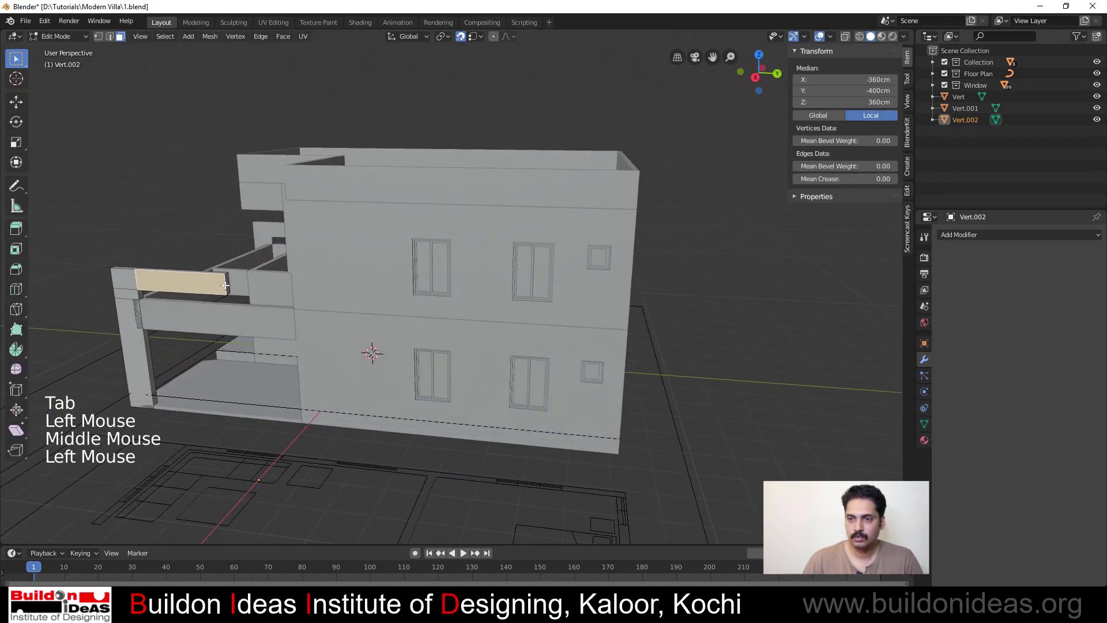
pyautogui.doubleClick(226, 283)
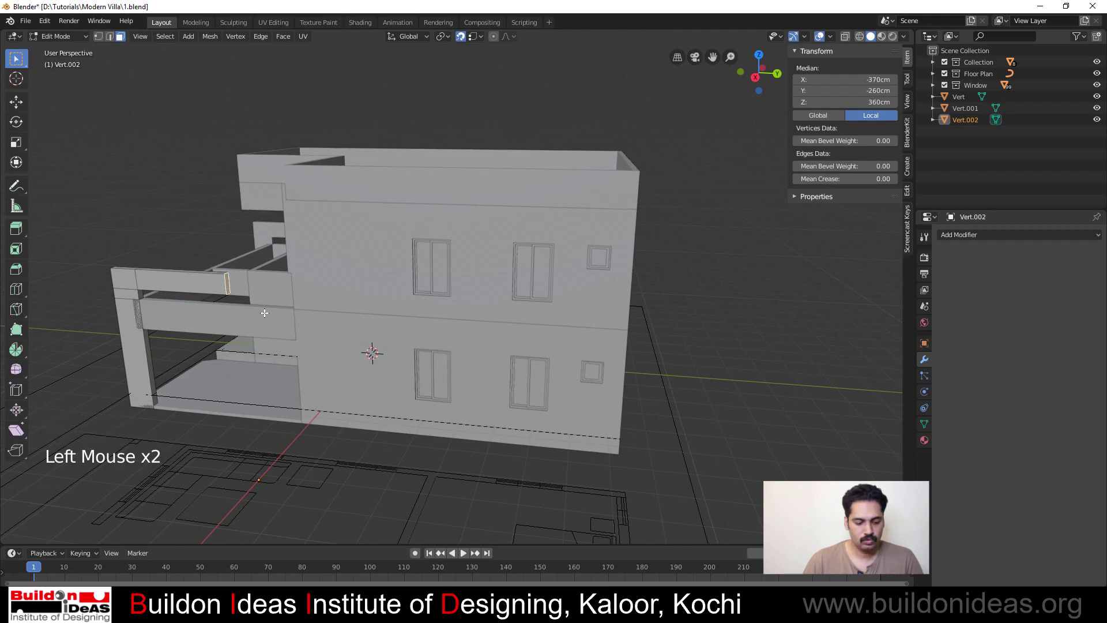
pyautogui.press('g')
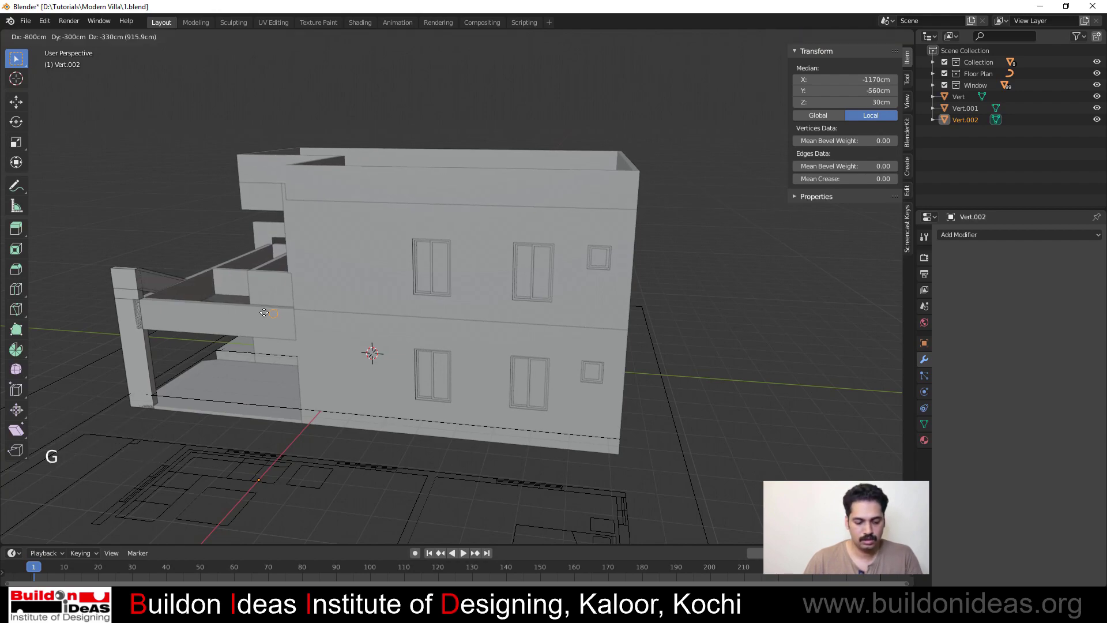
pyautogui.press('y')
pyautogui.click(297, 311)
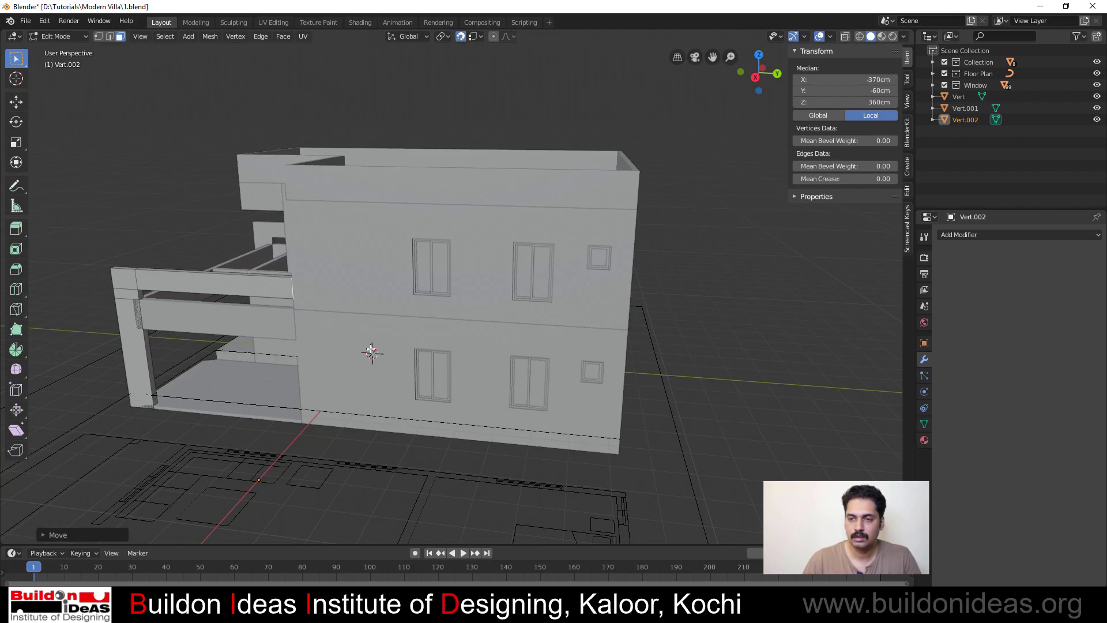
pyautogui.moveTo(297, 311); pyautogui.dragTo(460, 331, button='middle')
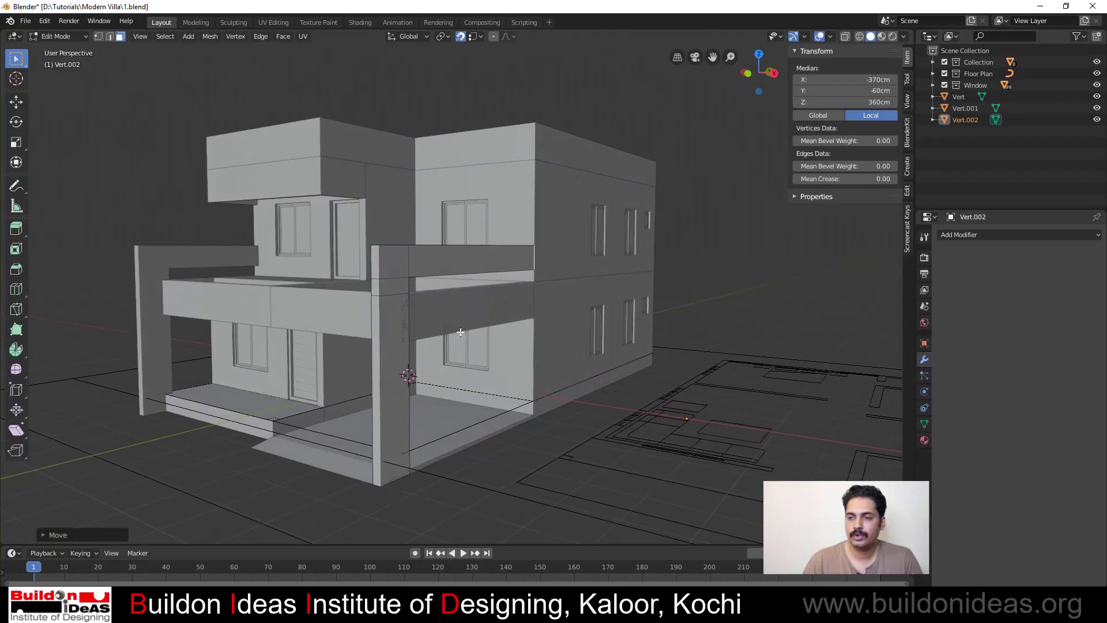
# Return to Object Mode, add a single-vertex mesh and snap it to the porch column outline's corner at X 60 cm, Y -540 cm
pyautogui.scroll(-2, 429, 332)
pyautogui.moveTo(368, 390); pyautogui.dragTo(385, 413, button='middle')
pyautogui.scroll(2, 304, 450)
pyautogui.keyDown('shift'); pyautogui.scroll(2, 372, 410); pyautogui.keyUp('shift')
pyautogui.scroll(2, 383, 412)
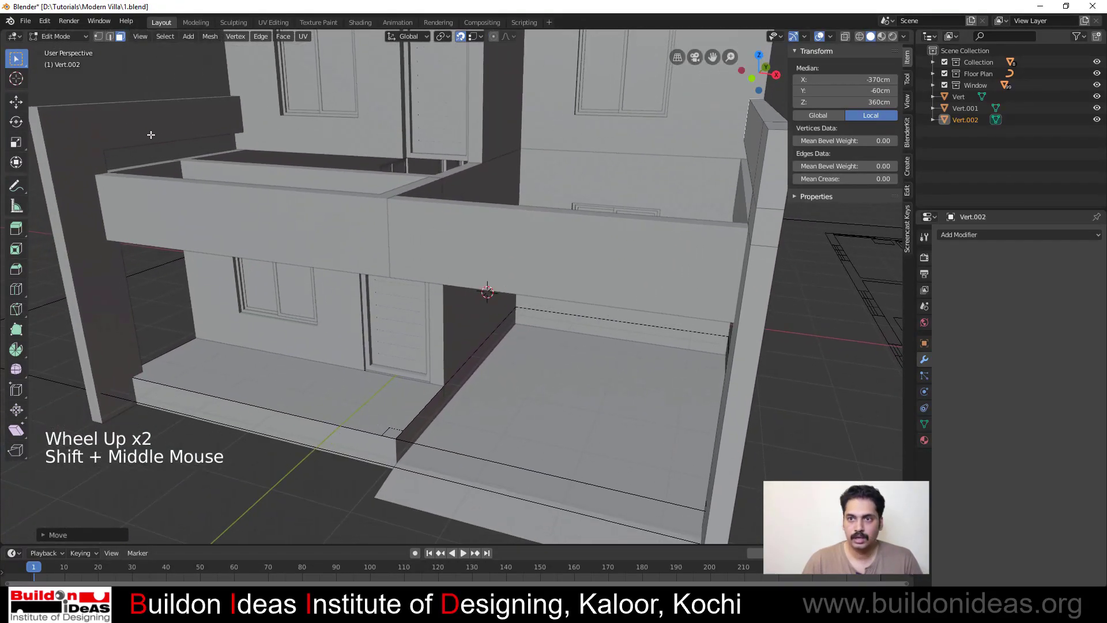
pyautogui.press('Tab')
pyautogui.click(153, 37)
pyautogui.moveTo(159, 49)
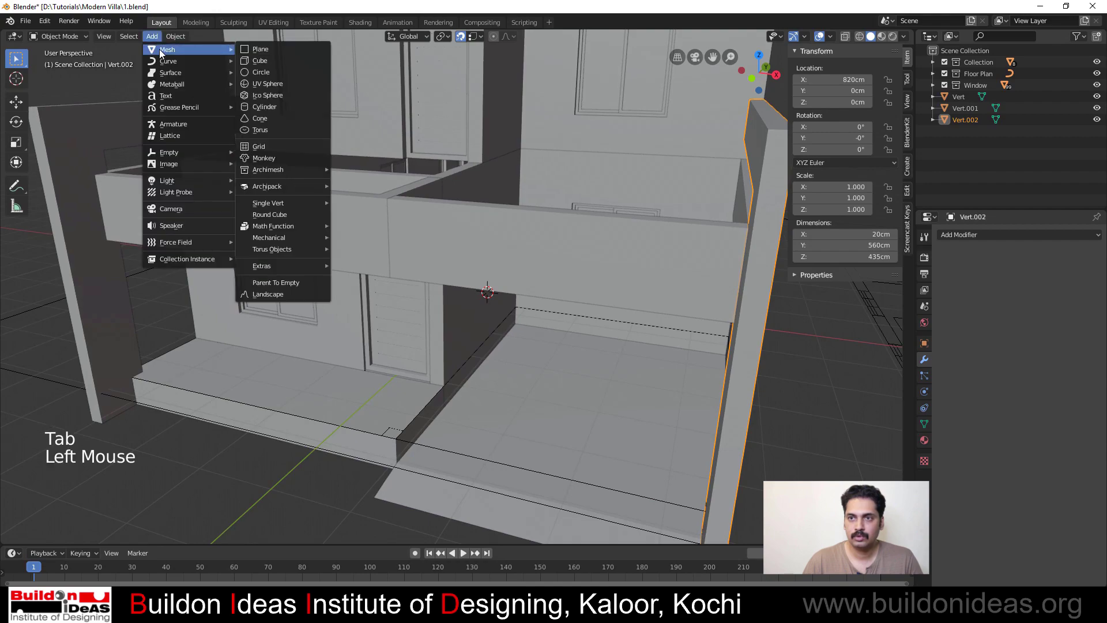
pyautogui.moveTo(270, 203)
pyautogui.click(394, 203)
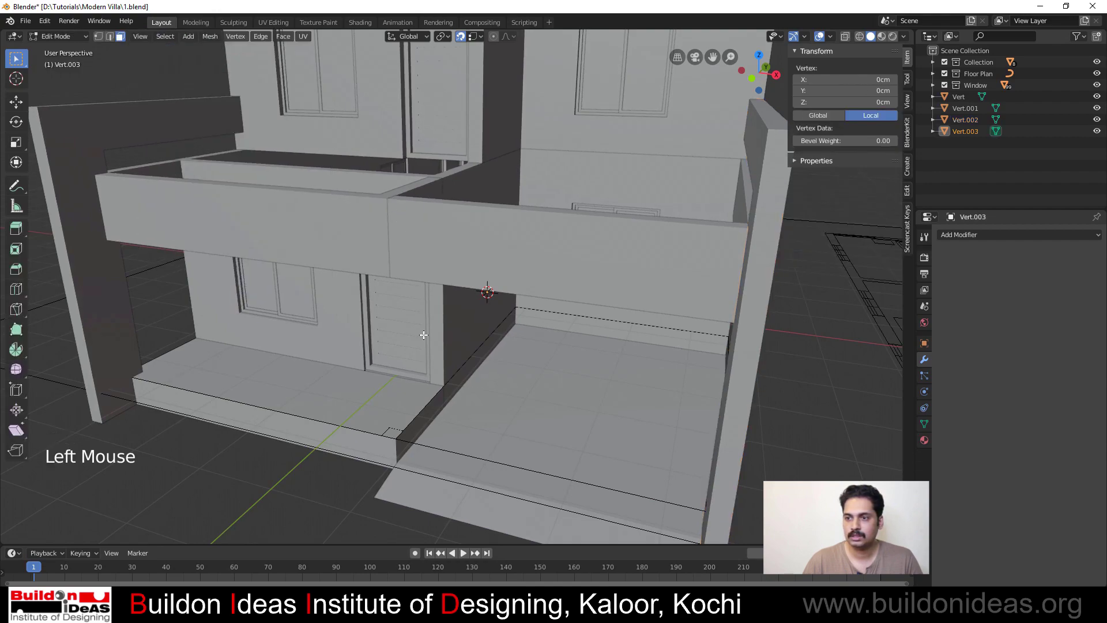
pyautogui.press('g')
pyautogui.click(389, 423)
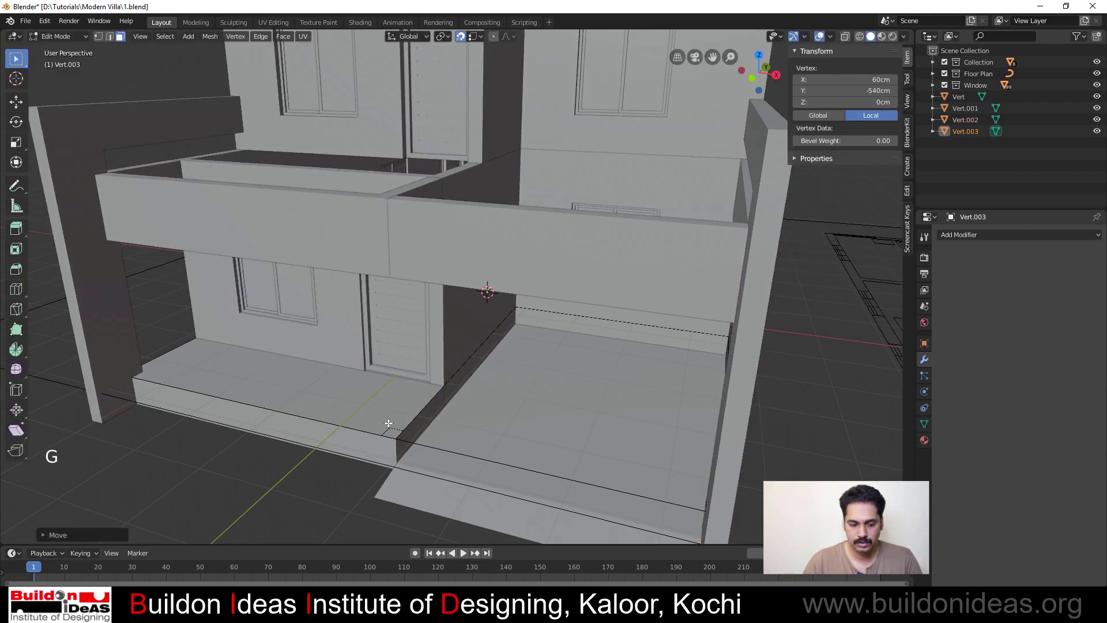
# Extrude the vertex around the plan's 20 cm square porch column outline, ending back at the starting corner
pyautogui.press('1')
pyautogui.press('e')
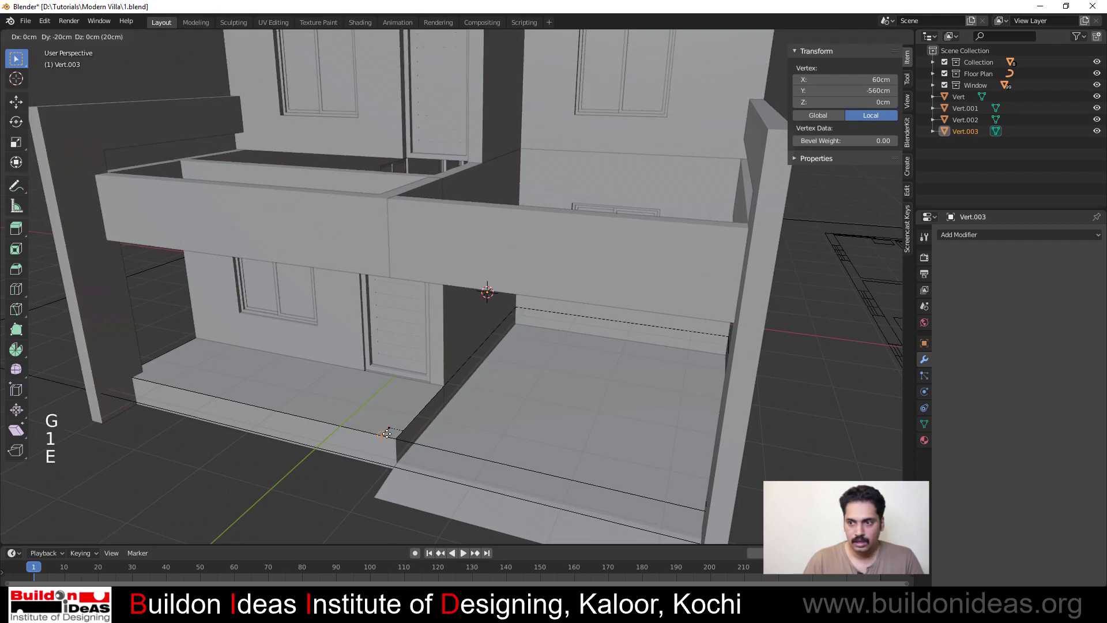
pyautogui.click(383, 436)
pyautogui.press('e')
pyautogui.click(399, 442)
pyautogui.press('e')
pyautogui.click(412, 425)
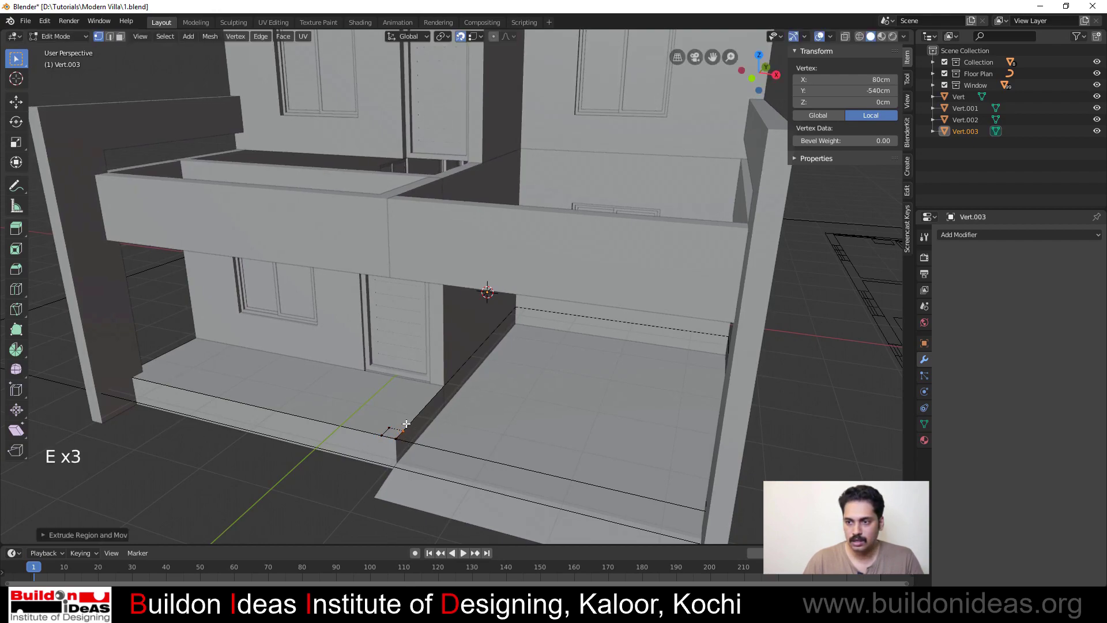
pyautogui.press('e')
pyautogui.click(392, 425)
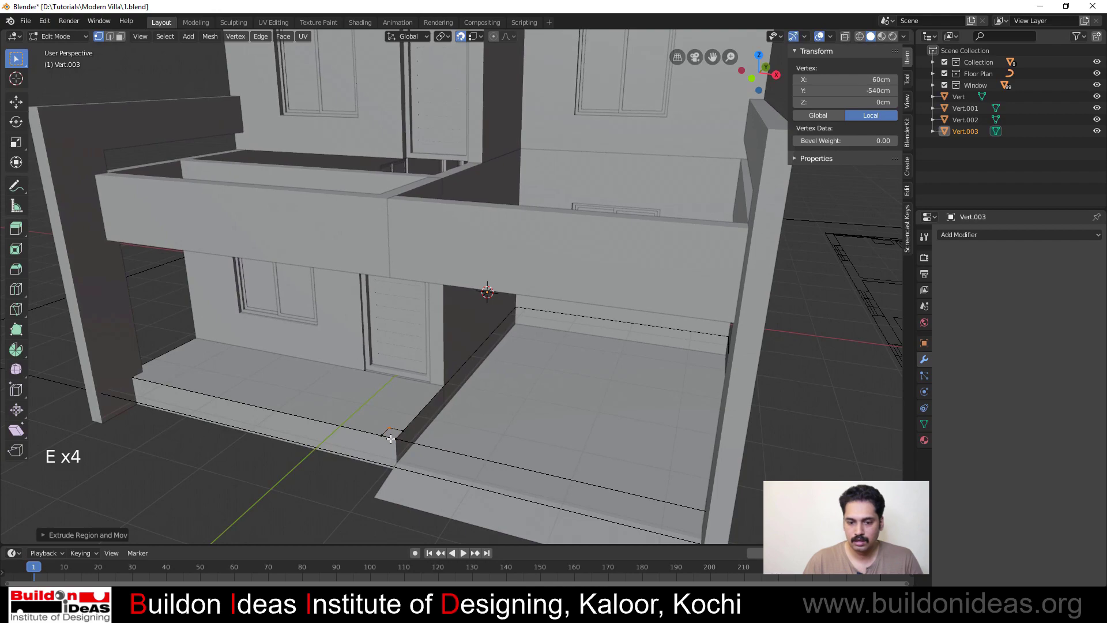
# Fill the square column outline with a face and extrude it up to the underside of the balcony parapet at 210 cm
pyautogui.press('a')
pyautogui.press('3')
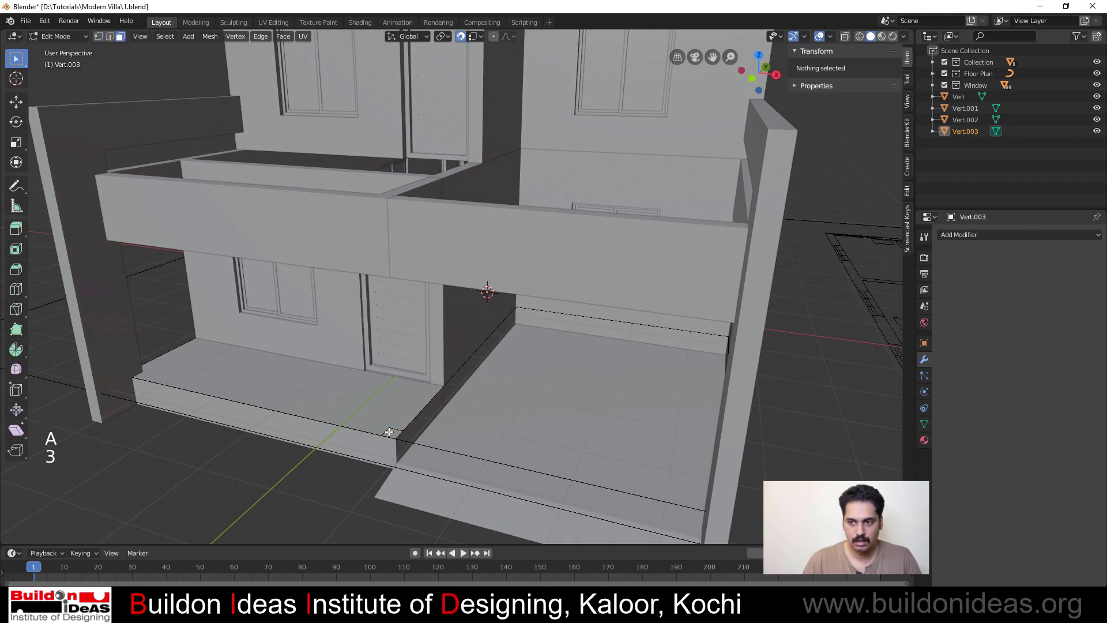
pyautogui.press('a')
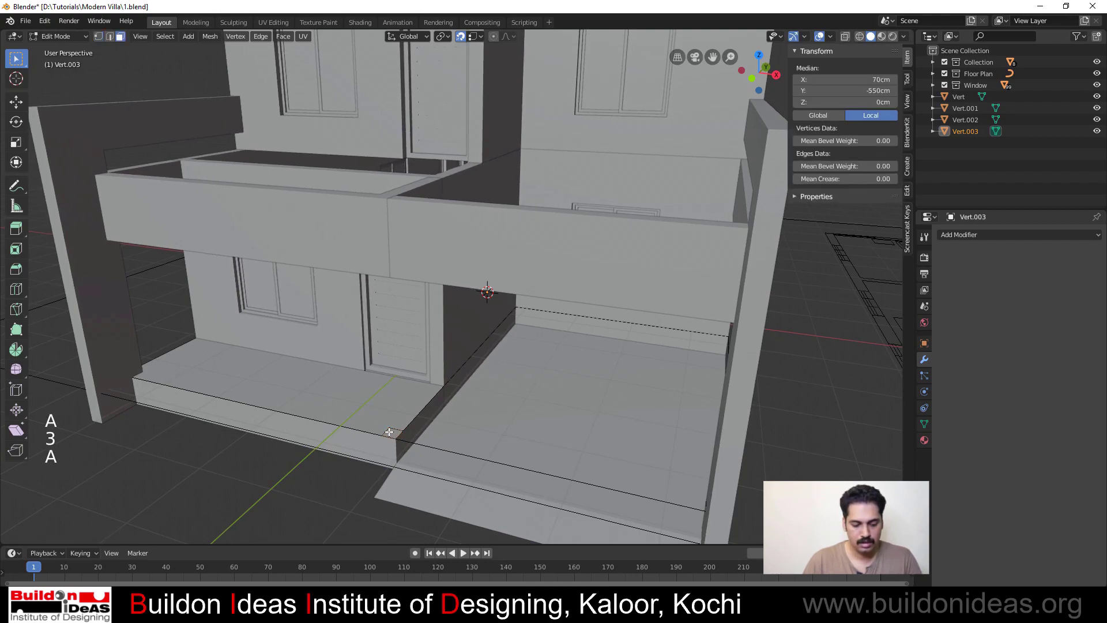
pyautogui.press('f')
pyautogui.press('e')
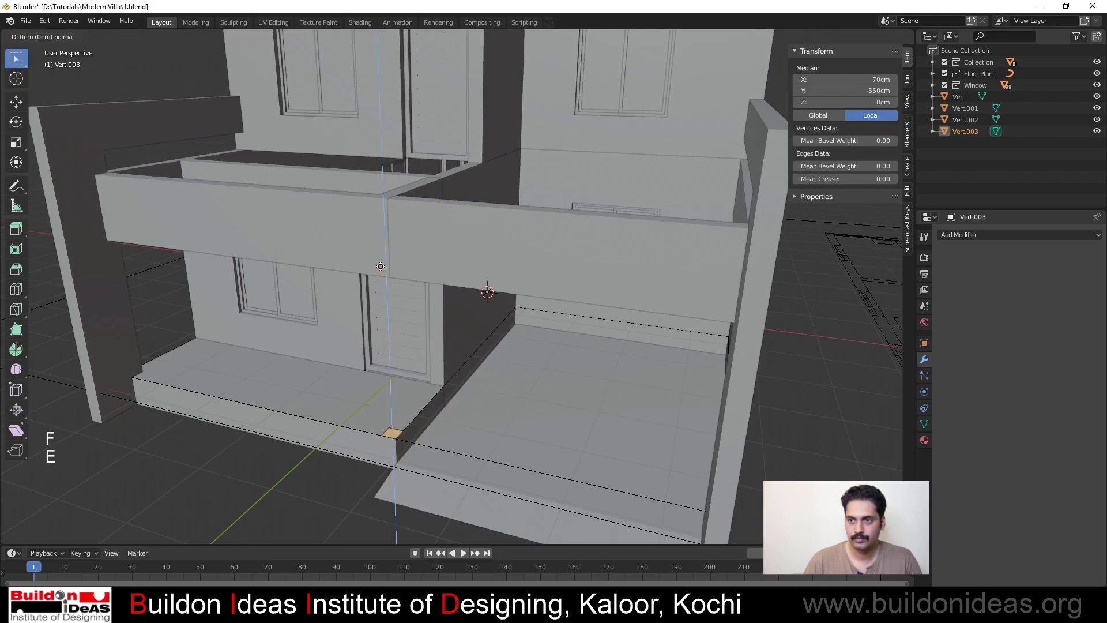
pyautogui.click(378, 299)
# Add a horizontal loop cut around the porch column and slide it up to a height of about 149 cm
pyautogui.scroll(-2, 350, 335)
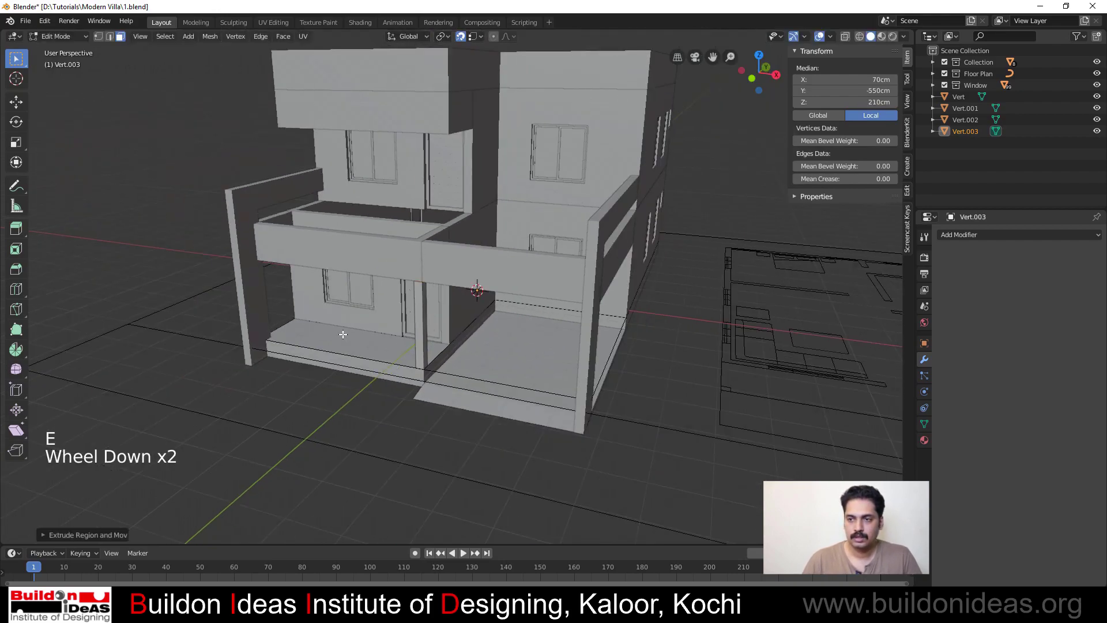
pyautogui.moveTo(346, 328); pyautogui.dragTo(411, 342, button='middle')
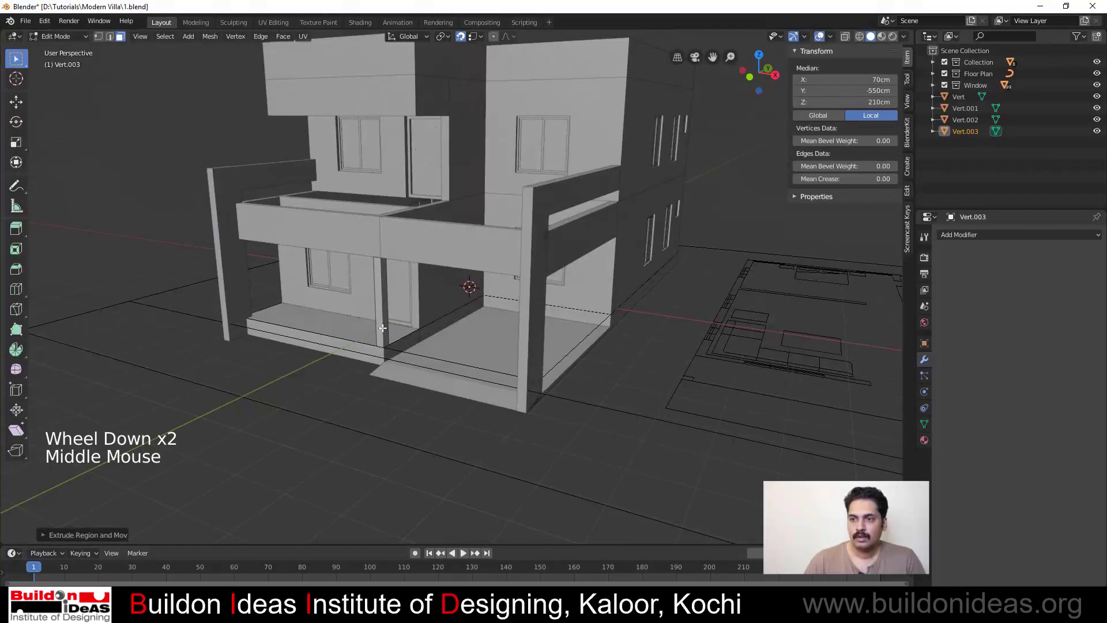
pyautogui.scroll(3, 378, 322)
pyautogui.keyDown('shift'); pyautogui.moveTo(341, 334); pyautogui.dragTo(455, 374, button='middle'); pyautogui.keyUp('shift')
pyautogui.scroll(-2, 433, 396)
pyautogui.scroll(1, 471, 384)
pyautogui.scroll(2, 423, 245)
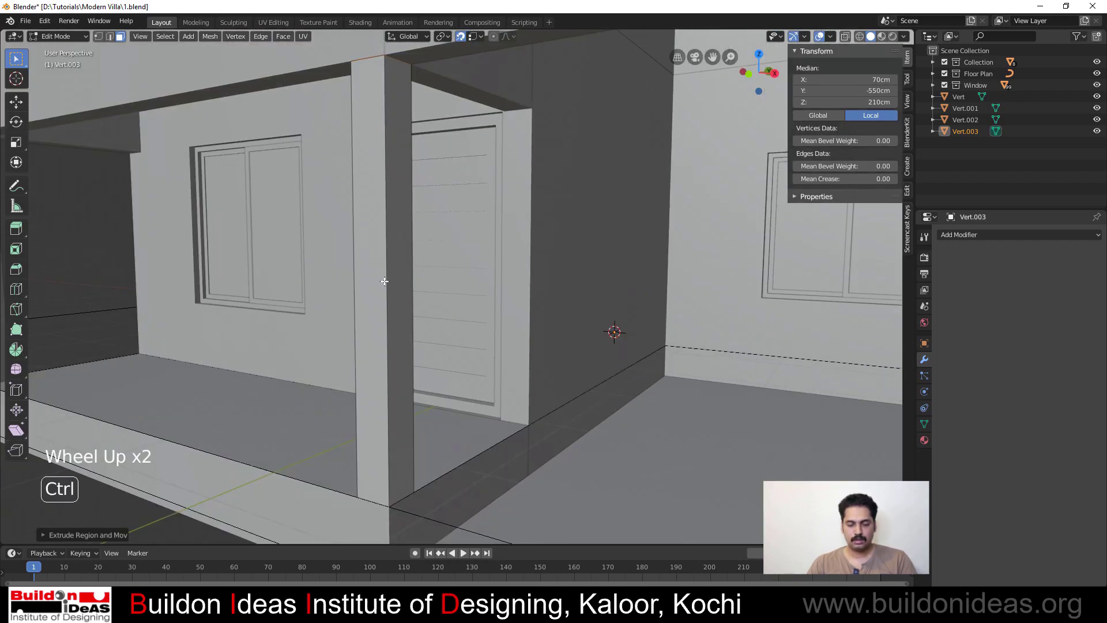
pyautogui.hotkey('ctrl', 'r')
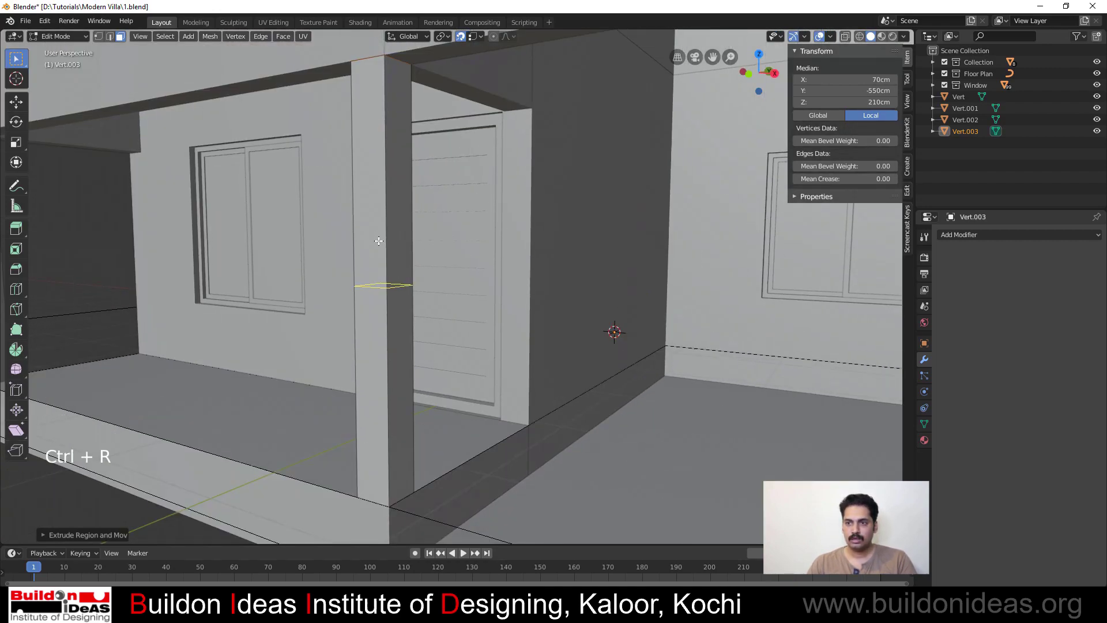
pyautogui.click(379, 243)
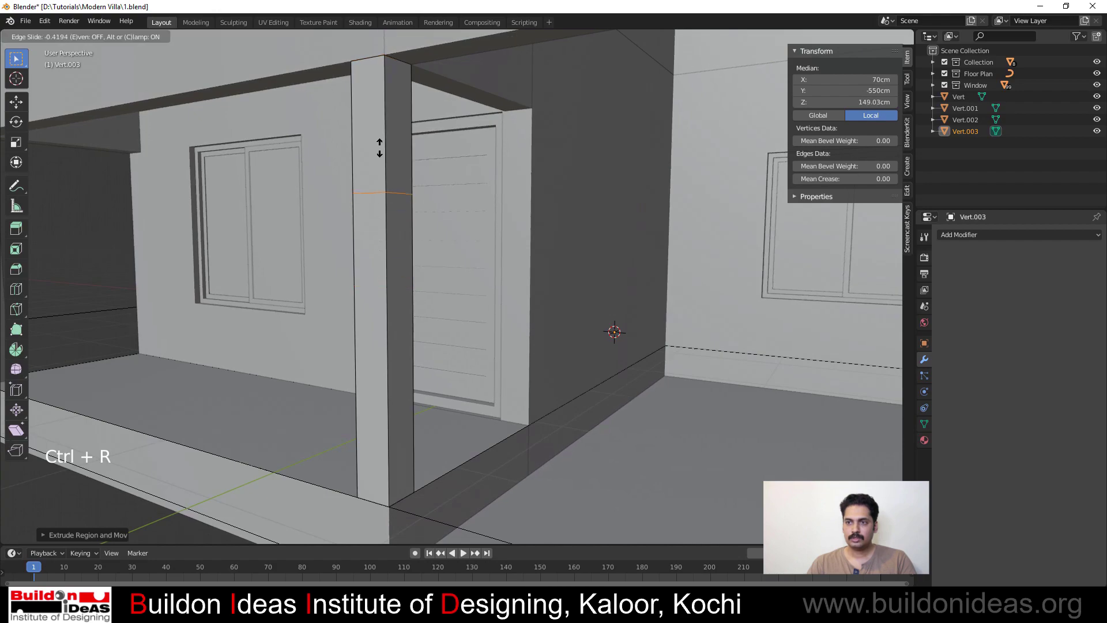
pyautogui.click(378, 148)
# Bevel the column's new edge loop into a narrow horizontal band around the shaft
pyautogui.scroll(1, 371, 183)
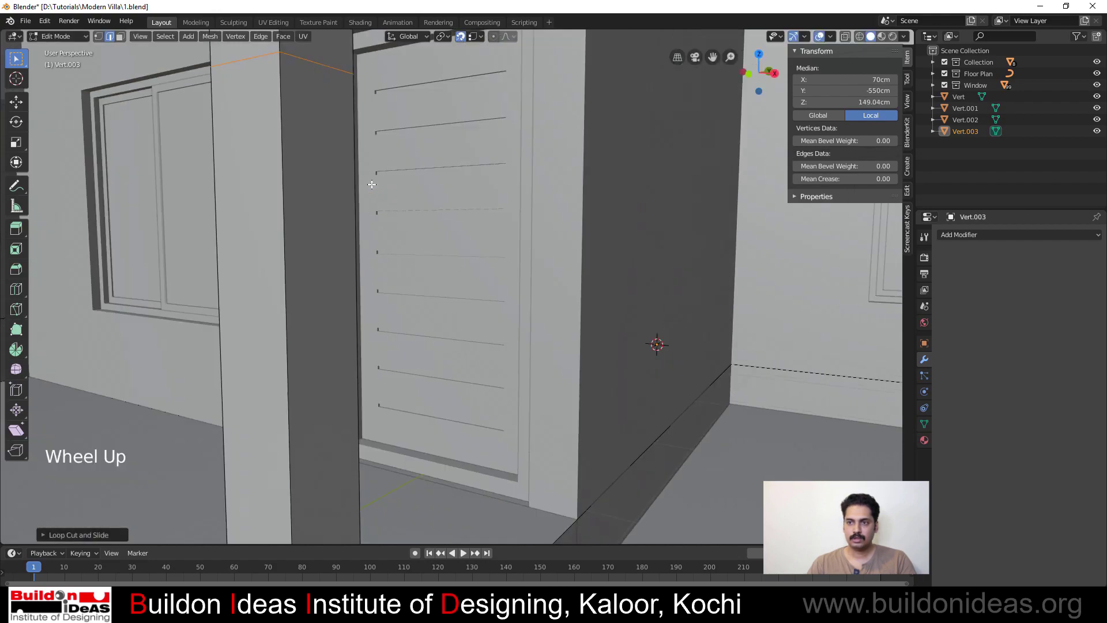
pyautogui.scroll(-1, 356, 189)
pyautogui.rightClick(372, 192)
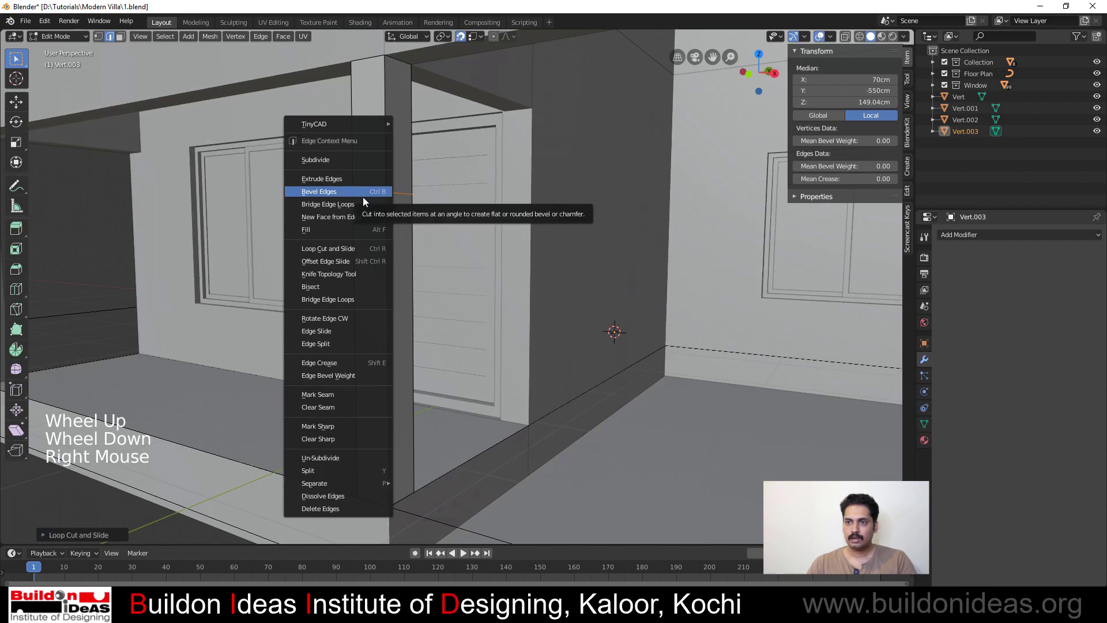
pyautogui.click(364, 191)
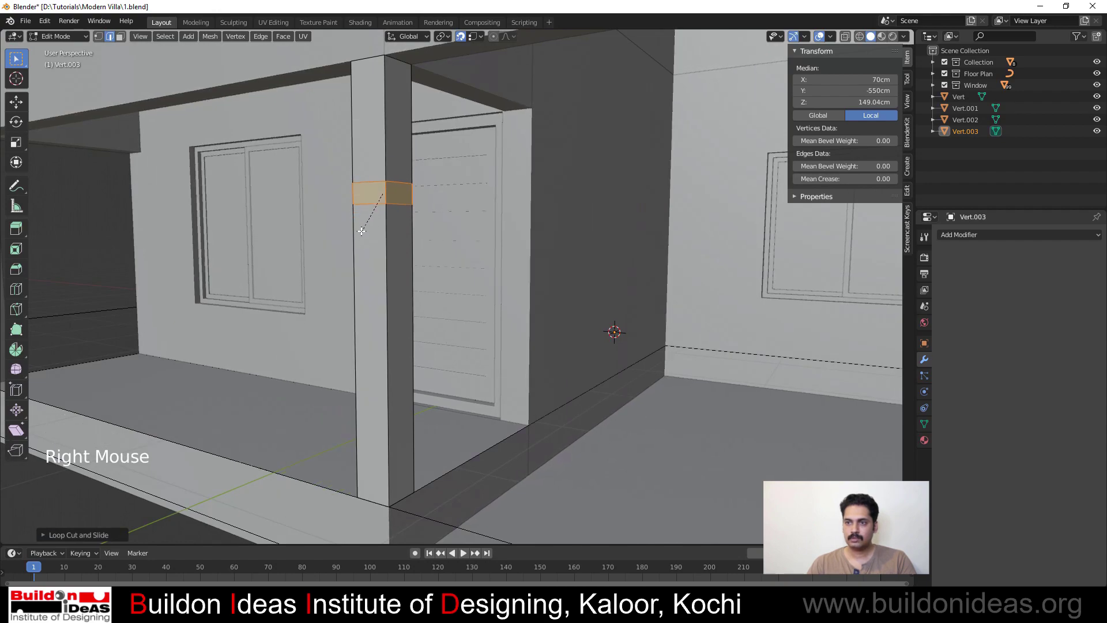
pyautogui.click(361, 227)
pyautogui.scroll(2, 361, 227)
pyautogui.scroll(-1, 363, 195)
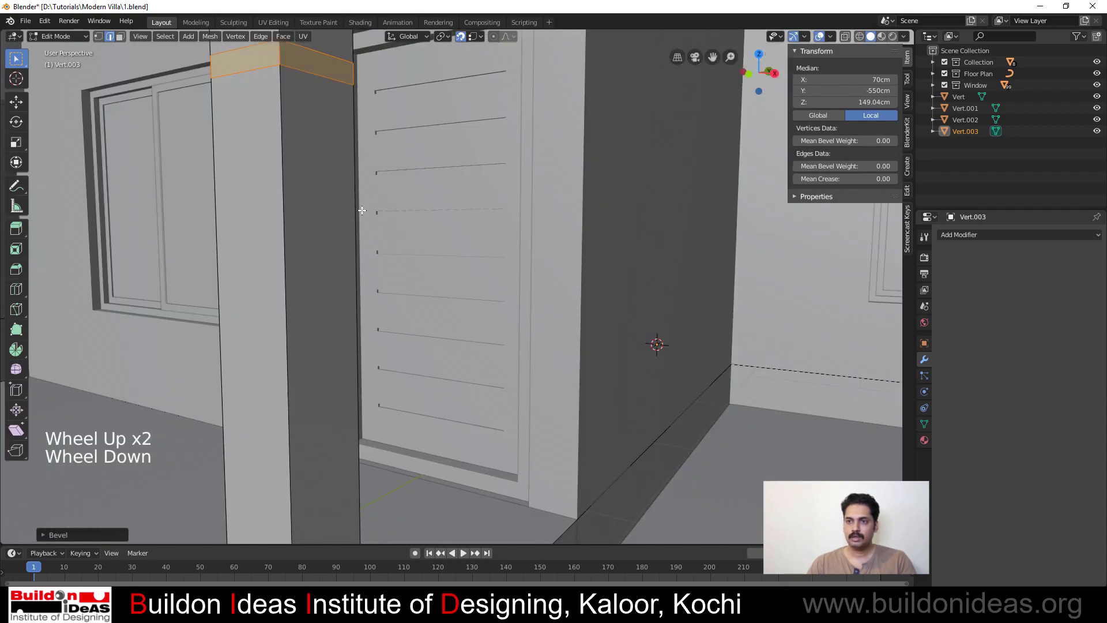
pyautogui.keyDown('shift'); pyautogui.moveTo(360, 211); pyautogui.dragTo(359, 241, button='middle'); pyautogui.keyUp('shift')
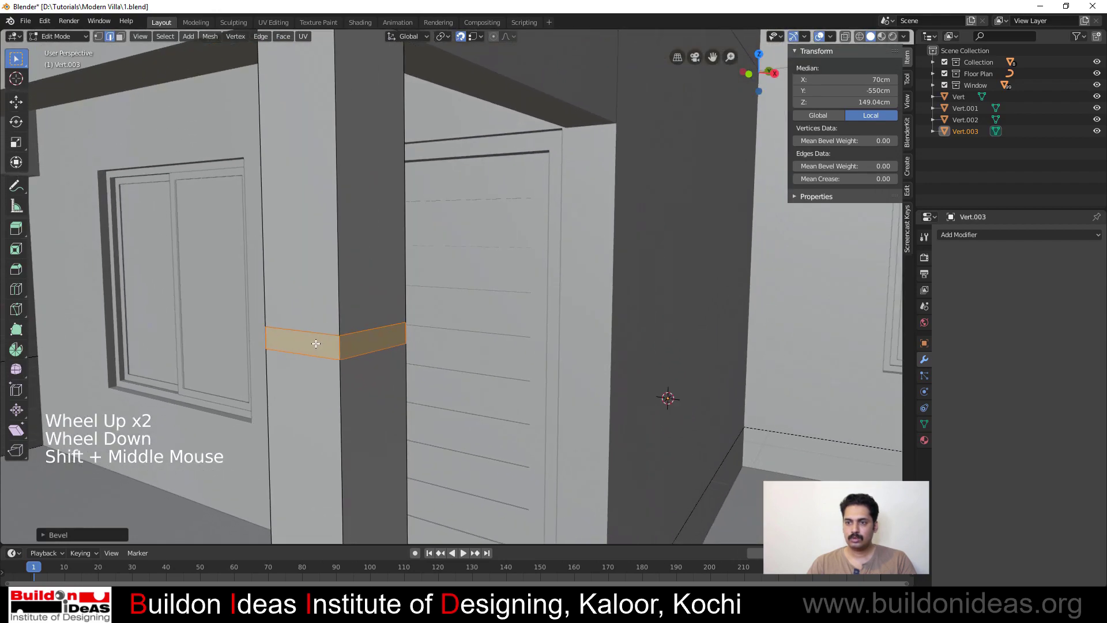
# Extrude the column's band outward along its normals by about 5 cm with Offset Even enabled, and inspect its mitred corners
pyautogui.click(17, 229)
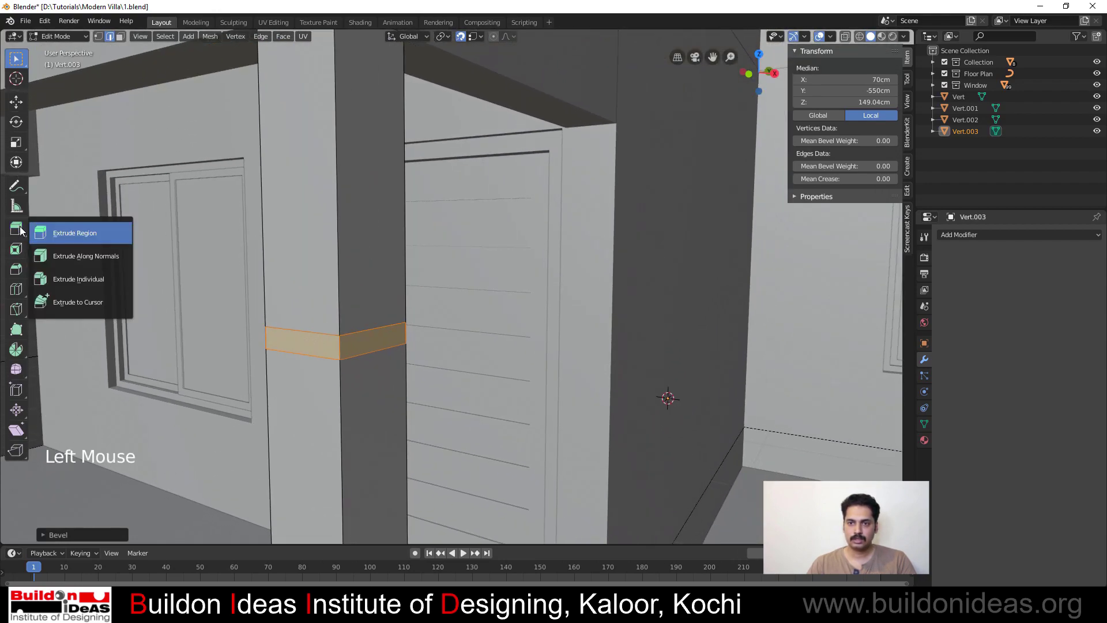
pyautogui.click(59, 255)
pyautogui.moveTo(313, 357); pyautogui.dragTo(313, 329)
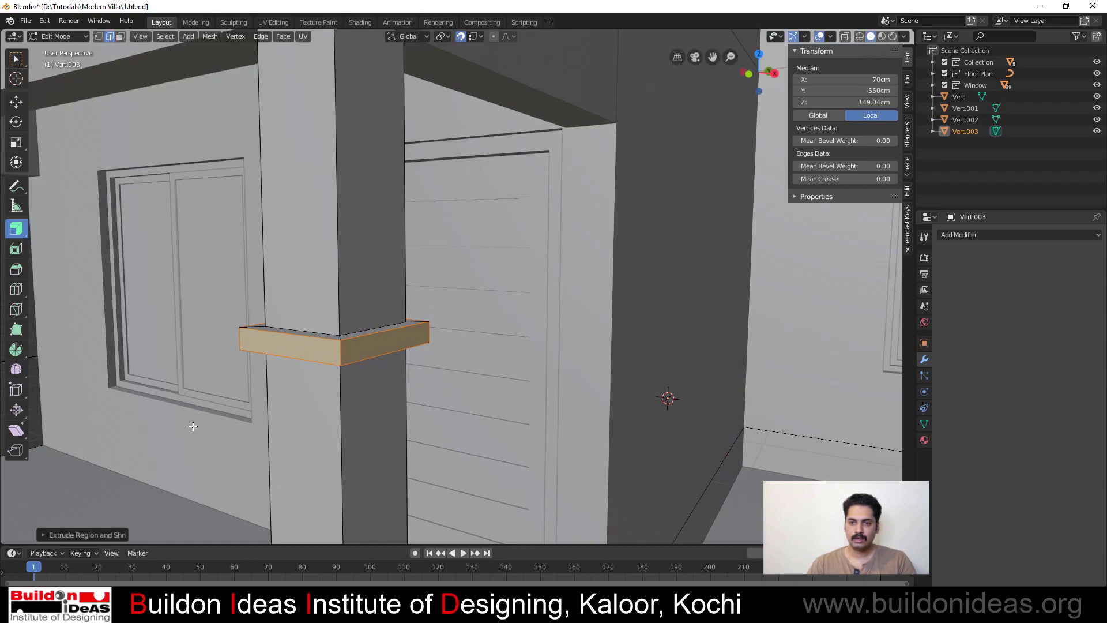
pyautogui.click(42, 535)
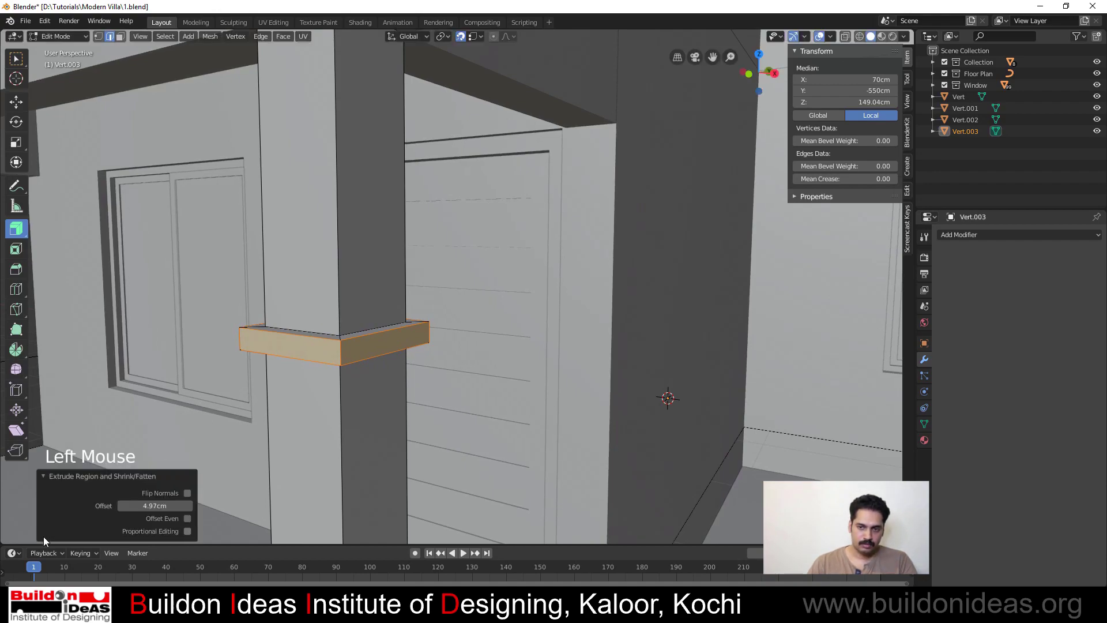
pyautogui.click(188, 518)
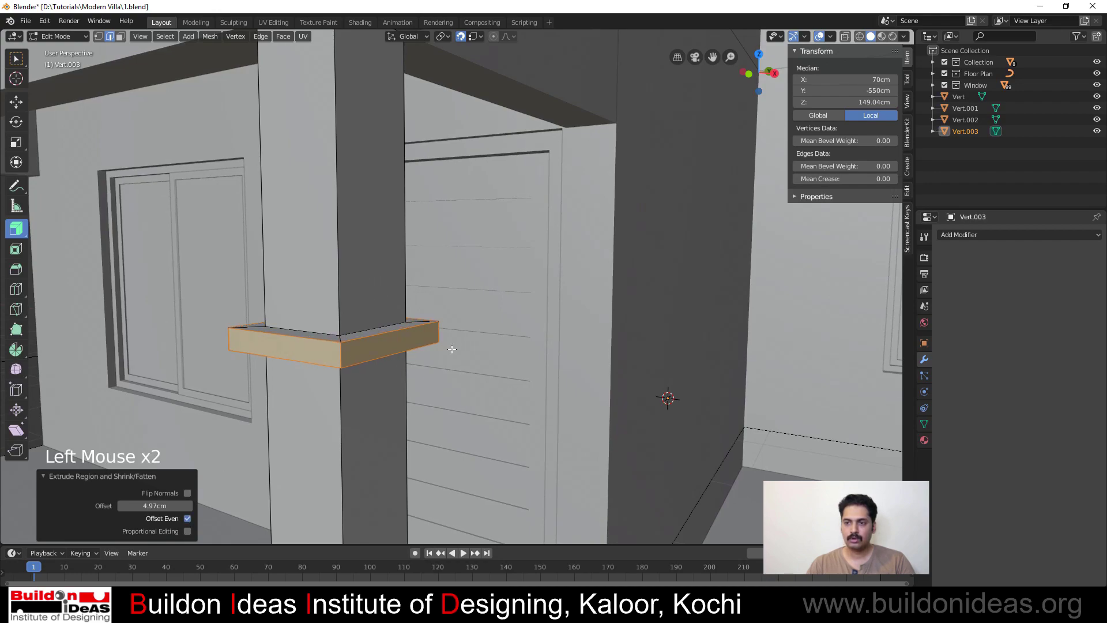
pyautogui.moveTo(452, 349); pyautogui.dragTo(457, 314, button='middle')
pyautogui.scroll(-2, 456, 323)
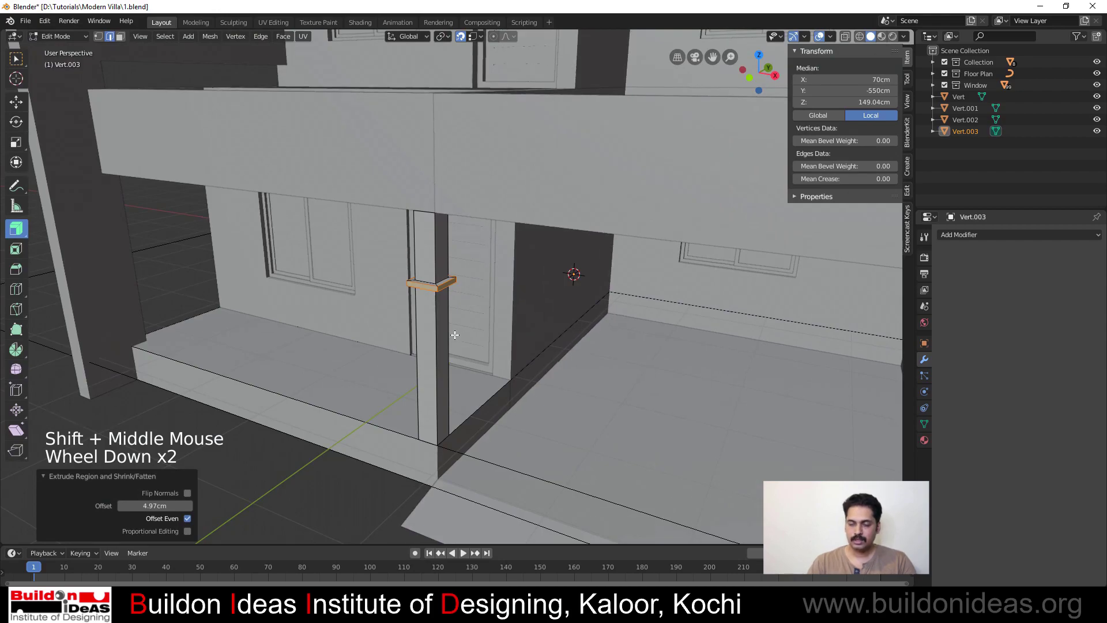
pyautogui.press('KP_Decimal')
pyautogui.moveTo(398, 340); pyautogui.dragTo(380, 319, button='middle')
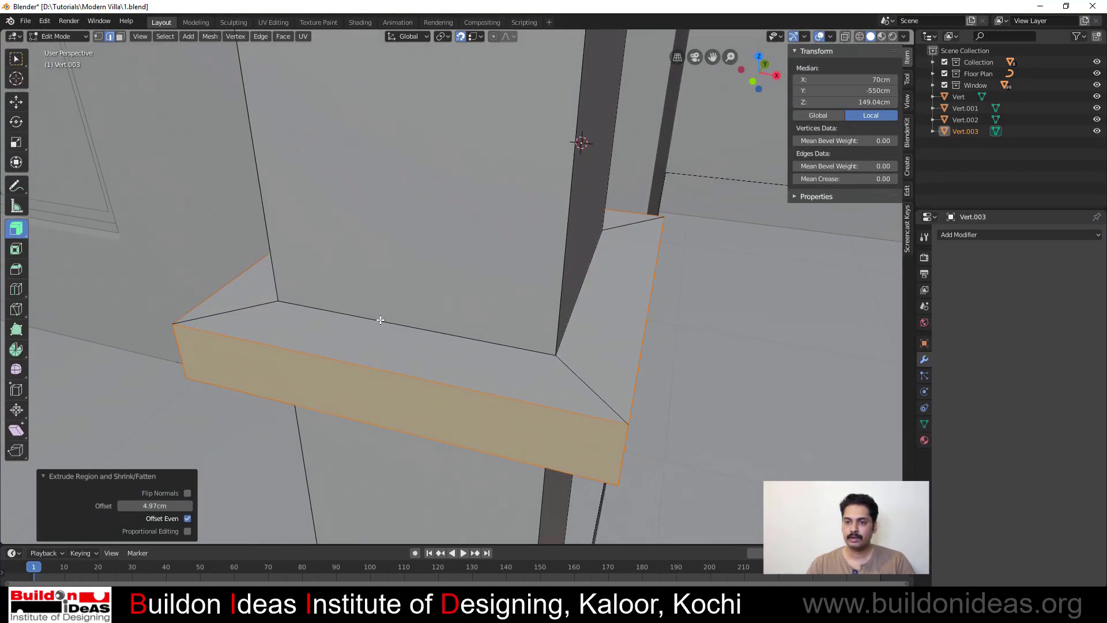
# Toggle Offset Even off and back on to compare the corners of the column band
pyautogui.click(185, 519)
pyautogui.click(185, 517)
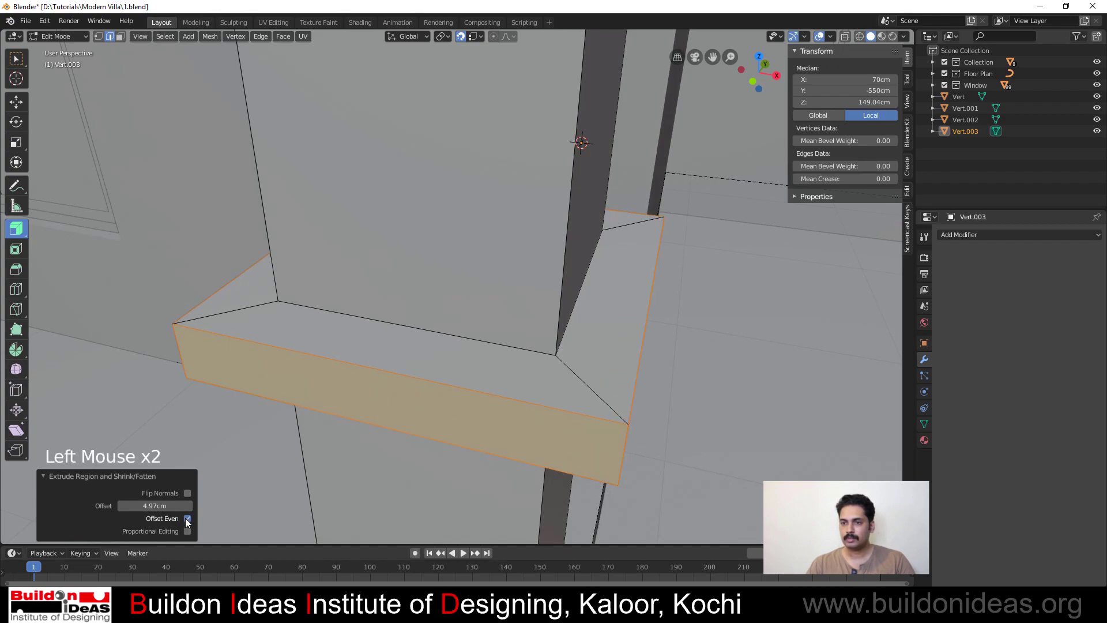
pyautogui.click(185, 518)
pyautogui.click(185, 518)
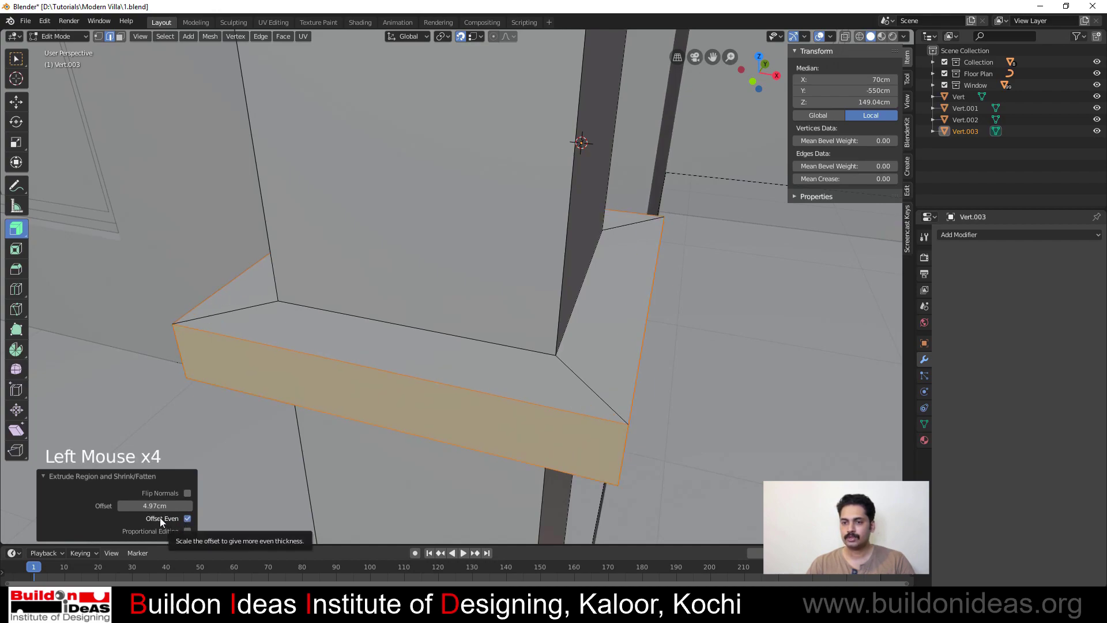
# Set the outward extrusion offset of the column's band to 3 cm
pyautogui.scroll(-3, 355, 352)
pyautogui.scroll(-7, 301, 378)
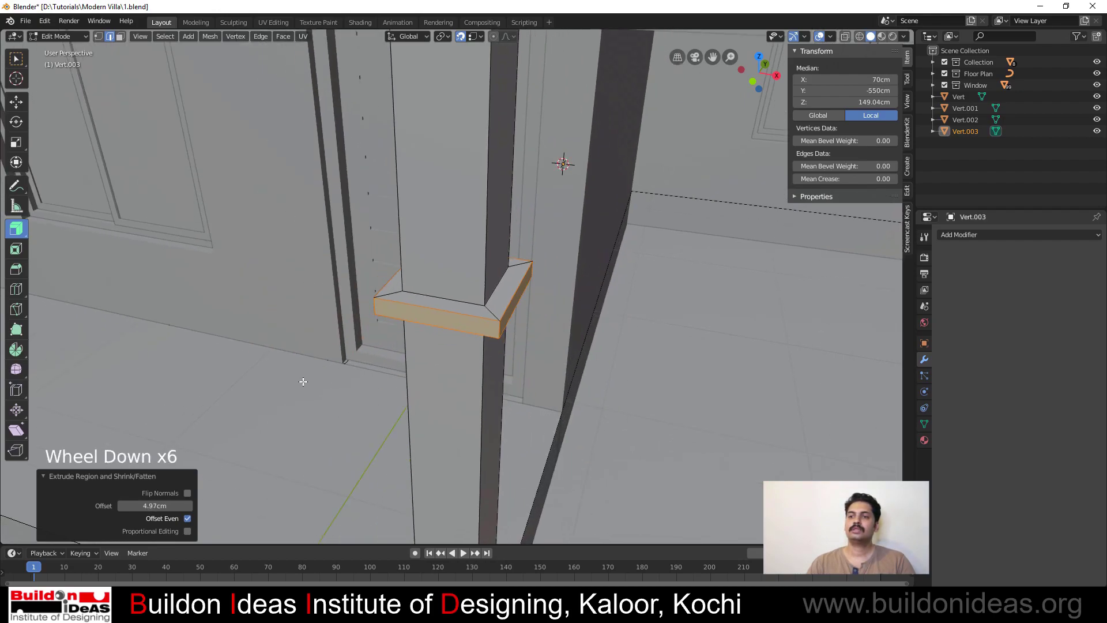
pyautogui.moveTo(421, 373)
pyautogui.mouseDown(button='middle')
pyautogui.moveTo(440, 306)
pyautogui.moveTo(420, 378)
pyautogui.mouseUp(button='middle')
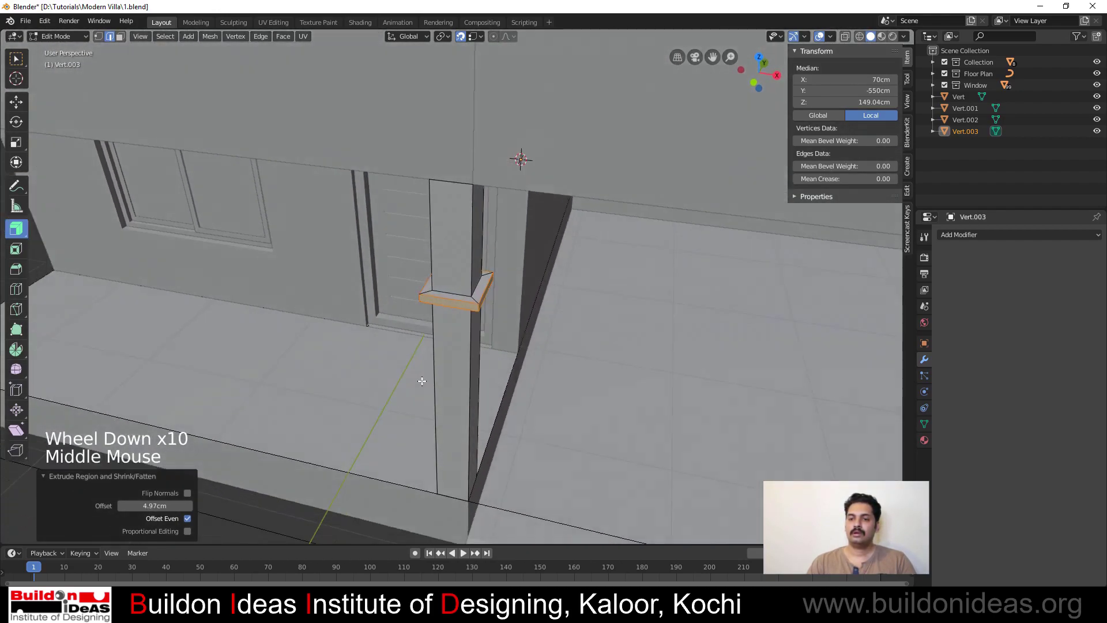
pyautogui.click(169, 505)
pyautogui.write('3')
pyautogui.press('Return')
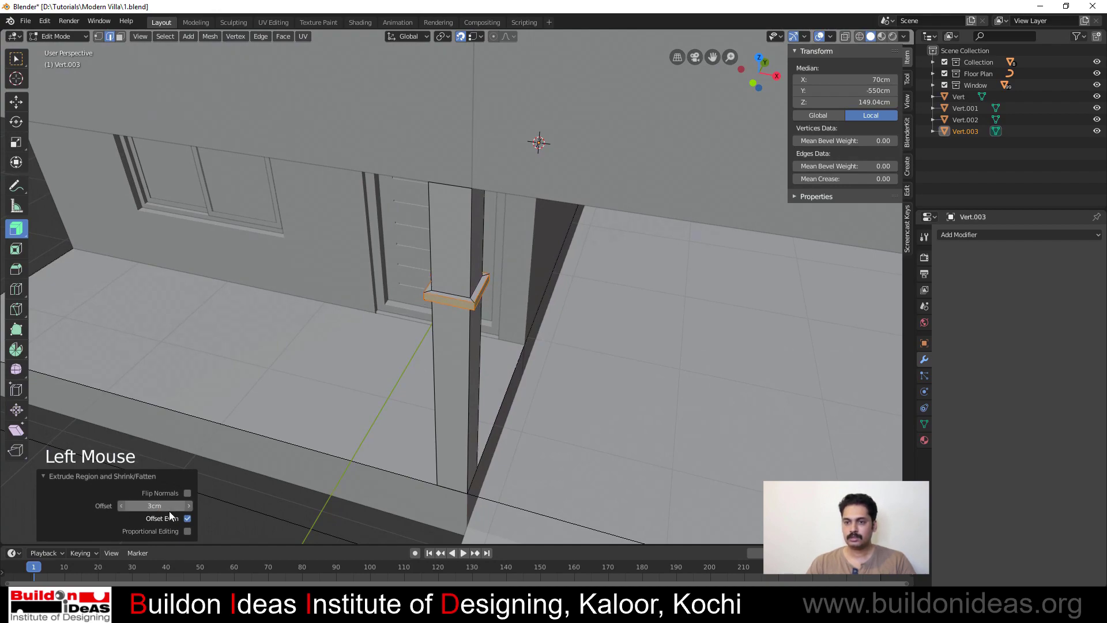
pyautogui.click(335, 473)
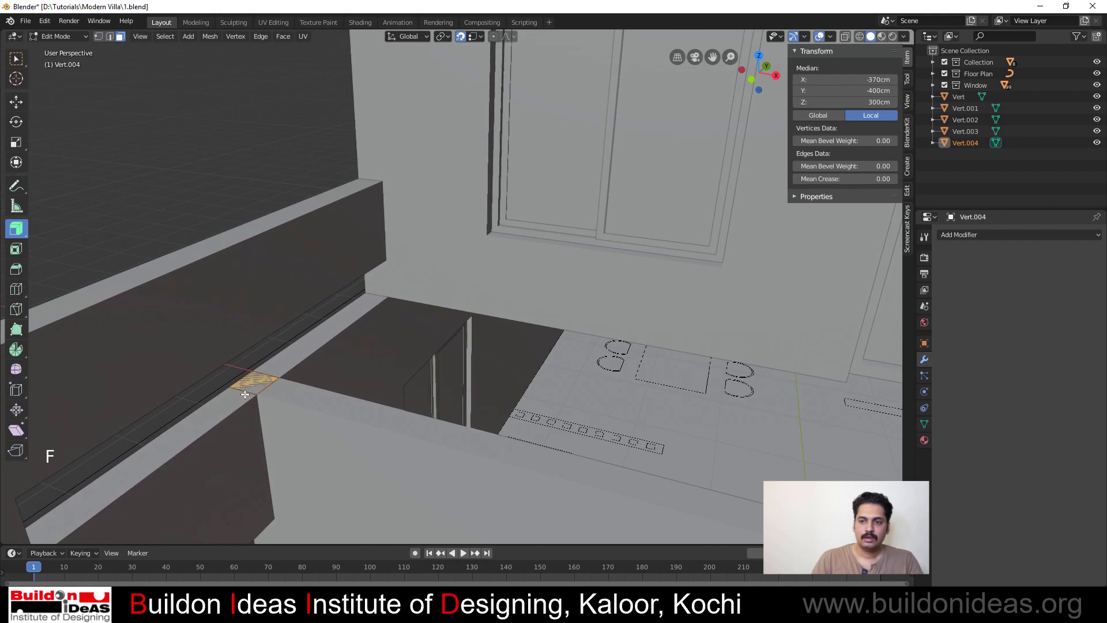
# Lengthen the small face on top of the balcony wall by moving its front edge -60 cm along Y
pyautogui.click(242, 396)
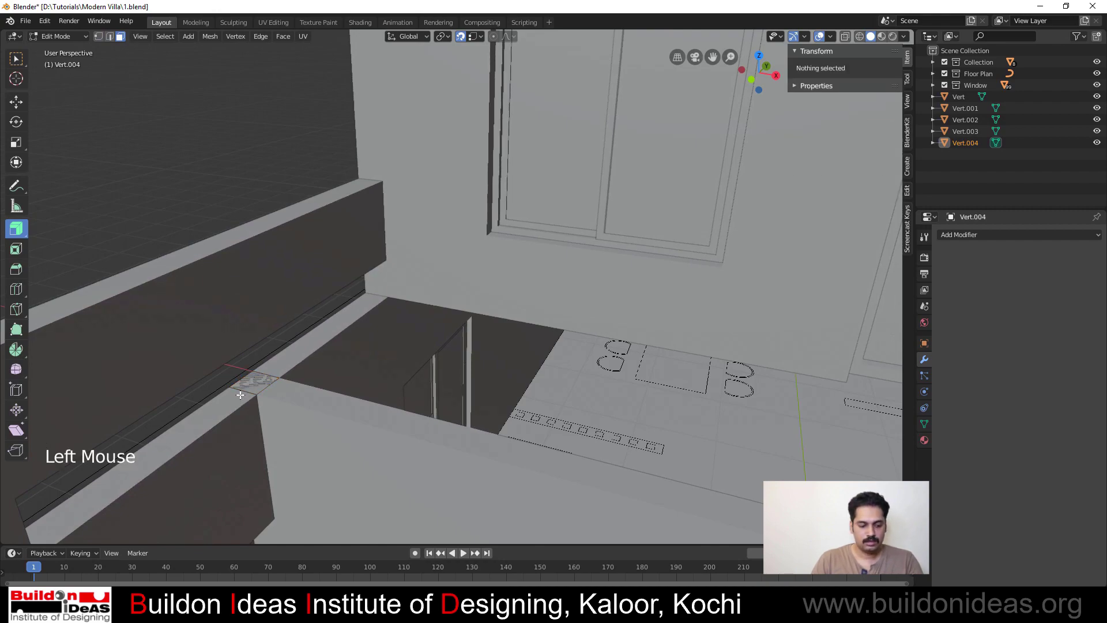
pyautogui.press('2')
pyautogui.click(240, 402)
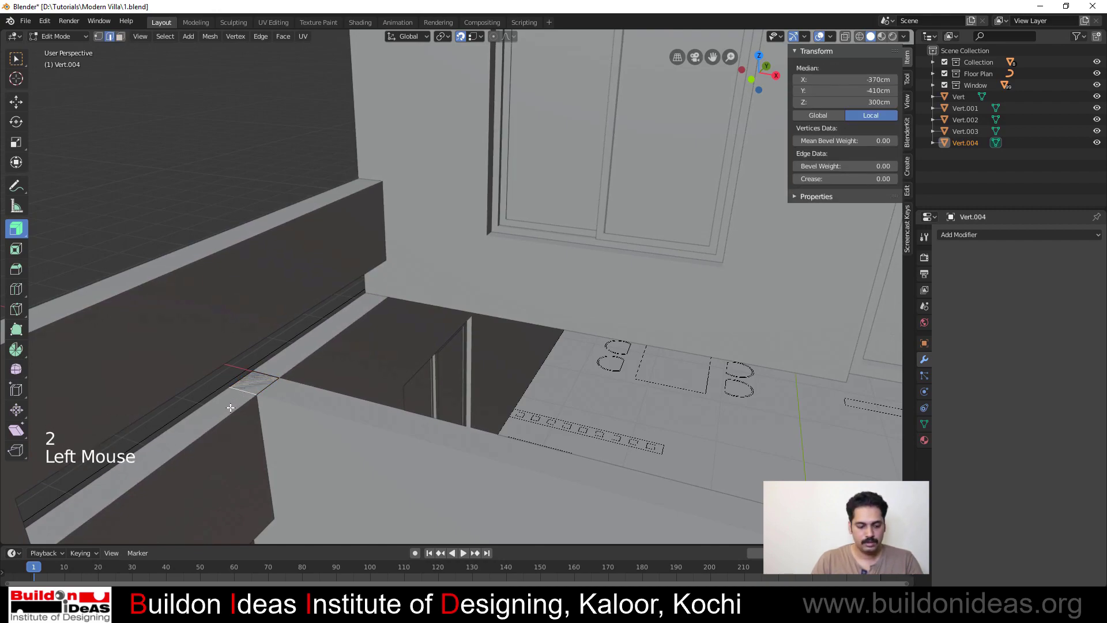
pyautogui.press('g')
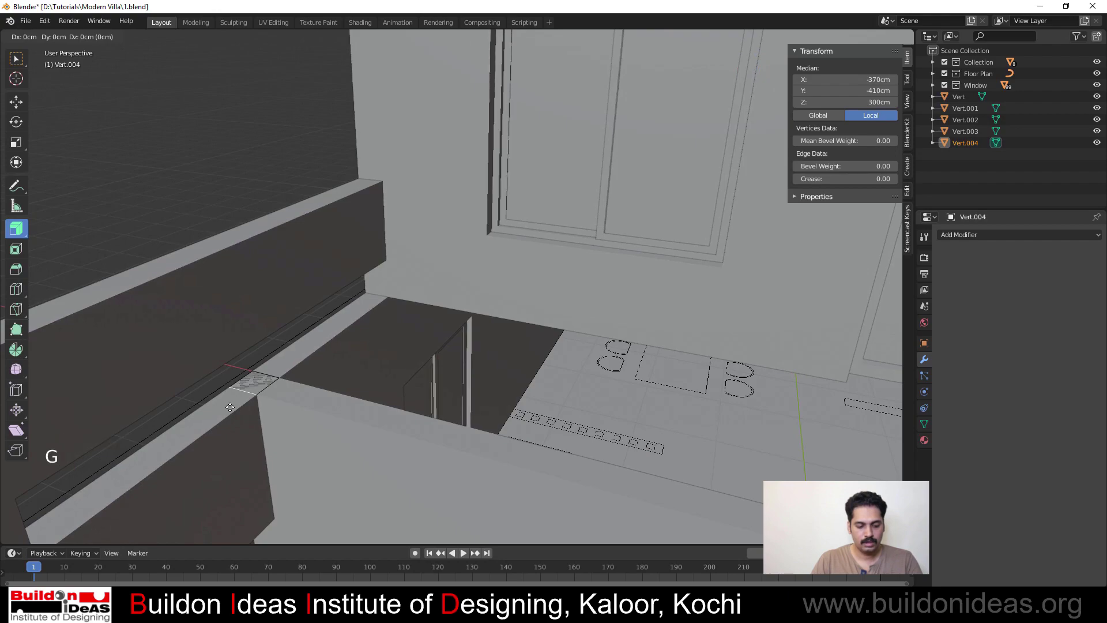
pyautogui.write('y')
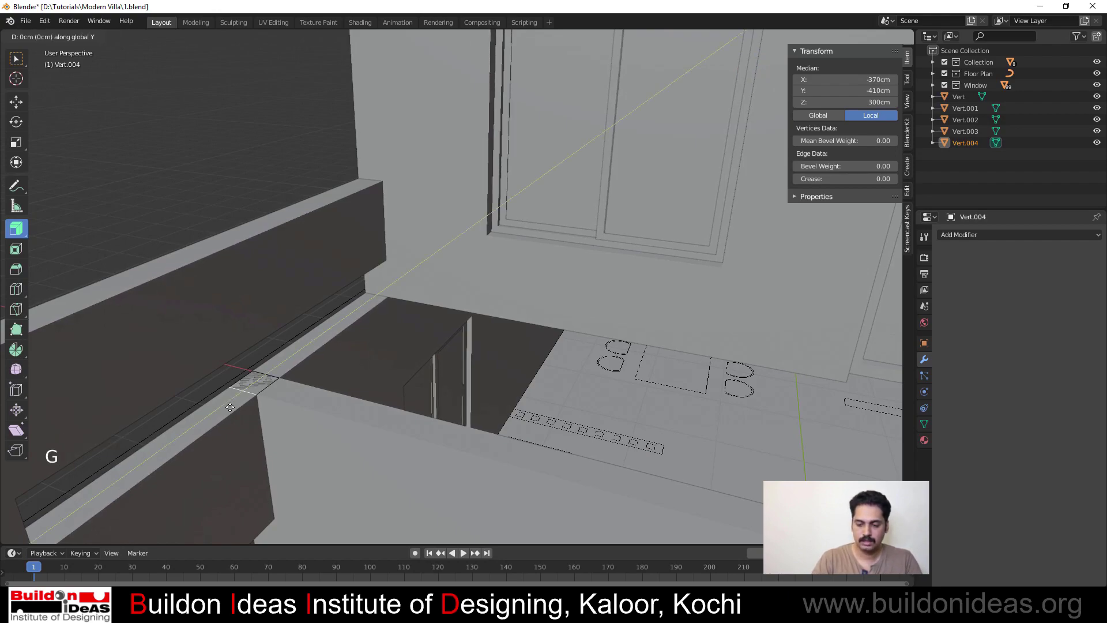
pyautogui.write('-60')
pyautogui.press('Return')
pyautogui.click(224, 409)
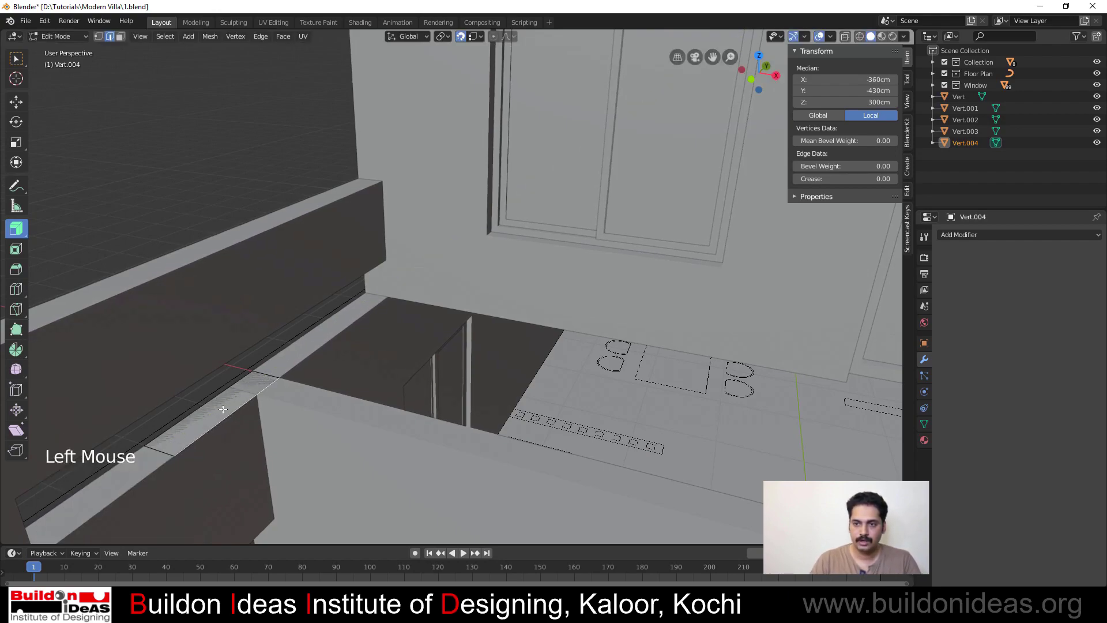
# Extrude the lengthened face upward 210 cm into a pillar, and another 20 cm for the beam's depth
pyautogui.press('3')
pyautogui.click(220, 411)
pyautogui.scroll(-4, 203, 411)
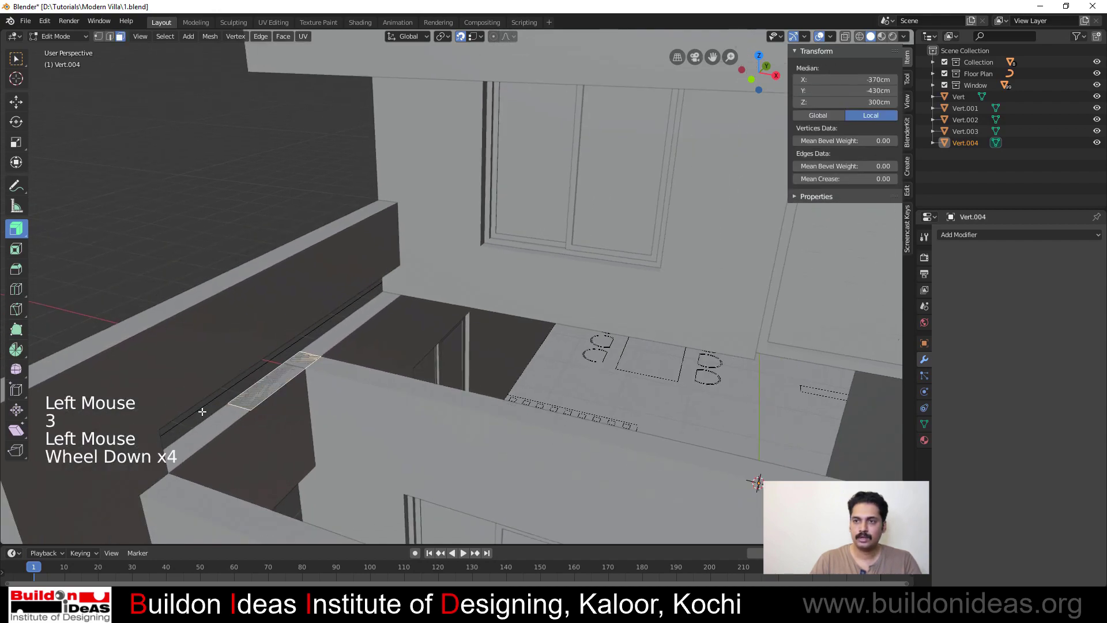
pyautogui.press('e')
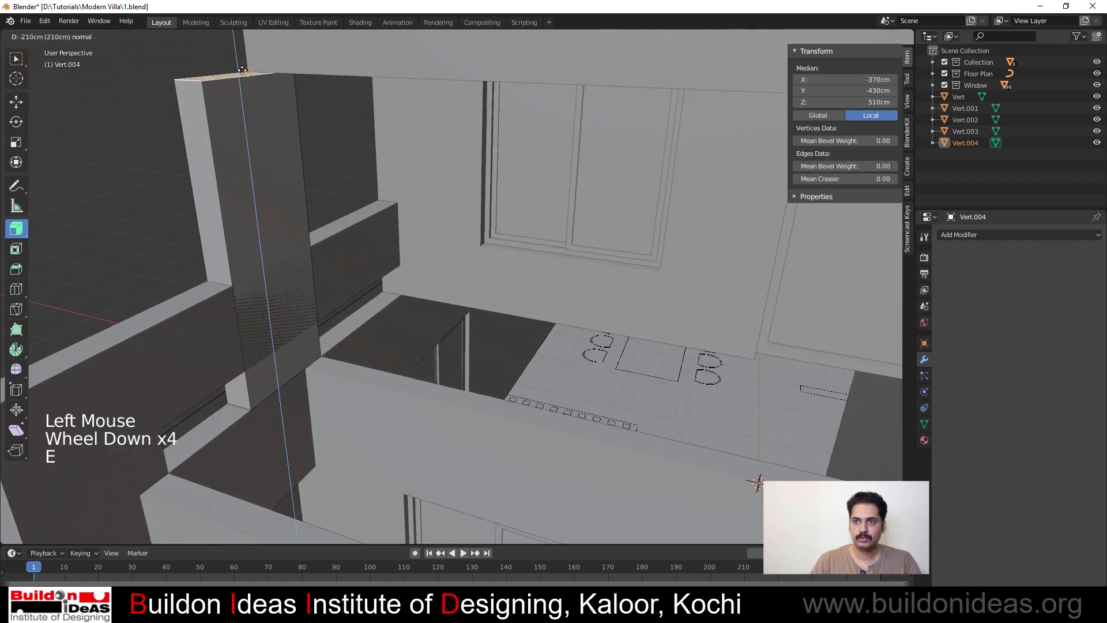
pyautogui.click(242, 70)
pyautogui.press('e')
pyautogui.click(231, 54)
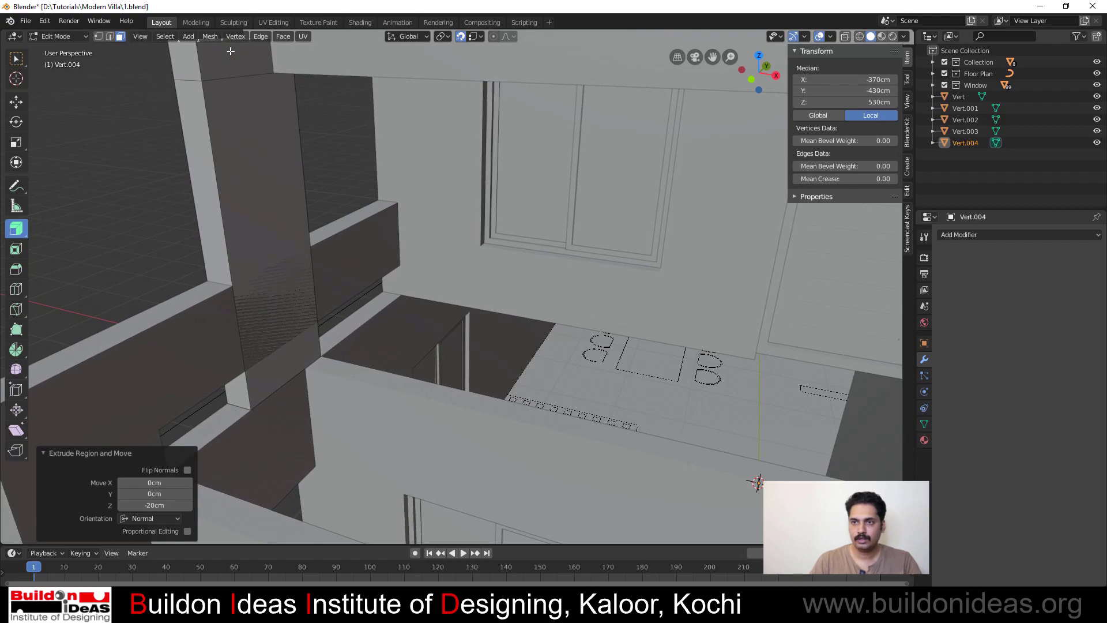
# Extrude the side face of the pillar's 20 cm top segment 440 cm over the porch column, plus a further 60 cm
pyautogui.click(231, 51)
pyautogui.scroll(-3, 188, 123)
pyautogui.keyDown('shift'); pyautogui.moveTo(158, 245); pyautogui.dragTo(77, 295, button='middle'); pyautogui.keyUp('shift')
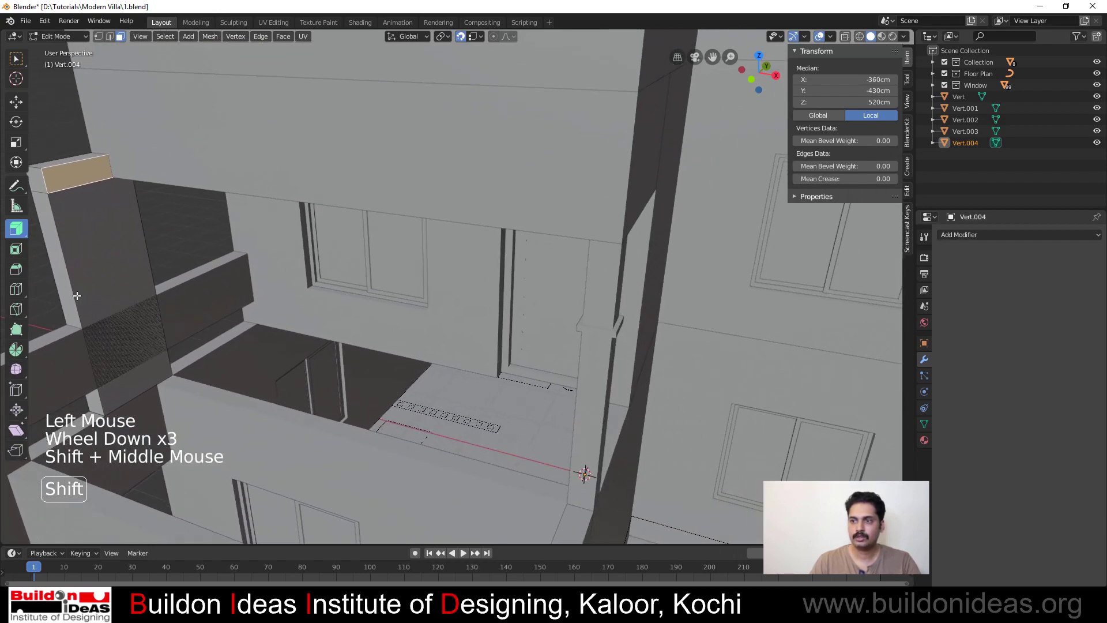
pyautogui.press('e')
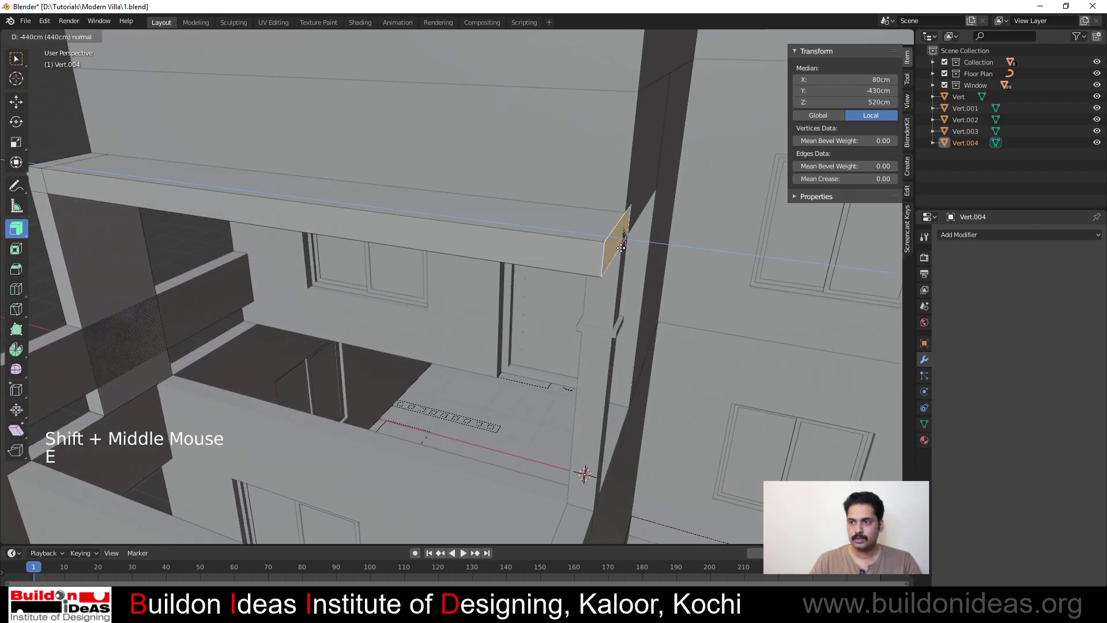
pyautogui.click(613, 247)
pyautogui.press('e')
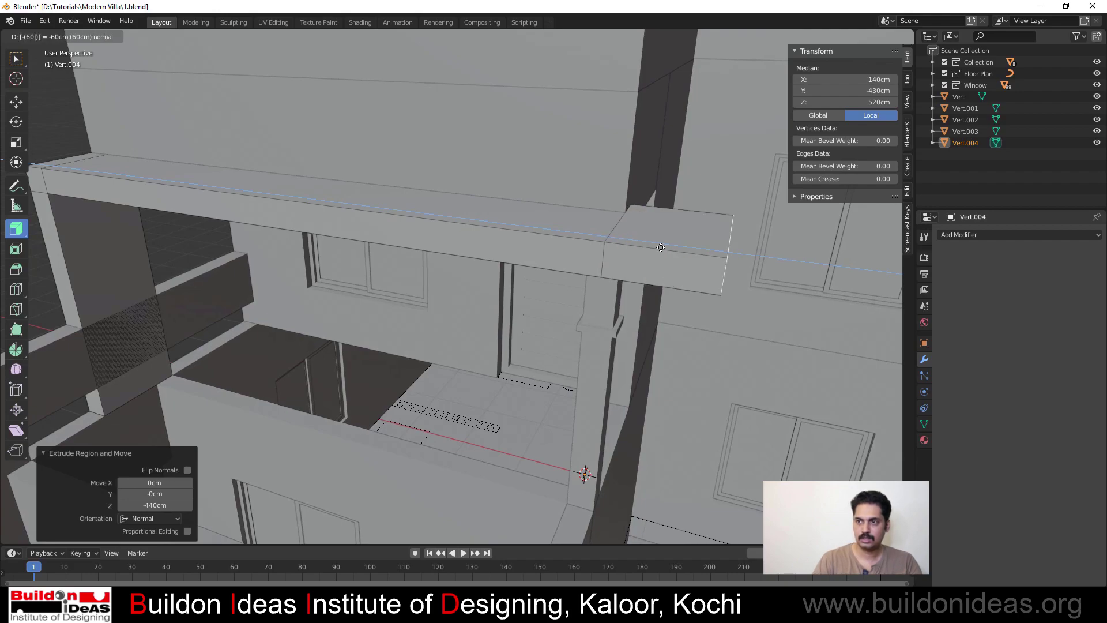
pyautogui.click(657, 245)
# Extrude the house-facing side of the beam's 60 cm end segment 330 cm towards the rear wall, and finish editing the mesh
pyautogui.scroll(-3, 660, 246)
pyautogui.moveTo(661, 302); pyautogui.dragTo(457, 306, button='middle')
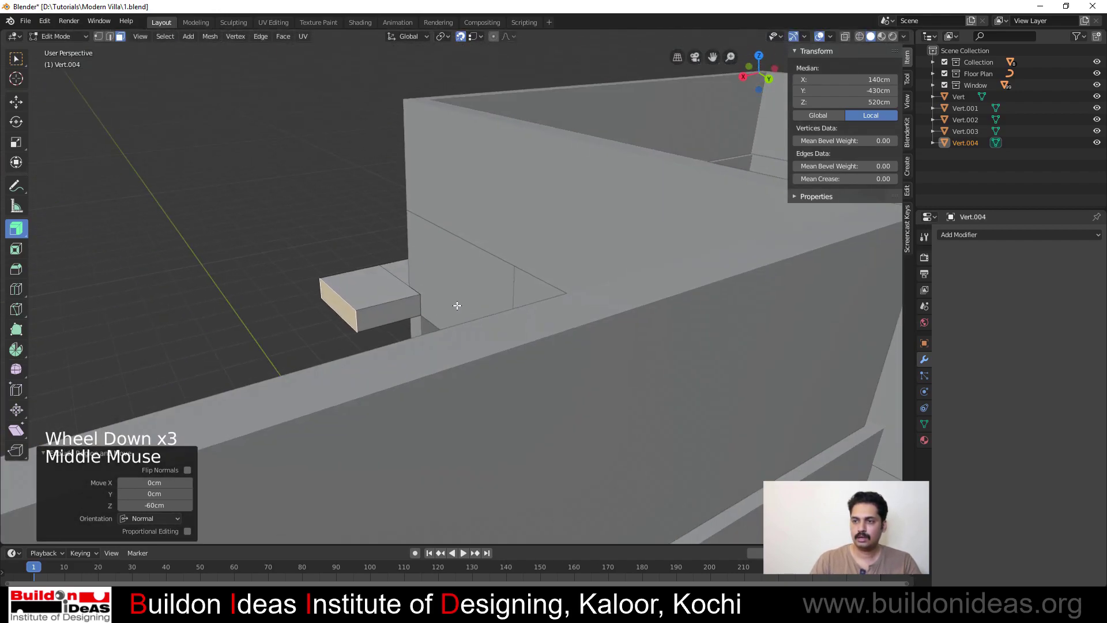
pyautogui.click(396, 316)
pyautogui.moveTo(490, 346); pyautogui.dragTo(435, 401, button='middle')
pyautogui.press('e')
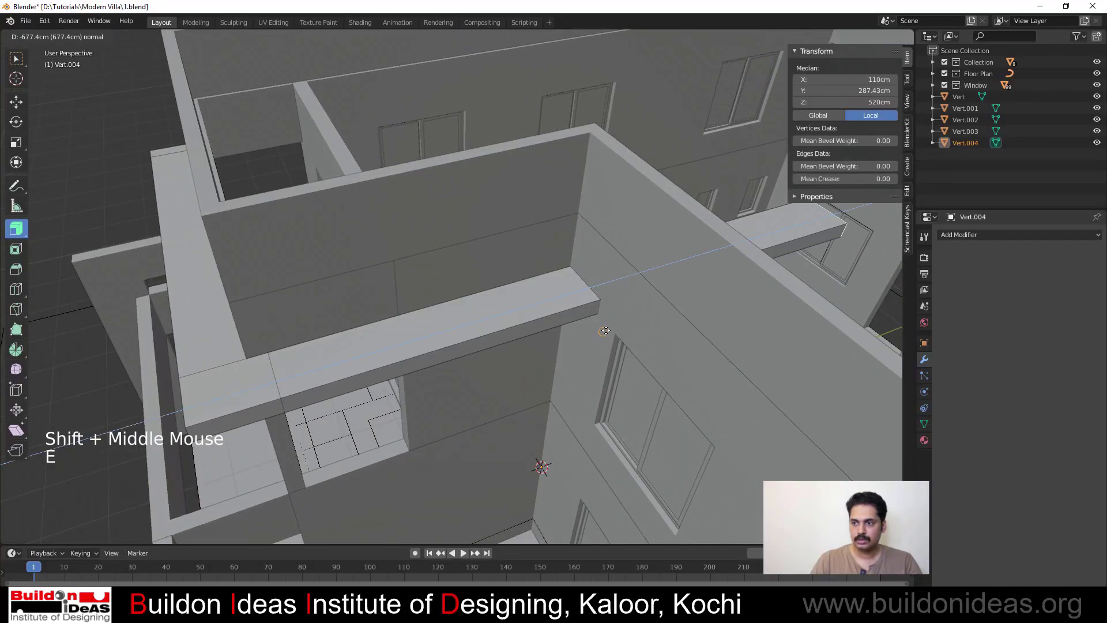
pyautogui.click(613, 331)
pyautogui.scroll(-4, 560, 315)
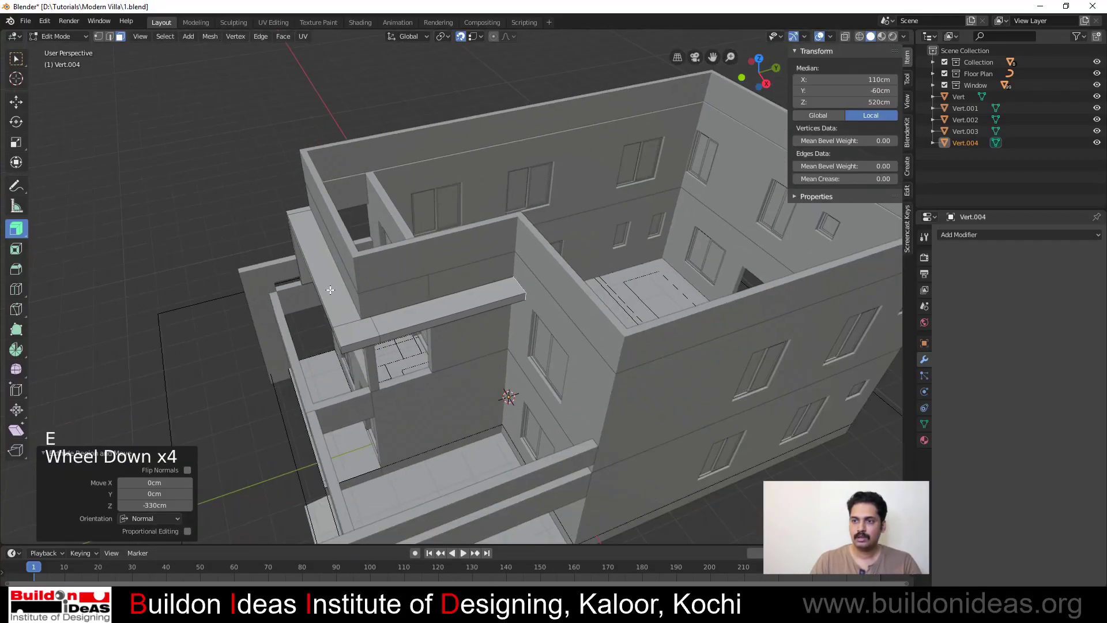
pyautogui.moveTo(330, 291); pyautogui.dragTo(490, 282, button='middle')
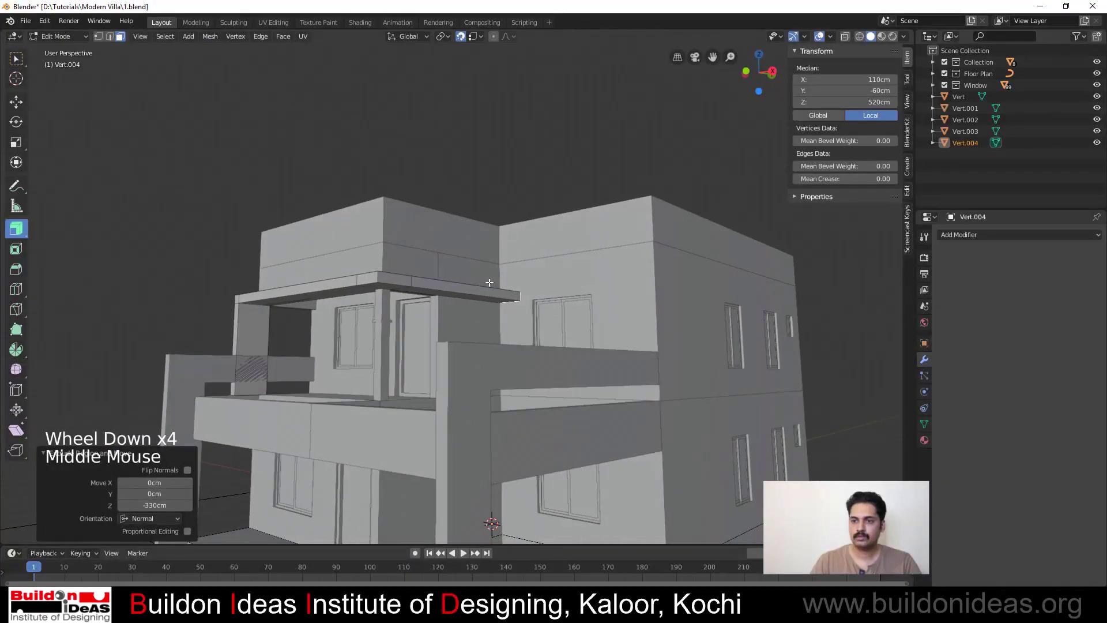
pyautogui.click(173, 242)
pyautogui.press('Tab')
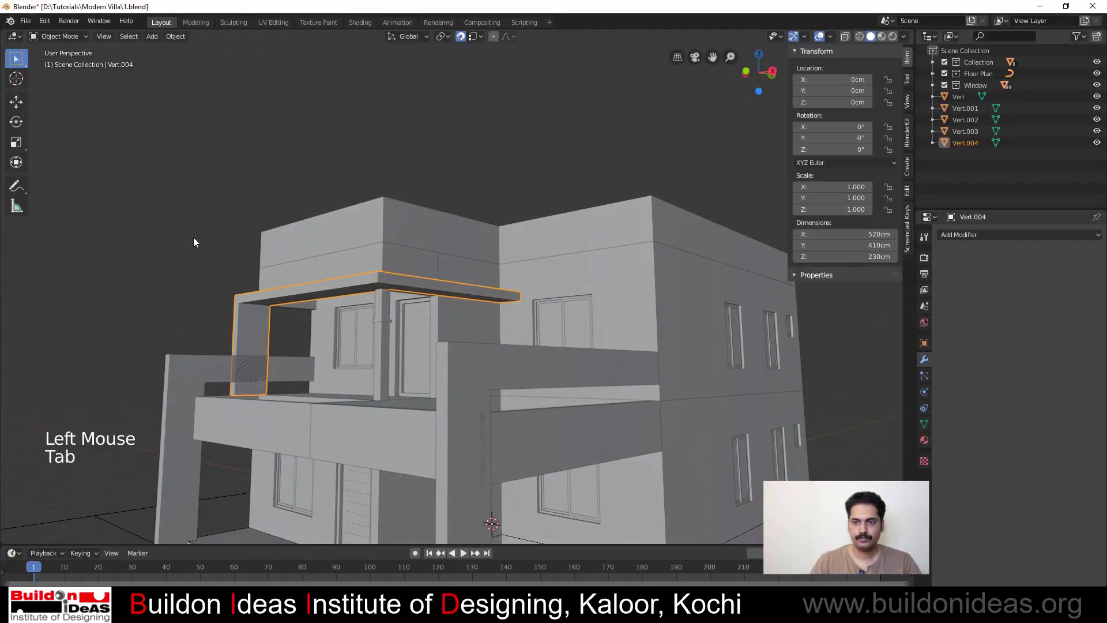
pyautogui.click(192, 237)
# Inspect the villa's front elevation, including the new pillar, overhead beams and balcony parapet
pyautogui.scroll(-2, 191, 230)
pyautogui.scroll(-1, 192, 230)
pyautogui.moveTo(430, 375); pyautogui.dragTo(466, 383, button='middle')
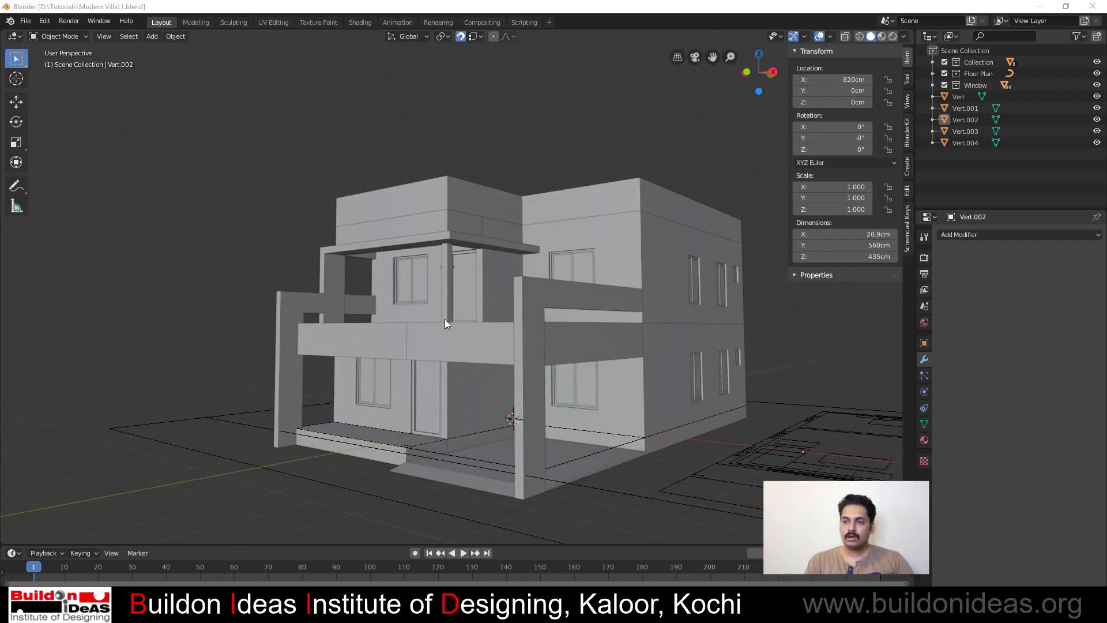
pyautogui.moveTo(445, 319); pyautogui.dragTo(326, 390, button='middle')
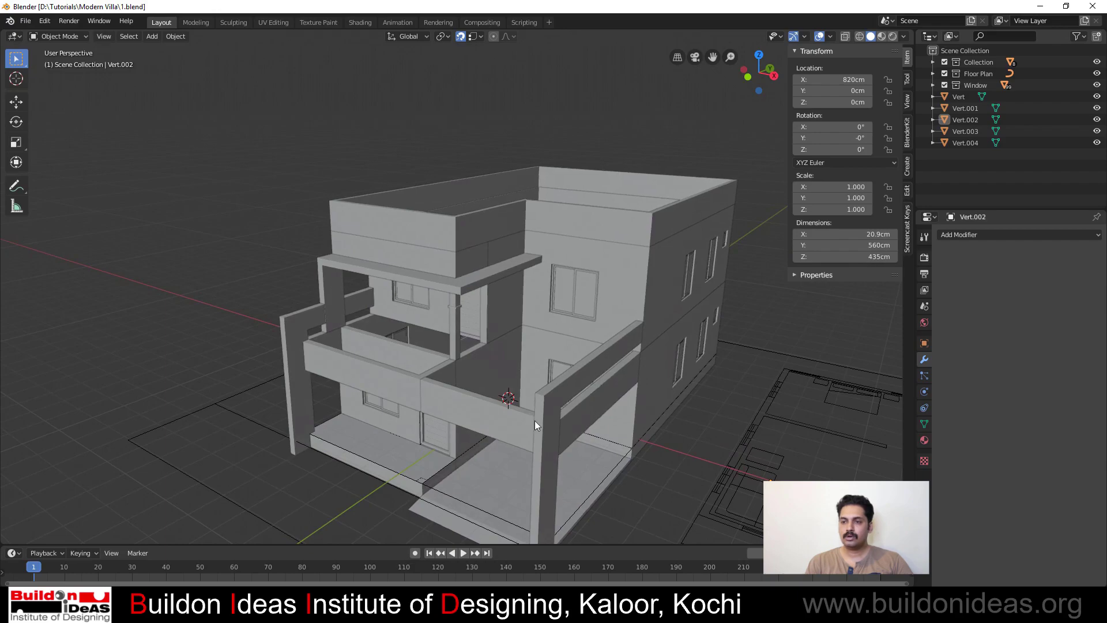
pyautogui.scroll(2, 467, 425)
pyautogui.keyDown('shift'); pyautogui.moveTo(462, 427); pyautogui.dragTo(507, 375, button='middle'); pyautogui.keyUp('shift')
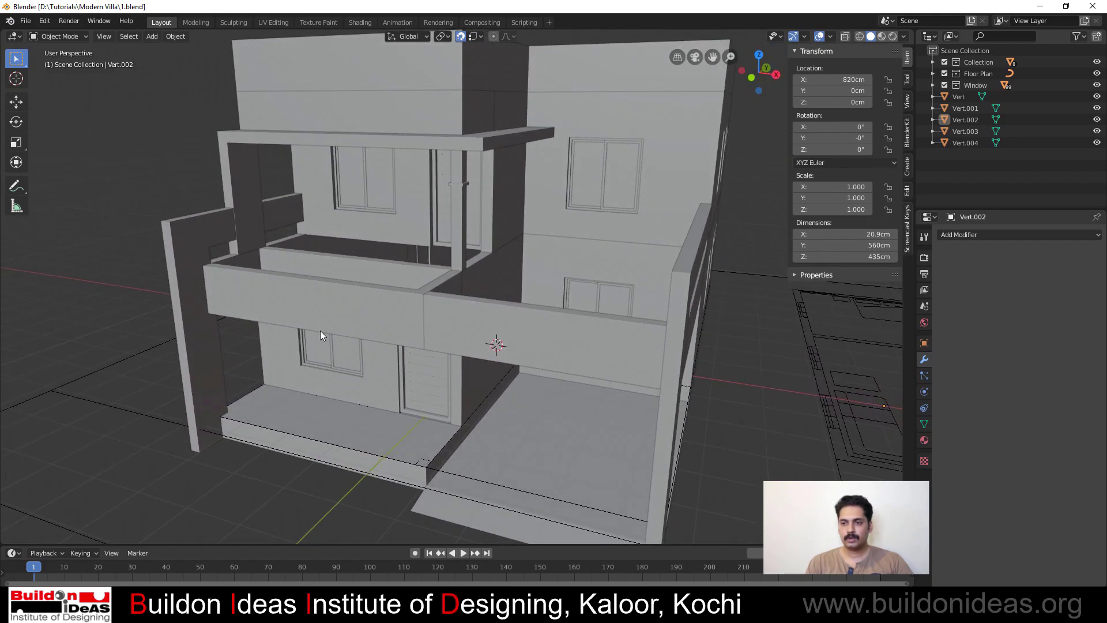
pyautogui.moveTo(550, 369)
pyautogui.mouseDown(button='middle')
pyautogui.moveTo(607, 362)
pyautogui.moveTo(543, 373)
pyautogui.moveTo(563, 376)
pyautogui.mouseUp(button='middle')
pyautogui.scroll(2, 220, 399)
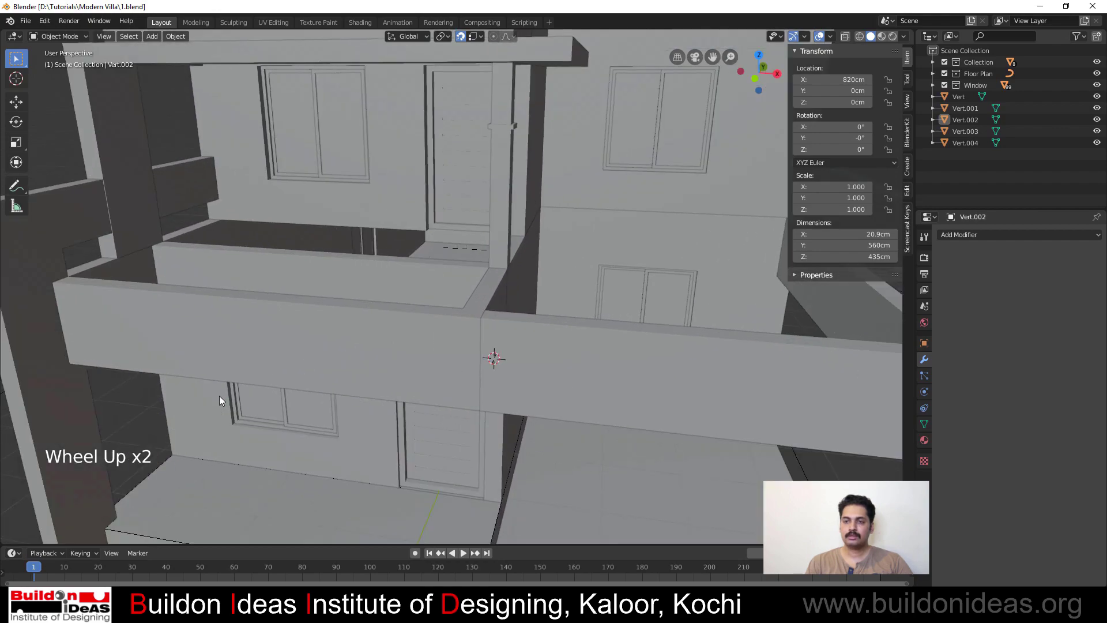
pyautogui.keyDown('shift'); pyautogui.moveTo(317, 371); pyautogui.dragTo(493, 337, button='middle'); pyautogui.keyUp('shift')
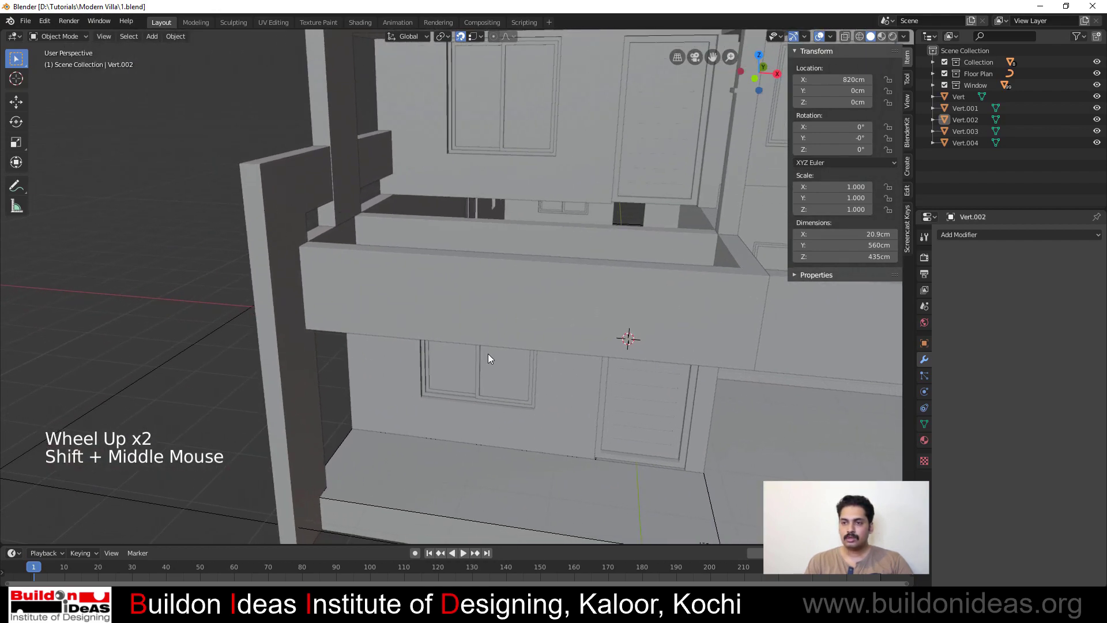
# Add a 200 cm cube and snap it to the front end of the balcony parapet beside the outer pillar
pyautogui.click(154, 36)
pyautogui.moveTo(168, 49)
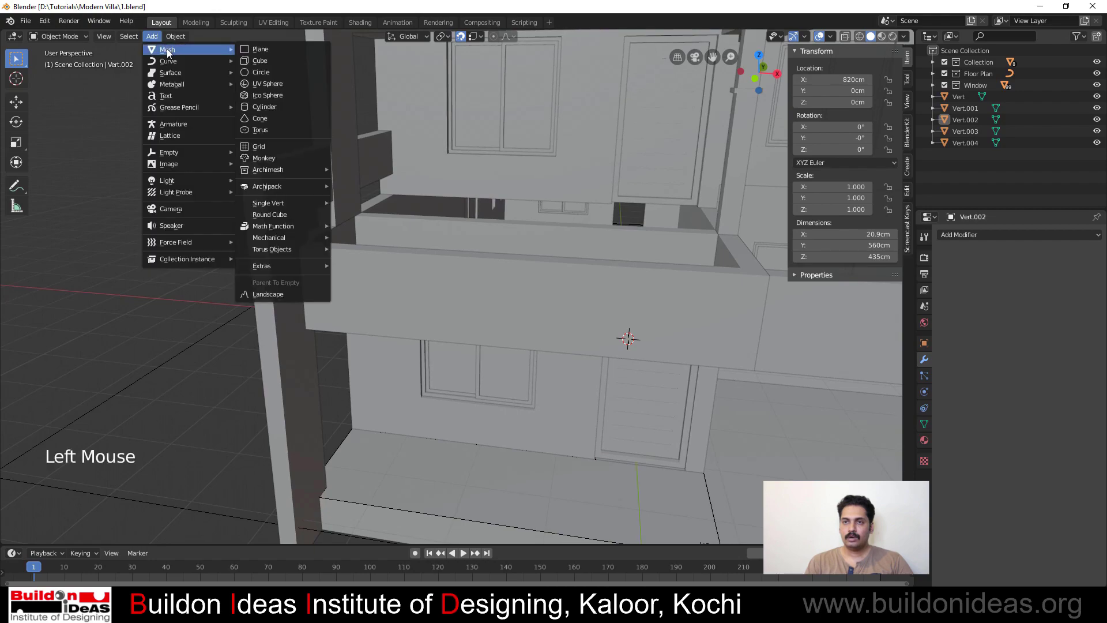
pyautogui.click(263, 61)
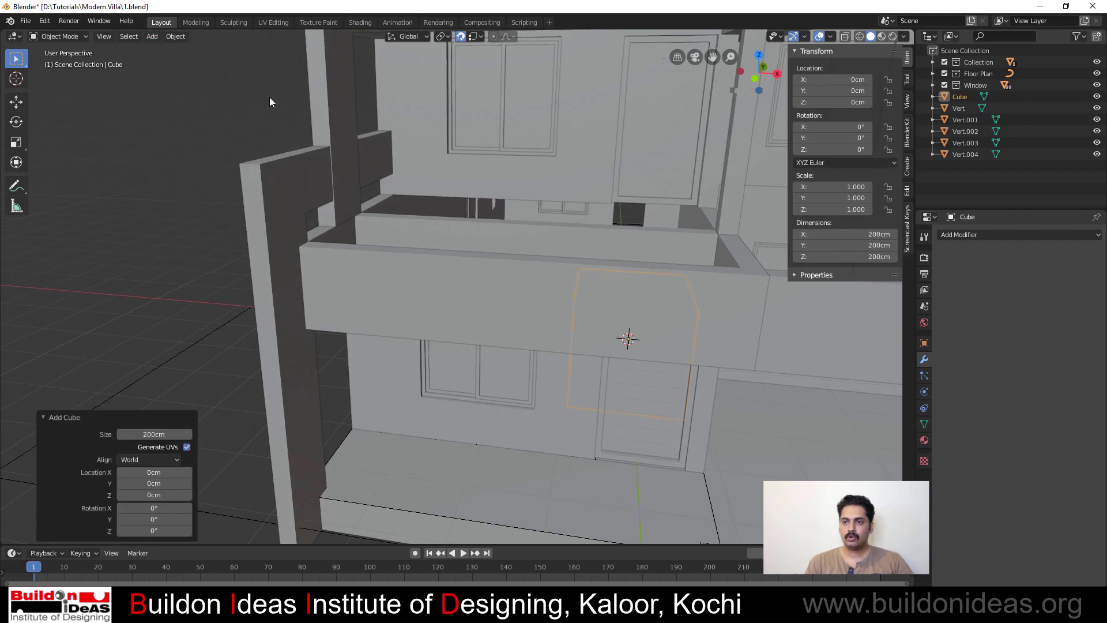
pyautogui.press('g')
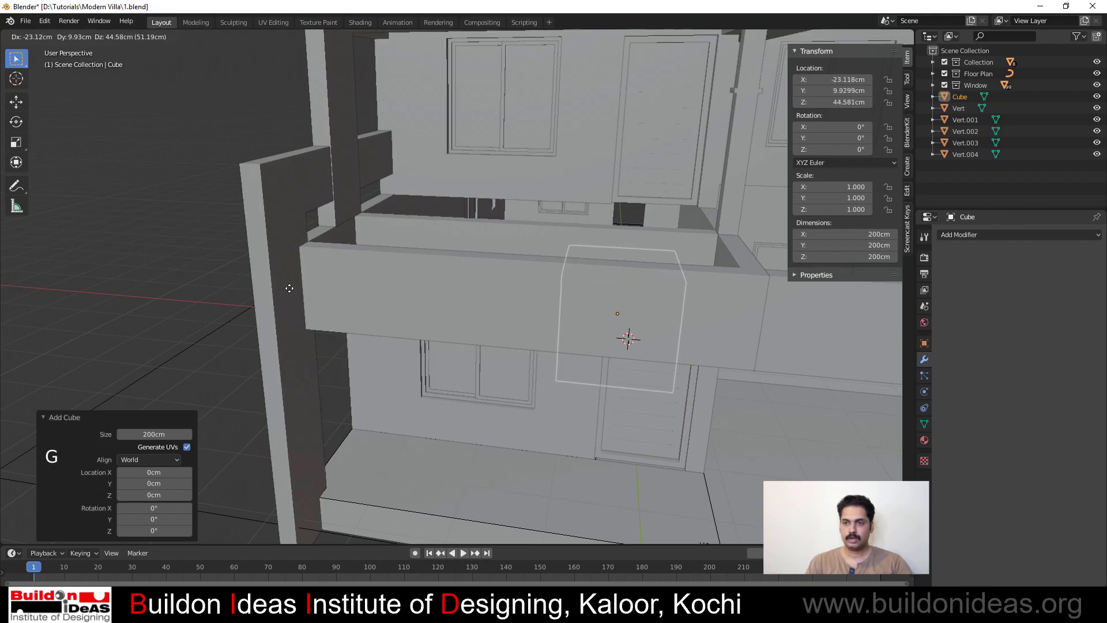
pyautogui.click(315, 267)
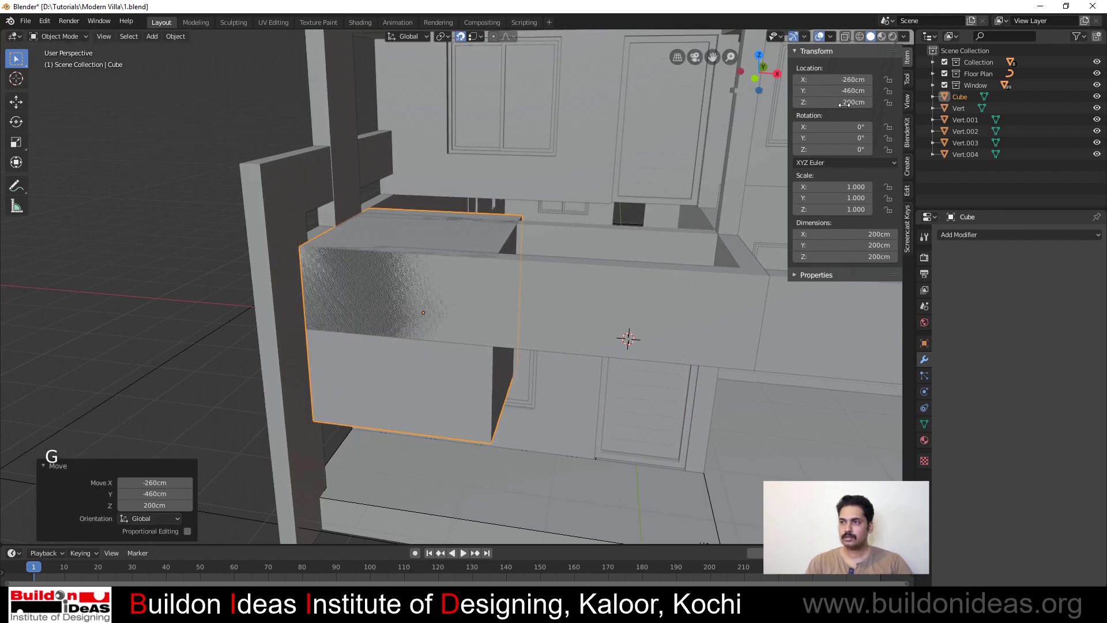
# Set the cube's dimensions to 15 cm in X, 20 cm in Y and 20 cm in Z
pyautogui.click(912, 66)
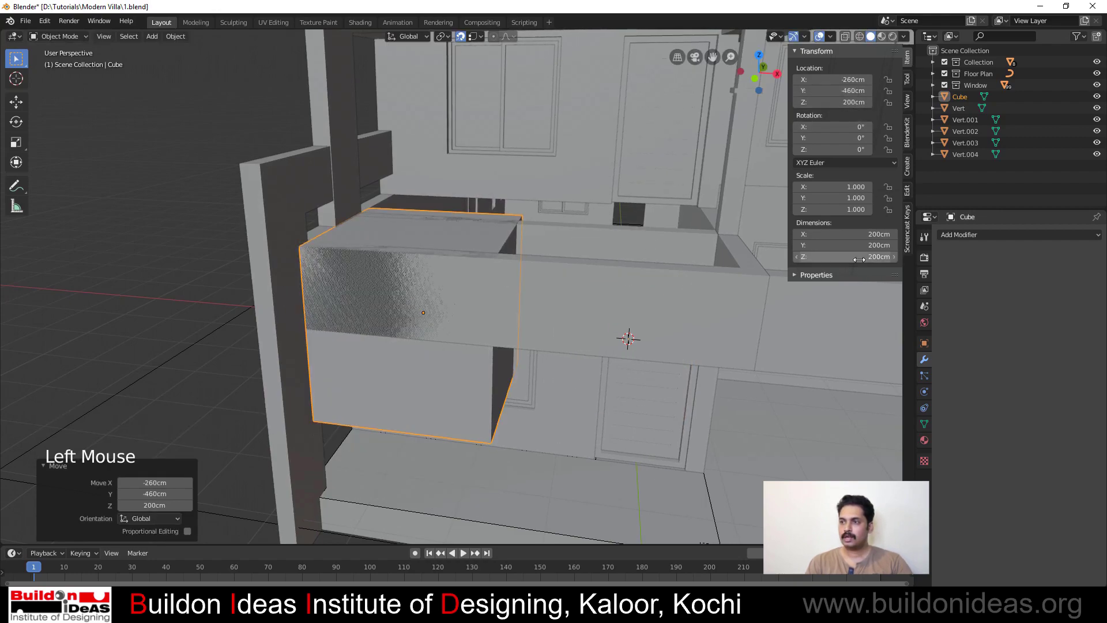
pyautogui.click(864, 235)
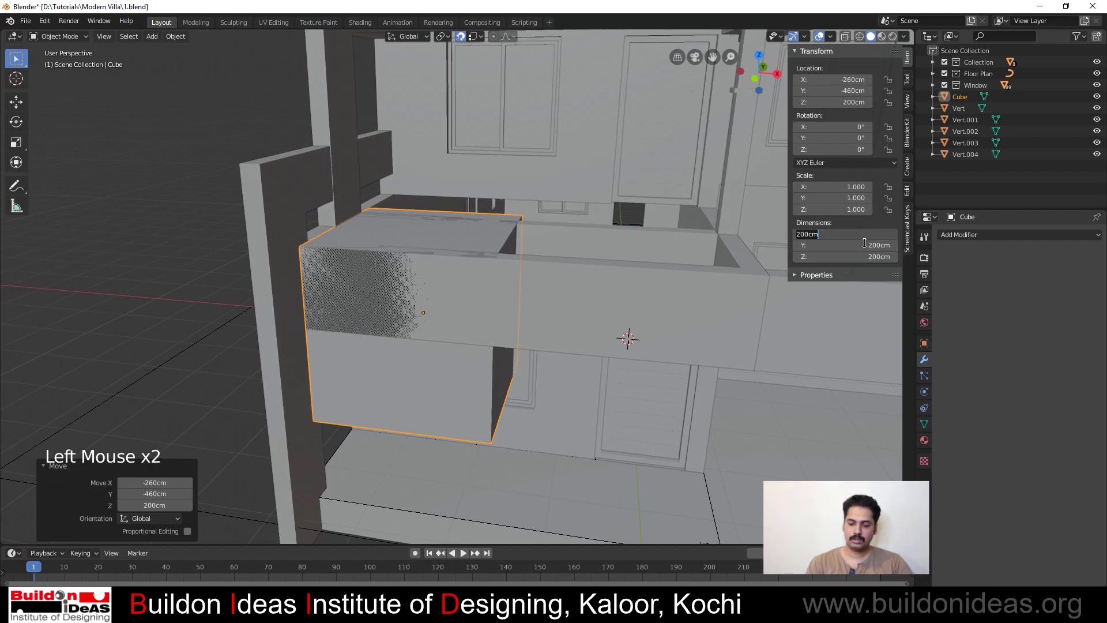
pyautogui.write('20')
pyautogui.press('Return')
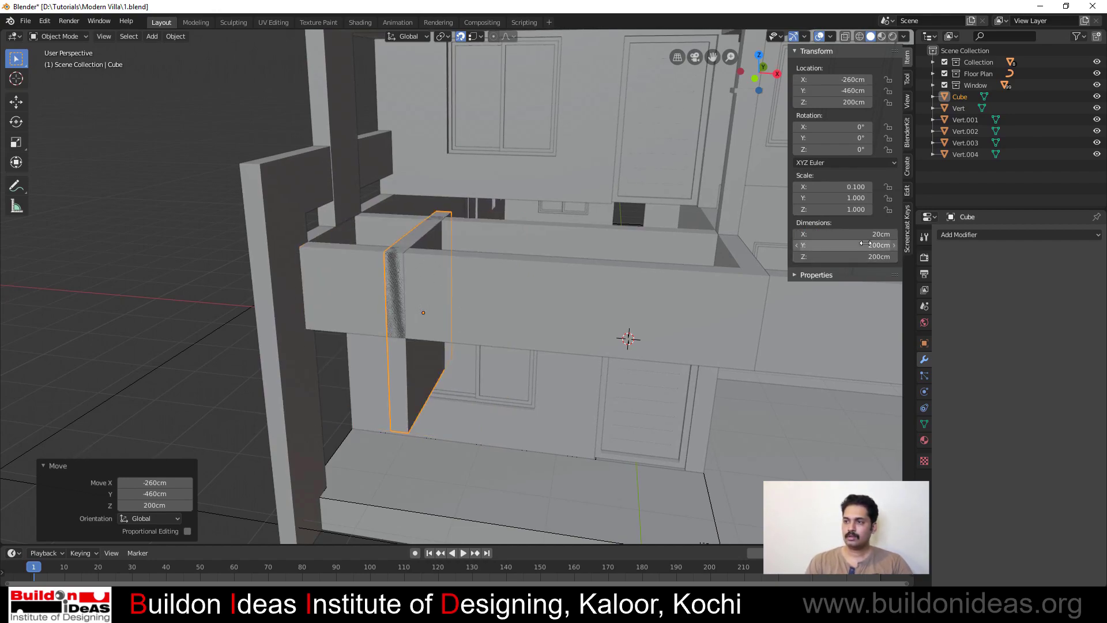
pyautogui.click(865, 244)
pyautogui.click(871, 235)
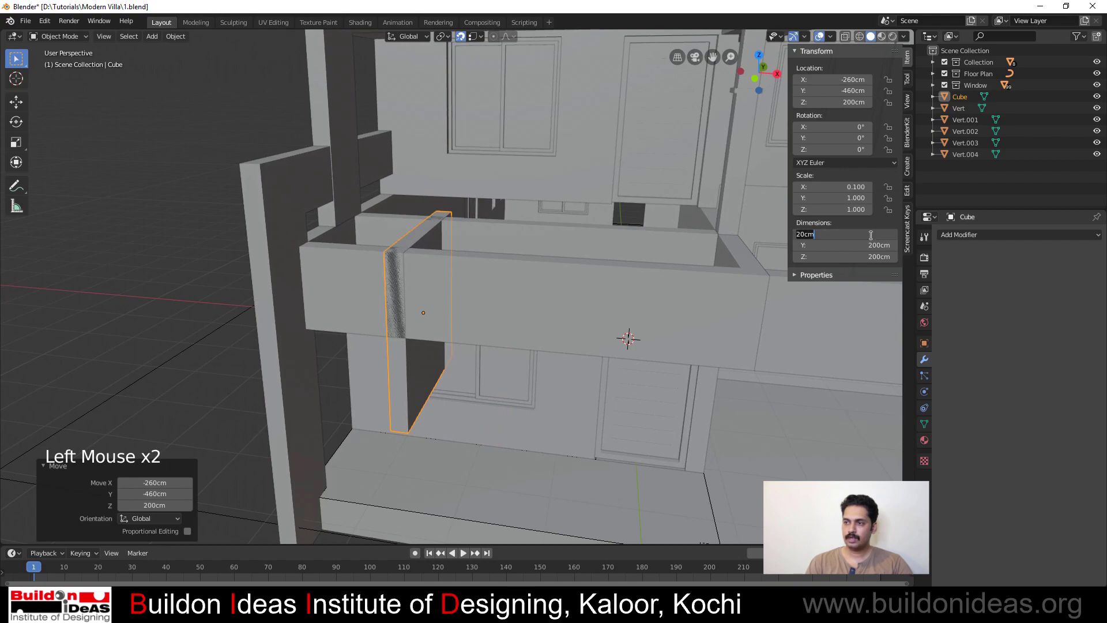
pyautogui.write('15')
pyautogui.click(859, 245)
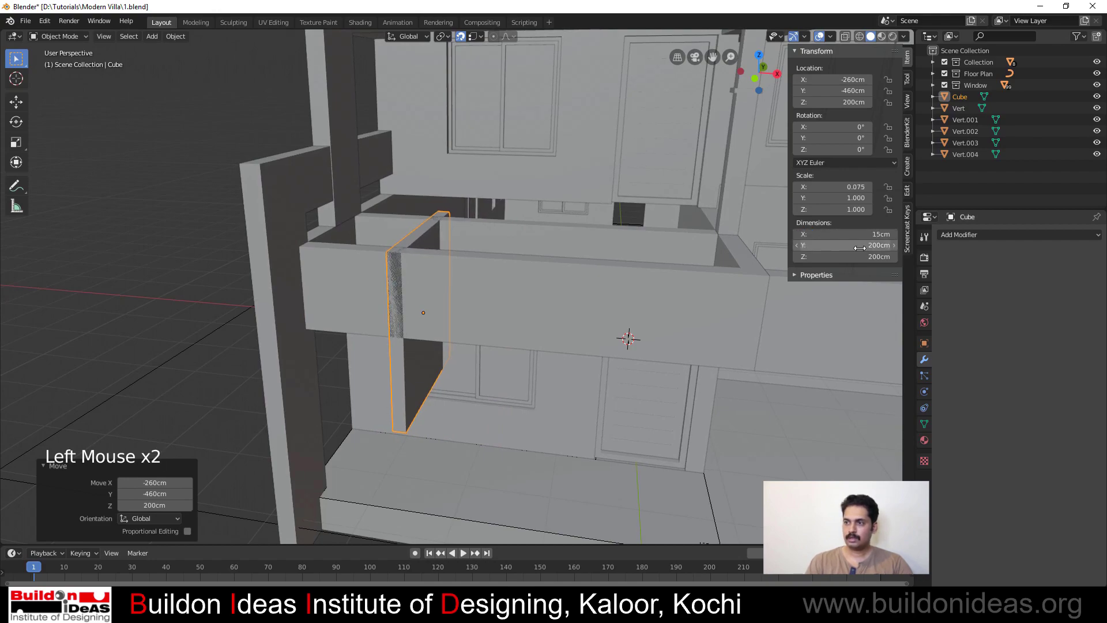
pyautogui.write('20')
pyautogui.press('Return')
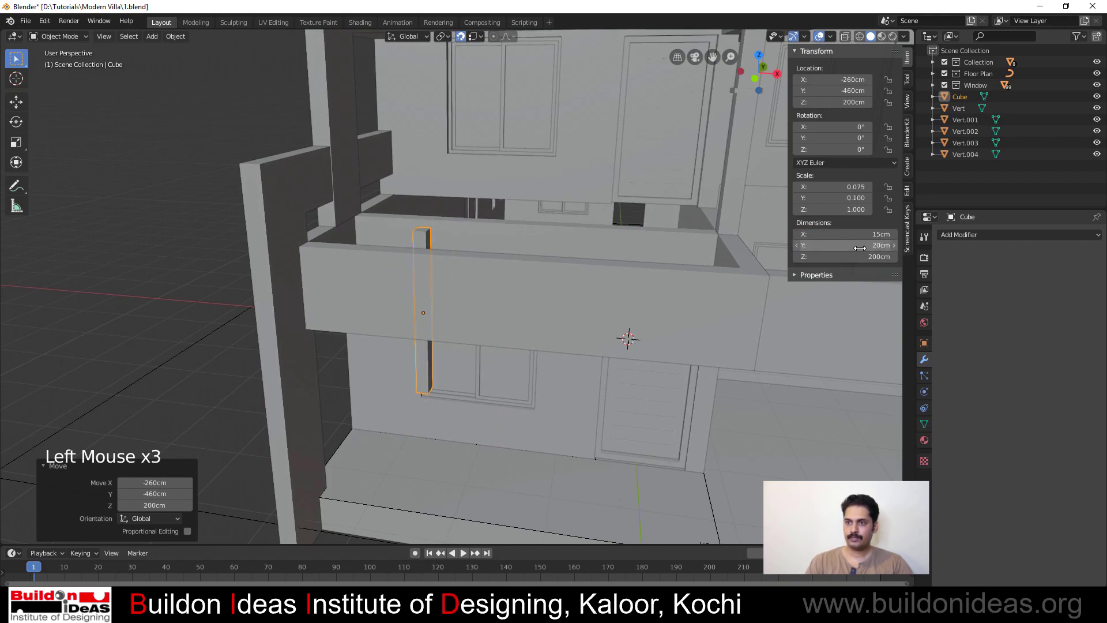
pyautogui.click(870, 258)
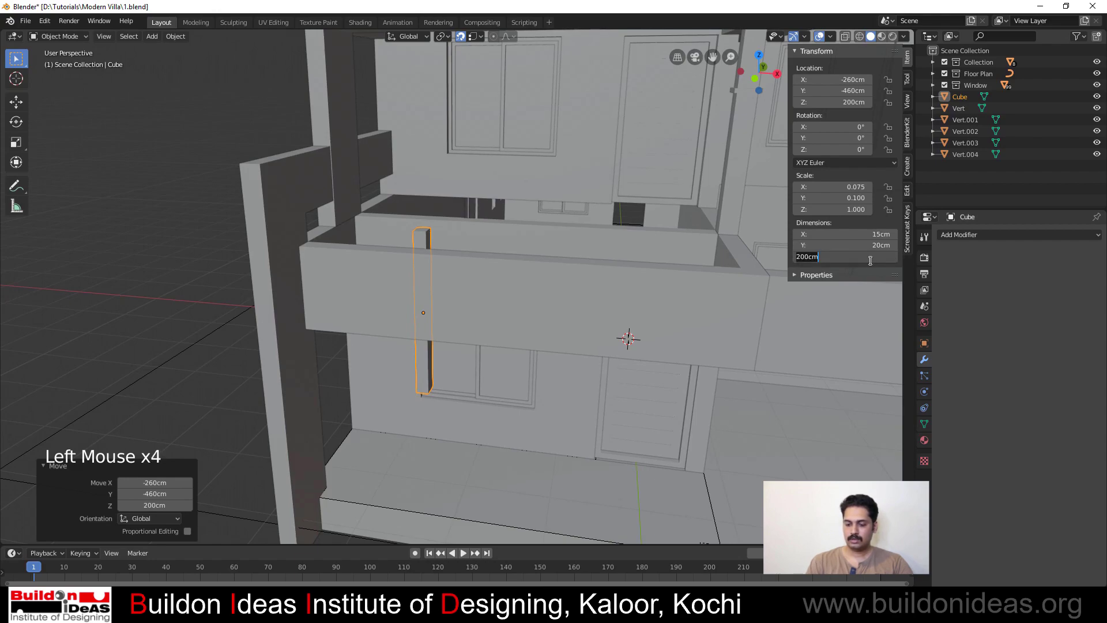
pyautogui.write('20')
pyautogui.press('Return')
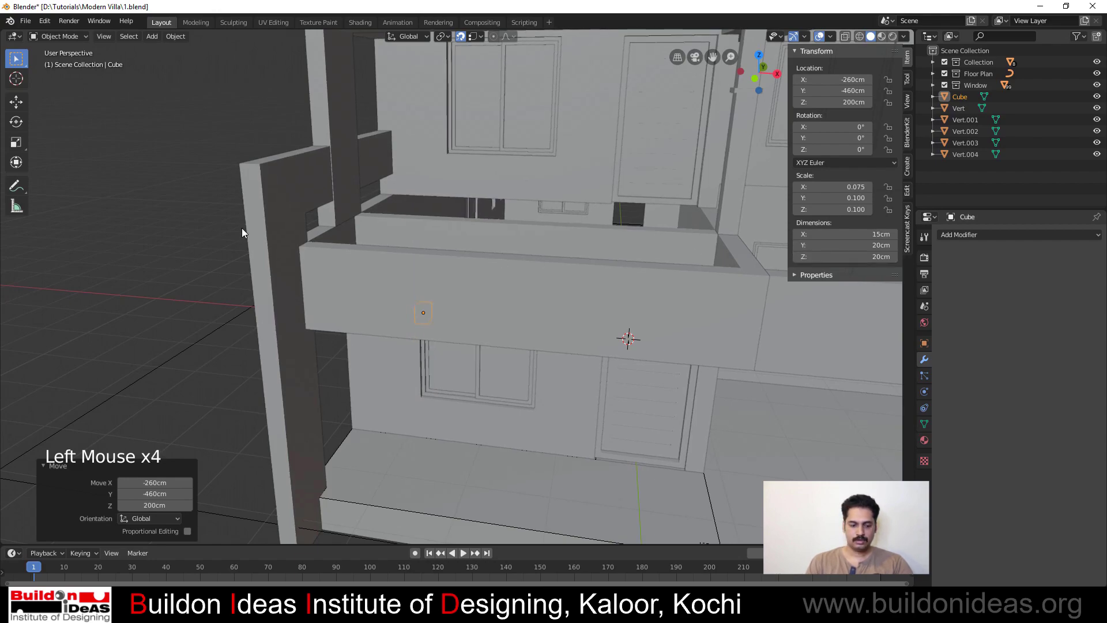
# Snap the block to the parapet's upper front corner beside the outer pillar and set its Y dimension to 60 cm
pyautogui.press('g')
pyautogui.click(303, 255)
pyautogui.scroll(1, 150, 338)
pyautogui.scroll(-4, 150, 337)
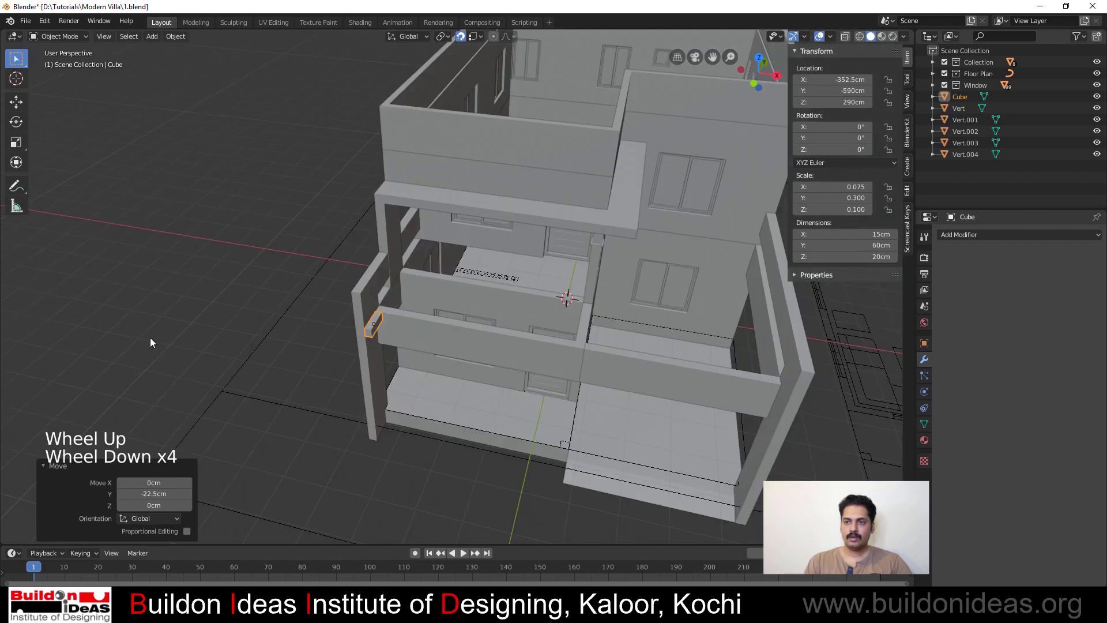
pyautogui.moveTo(150, 338); pyautogui.dragTo(380, 332, button='middle')
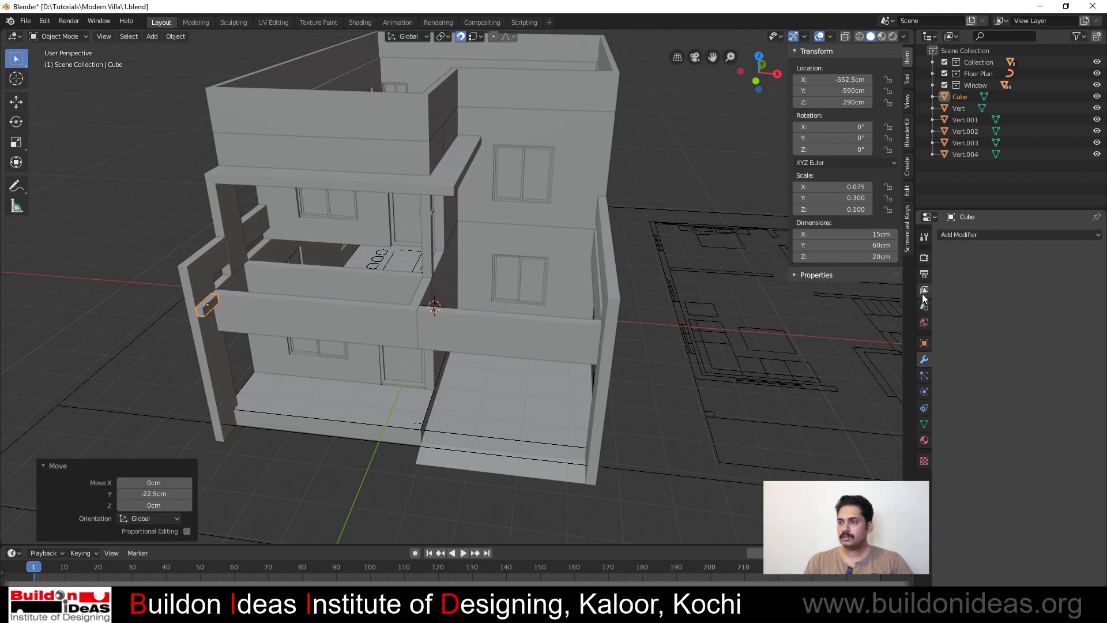
# Add an Array modifier to the block and set its relative X offset to 3
pyautogui.click(989, 233)
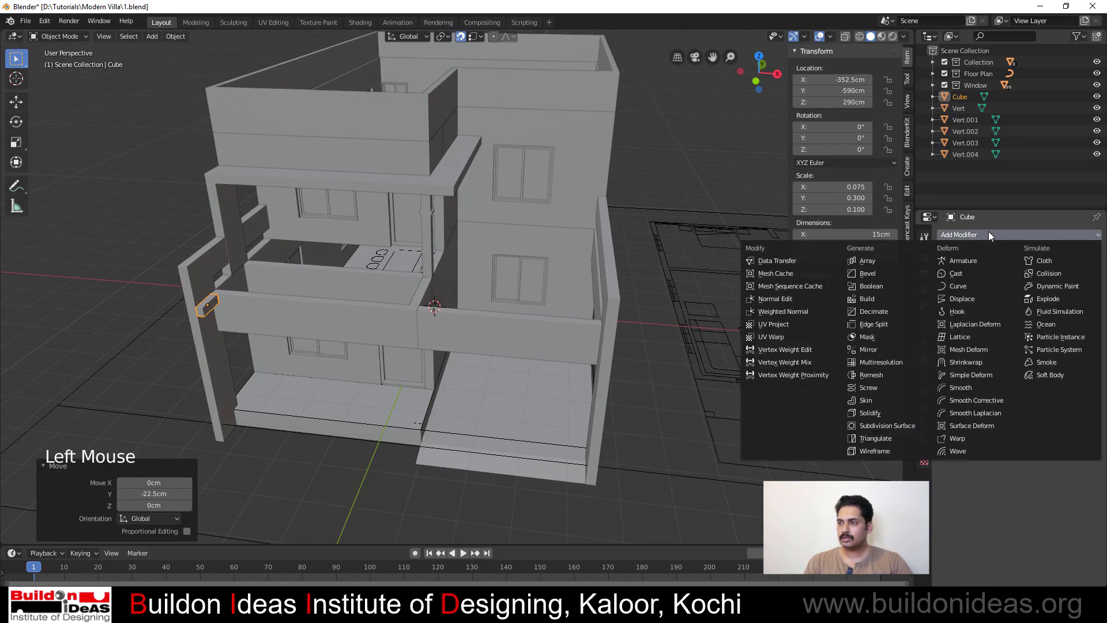
pyautogui.click(873, 261)
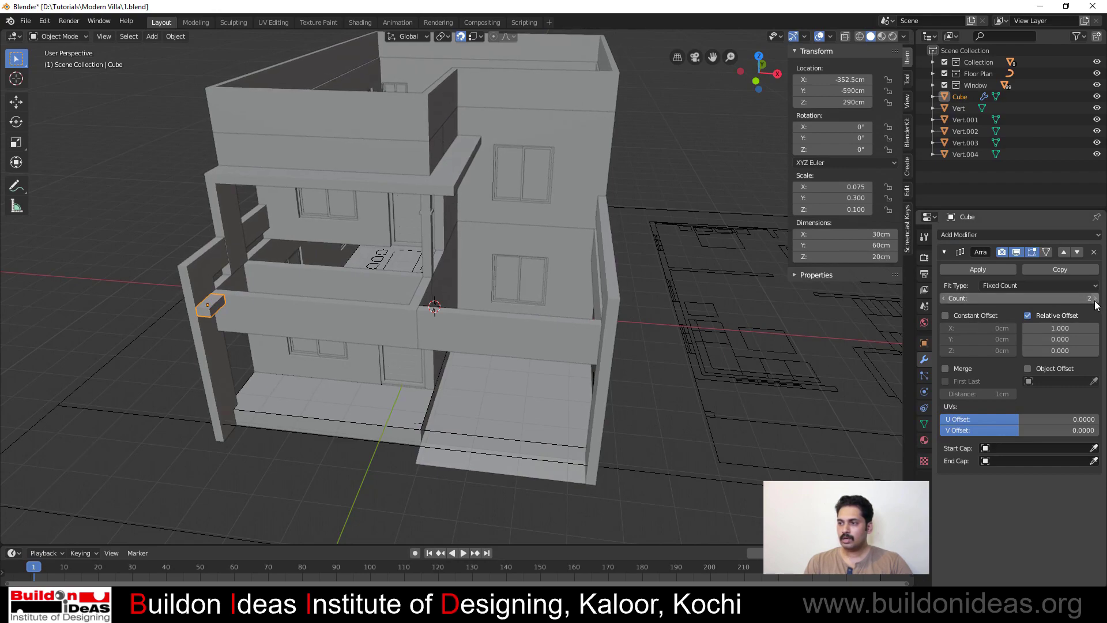
pyautogui.moveTo(1063, 328); pyautogui.dragTo(1095, 328)
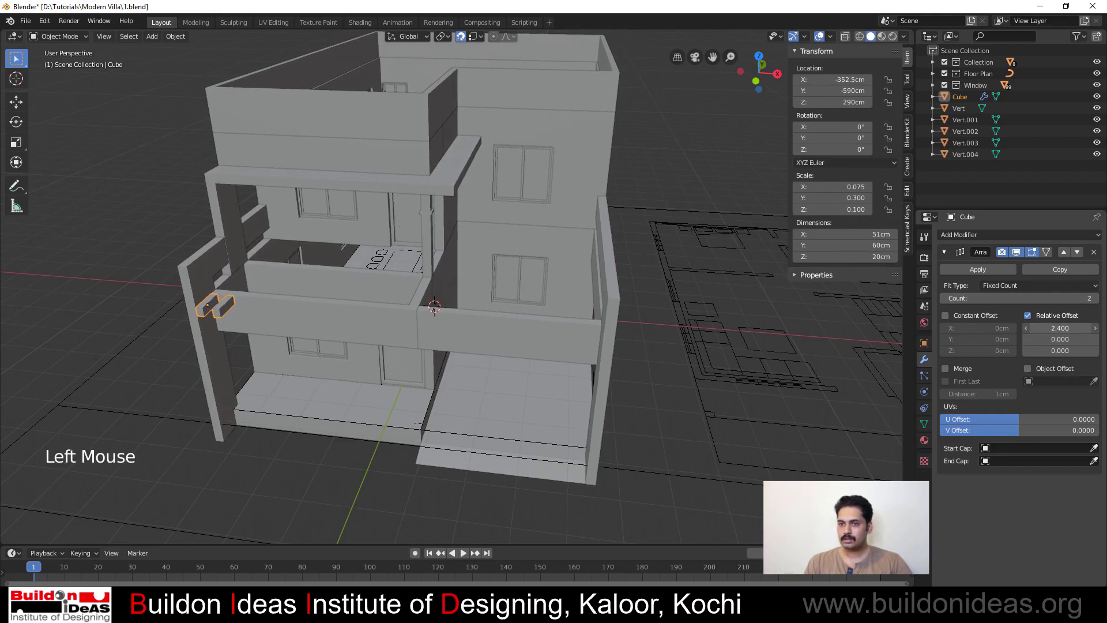
pyautogui.doubleClick(1041, 329)
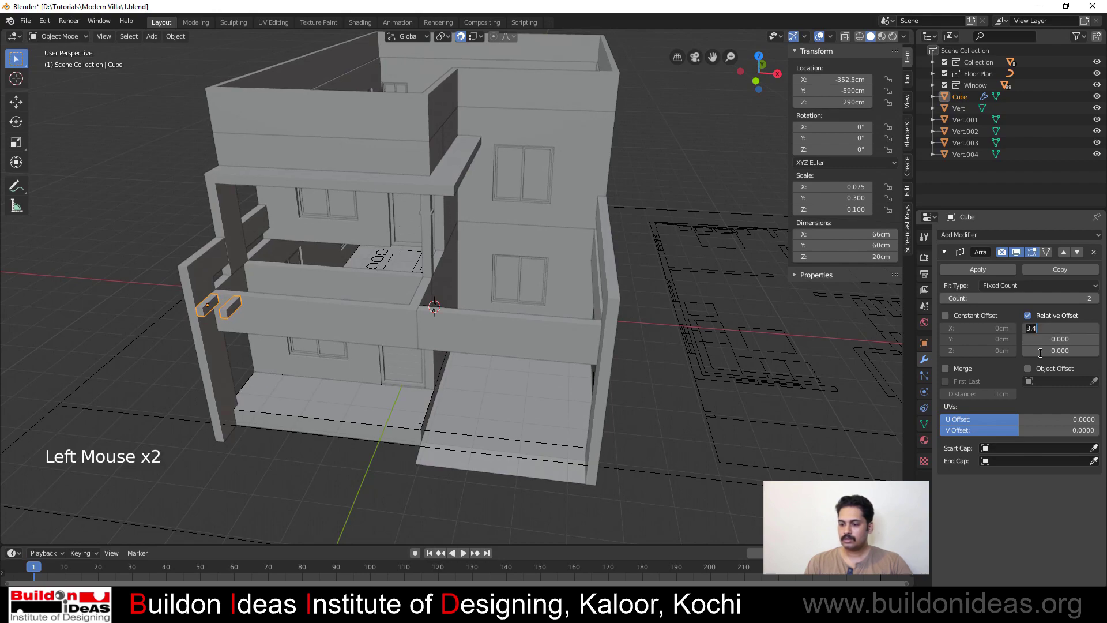
pyautogui.press('Return')
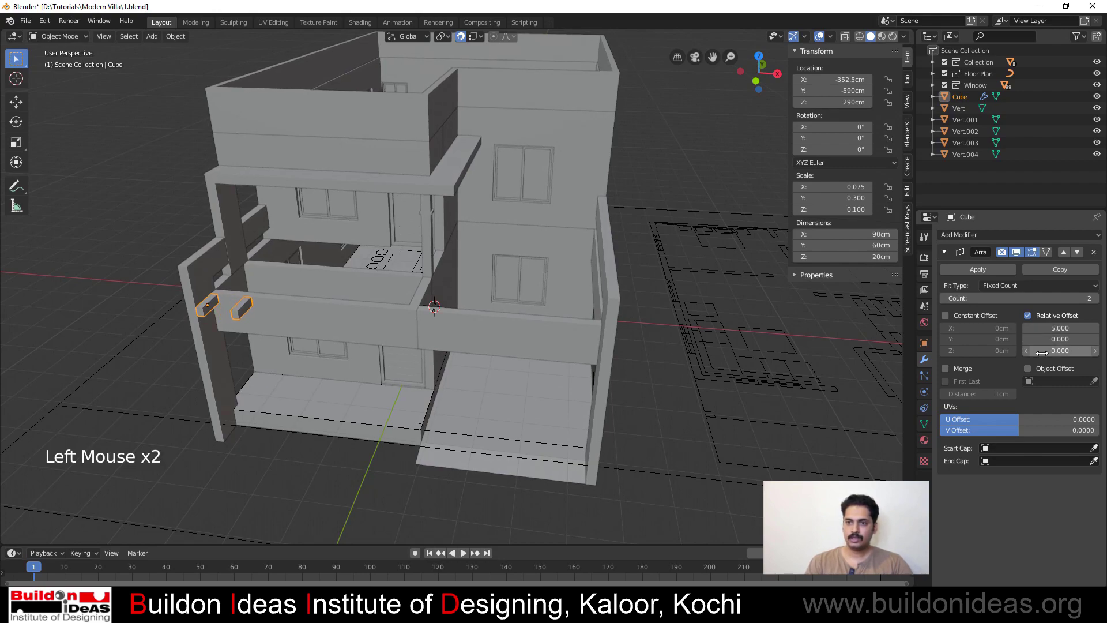
pyautogui.click(1052, 328)
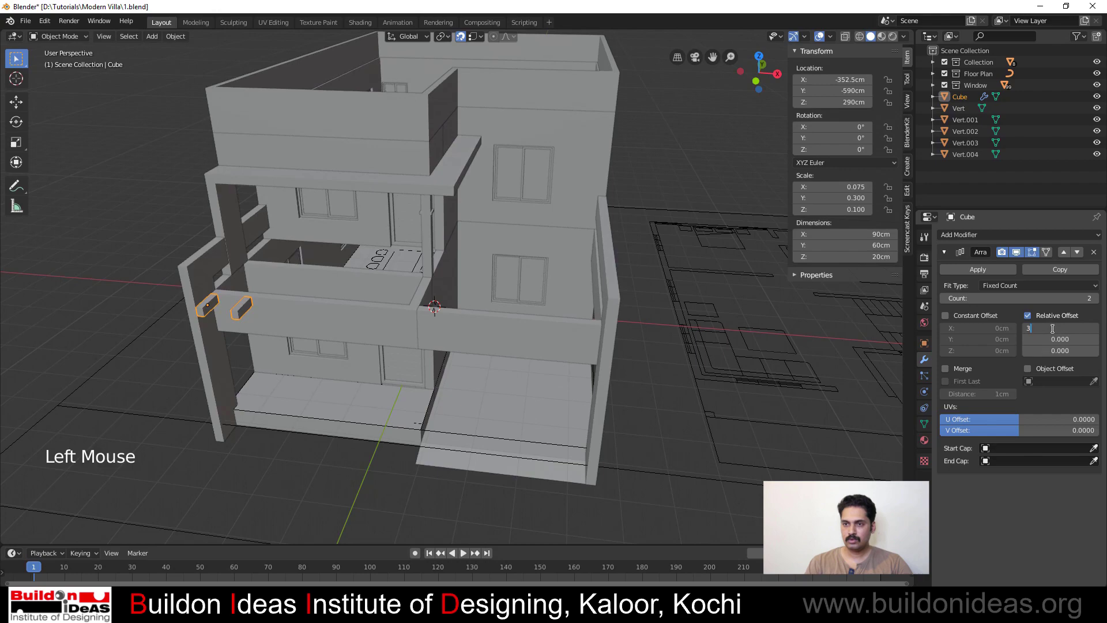
pyautogui.write('3')
pyautogui.press('Return')
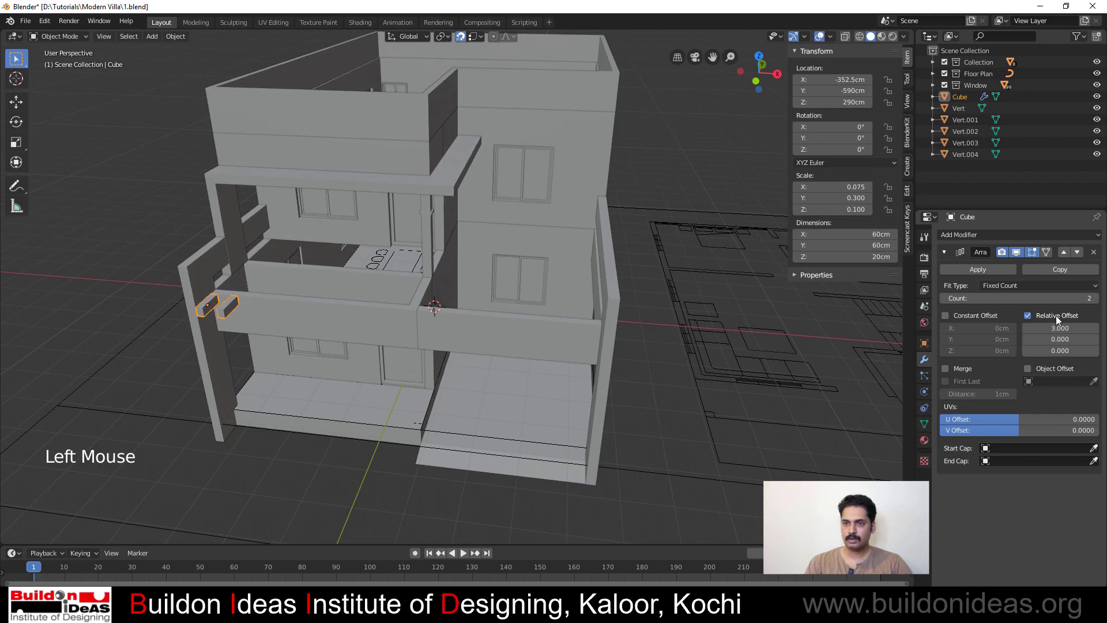
# Set the array count to 22 with a relative X offset of 2.5, and check the row along the parapet
pyautogui.click(1098, 298)
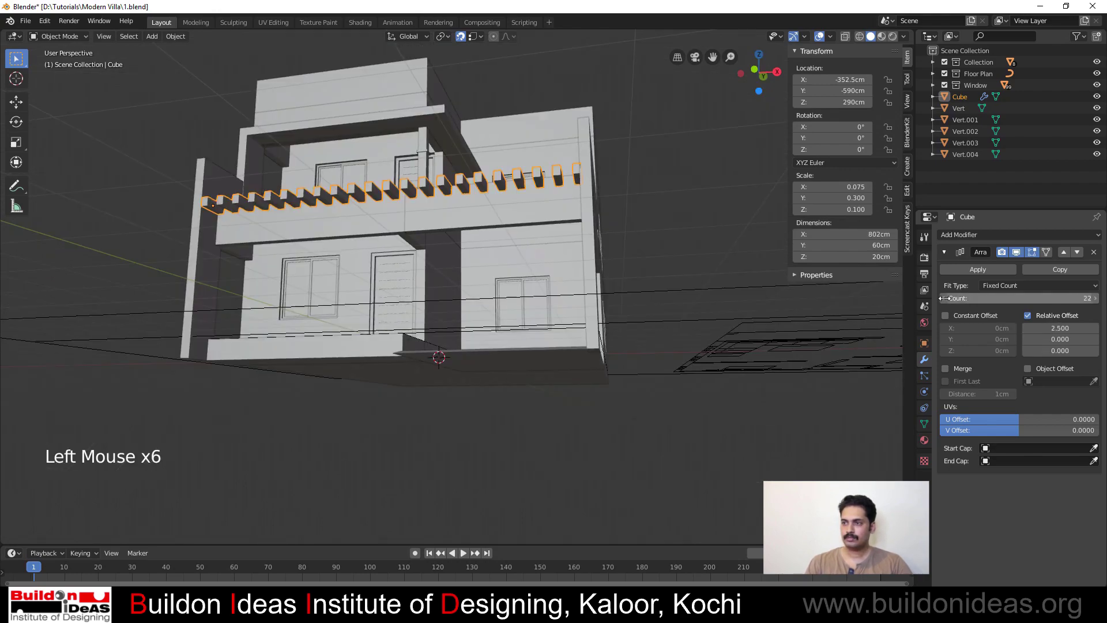
pyautogui.click(687, 228)
pyautogui.moveTo(462, 286); pyautogui.dragTo(371, 350, button='middle')
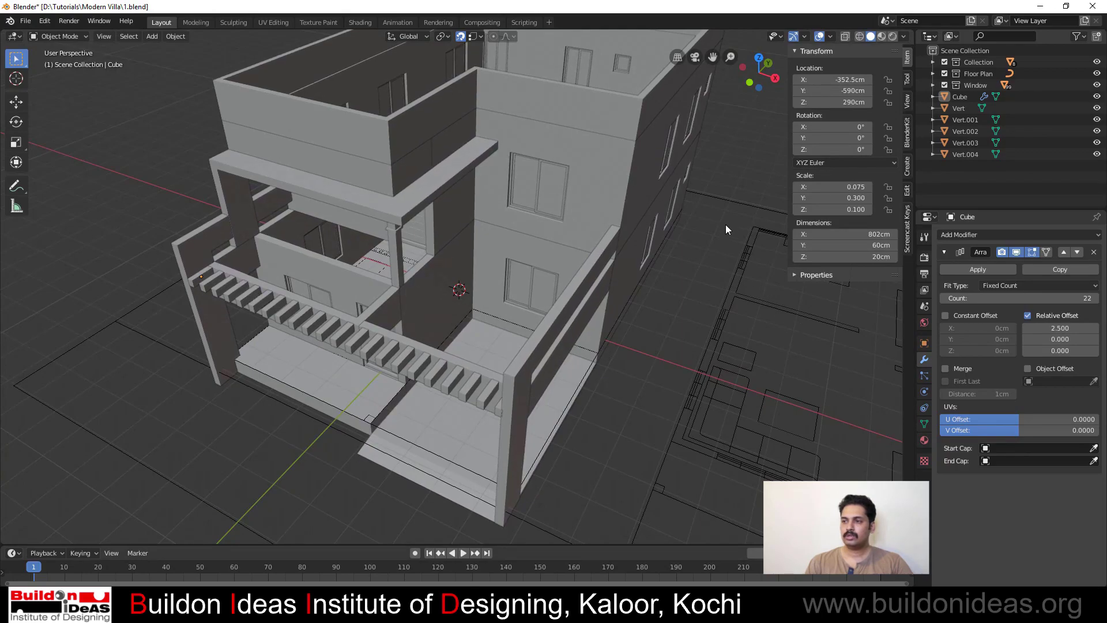
pyautogui.click(469, 350)
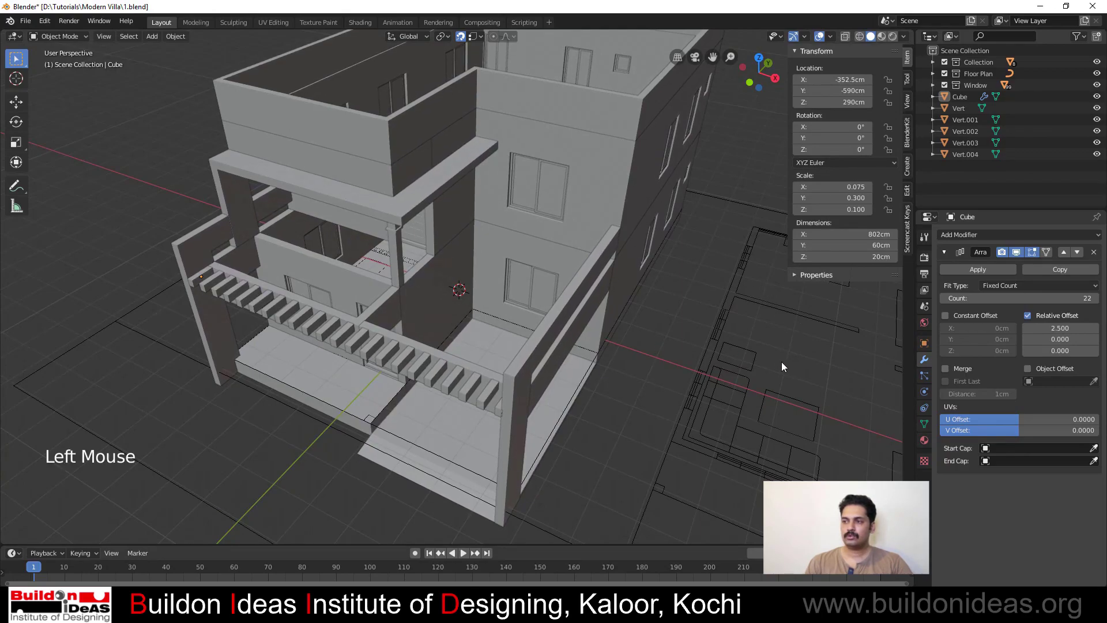
pyautogui.click(414, 367)
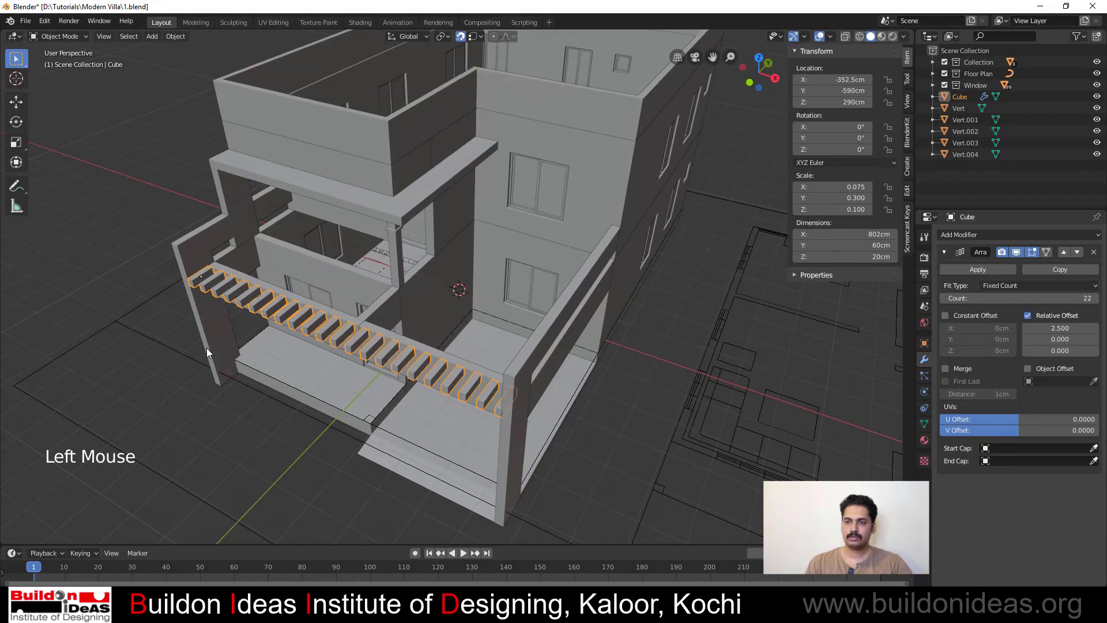
pyautogui.moveTo(206, 348)
pyautogui.mouseDown(button='middle')
pyautogui.moveTo(241, 292)
pyautogui.moveTo(193, 272)
pyautogui.moveTo(193, 282)
pyautogui.moveTo(336, 271)
pyautogui.moveTo(243, 299)
pyautogui.moveTo(208, 367)
pyautogui.mouseUp(button='middle')
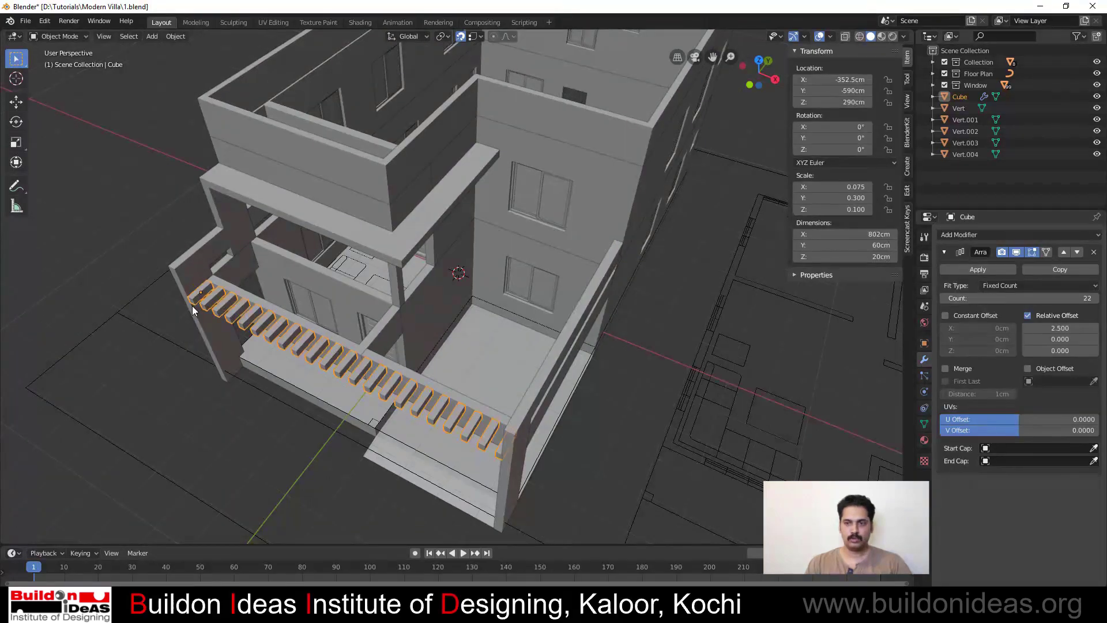
# Try to lengthen the arrayed slats by moving the first block's front face outwards along Y
pyautogui.press('Tab')
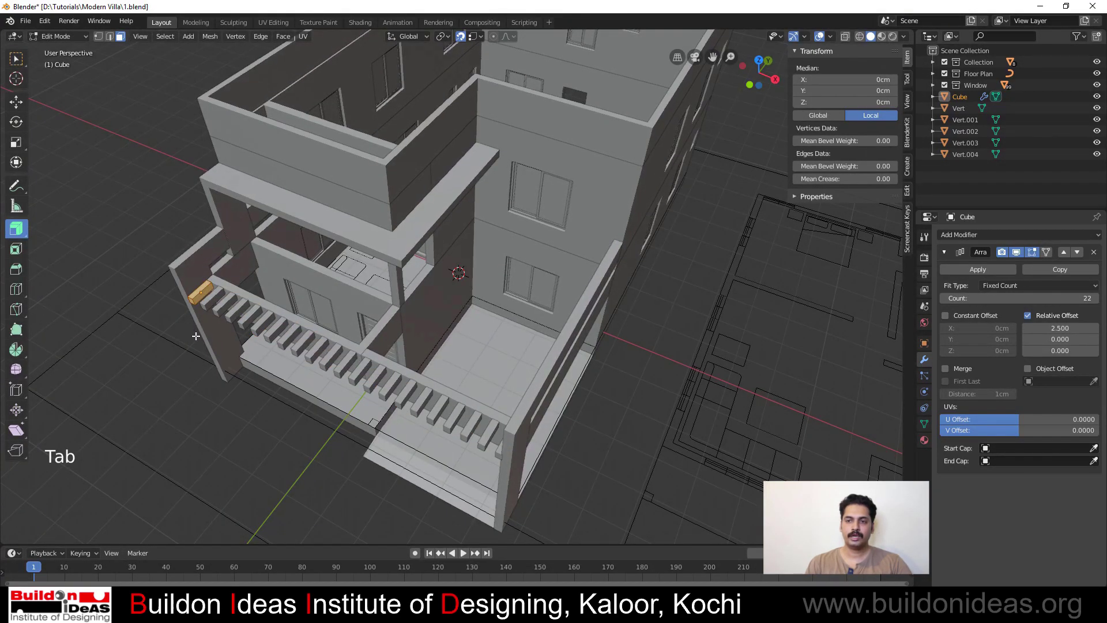
pyautogui.scroll(2, 160, 328)
pyautogui.click(90, 316)
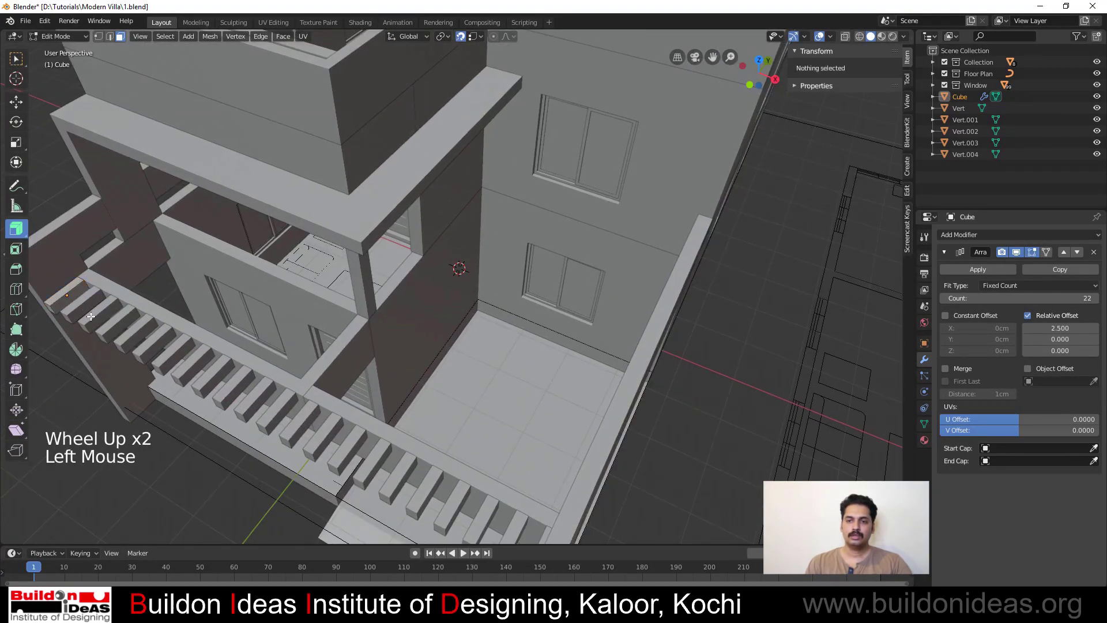
pyautogui.click(78, 292)
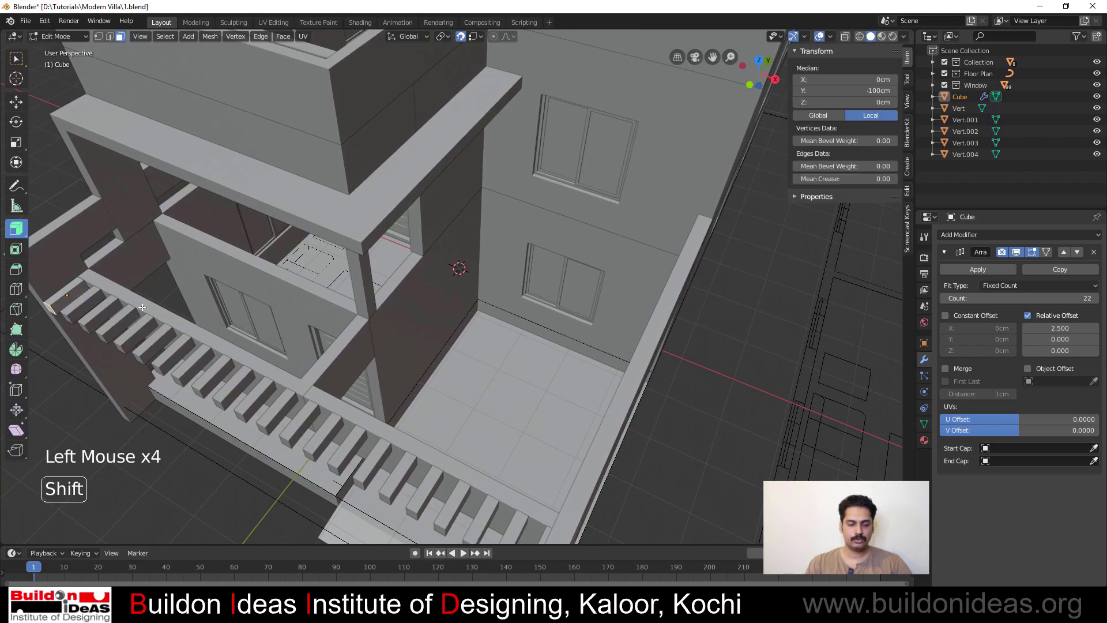
pyautogui.keyDown('shift'); pyautogui.moveTo(91, 317); pyautogui.dragTo(245, 330, button='middle'); pyautogui.keyUp('shift')
pyautogui.press('g')
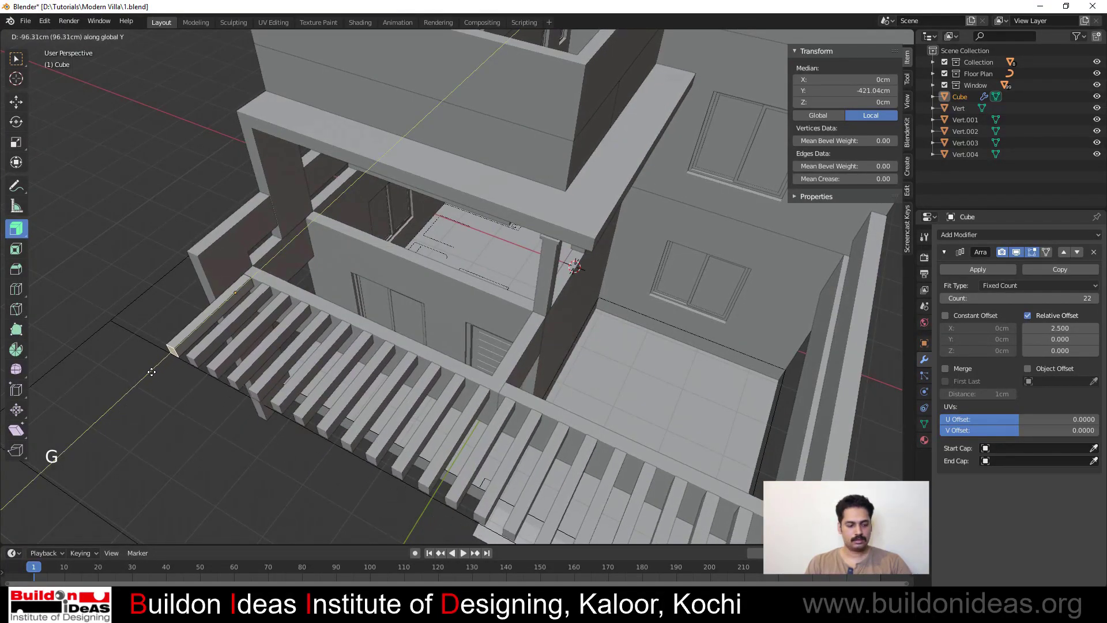
pyautogui.rightClick(156, 364)
# Save the villa project file
pyautogui.scroll(-2, 153, 346)
pyautogui.moveTo(149, 338); pyautogui.dragTo(448, 421, button='middle')
pyautogui.hotkey('ctrl', 's')
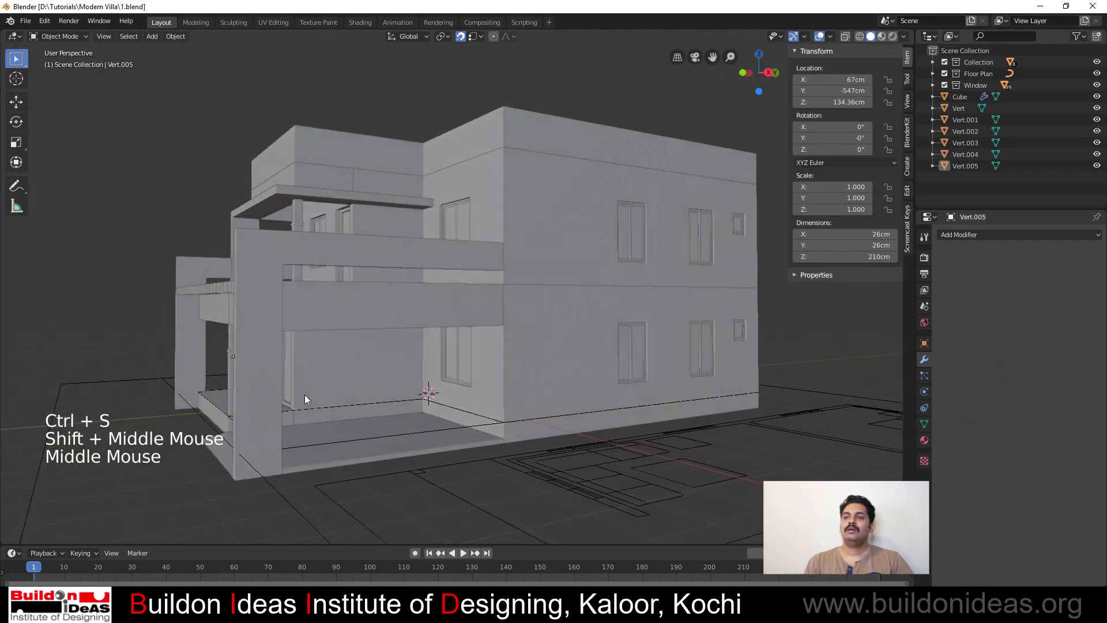
# Add a single-vertex mesh and snap the vertex to the lower-left outer corner of the upper-floor window in the recessed front wall
pyautogui.moveTo(305, 394); pyautogui.dragTo(363, 343, button='middle')
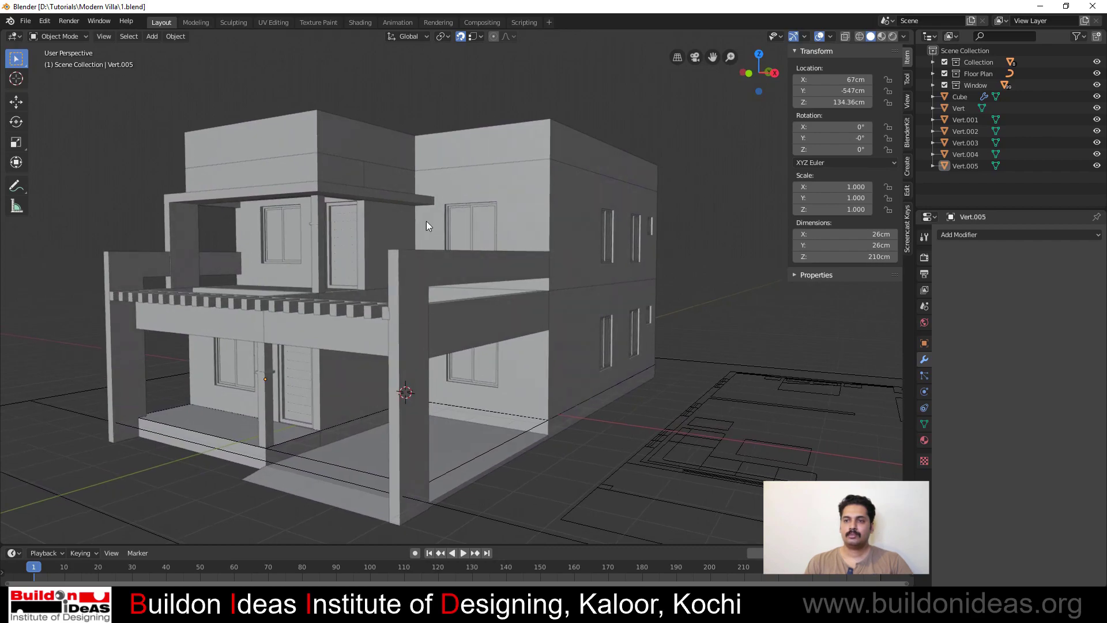
pyautogui.scroll(2, 426, 225)
pyautogui.moveTo(410, 241); pyautogui.dragTo(460, 279, button='middle')
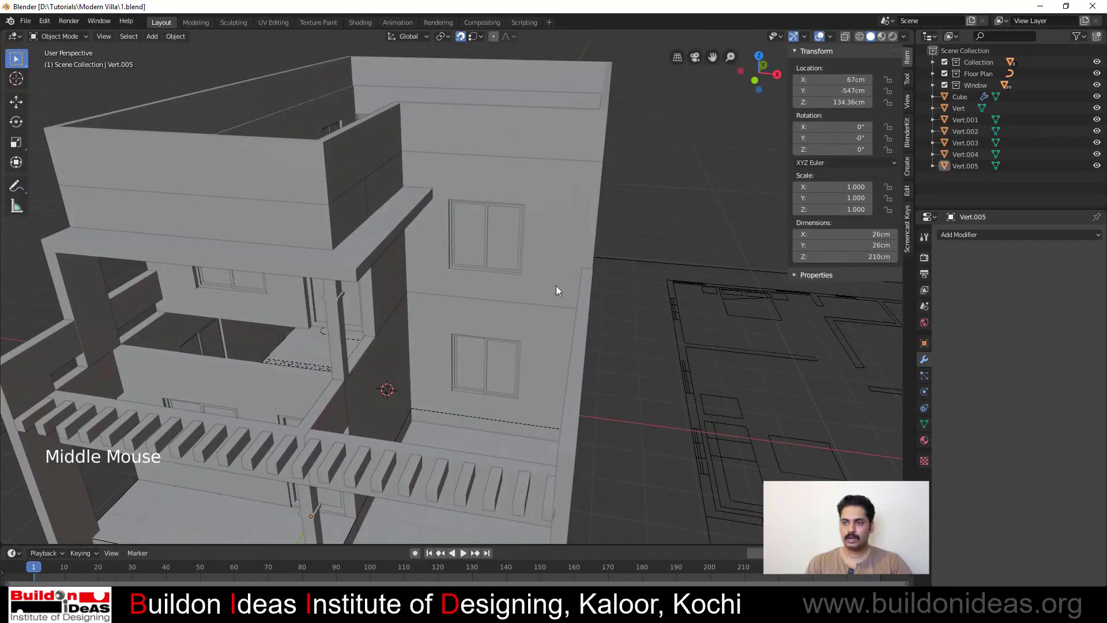
pyautogui.scroll(2, 474, 242)
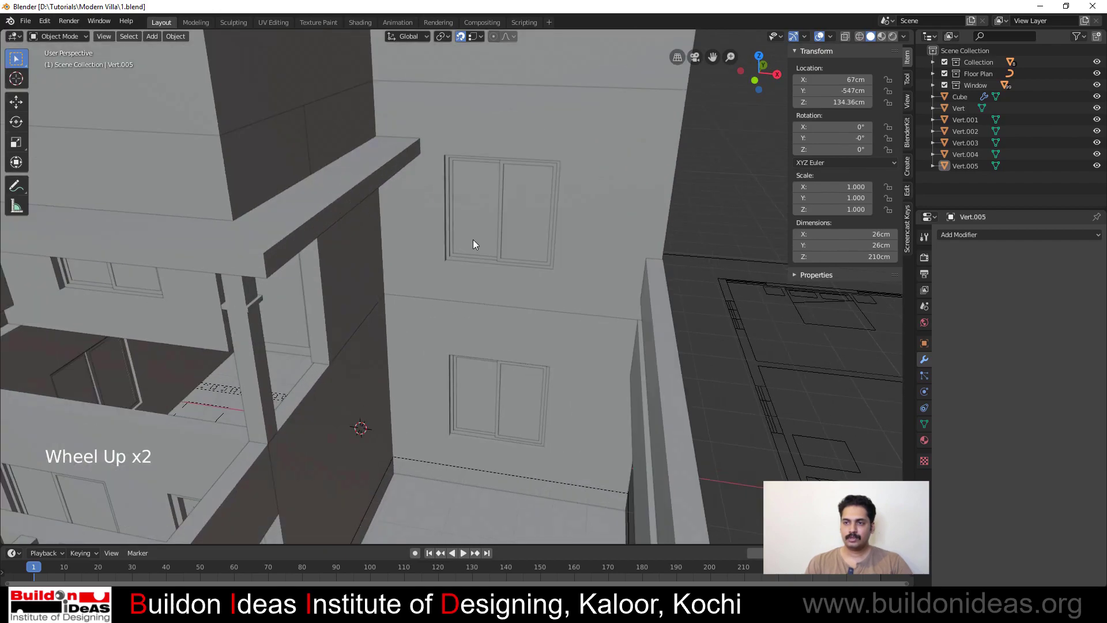
pyautogui.keyDown('shift'); pyautogui.moveTo(475, 242); pyautogui.dragTo(387, 313, button='middle'); pyautogui.keyUp('shift')
pyautogui.scroll(1, 374, 282)
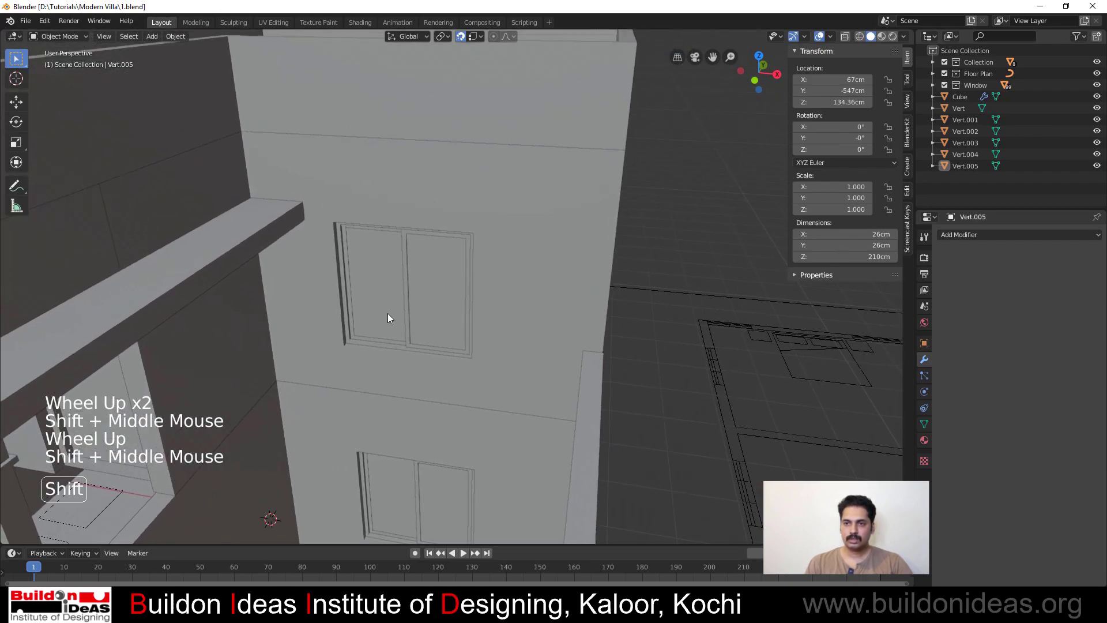
pyautogui.click(152, 36)
pyautogui.moveTo(160, 49)
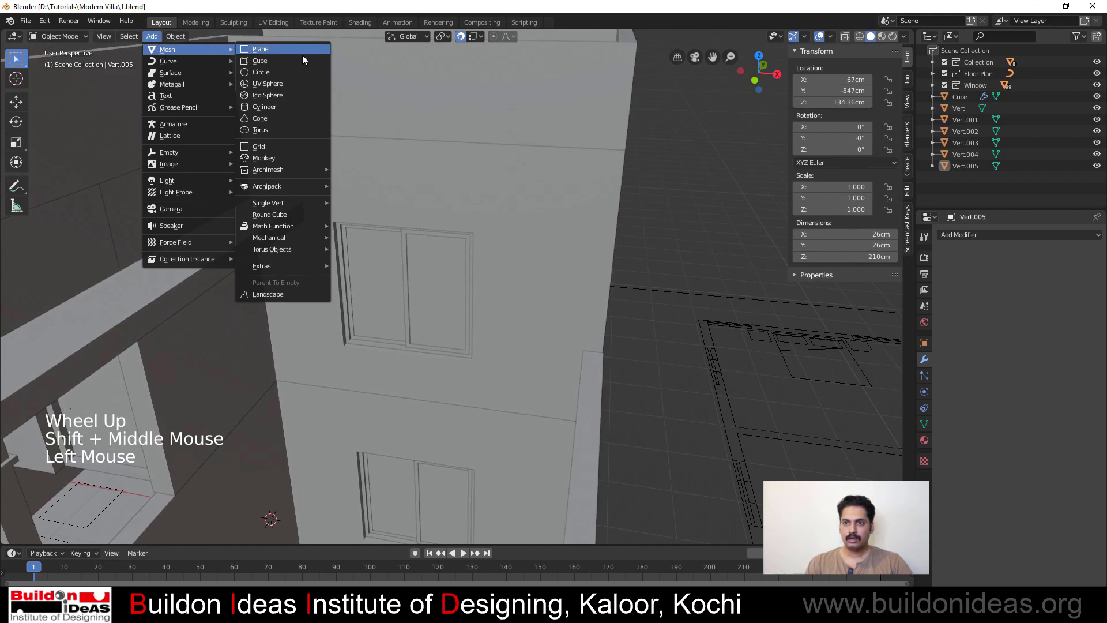
pyautogui.moveTo(285, 203)
pyautogui.click(365, 206)
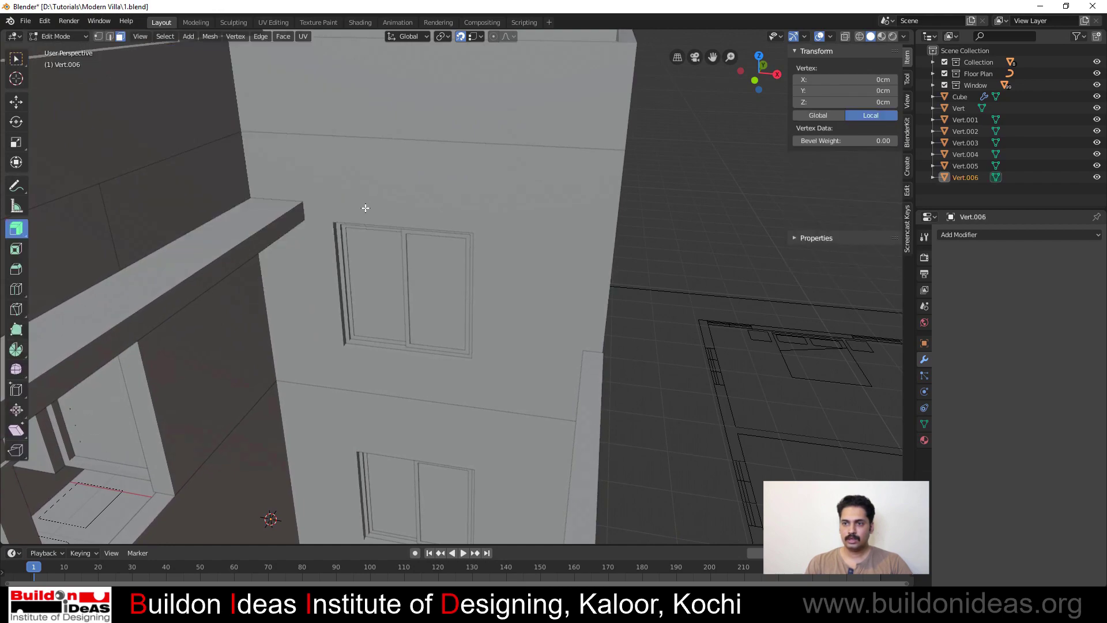
pyautogui.press('1')
pyautogui.press('g')
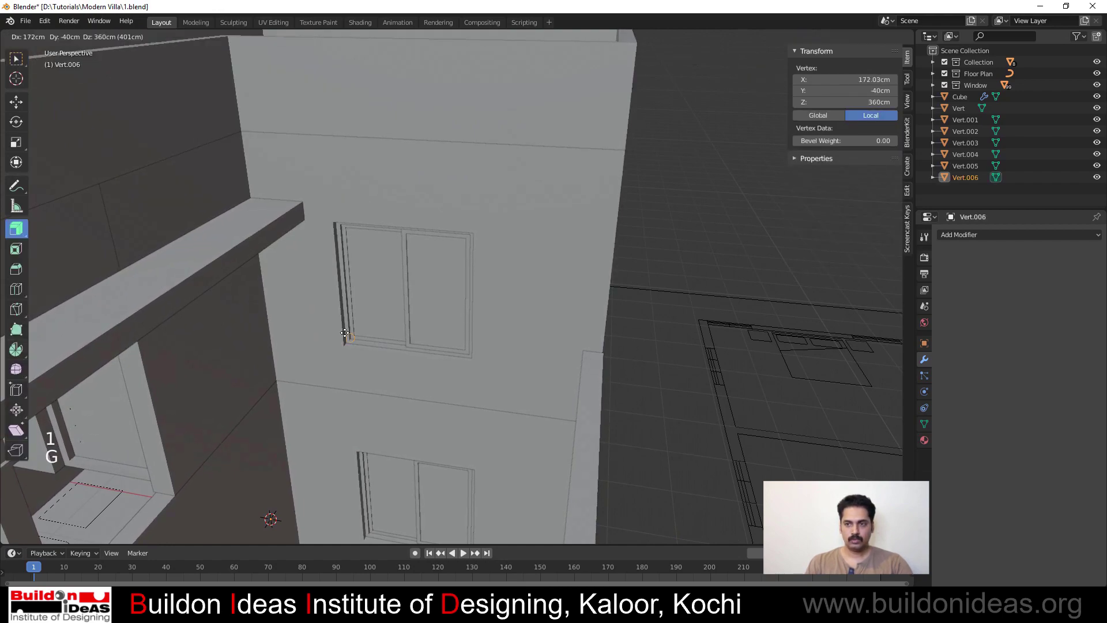
pyautogui.click(343, 350)
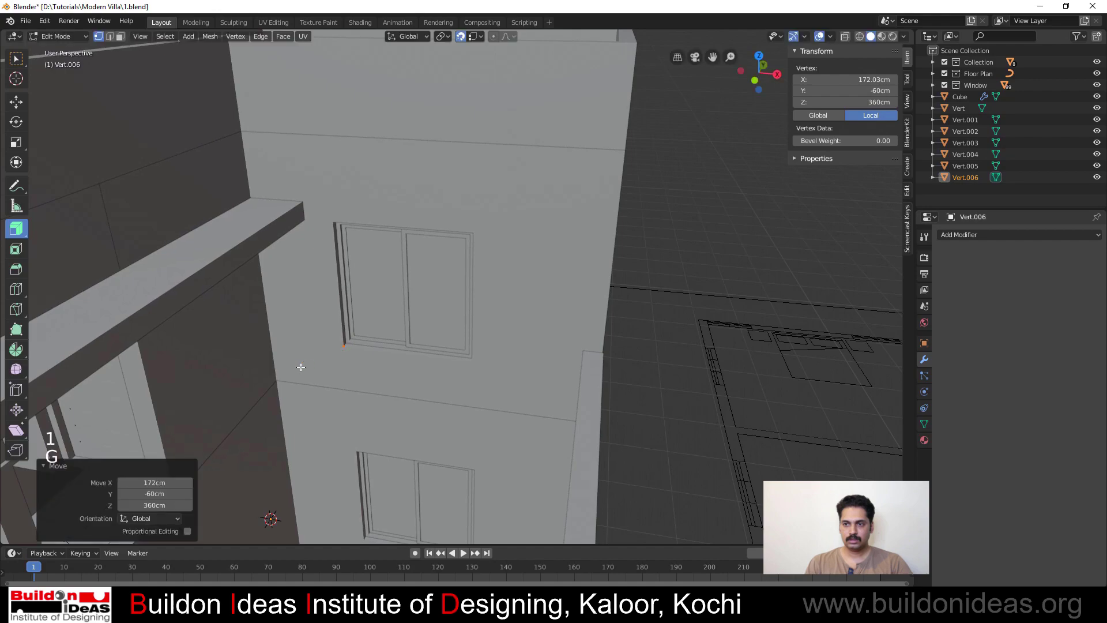
# Extrude the vertex up the window's left side, across its top and down its right side, each edge 150 cm
pyautogui.press('e')
pyautogui.click(366, 230)
pyautogui.press('e')
pyautogui.click(484, 236)
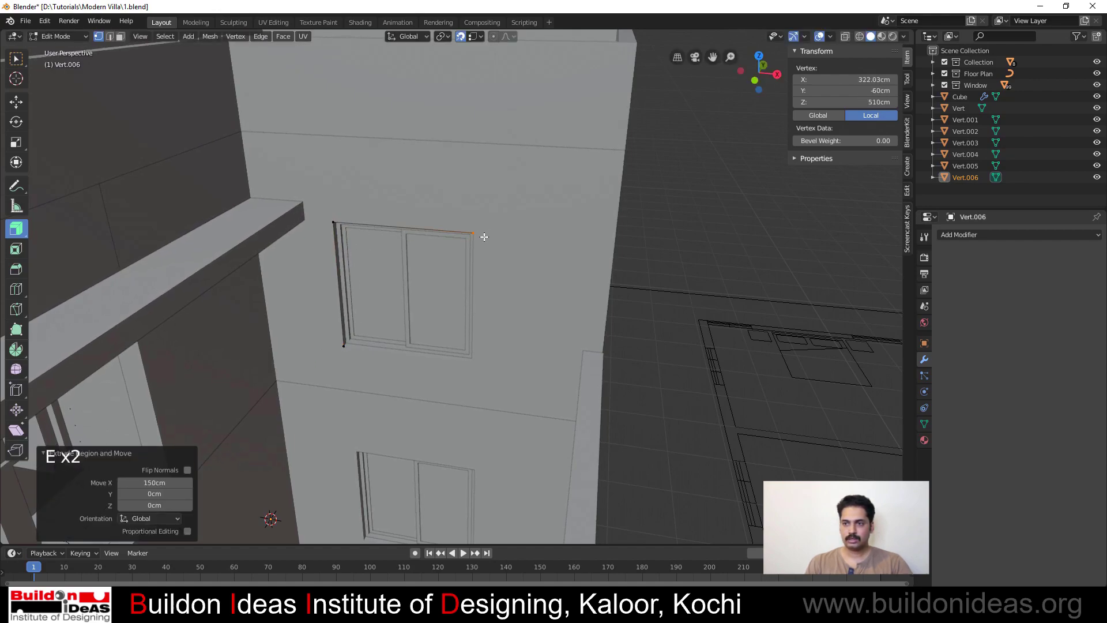
pyautogui.press('e')
pyautogui.click(474, 361)
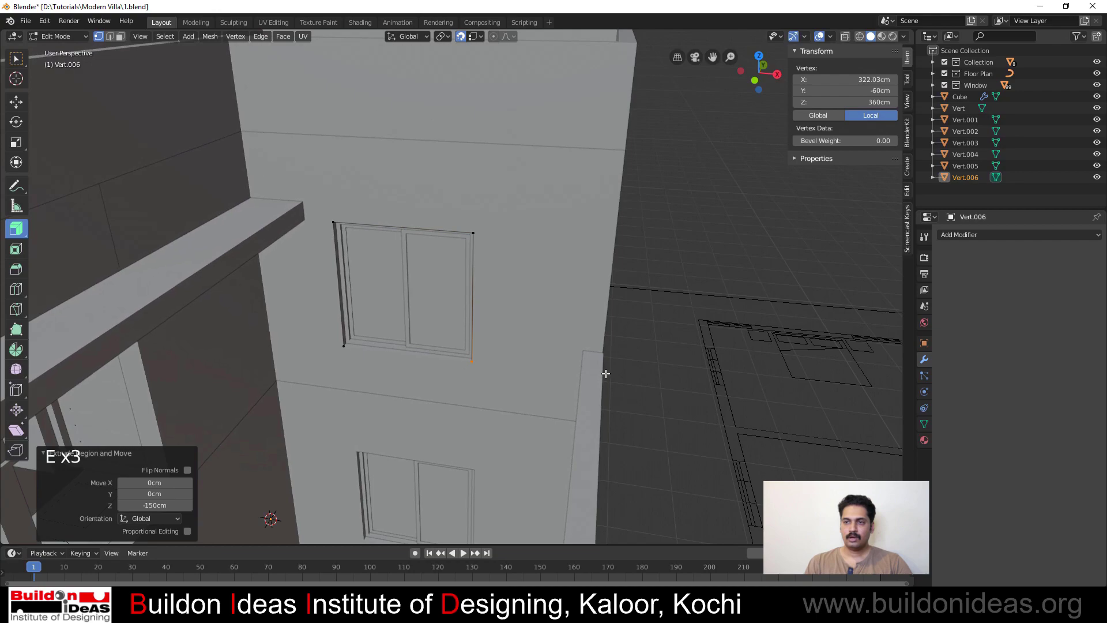
# Select the three edges around the upper-floor window and extrude them -60 cm along Y
pyautogui.press('2')
pyautogui.click(337, 256)
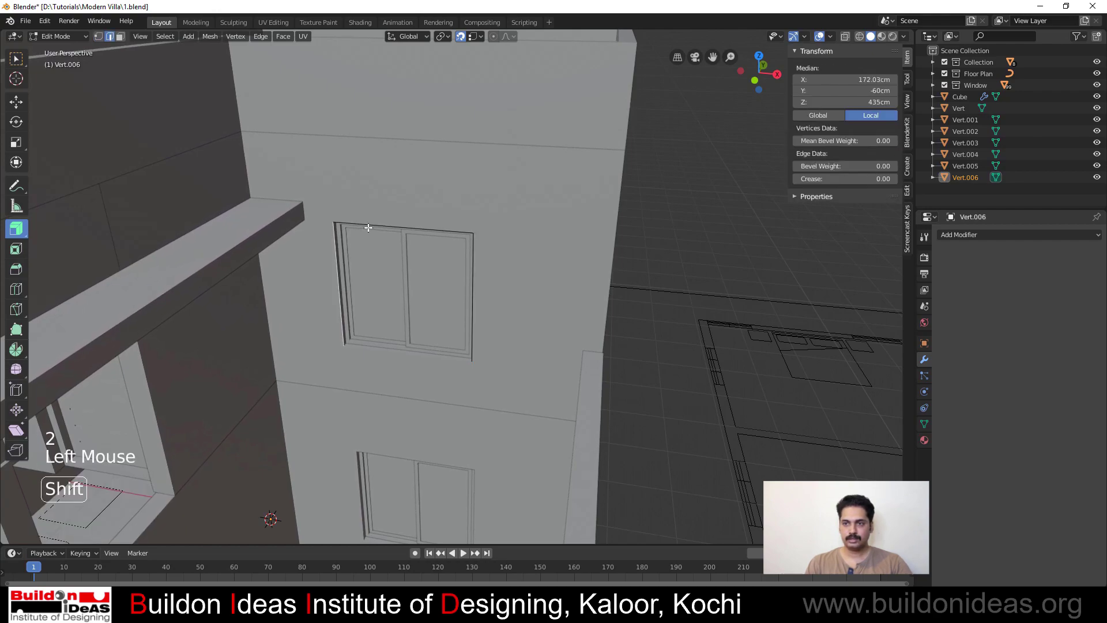
pyautogui.keyDown('shift'); pyautogui.click(370, 235); pyautogui.keyUp('shift')
pyautogui.keyDown('shift'); pyautogui.click(471, 281); pyautogui.keyUp('shift')
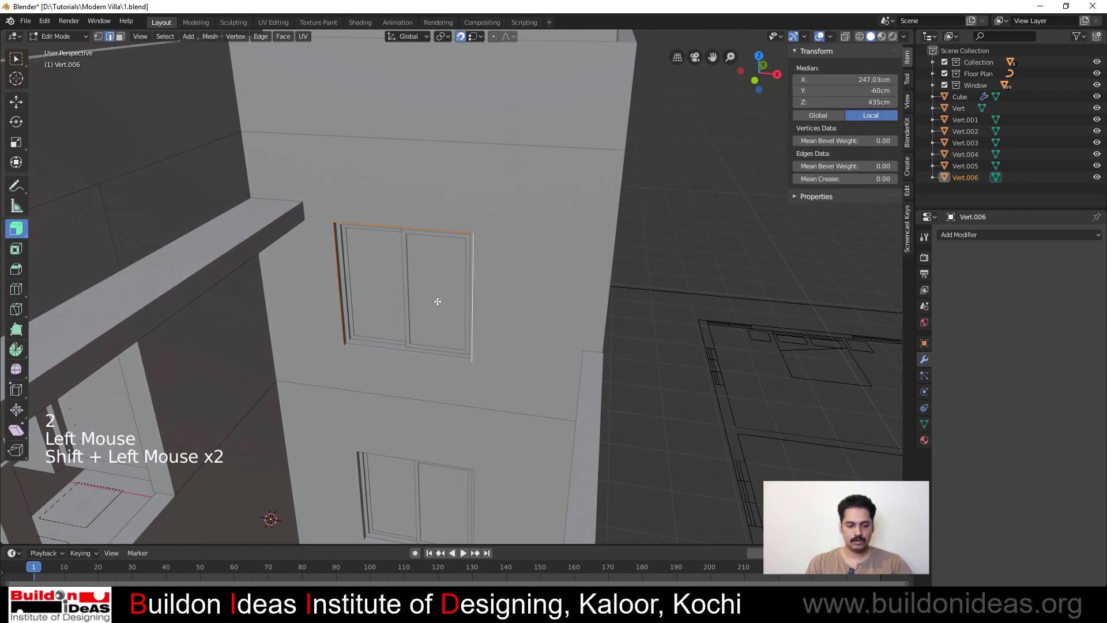
pyautogui.press('e')
pyautogui.press('y')
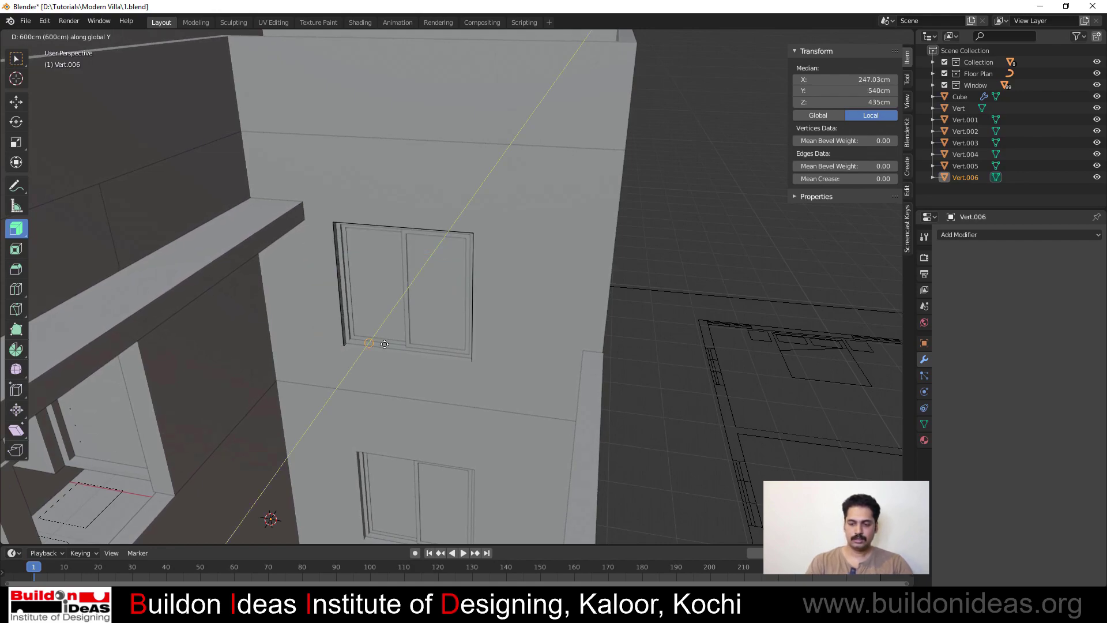
pyautogui.write('-60')
pyautogui.press('Return')
pyautogui.moveTo(526, 298); pyautogui.dragTo(382, 294, button='middle')
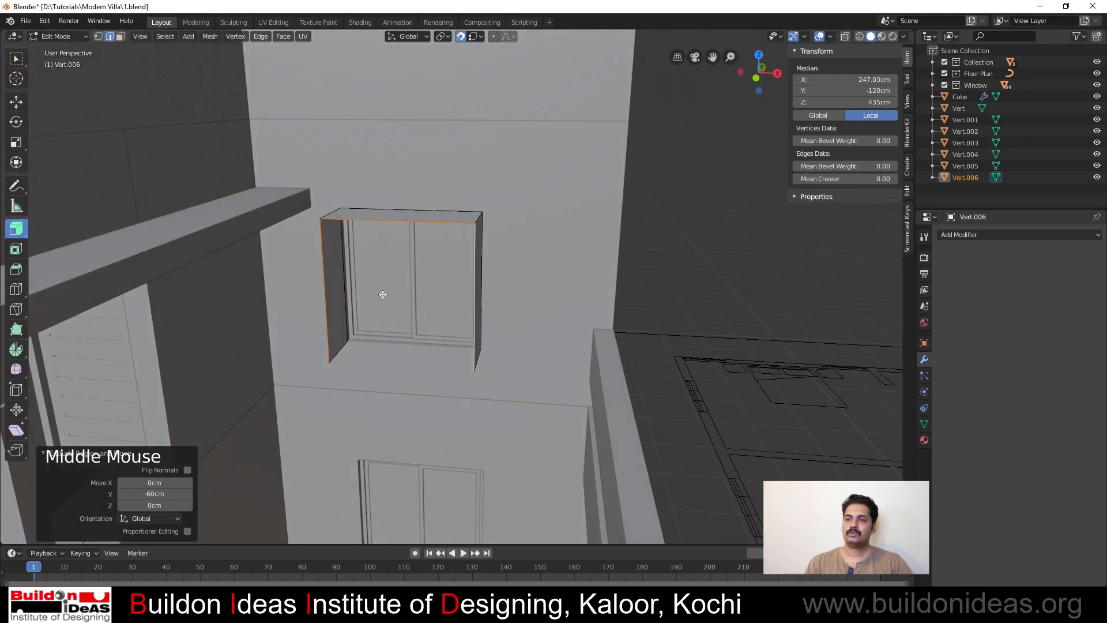
# Add a Solidify modifier to the window surround with Even Thickness enabled and a thickness of -20 cm
pyautogui.click(974, 234)
pyautogui.click(886, 413)
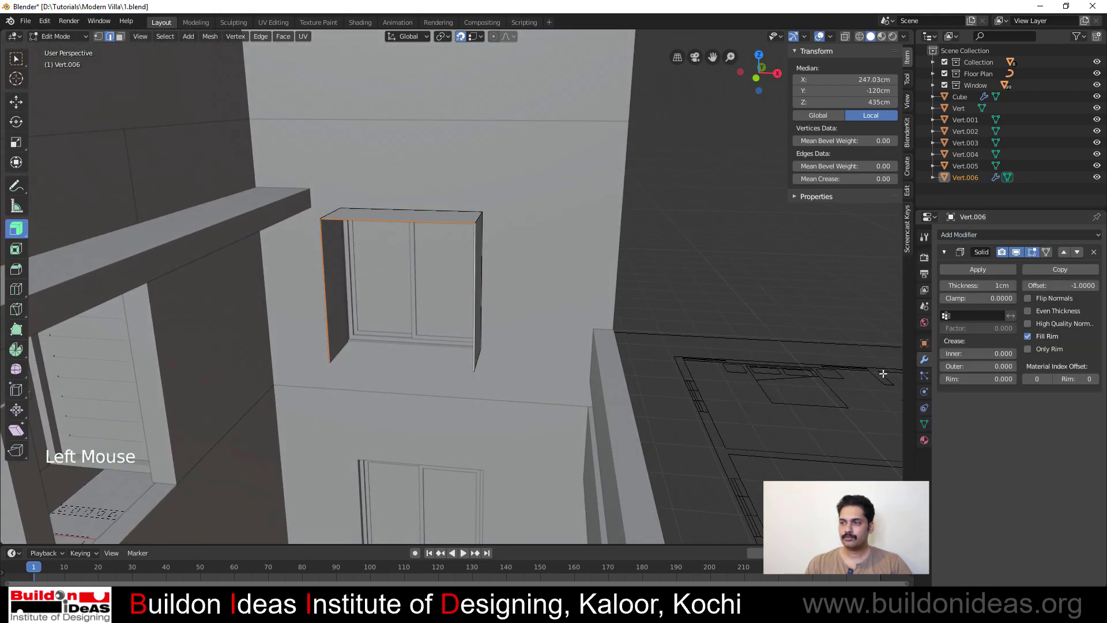
pyautogui.moveTo(1001, 286); pyautogui.dragTo(954, 285)
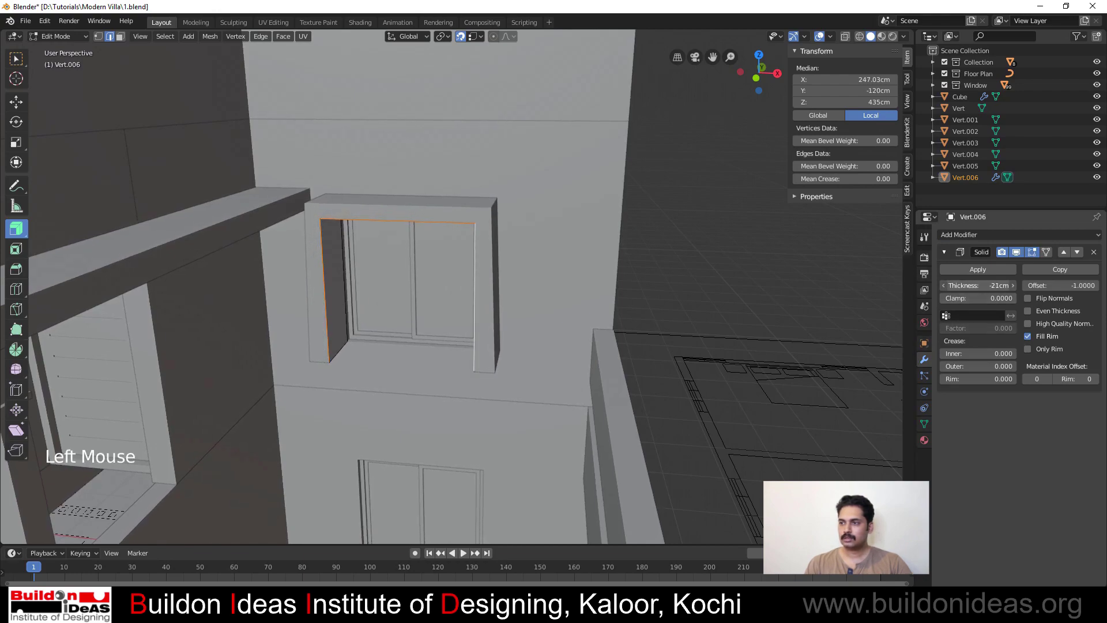
pyautogui.click(1026, 311)
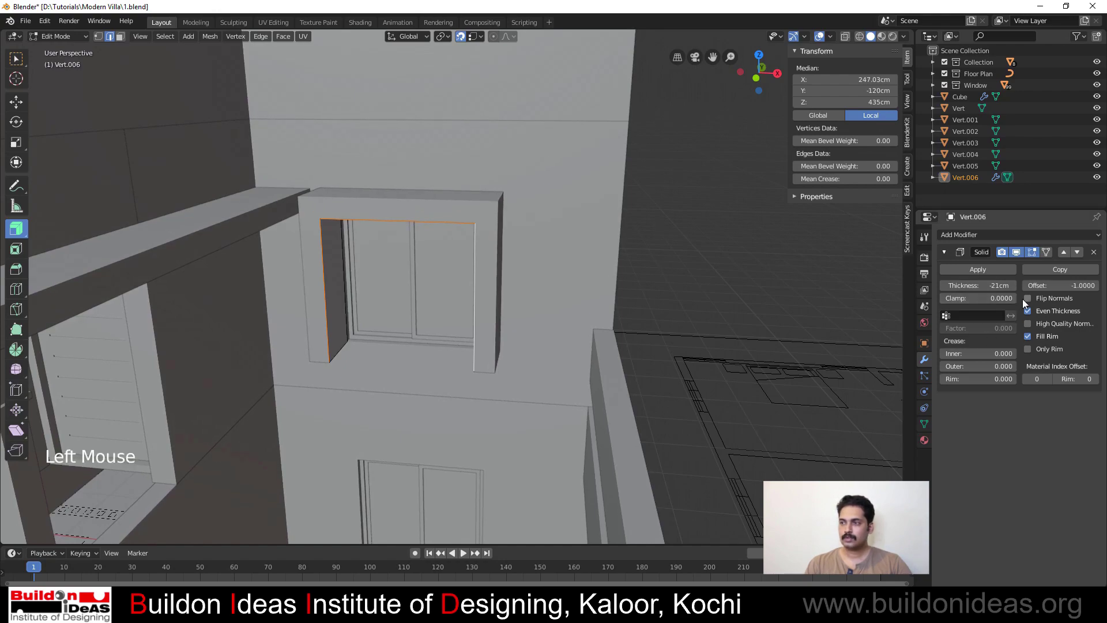
pyautogui.doubleClick(999, 285)
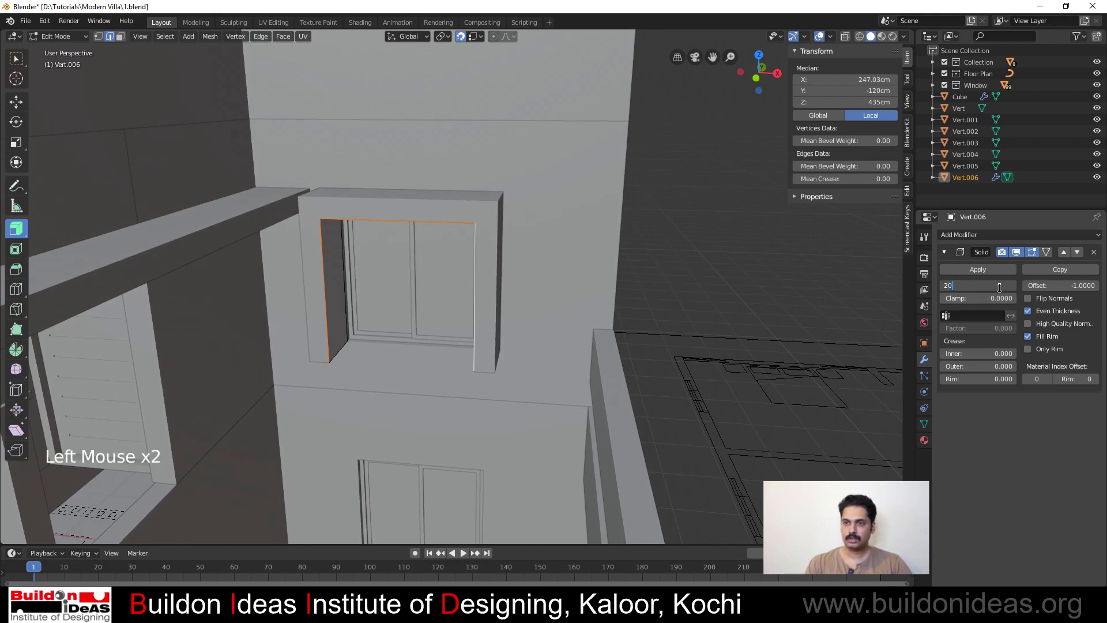
pyautogui.write('20')
pyautogui.press('Return')
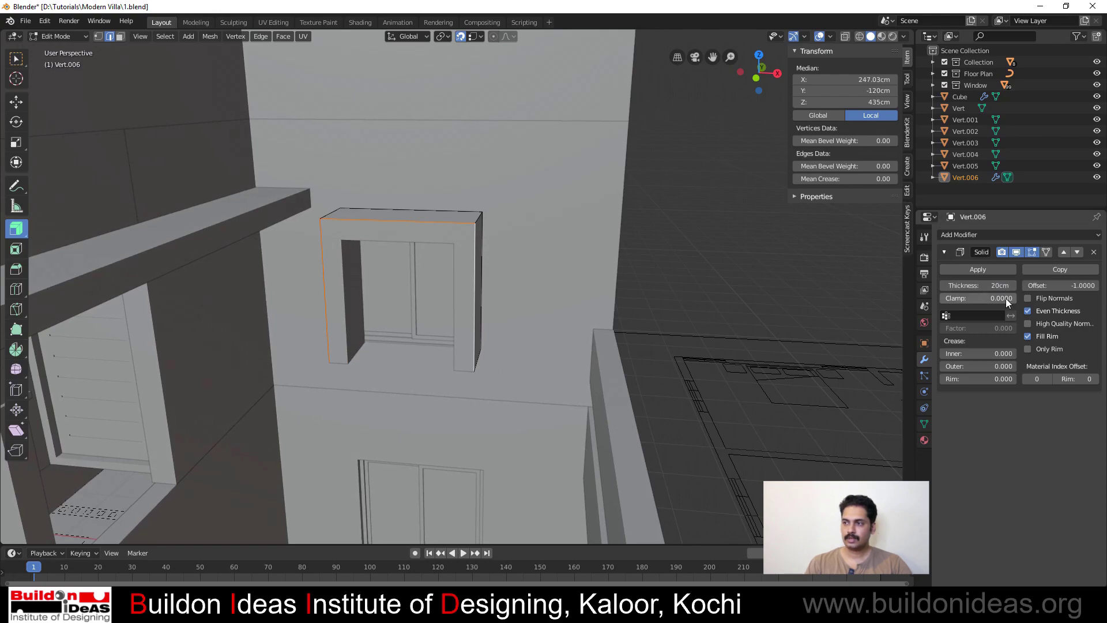
pyautogui.click(988, 285)
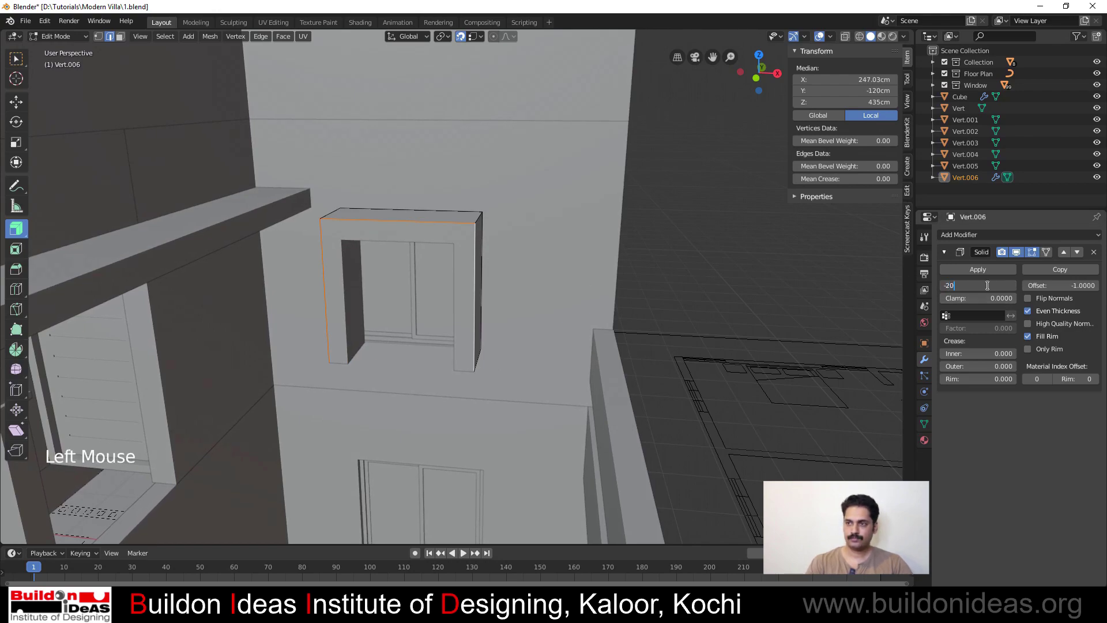
pyautogui.write('-20')
pyautogui.press('Return')
# Select the bottom edges of both side legs of the window surround and extend them downwards below the window
pyautogui.moveTo(679, 333); pyautogui.dragTo(486, 254, button='middle')
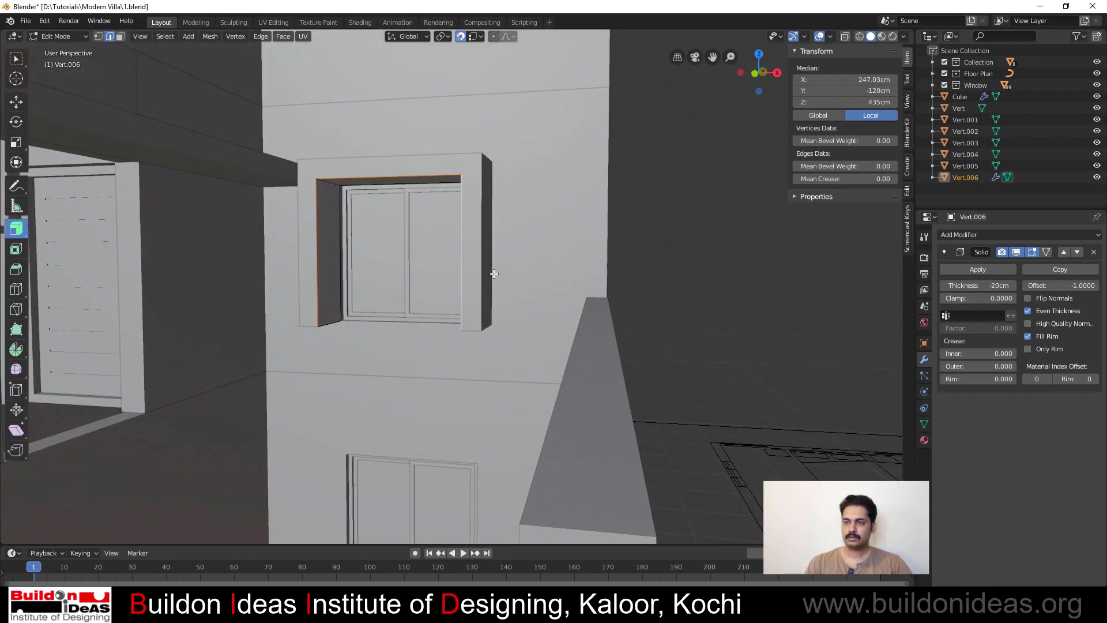
pyautogui.moveTo(495, 274); pyautogui.dragTo(497, 301, button='middle')
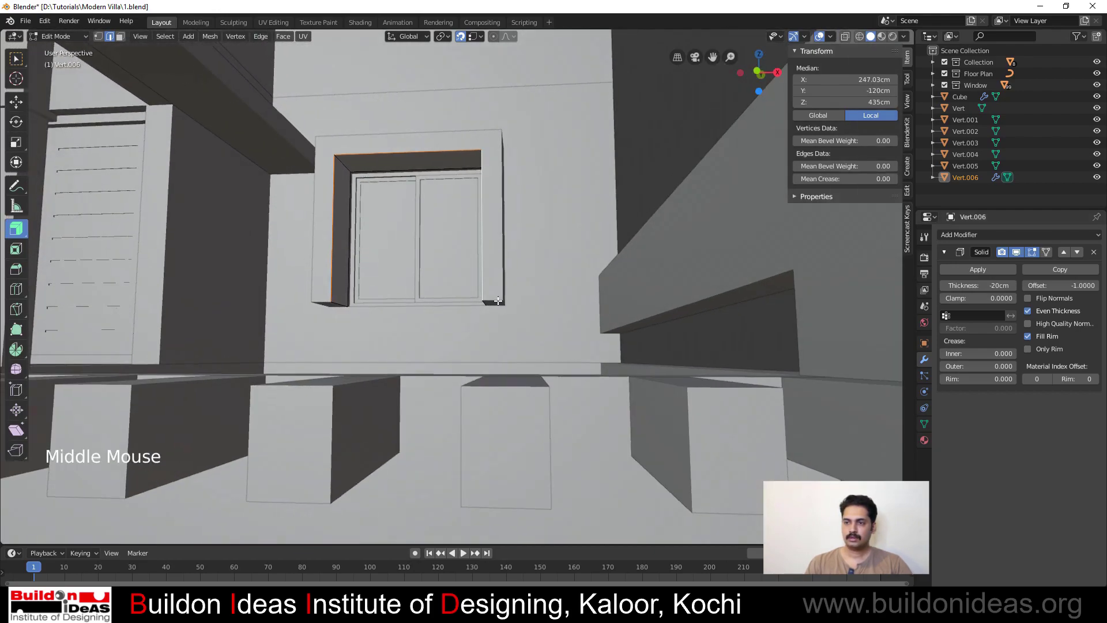
pyautogui.click(496, 304)
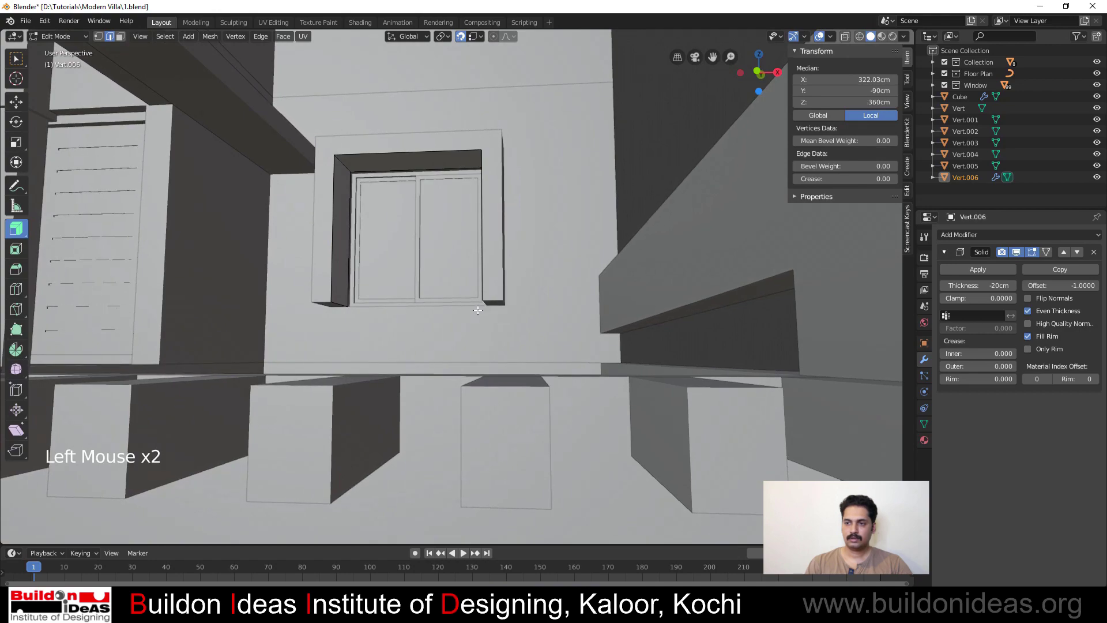
pyautogui.keyDown('shift'); pyautogui.click(335, 306); pyautogui.keyUp('shift')
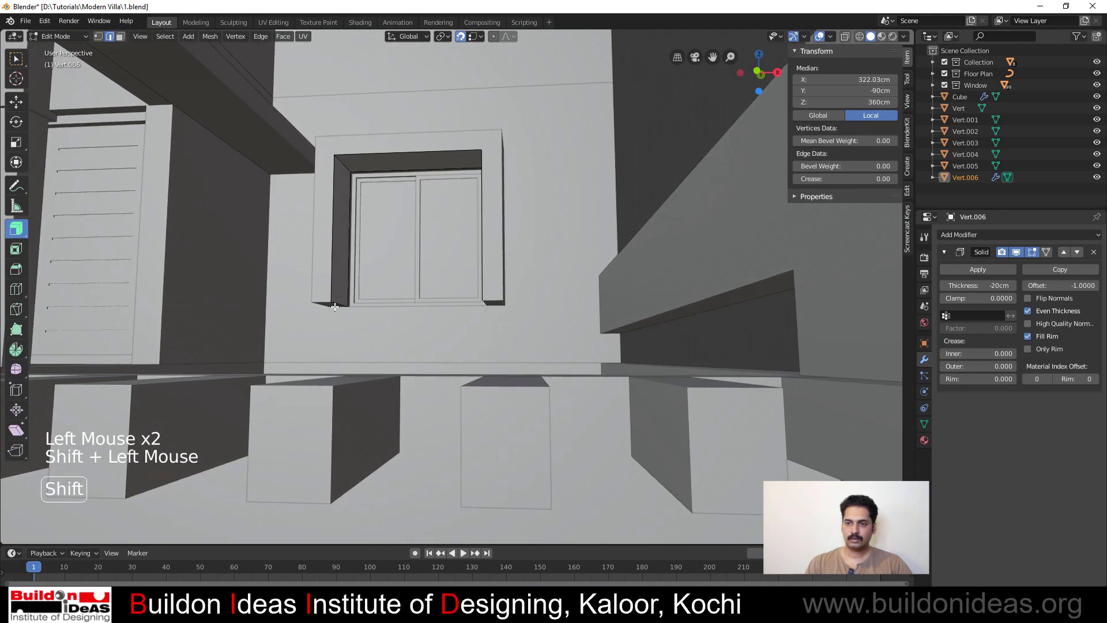
pyautogui.press('g')
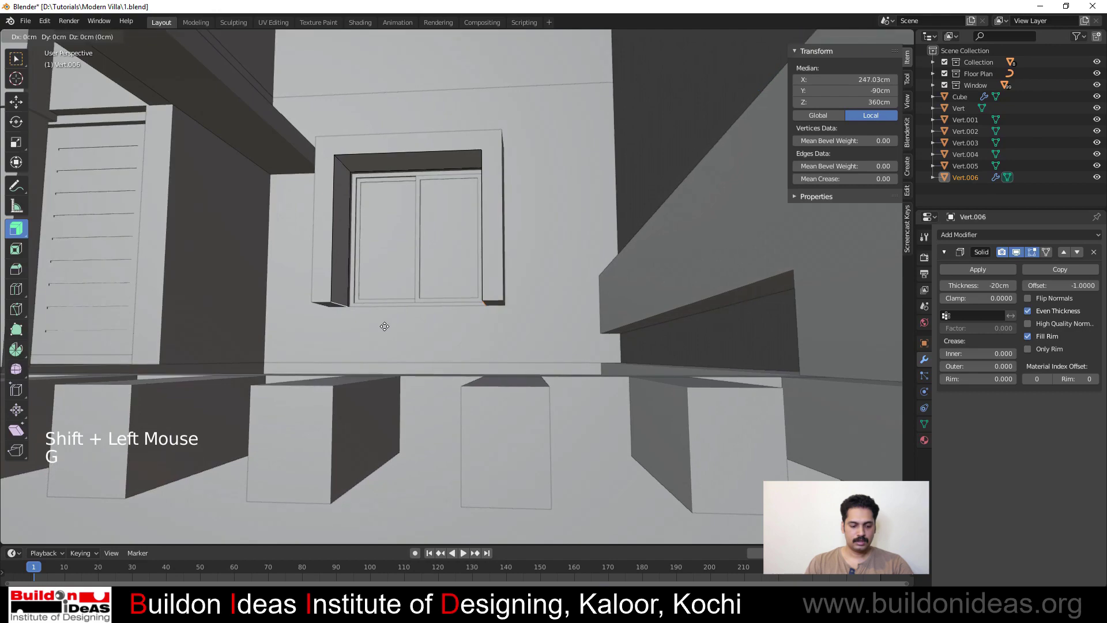
pyautogui.click(369, 401)
# Select the top face edges of the window surround and raise them along Z above the window
pyautogui.moveTo(431, 176)
pyautogui.mouseDown(button='middle')
pyautogui.moveTo(421, 208)
pyautogui.moveTo(427, 192)
pyautogui.mouseUp(button='middle')
pyautogui.click(416, 187)
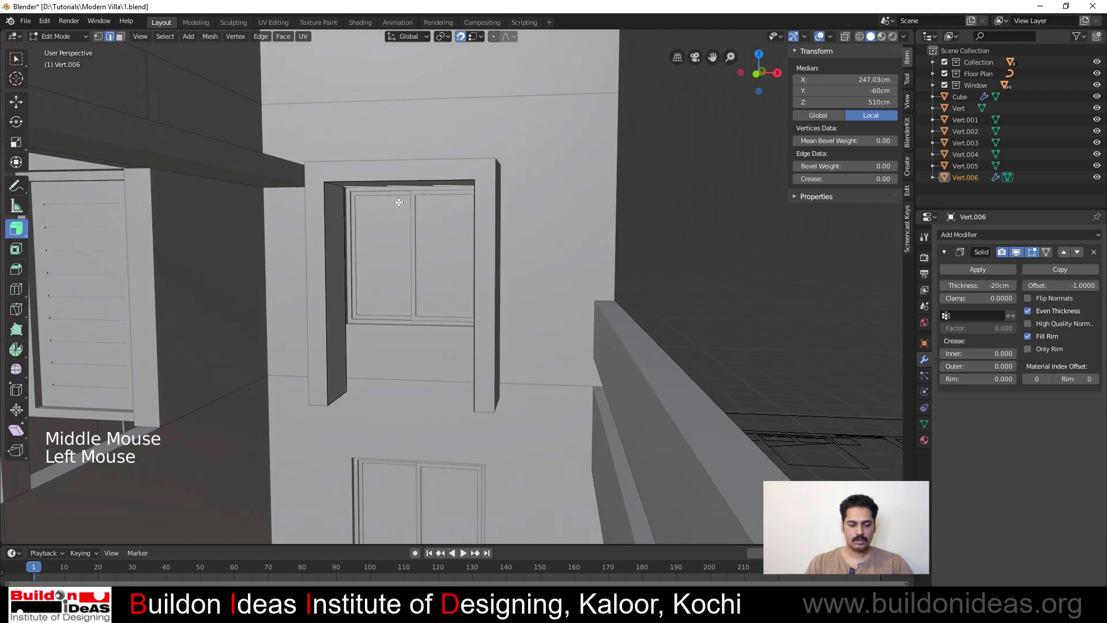
pyautogui.keyDown('ctrl'); pyautogui.click(397, 156); pyautogui.keyUp('ctrl')
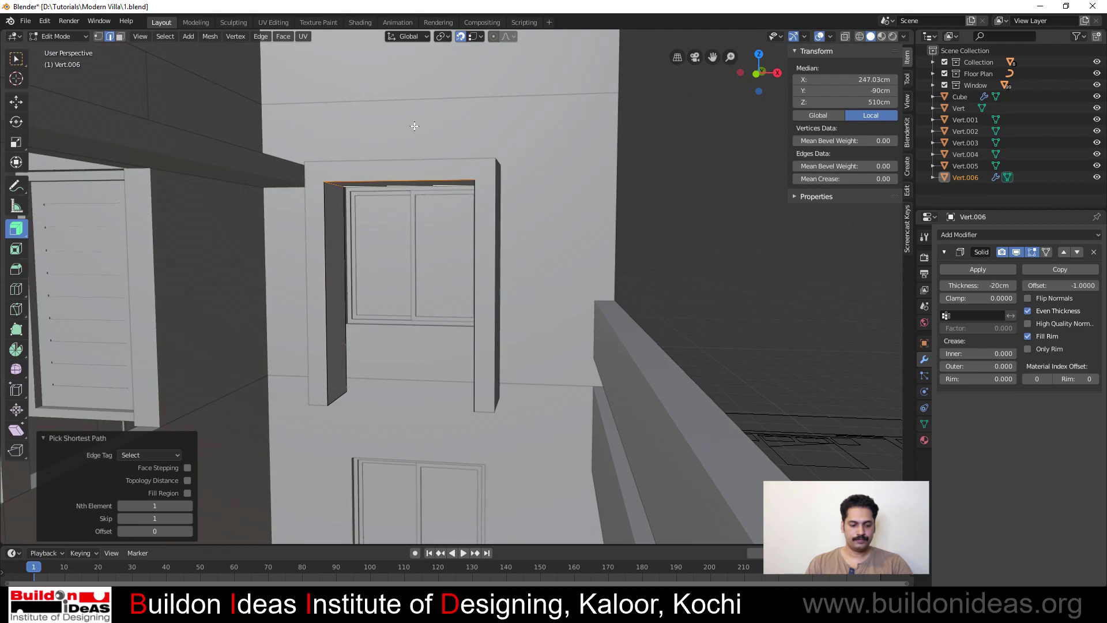
pyautogui.press('g')
pyautogui.press('z')
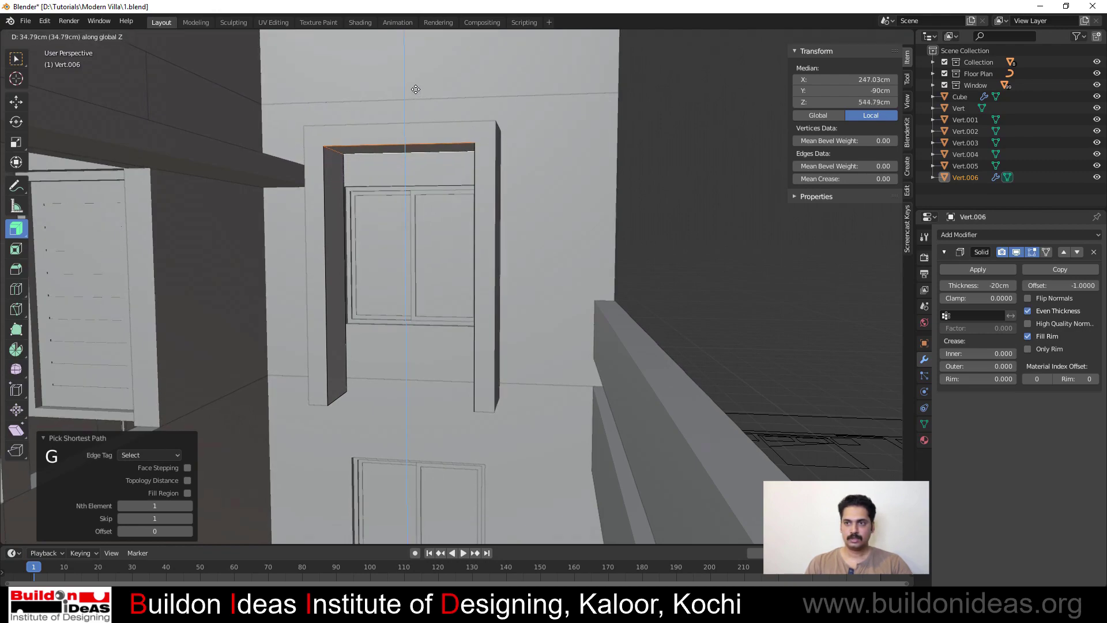
pyautogui.click(411, 56)
pyautogui.scroll(-2, 426, 265)
pyautogui.moveTo(427, 265); pyautogui.dragTo(436, 270, button='middle')
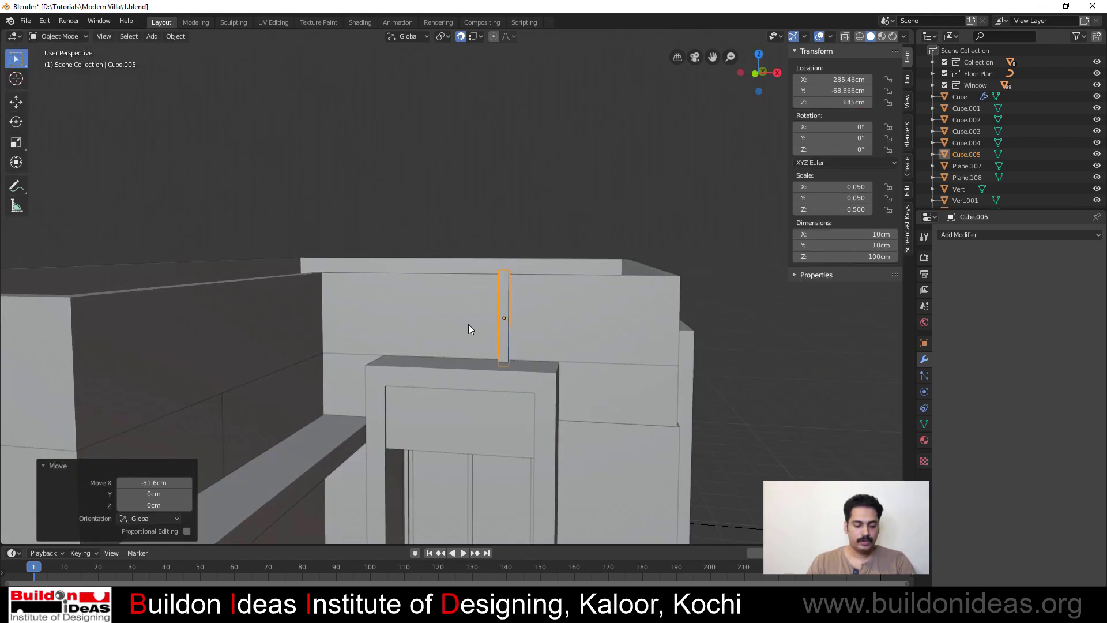
# Make a linked duplicate of the post above the window surround at -24.3 cm along X and repeat it to form five posts
pyautogui.hotkey('alt', 'd')
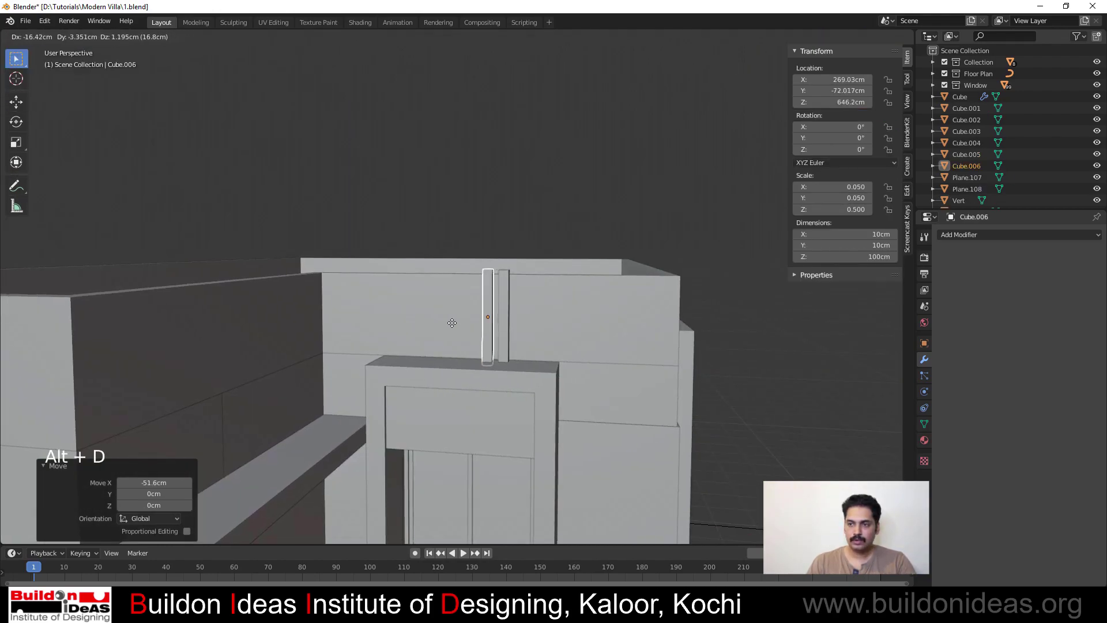
pyautogui.click(445, 328)
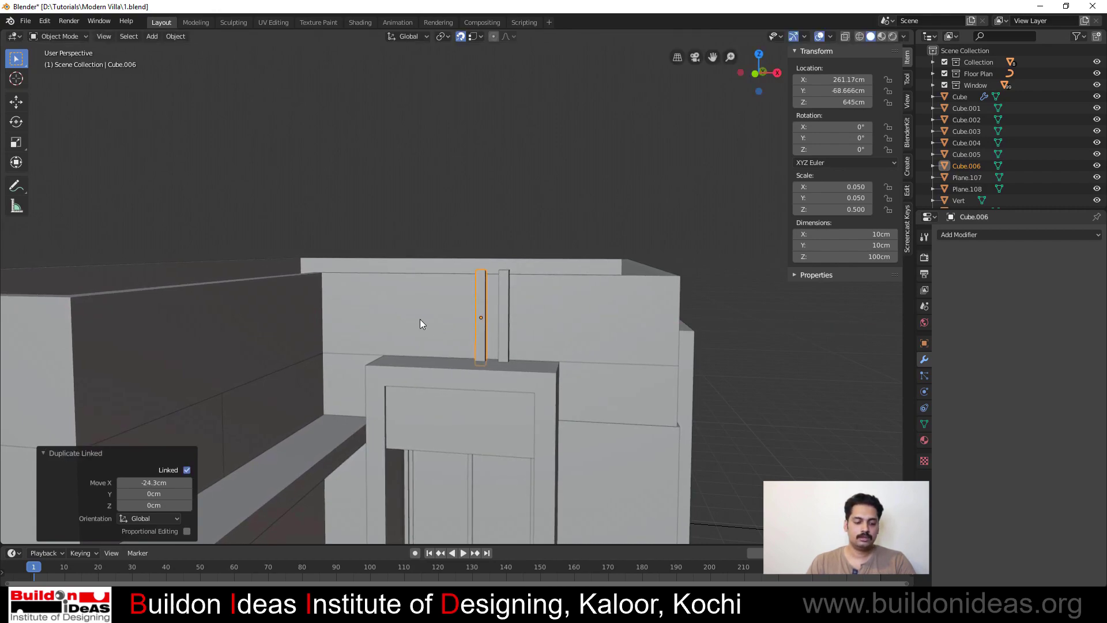
pyautogui.hotkey('shift', 'r')
pyautogui.hotkey('shift', 'r')
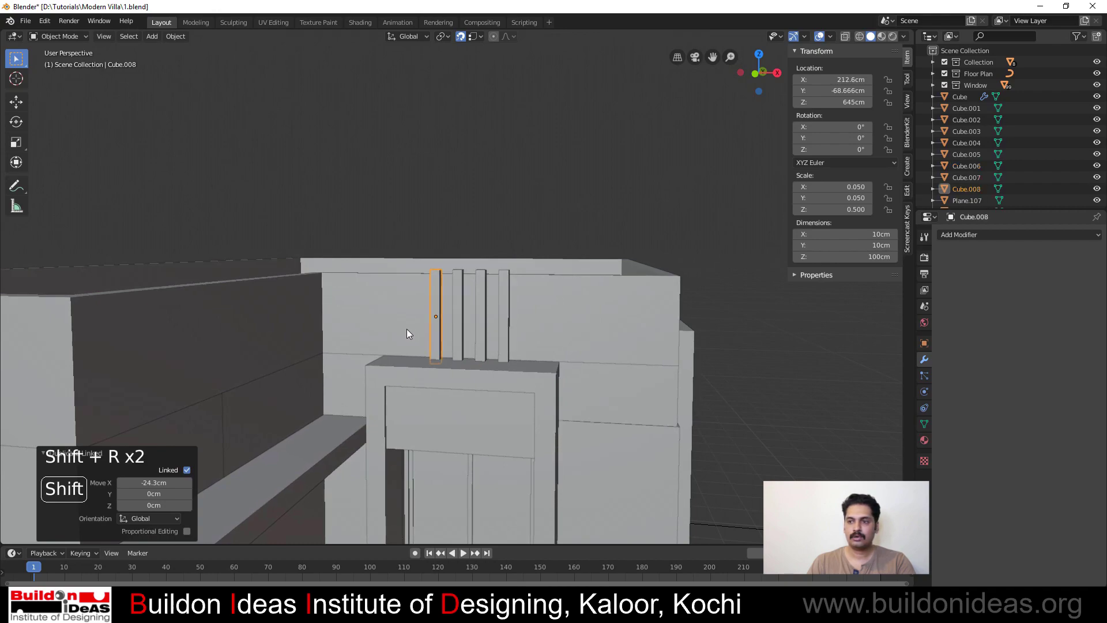
pyautogui.hotkey('shift', 'r')
pyautogui.hotkey('shift', 'r')
# Select all five posts above the window surround and move them together about 18.5 cm along X
pyautogui.keyDown('shift'); pyautogui.click(435, 303); pyautogui.keyUp('shift')
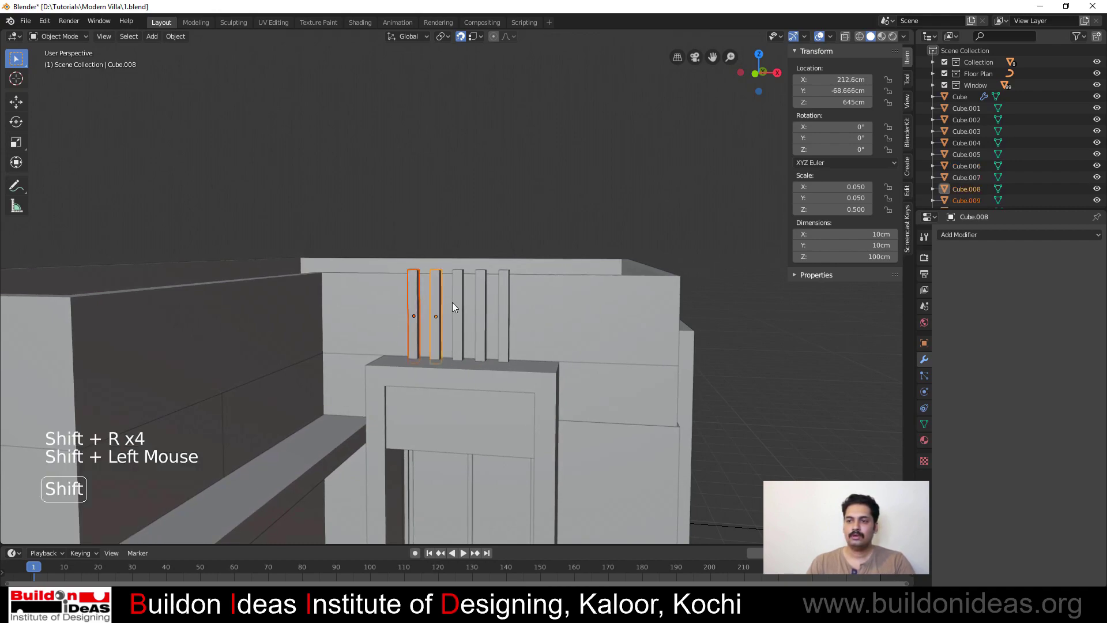
pyautogui.keyDown('shift'); pyautogui.moveTo(458, 292); pyautogui.dragTo(469, 293); pyautogui.keyUp('shift')
pyautogui.click(457, 280)
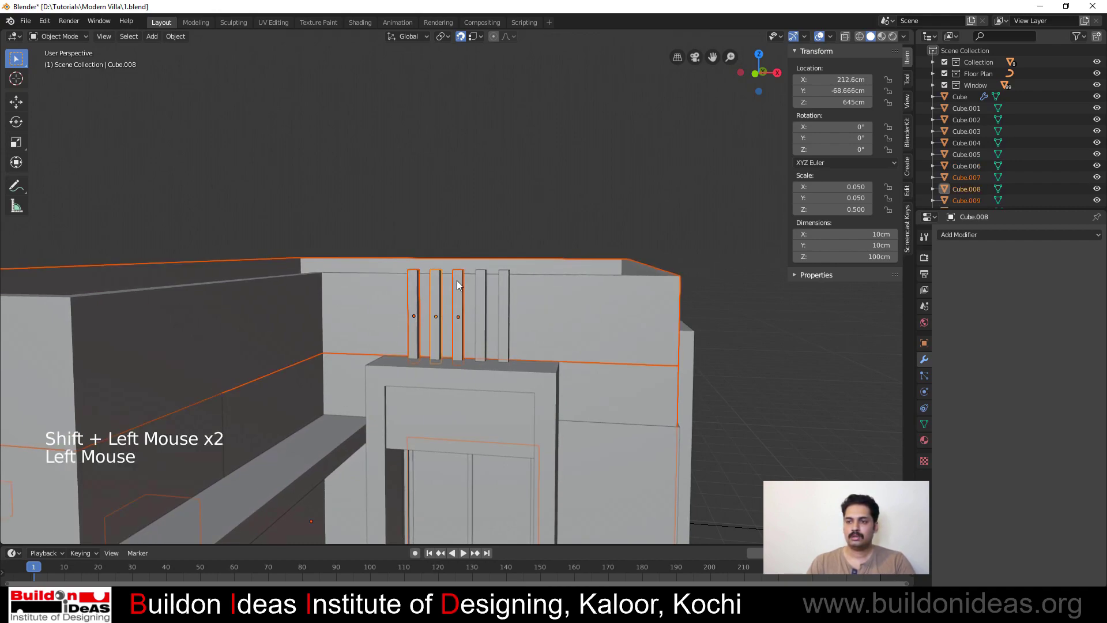
pyautogui.click(433, 286)
pyautogui.click(415, 286)
pyautogui.keyDown('shift'); pyautogui.click(437, 285); pyautogui.keyUp('shift')
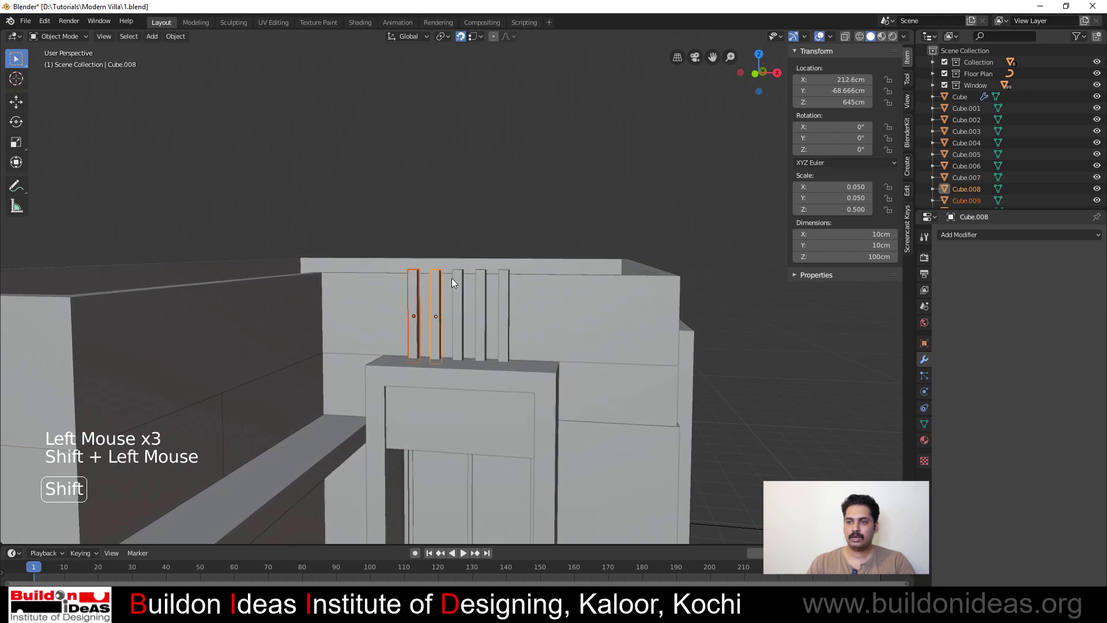
pyautogui.keyDown('shift'); pyautogui.click(458, 286); pyautogui.keyUp('shift')
pyautogui.keyDown('shift'); pyautogui.click(480, 282); pyautogui.keyUp('shift')
pyautogui.keyDown('shift'); pyautogui.click(504, 288); pyautogui.keyUp('shift')
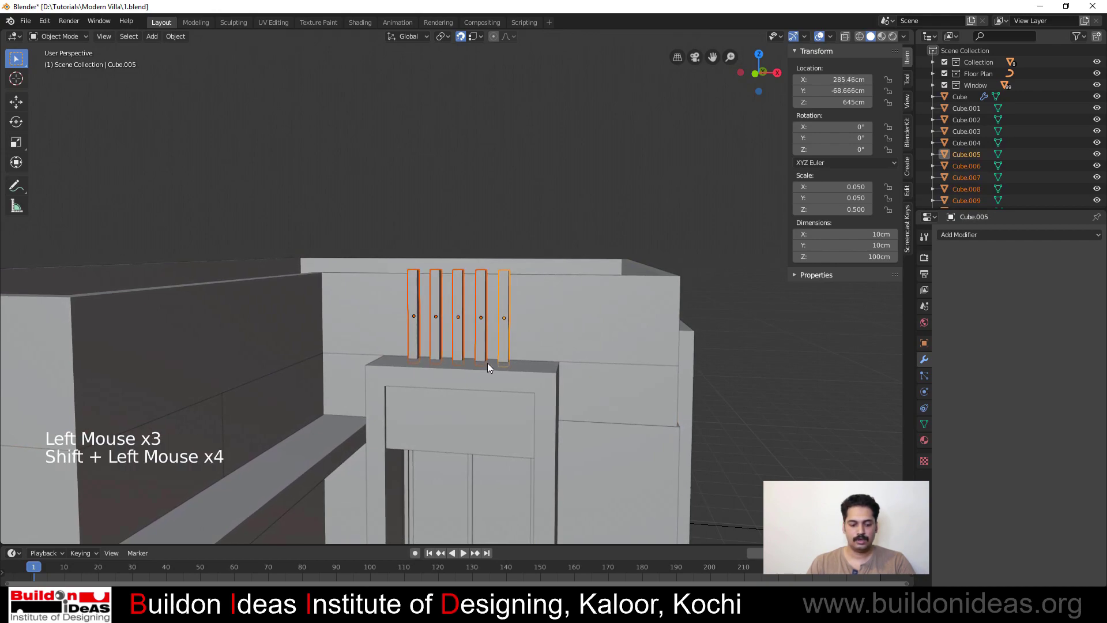
pyautogui.press('g')
pyautogui.press('x')
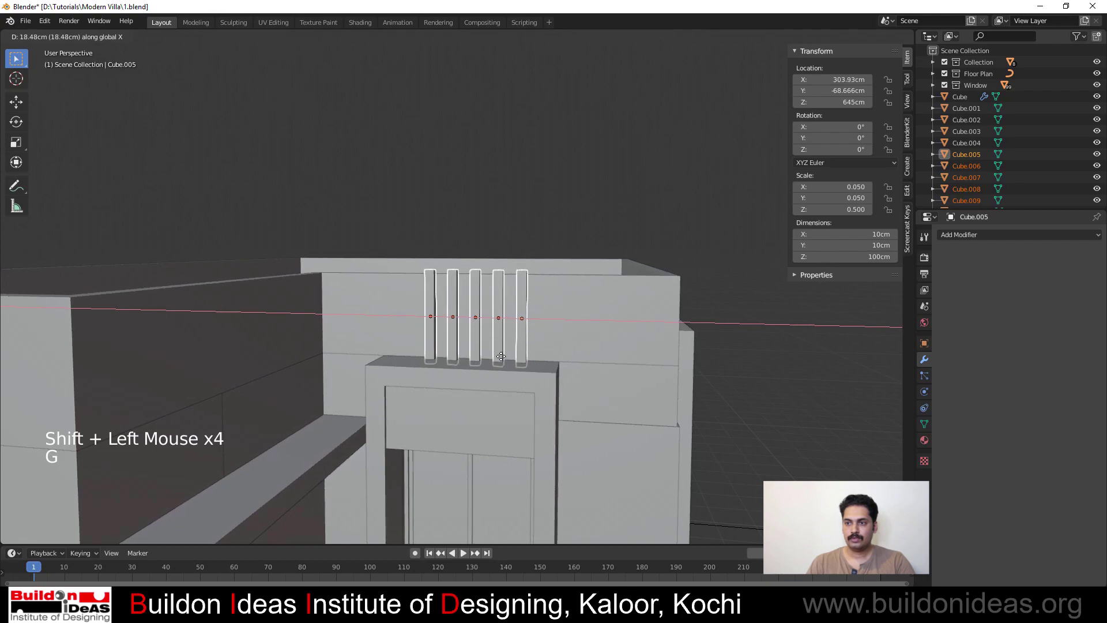
pyautogui.click(500, 355)
# Place the 3D cursor on the upper front face of the parapet block beside the window surround and add a plane there
pyautogui.scroll(-3, 437, 197)
pyautogui.moveTo(437, 197); pyautogui.dragTo(492, 320, button='middle')
pyautogui.scroll(-2, 396, 299)
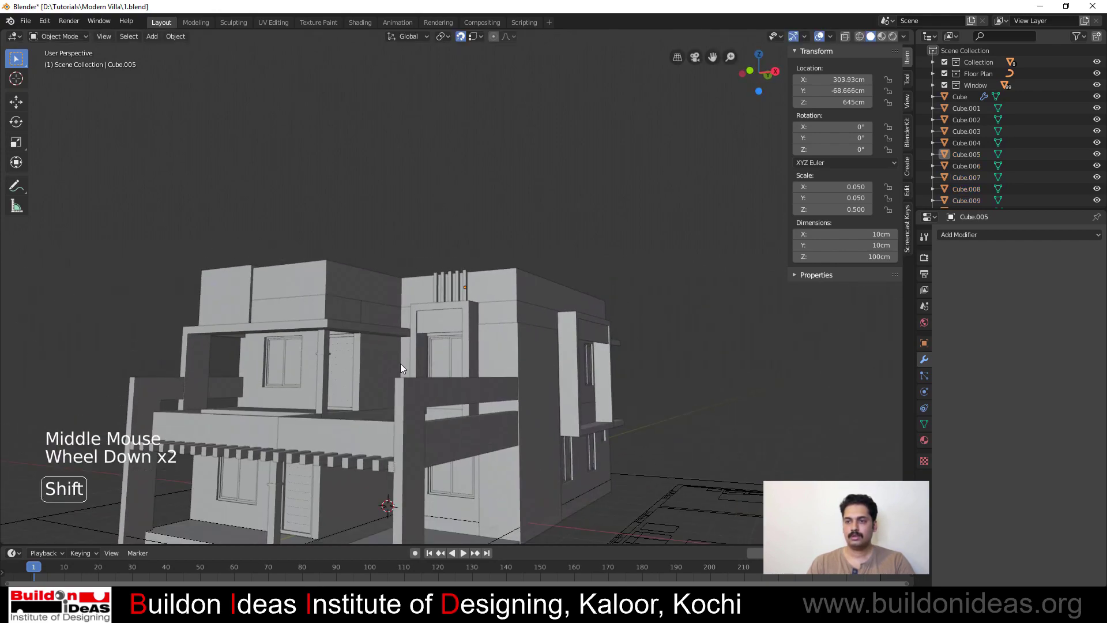
pyautogui.keyDown('shift'); pyautogui.moveTo(400, 363); pyautogui.dragTo(437, 382, button='middle'); pyautogui.keyUp('shift')
pyautogui.keyDown('shift'); pyautogui.moveTo(259, 320); pyautogui.dragTo(419, 422, button='middle'); pyautogui.keyUp('shift')
pyautogui.scroll(4, 458, 370)
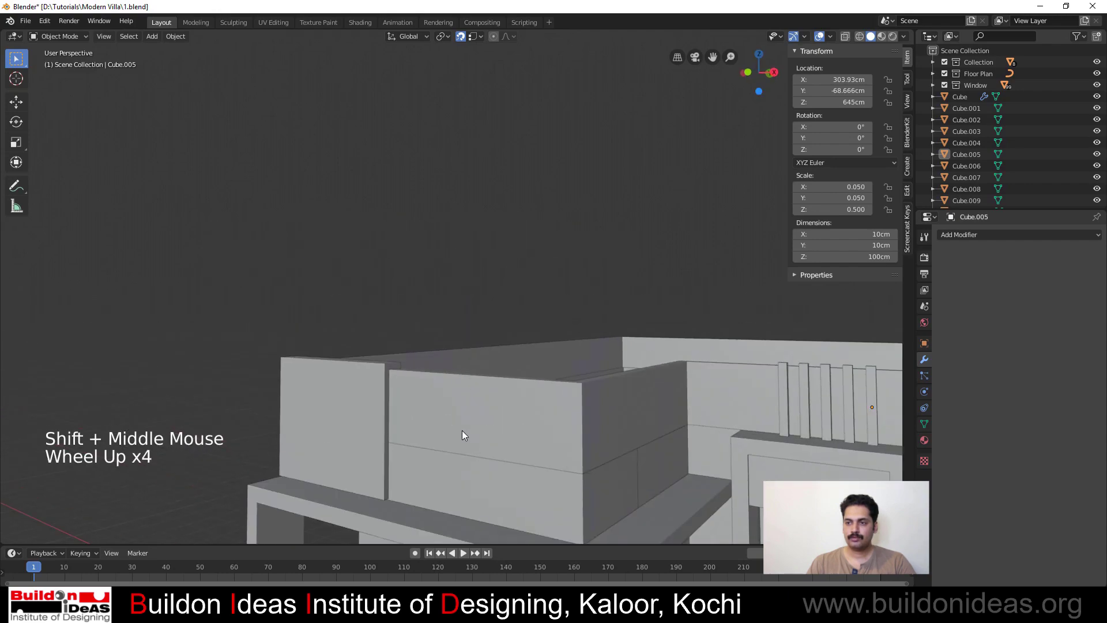
pyautogui.moveTo(506, 424)
pyautogui.mouseDown(button='middle')
pyautogui.moveTo(521, 416)
pyautogui.moveTo(509, 410)
pyautogui.mouseUp(button='middle')
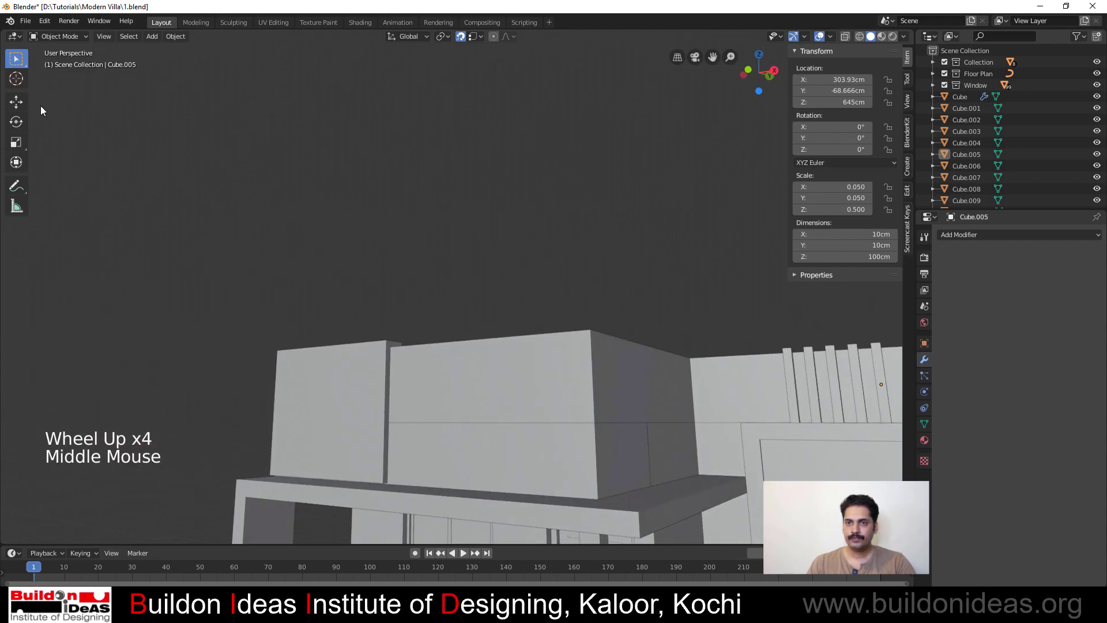
pyautogui.click(151, 37)
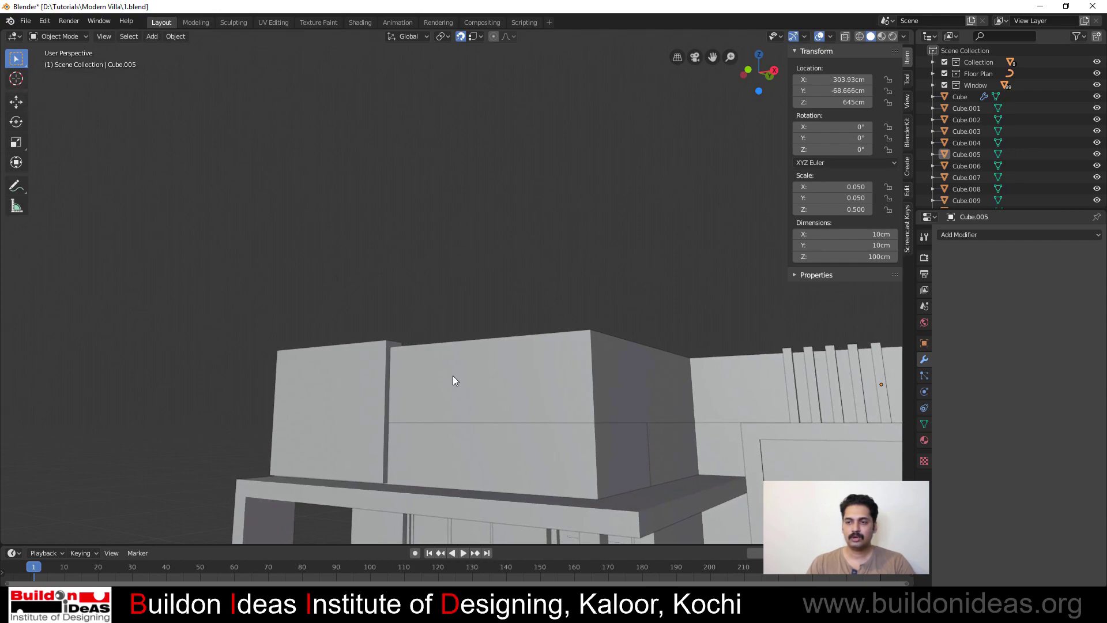
pyautogui.press('shift')
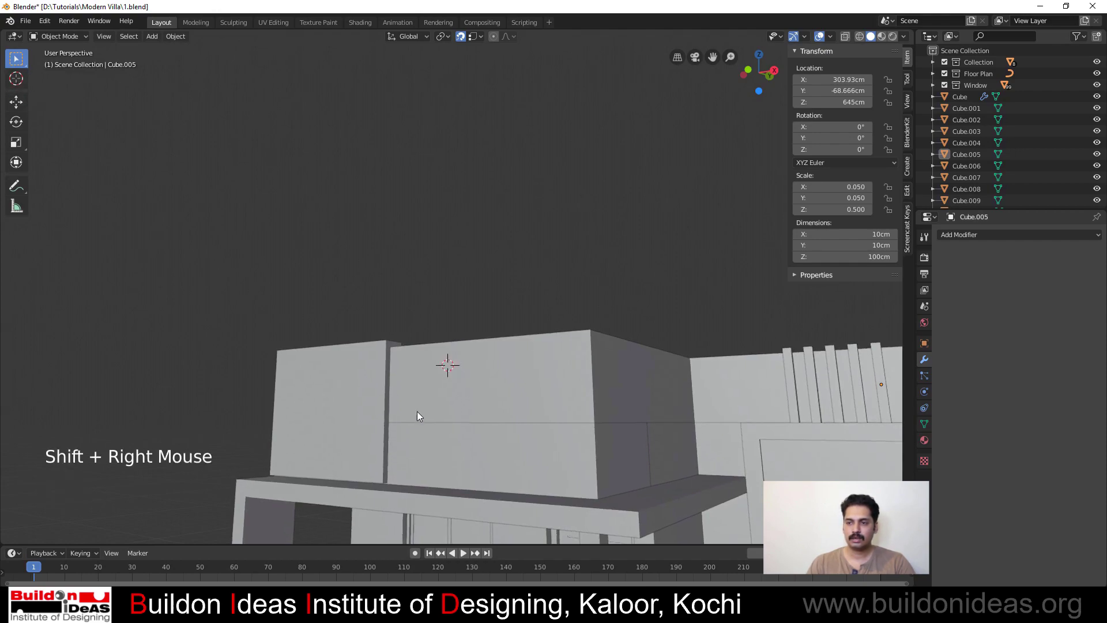
pyautogui.click(152, 36)
pyautogui.moveTo(163, 51)
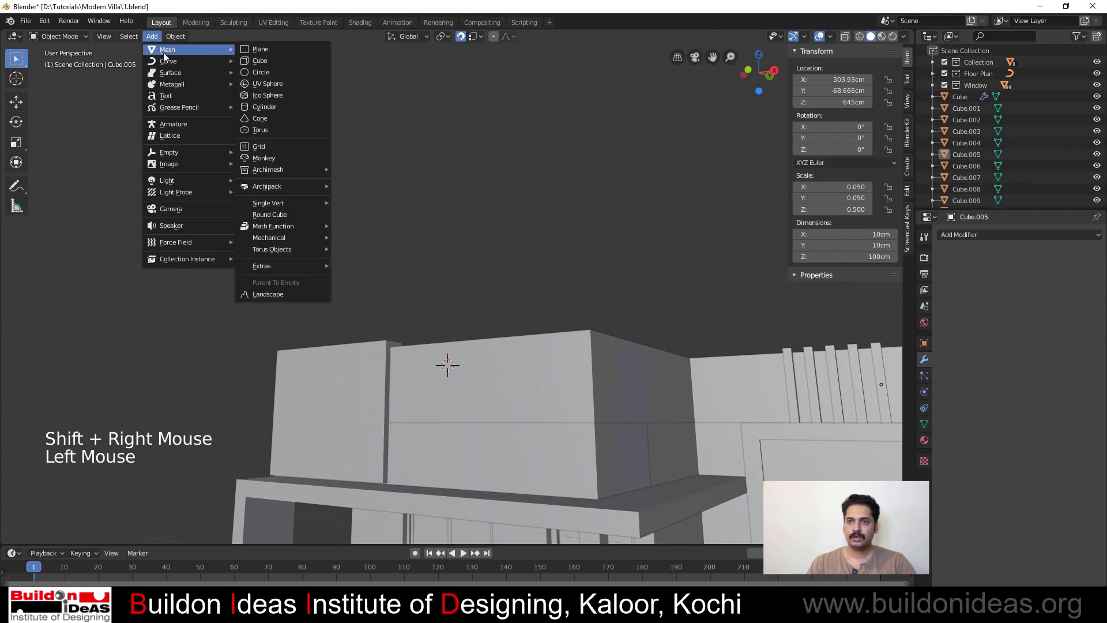
pyautogui.click(256, 50)
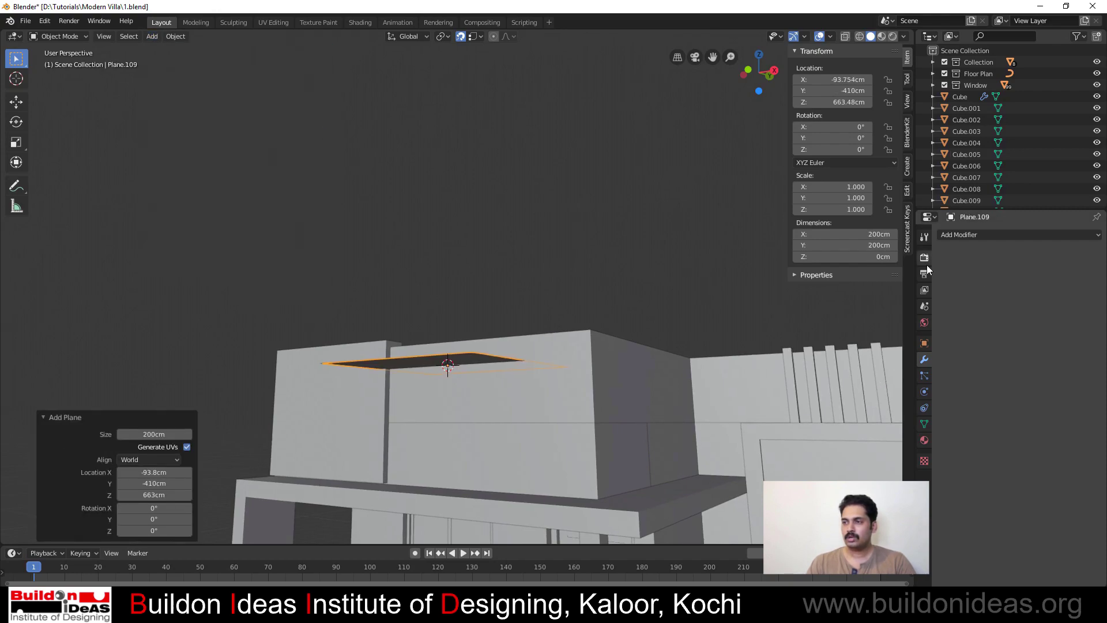
# Set the new plane's dimensions to 25 cm along X and 25 cm along Y
pyautogui.click(872, 236)
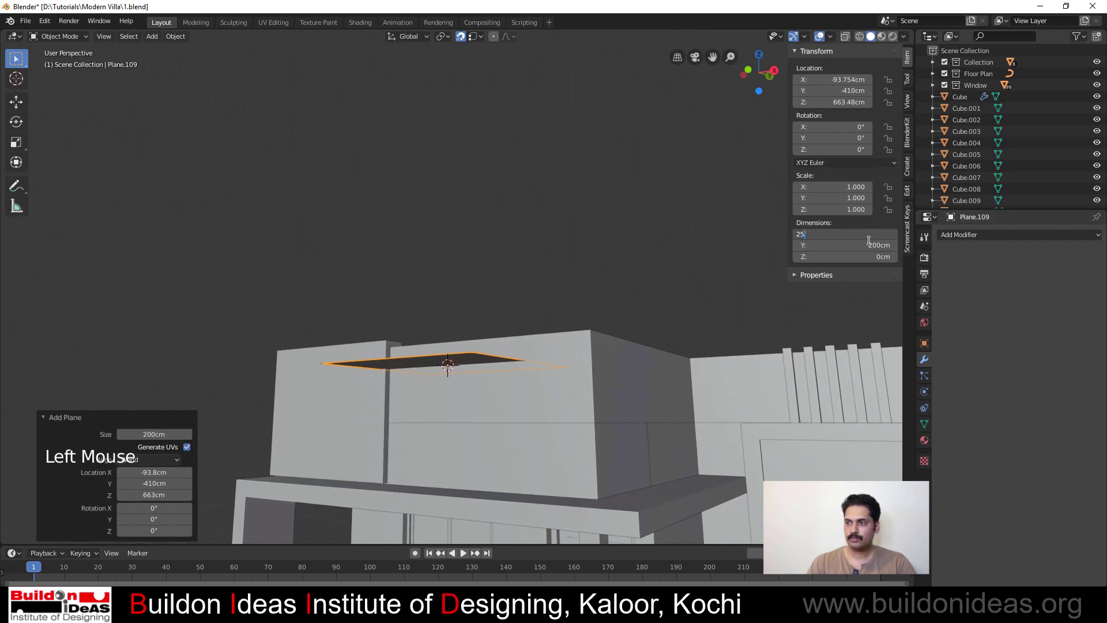
pyautogui.press('Return')
pyautogui.click(871, 245)
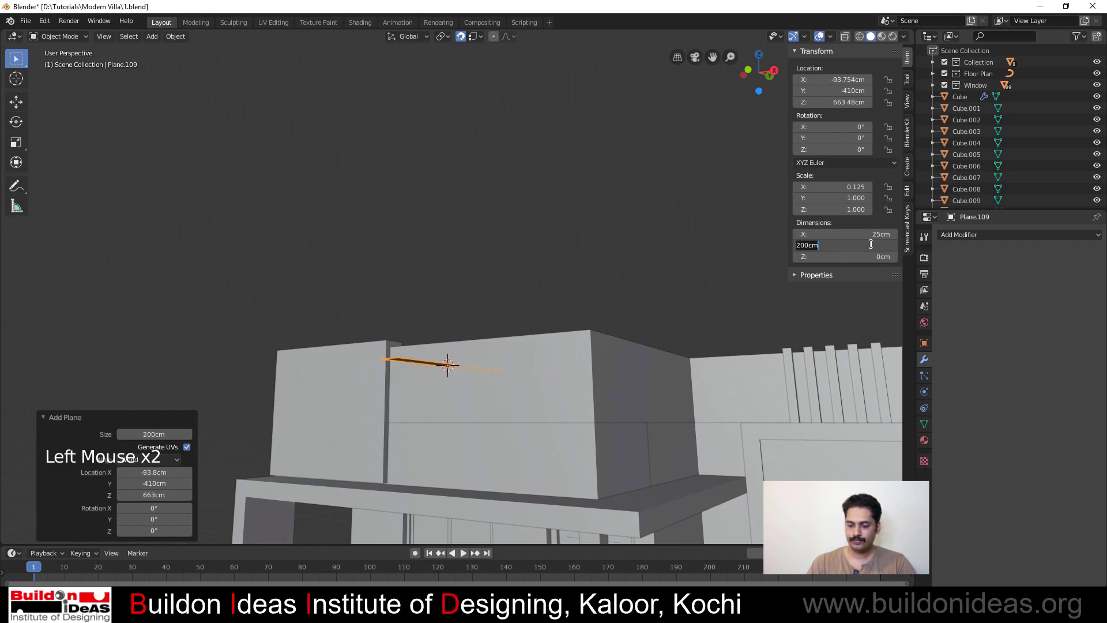
pyautogui.write('25')
pyautogui.press('Return')
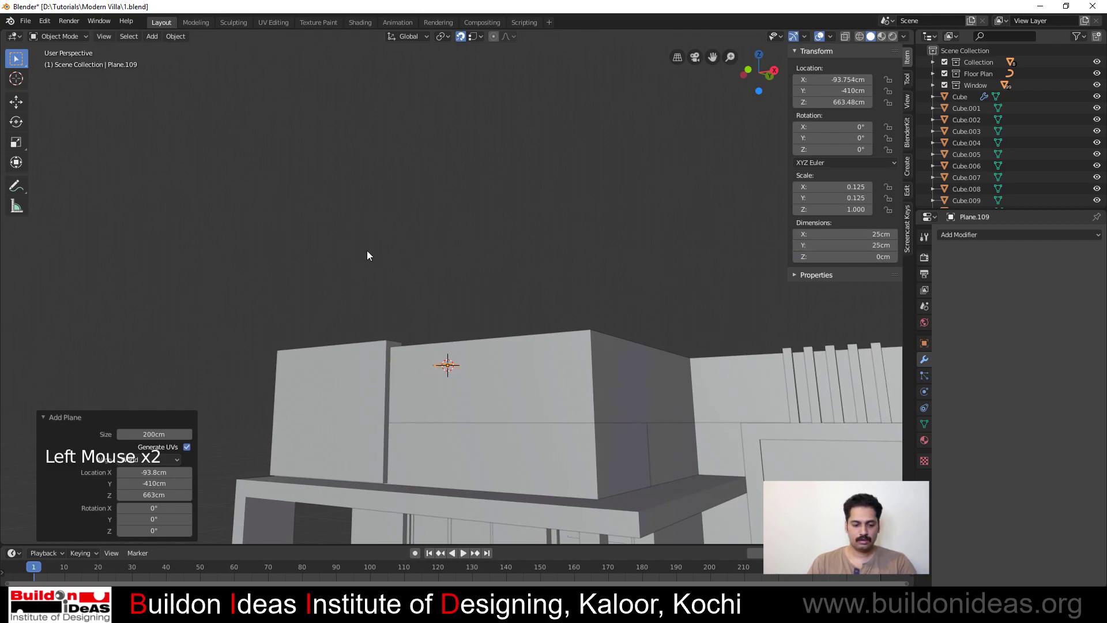
# Rotate the small square plane 90° about the X axis so it stands parallel to the front parapet wall
pyautogui.press('r')
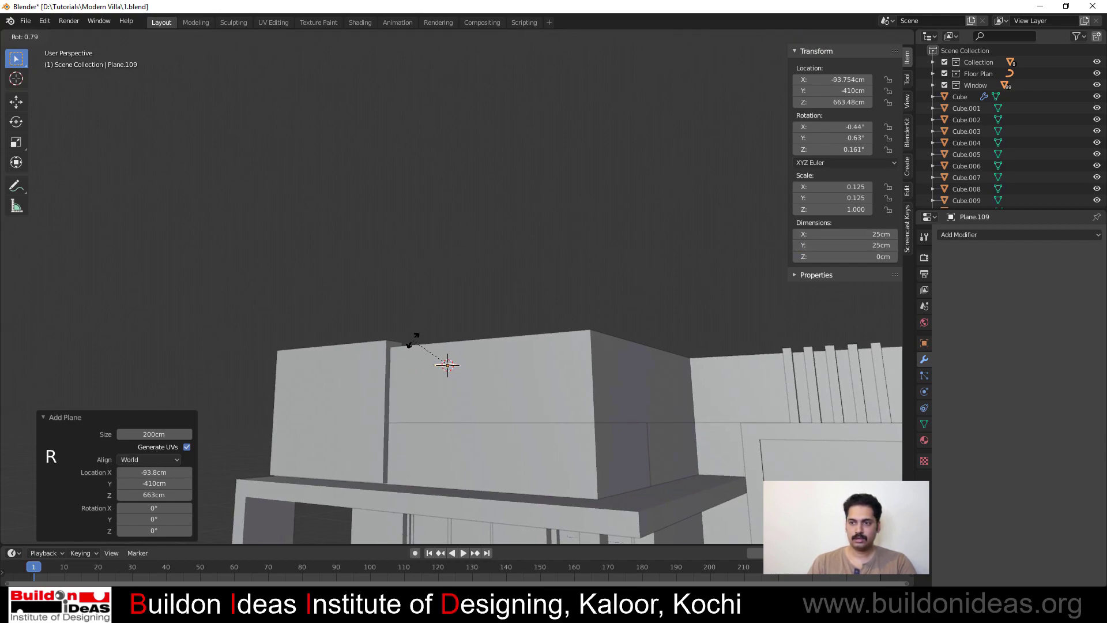
pyautogui.write('x')
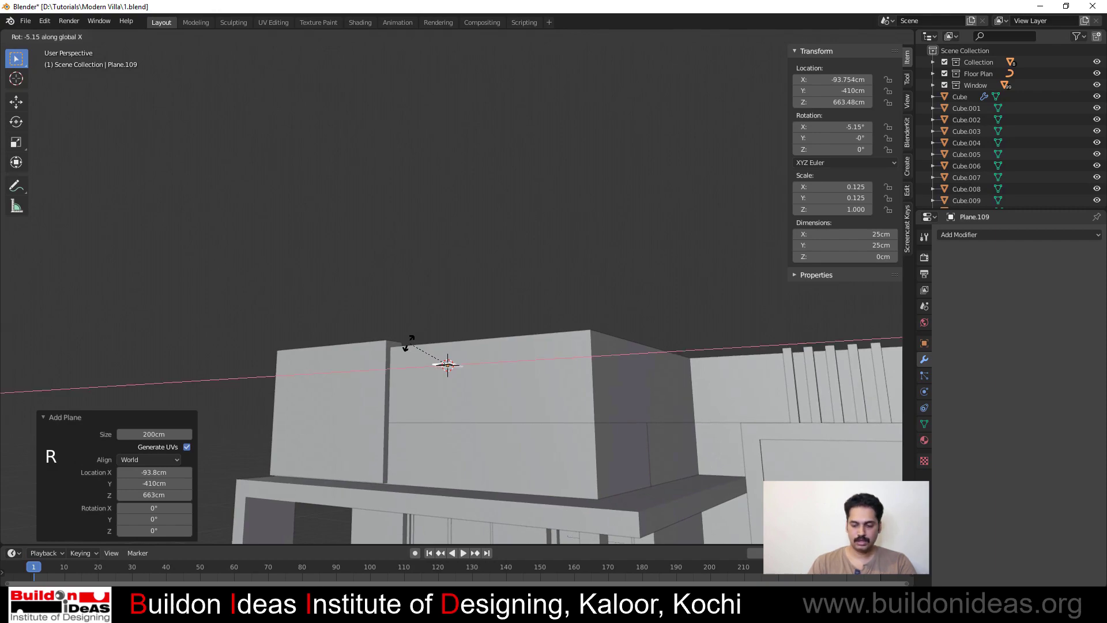
pyautogui.write('90')
pyautogui.press('Return')
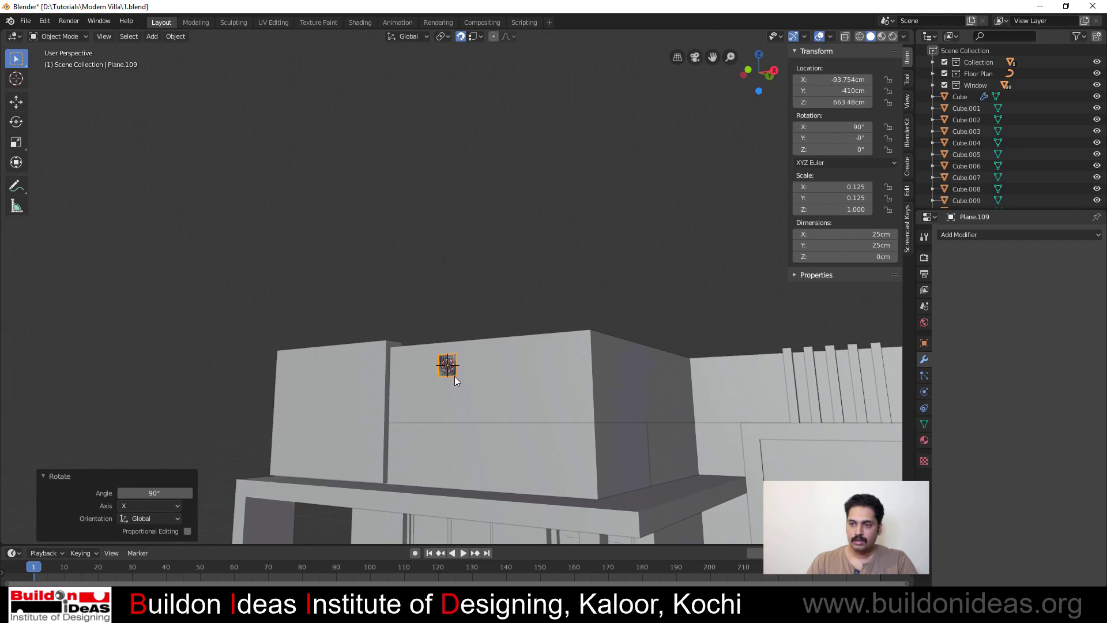
# Extrude the square plane's face about 35.1 cm outward from the front parapet wall to form a box
pyautogui.moveTo(455, 376); pyautogui.dragTo(460, 233, button='middle')
pyautogui.scroll(2, 465, 468)
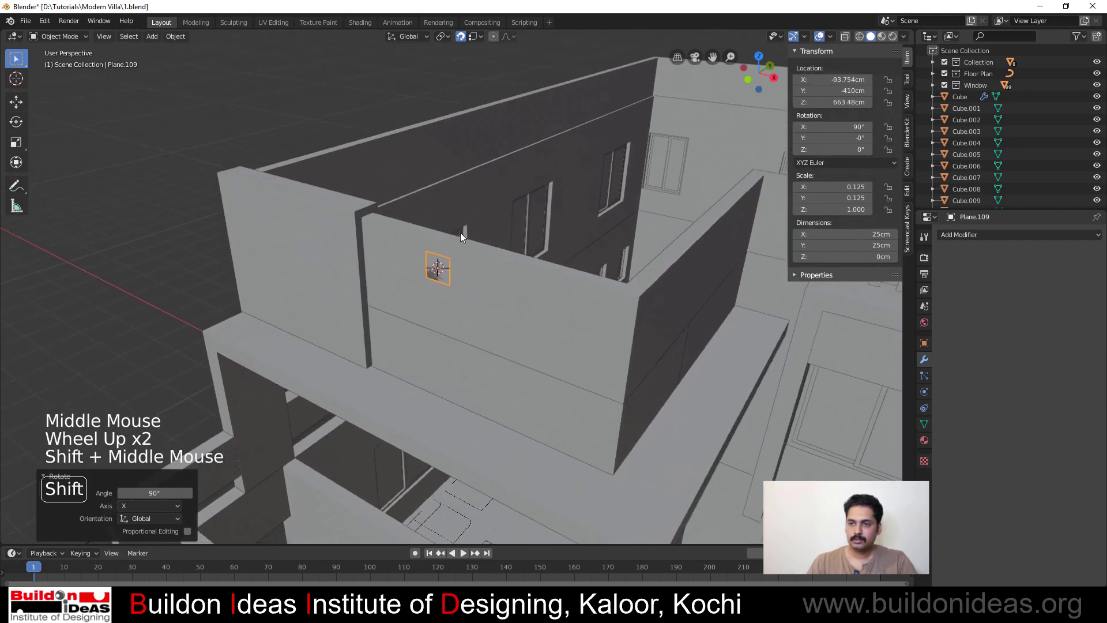
pyautogui.scroll(2, 431, 264)
pyautogui.moveTo(450, 341); pyautogui.dragTo(410, 291, button='middle')
pyautogui.press('Tab')
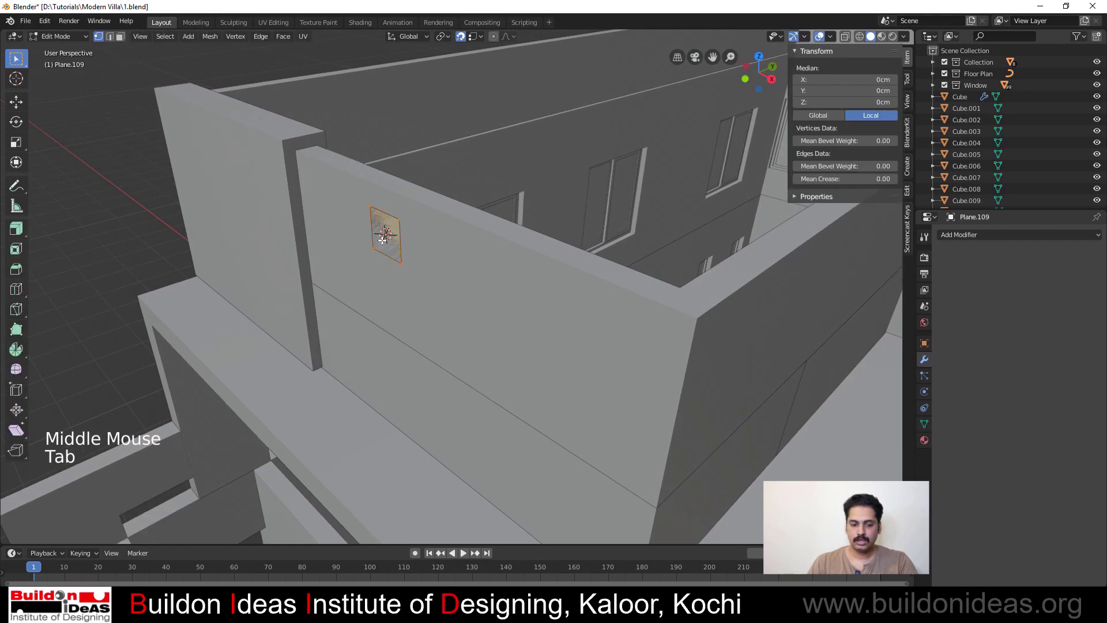
pyautogui.press('3')
pyautogui.click(383, 250)
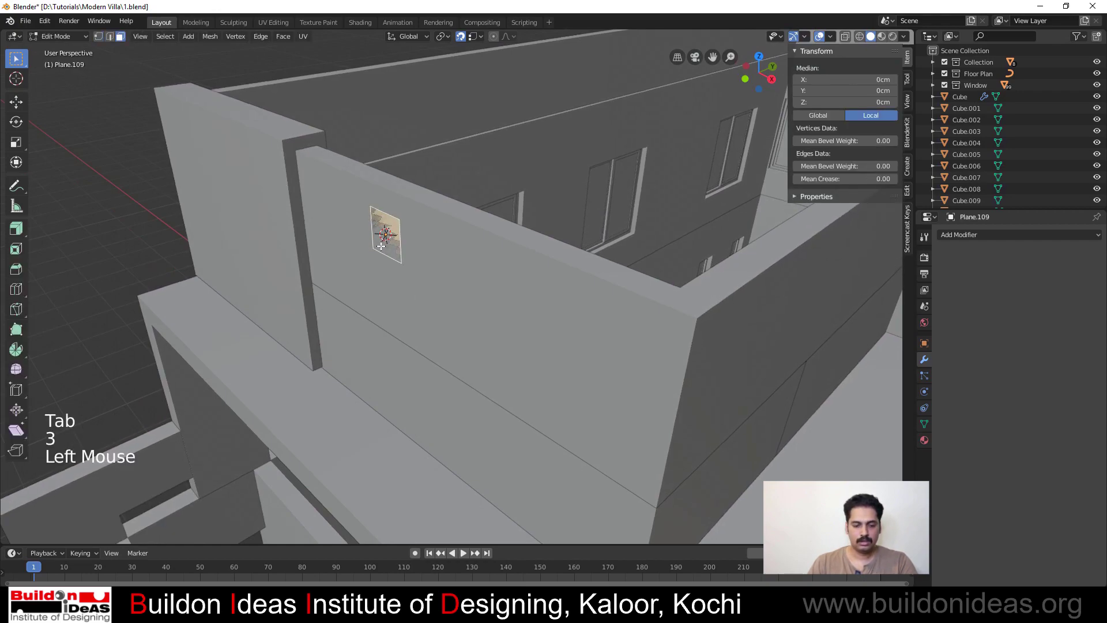
pyautogui.press('e')
pyautogui.click(309, 262)
pyautogui.press('Tab')
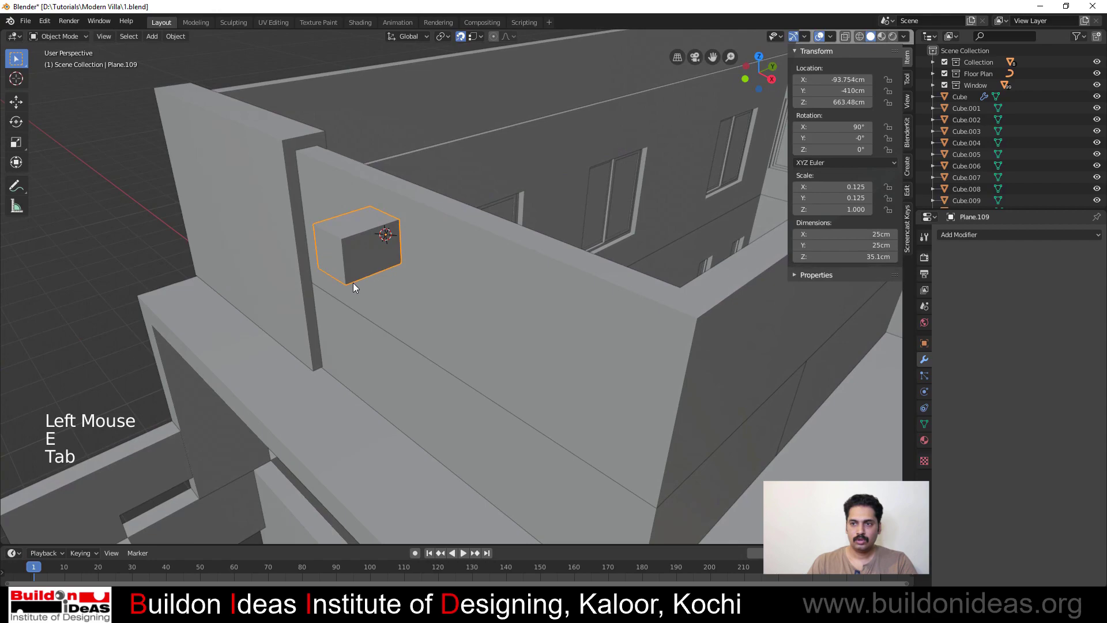
# Move the box about 29.2 cm along Y so it passes through the front parapet wall
pyautogui.press('g')
pyautogui.press('y')
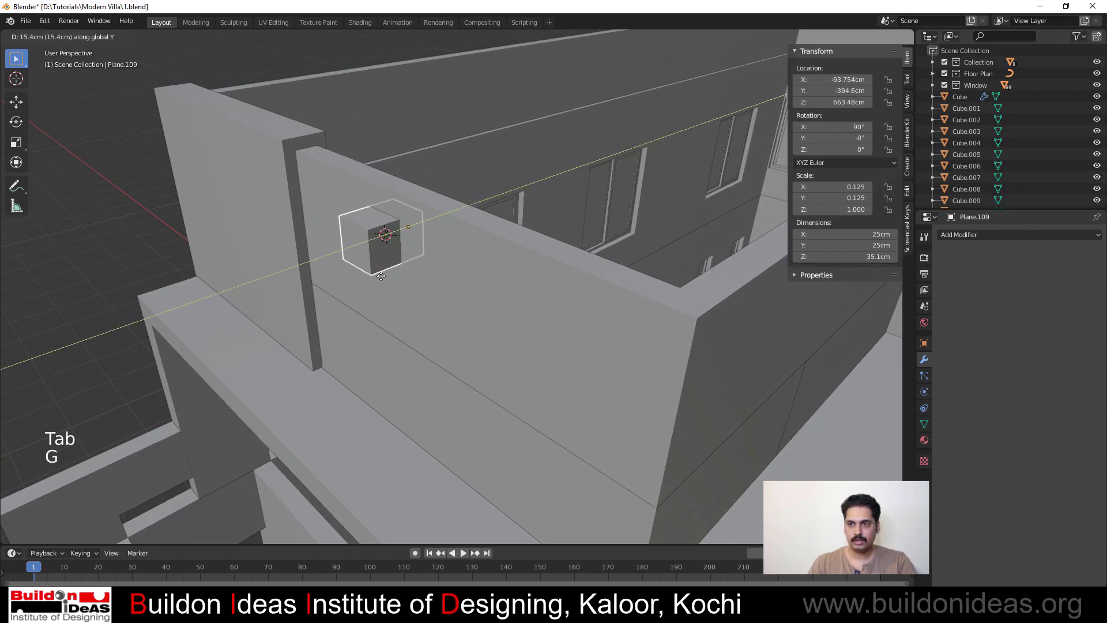
pyautogui.click(455, 310)
pyautogui.moveTo(454, 316); pyautogui.dragTo(347, 323, button='middle')
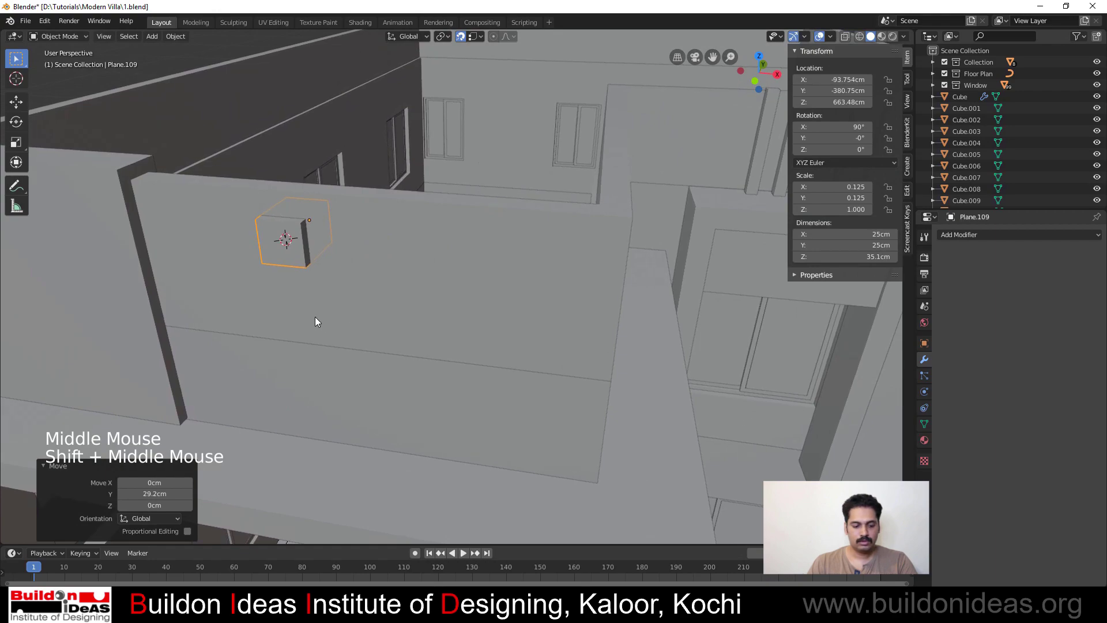
# Duplicate the box about 40.4 cm along X and repeat the duplication to form a row of four
pyautogui.hotkey('shift', 'd')
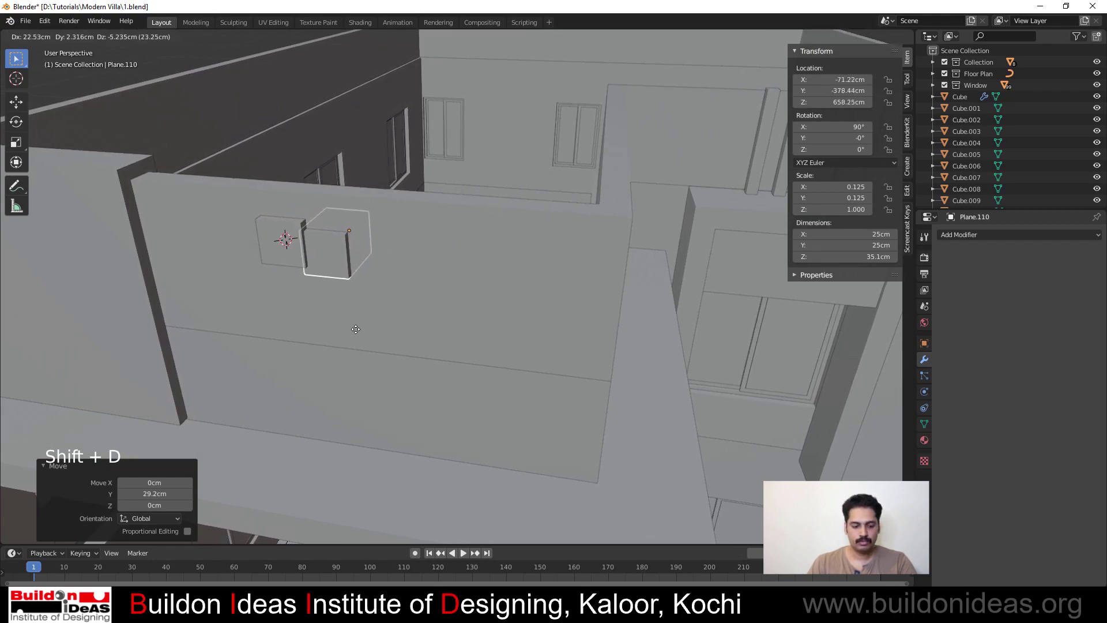
pyautogui.press('x')
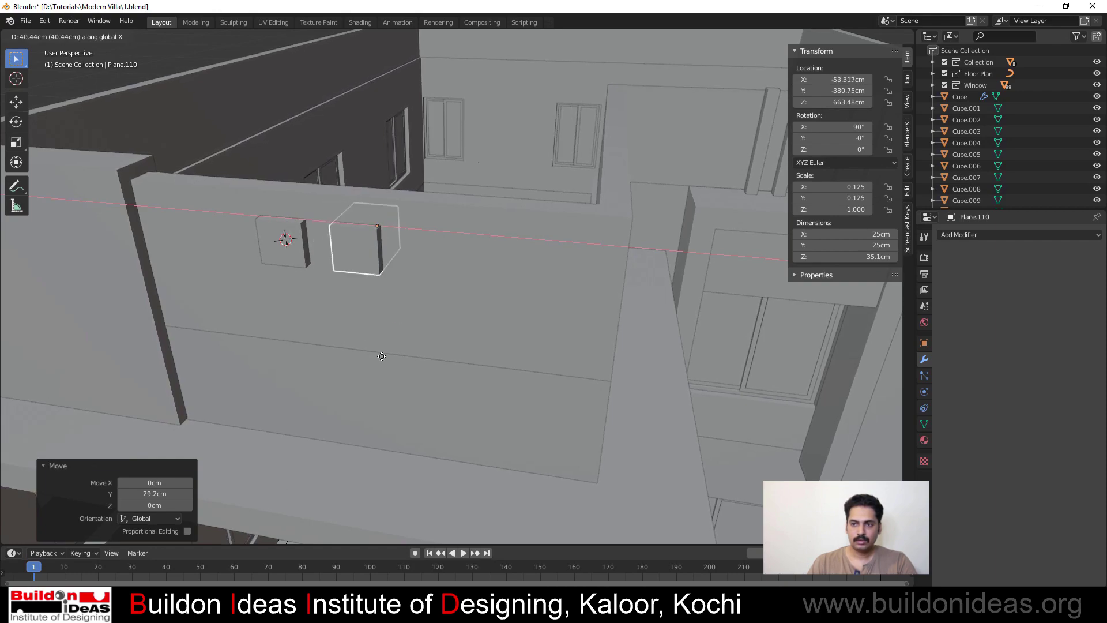
pyautogui.click(382, 357)
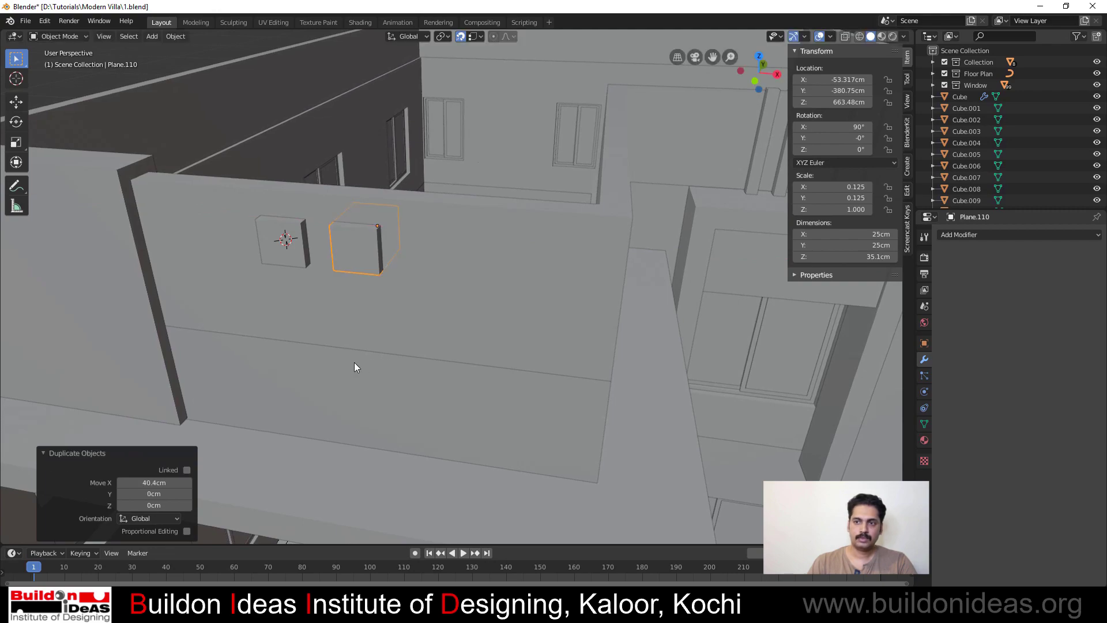
pyautogui.moveTo(354, 362)
pyautogui.mouseDown(button='middle')
pyautogui.moveTo(379, 362)
pyautogui.moveTo(361, 375)
pyautogui.mouseUp(button='middle')
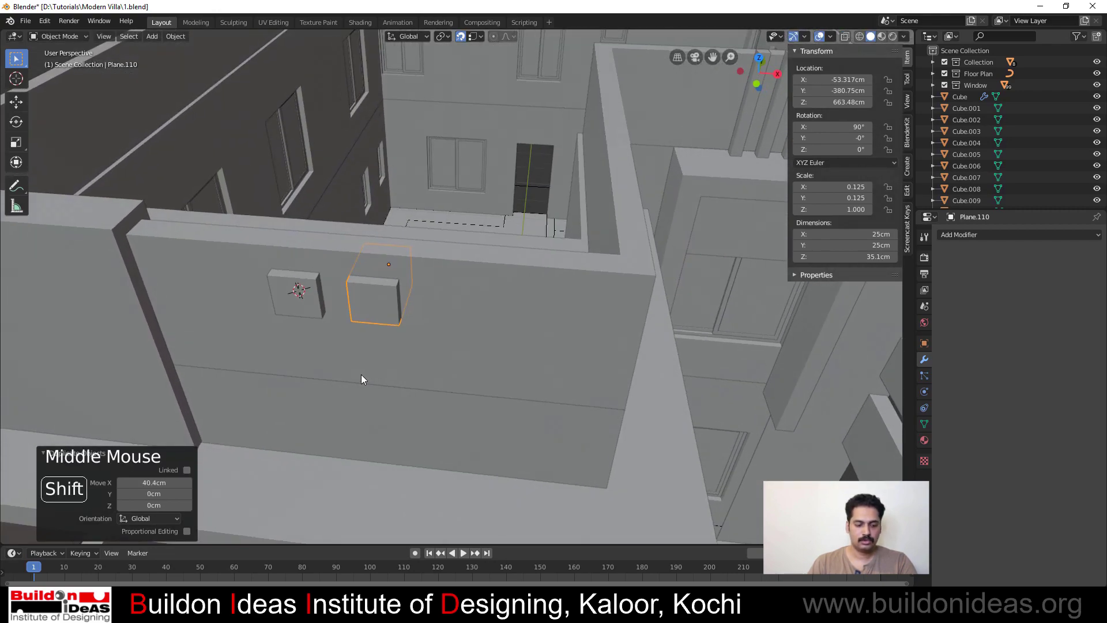
pyautogui.hotkey('shift', 'r')
pyautogui.hotkey('shift', 'r')
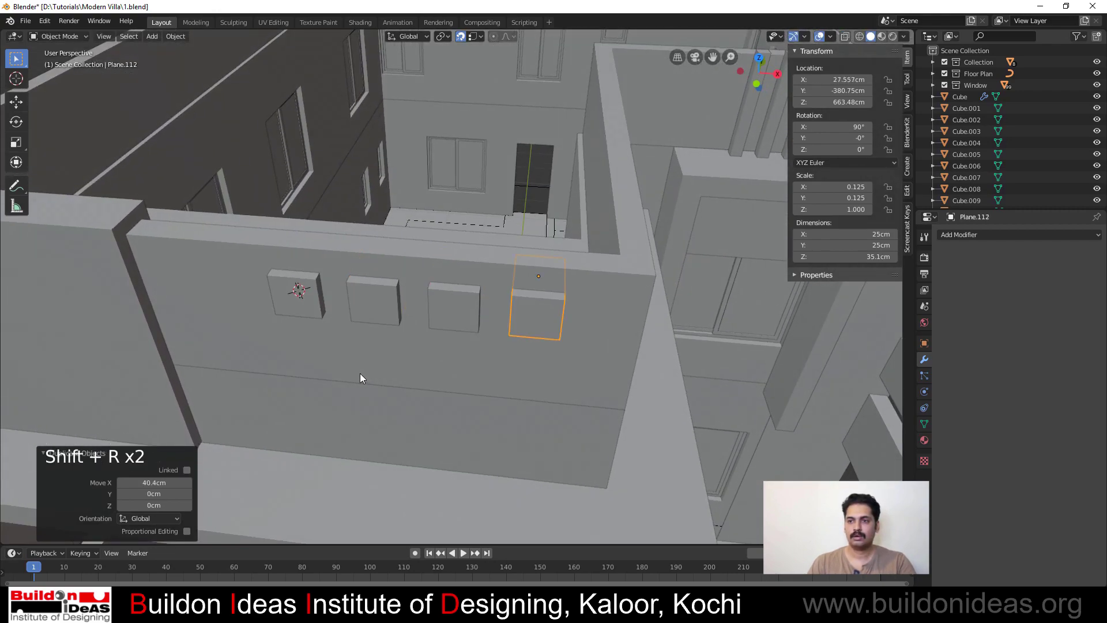
# Select all four boxes in the front parapet and move them together about -15 cm along X and -11 cm along Z
pyautogui.moveTo(360, 373); pyautogui.dragTo(362, 318, button='middle')
pyautogui.keyDown('shift'); pyautogui.click(412, 172); pyautogui.keyUp('shift')
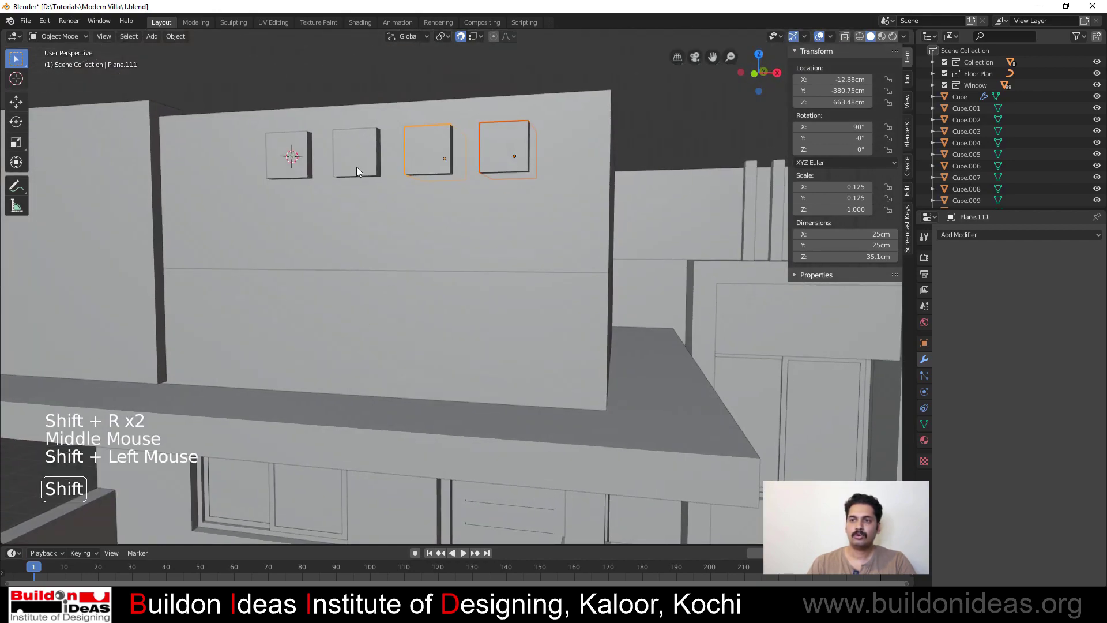
pyautogui.keyDown('shift'); pyautogui.click(357, 168); pyautogui.keyUp('shift')
pyautogui.keyDown('shift'); pyautogui.click(282, 173); pyautogui.keyUp('shift')
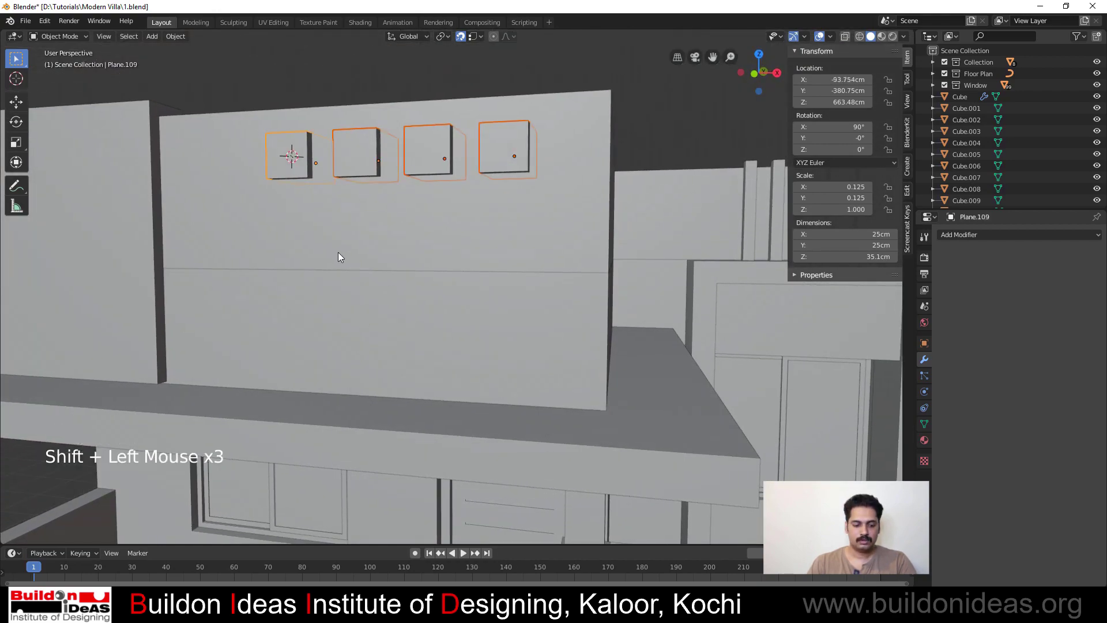
pyautogui.press('g')
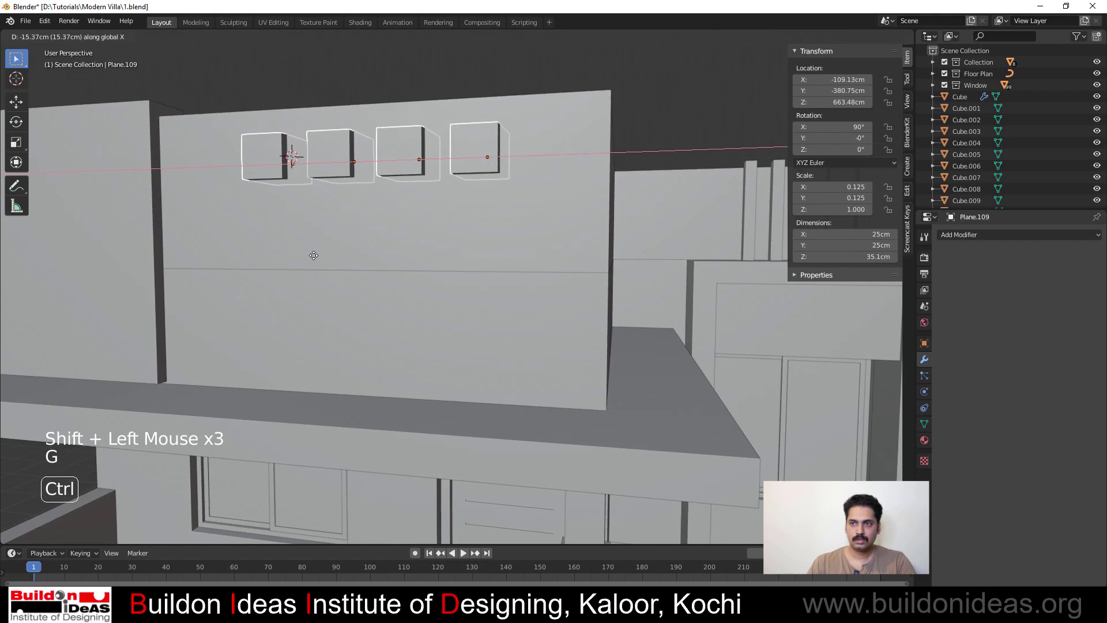
pyautogui.keyDown('ctrl'); pyautogui.click(314, 263); pyautogui.keyUp('ctrl')
pyautogui.moveTo(314, 263); pyautogui.dragTo(338, 325, button='middle')
pyautogui.scroll(-2, 317, 312)
pyautogui.click(361, 317)
# Add a Boolean modifier in Difference mode to the roof parapet, using the row of boxes on the side wall as its object
pyautogui.scroll(-3, 180, 211)
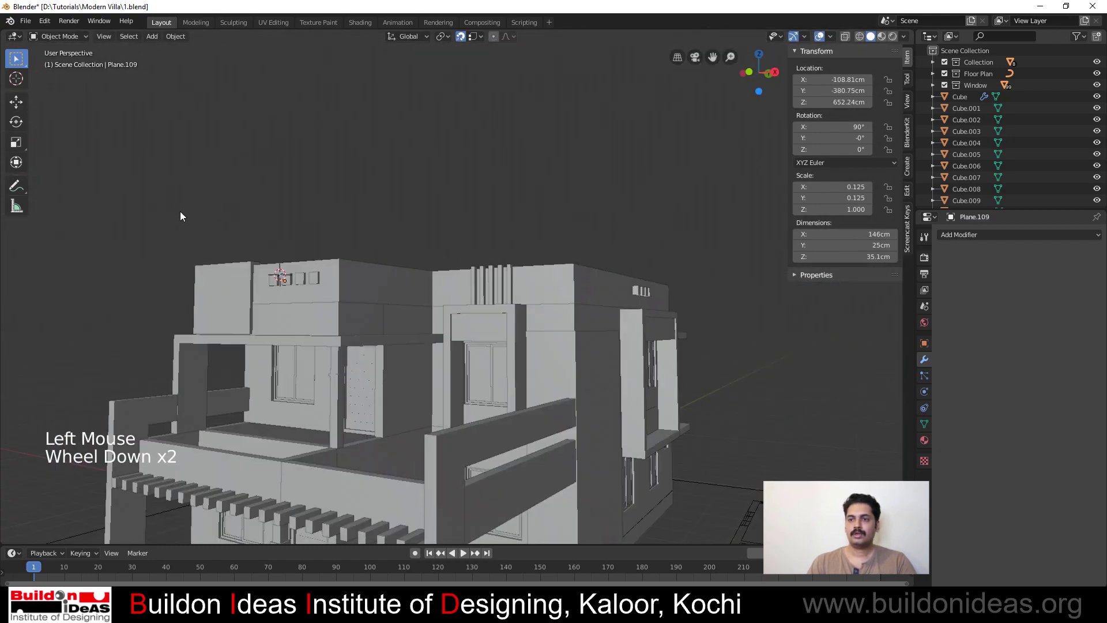
pyautogui.moveTo(438, 329); pyautogui.dragTo(430, 361, button='middle')
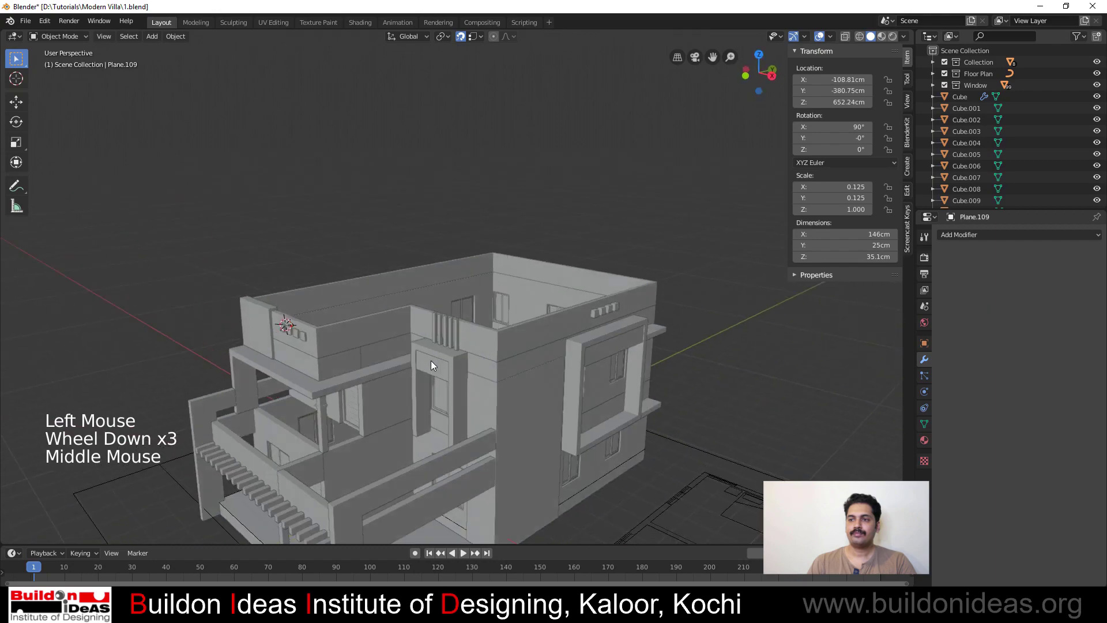
pyautogui.scroll(2, 358, 346)
pyautogui.click(322, 356)
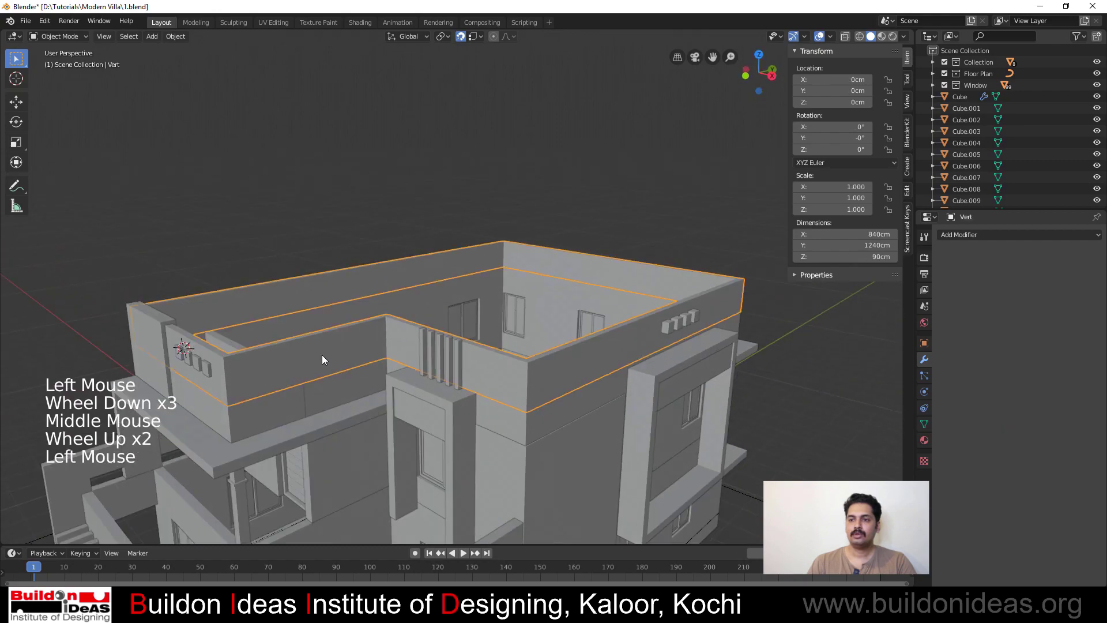
pyautogui.click(975, 234)
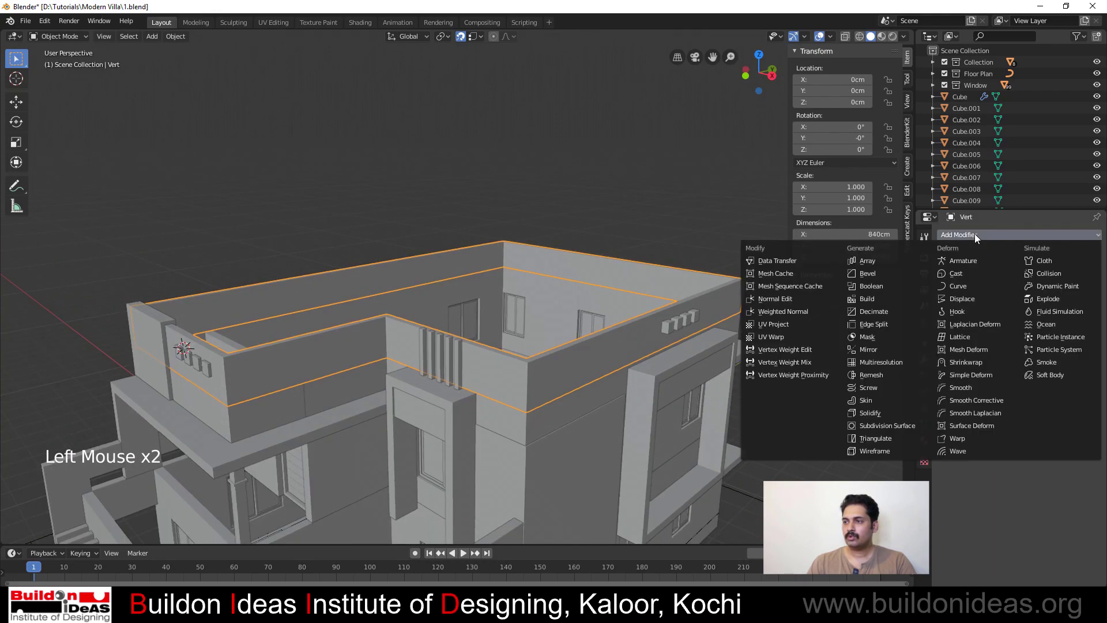
pyautogui.click(871, 285)
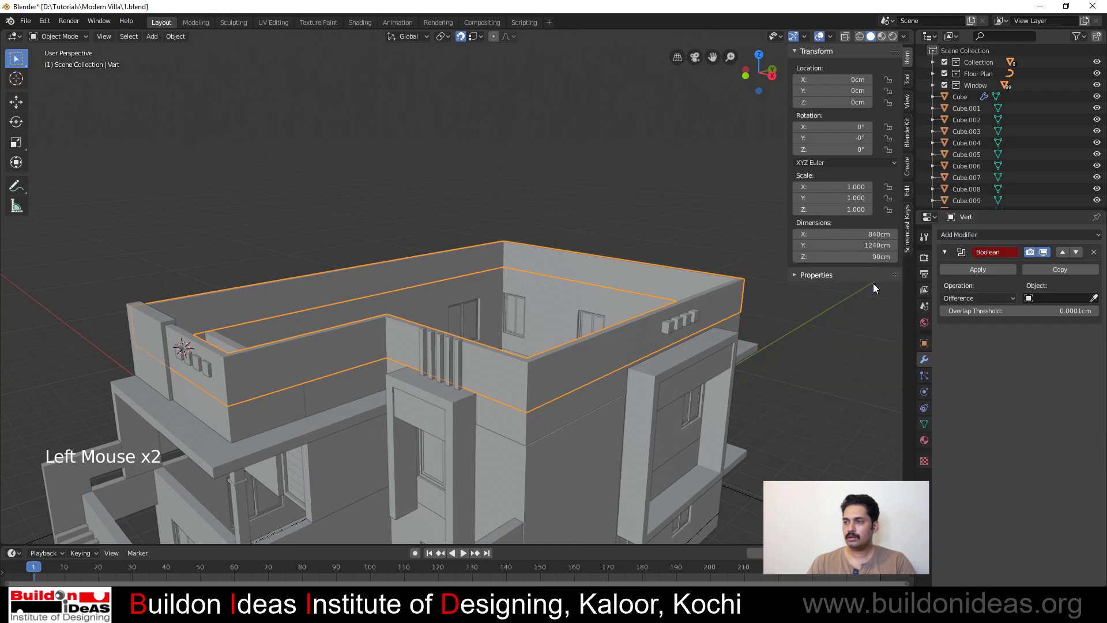
pyautogui.click(1094, 298)
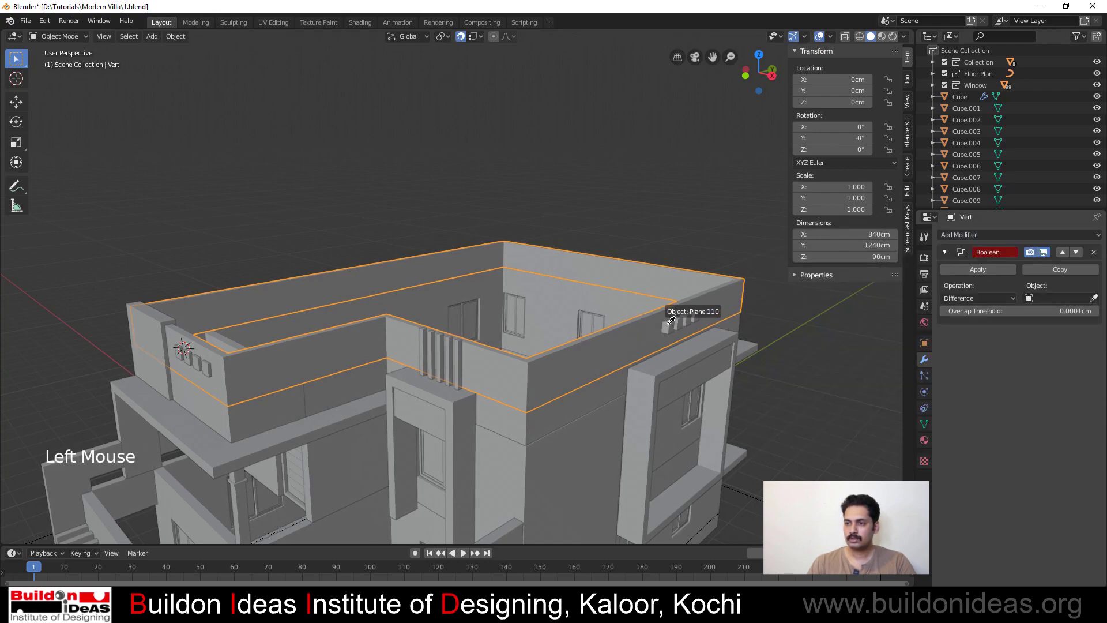
pyautogui.click(695, 309)
# Copy the parapet's Boolean modifier with the front wall's row of boxes as its object, and apply both Difference modifiers
pyautogui.moveTo(658, 361); pyautogui.dragTo(714, 340, button='middle')
pyautogui.moveTo(281, 359); pyautogui.dragTo(321, 356, button='middle')
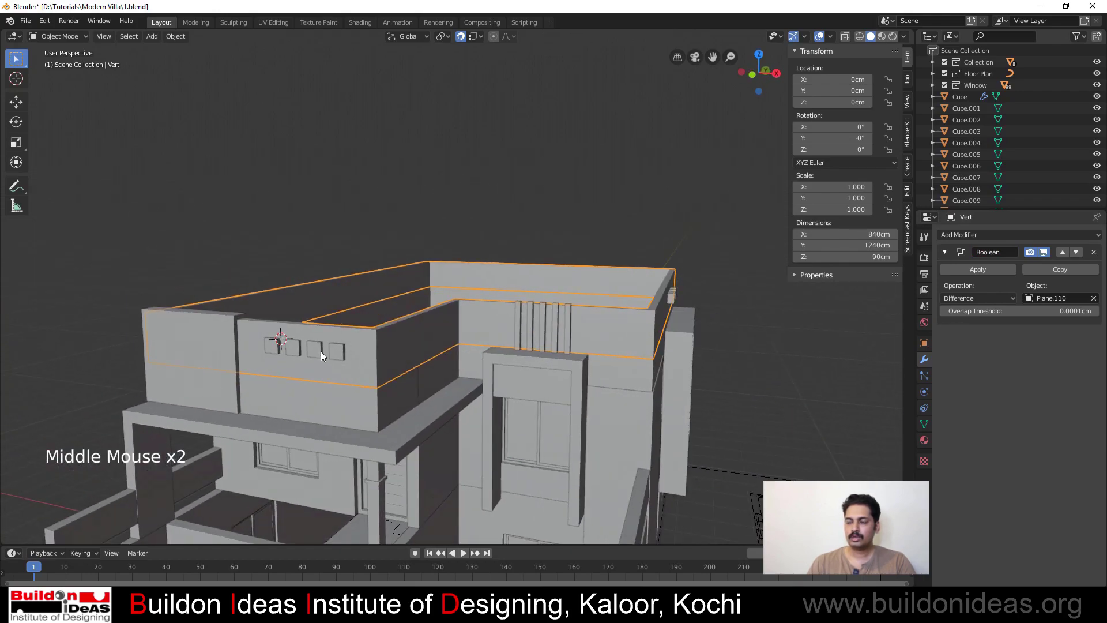
pyautogui.click(1061, 270)
pyautogui.click(1094, 382)
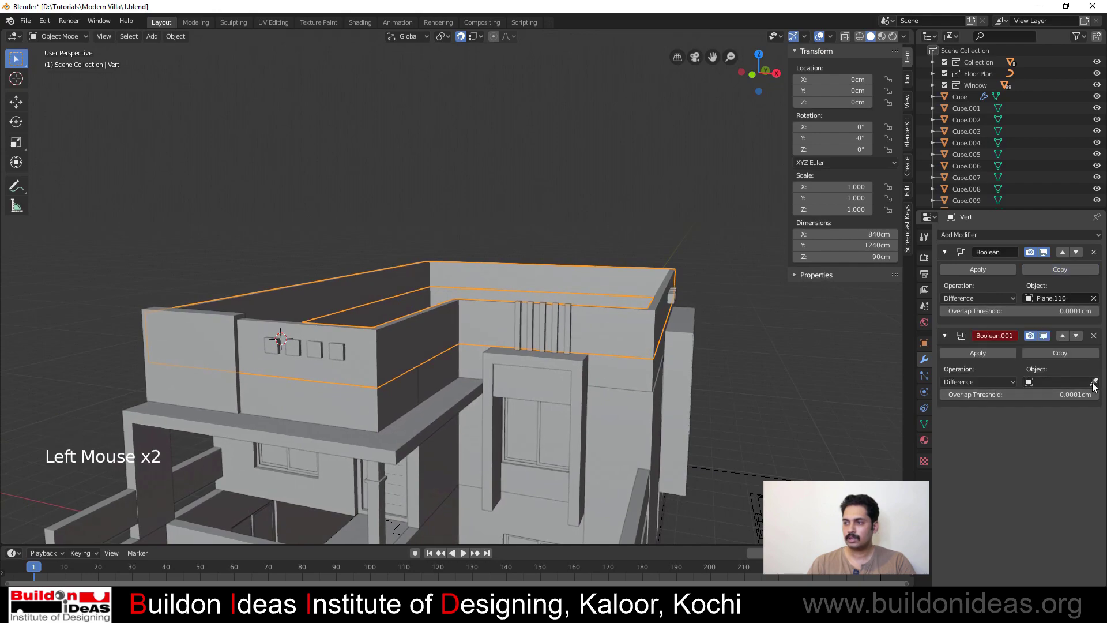
pyautogui.click(339, 349)
pyautogui.click(954, 352)
pyautogui.click(956, 270)
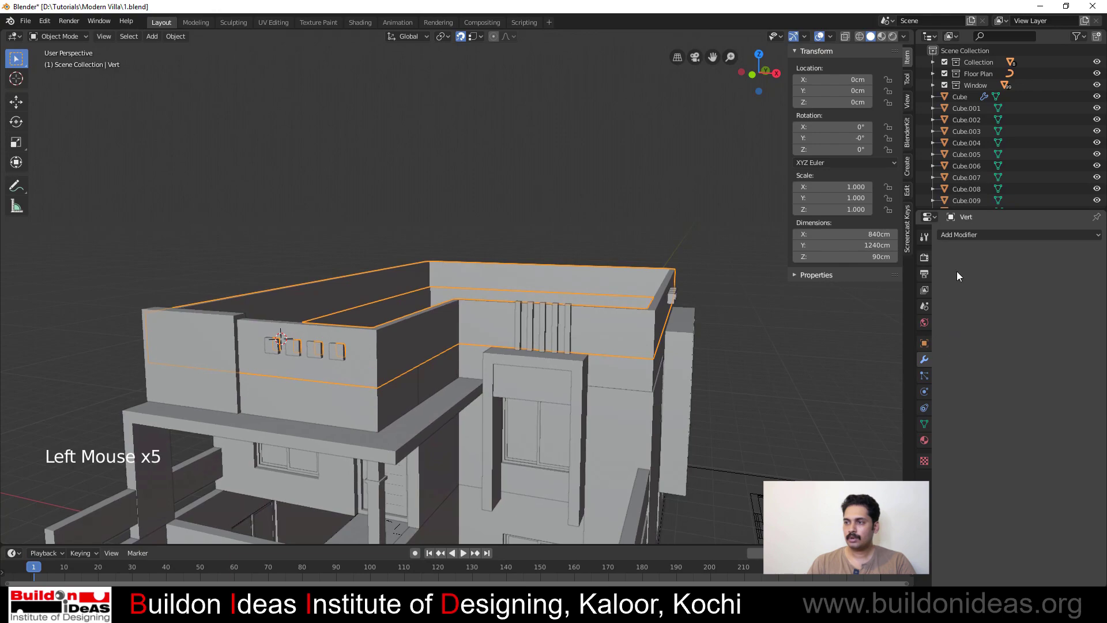
# Select the rows of cutting boxes in the front and side parapet walls and delete them
pyautogui.click(341, 381)
pyautogui.click(341, 354)
pyautogui.moveTo(341, 354); pyautogui.dragTo(708, 306, button='middle')
pyautogui.keyDown('shift'); pyautogui.click(666, 312); pyautogui.keyUp('shift')
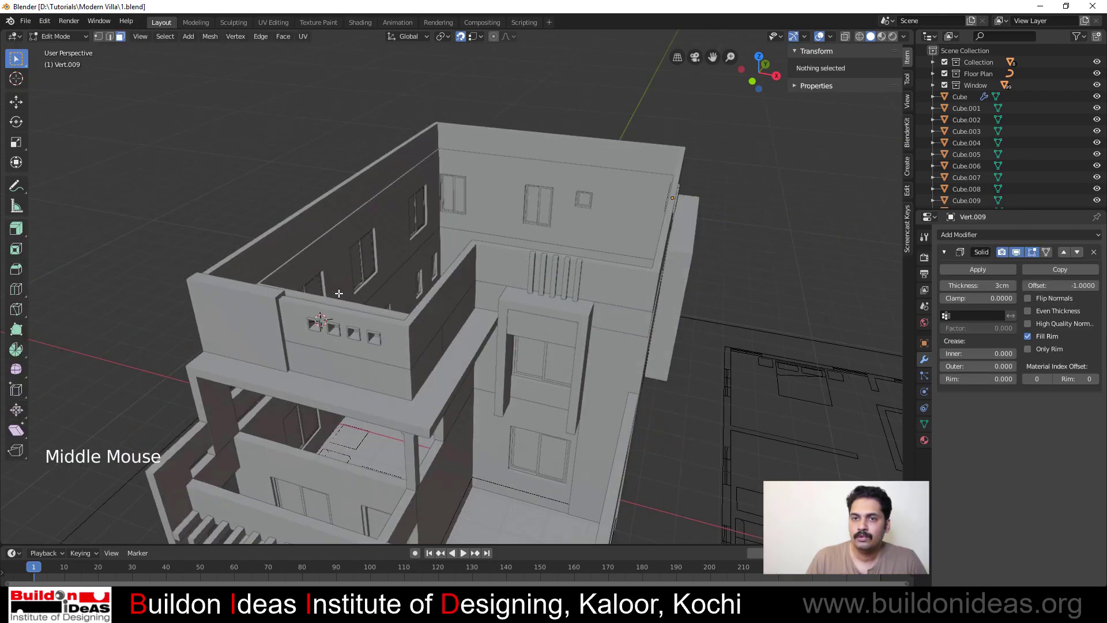
# Examine the square openings in the front and side parapet walls and the parapet's top edge from above
pyautogui.moveTo(339, 293); pyautogui.dragTo(273, 265, button='middle')
pyautogui.scroll(2, 273, 265)
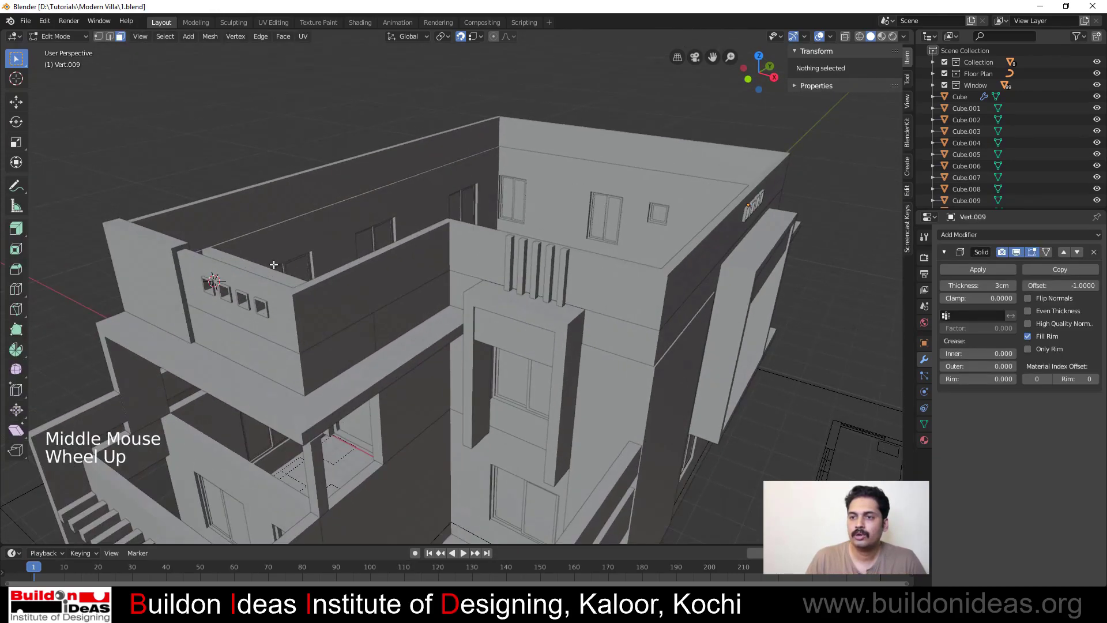
pyautogui.scroll(-2, 510, 341)
pyautogui.moveTo(519, 242); pyautogui.dragTo(497, 355, button='middle')
pyautogui.scroll(3, 408, 396)
pyautogui.scroll(-2, 404, 391)
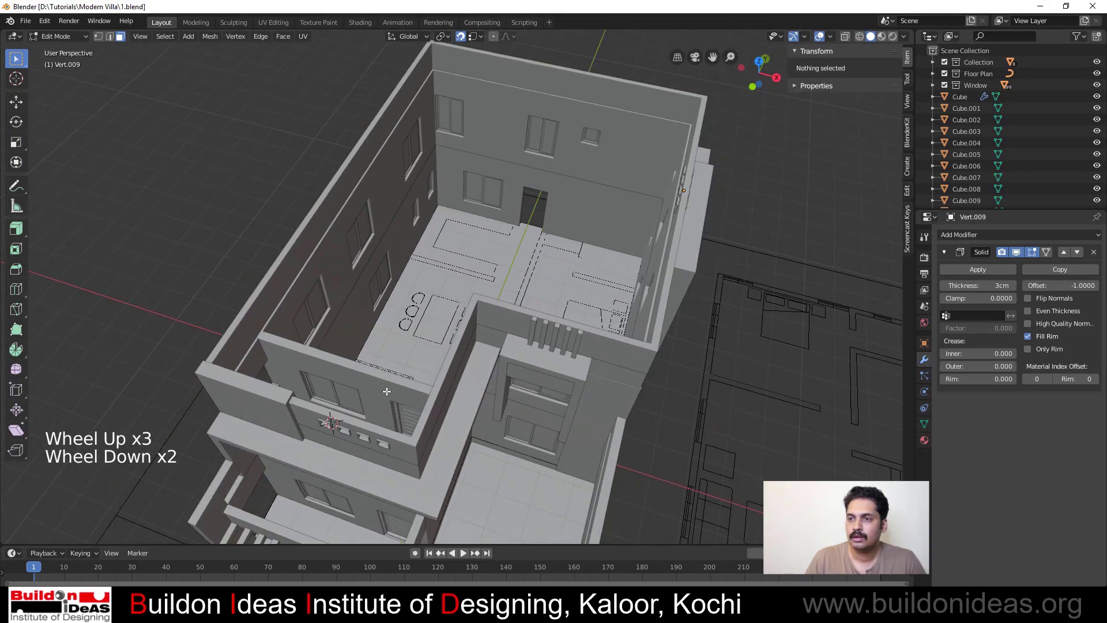
pyautogui.moveTo(434, 401); pyautogui.dragTo(400, 387, button='middle')
pyautogui.scroll(2, 322, 396)
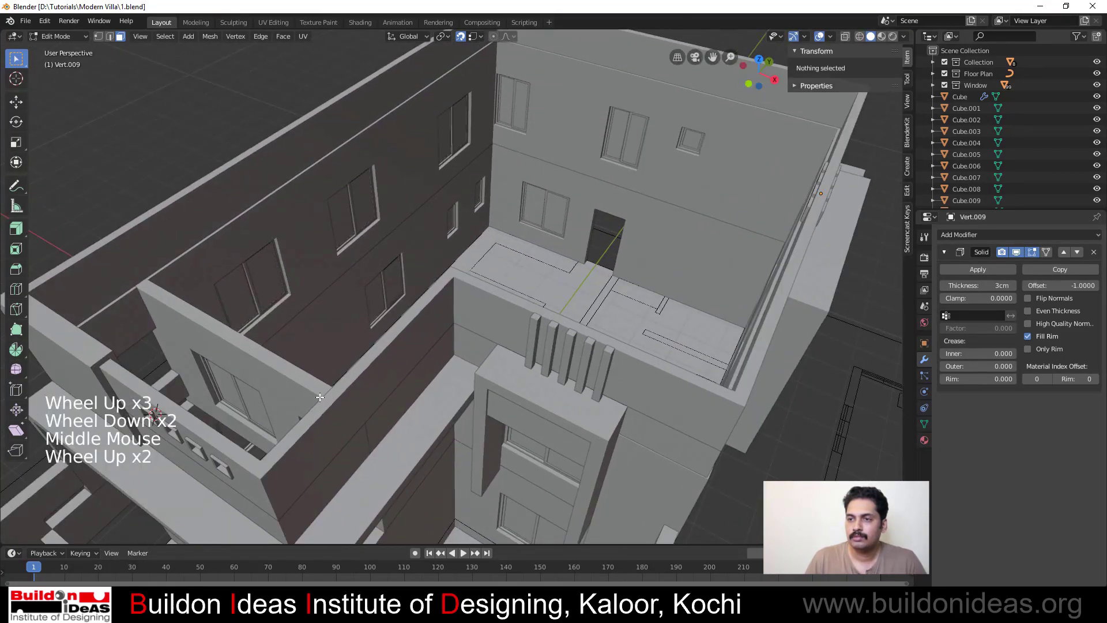
pyautogui.scroll(-1, 320, 398)
# Enter Edit Mode on the roof parapet and select the top faces of all its wall segments
pyautogui.click(320, 416)
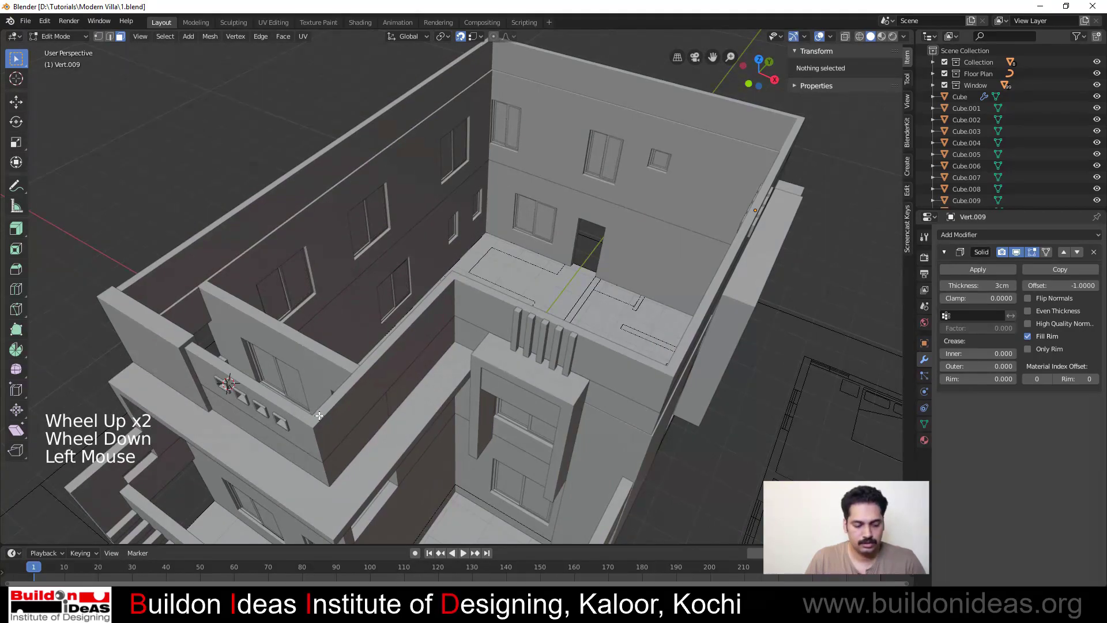
pyautogui.press('Tab')
pyautogui.click(335, 411)
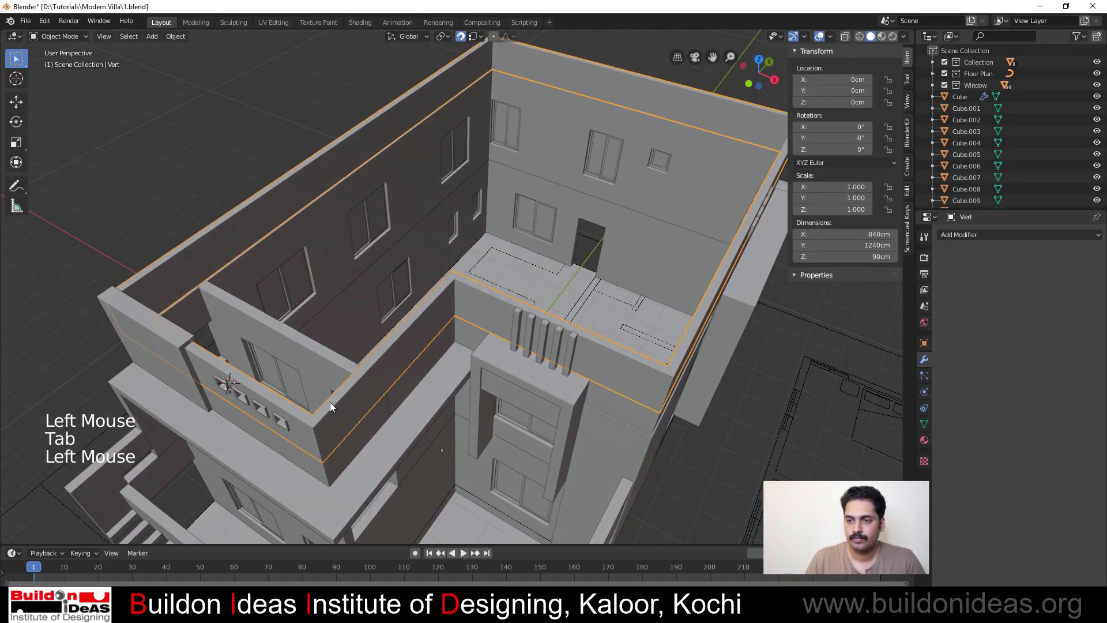
pyautogui.press('Tab')
pyautogui.click(330, 403)
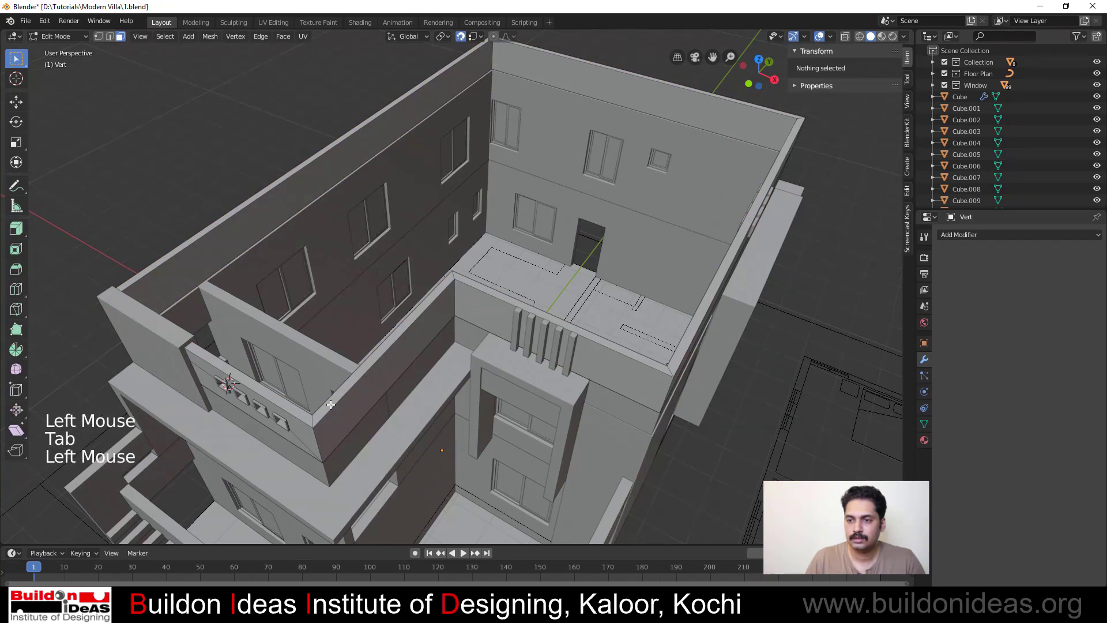
pyautogui.keyDown('shift'); pyautogui.click(299, 413); pyautogui.keyUp('shift')
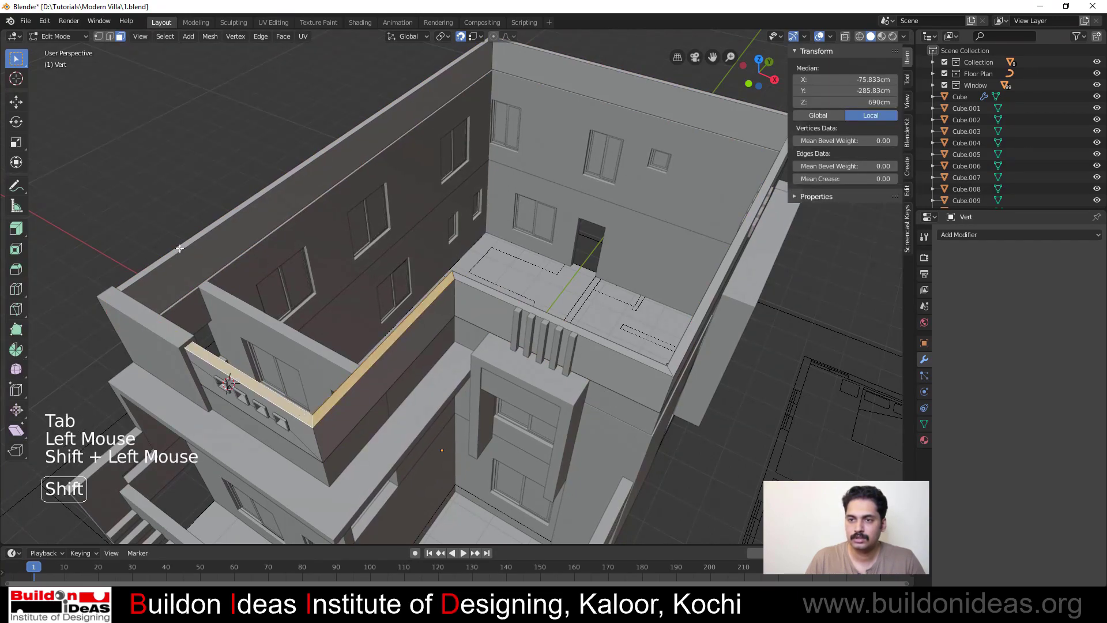
pyautogui.keyDown('shift'); pyautogui.click(179, 248); pyautogui.keyUp('shift')
pyautogui.keyDown('shift'); pyautogui.click(520, 303); pyautogui.keyUp('shift')
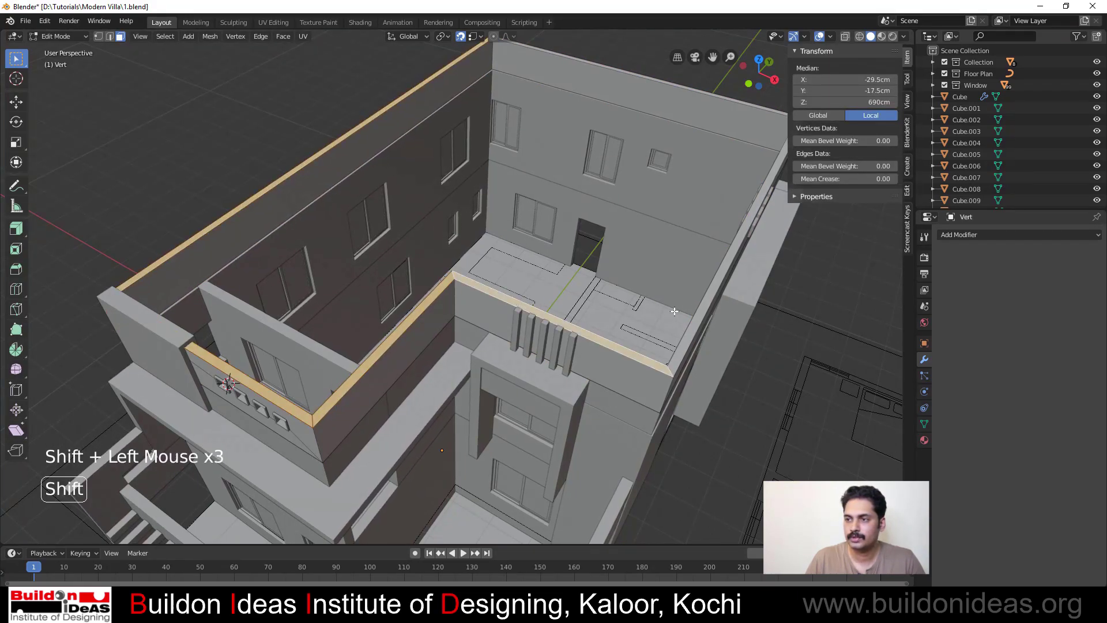
pyautogui.keyDown('shift'); pyautogui.click(705, 303); pyautogui.keyUp('shift')
pyautogui.scroll(-1, 704, 303)
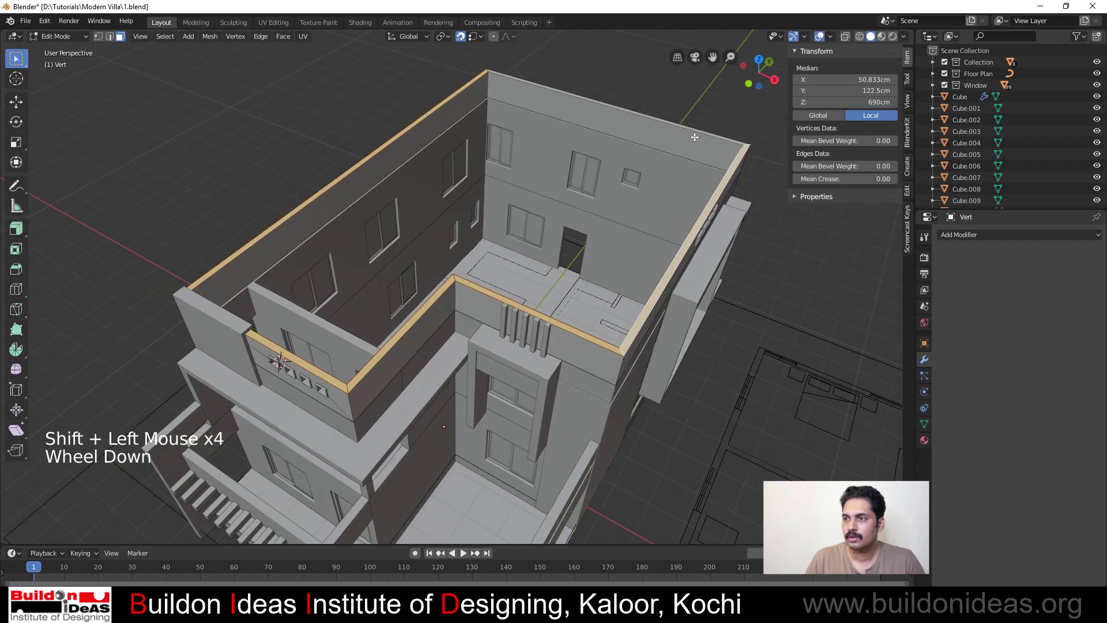
pyautogui.keyDown('shift'); pyautogui.click(728, 139); pyautogui.keyUp('shift')
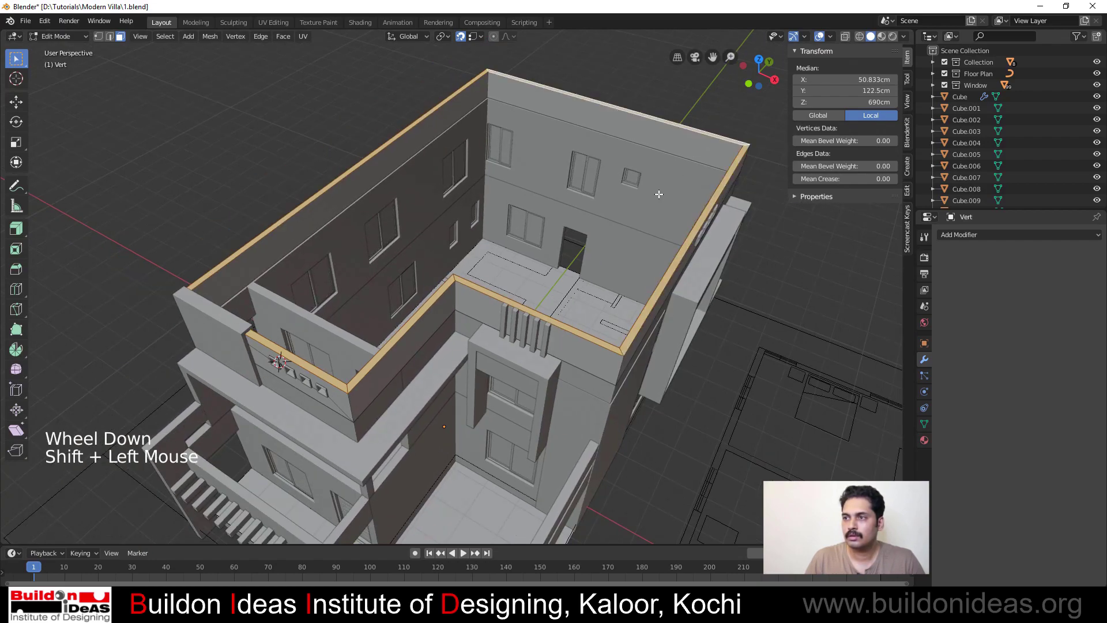
# Extrude the parapet's selected top faces by -10 cm along their normal to raise the walls
pyautogui.moveTo(426, 256); pyautogui.dragTo(361, 250, button='middle')
pyautogui.scroll(2, 328, 230)
pyautogui.scroll(-1, 327, 230)
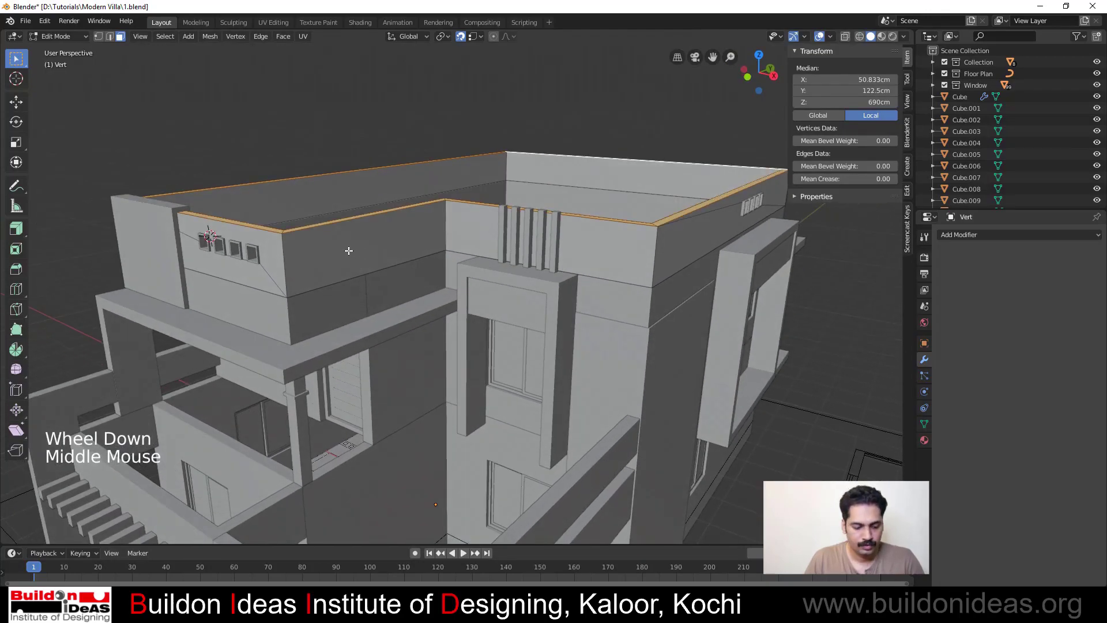
pyautogui.write('e')
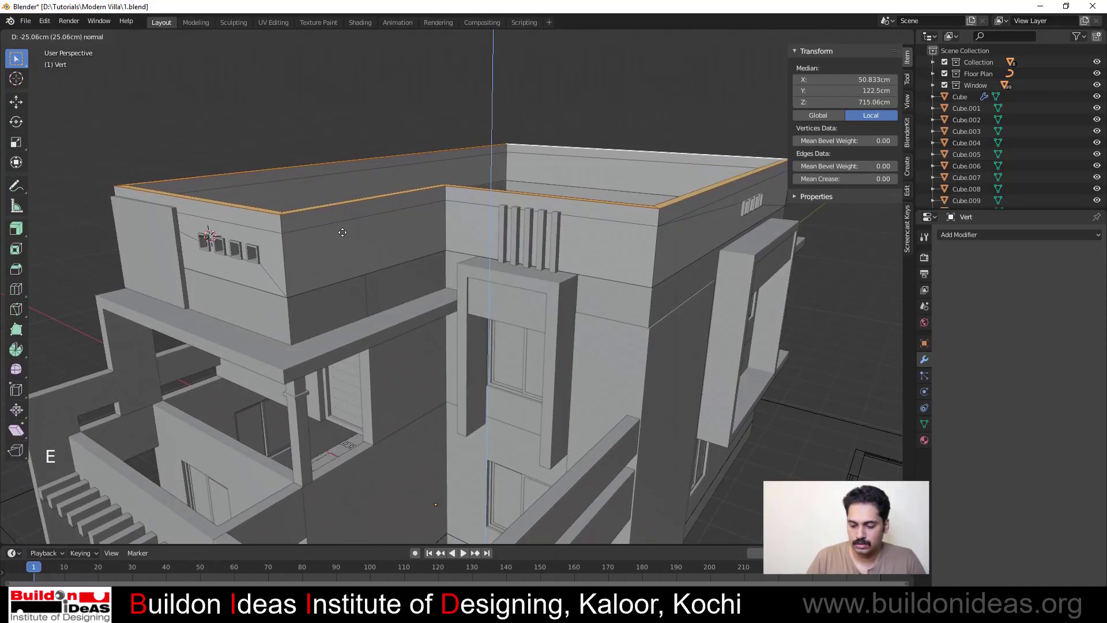
pyautogui.write('10')
pyautogui.press('BackSpace')
pyautogui.press('BackSpace')
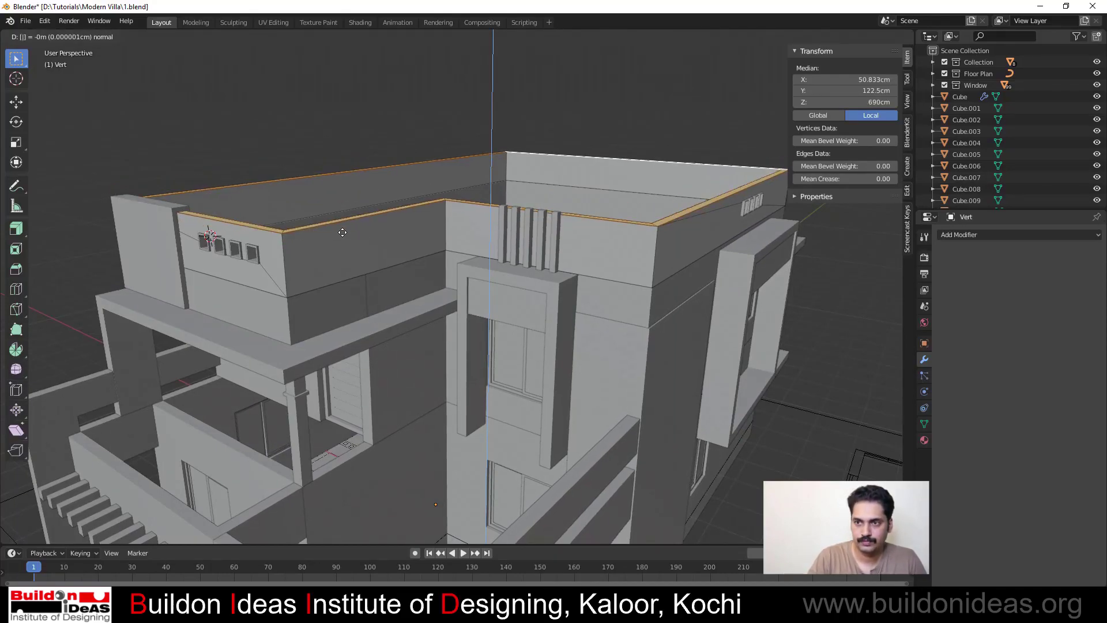
pyautogui.write('-10')
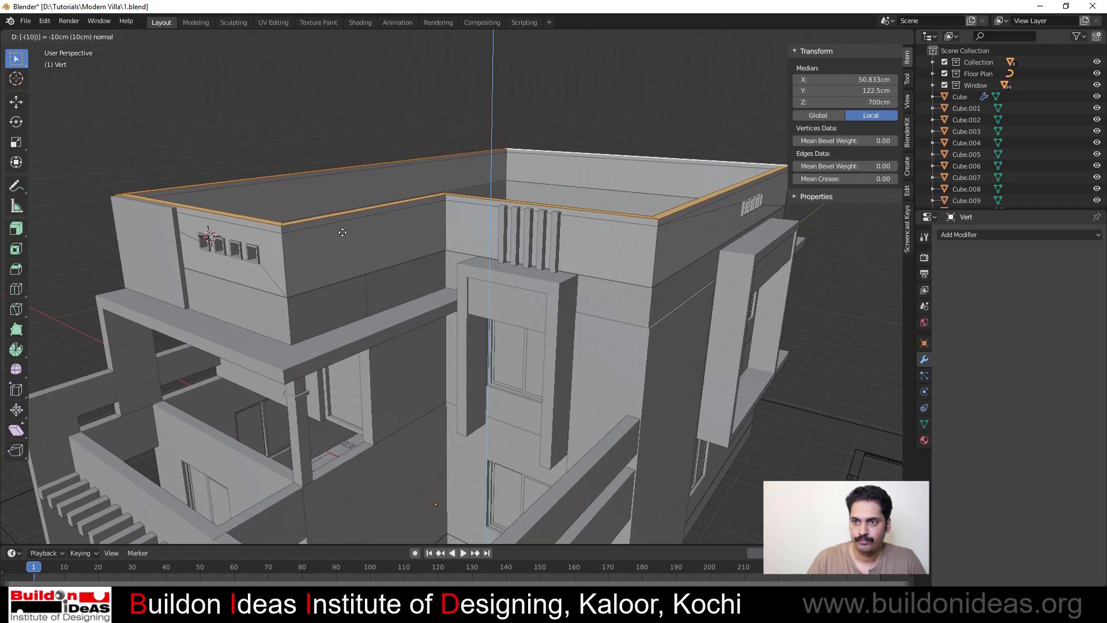
pyautogui.press('Return')
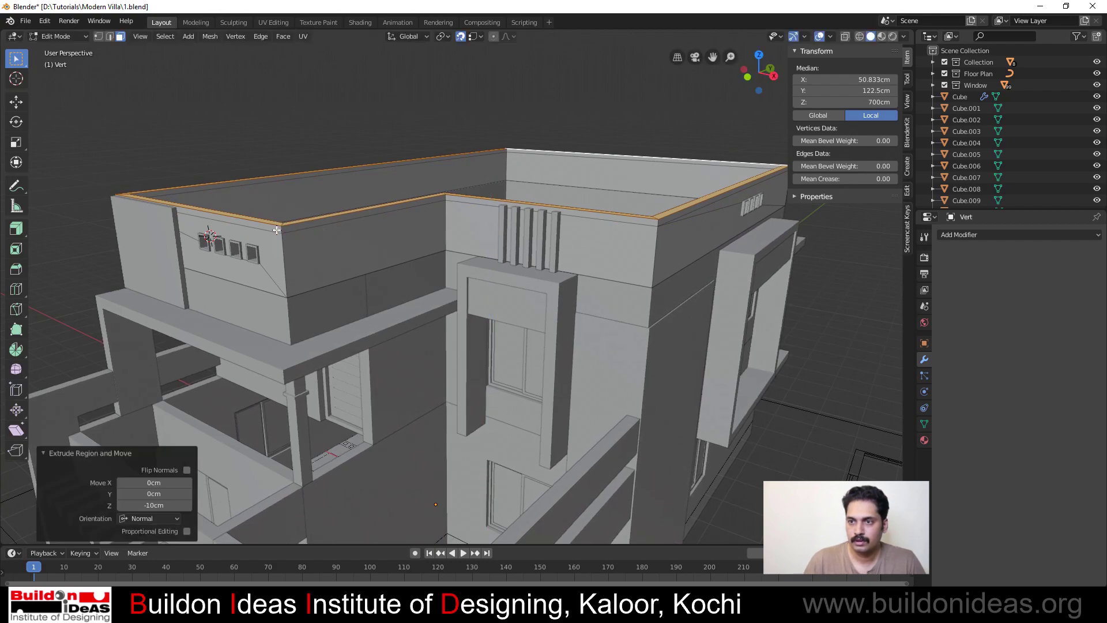
# Select the outer side faces of the new top band all the way around the parapet
pyautogui.click(277, 226)
pyautogui.keyDown('shift'); pyautogui.click(369, 222); pyautogui.keyUp('shift')
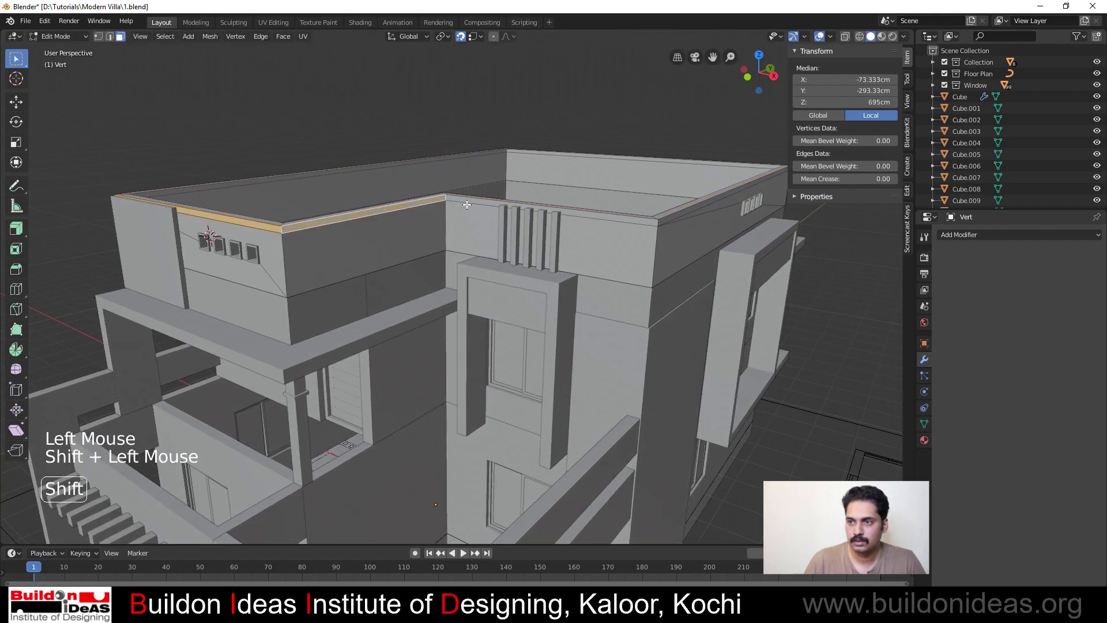
pyautogui.keyDown('shift'); pyautogui.click(629, 215); pyautogui.keyUp('shift')
pyautogui.keyDown('shift'); pyautogui.click(664, 219); pyautogui.keyUp('shift')
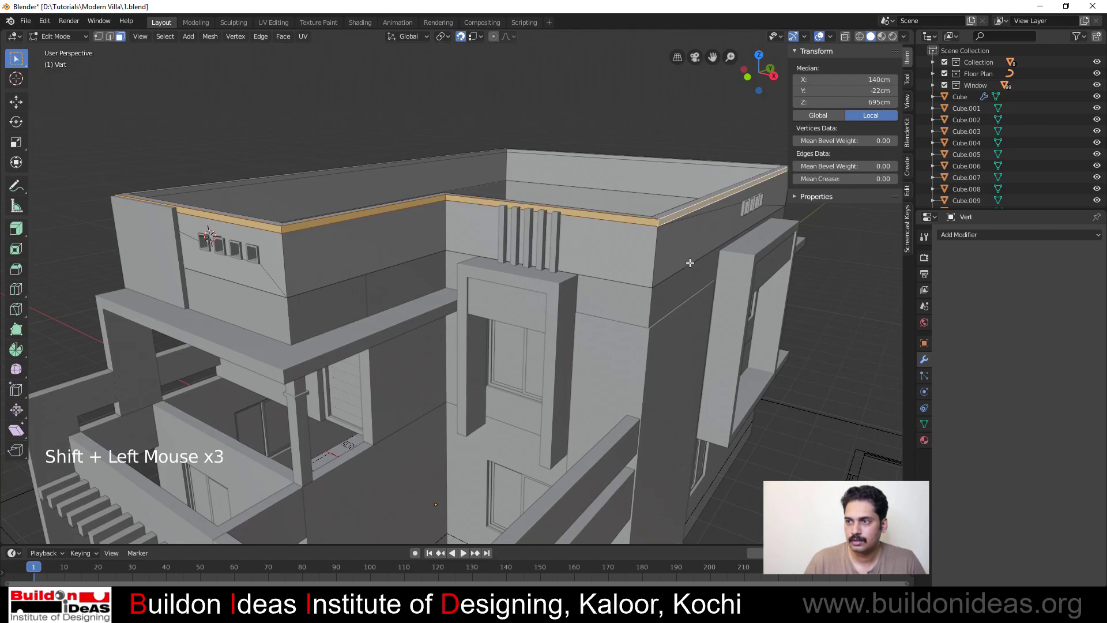
pyautogui.moveTo(664, 219); pyautogui.dragTo(472, 295, button='middle')
pyautogui.keyDown('shift'); pyautogui.click(380, 306); pyautogui.keyUp('shift')
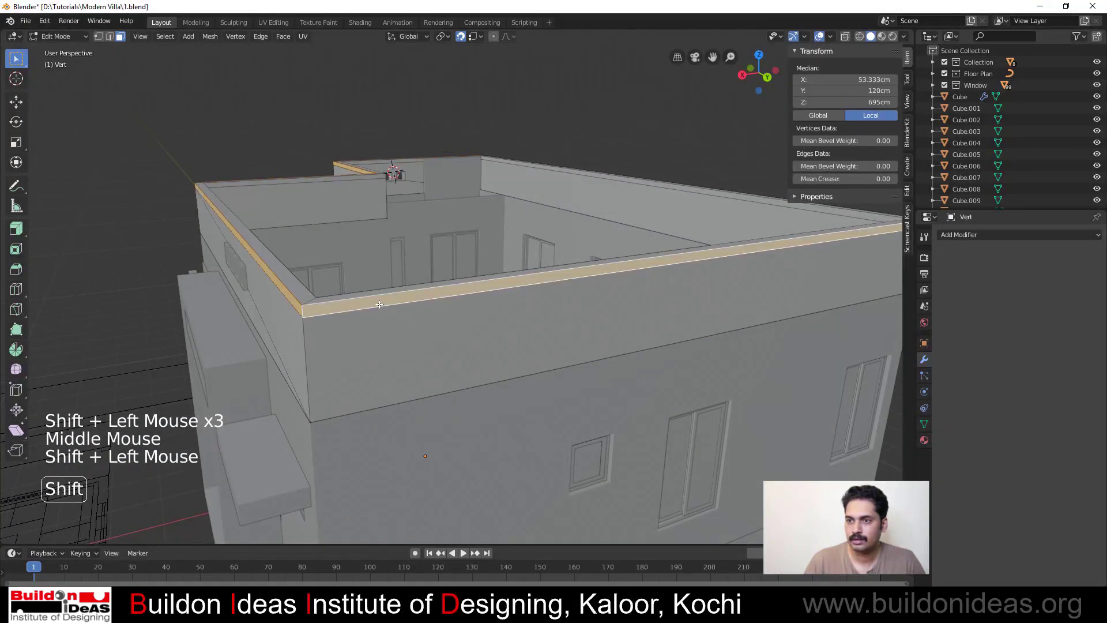
pyautogui.scroll(-2, 379, 306)
pyautogui.moveTo(379, 306); pyautogui.dragTo(173, 259, button='middle')
pyautogui.keyDown('shift'); pyautogui.click(284, 246); pyautogui.keyUp('shift')
pyautogui.scroll(1, 440, 246)
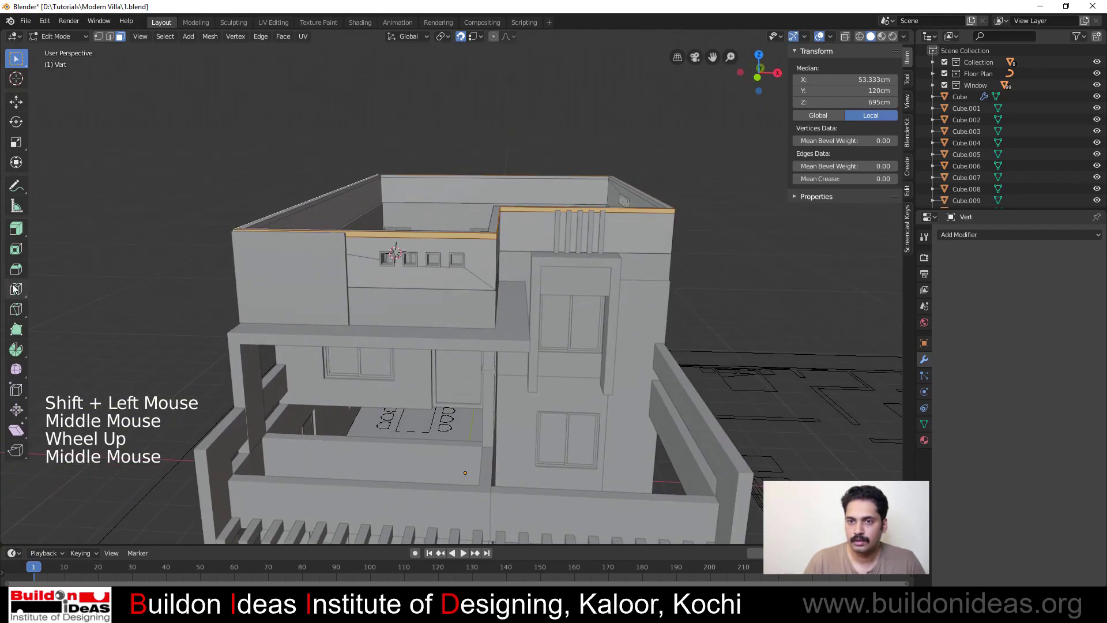
# Extrude the band's outer faces outward with an even offset of 10 cm to form a projecting coping
pyautogui.click(15, 232)
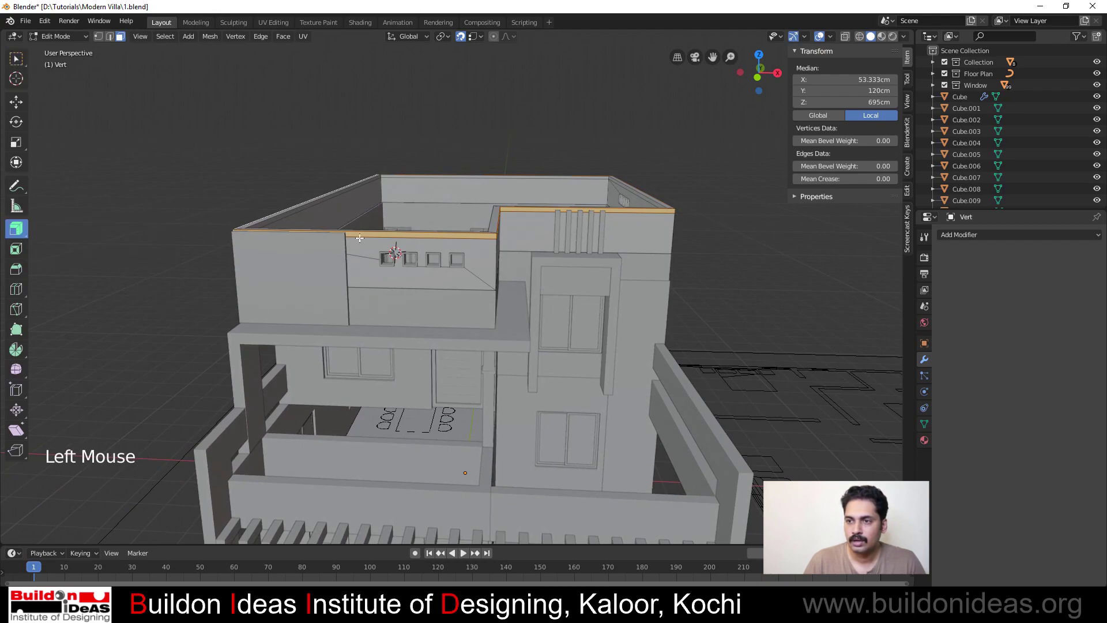
pyautogui.moveTo(359, 233); pyautogui.dragTo(375, 234)
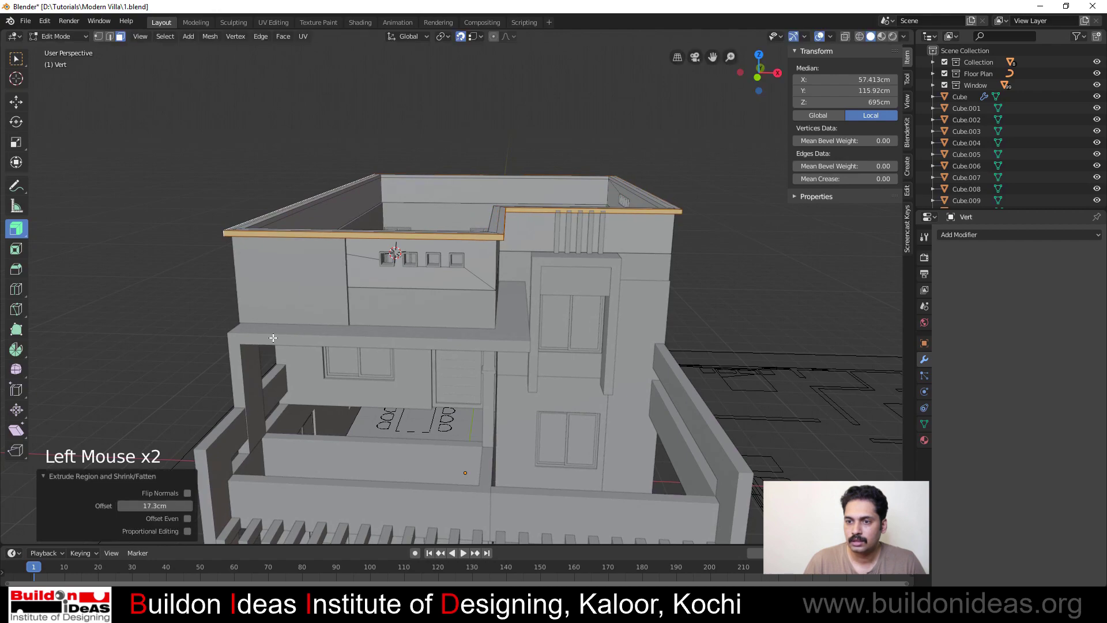
pyautogui.click(188, 518)
pyautogui.doubleClick(166, 505)
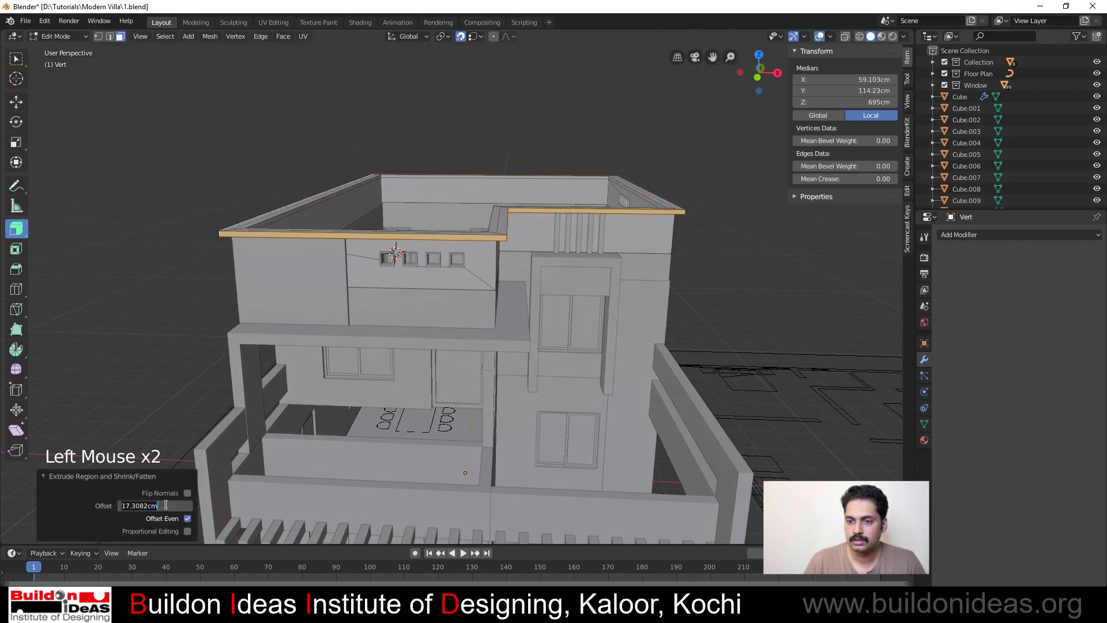
pyautogui.write('10')
pyautogui.press('Return')
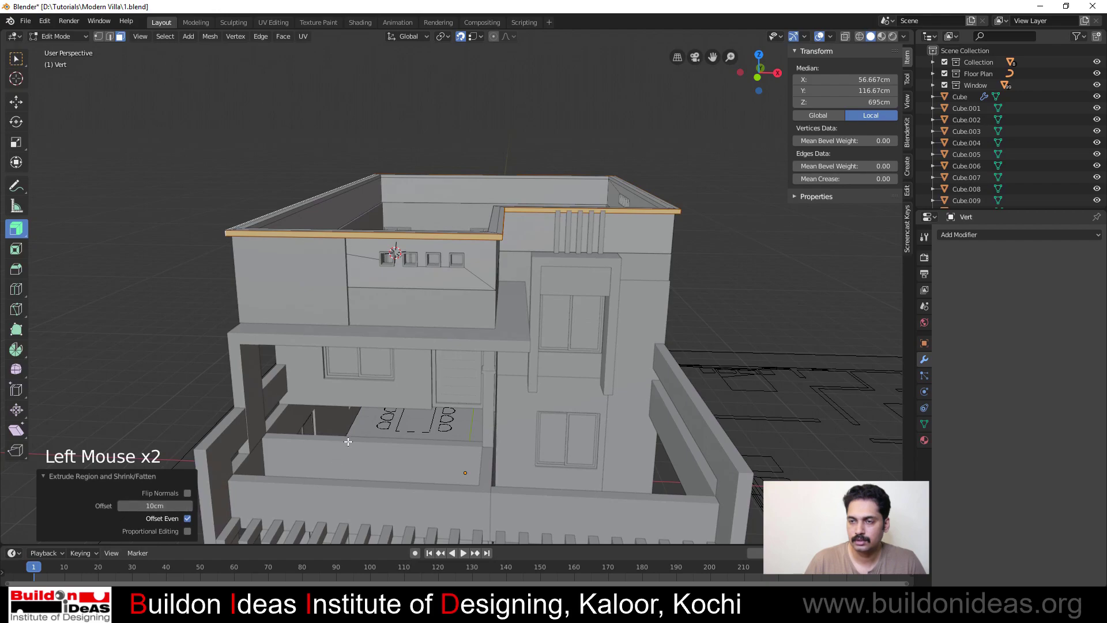
# Examine the whole villa from several sides, including the parapet coping, the front porch and the floor plan beside it
pyautogui.moveTo(373, 358); pyautogui.dragTo(332, 344, button='middle')
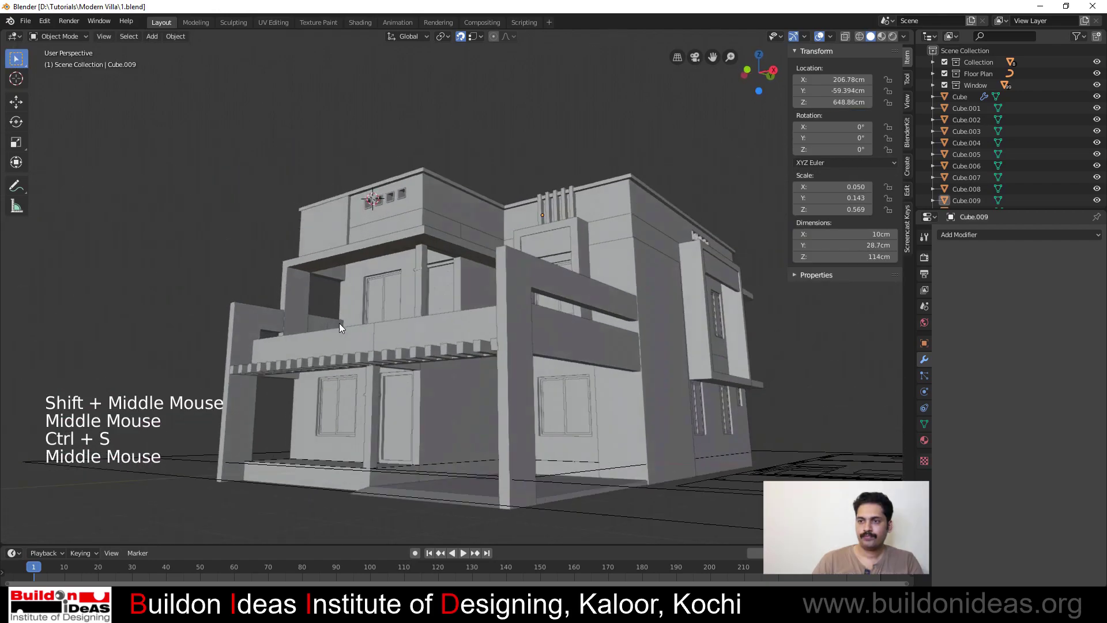
pyautogui.moveTo(339, 323); pyautogui.dragTo(466, 362, button='middle')
pyautogui.scroll(-2, 466, 362)
pyautogui.moveTo(383, 365); pyautogui.dragTo(438, 376, button='middle')
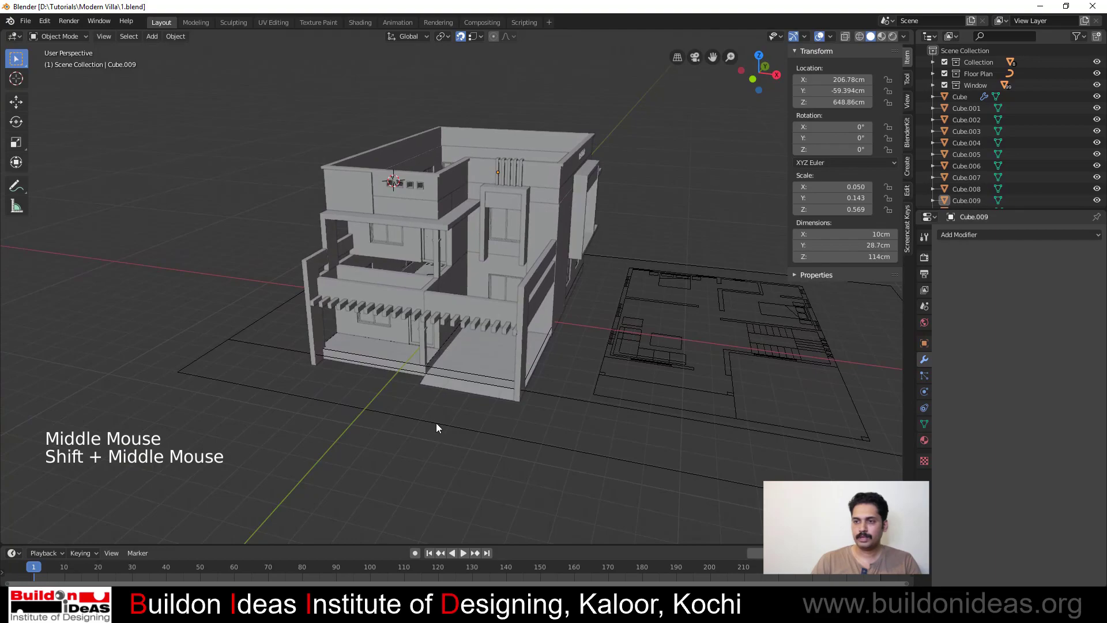
pyautogui.moveTo(436, 423); pyautogui.dragTo(411, 403, button='middle')
pyautogui.scroll(-2, 389, 383)
pyautogui.scroll(2, 407, 368)
pyautogui.scroll(3, 334, 409)
# Add a plane mesh and move it to the ground in front of the porch
pyautogui.keyDown('shift'); pyautogui.moveTo(321, 419); pyautogui.dragTo(401, 344, button='middle'); pyautogui.keyUp('shift')
pyautogui.scroll(2, 432, 308)
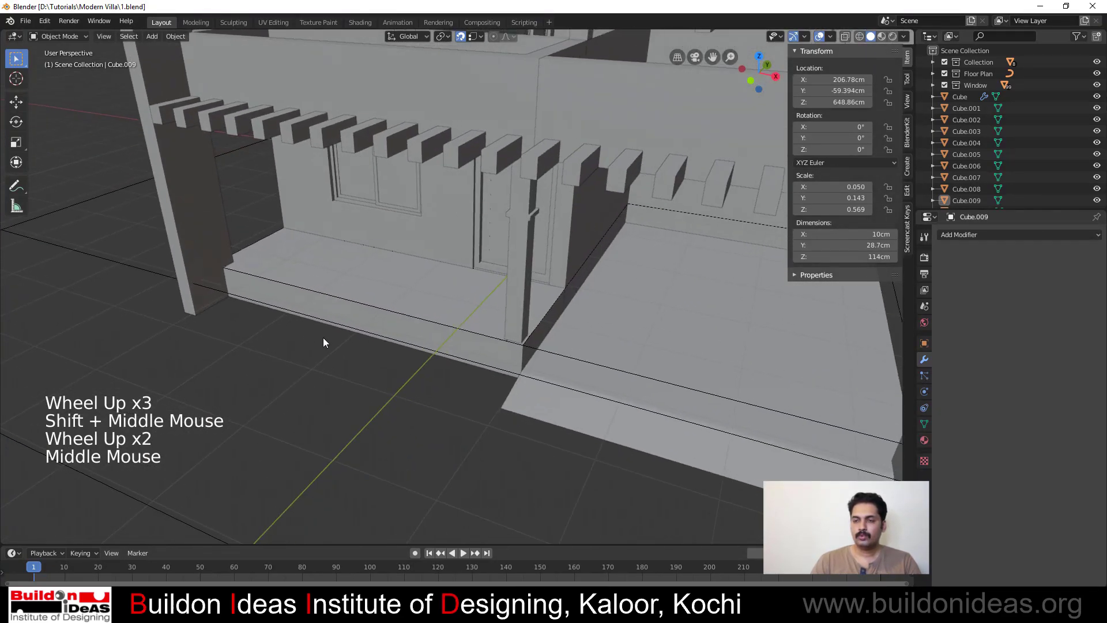
pyautogui.scroll(2, 291, 338)
pyautogui.scroll(-1, 289, 345)
pyautogui.keyDown('shift'); pyautogui.moveTo(289, 349); pyautogui.dragTo(336, 375, button='middle'); pyautogui.keyUp('shift')
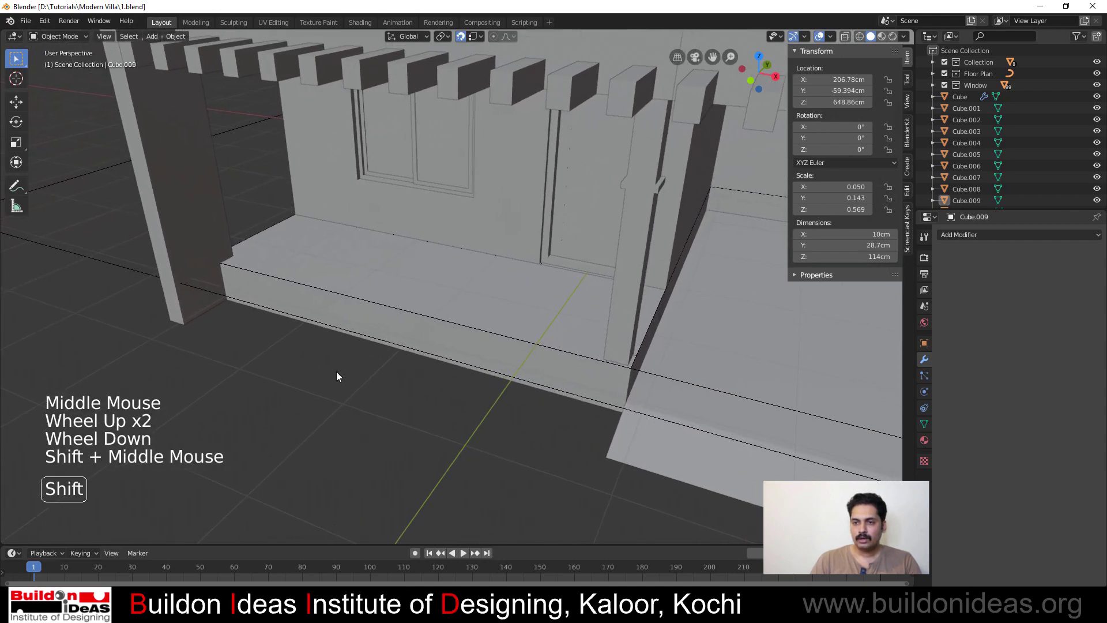
pyautogui.click(151, 36)
pyautogui.moveTo(173, 51)
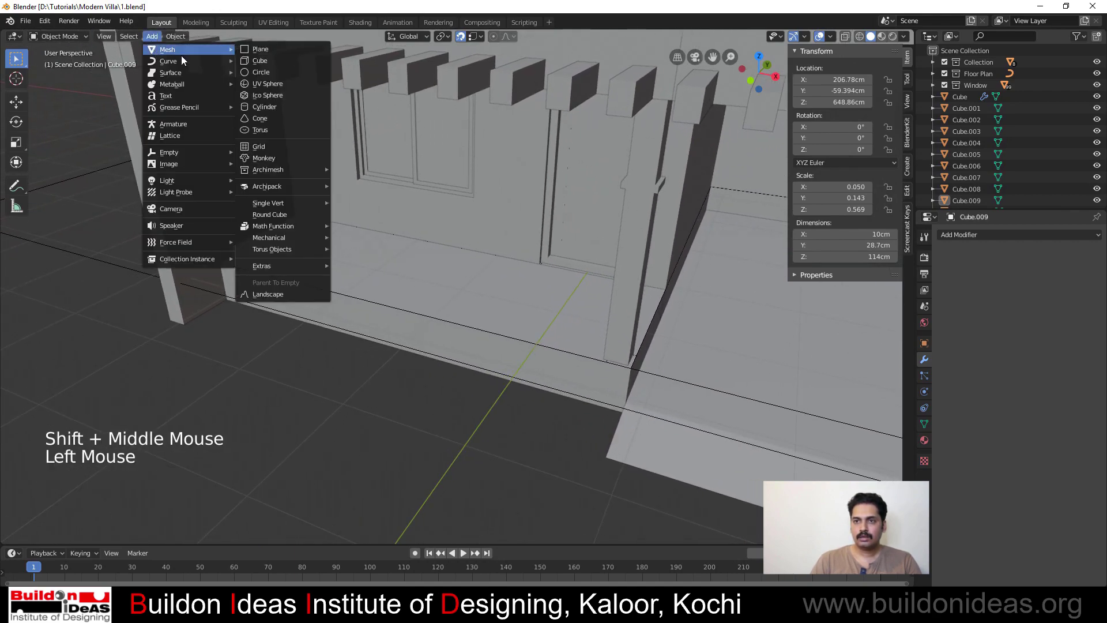
pyautogui.click(272, 49)
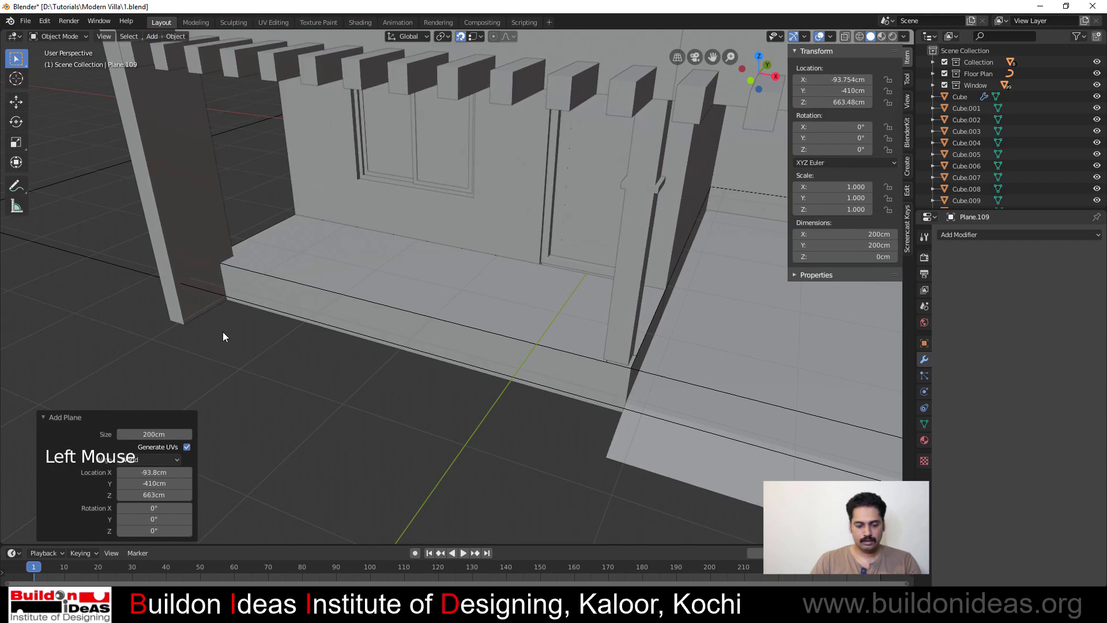
pyautogui.press('g')
# Extrude the plane in front of the porch upward by 15 cm to form the first step
pyautogui.press('Tab')
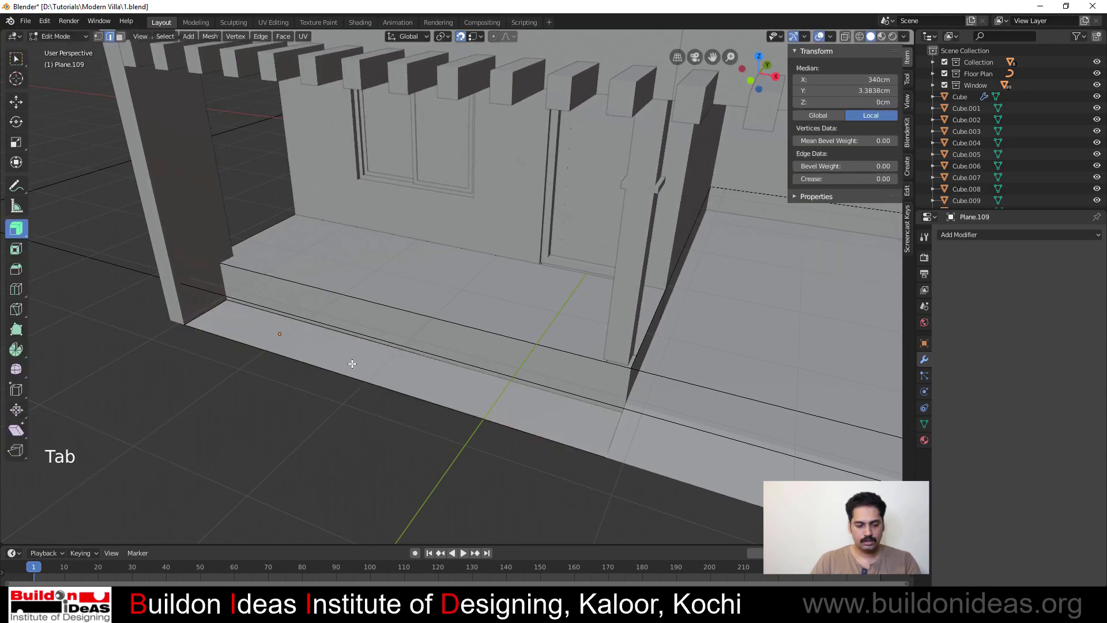
pyautogui.press('3')
pyautogui.click(350, 361)
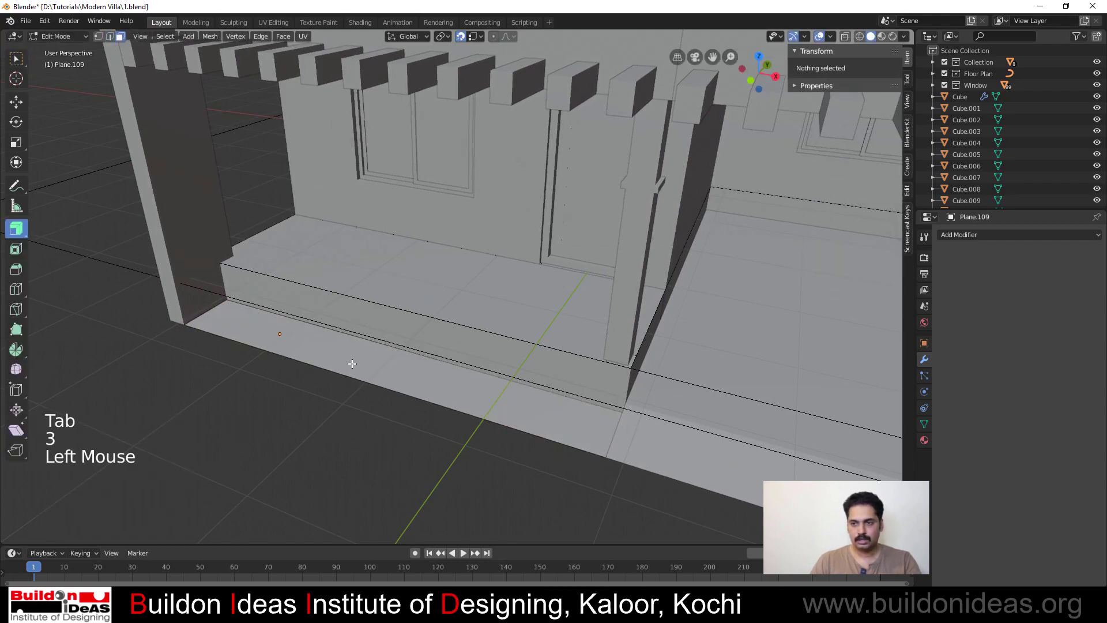
pyautogui.write('e')
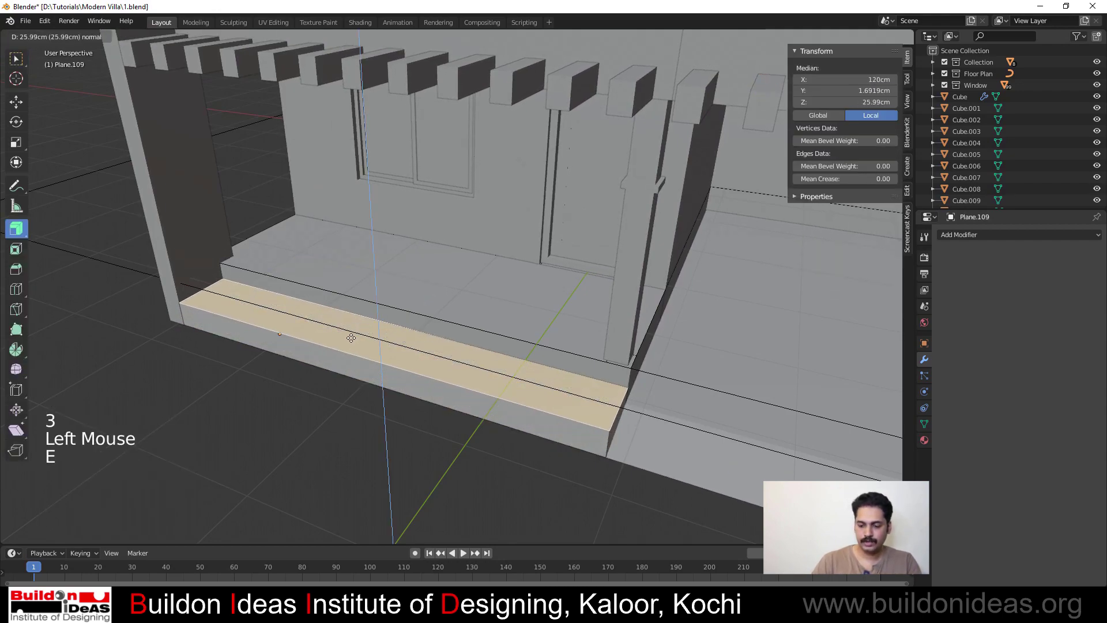
pyautogui.write('15')
pyautogui.press('Return')
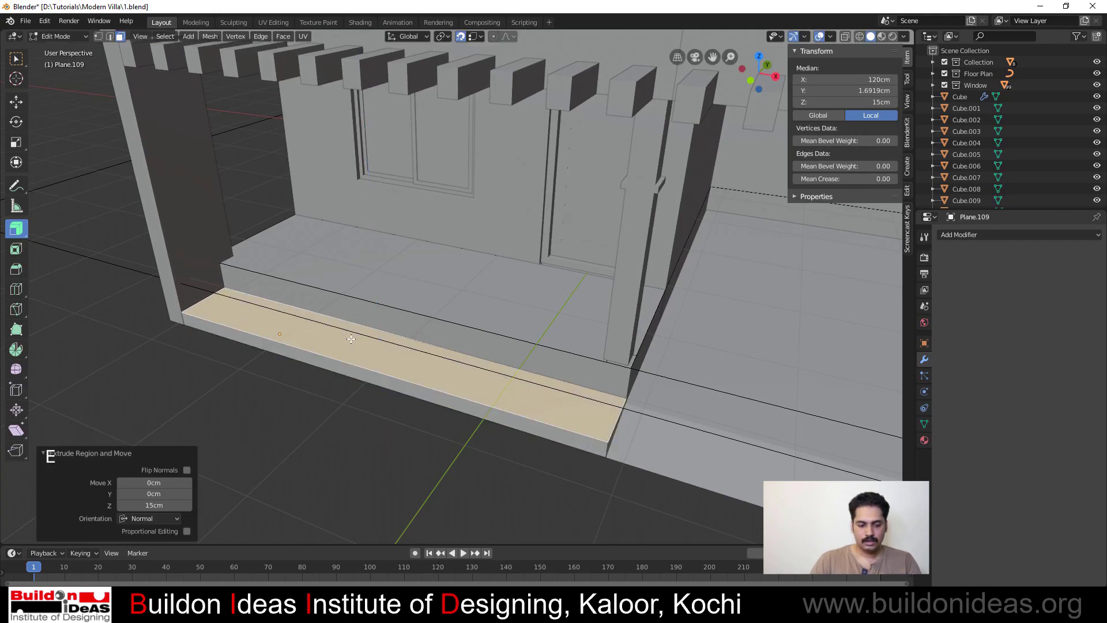
# Add a single centred loop cut running lengthwise along the step, dividing its tread into front and rear halves
pyautogui.press('ctrl')
pyautogui.hotkey('ctrl', 'r')
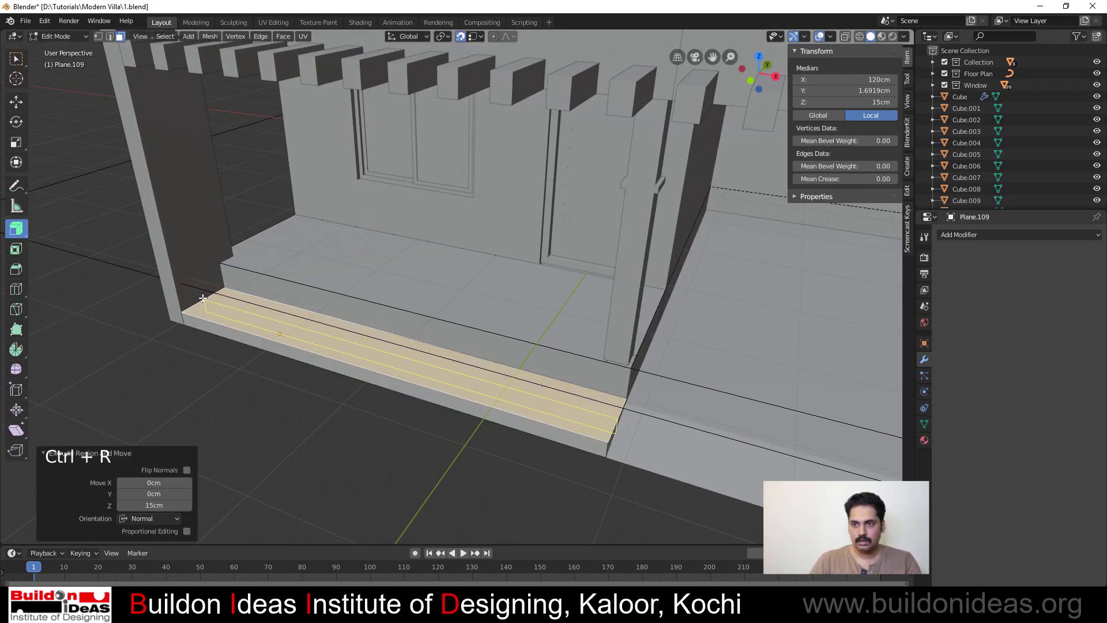
pyautogui.click(224, 293)
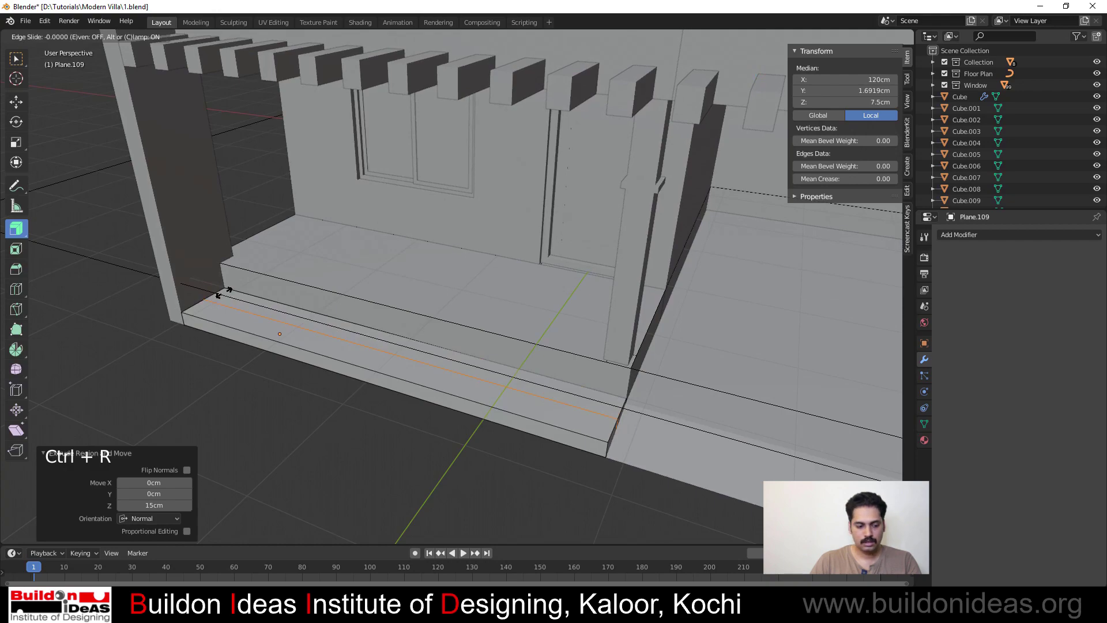
pyautogui.click(224, 293)
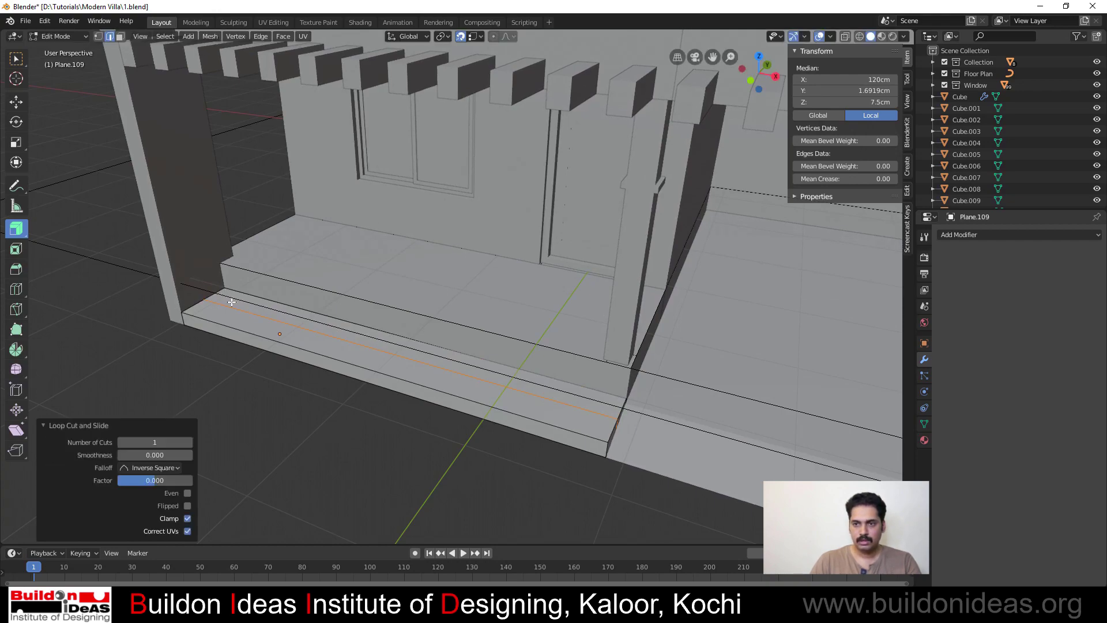
# Extrude the rear half of the step's top face upward by 15 cm to form a second step
pyautogui.click(231, 302)
pyautogui.press('3')
pyautogui.click(231, 302)
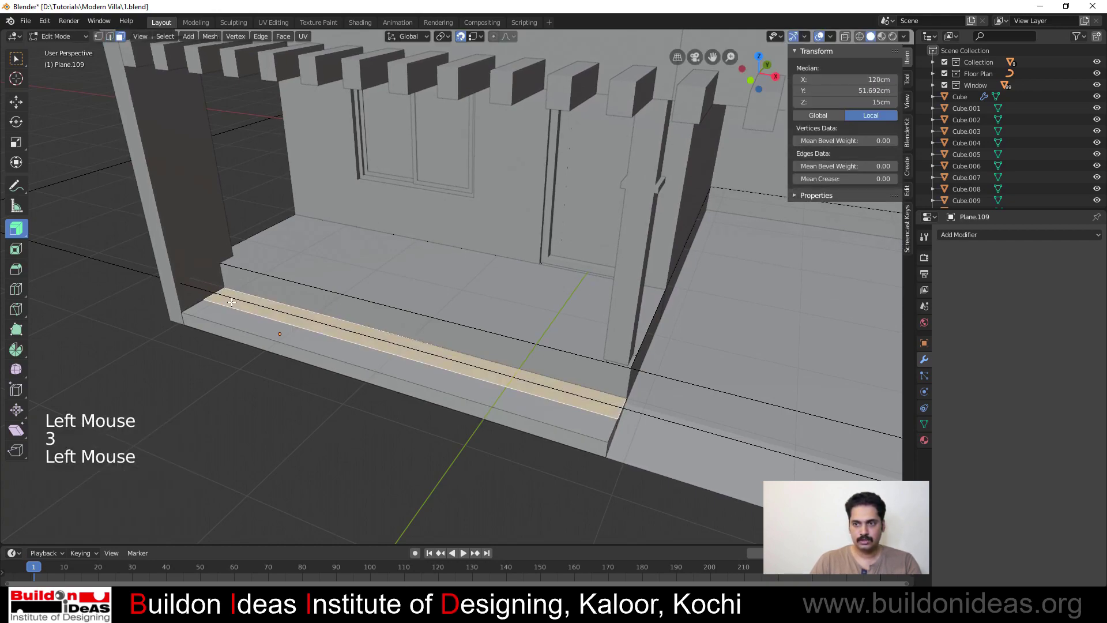
pyautogui.press('e')
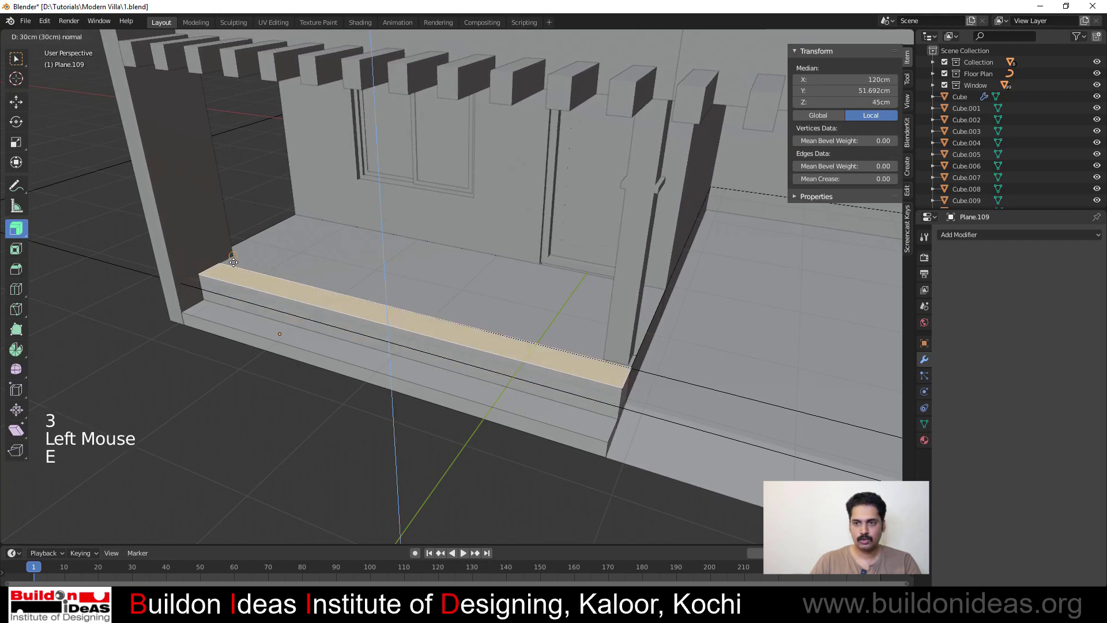
pyautogui.click(229, 263)
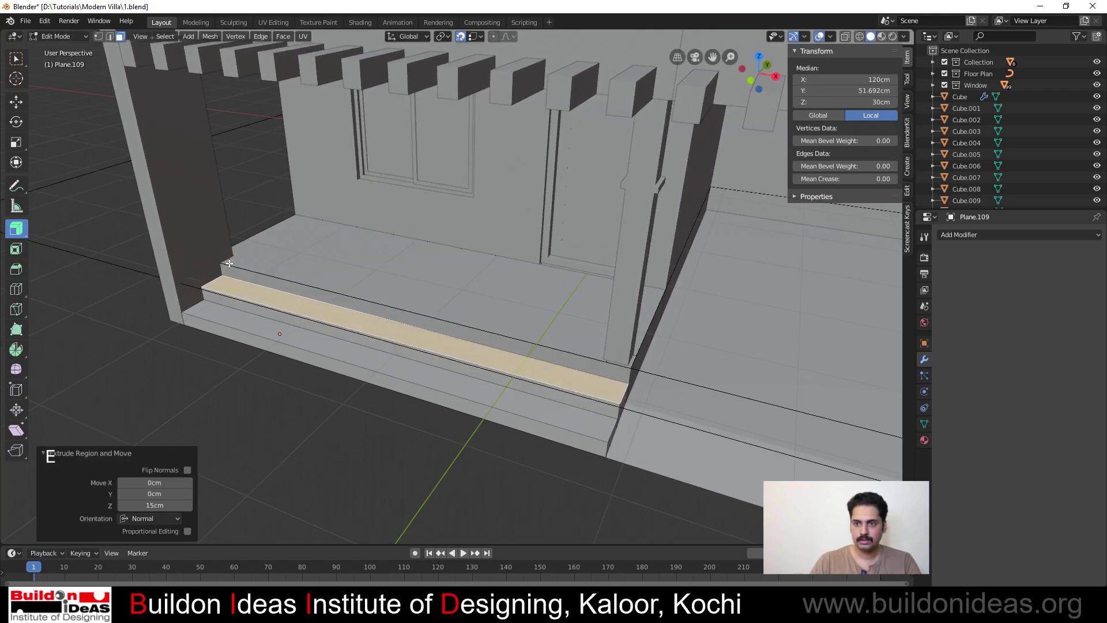
# Leave mesh editing of the steps and select the porch floor slab behind them
pyautogui.scroll(2, 259, 321)
pyautogui.scroll(-1, 258, 322)
pyautogui.moveTo(265, 322); pyautogui.dragTo(370, 320, button='middle')
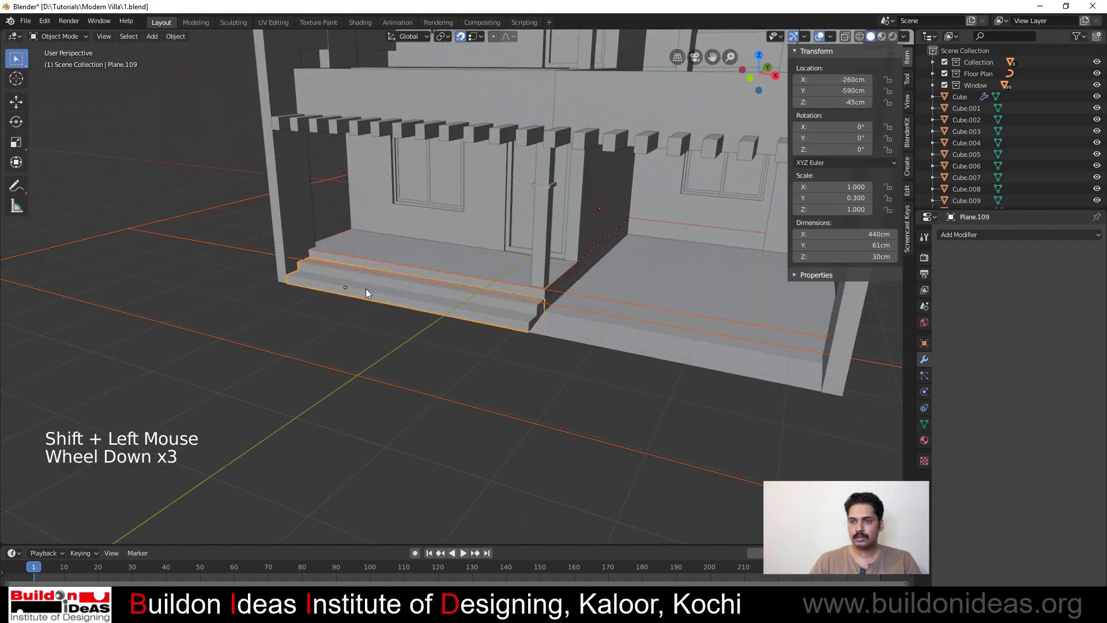
pyautogui.click(354, 248)
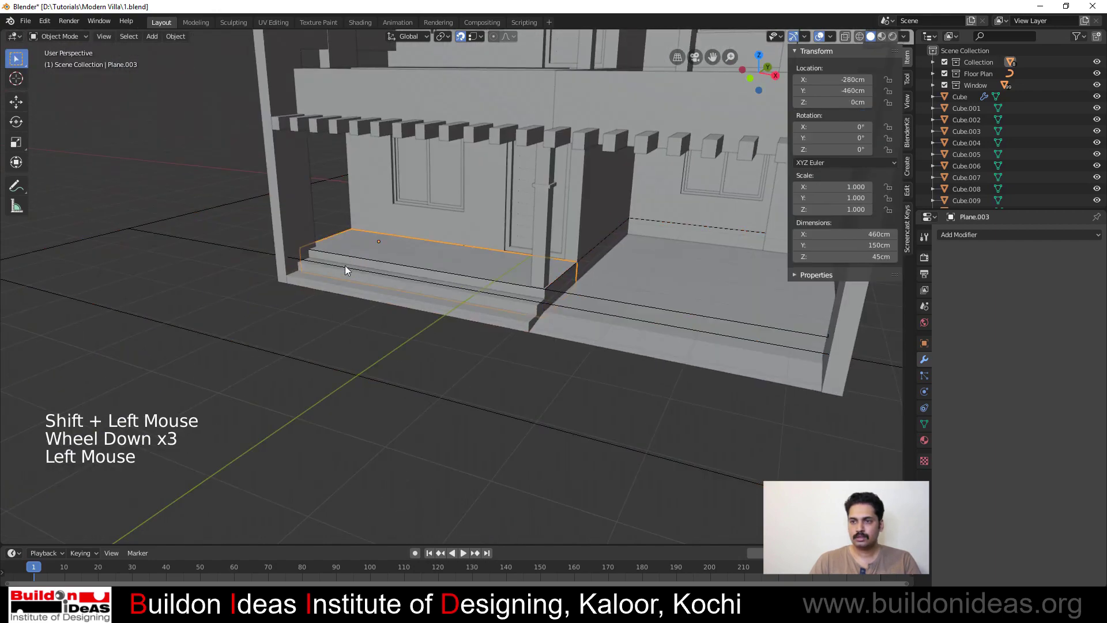
# Join the porch floor slab and the front entrance steps into a single object
pyautogui.keyDown('shift'); pyautogui.click(323, 289); pyautogui.keyUp('shift')
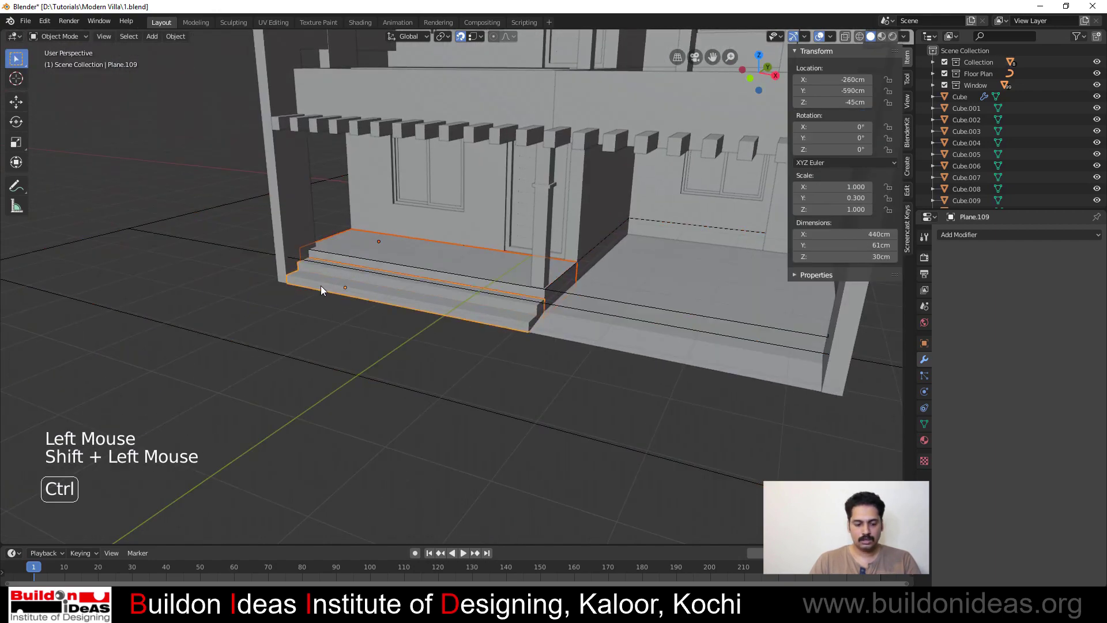
pyautogui.hotkey('ctrl', 'j')
pyautogui.click(177, 287)
pyautogui.scroll(1, 394, 276)
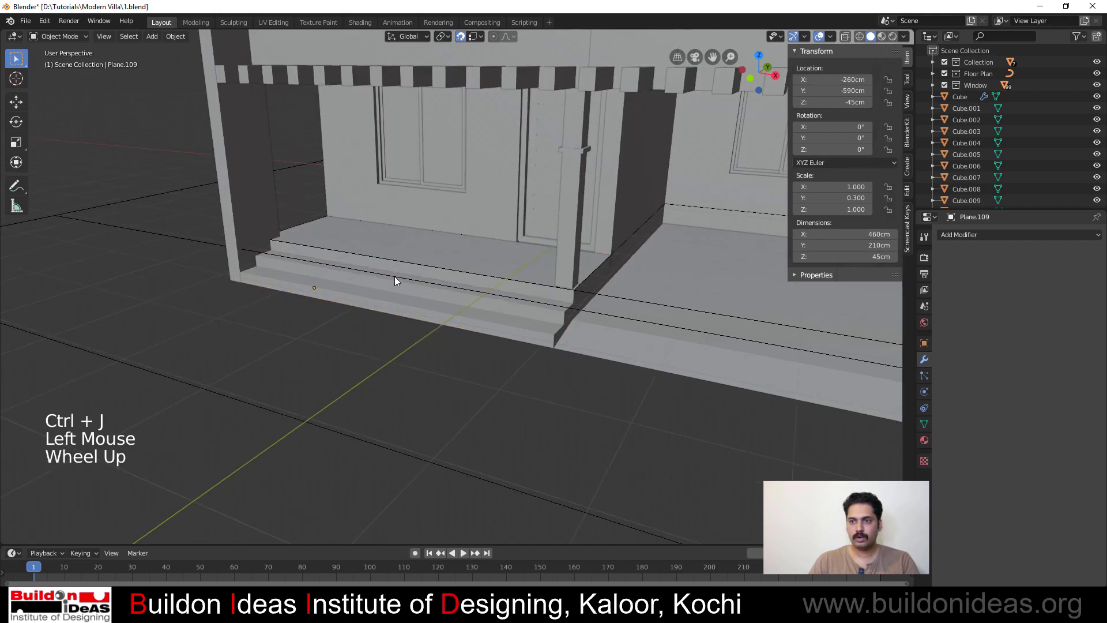
# Extrude the top faces of the porch floor and the two entrance steps upward by 3 cm
pyautogui.click(355, 248)
pyautogui.press('Tab')
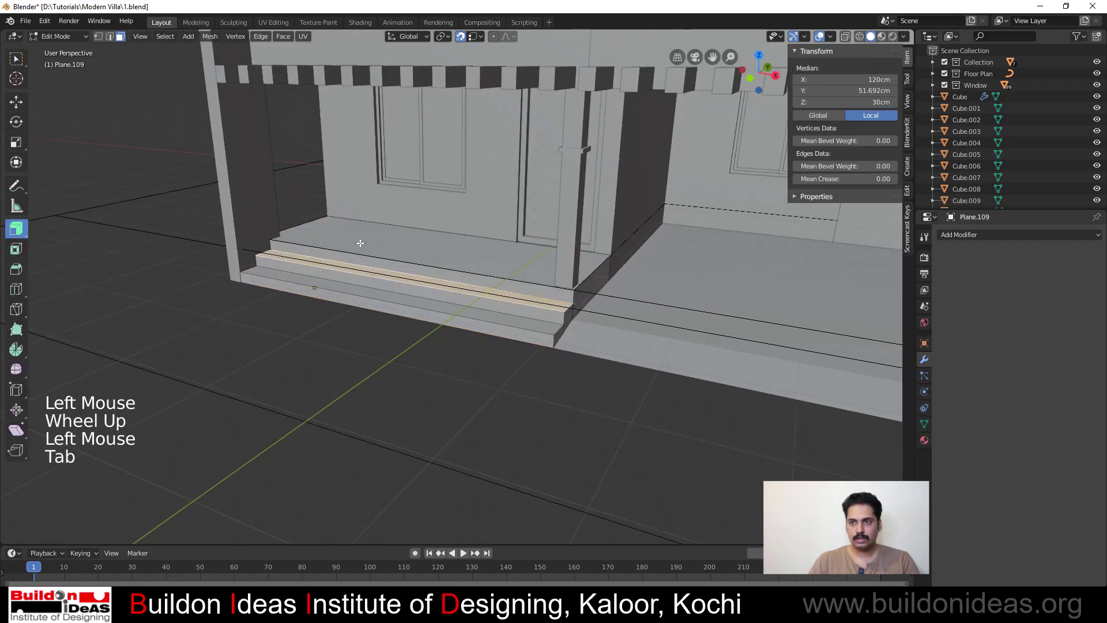
pyautogui.click(353, 253)
pyautogui.keyDown('shift'); pyautogui.click(316, 265); pyautogui.keyUp('shift')
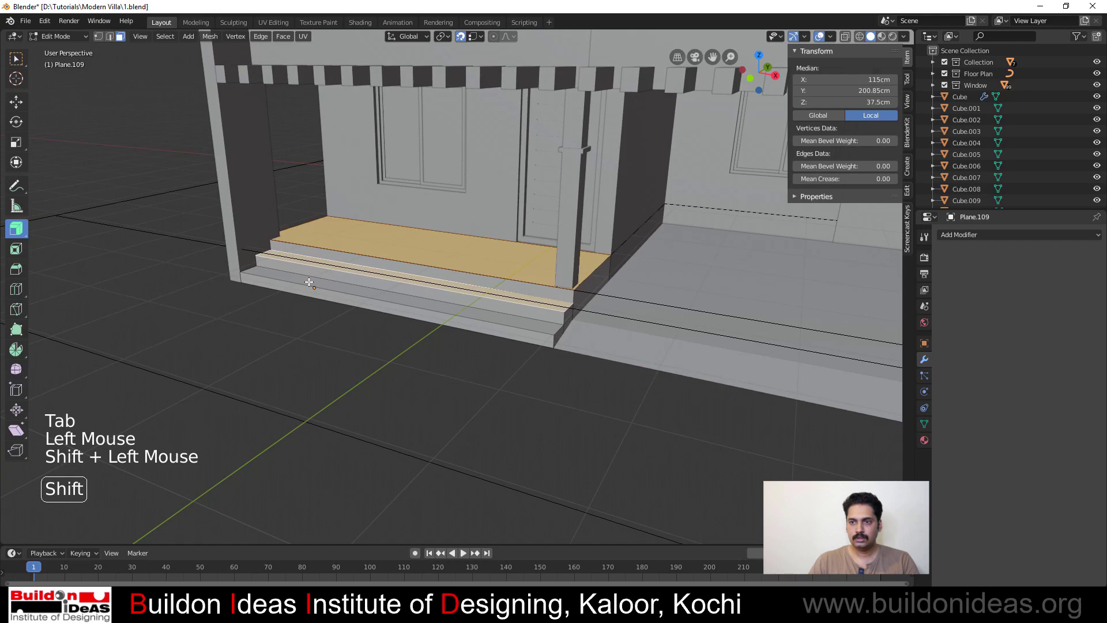
pyautogui.keyDown('shift'); pyautogui.click(311, 279); pyautogui.keyUp('shift')
pyautogui.scroll(2, 314, 282)
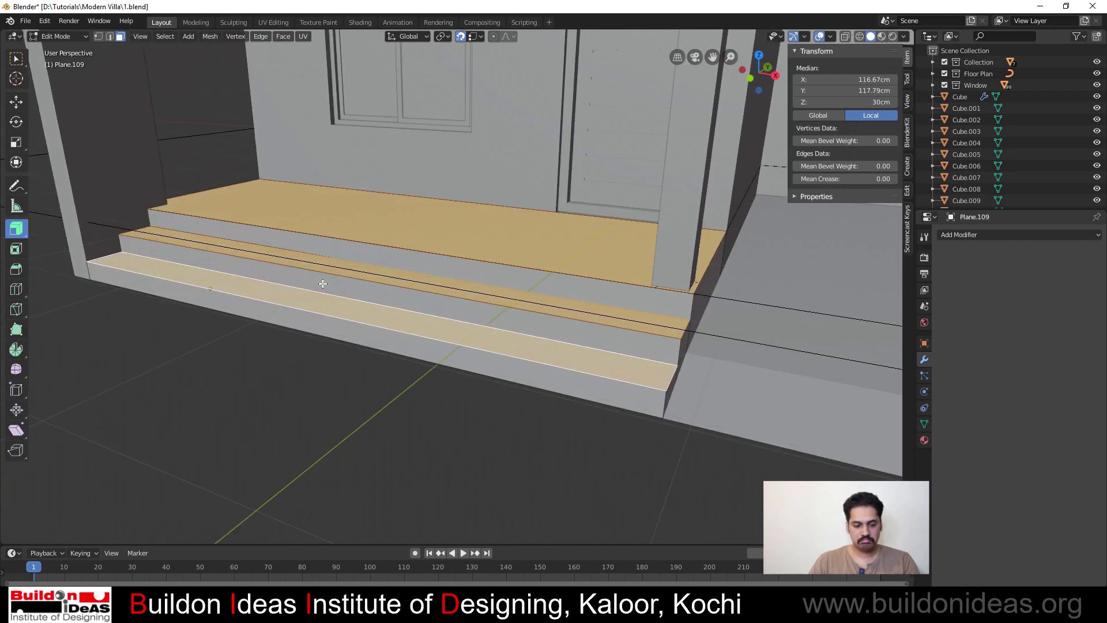
pyautogui.write('e3')
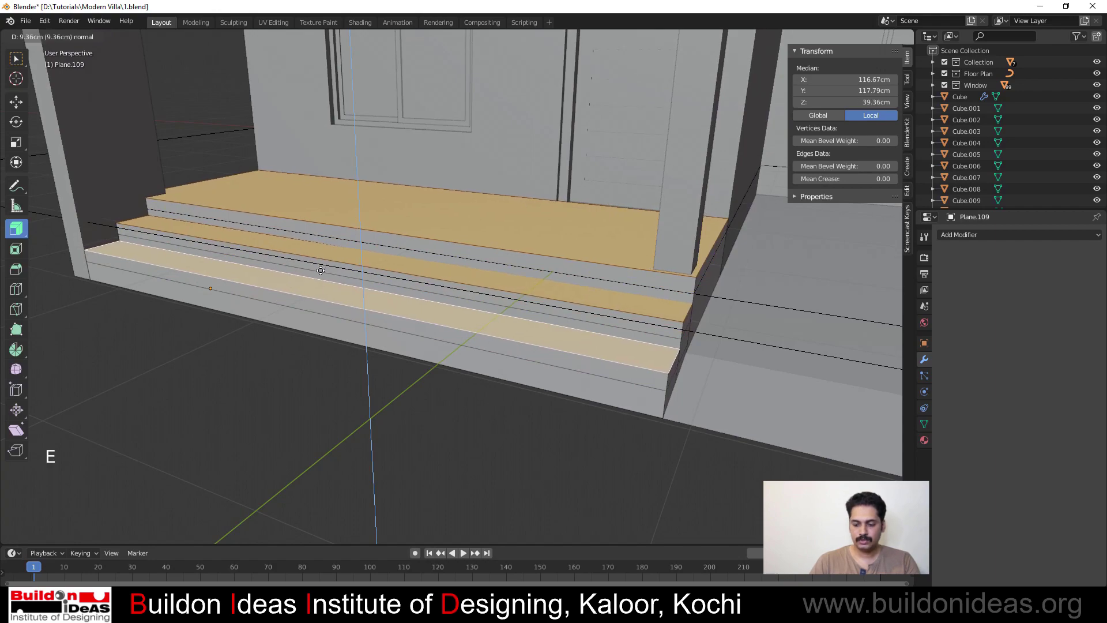
pyautogui.press('Return')
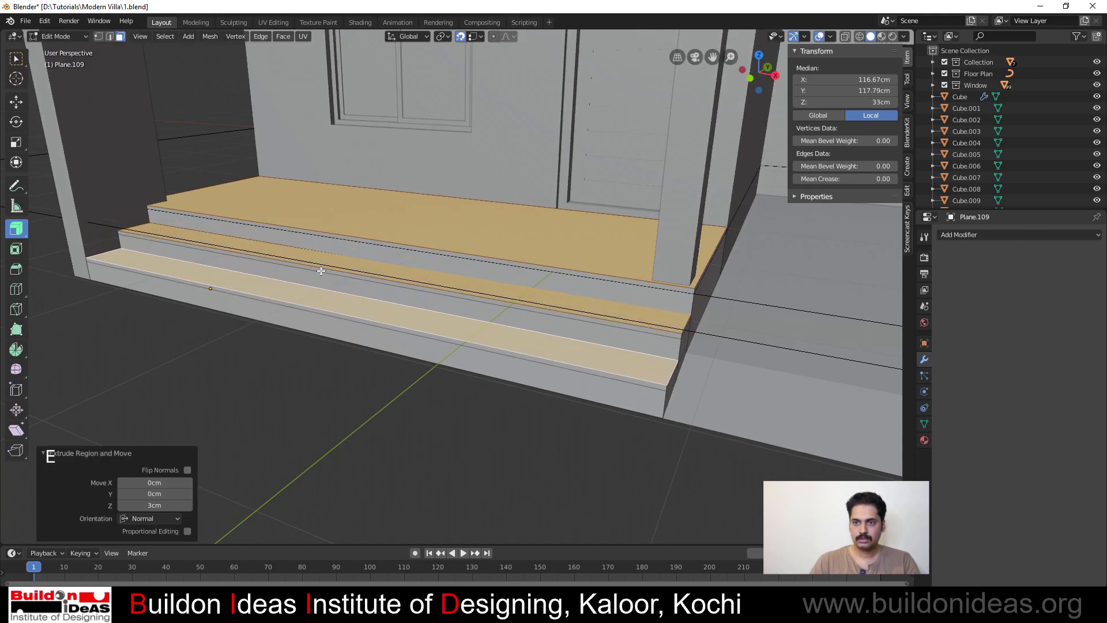
# Extrude the thin front faces of all three new treads outward by 3 cm as nosings
pyautogui.click(284, 304)
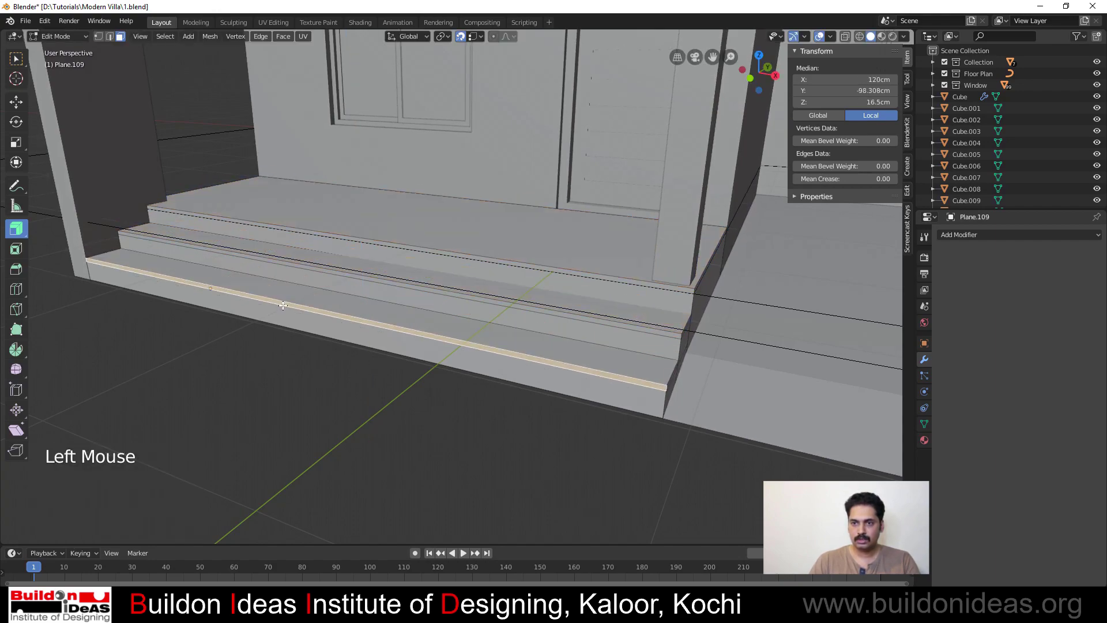
pyautogui.keyDown('shift'); pyautogui.click(276, 263); pyautogui.keyUp('shift')
pyautogui.keyDown('shift'); pyautogui.click(297, 230); pyautogui.keyUp('shift')
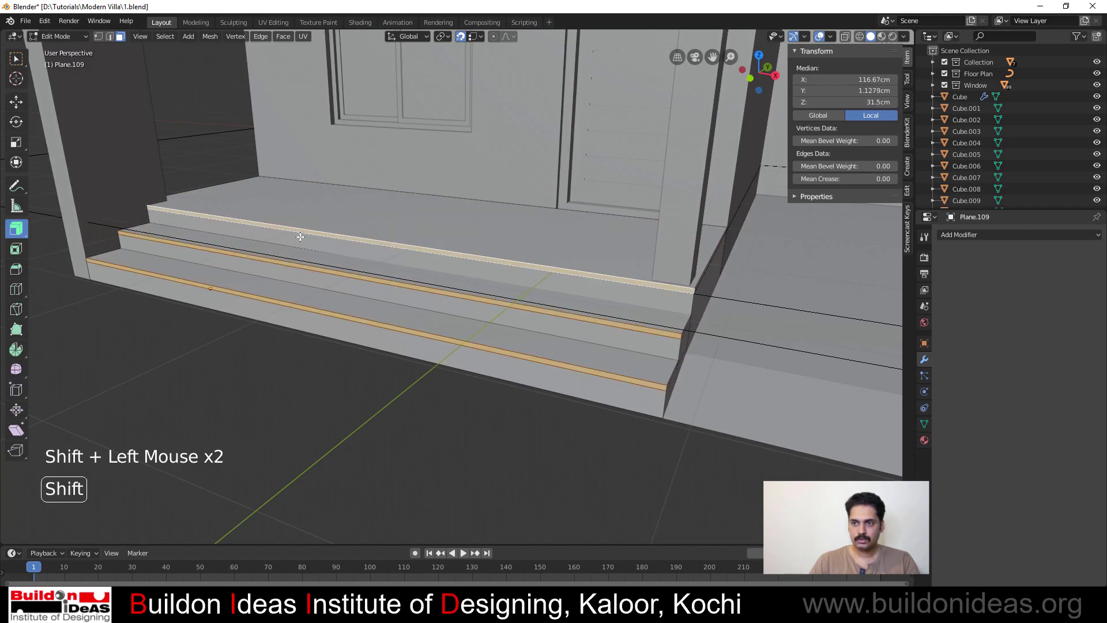
pyautogui.write('e')
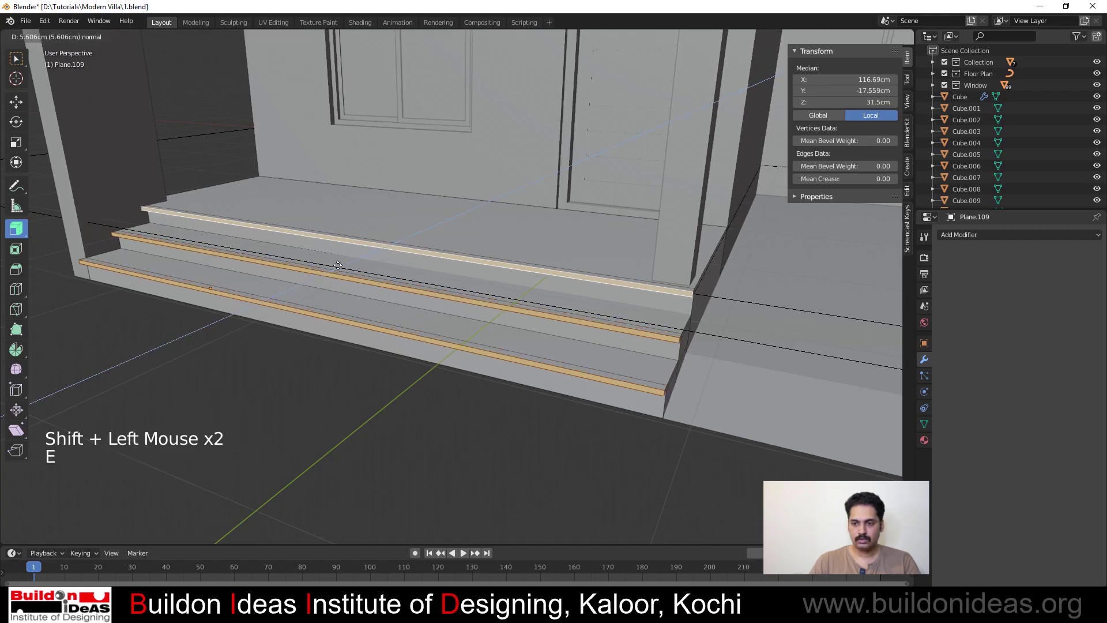
pyautogui.write('3')
pyautogui.press('Return')
# Extrude the thin end faces of all three treads, including the nosing ends, 3 cm toward the car porch
pyautogui.moveTo(680, 316); pyautogui.dragTo(410, 340, button='middle')
pyautogui.click(401, 337)
pyautogui.keyDown('shift'); pyautogui.click(400, 354); pyautogui.keyUp('shift')
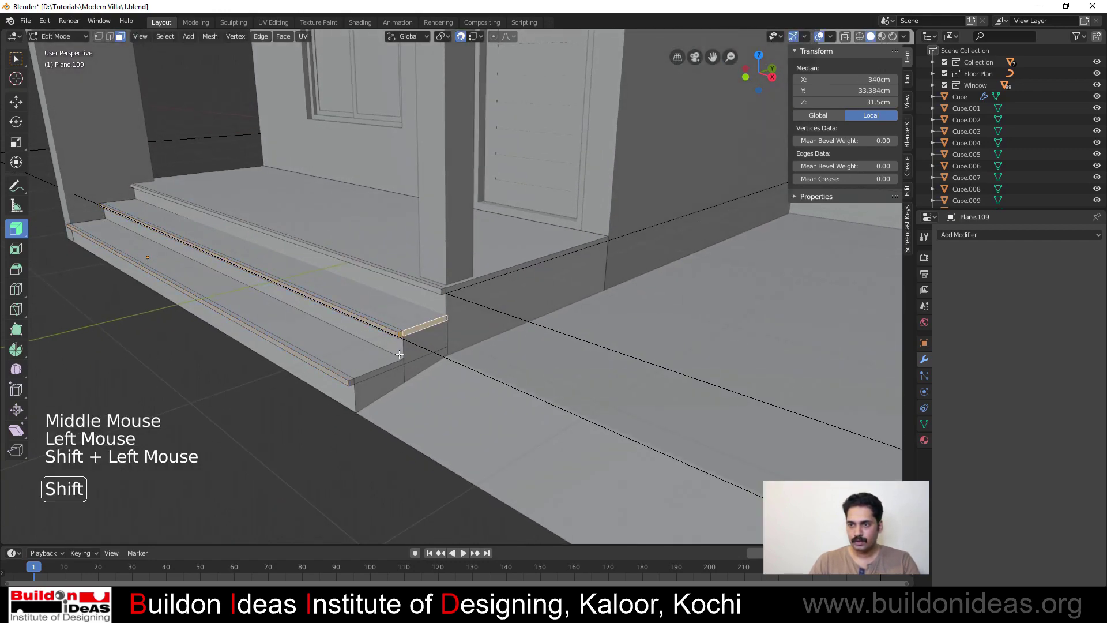
pyautogui.keyDown('shift'); pyautogui.click(372, 375); pyautogui.keyUp('shift')
pyautogui.keyDown('shift'); pyautogui.click(349, 383); pyautogui.keyUp('shift')
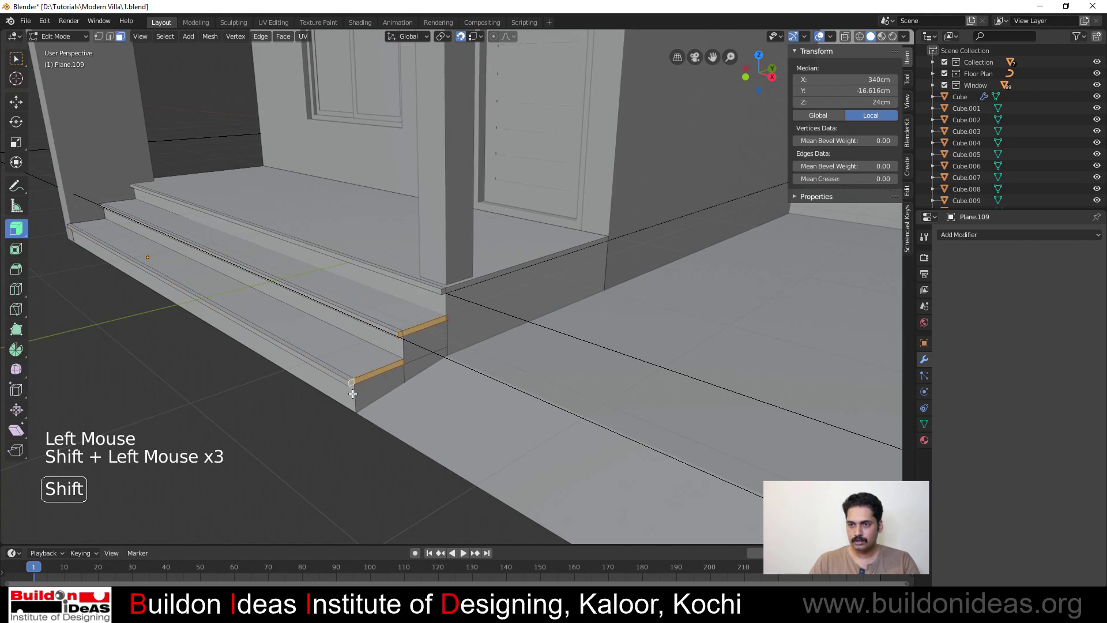
pyautogui.keyDown('shift'); pyautogui.click(446, 291); pyautogui.keyUp('shift')
pyautogui.keyDown('shift'); pyautogui.click(446, 291); pyautogui.keyUp('shift')
pyautogui.moveTo(445, 291); pyautogui.dragTo(42, 182, button='middle')
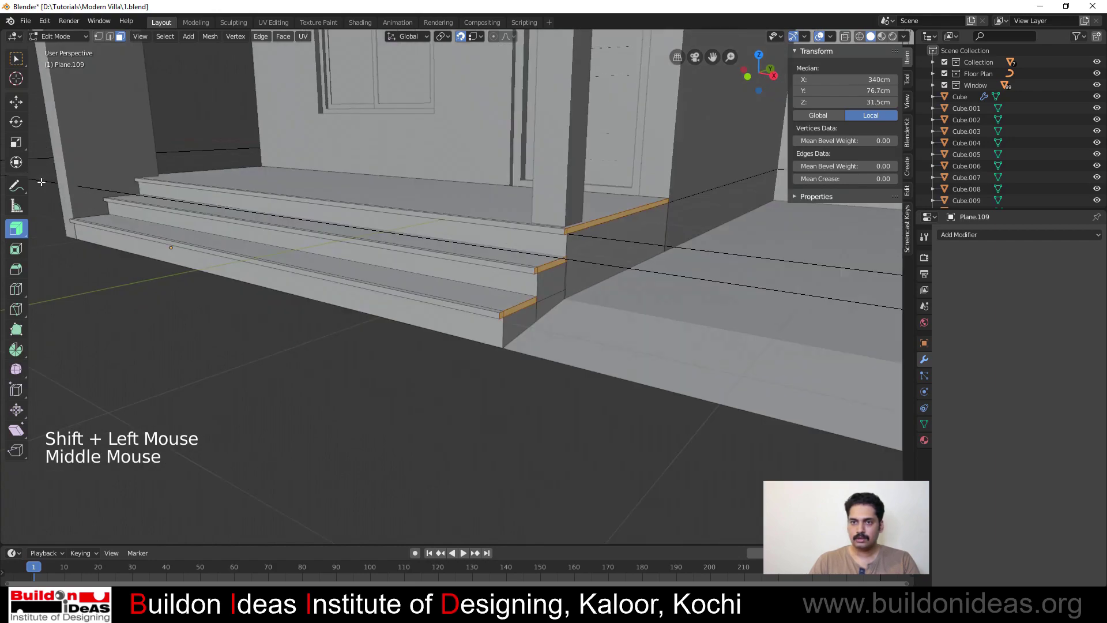
pyautogui.press('e')
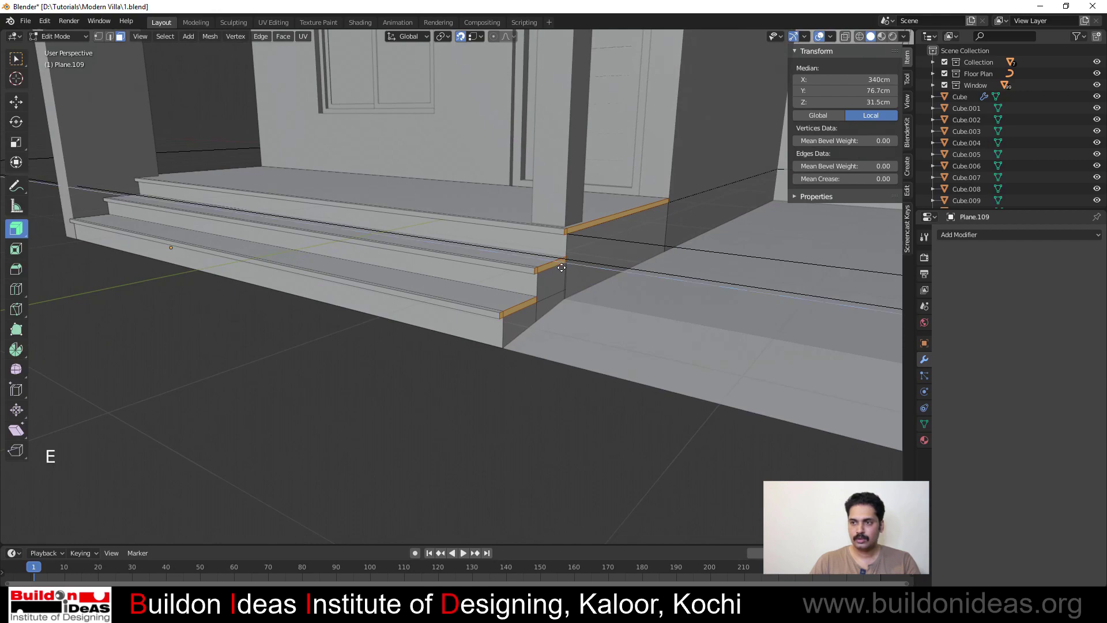
pyautogui.press('3')
pyautogui.press('Return')
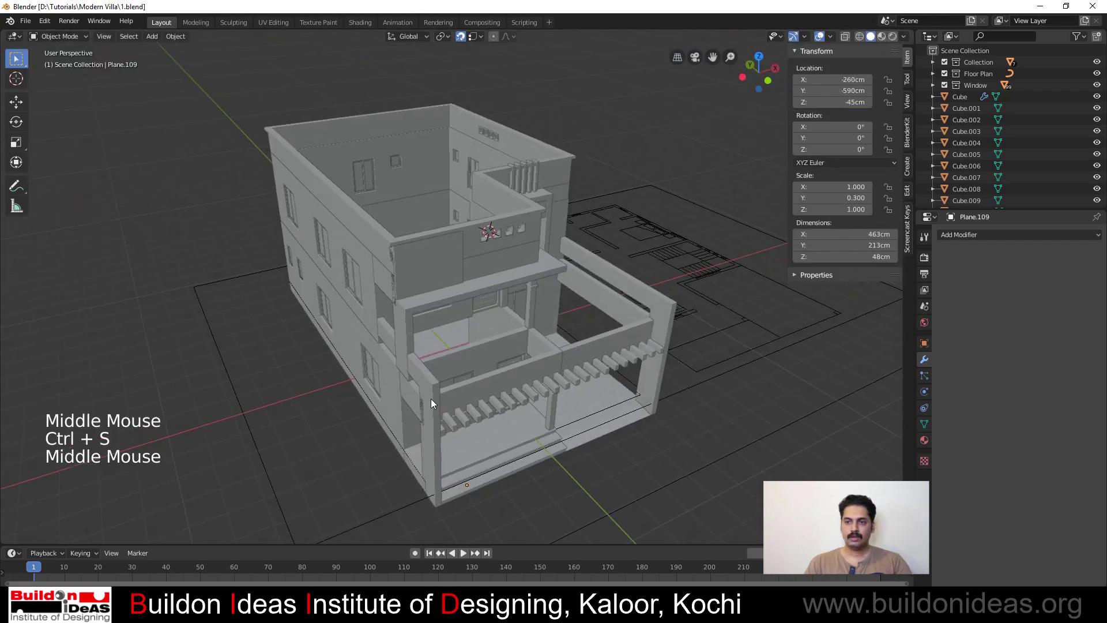
# Add a 200 cm cube and move it to ground level at the front corner of the plot outline
pyautogui.moveTo(431, 399); pyautogui.dragTo(444, 344, button='middle')
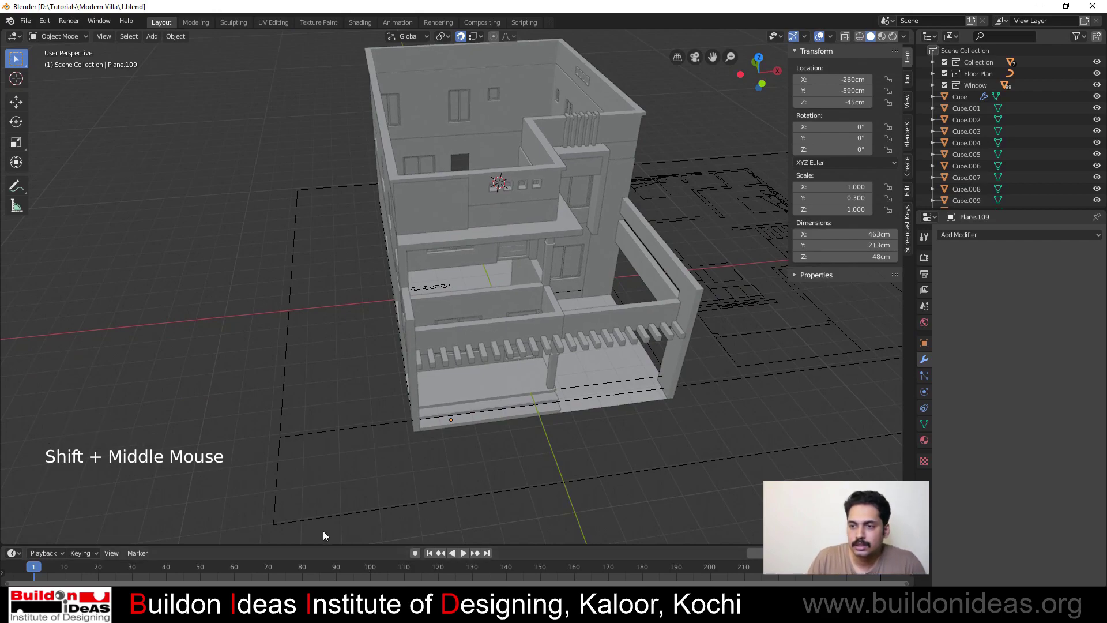
pyautogui.scroll(-3, 234, 203)
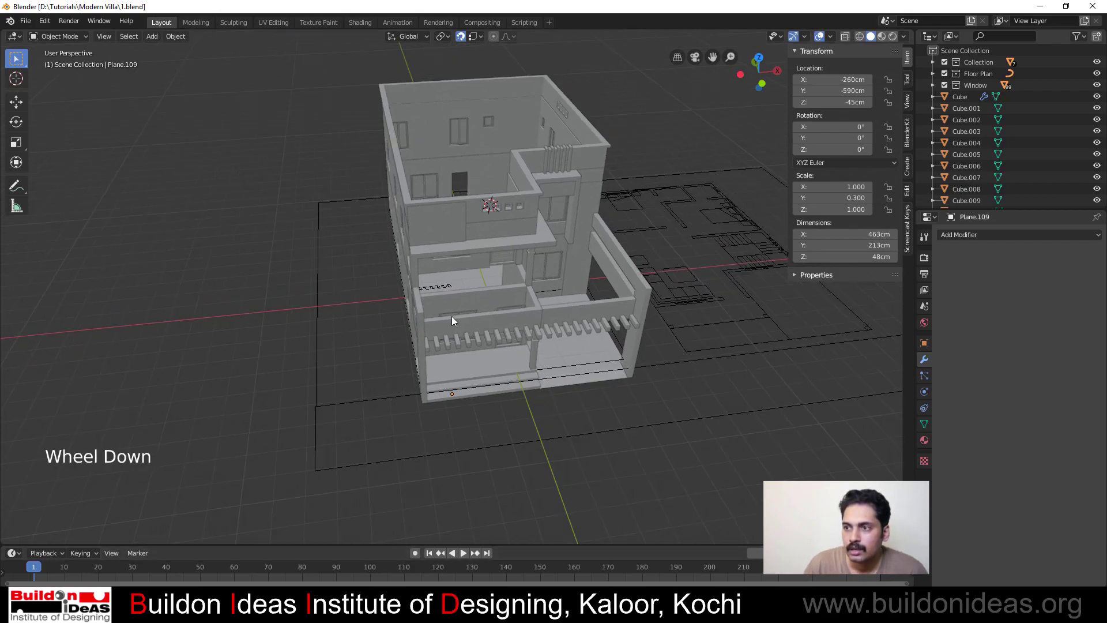
pyautogui.moveTo(451, 316)
pyautogui.mouseDown(button='middle')
pyautogui.moveTo(368, 297)
pyautogui.moveTo(463, 319)
pyautogui.moveTo(445, 324)
pyautogui.mouseUp(button='middle')
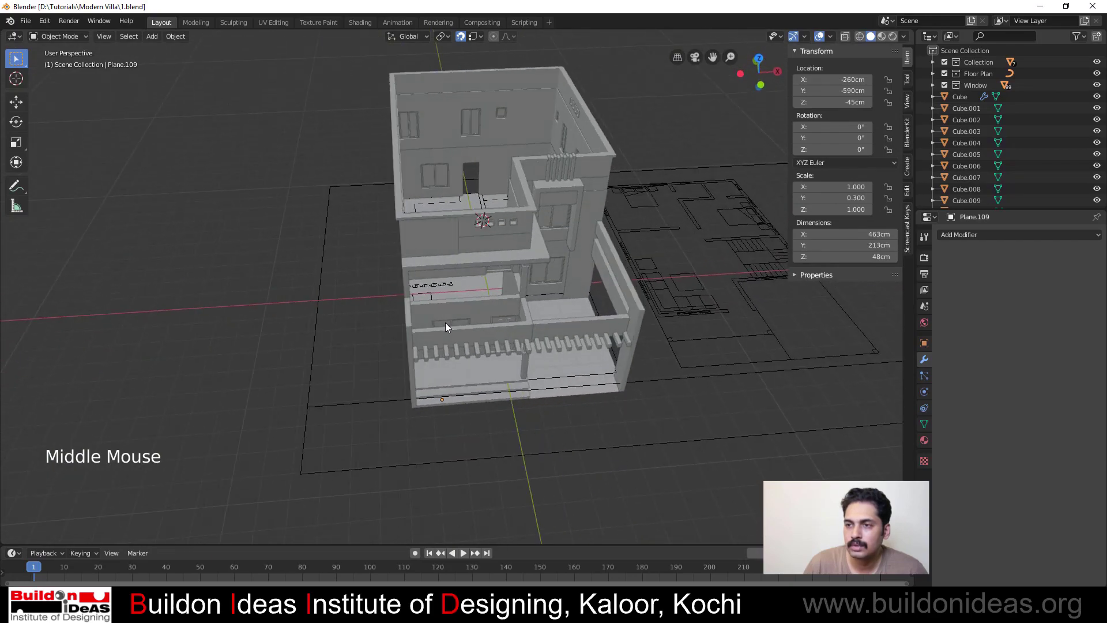
pyautogui.click(148, 37)
pyautogui.moveTo(165, 51)
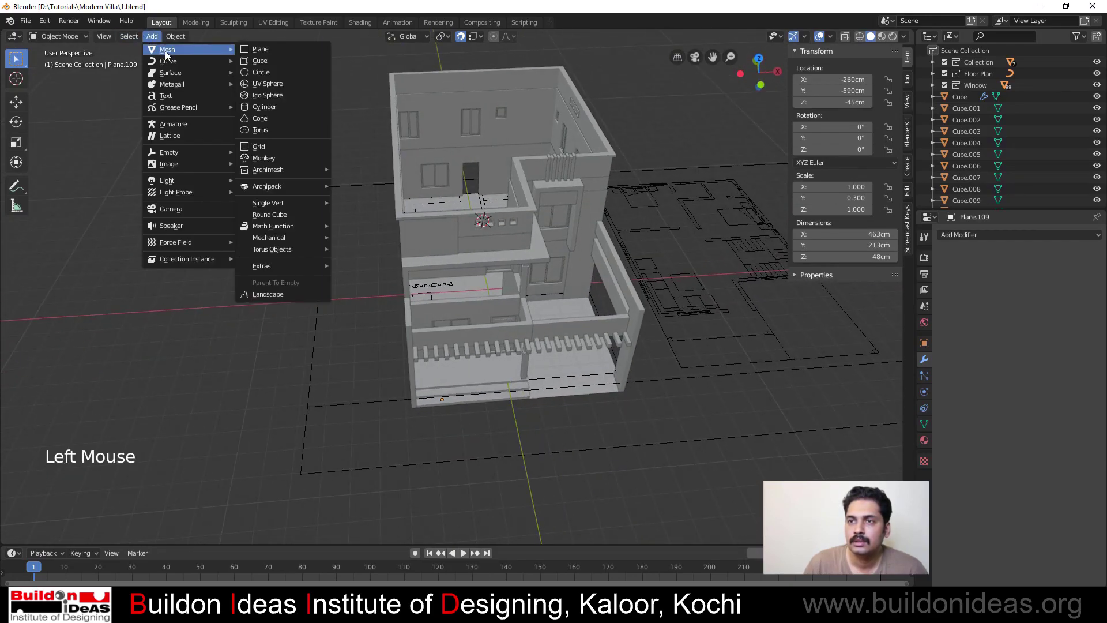
pyautogui.click(277, 61)
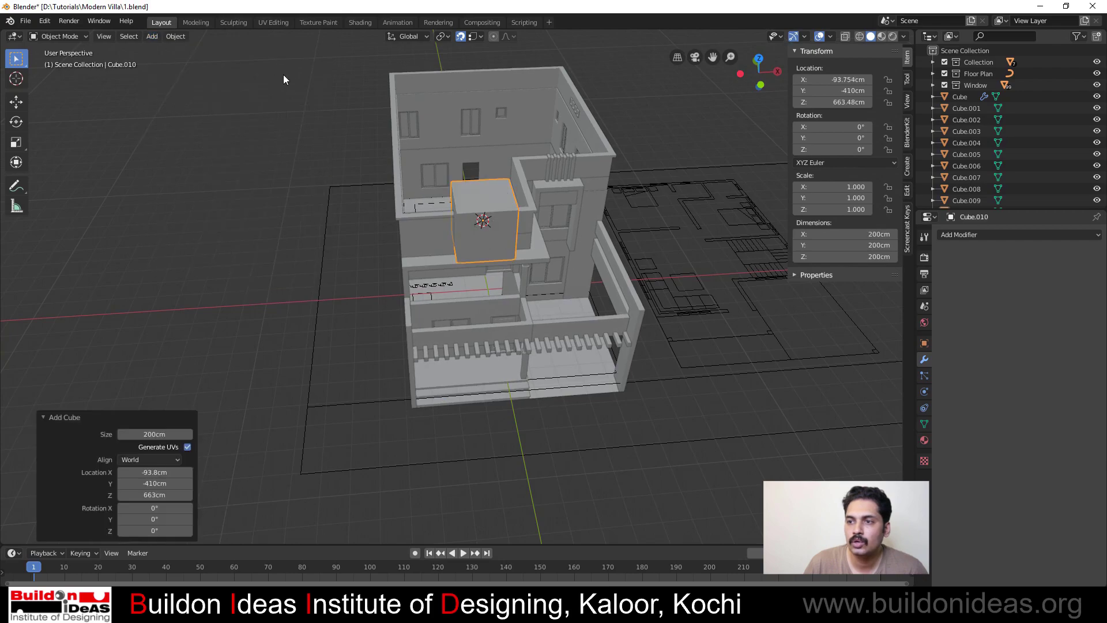
pyautogui.press('g')
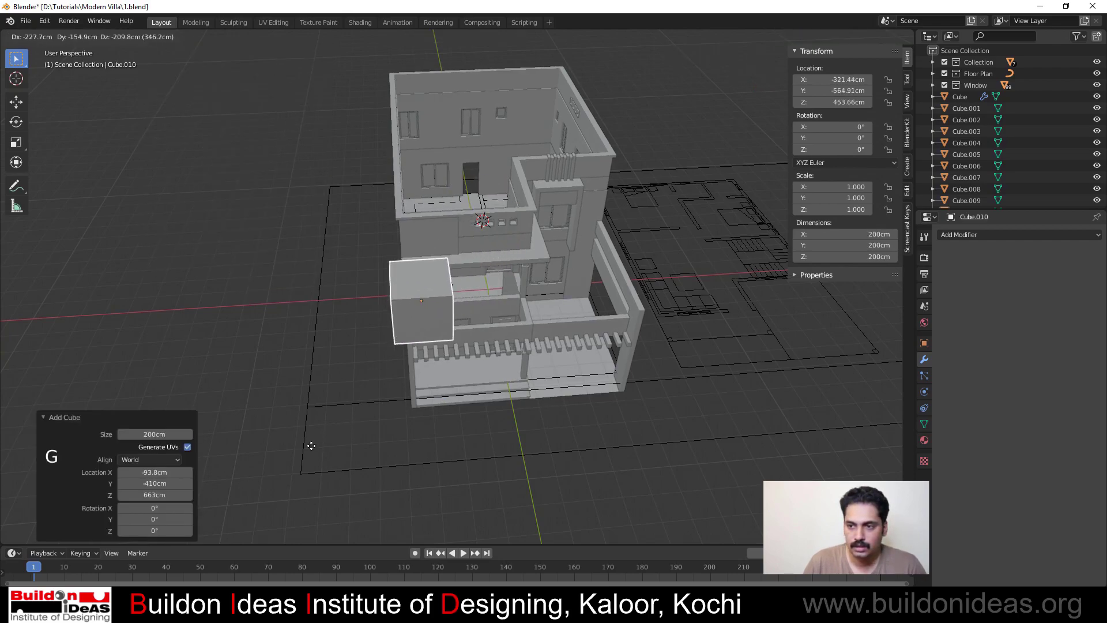
pyautogui.click(418, 442)
pyautogui.moveTo(420, 438); pyautogui.dragTo(377, 407, button='middle')
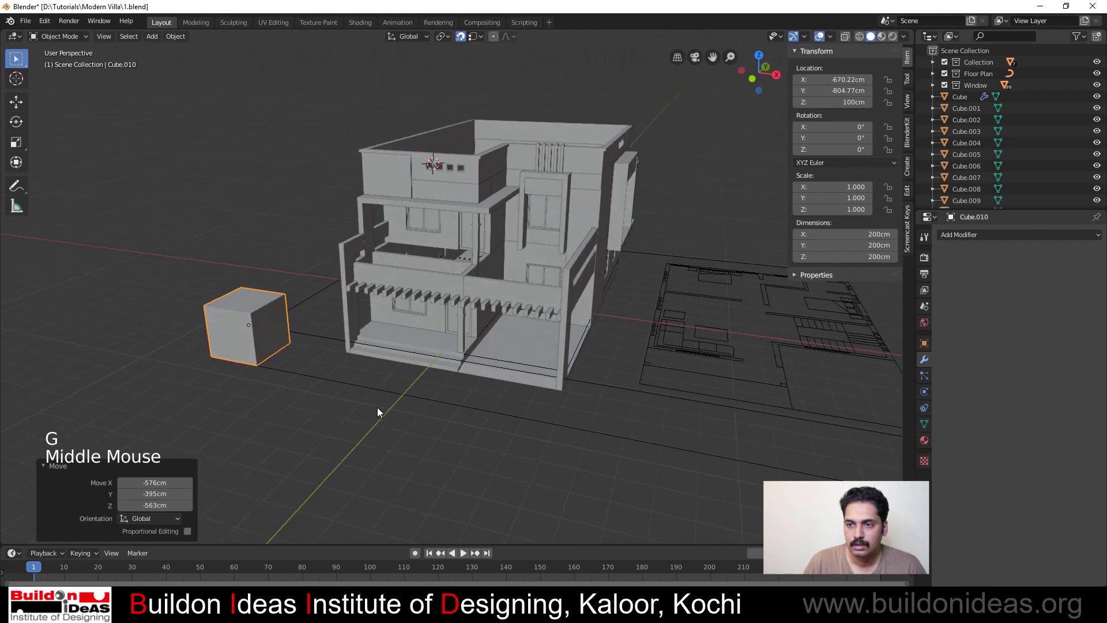
# Move the new cube 45 cm down along the global Z axis
pyautogui.press('g')
pyautogui.press('z')
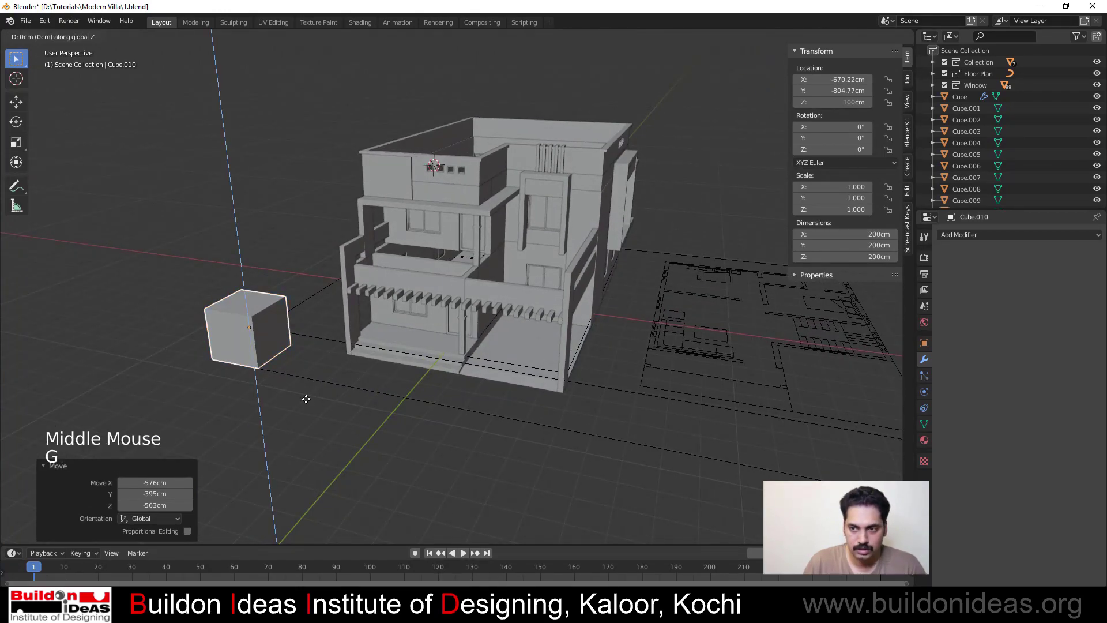
pyautogui.write('-45')
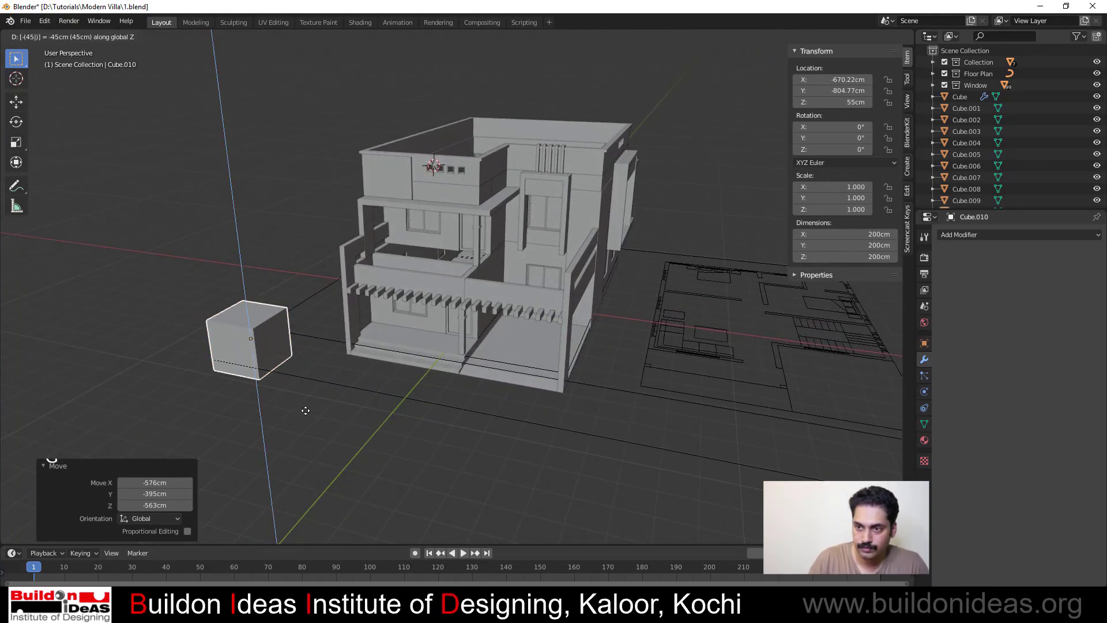
pyautogui.press('Return')
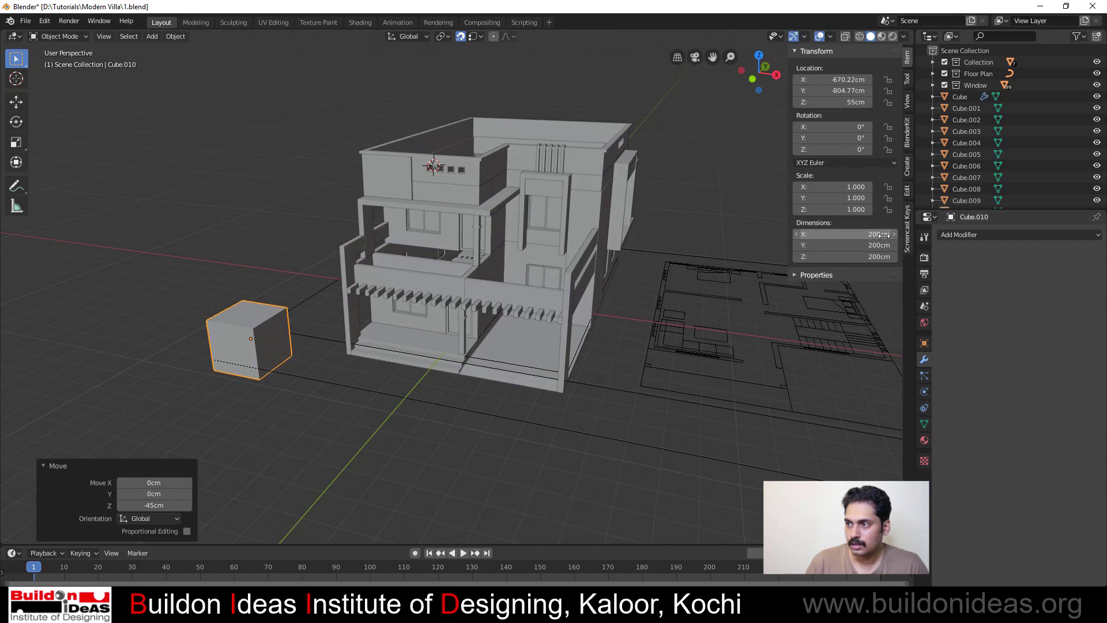
# Set the cube's Y and X dimensions to 20 cm each to make a slim boundary wall post
pyautogui.click(859, 245)
pyautogui.write('20')
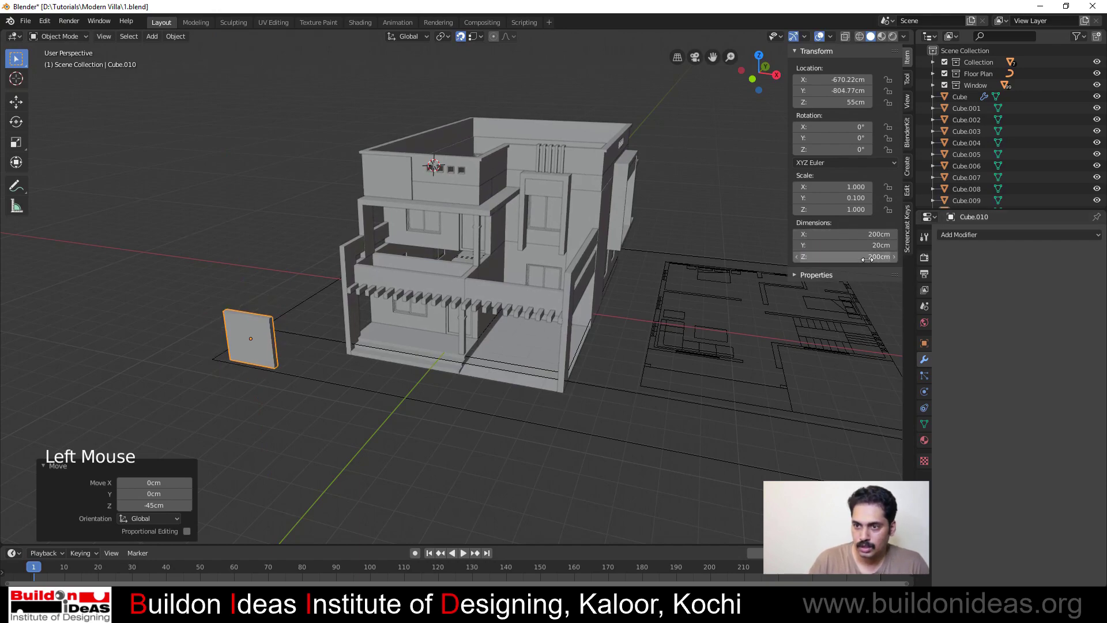
pyautogui.press('Return')
pyautogui.click(877, 235)
pyautogui.write('20')
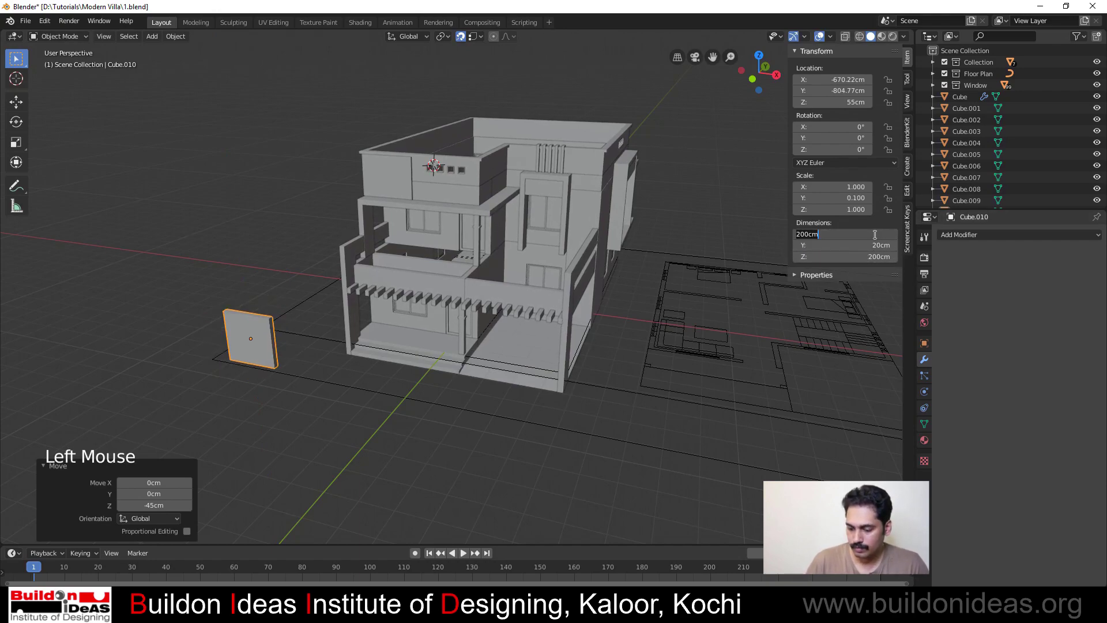
pyautogui.press('Return')
# Stretch the post into a side boundary wall by moving its rear-facing face about 2518 cm to the plot's back corner
pyautogui.press('Tab')
pyautogui.moveTo(519, 375); pyautogui.dragTo(247, 379, button='middle')
pyautogui.scroll(-2, 247, 378)
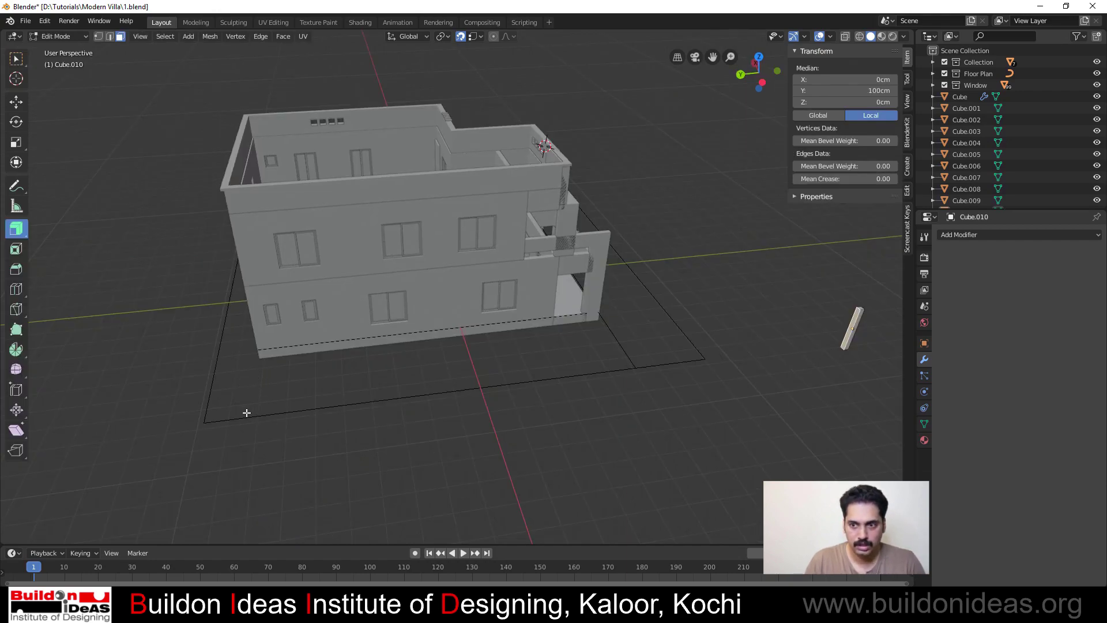
pyautogui.press('g')
pyautogui.click(192, 428)
pyautogui.moveTo(192, 428); pyautogui.dragTo(284, 410, button='middle')
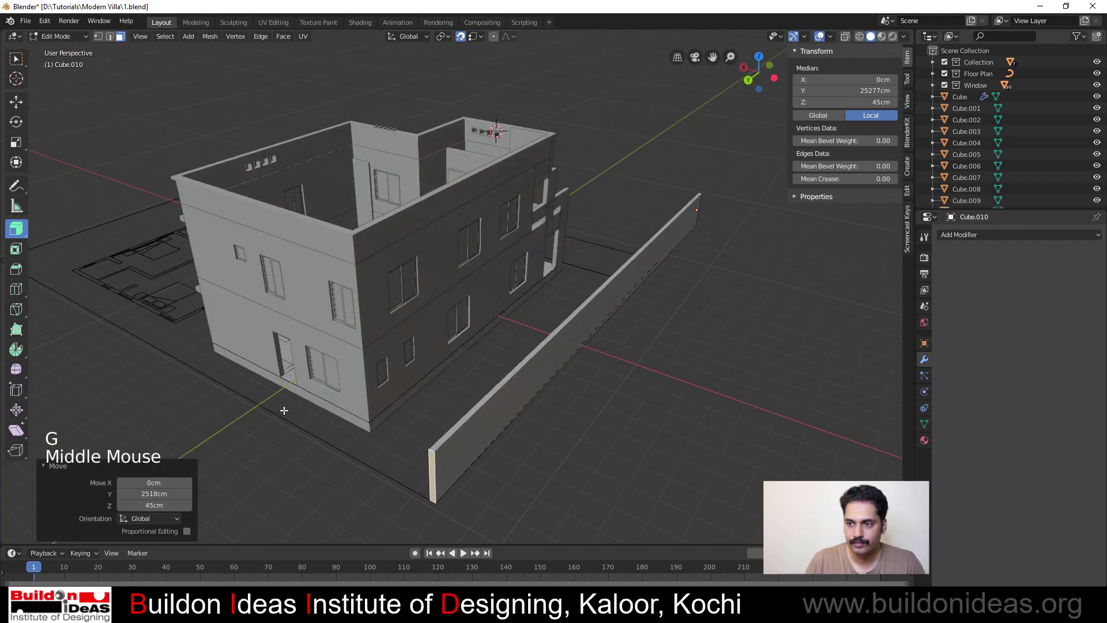
# Extrude the rear end face of the side boundary wall by 20 cm to form the corner segment
pyautogui.press('e')
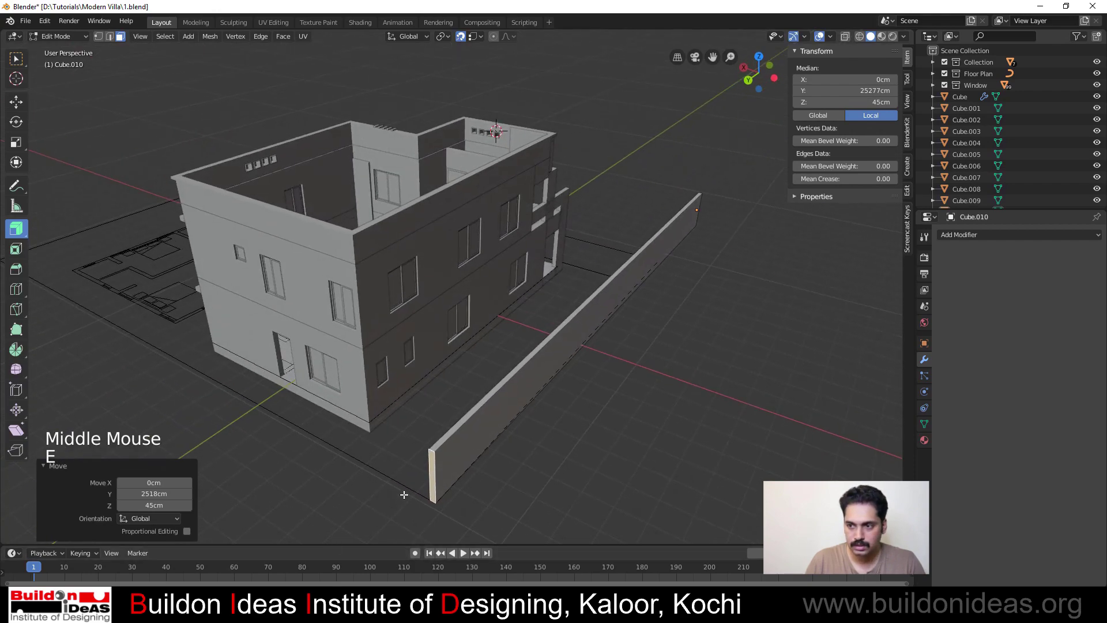
pyautogui.scroll(-2, 398, 490)
pyautogui.press('e')
pyautogui.press('2')
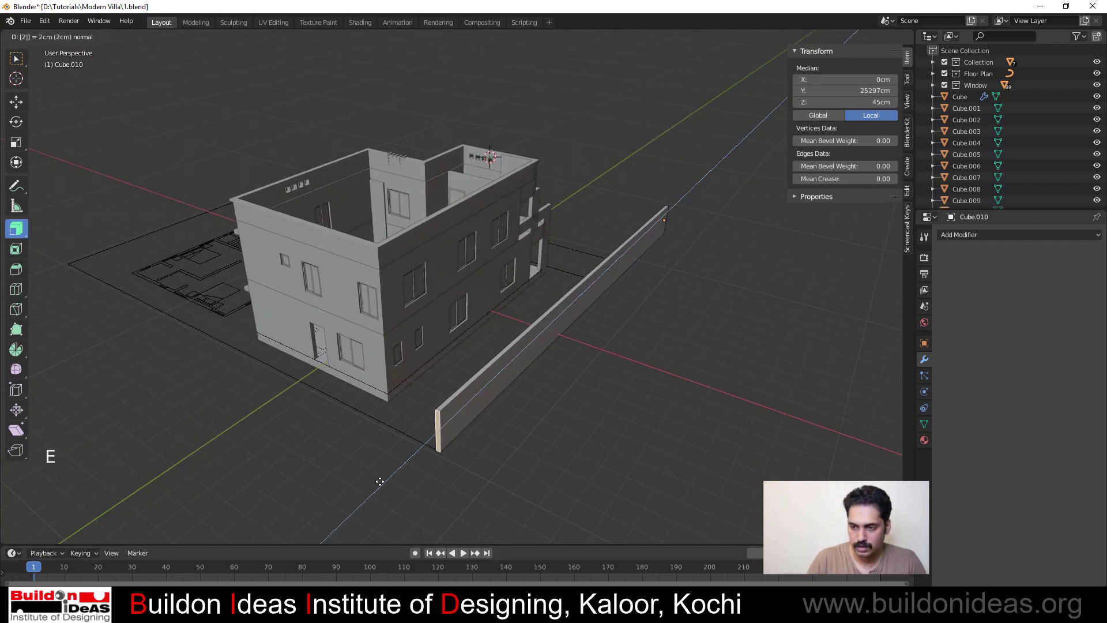
pyautogui.press('0')
pyautogui.press('Return')
# Extrude the corner segment's inner face about 1769 cm along the plot's rear edge and save the file
pyautogui.moveTo(510, 441); pyautogui.dragTo(728, 326, button='middle')
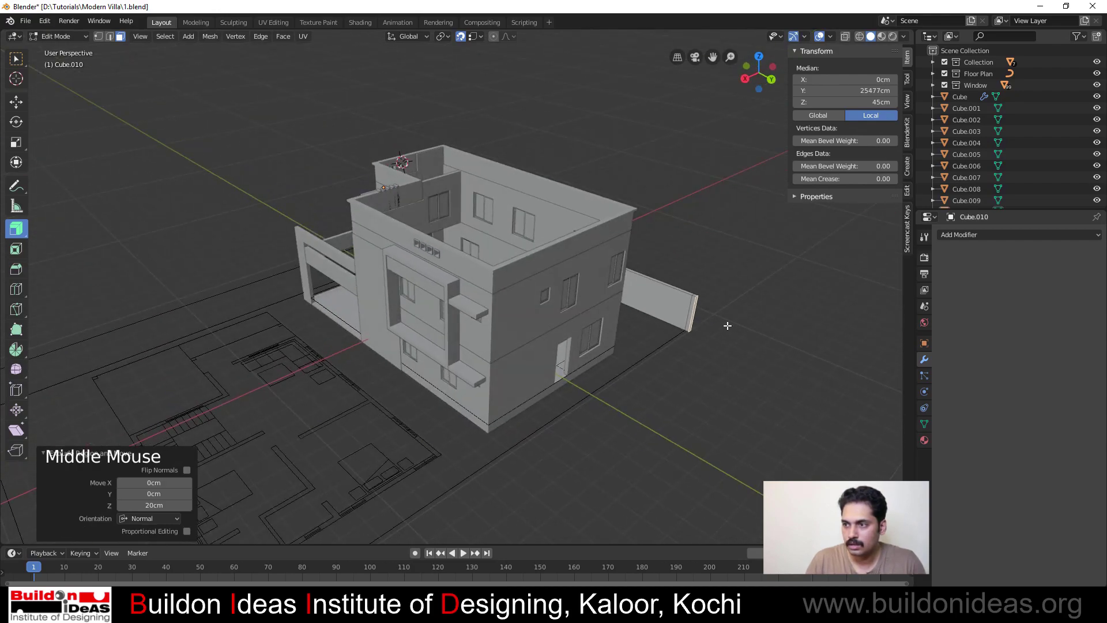
pyautogui.click(693, 304)
pyautogui.press('e')
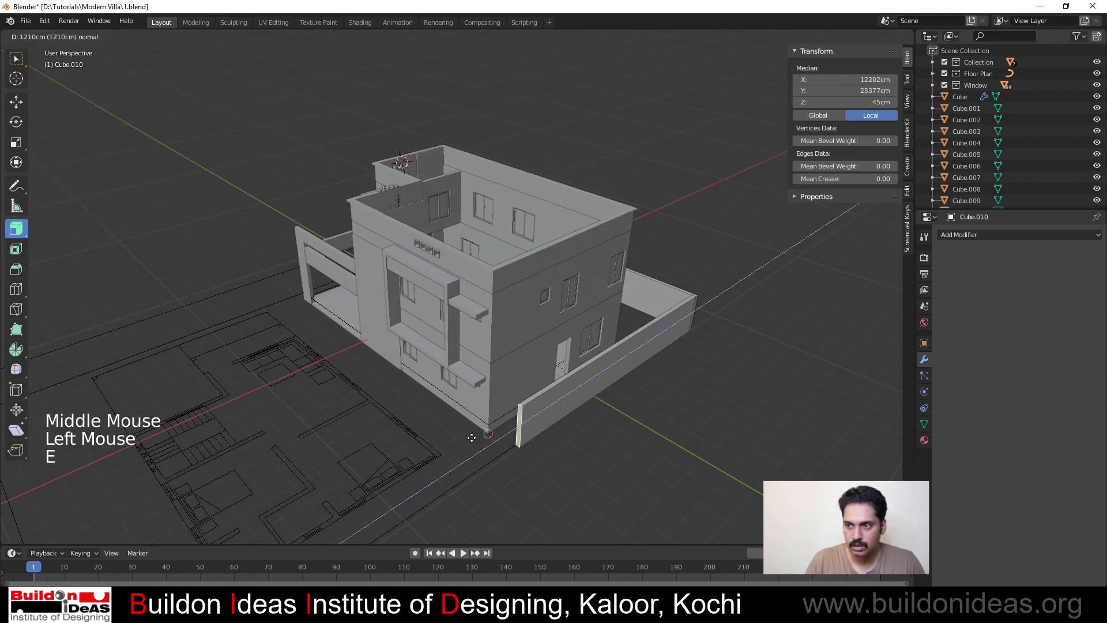
pyautogui.click(538, 444)
pyautogui.moveTo(538, 443); pyautogui.dragTo(597, 326, button='middle')
pyautogui.hotkey('ctrl', 's')
pyautogui.scroll(3, 615, 399)
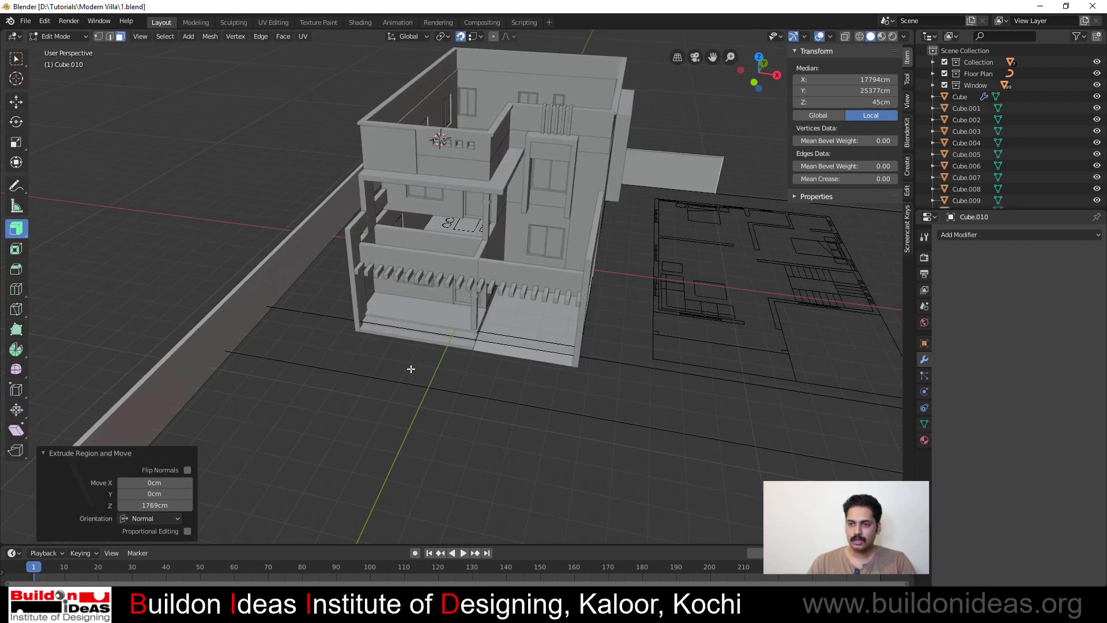
pyautogui.moveTo(411, 369); pyautogui.dragTo(438, 351, button='middle')
pyautogui.moveTo(361, 343)
pyautogui.mouseDown(button='middle')
pyautogui.moveTo(383, 334)
pyautogui.moveTo(374, 348)
pyautogui.mouseUp(button='middle')
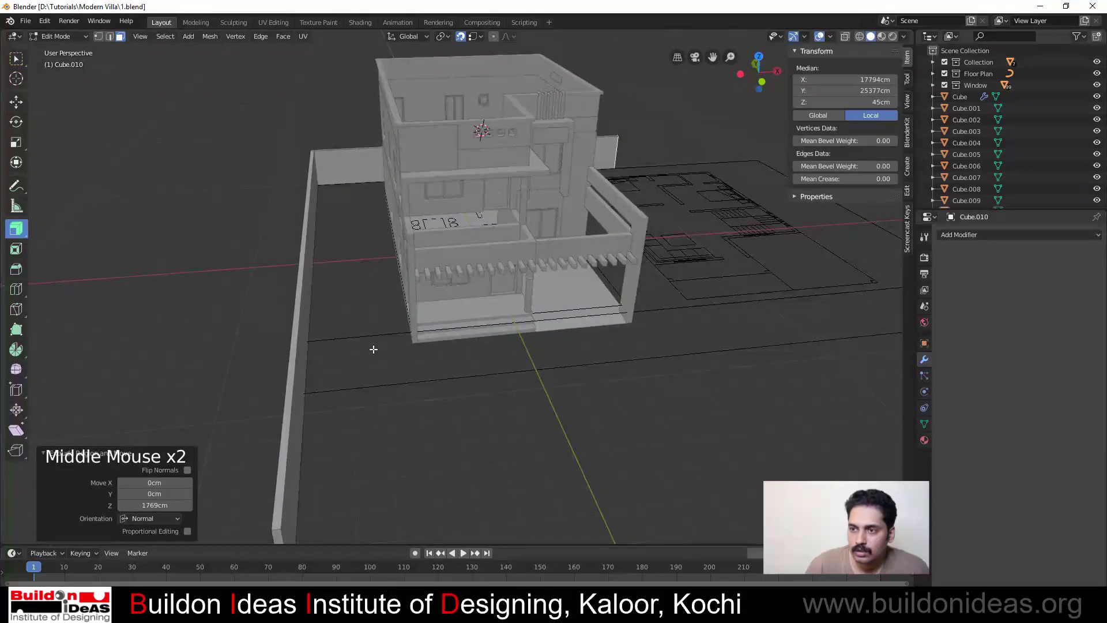
# Add a plane in the boundary wall's inner rear corner and widen it to reach the villa's side wall
pyautogui.click(17, 59)
pyautogui.press('Tab')
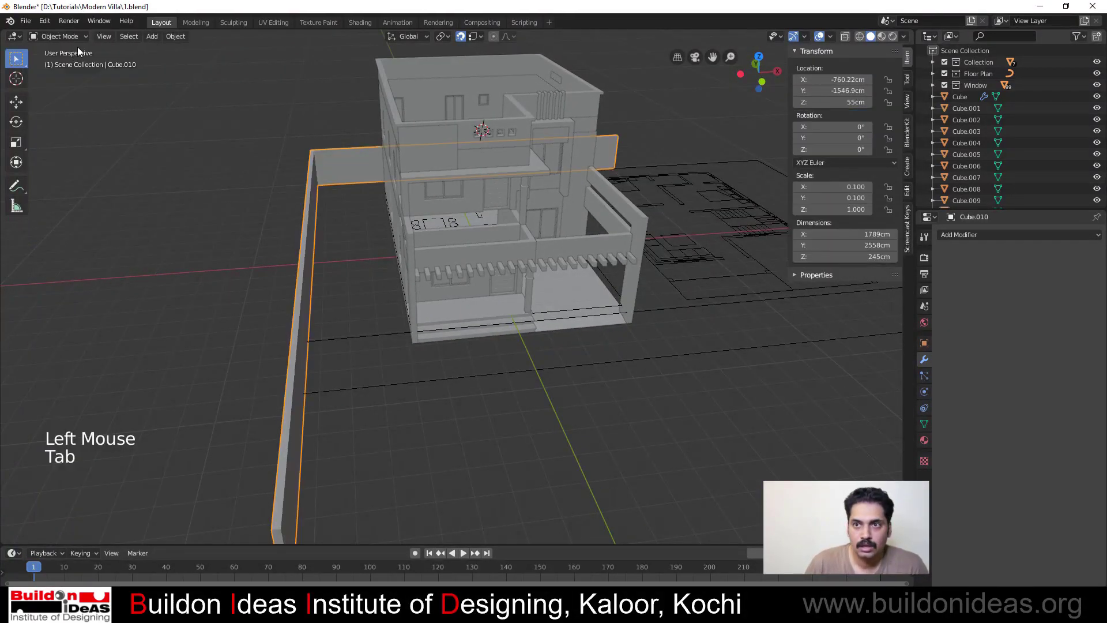
pyautogui.click(151, 36)
pyautogui.moveTo(167, 50)
pyautogui.click(242, 48)
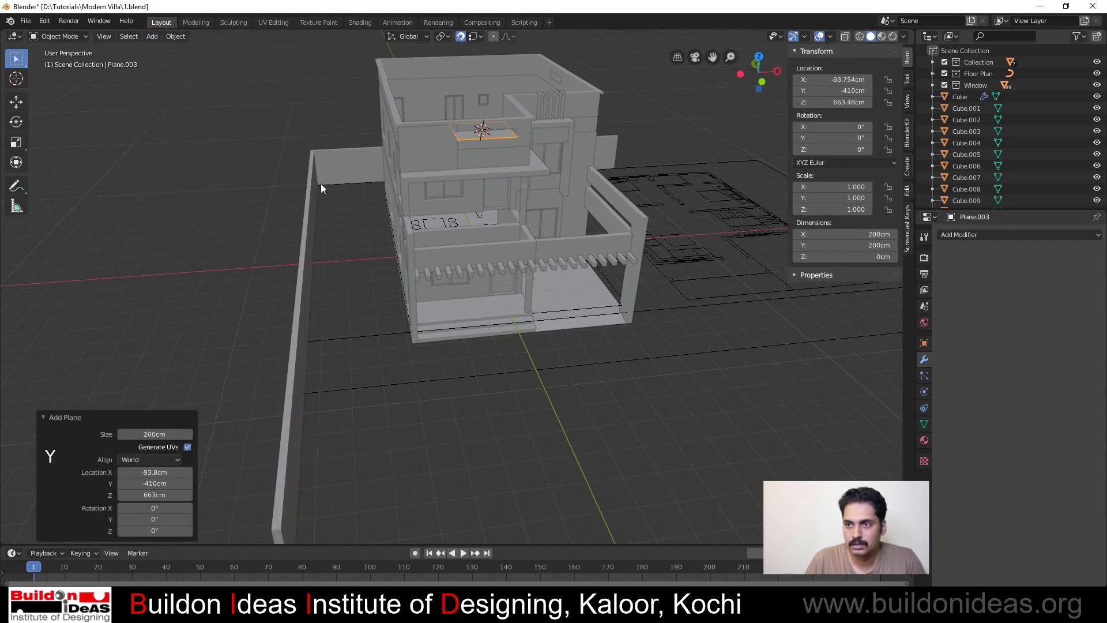
pyautogui.press('g')
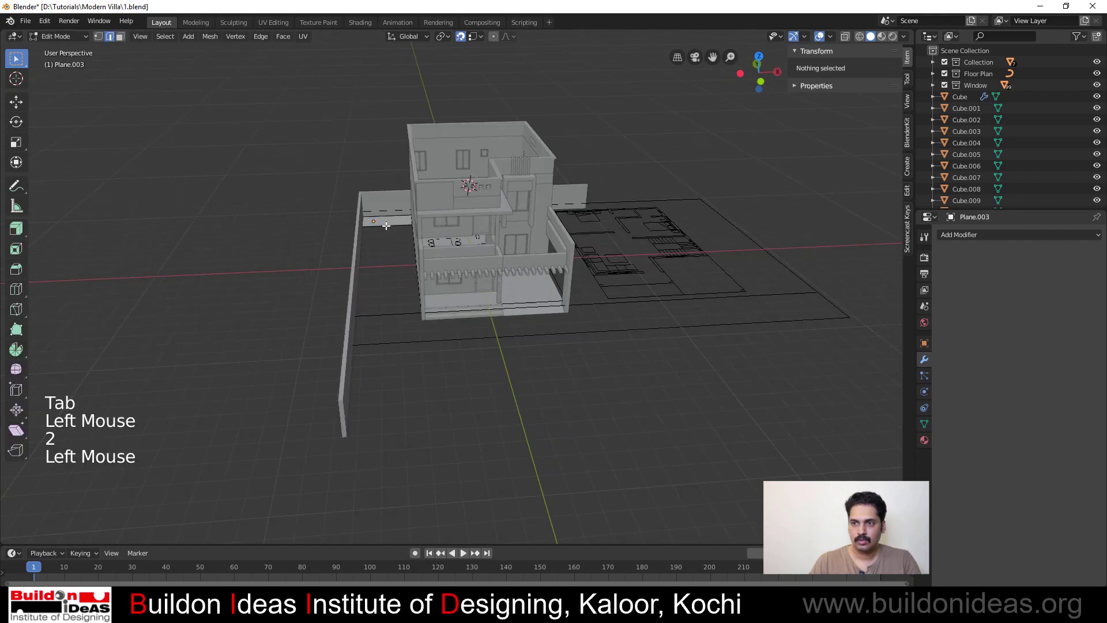
# Stretch the plane into a long side strip by moving its front edge about 2327 cm to the side wall's front end
pyautogui.click(386, 226)
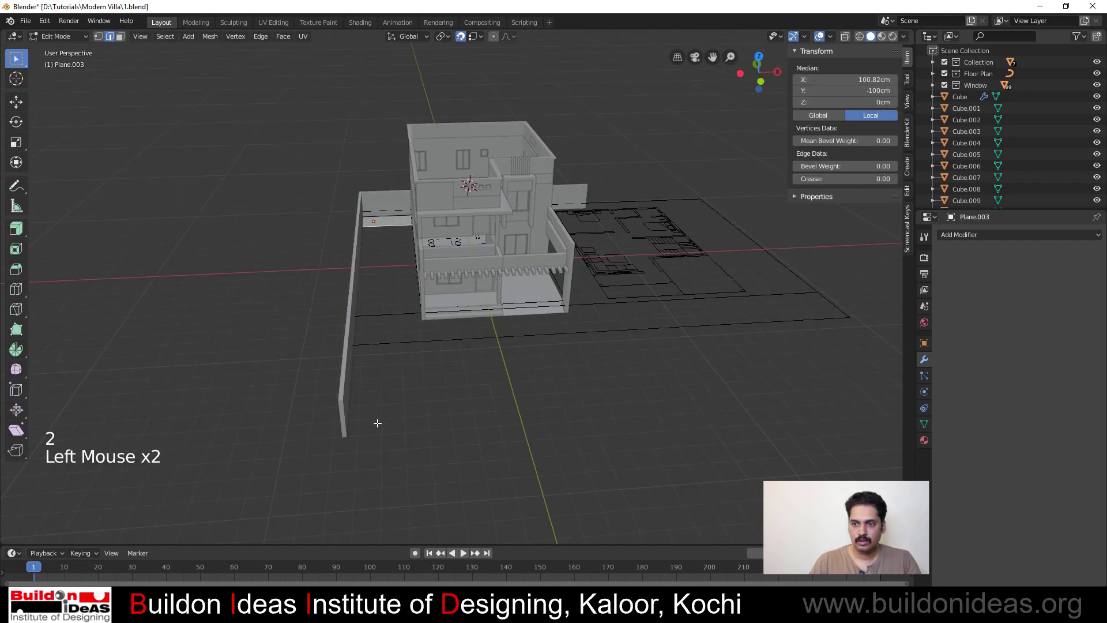
pyautogui.press('g')
pyautogui.click(350, 441)
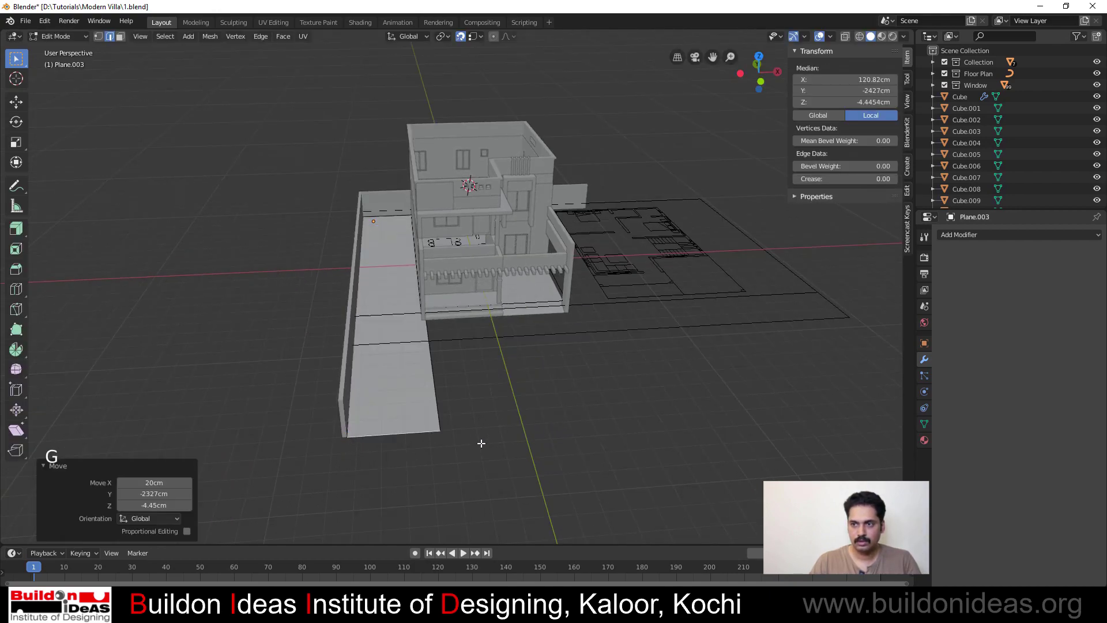
pyautogui.moveTo(484, 443); pyautogui.dragTo(449, 419, button='middle')
pyautogui.press('Tab')
pyautogui.click(396, 401)
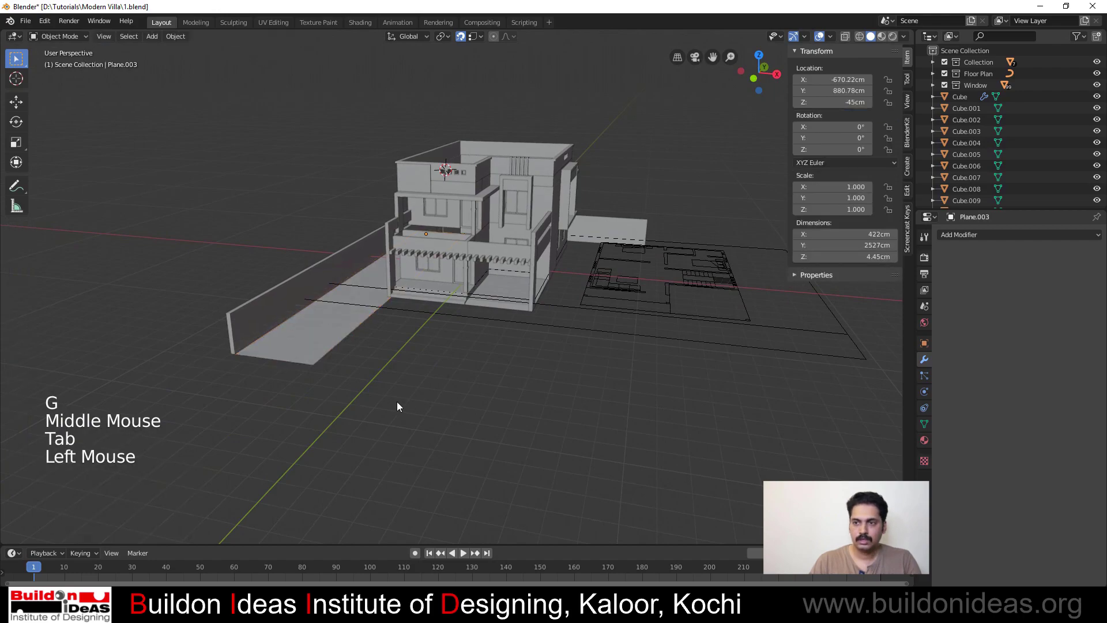
# Bevel the strip's front corner vertex on the side away from the boundary wall by about 346 cm
pyautogui.scroll(1, 325, 331)
pyautogui.moveTo(325, 331); pyautogui.dragTo(528, 385, button='middle')
pyautogui.scroll(2, 381, 358)
pyautogui.scroll(-1, 385, 386)
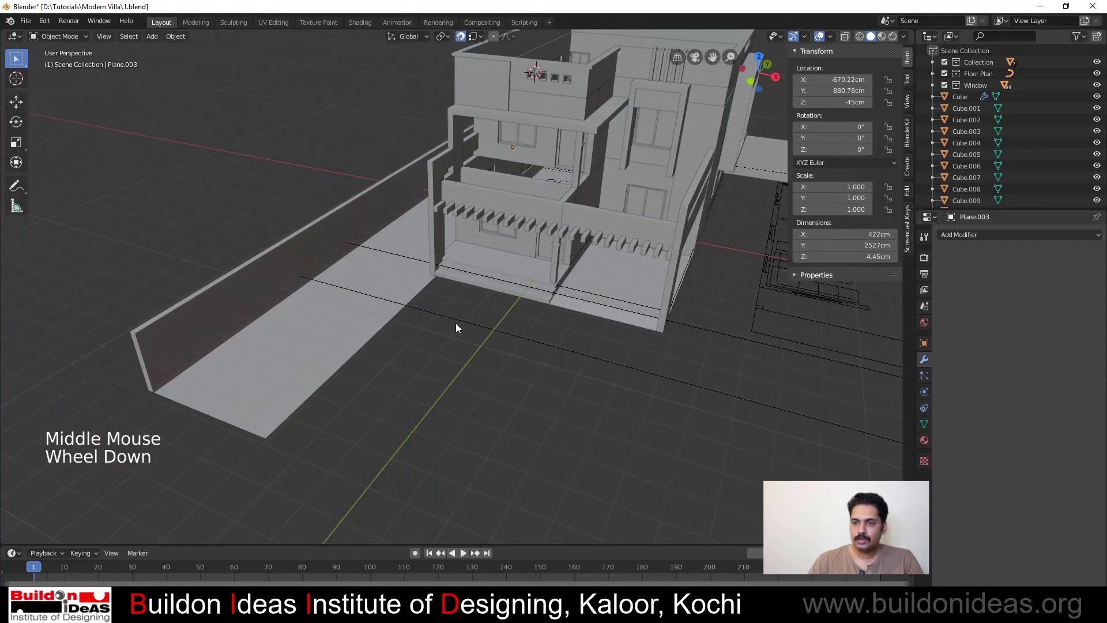
pyautogui.click(266, 439)
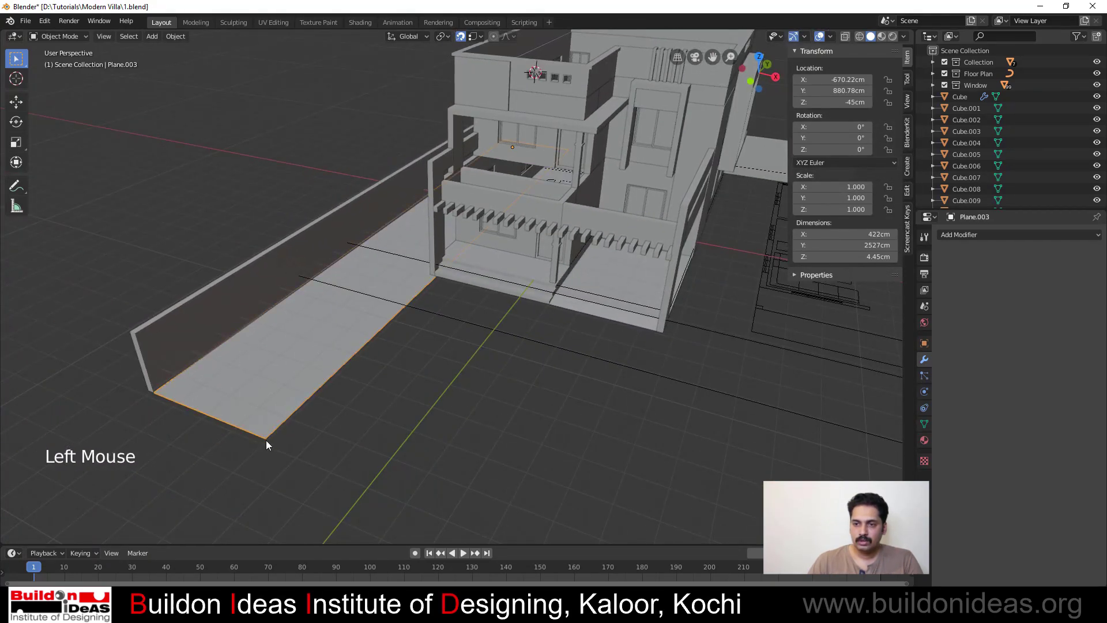
pyautogui.press('Tab')
pyautogui.press('1')
pyautogui.click(263, 440)
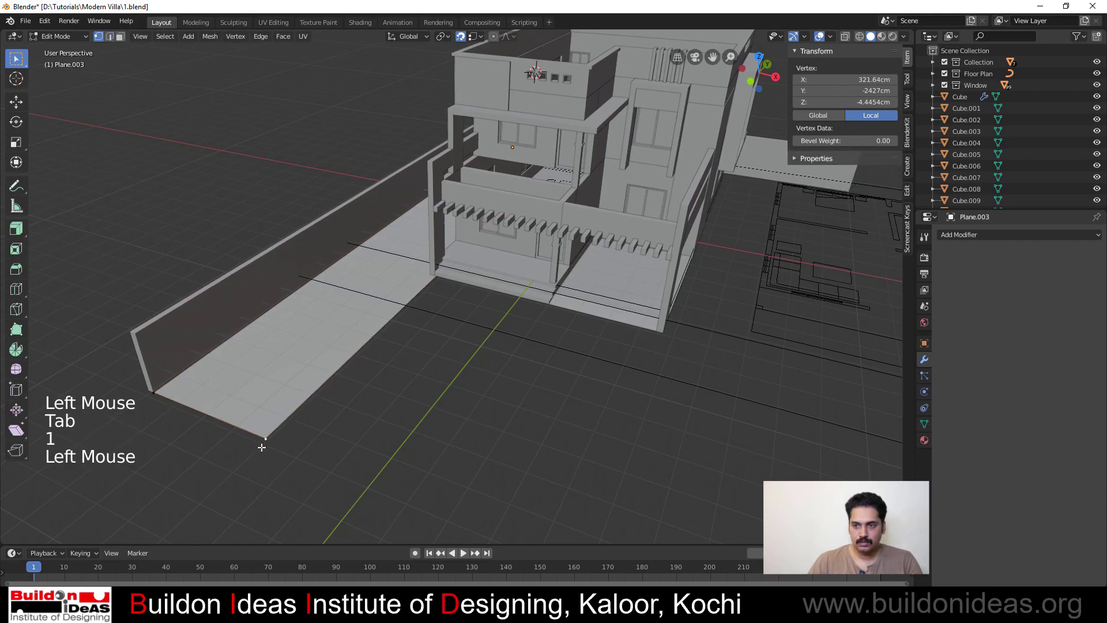
pyautogui.rightClick(264, 431)
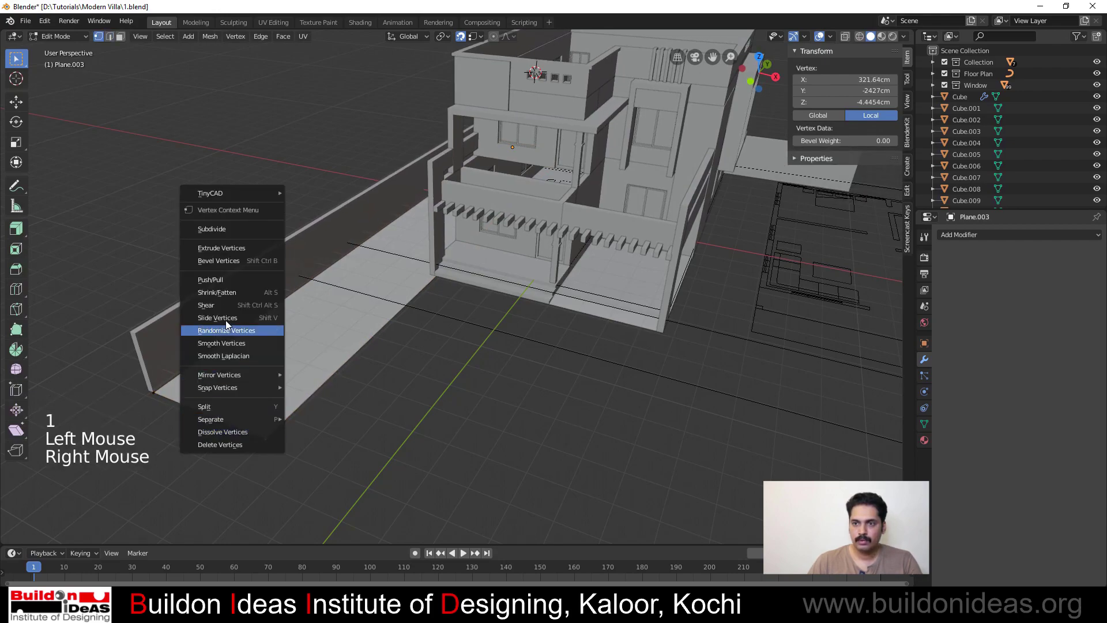
pyautogui.click(216, 261)
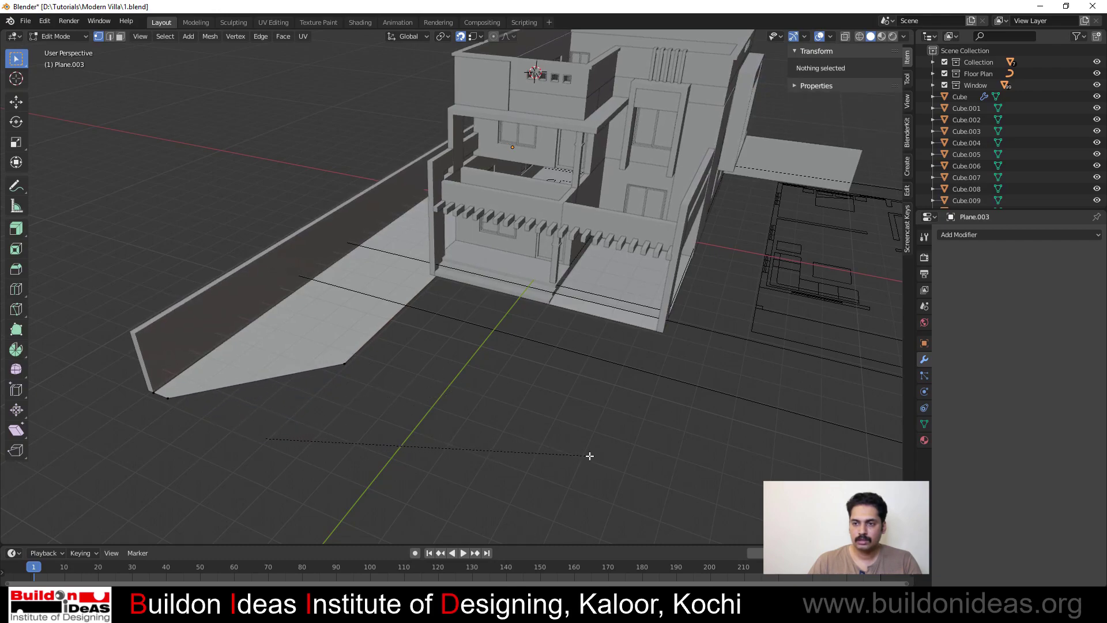
pyautogui.click(589, 456)
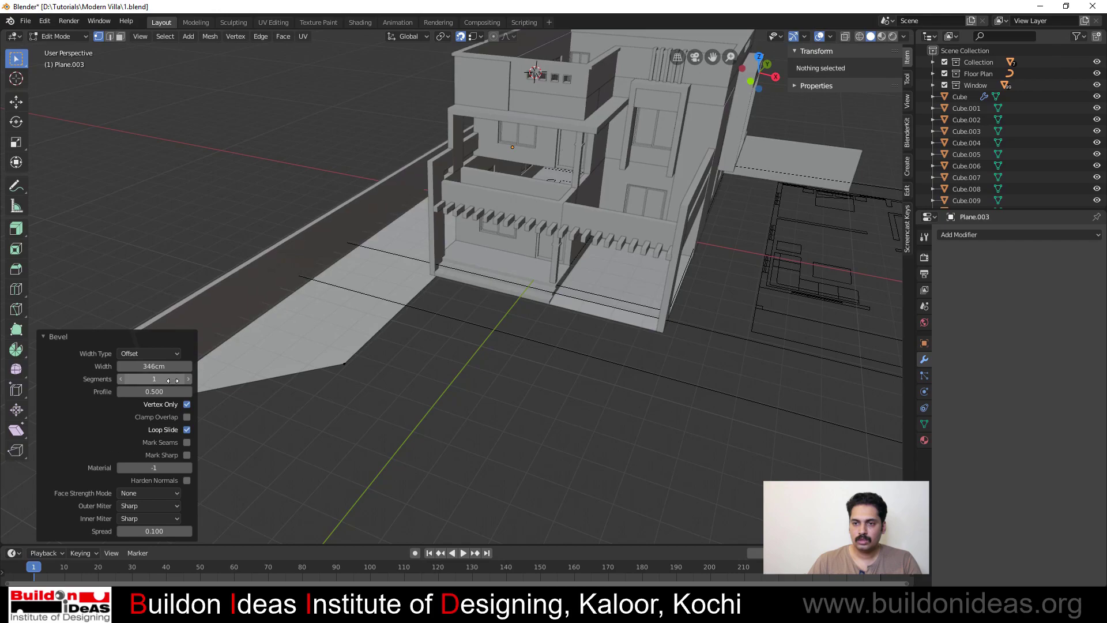
# Round the bevelled corner into a curve by setting its segments to 9
pyautogui.moveTo(173, 380); pyautogui.dragTo(219, 381)
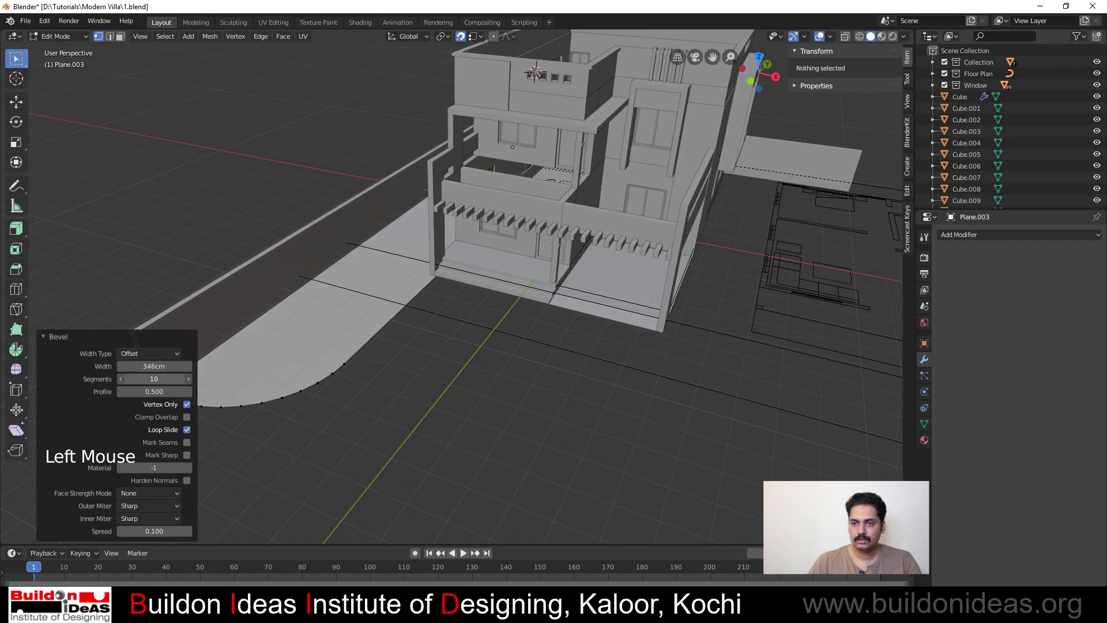
pyautogui.click(172, 381)
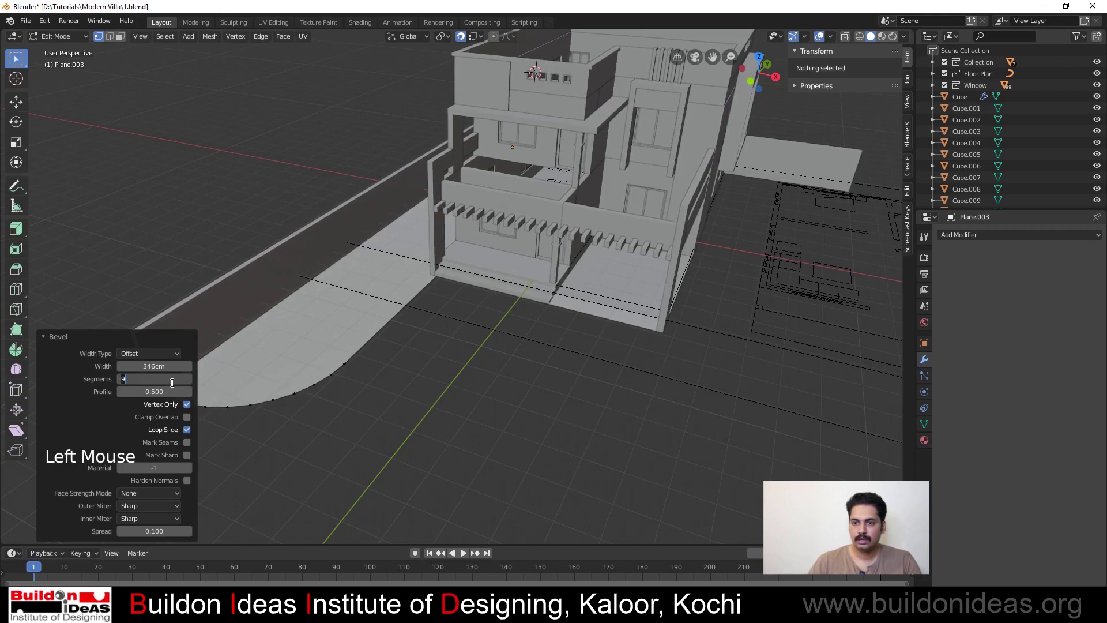
pyautogui.press('Tab')
pyautogui.click(348, 430)
pyautogui.moveTo(396, 397)
pyautogui.mouseDown(button='middle')
pyautogui.moveTo(433, 365)
pyautogui.moveTo(396, 392)
pyautogui.mouseUp(button='middle')
pyautogui.scroll(2, 369, 397)
pyautogui.scroll(-2, 344, 404)
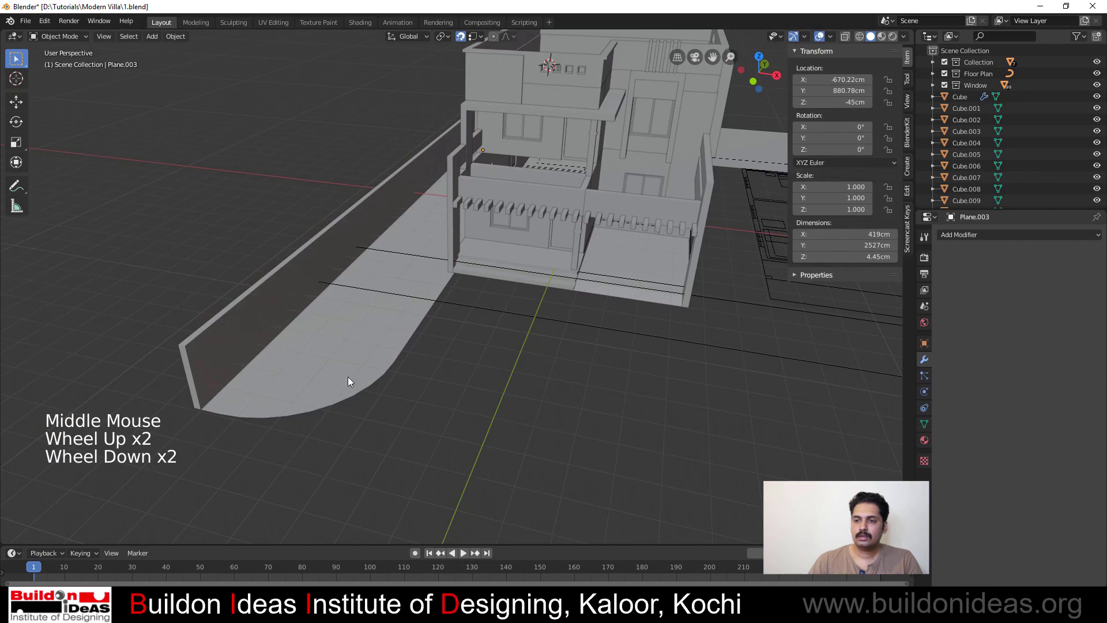
# Extrude the side strip's face upward by 10 cm
pyautogui.click(347, 376)
pyautogui.press('Tab')
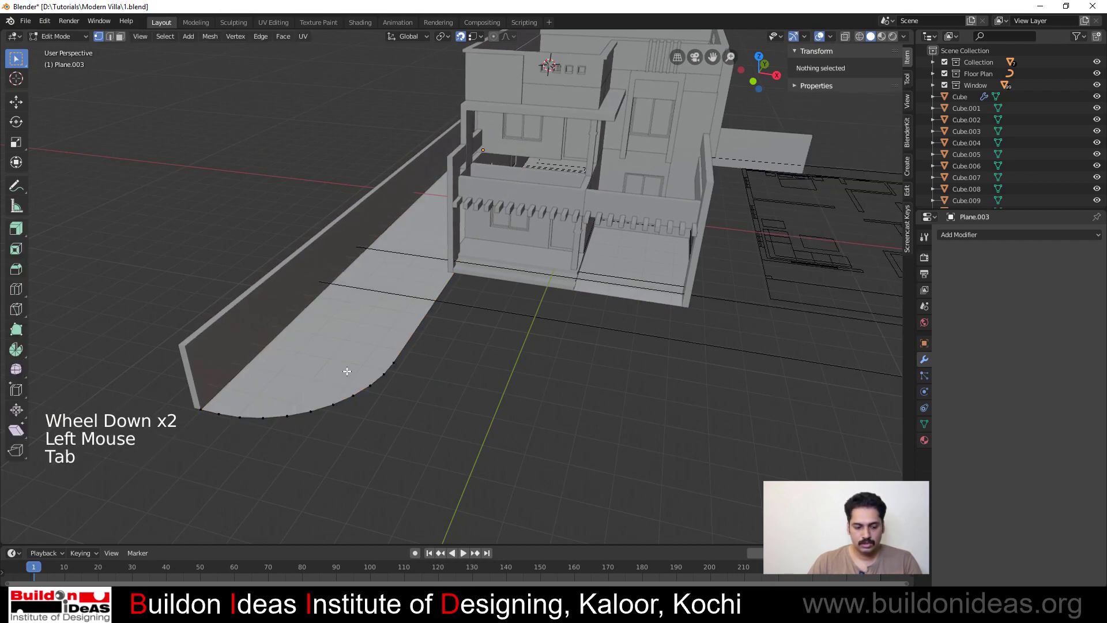
pyautogui.press('3')
pyautogui.click(346, 373)
pyautogui.write('e')
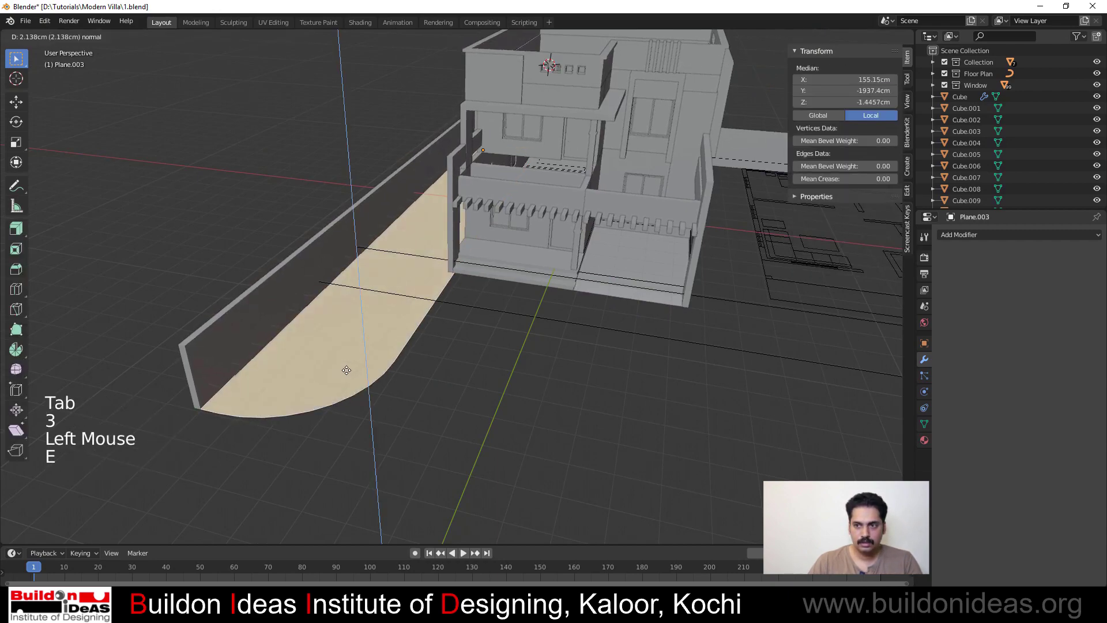
pyautogui.write('10')
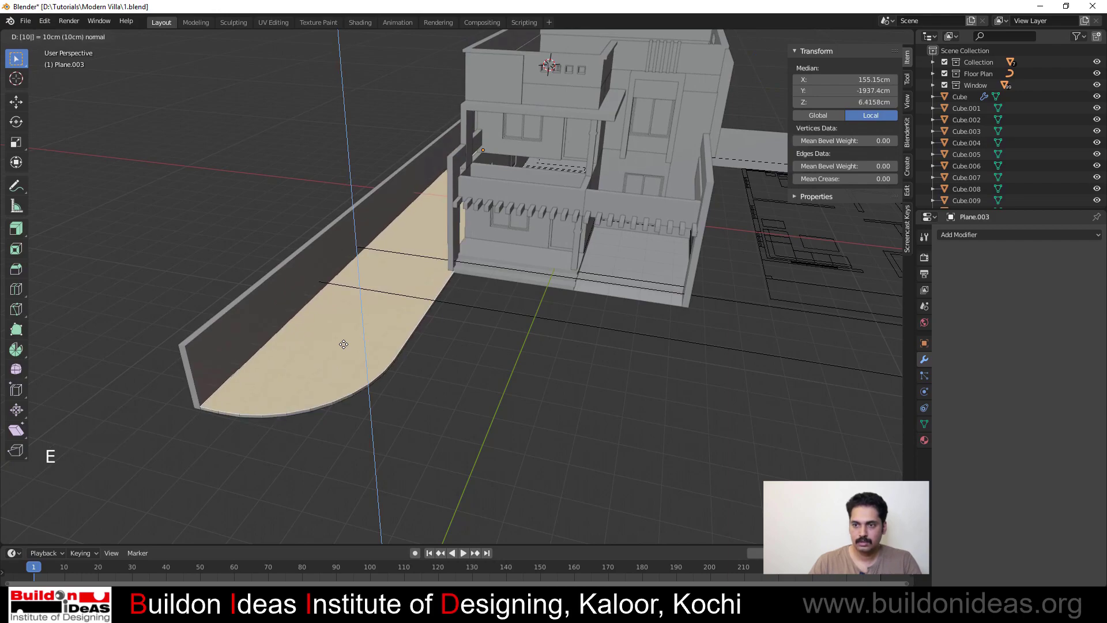
pyautogui.press('Return')
# Inset the strip's top face by 10 cm to form a kerb border
pyautogui.scroll(2, 345, 344)
pyautogui.keyDown('shift'); pyautogui.moveTo(335, 372); pyautogui.dragTo(470, 347, button='middle'); pyautogui.keyUp('shift')
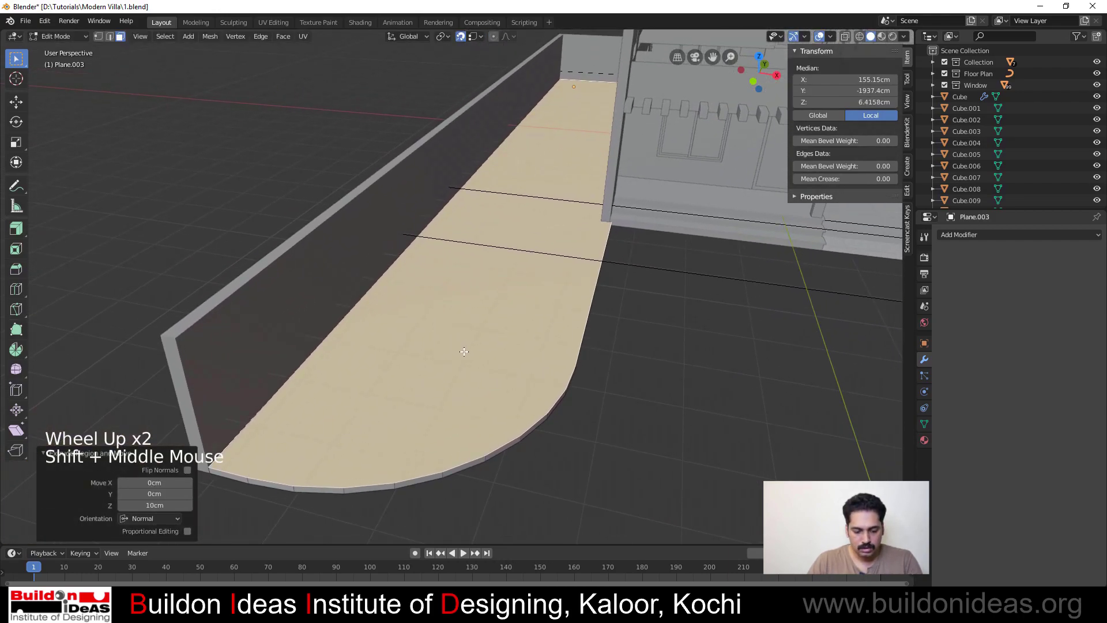
pyautogui.press('i')
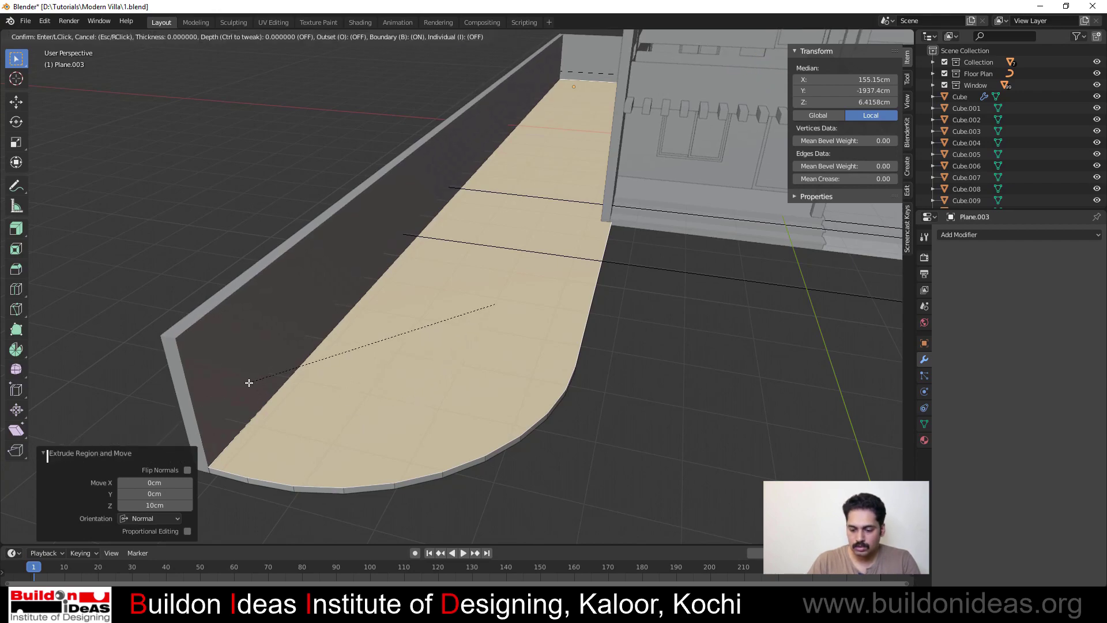
pyautogui.write('10')
pyautogui.press('Return')
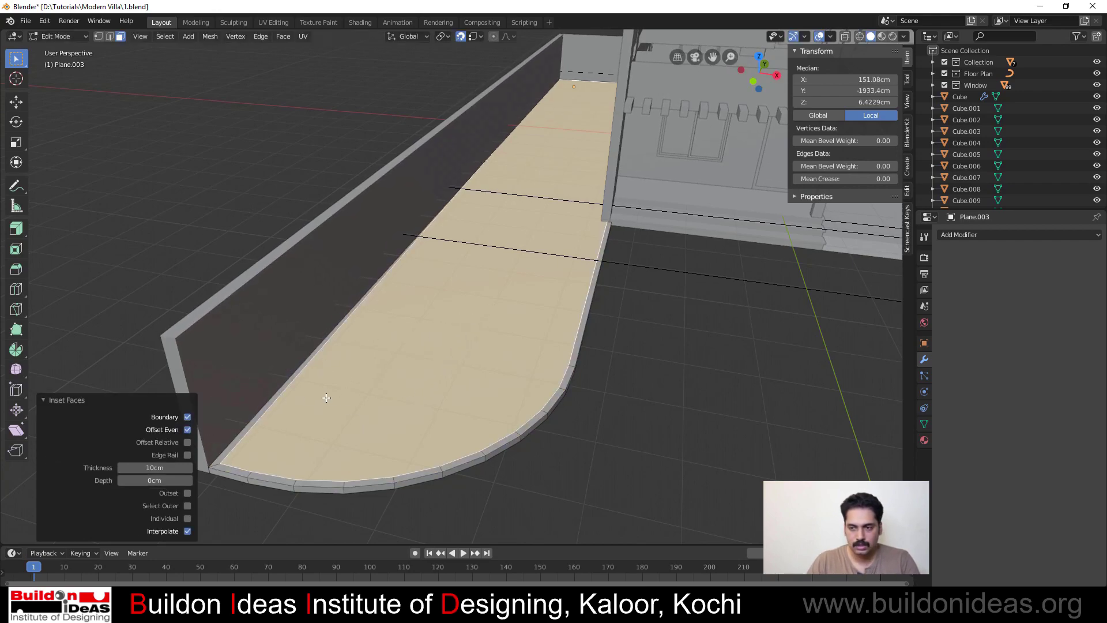
# Sink the inset face by extruding it -7 cm
pyautogui.write('e')
pyautogui.write('-7')
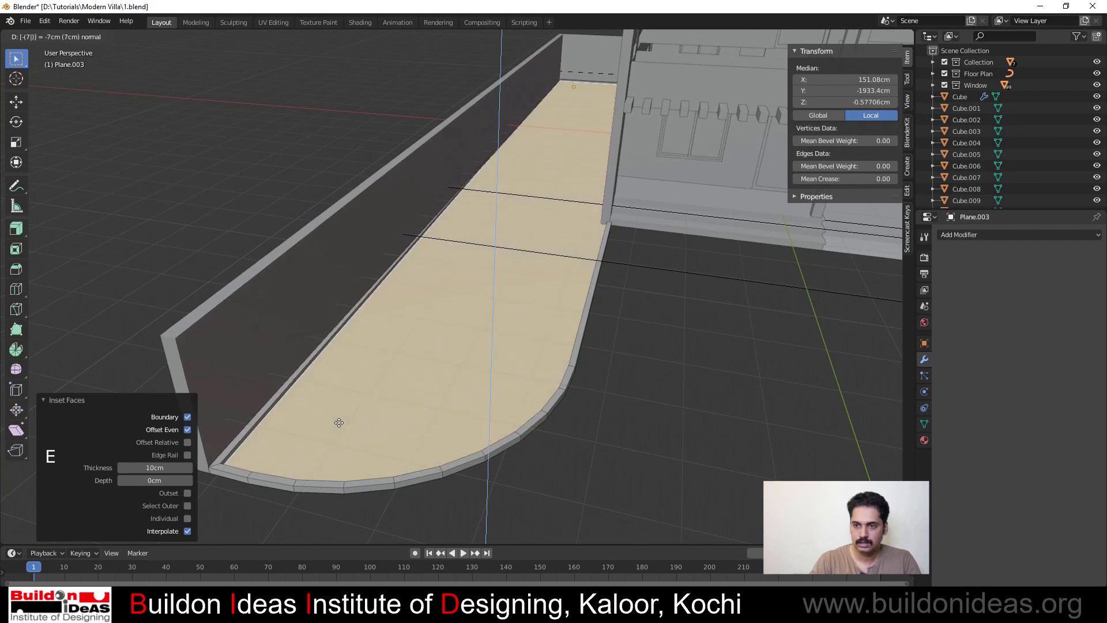
pyautogui.press('Return')
pyautogui.scroll(-2, 242, 424)
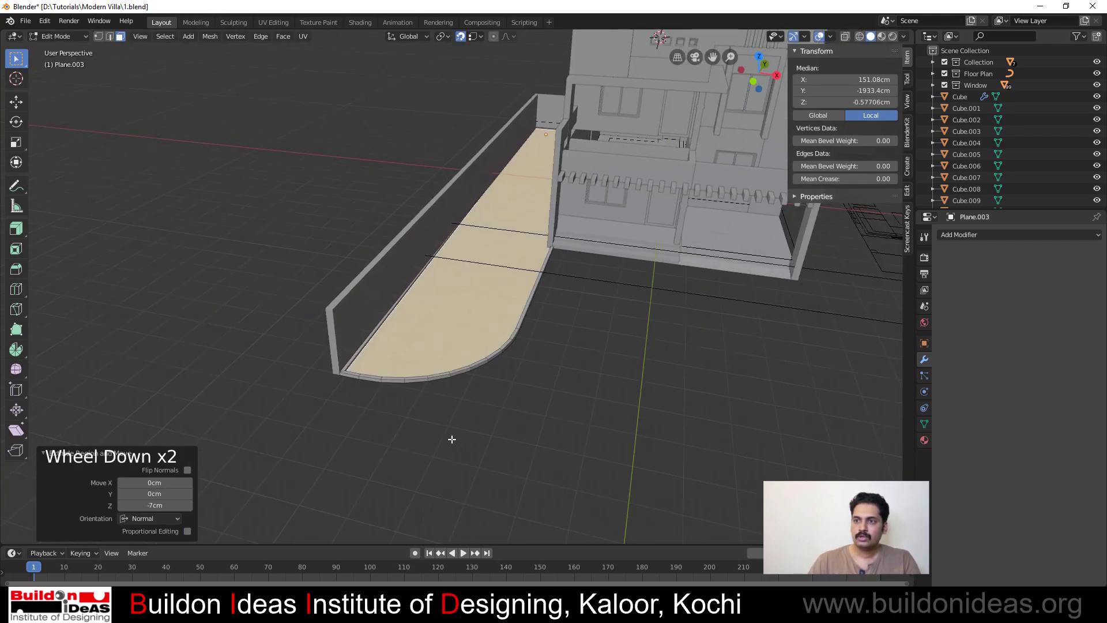
# Duplicate the kerbed strip about 1192 cm across to the villa's opposite side and mirror the copy along X
pyautogui.keyDown('shift'); pyautogui.moveTo(434, 408); pyautogui.dragTo(329, 440, button='middle'); pyautogui.keyUp('shift')
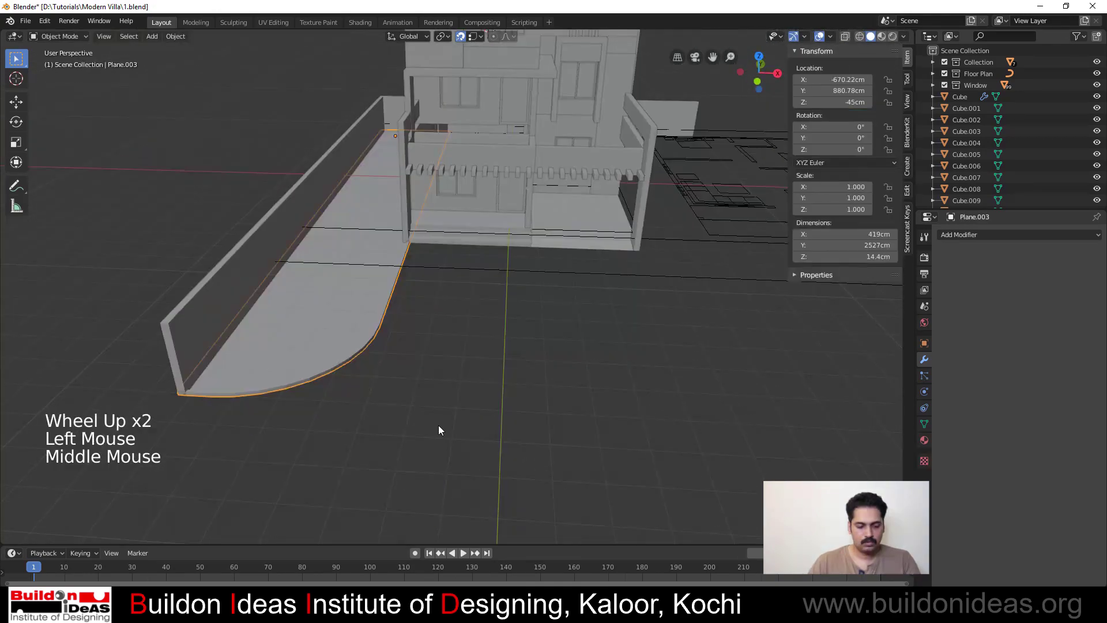
pyautogui.hotkey('shift', 'd')
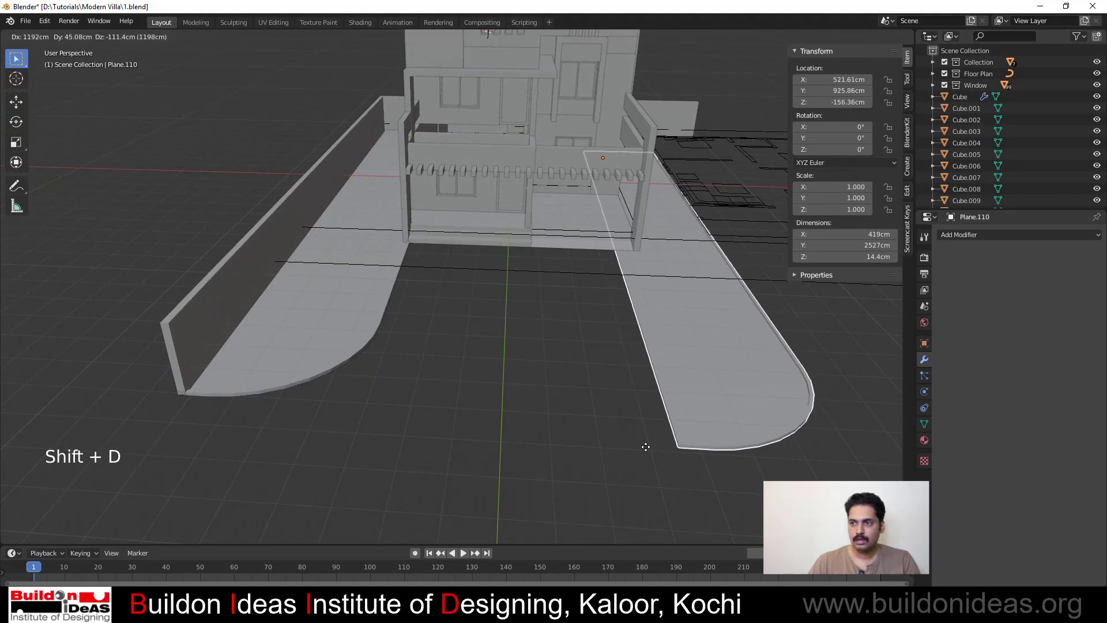
pyautogui.click(645, 447)
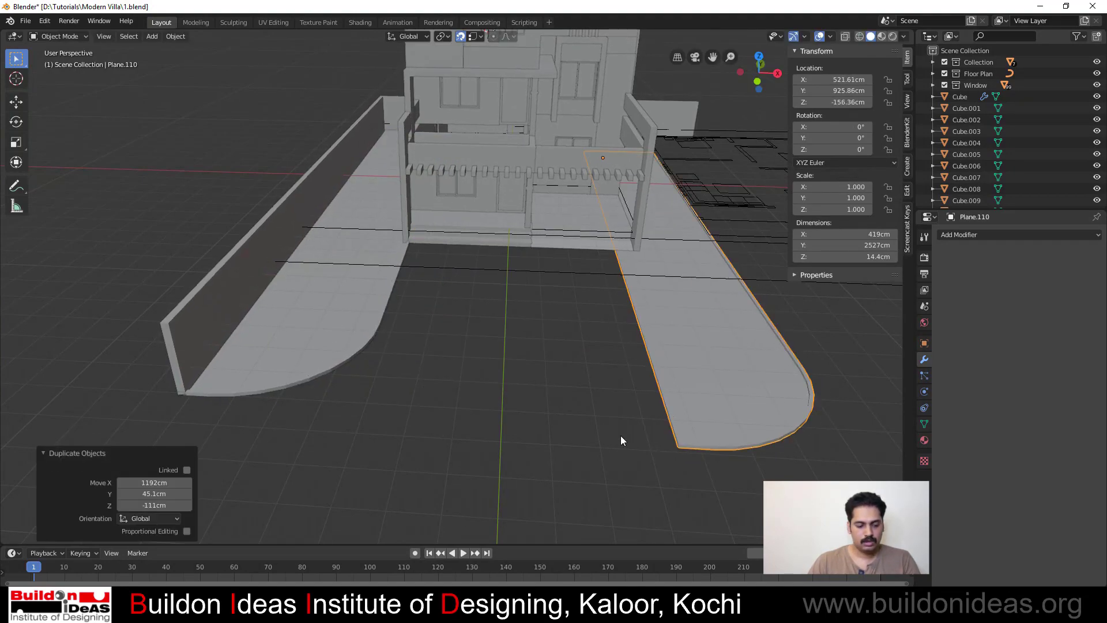
pyautogui.hotkey('ctrl', 'm')
pyautogui.click(552, 442)
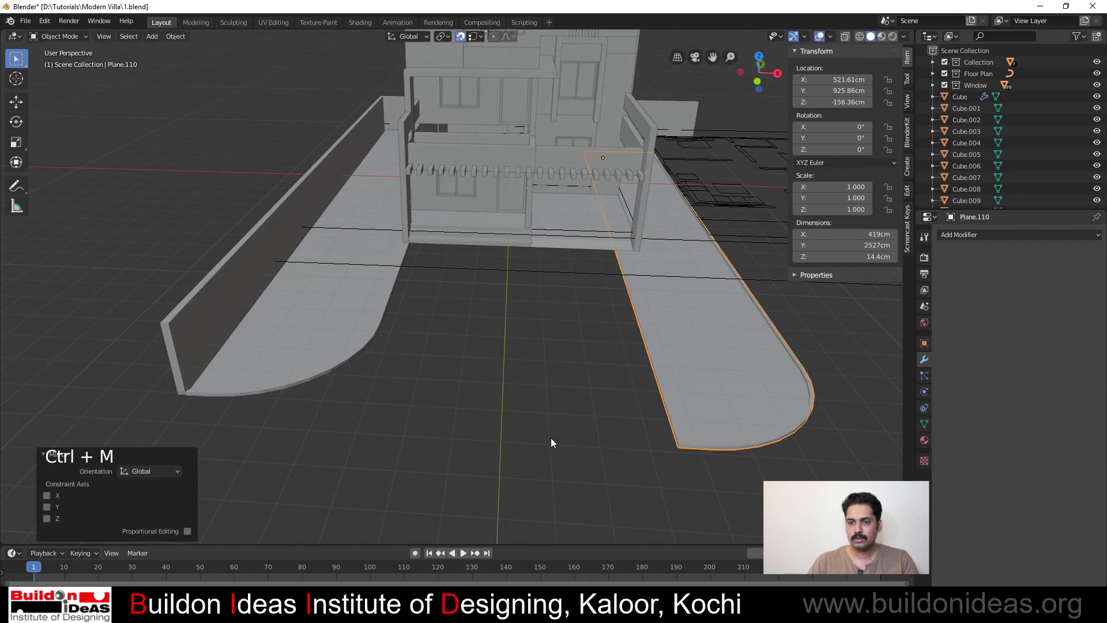
pyautogui.click(46, 496)
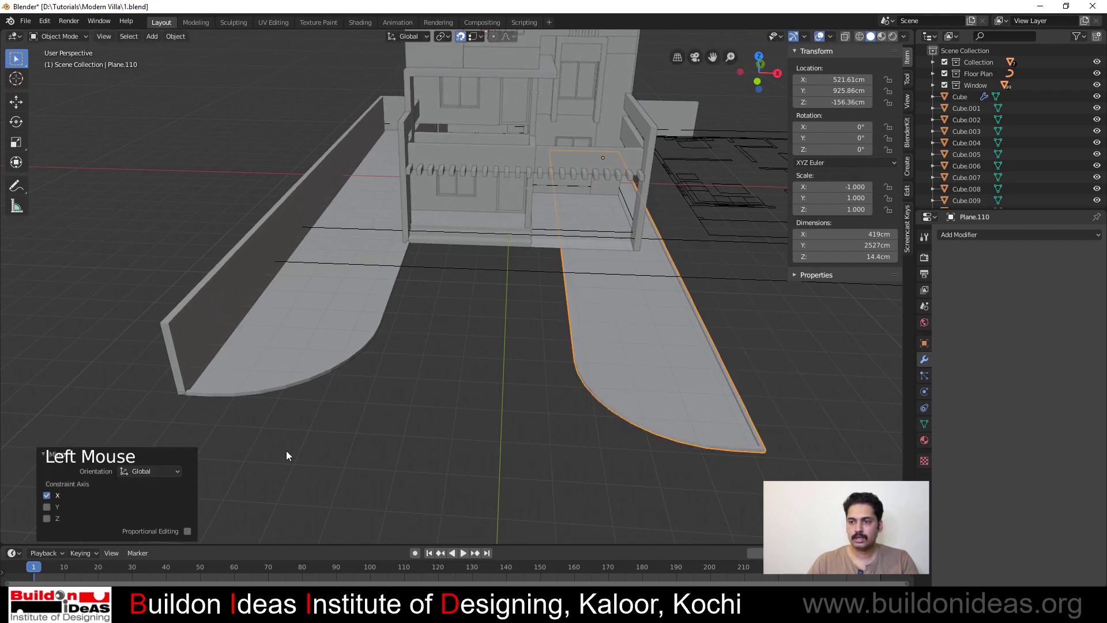
# Move the mirrored strip to about X 766, Y 881, Z -41 cm beside the villa and save the file
pyautogui.keyDown('shift'); pyautogui.moveTo(454, 415); pyautogui.dragTo(350, 417, button='middle'); pyautogui.keyUp('shift')
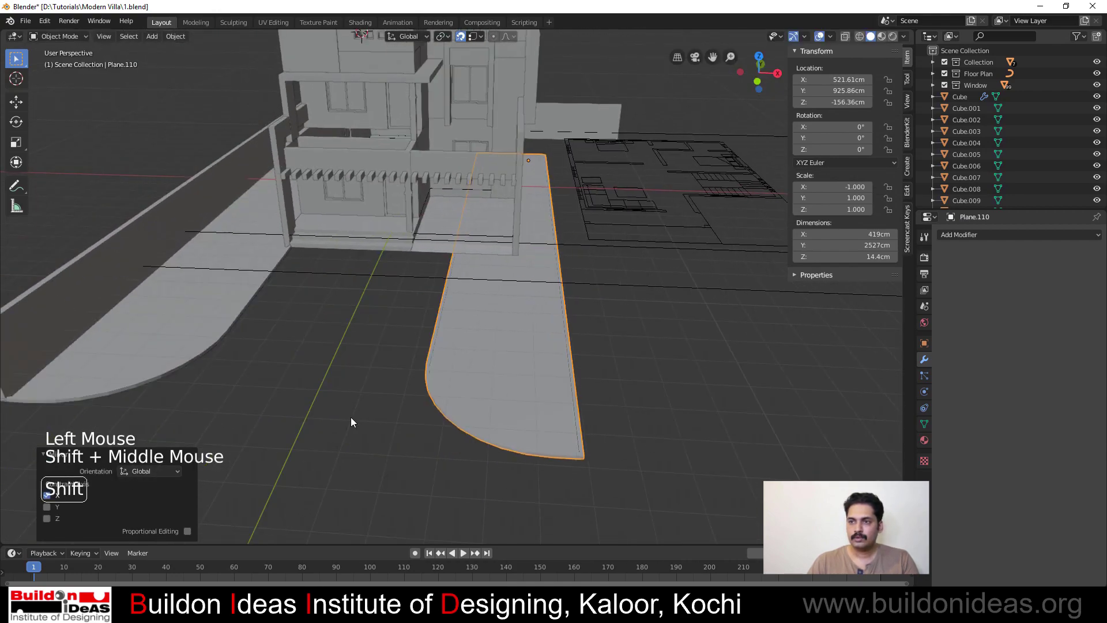
pyautogui.moveTo(619, 463); pyautogui.dragTo(630, 453, button='middle')
pyautogui.hotkey('ctrl', 's')
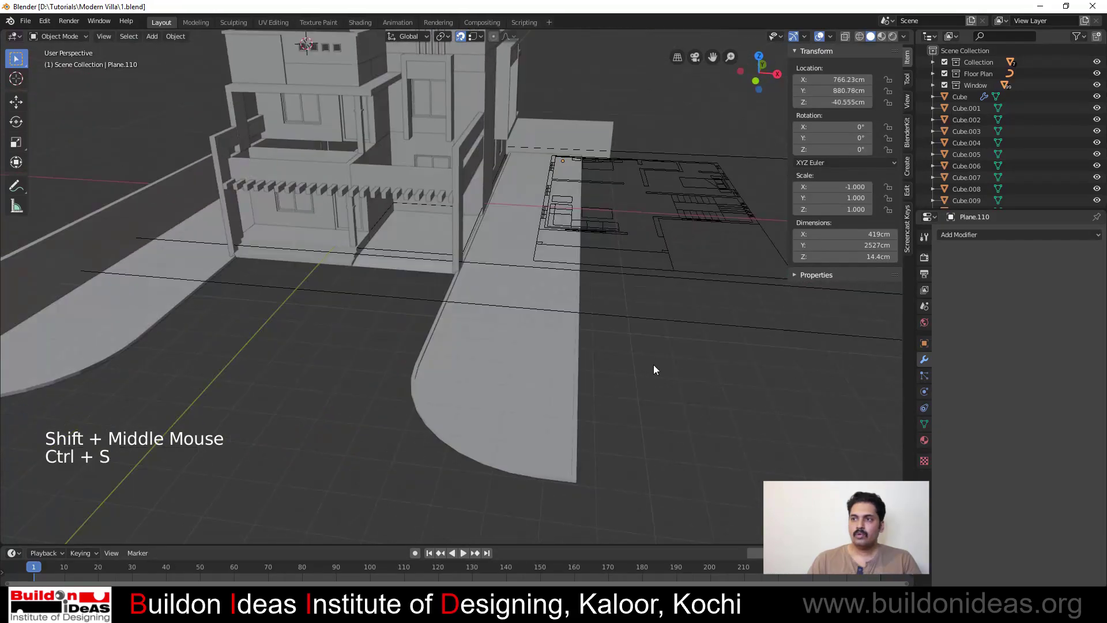
pyautogui.click(653, 364)
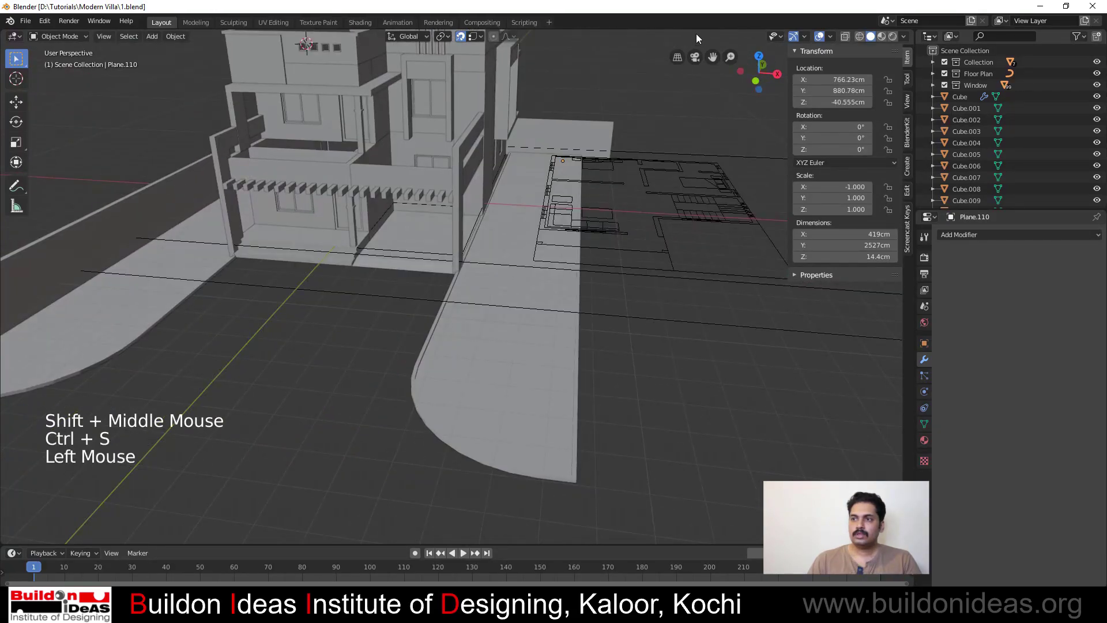
pyautogui.click(695, 58)
# Examine the villa exterior, kerbed side strips and boundary wall from several angles
pyautogui.scroll(-4, 572, 392)
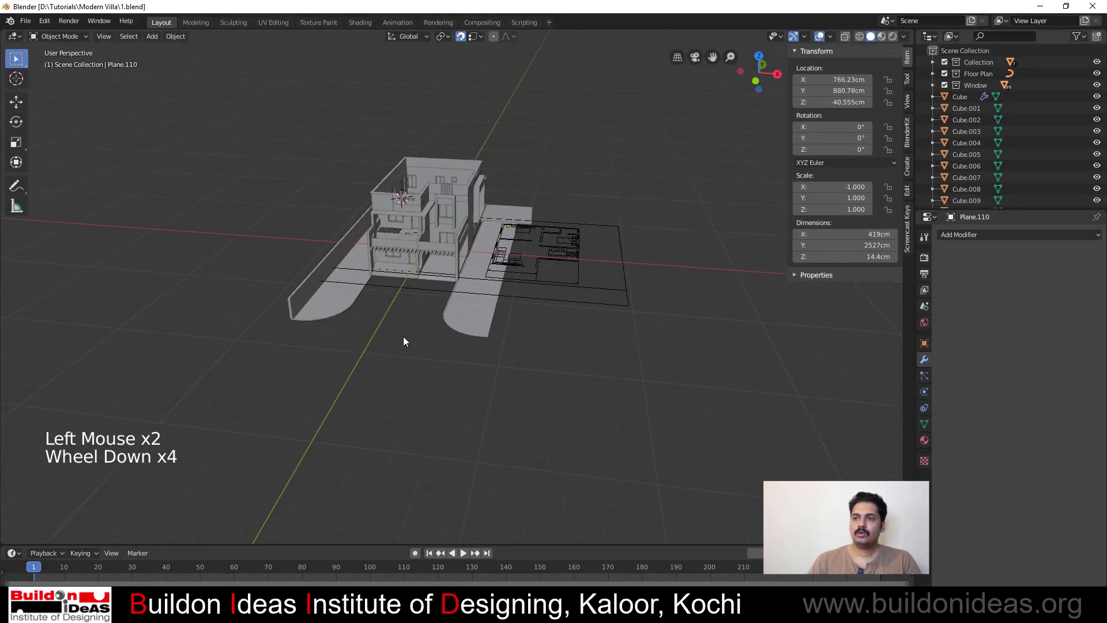
pyautogui.moveTo(403, 337); pyautogui.dragTo(373, 314, button='middle')
pyautogui.scroll(2, 399, 205)
pyautogui.scroll(3, 397, 188)
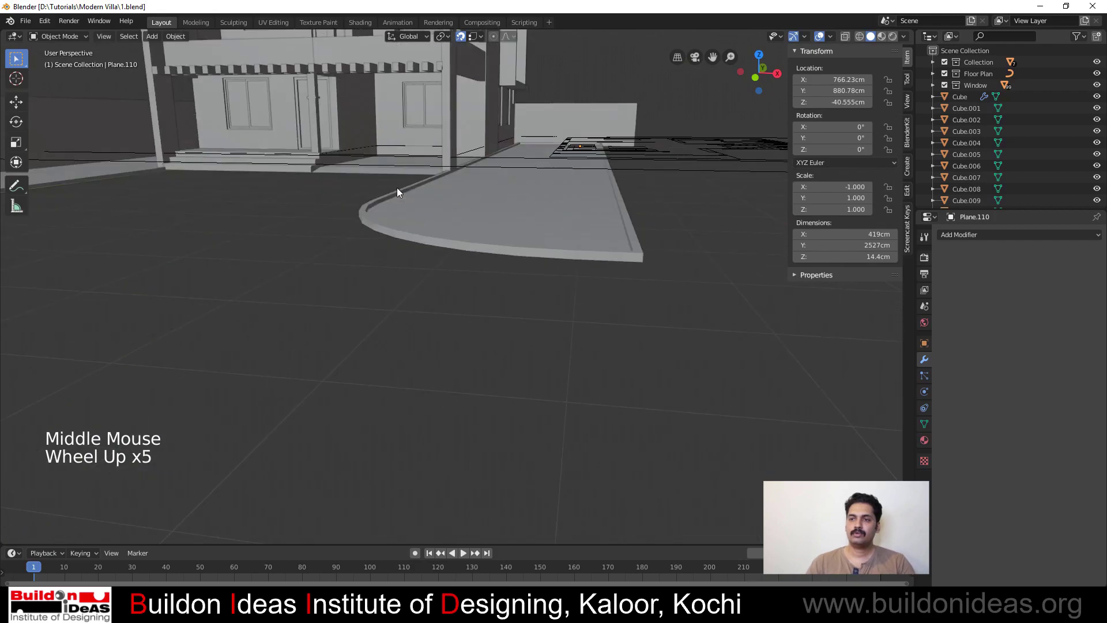
pyautogui.keyDown('shift'); pyautogui.moveTo(451, 282); pyautogui.dragTo(580, 426, button='middle'); pyautogui.keyUp('shift')
pyautogui.scroll(1, 548, 383)
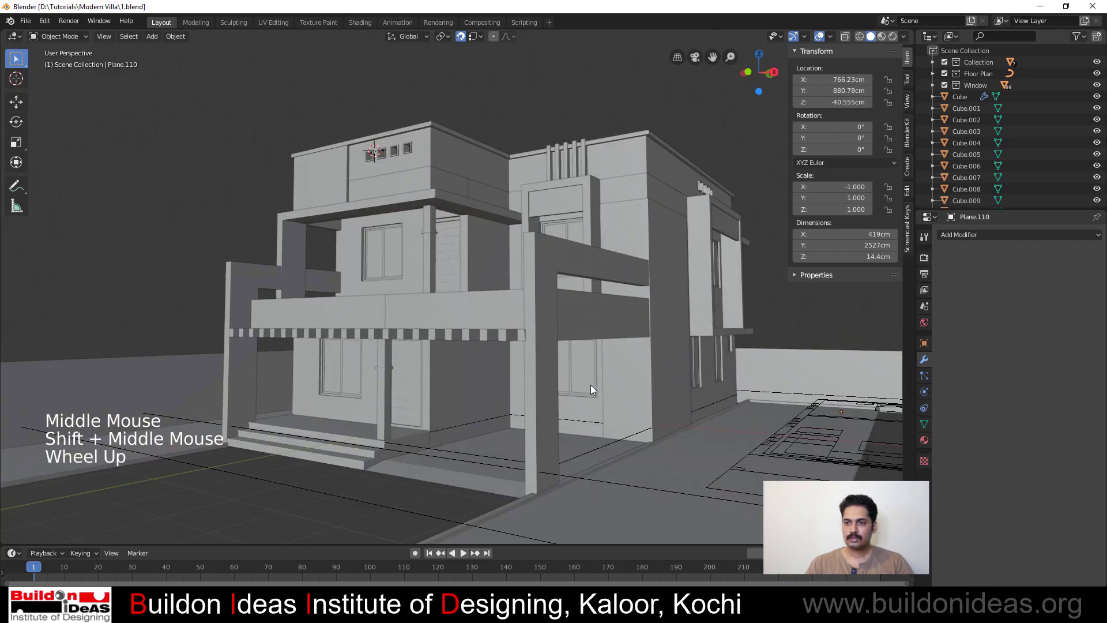
pyautogui.moveTo(590, 385); pyautogui.dragTo(569, 407, button='middle')
pyautogui.scroll(-1, 606, 389)
pyautogui.scroll(-1, 605, 390)
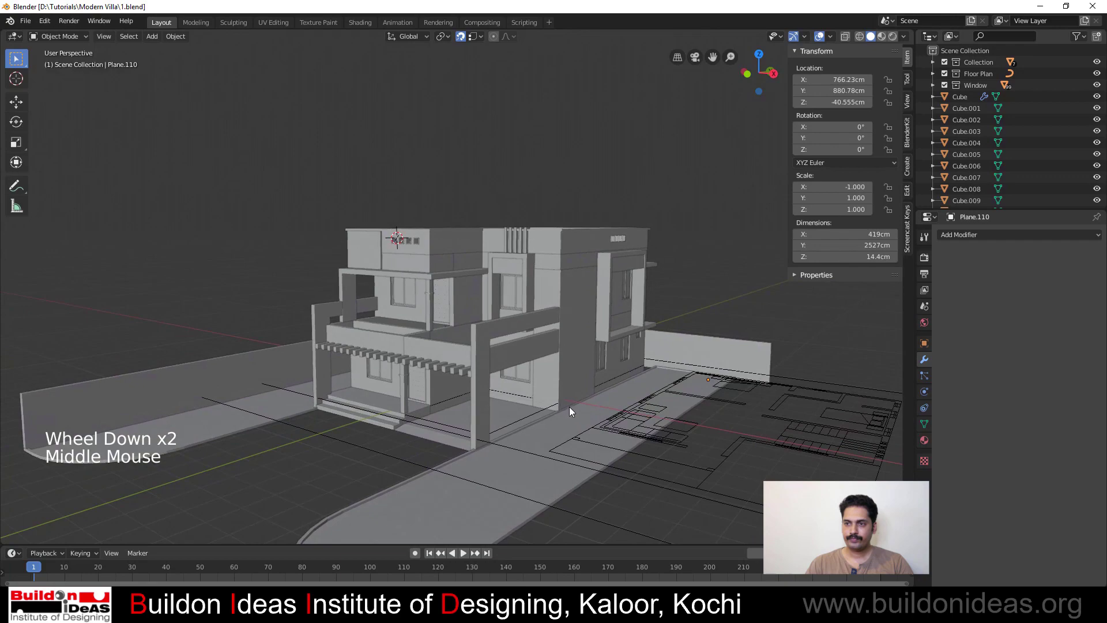
# Add a camera and align it to a perspective view of the villa's front corner
pyautogui.click(152, 36)
pyautogui.click(180, 211)
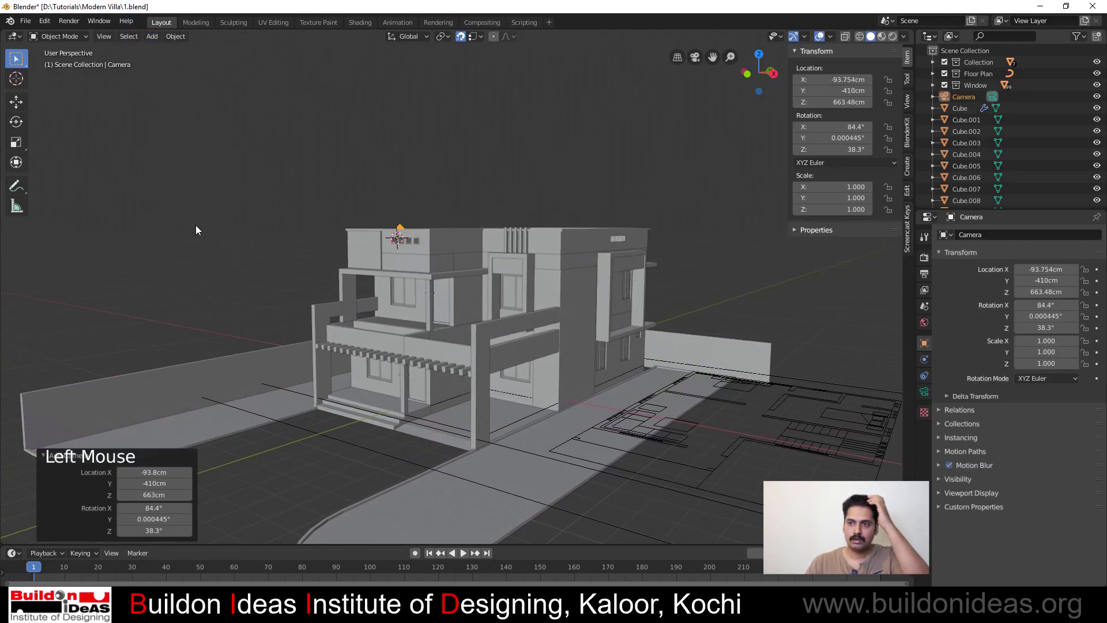
pyautogui.moveTo(382, 330); pyautogui.dragTo(388, 310, button='middle')
pyautogui.scroll(3, 426, 294)
pyautogui.scroll(1, 483, 296)
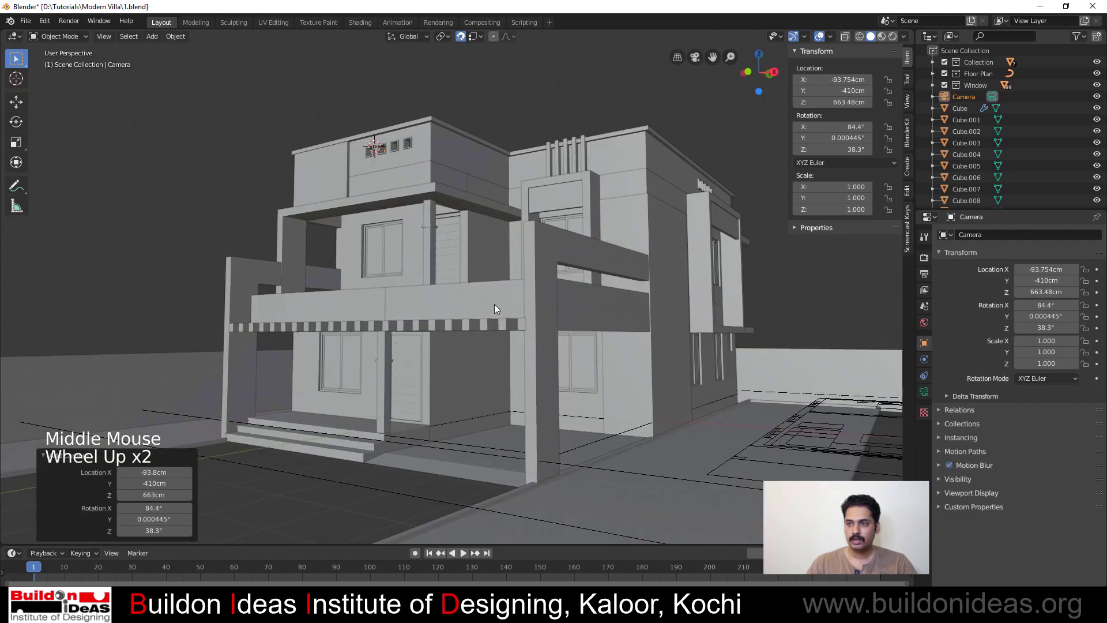
pyautogui.moveTo(494, 304); pyautogui.dragTo(559, 345, button='middle')
pyautogui.moveTo(616, 370); pyautogui.dragTo(625, 402, button='middle')
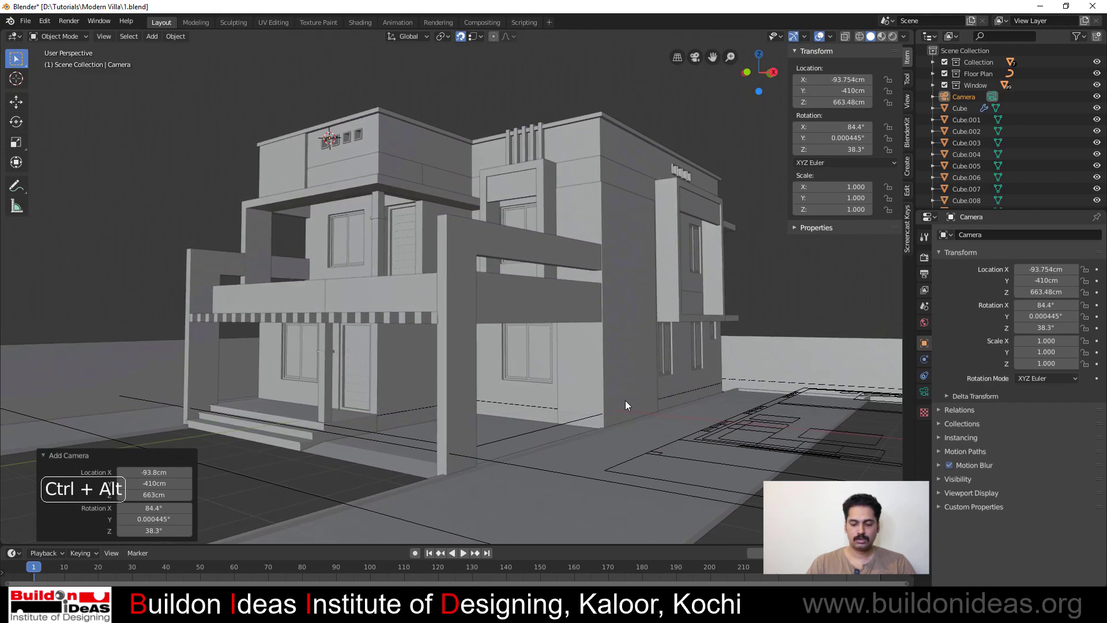
pyautogui.press('ctrl+alt+KP_0')
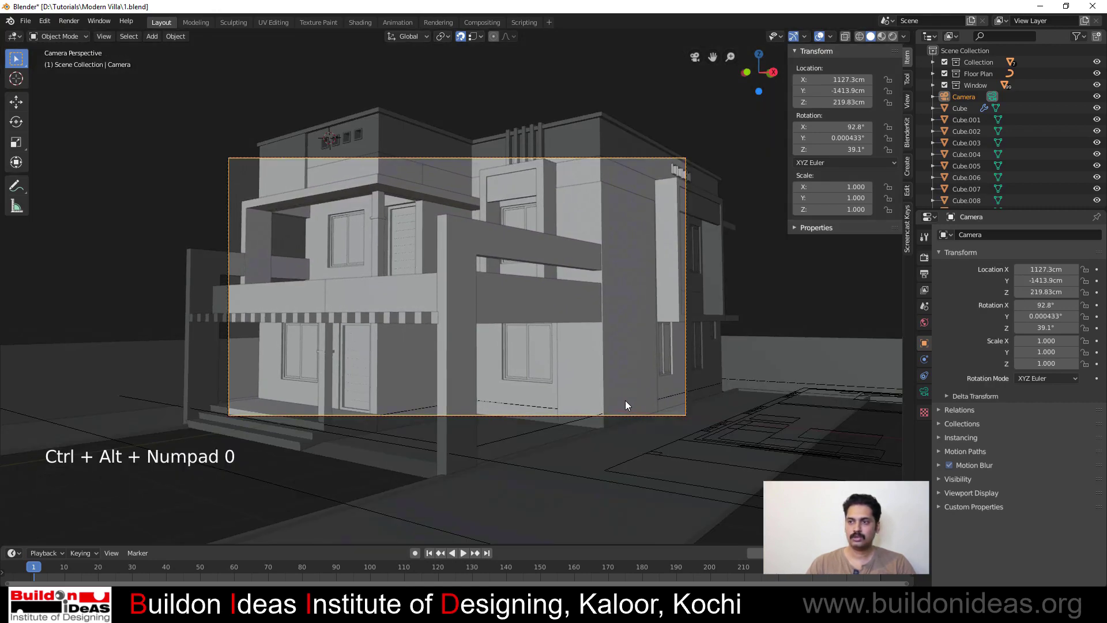
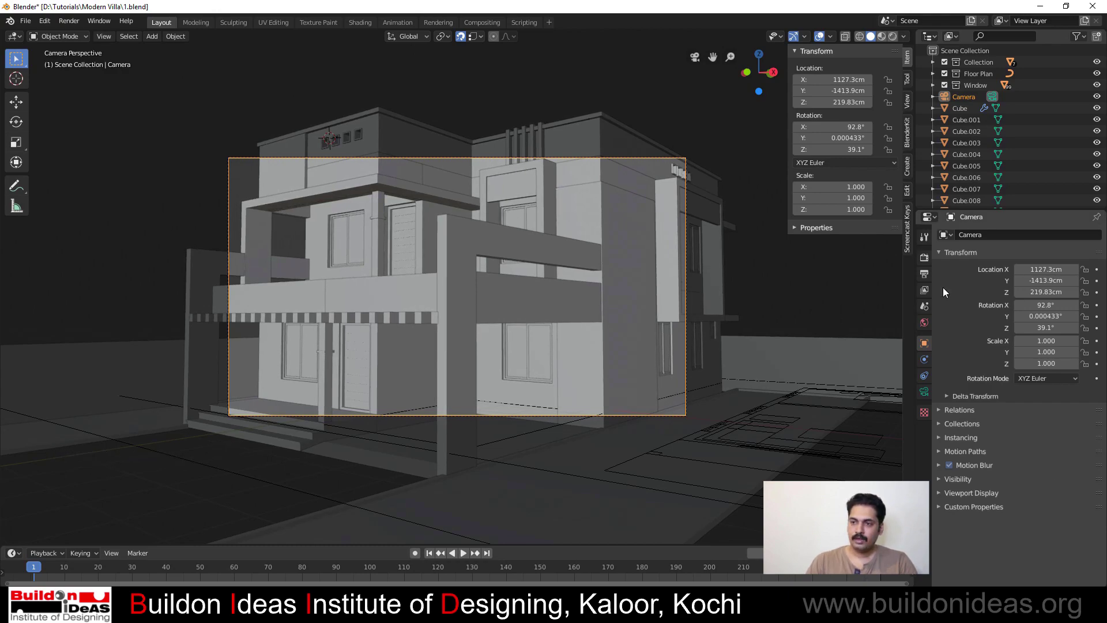
# Lock the camera to the view and reframe the whole villa from about X 1576, Y -2191, Z 154 cm
pyautogui.click(908, 103)
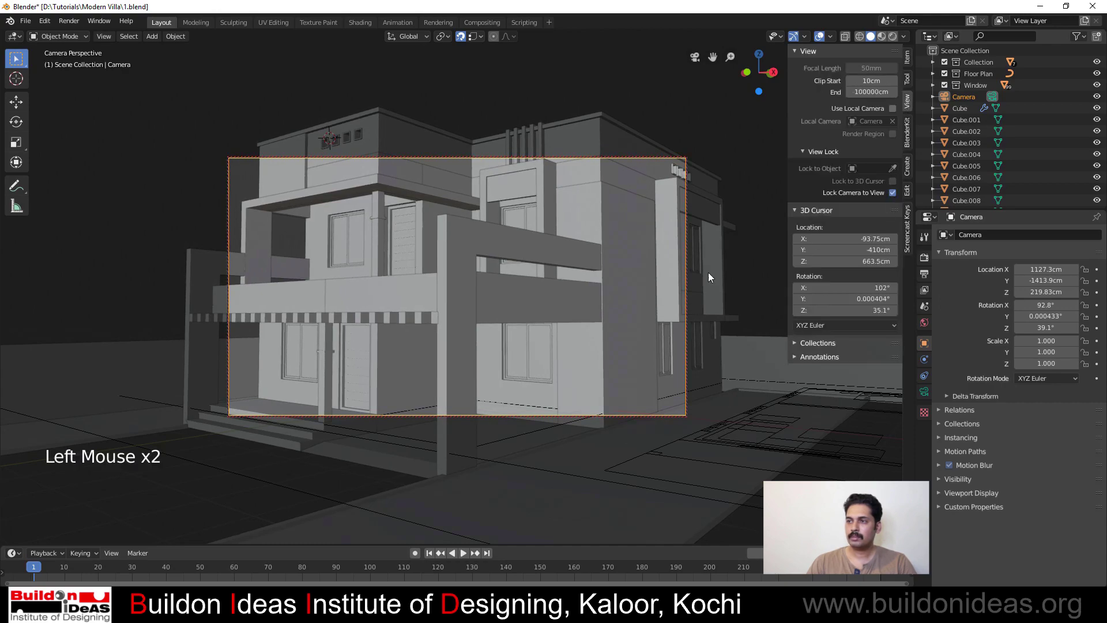
pyautogui.scroll(-3, 502, 335)
pyautogui.keyDown('shift'); pyautogui.moveTo(528, 340); pyautogui.dragTo(581, 413, button='middle'); pyautogui.keyUp('shift')
pyautogui.scroll(-2, 537, 345)
pyautogui.scroll(3, 579, 411)
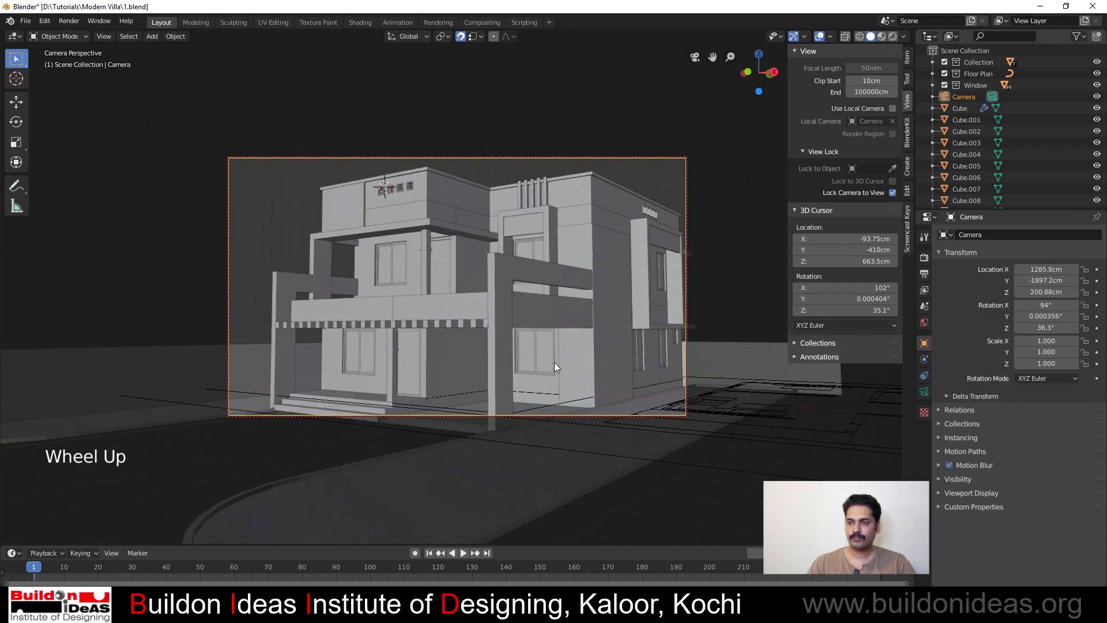
pyautogui.moveTo(575, 371)
pyautogui.keyDown('ctrl'); pyautogui.mouseDown(button='middle')
pyautogui.moveTo(561, 394)
pyautogui.moveTo(565, 374)
pyautogui.mouseUp(button='middle'); pyautogui.keyUp('ctrl')
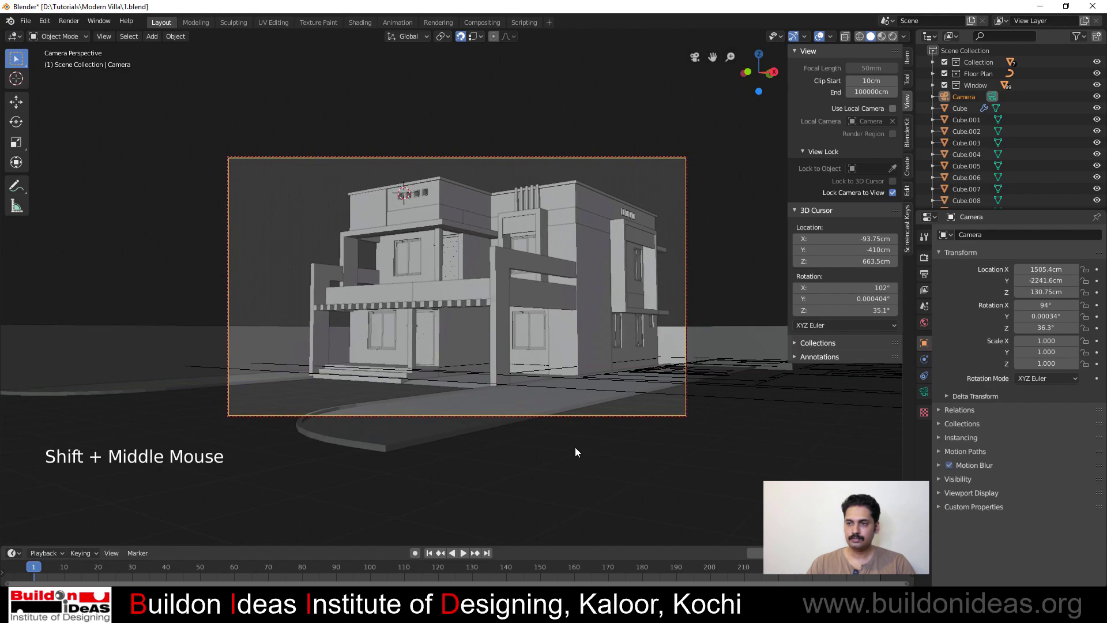
pyautogui.moveTo(576, 448)
pyautogui.mouseDown(button='middle')
pyautogui.moveTo(572, 432)
pyautogui.moveTo(573, 452)
pyautogui.mouseUp(button='middle')
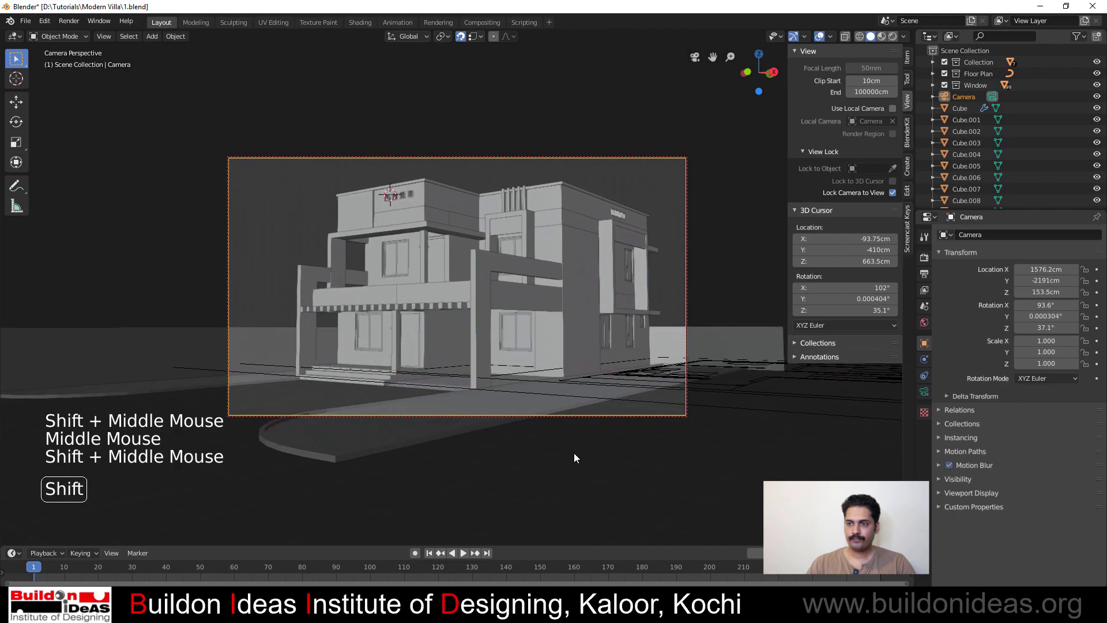
pyautogui.click(599, 124)
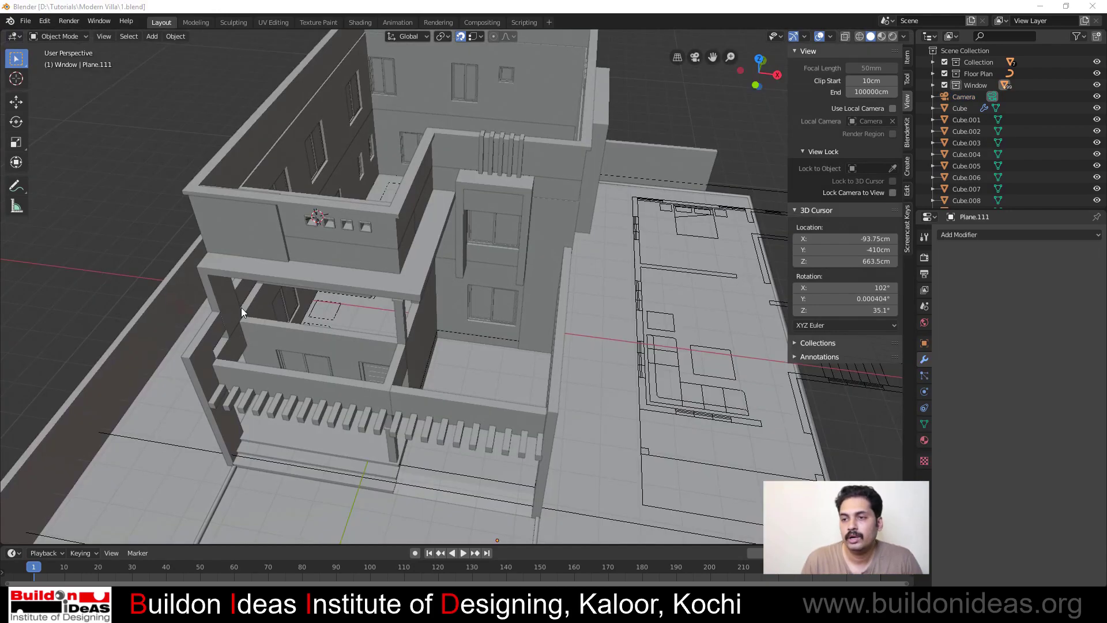
# Add a plane, stand it upright at 80 × 80 cm and place it at one end of the front balcony parapet
pyautogui.scroll(-2, 406, 337)
pyautogui.moveTo(406, 337); pyautogui.dragTo(355, 303, button='middle')
pyautogui.click(372, 315)
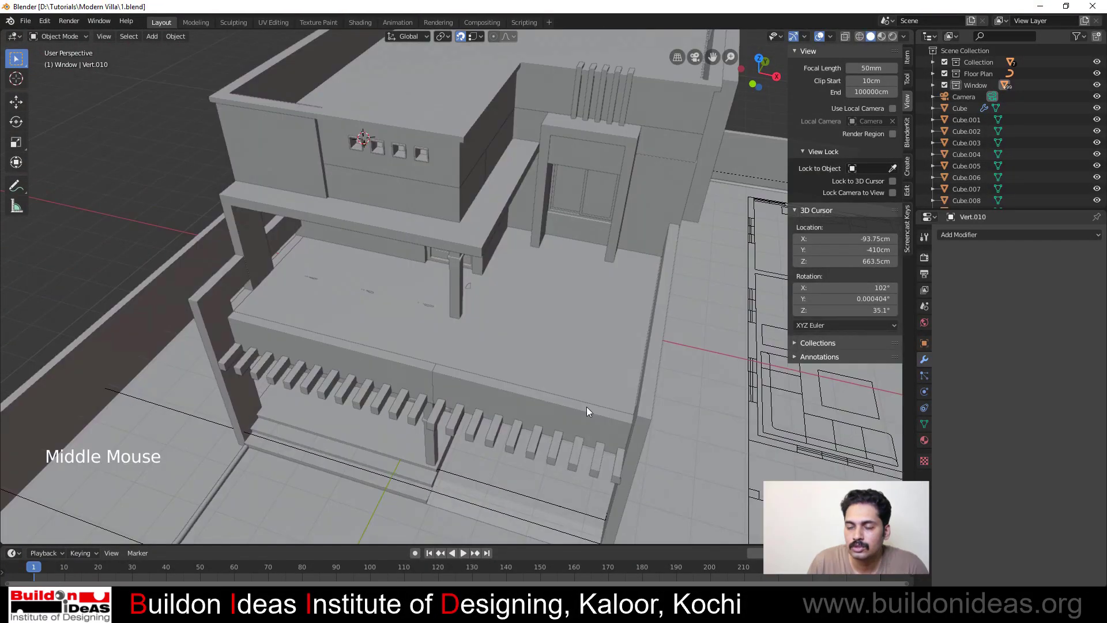
pyautogui.moveTo(586, 407)
pyautogui.mouseDown(button='middle')
pyautogui.moveTo(556, 399)
pyautogui.moveTo(592, 392)
pyautogui.moveTo(586, 400)
pyautogui.mouseUp(button='middle')
pyautogui.scroll(2, 400, 365)
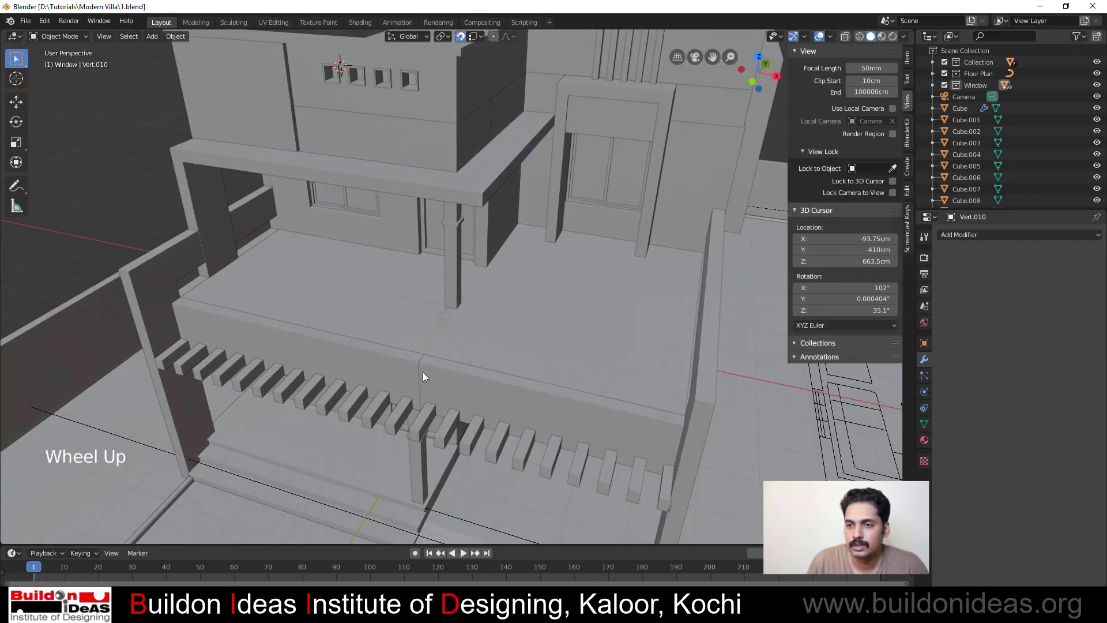
pyautogui.moveTo(354, 369); pyautogui.dragTo(171, 142, button='middle')
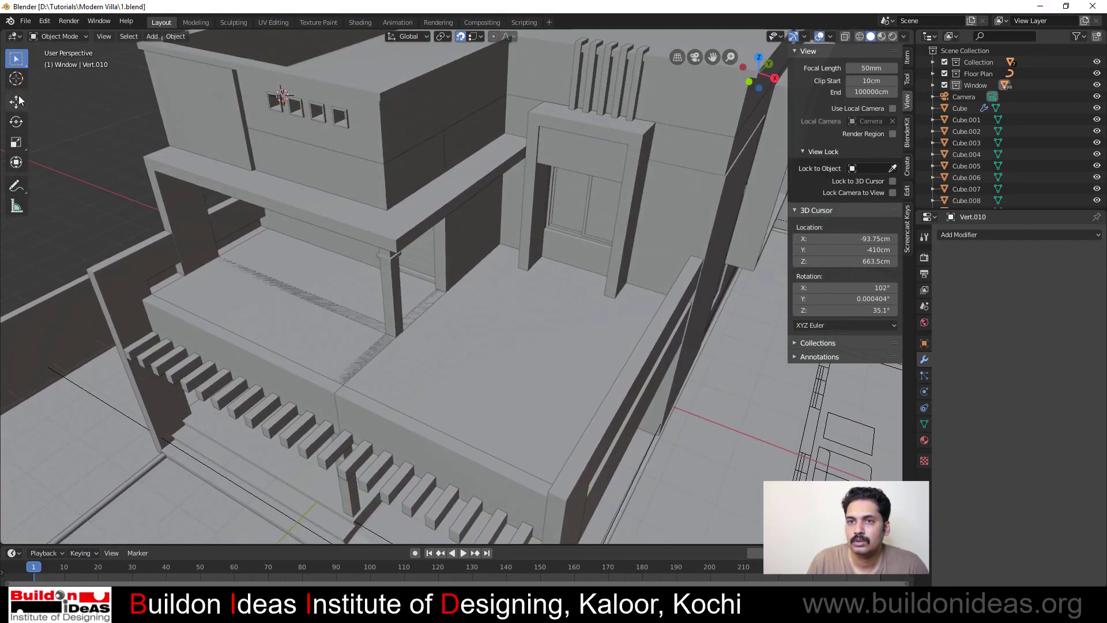
pyautogui.click(153, 36)
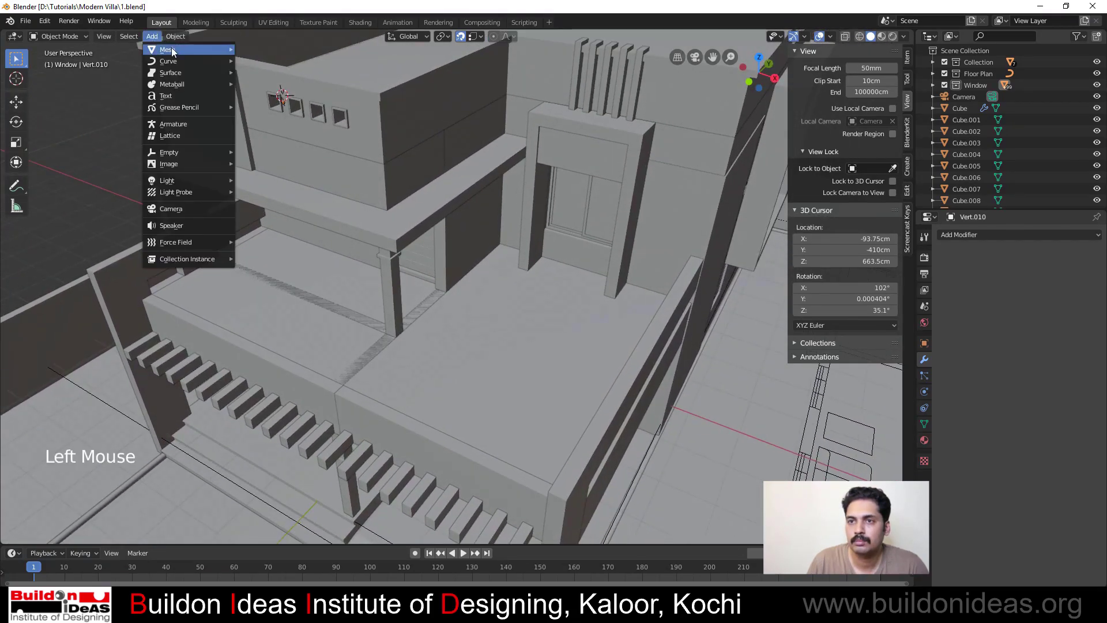
pyautogui.moveTo(173, 47)
pyautogui.click(300, 49)
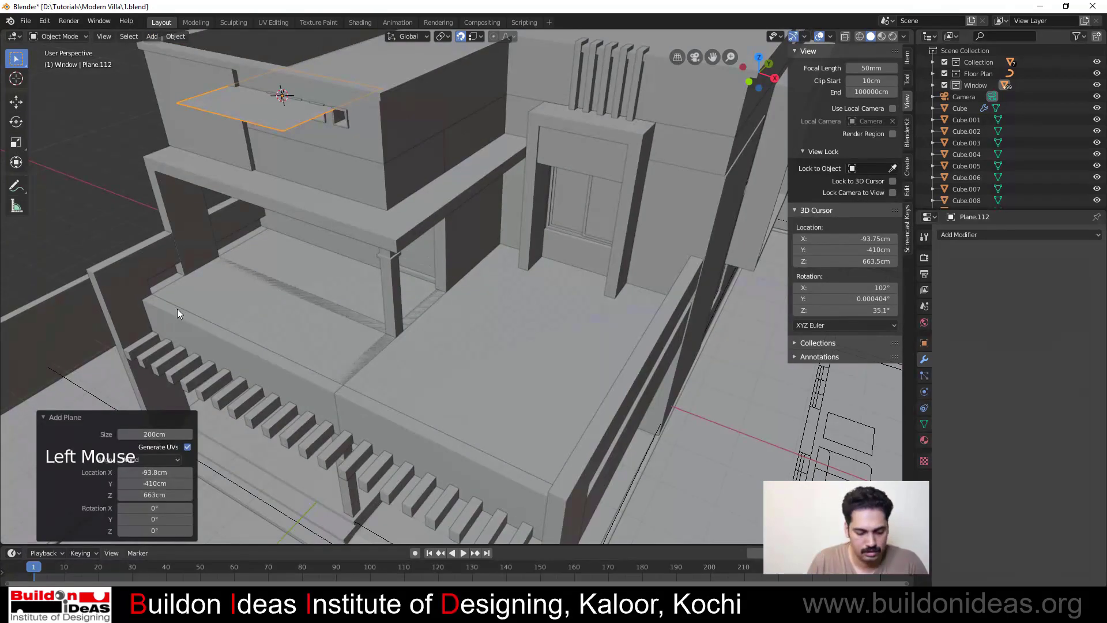
pyautogui.press('g')
pyautogui.click(154, 302)
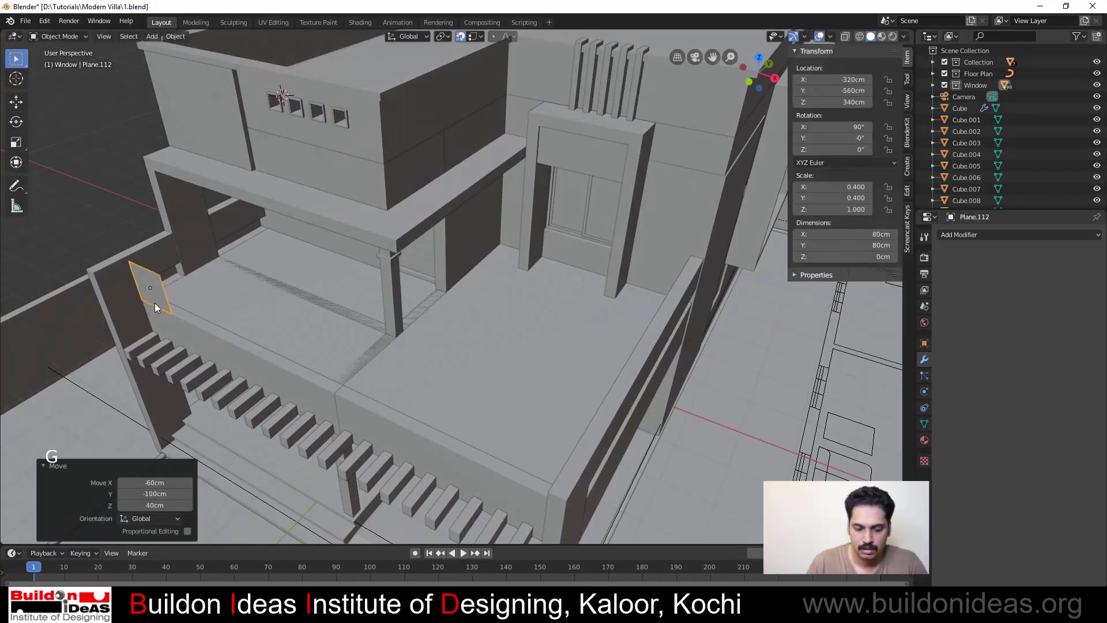
# Shift the upright plane about 11.2 cm along Y over the balcony parapet
pyautogui.press('g')
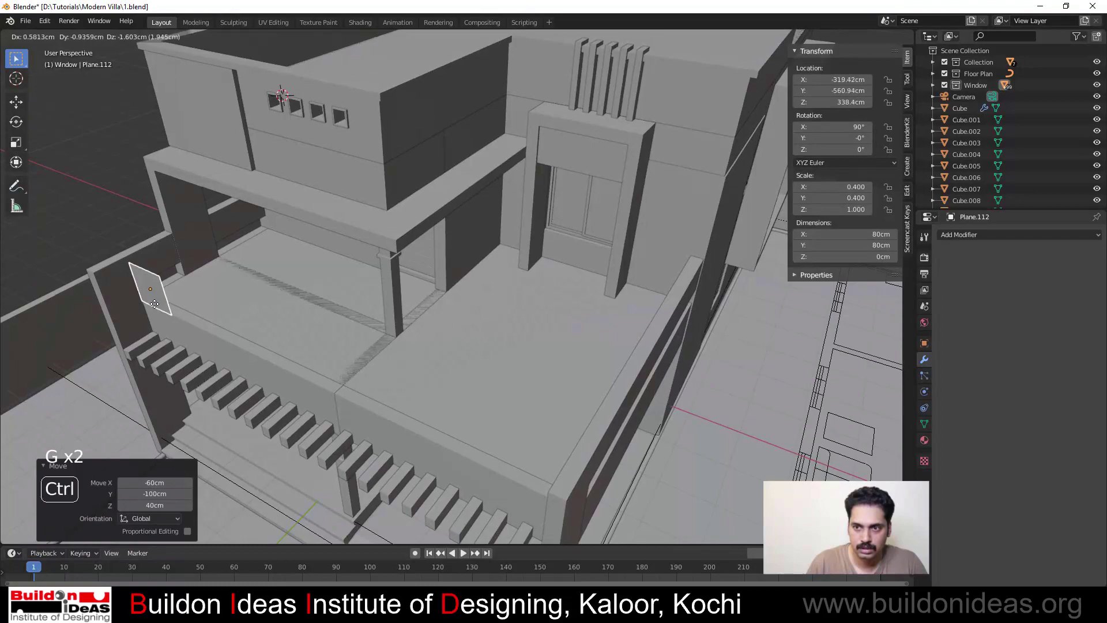
pyautogui.press('y')
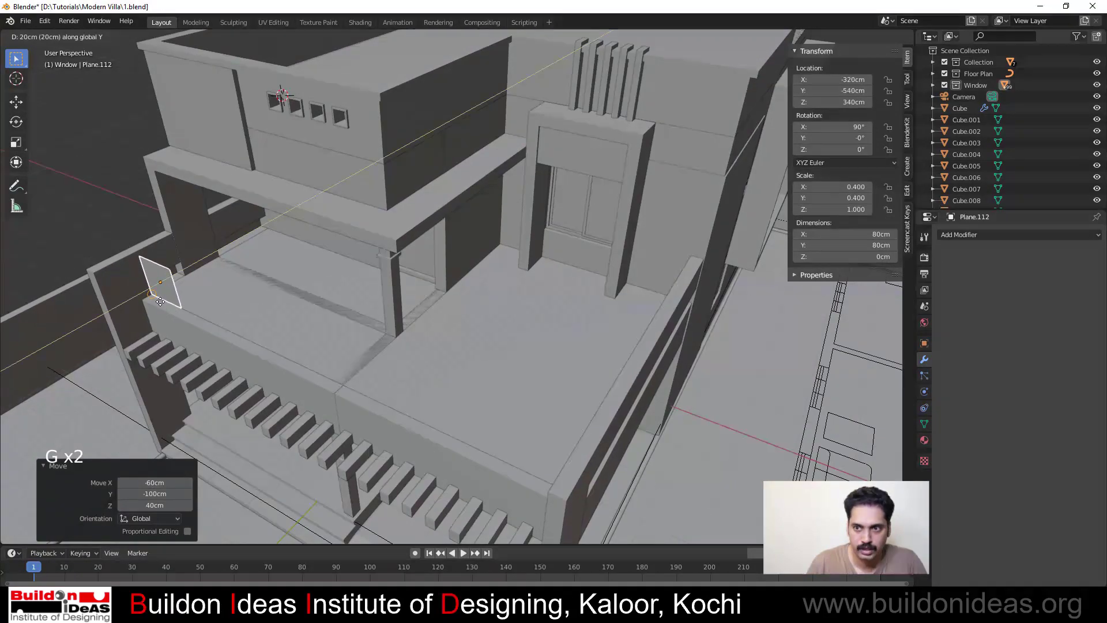
pyautogui.click(166, 301)
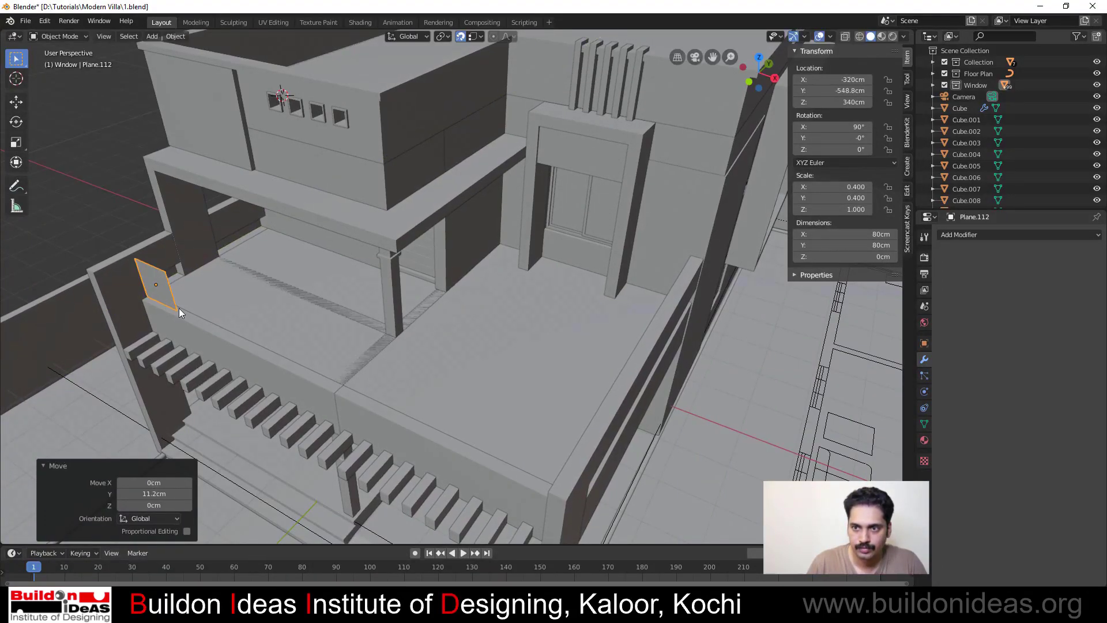
# Stretch the upright plane along the balcony parapet by moving its free side edge 720 cm along X
pyautogui.moveTo(179, 308); pyautogui.dragTo(268, 285, button='middle')
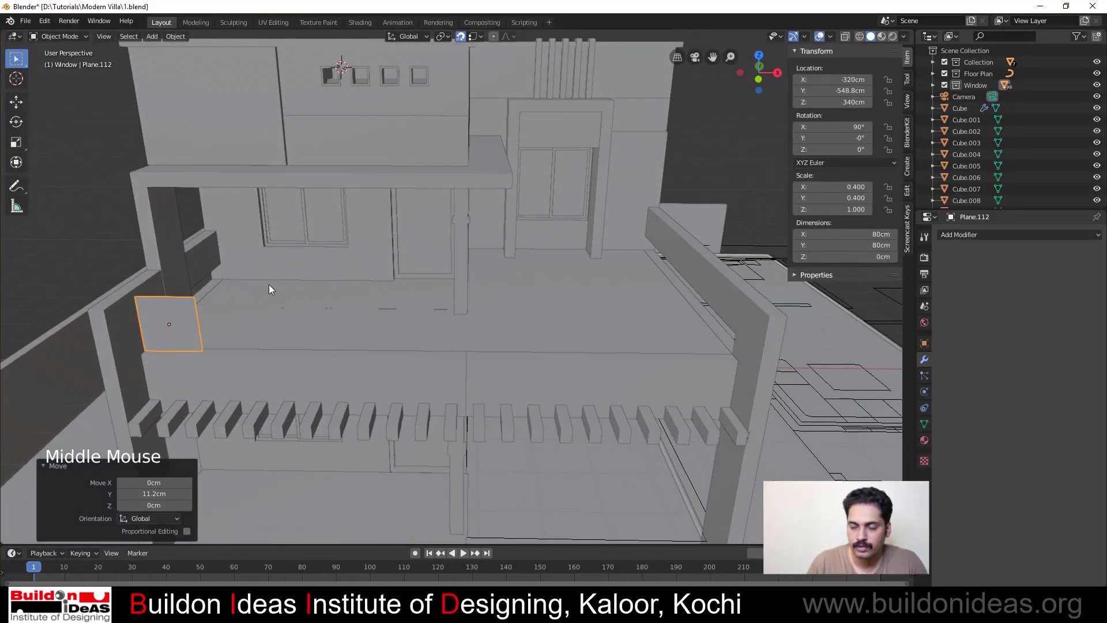
pyautogui.keyDown('shift'); pyautogui.moveTo(206, 334); pyautogui.dragTo(253, 323, button='middle'); pyautogui.keyUp('shift')
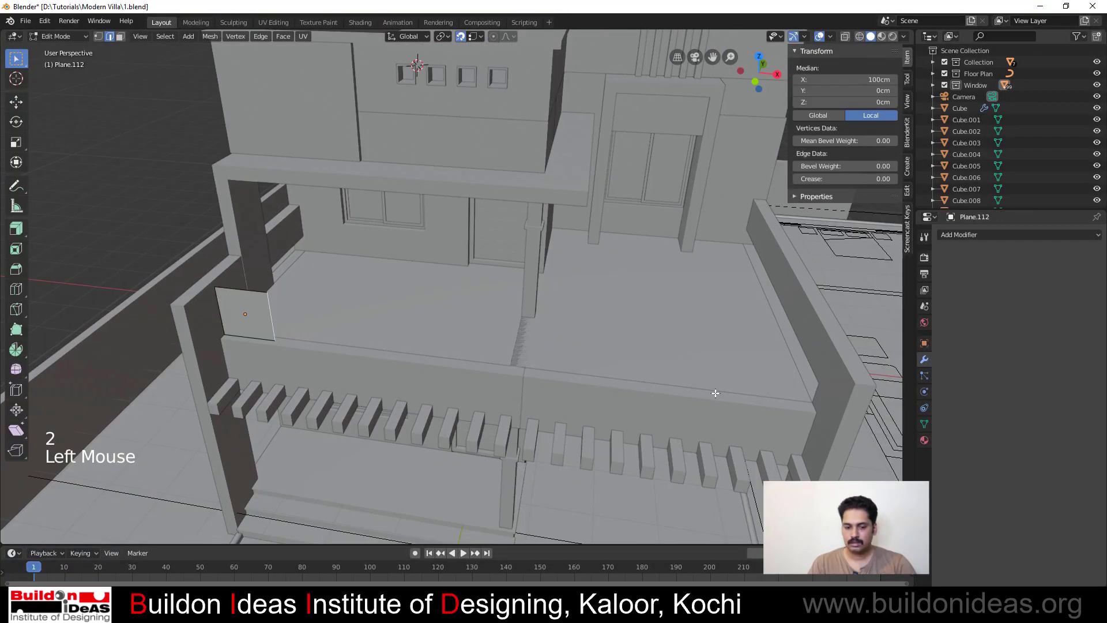
pyautogui.press('g')
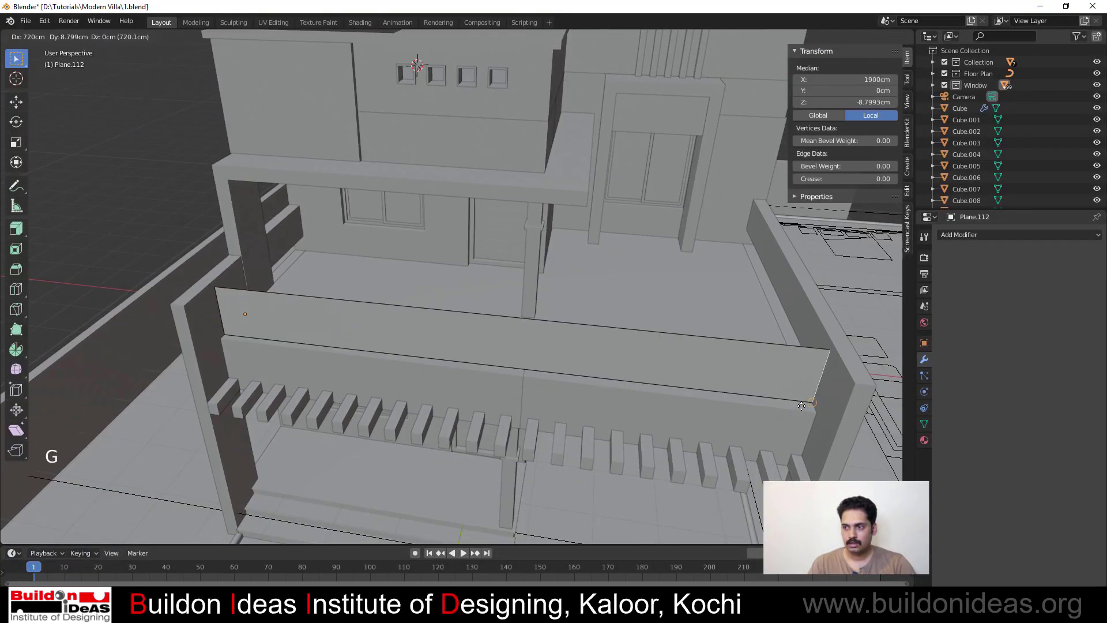
pyautogui.press('x')
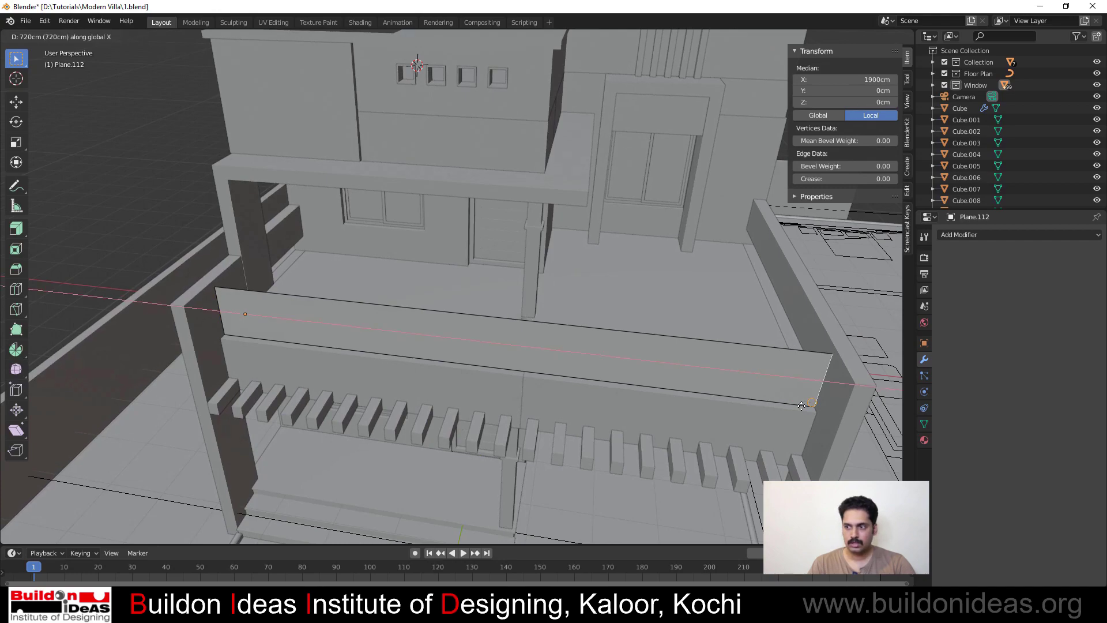
pyautogui.click(802, 407)
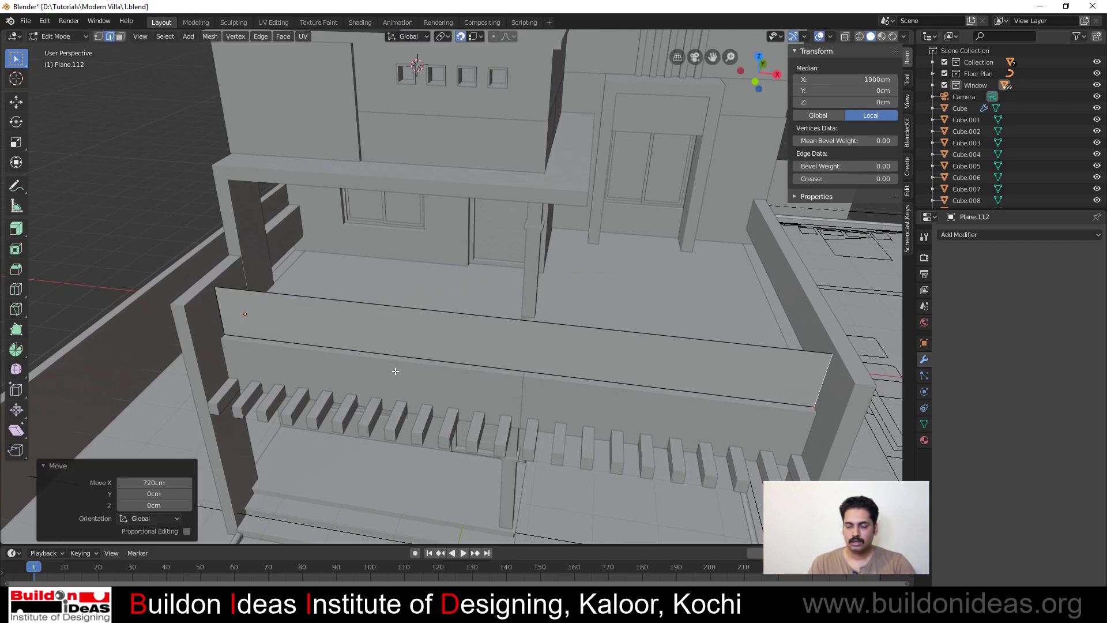
# Divide the long balcony panel with seven evenly spaced vertical loop cuts
pyautogui.moveTo(400, 353); pyautogui.dragTo(391, 347, button='middle')
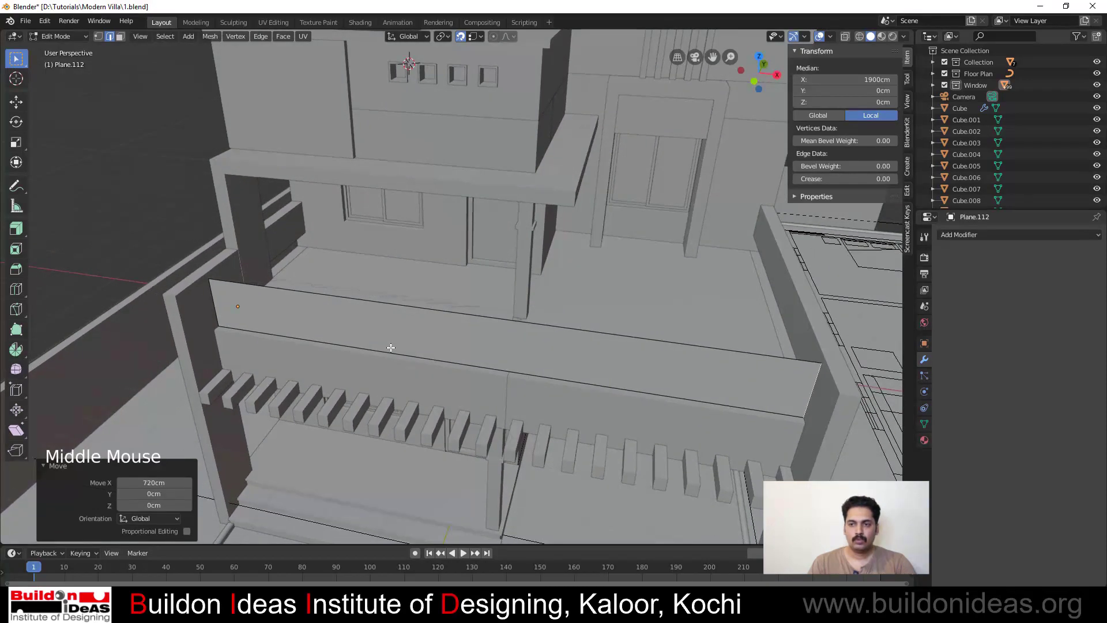
pyautogui.hotkey('ctrl', 'r')
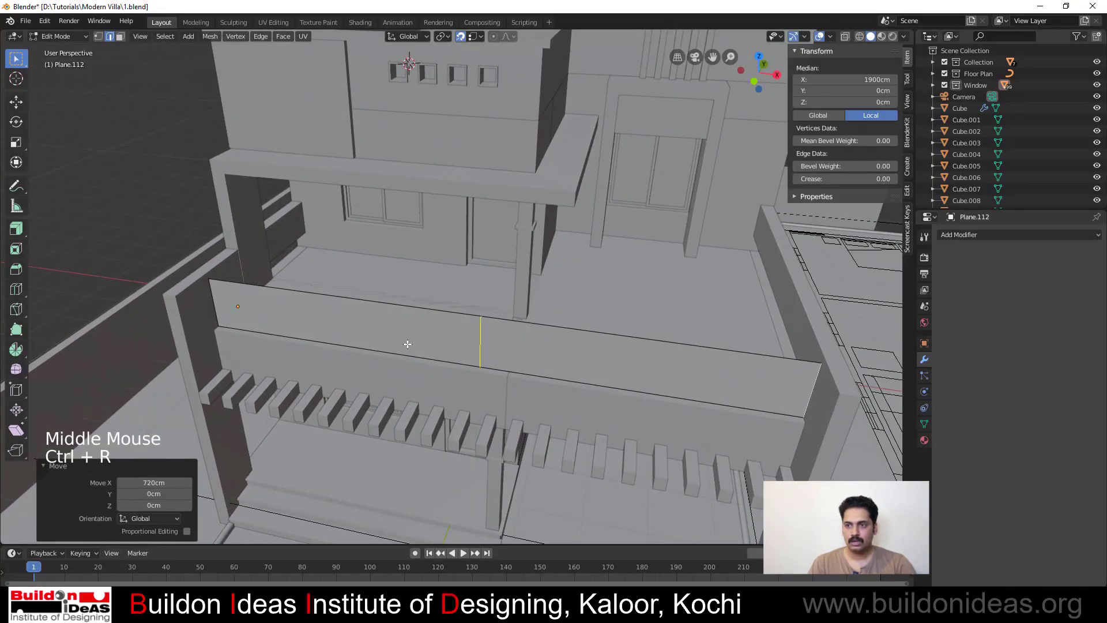
pyautogui.scroll(2, 408, 345)
pyautogui.scroll(3, 407, 344)
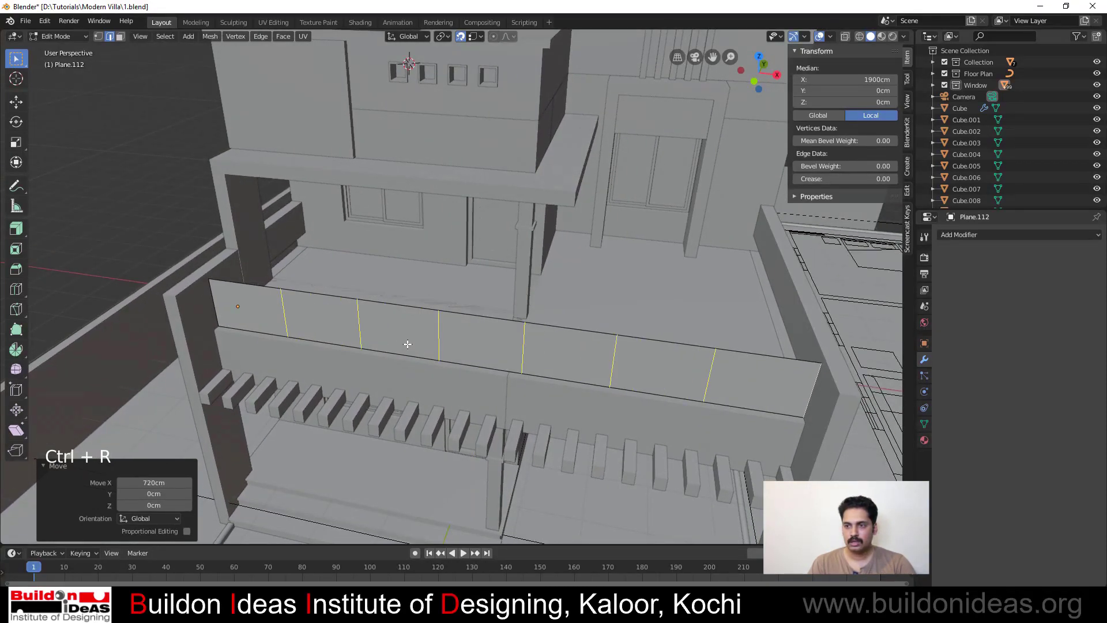
pyautogui.scroll(1, 407, 344)
pyautogui.click(408, 344)
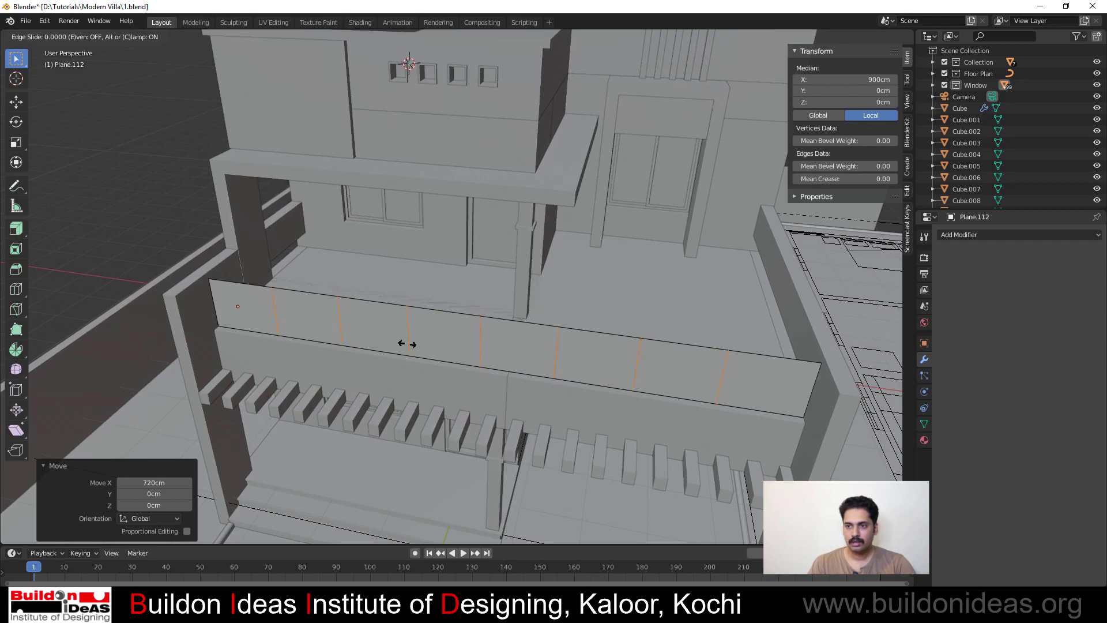
pyautogui.rightClick(408, 344)
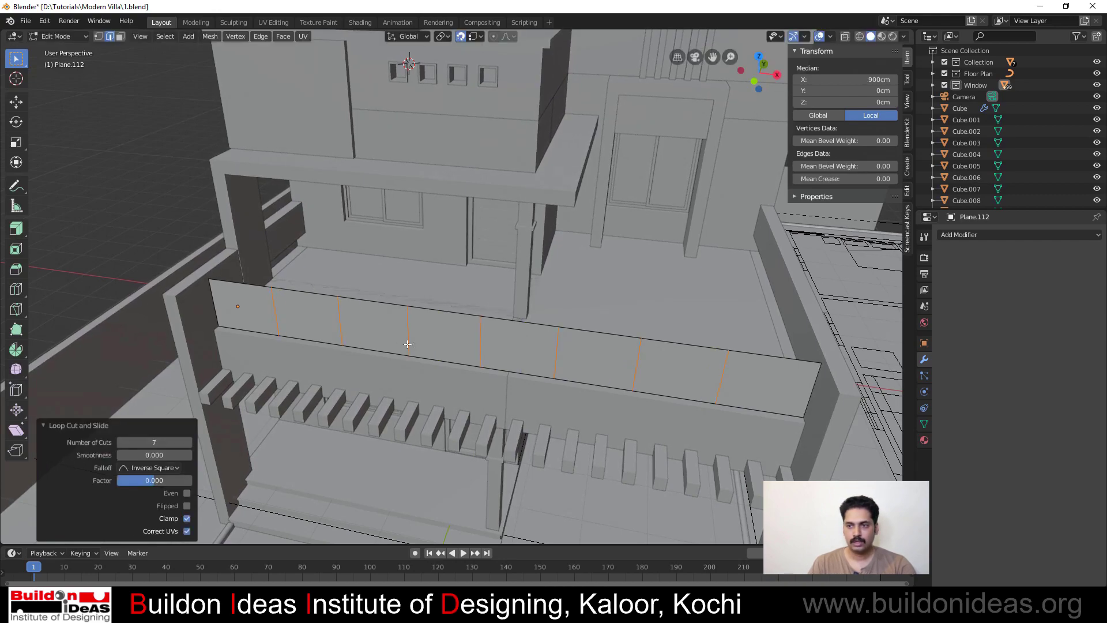
# Bevel the seven vertical cuts of the balcony panel with 1 segment and a width of 0.3 cm
pyautogui.rightClick(408, 344)
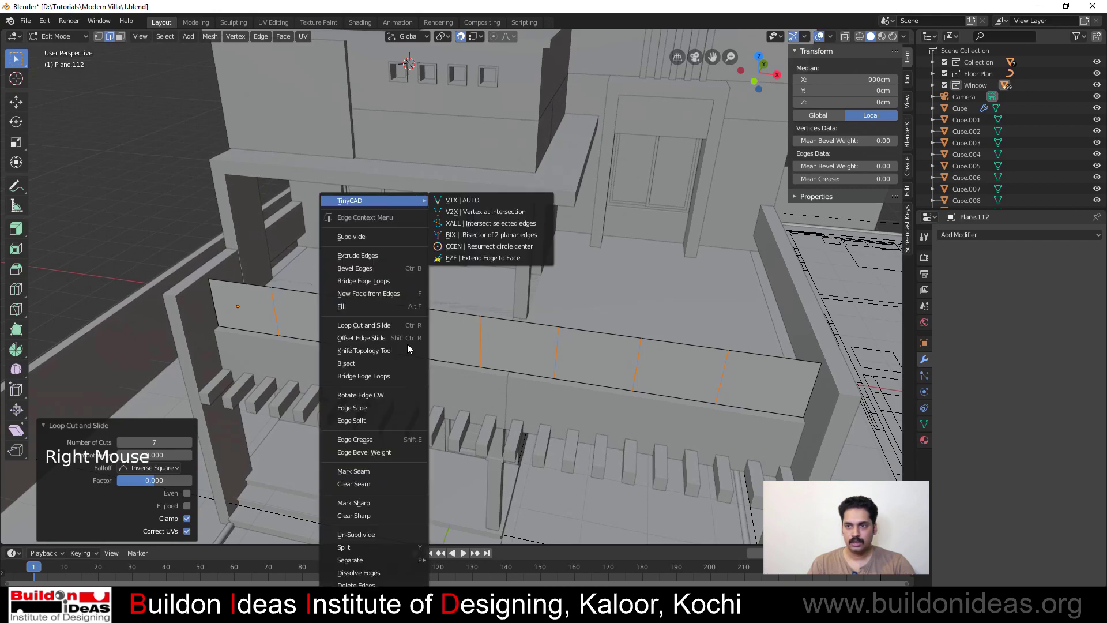
pyautogui.click(396, 264)
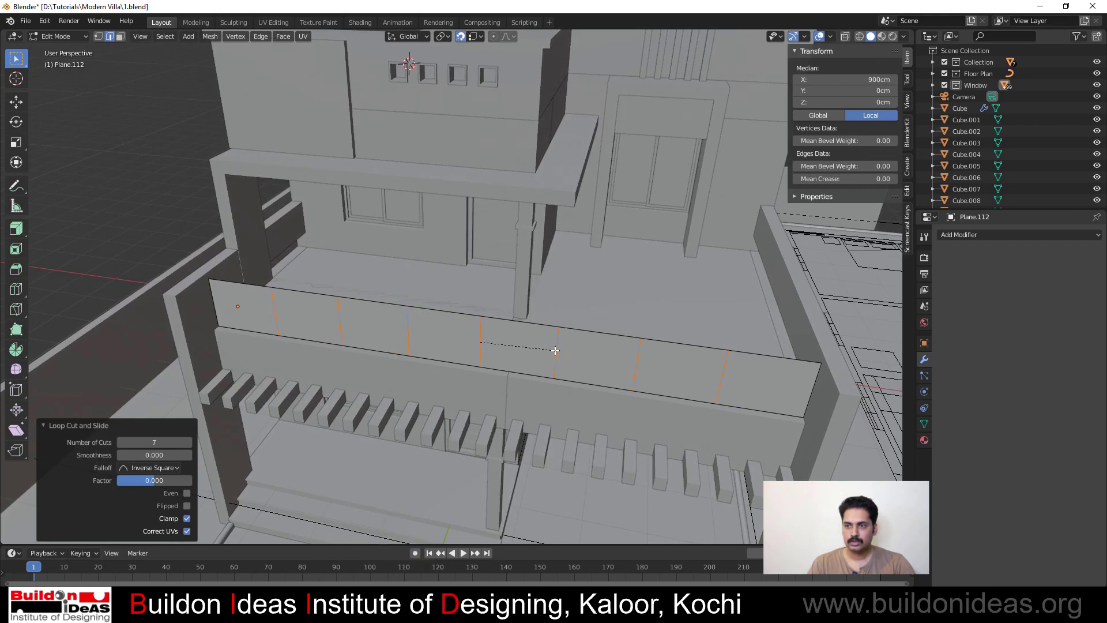
pyautogui.click(554, 369)
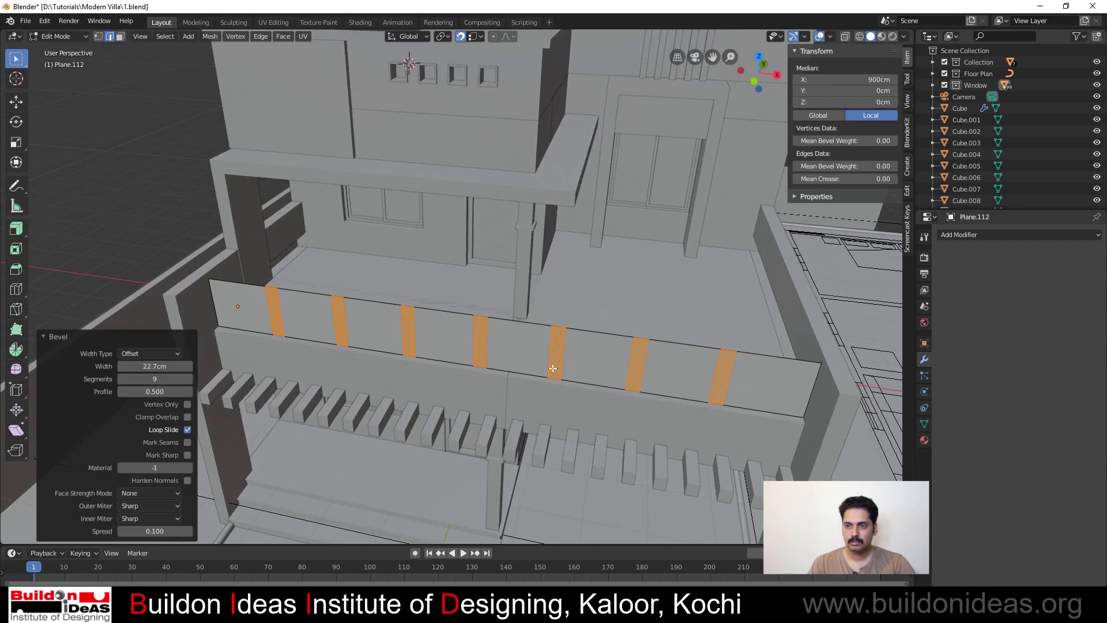
pyautogui.click(164, 378)
pyautogui.write('9')
pyautogui.press('Return')
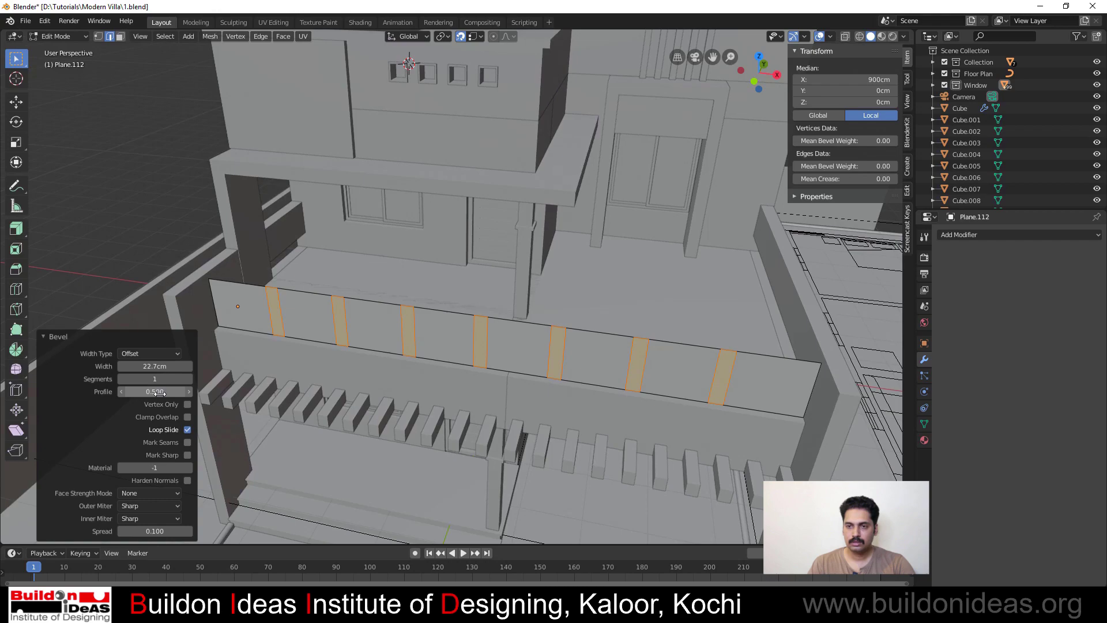
pyautogui.click(159, 367)
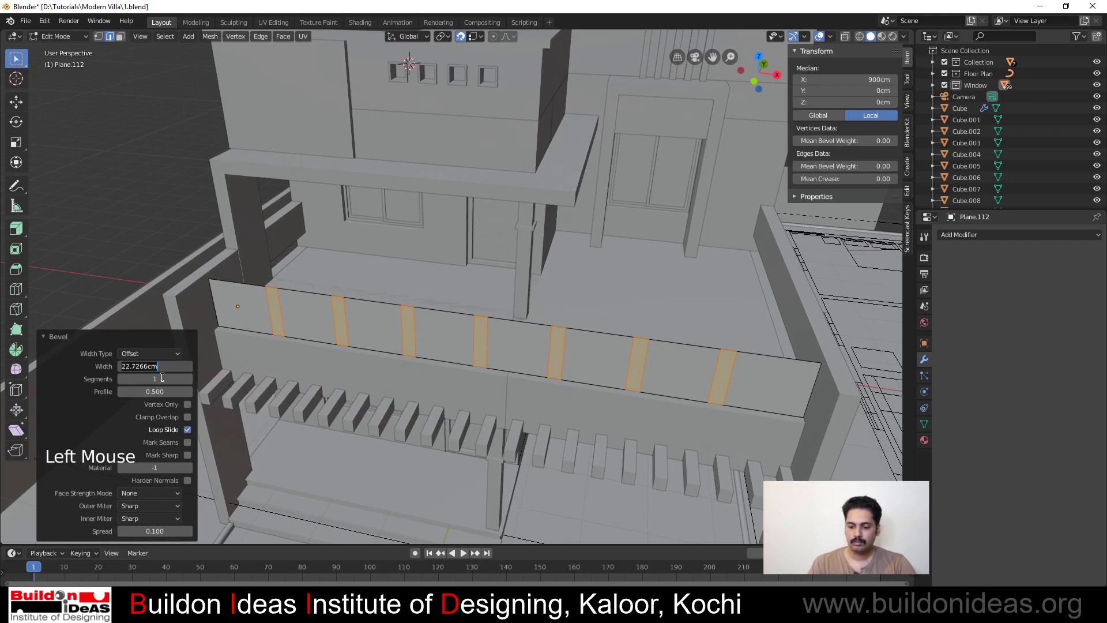
pyautogui.write('.3')
pyautogui.press('Return')
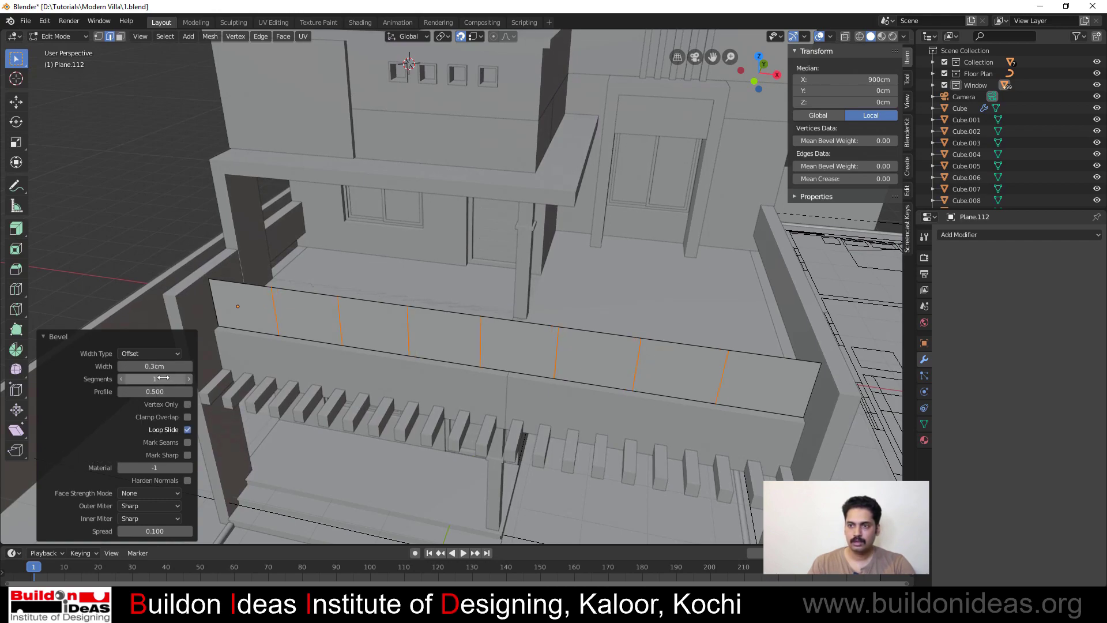
# Set the bevel width of the seven vertical balcony panel cuts to 0.5 cm and clear the selection
pyautogui.click(163, 367)
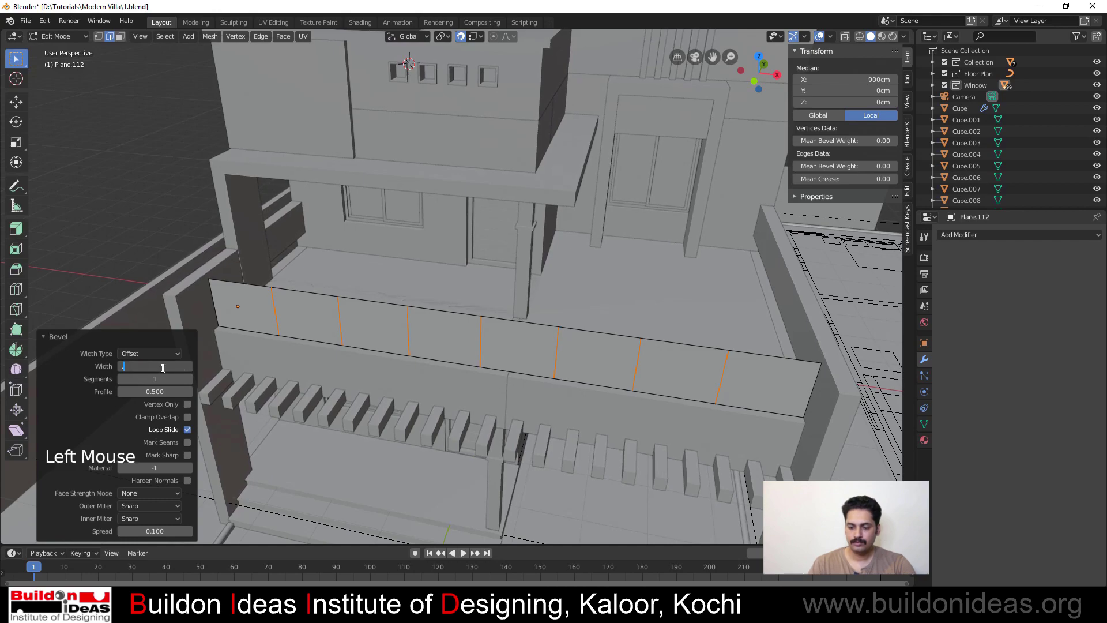
pyautogui.write('.5')
pyautogui.press('Return')
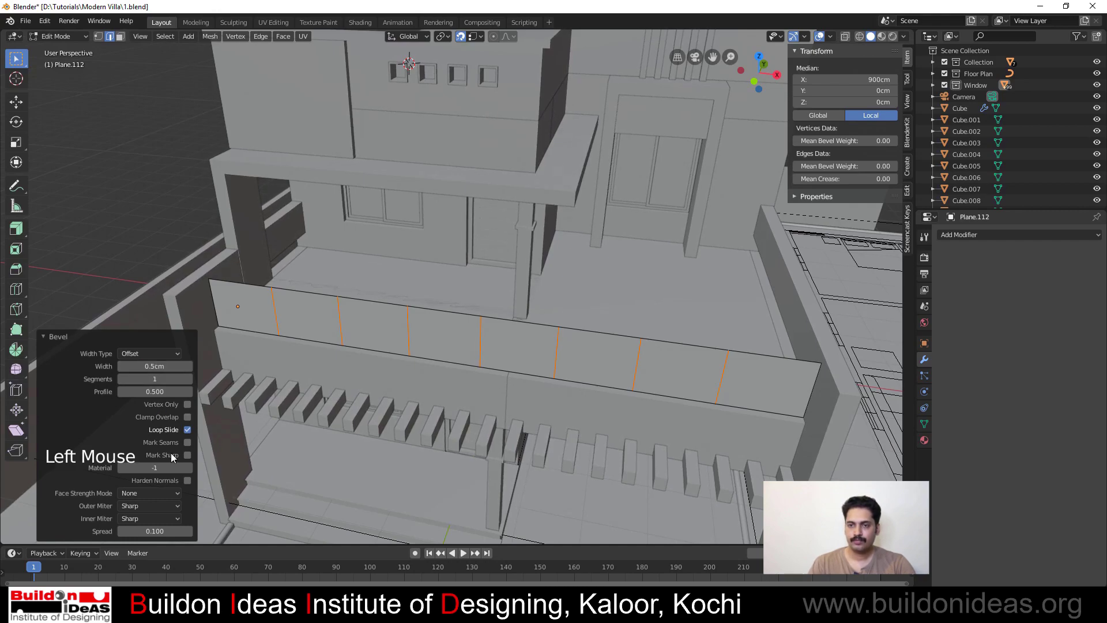
pyautogui.scroll(4, 312, 384)
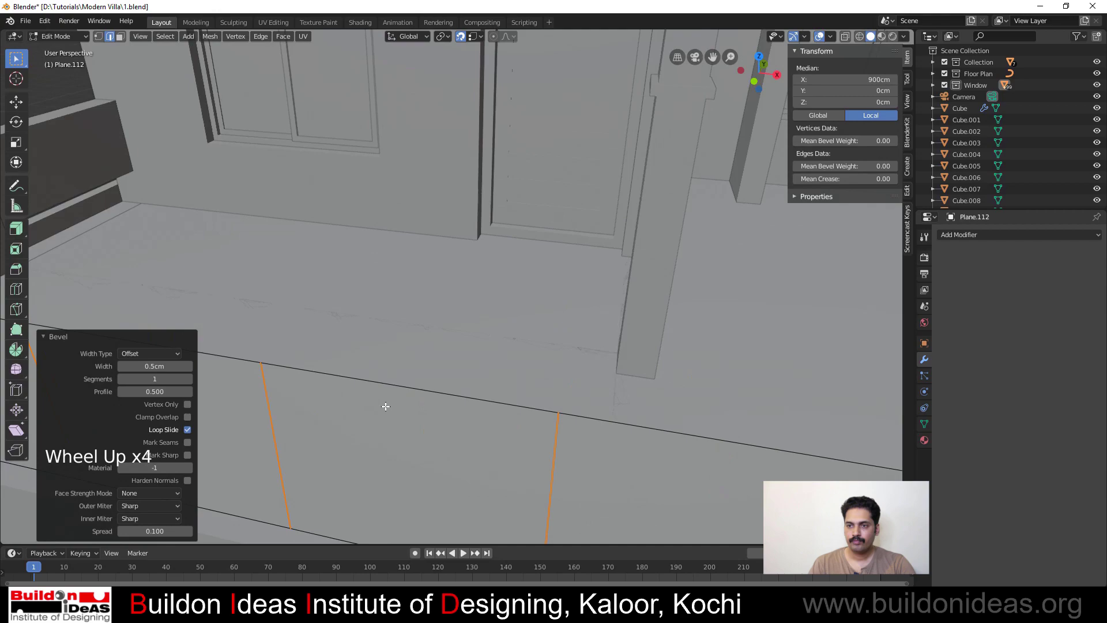
pyautogui.scroll(1, 385, 407)
pyautogui.moveTo(386, 406); pyautogui.dragTo(376, 385, button='middle')
pyautogui.scroll(-1, 365, 390)
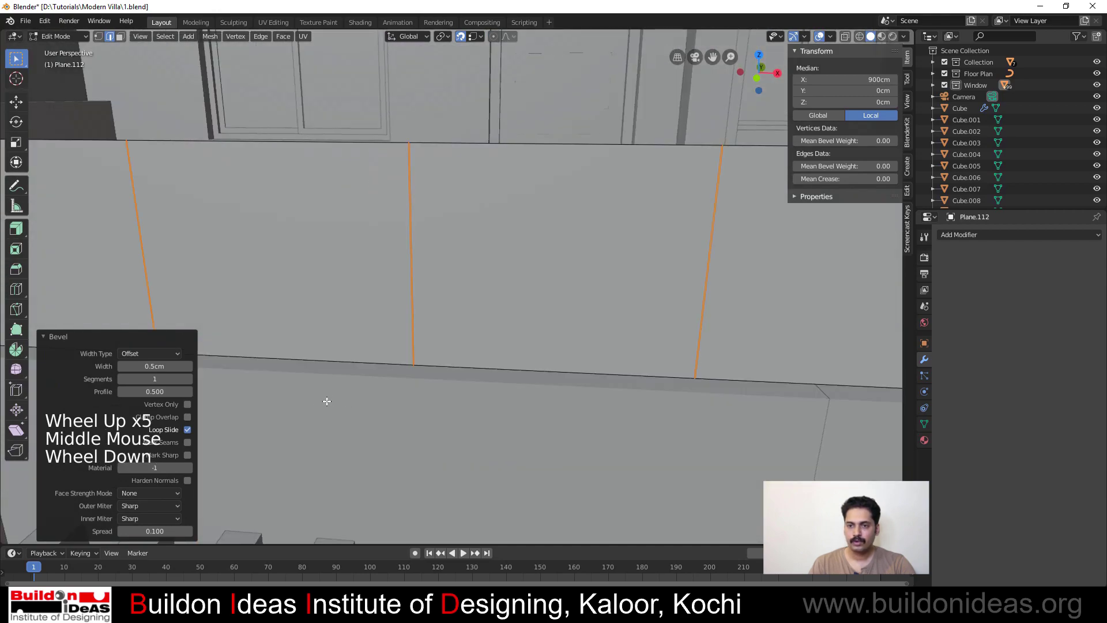
pyautogui.click(292, 444)
pyautogui.scroll(-4, 318, 366)
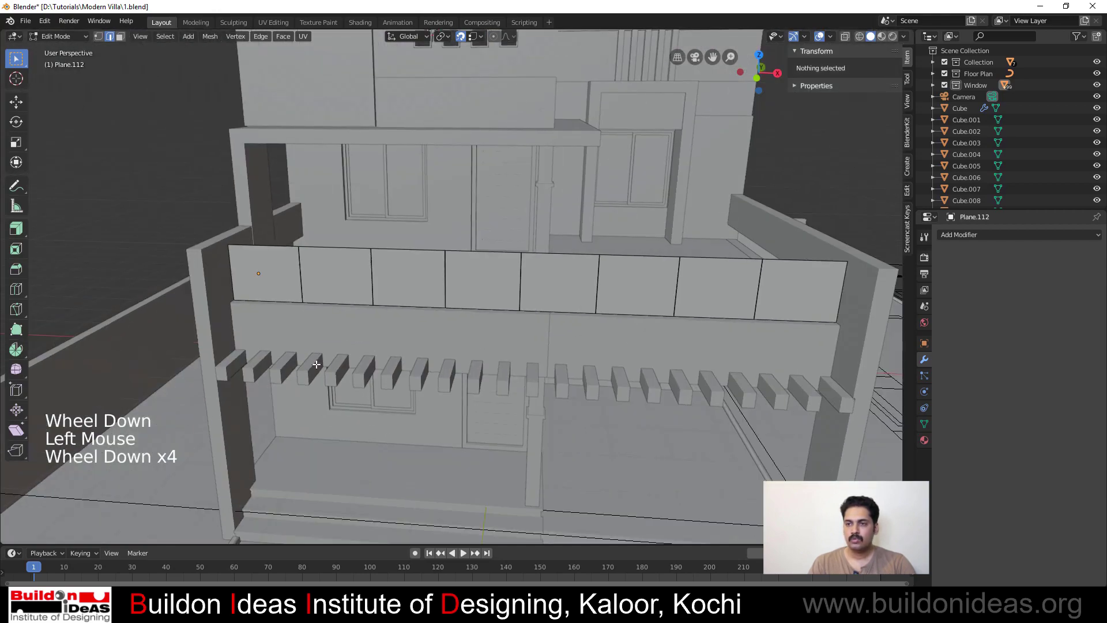
# Delete the narrow strip faces between the eight balcony panels by selecting the panels and inverting the selection
pyautogui.click(299, 285)
pyautogui.press('3')
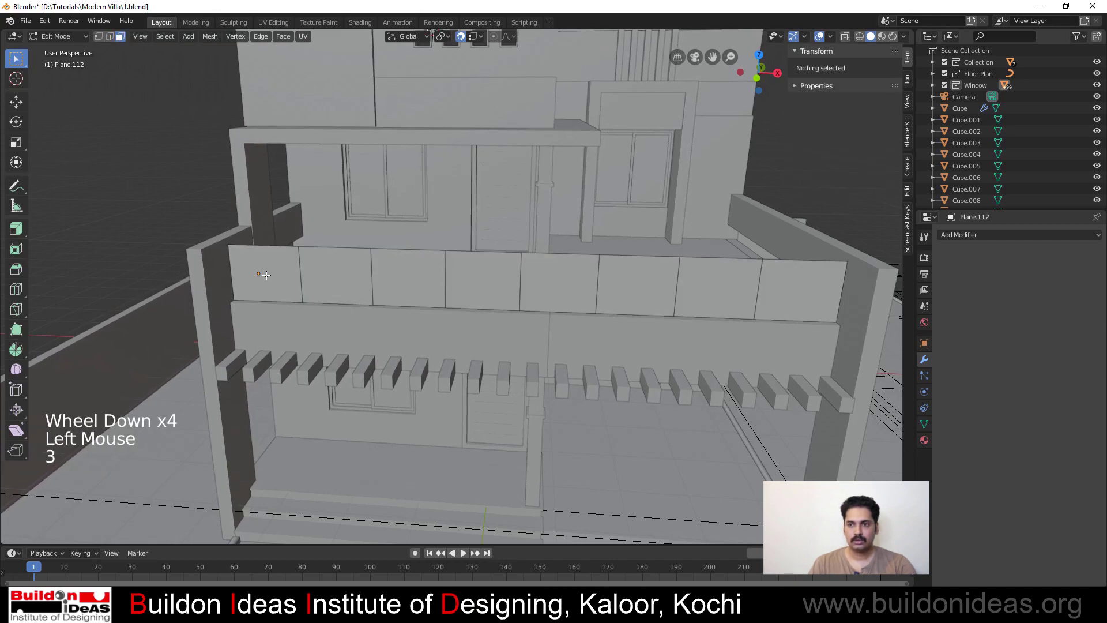
pyautogui.click(265, 277)
pyautogui.keyDown('shift'); pyautogui.click(334, 277); pyautogui.keyUp('shift')
pyautogui.keyDown('shift'); pyautogui.click(392, 274); pyautogui.keyUp('shift')
pyautogui.keyDown('shift'); pyautogui.click(519, 277); pyautogui.keyUp('shift')
pyautogui.keyDown('shift'); pyautogui.click(559, 283); pyautogui.keyUp('shift')
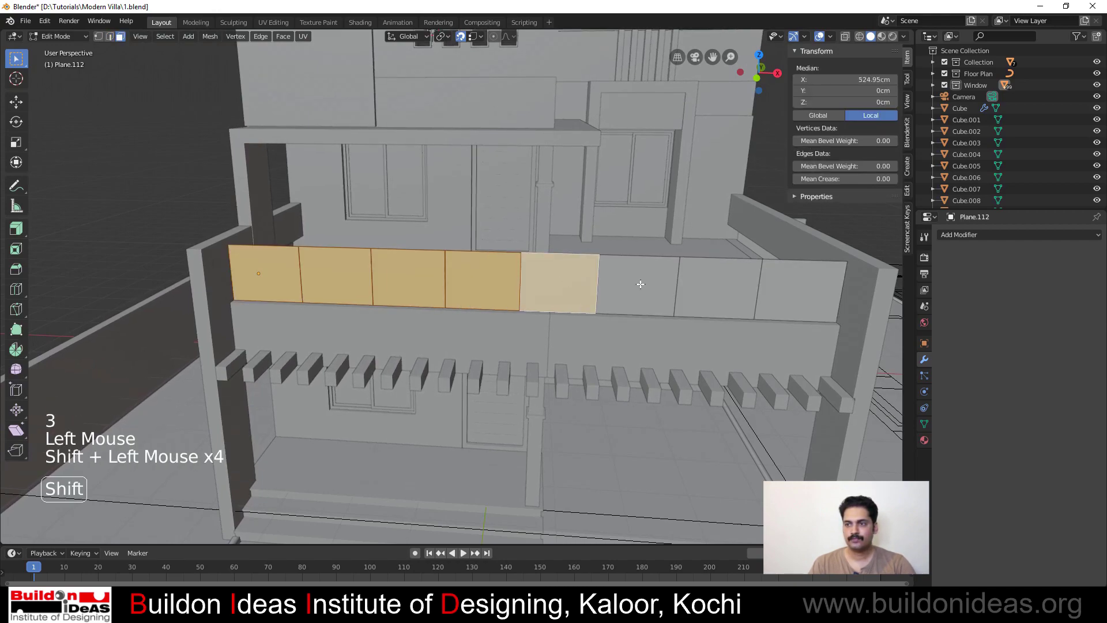
pyautogui.keyDown('shift'); pyautogui.click(637, 285); pyautogui.keyUp('shift')
pyautogui.keyDown('shift'); pyautogui.click(718, 288); pyautogui.keyUp('shift')
pyautogui.keyDown('shift'); pyautogui.click(802, 291); pyautogui.keyUp('shift')
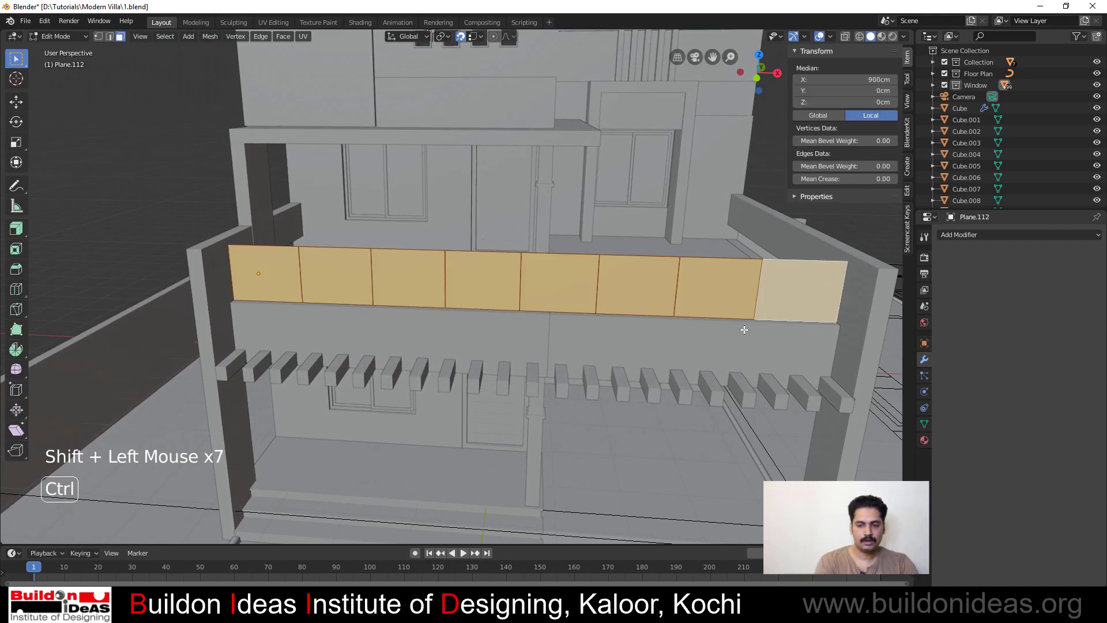
pyautogui.hotkey('ctrl', 'i')
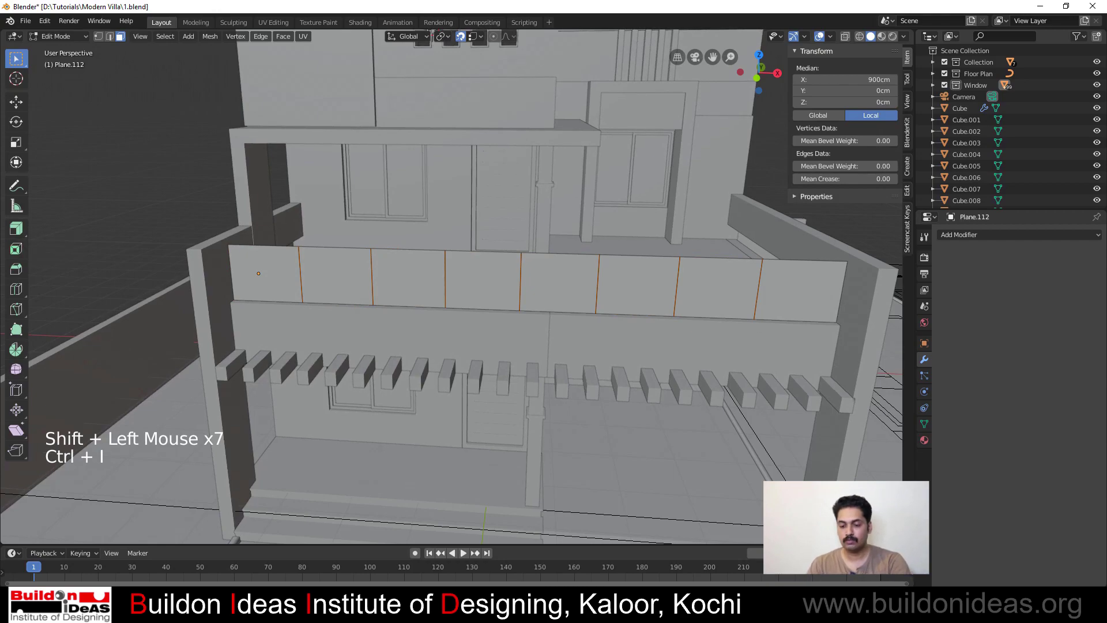
pyautogui.press('Delete')
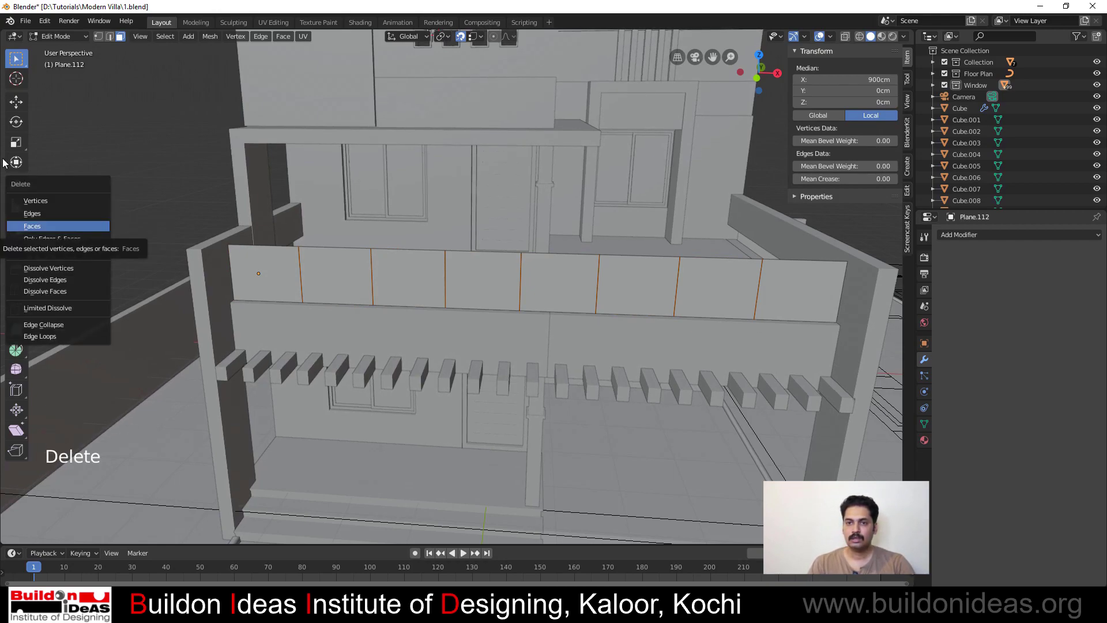
pyautogui.press('Delete')
pyautogui.click(219, 266)
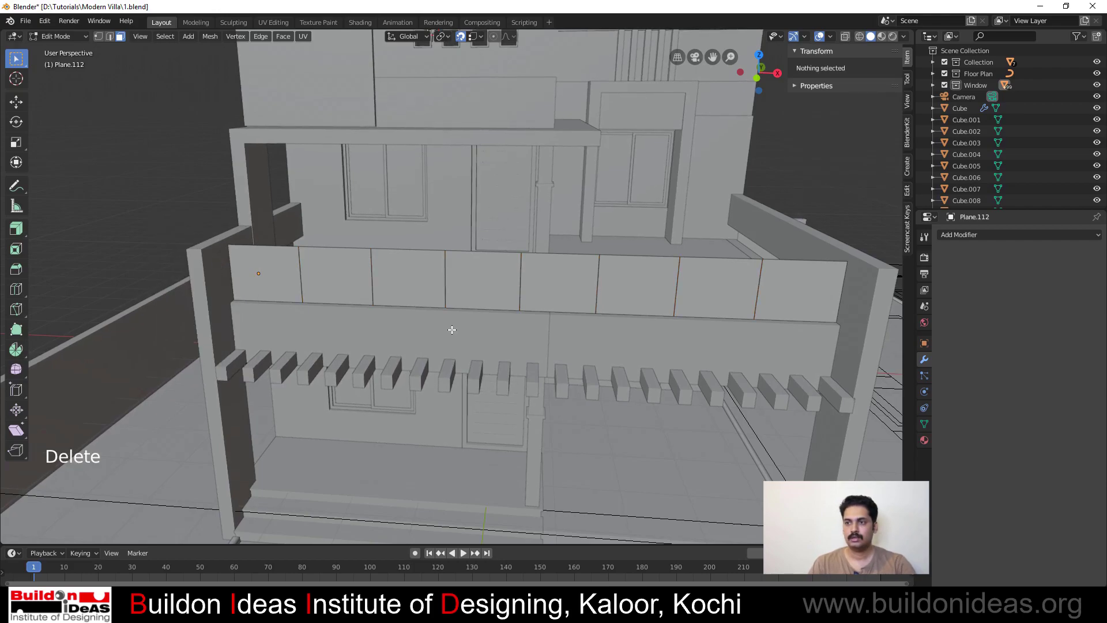
# Extrude all eight balcony panel faces by 1 cm along their normal and return to Object Mode
pyautogui.moveTo(451, 330); pyautogui.dragTo(398, 341, button='middle')
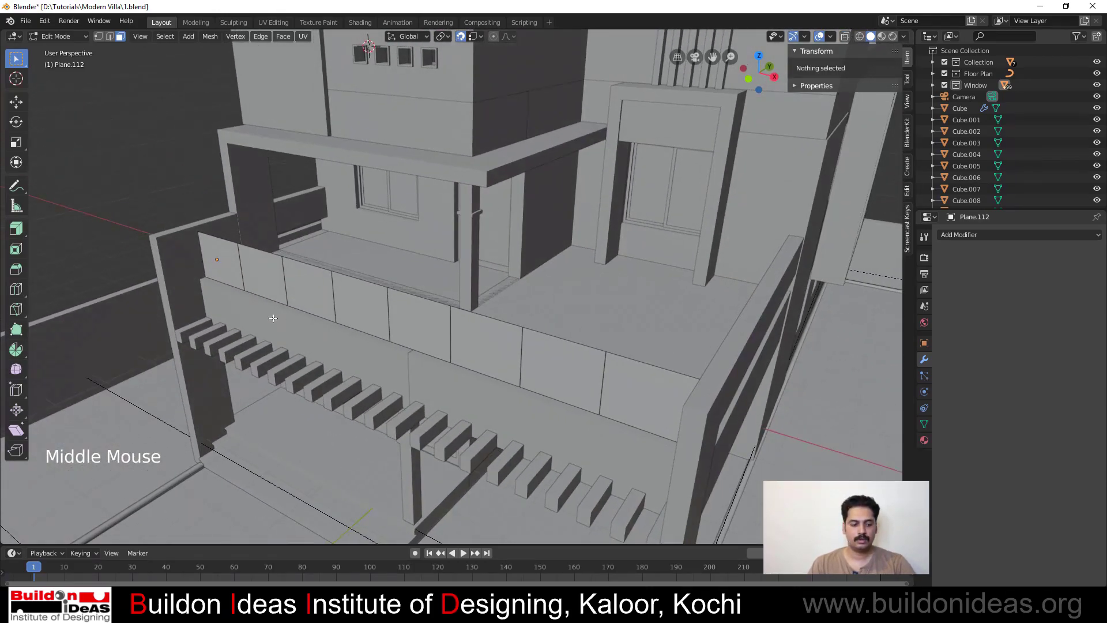
pyautogui.press('a')
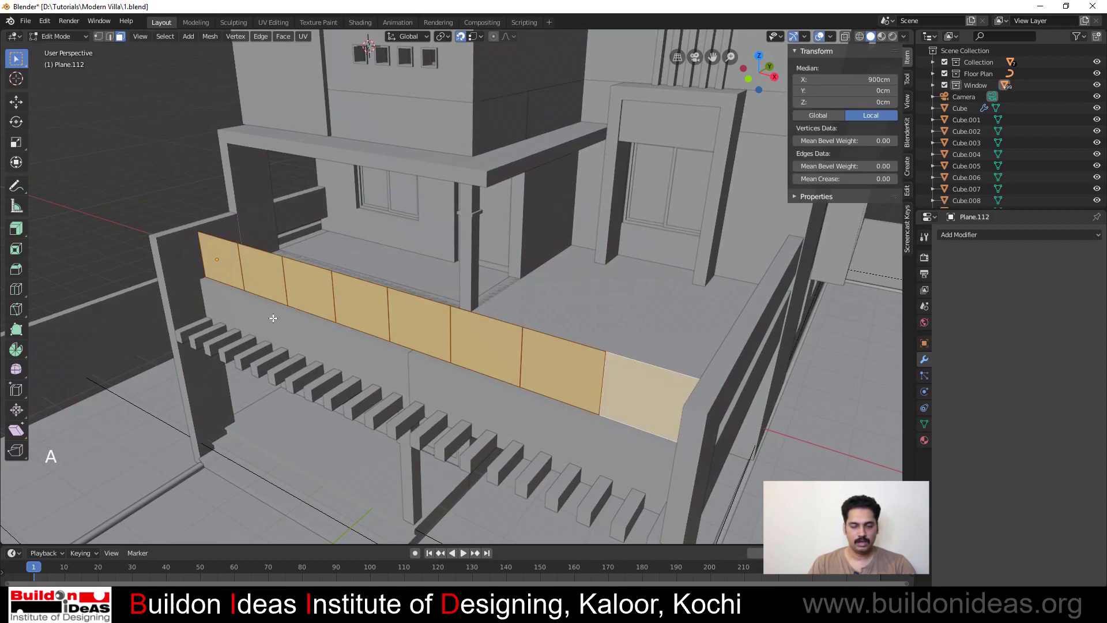
pyautogui.write('e')
pyautogui.write('1')
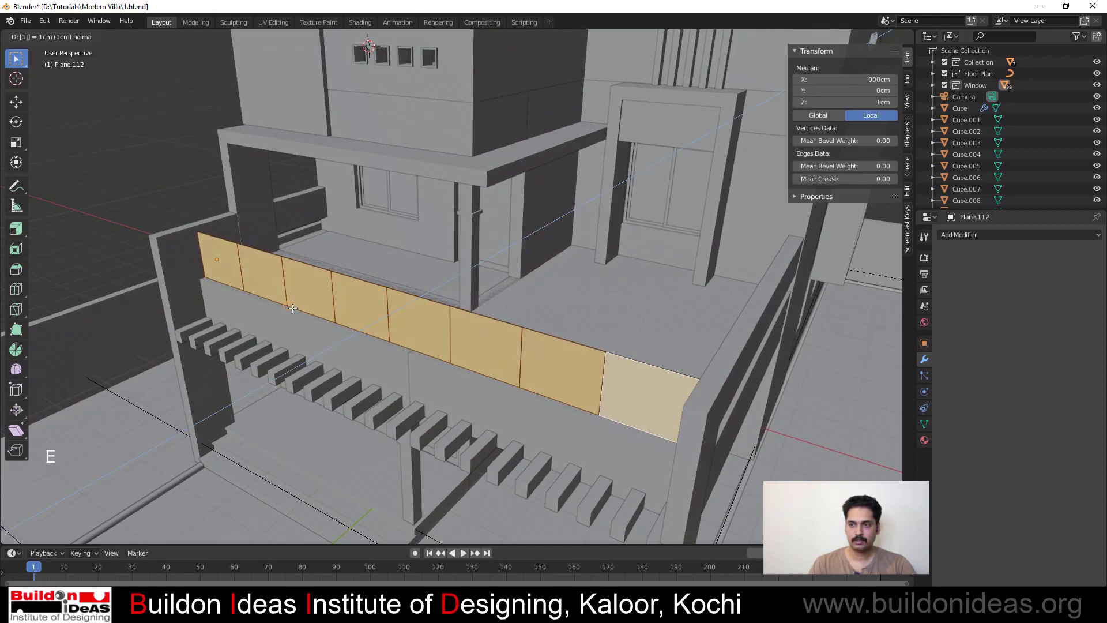
pyautogui.press('Return')
pyautogui.press('Tab')
pyautogui.click(326, 309)
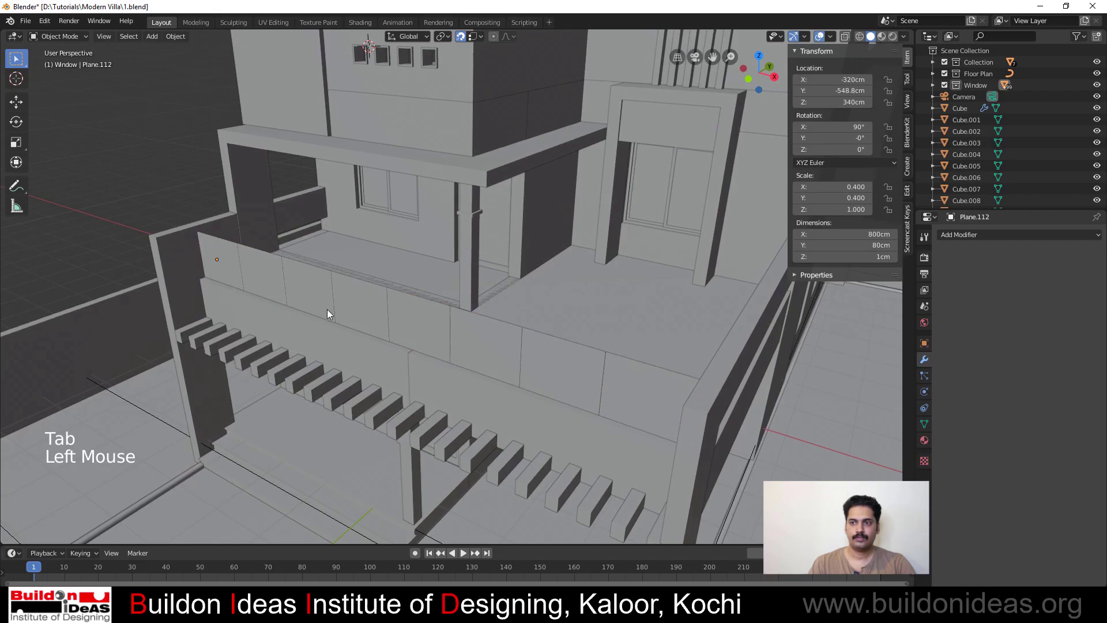
# Examine the thickened balcony panels and the gaps between them from several angles
pyautogui.scroll(-4, 329, 315)
pyautogui.moveTo(331, 319); pyautogui.dragTo(393, 306, button='middle')
pyautogui.scroll(2, 390, 304)
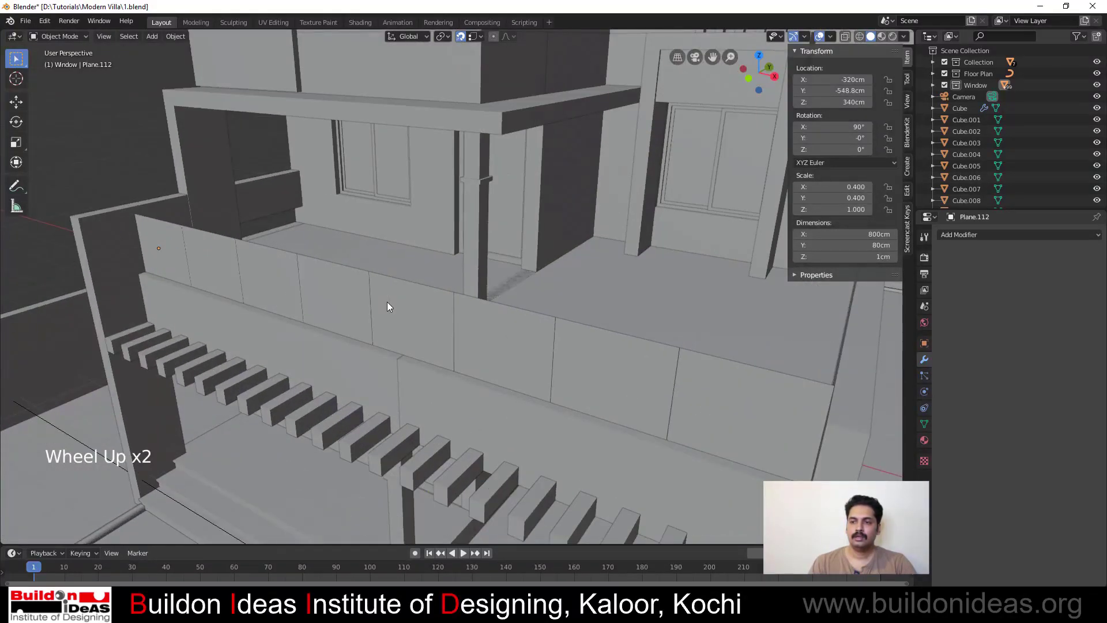
pyautogui.moveTo(296, 329)
pyautogui.mouseDown(button='middle')
pyautogui.moveTo(271, 323)
pyautogui.moveTo(306, 346)
pyautogui.mouseUp(button='middle')
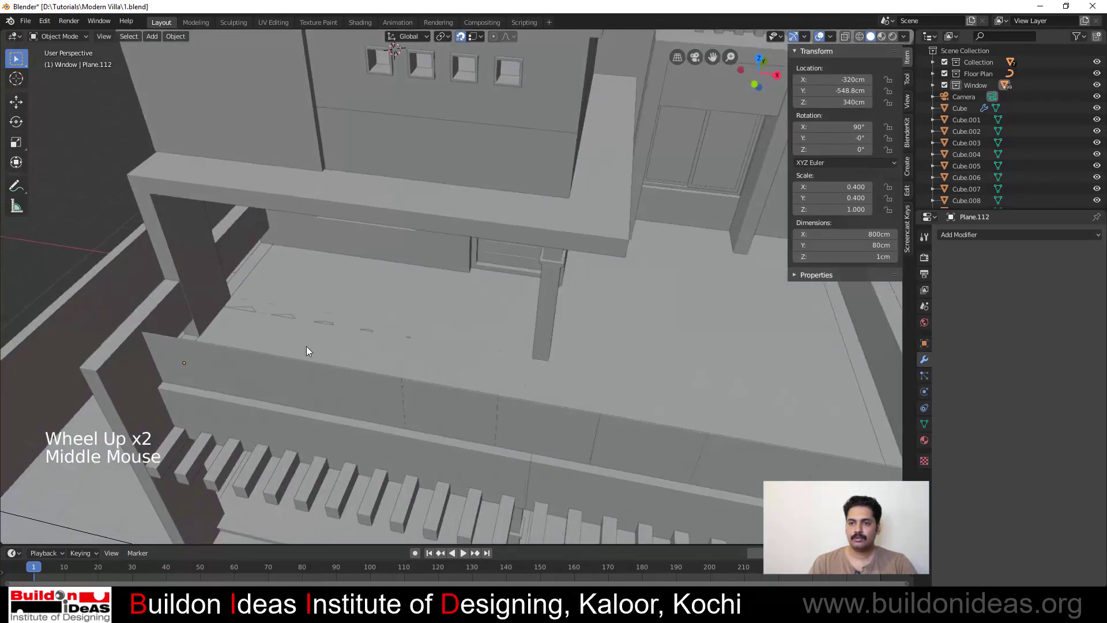
pyautogui.scroll(2, 142, 366)
pyautogui.scroll(-1, 173, 360)
pyautogui.moveTo(182, 352)
pyautogui.mouseDown(button='middle')
pyautogui.moveTo(244, 323)
pyautogui.moveTo(168, 354)
pyautogui.mouseUp(button='middle')
# Duplicate the first end panel's top front edge about 4.33 cm upward along Z and separate the copy into its own object
pyautogui.click(77, 326)
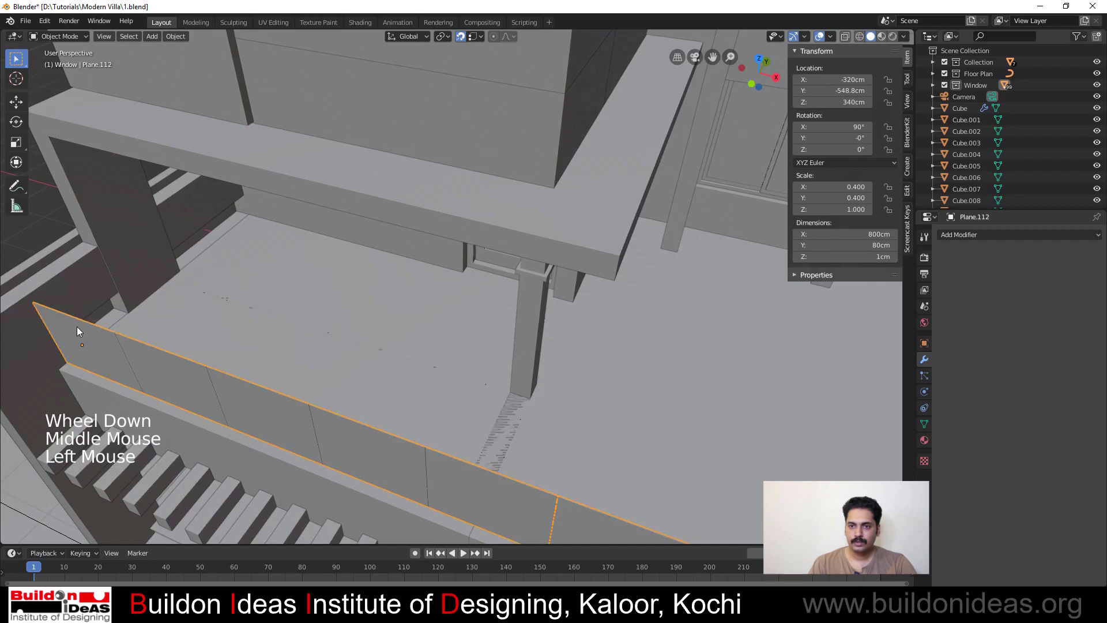
pyautogui.keyDown('shift'); pyautogui.moveTo(77, 326); pyautogui.dragTo(285, 315, button='middle'); pyautogui.keyUp('shift')
pyautogui.scroll(1, 208, 319)
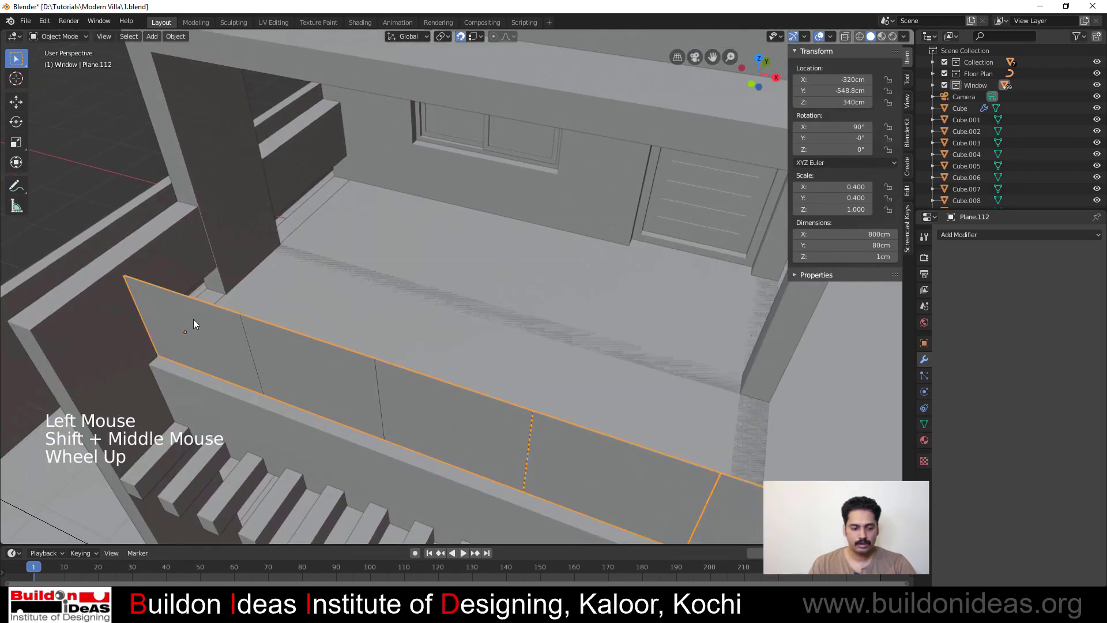
pyautogui.press('Tab')
pyautogui.scroll(2, 184, 317)
pyautogui.keyDown('shift'); pyautogui.moveTo(178, 313); pyautogui.dragTo(341, 278, button='middle'); pyautogui.keyUp('shift')
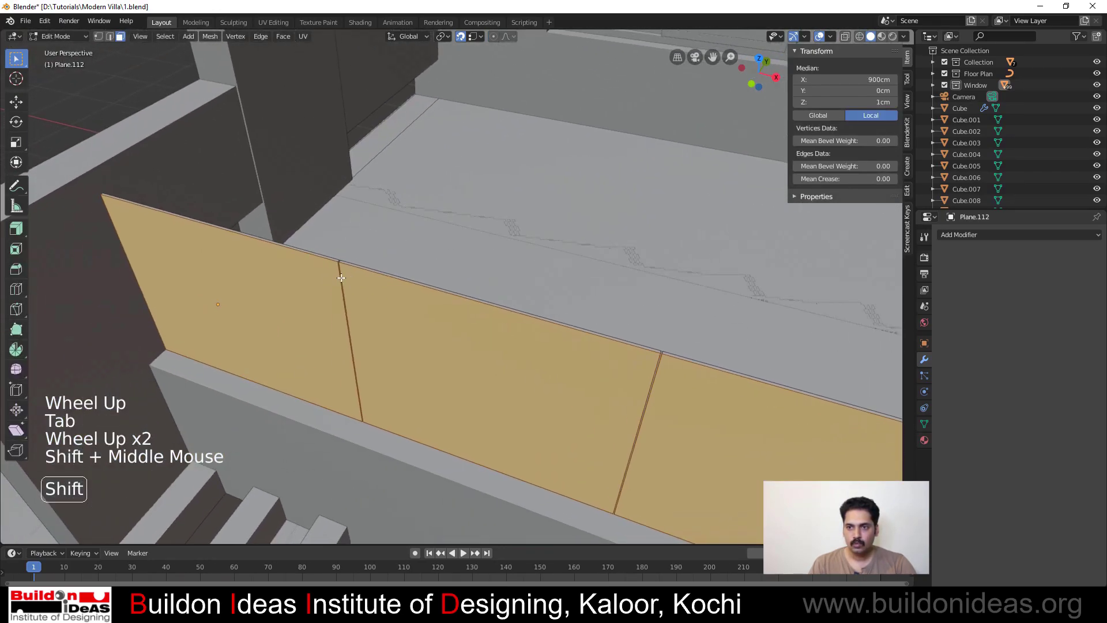
pyautogui.click(315, 255)
pyautogui.press('2')
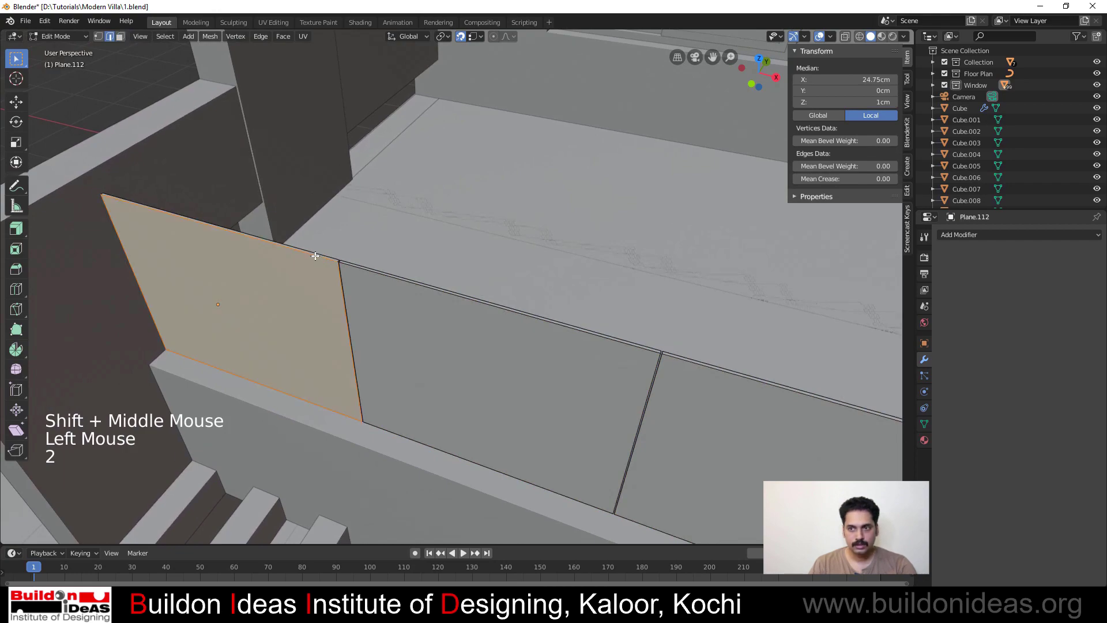
pyautogui.click(315, 256)
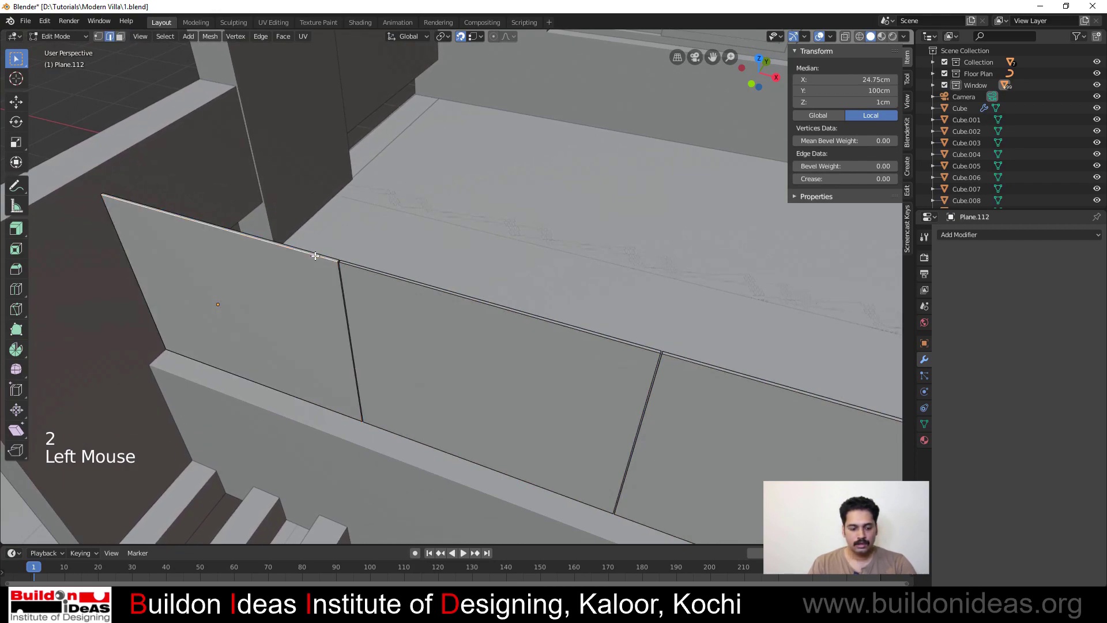
pyautogui.hotkey('shift', 'd')
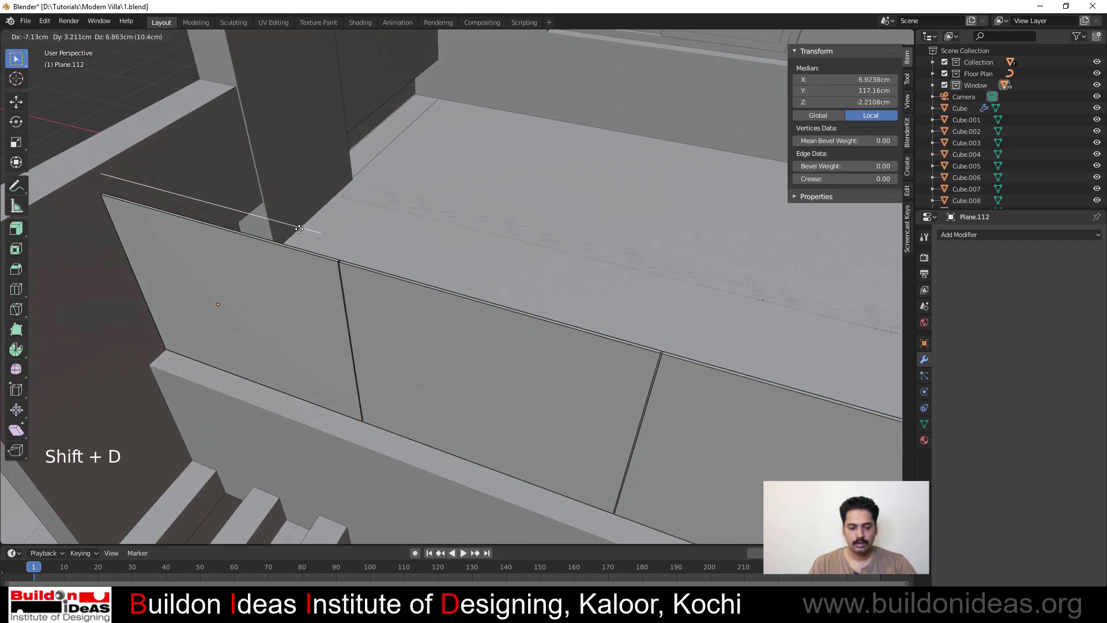
pyautogui.press('z')
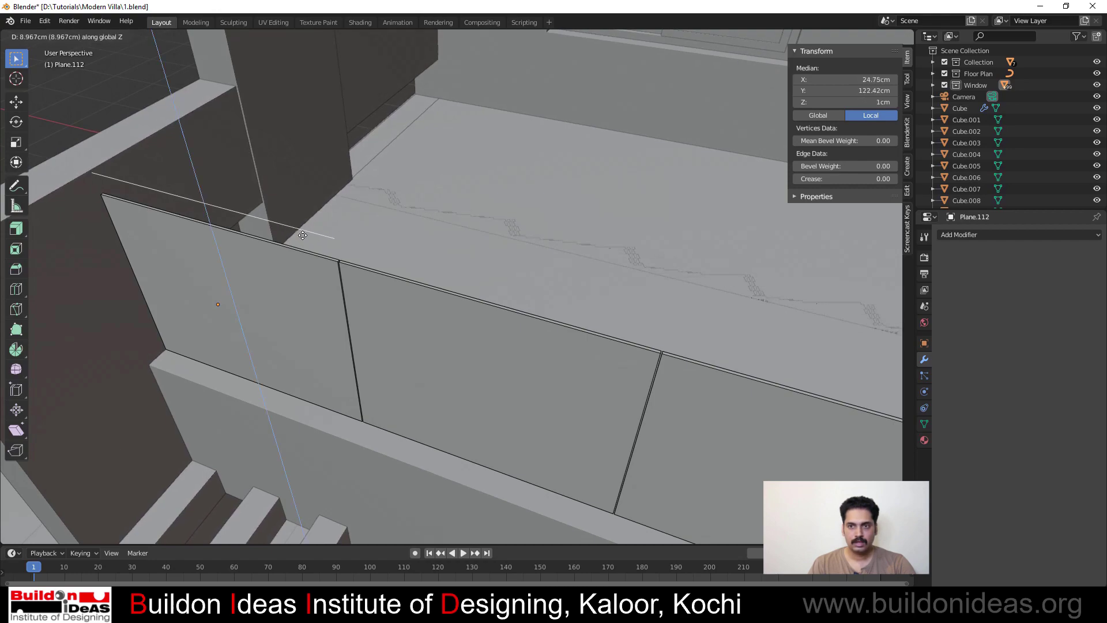
pyautogui.click(305, 246)
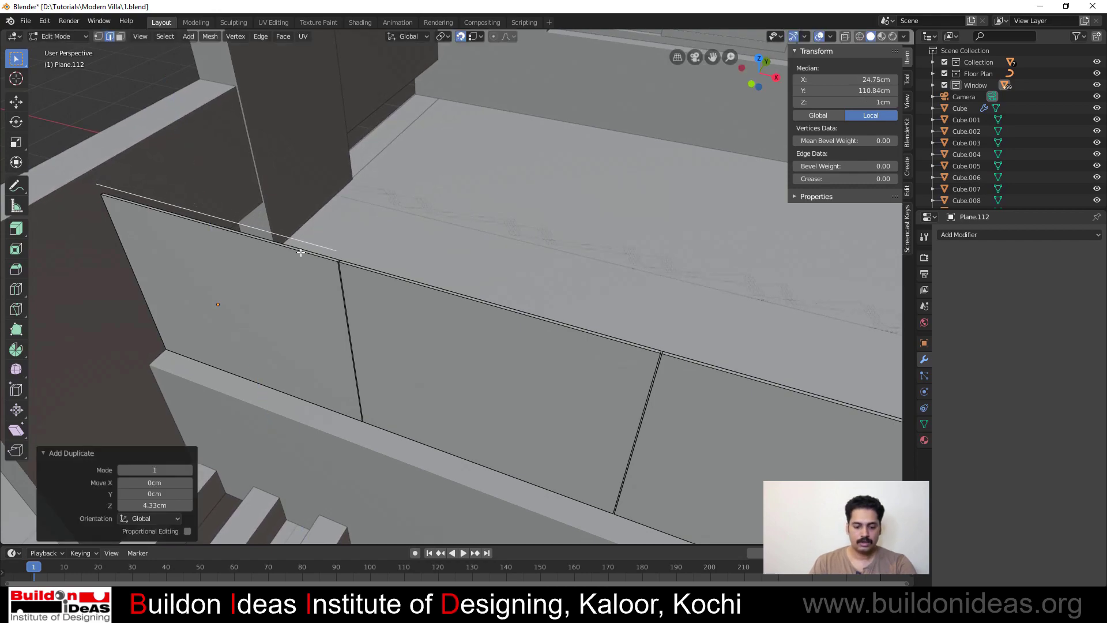
pyautogui.press('p')
pyautogui.click(298, 252)
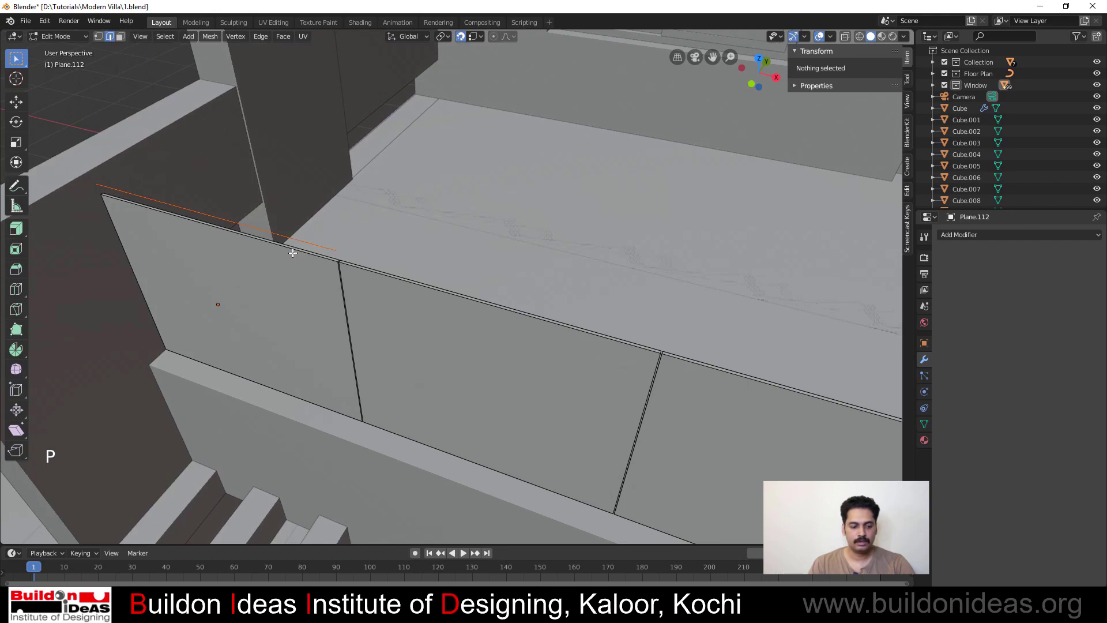
# Stretch the separated edge along the whole row of balcony panels by moving its inner end vertex about 700.2 cm along X
pyautogui.scroll(-3, 293, 252)
pyautogui.press('Tab')
pyautogui.press('1')
pyautogui.click(414, 276)
pyautogui.scroll(-2, 340, 349)
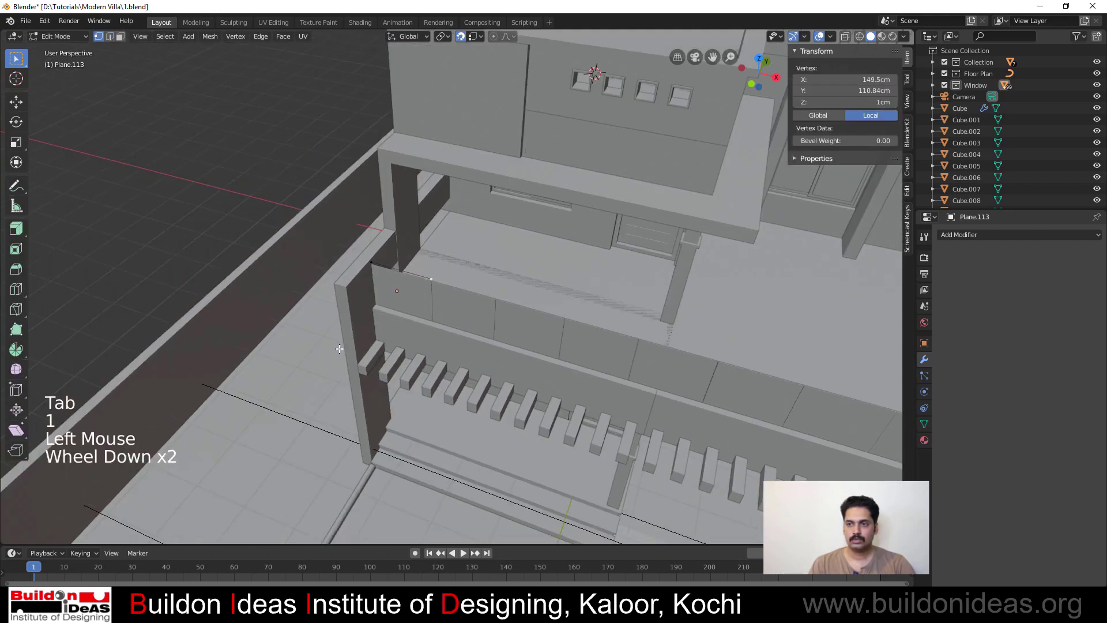
pyautogui.keyDown('shift'); pyautogui.moveTo(340, 349); pyautogui.dragTo(467, 413, button='middle'); pyautogui.keyUp('shift')
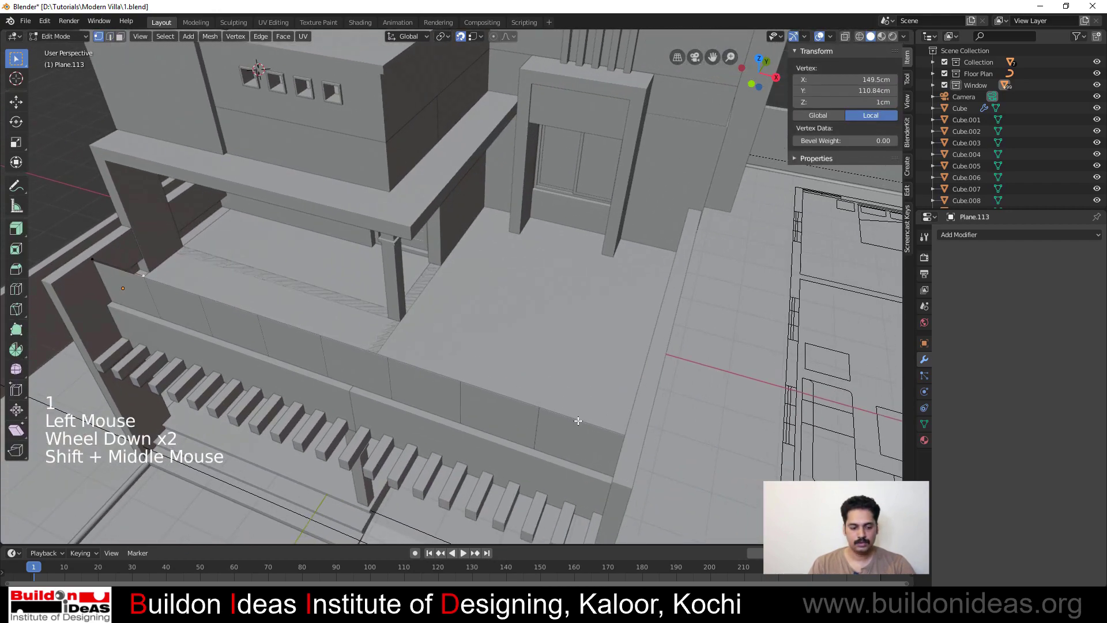
pyautogui.press('g')
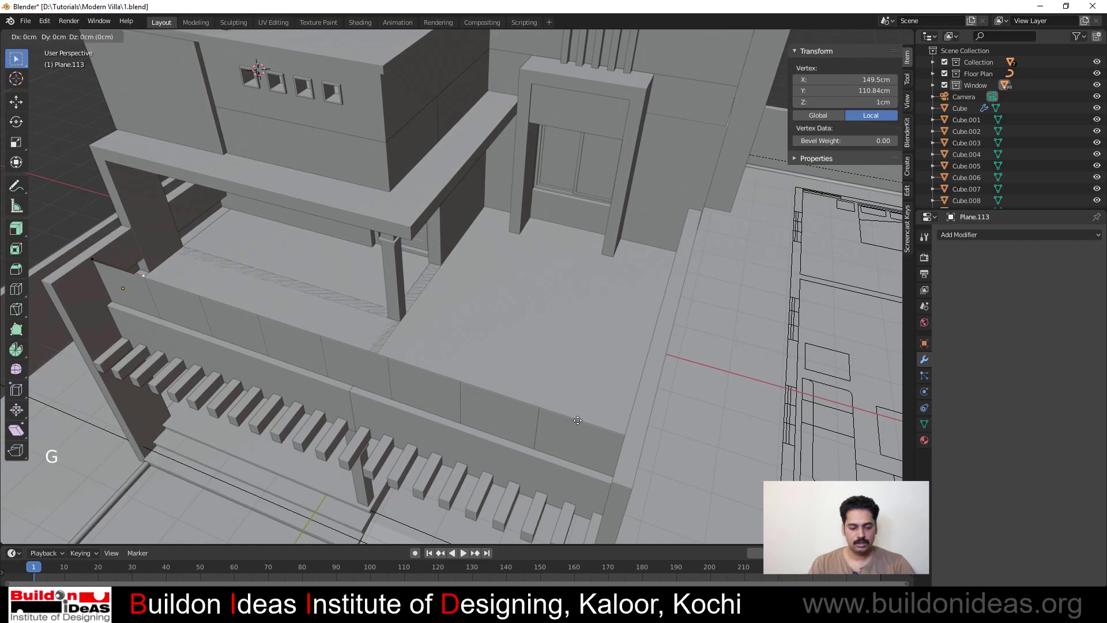
pyautogui.press('x')
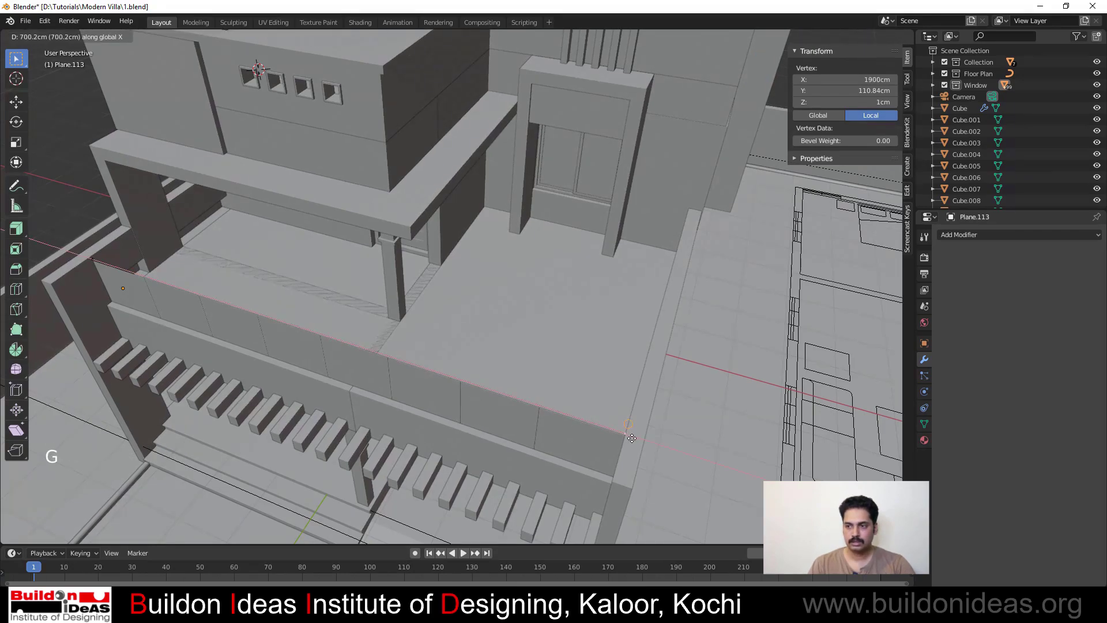
pyautogui.click(631, 439)
pyautogui.moveTo(560, 429); pyautogui.dragTo(574, 406, button='middle')
pyautogui.press('Tab')
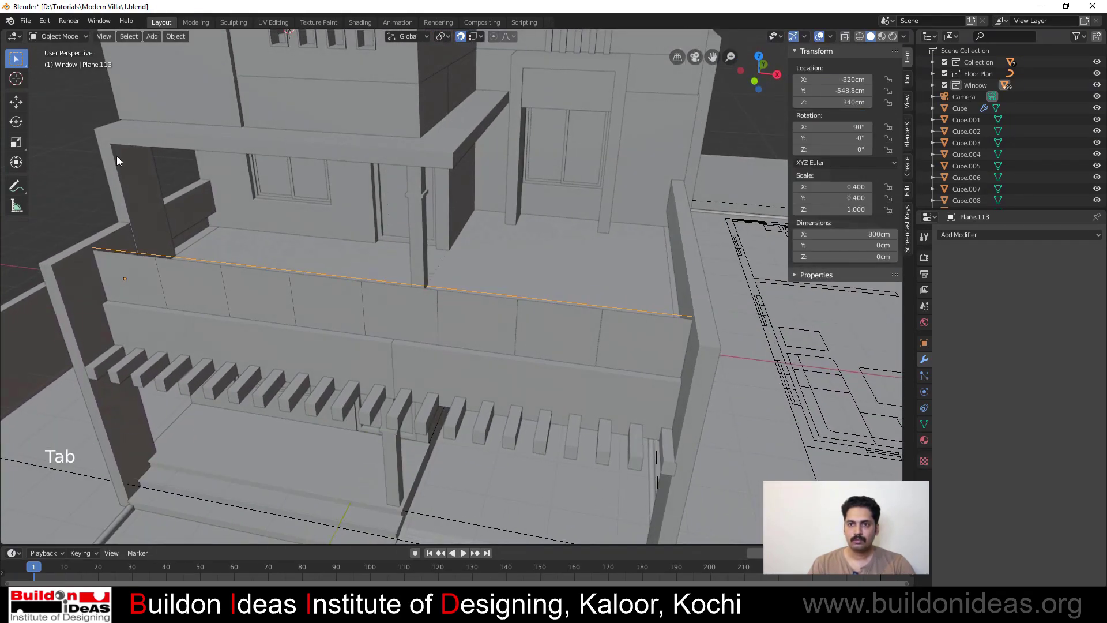
# Convert the long line above the balcony panels from a mesh to a curve and show its curve settings
pyautogui.click(176, 36)
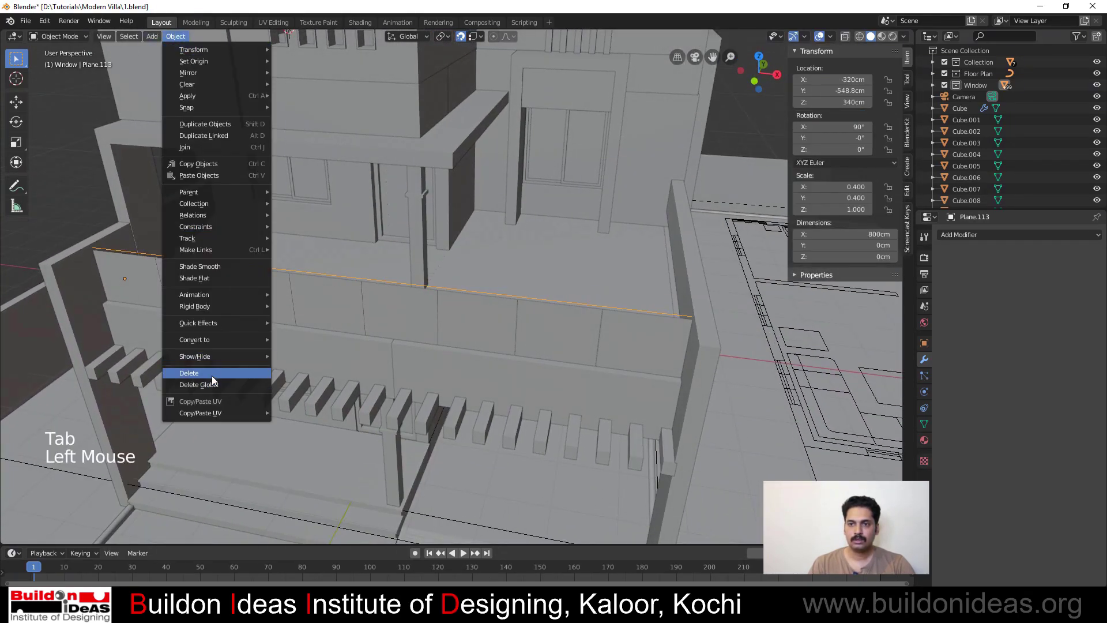
pyautogui.moveTo(214, 339)
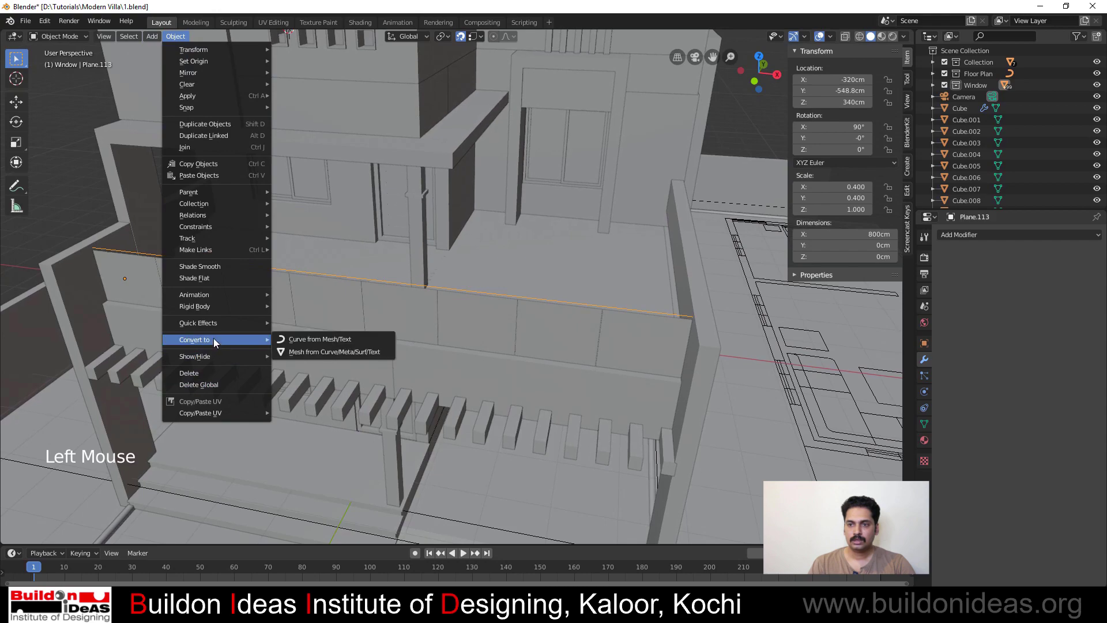
pyautogui.click(314, 341)
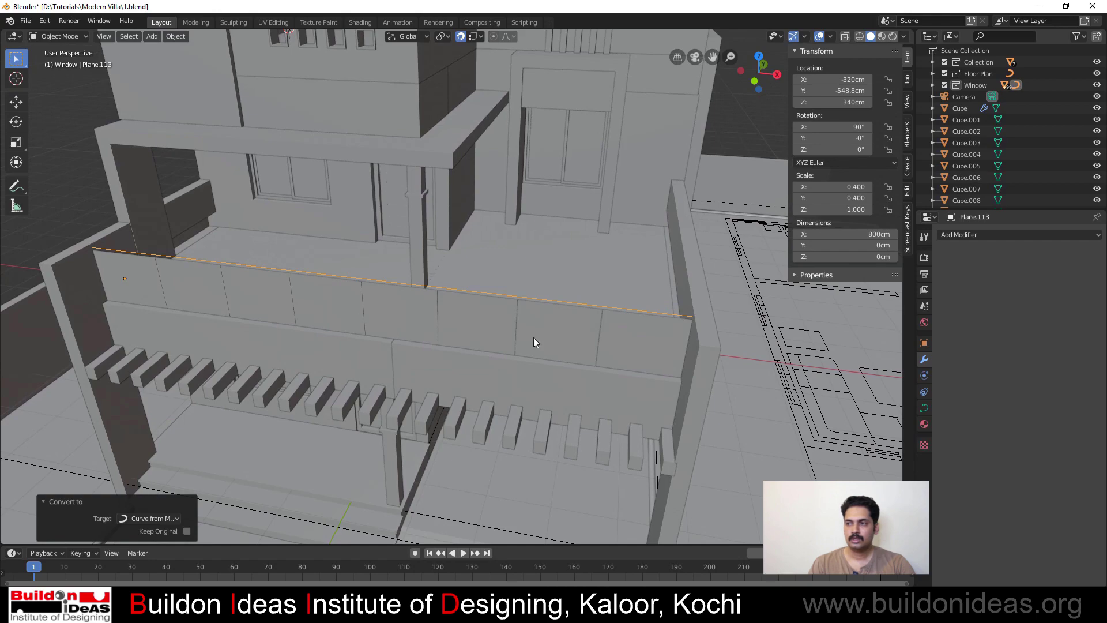
pyautogui.click(924, 407)
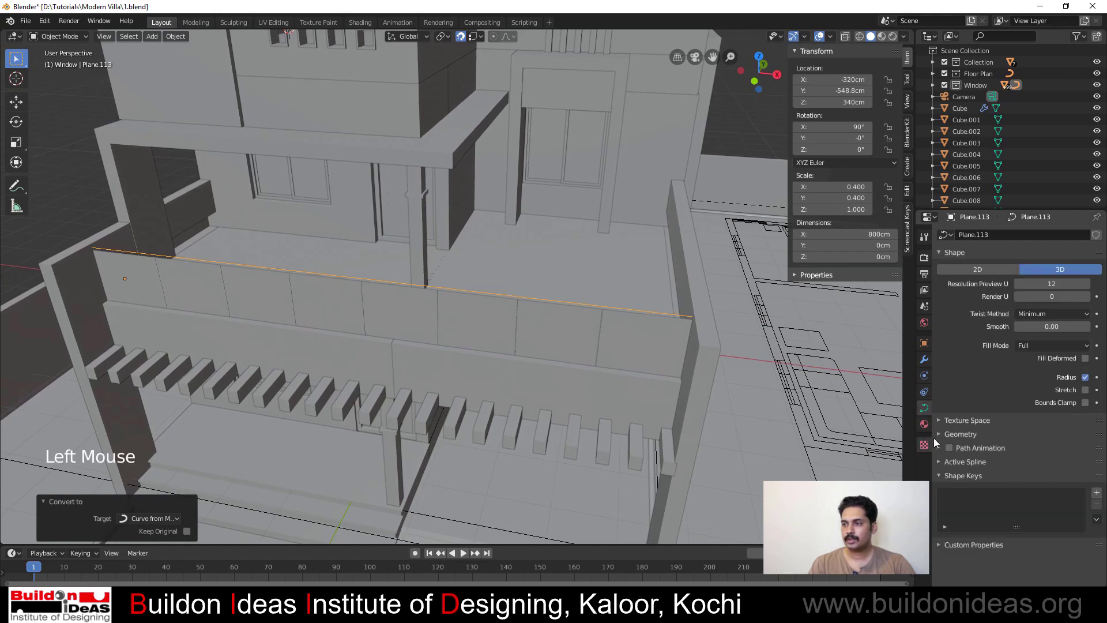
# Bevel the handrail curve with 6 cm depth and resolution 12, and lower it along Z to 382.44 cm onto the balcony panels
pyautogui.click(940, 434)
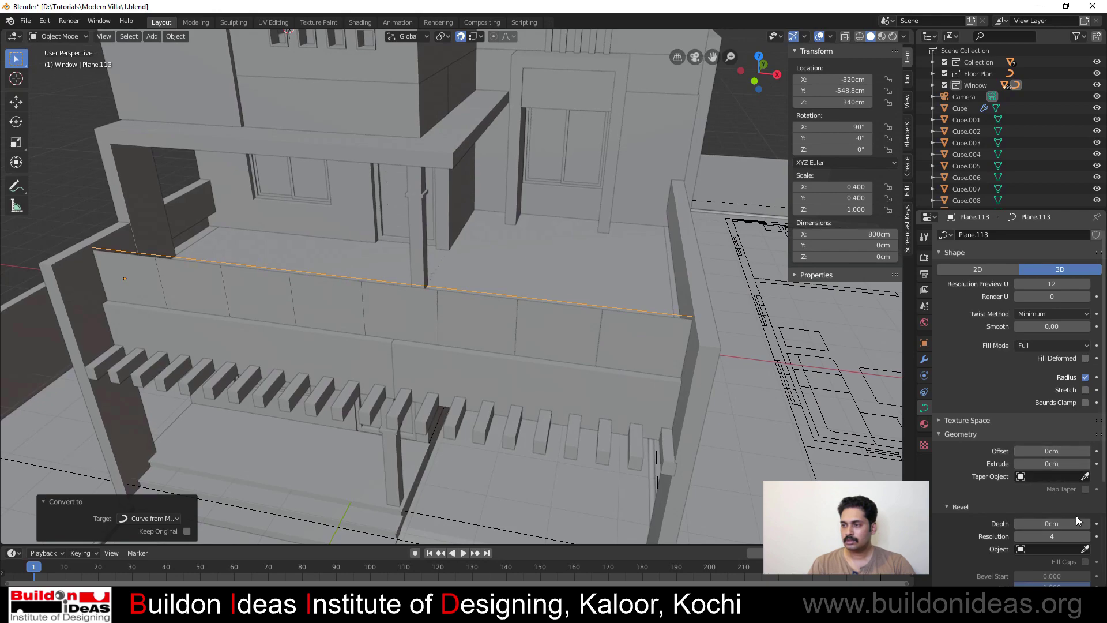
pyautogui.moveTo(1082, 524); pyautogui.dragTo(1084, 524)
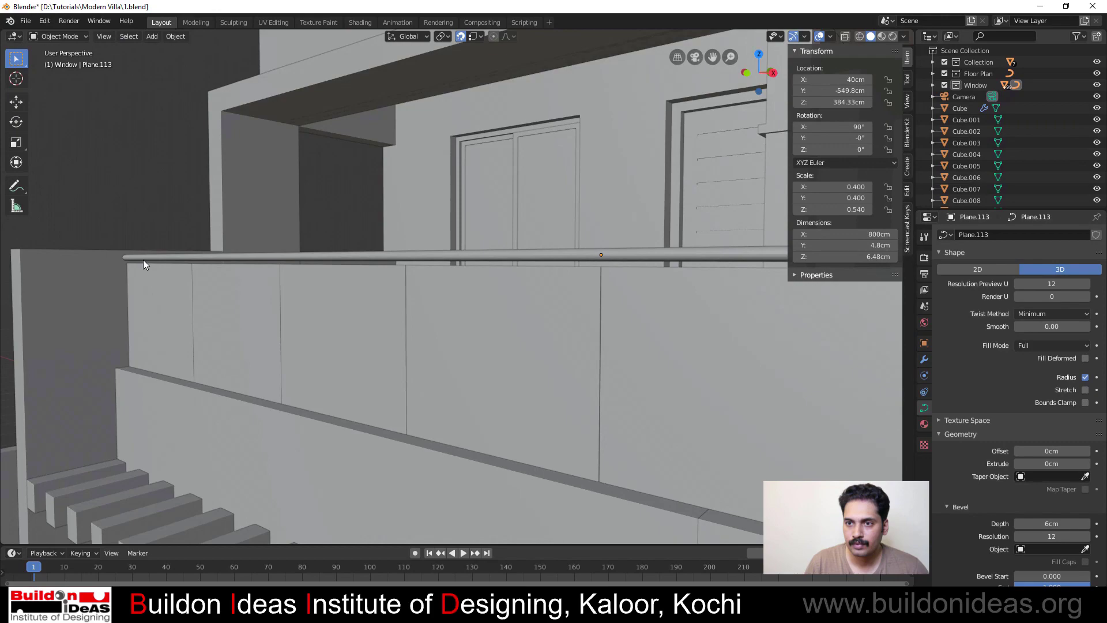
pyautogui.click(144, 260)
pyautogui.press('g')
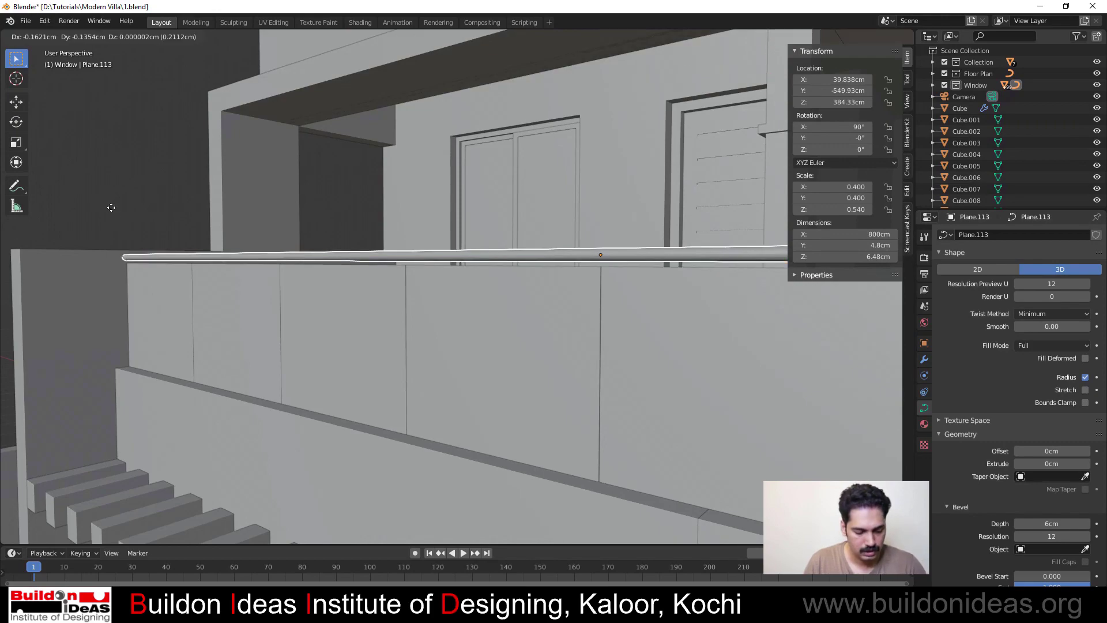
pyautogui.press('z')
pyautogui.click(112, 212)
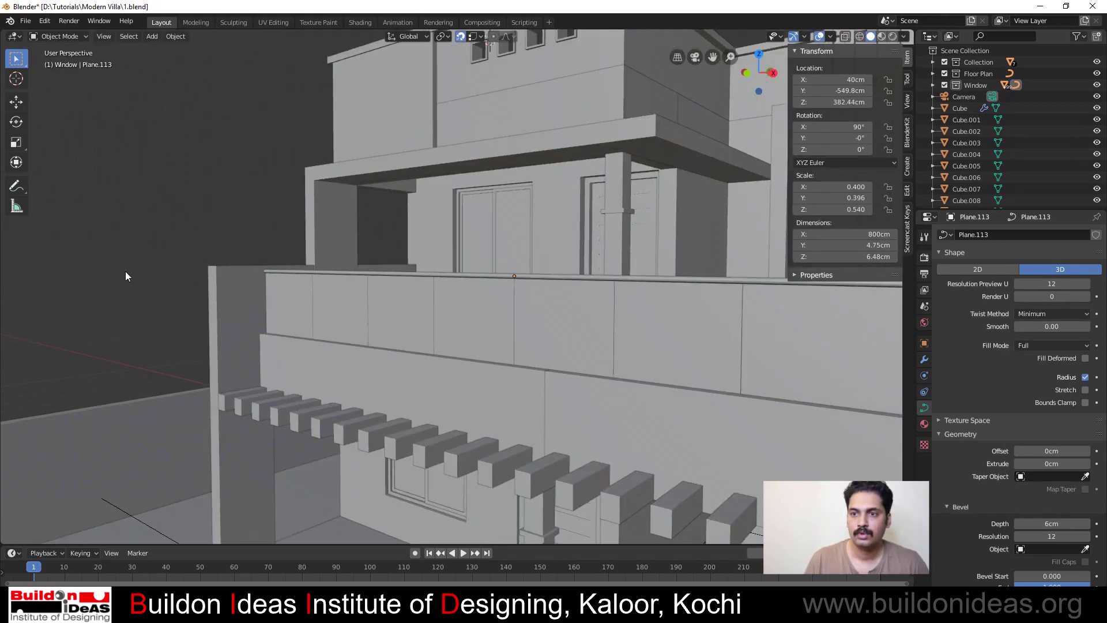
# Add a Sun light to the villa scene
pyautogui.scroll(-2, 173, 294)
pyautogui.scroll(-2, 225, 321)
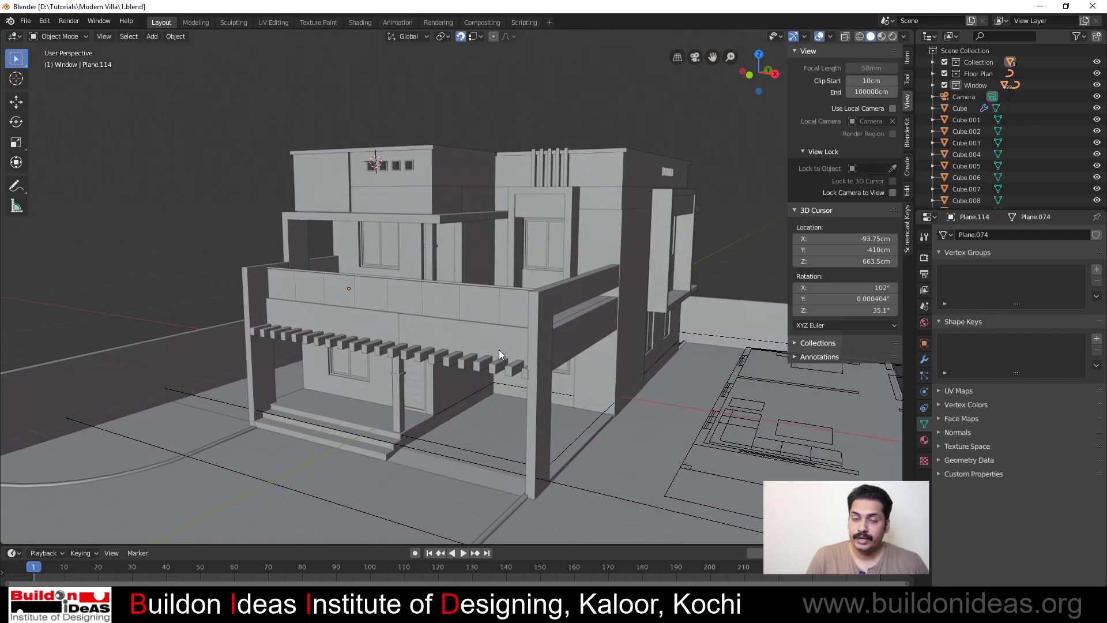
pyautogui.moveTo(499, 349); pyautogui.dragTo(511, 388, button='middle')
pyautogui.scroll(-3, 452, 359)
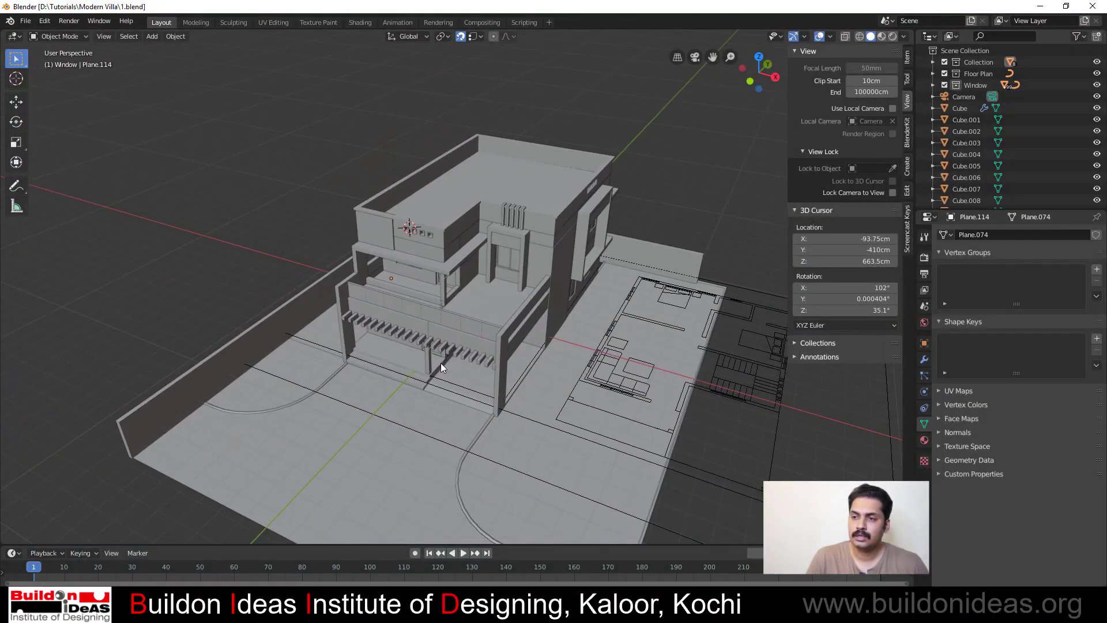
pyautogui.scroll(4, 440, 363)
pyautogui.scroll(-3, 438, 353)
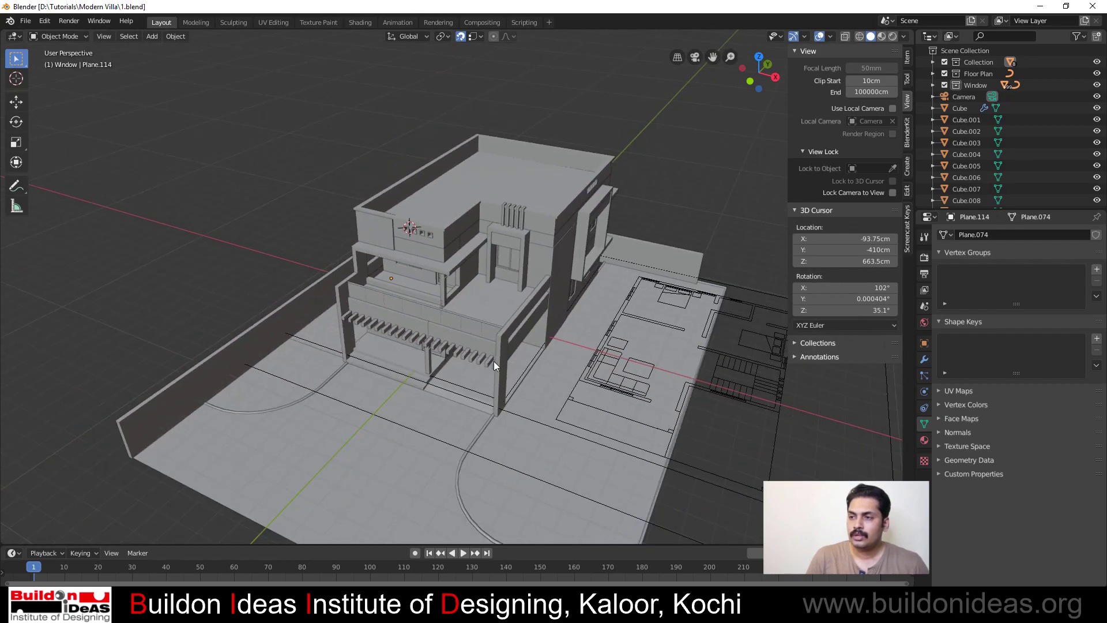
pyautogui.scroll(2, 494, 359)
pyautogui.click(152, 36)
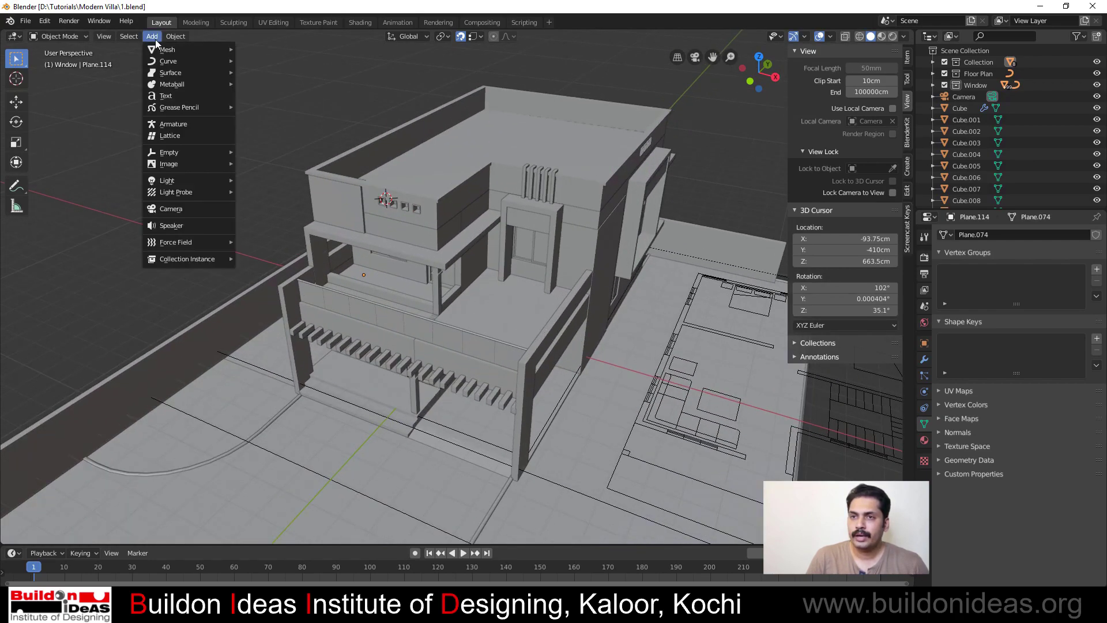
pyautogui.moveTo(179, 182)
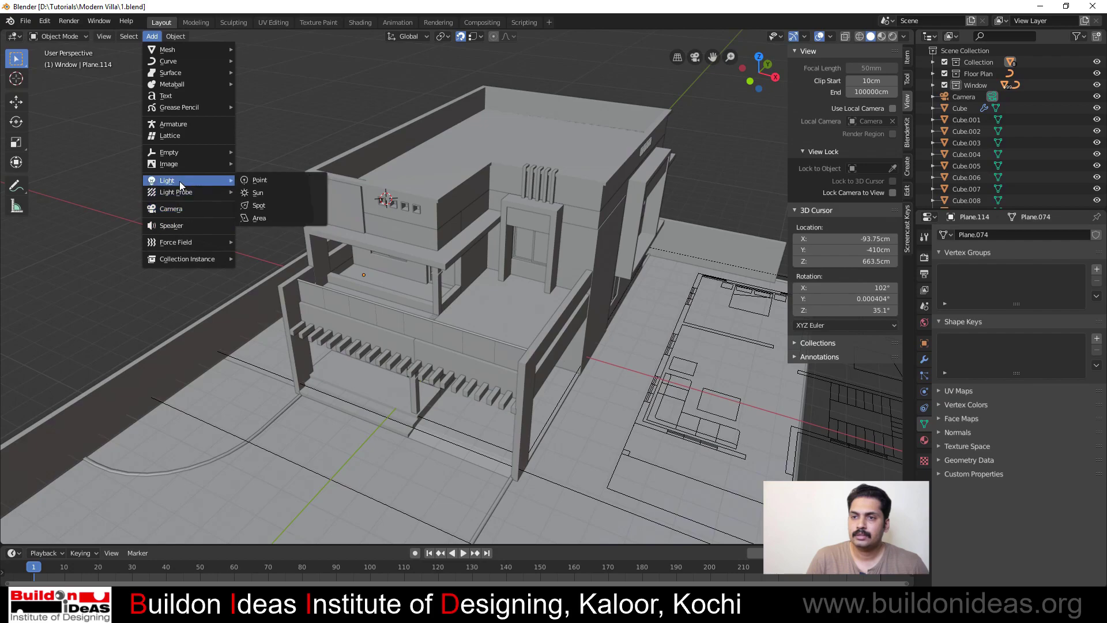
pyautogui.click(269, 197)
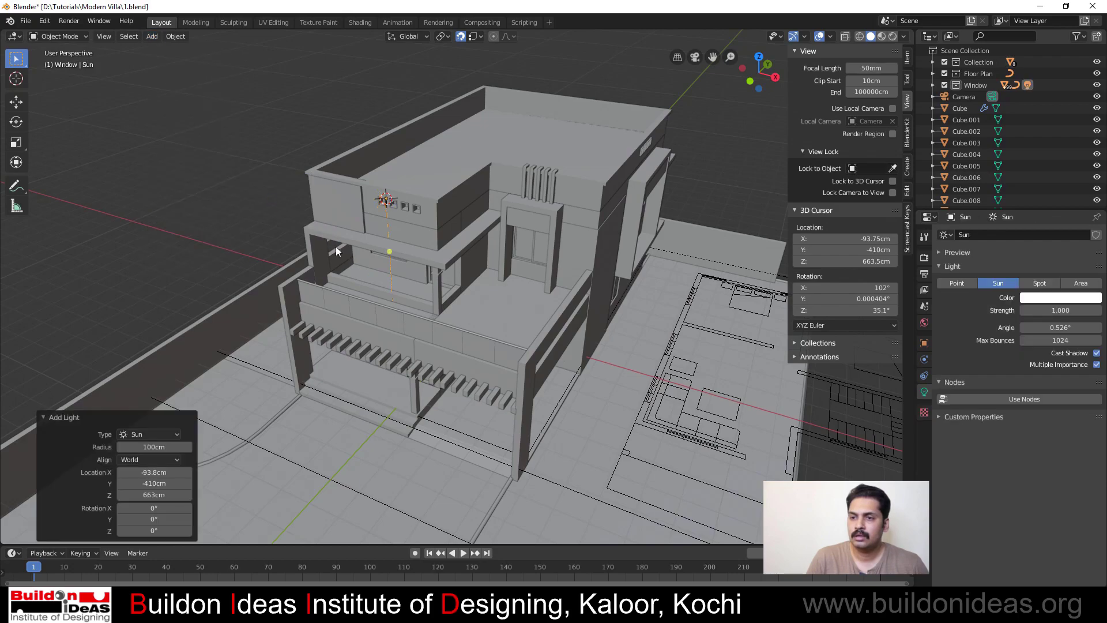
# Move the sun light away from the house, out over the floor plan side, and swing its beam round toward the villa
pyautogui.moveTo(268, 197); pyautogui.dragTo(429, 338, button='middle')
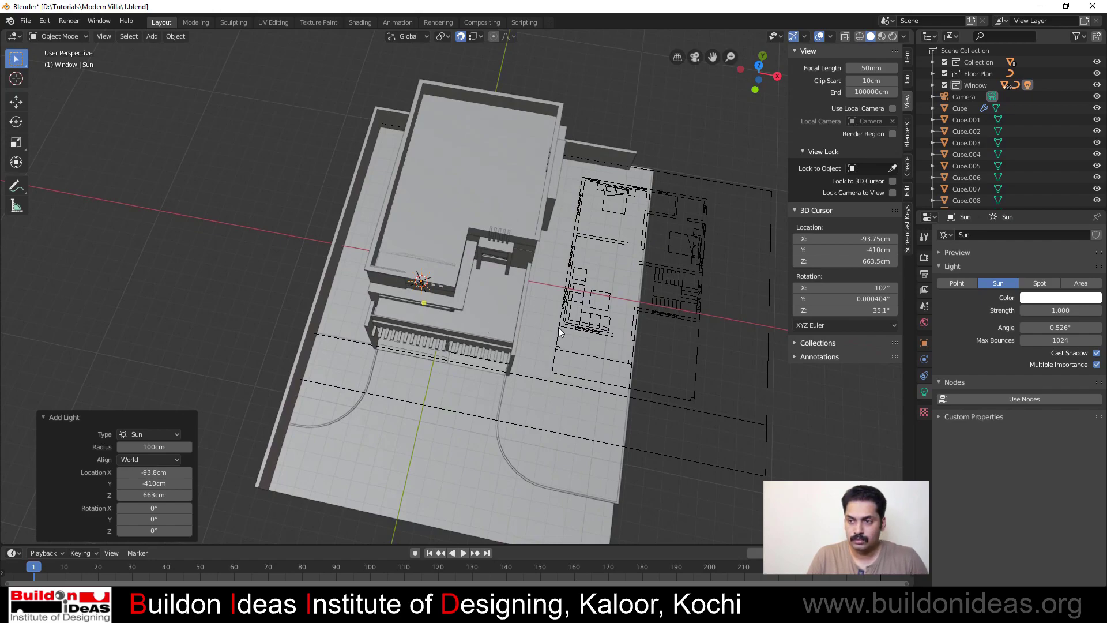
pyautogui.press('g')
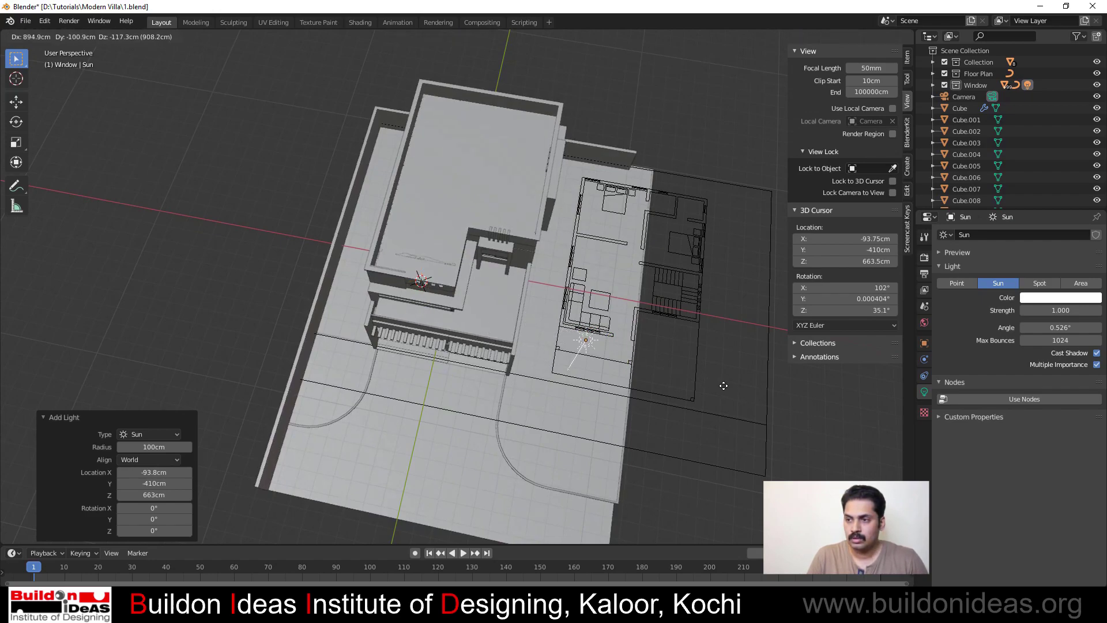
pyautogui.click(828, 433)
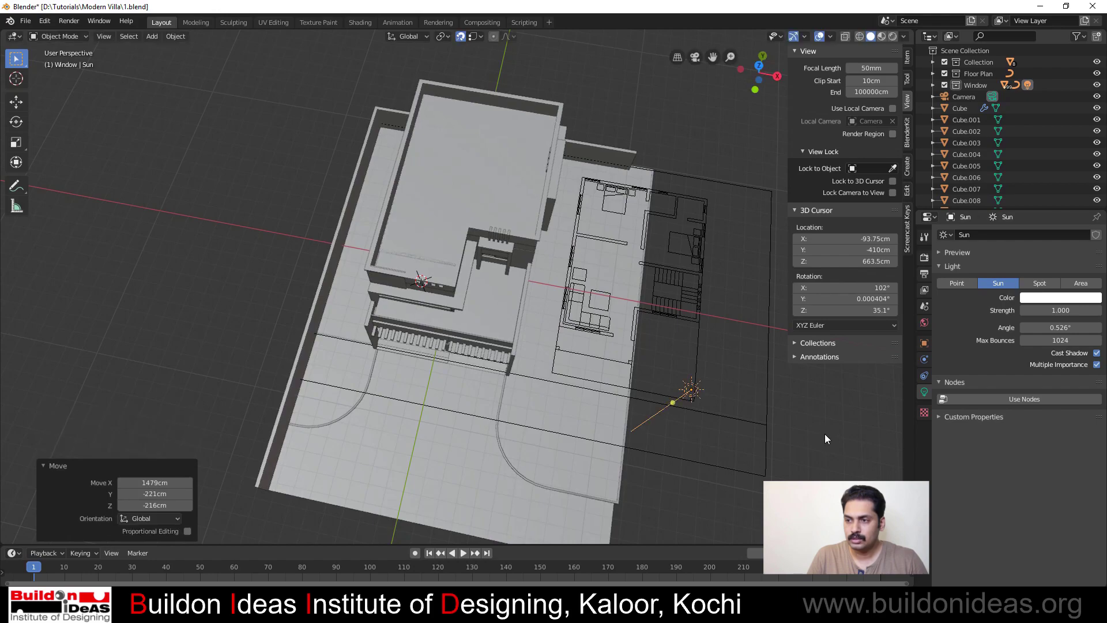
pyautogui.press('r')
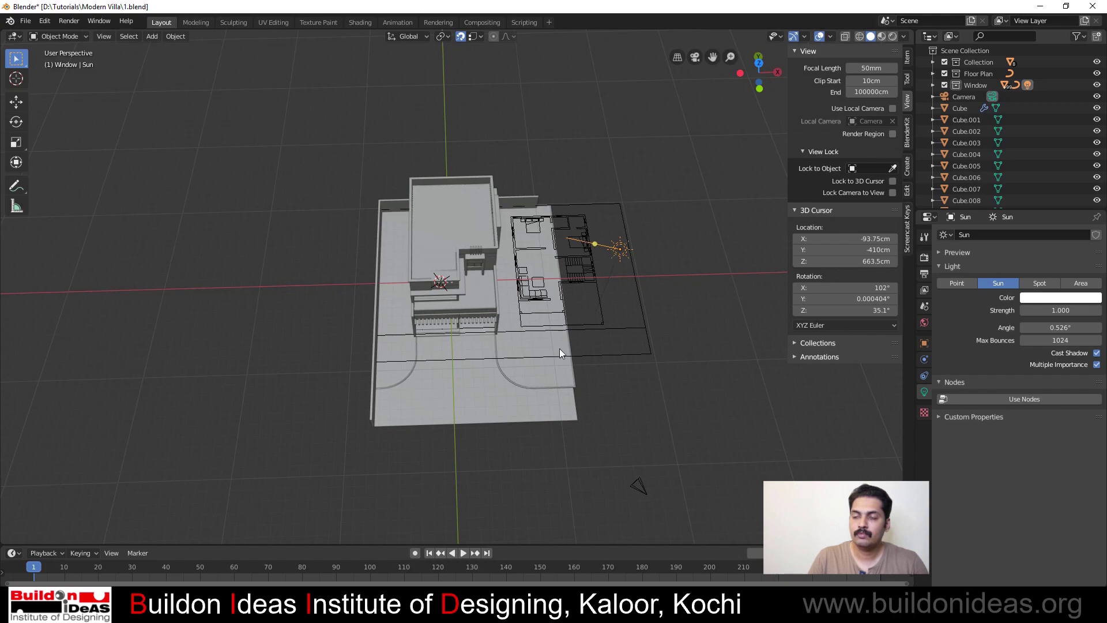
pyautogui.moveTo(559, 348); pyautogui.dragTo(573, 251, button='middle')
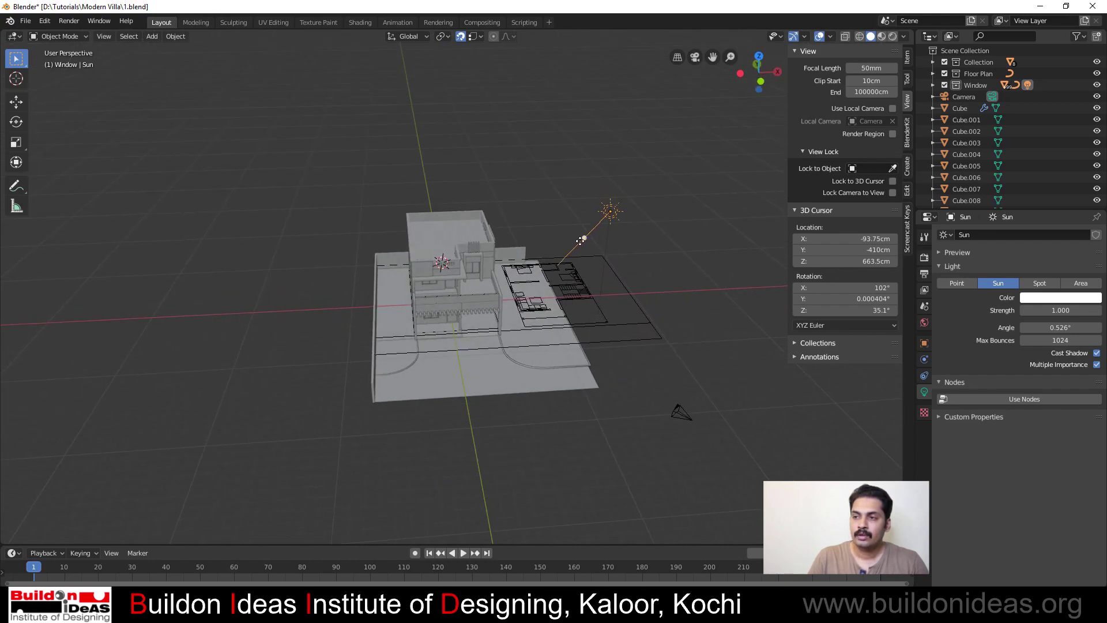
pyautogui.moveTo(584, 237); pyautogui.dragTo(525, 194)
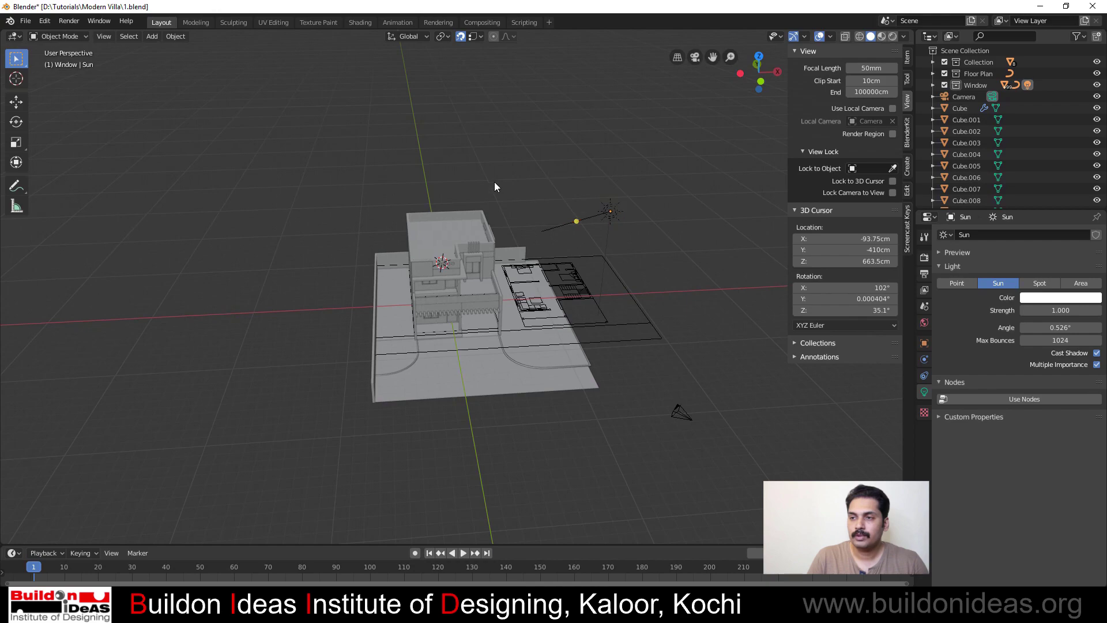
pyautogui.moveTo(494, 185); pyautogui.dragTo(571, 249, button='middle')
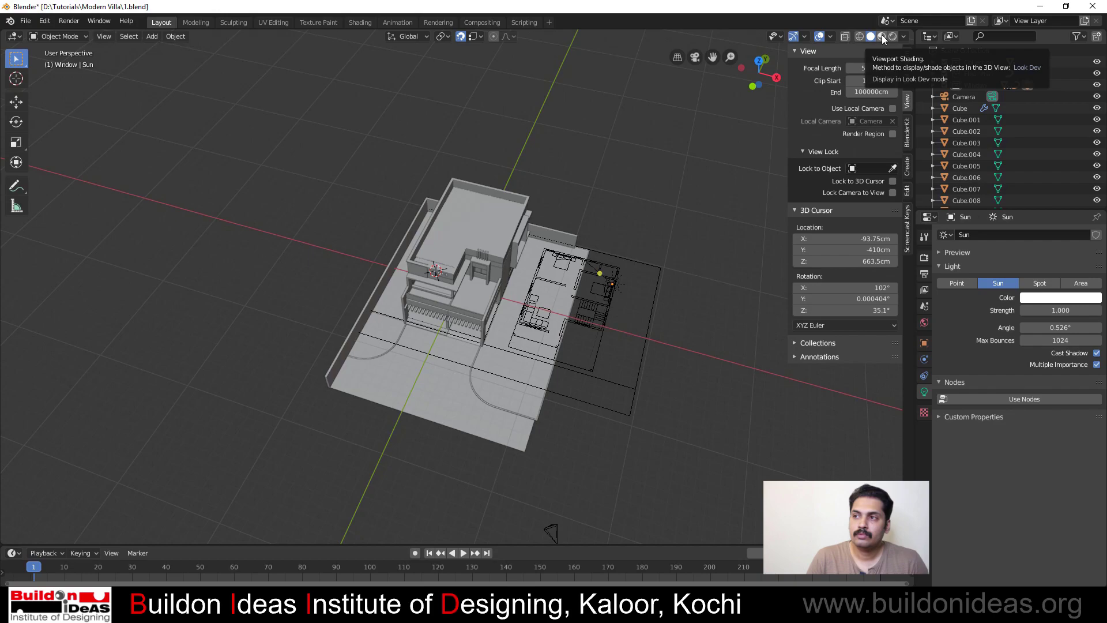
# Preview the scene in Look Dev shading and re-aim the sun's beam toward the side of the villa
pyautogui.click(883, 37)
pyautogui.moveTo(510, 265); pyautogui.dragTo(531, 195, button='middle')
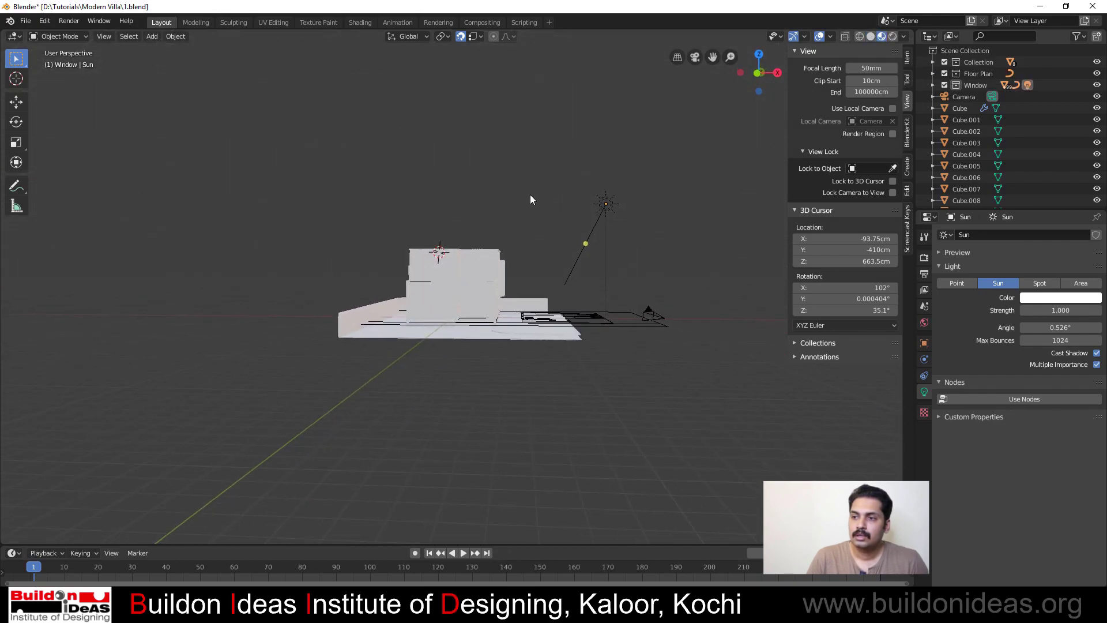
pyautogui.scroll(4, 544, 234)
pyautogui.moveTo(543, 238); pyautogui.dragTo(550, 266, button='middle')
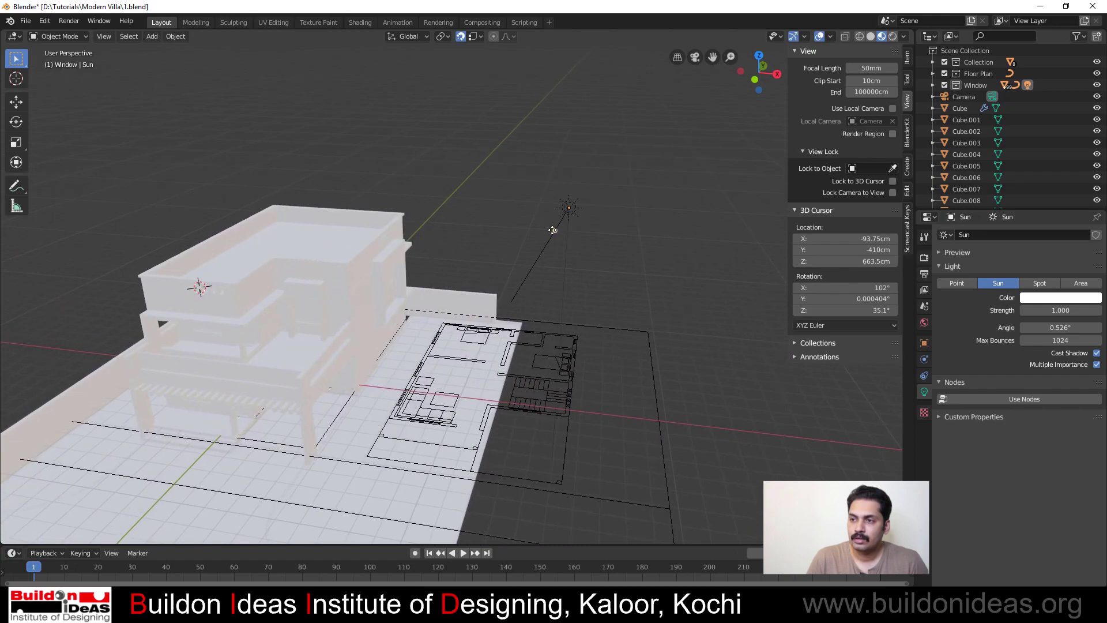
pyautogui.moveTo(483, 262); pyautogui.dragTo(451, 295, button='middle')
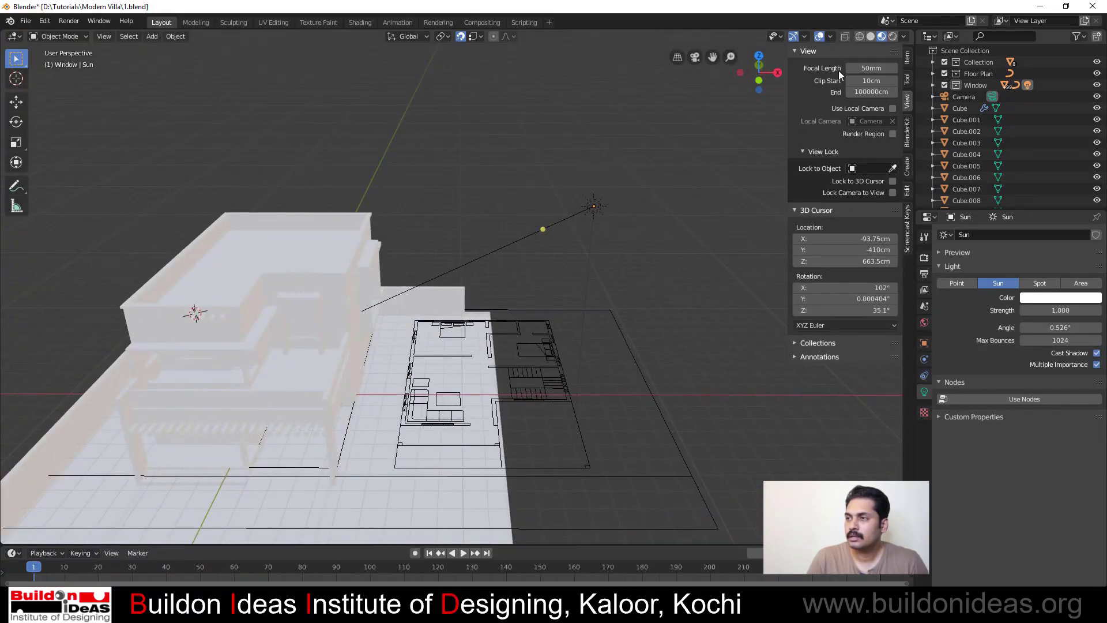
# Show the villa's front facade in rendered viewport shading to check the sunlight and shadows
pyautogui.click(892, 36)
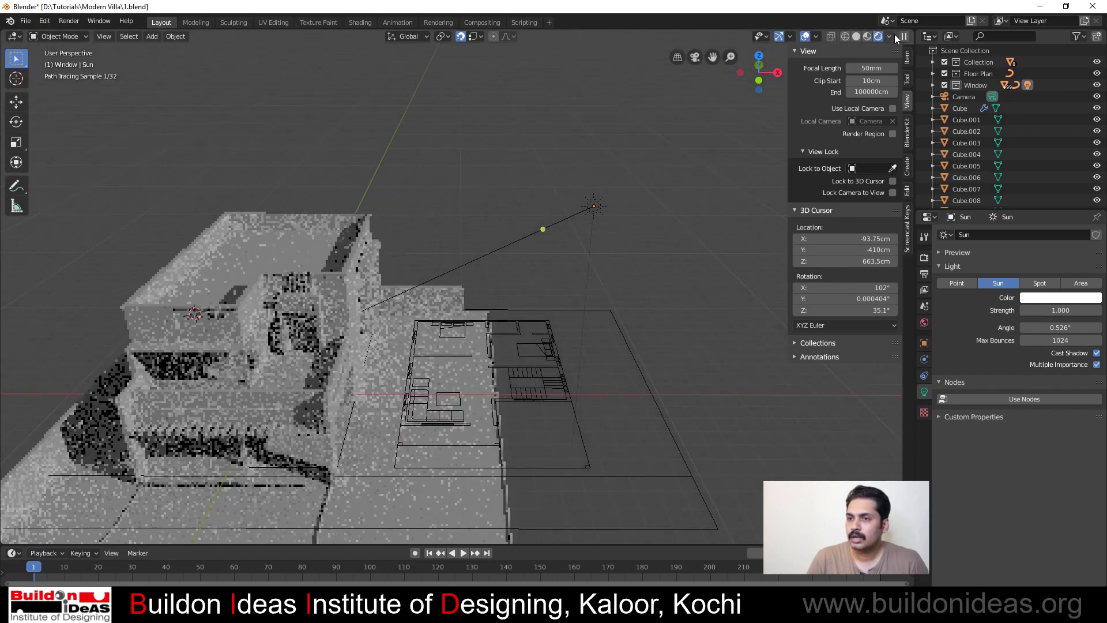
pyautogui.moveTo(535, 245)
pyautogui.mouseDown(button='middle')
pyautogui.moveTo(438, 270)
pyautogui.moveTo(441, 256)
pyautogui.mouseUp(button='middle')
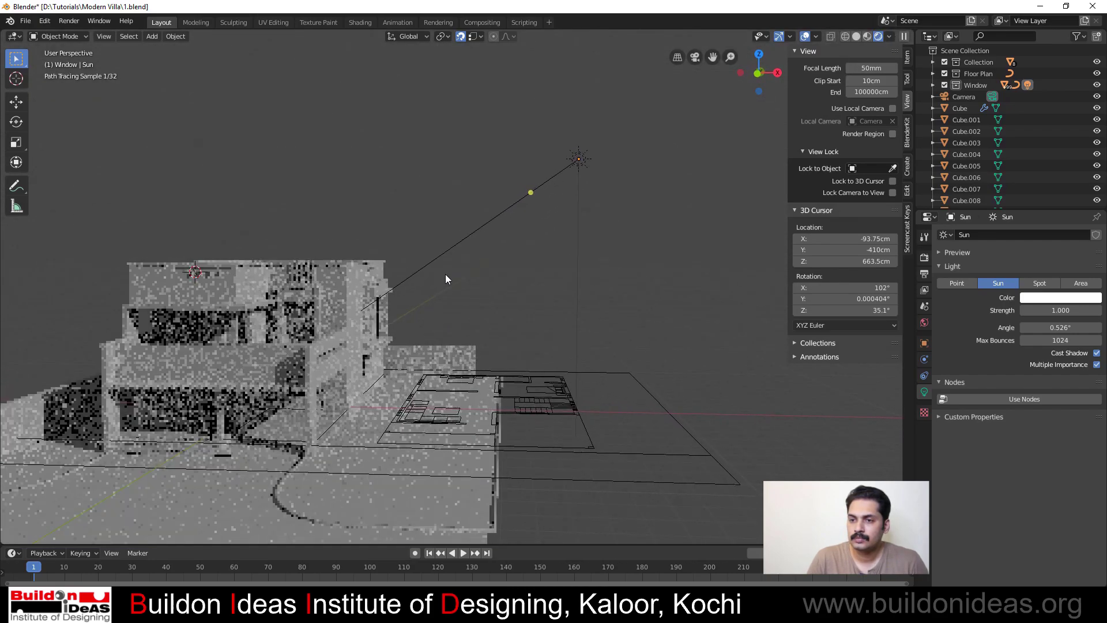
pyautogui.keyDown('shift'); pyautogui.moveTo(454, 293); pyautogui.dragTo(610, 245, button='middle'); pyautogui.keyUp('shift')
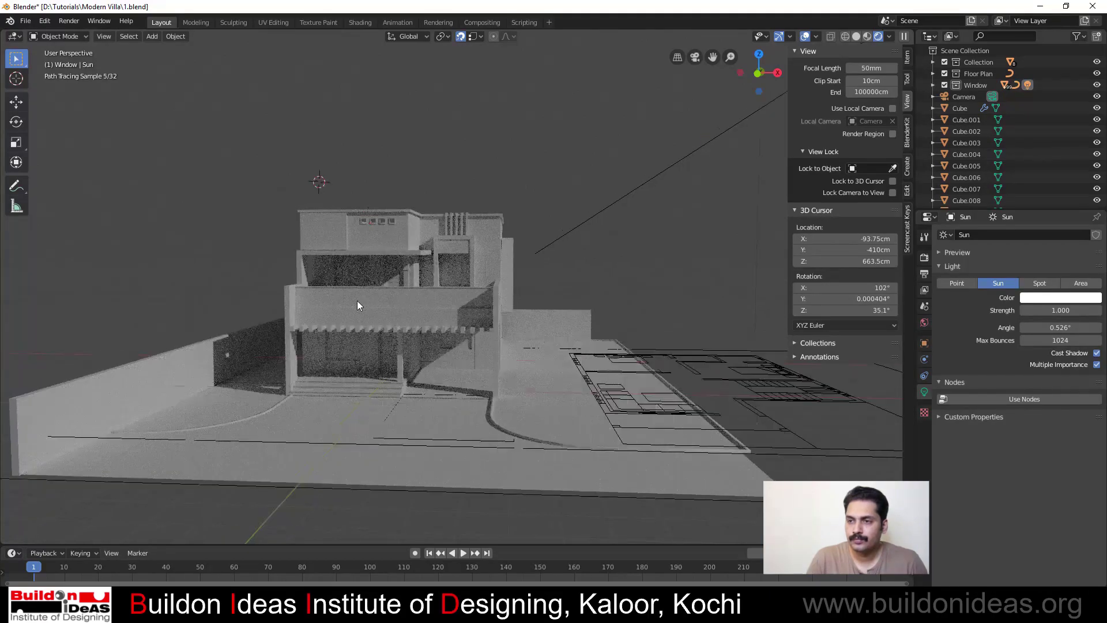
pyautogui.scroll(2, 358, 301)
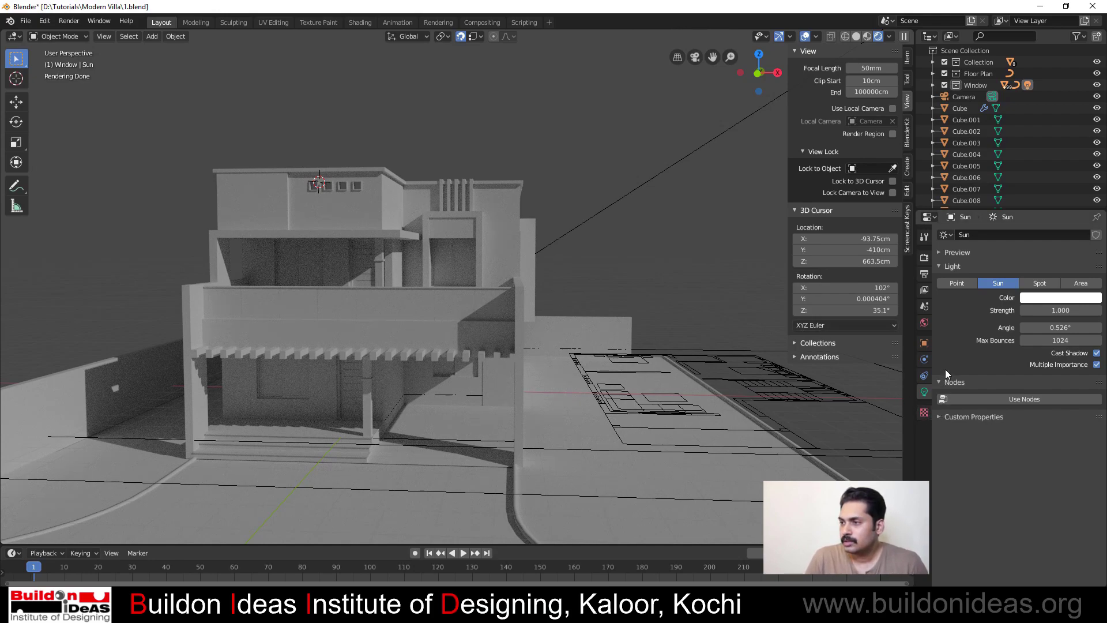
# Set the sun light's strength to 10
pyautogui.click(1044, 311)
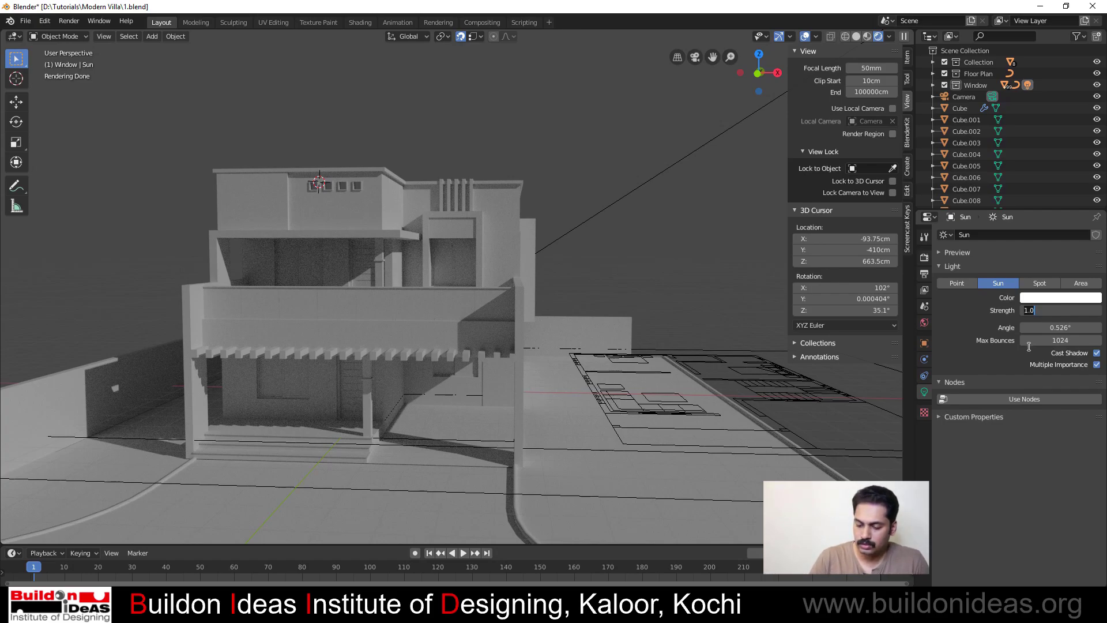
pyautogui.write('10')
pyautogui.press('Return')
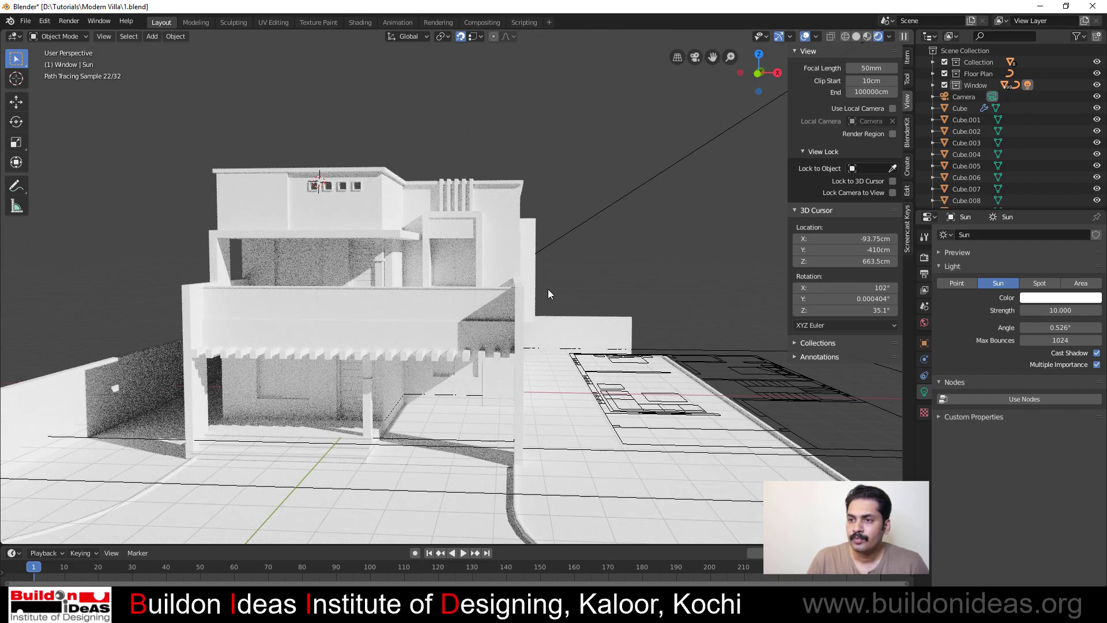
# Check the brighter rendered villa from its front corner and save the project file
pyautogui.moveTo(548, 288); pyautogui.dragTo(394, 274, button='middle')
pyautogui.keyDown('shift'); pyautogui.moveTo(376, 338); pyautogui.dragTo(437, 338, button='middle'); pyautogui.keyUp('shift')
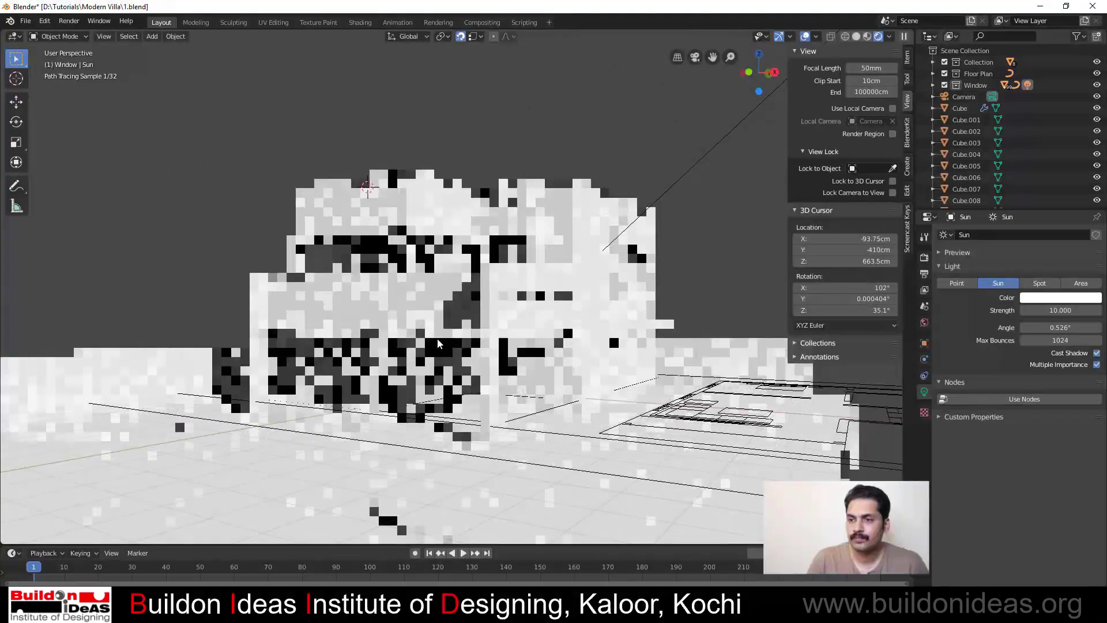
pyautogui.scroll(1, 568, 350)
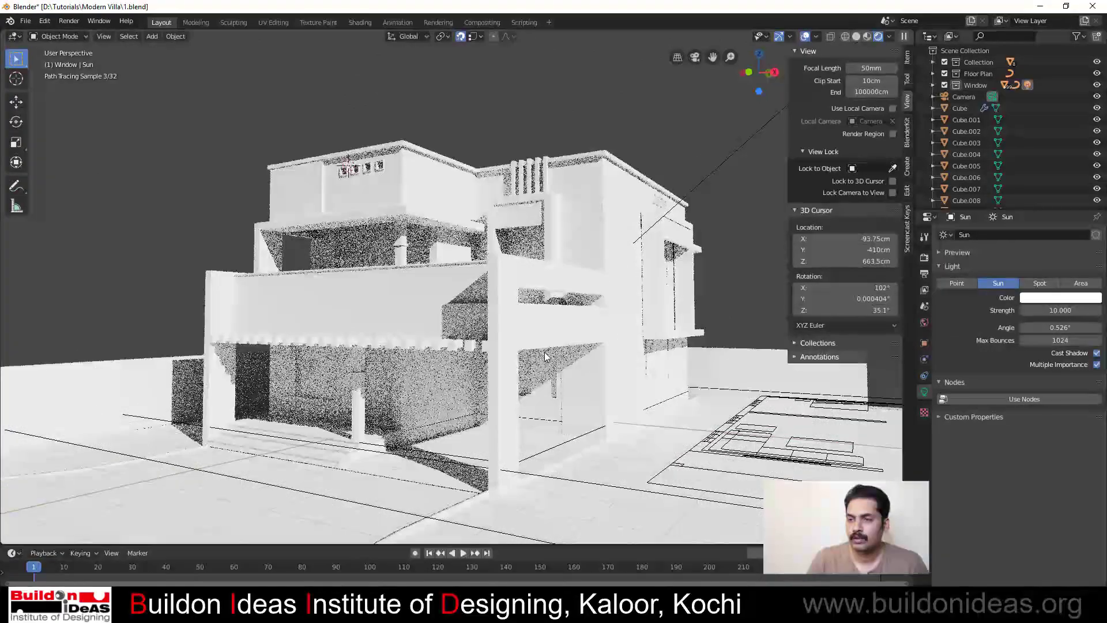
pyautogui.moveTo(409, 349); pyautogui.dragTo(416, 345, button='middle')
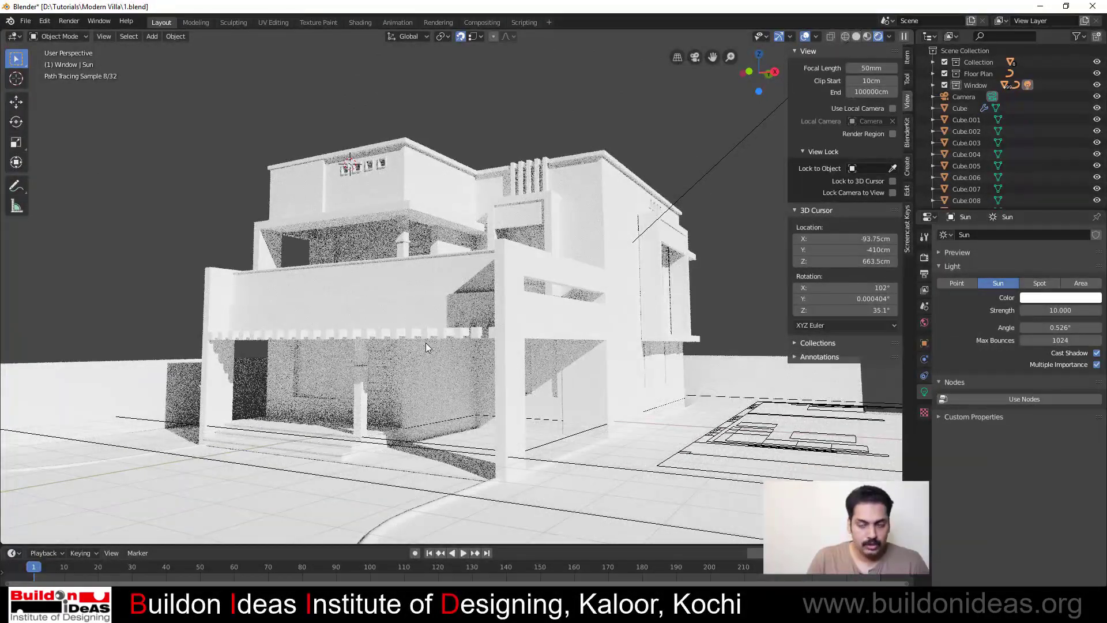
pyautogui.hotkey('ctrl', 's')
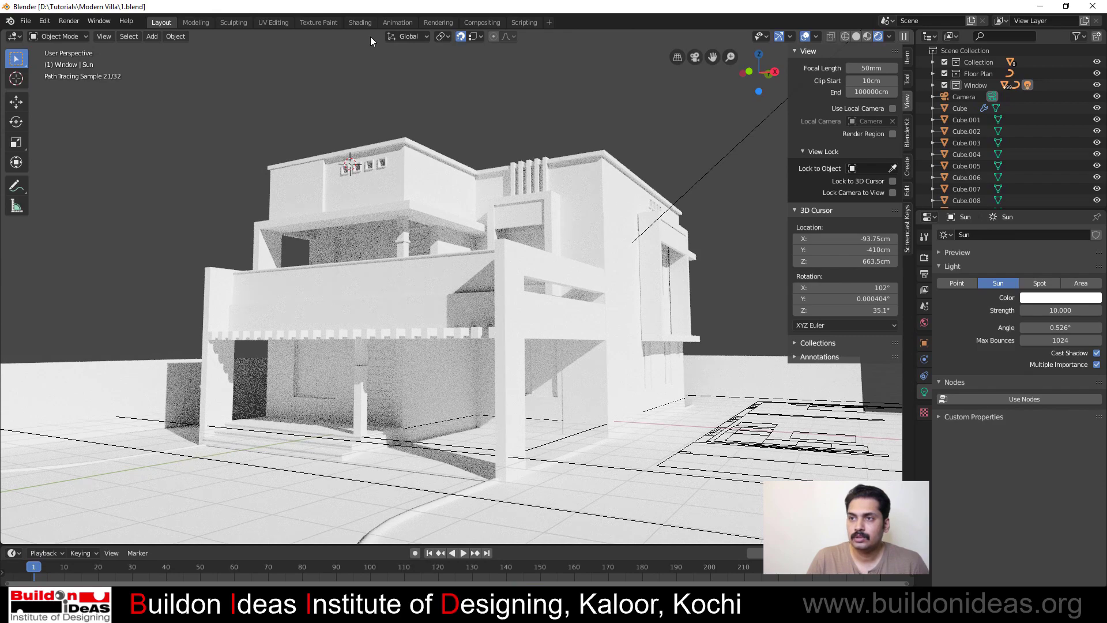
# Open the World shader nodes in the Shading workspace and add an Environment Texture node
pyautogui.click(363, 23)
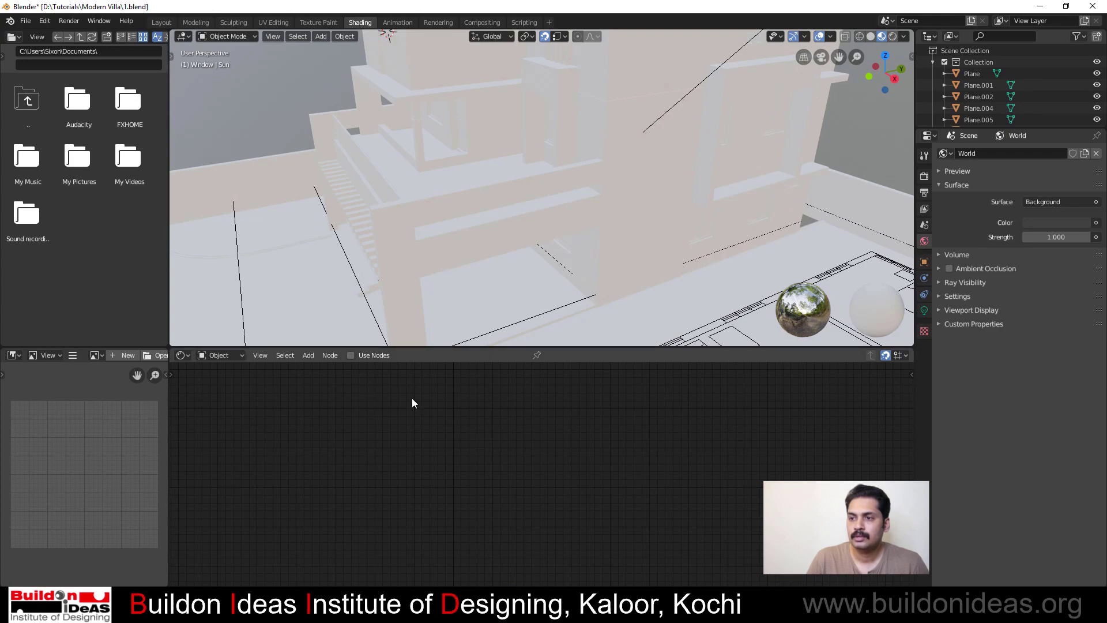
pyautogui.click(231, 356)
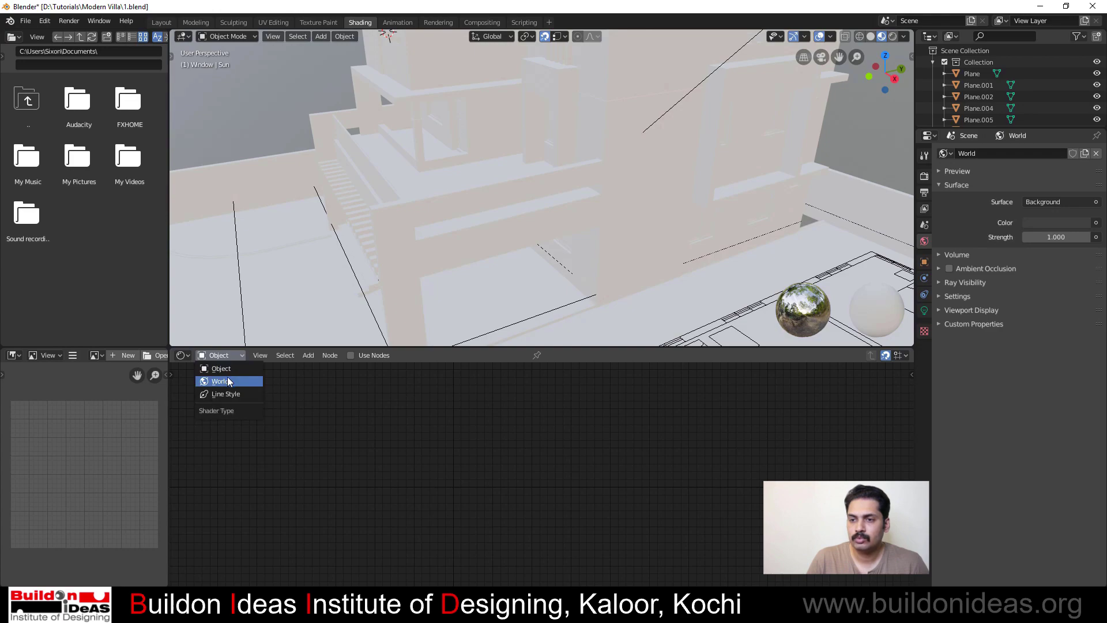
pyautogui.click(229, 380)
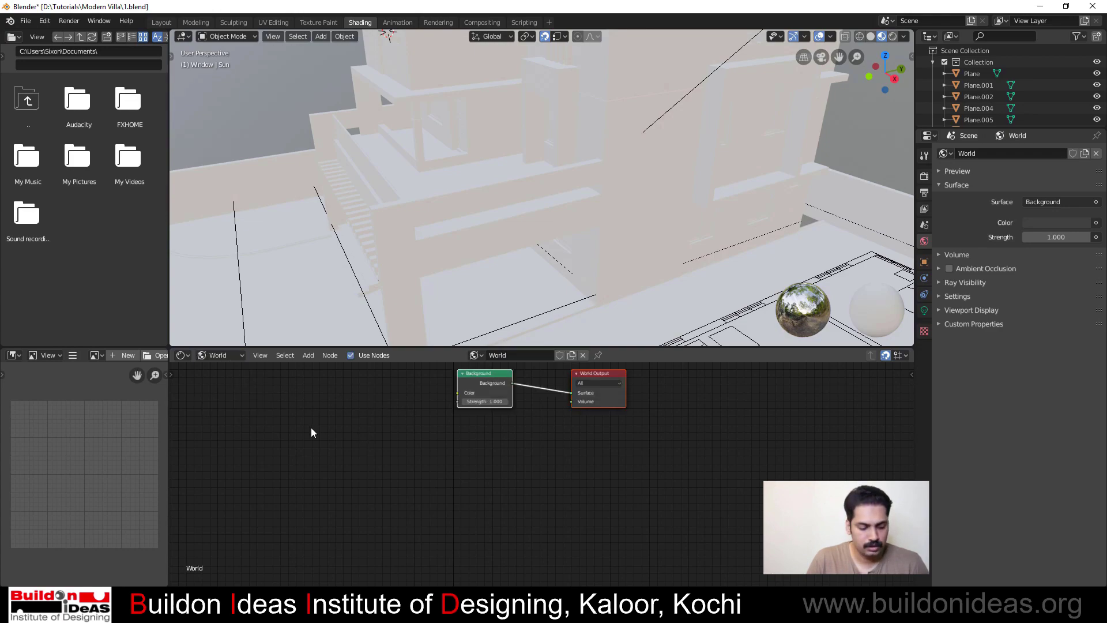
pyautogui.hotkey('shift', 'a')
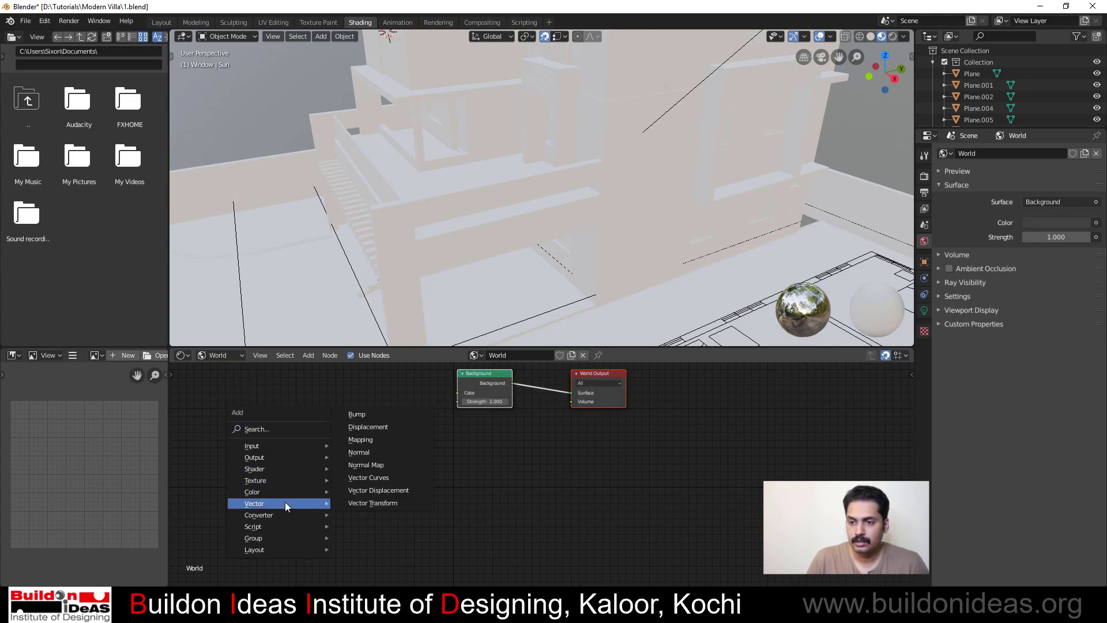
pyautogui.moveTo(283, 493)
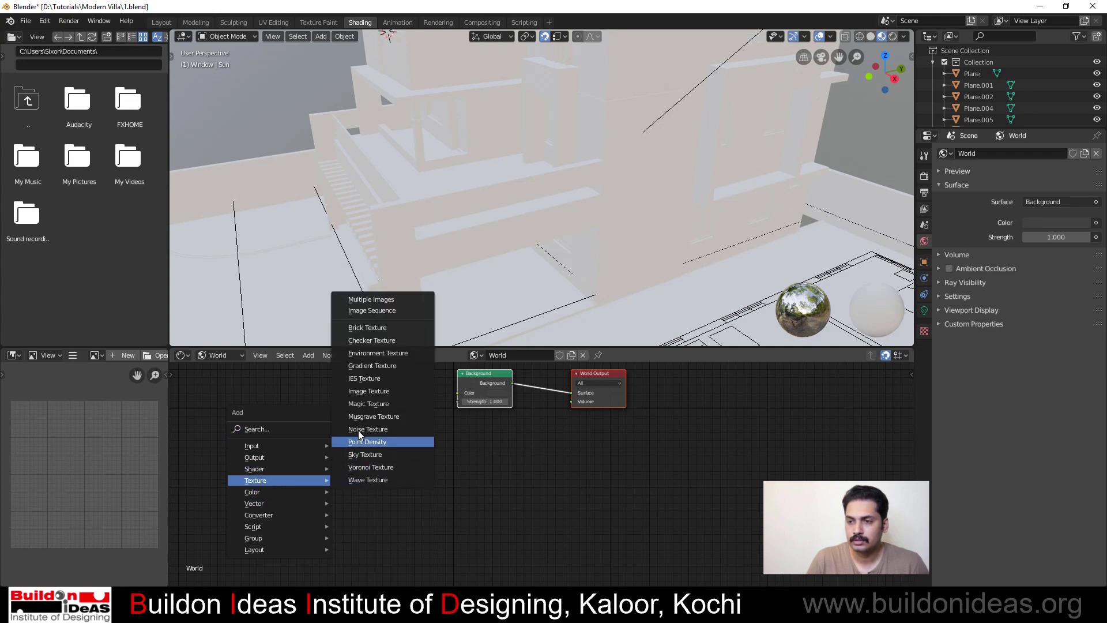
pyautogui.click(366, 352)
pyautogui.scroll(5, 364, 392)
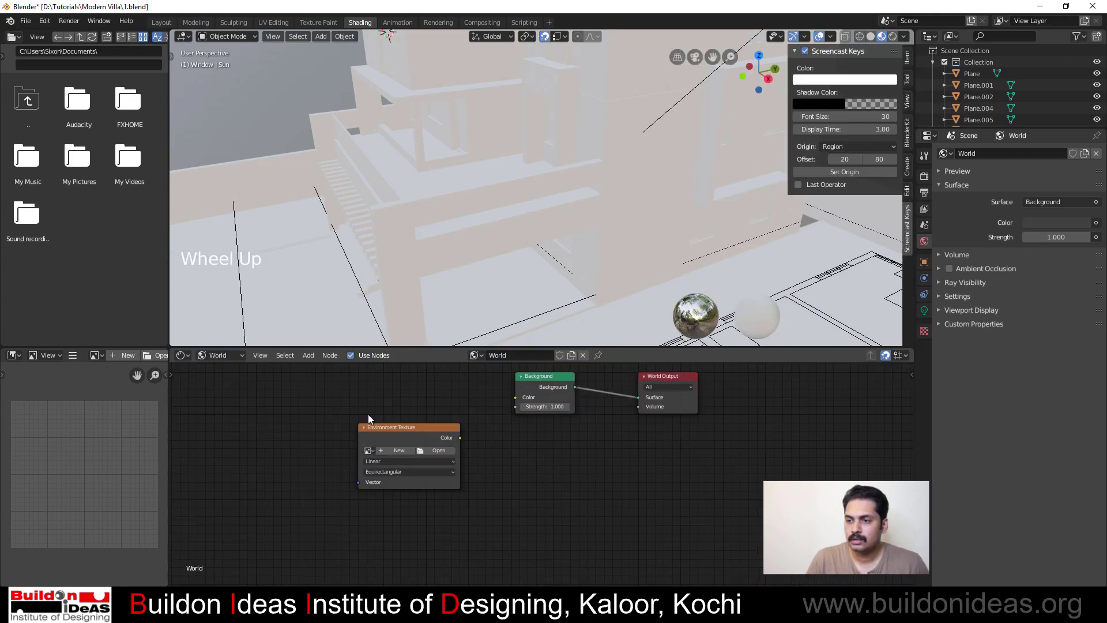
pyautogui.keyDown('shift'); pyautogui.moveTo(484, 451); pyautogui.dragTo(538, 512, button='middle'); pyautogui.keyUp('shift')
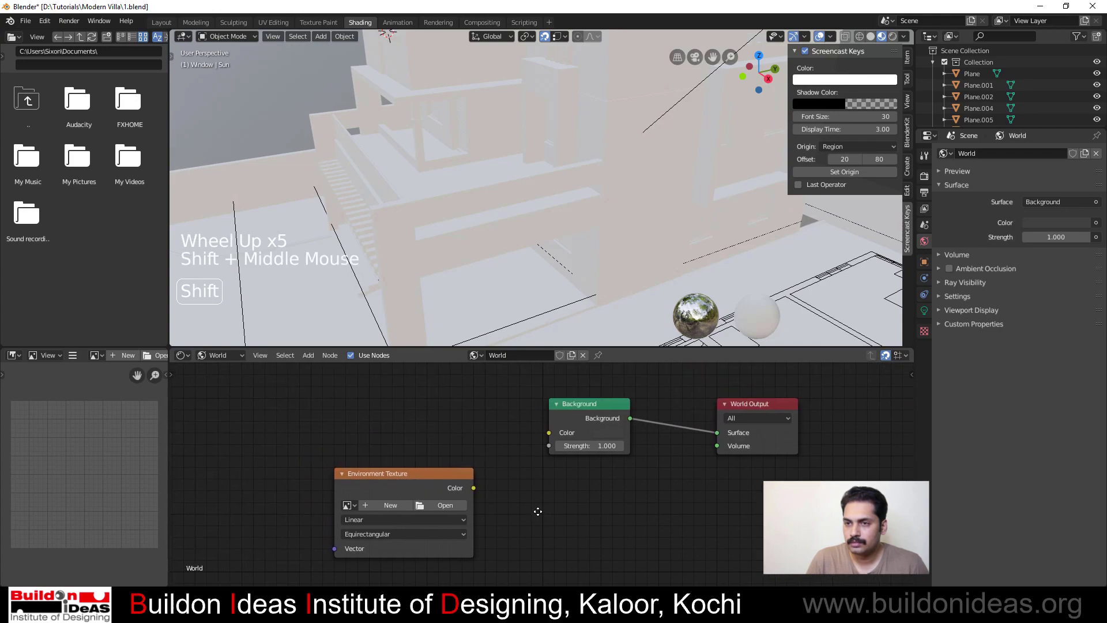
# Load 06-03_Sunset_B.hdr from D:\High Res HDRI\Evening into the environment texture, connect it to the Background color and align the node beside it
pyautogui.click(436, 505)
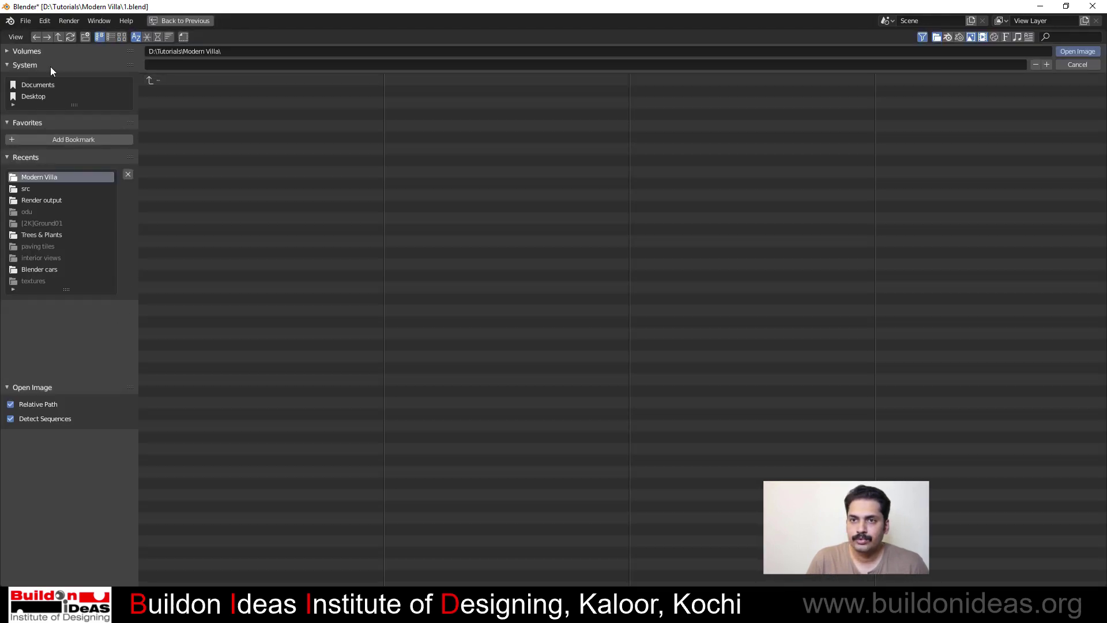
pyautogui.click(29, 51)
pyautogui.click(36, 83)
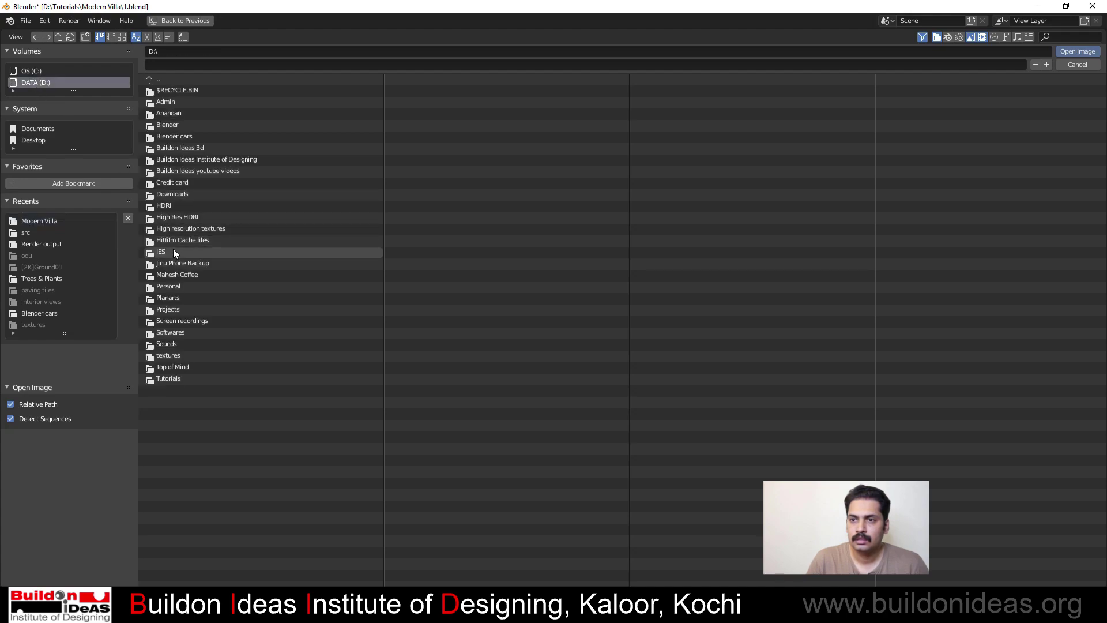
pyautogui.click(174, 219)
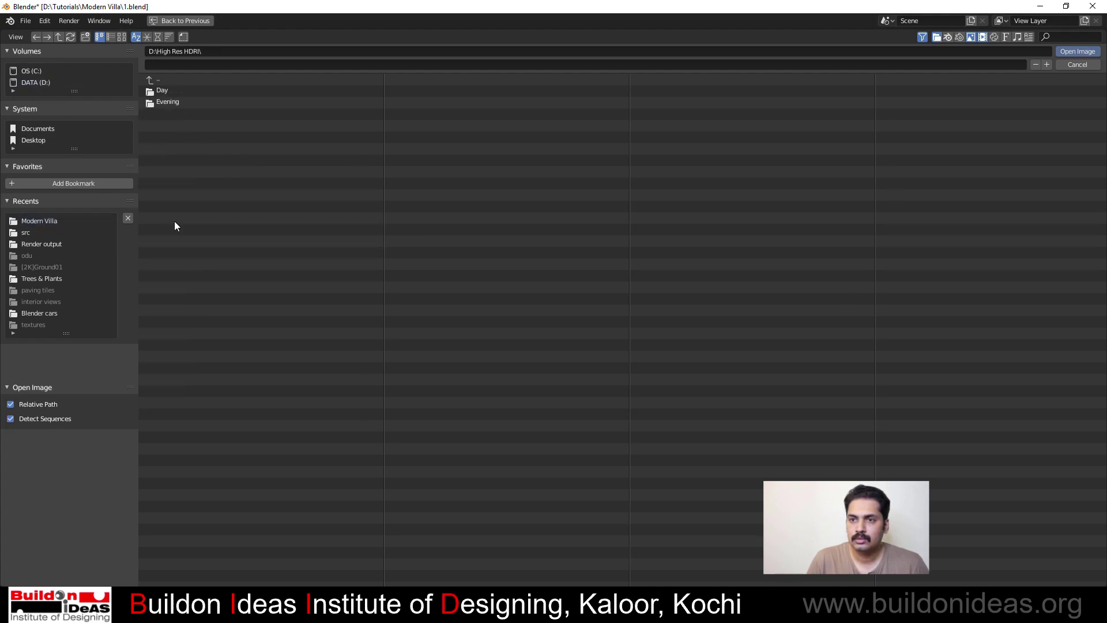
pyautogui.click(157, 101)
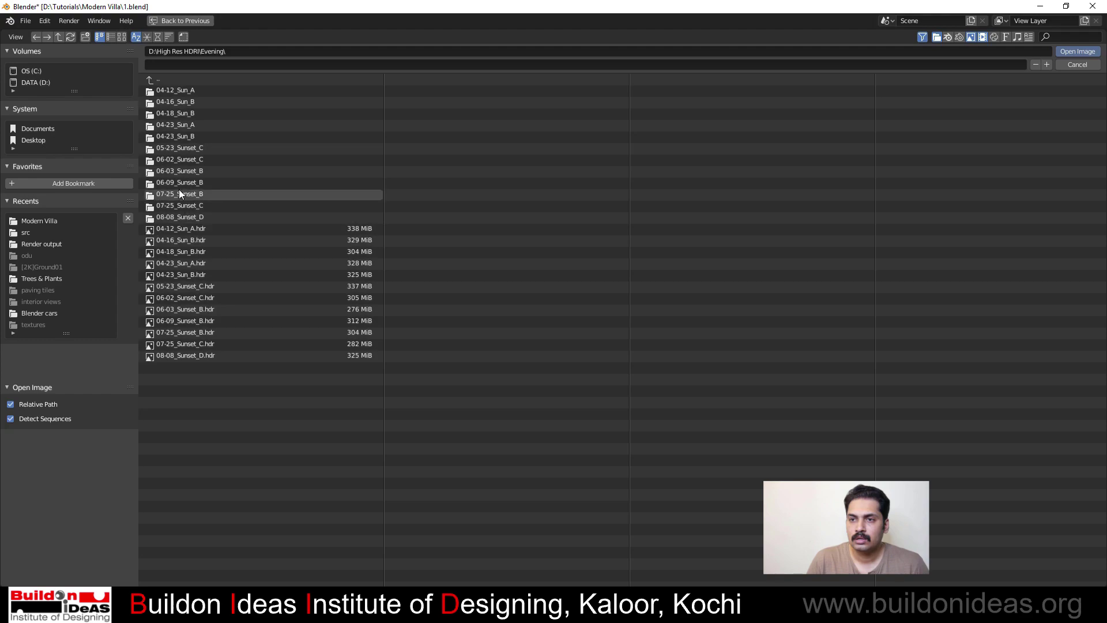
pyautogui.click(179, 173)
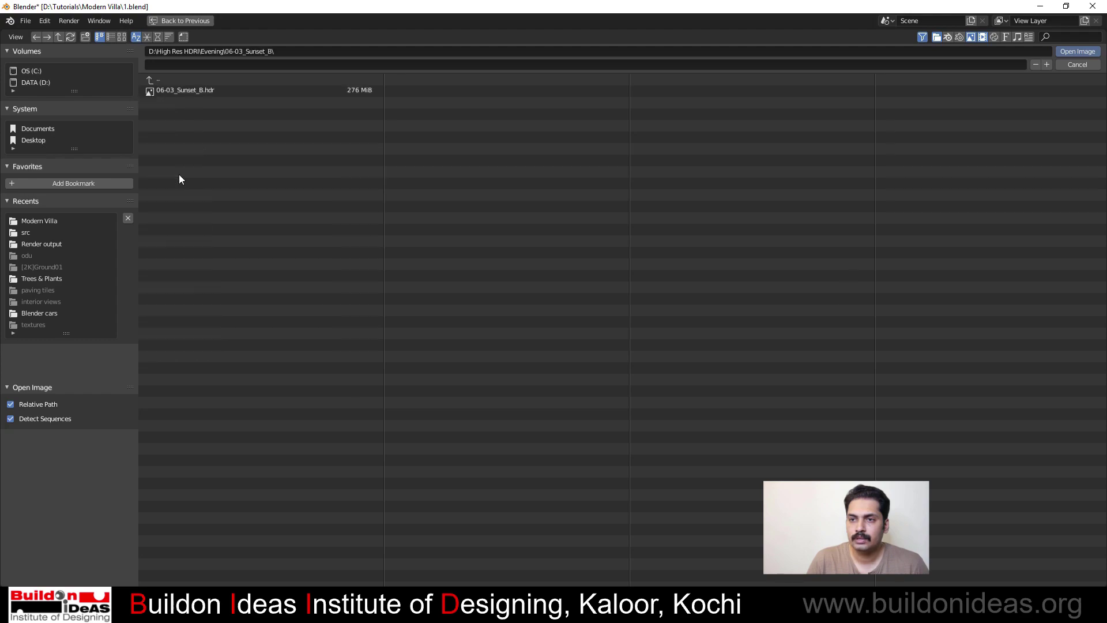
pyautogui.click(173, 93)
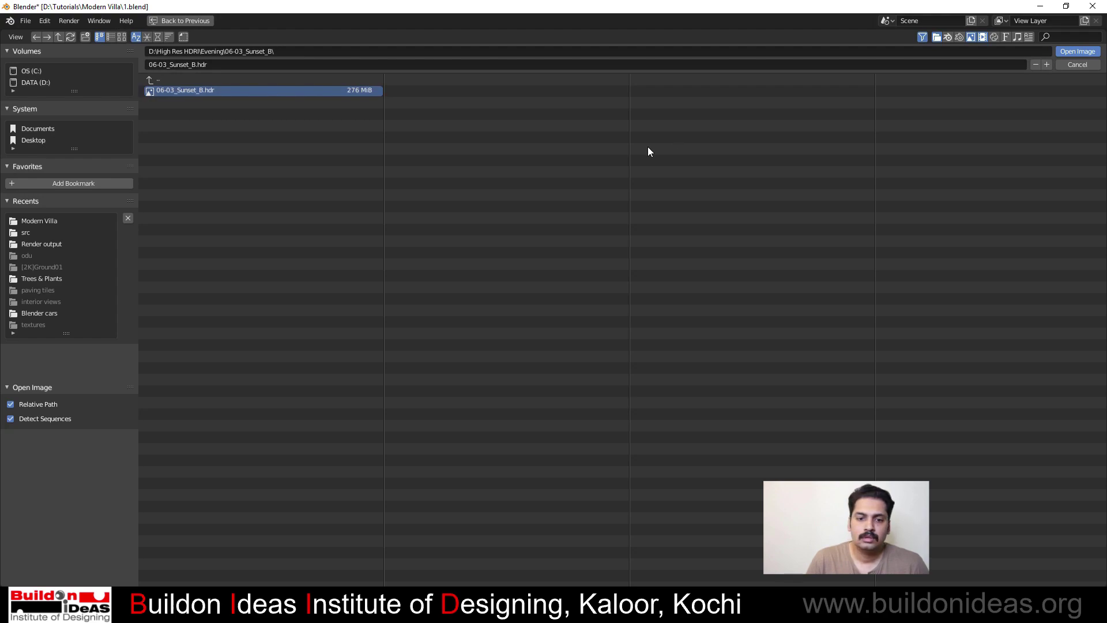
pyautogui.press('Return')
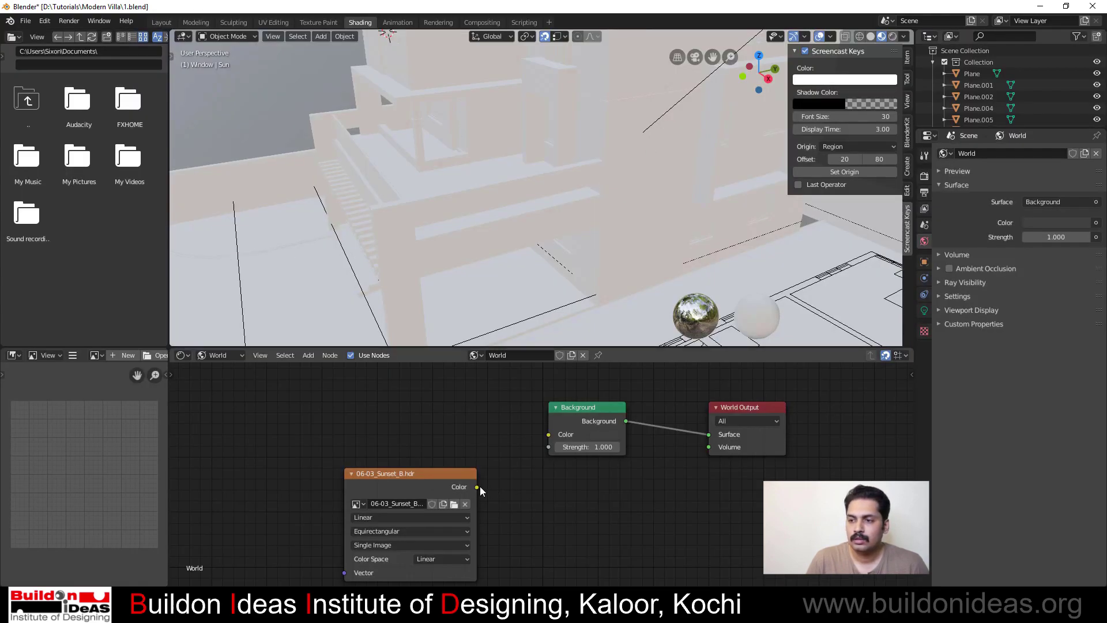
pyautogui.moveTo(478, 487); pyautogui.dragTo(545, 442)
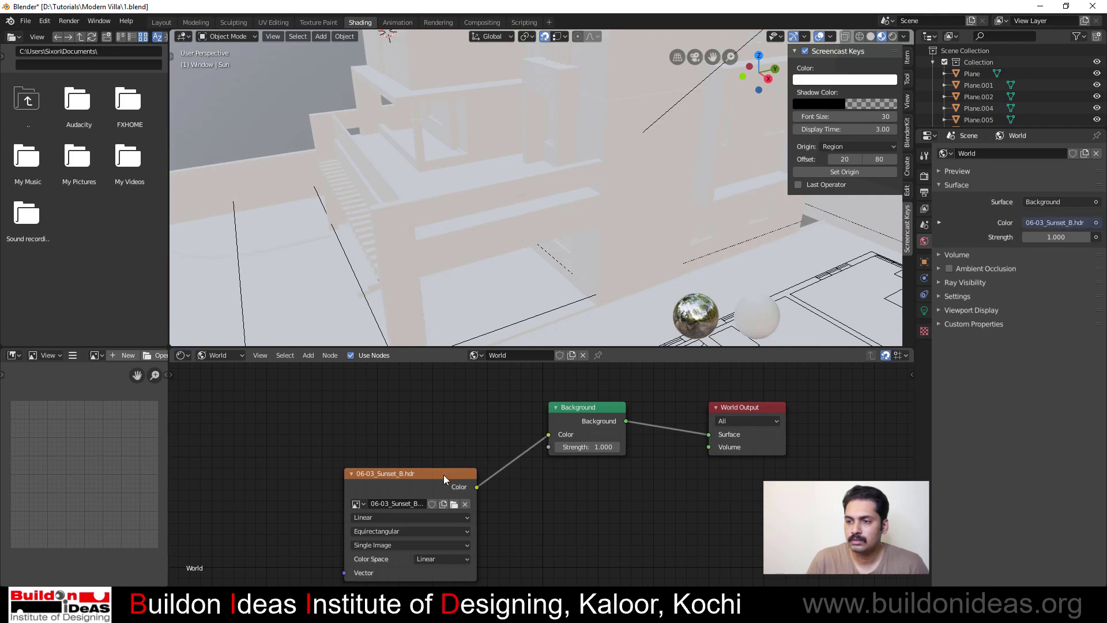
pyautogui.moveTo(444, 475); pyautogui.dragTo(355, 408)
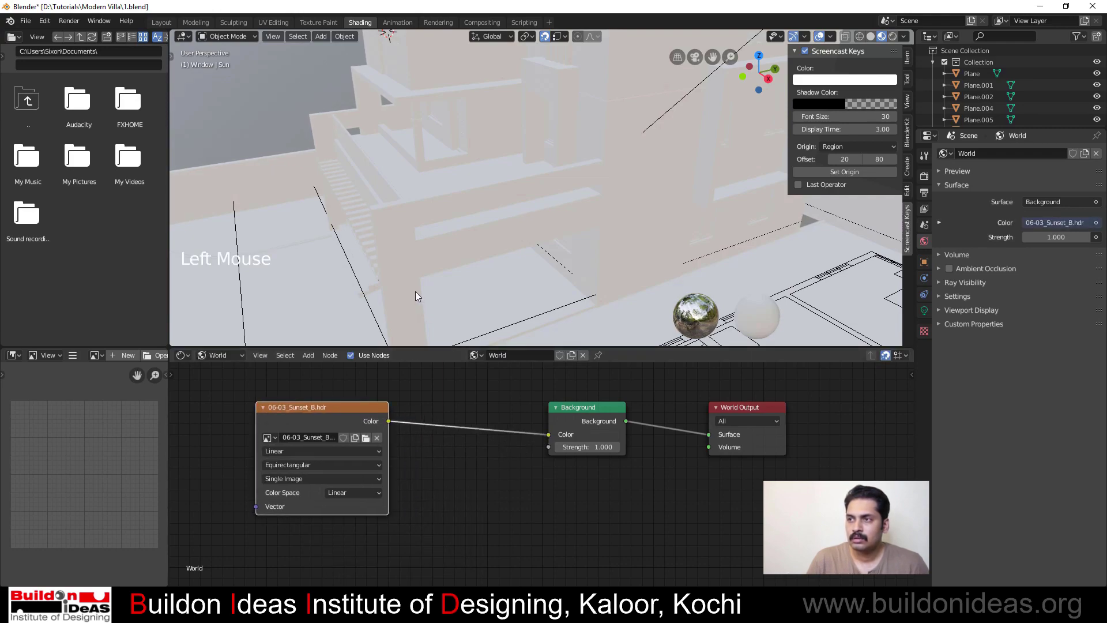
# Preview the villa against the sunset environment in rendered shading and return to the Layout workspace
pyautogui.click(892, 37)
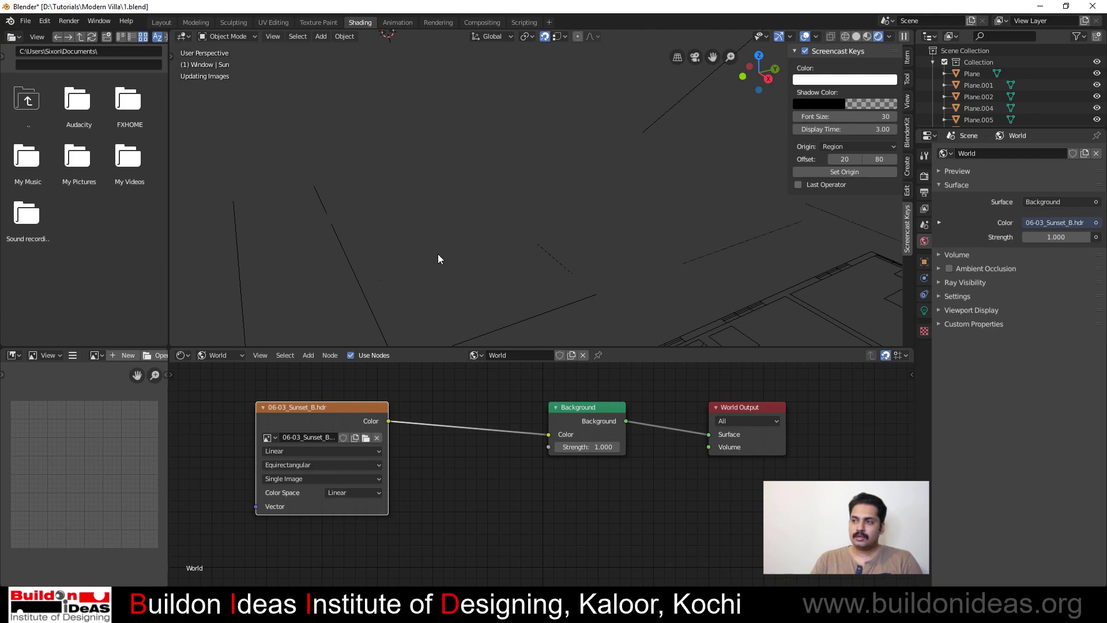
pyautogui.click(924, 177)
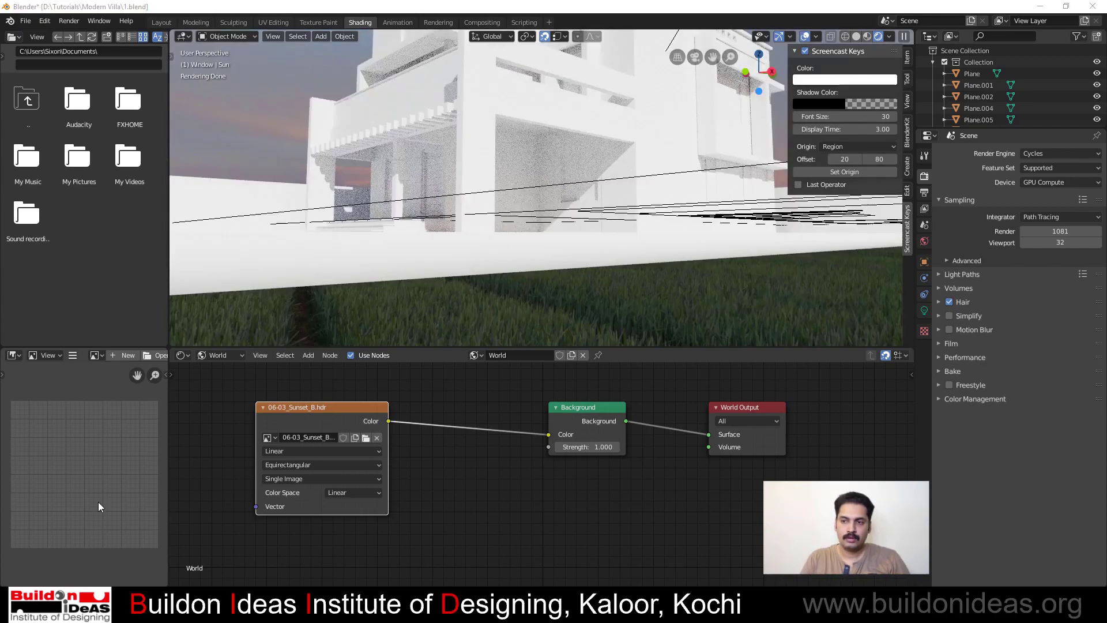
pyautogui.moveTo(542, 283); pyautogui.dragTo(518, 303, button='middle')
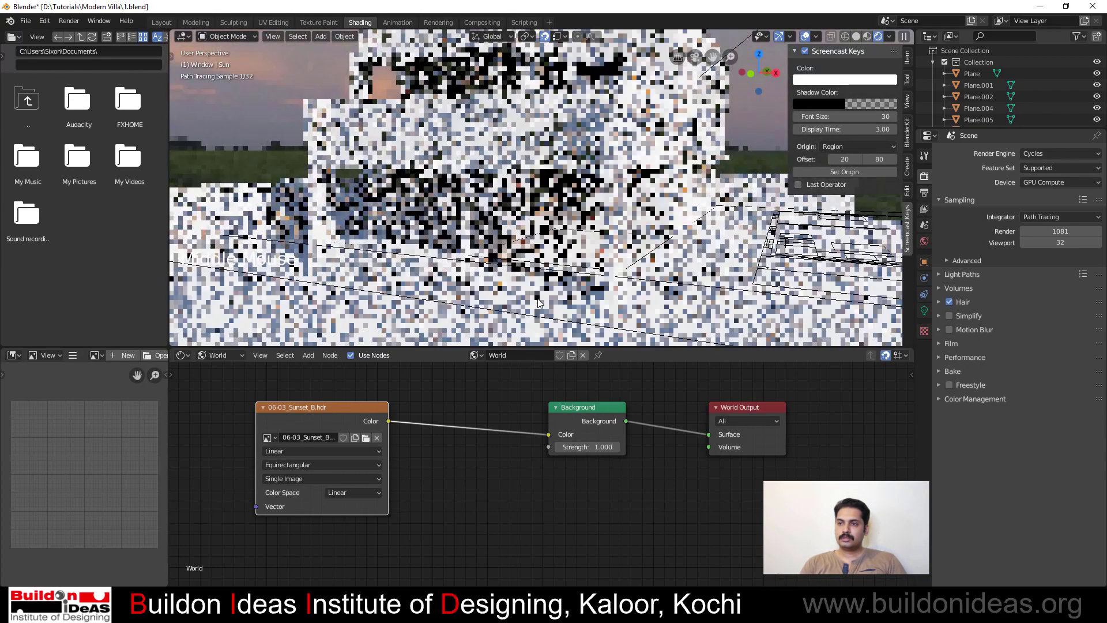
pyautogui.click(160, 22)
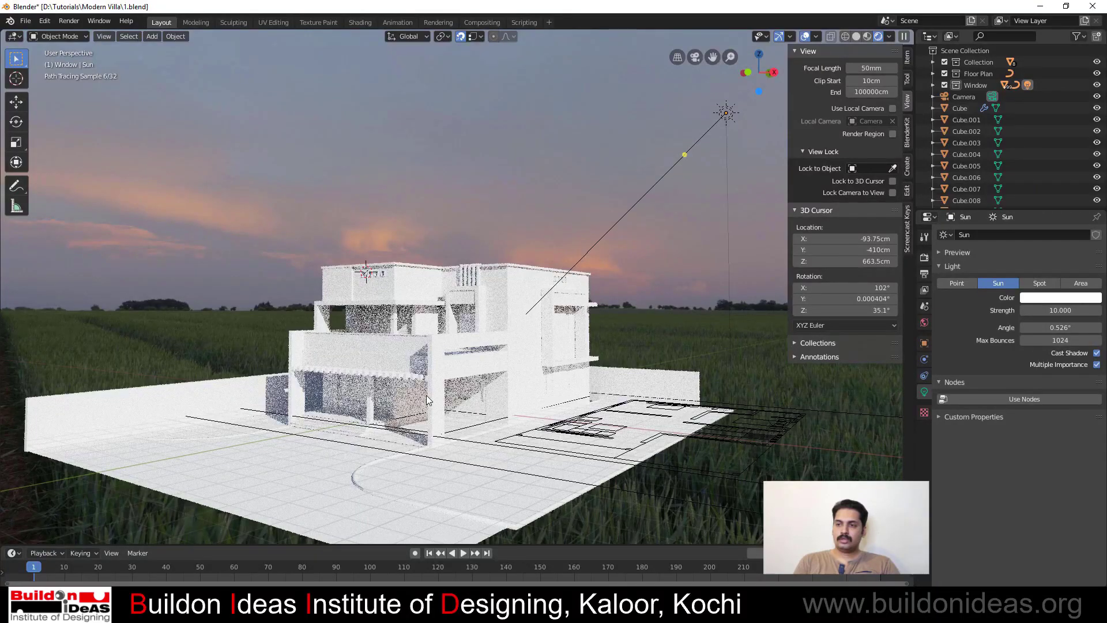
pyautogui.scroll(1, 427, 396)
pyautogui.scroll(3, 501, 389)
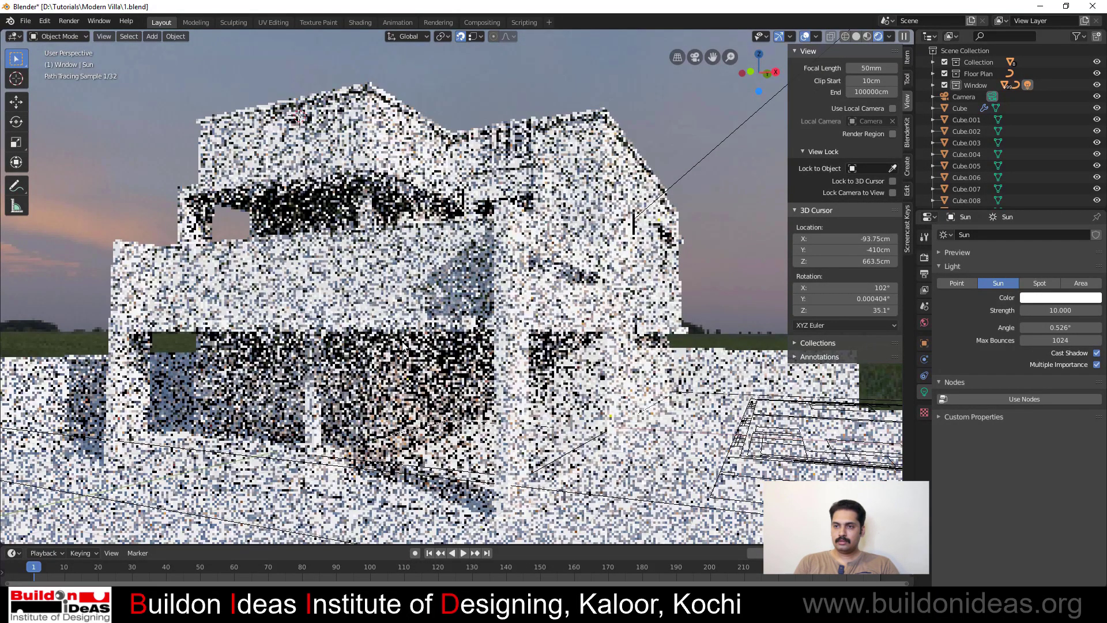
# Give the front balcony's glass panel a new Glass BSDF material with roughness 0
pyautogui.press('z')
pyautogui.click(359, 286)
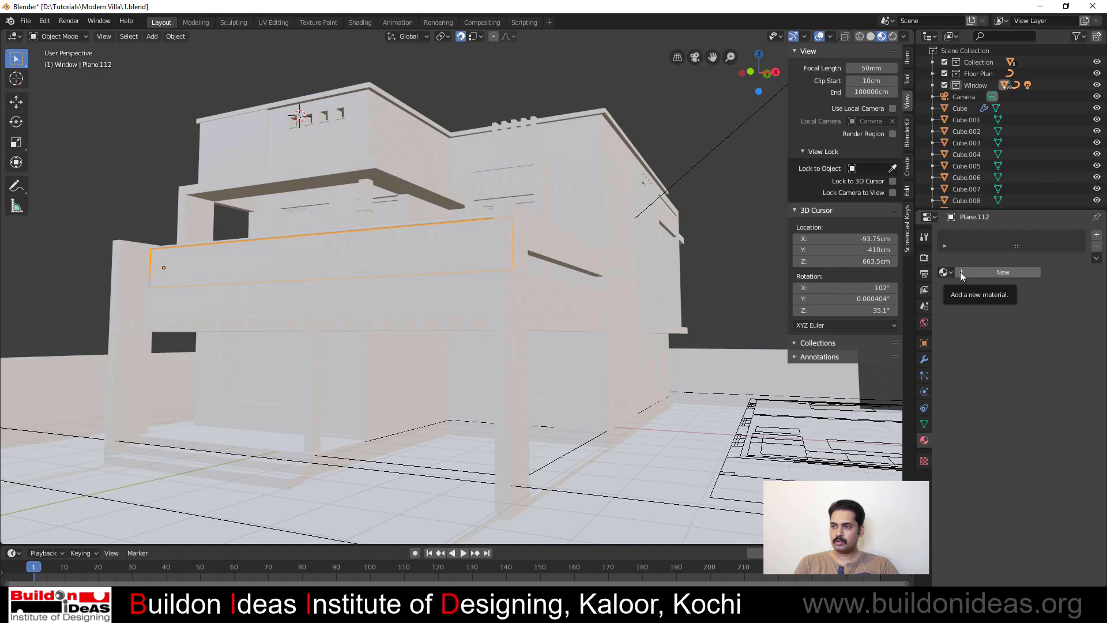
pyautogui.click(960, 271)
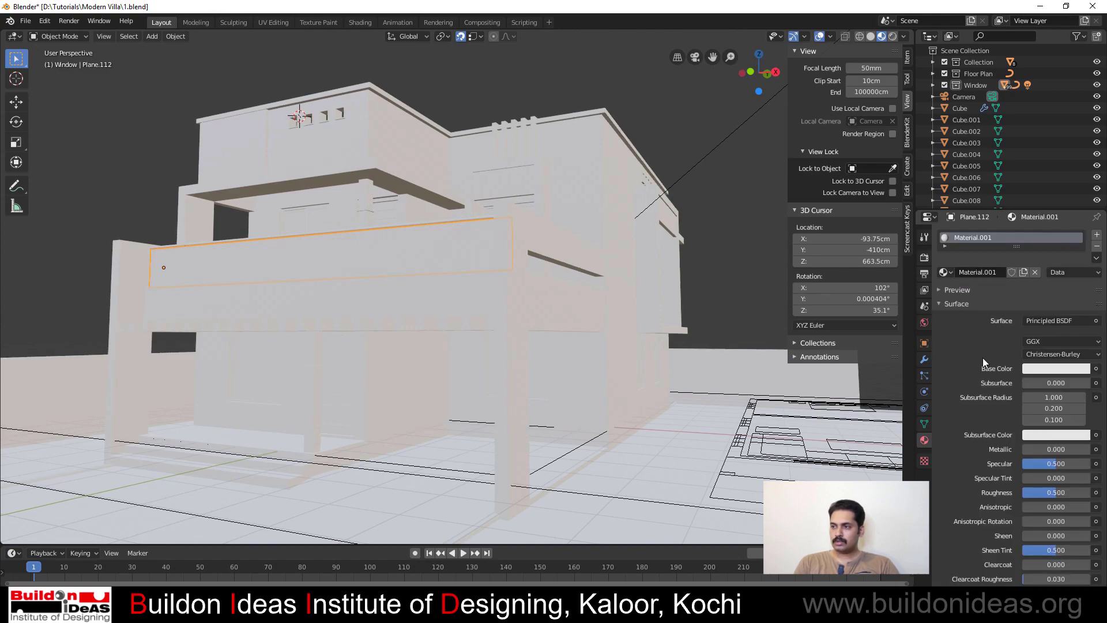
pyautogui.click(1044, 319)
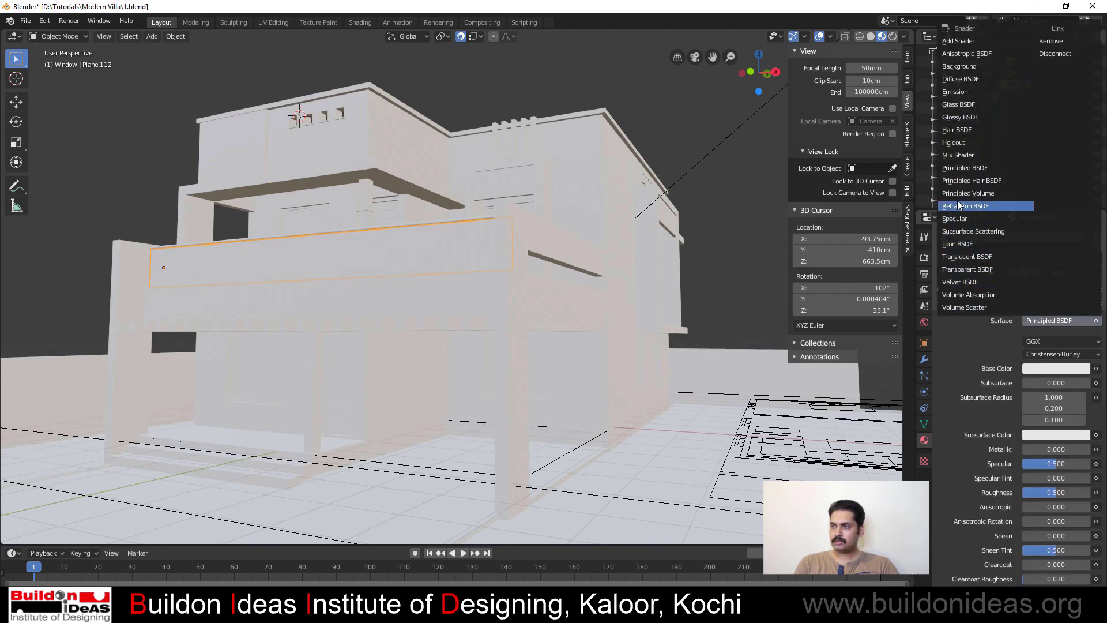
pyautogui.click(956, 105)
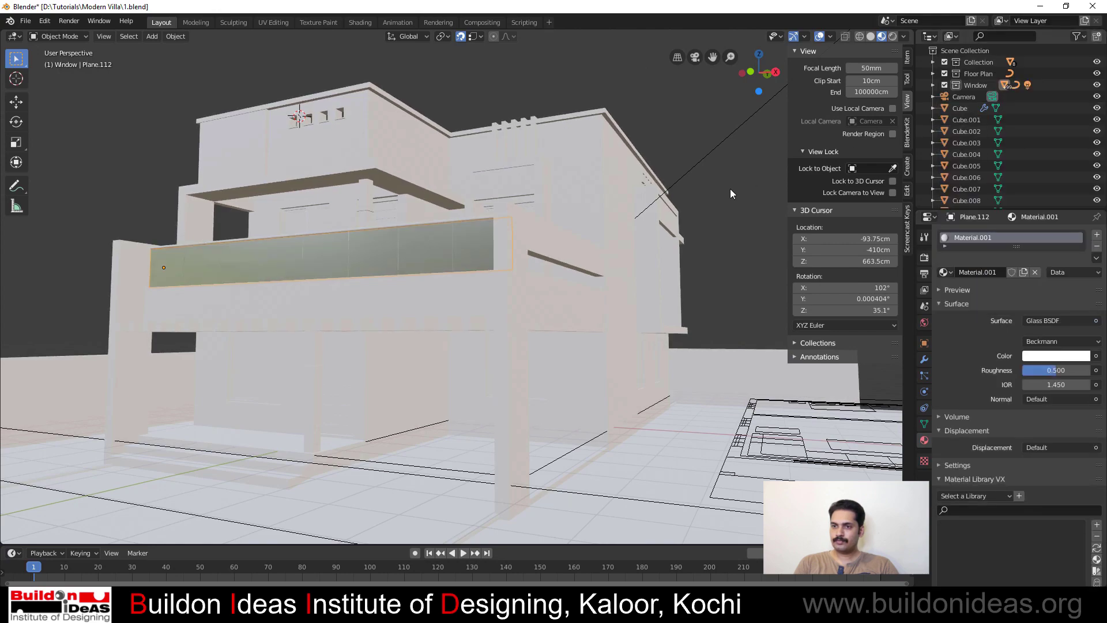
pyautogui.click(1056, 370)
pyautogui.write('0')
pyautogui.press('Return')
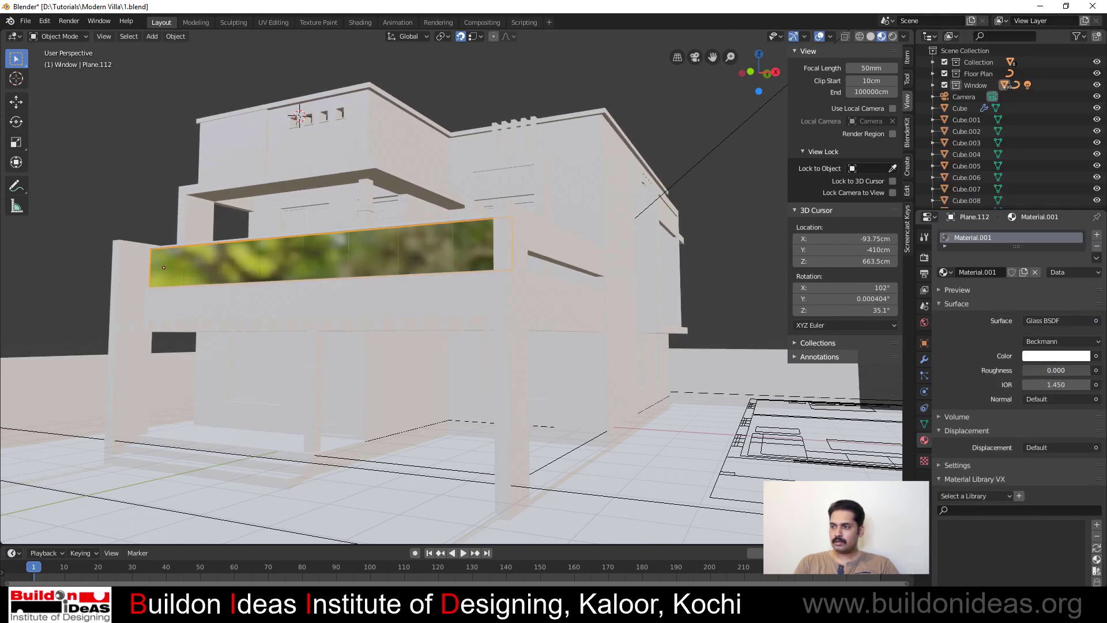
# Give the handrail on top of the balcony glass a new Glossy BSDF material with roughness 0
pyautogui.click(348, 229)
pyautogui.click(994, 271)
pyautogui.click(1050, 273)
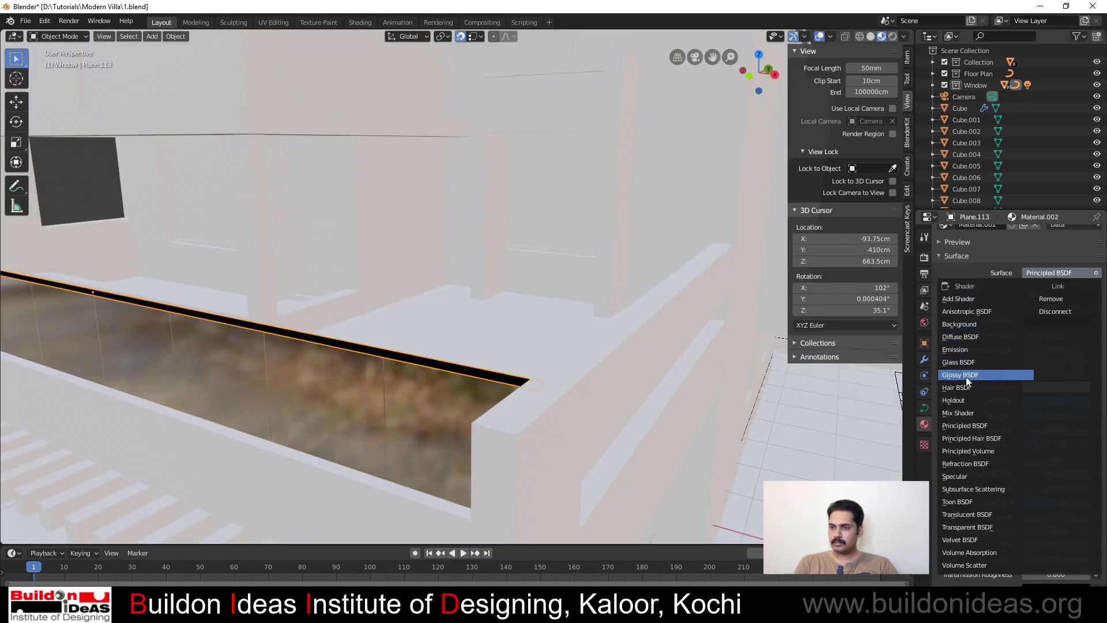
pyautogui.click(961, 375)
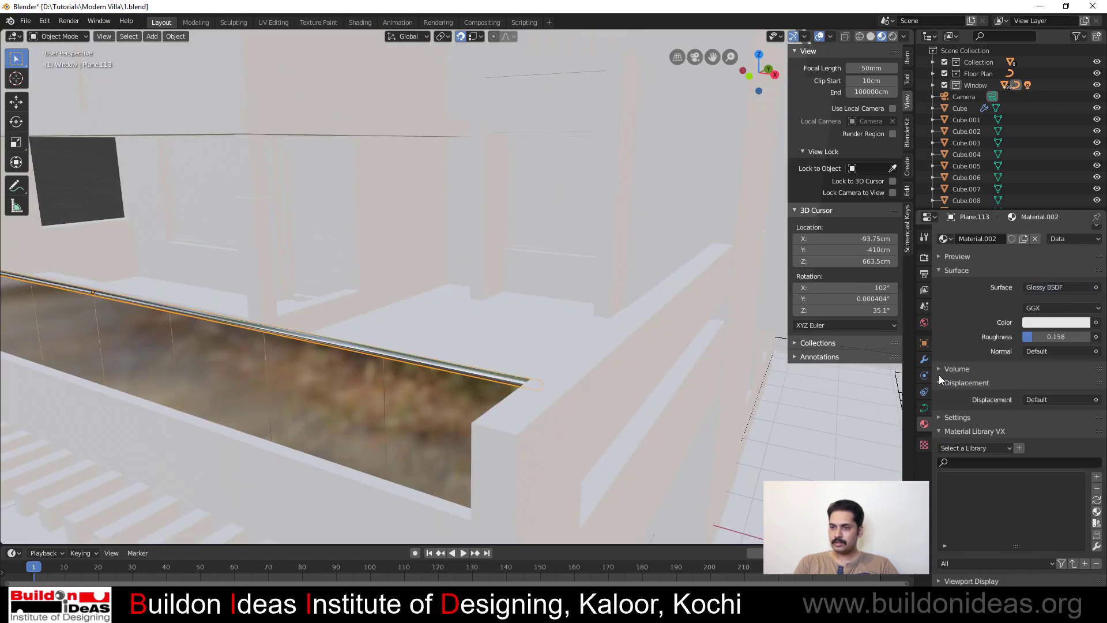
pyautogui.scroll(3, 478, 339)
pyautogui.moveTo(484, 337); pyautogui.dragTo(484, 342, button='middle')
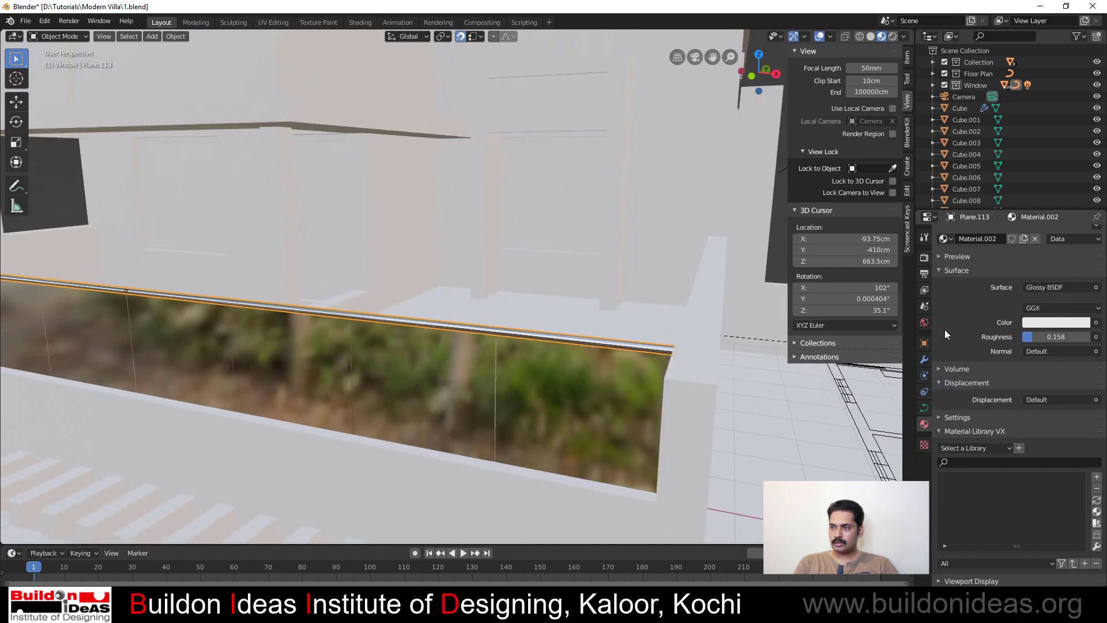
pyautogui.moveTo(1032, 339); pyautogui.dragTo(1007, 341)
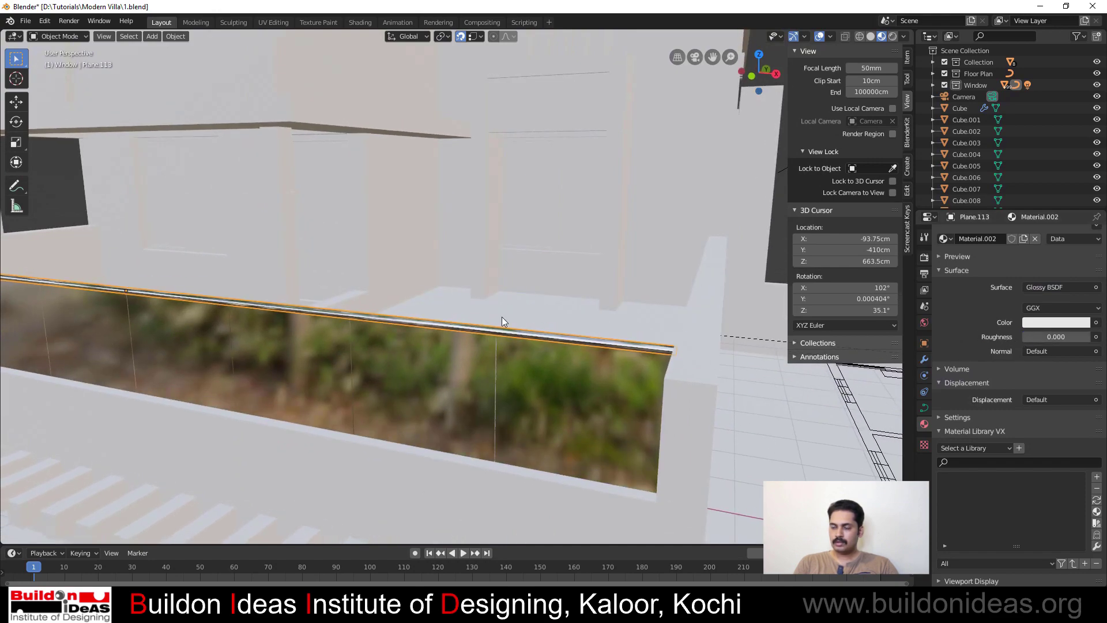
# Inspect the balcony glass and handrail materials from several angles and switch the viewport to rendered shading
pyautogui.click(503, 289)
pyautogui.scroll(-5, 536, 305)
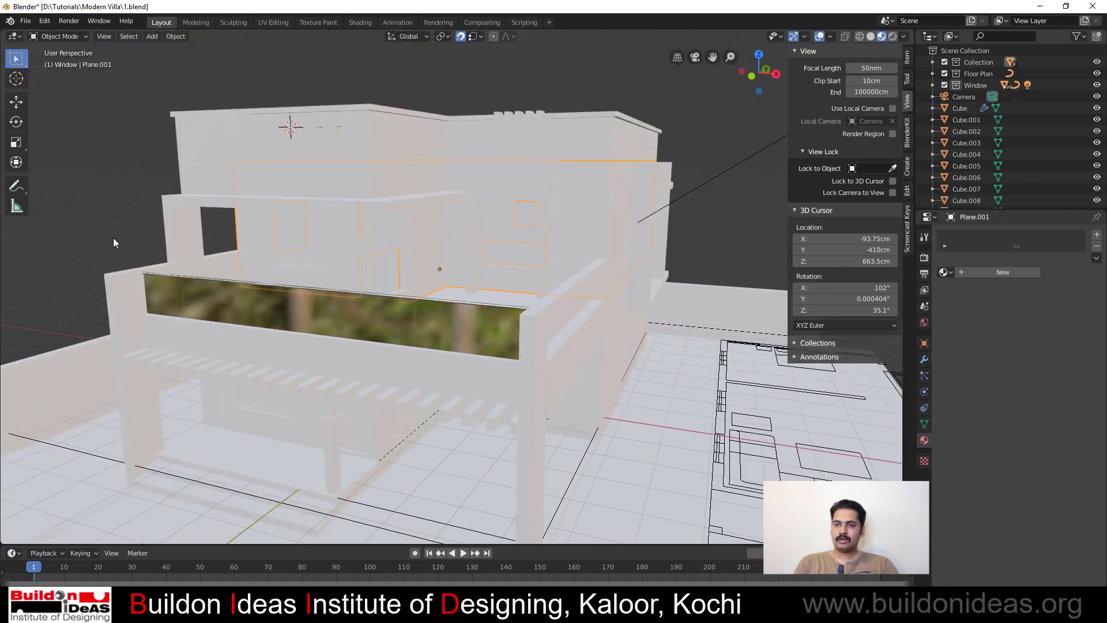
pyautogui.click(113, 238)
pyautogui.moveTo(391, 324)
pyautogui.mouseDown(button='middle')
pyautogui.moveTo(335, 309)
pyautogui.moveTo(373, 324)
pyautogui.mouseUp(button='middle')
pyautogui.scroll(4, 326, 307)
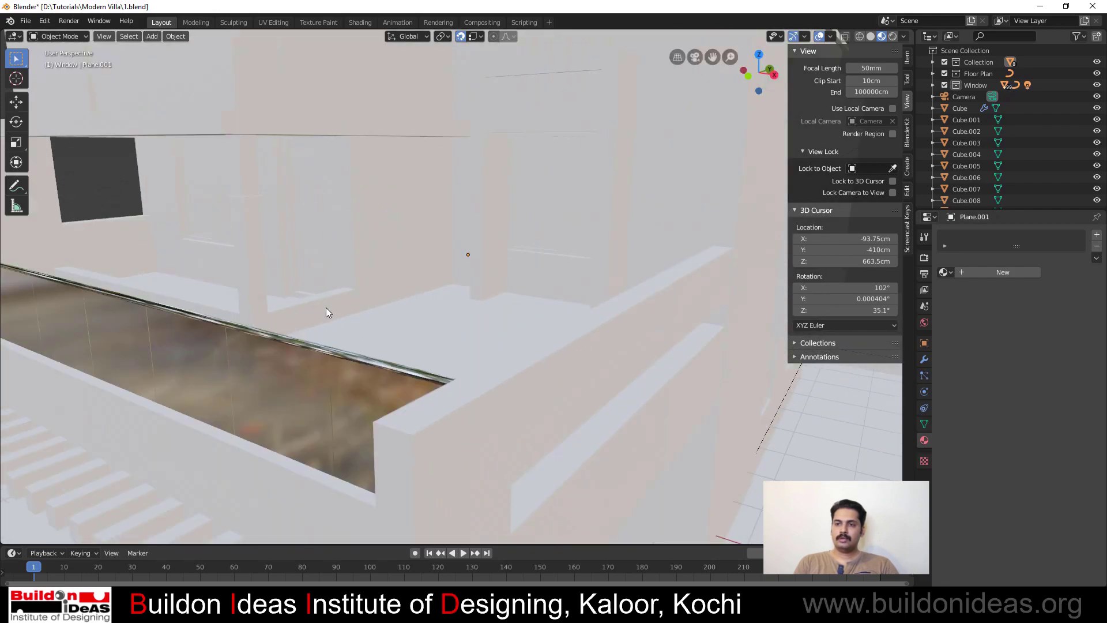
pyautogui.moveTo(314, 382)
pyautogui.mouseDown(button='middle')
pyautogui.moveTo(291, 361)
pyautogui.moveTo(321, 338)
pyautogui.moveTo(279, 335)
pyautogui.mouseUp(button='middle')
pyautogui.click(892, 36)
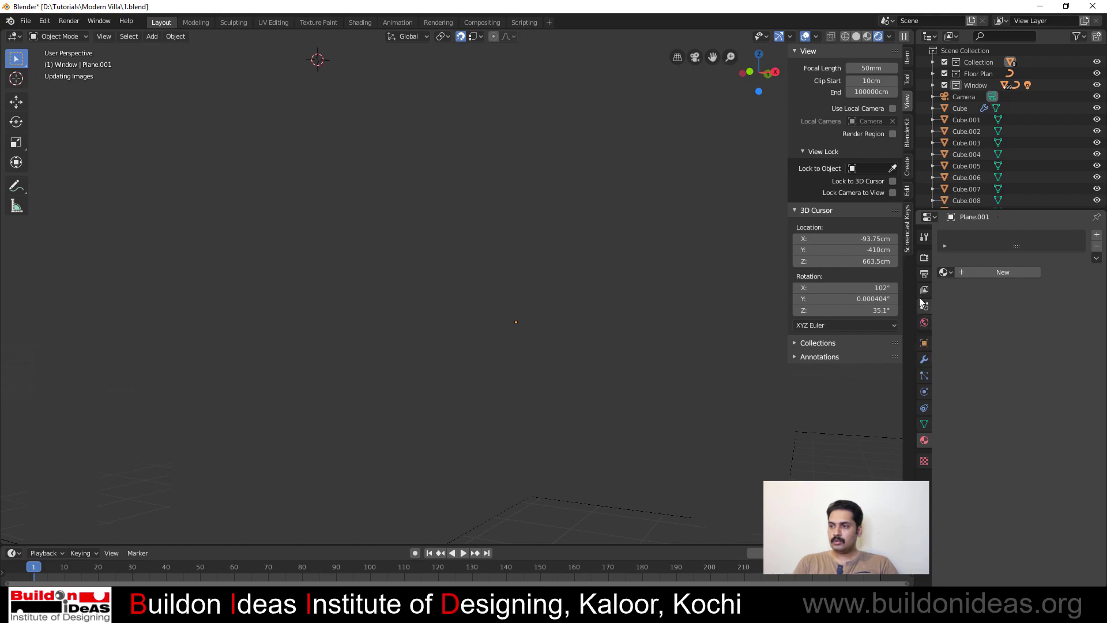
# Set the Cycles render samples to 128
pyautogui.click(924, 258)
pyautogui.doubleClick(1070, 312)
pyautogui.write('1081')
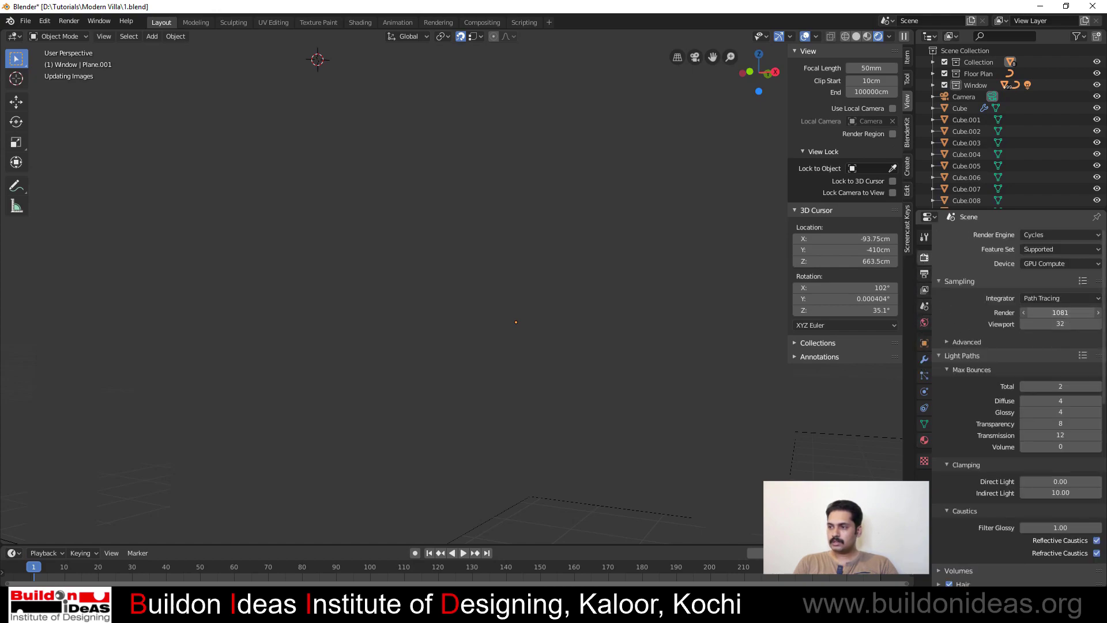
pyautogui.write('128')
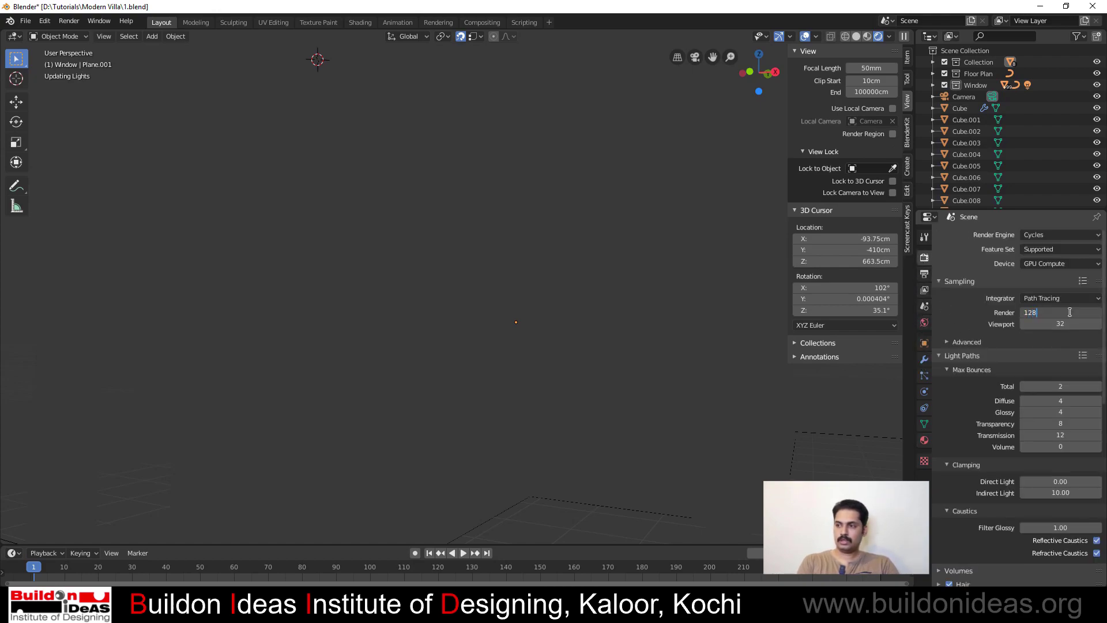
pyautogui.press('Return')
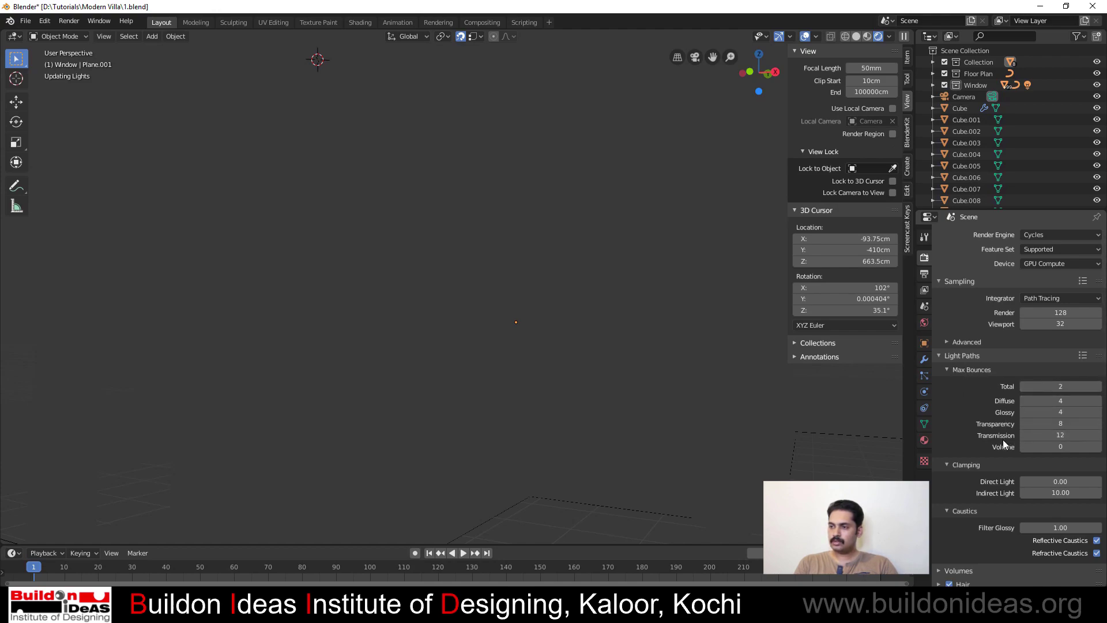
# Turn off both reflective and refractive caustics in the Cycles light path settings
pyautogui.scroll(-7, 935, 432)
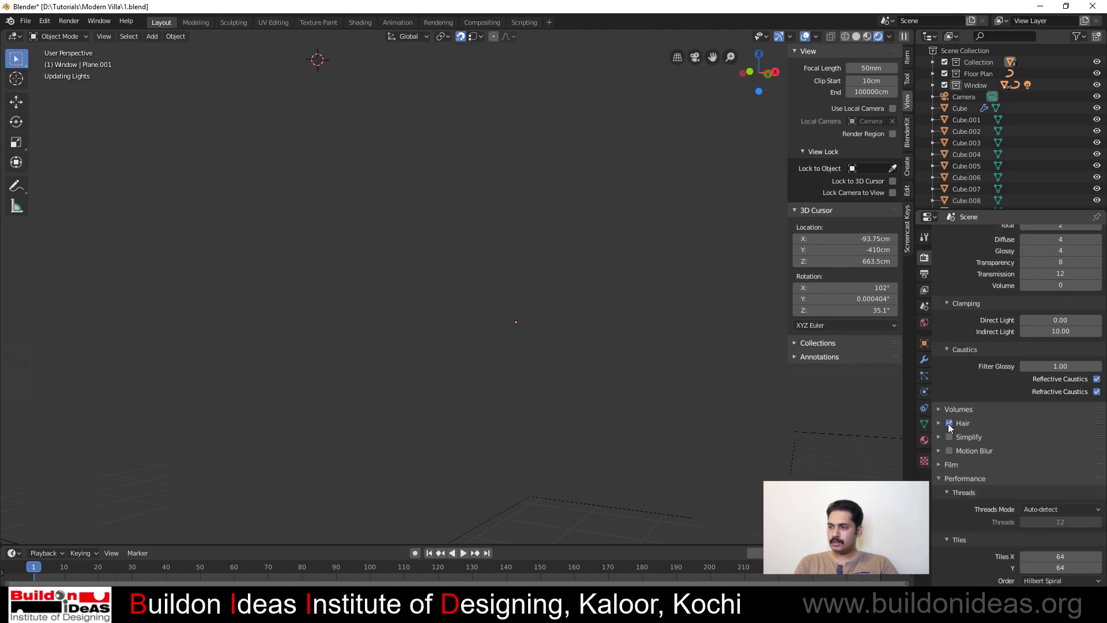
pyautogui.click(1097, 391)
pyautogui.scroll(-3, 960, 457)
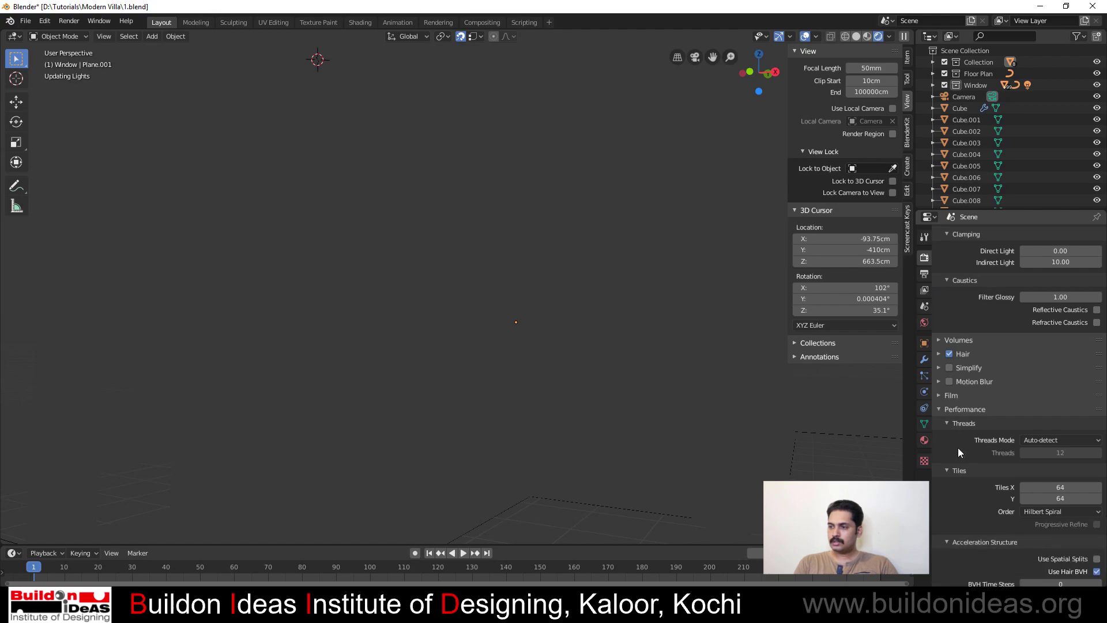
pyautogui.scroll(-5, 956, 434)
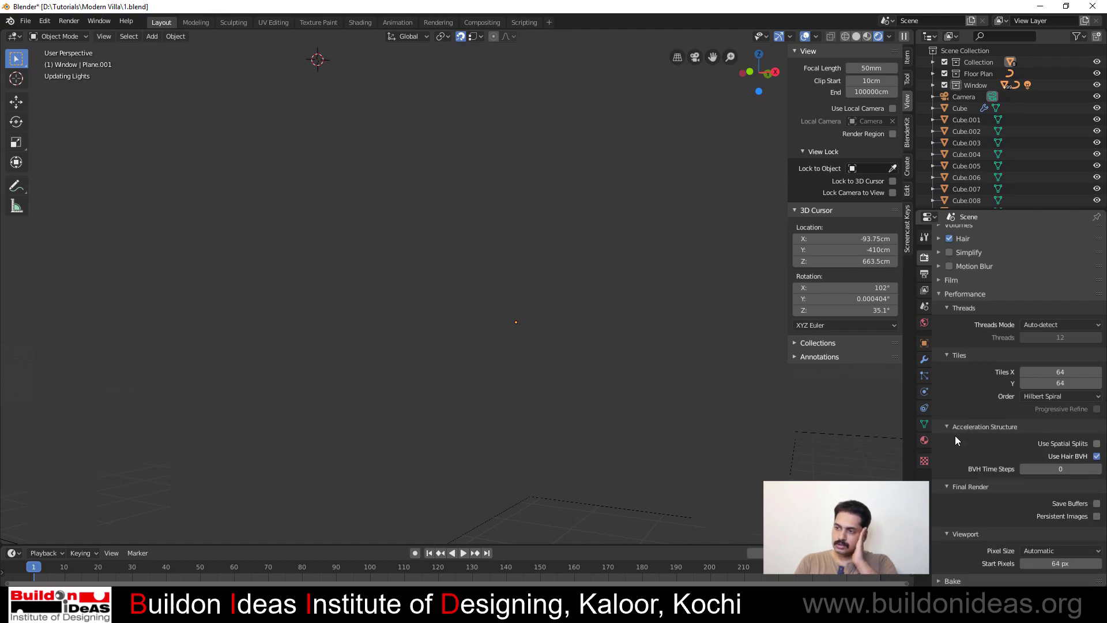
# Set the render output file format to JPEG with 100% quality
pyautogui.click(925, 275)
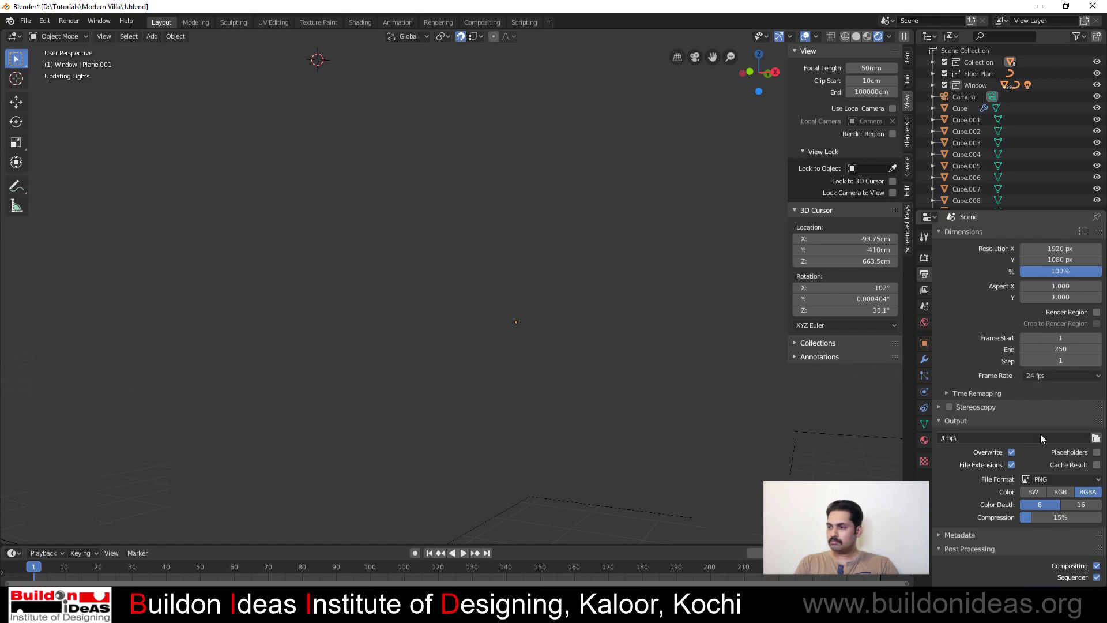
pyautogui.scroll(-1, 1017, 431)
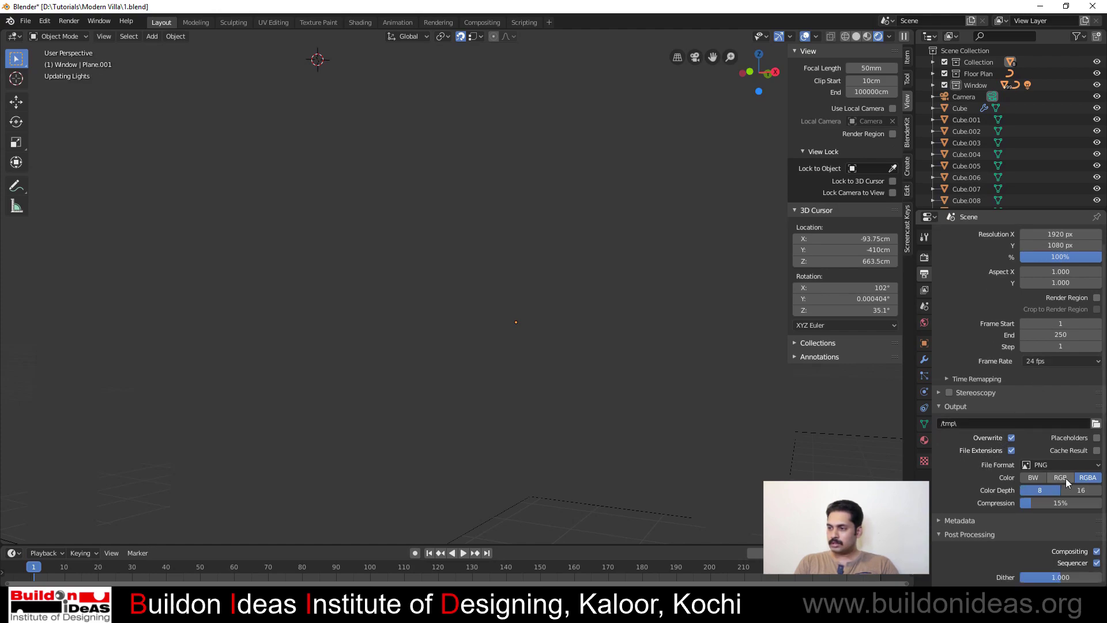
pyautogui.click(1050, 465)
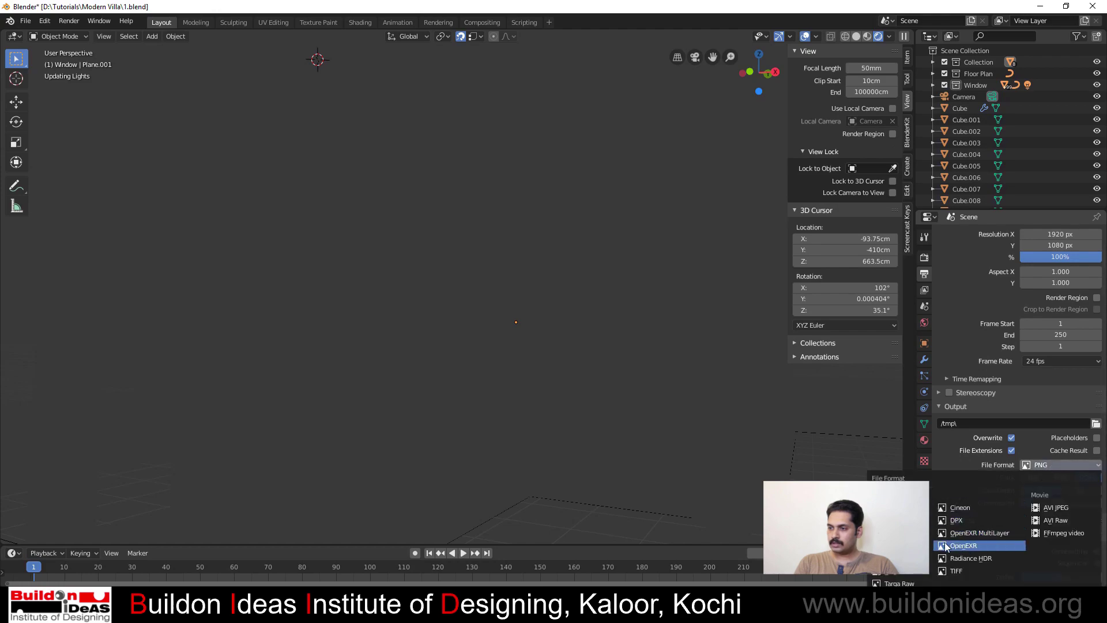
pyautogui.click(907, 546)
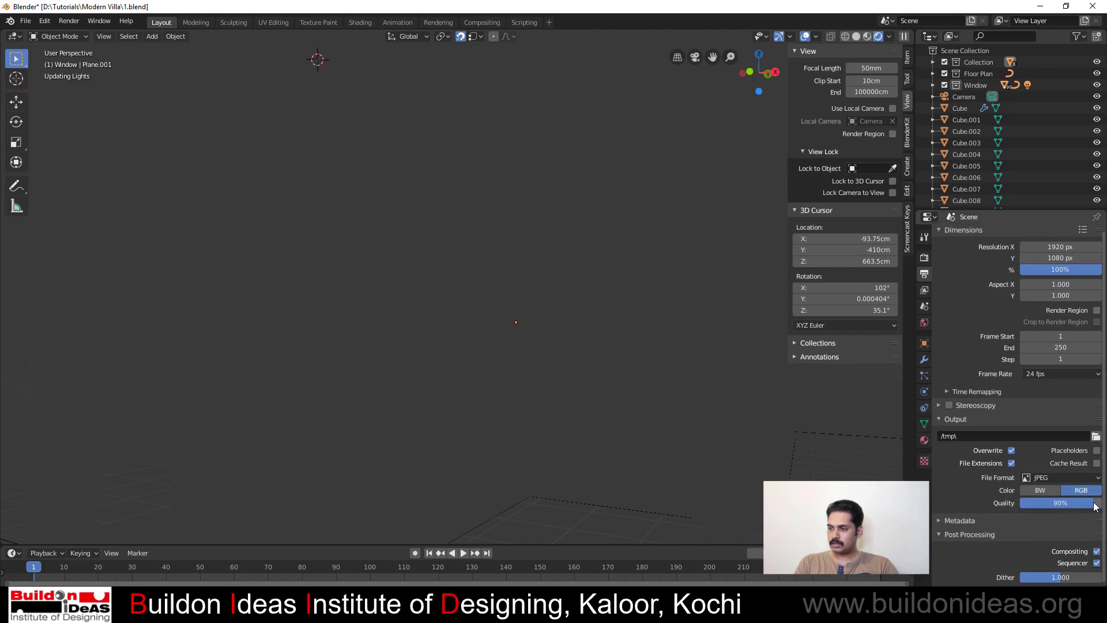
pyautogui.moveTo(1096, 506); pyautogui.dragTo(1104, 507)
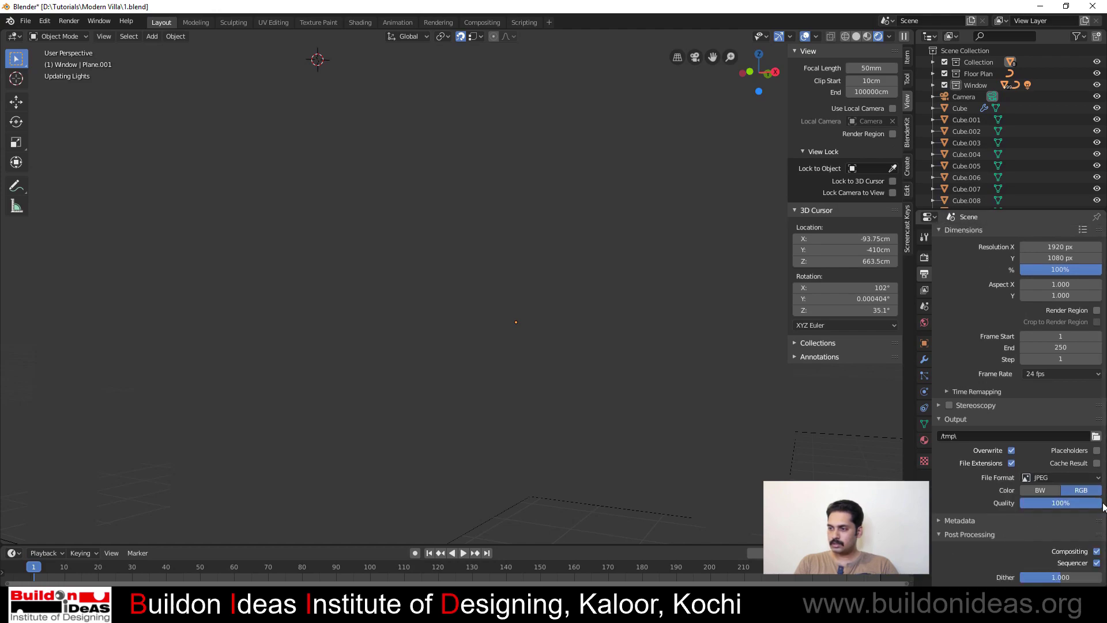
# Check that denoising is enabled for the view layer
pyautogui.click(925, 290)
pyautogui.scroll(-9, 967, 437)
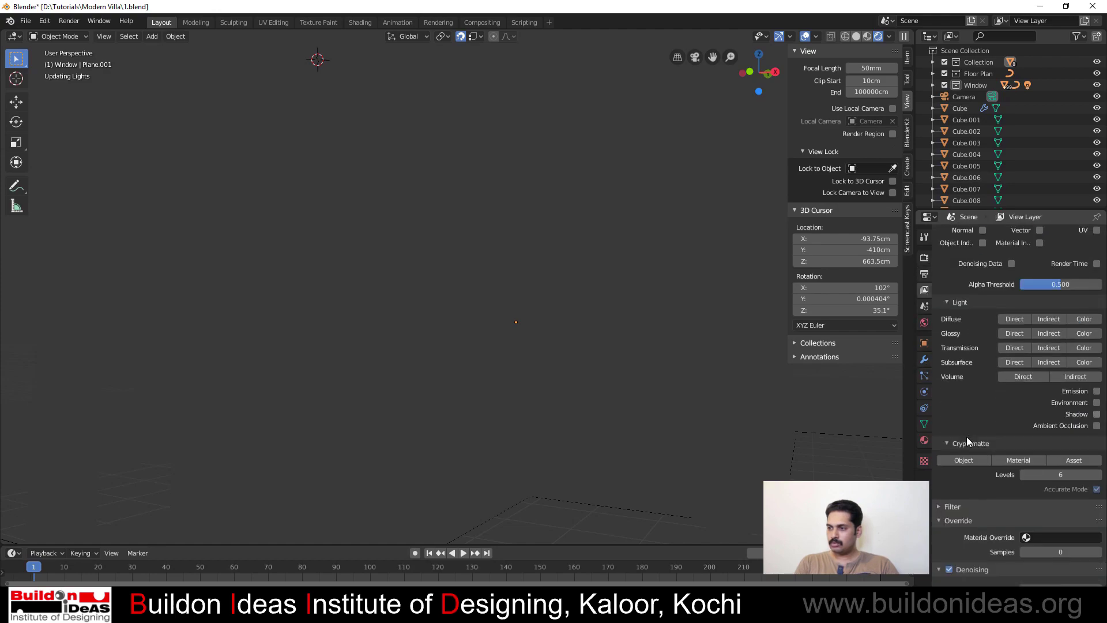
pyautogui.click(950, 458)
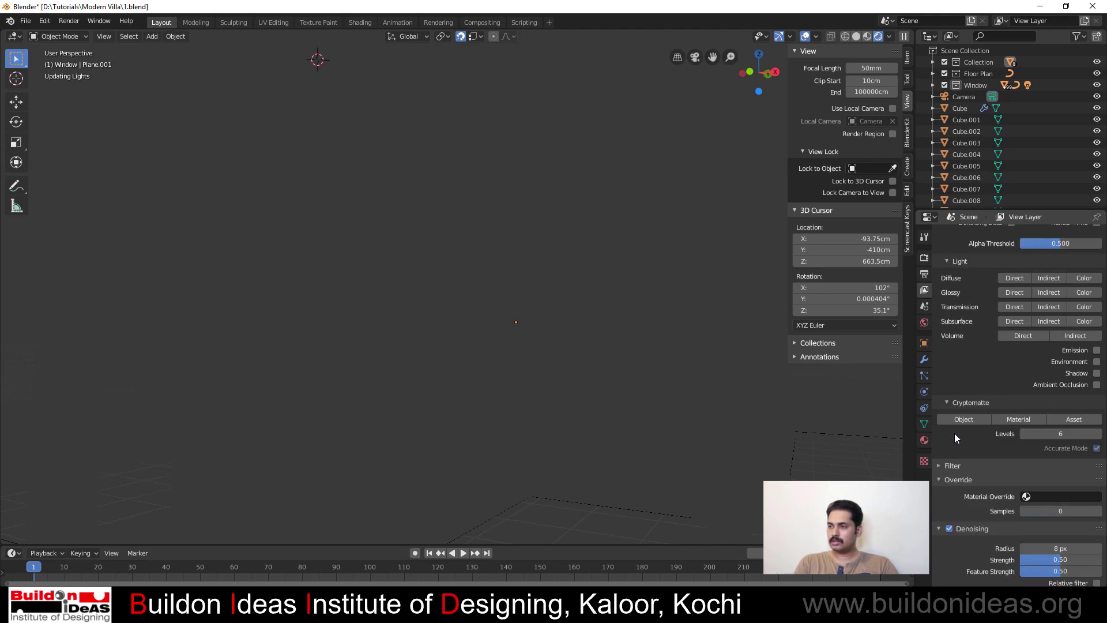
pyautogui.scroll(6, 954, 434)
pyautogui.scroll(3, 959, 398)
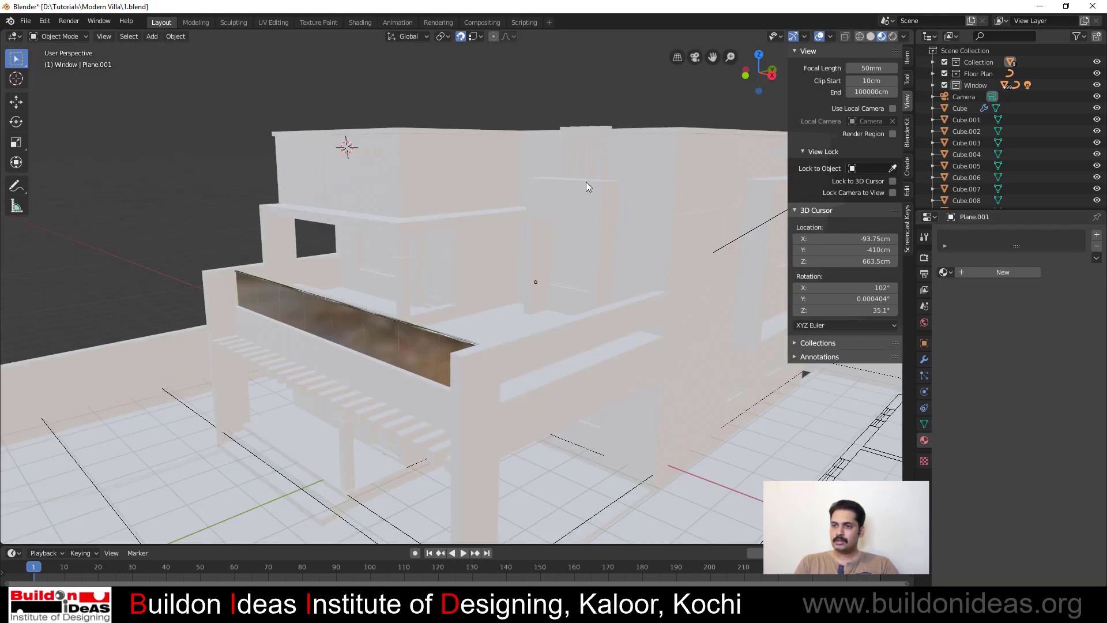
# Give the L-shaped frame at the right end of the balcony glass a new Principled BSDF material with a pure white base color
pyautogui.moveTo(448, 258); pyautogui.dragTo(493, 294, button='middle')
pyautogui.scroll(4, 493, 294)
pyautogui.scroll(-5, 421, 286)
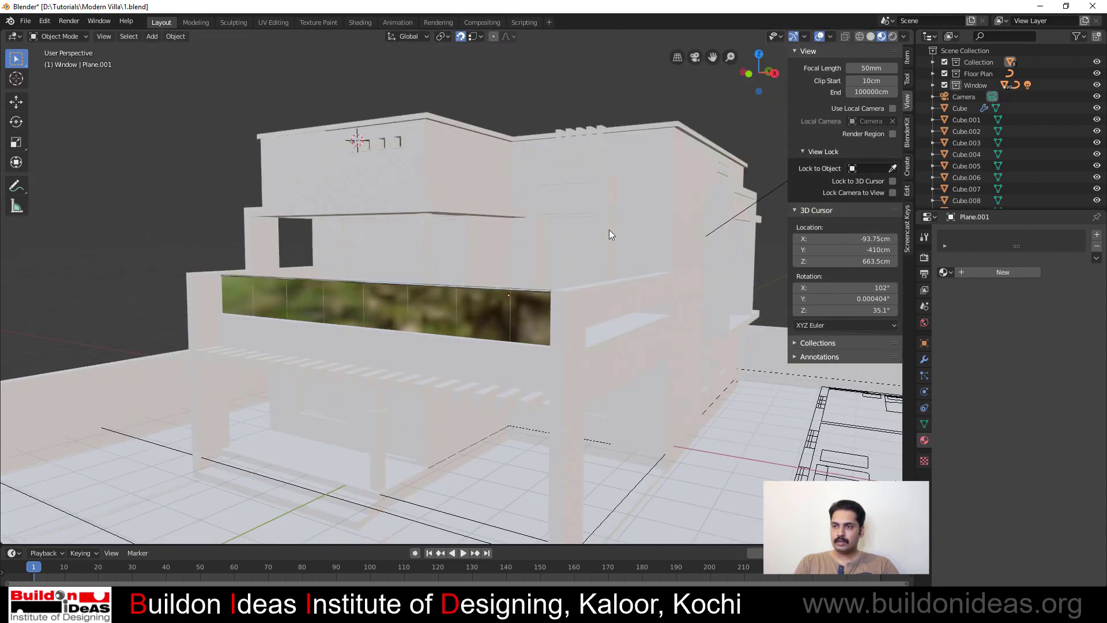
pyautogui.scroll(-3, 479, 231)
pyautogui.scroll(3, 554, 297)
pyautogui.click(569, 312)
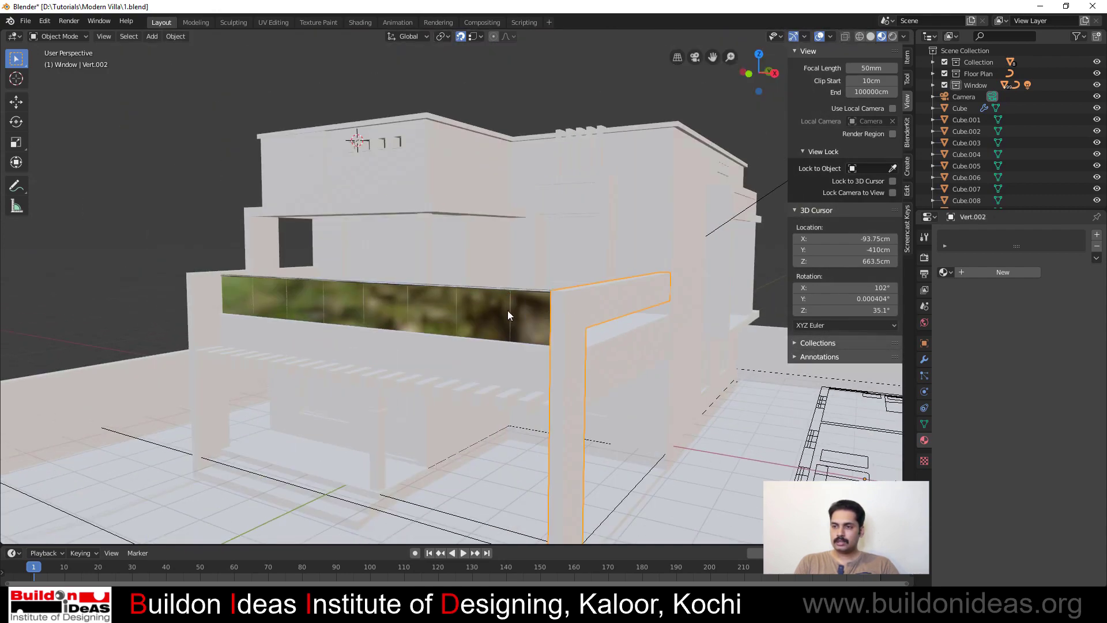
pyautogui.click(962, 273)
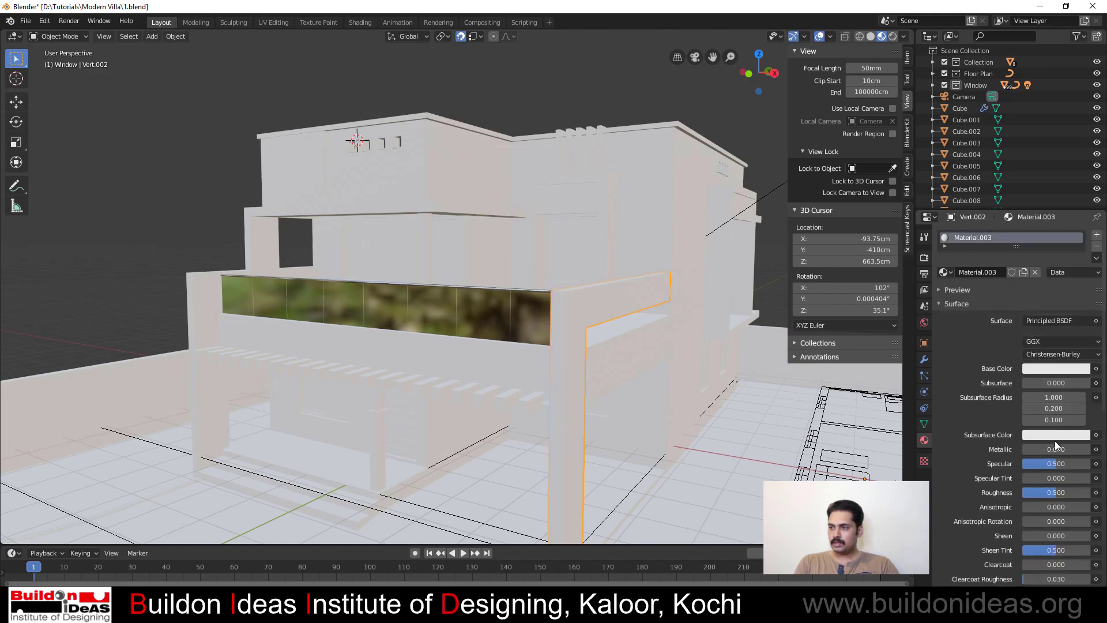
pyautogui.click(1047, 370)
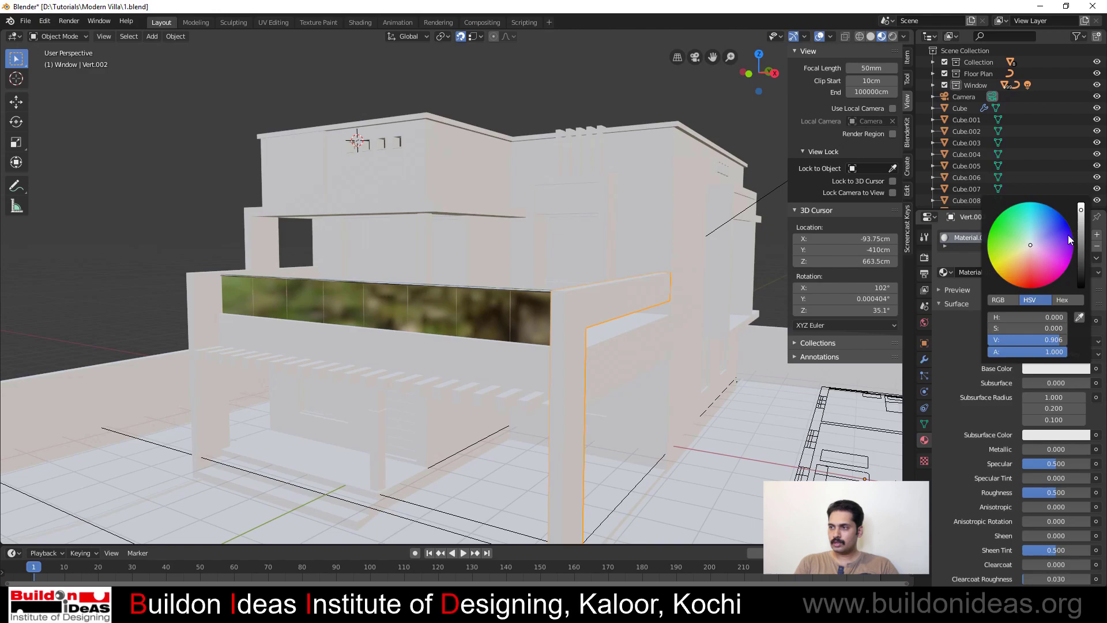
pyautogui.moveTo(1081, 207); pyautogui.dragTo(1083, 197)
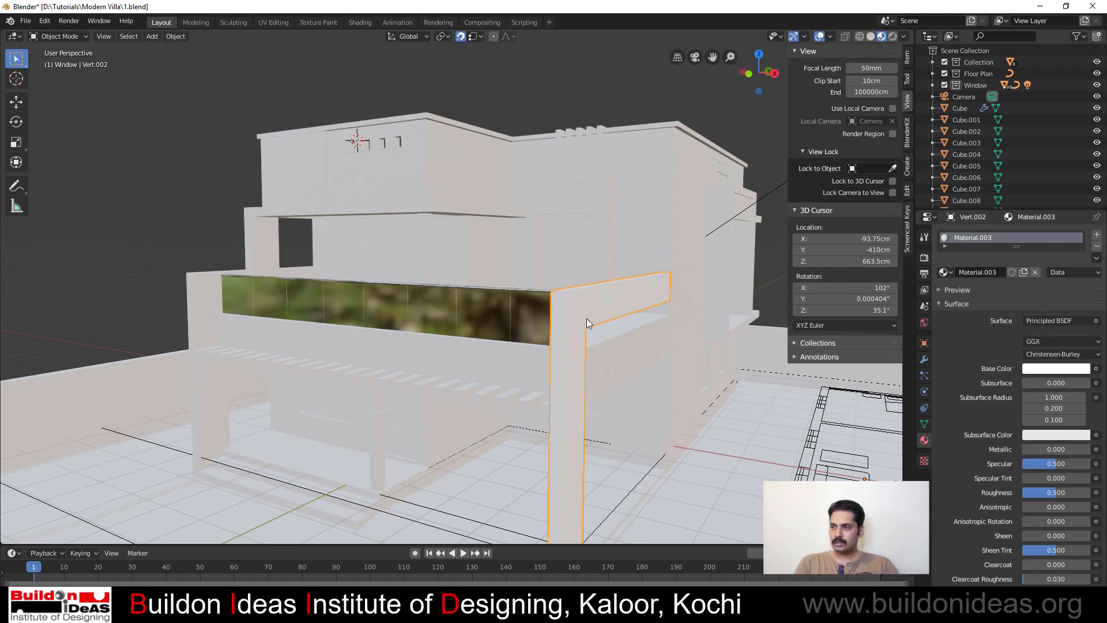
# Link the right balcony frame's white material to the left frame, pergola slats, upper canopy frame, and the ground- and first-floor walls
pyautogui.scroll(-2, 411, 297)
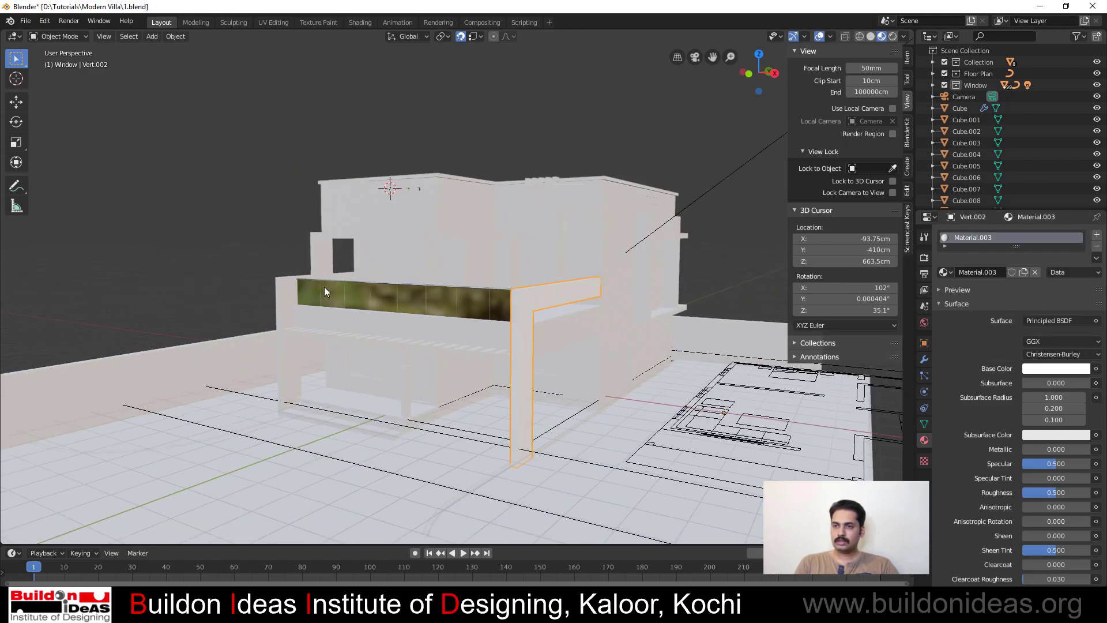
pyautogui.moveTo(324, 286); pyautogui.dragTo(320, 322, button='middle')
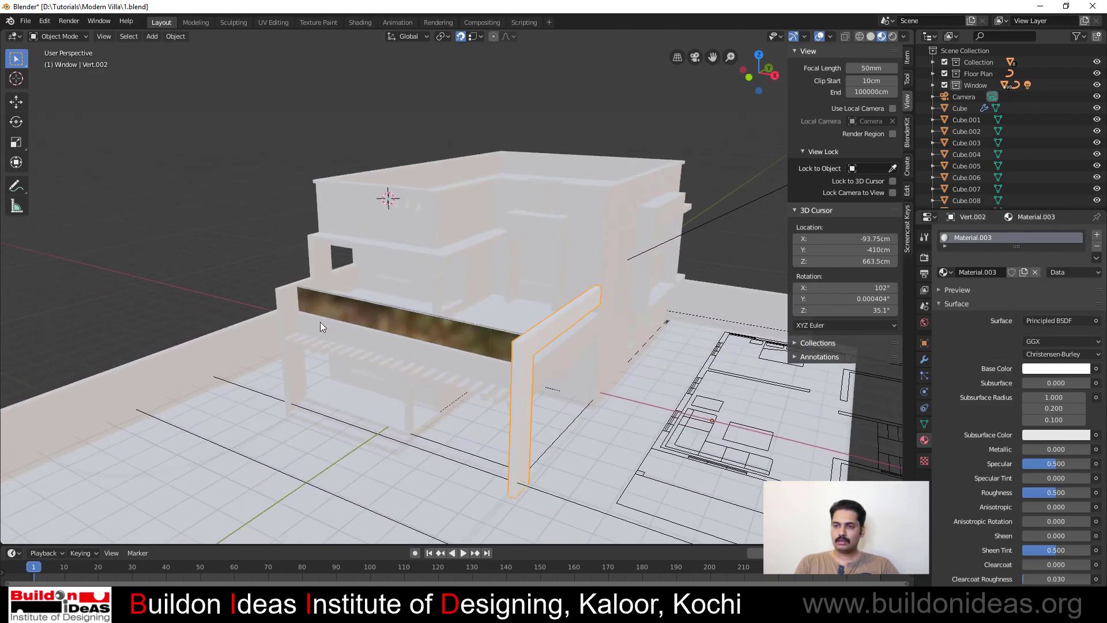
pyautogui.click(281, 299)
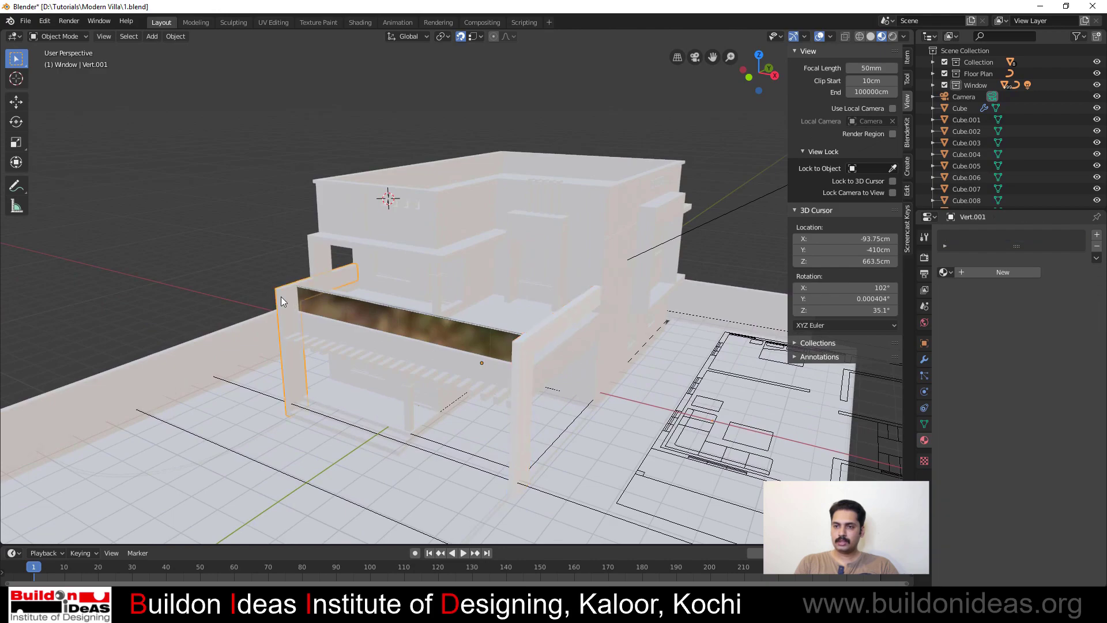
pyautogui.keyDown('shift'); pyautogui.click(306, 343); pyautogui.keyUp('shift')
pyautogui.keyDown('shift'); pyautogui.click(313, 263); pyautogui.keyUp('shift')
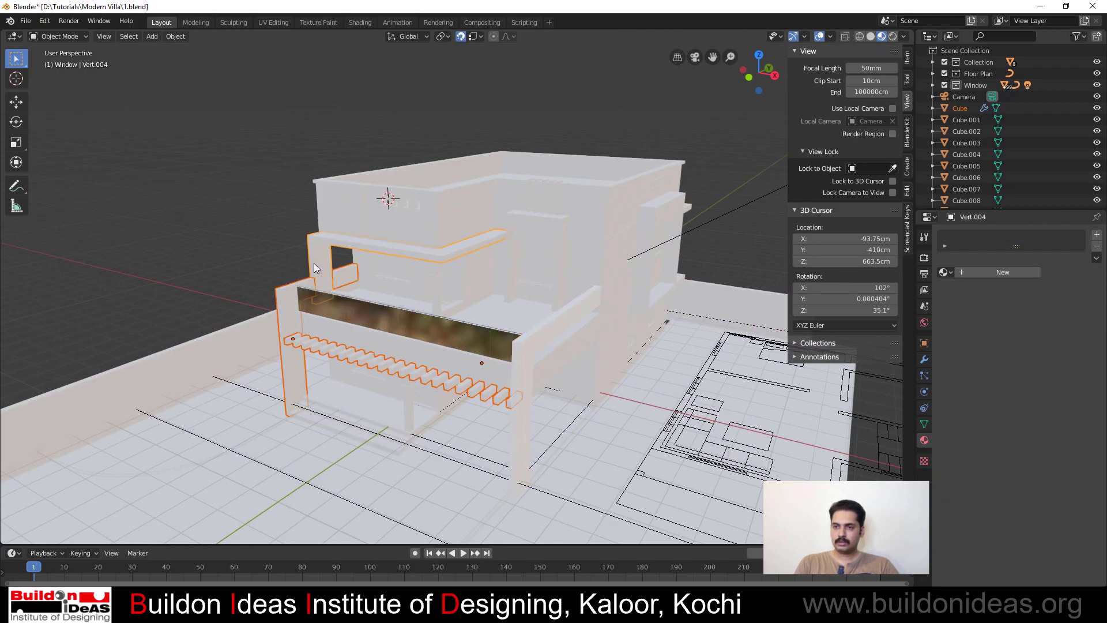
pyautogui.keyDown('shift'); pyautogui.click(323, 224); pyautogui.keyUp('shift')
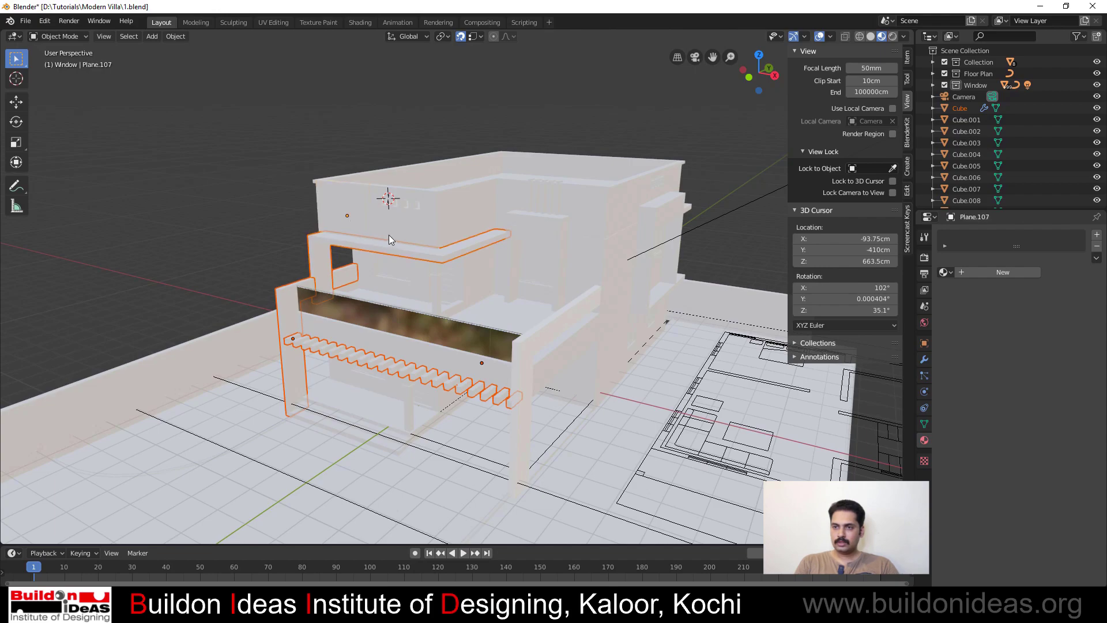
pyautogui.keyDown('shift'); pyautogui.click(402, 247); pyautogui.keyUp('shift')
pyautogui.keyDown('shift'); pyautogui.click(482, 233); pyautogui.keyUp('shift')
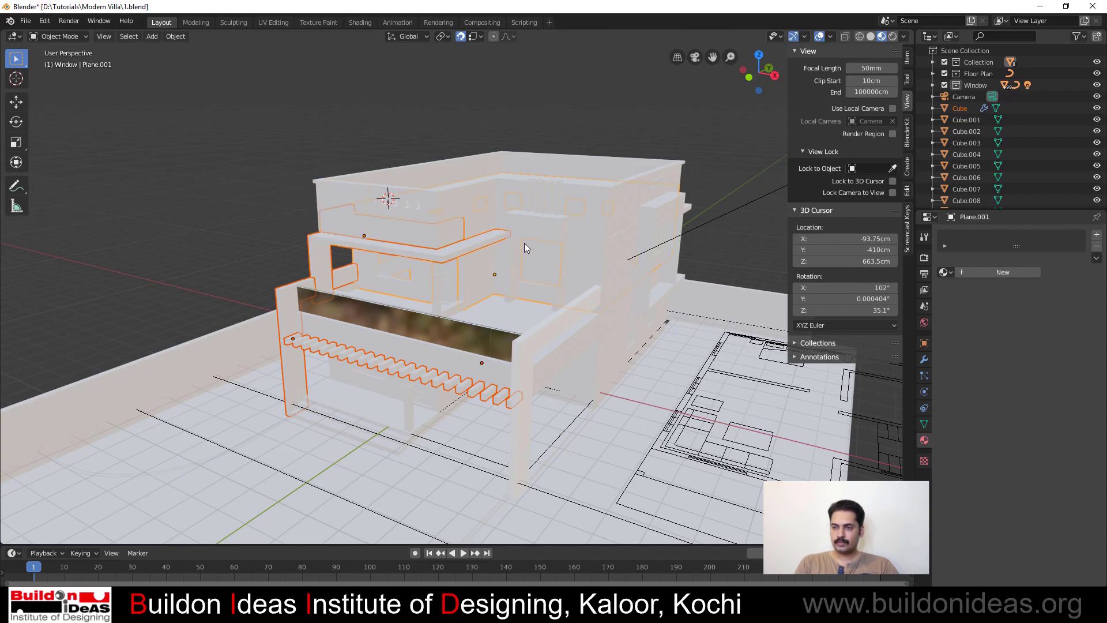
pyautogui.moveTo(524, 243); pyautogui.dragTo(503, 215, button='middle')
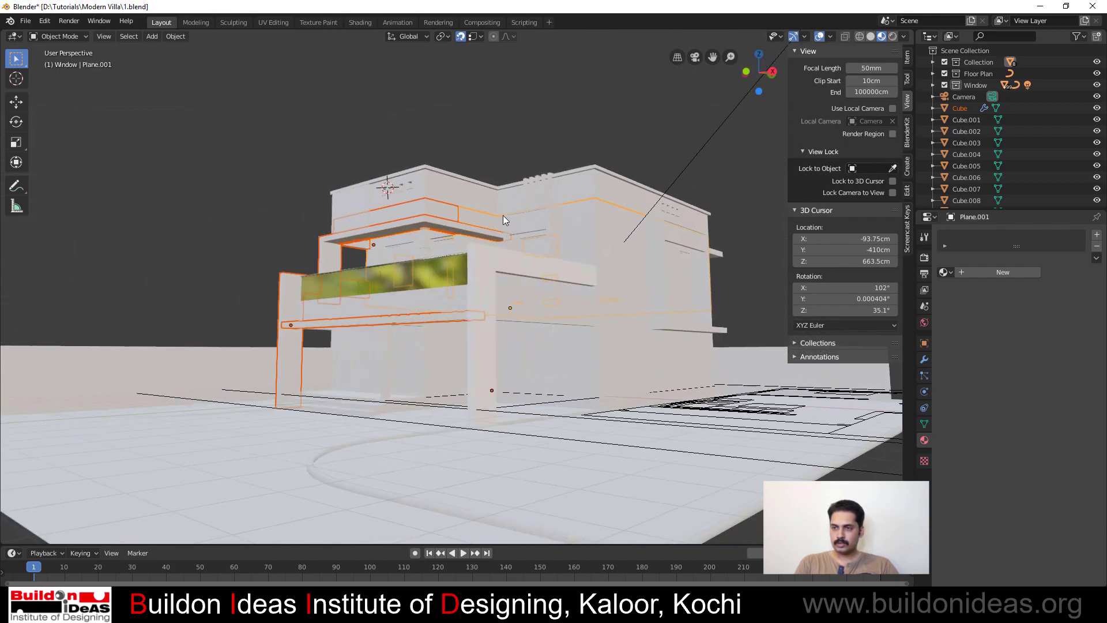
pyautogui.keyDown('shift'); pyautogui.click(614, 350); pyautogui.keyUp('shift')
pyautogui.moveTo(614, 350); pyautogui.dragTo(573, 365, button='middle')
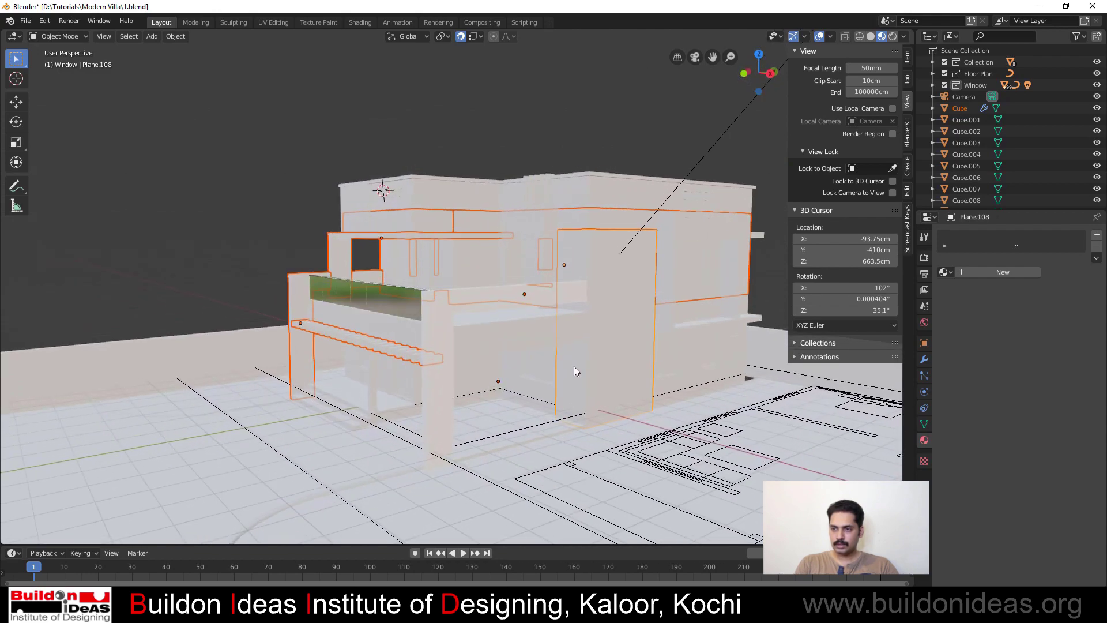
pyautogui.keyDown('shift'); pyautogui.click(545, 368); pyautogui.keyUp('shift')
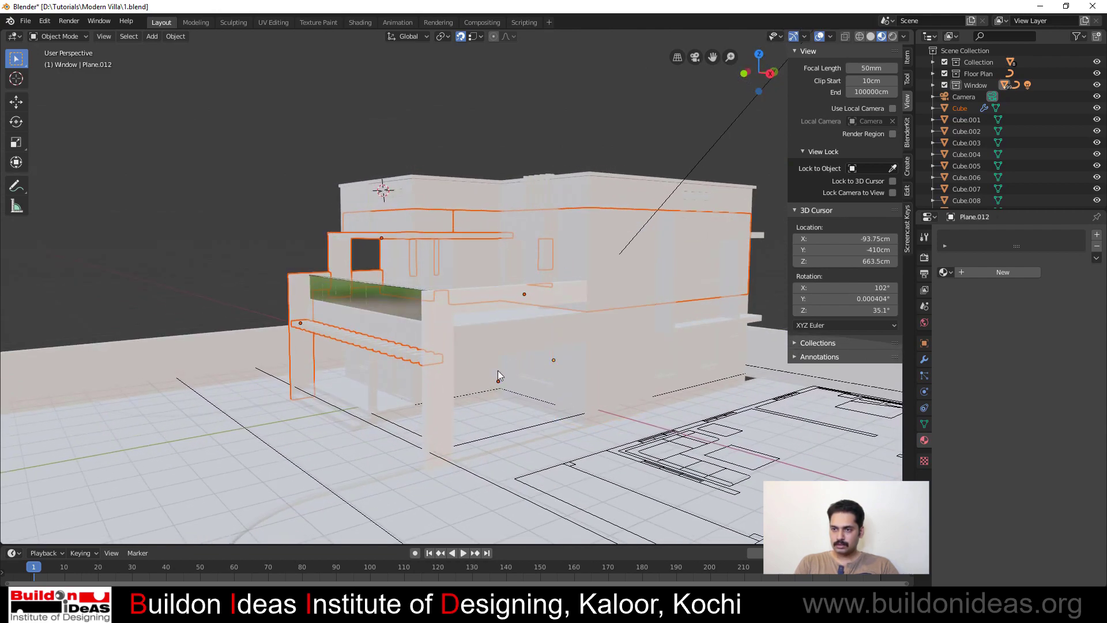
pyautogui.keyDown('shift'); pyautogui.click(471, 387); pyautogui.keyUp('shift')
pyautogui.moveTo(471, 383); pyautogui.dragTo(486, 366, button='middle')
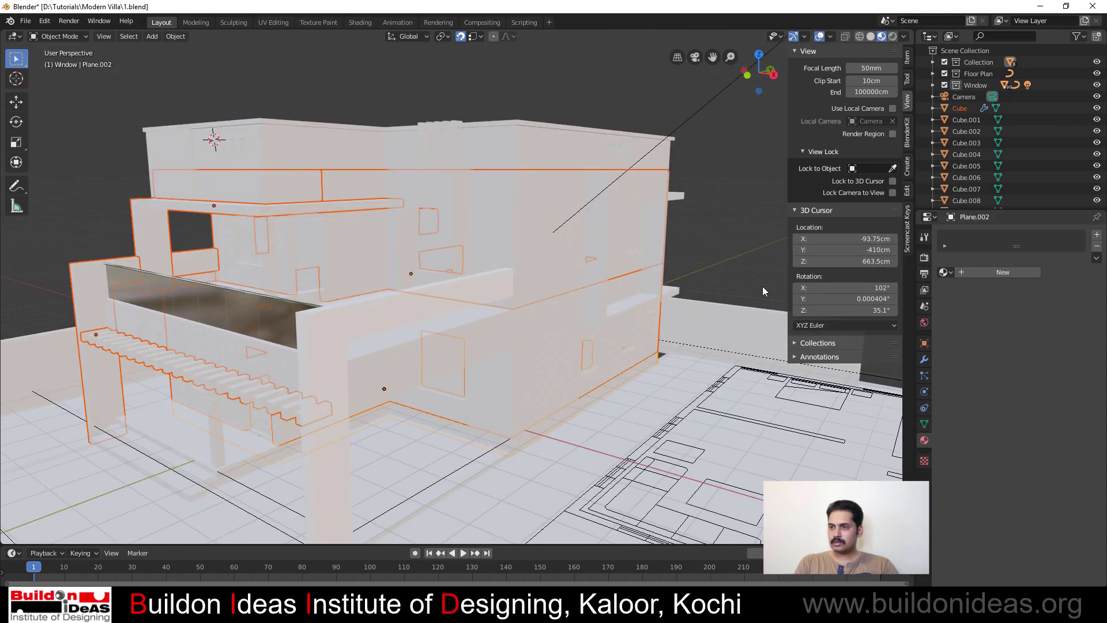
pyautogui.keyDown('shift'); pyautogui.click(344, 318); pyautogui.keyUp('shift')
pyautogui.hotkey('ctrl', 'l')
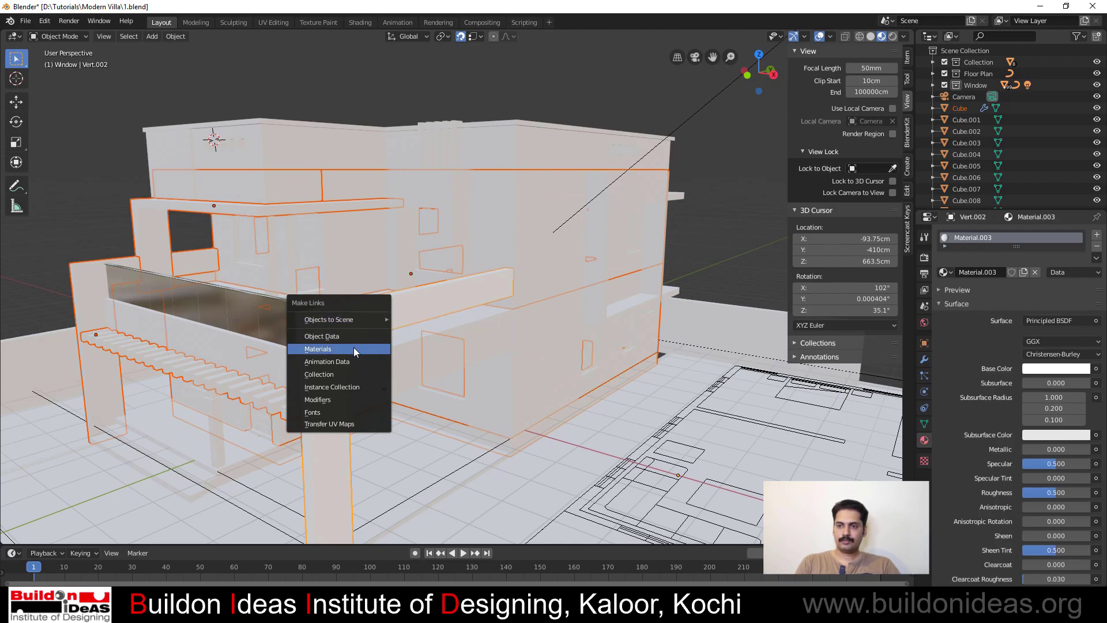
pyautogui.click(354, 348)
# Link the right balcony frame's white material to both parapet sections below the balcony glass and the roof parapet
pyautogui.moveTo(340, 96); pyautogui.dragTo(395, 231, button='middle')
pyautogui.moveTo(332, 263); pyautogui.dragTo(358, 300, button='middle')
pyautogui.click(358, 298)
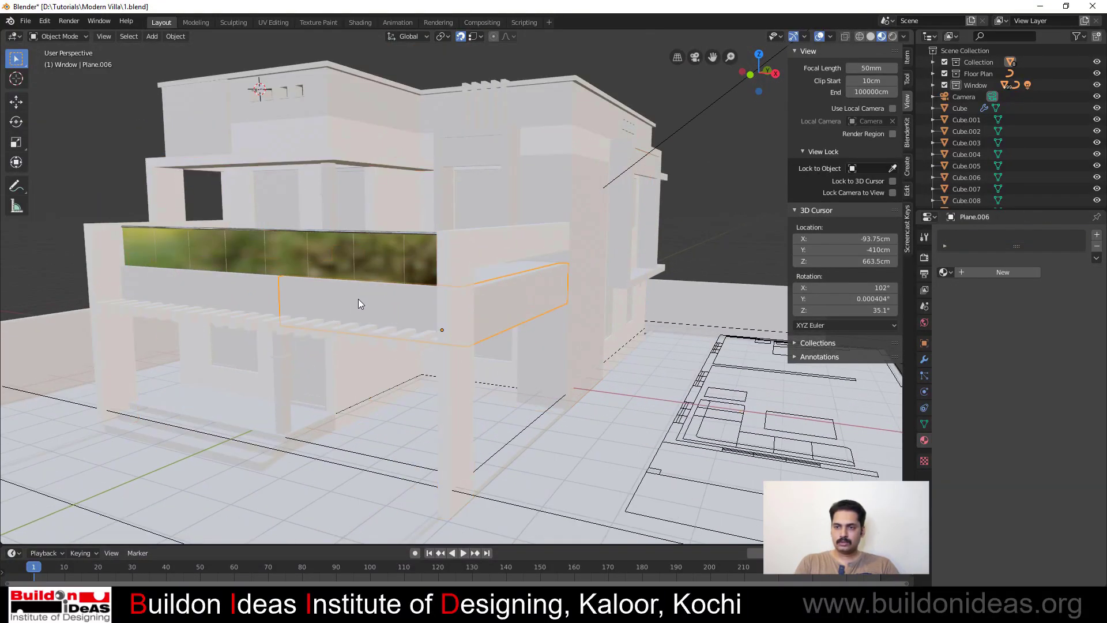
pyautogui.keyDown('shift'); pyautogui.click(238, 295); pyautogui.keyUp('shift')
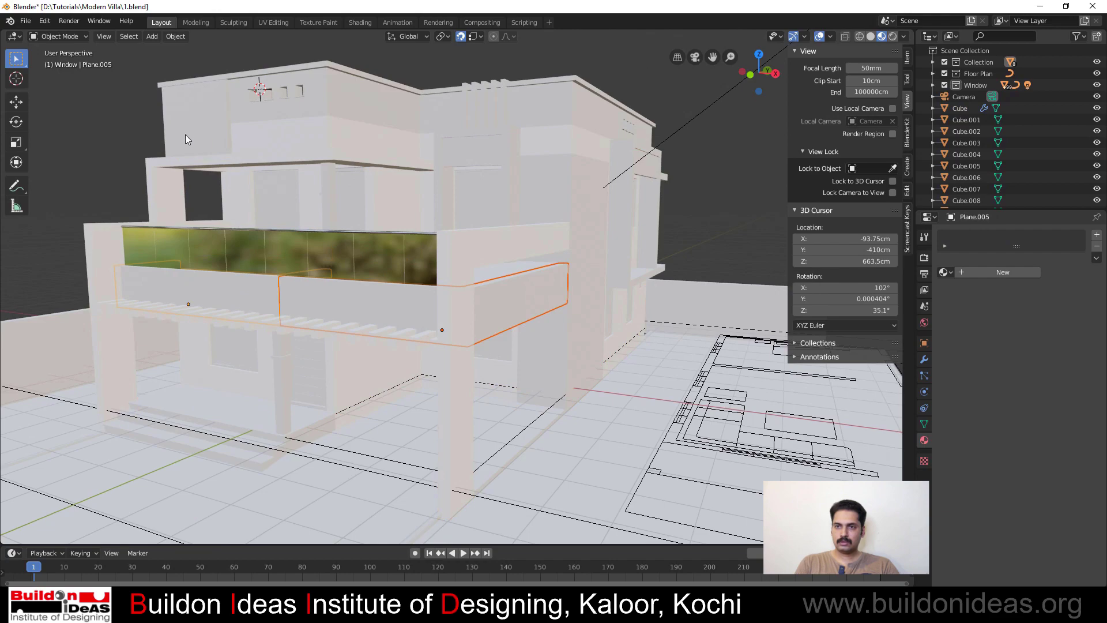
pyautogui.keyDown('shift'); pyautogui.click(353, 96); pyautogui.keyUp('shift')
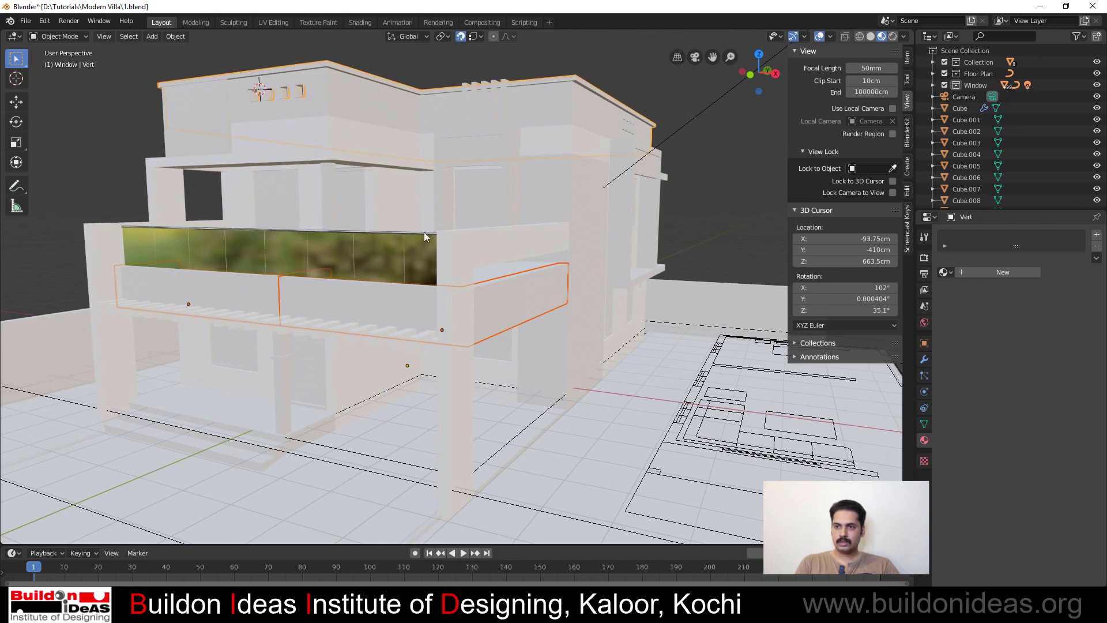
pyautogui.keyDown('shift'); pyautogui.click(463, 243); pyautogui.keyUp('shift')
pyautogui.hotkey('ctrl', 'l')
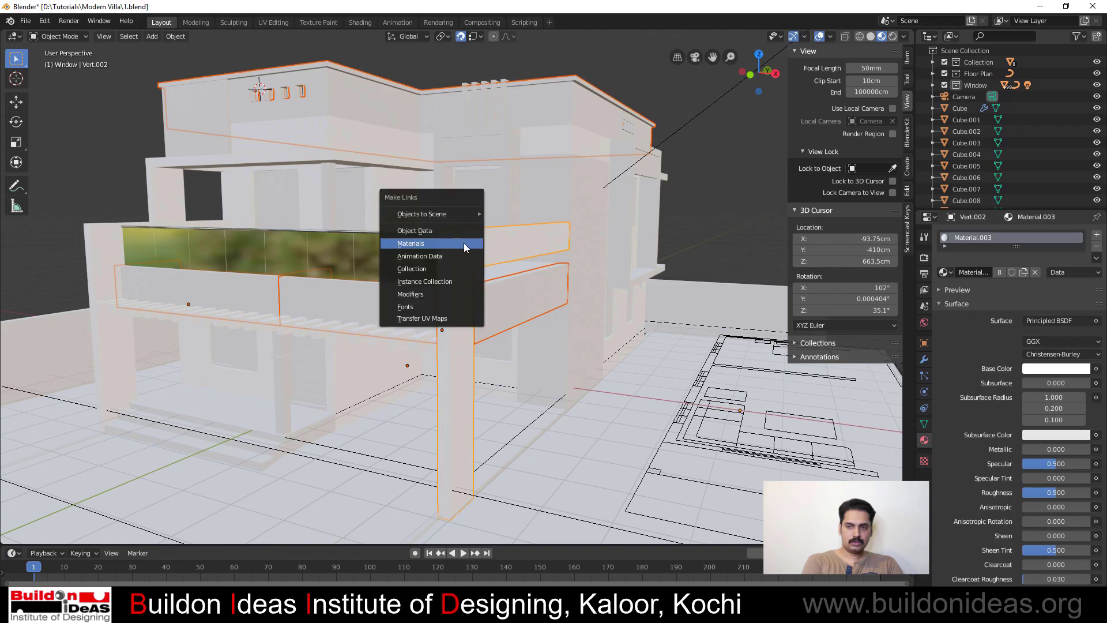
pyautogui.click(464, 244)
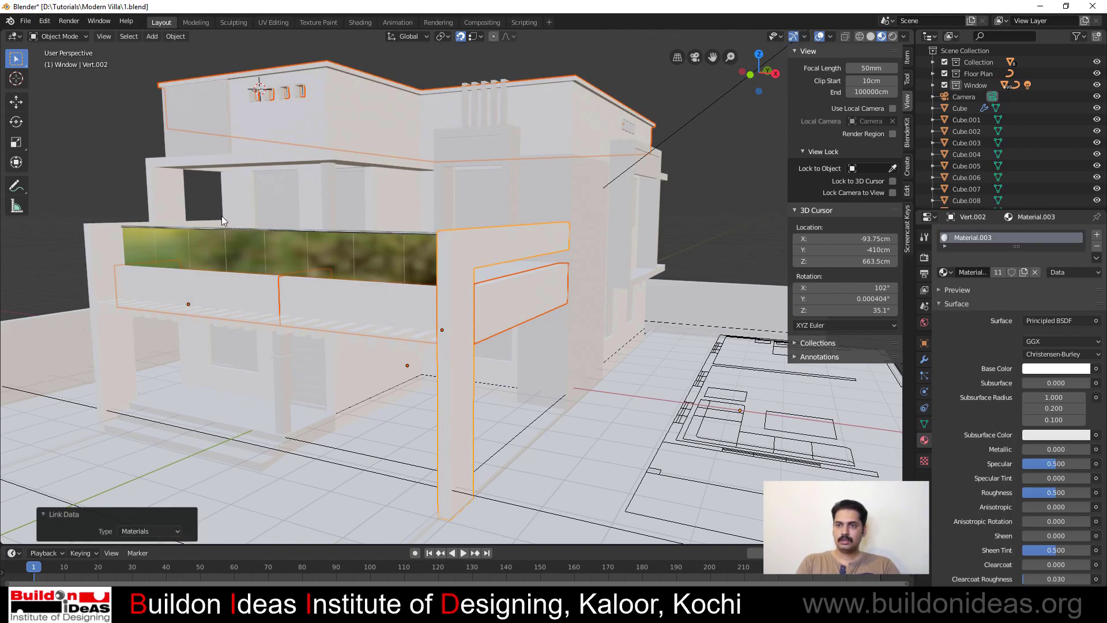
# Link the right balcony frame's white material to the two rows of small vent frames high on the upper walls
pyautogui.click(132, 101)
pyautogui.moveTo(470, 212); pyautogui.dragTo(420, 183, button='middle')
pyautogui.click(299, 99)
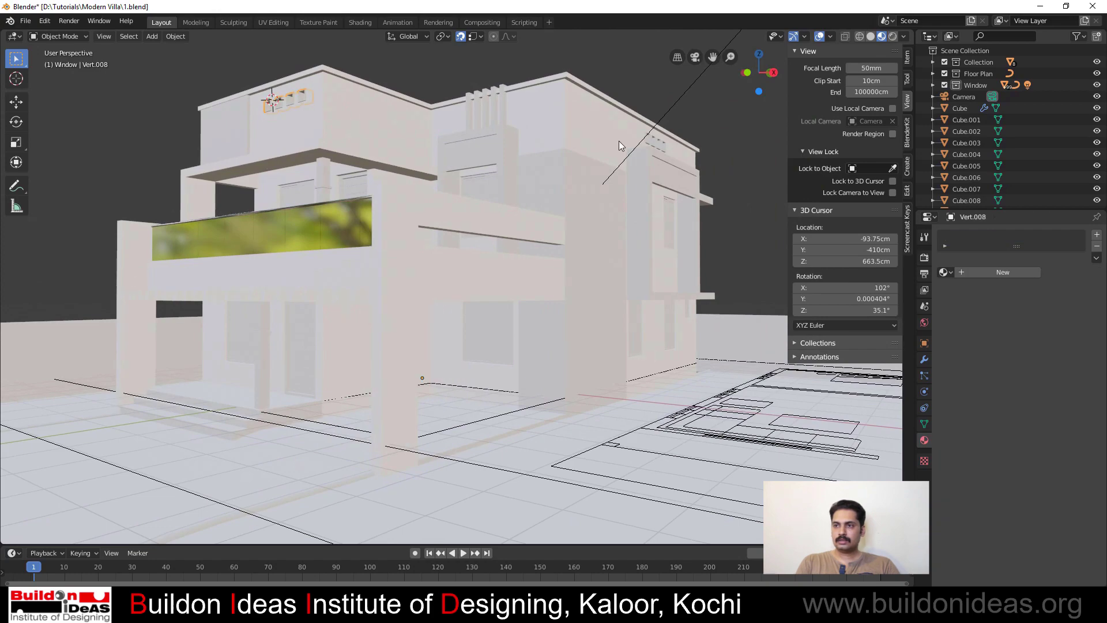
pyautogui.keyDown('shift'); pyautogui.click(659, 141); pyautogui.keyUp('shift')
pyautogui.keyDown('shift'); pyautogui.click(453, 225); pyautogui.keyUp('shift')
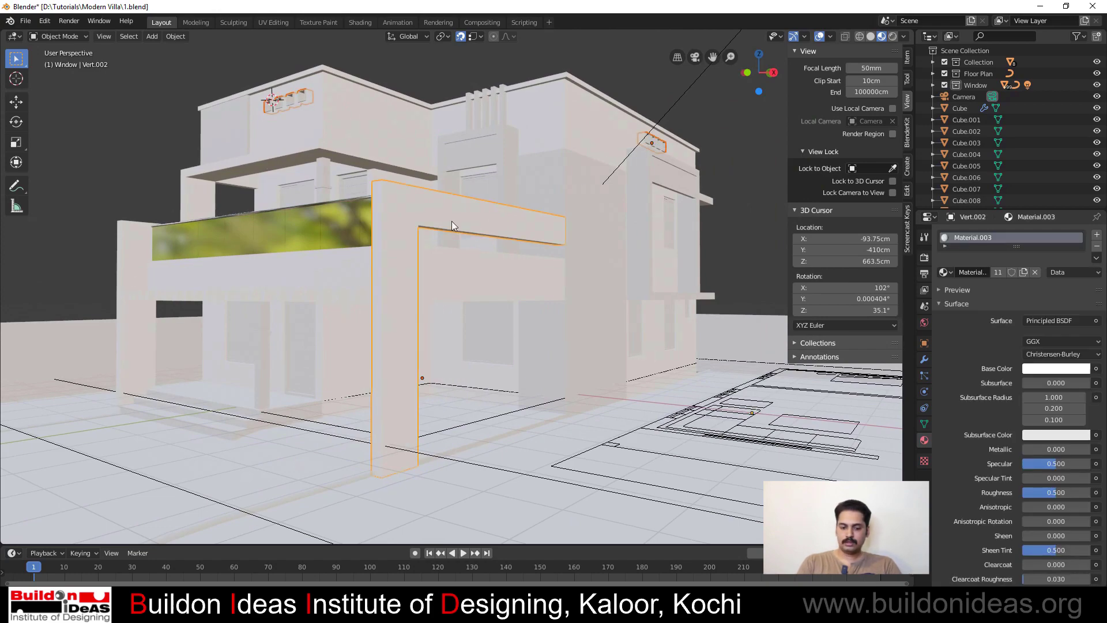
pyautogui.hotkey('ctrl', 'l')
pyautogui.click(452, 220)
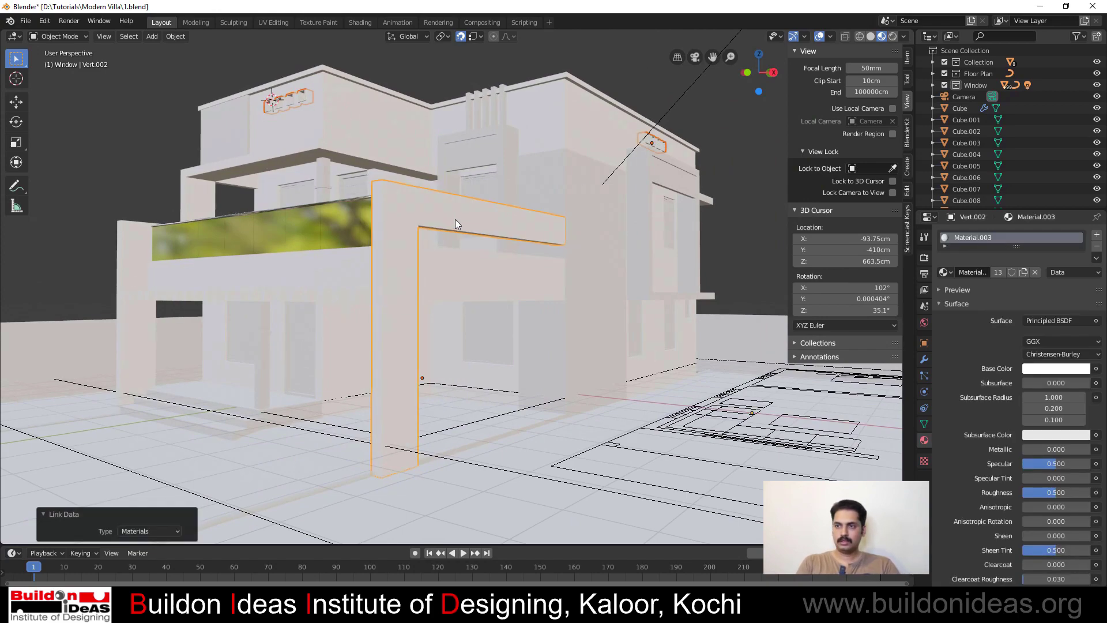
pyautogui.click(442, 71)
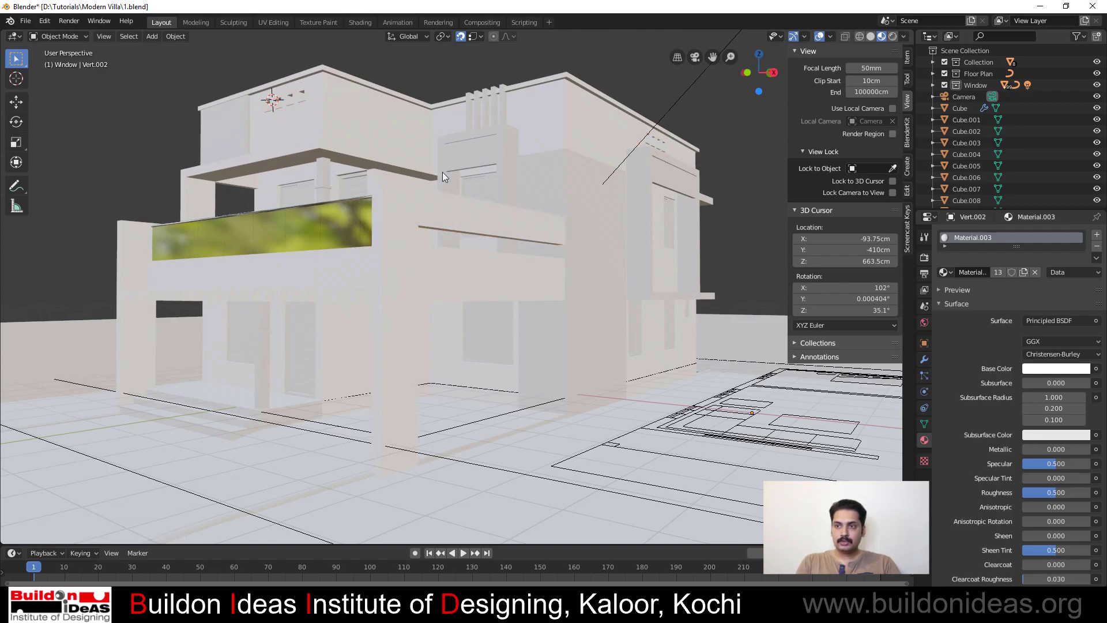
# Give the upright rectangular frame below the roof fins a new Principled BSDF material with a dark grey base color
pyautogui.moveTo(442, 172); pyautogui.dragTo(386, 216, button='middle')
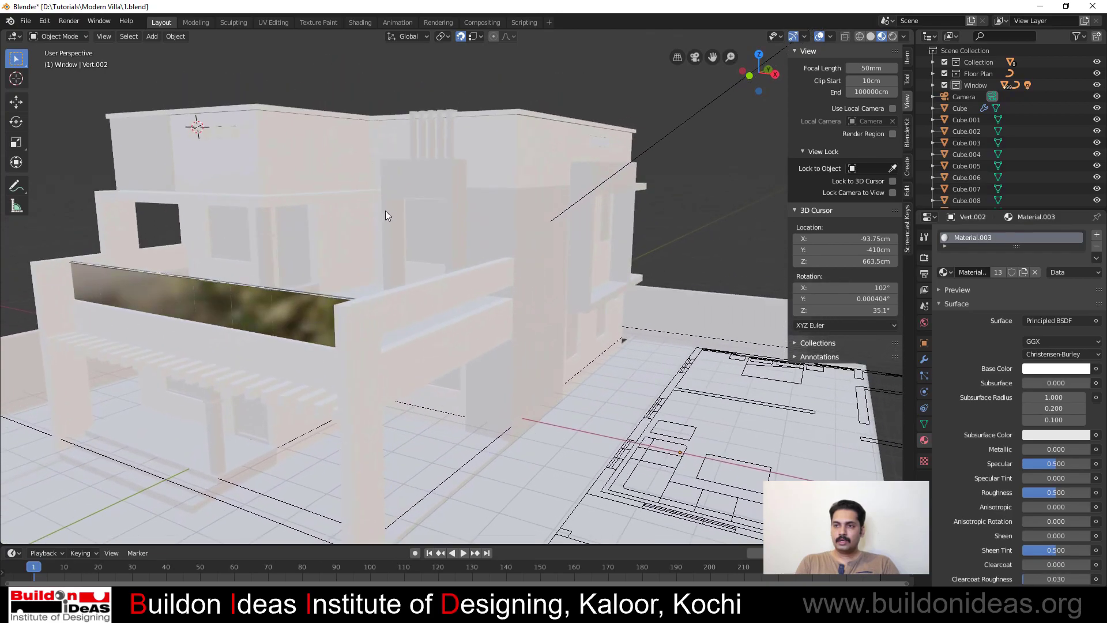
pyautogui.click(451, 164)
pyautogui.click(964, 271)
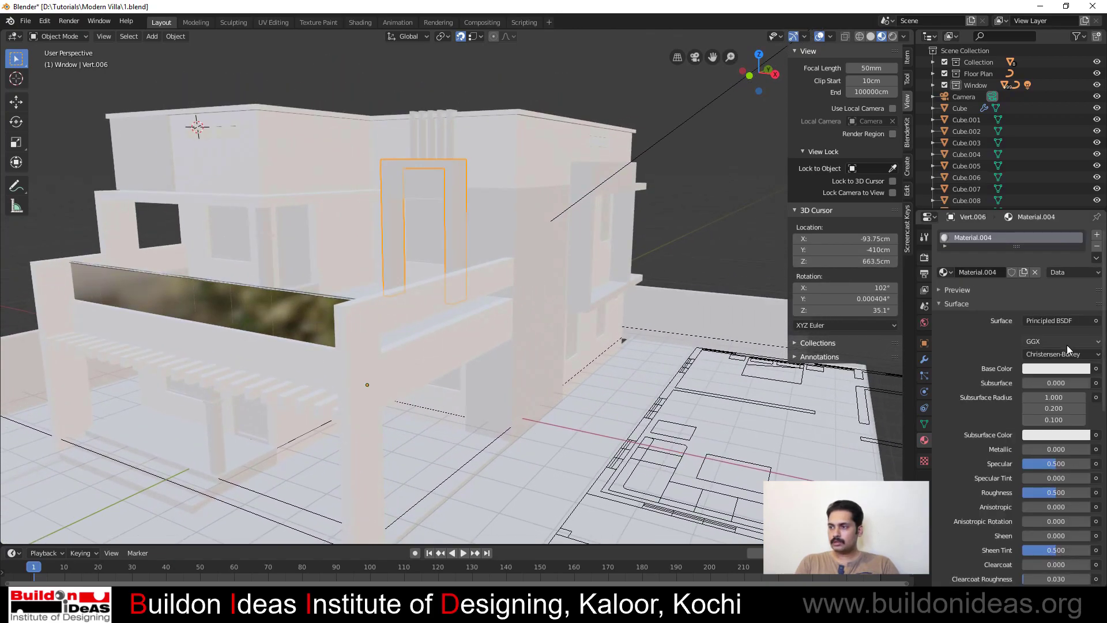
pyautogui.click(1059, 371)
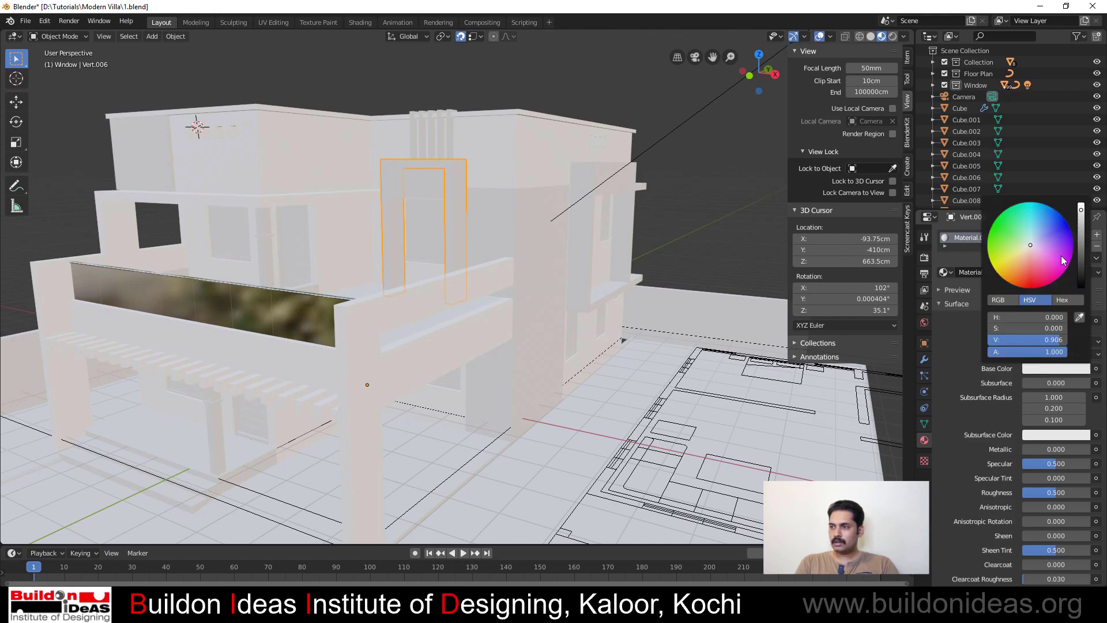
pyautogui.moveTo(1081, 238); pyautogui.dragTo(1081, 262)
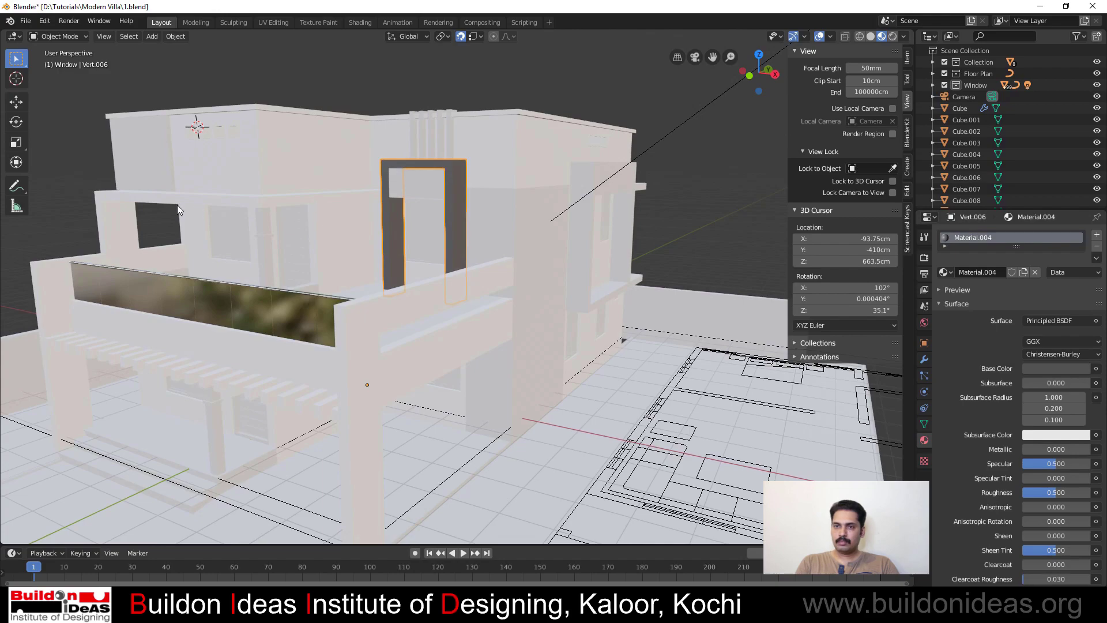
# Link the upright frame's dark grey material to the upper canopy frame and the projecting window frame on the side wall
pyautogui.click(100, 258)
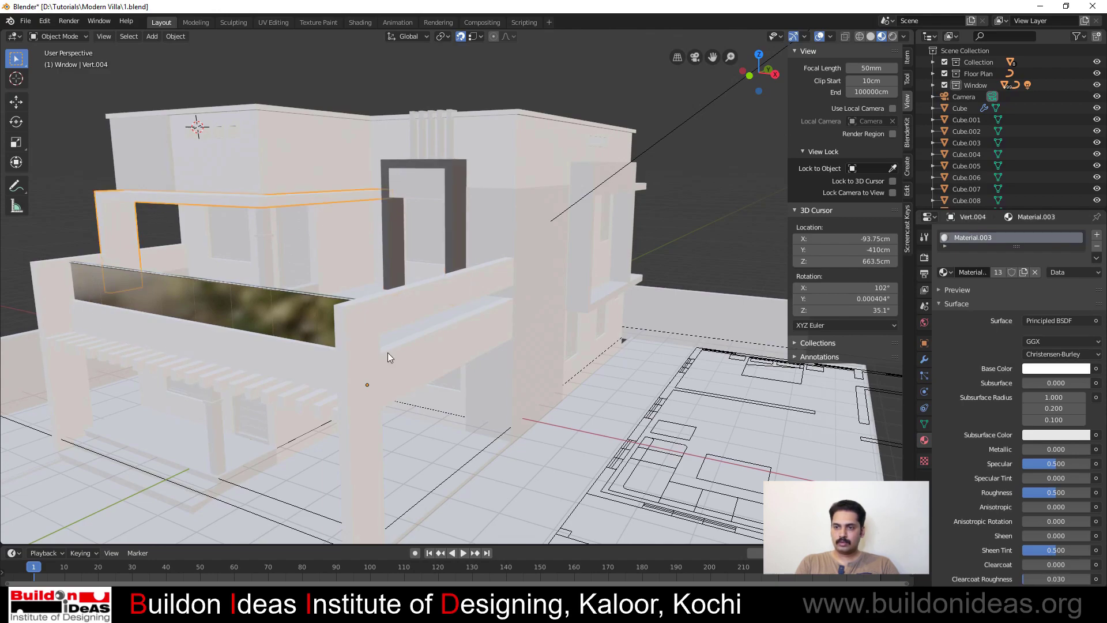
pyautogui.moveTo(488, 331); pyautogui.dragTo(494, 309, button='middle')
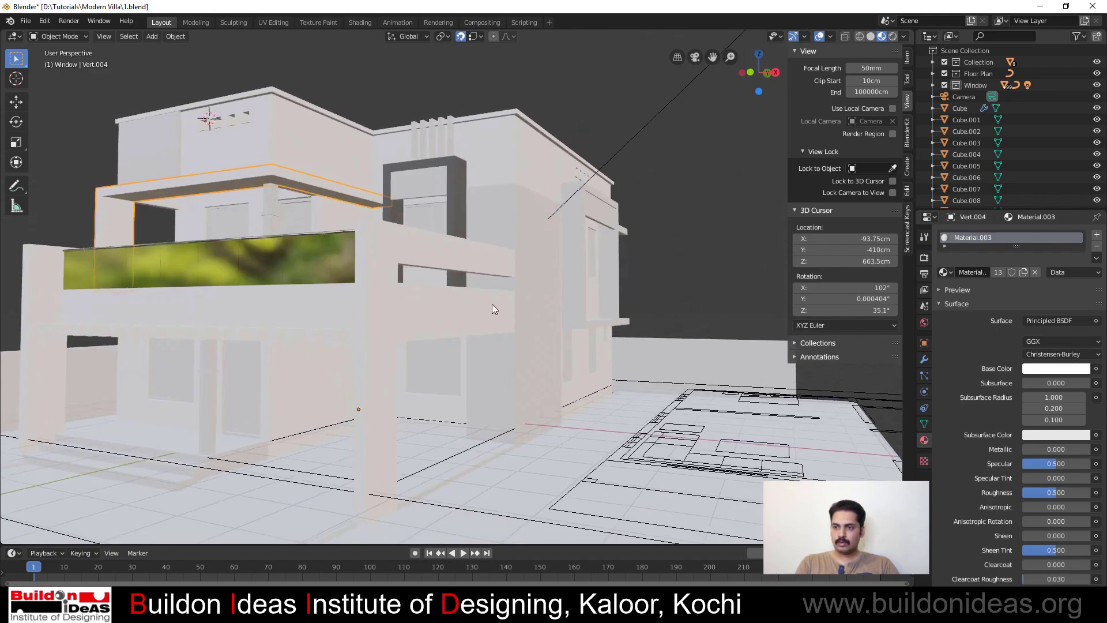
pyautogui.keyDown('shift'); pyautogui.click(579, 249); pyautogui.keyUp('shift')
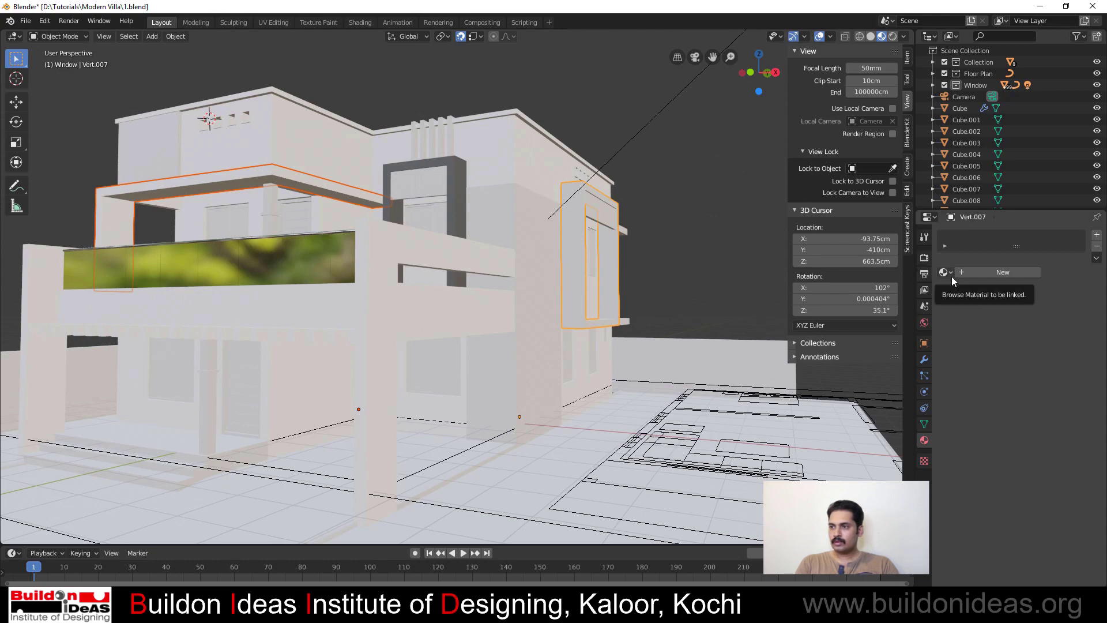
pyautogui.keyDown('shift'); pyautogui.click(454, 181); pyautogui.keyUp('shift')
pyautogui.hotkey('ctrl', 'l')
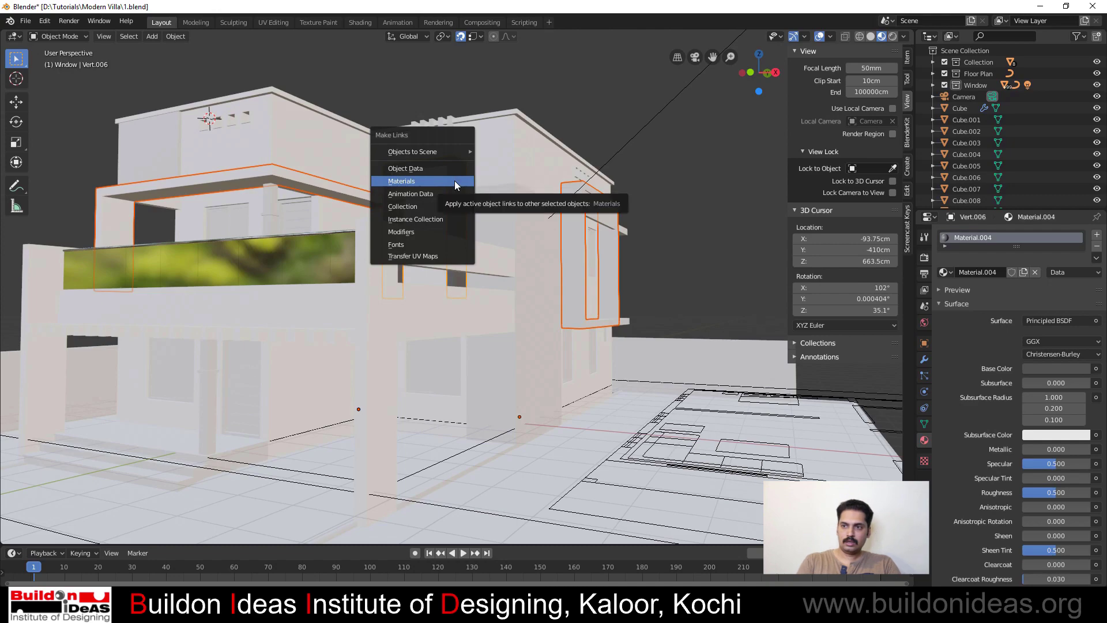
pyautogui.click(414, 182)
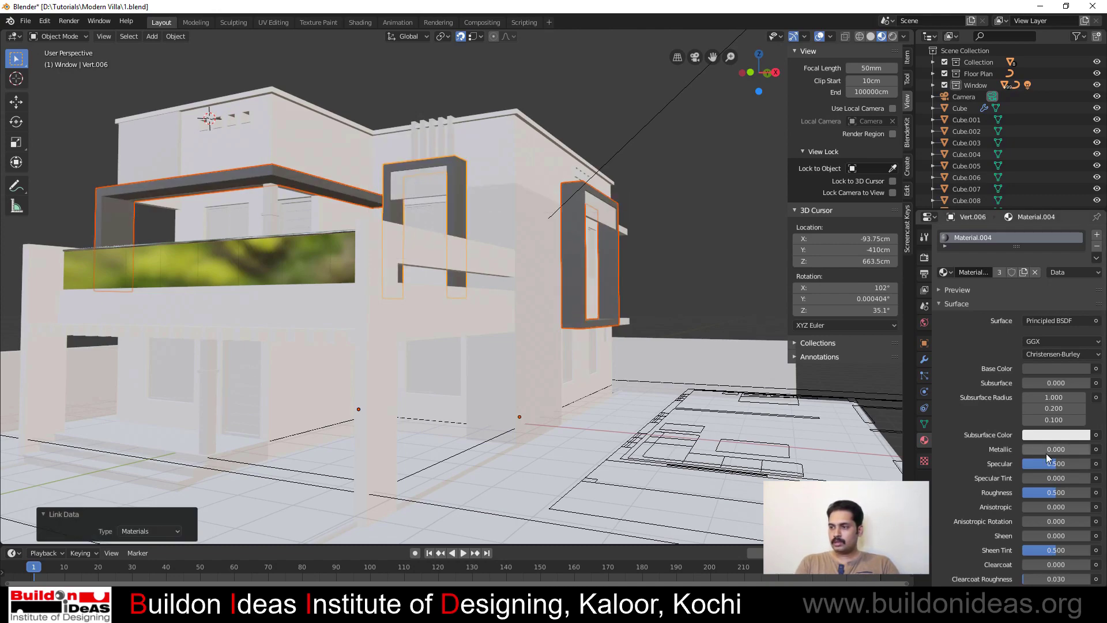
# Set specular to 0 and roughness to 1 on both the dark grey frame material and the white wall material
pyautogui.moveTo(1040, 463)
pyautogui.mouseDown()
pyautogui.moveTo(1012, 463)
pyautogui.moveTo(1055, 492)
pyautogui.moveTo(1090, 493)
pyautogui.mouseUp()
pyautogui.moveTo(1030, 463); pyautogui.dragTo(1007, 462)
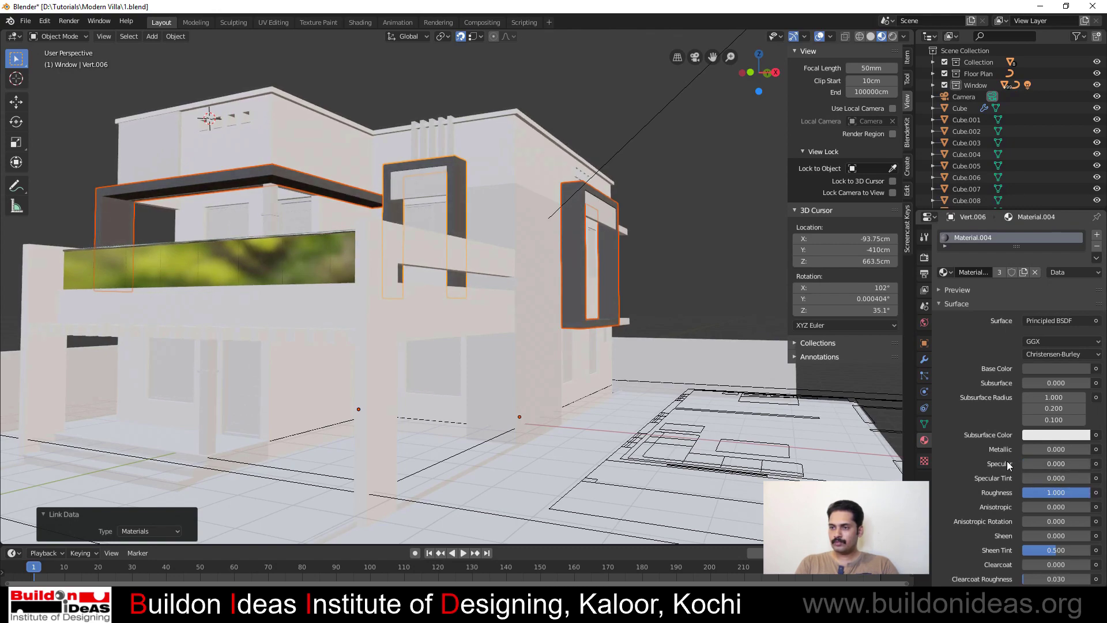
pyautogui.click(504, 267)
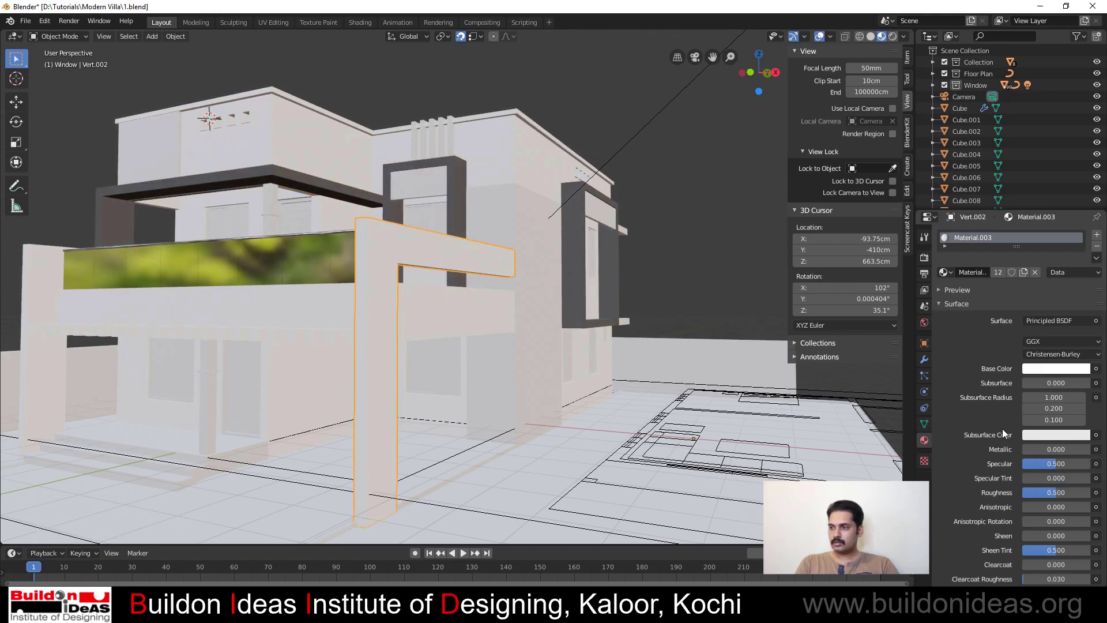
pyautogui.moveTo(1055, 489); pyautogui.dragTo(1090, 492)
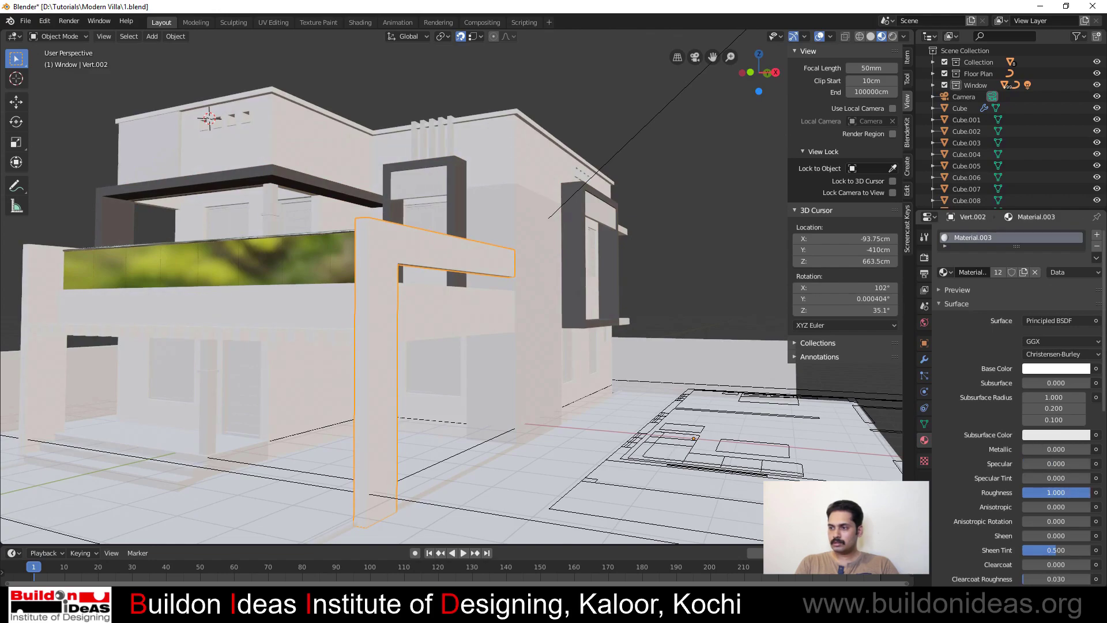
# Give the tall corner block beside the balcony frame a new Principled BSDF material
pyautogui.click(700, 187)
pyautogui.moveTo(449, 257)
pyautogui.mouseDown(button='middle')
pyautogui.moveTo(399, 256)
pyautogui.moveTo(433, 272)
pyautogui.moveTo(443, 252)
pyautogui.moveTo(438, 265)
pyautogui.moveTo(396, 266)
pyautogui.moveTo(499, 340)
pyautogui.moveTo(521, 376)
pyautogui.moveTo(525, 337)
pyautogui.moveTo(511, 327)
pyautogui.moveTo(556, 249)
pyautogui.moveTo(537, 307)
pyautogui.moveTo(457, 275)
pyautogui.mouseUp(button='middle')
pyautogui.click(557, 246)
pyautogui.scroll(3, 466, 272)
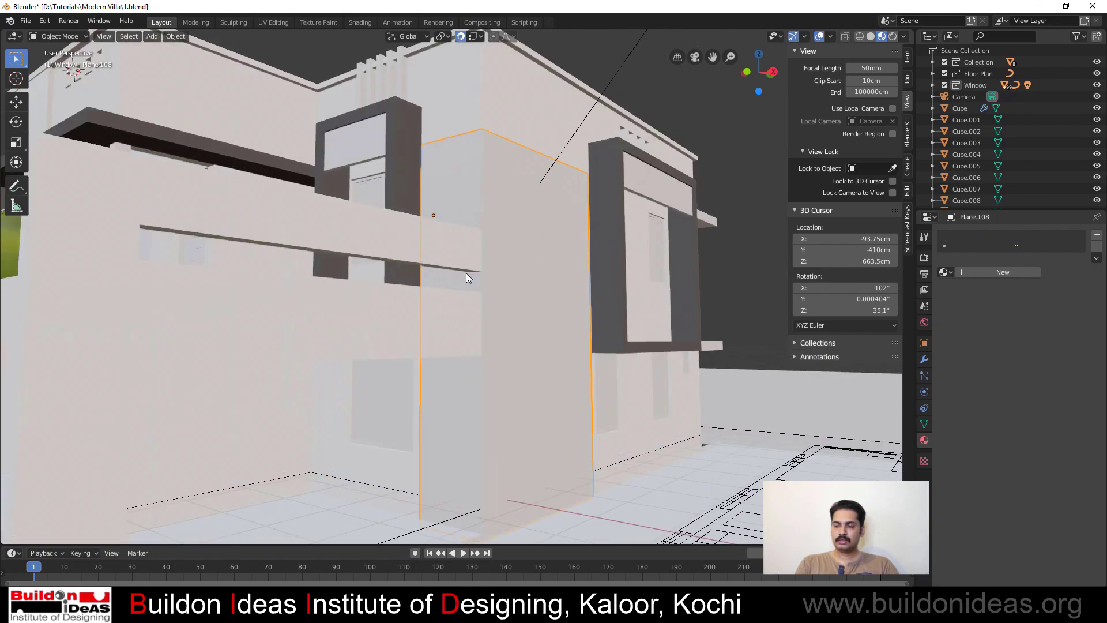
pyautogui.click(963, 270)
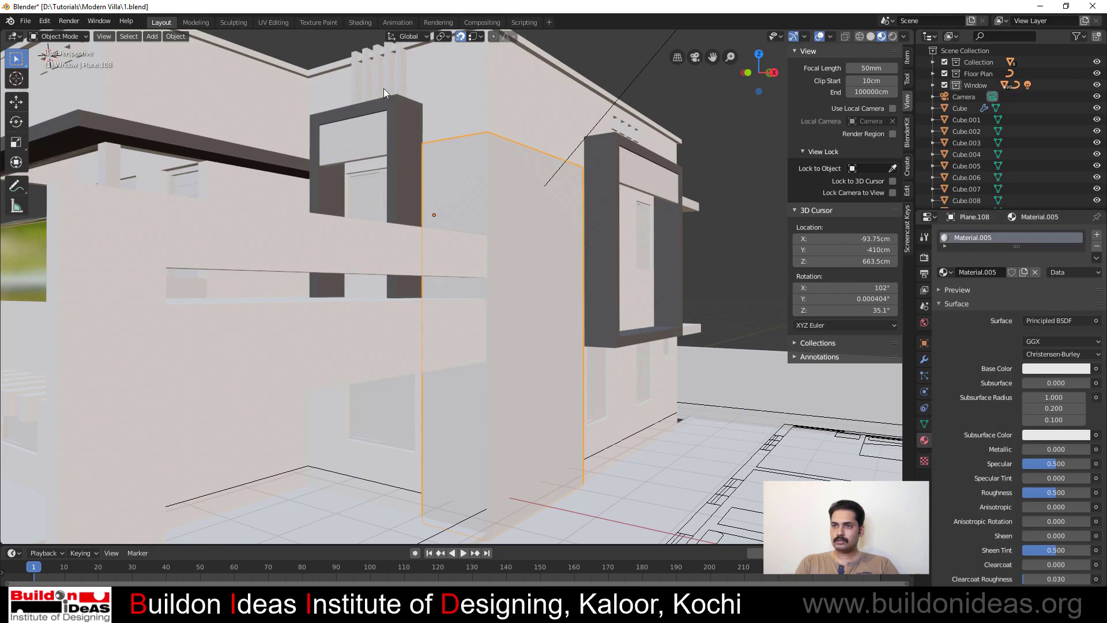
# Show the corner block's object material nodes in the Shading workspace
pyautogui.click(358, 22)
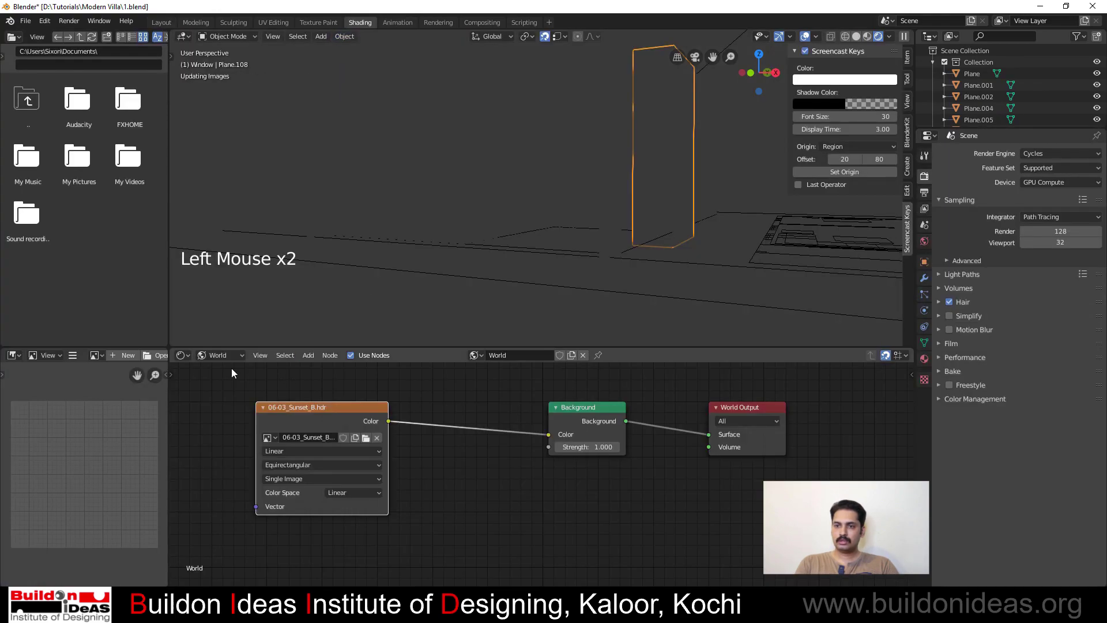
pyautogui.click(220, 356)
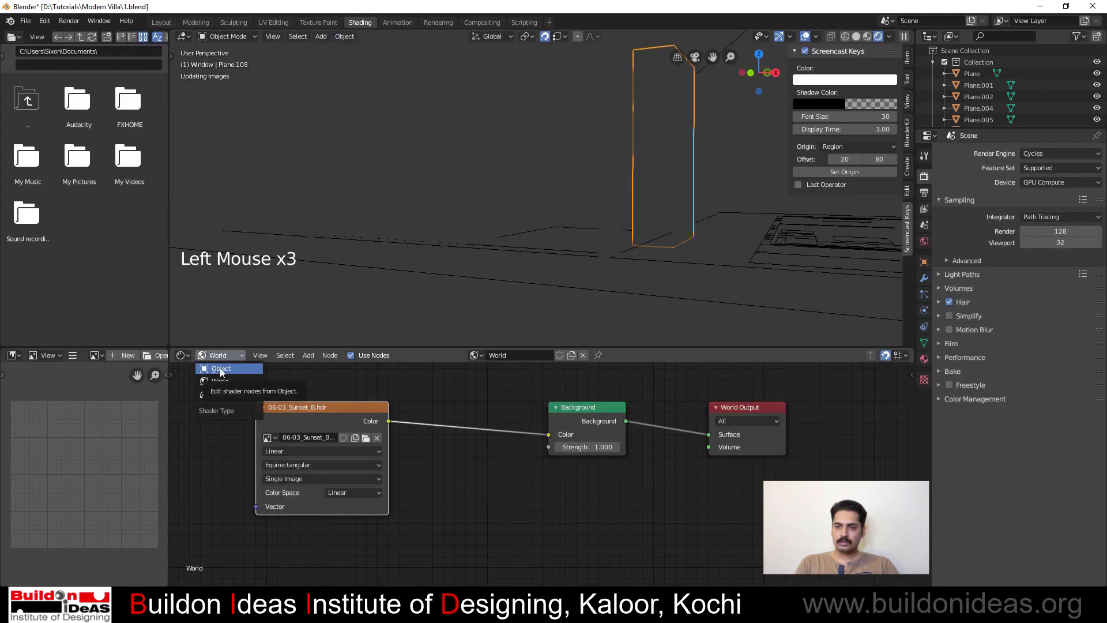
pyautogui.click(221, 369)
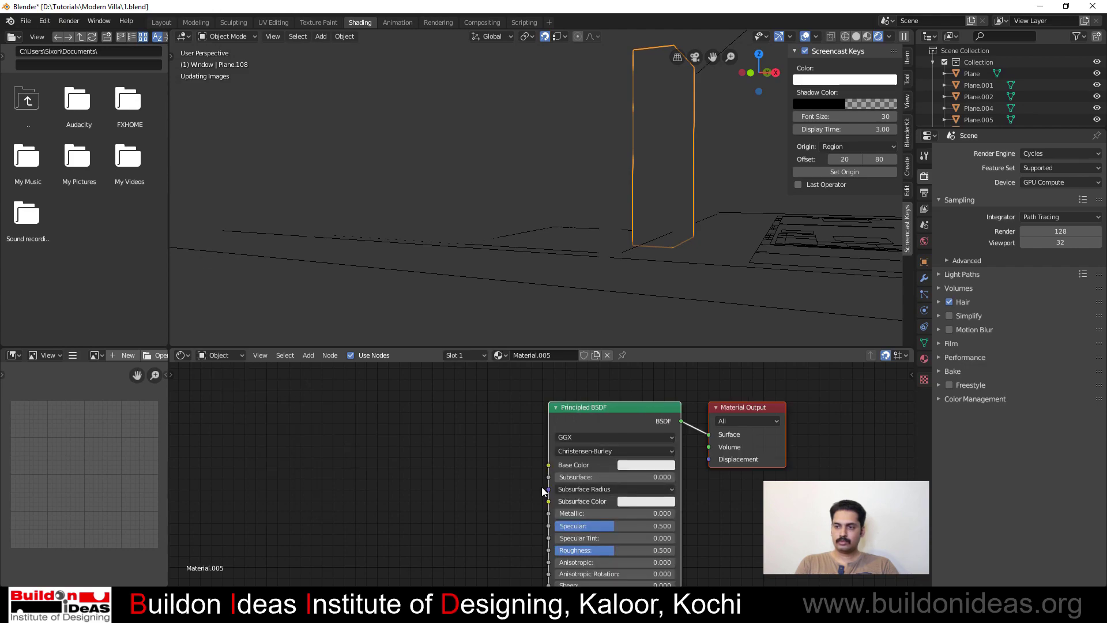
pyautogui.scroll(2, 533, 487)
pyautogui.scroll(6, 534, 487)
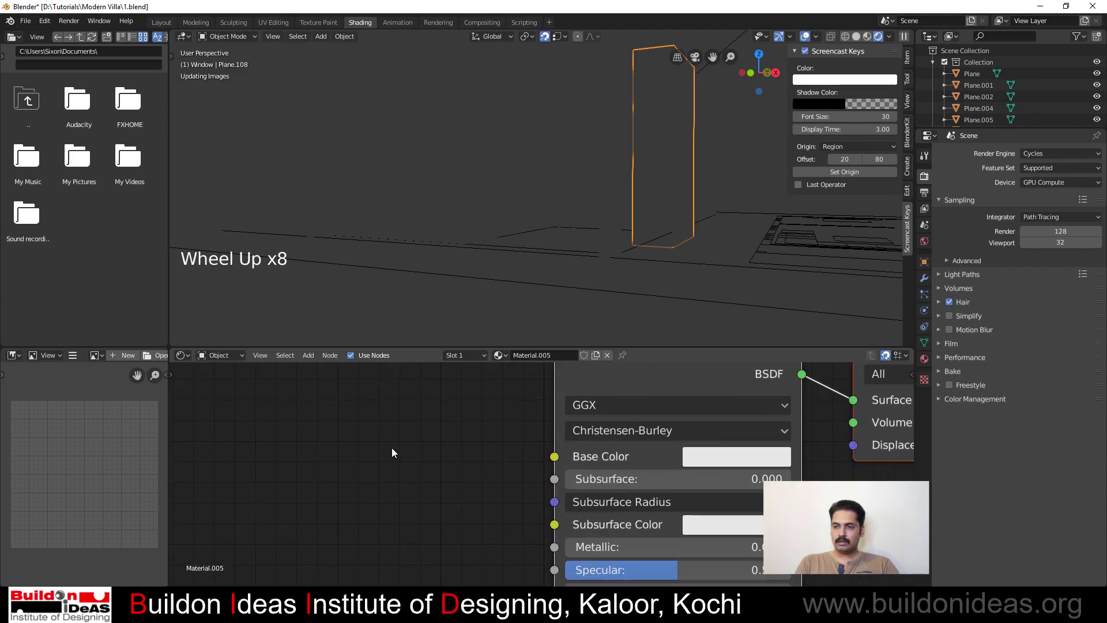
# Switch to File Explorer and browse the wood folder inside the D: drive's textures folder for a plank image
pyautogui.click(112, 611)
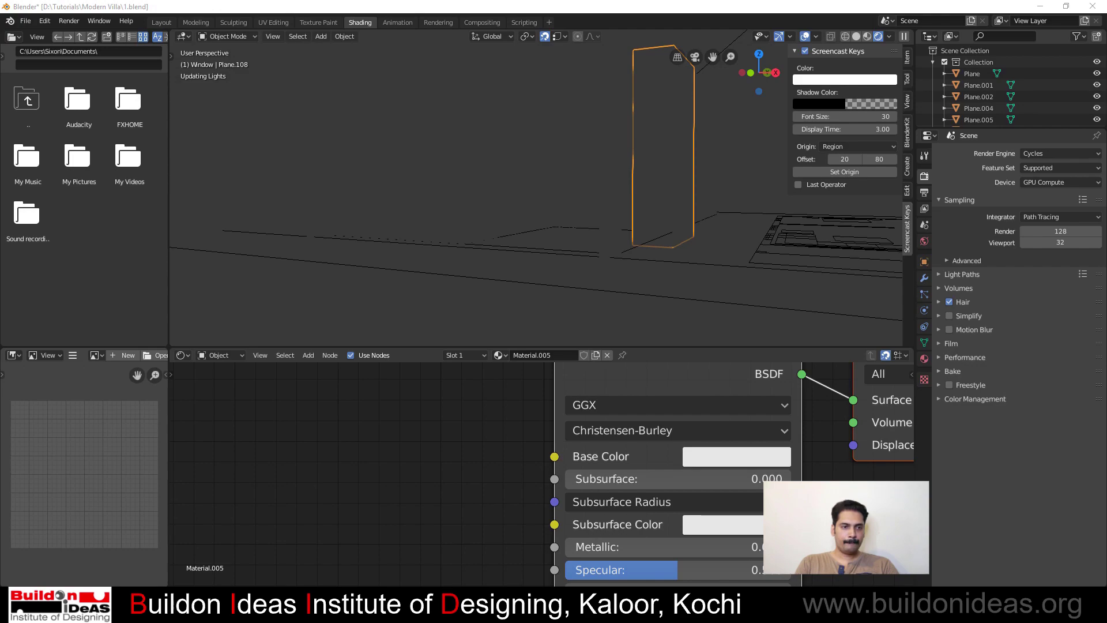
pyautogui.moveTo(0, 46); pyautogui.dragTo(544, 134)
pyautogui.doubleClick(394, 467)
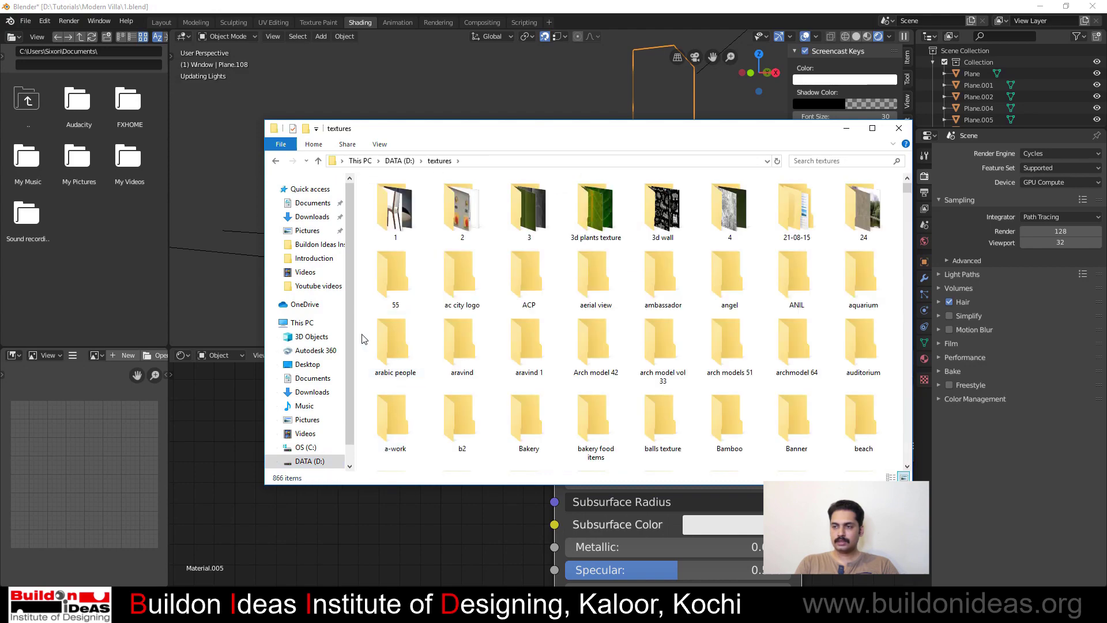
pyautogui.click(578, 345)
pyautogui.press('w')
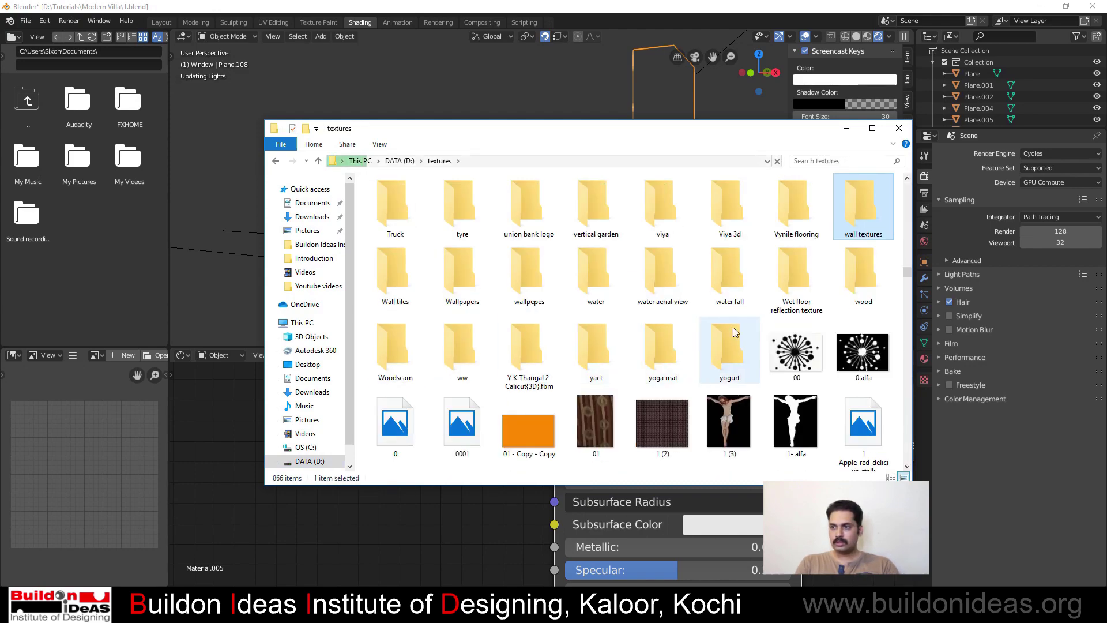
pyautogui.doubleClick(854, 268)
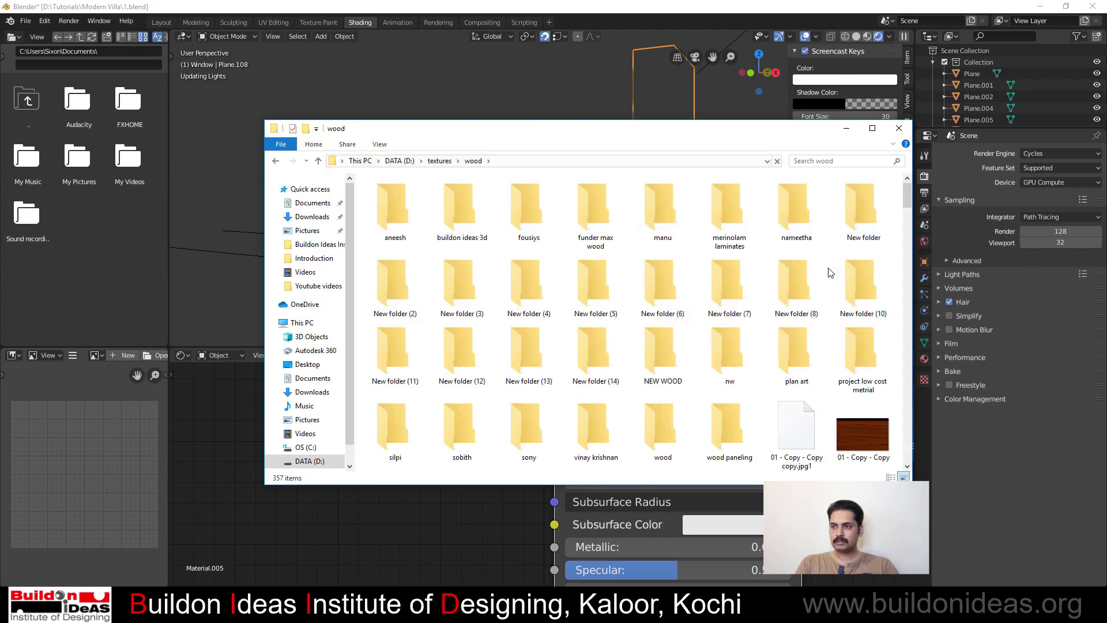
pyautogui.scroll(-4, 704, 282)
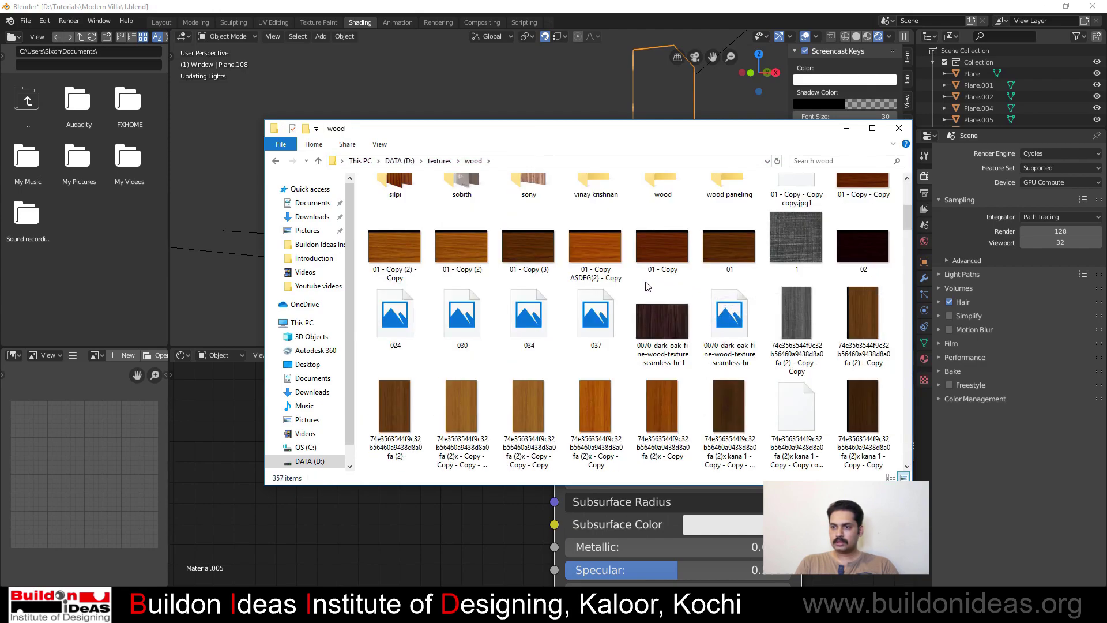
pyautogui.scroll(-6, 643, 283)
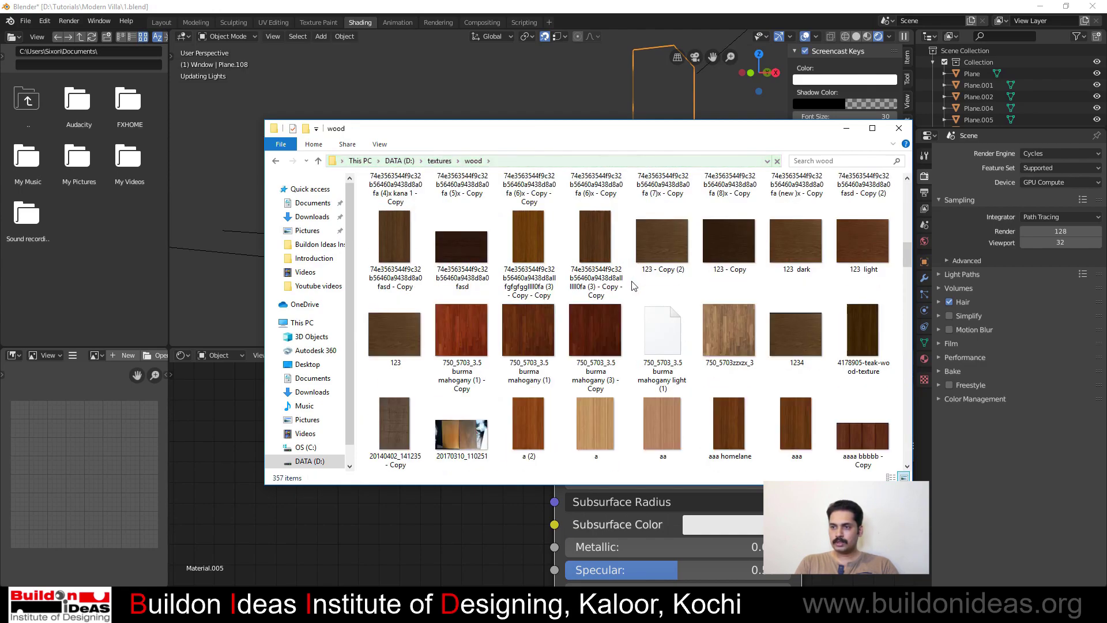
pyautogui.scroll(-3, 631, 286)
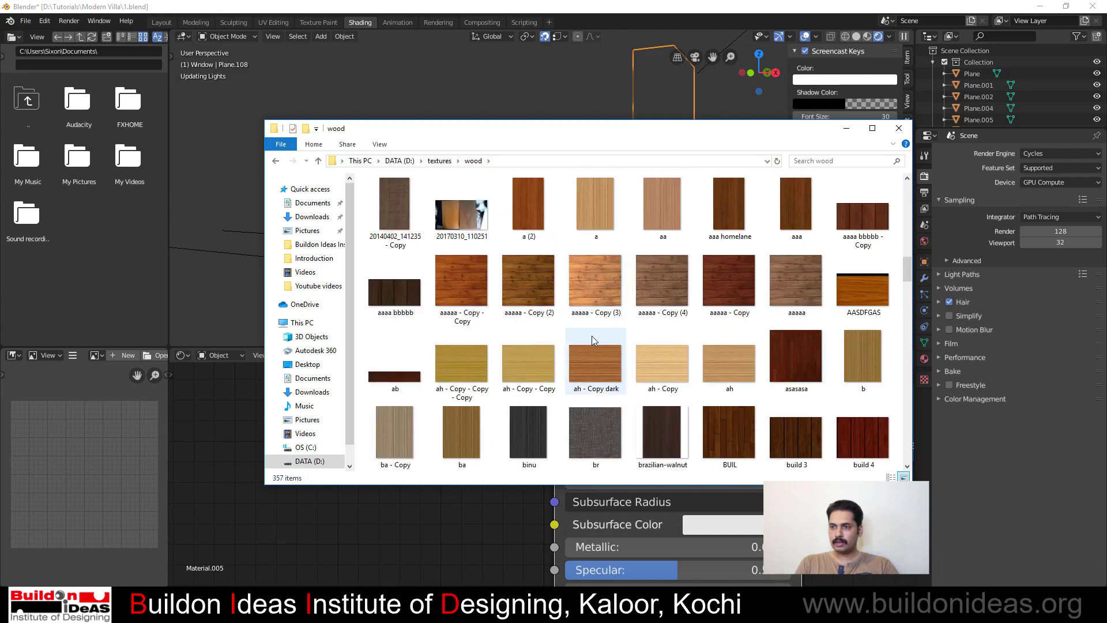
# Add aaaaa - Copy - Copy.jpg as an image texture node and connect its Color output to the Principled BSDF Base Color
pyautogui.click(446, 305)
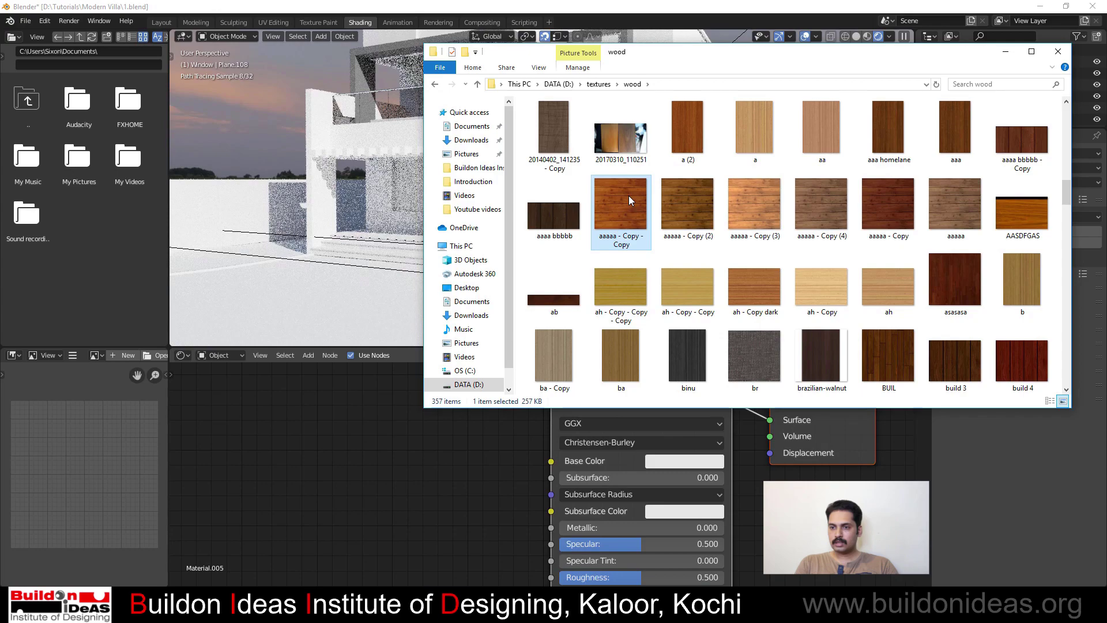
pyautogui.moveTo(630, 199); pyautogui.dragTo(301, 386)
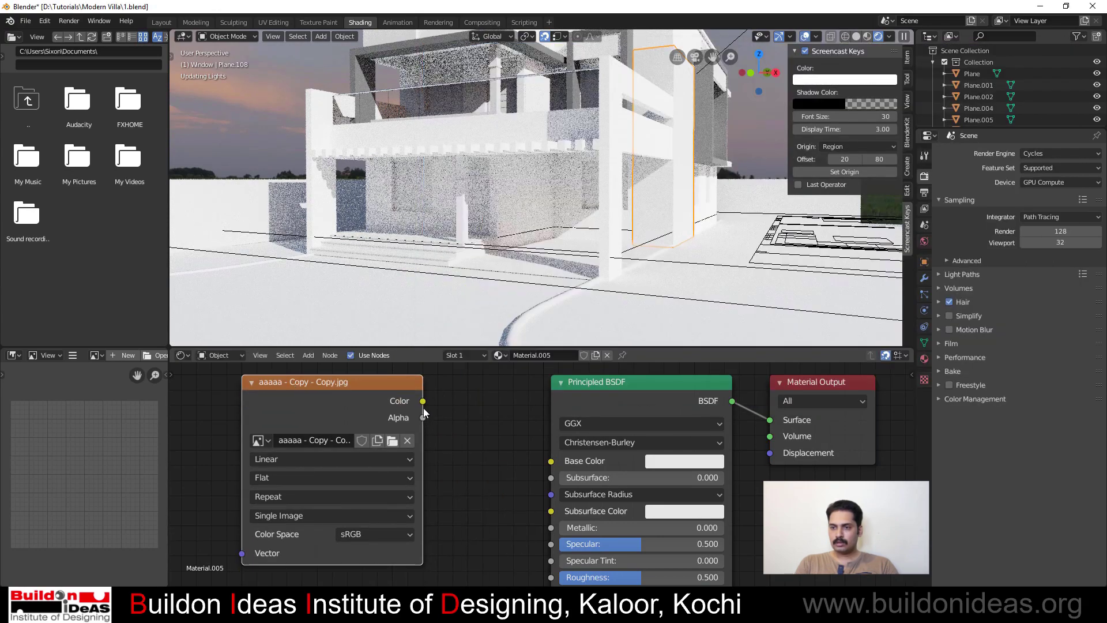
pyautogui.moveTo(423, 401); pyautogui.dragTo(552, 461)
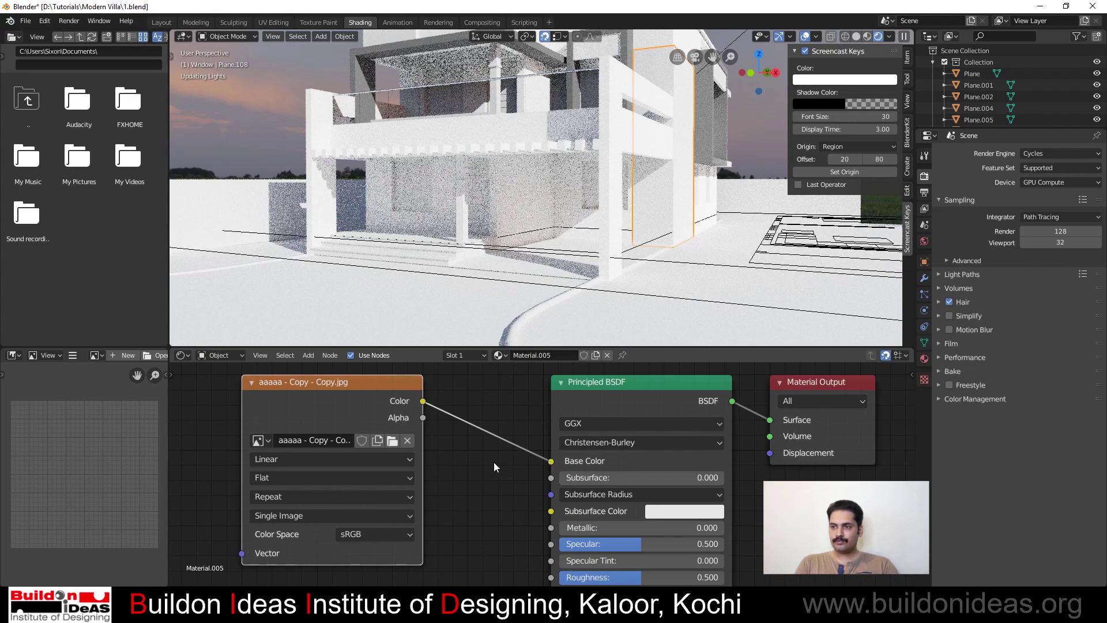
# Display the viewport in Material Preview and inspect the wood texture on the corner block
pyautogui.moveTo(594, 267); pyautogui.dragTo(570, 269, button='middle')
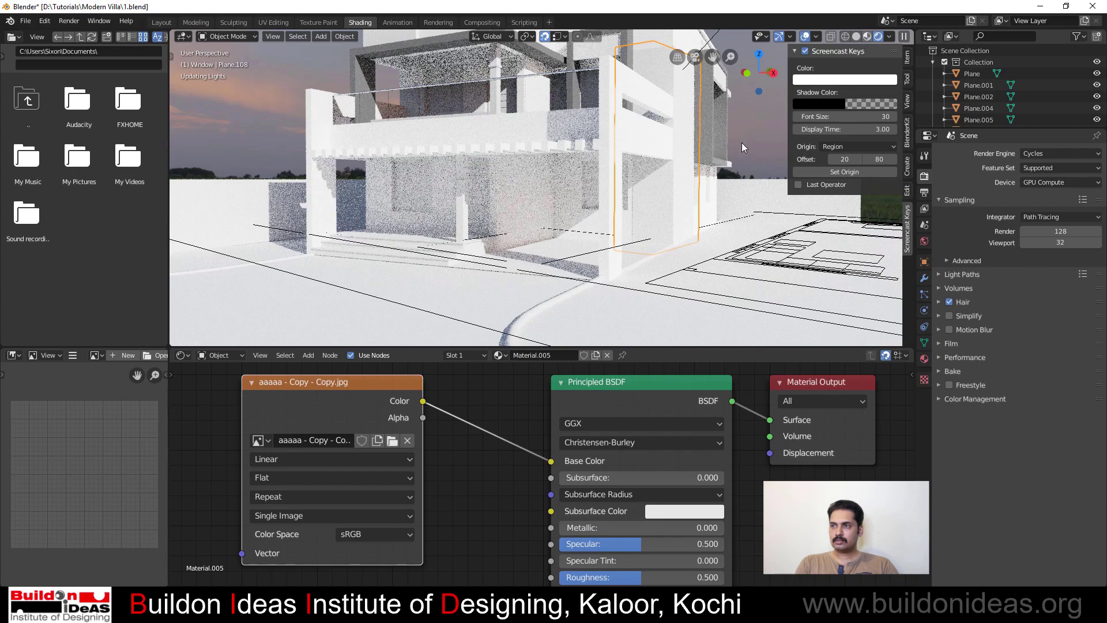
pyautogui.click(866, 37)
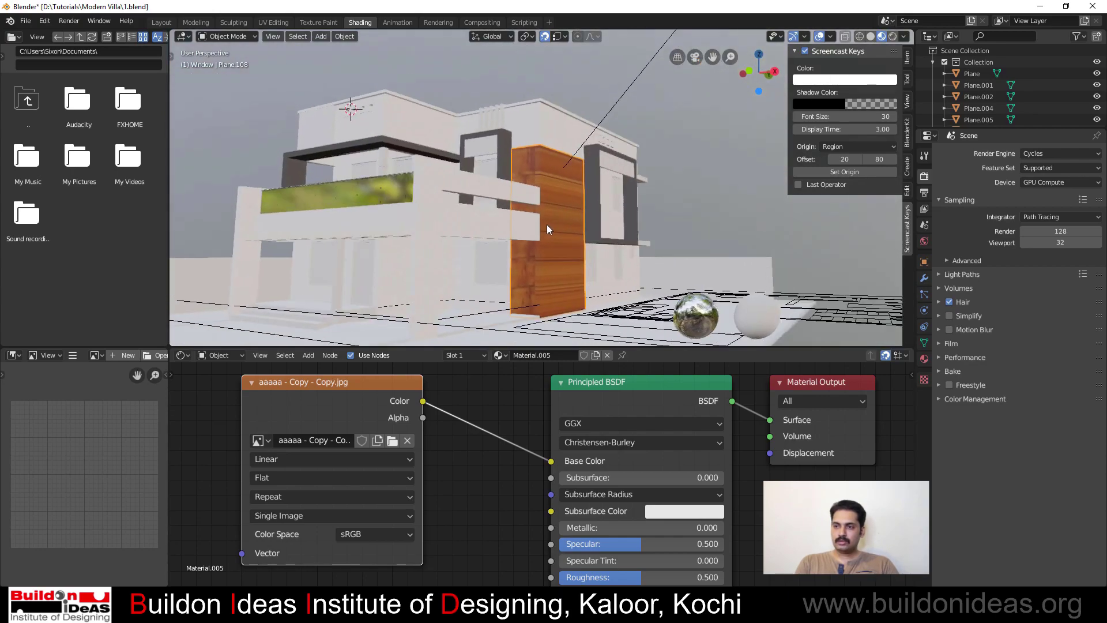
pyautogui.scroll(4, 544, 226)
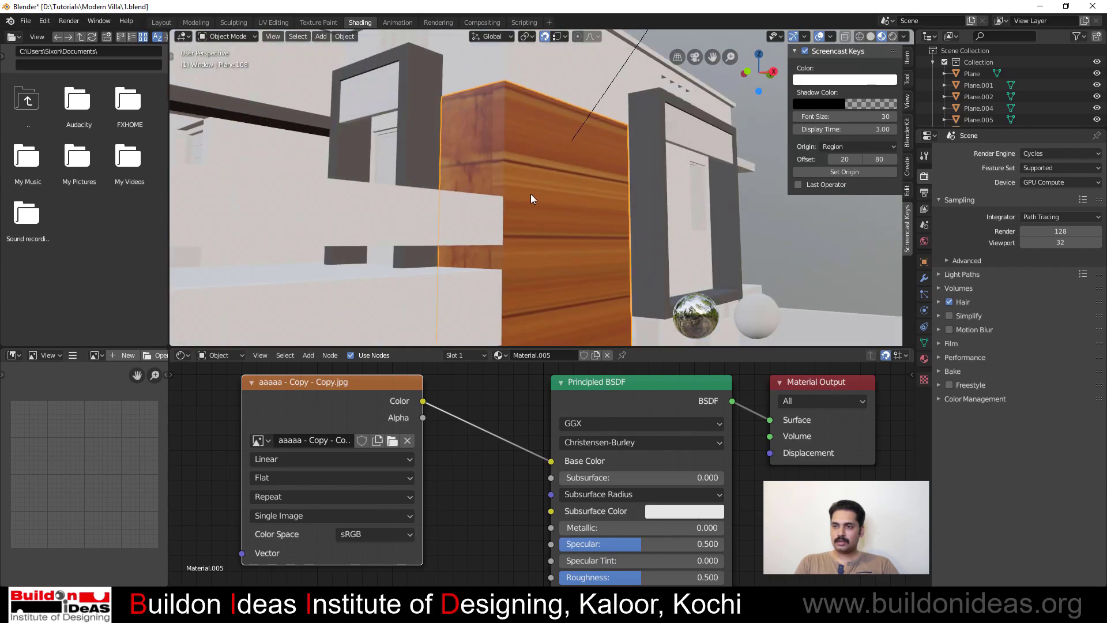
# Edit the wooden corner block's mesh in face selection mode and select all of its faces
pyautogui.press('Tab')
pyautogui.scroll(-4, 555, 189)
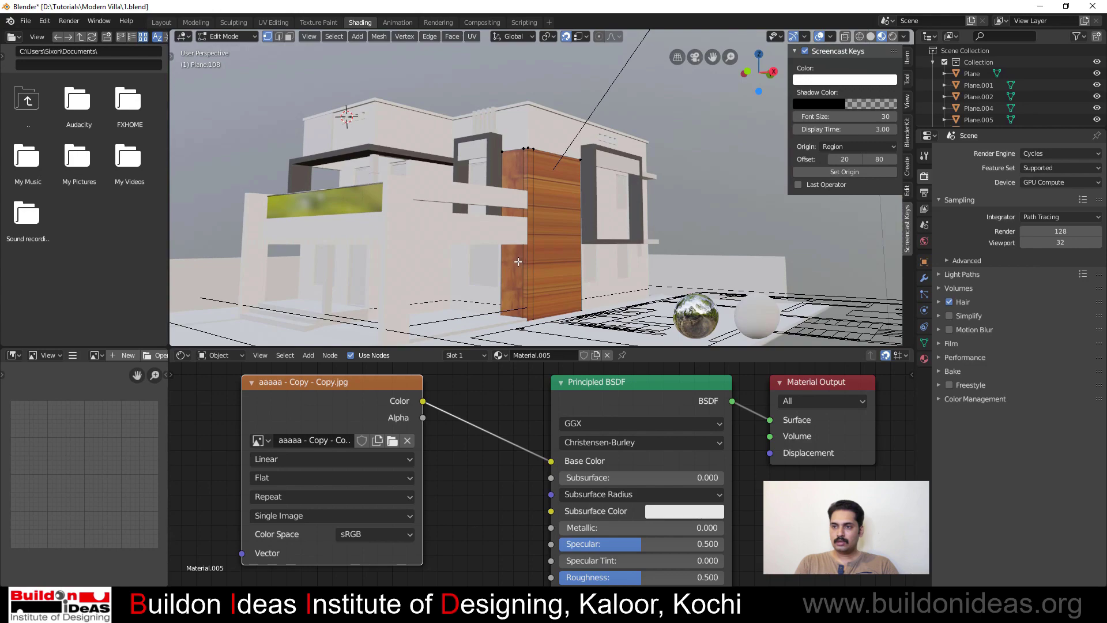
pyautogui.scroll(3, 518, 262)
pyautogui.press('3')
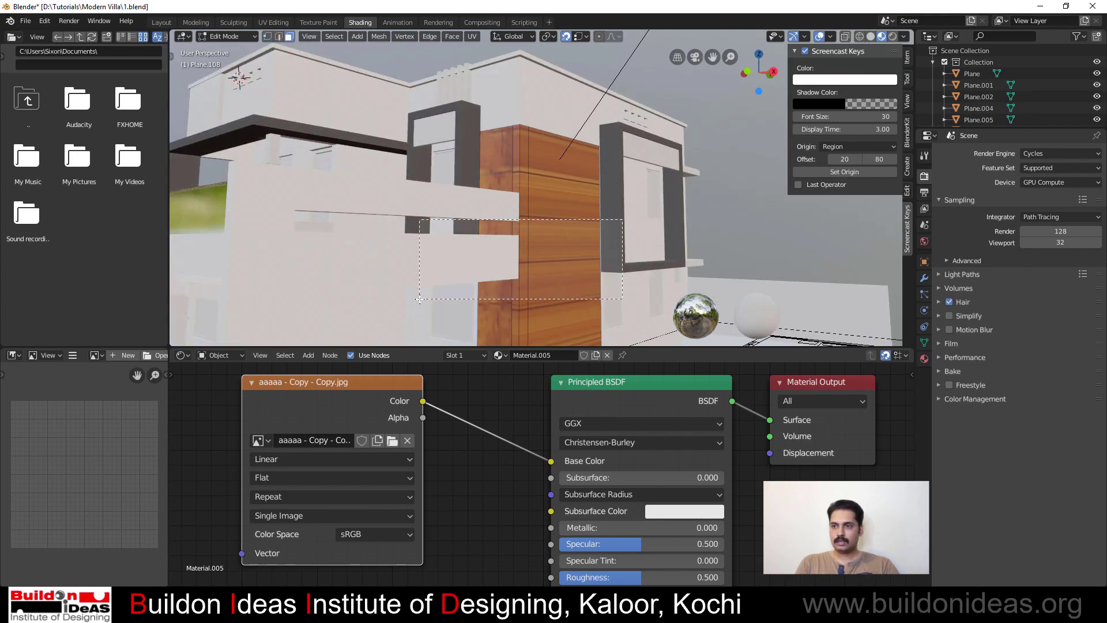
pyautogui.press('a')
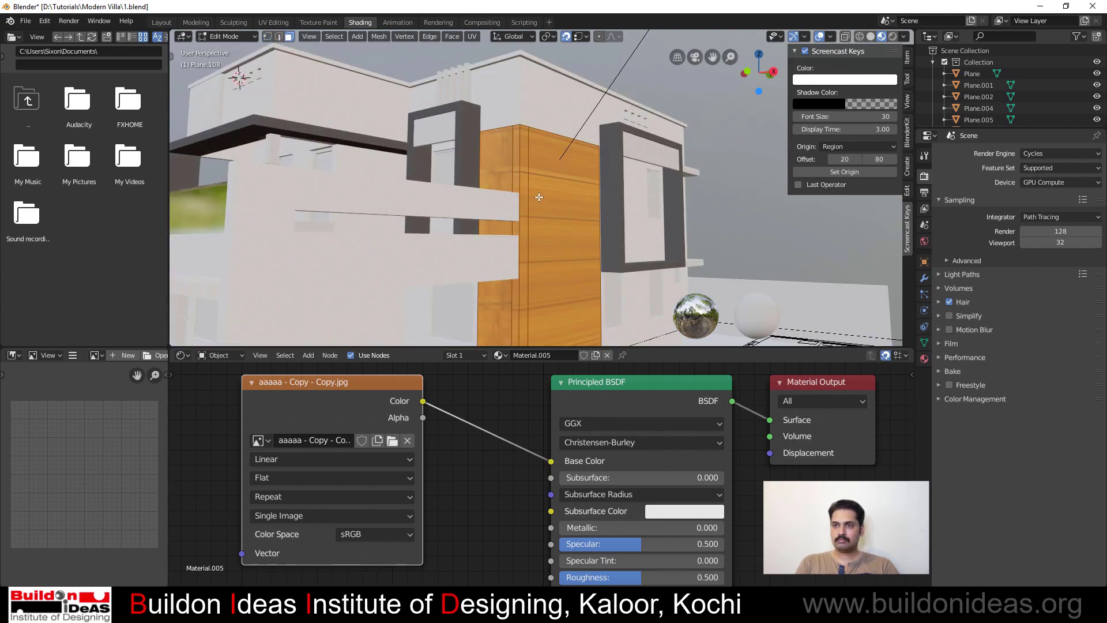
# Switch to the UV Editing workspace and set its 3D viewport shading to Look Dev
pyautogui.click(273, 22)
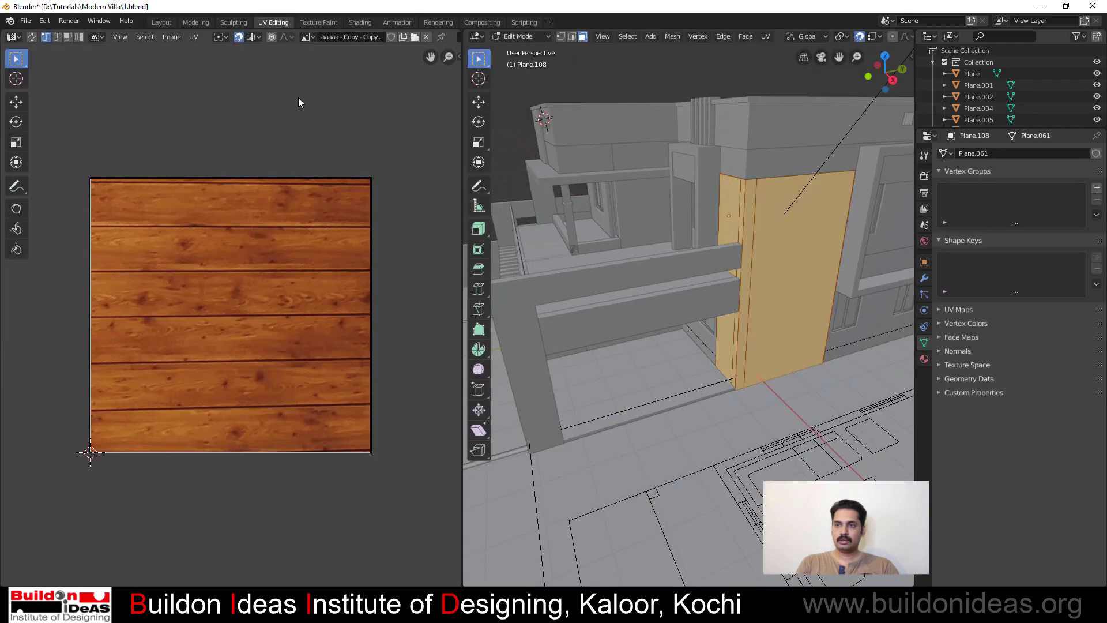
pyautogui.press('z')
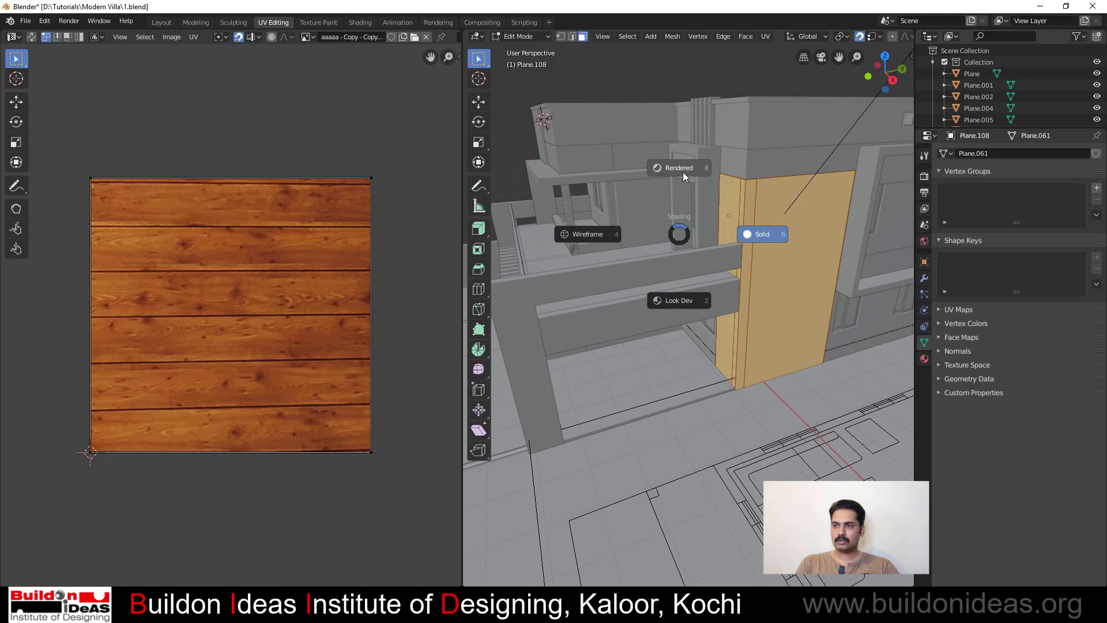
pyautogui.click(671, 299)
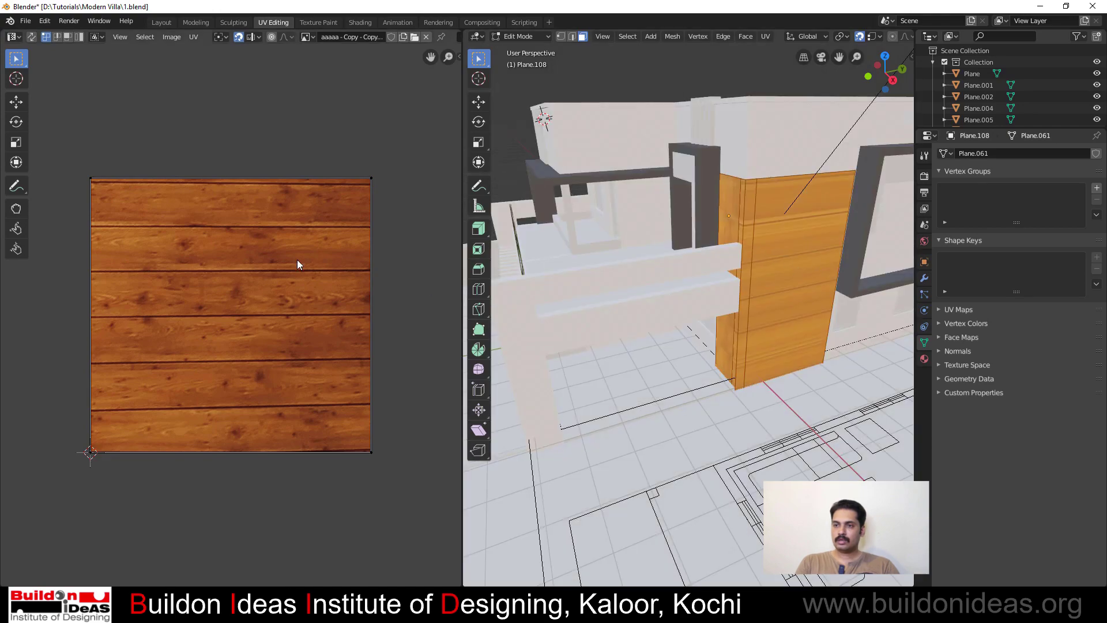
pyautogui.moveTo(765, 276); pyautogui.dragTo(734, 245, button='middle')
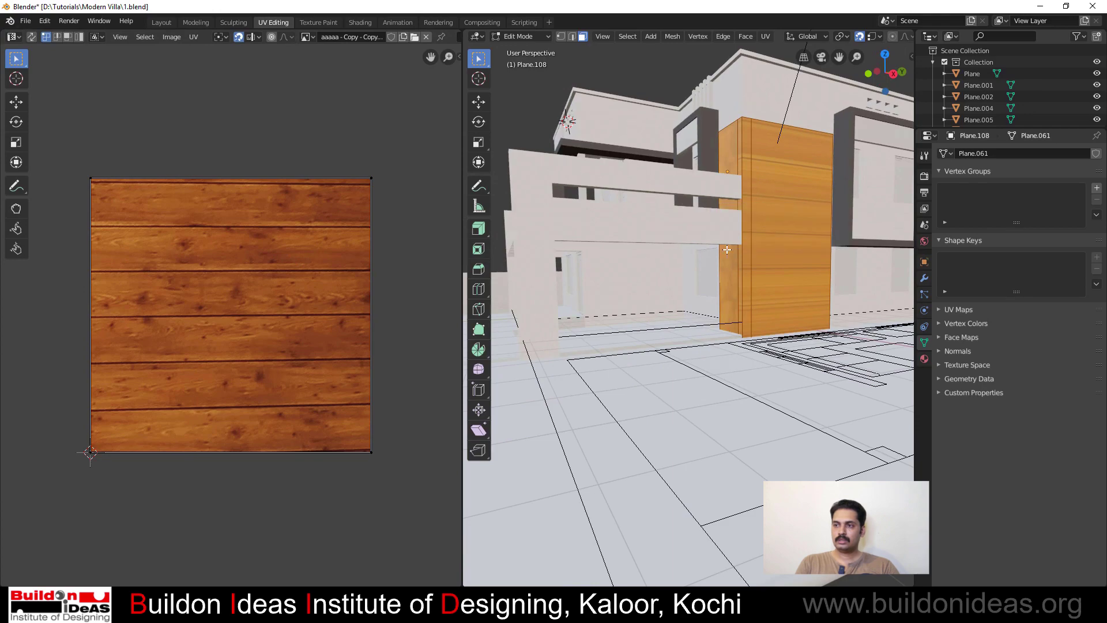
# Unwrap the corner block's selected faces with Smart UV Project at a 66.00 angle limit and 0.00 island margin
pyautogui.rightClick(807, 214)
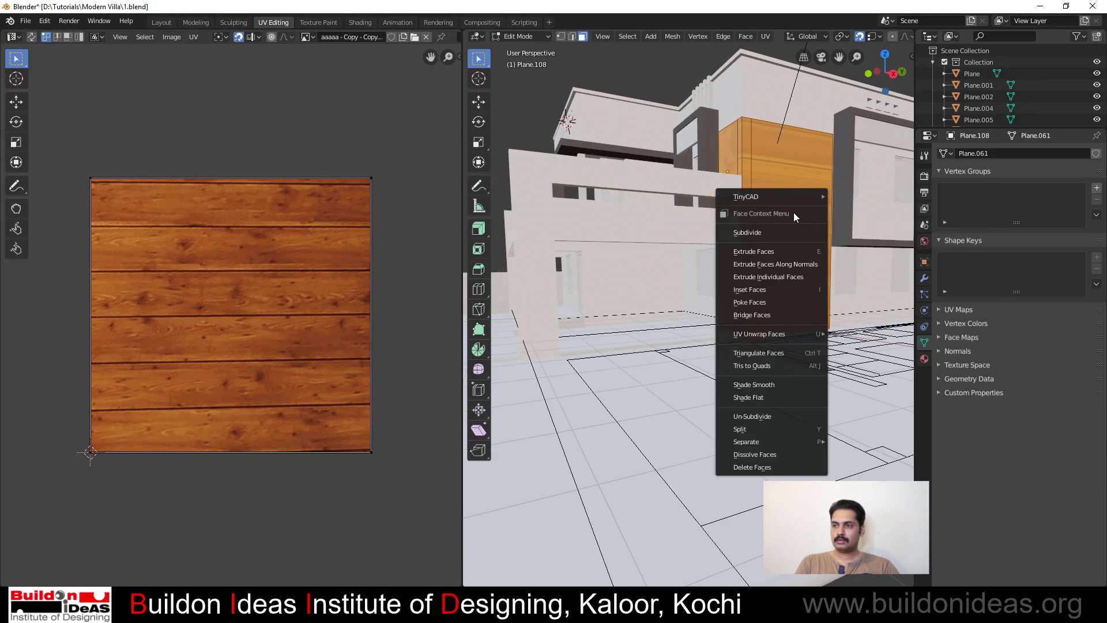
pyautogui.moveTo(759, 331)
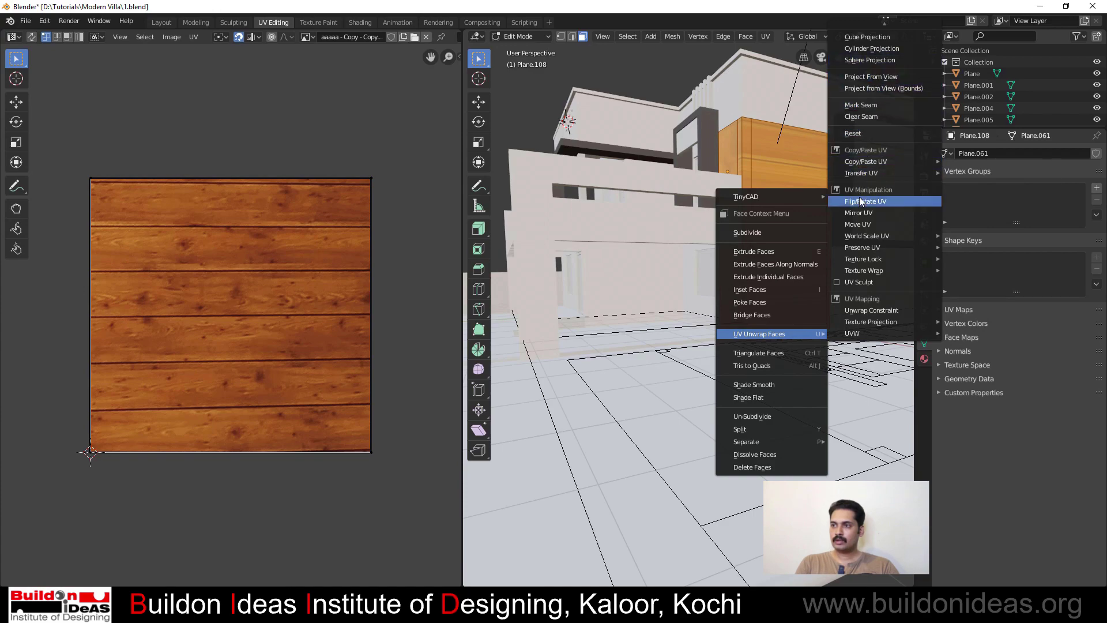
pyautogui.moveTo(867, 23)
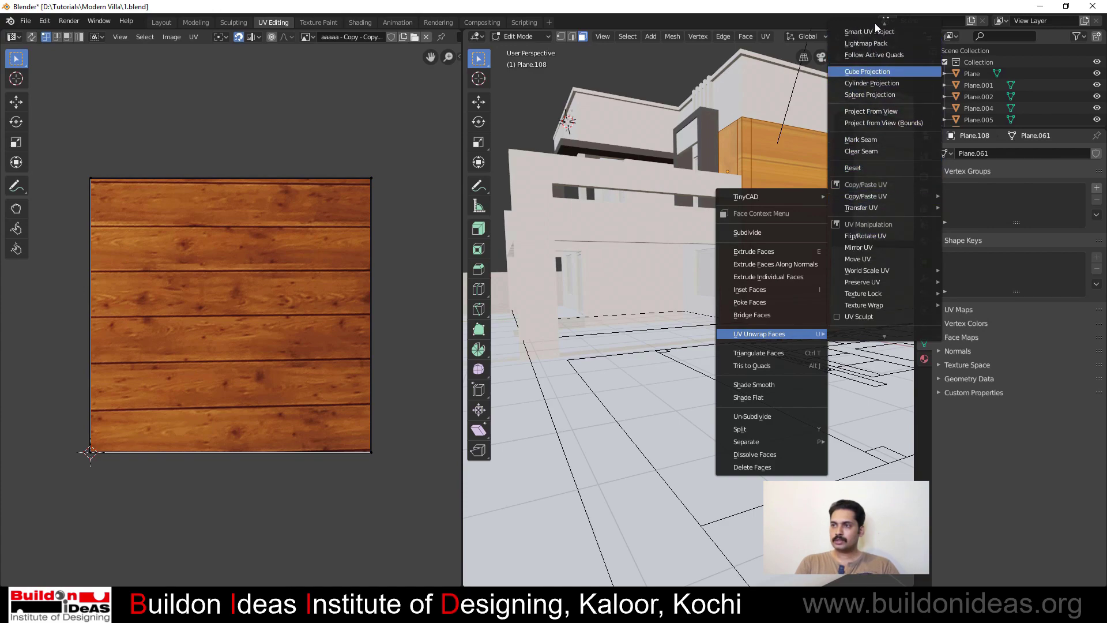
pyautogui.click(868, 59)
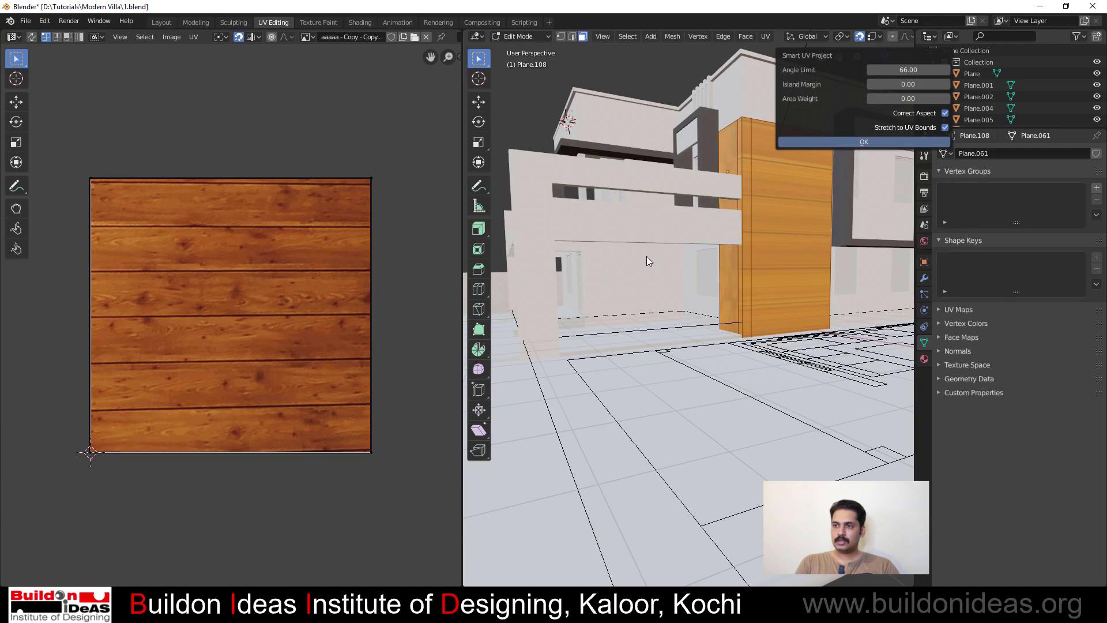
pyautogui.press('Return')
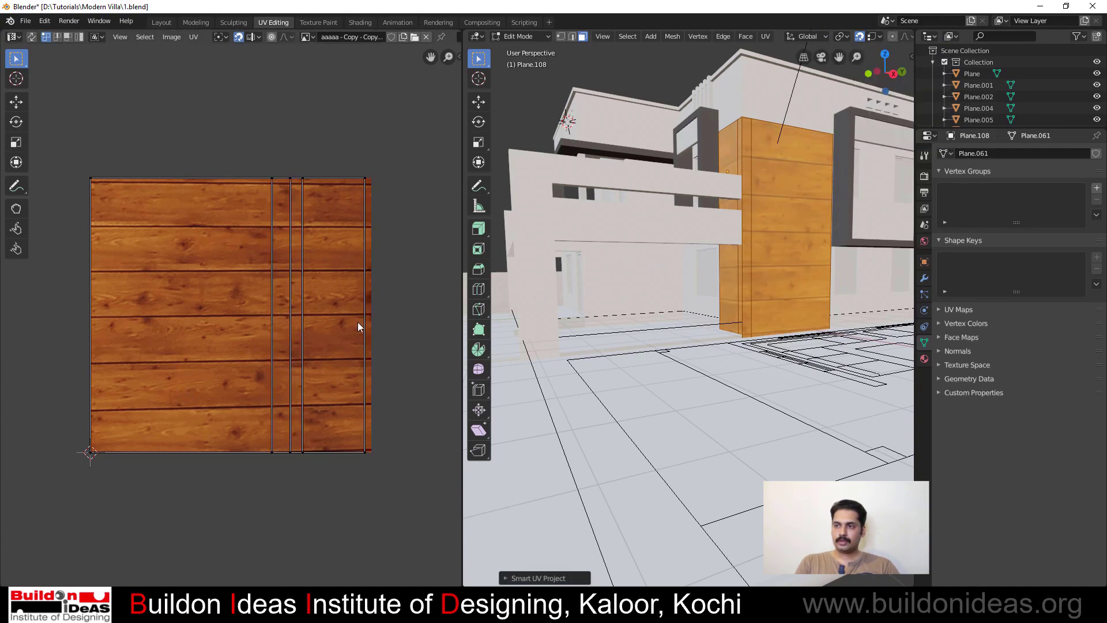
pyautogui.scroll(5, 772, 261)
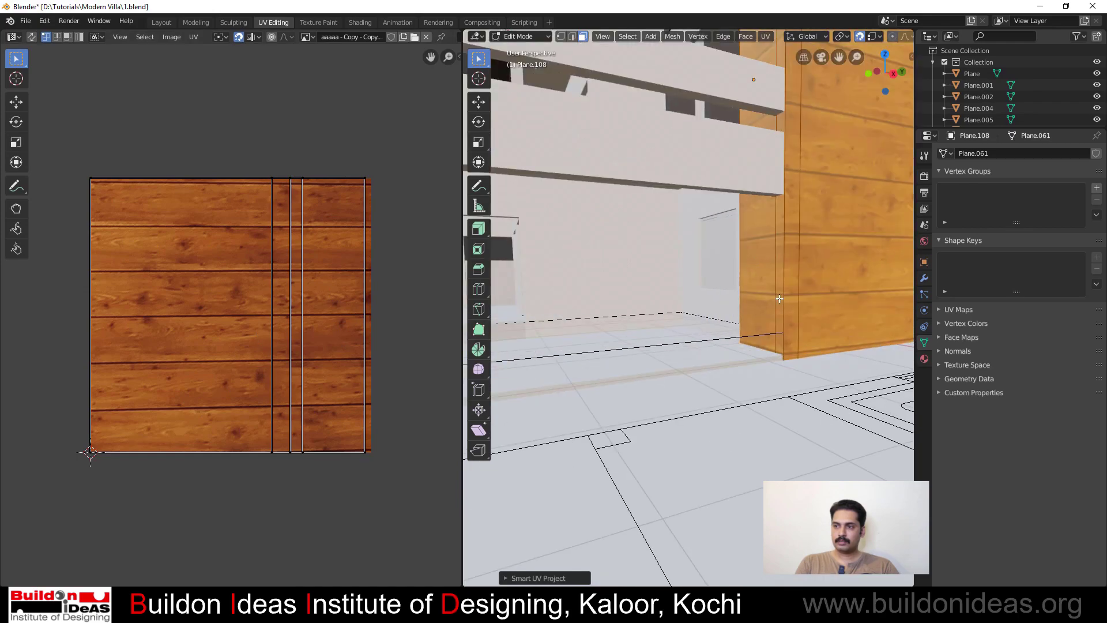
pyautogui.keyDown('shift'); pyautogui.moveTo(779, 298); pyautogui.dragTo(731, 375, button='middle'); pyautogui.keyUp('shift')
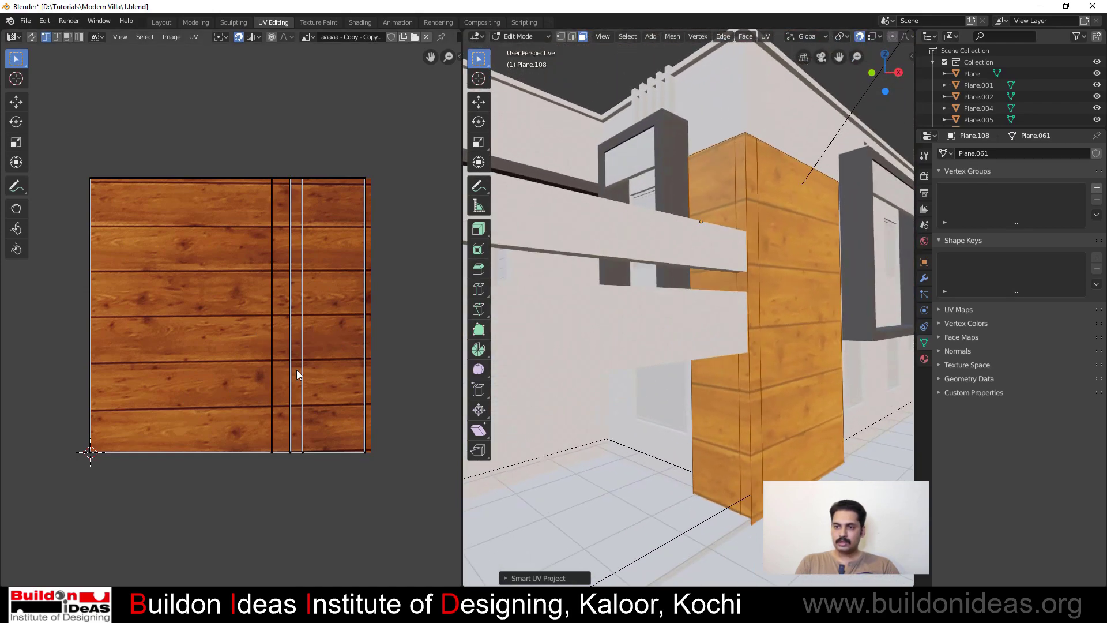
# Select all UVs of the corner block and scale them uniformly by about 3.76
pyautogui.press('a')
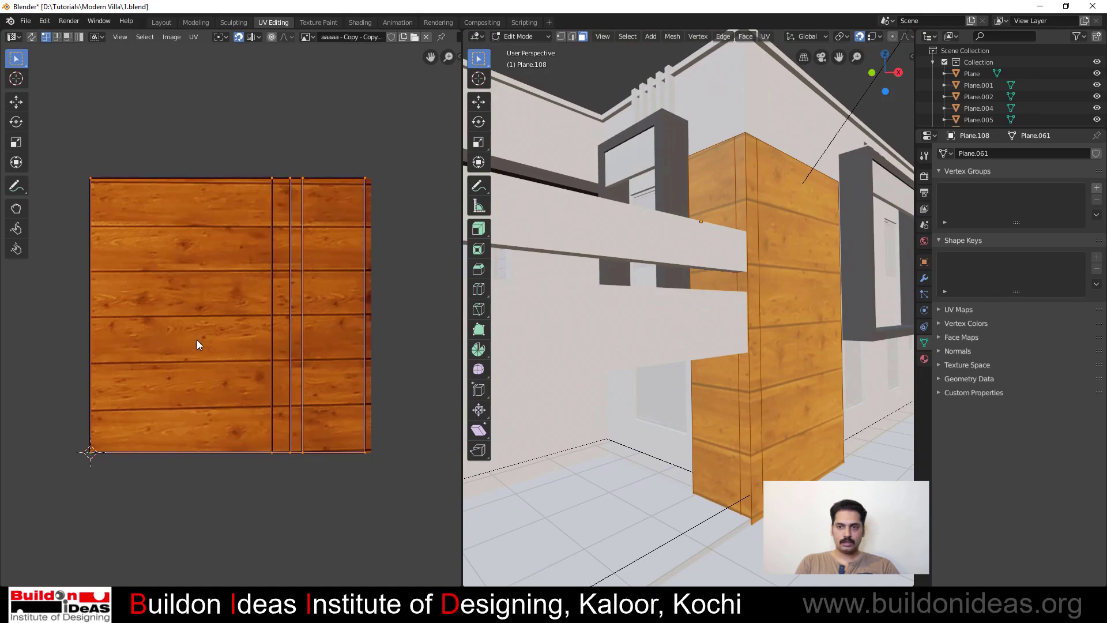
pyautogui.press('s')
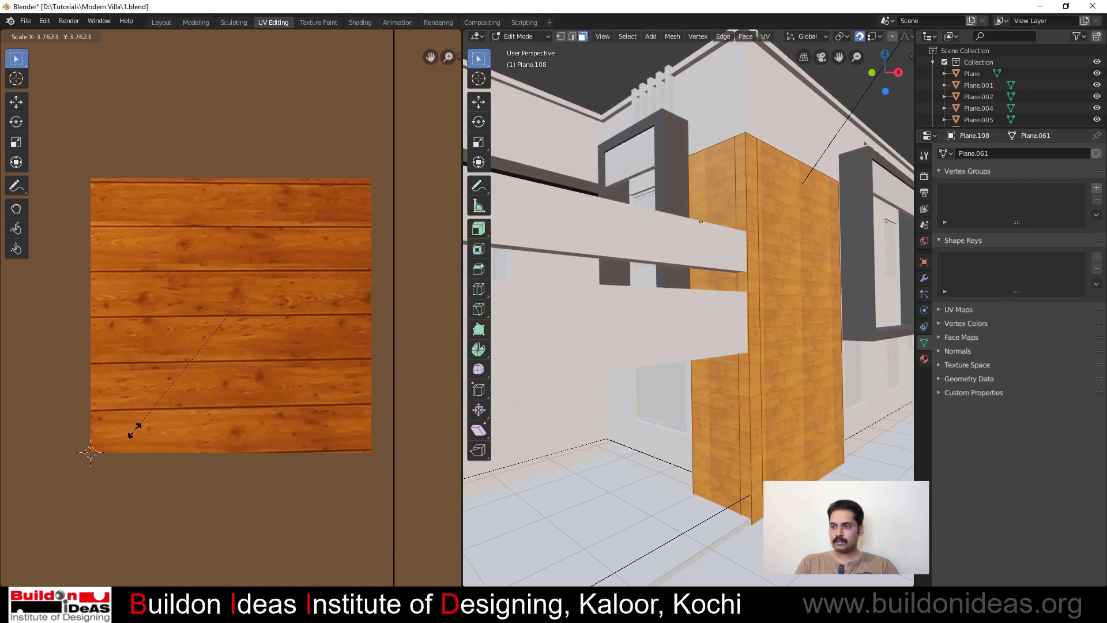
pyautogui.click(137, 432)
pyautogui.moveTo(752, 321); pyautogui.dragTo(681, 339, button='middle')
pyautogui.scroll(3, 603, 319)
pyautogui.scroll(-3, 605, 337)
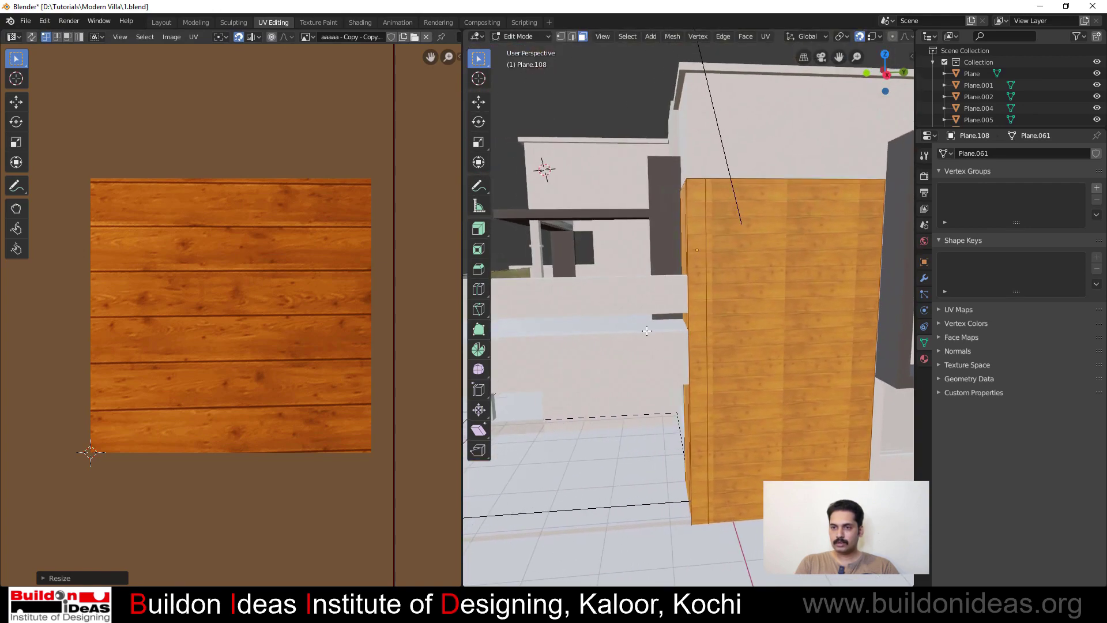
# Scale the corner block's UVs along X by about 0.25 and return to Object Mode
pyautogui.scroll(-5, 158, 320)
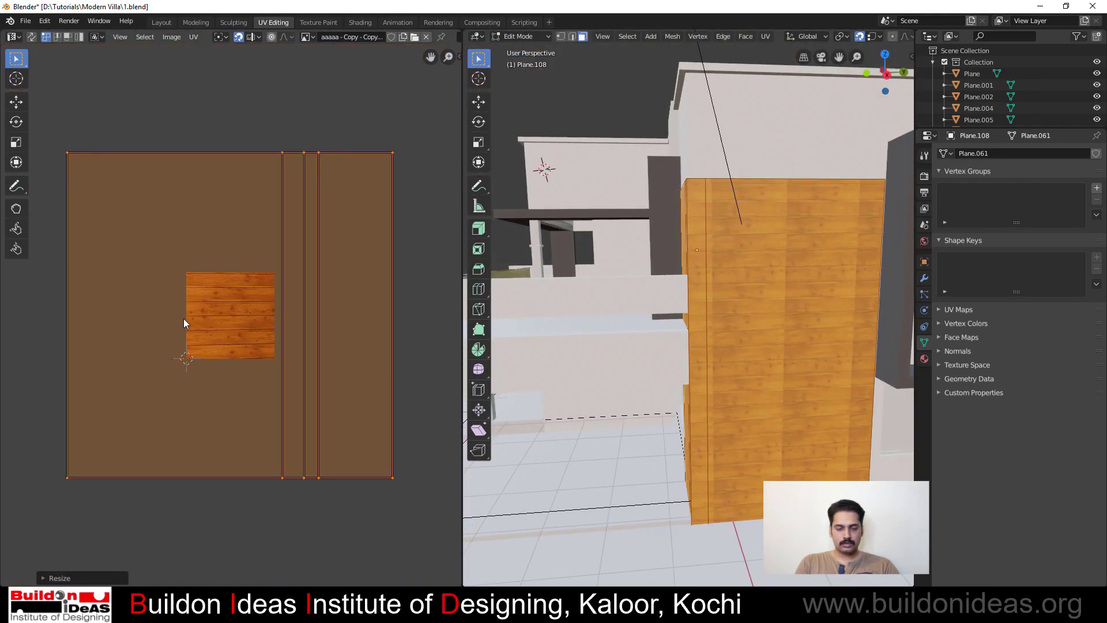
pyautogui.press('s')
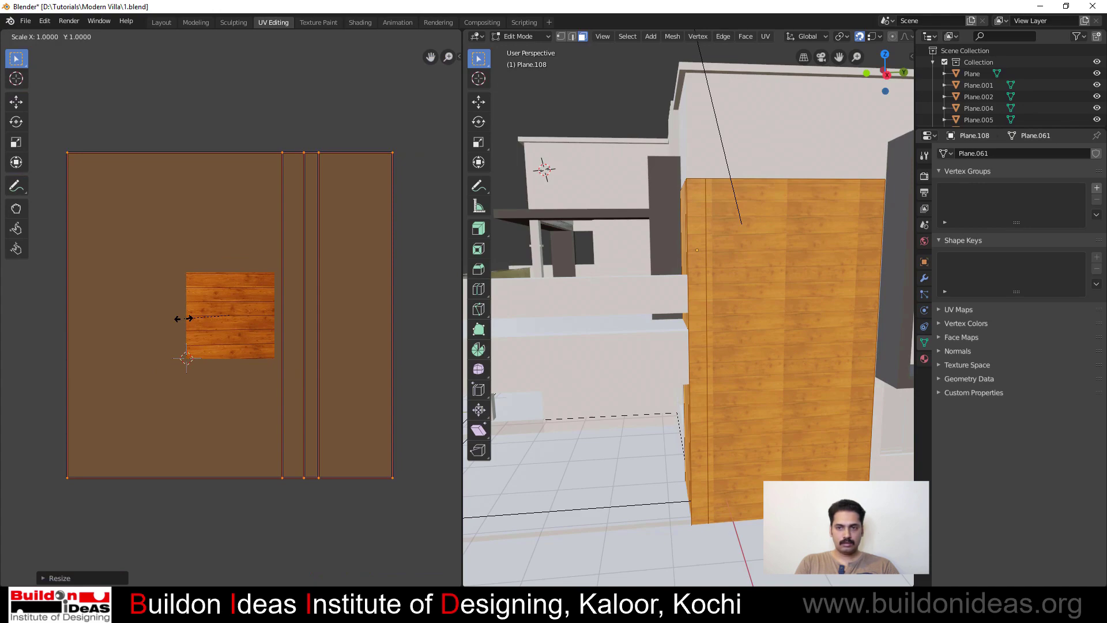
pyautogui.press('x')
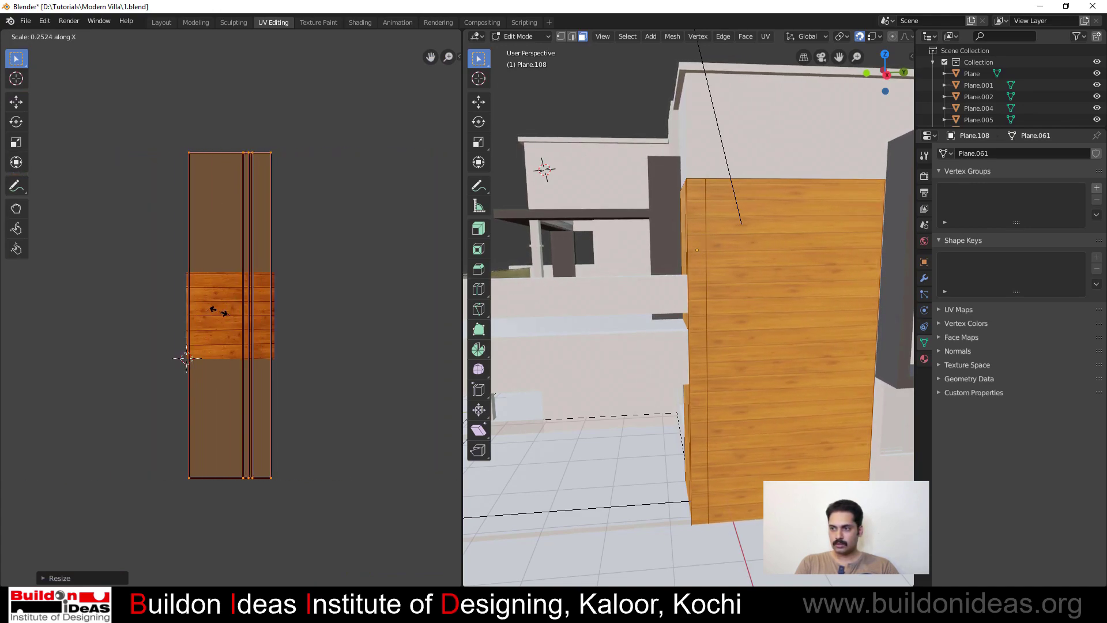
pyautogui.click(218, 311)
pyautogui.moveTo(577, 331); pyautogui.dragTo(703, 326, button='middle')
pyautogui.press('Tab')
pyautogui.moveTo(824, 375)
pyautogui.mouseDown(button='middle')
pyautogui.moveTo(811, 358)
pyautogui.moveTo(775, 352)
pyautogui.moveTo(837, 363)
pyautogui.mouseUp(button='middle')
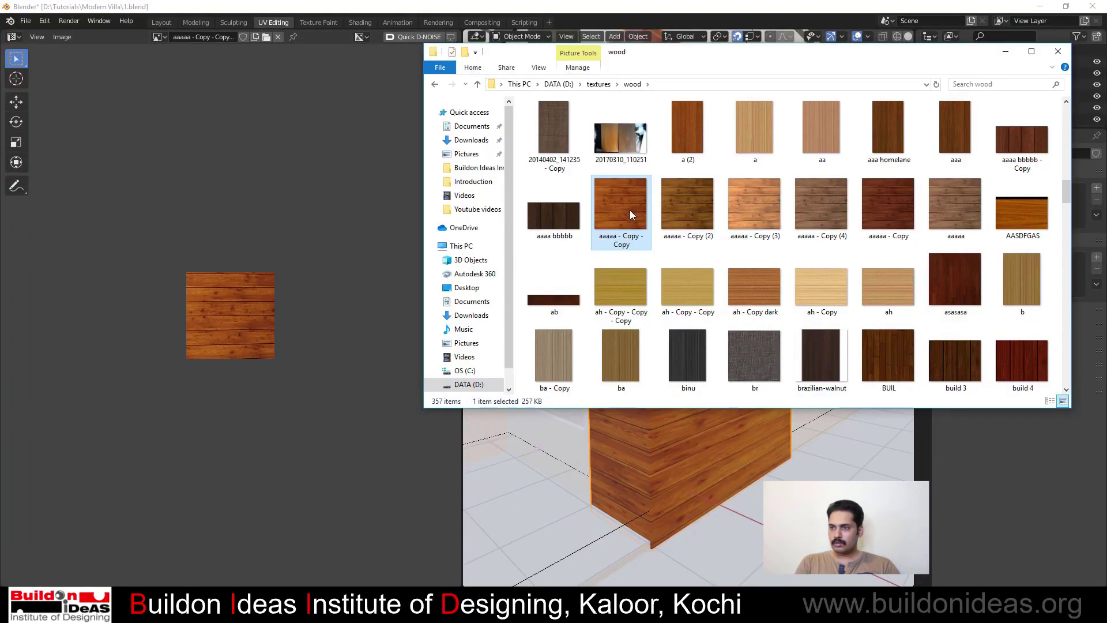
# Switch to File Explorer, duplicate the aaaaa - Copy - Copy image in the wood folder, and open the duplicate in GIMP
pyautogui.moveTo(630, 210); pyautogui.dragTo(657, 192, button='right')
pyautogui.click(691, 222)
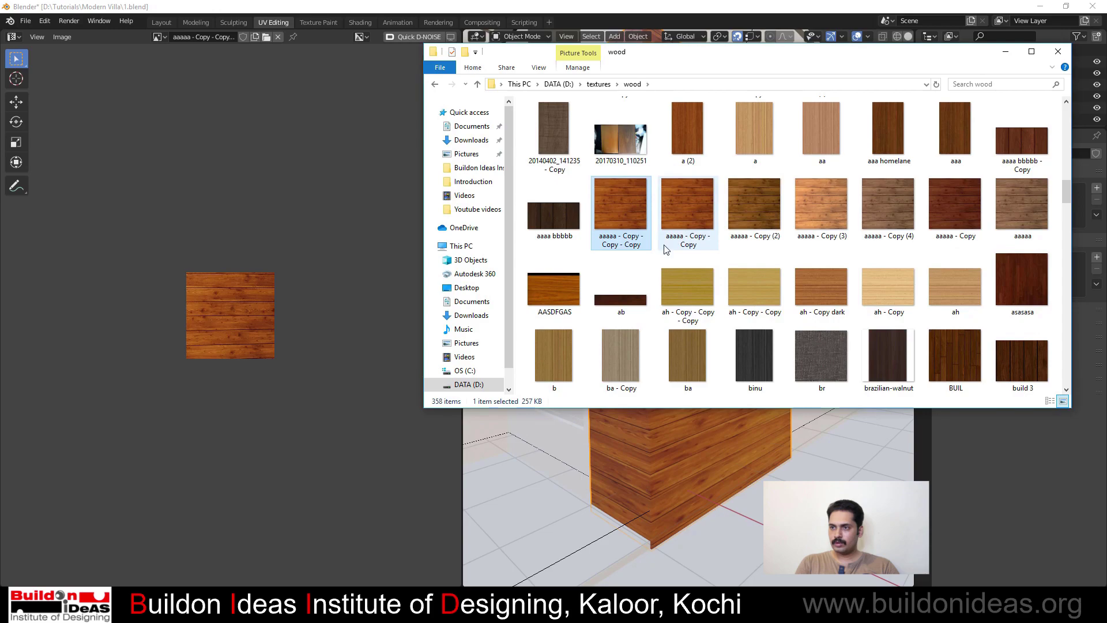
pyautogui.rightClick(621, 236)
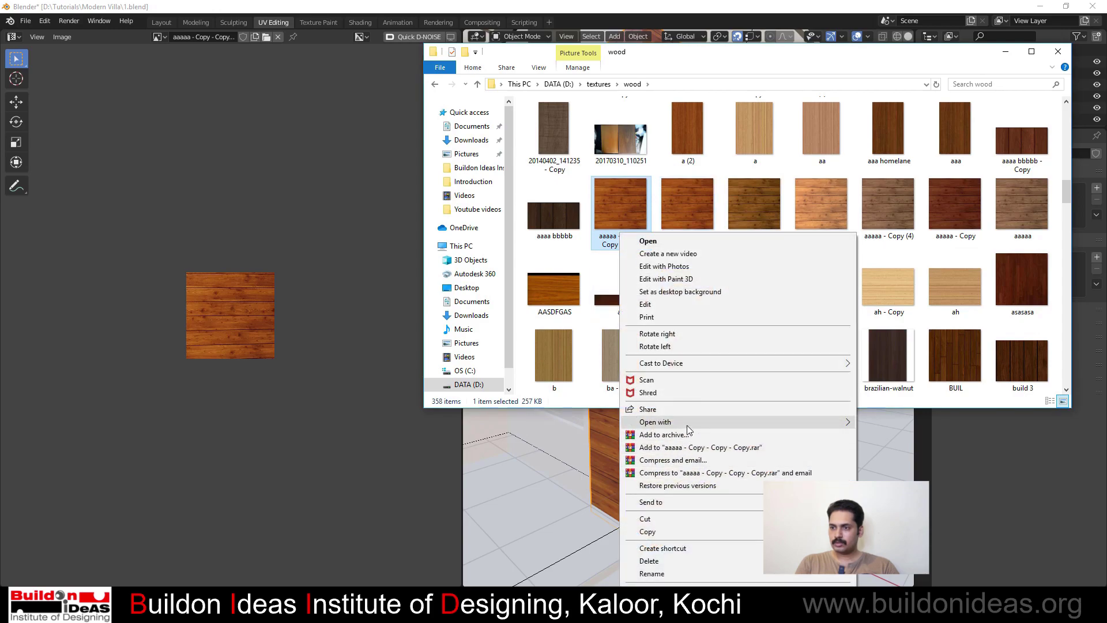
pyautogui.moveTo(686, 427)
pyautogui.click(925, 436)
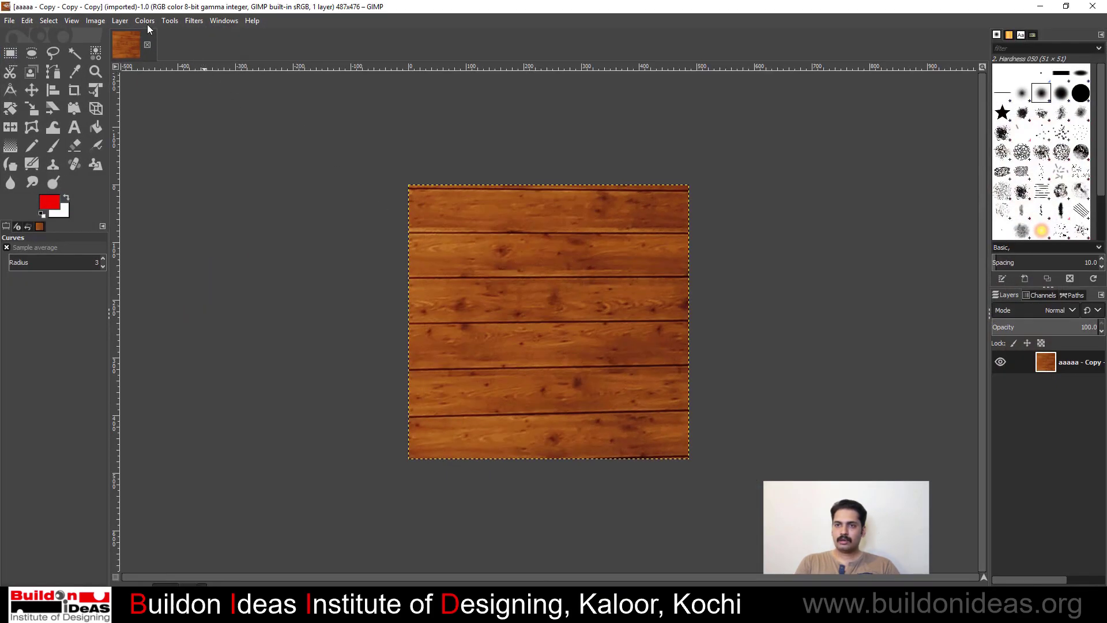
# Desaturate the duplicated wood plank image using Luminance mode
pyautogui.click(146, 23)
pyautogui.moveTo(174, 27)
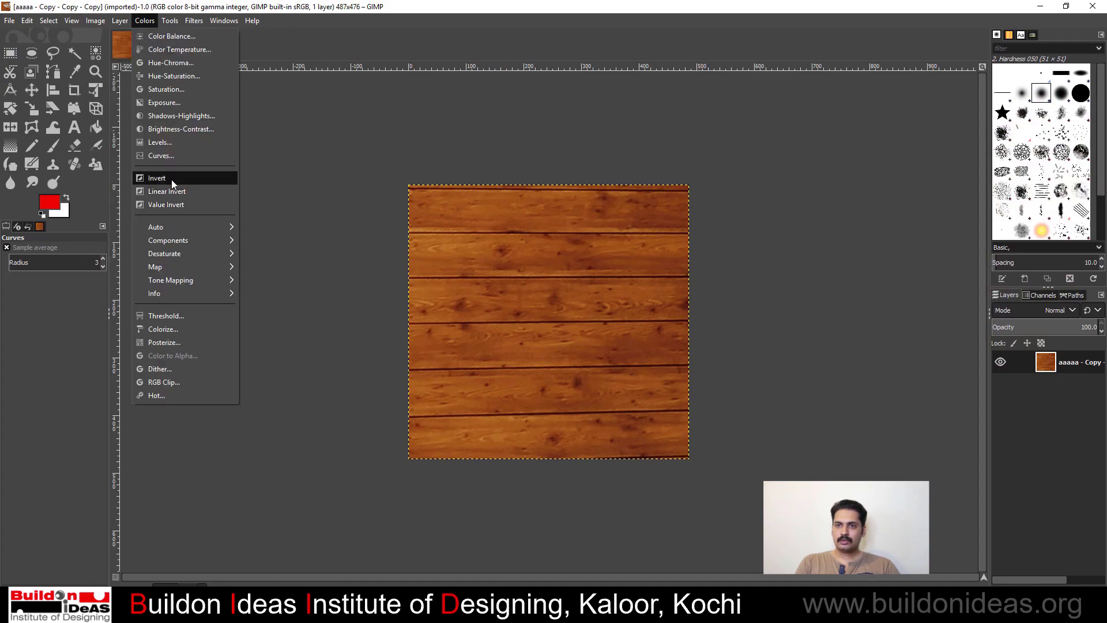
pyautogui.moveTo(164, 259)
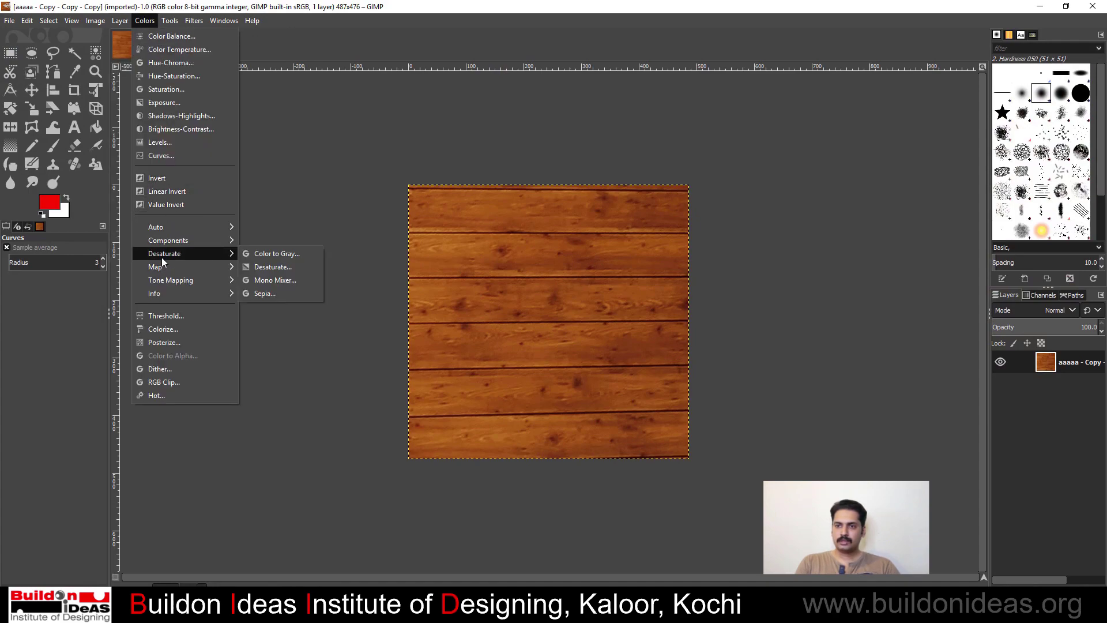
pyautogui.click(271, 267)
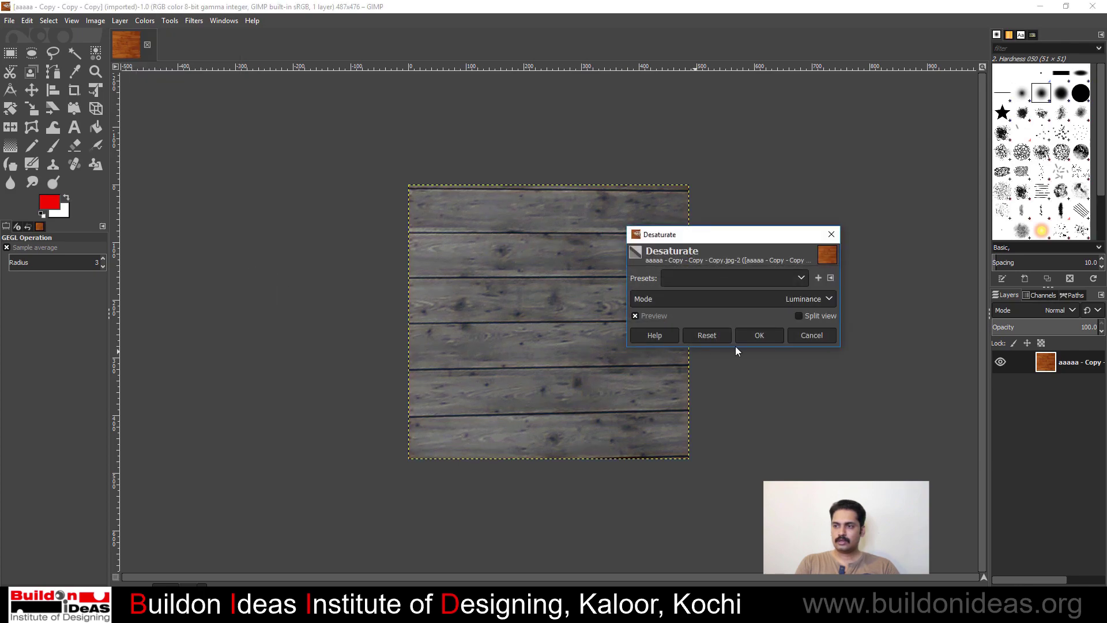
pyautogui.click(756, 333)
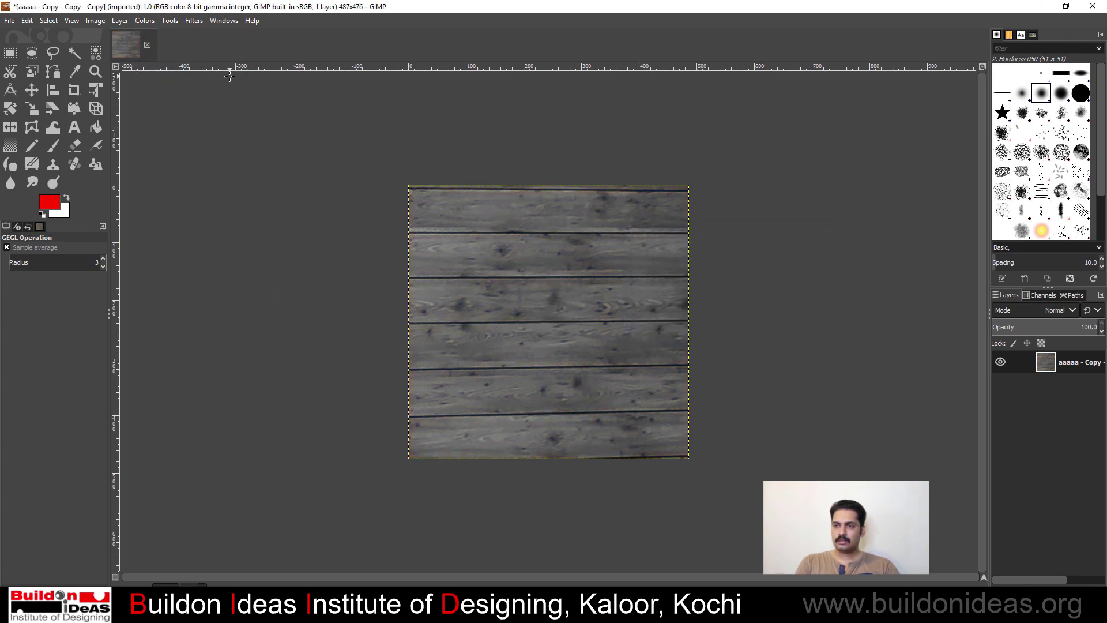
# Raise the grey plank image's Exposure to about 2.209, keeping the black level at 0.000
pyautogui.click(147, 21)
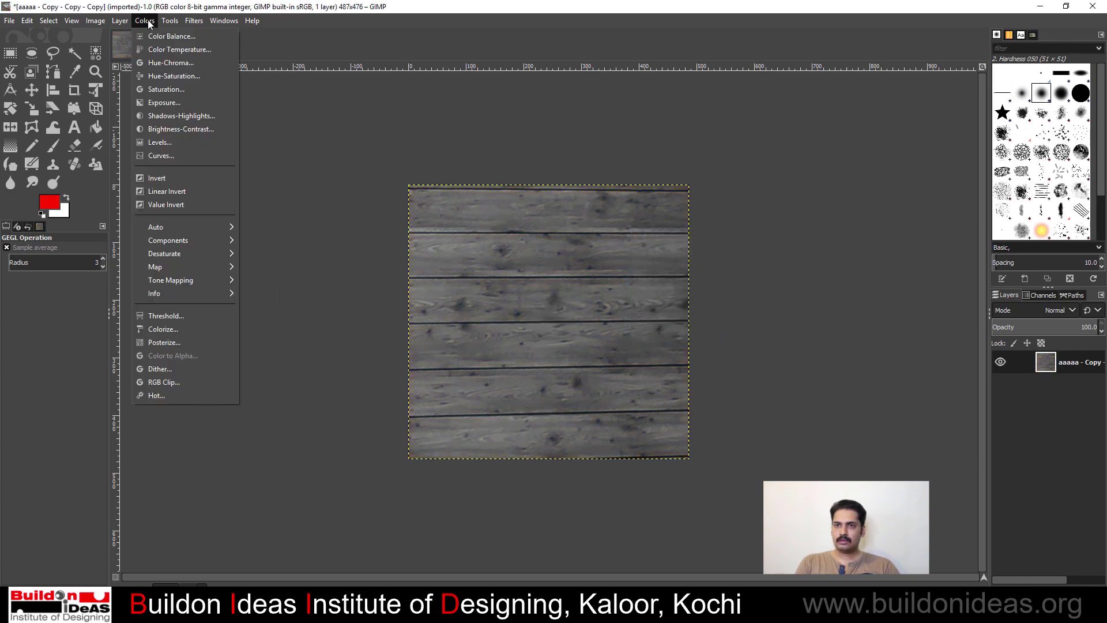
pyautogui.click(164, 103)
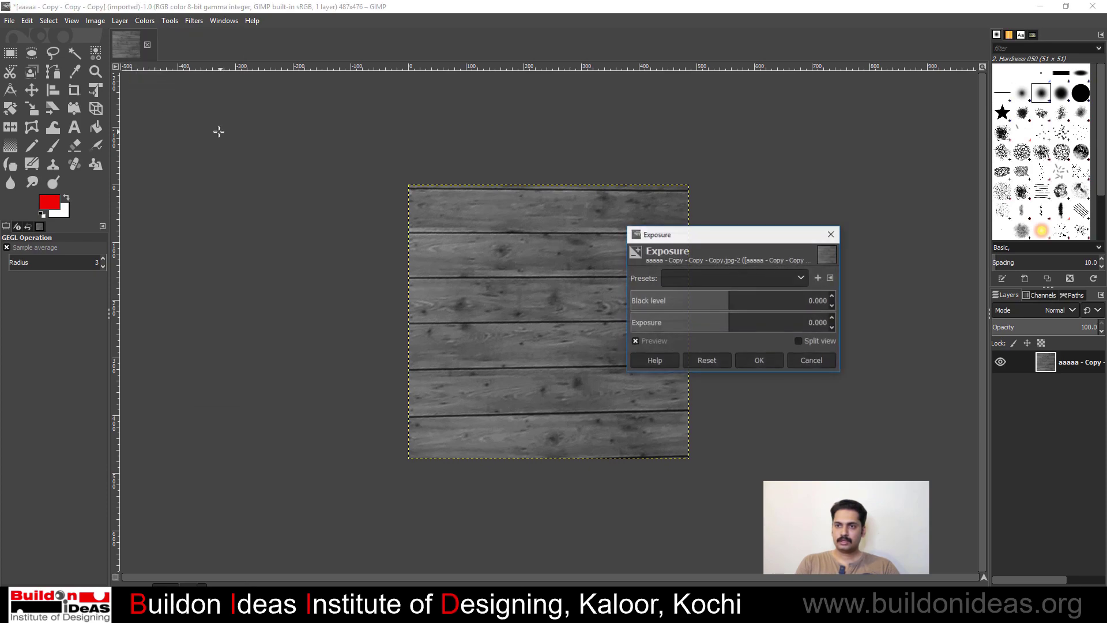
pyautogui.moveTo(730, 324); pyautogui.dragTo(751, 324)
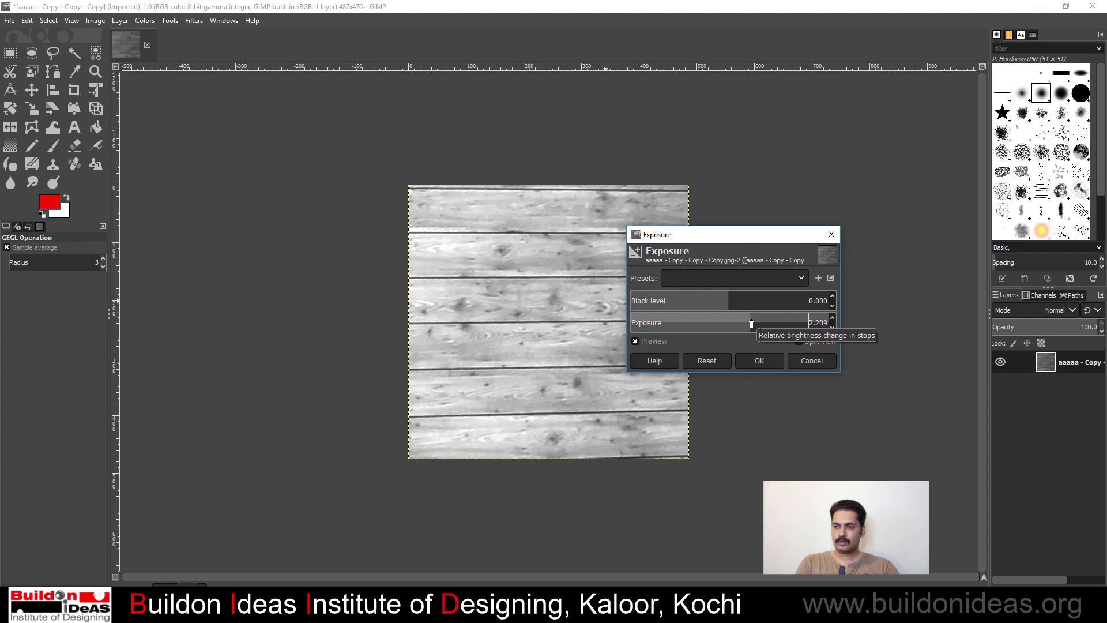
pyautogui.click(759, 362)
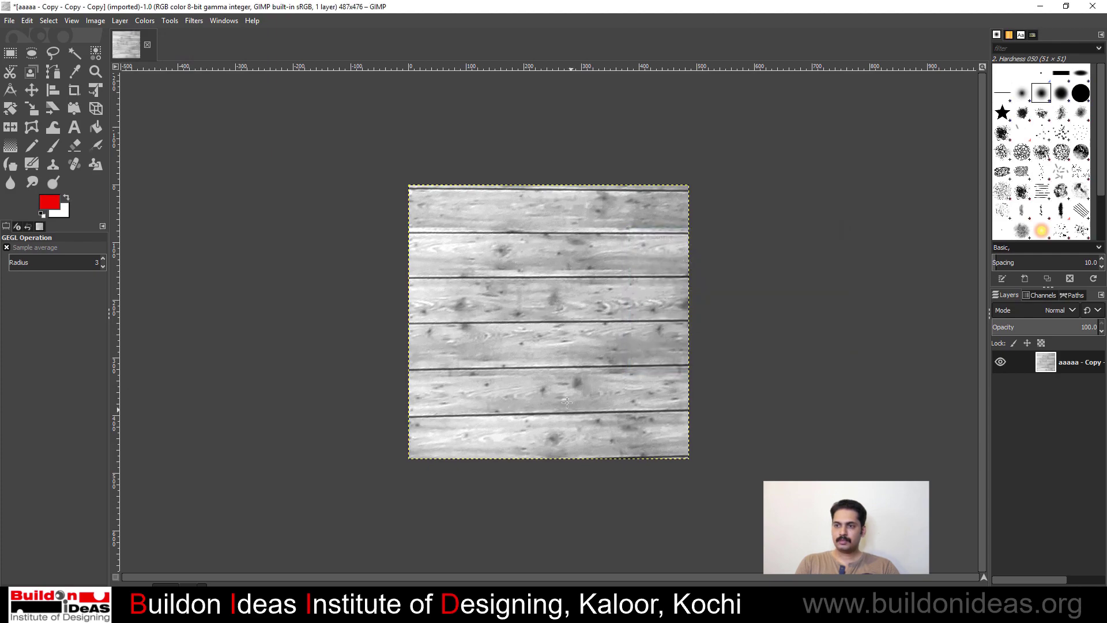
# Increase the plank image's contrast with Levels, using low input 103, gamma 5.68 and high input 174
pyautogui.click(145, 21)
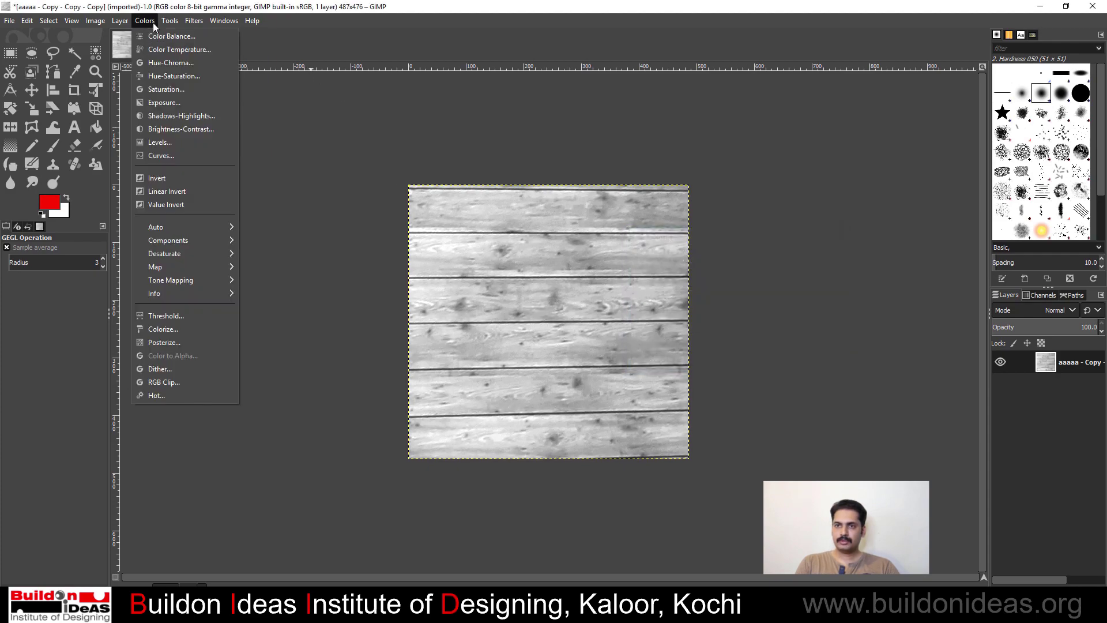
pyautogui.click(169, 143)
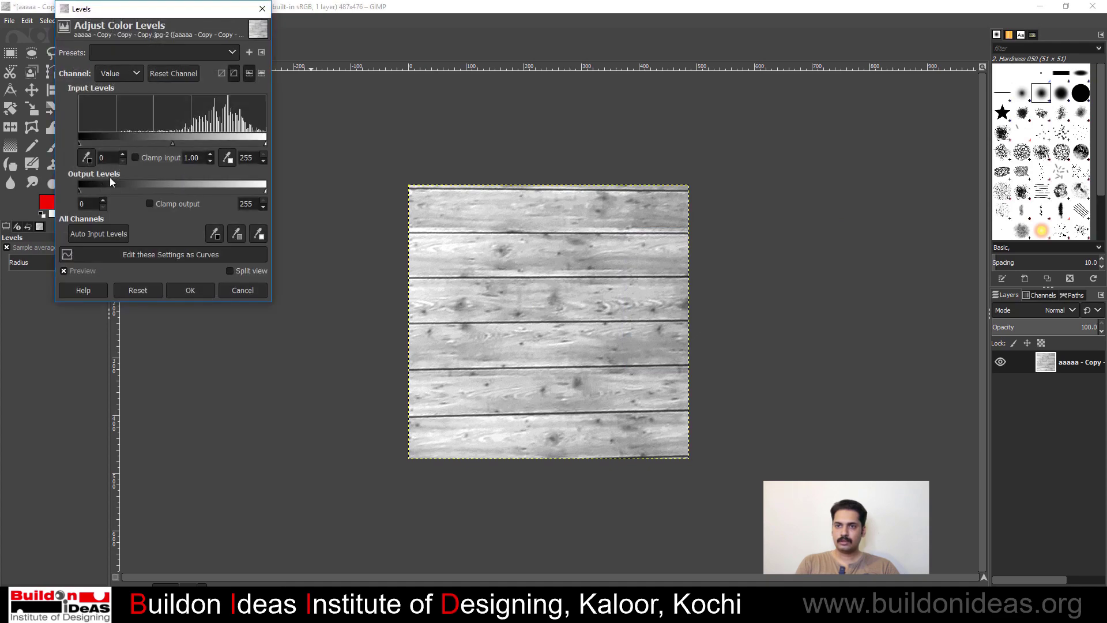
pyautogui.moveTo(82, 143); pyautogui.dragTo(163, 144)
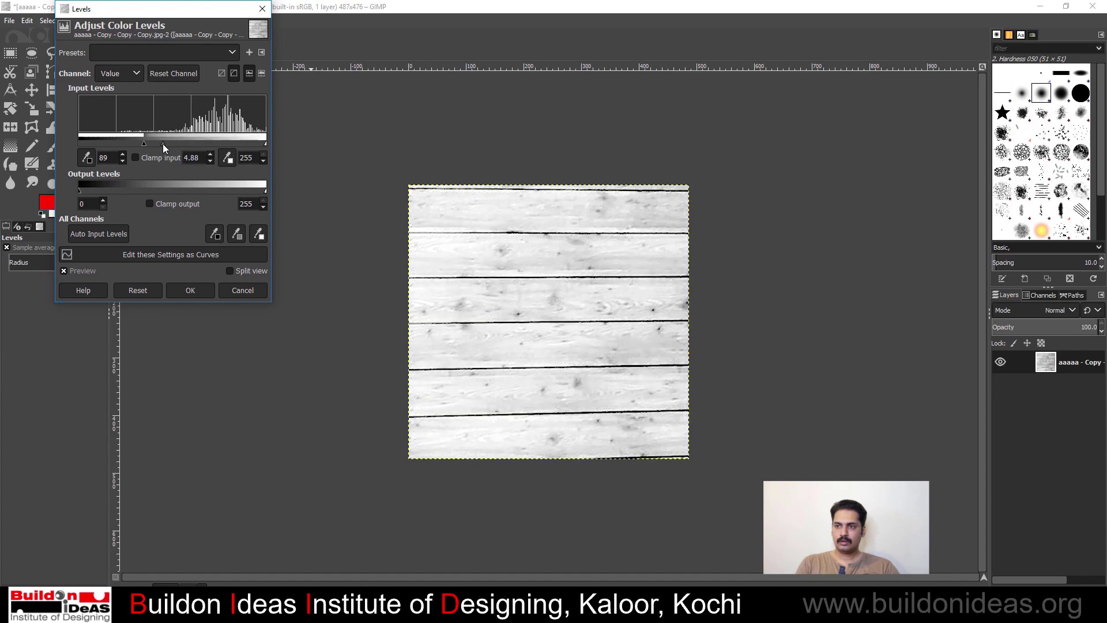
pyautogui.moveTo(265, 144); pyautogui.dragTo(154, 144)
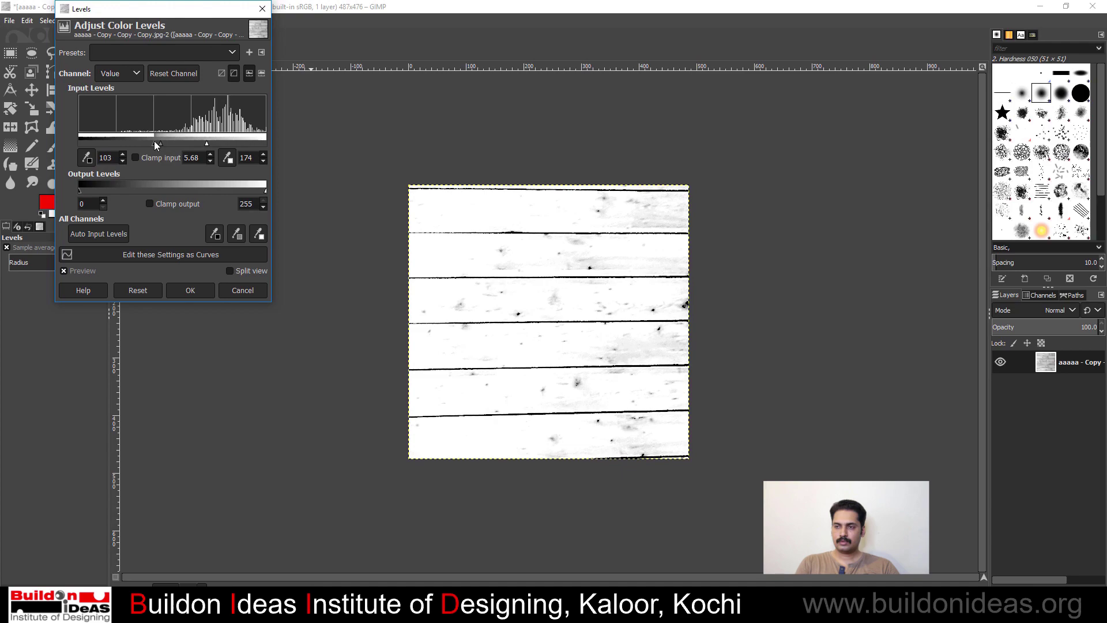
pyautogui.click(203, 291)
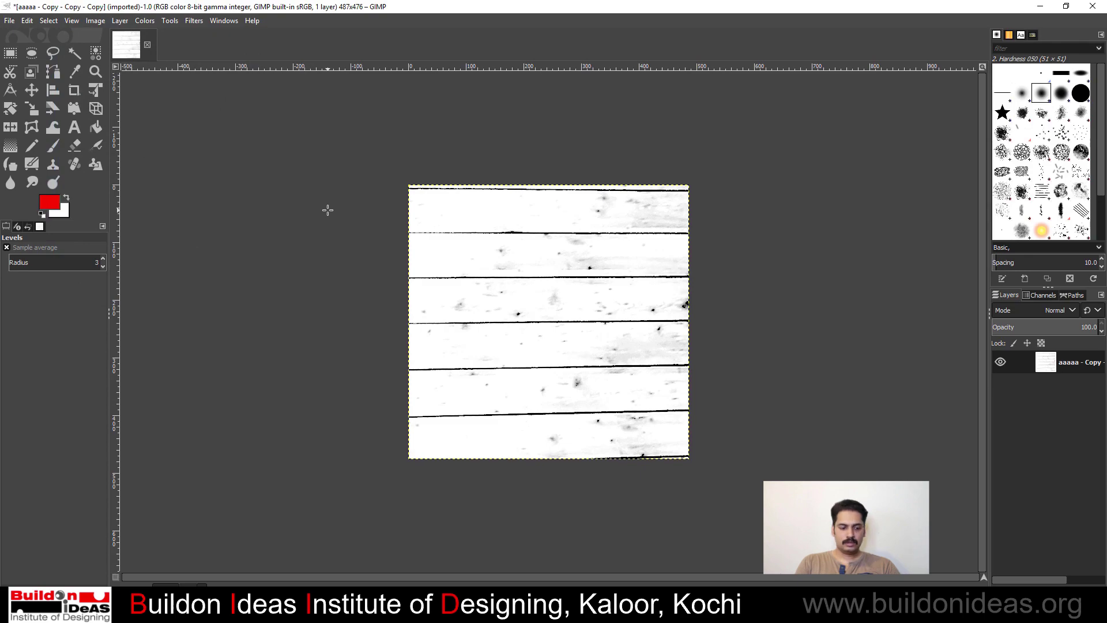
# Export the plank image to the wood textures folder as aaaaa - bump.jpg
pyautogui.hotkey('shift', 'ctrl', 'e')
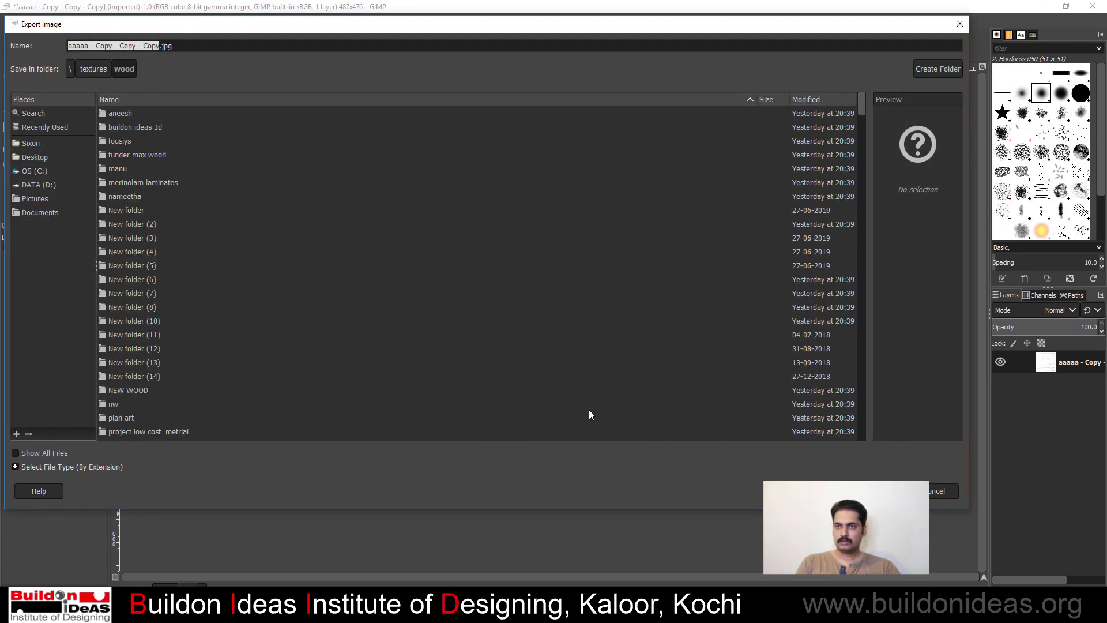
pyautogui.click(120, 46)
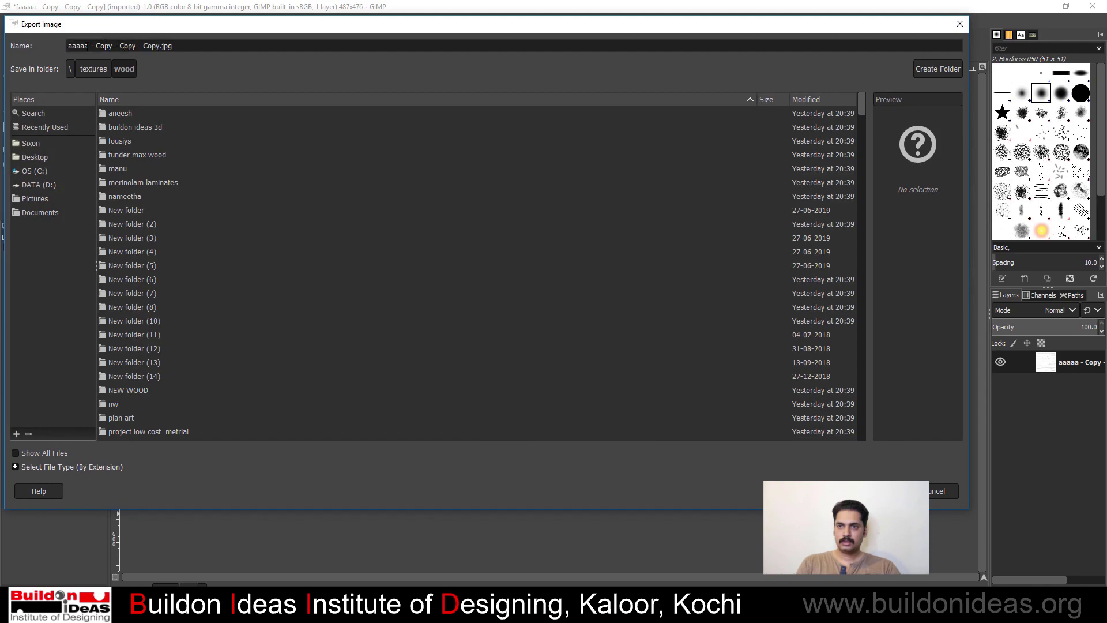
pyautogui.moveTo(96, 46); pyautogui.dragTo(173, 46)
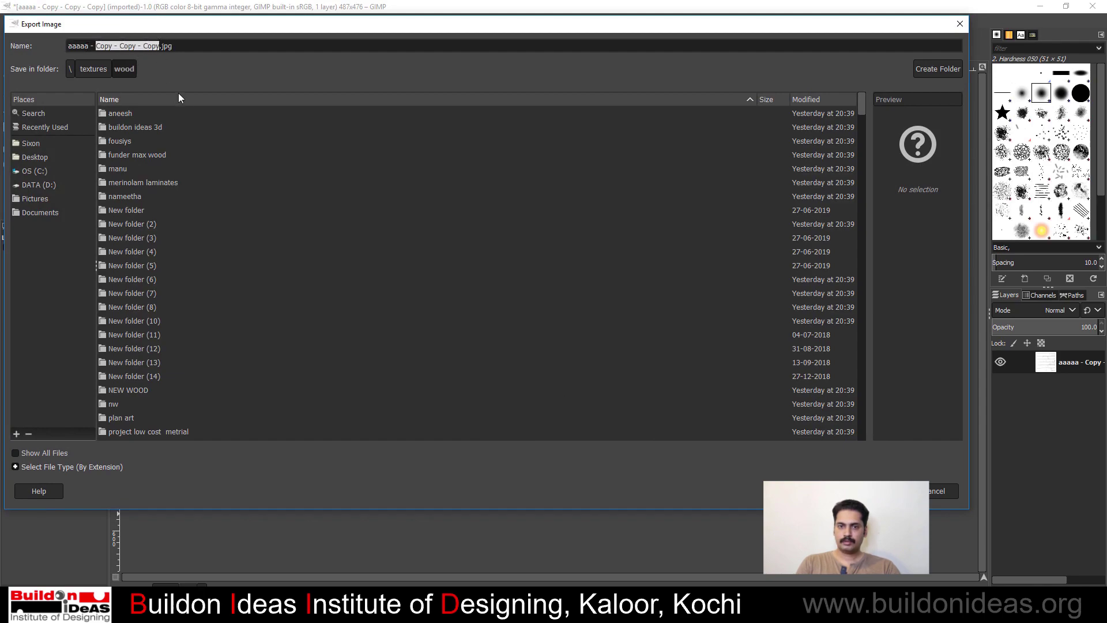
pyautogui.write('bump')
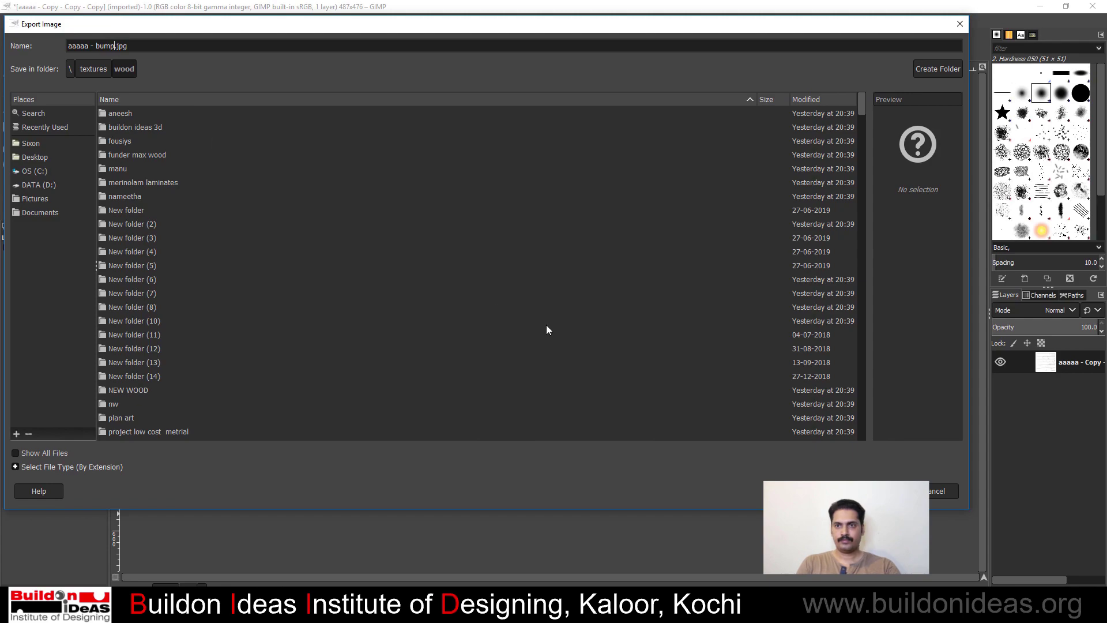
pyautogui.click(890, 491)
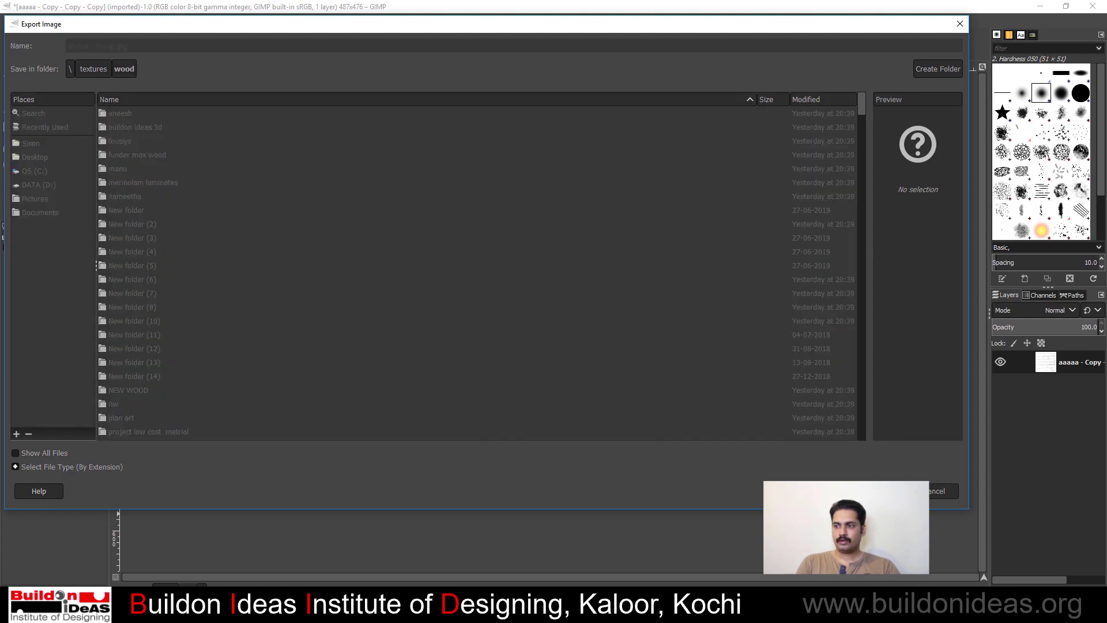
pyautogui.click(554, 379)
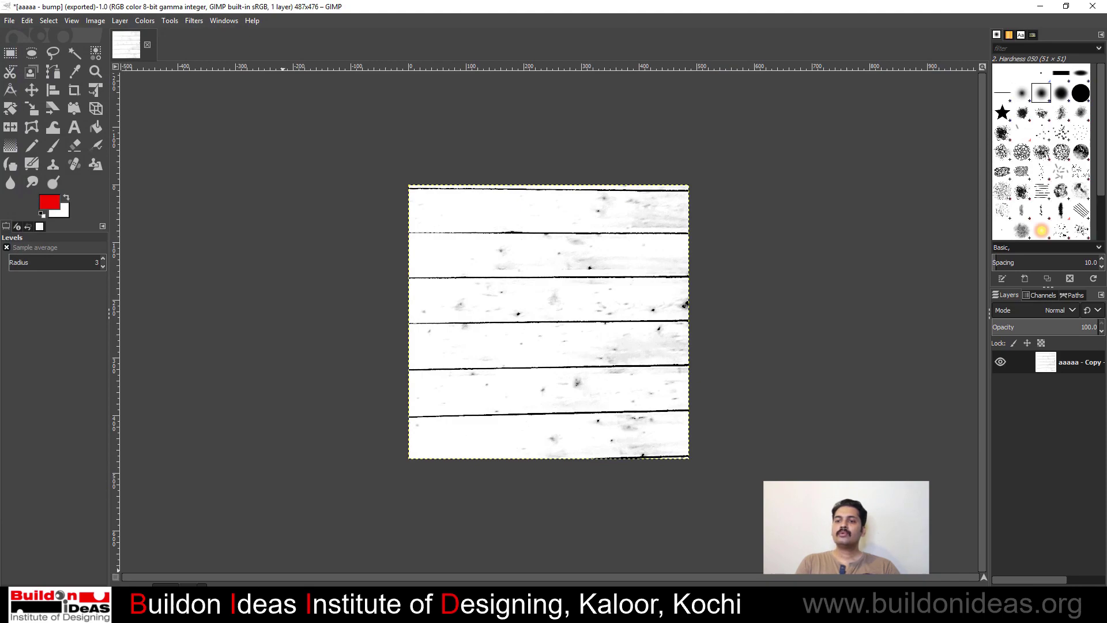
# Switch to Blender's Shading workspace and duplicate the wood material's image texture node, placing the copy below the original
pyautogui.click(288, 611)
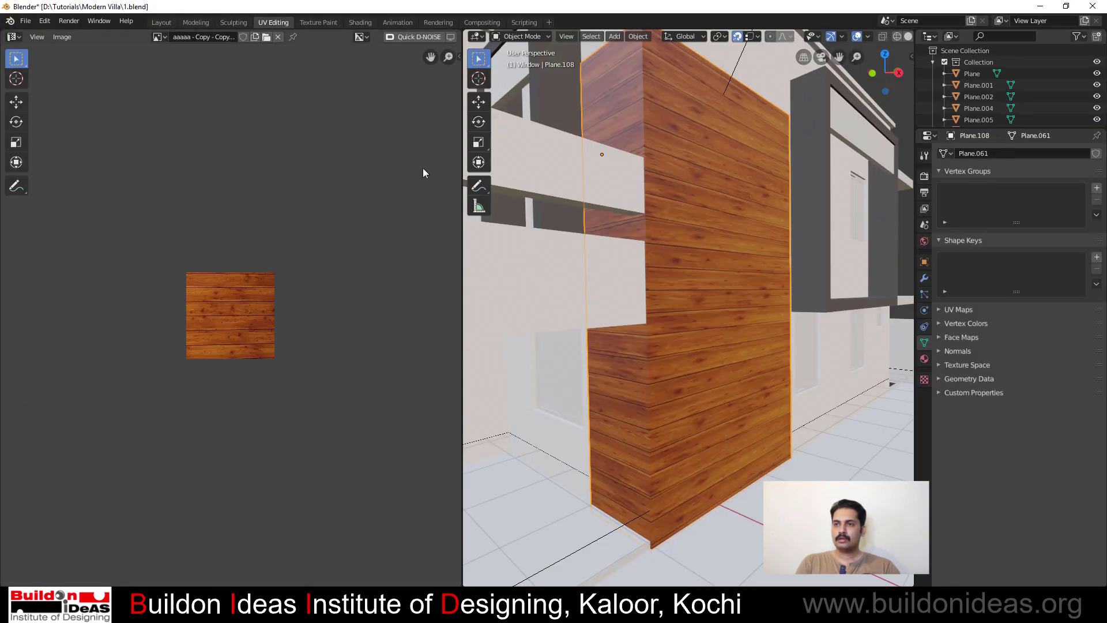
pyautogui.click(369, 21)
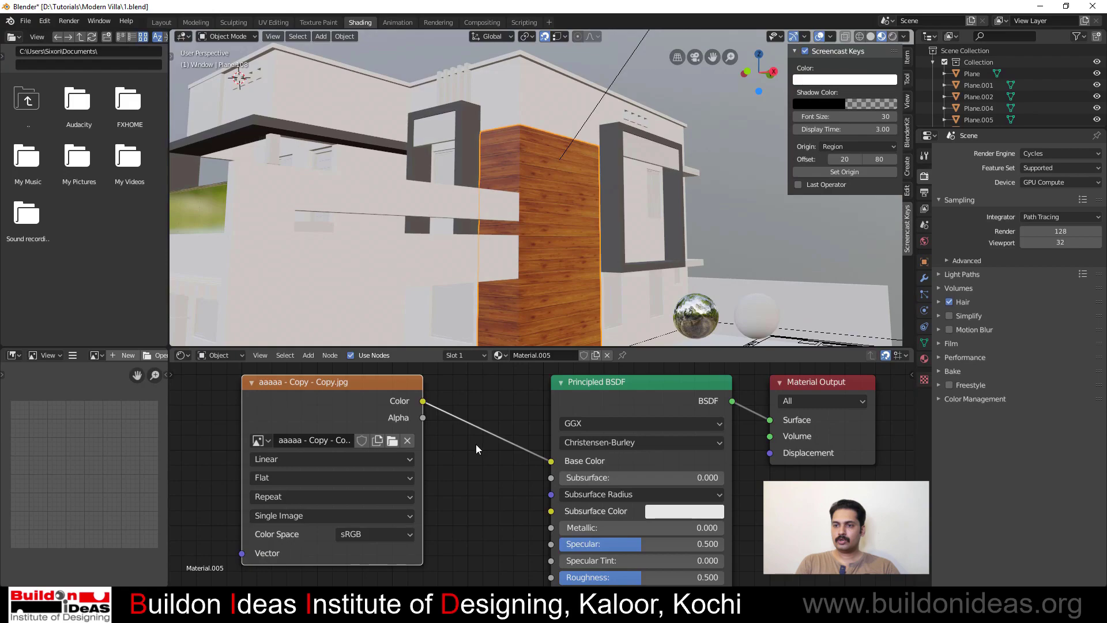
pyautogui.scroll(-5, 476, 448)
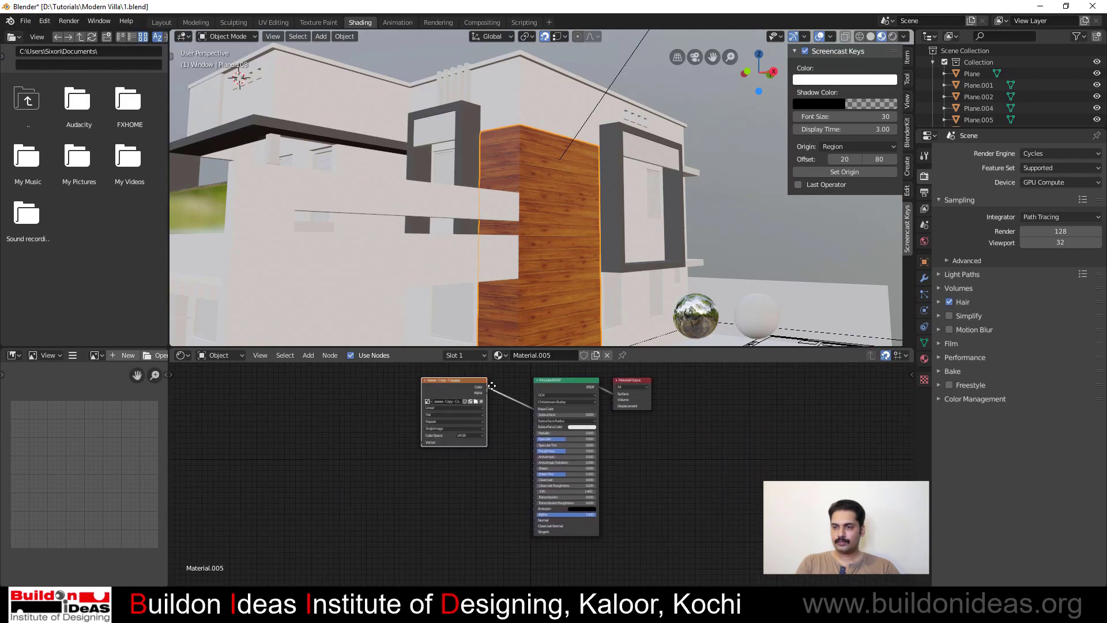
pyautogui.moveTo(473, 387); pyautogui.dragTo(382, 387)
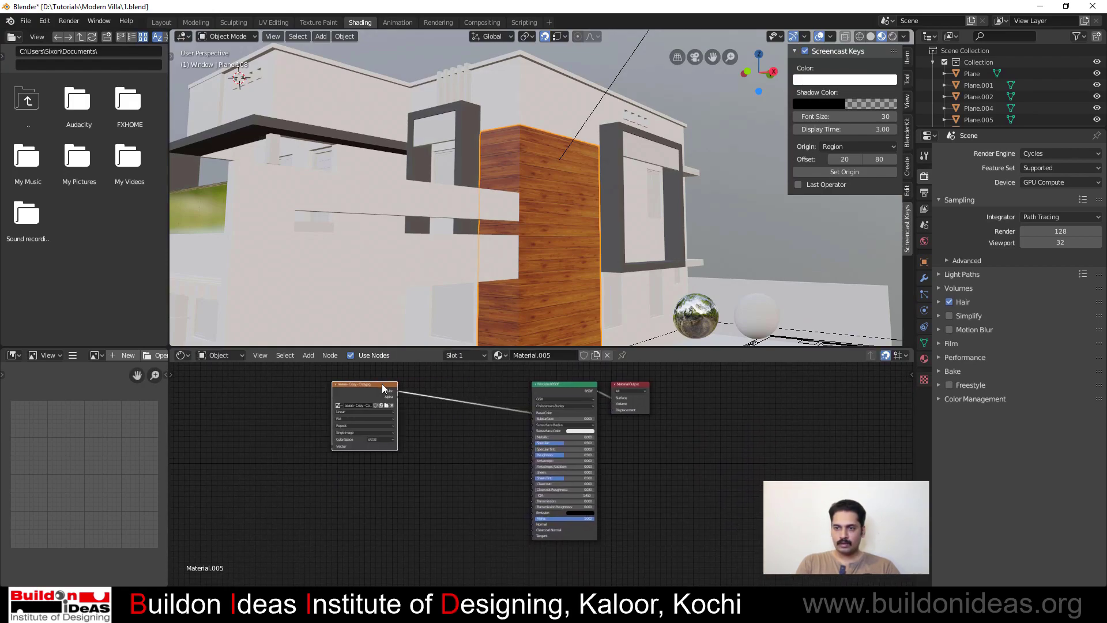
pyautogui.hotkey('shift', 'd')
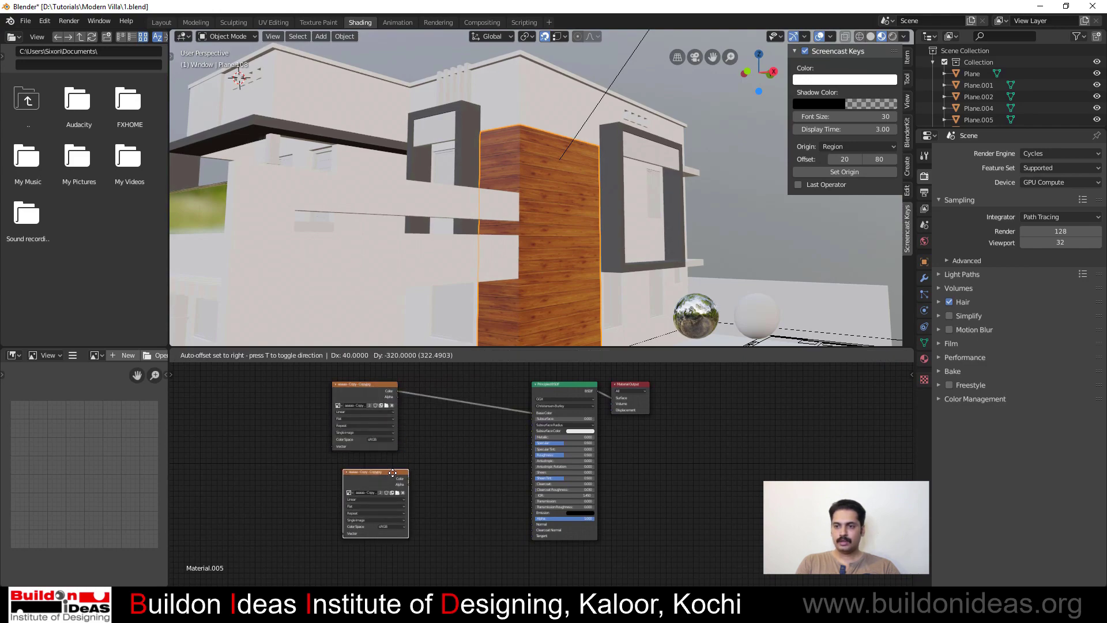
pyautogui.click(398, 478)
# Add a Bump node between the duplicated image texture and the Principled BSDF
pyautogui.scroll(1, 433, 503)
pyautogui.moveTo(435, 504); pyautogui.dragTo(554, 496, button='middle')
pyautogui.hotkey('shift', 'a')
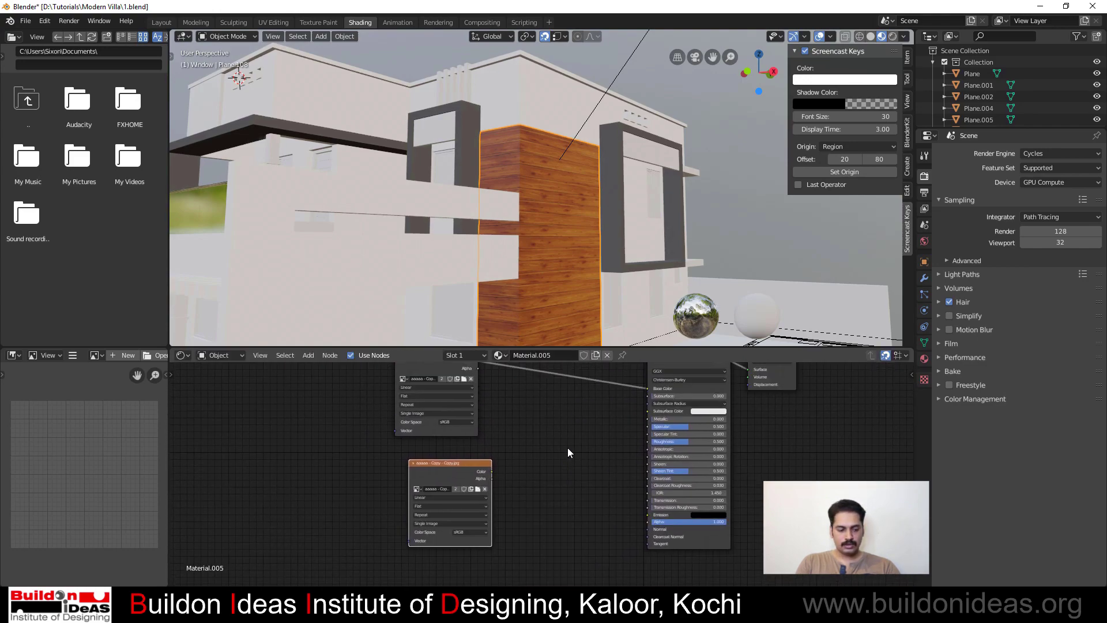
pyautogui.moveTo(554, 451)
pyautogui.moveTo(542, 470)
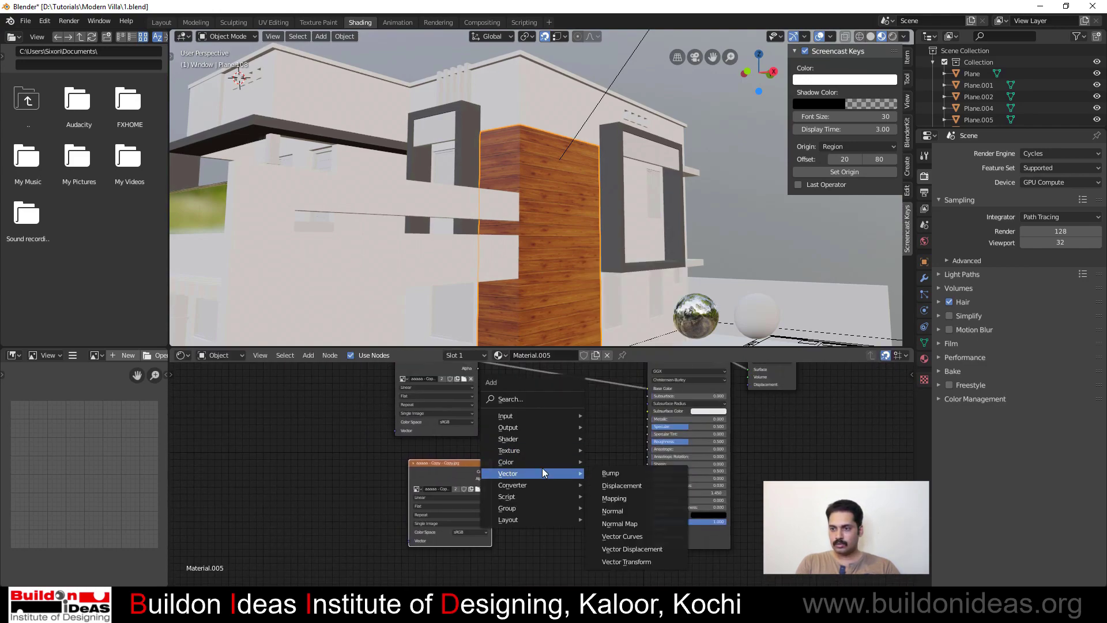
pyautogui.click(601, 474)
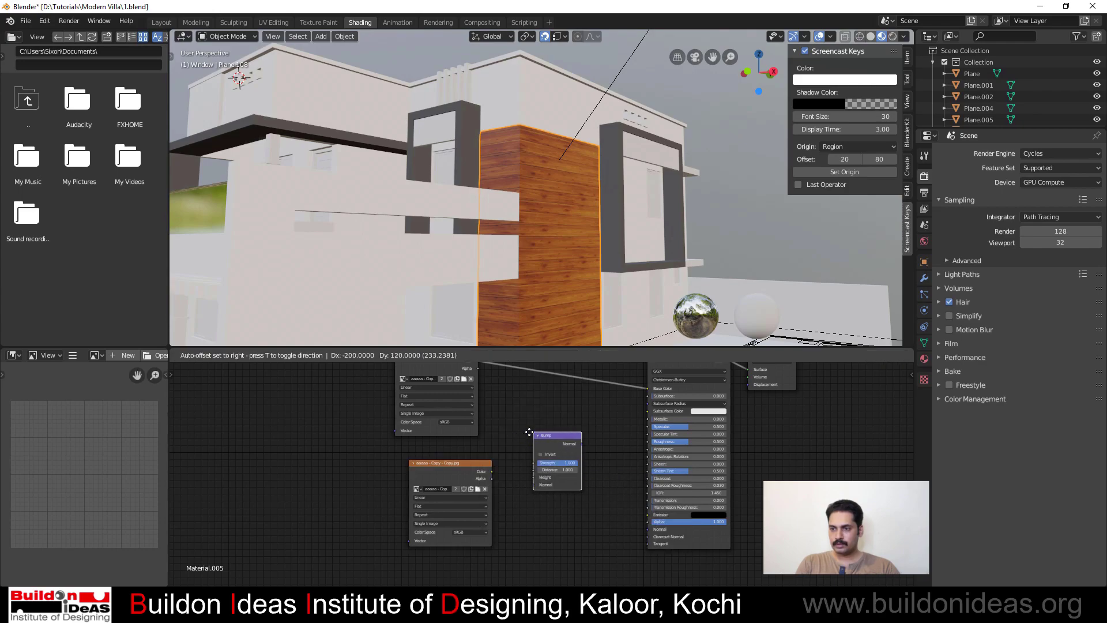
pyautogui.click(531, 456)
pyautogui.scroll(1, 531, 455)
pyautogui.scroll(2, 479, 490)
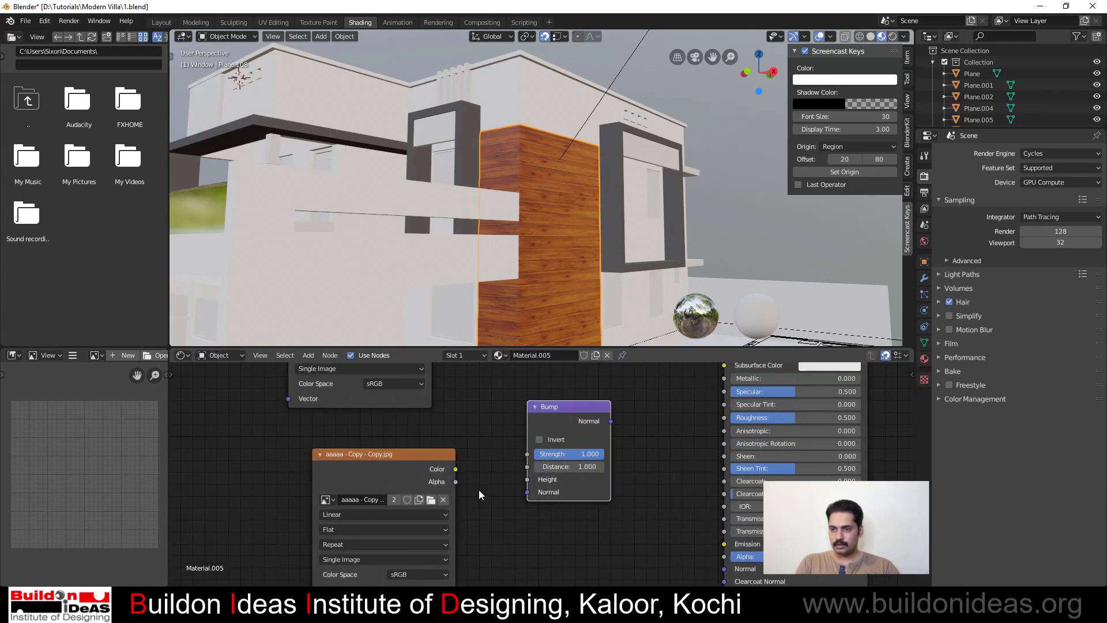
# Load aaaaa - bump.jpg from the wood textures folder into the duplicated image texture node
pyautogui.click(431, 500)
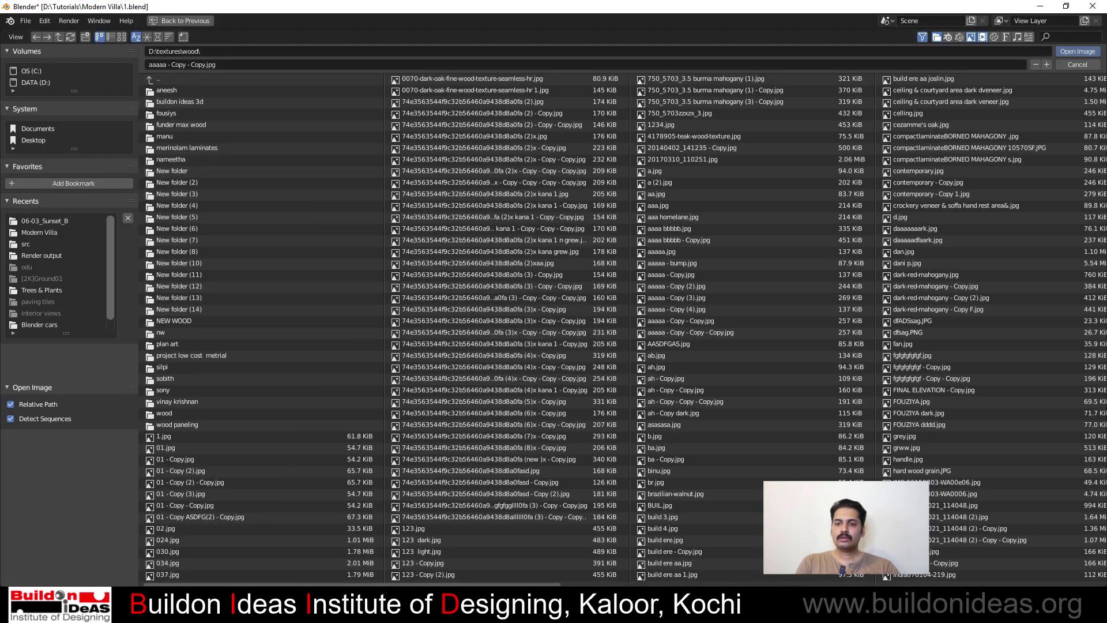
pyautogui.click(85, 514)
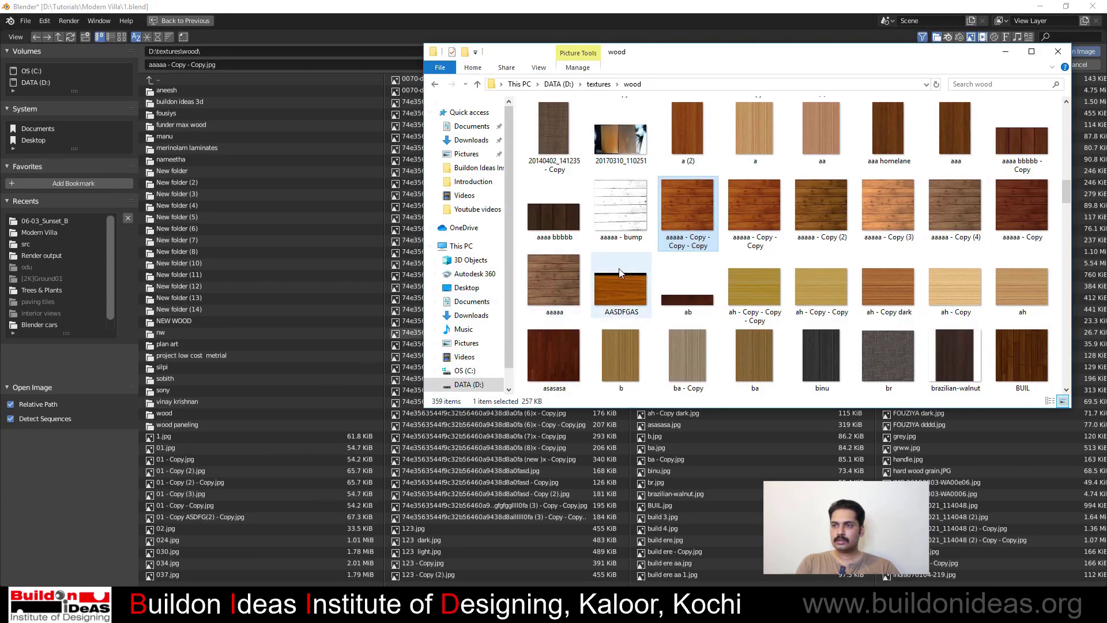
pyautogui.moveTo(620, 207); pyautogui.dragTo(218, 60)
pyautogui.click(1058, 52)
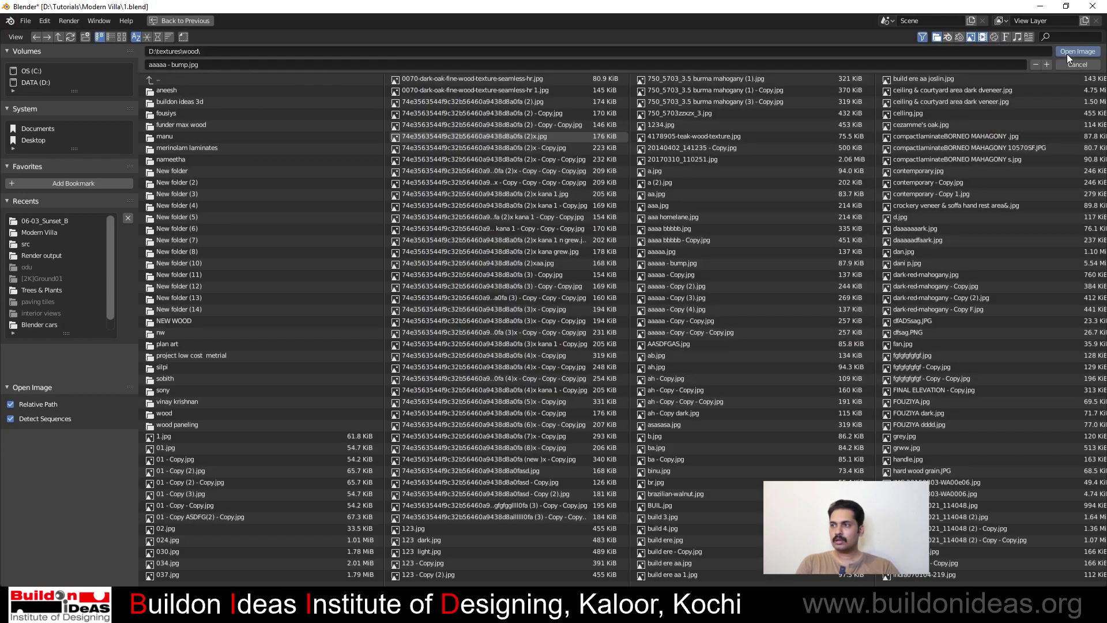
pyautogui.click(1067, 51)
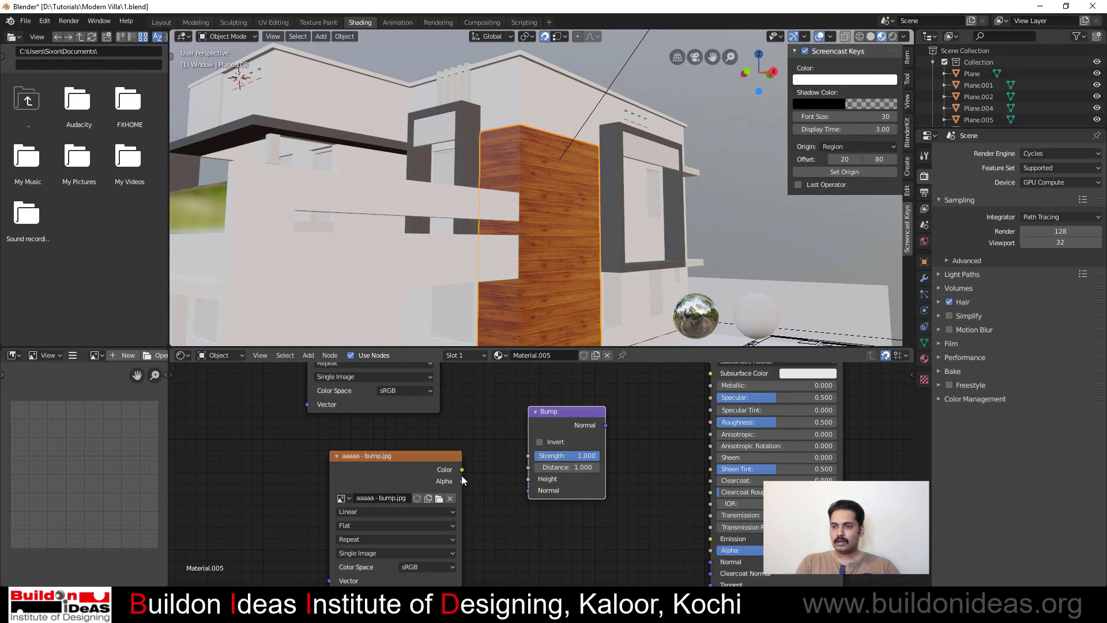
# Connect the bump image's Color to the Bump node's Height, and the Bump output to the Principled BSDF's Normal
pyautogui.moveTo(462, 469); pyautogui.dragTo(529, 479)
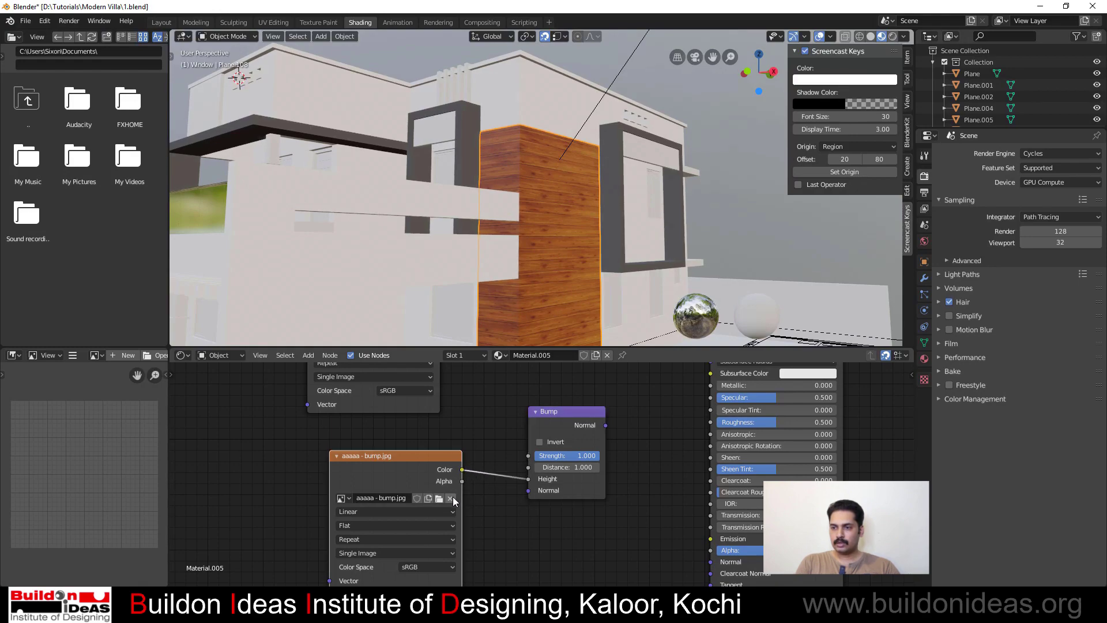
pyautogui.moveTo(607, 425); pyautogui.dragTo(707, 565)
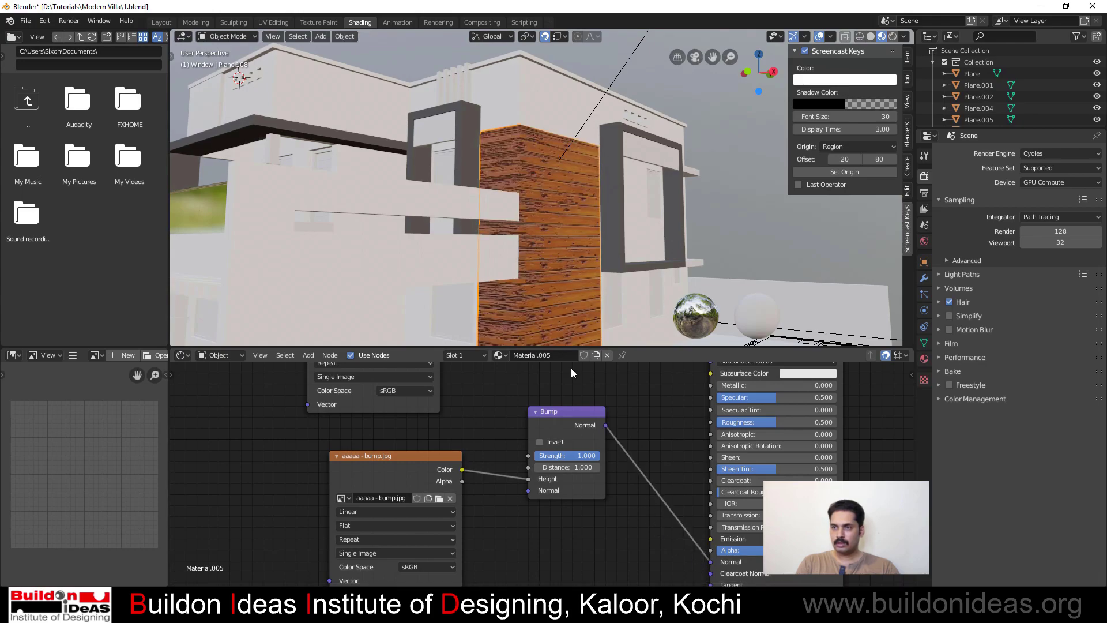
# Set the wood material's Specular to about 0.091, Roughness to about 0.918 and Bump Strength to about 0.375
pyautogui.scroll(5, 544, 198)
pyautogui.scroll(2, 448, 101)
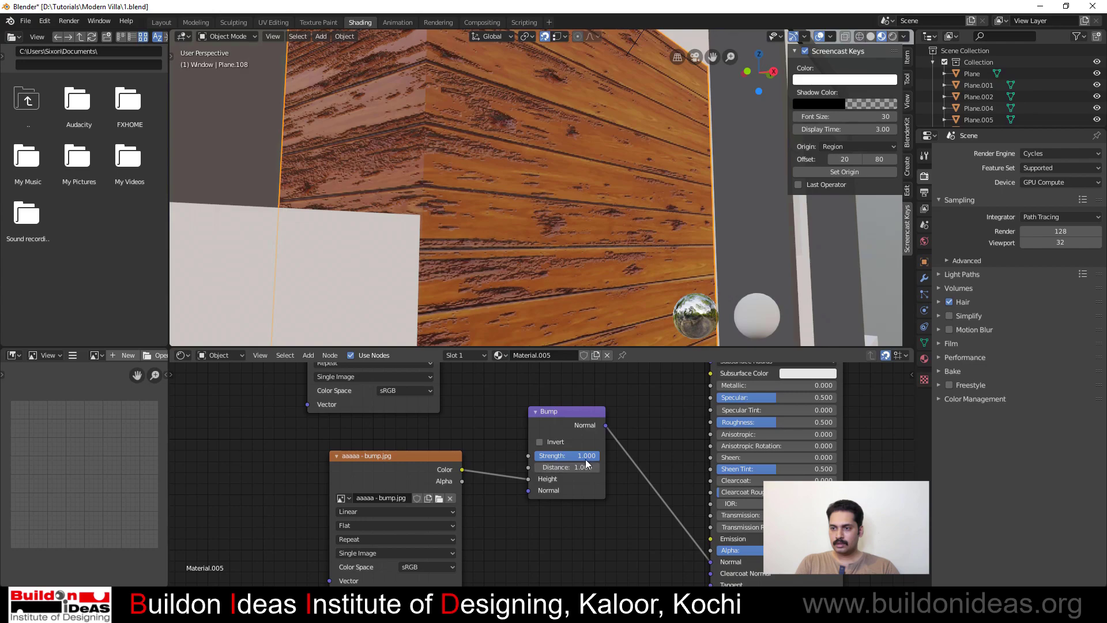
pyautogui.moveTo(584, 456); pyautogui.dragTo(527, 456)
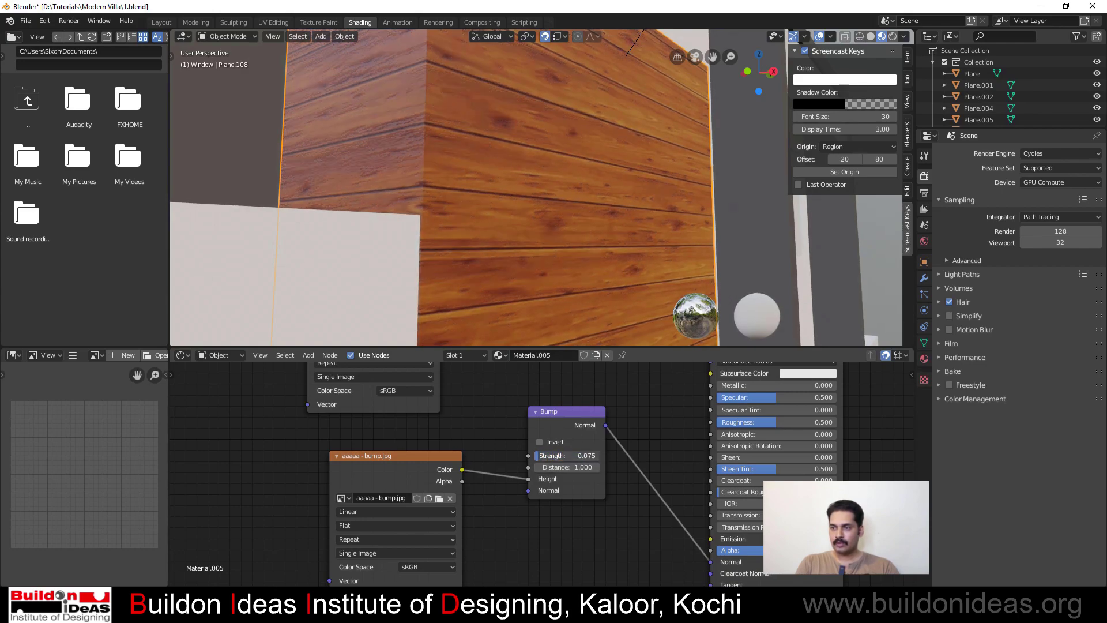
pyautogui.moveTo(746, 396); pyautogui.dragTo(710, 397)
pyautogui.moveTo(770, 423); pyautogui.dragTo(827, 423)
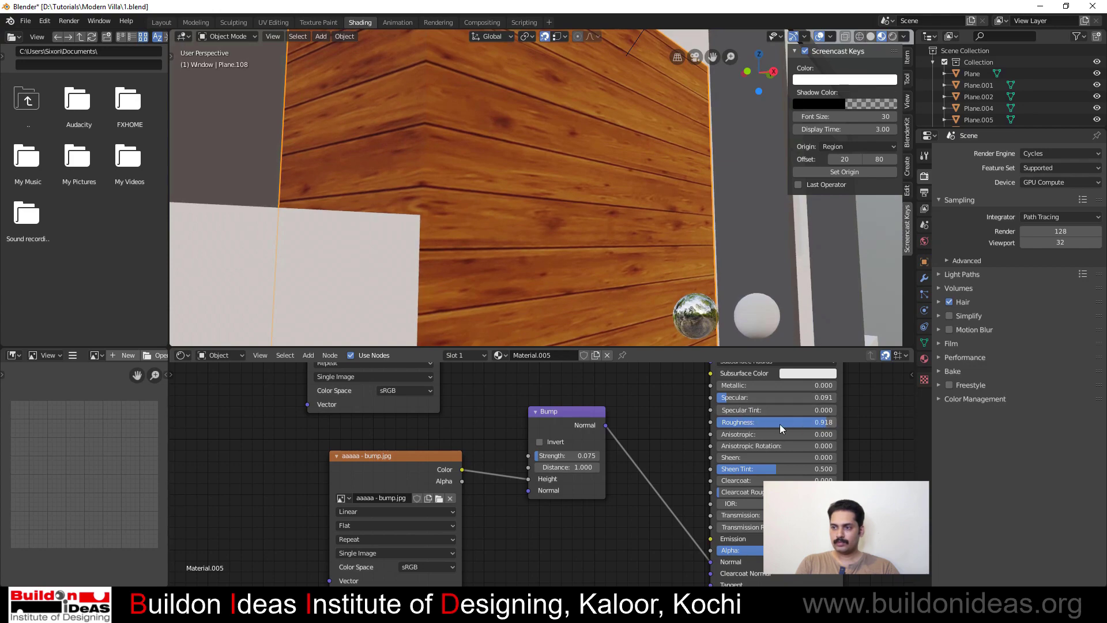
pyautogui.moveTo(576, 455); pyautogui.dragTo(610, 456)
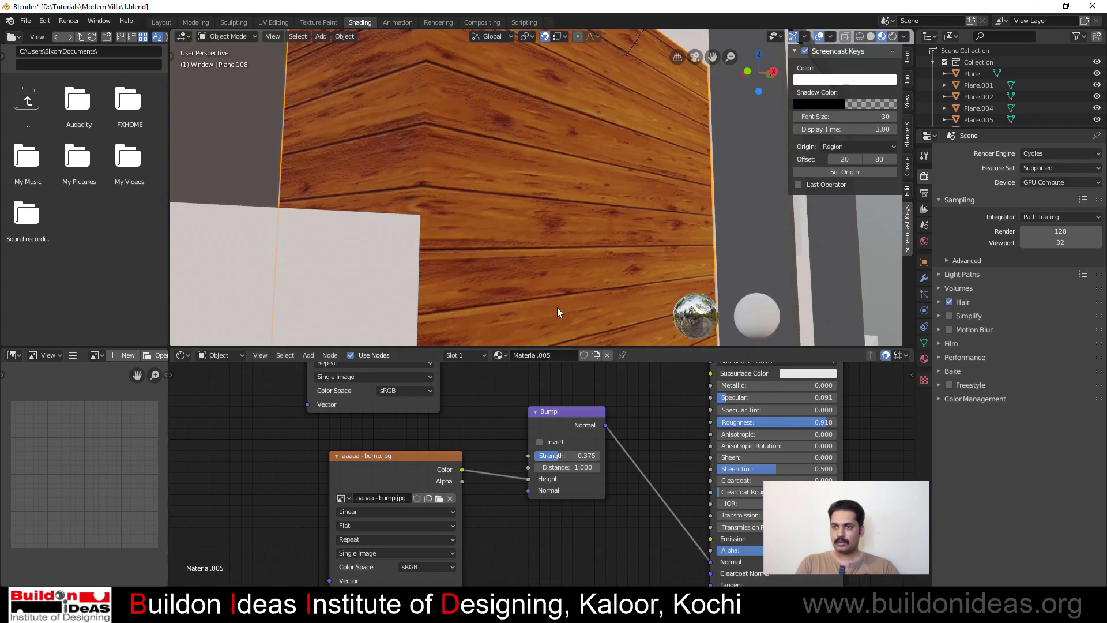
# Link the tall wood block's plank material to the upper-floor end wall panel above the balcony
pyautogui.scroll(-5, 501, 232)
pyautogui.moveTo(580, 247); pyautogui.dragTo(571, 206, button='middle')
pyautogui.scroll(7, 535, 209)
pyautogui.scroll(-5, 531, 213)
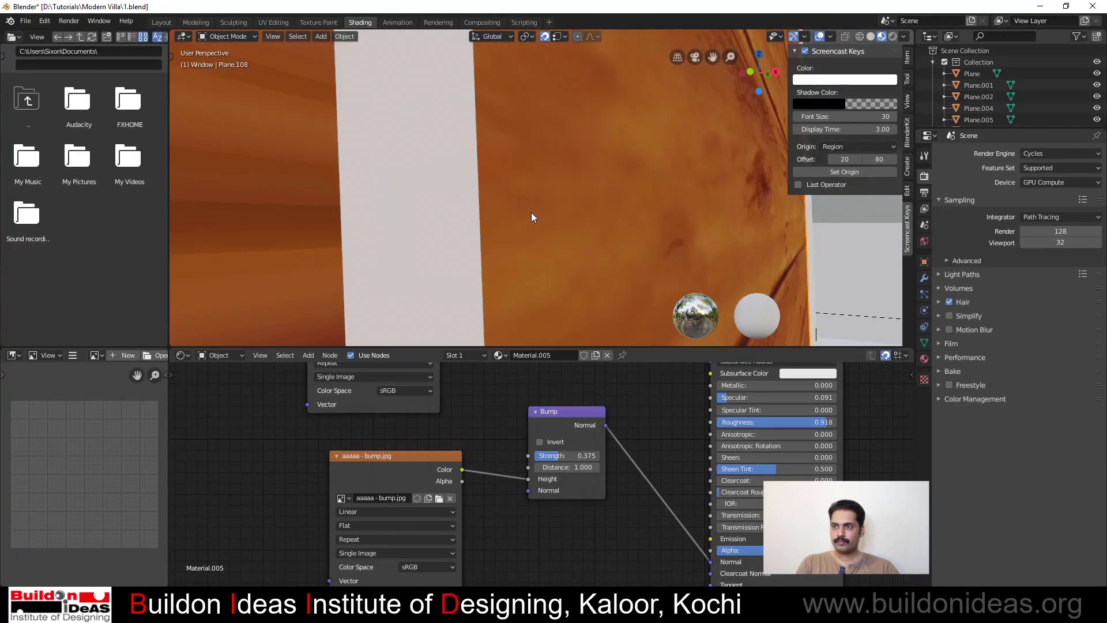
pyautogui.scroll(-2, 531, 213)
pyautogui.scroll(-8, 531, 212)
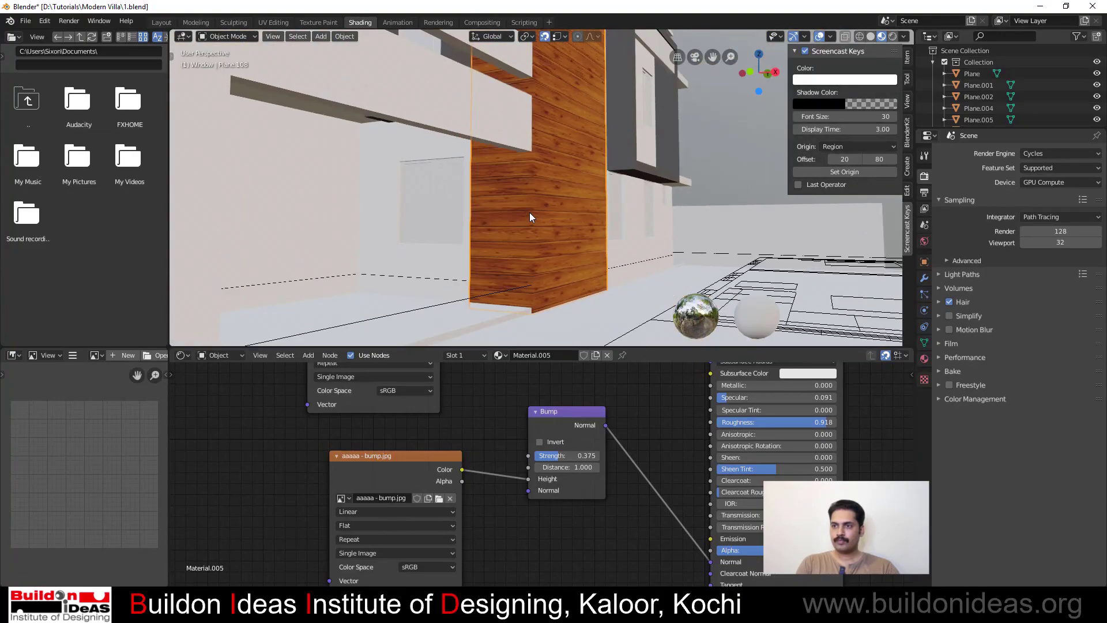
pyautogui.moveTo(607, 241)
pyautogui.mouseDown(button='middle')
pyautogui.moveTo(608, 227)
pyautogui.moveTo(597, 250)
pyautogui.mouseUp(button='middle')
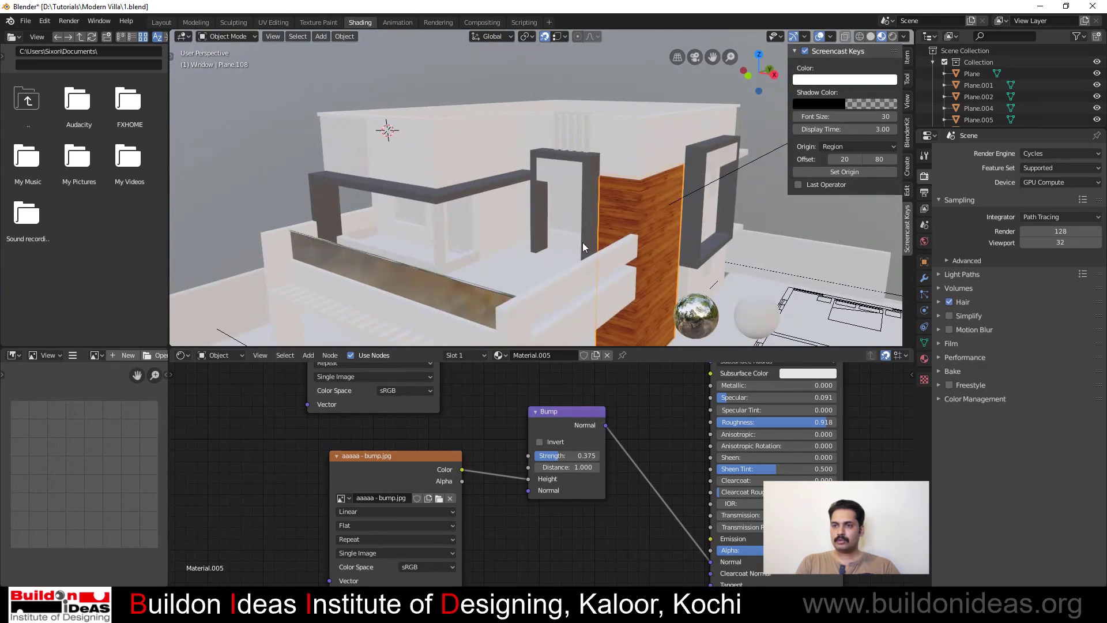
pyautogui.click(354, 153)
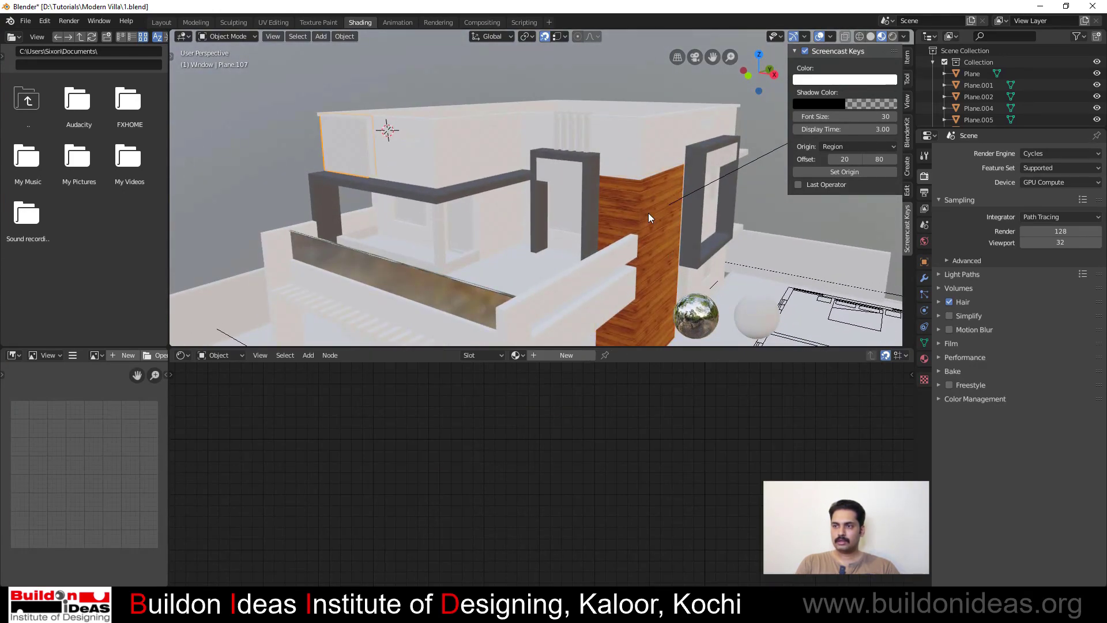
pyautogui.click(631, 199)
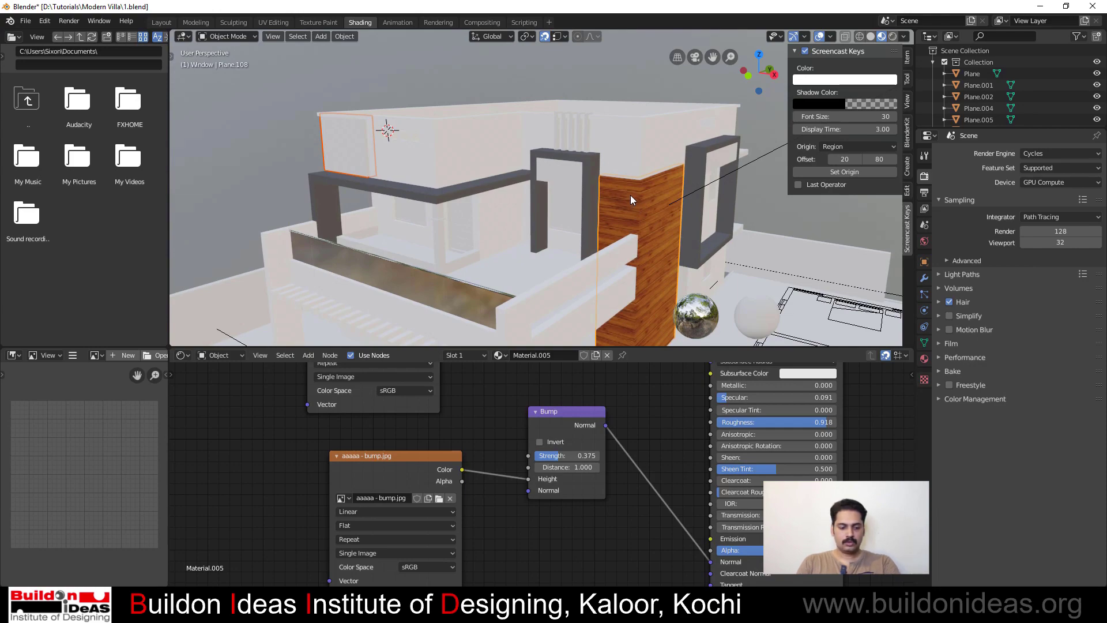
pyautogui.hotkey('ctrl', 'l')
pyautogui.click(599, 195)
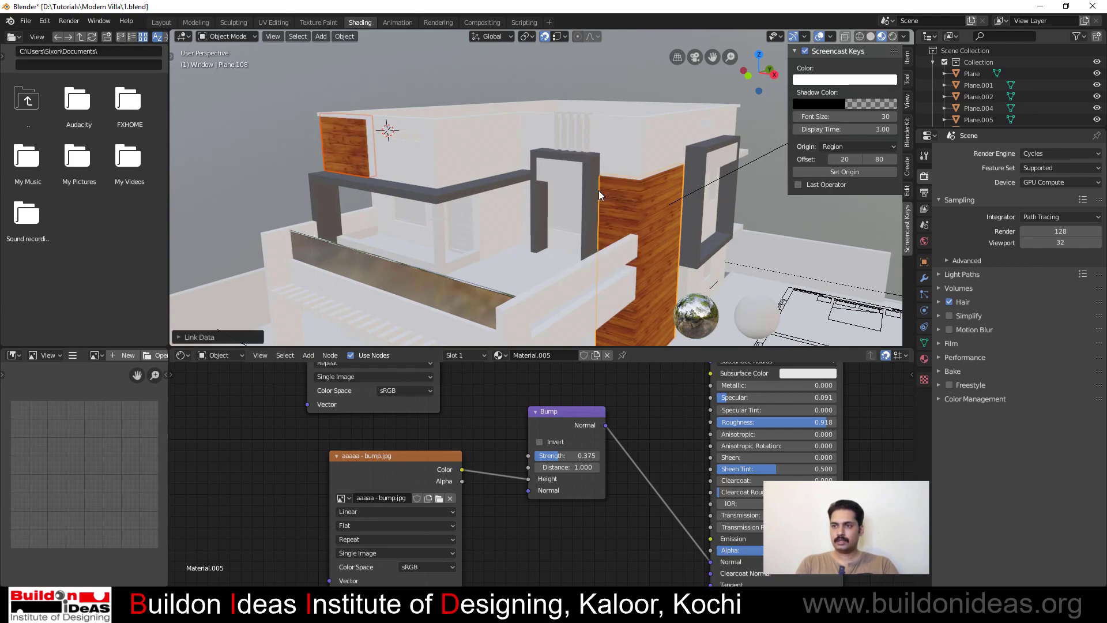
# Create a new material for the ground-floor window frame beside the wood block
pyautogui.moveTo(219, 120); pyautogui.dragTo(414, 115, button='middle')
pyautogui.scroll(4, 414, 116)
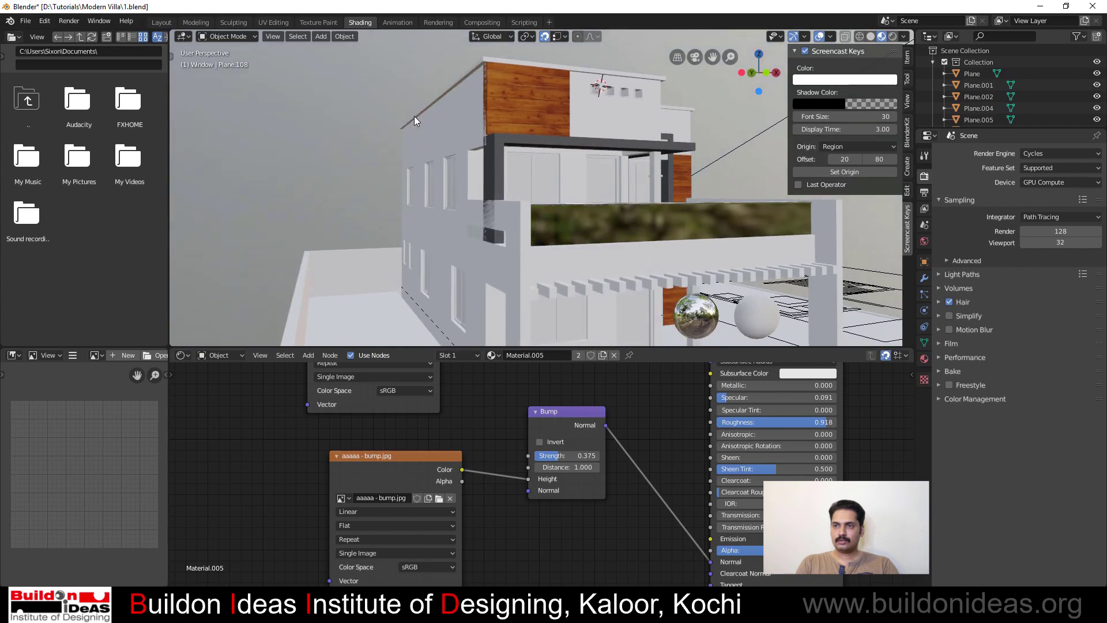
pyautogui.moveTo(577, 79); pyautogui.dragTo(476, 233, button='middle')
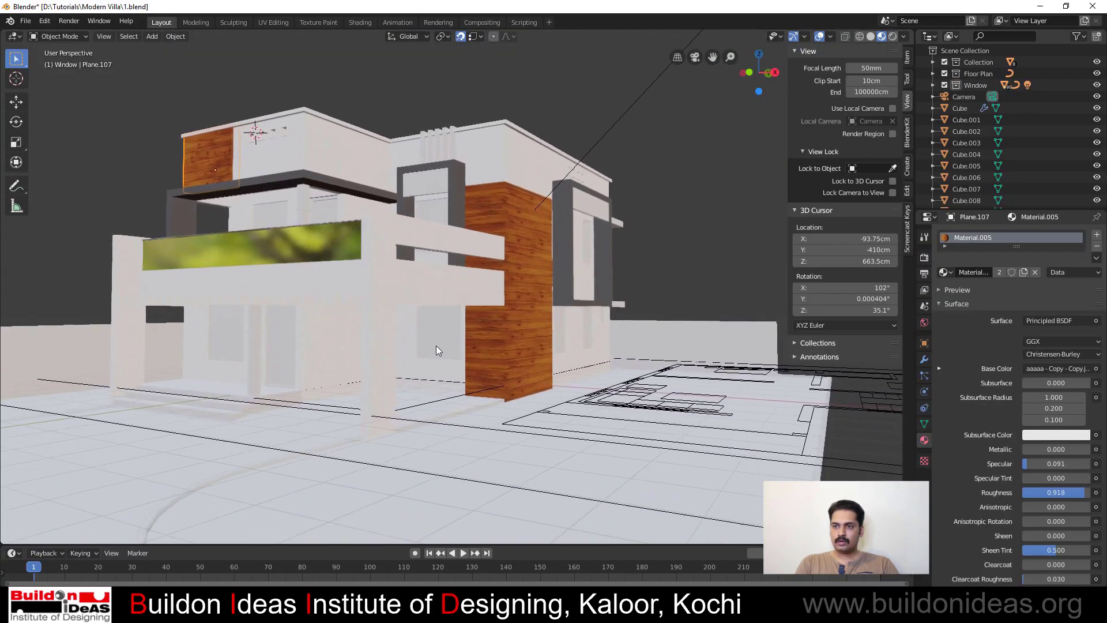
pyautogui.scroll(10, 436, 345)
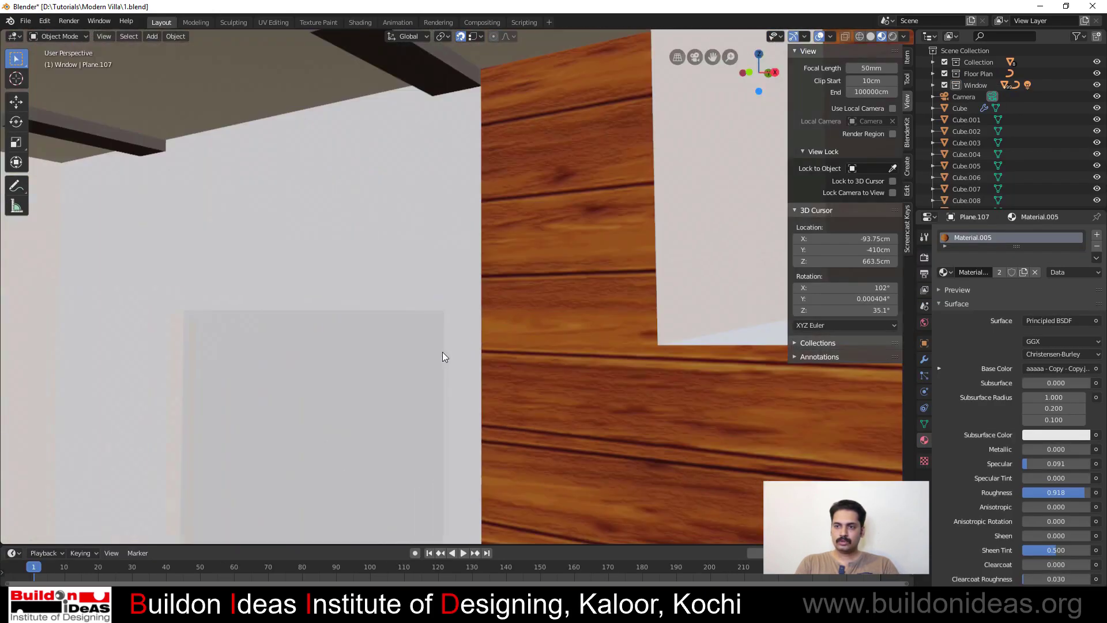
pyautogui.keyDown('shift'); pyautogui.moveTo(442, 352); pyautogui.dragTo(490, 279, button='middle'); pyautogui.keyUp('shift')
pyautogui.scroll(2, 391, 286)
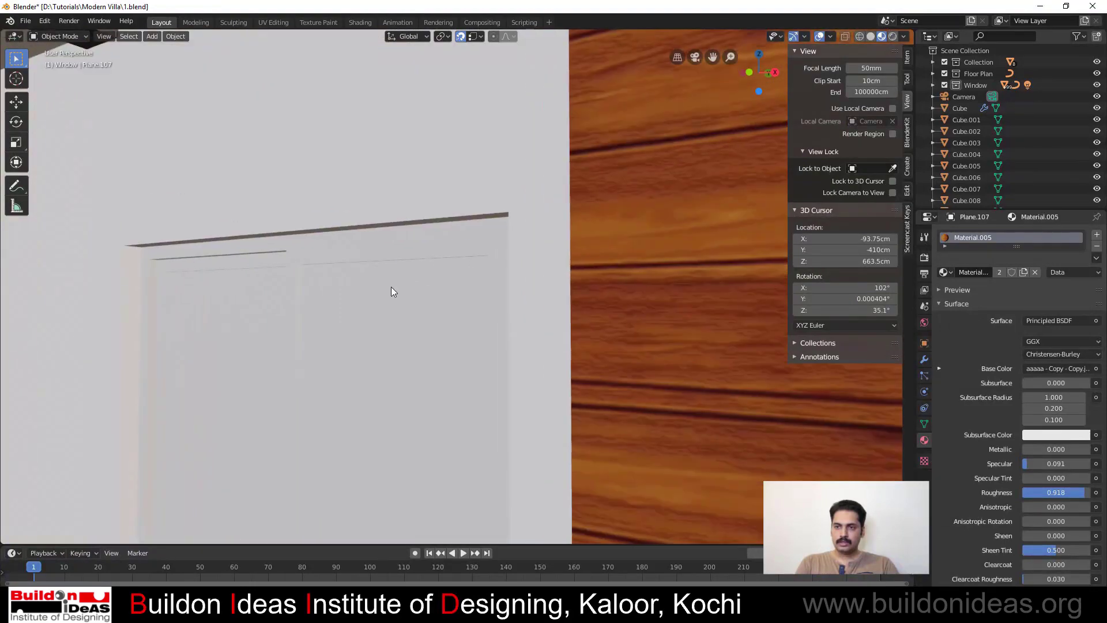
pyautogui.click(256, 248)
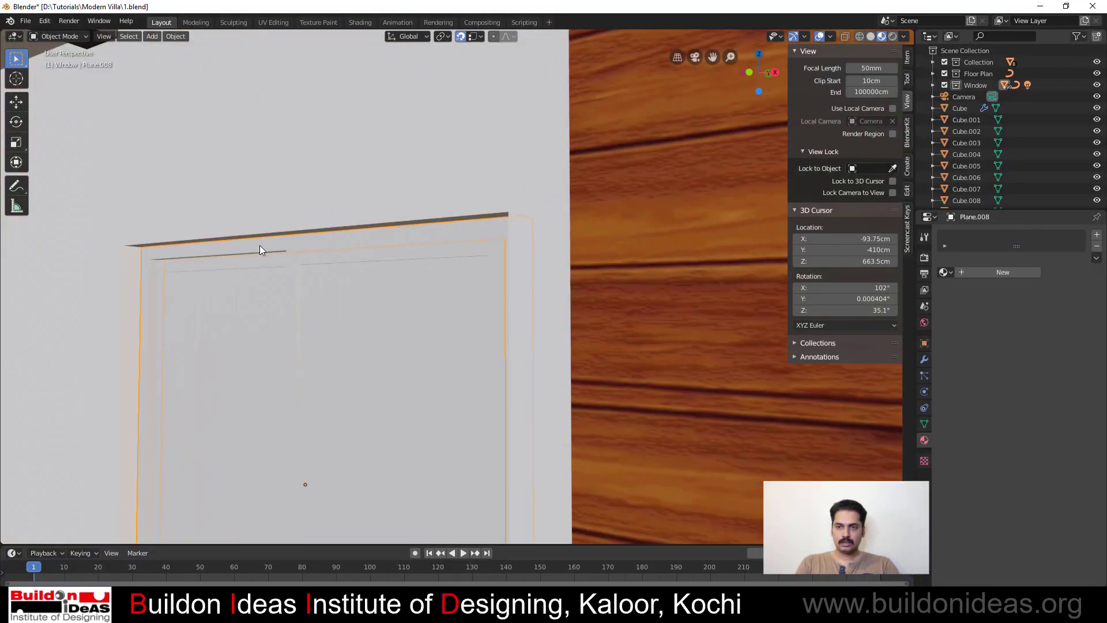
pyautogui.click(359, 24)
pyautogui.press('KP_Decimal')
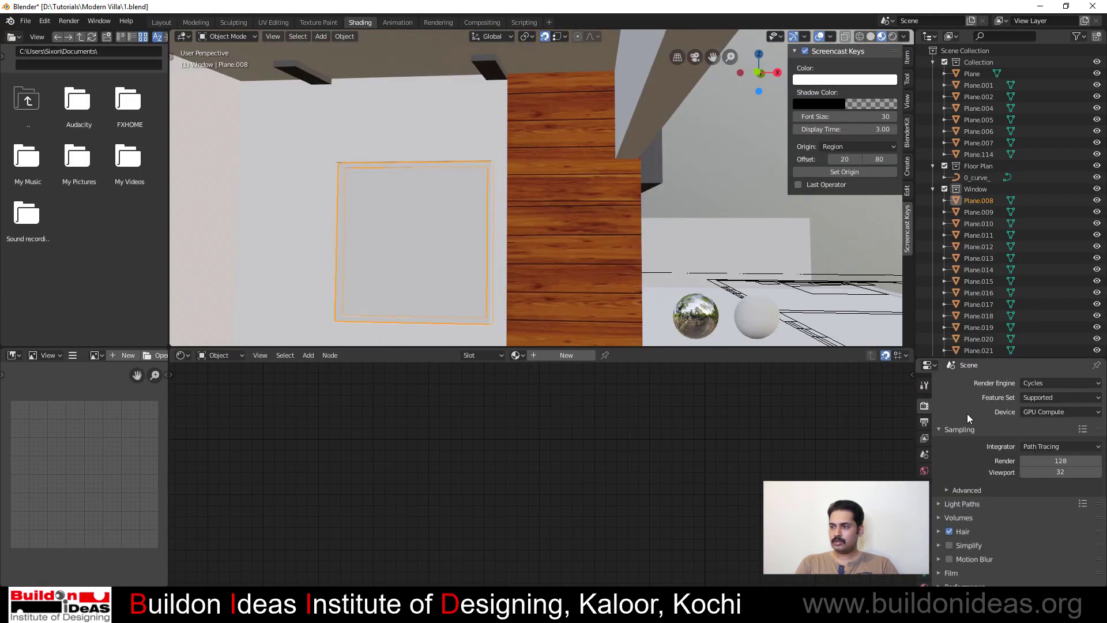
pyautogui.click(924, 583)
pyautogui.click(970, 420)
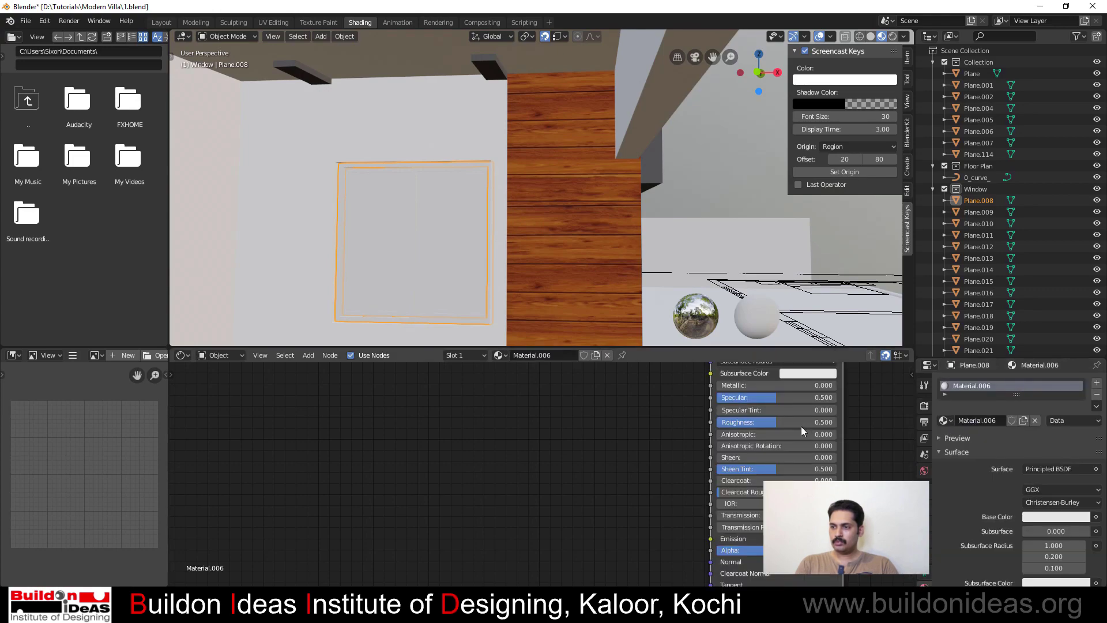
# Use a 74e3563544f9c32… image from File Explorer's wood textures folder as the frame's Base Color, and lower Specular while raising Roughness
pyautogui.scroll(-5, 577, 462)
pyautogui.scroll(3, 629, 446)
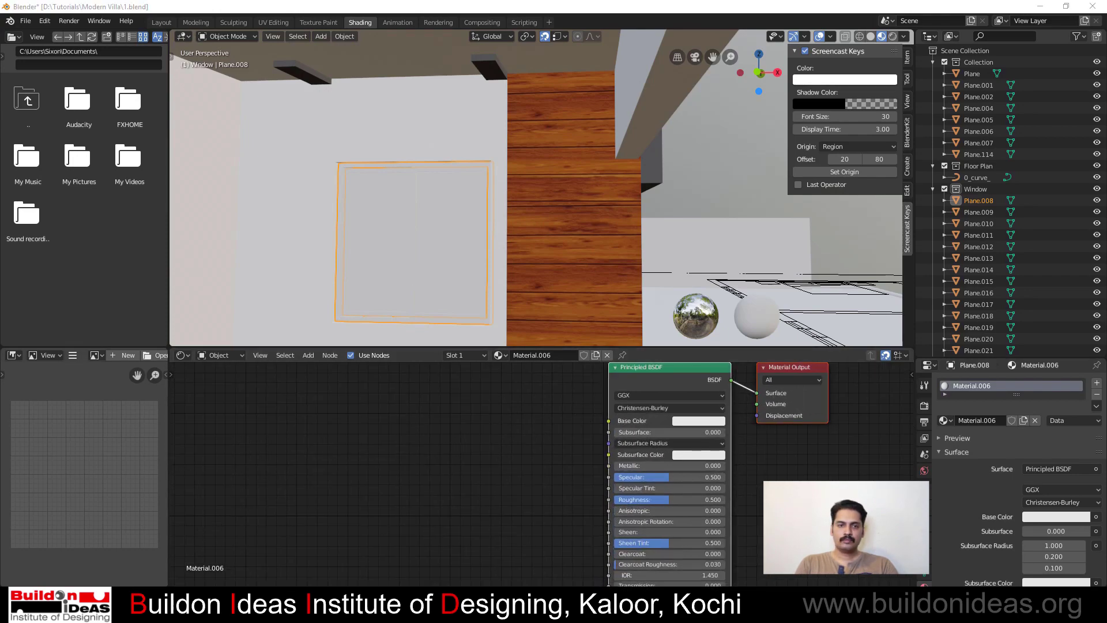
pyautogui.hotkey('alt', 'Tab')
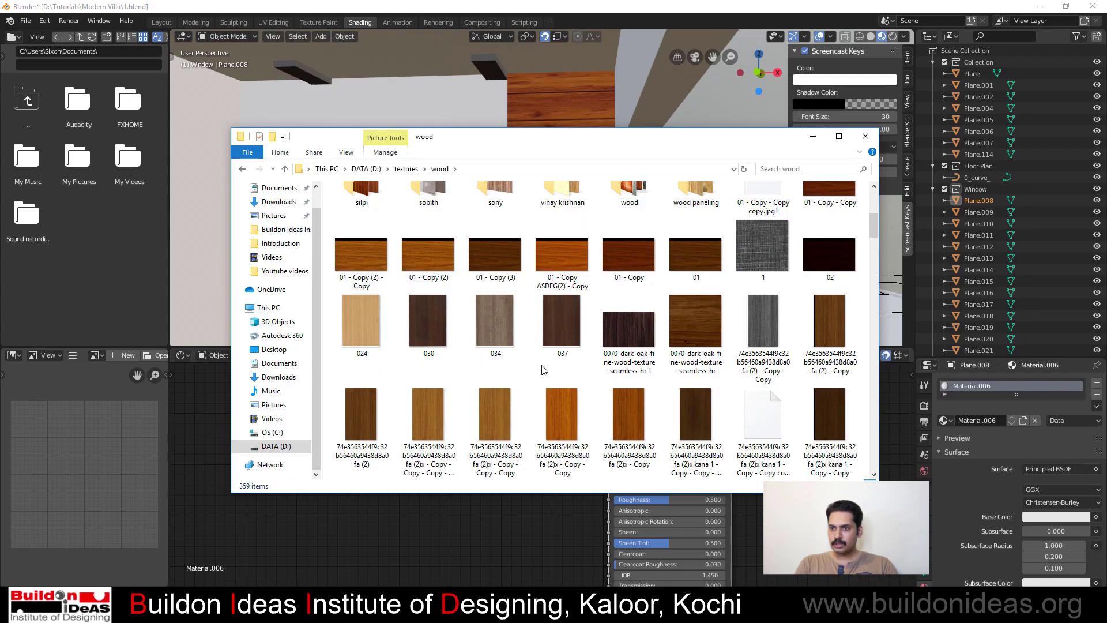
pyautogui.scroll(-3, 542, 370)
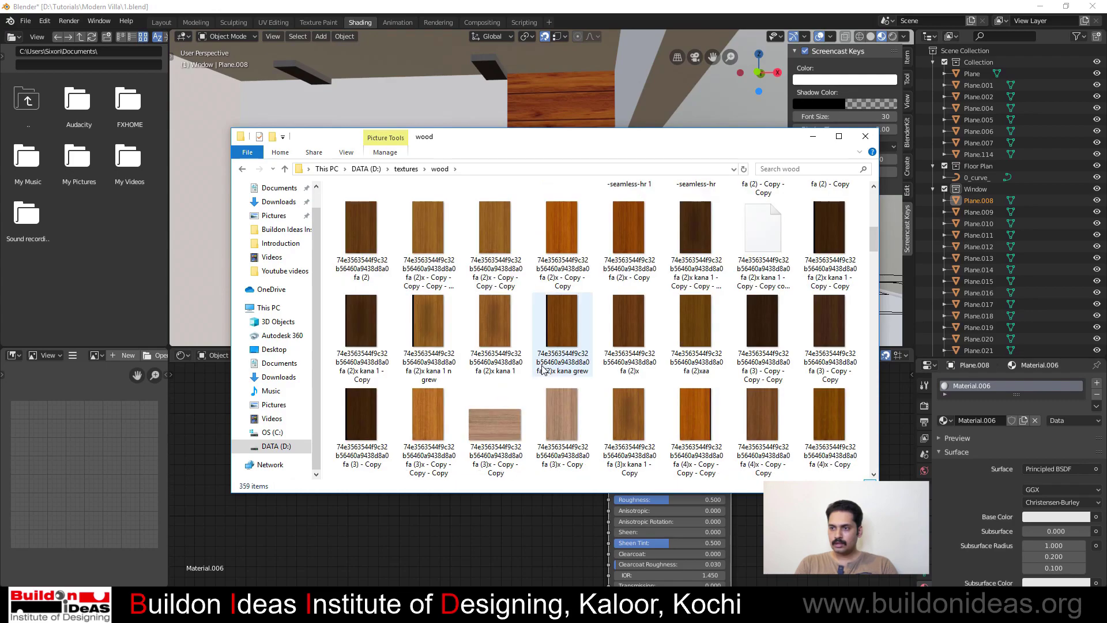
pyautogui.moveTo(632, 425); pyautogui.dragTo(435, 544)
pyautogui.moveTo(529, 565); pyautogui.dragTo(611, 422)
pyautogui.moveTo(637, 478); pyautogui.dragTo(592, 477)
pyautogui.moveTo(657, 500); pyautogui.dragTo(693, 499)
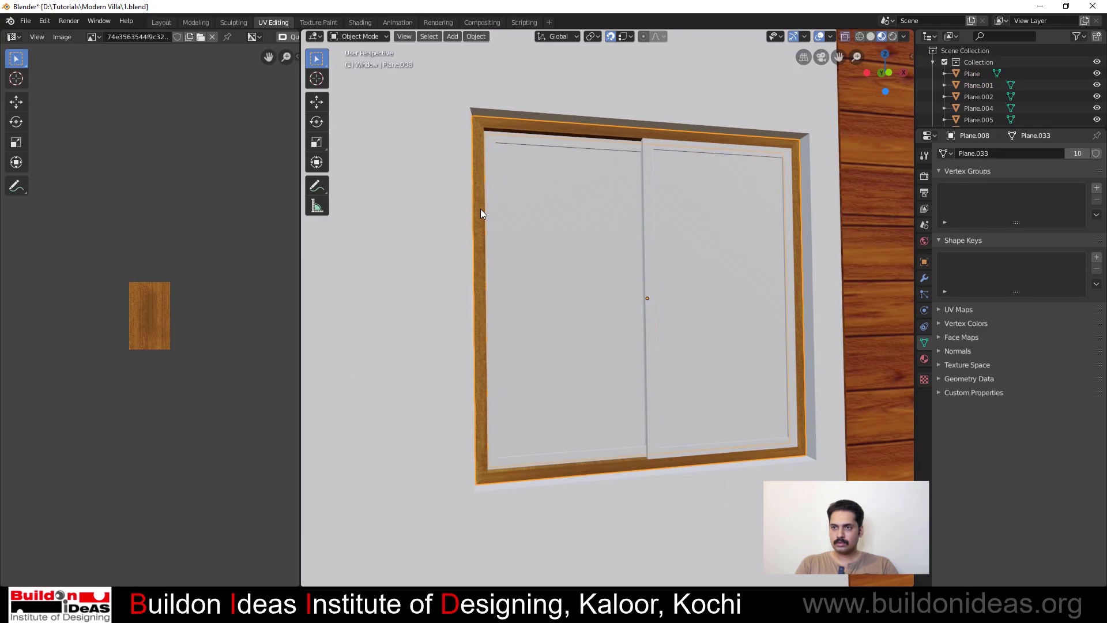
# Unwrap the window frame's faces with Smart UV Project, keeping the 66 angle limit and 0 island margin
pyautogui.press('l')
pyautogui.moveTo(422, 197)
pyautogui.mouseDown()
pyautogui.moveTo(778, 386)
pyautogui.moveTo(860, 365)
pyautogui.mouseUp()
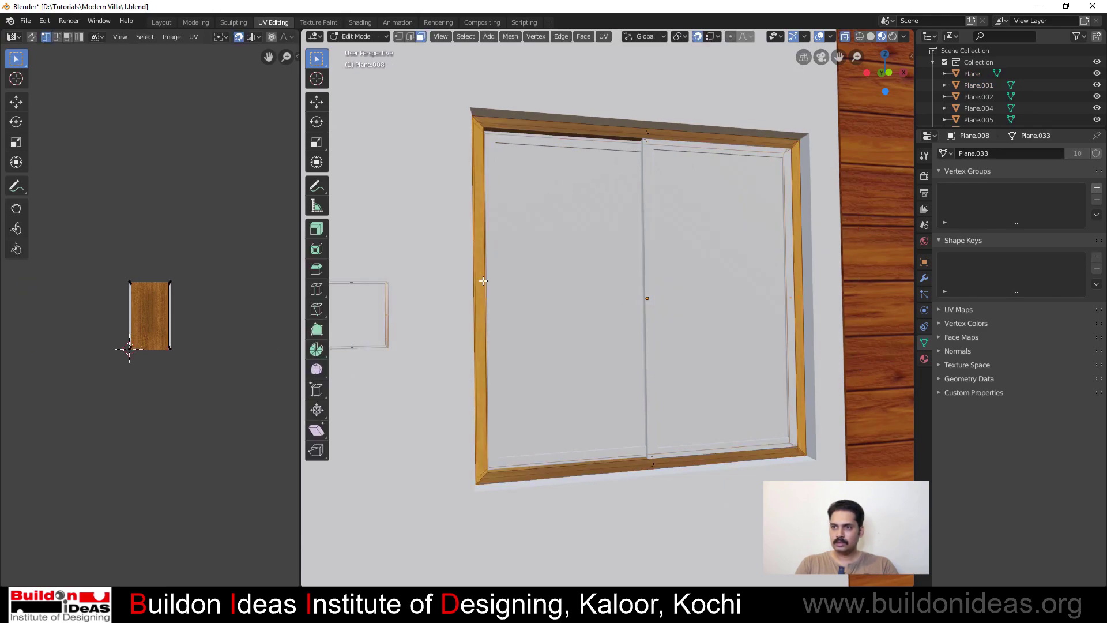
pyautogui.rightClick(479, 246)
pyautogui.moveTo(480, 247)
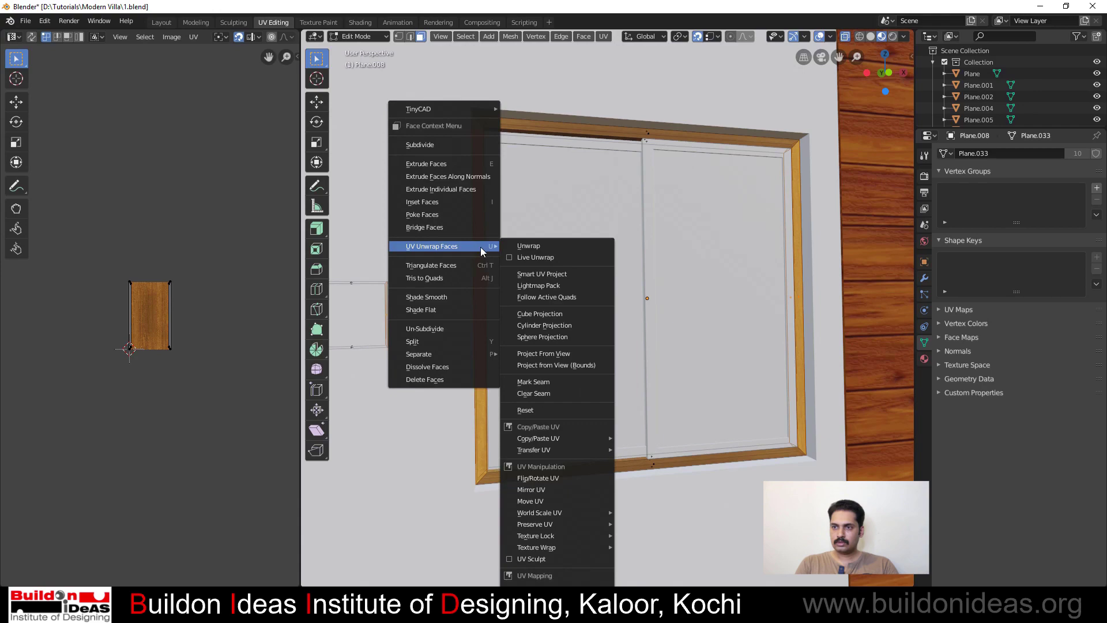
pyautogui.click(524, 274)
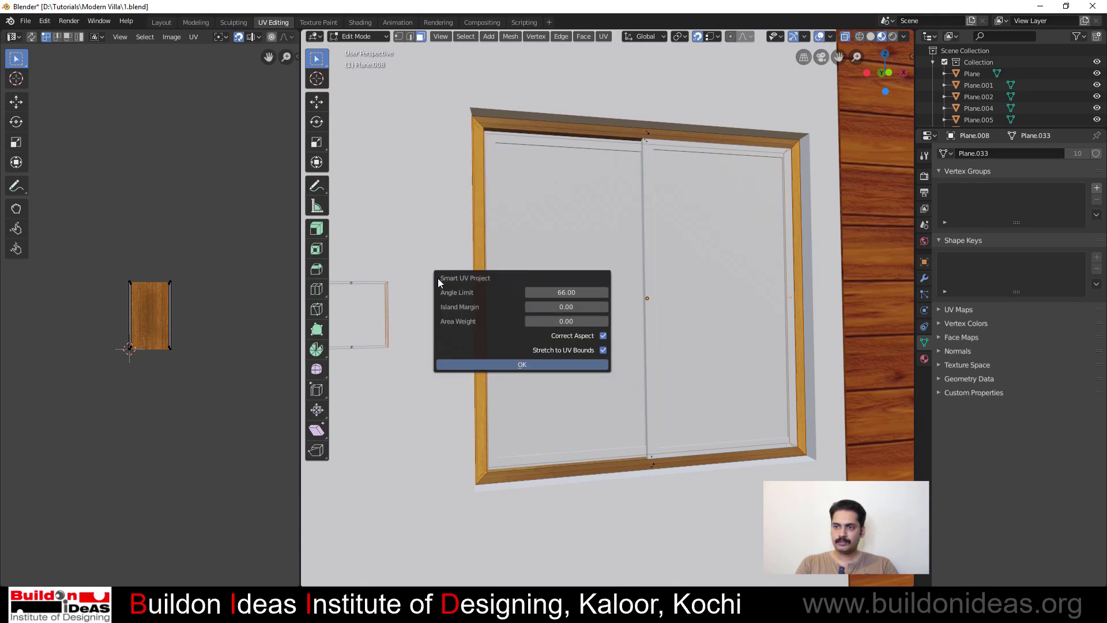
pyautogui.click(483, 362)
# Scale all the frame's UV islands by about 1.59, move them up onto the wood image, and stretch them along X
pyautogui.scroll(6, 138, 345)
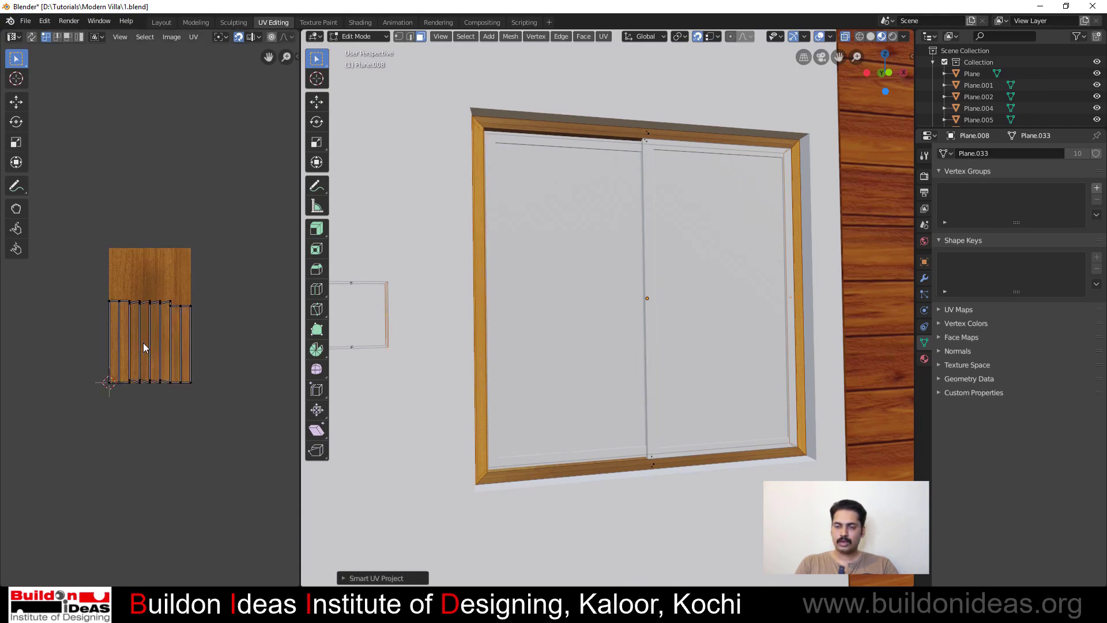
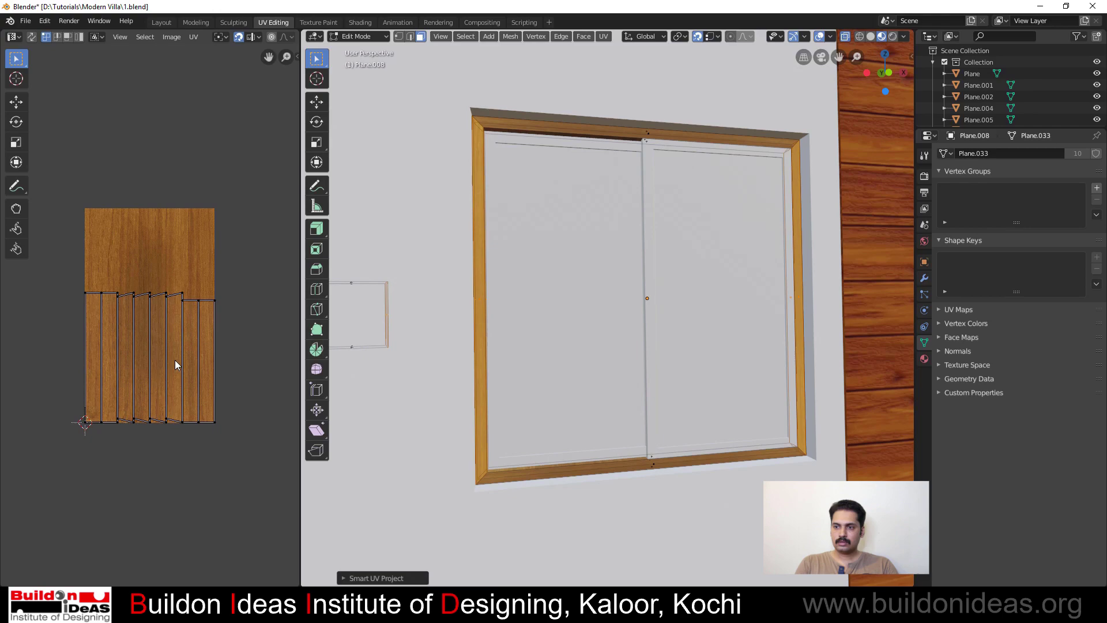
pyautogui.press('a')
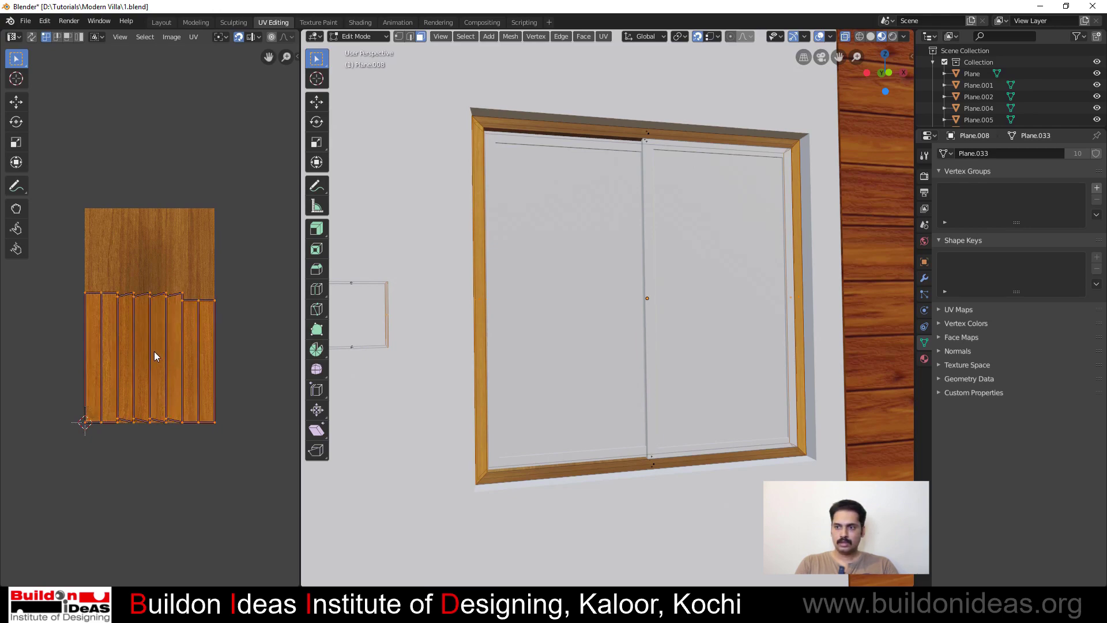
pyautogui.press('s')
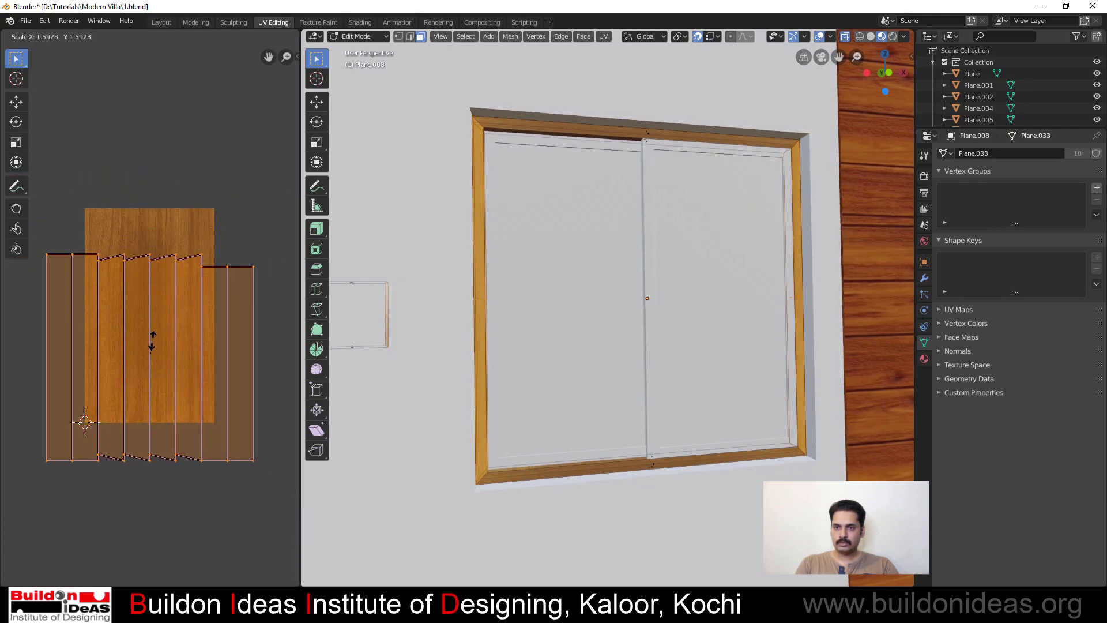
pyautogui.click(153, 345)
pyautogui.press('g')
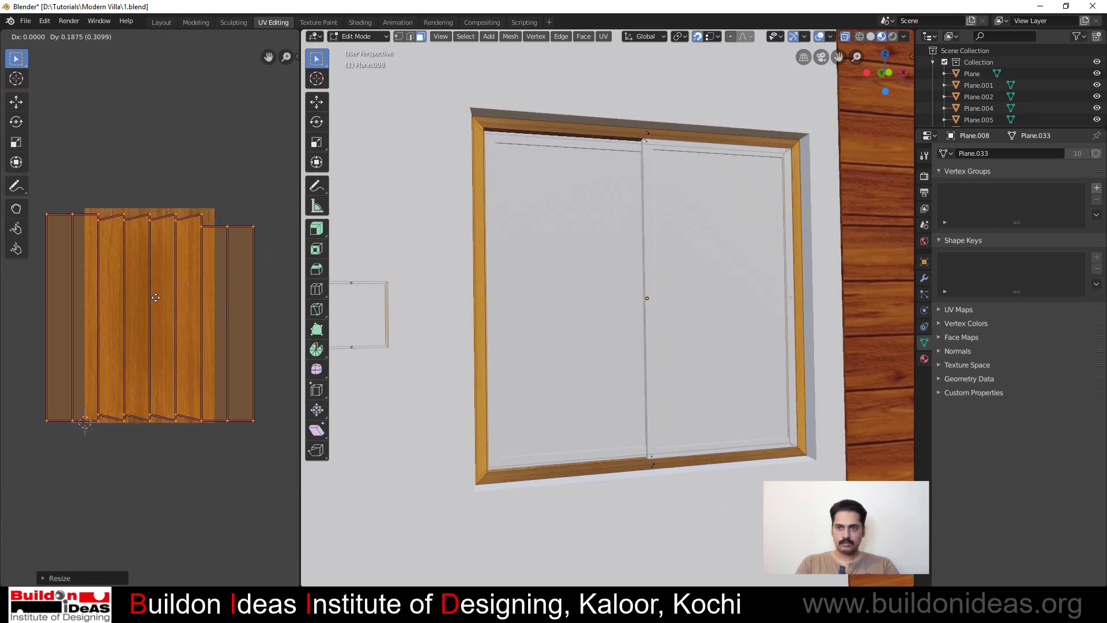
pyautogui.click(156, 297)
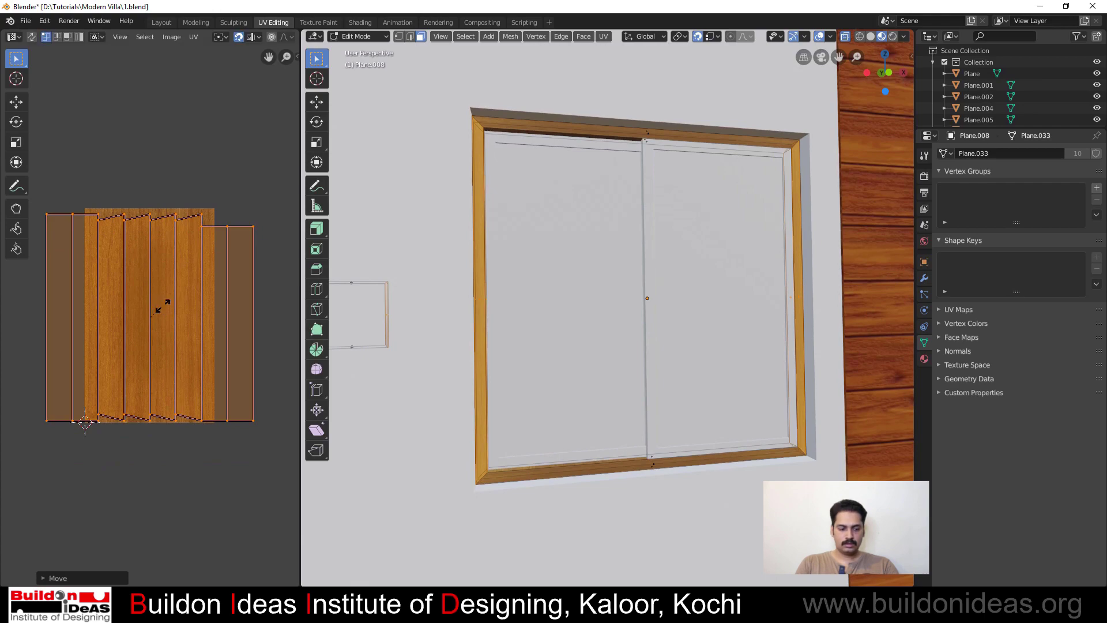
pyautogui.press('s')
pyautogui.press('x')
pyautogui.click(188, 311)
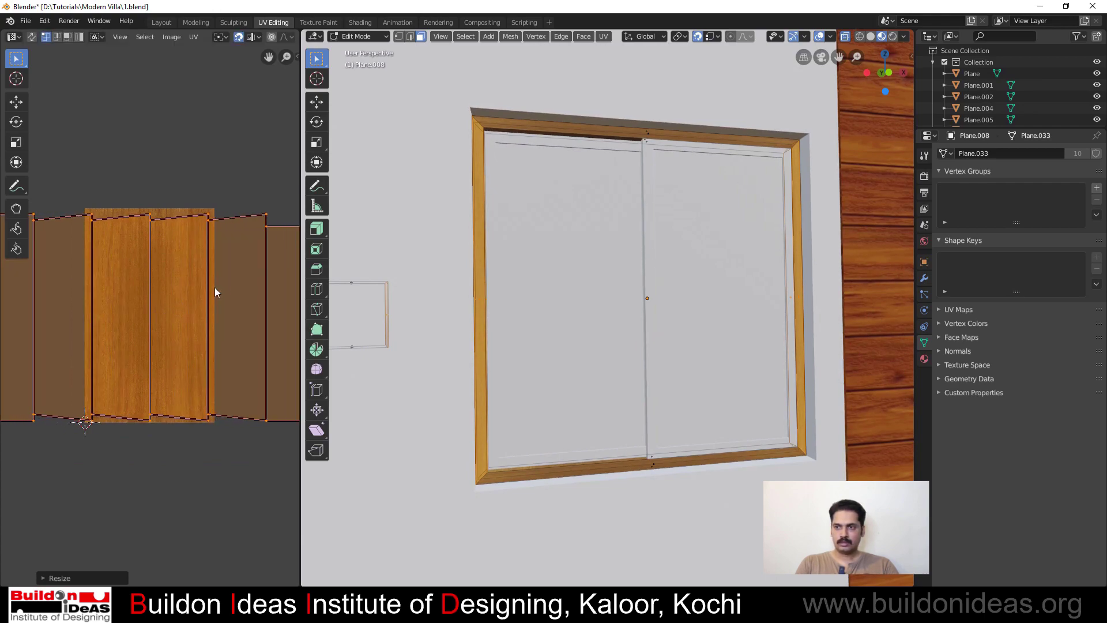
pyautogui.press('Tab')
pyautogui.press('KP_Decimal')
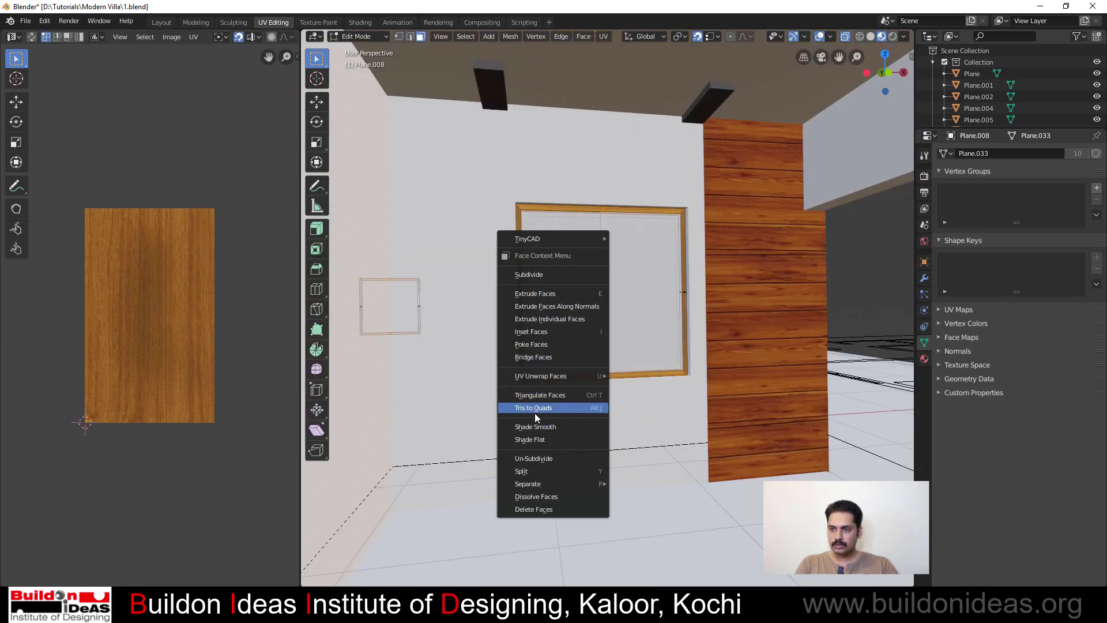
# Unwrap the selected faces of the outer window frame with Smart UV Project, using an angle limit of 66
pyautogui.moveTo(538, 376)
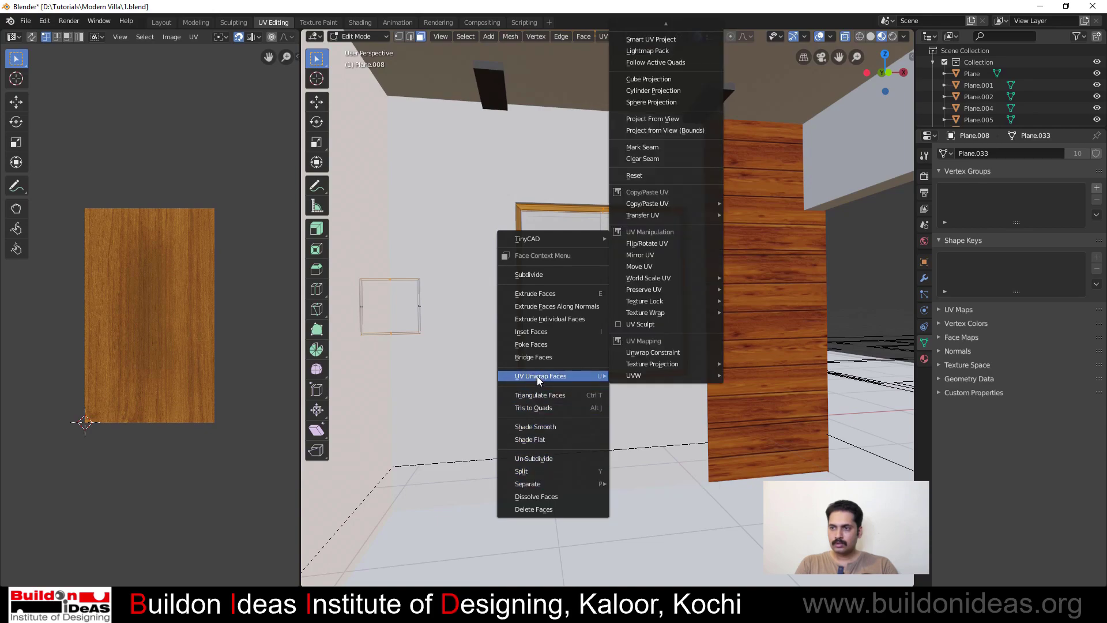
pyautogui.click(628, 40)
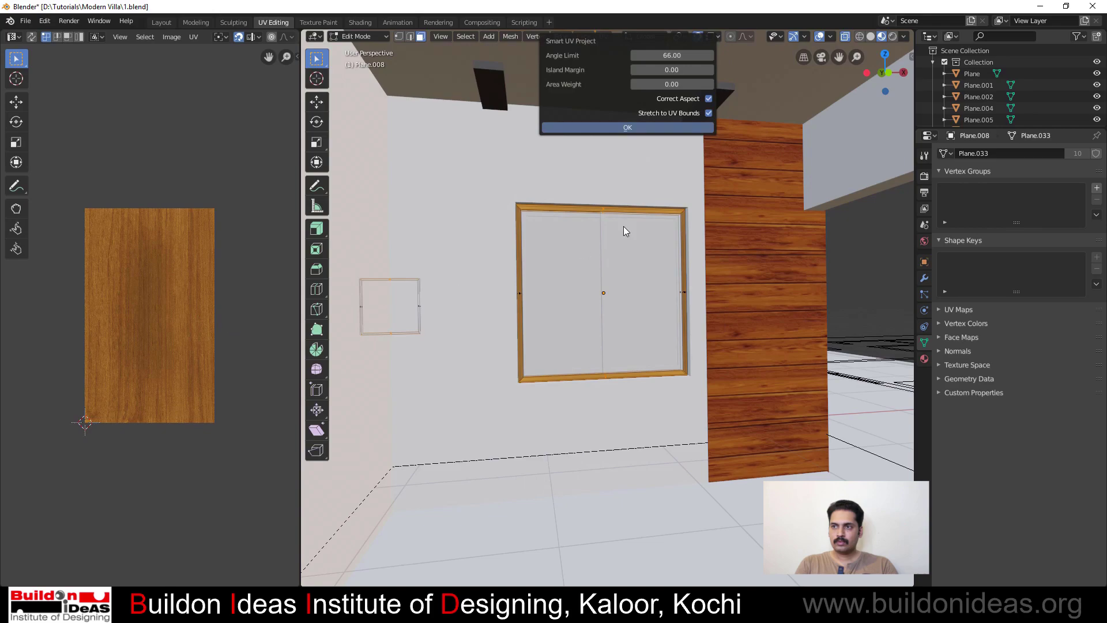
pyautogui.click(642, 128)
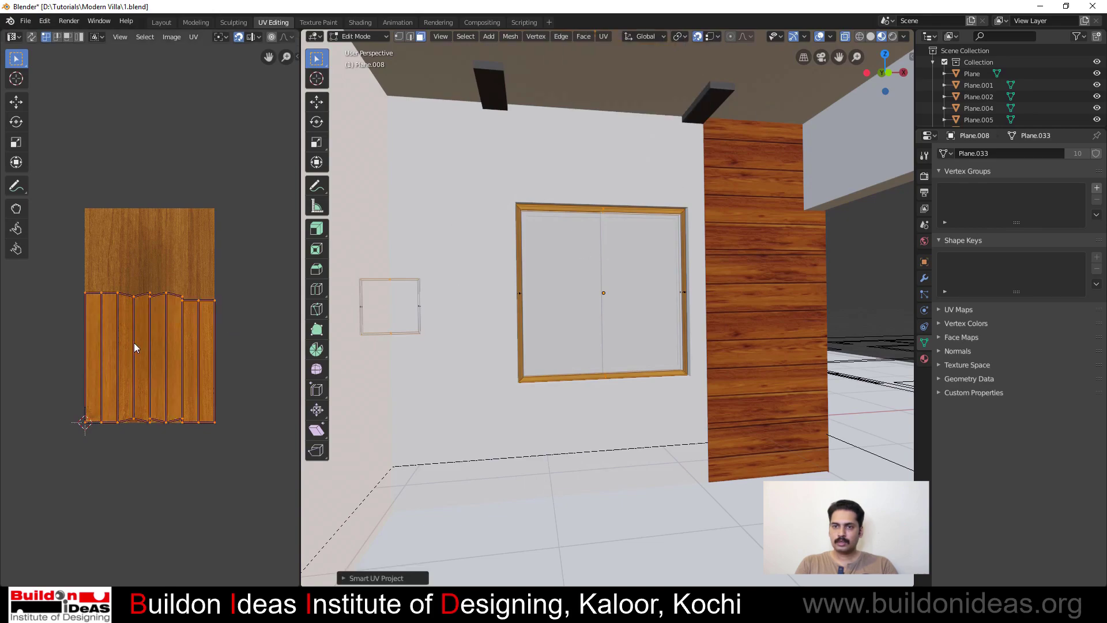
# Enlarge the outer frame's UV islands, move them up over the wood texture and stretch them about 2.4 times along X
pyautogui.scroll(3, 127, 346)
pyautogui.scroll(-1, 140, 372)
pyautogui.press('s')
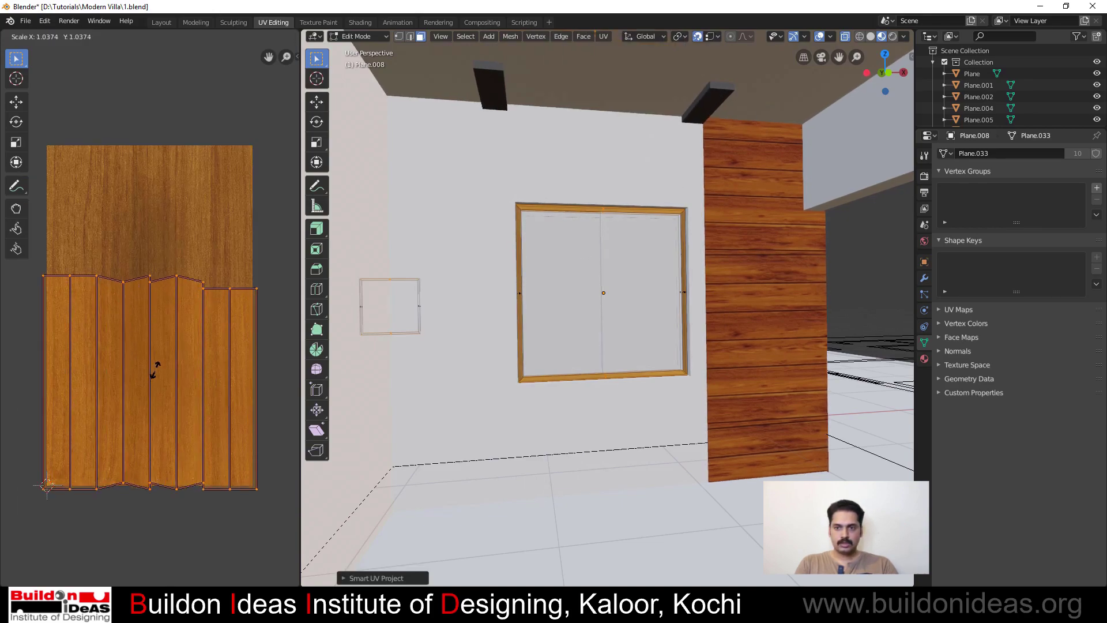
pyautogui.click(162, 367)
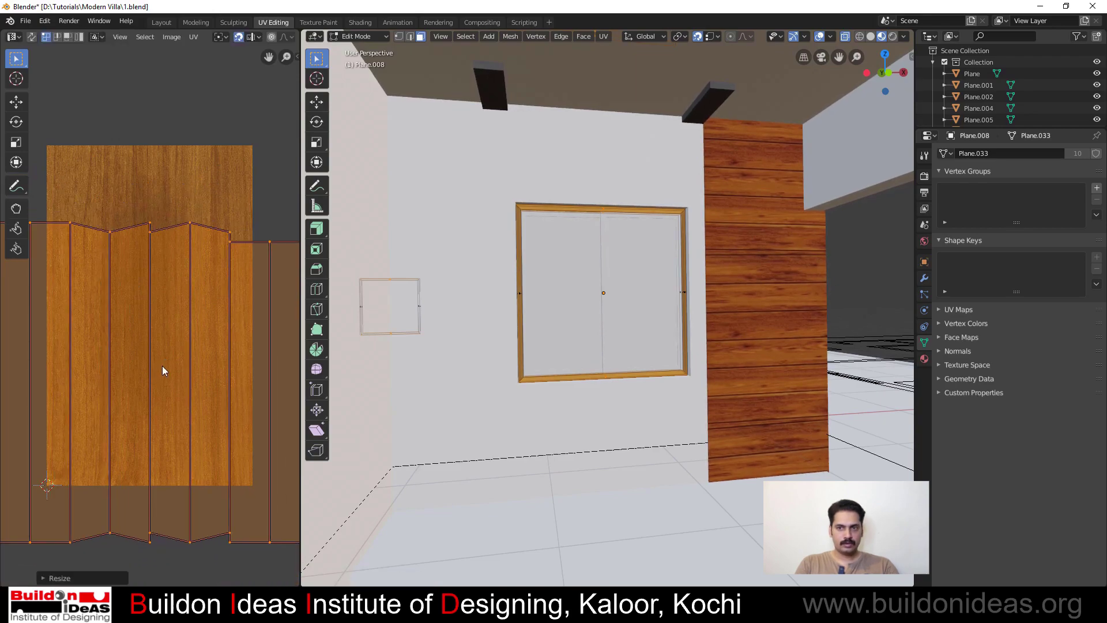
pyautogui.press('g')
pyautogui.click(164, 298)
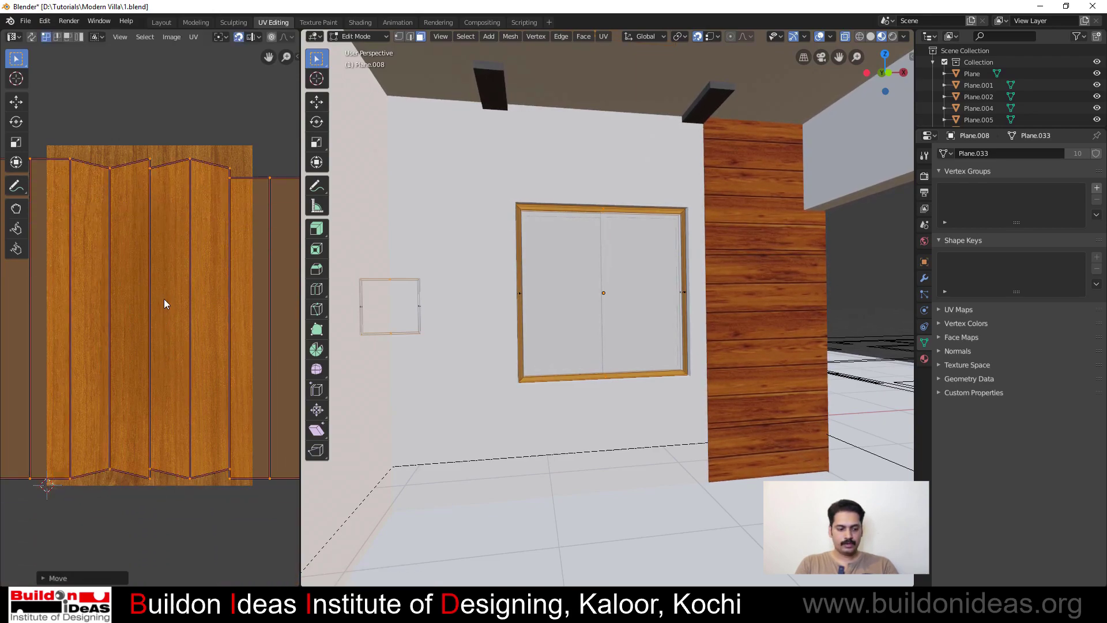
pyautogui.press('s')
pyautogui.press('x')
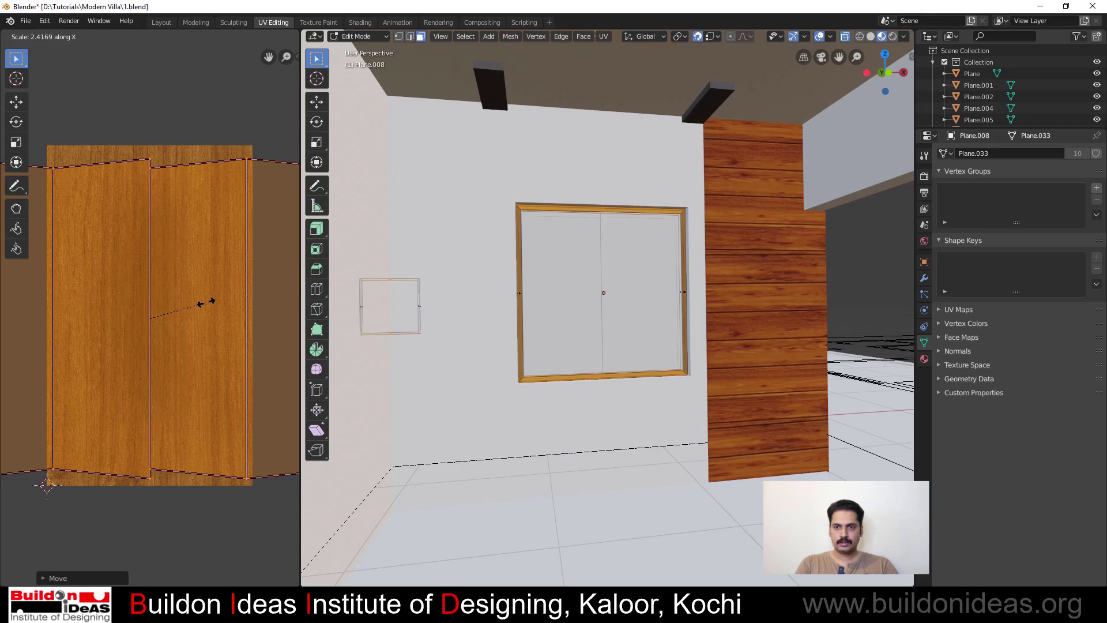
pyautogui.click(206, 302)
pyautogui.press('Tab')
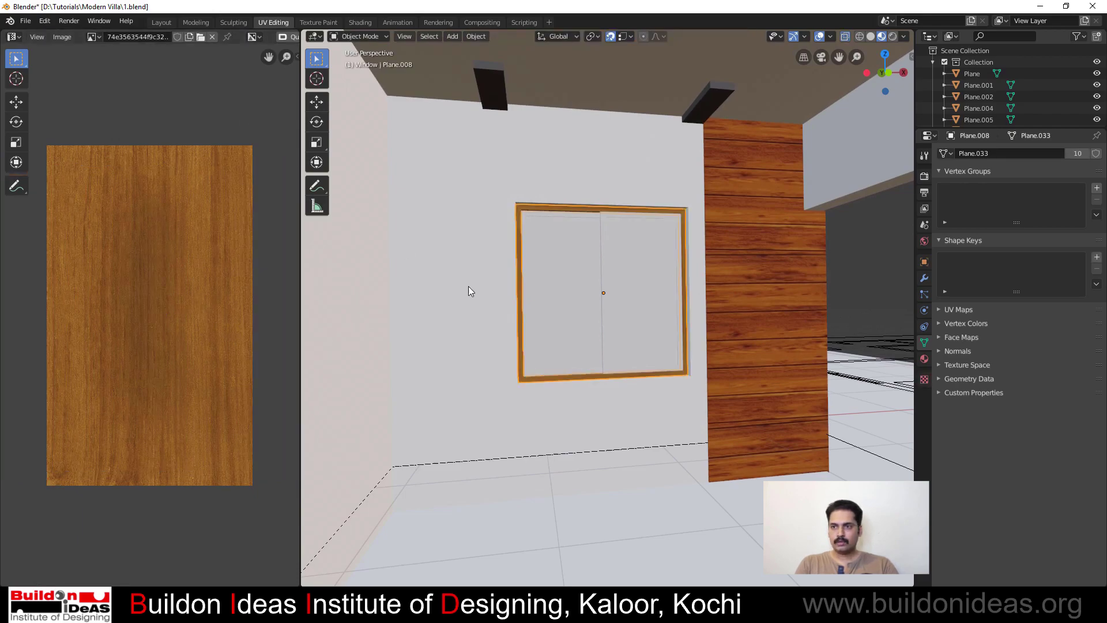
# Link the outer window frame's wood material to both inner shutter frames
pyautogui.scroll(4, 553, 306)
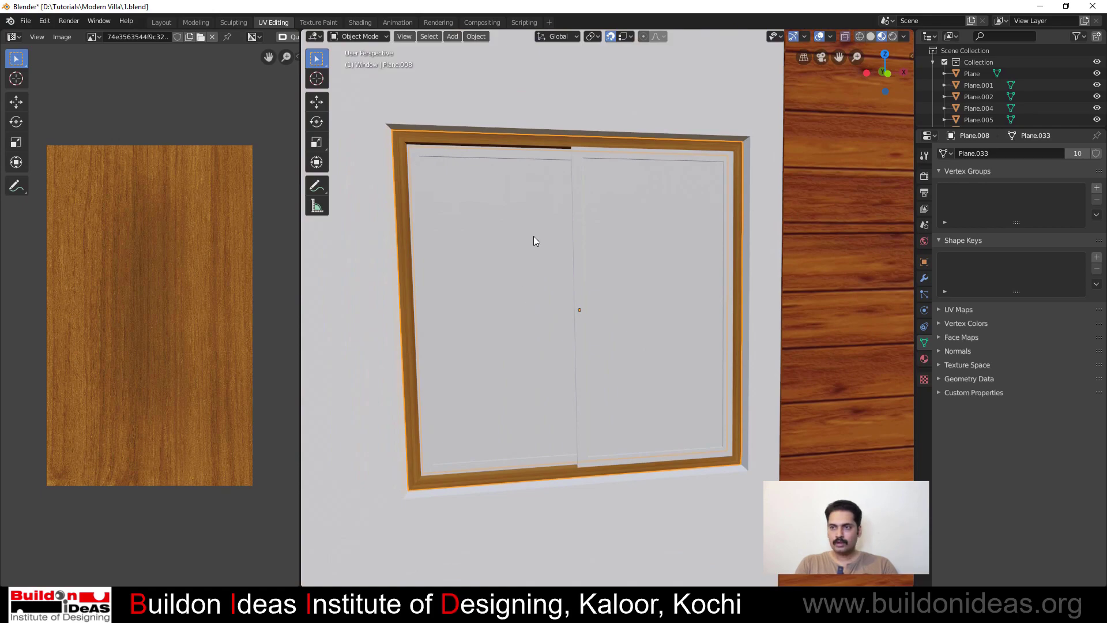
pyautogui.click(521, 153)
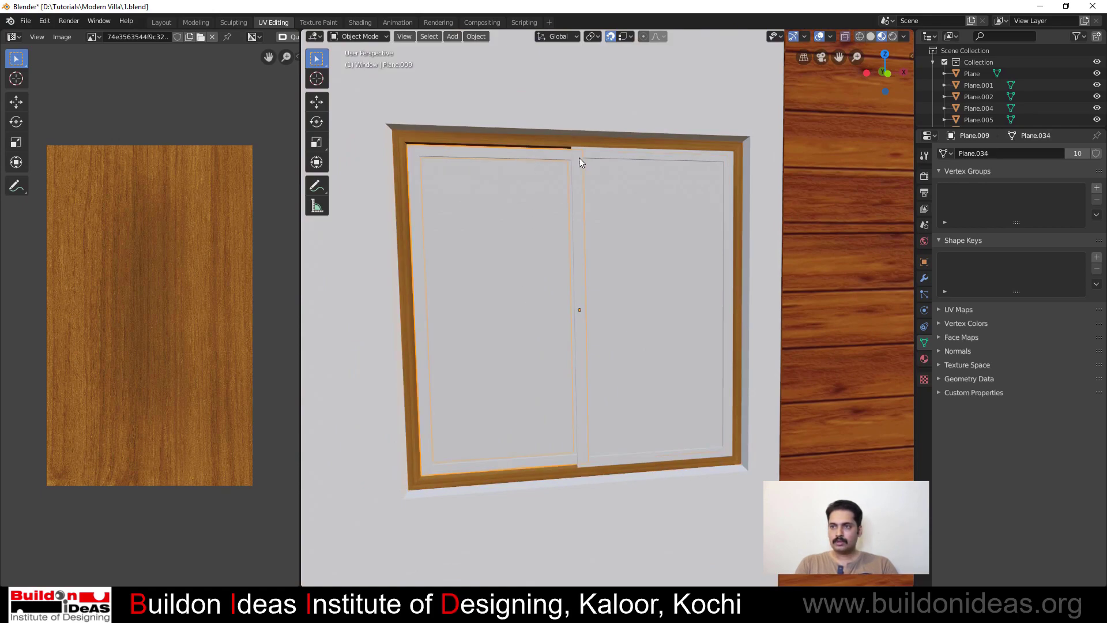
pyautogui.keyDown('shift'); pyautogui.click(601, 154); pyautogui.keyUp('shift')
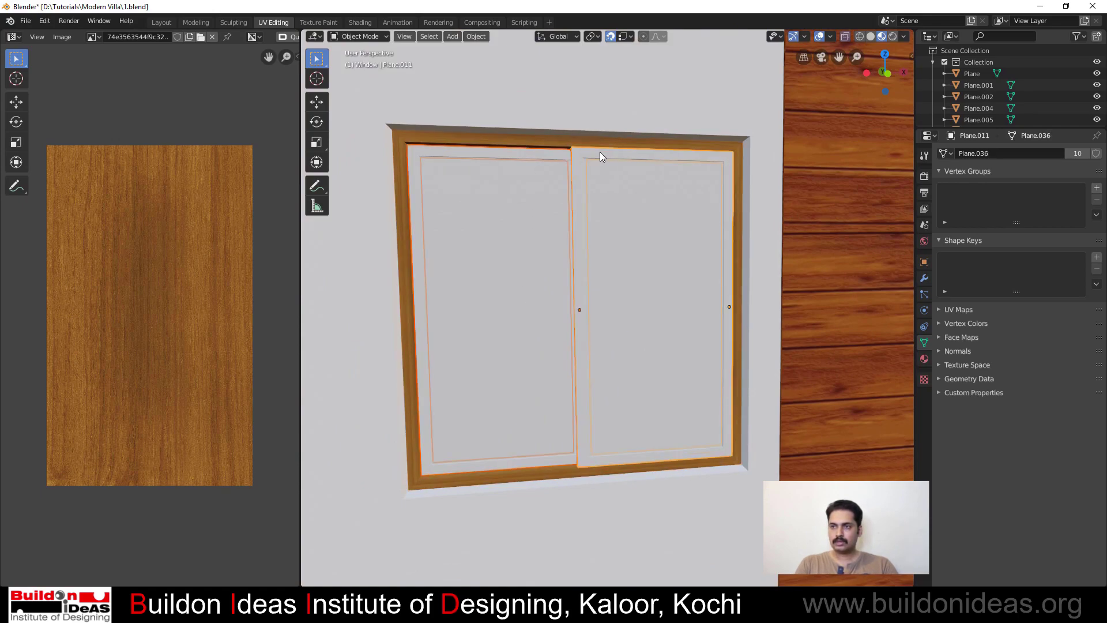
pyautogui.keyDown('shift'); pyautogui.click(535, 139); pyautogui.keyUp('shift')
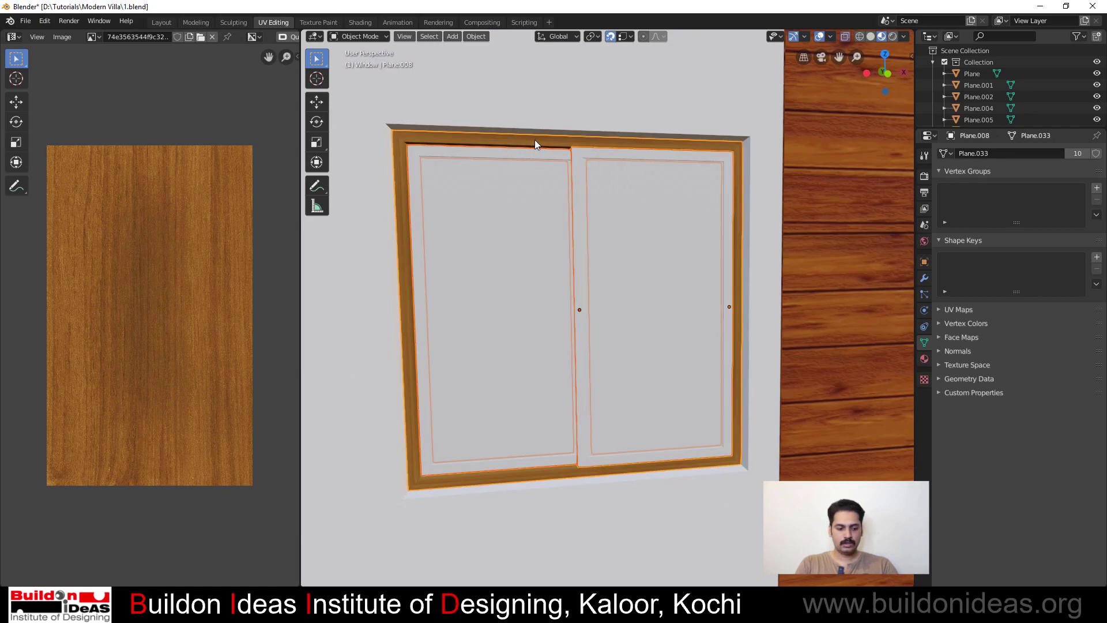
pyautogui.hotkey('ctrl', 'l')
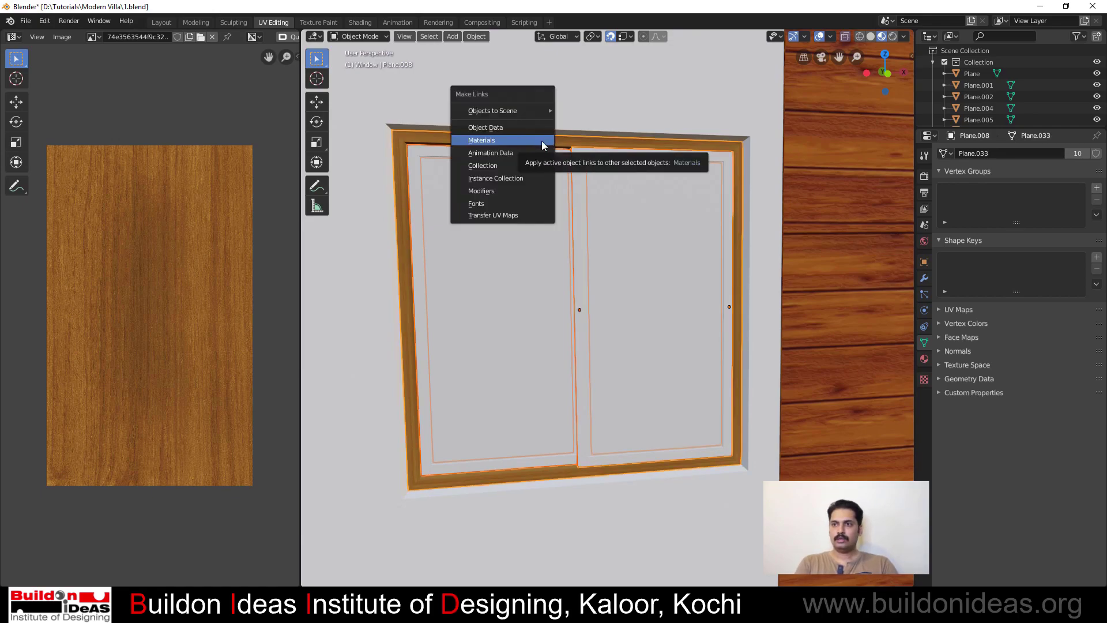
pyautogui.click(541, 140)
pyautogui.press('Tab')
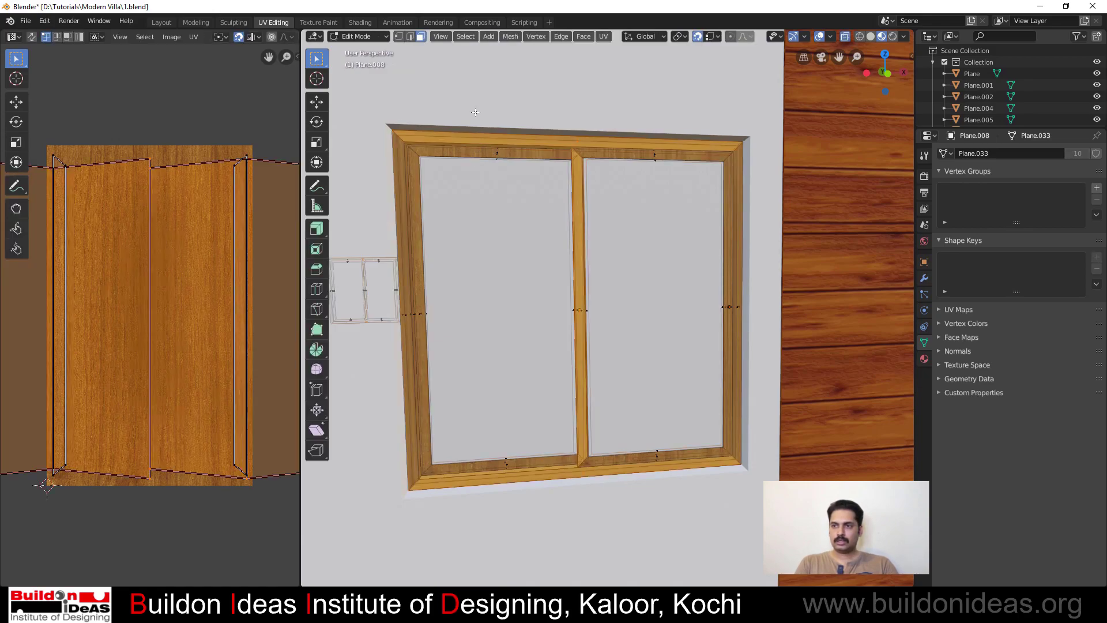
pyautogui.moveTo(476, 112); pyautogui.dragTo(518, 456)
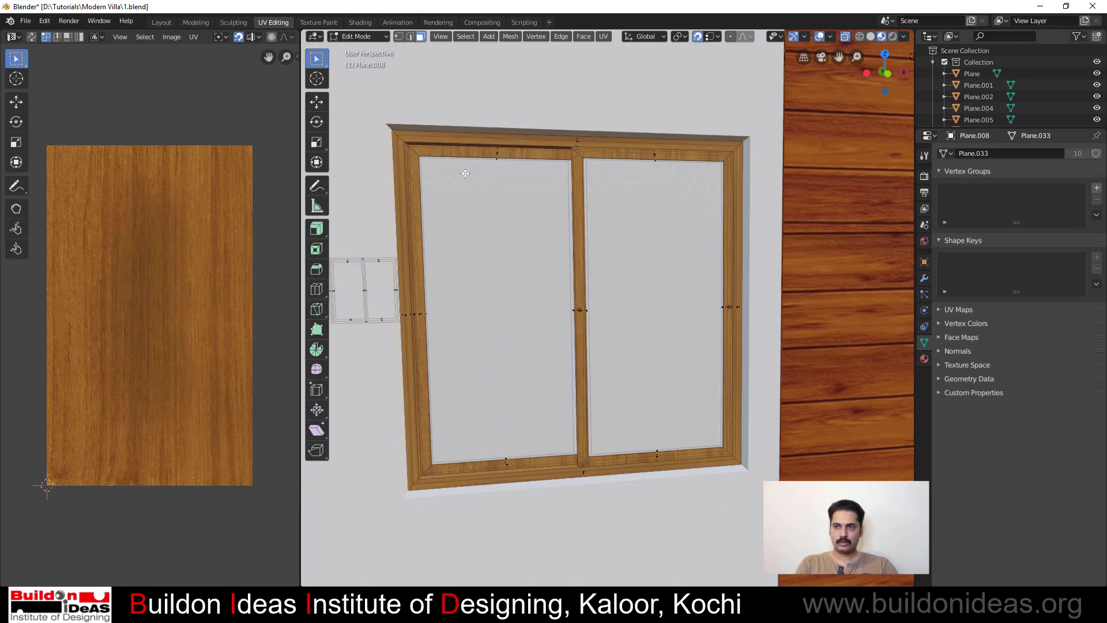
pyautogui.press('Tab')
# Unwrap the upper and lower rail faces of the left shutter frame with Smart UV Project
pyautogui.click(452, 154)
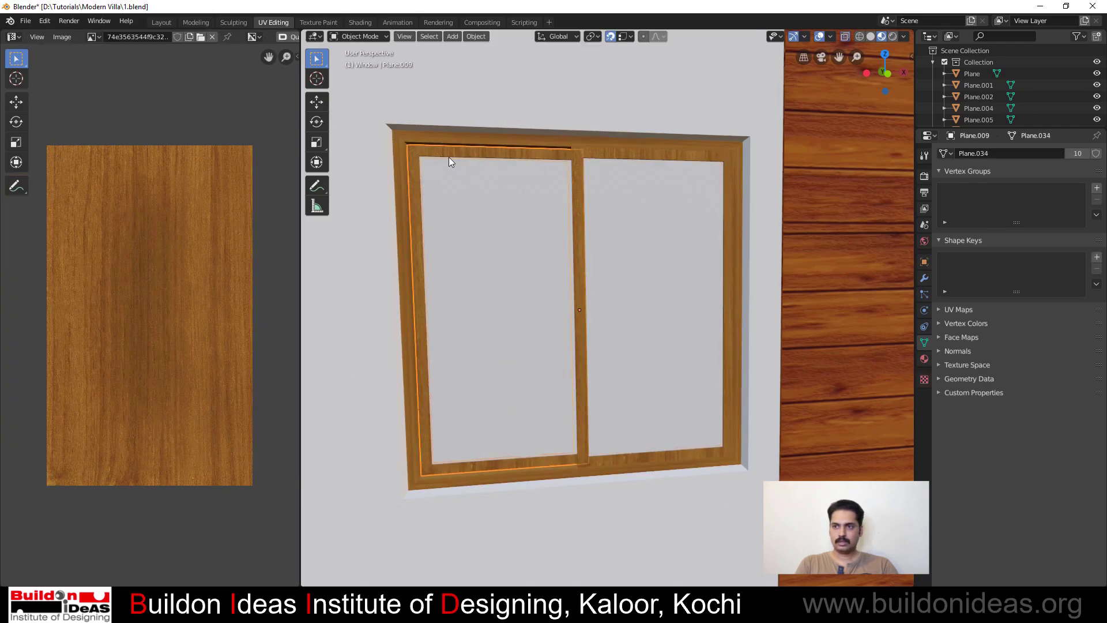
pyautogui.press('Tab')
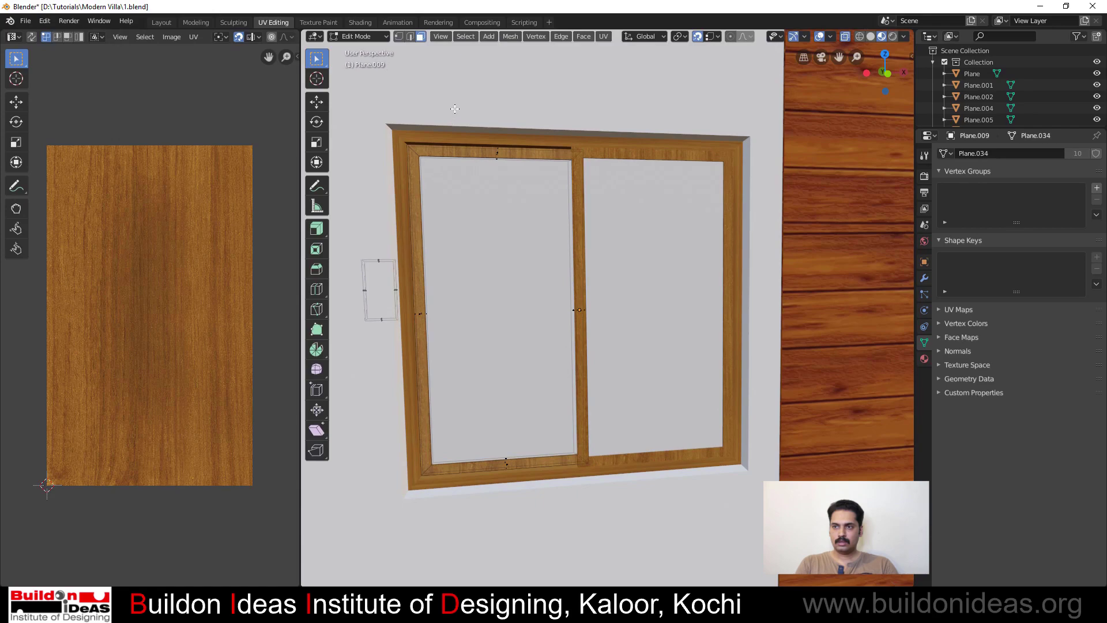
pyautogui.moveTo(456, 108); pyautogui.dragTo(542, 521)
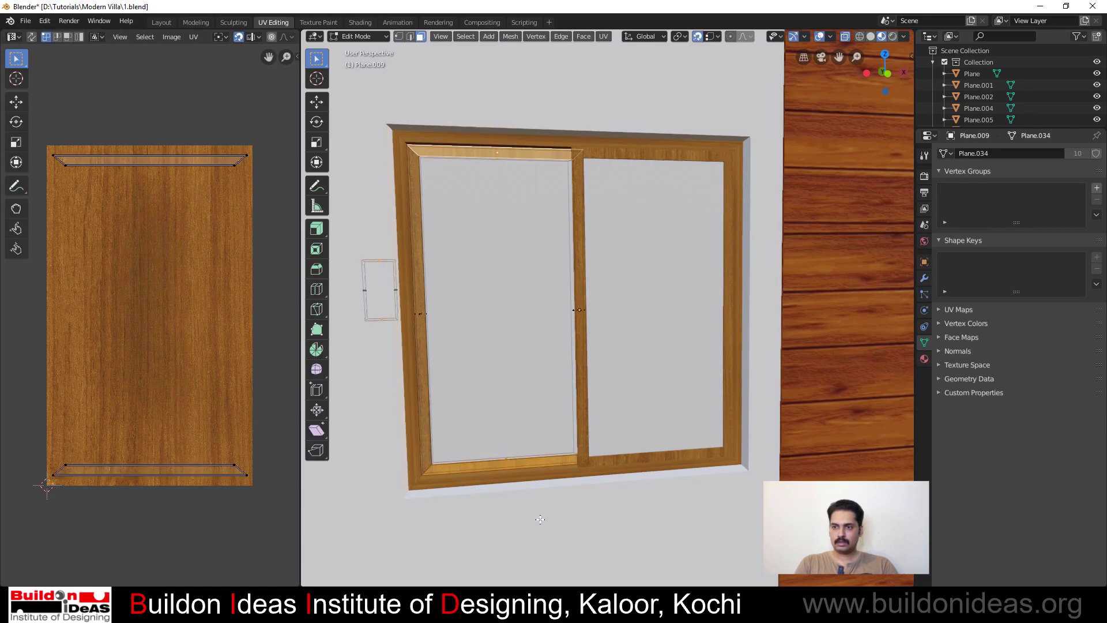
pyautogui.rightClick(495, 467)
pyautogui.moveTo(491, 452)
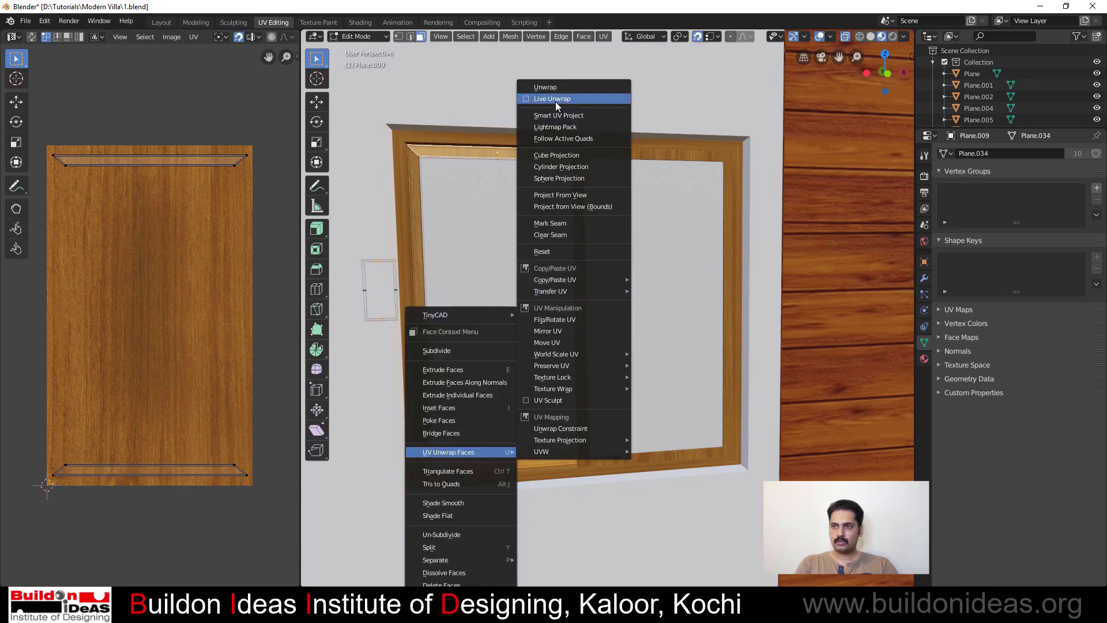
pyautogui.click(551, 116)
pyautogui.click(470, 203)
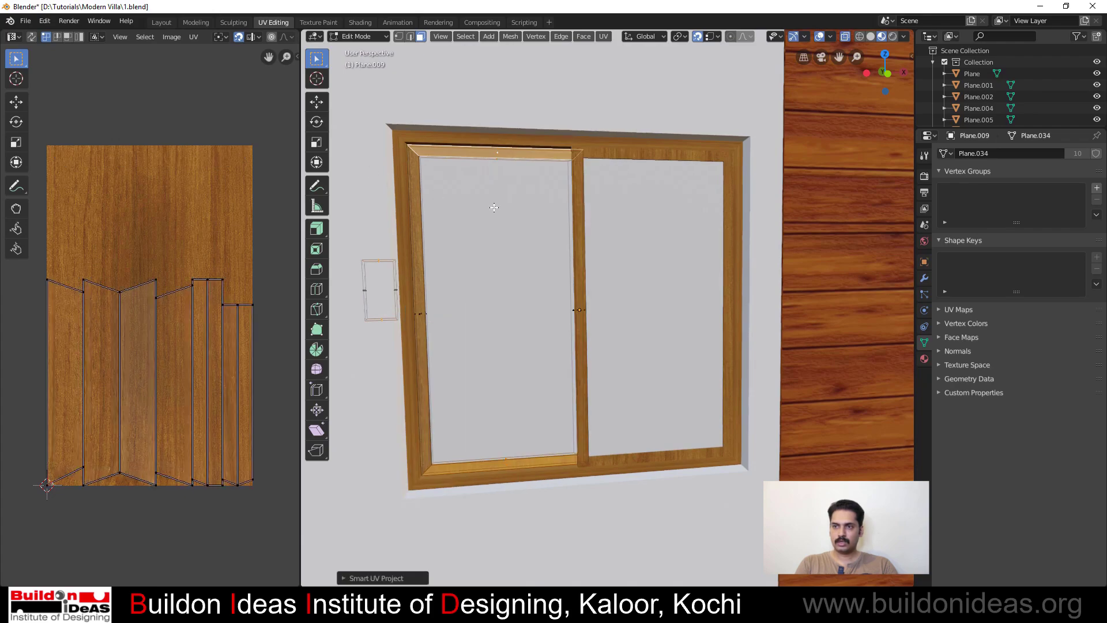
# Enlarge the shutter rails' UV islands, centre them over the wood texture and stretch them about 1.6 times along X
pyautogui.press('a')
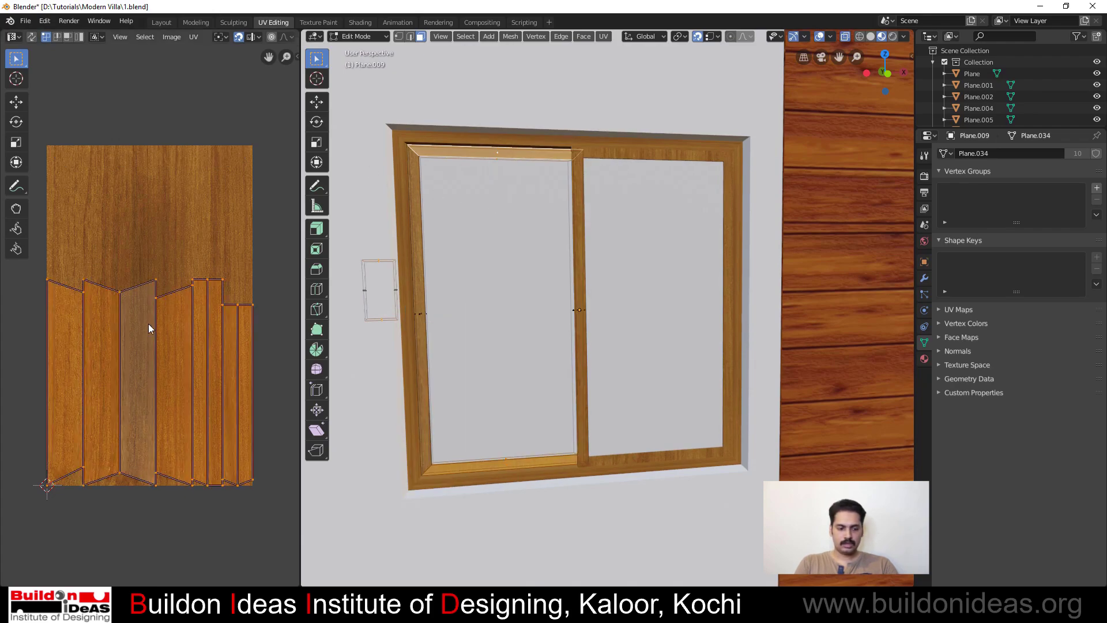
pyautogui.press('s')
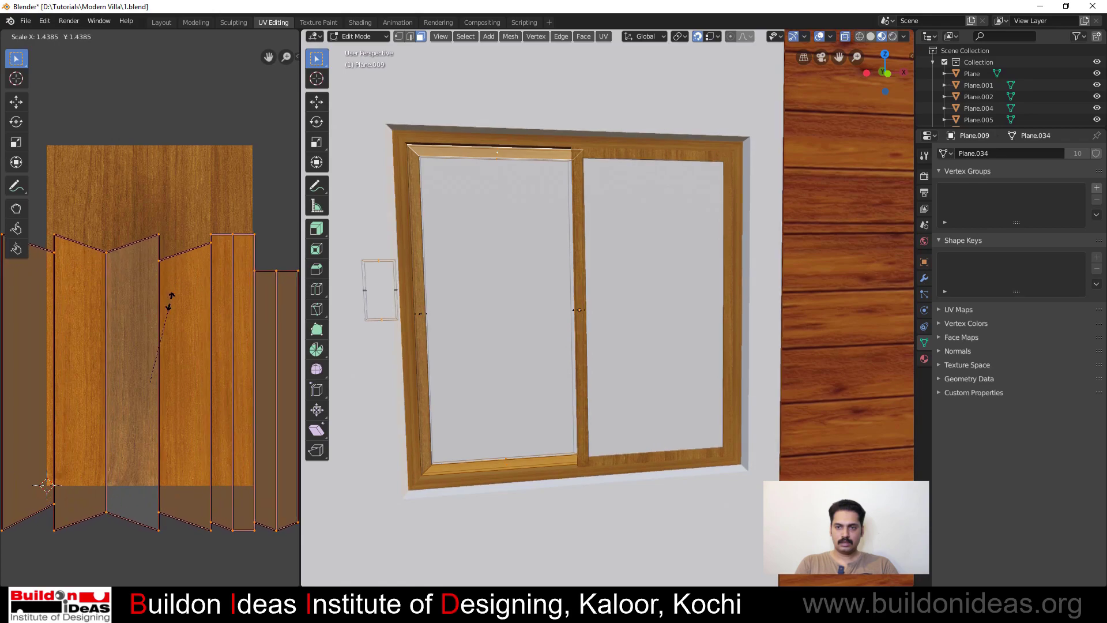
pyautogui.click(173, 298)
pyautogui.press('g')
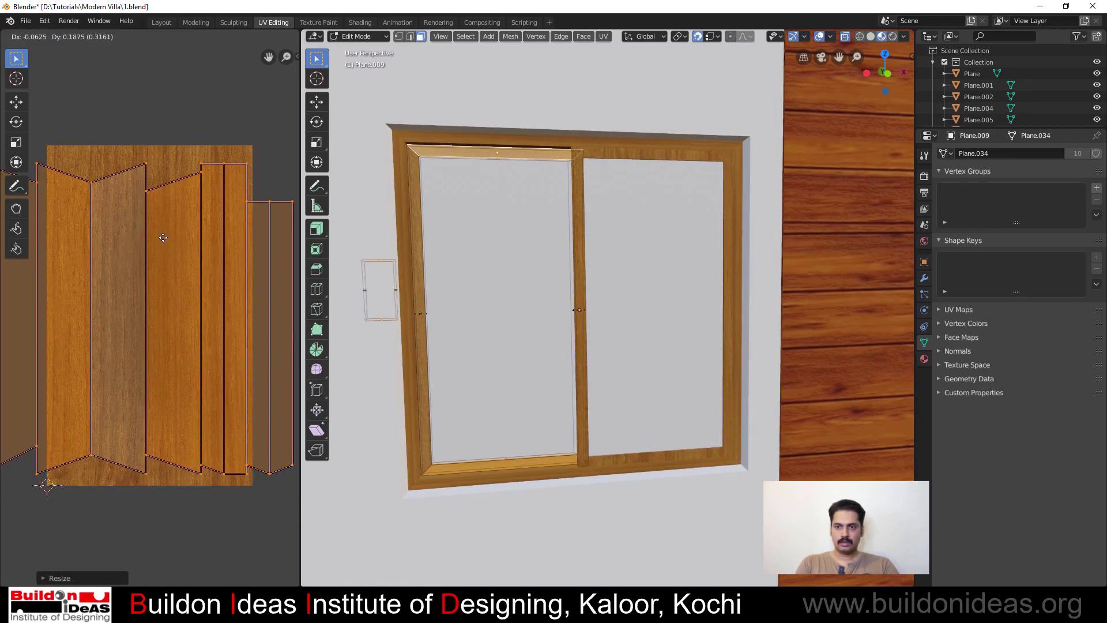
pyautogui.click(163, 249)
pyautogui.press('s')
pyautogui.press('x')
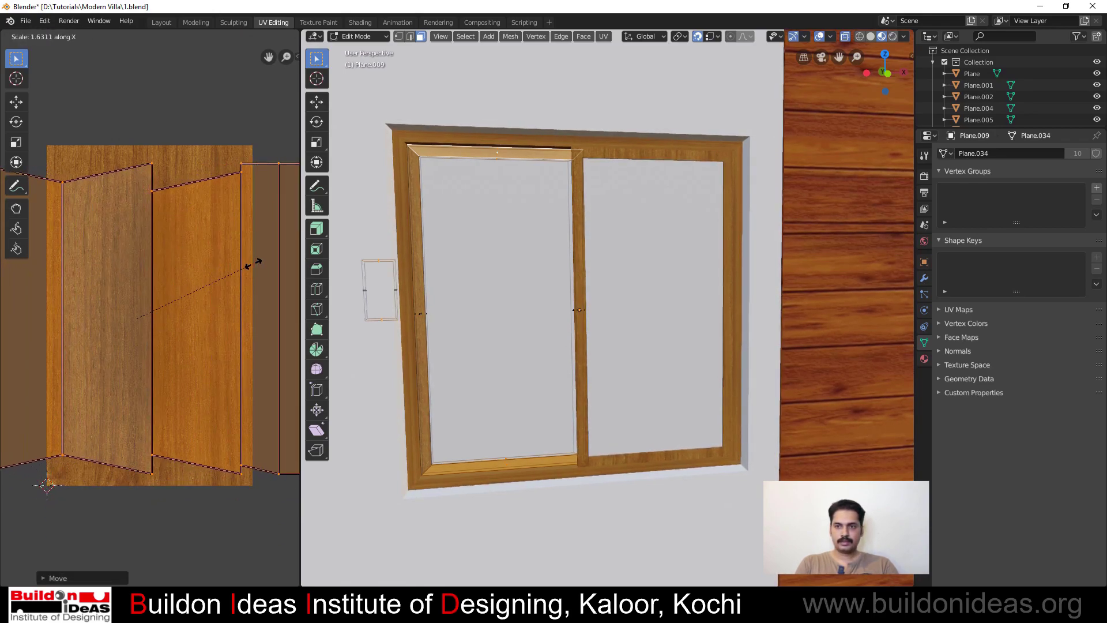
pyautogui.click(261, 269)
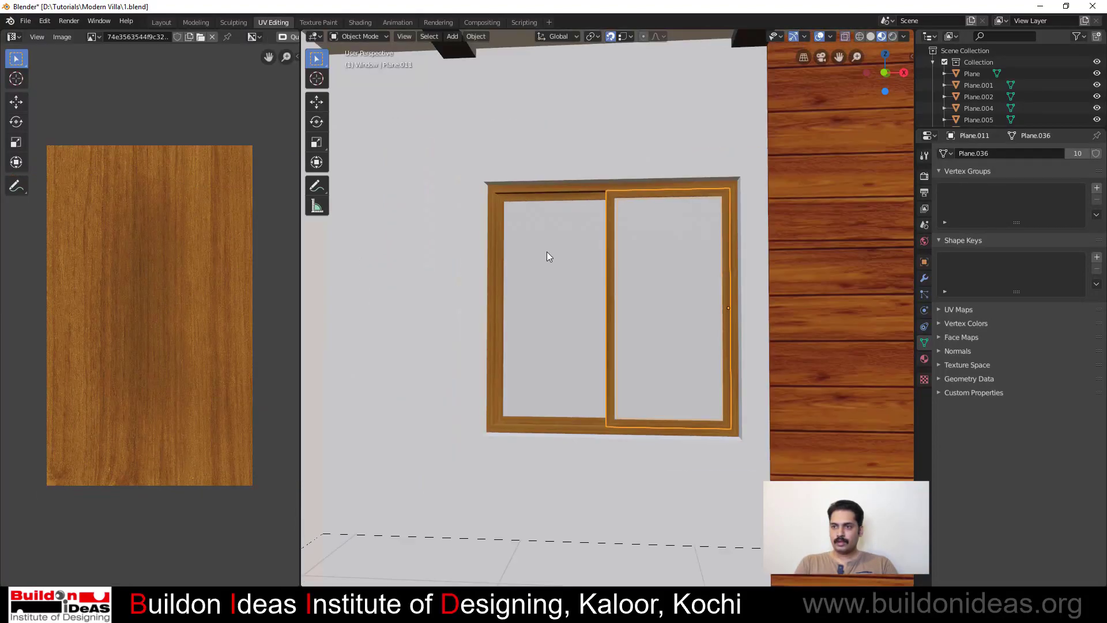
# Link the balcony railing's glass material to both panes of the window
pyautogui.click(547, 257)
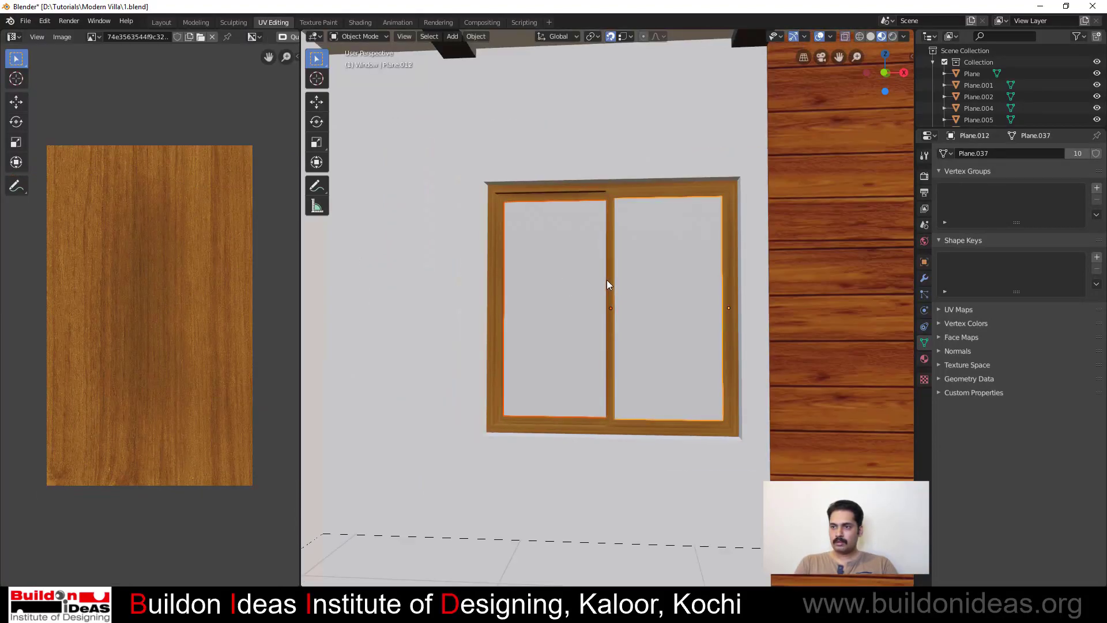
pyautogui.scroll(-6, 611, 279)
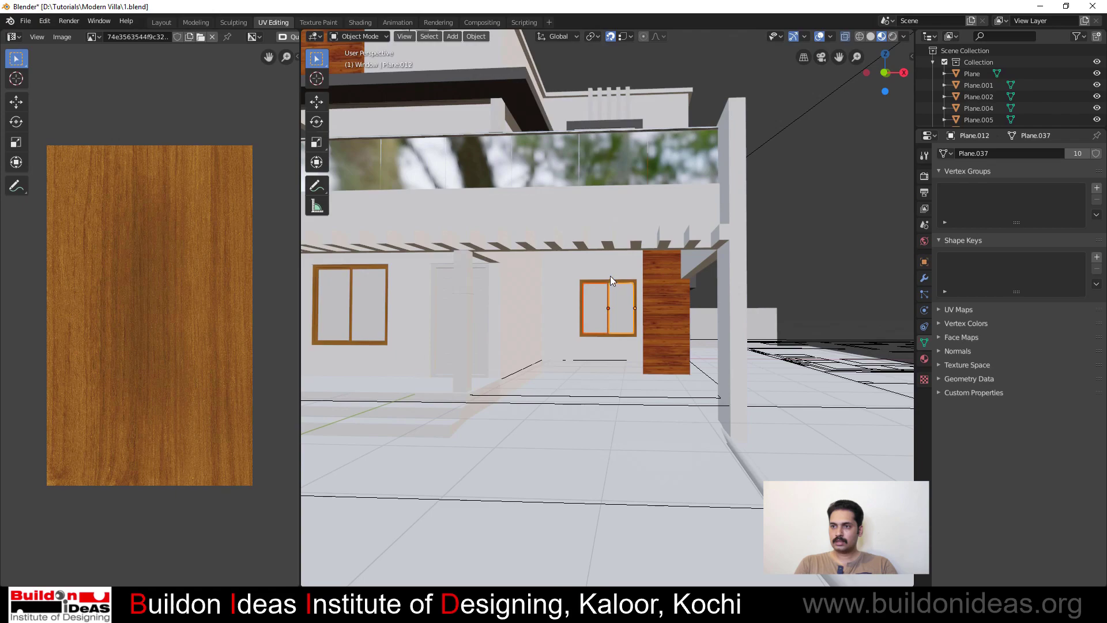
pyautogui.click(608, 161)
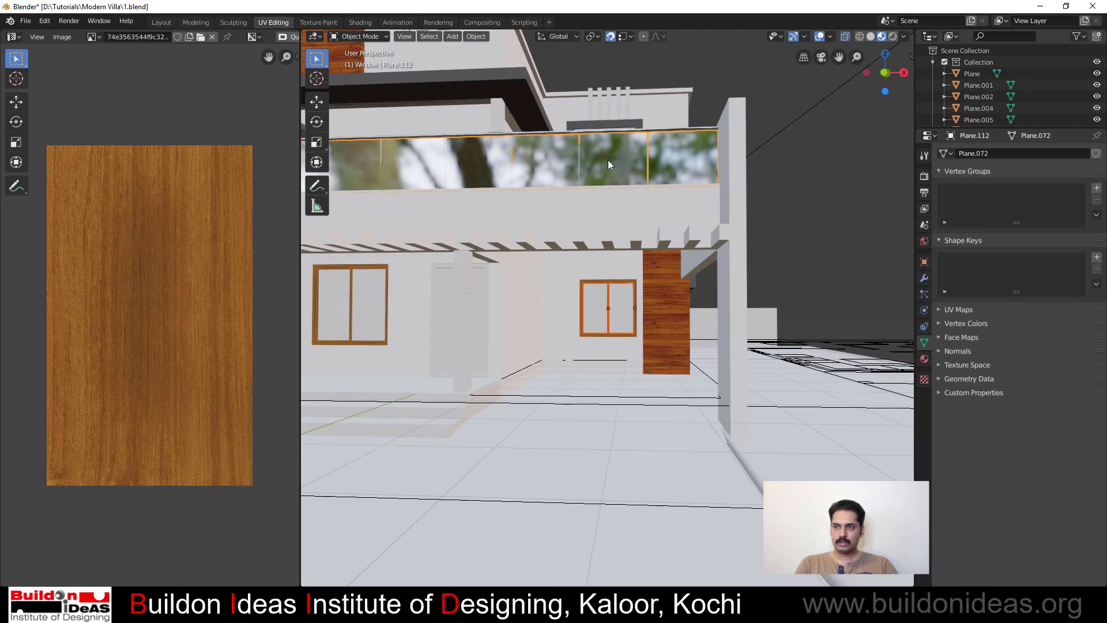
pyautogui.hotkey('ctrl', 'l')
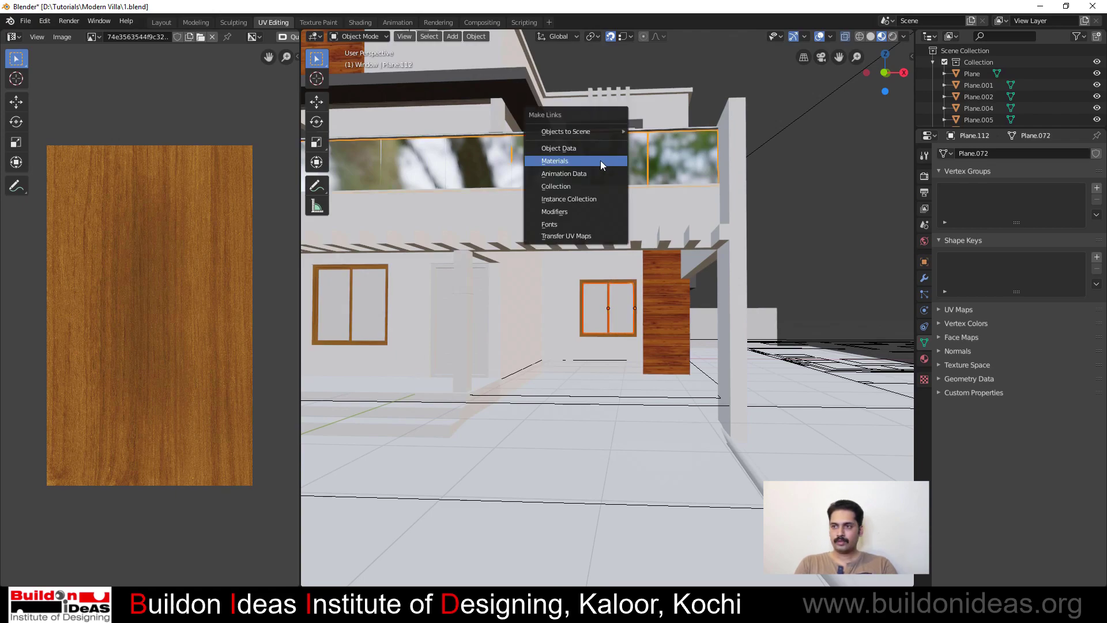
pyautogui.click(603, 164)
pyautogui.click(829, 175)
# Unwrap the lower faces of the porch column carrying the stone wall material with Smart UV Project
pyautogui.moveTo(569, 343); pyautogui.dragTo(472, 383, button='middle')
pyautogui.scroll(-5, 529, 361)
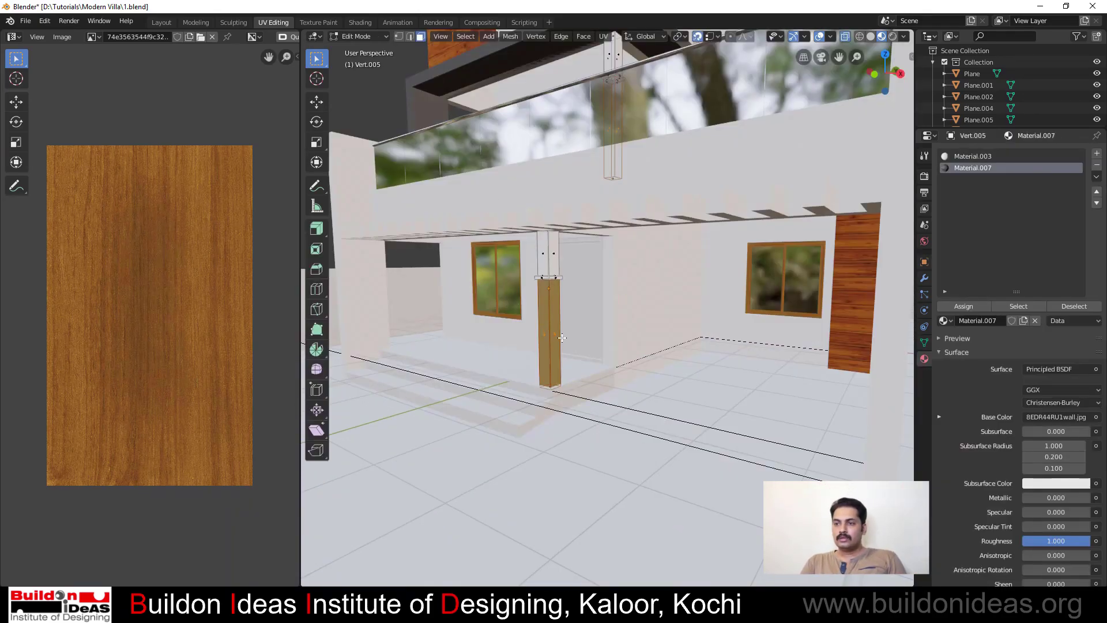
pyautogui.rightClick(549, 311)
pyautogui.moveTo(549, 311)
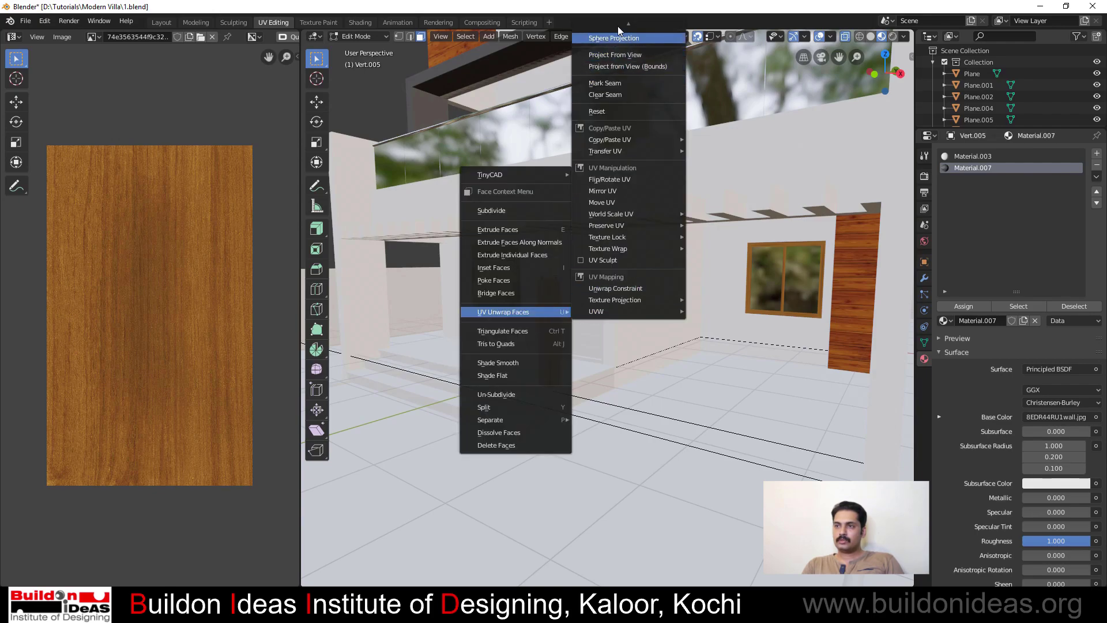
pyautogui.moveTo(611, 21)
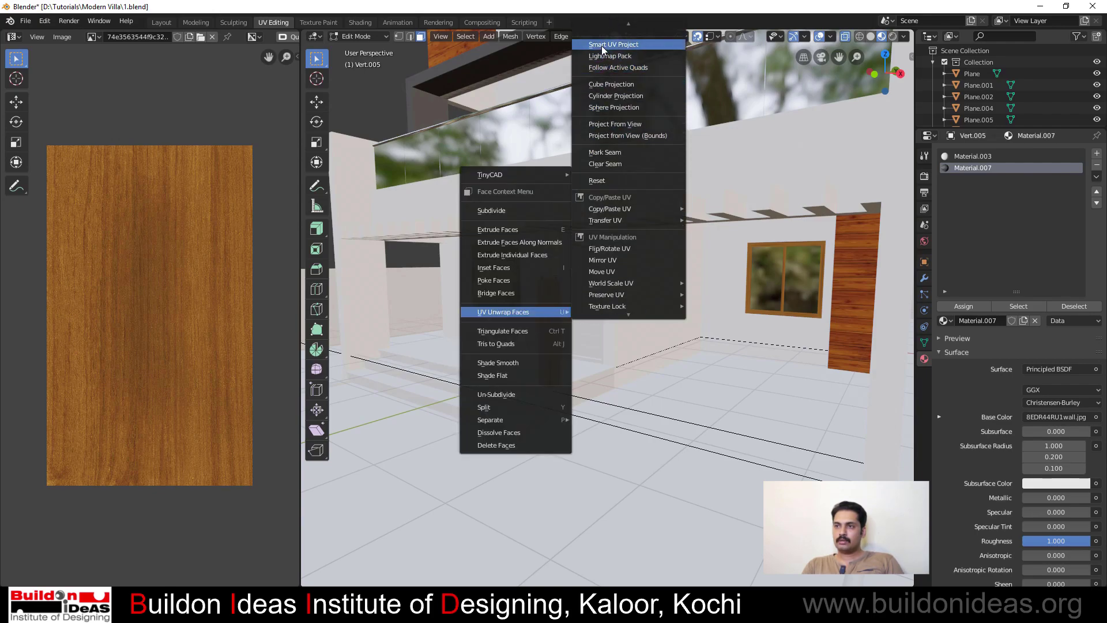
pyautogui.click(601, 46)
pyautogui.click(591, 133)
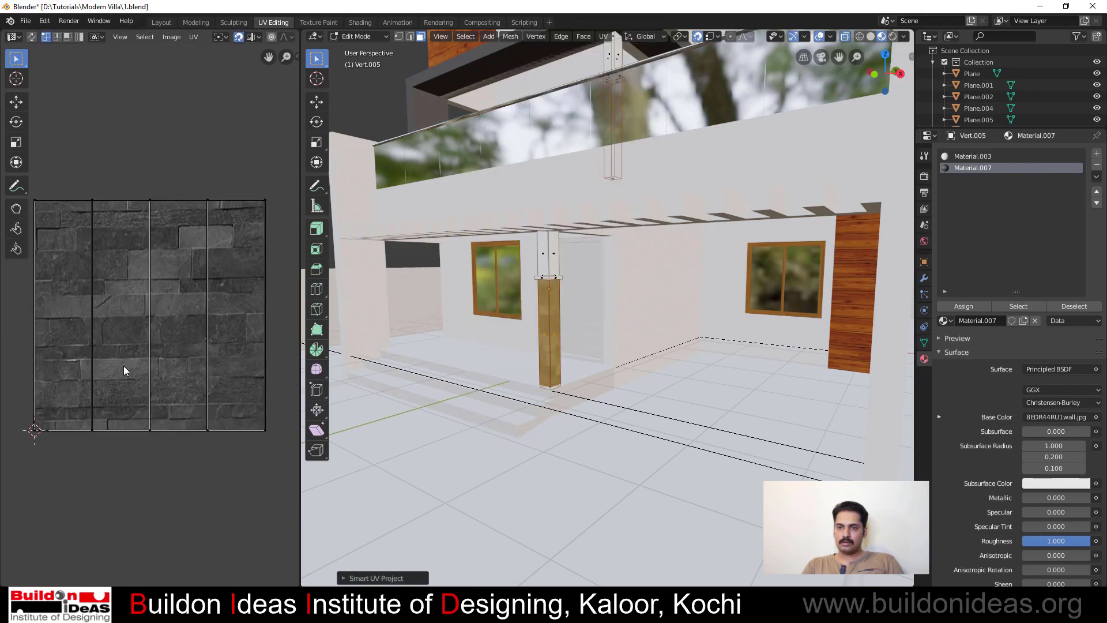
# Enlarge the column's UV islands far beyond the stone texture, narrow them along X, and save the file
pyautogui.press('a')
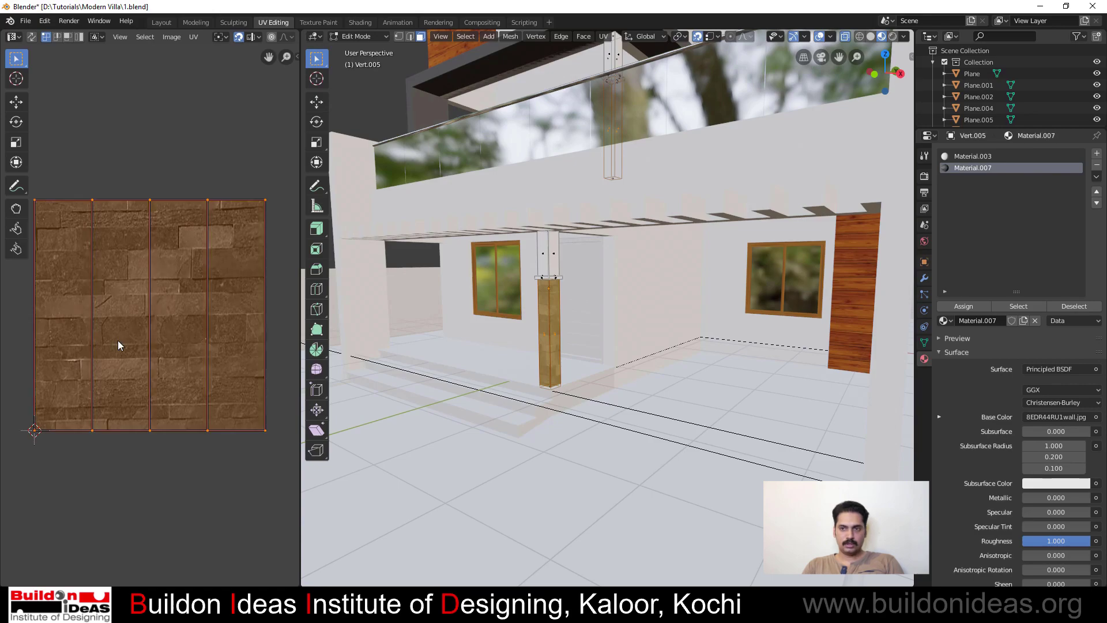
pyautogui.press('s')
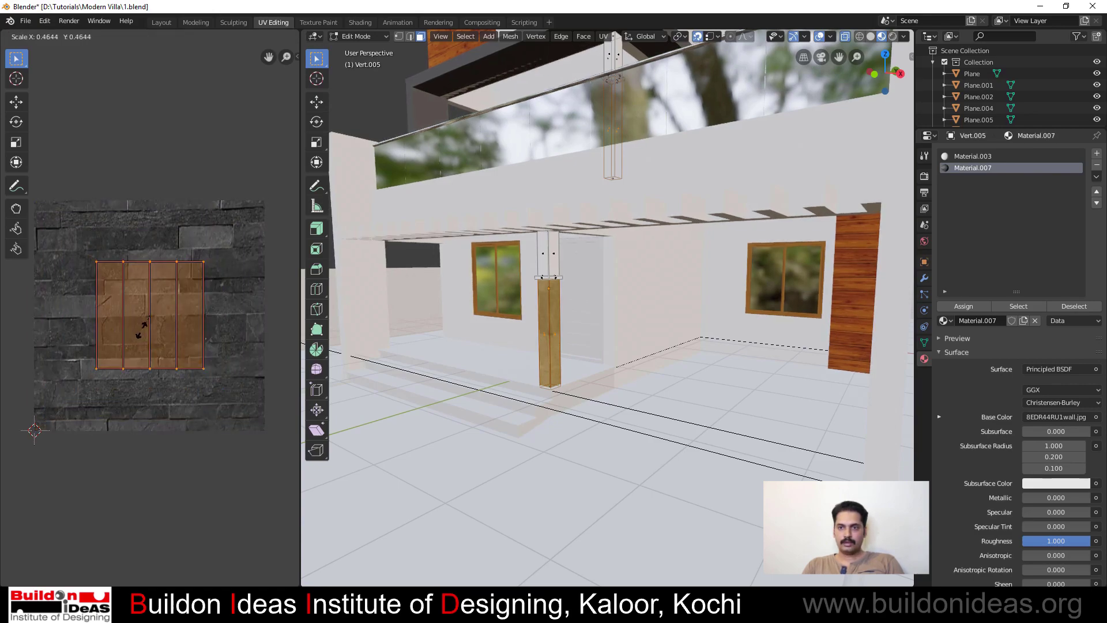
pyautogui.click(97, 394)
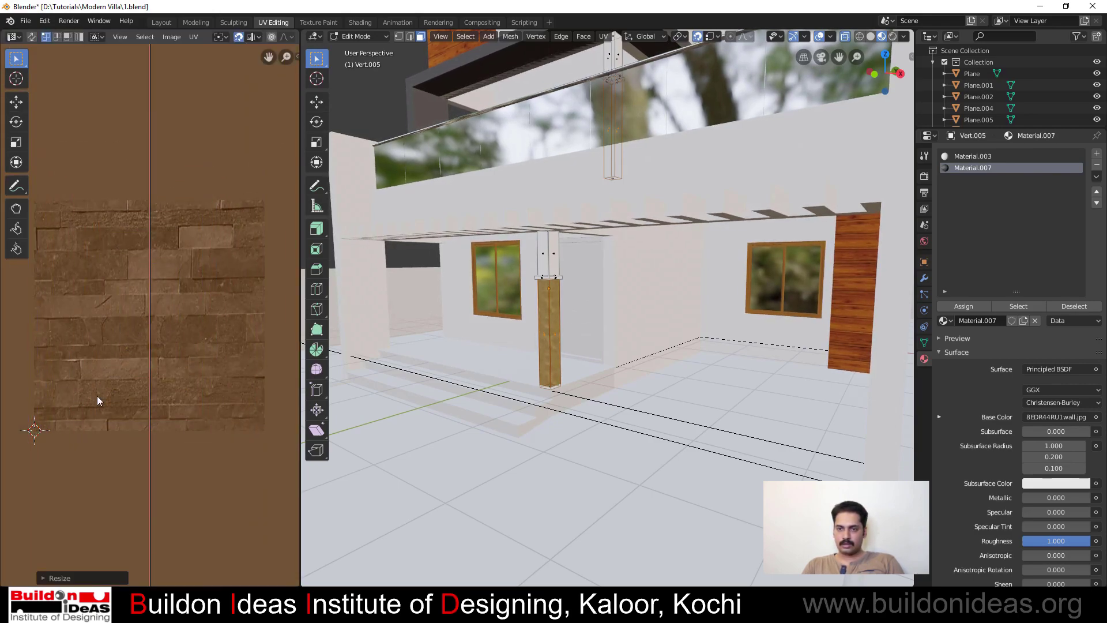
pyautogui.press('s')
pyautogui.press('x')
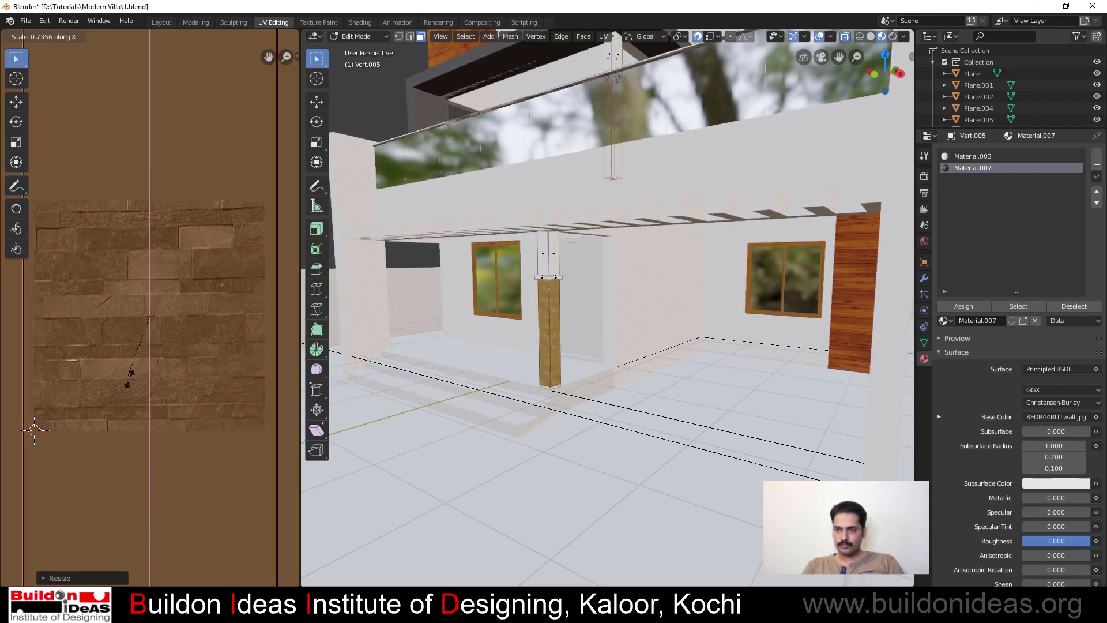
pyautogui.click(147, 371)
pyautogui.scroll(5, 537, 338)
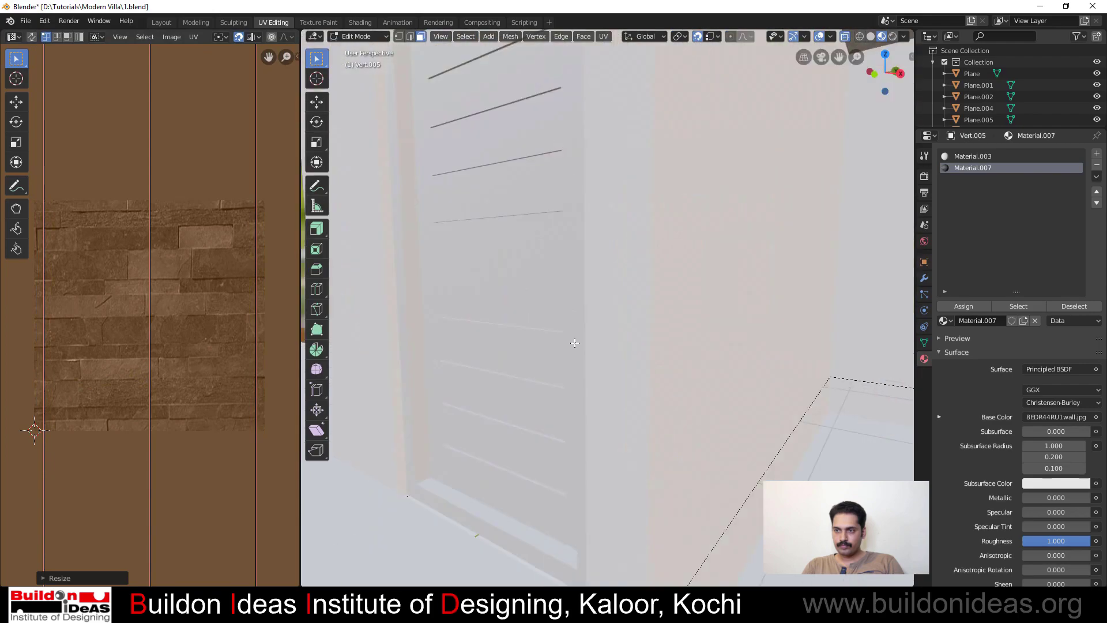
pyautogui.keyDown('shift'); pyautogui.moveTo(510, 345); pyautogui.dragTo(562, 336, button='middle'); pyautogui.keyUp('shift')
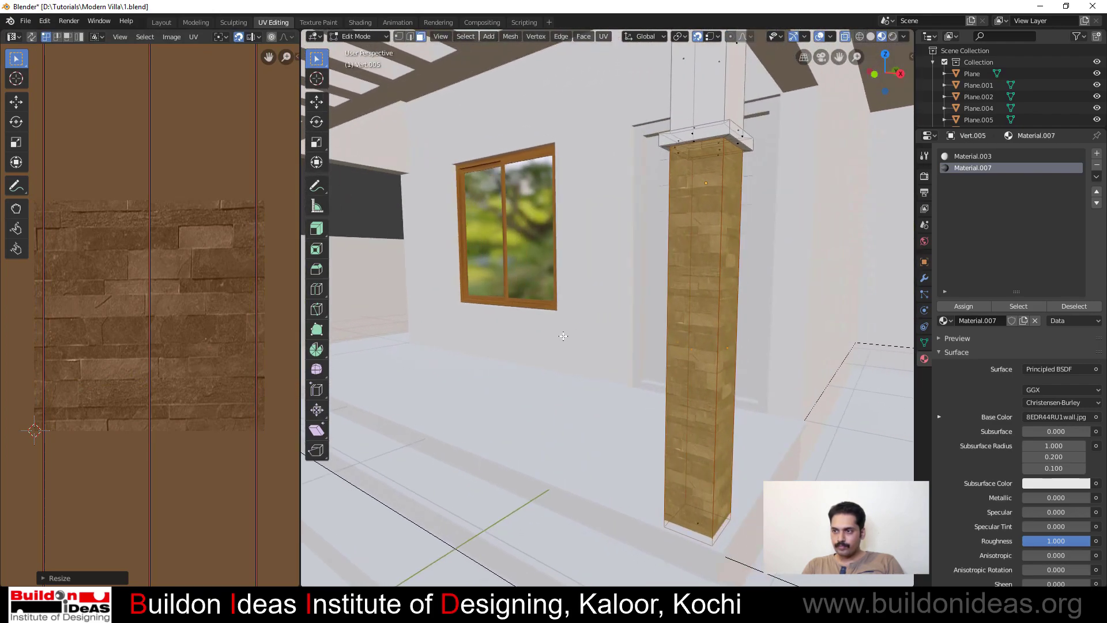
pyautogui.press('Tab')
pyautogui.scroll(-10, 438, 323)
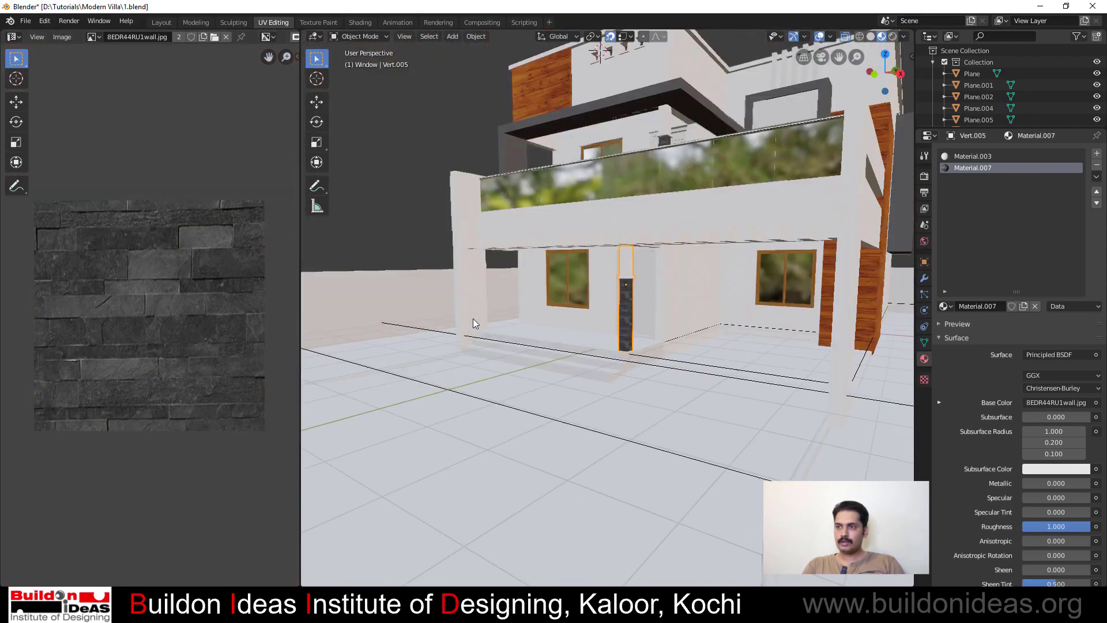
pyautogui.moveTo(569, 337)
pyautogui.mouseDown(button='middle')
pyautogui.moveTo(603, 320)
pyautogui.moveTo(587, 336)
pyautogui.mouseUp(button='middle')
pyautogui.hotkey('ctrl', 's')
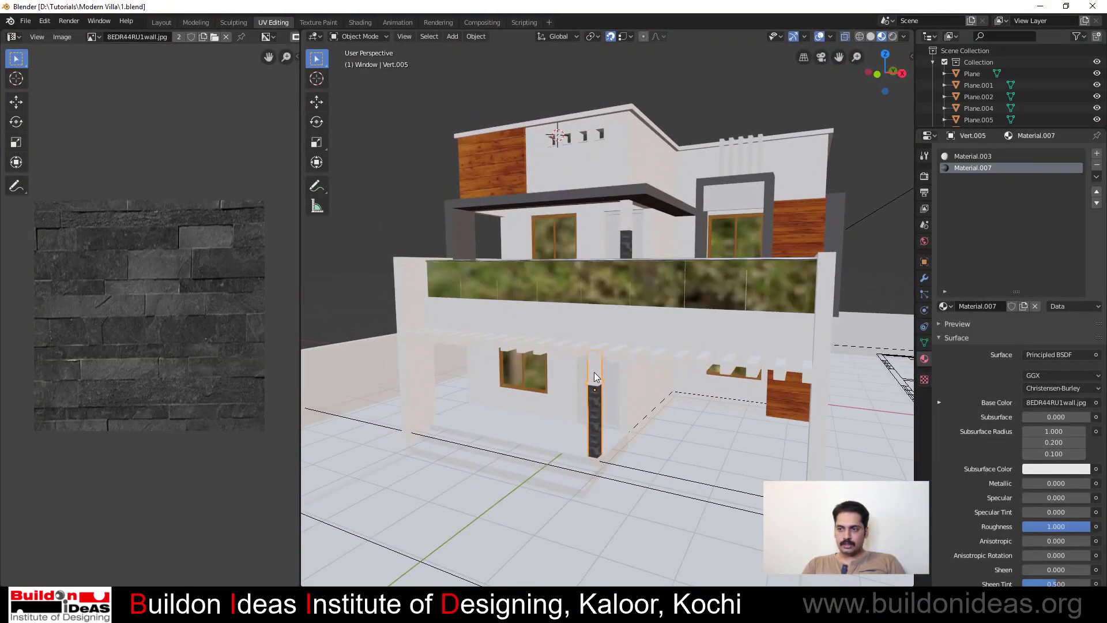
pyautogui.keyDown('shift'); pyautogui.moveTo(591, 376); pyautogui.dragTo(555, 314, button='middle'); pyautogui.keyUp('shift')
pyautogui.scroll(2, 473, 334)
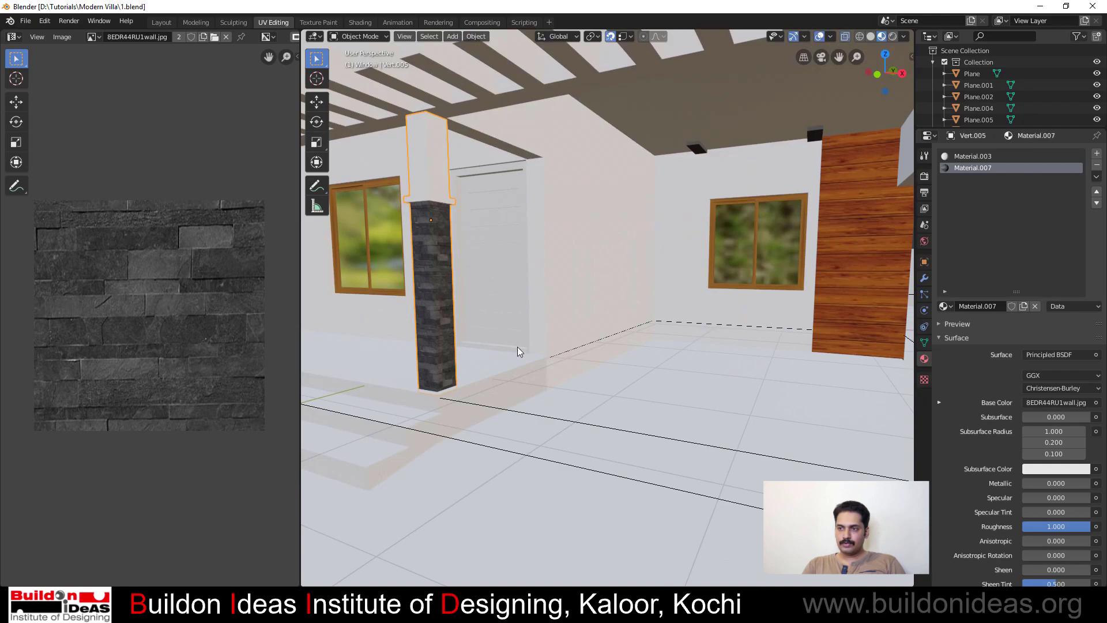
pyautogui.scroll(-3, 463, 354)
pyautogui.click(614, 400)
pyautogui.scroll(-5, 582, 375)
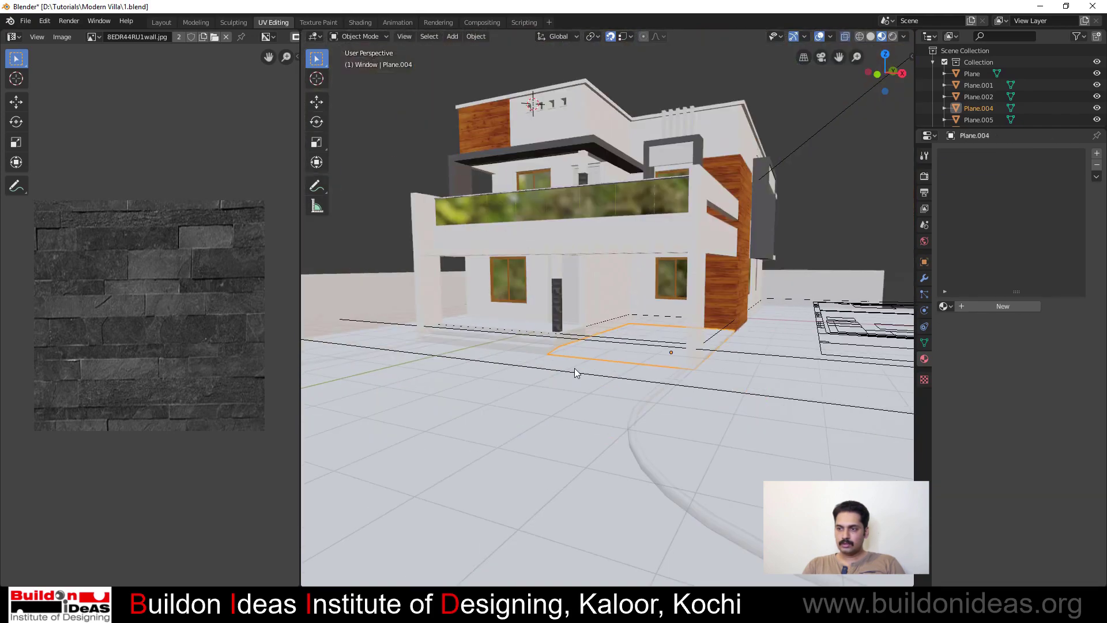
pyautogui.scroll(-2, 608, 395)
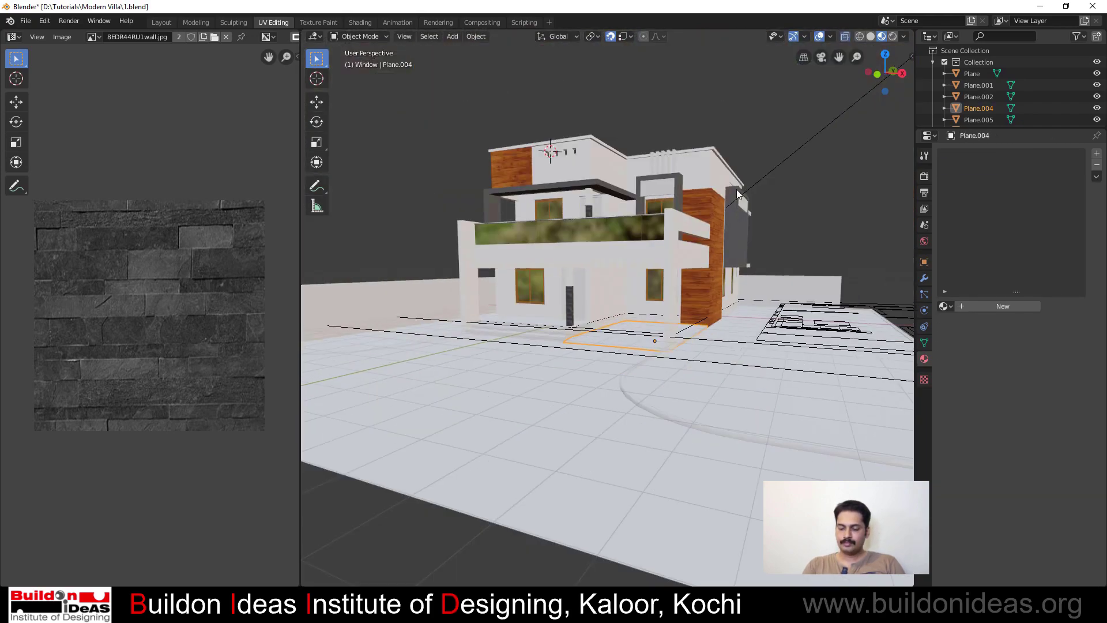
# Create a new material for the porch steps and open it in the Shading workspace
pyautogui.scroll(5, 503, 318)
pyautogui.moveTo(501, 317); pyautogui.dragTo(527, 337, button='middle')
pyautogui.click(528, 338)
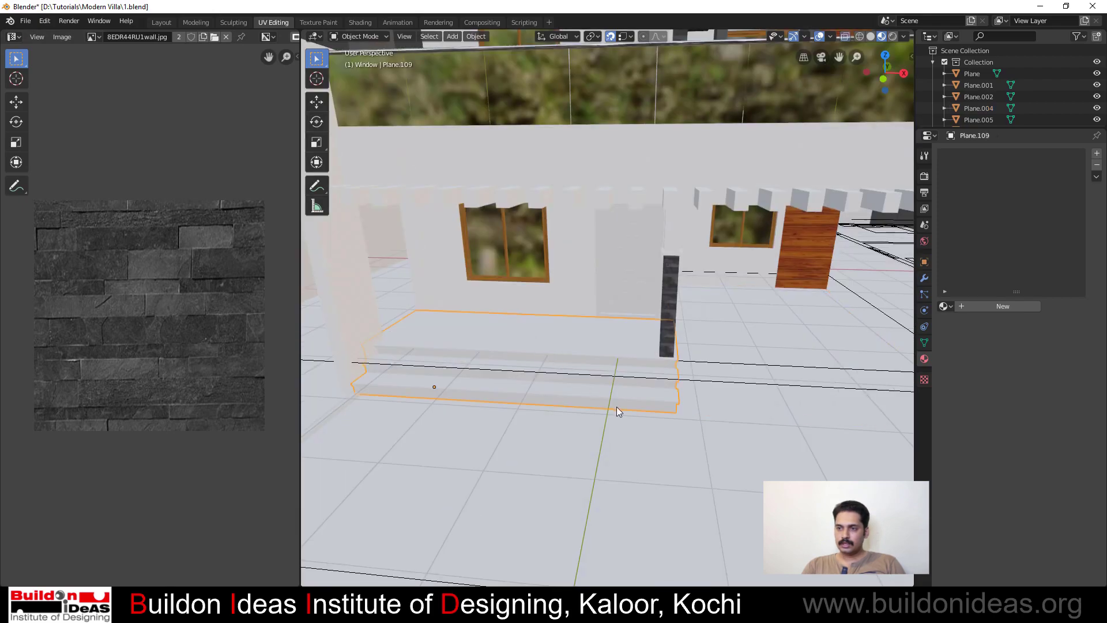
pyautogui.moveTo(617, 407); pyautogui.dragTo(619, 358, button='middle')
pyautogui.scroll(4, 551, 285)
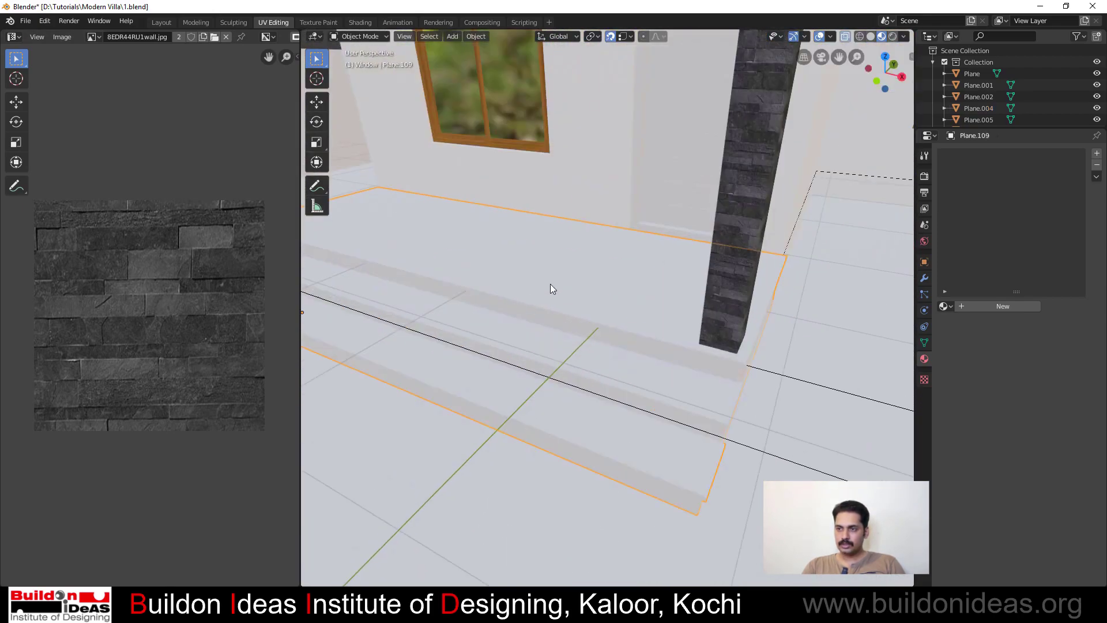
pyautogui.scroll(-3, 548, 294)
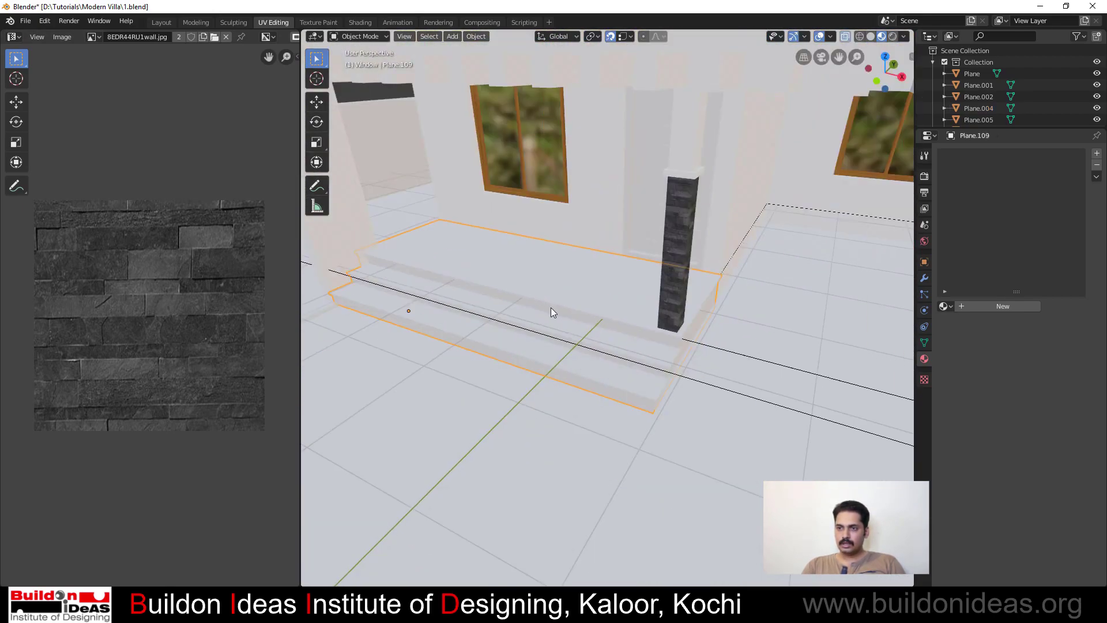
pyautogui.press('Tab')
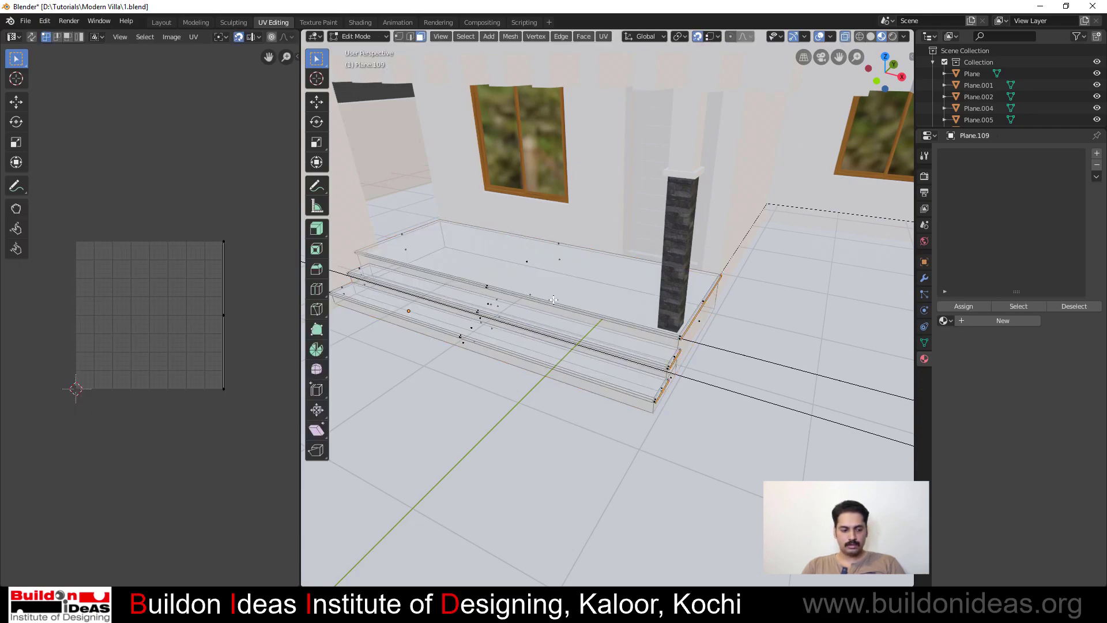
pyautogui.press('Tab')
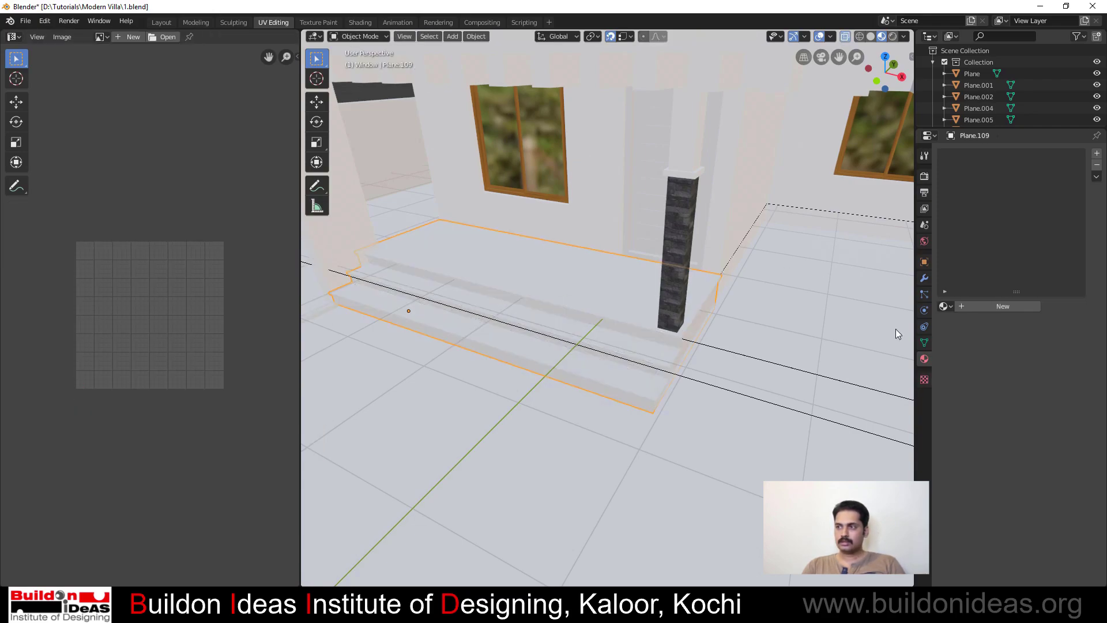
pyautogui.click(1003, 306)
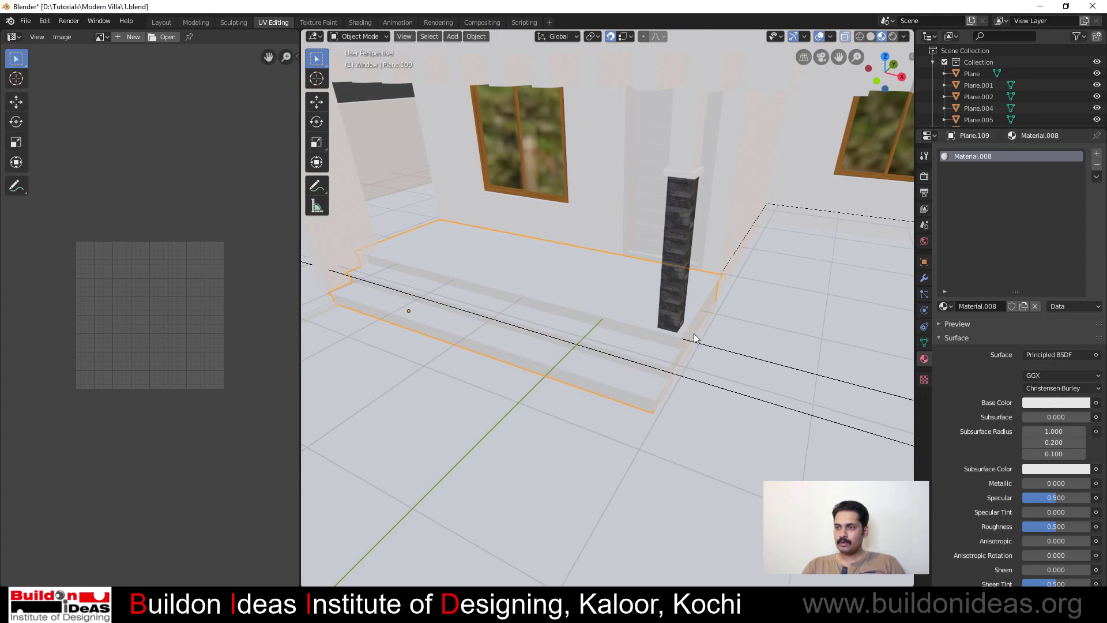
pyautogui.click(359, 22)
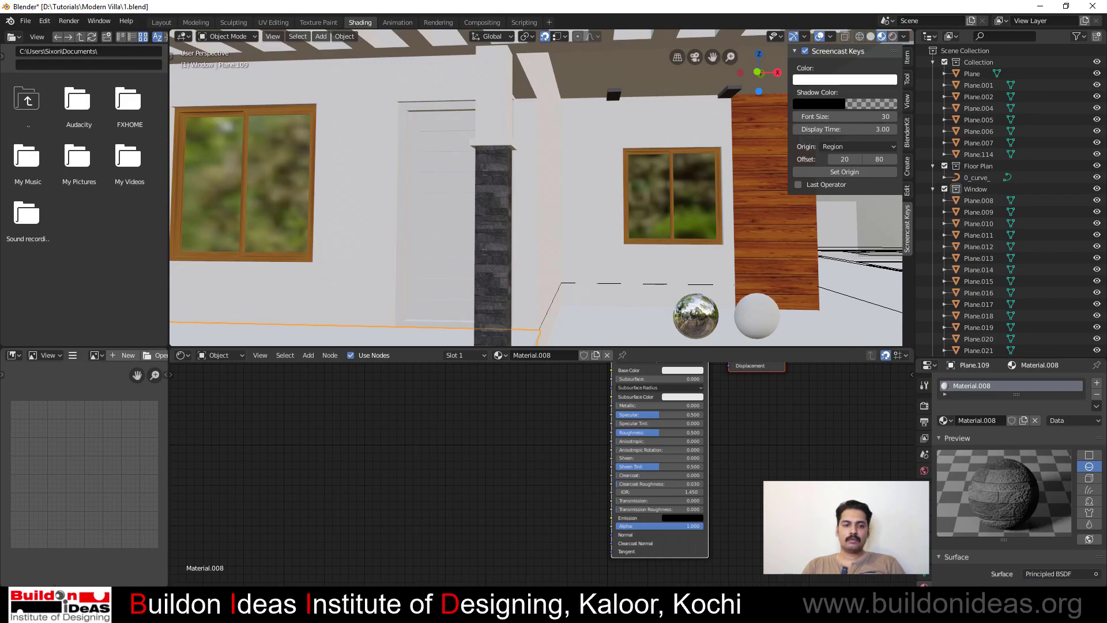
# Switch to File Explorer and open the Tiles folder inside the textures folder on drive D
pyautogui.click(248, 610)
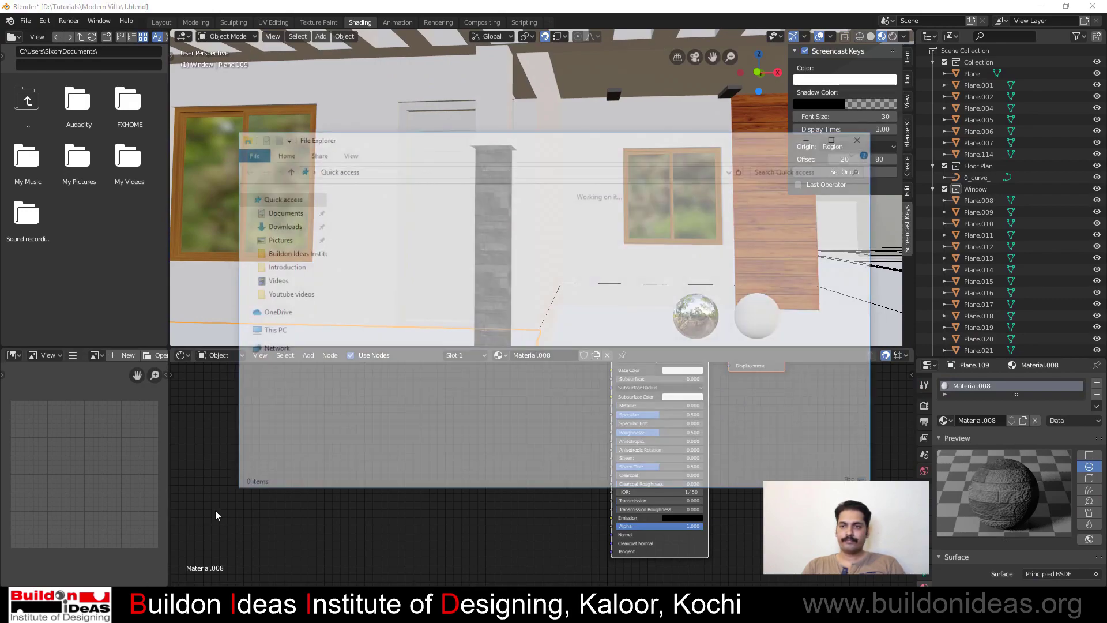
pyautogui.scroll(-1, 300, 426)
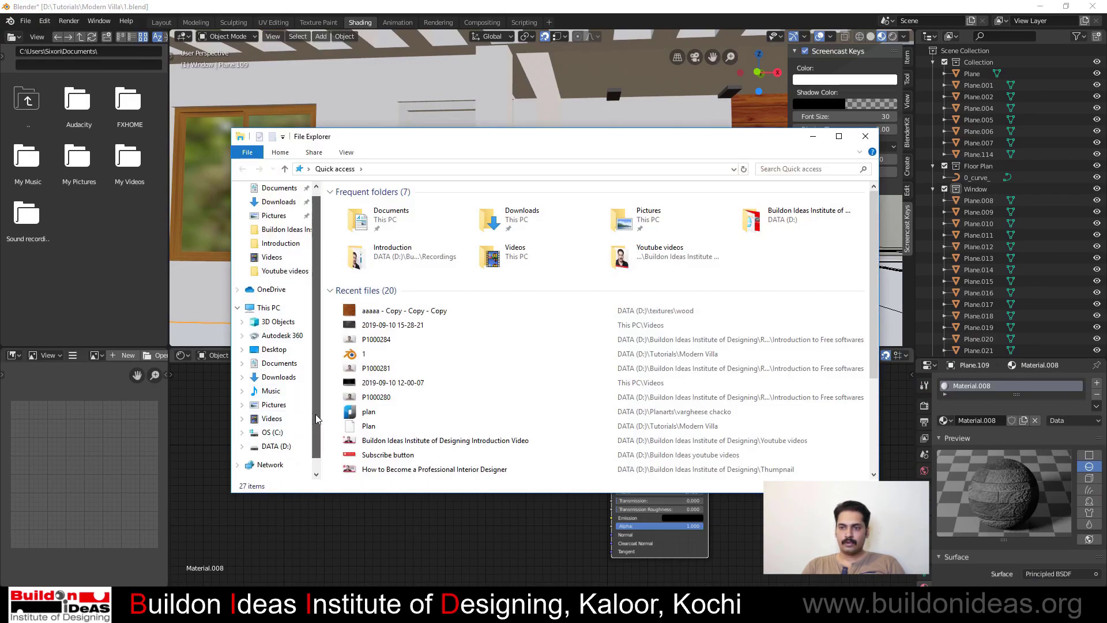
pyautogui.click(276, 445)
pyautogui.scroll(-1, 403, 392)
pyautogui.doubleClick(363, 449)
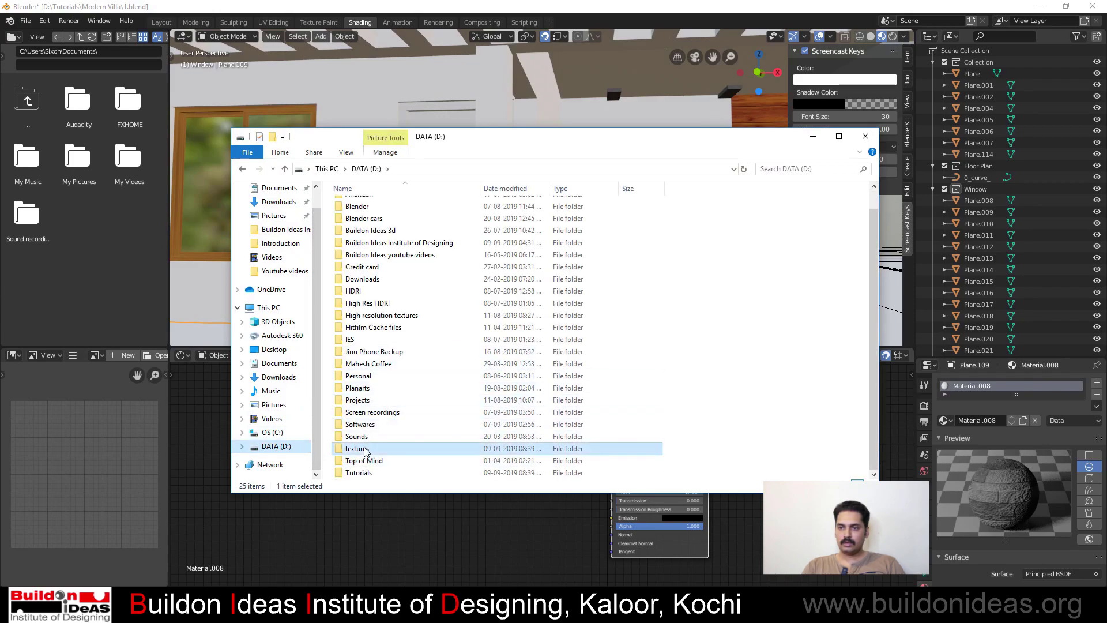
pyautogui.scroll(-10, 425, 385)
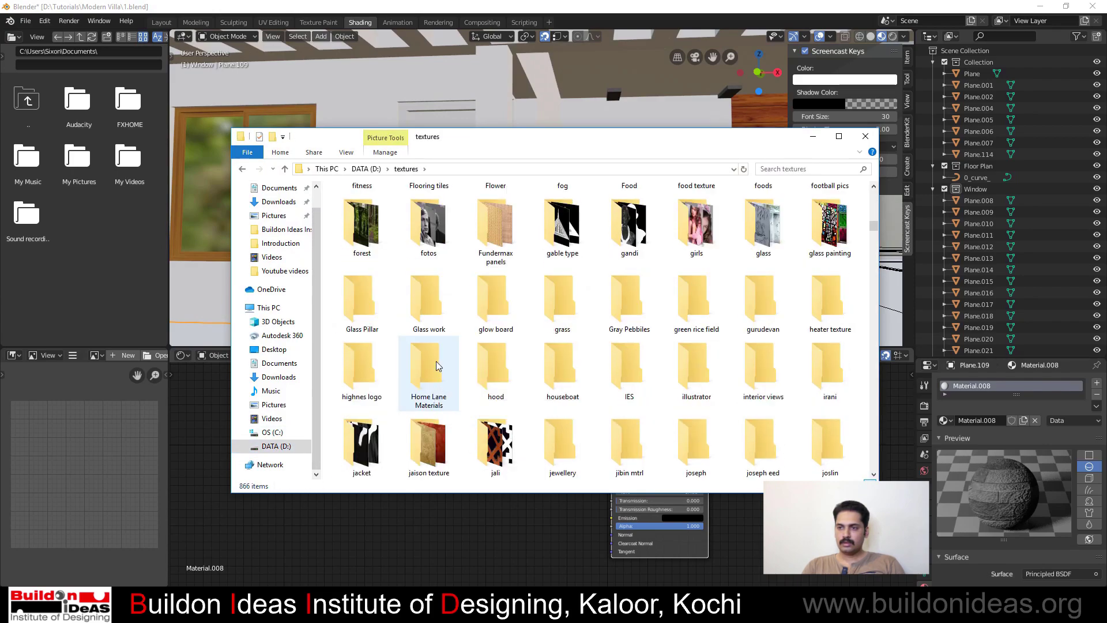
pyautogui.click(435, 361)
pyautogui.press('t')
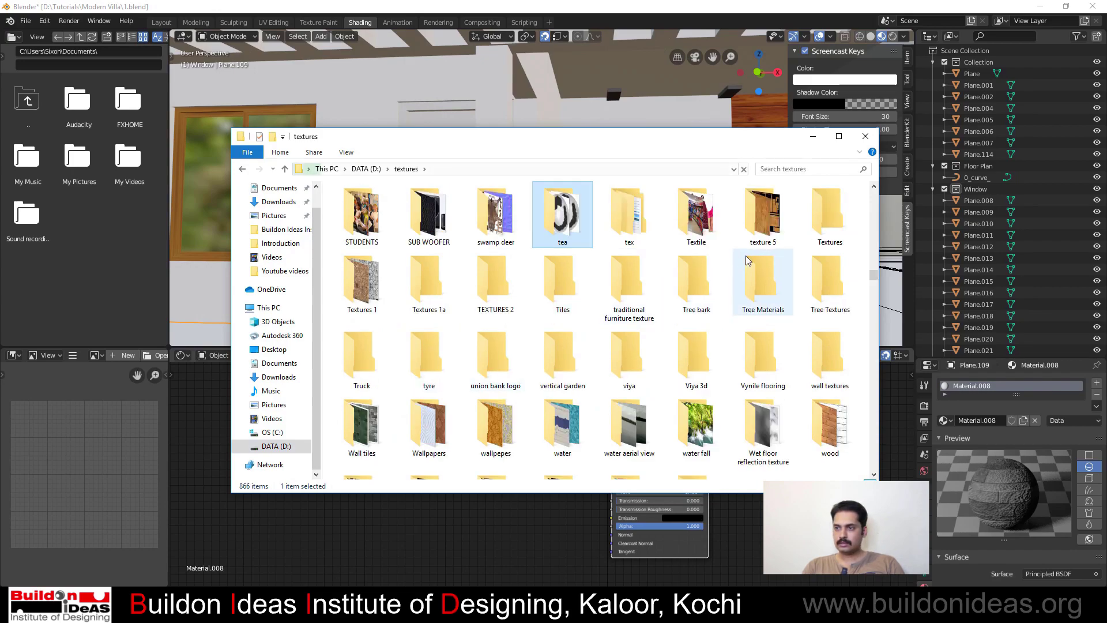
pyautogui.click(568, 293)
pyautogui.doubleClick(568, 293)
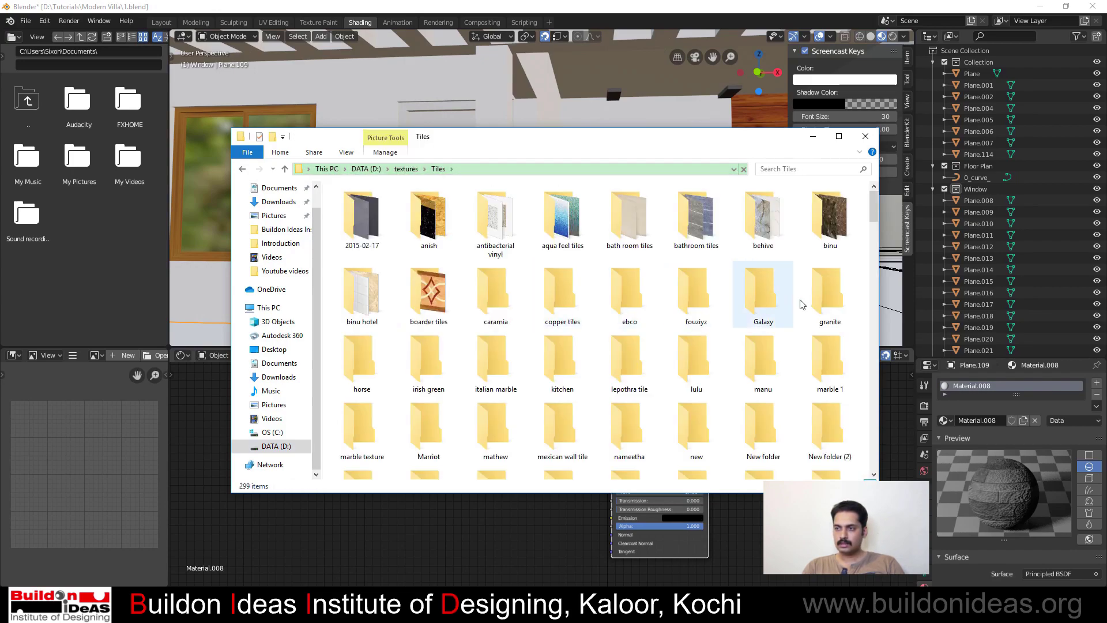
# Add the digital vetrified tiles image to Blender's node editor as a texture node and link its Color output to Base Color
pyautogui.moveTo(880, 214); pyautogui.dragTo(881, 326)
pyautogui.moveTo(534, 268); pyautogui.dragTo(408, 507)
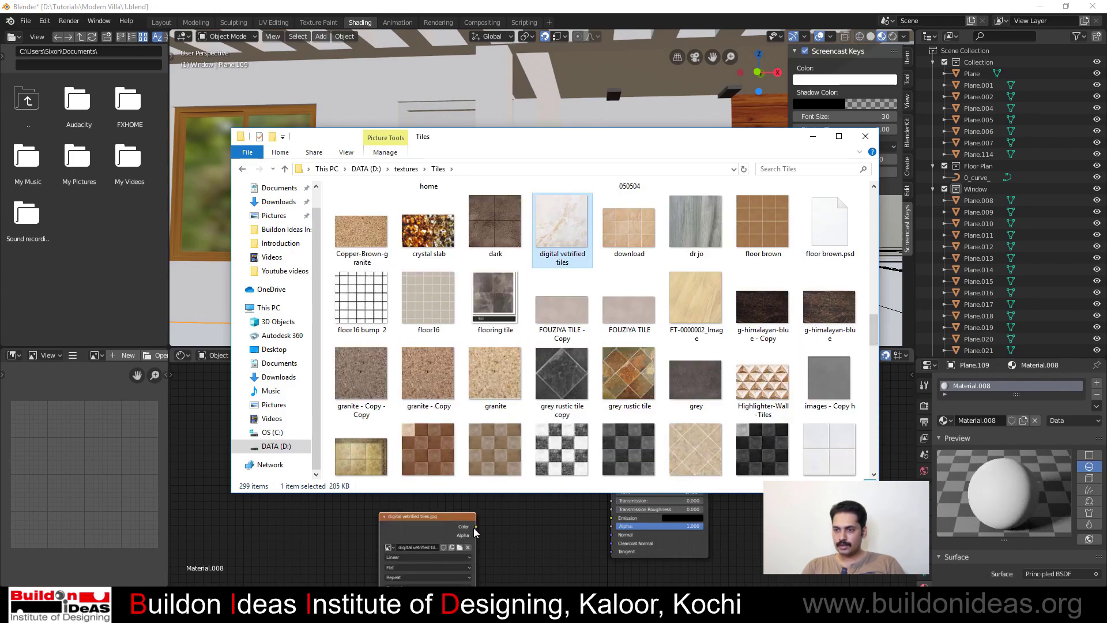
pyautogui.click(856, 126)
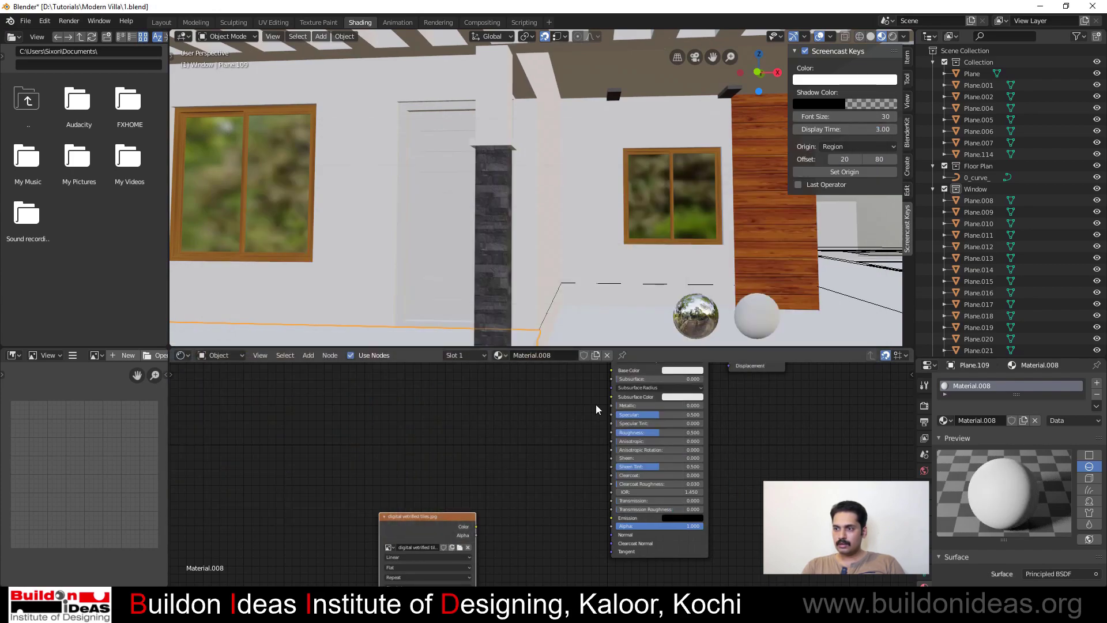
pyautogui.moveTo(475, 526); pyautogui.dragTo(612, 371)
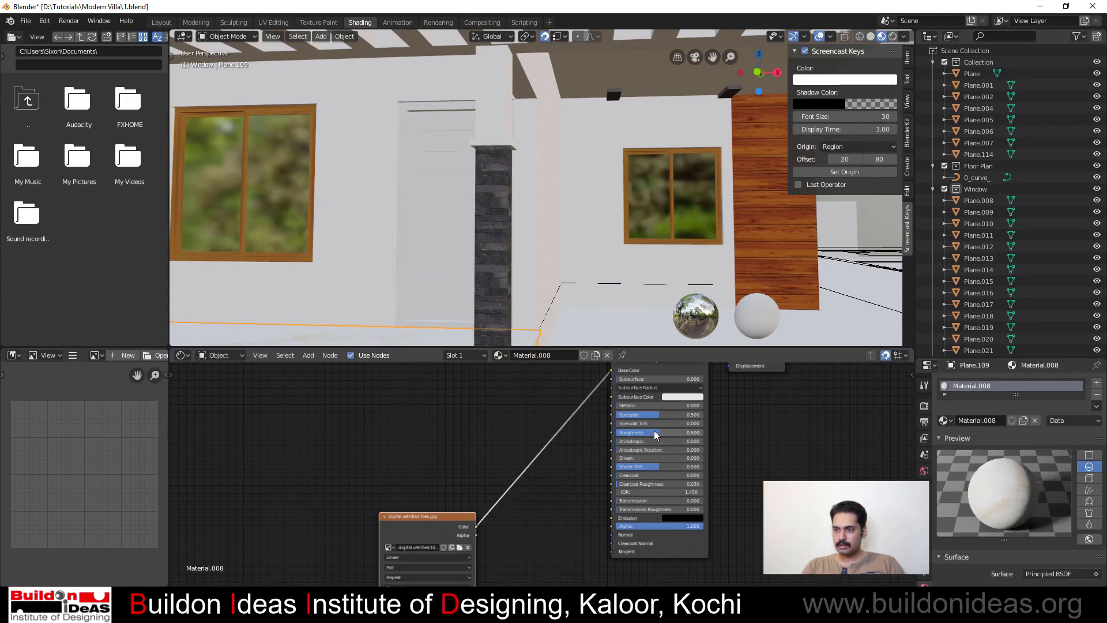
# Lower the tile material's Roughness to 0.059 and examine its reflections on the porch steps
pyautogui.moveTo(634, 432); pyautogui.dragTo(598, 433)
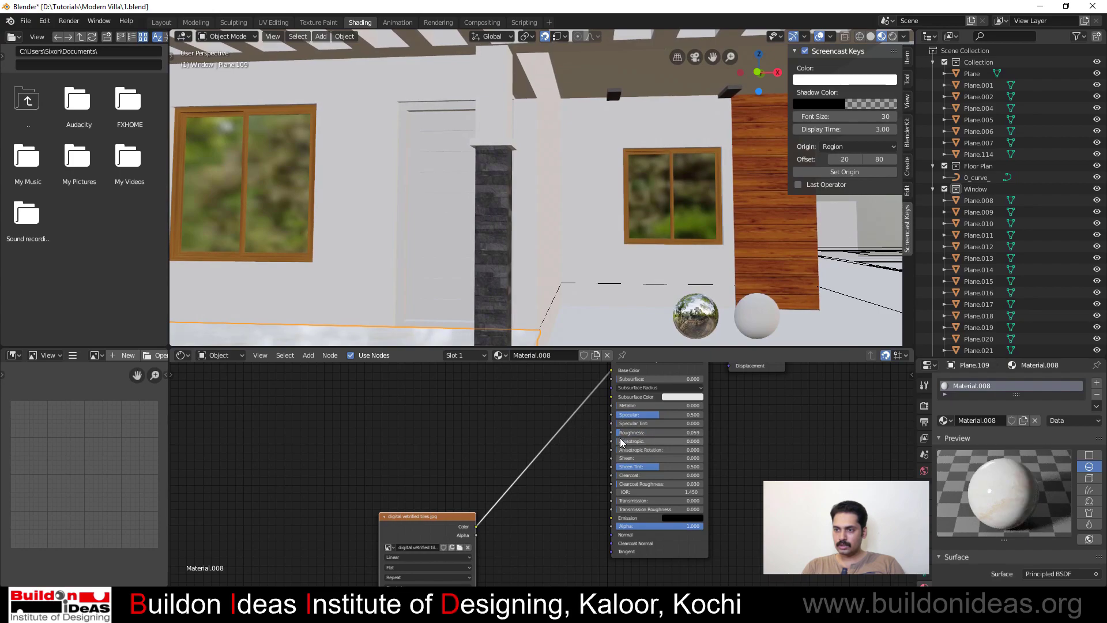
pyautogui.scroll(-5, 524, 231)
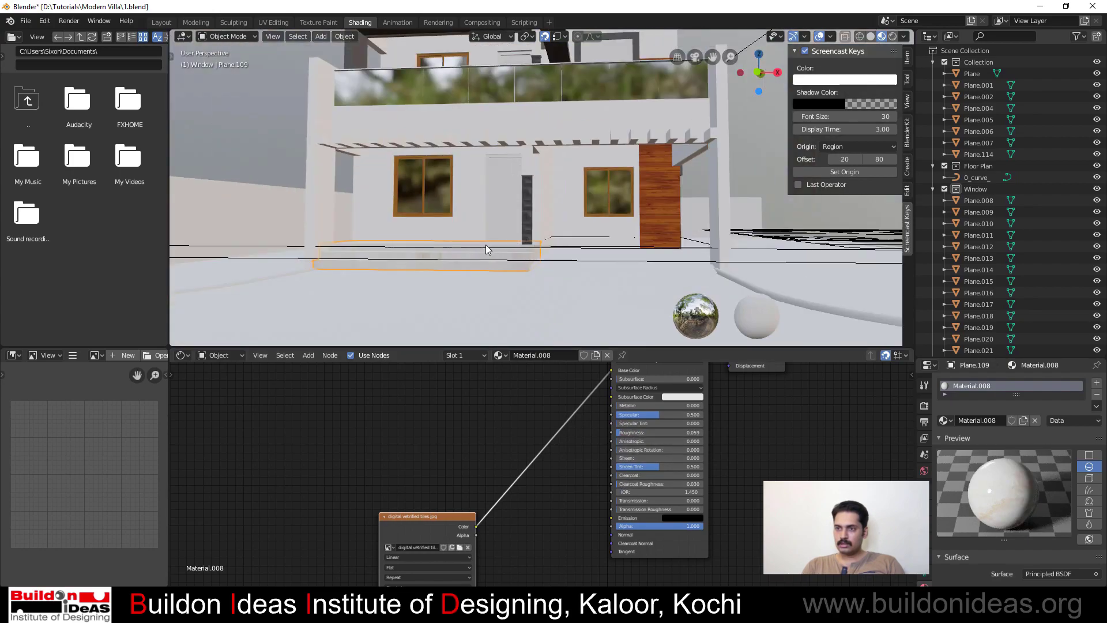
pyautogui.moveTo(486, 245); pyautogui.dragTo(514, 193, button='middle')
pyautogui.scroll(6, 479, 233)
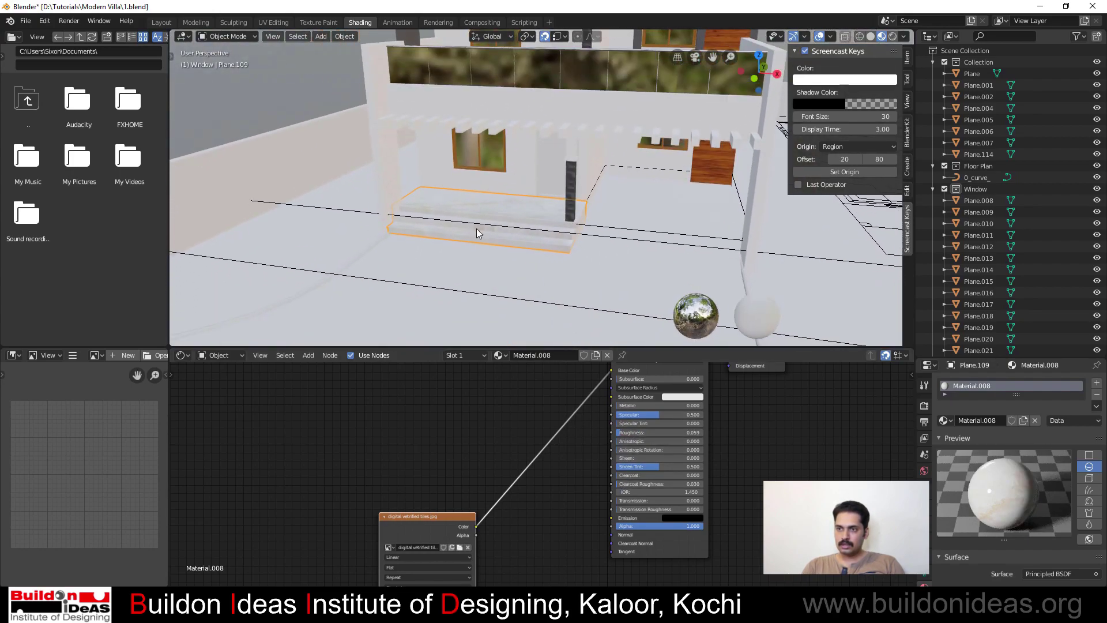
pyautogui.scroll(3, 491, 222)
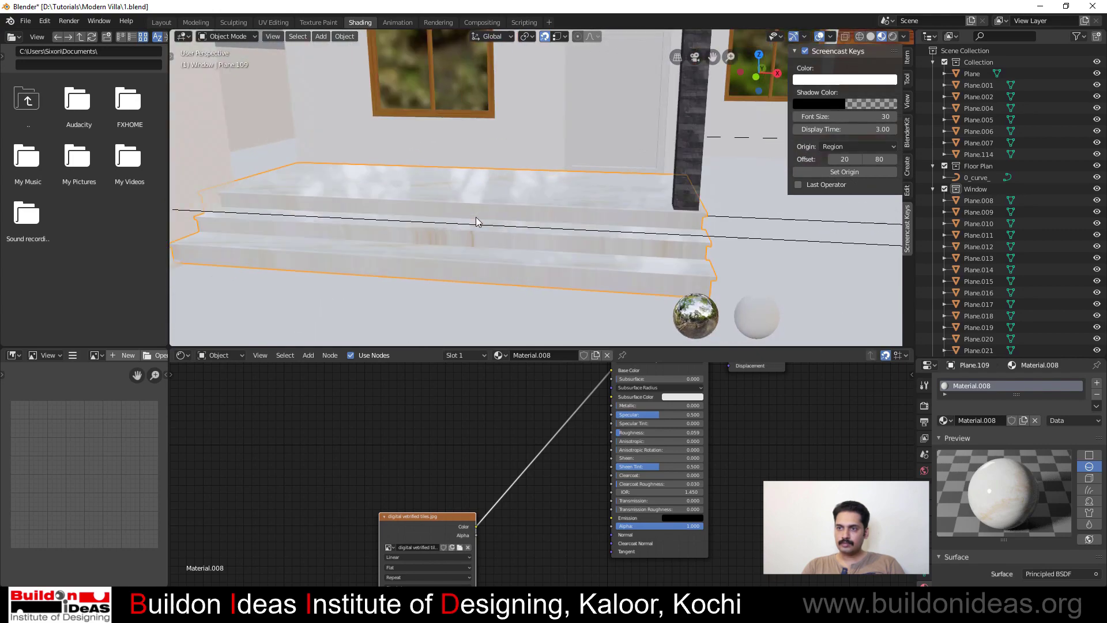
pyautogui.moveTo(476, 216); pyautogui.dragTo(515, 245, button='middle')
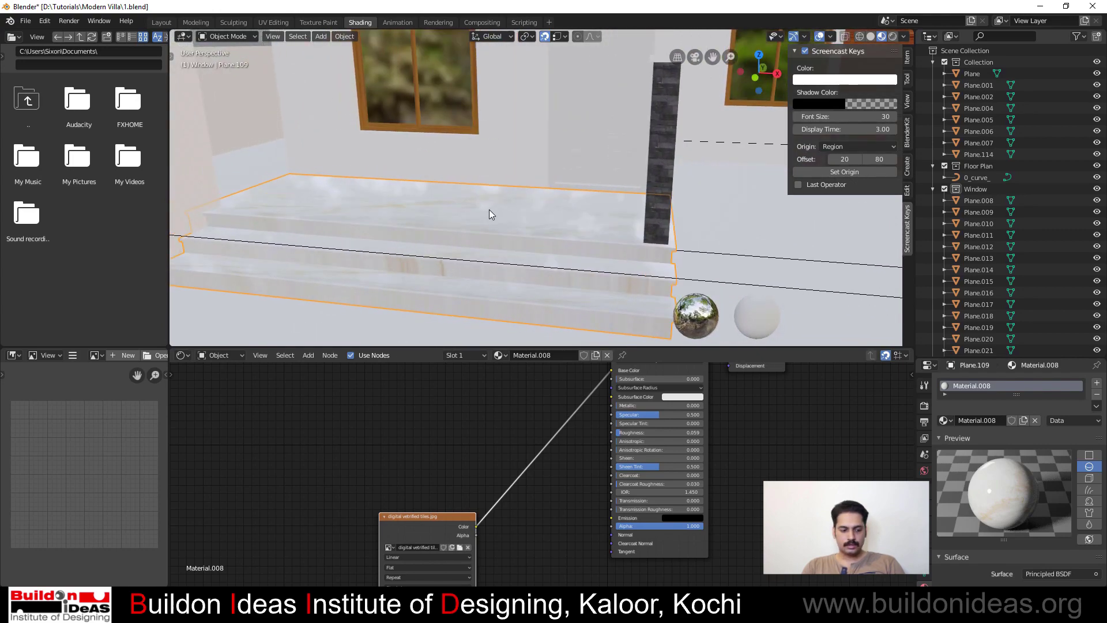
# Unwrap all faces of the porch steps with Smart UV Project
pyautogui.press('Tab')
pyautogui.moveTo(377, 315); pyautogui.dragTo(374, 316)
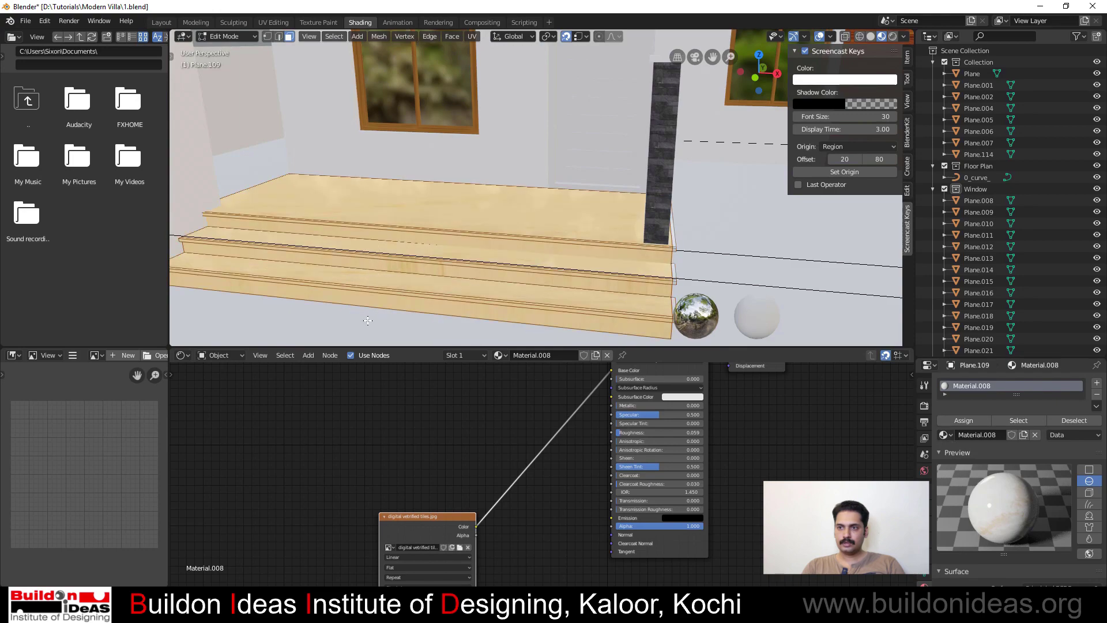
pyautogui.rightClick(416, 227)
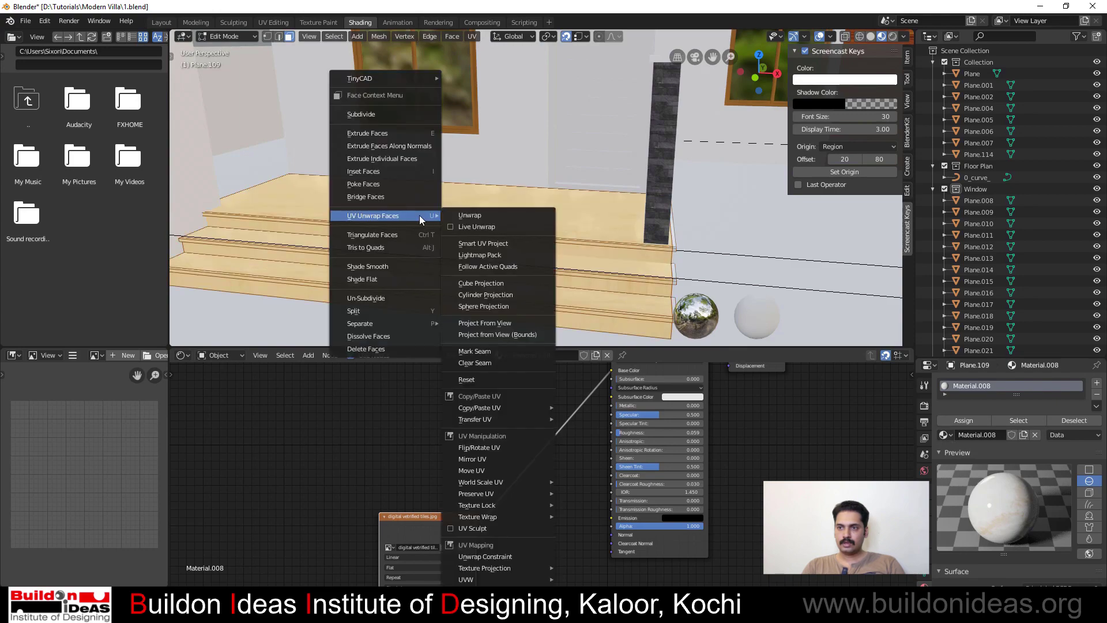
pyautogui.click(474, 248)
pyautogui.click(481, 333)
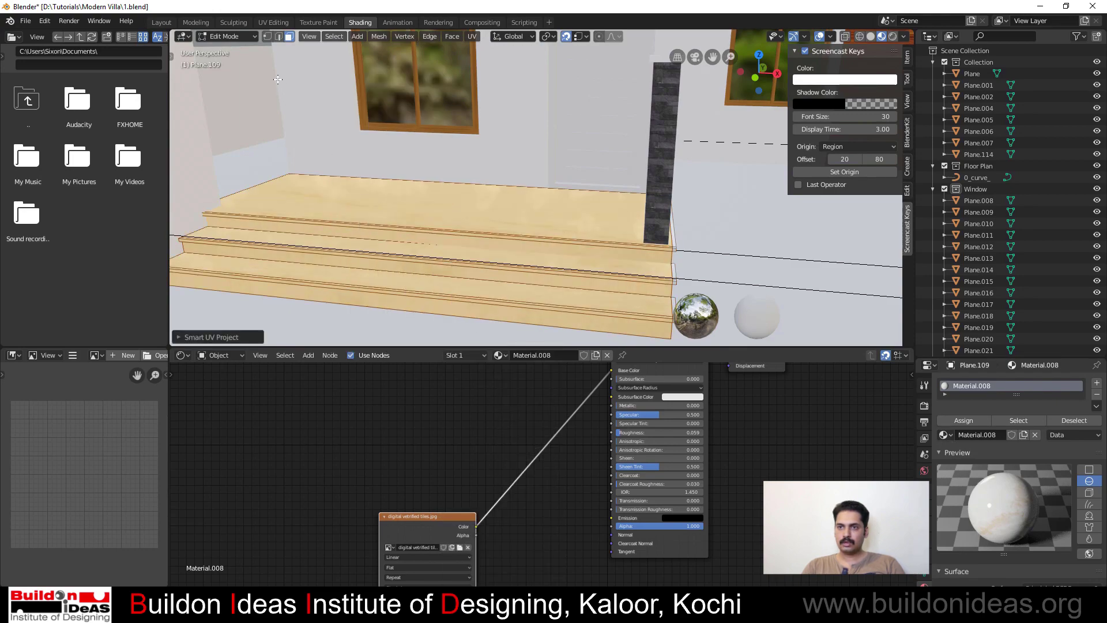
# Scale up all of the porch steps' UV islands well beyond the image bounds and return to Object Mode
pyautogui.click(281, 22)
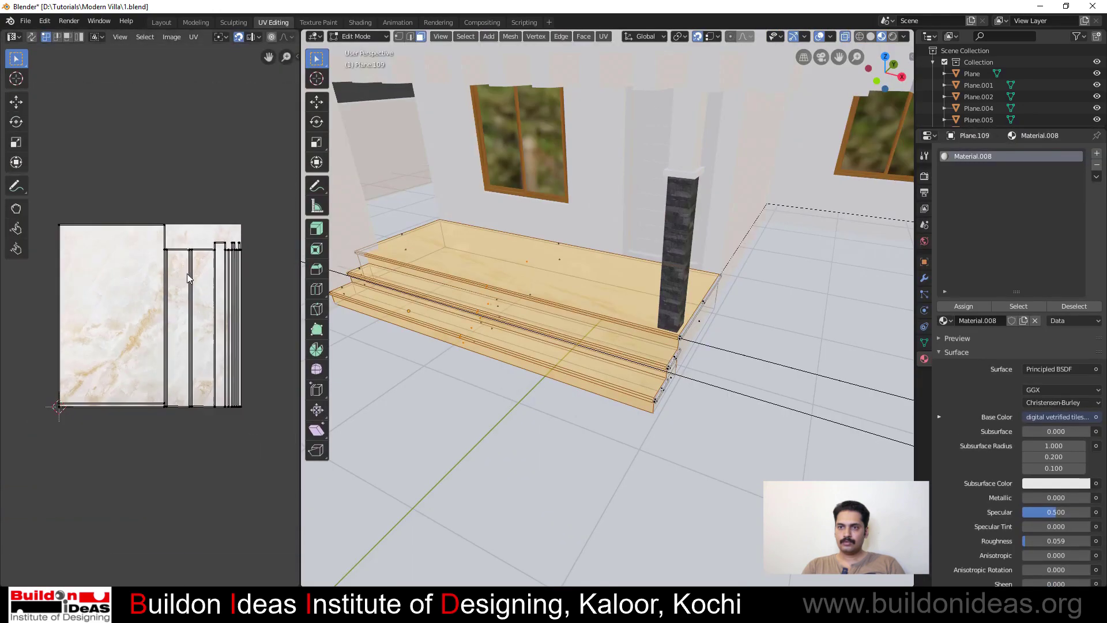
pyautogui.press('a')
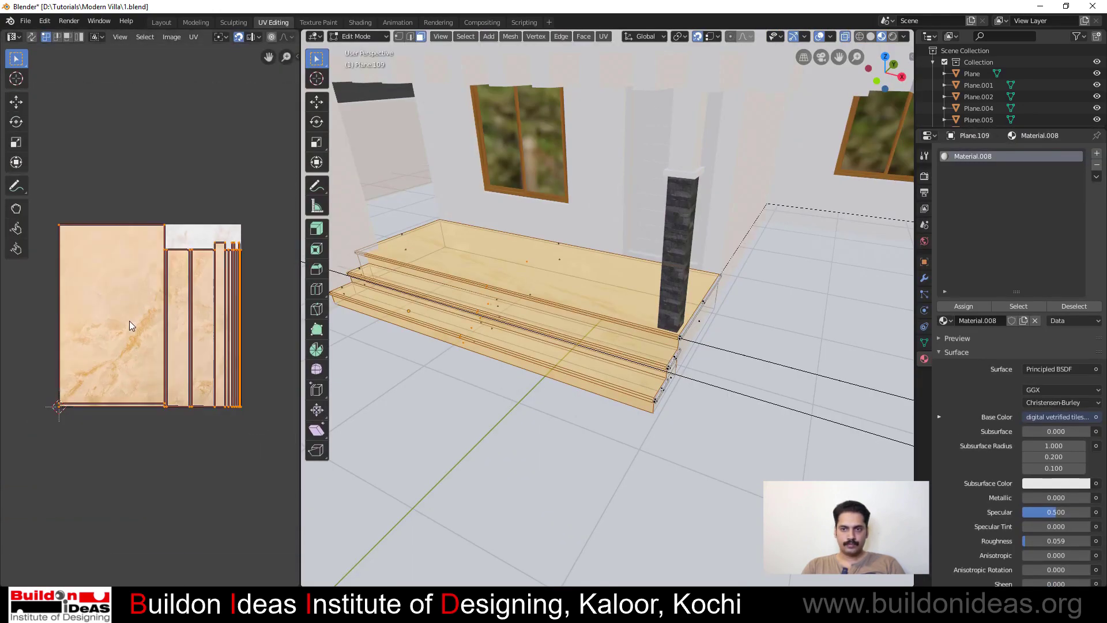
pyautogui.press('s')
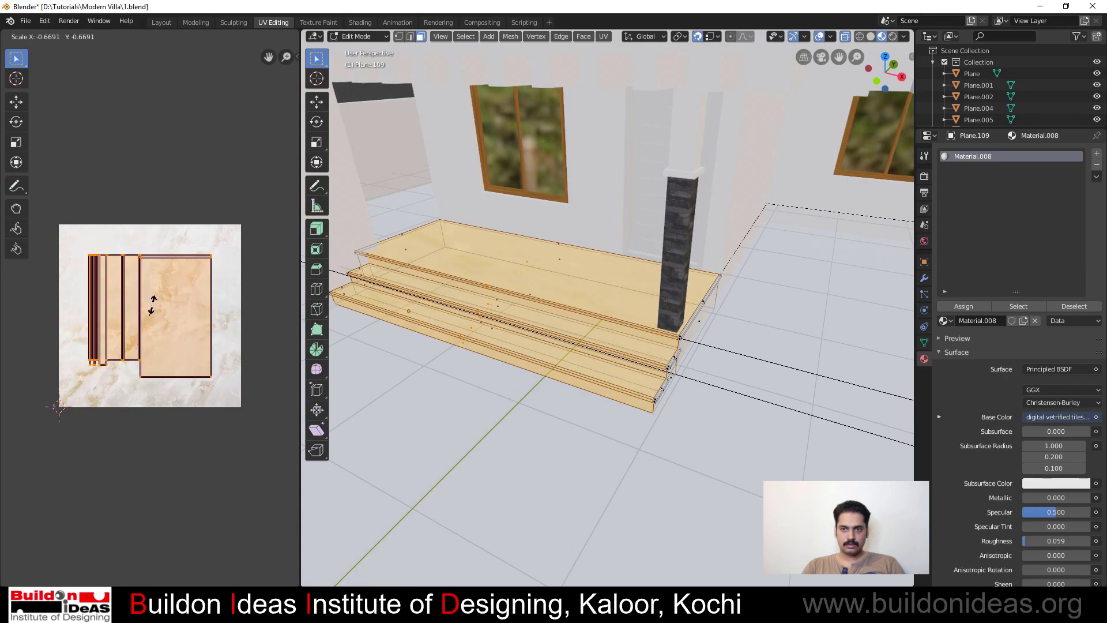
pyautogui.click(126, 342)
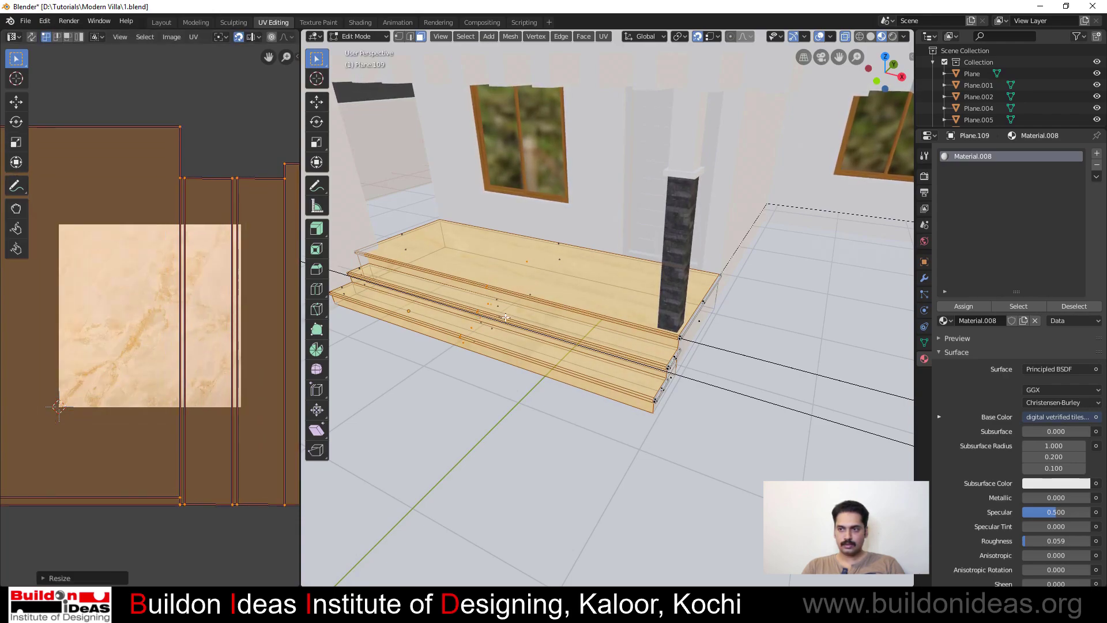
pyautogui.scroll(3, 506, 317)
pyautogui.press('Tab')
pyautogui.scroll(-3, 575, 324)
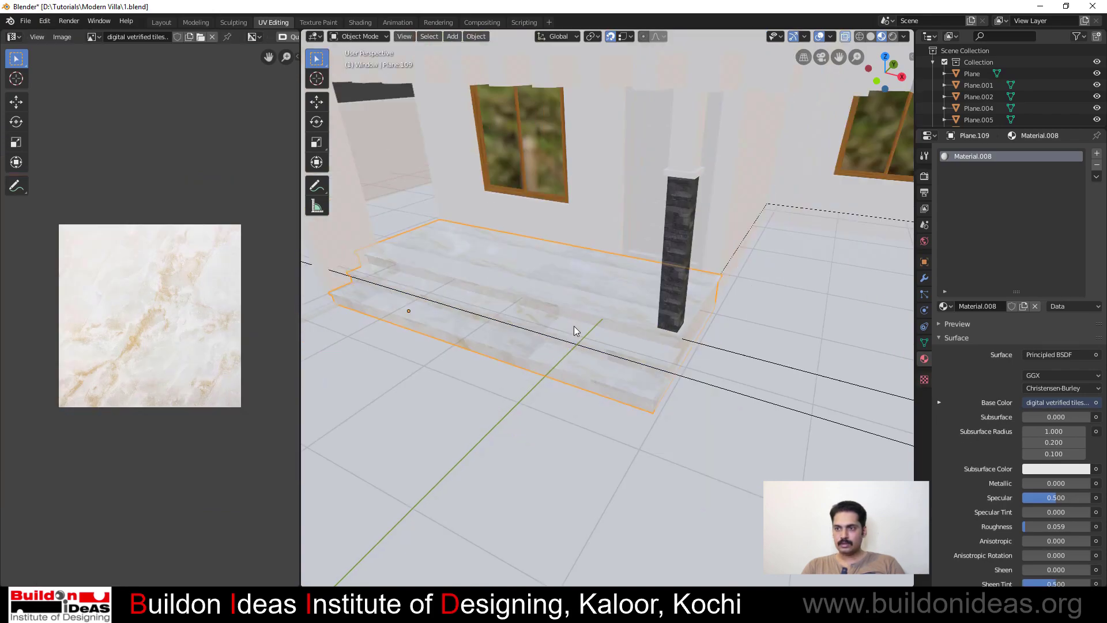
# Select the floor plane beside the porch steps, bring the Tiles folder in File Explorer into reach, and create a new material for the floor
pyautogui.moveTo(601, 348)
pyautogui.mouseDown(button='middle')
pyautogui.moveTo(569, 348)
pyautogui.moveTo(722, 338)
pyautogui.moveTo(541, 359)
pyautogui.moveTo(595, 354)
pyautogui.mouseUp(button='middle')
pyautogui.click(592, 310)
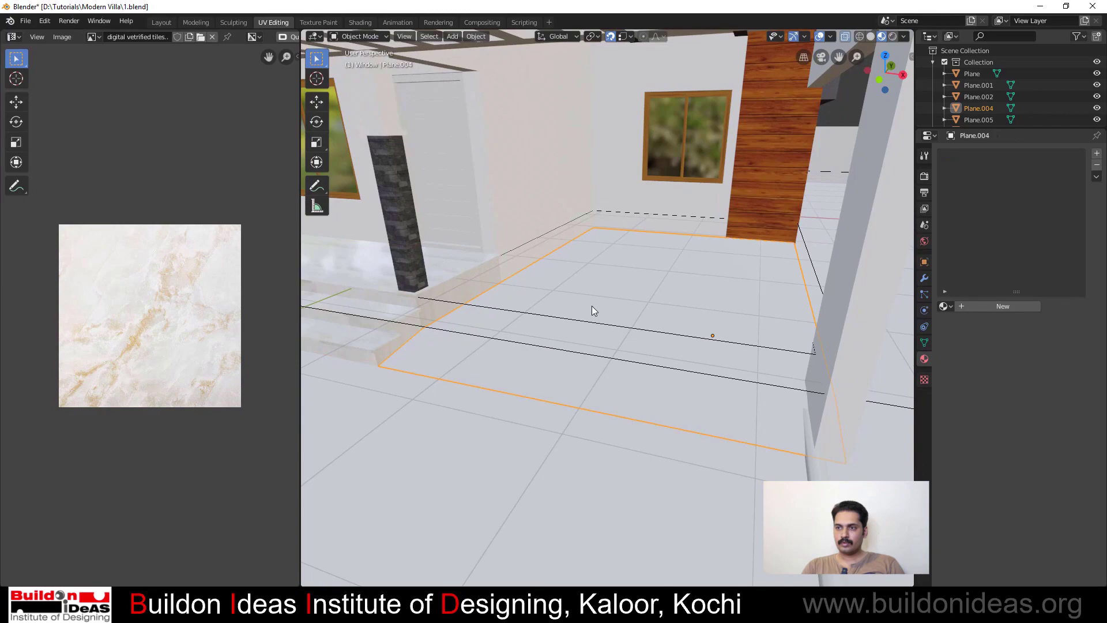
pyautogui.hotkey('alt', 'Tab')
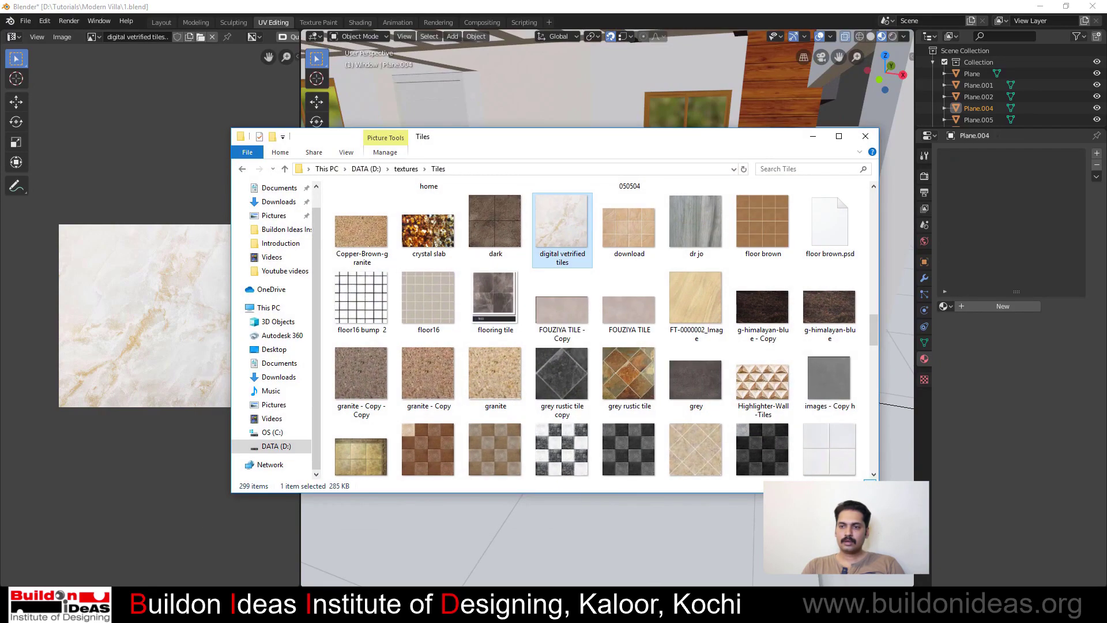
pyautogui.moveTo(709, 144); pyautogui.dragTo(554, 125)
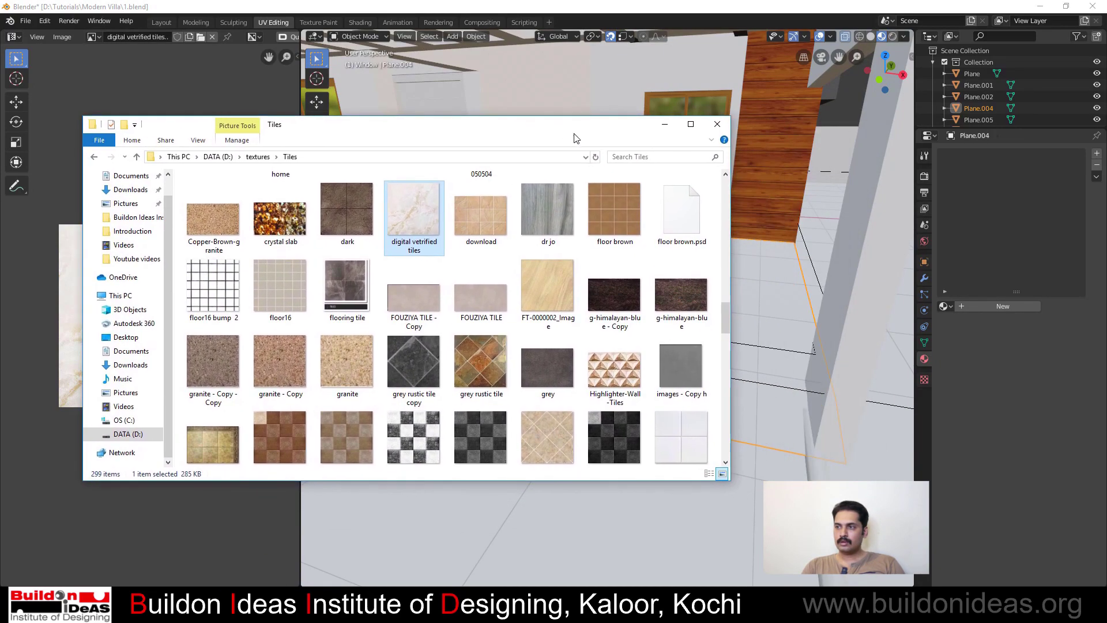
pyautogui.click(977, 307)
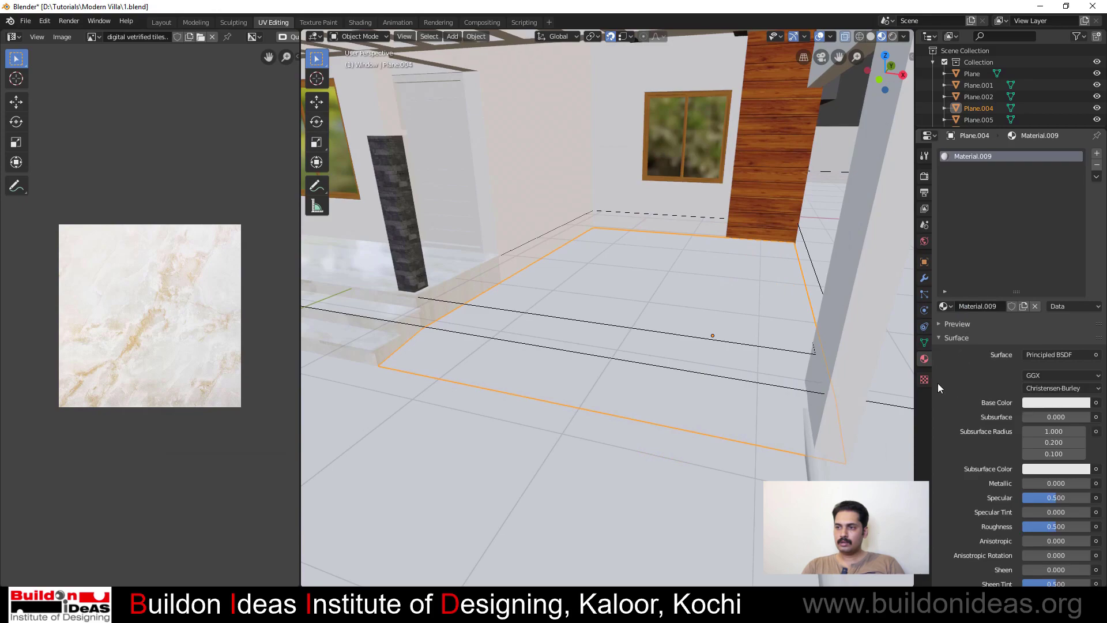
# Add the brown checkered tile image from File Explorer to Blender's shader nodes and link its Color output to Base Color
pyautogui.click(361, 22)
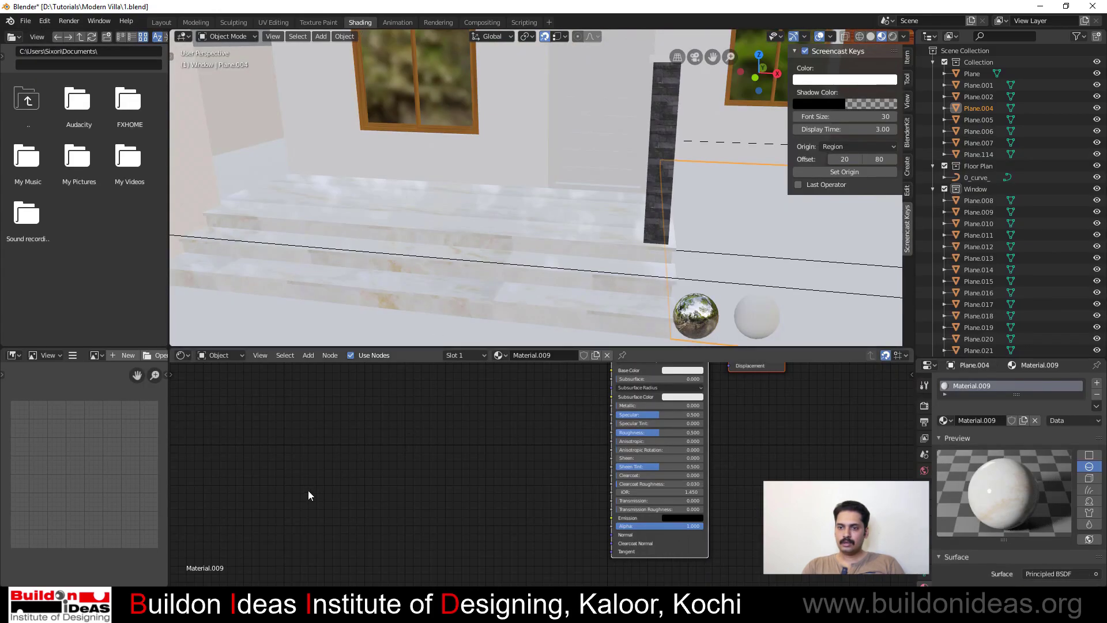
pyautogui.hotkey('alt', 'Tab')
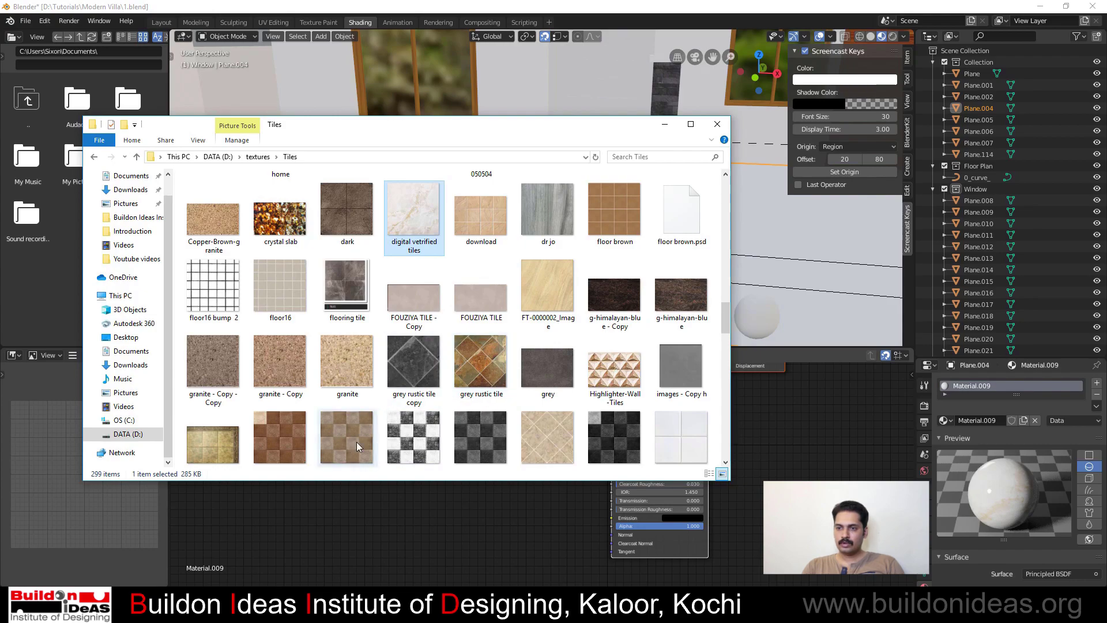
pyautogui.moveTo(356, 441); pyautogui.dragTo(611, 370)
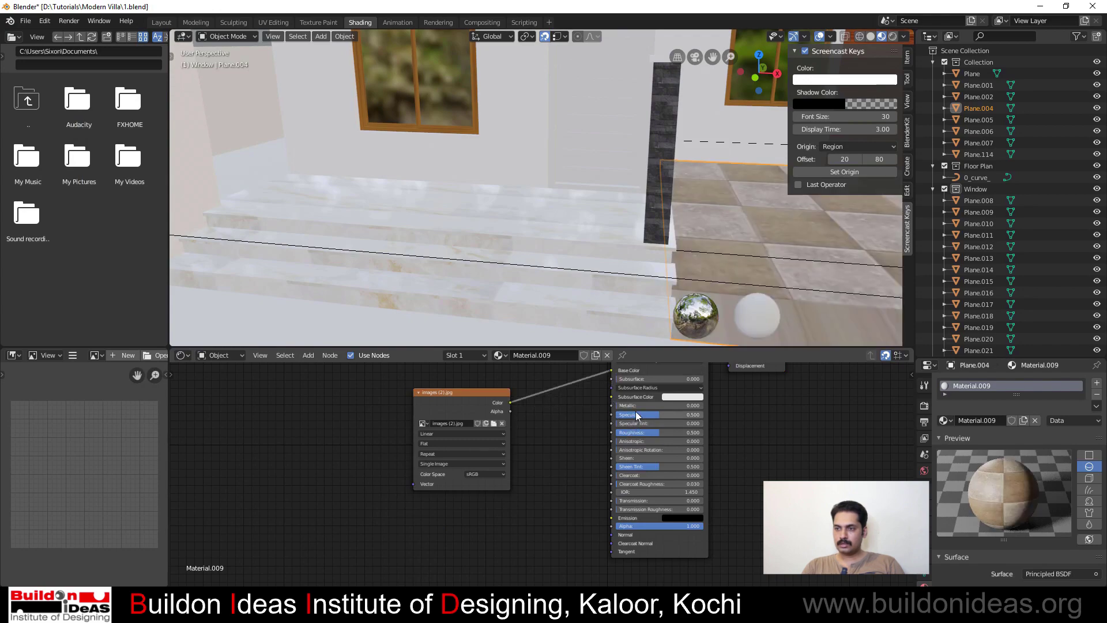
# Set the checkered floor material's Specular to 0.077 and Roughness to 0.755
pyautogui.moveTo(635, 415); pyautogui.dragTo(620, 414)
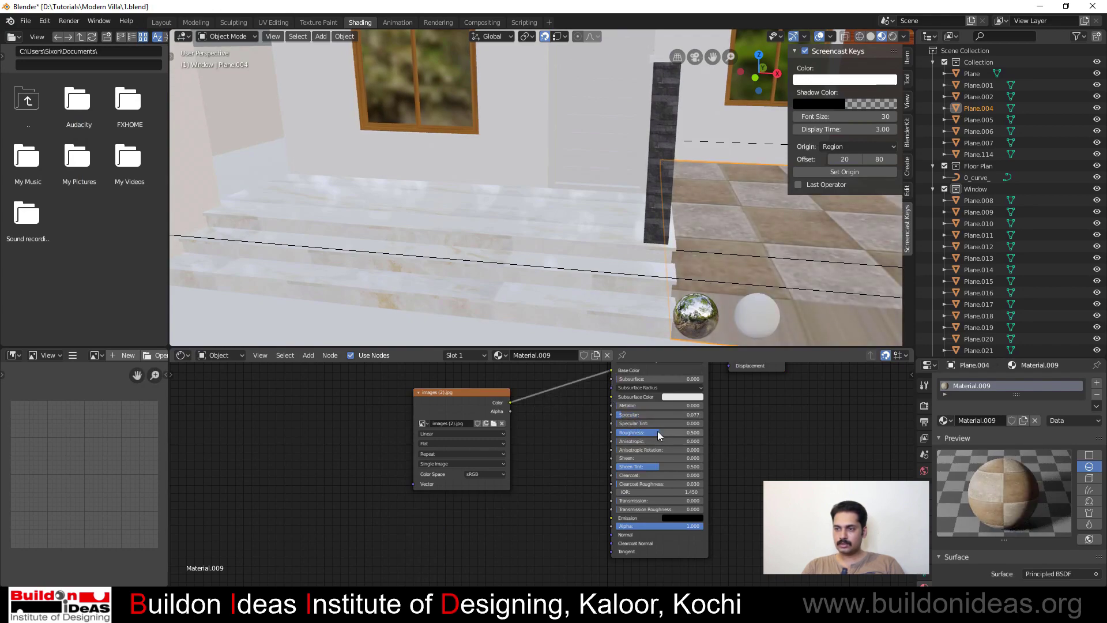
pyautogui.moveTo(651, 433); pyautogui.dragTo(654, 433)
pyautogui.scroll(-4, 598, 262)
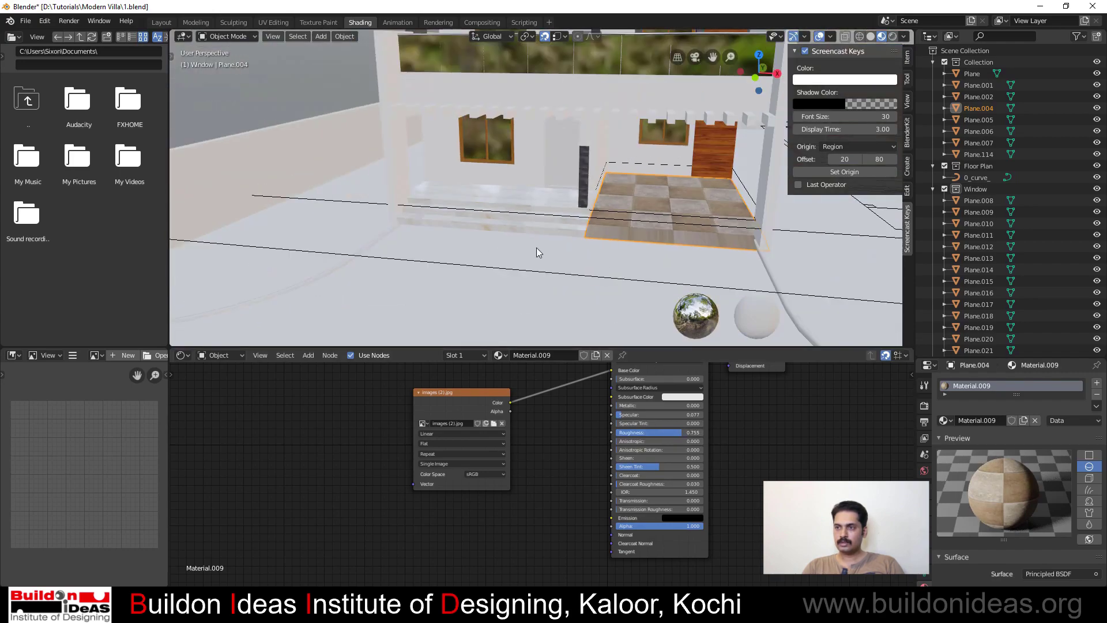
# Unwrap all faces of the checkered floor with Smart UV Project in the UV Editing workspace
pyautogui.click(272, 23)
pyautogui.scroll(-3, 700, 308)
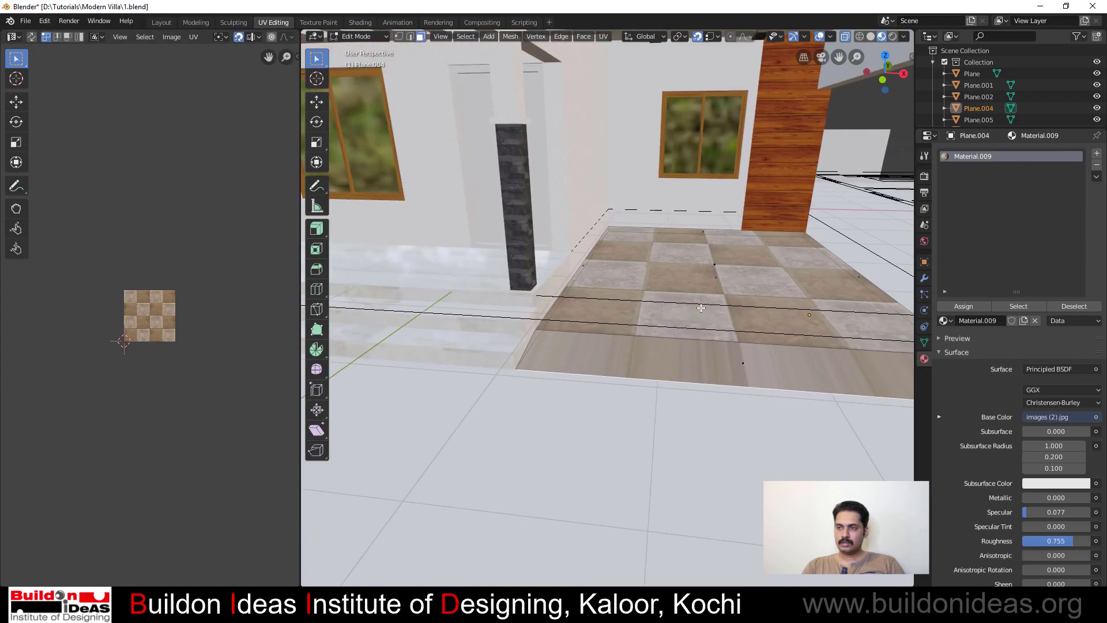
pyautogui.moveTo(700, 308); pyautogui.dragTo(571, 182, button='middle')
pyautogui.moveTo(659, 452); pyautogui.dragTo(666, 445)
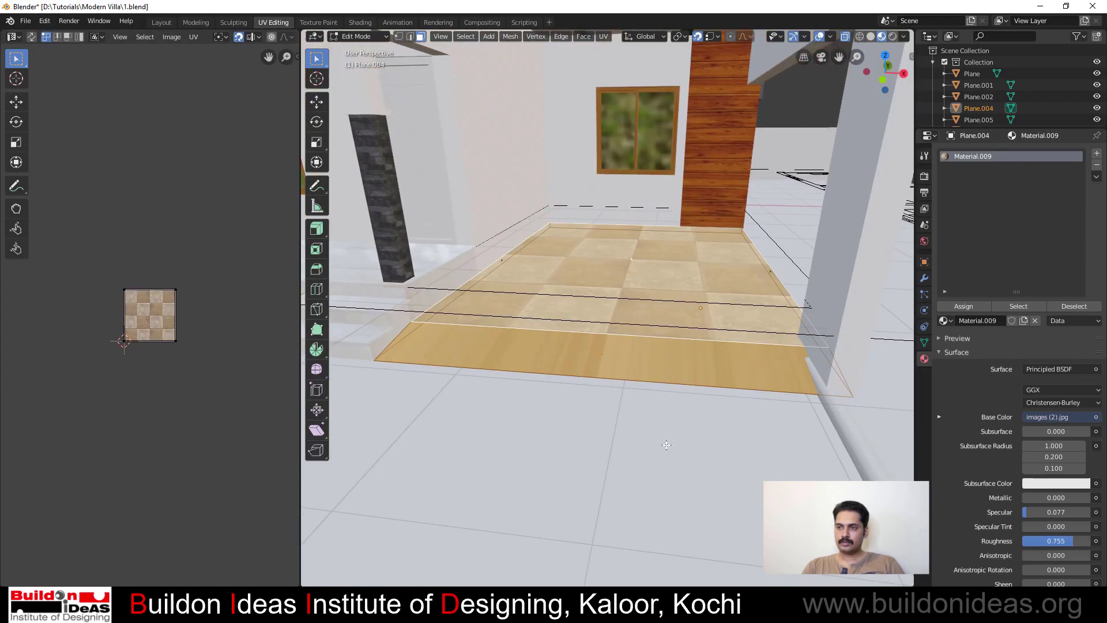
pyautogui.rightClick(578, 295)
pyautogui.moveTo(576, 295)
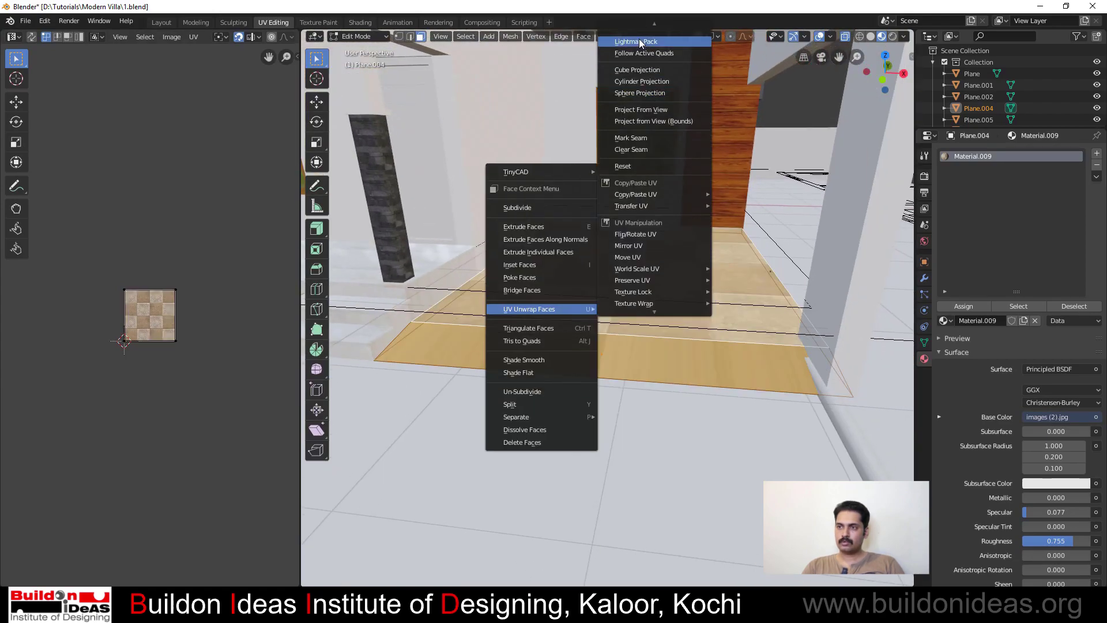
pyautogui.moveTo(642, 23)
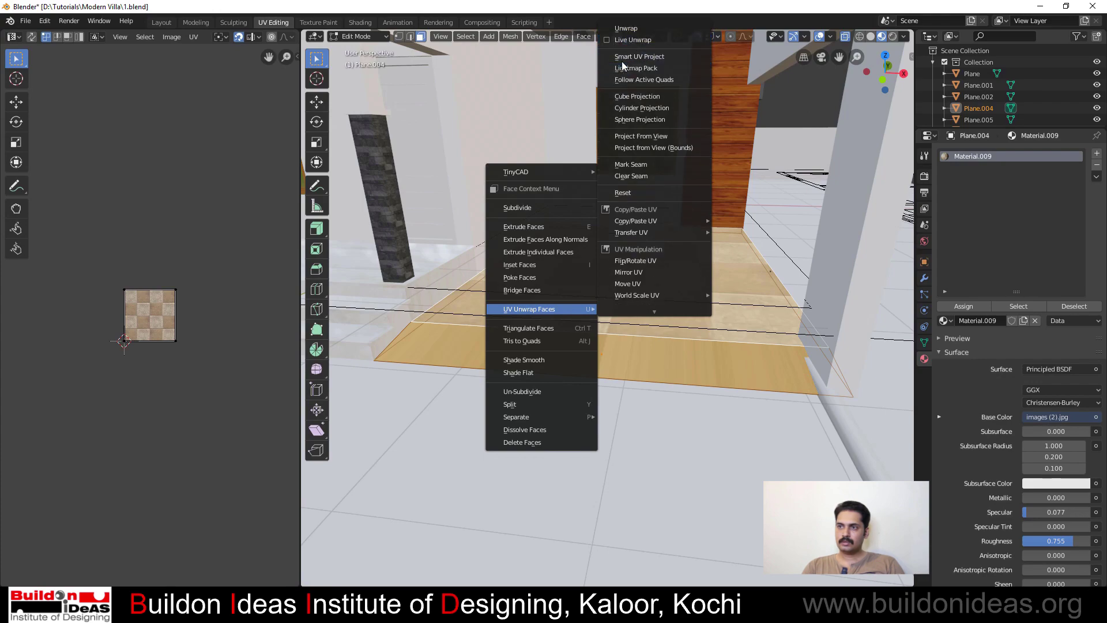
pyautogui.click(616, 62)
pyautogui.click(605, 148)
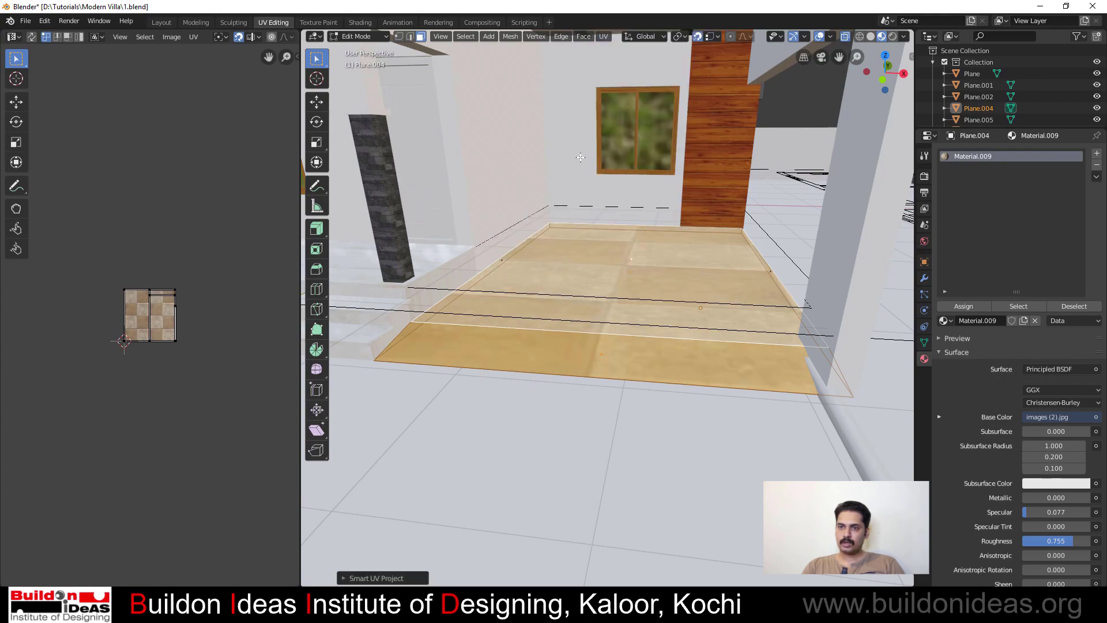
# Scale the checkered floor's UV islands up to more than four times their size and return to Object Mode
pyautogui.scroll(4, 134, 316)
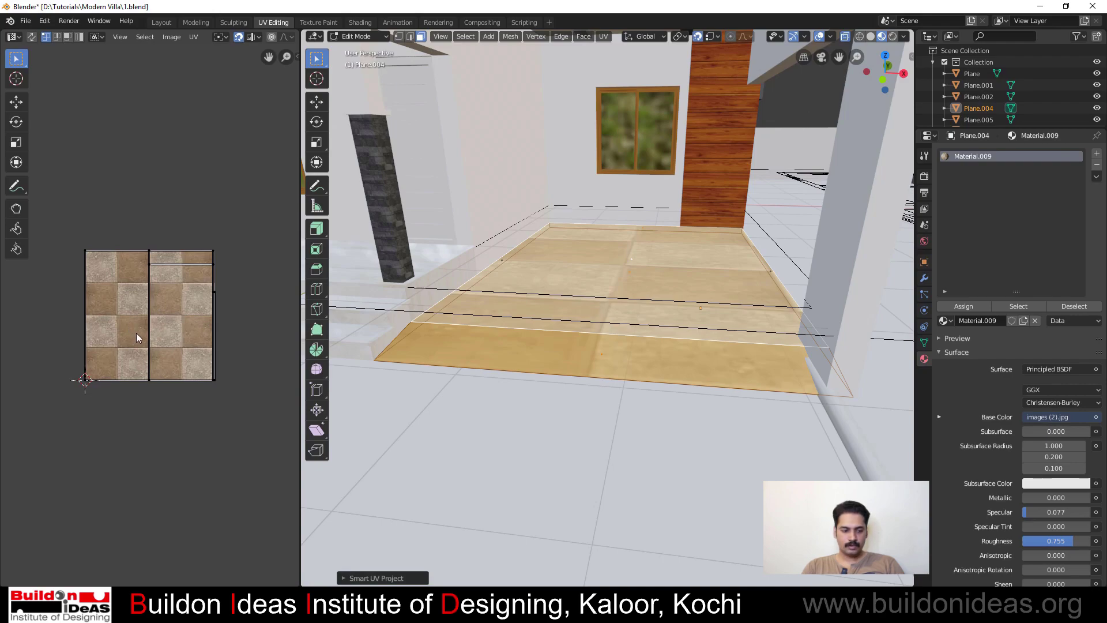
pyautogui.press('a')
pyautogui.press('s')
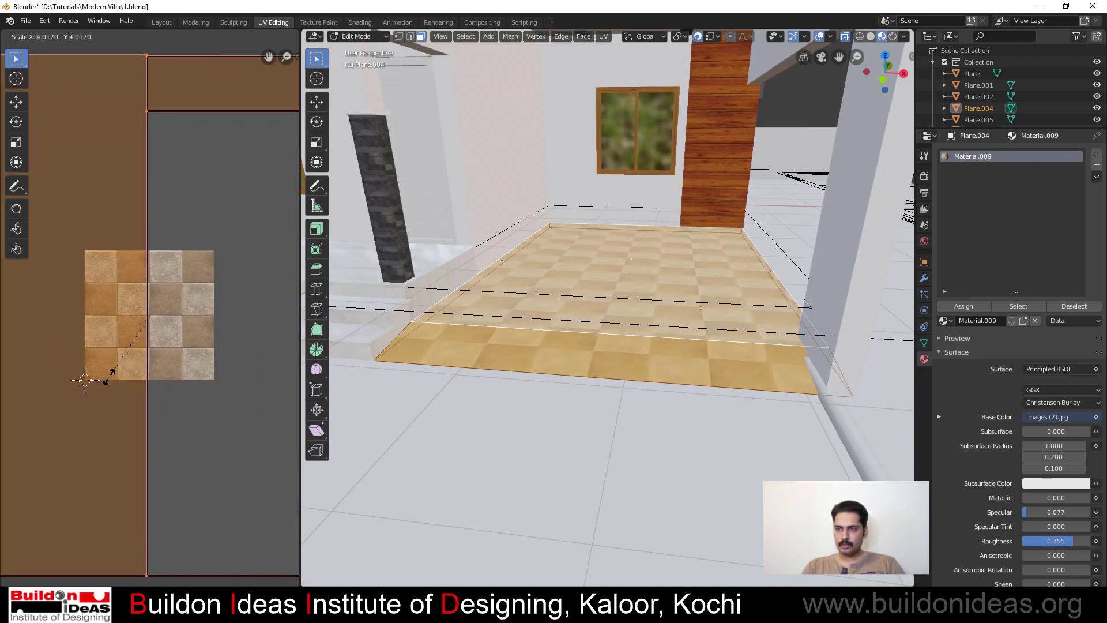
pyautogui.click(106, 388)
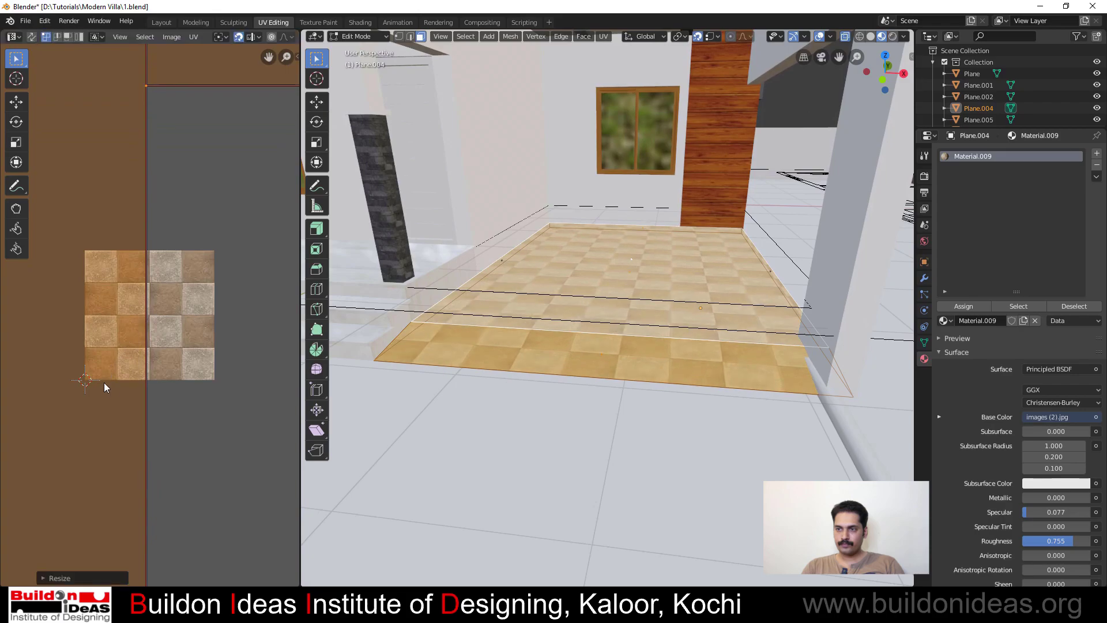
pyautogui.press('Tab')
pyautogui.scroll(-5, 677, 348)
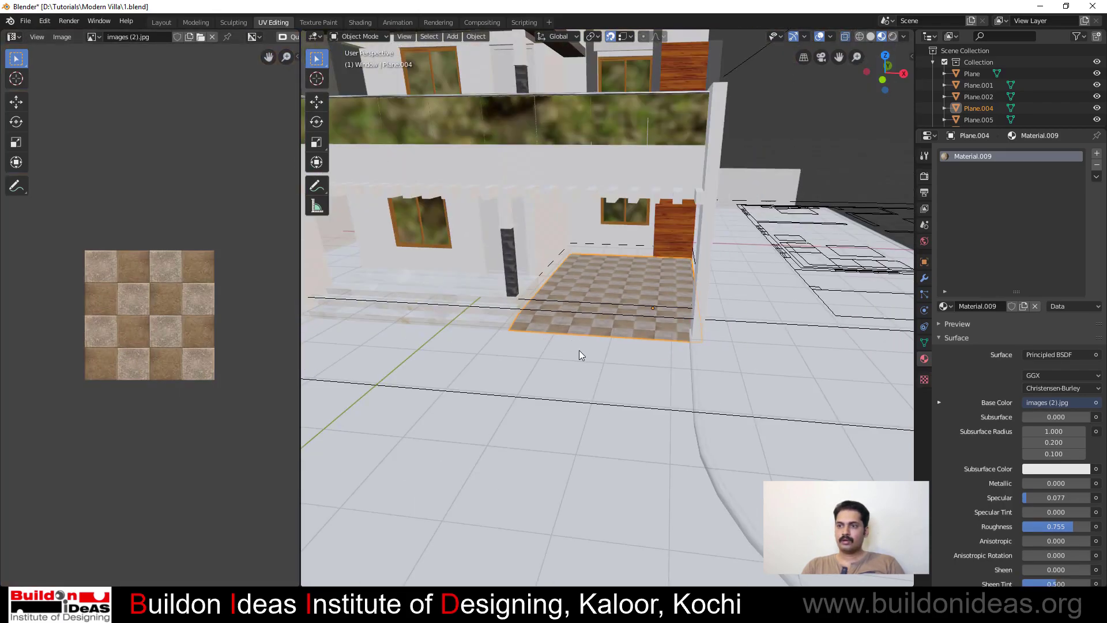
pyautogui.moveTo(579, 350); pyautogui.dragTo(590, 407, button='middle')
pyautogui.scroll(-2, 526, 332)
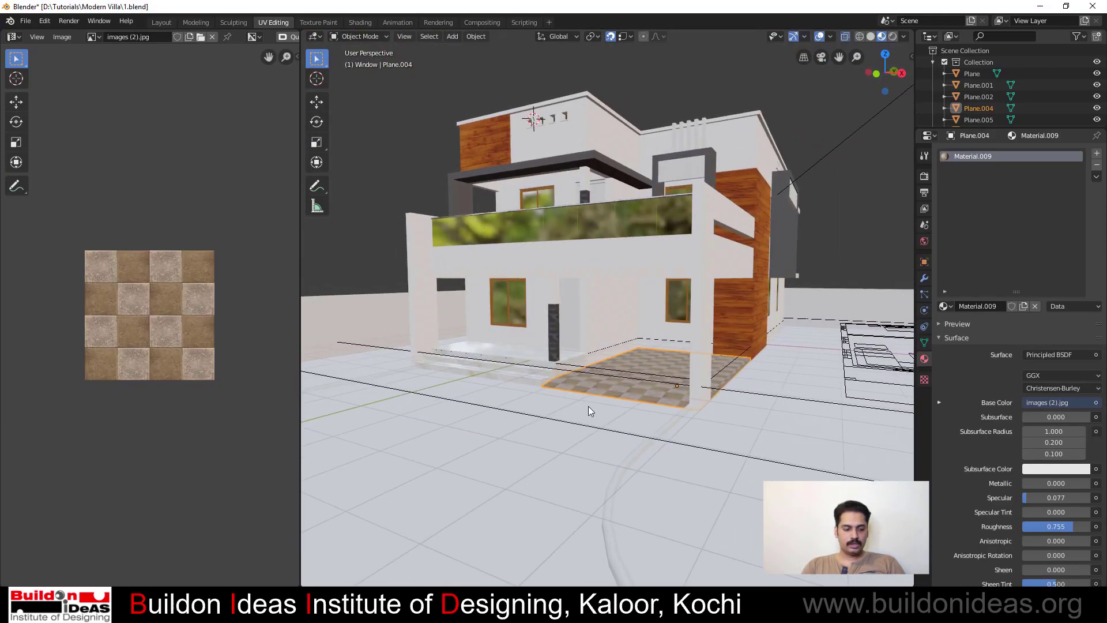
pyautogui.scroll(-3, 535, 326)
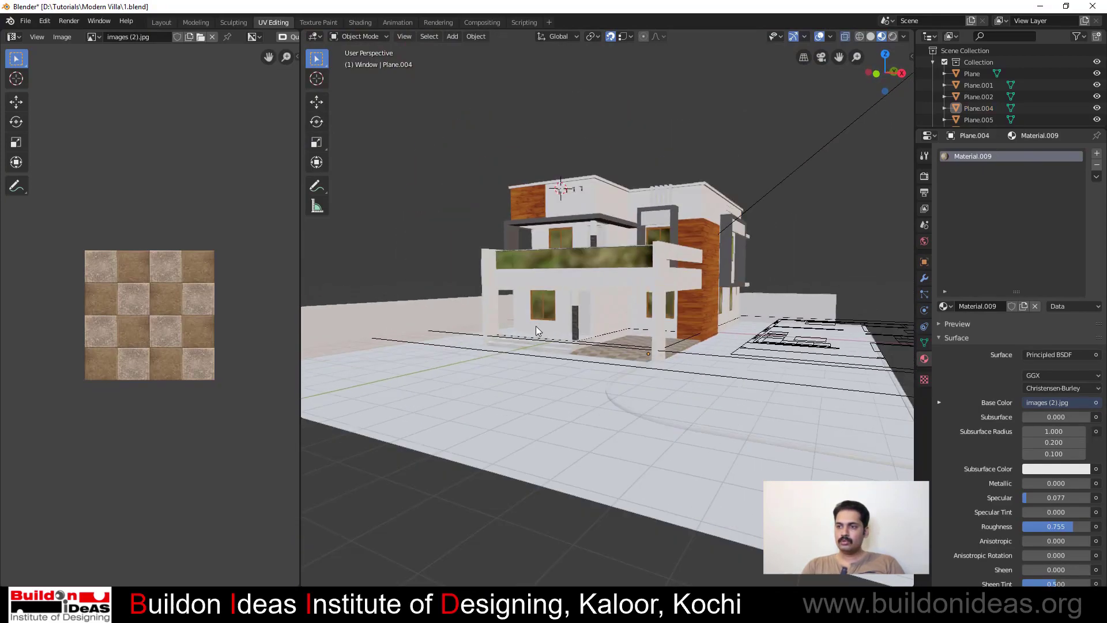
# Give the curved kerb in the yard a new grey material with Specular 0 and Roughness 1
pyautogui.moveTo(535, 327); pyautogui.dragTo(541, 361, button='middle')
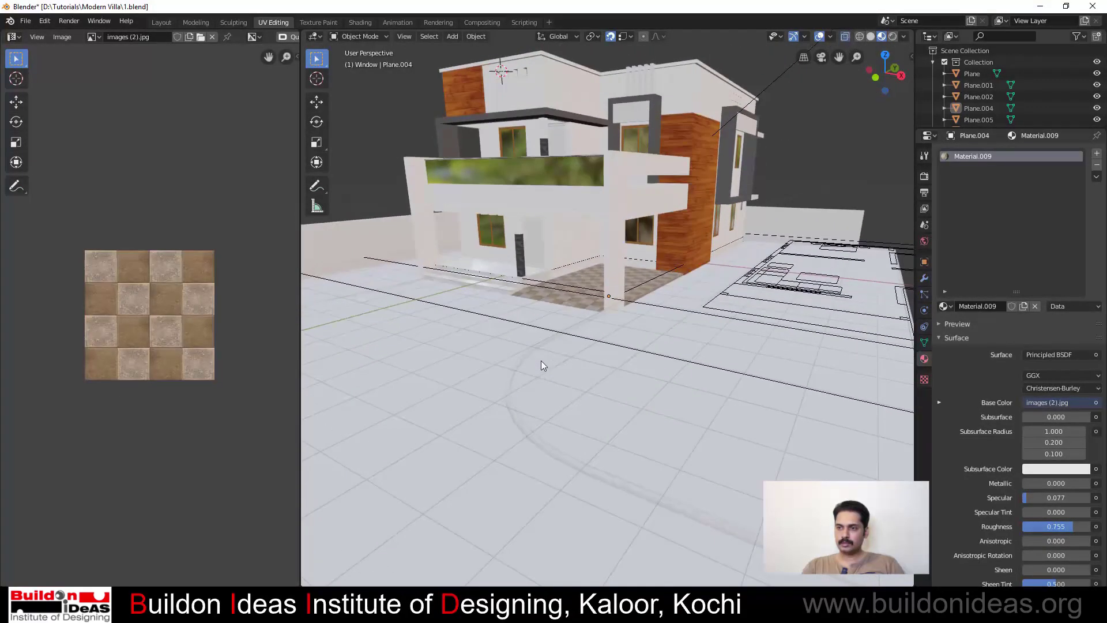
pyautogui.click(510, 384)
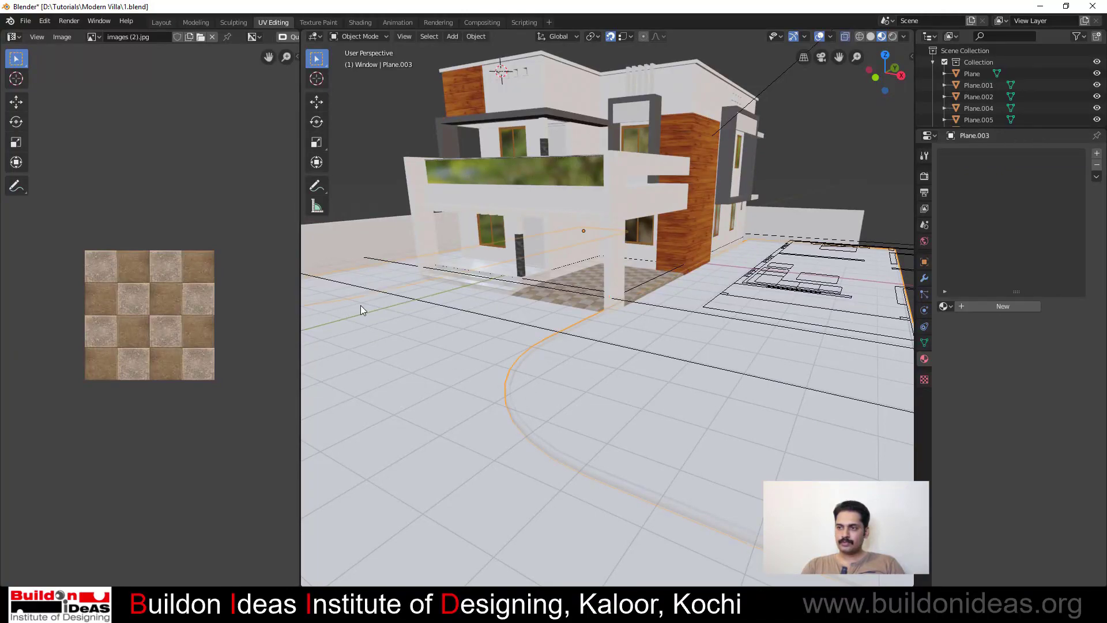
pyautogui.click(966, 305)
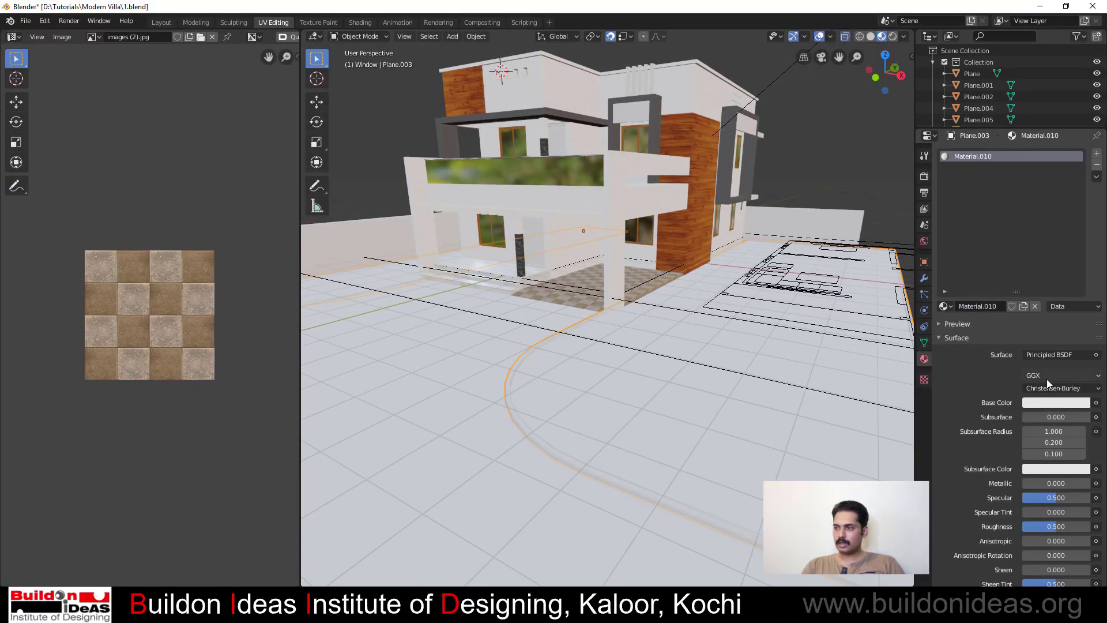
pyautogui.click(1039, 403)
pyautogui.moveTo(1082, 272); pyautogui.dragTo(1082, 280)
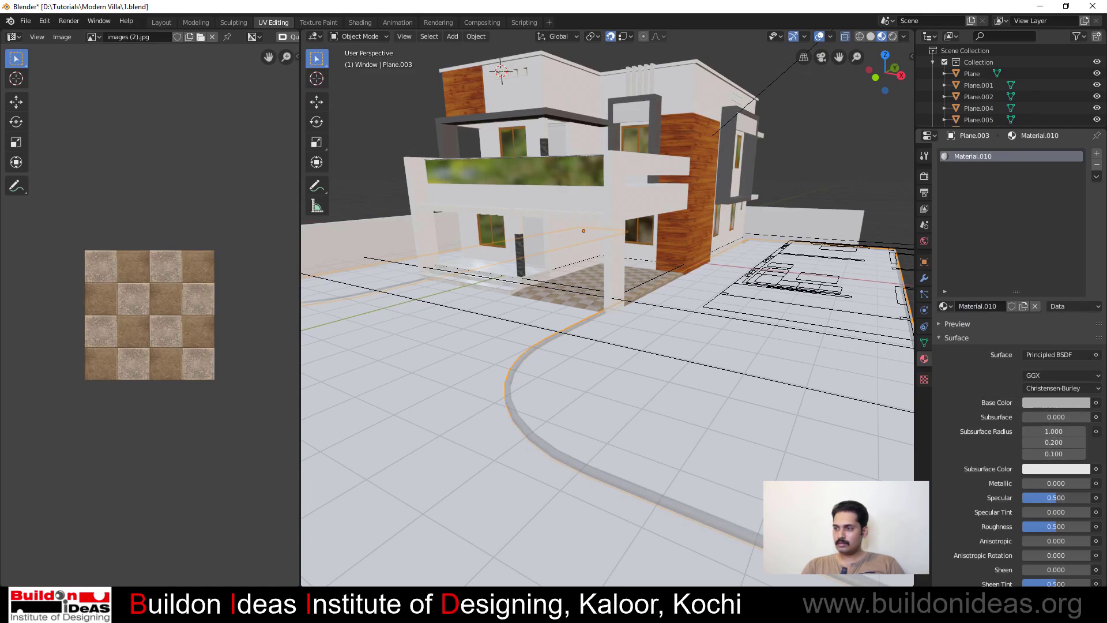
pyautogui.moveTo(1056, 498); pyautogui.dragTo(1023, 498)
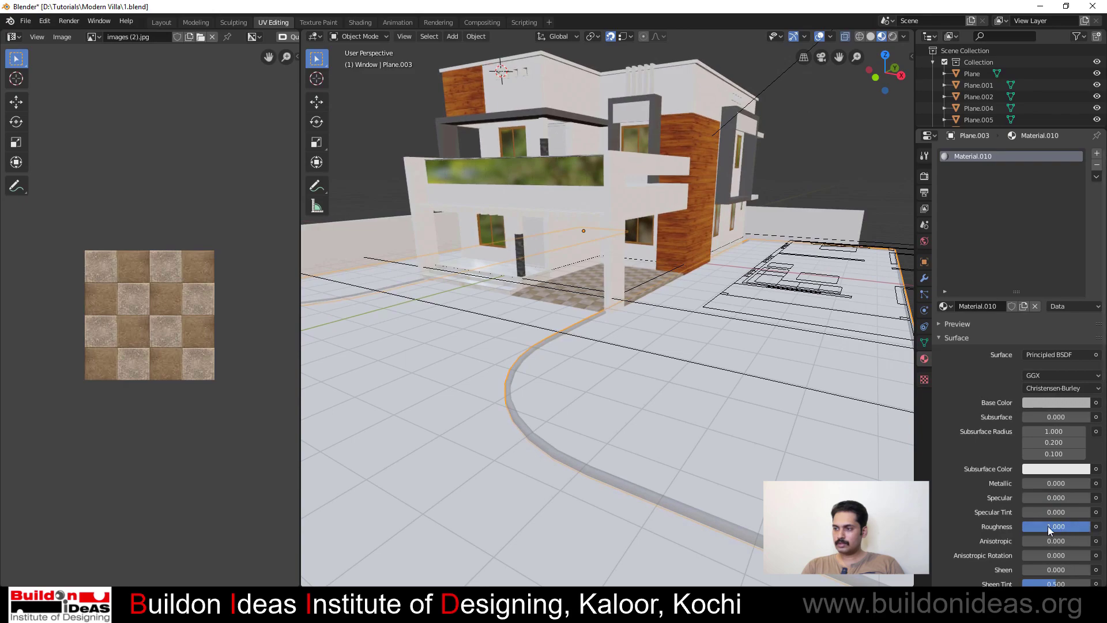
# Create a new material for the ground surface bordered by the curved kerb, with Specular 0 and Roughness 1
pyautogui.click(609, 373)
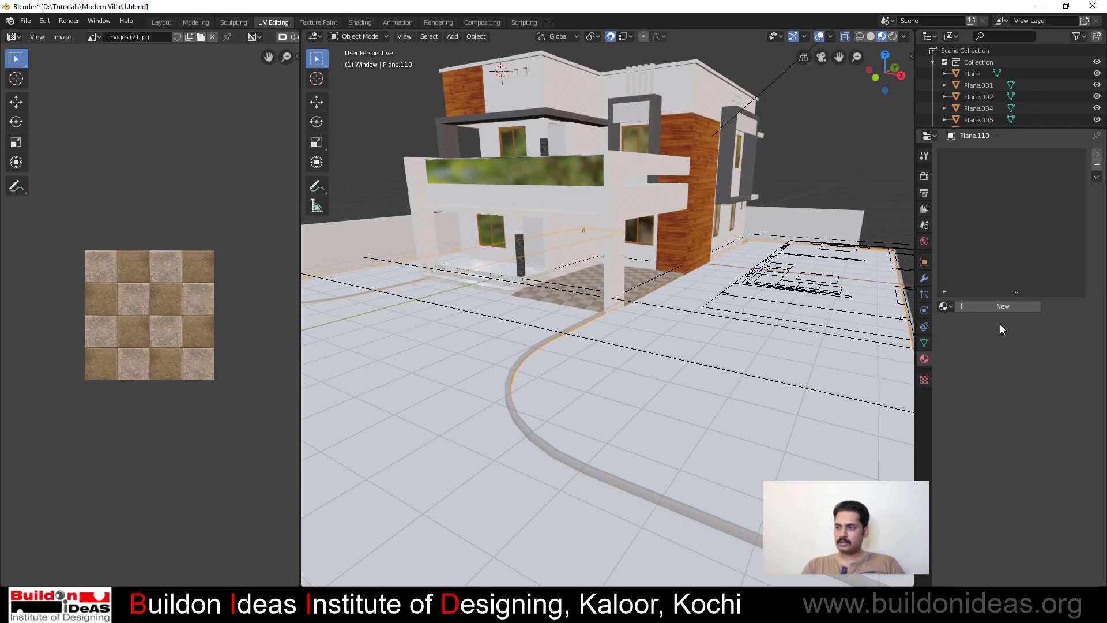
pyautogui.click(1003, 306)
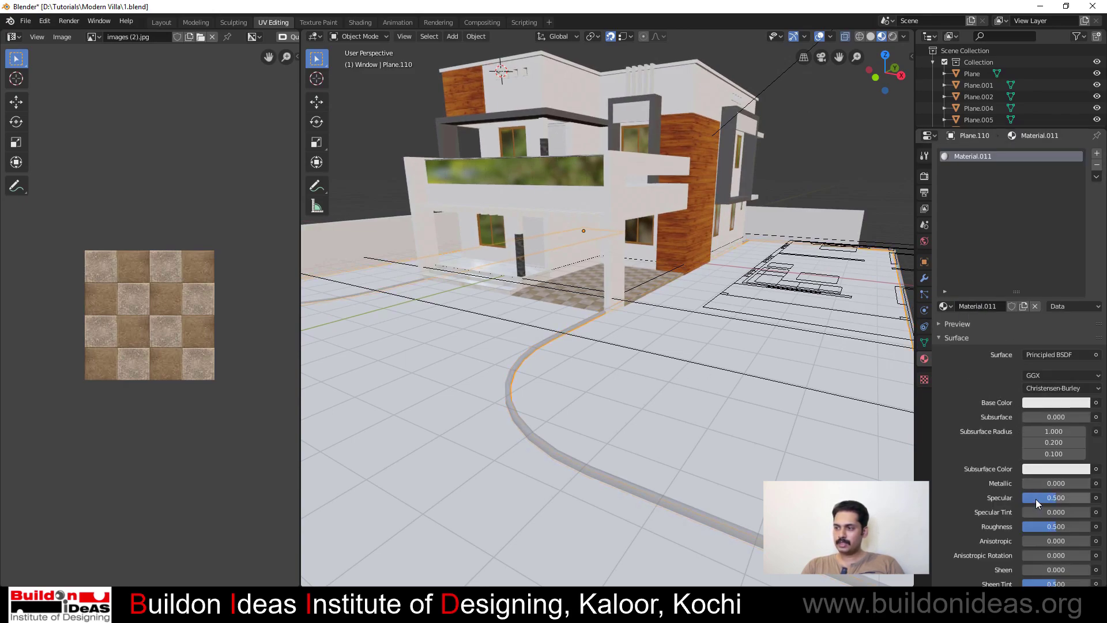
pyautogui.moveTo(1035, 498); pyautogui.dragTo(1095, 527)
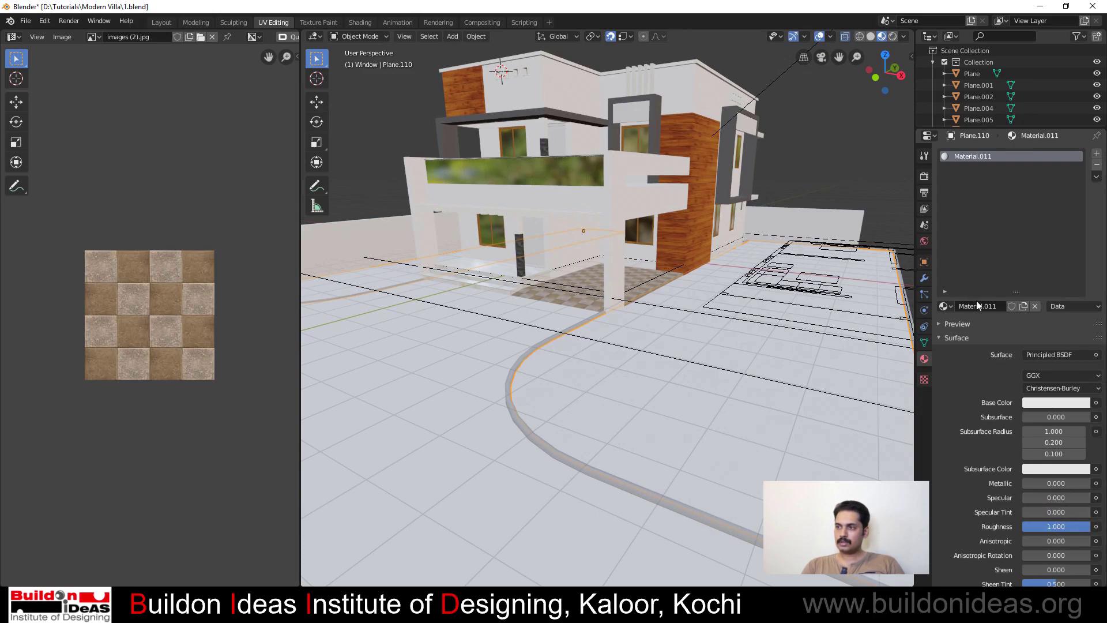
# Switch to File Explorer, open the grass textures folder and add the grass11 image to Blender's node editor as a texture node
pyautogui.click(357, 25)
pyautogui.doubleClick(412, 279)
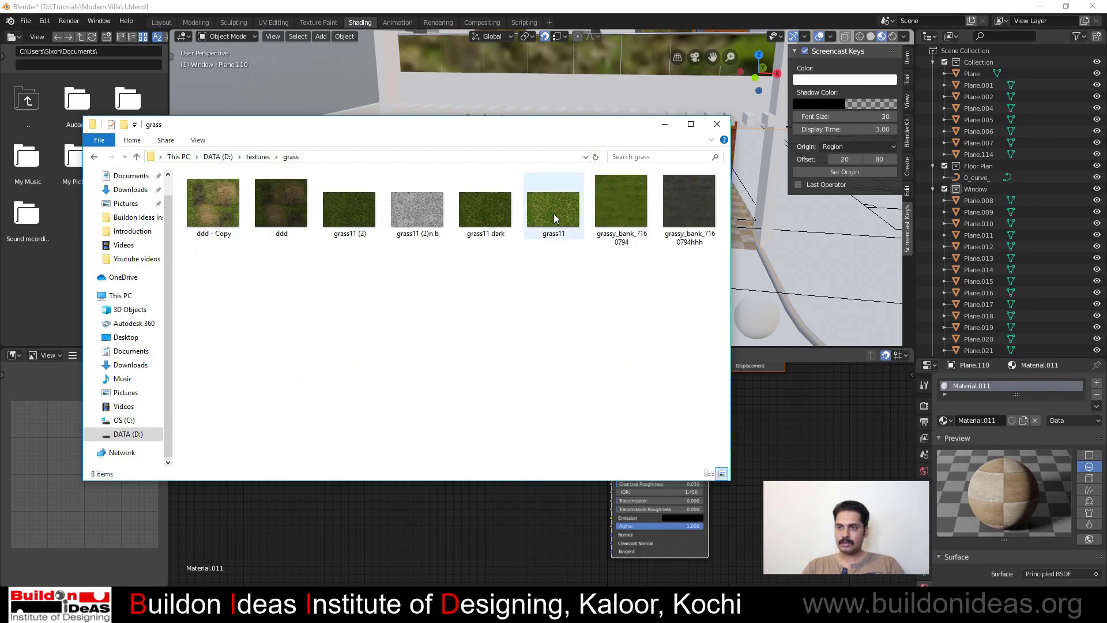
pyautogui.moveTo(553, 213); pyautogui.dragTo(397, 525)
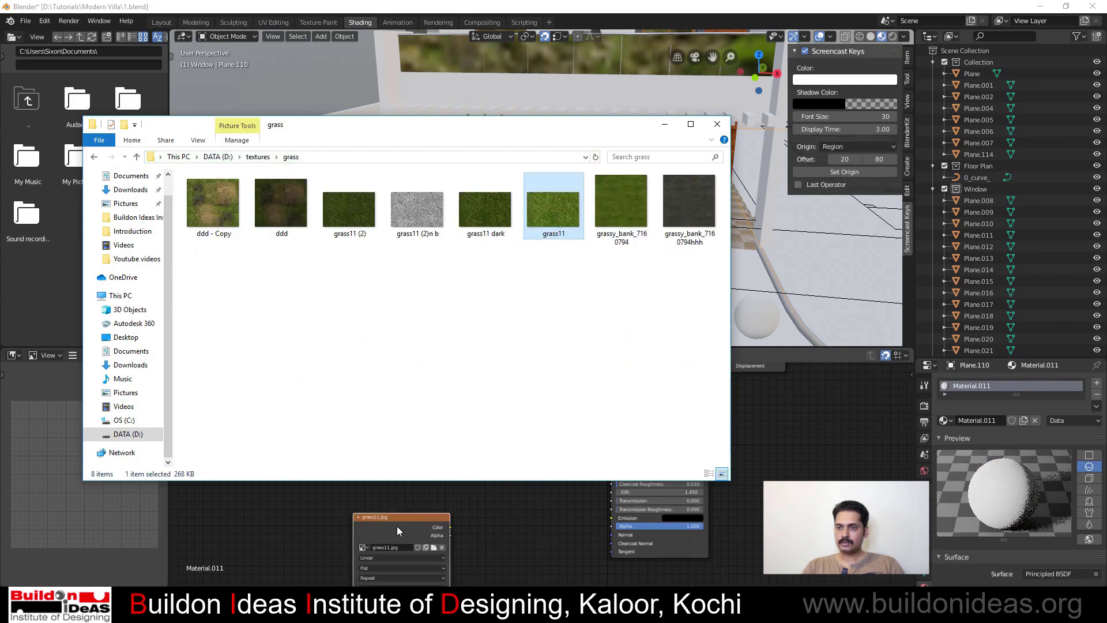
# Connect the grass11 image's Color output to the Base Color of the lawn material's Principled BSDF
pyautogui.click(458, 523)
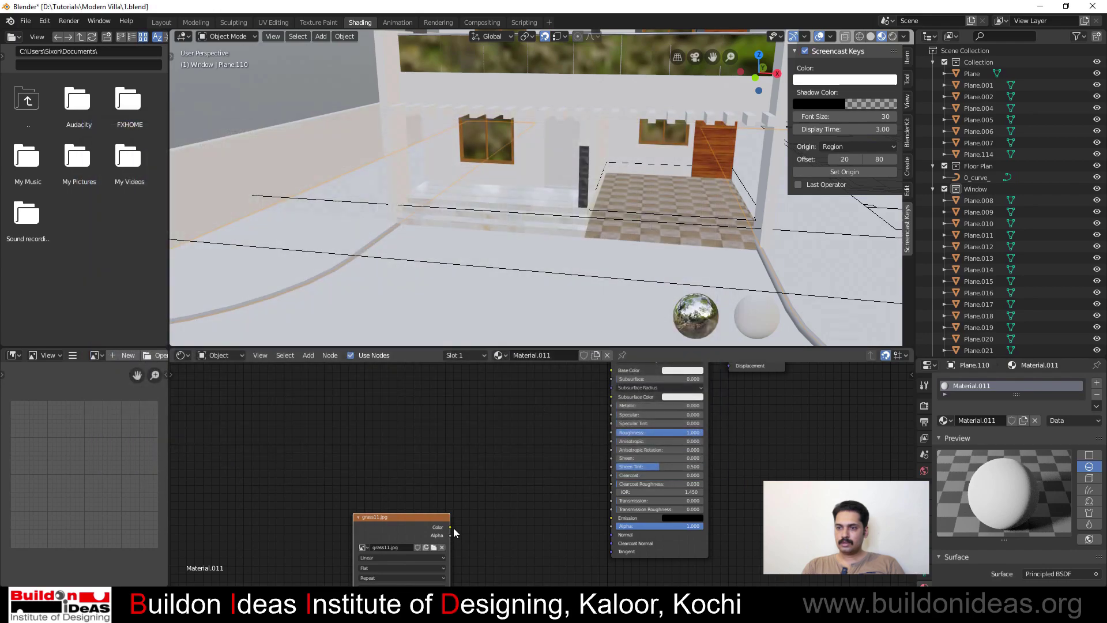
pyautogui.moveTo(450, 527); pyautogui.dragTo(610, 371)
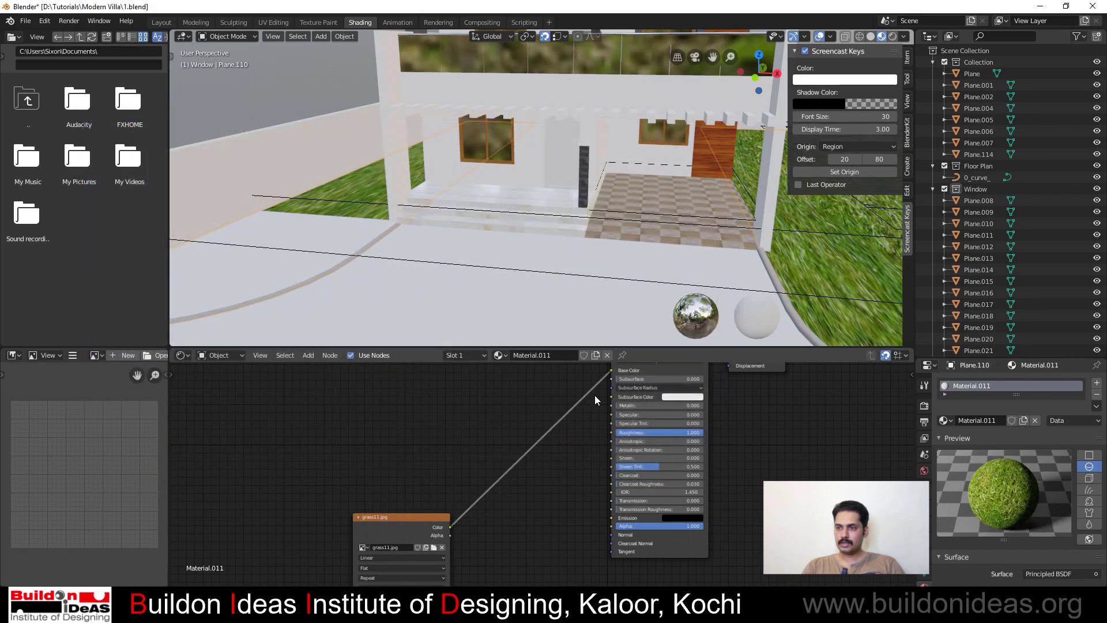
pyautogui.moveTo(608, 267); pyautogui.dragTo(771, 205, button='middle')
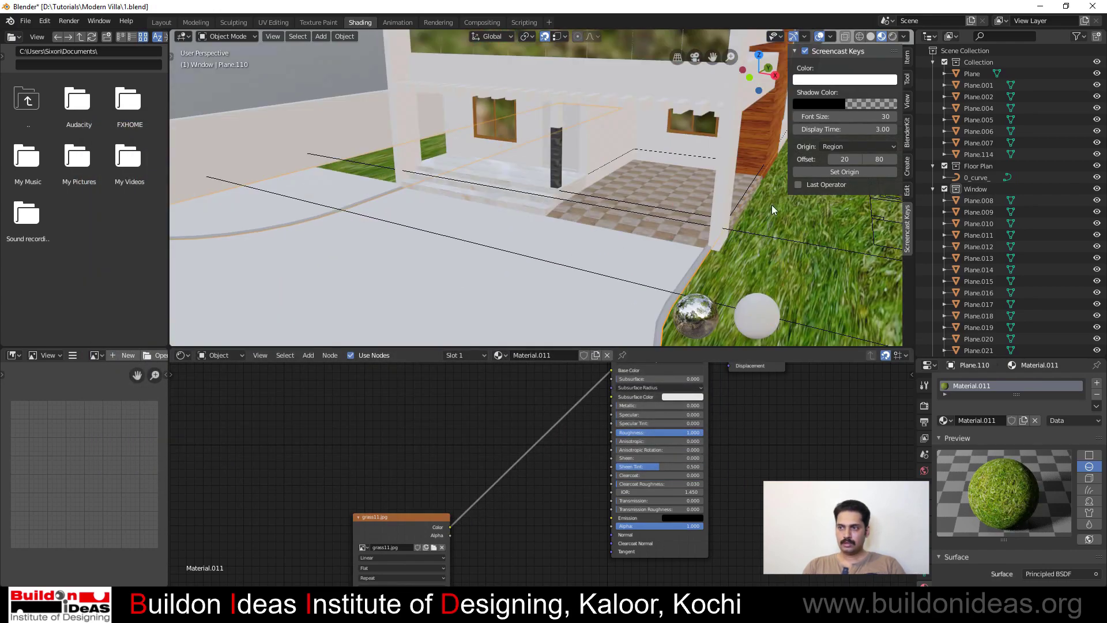
# Raise the grass surface slightly along the Z axis relative to the curved kerb, and deselect it
pyautogui.moveTo(447, 264); pyautogui.dragTo(605, 275, button='middle')
pyautogui.press('g')
pyautogui.press('z')
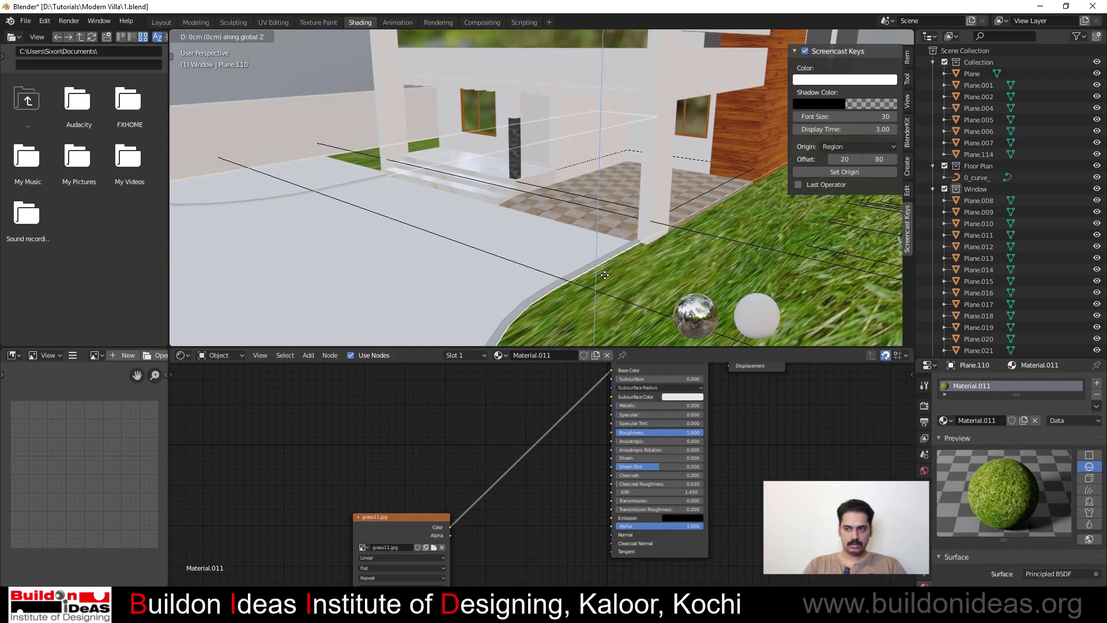
pyautogui.click(605, 277)
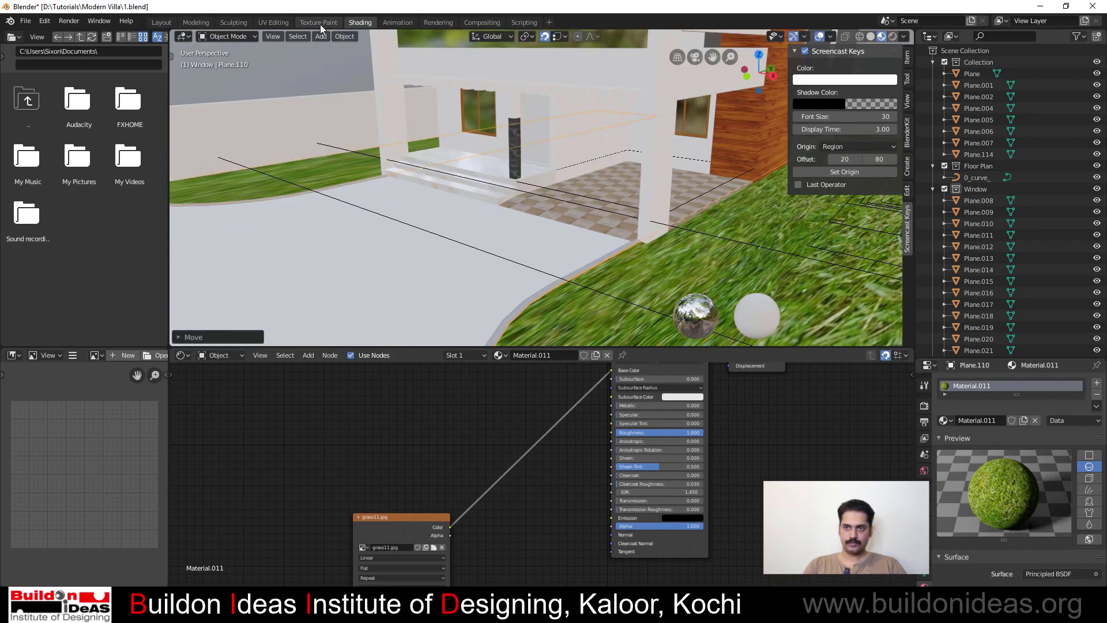
pyautogui.click(264, 75)
pyautogui.moveTo(313, 171); pyautogui.dragTo(538, 243, button='middle')
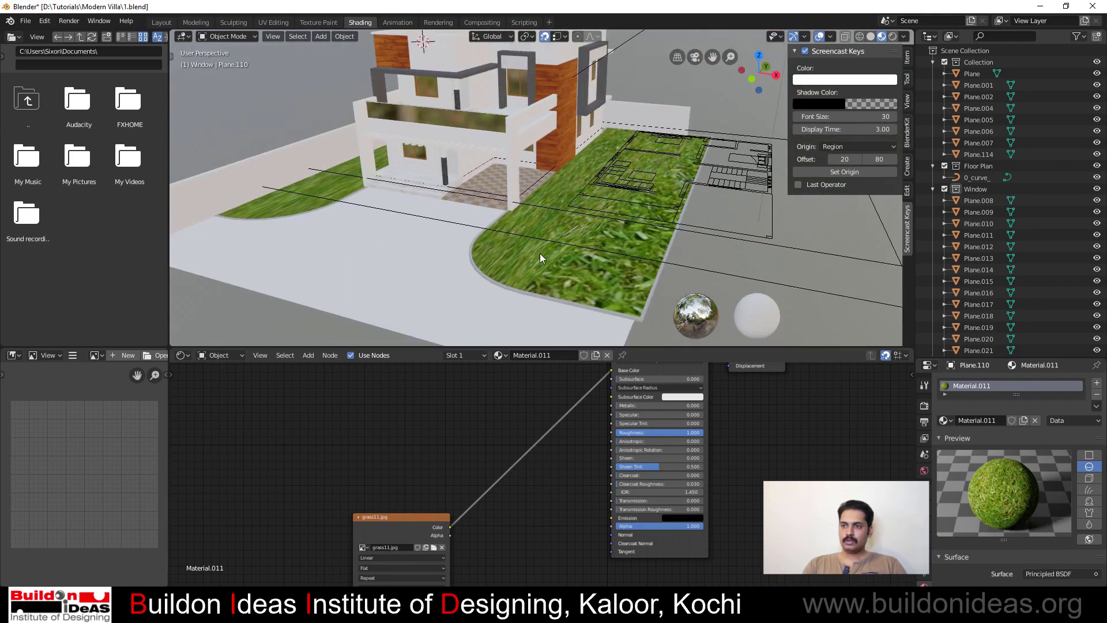
# Unwrap all faces of the grass surface with Smart UV Project
pyautogui.click(529, 266)
pyautogui.press('Tab')
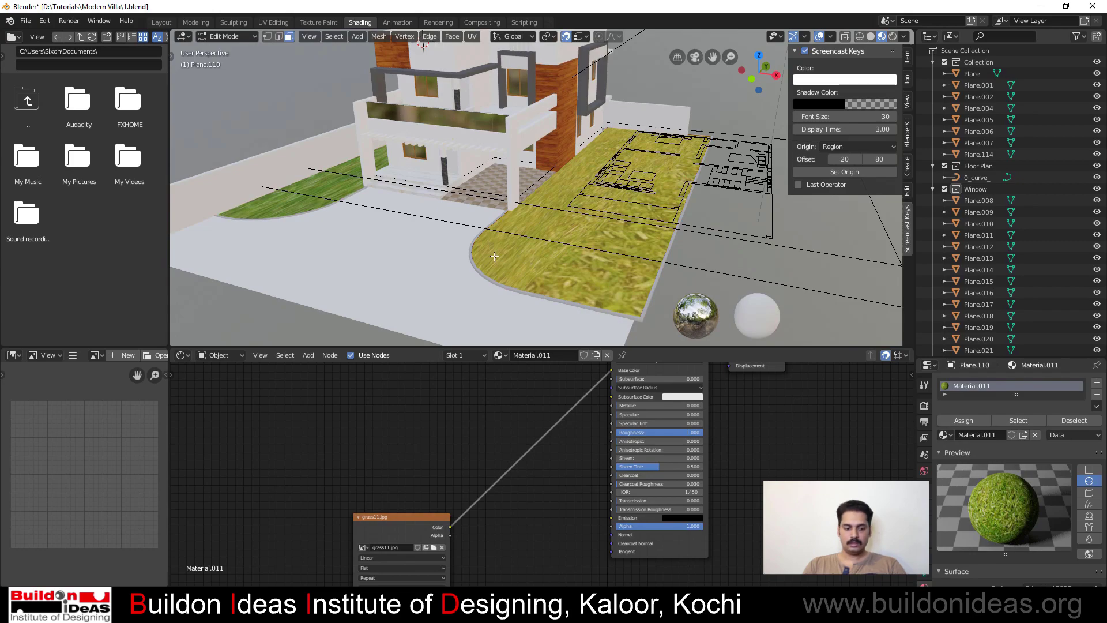
pyautogui.press('a')
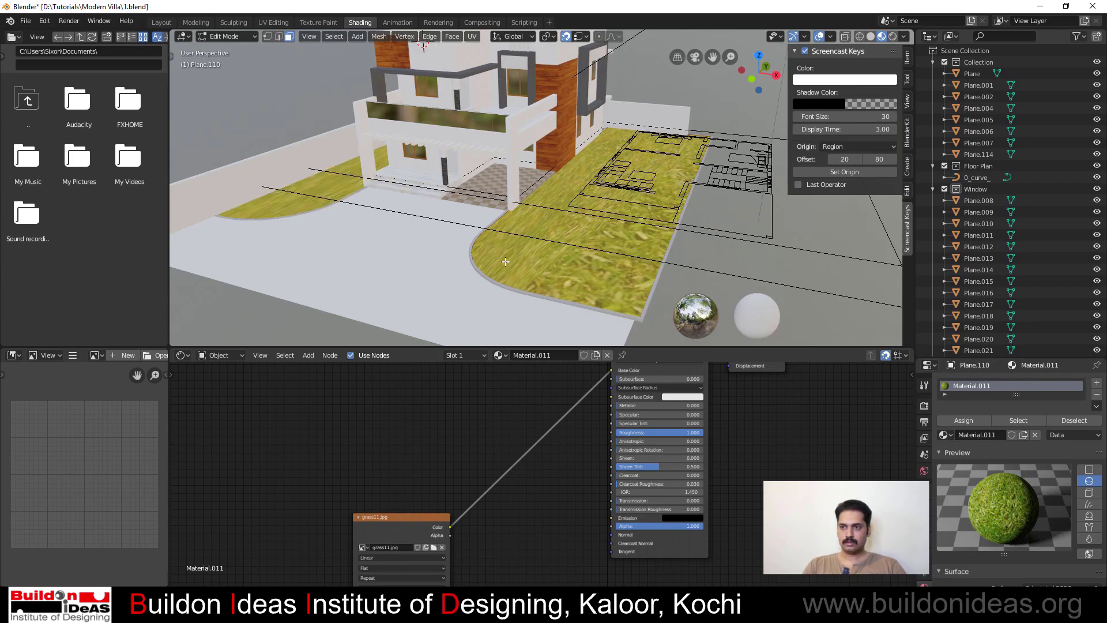
pyautogui.rightClick(505, 262)
pyautogui.moveTo(505, 261)
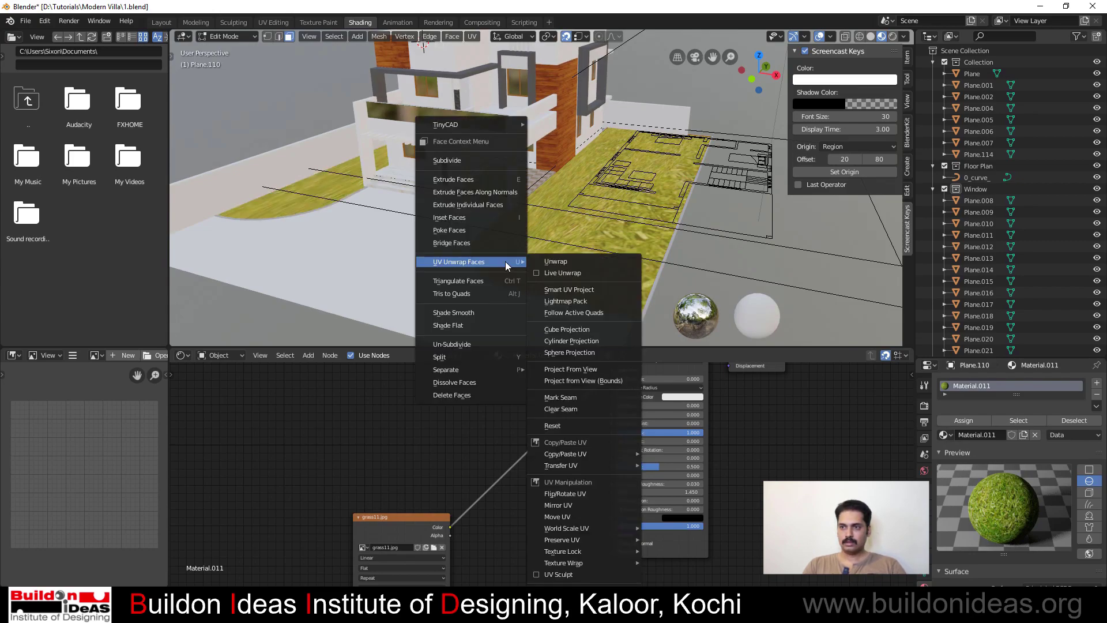
pyautogui.click(557, 292)
pyautogui.click(532, 377)
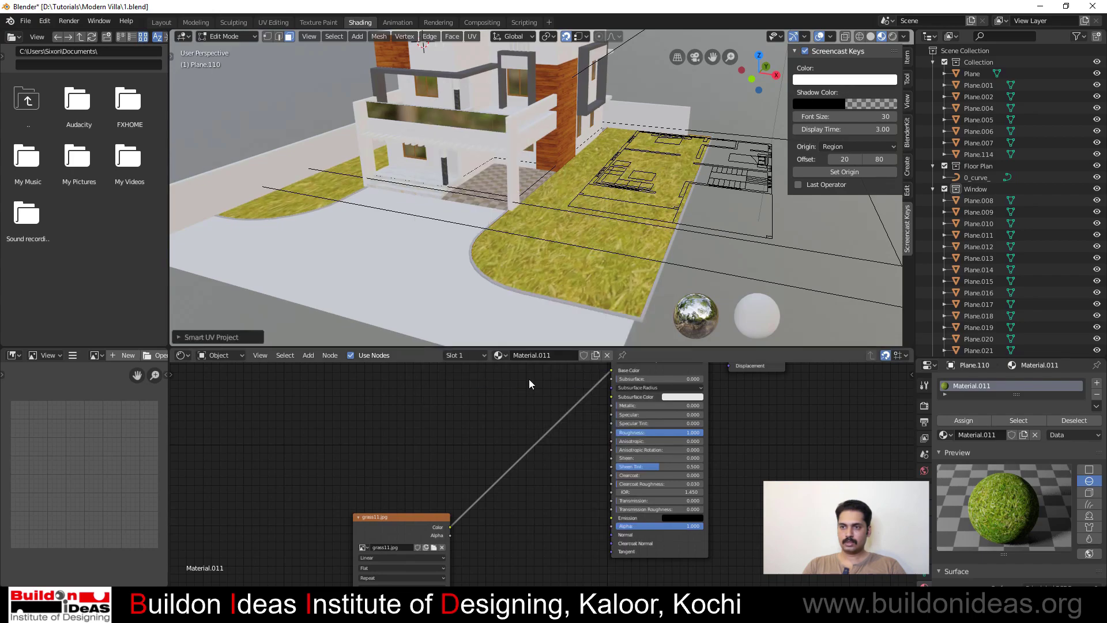
# Scale all of the lawn's UVs up to more than 7.8 times their size, return to Object Mode and save the file
pyautogui.click(269, 22)
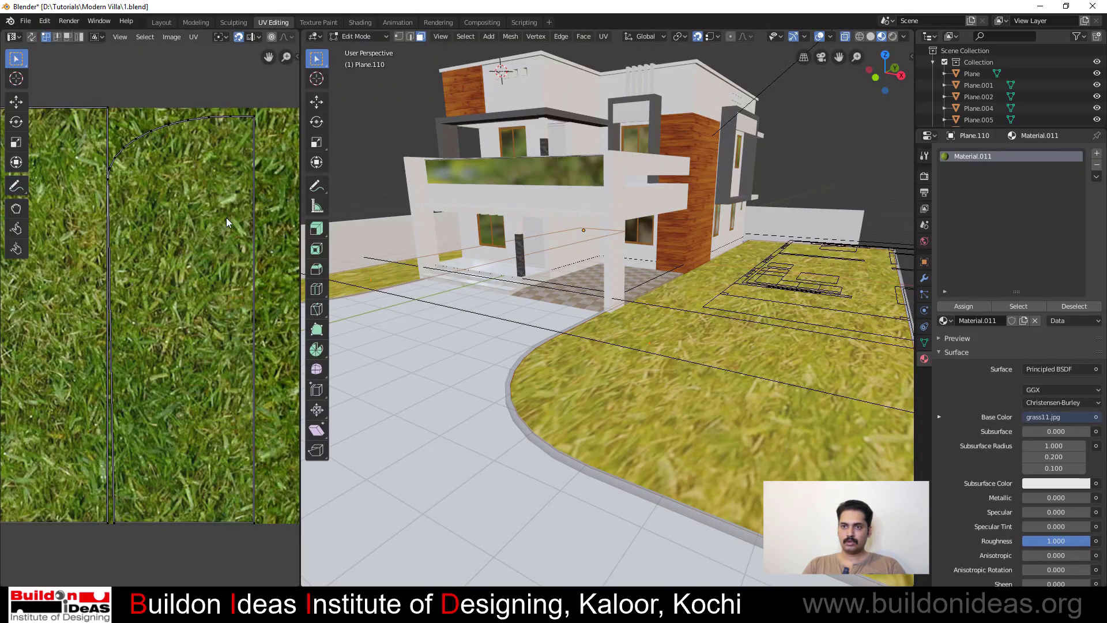
pyautogui.scroll(-5, 226, 218)
pyautogui.press('a')
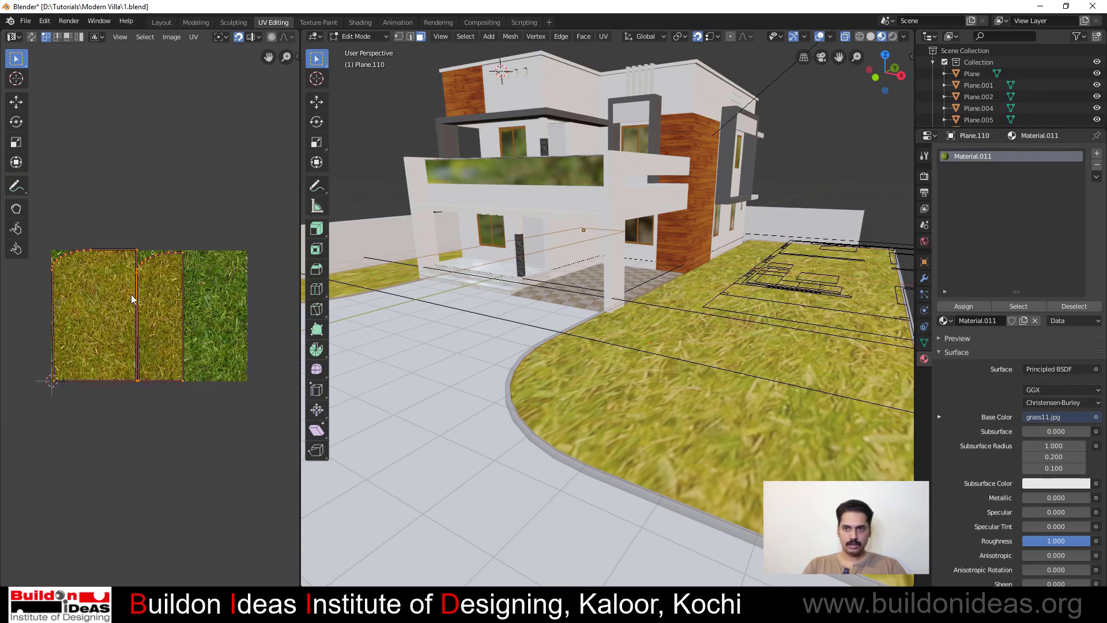
pyautogui.press('s')
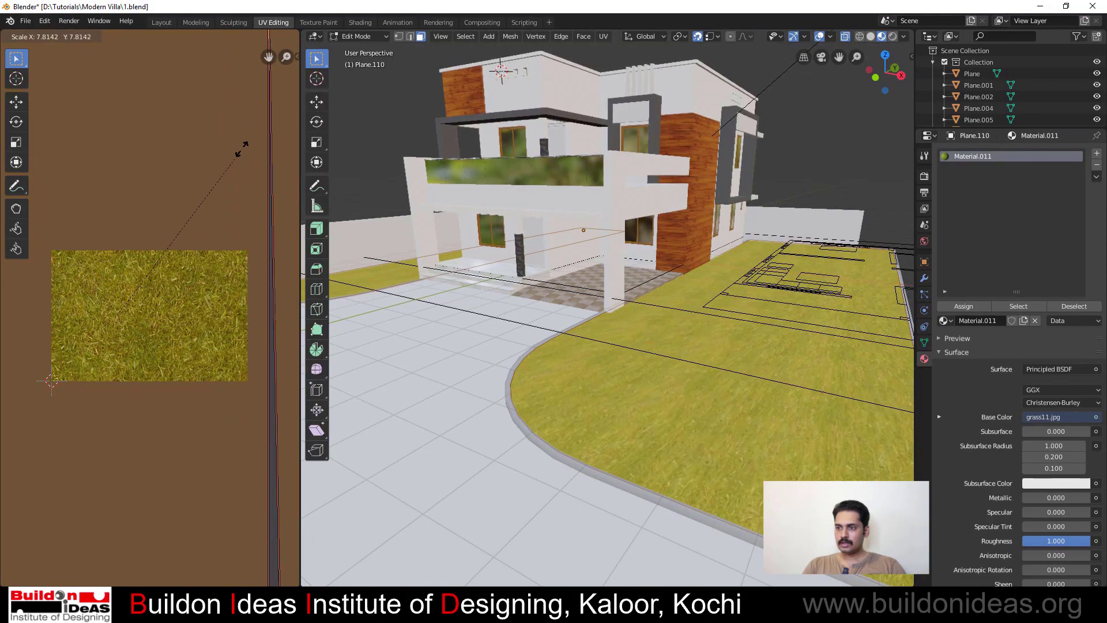
pyautogui.click(270, 105)
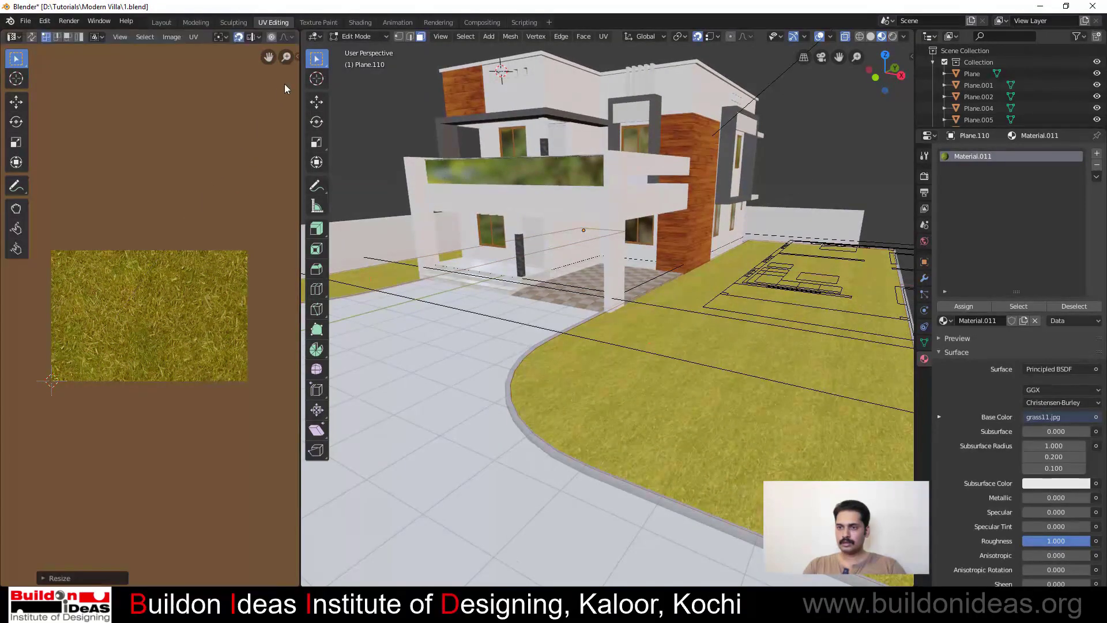
pyautogui.press('Tab')
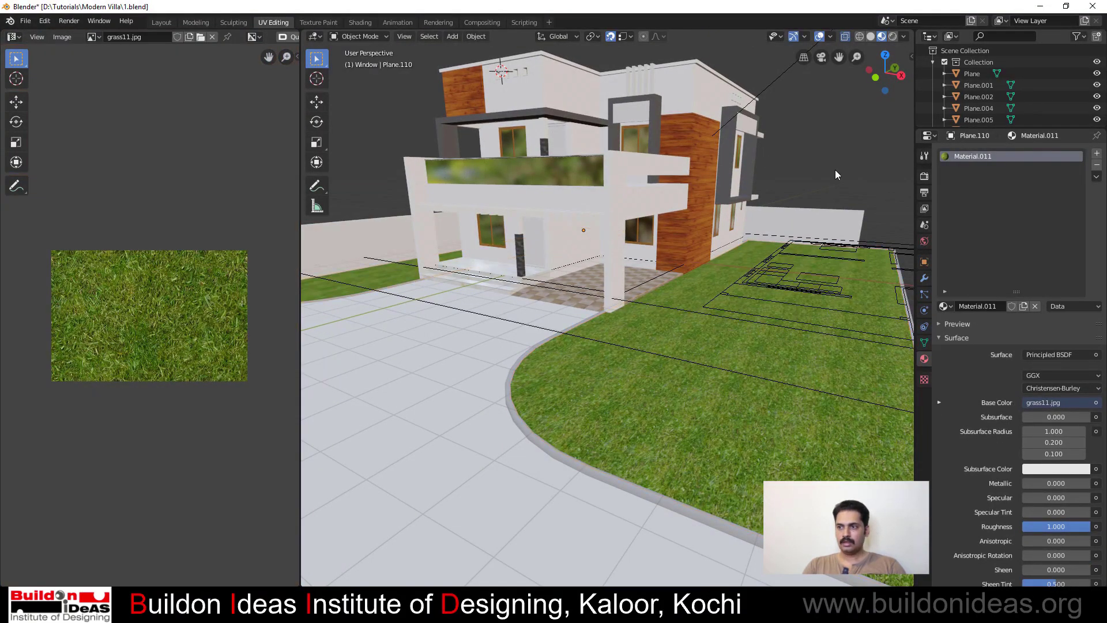
pyautogui.moveTo(835, 170); pyautogui.dragTo(669, 365, button='middle')
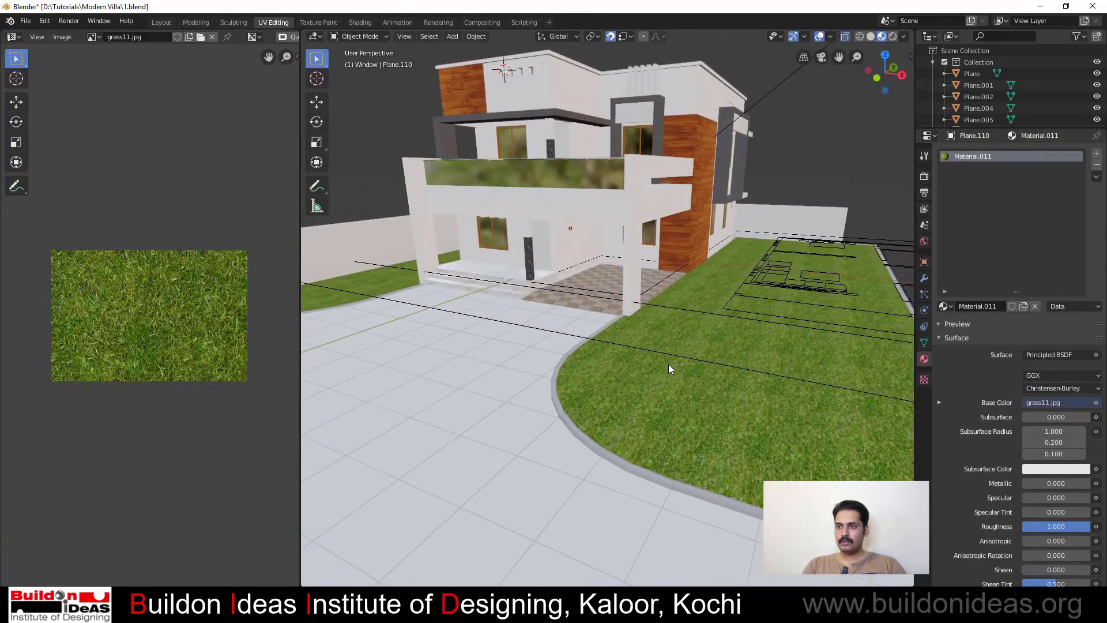
pyautogui.hotkey('ctrl', 's')
# Create a new material for the driveway surface in front of the villa and open its node setup
pyautogui.click(465, 360)
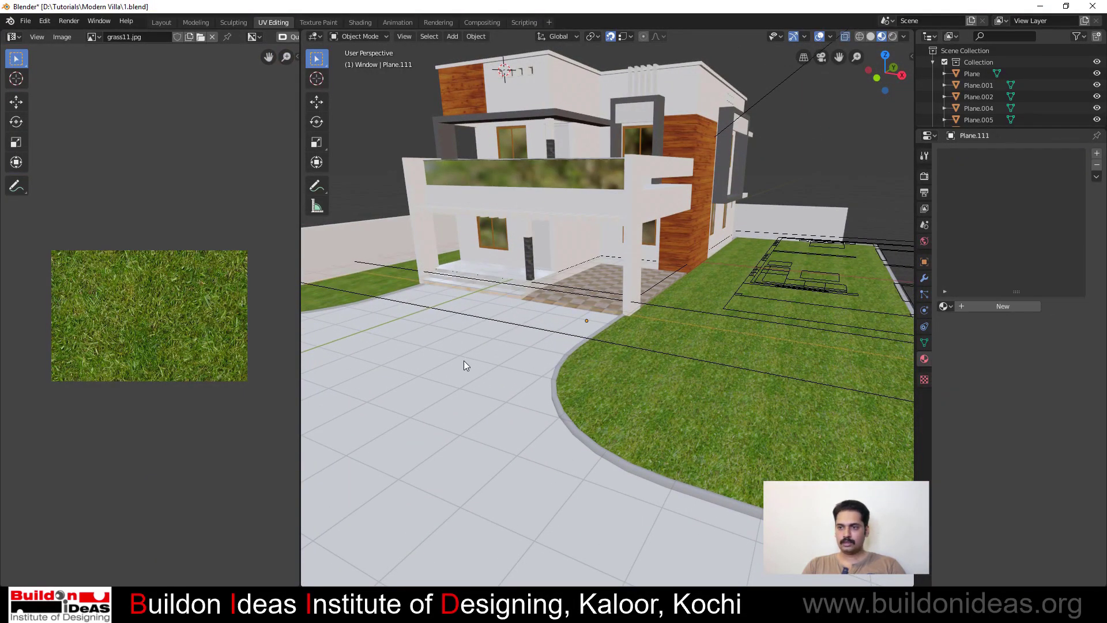
pyautogui.click(964, 307)
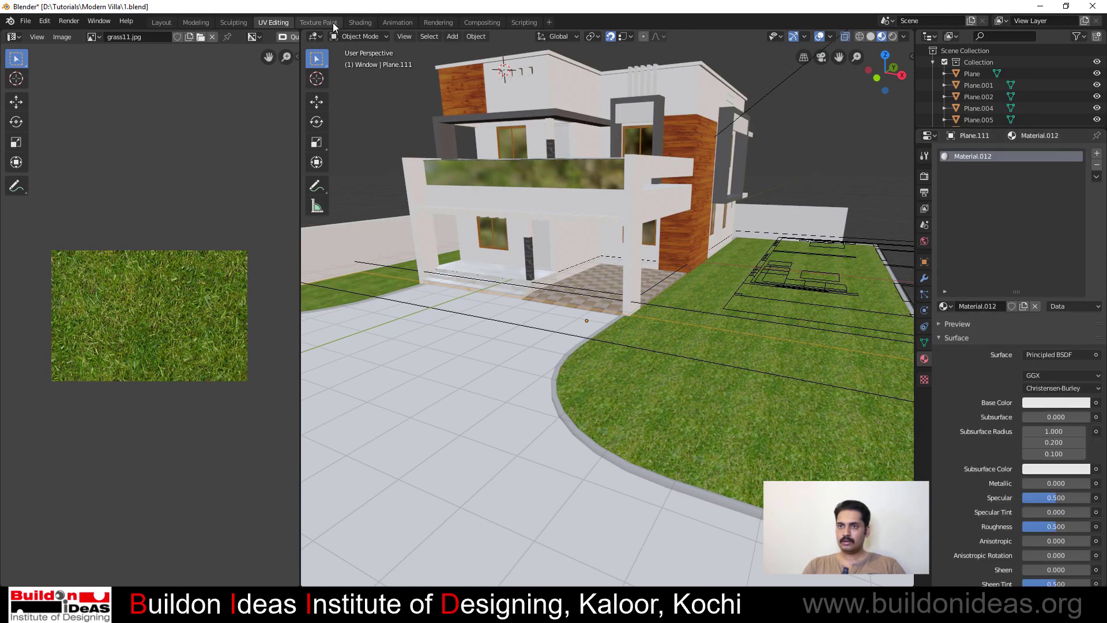
pyautogui.click(355, 21)
# Add the ffff and ffff - Copy images from File Explorer's paving tiles folder as texture nodes, connecting ffff to Base Color
pyautogui.hotkey('alt', 'Tab')
pyautogui.doubleClick(222, 279)
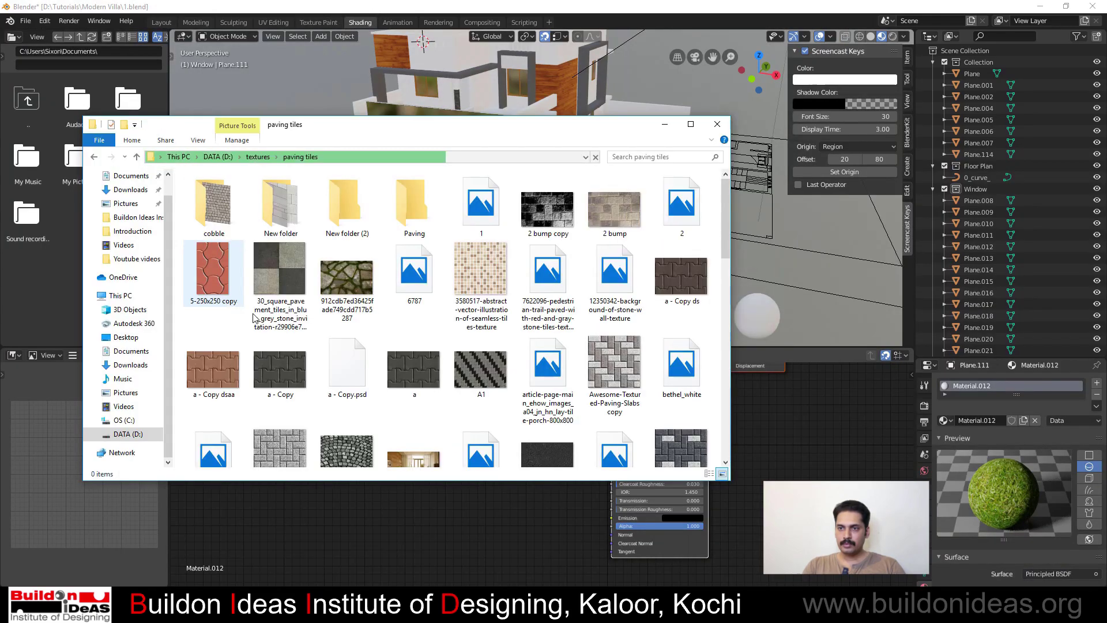
pyautogui.scroll(-2, 340, 336)
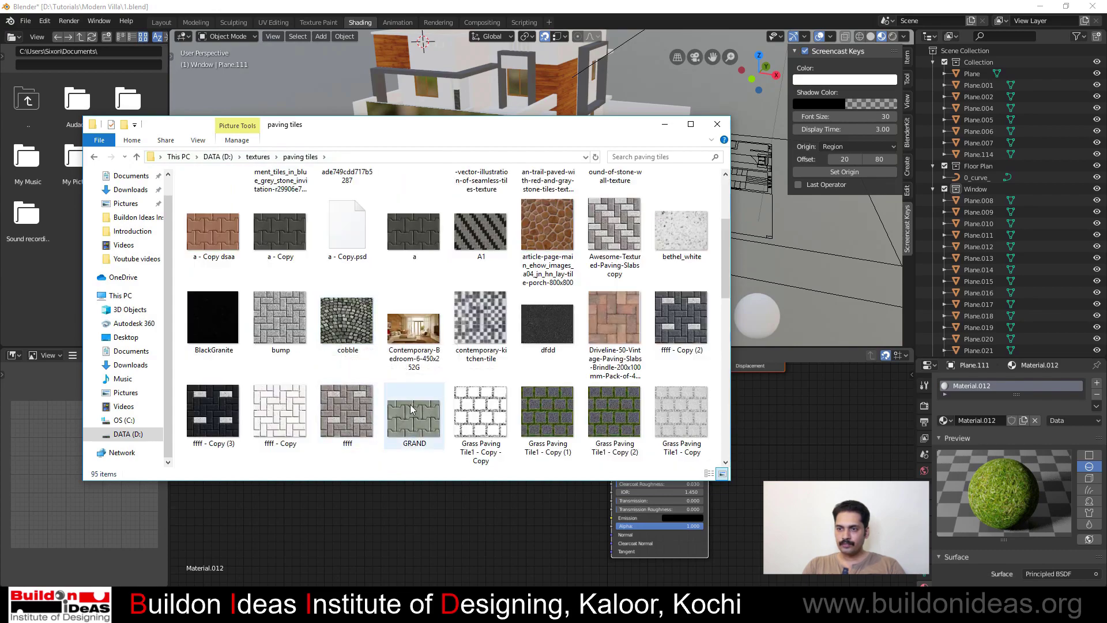
pyautogui.scroll(-3, 406, 401)
pyautogui.moveTo(346, 228); pyautogui.dragTo(348, 510)
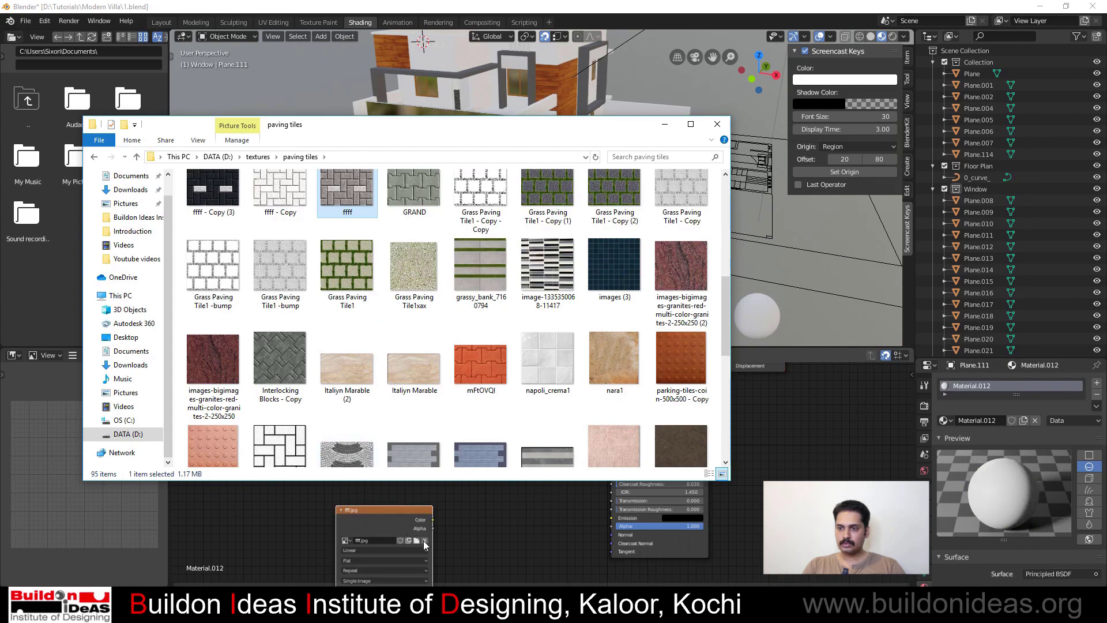
pyautogui.moveTo(272, 189); pyautogui.dragTo(612, 370)
pyautogui.moveTo(493, 548); pyautogui.dragTo(435, 484)
# Add a Bump node with Strength 0.225 between the ffff - Copy image and the Normal input, and set Specular 0.032 and Roughness 1
pyautogui.hotkey('shift', 'a')
pyautogui.moveTo(510, 499)
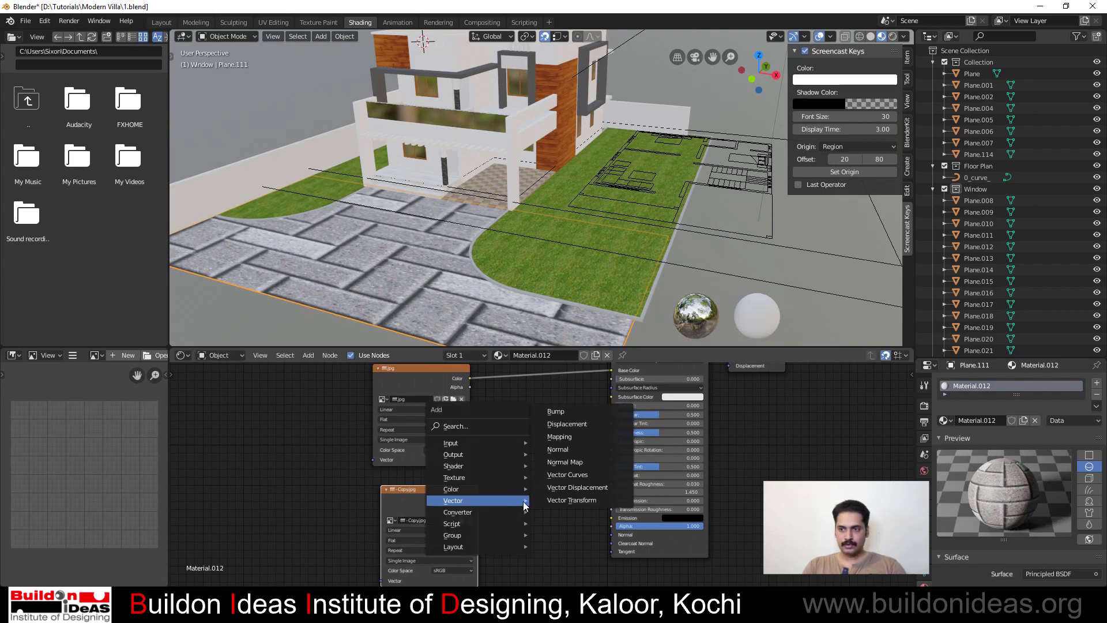
pyautogui.click(553, 413)
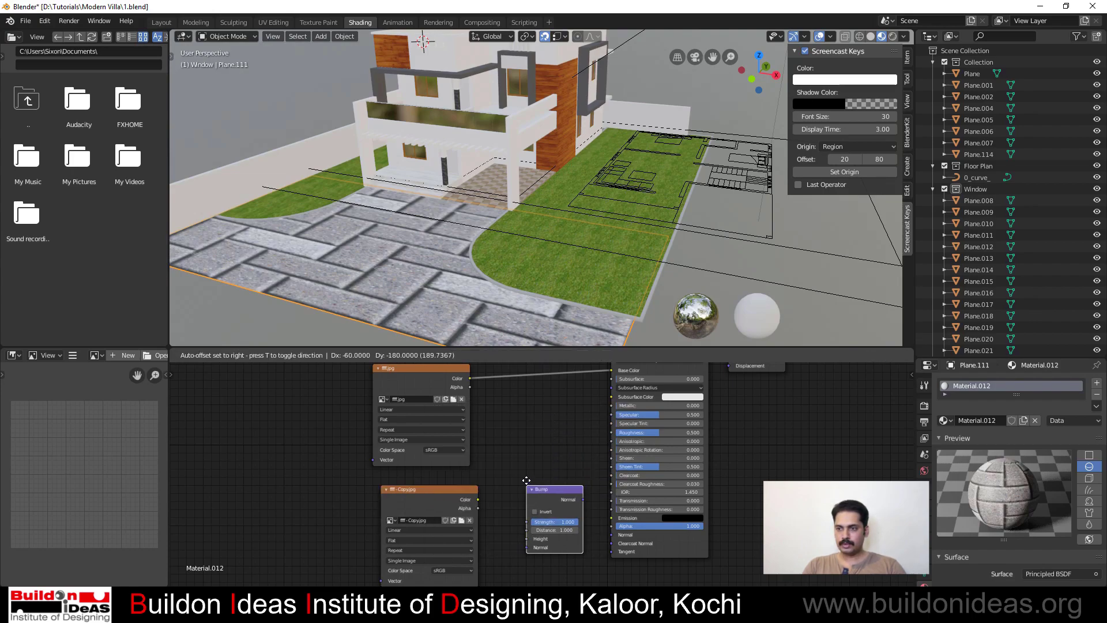
pyautogui.click(494, 490)
pyautogui.moveTo(480, 501); pyautogui.dragTo(612, 535)
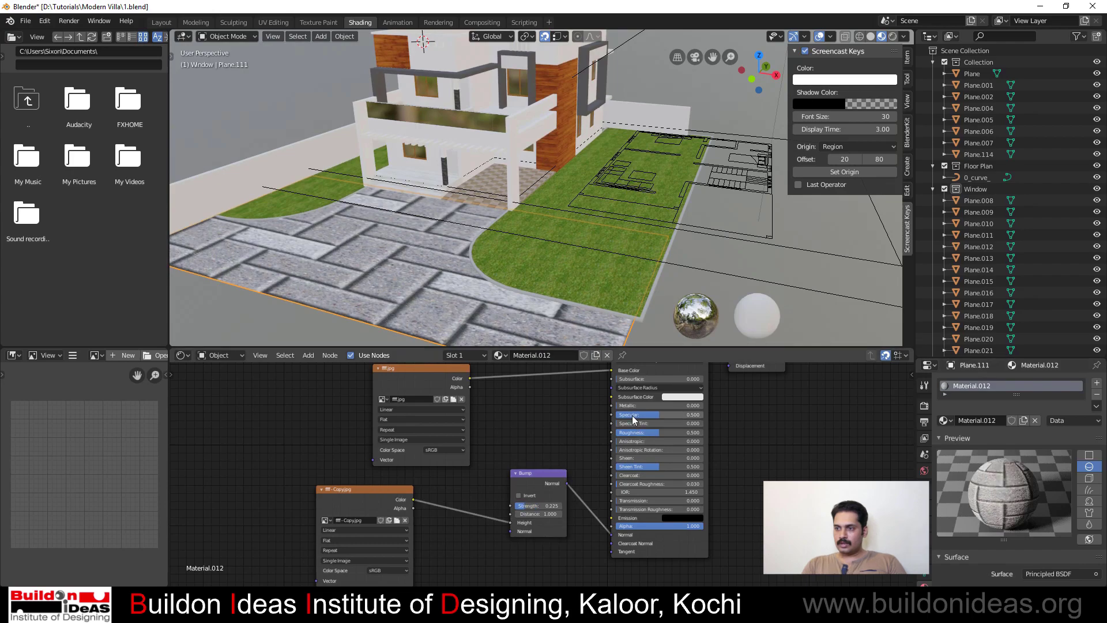
pyautogui.moveTo(632, 416); pyautogui.dragTo(698, 431)
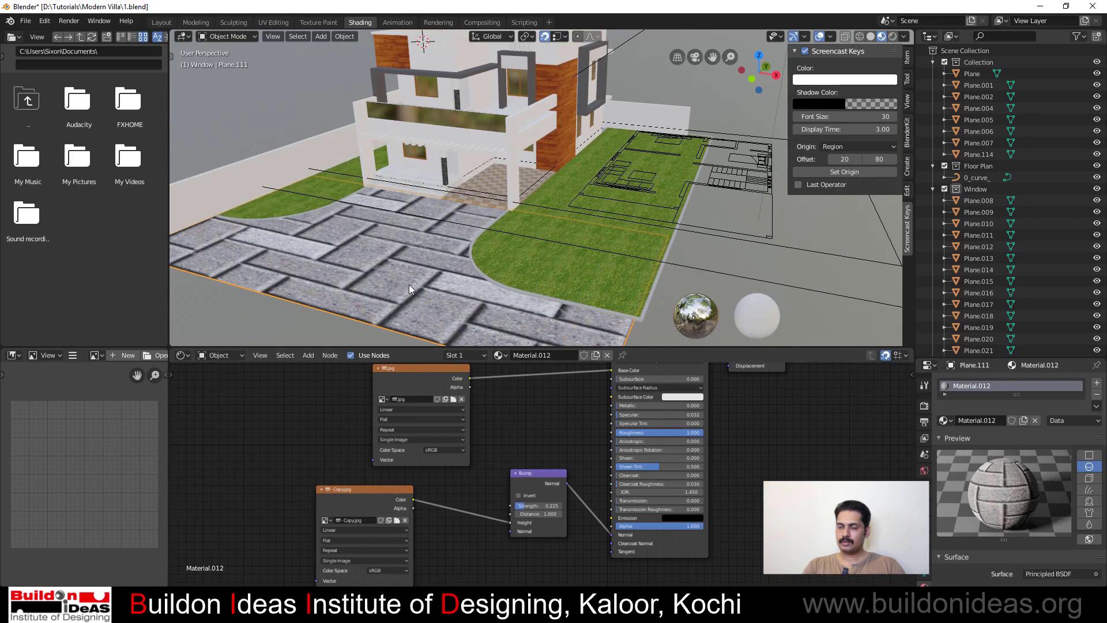
# Unwrap the driveway surface in Edit Mode with Smart UV Project, using an Angle Limit of 66
pyautogui.rightClick(397, 272)
pyautogui.click(332, 257)
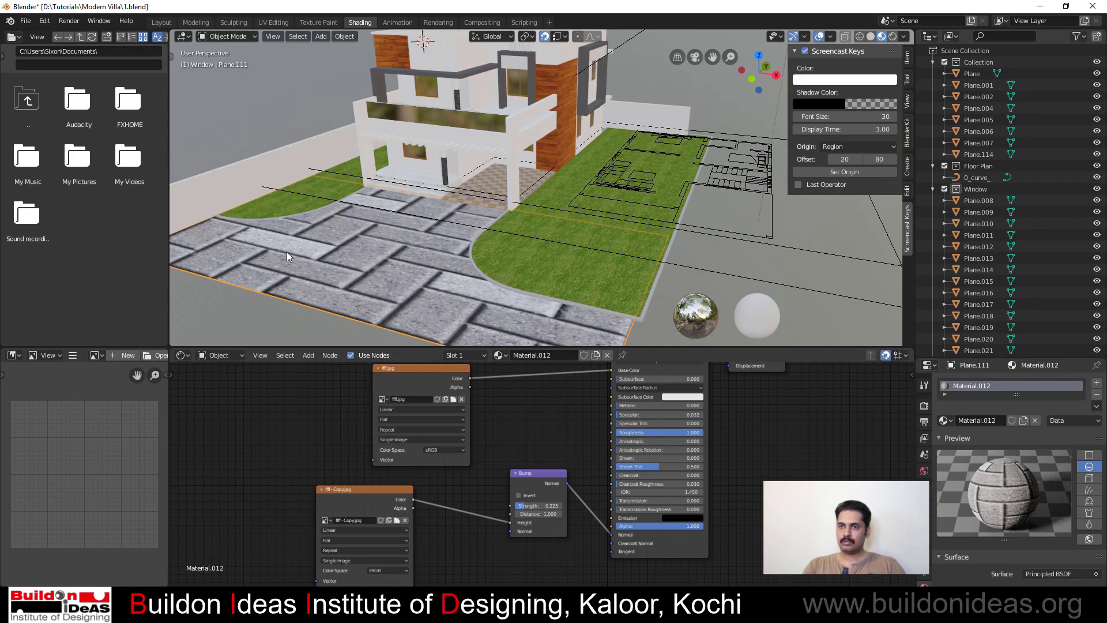
pyautogui.click(283, 23)
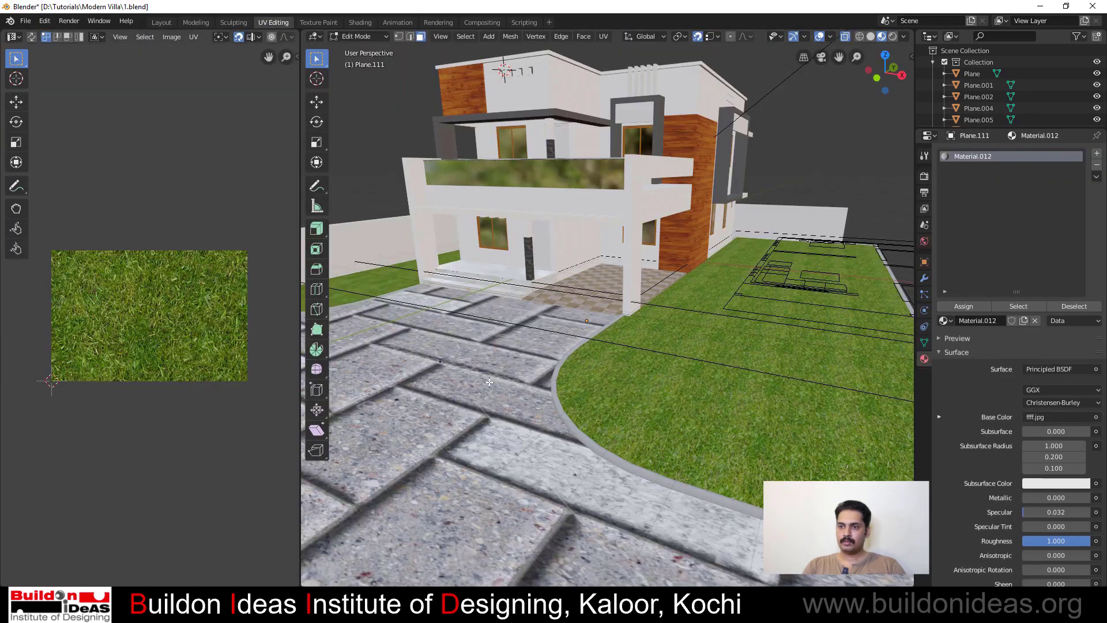
pyautogui.scroll(-8, 486, 374)
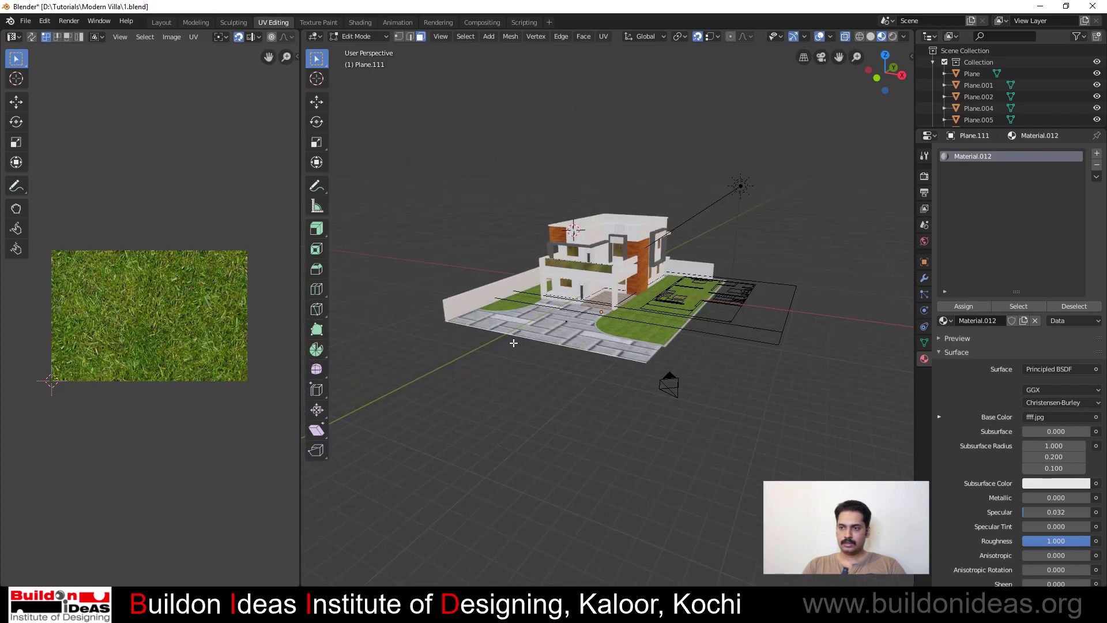
pyautogui.click(543, 335)
pyautogui.rightClick(514, 325)
pyautogui.moveTo(515, 326)
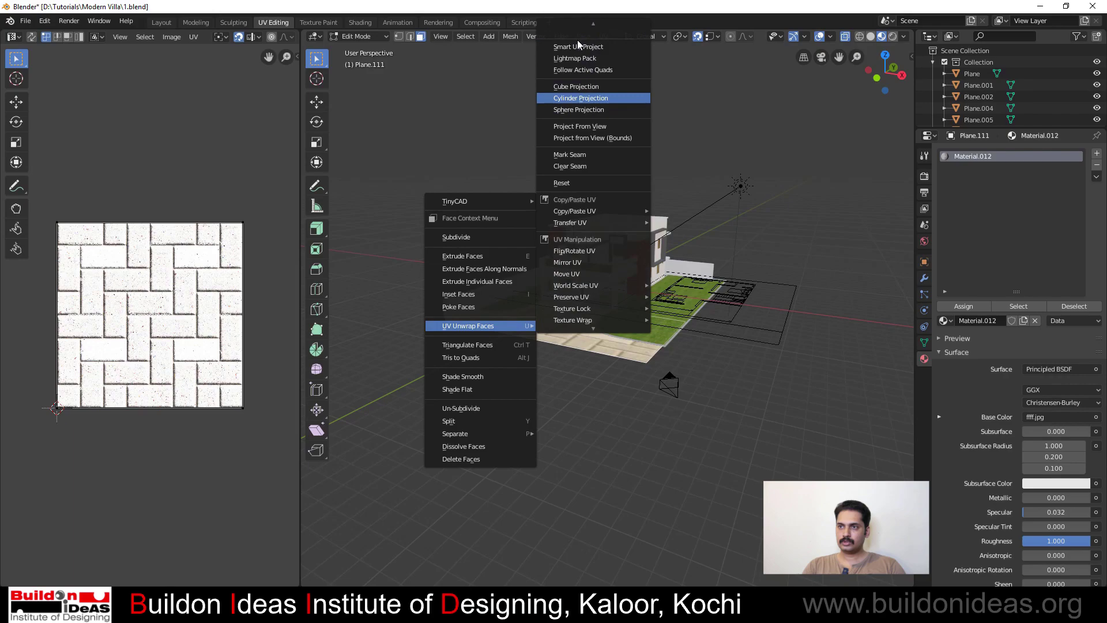
pyautogui.click(577, 43)
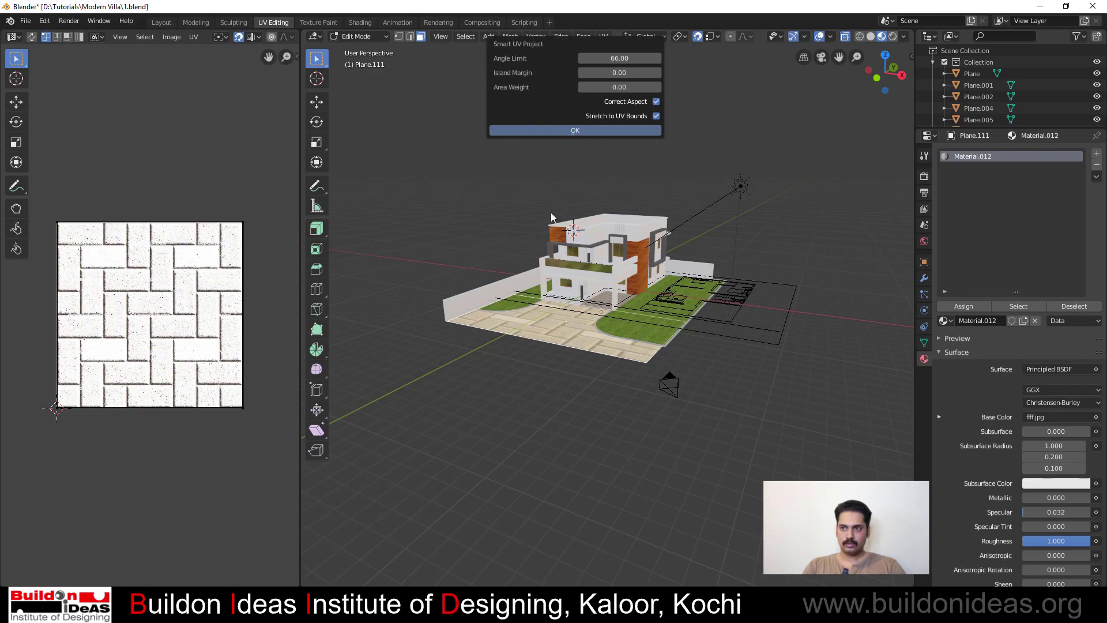
pyautogui.click(568, 130)
# Scale the driveway's UVs up to more than four times their size to shrink the paving pattern
pyautogui.press('s')
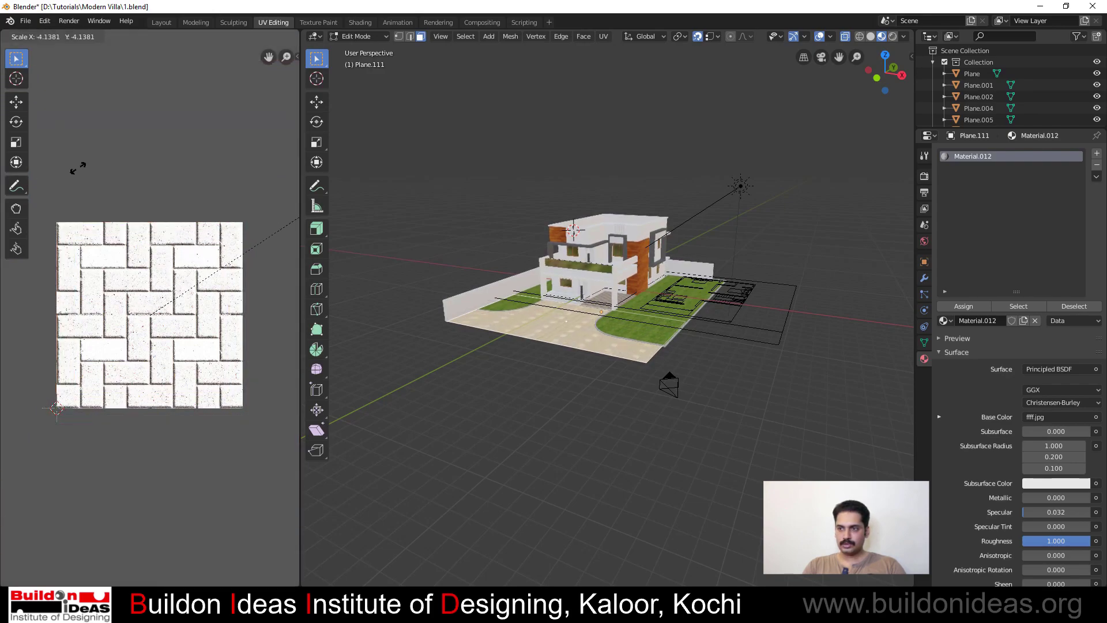
pyautogui.click(99, 89)
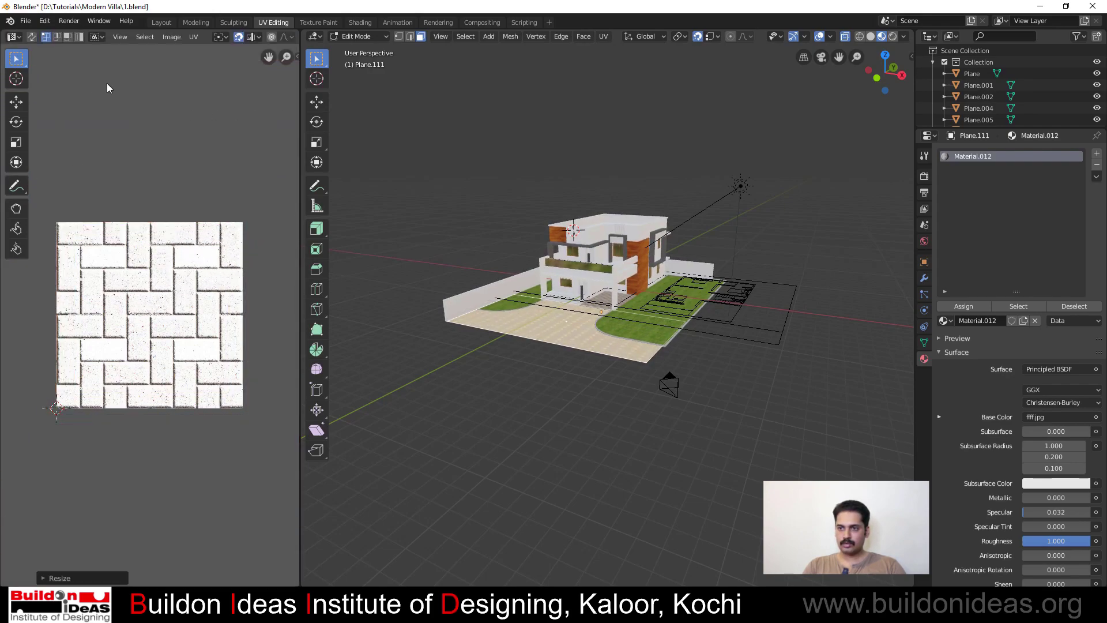
pyautogui.scroll(6, 609, 386)
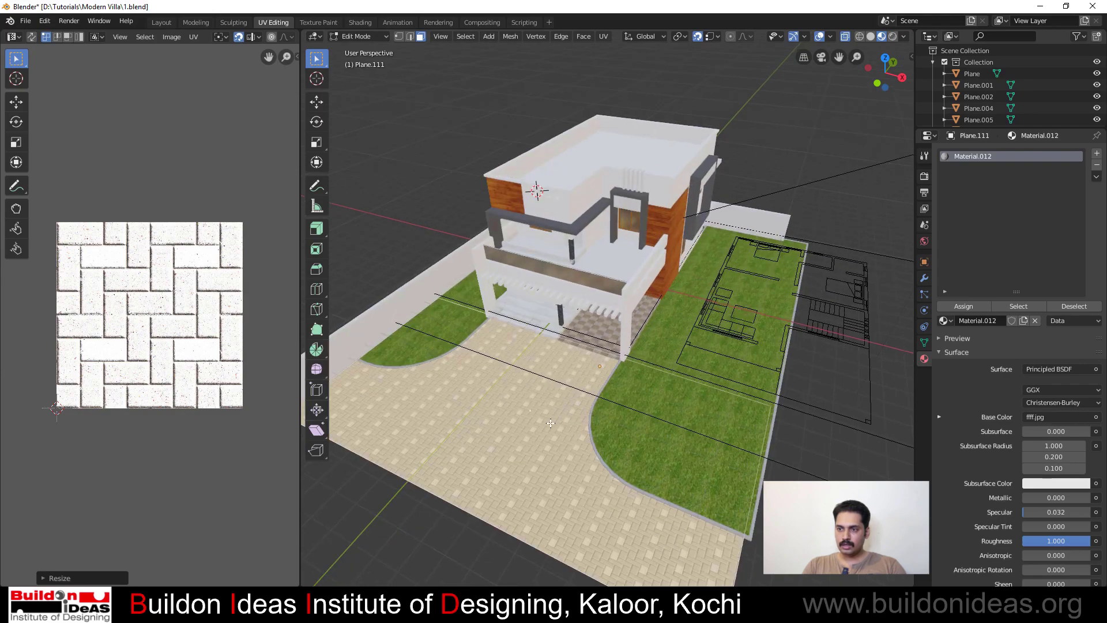
pyautogui.scroll(5, 550, 423)
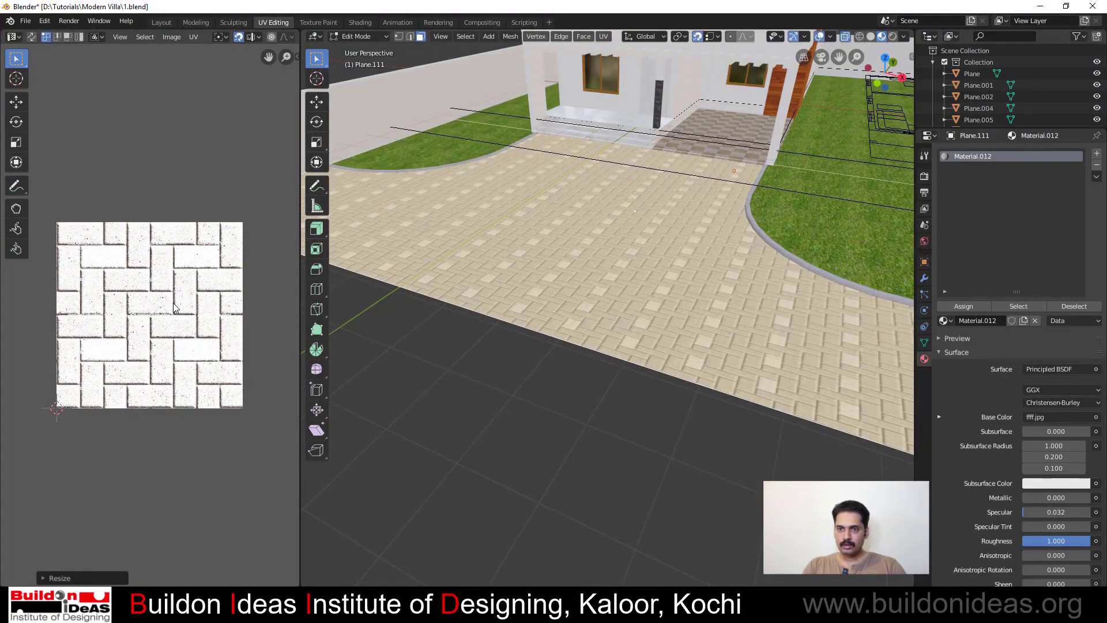
# Scale the driveway's UVs by about 0.57 along X and about 1.5 uniformly, and return to Object Mode
pyautogui.press('s')
pyautogui.press('x')
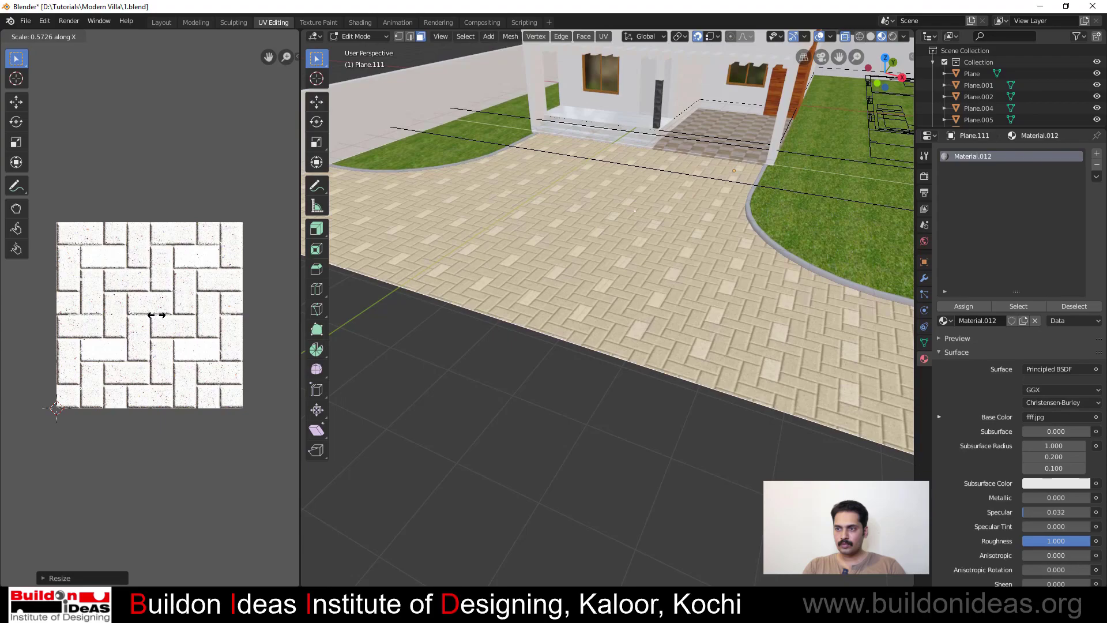
pyautogui.click(156, 315)
pyautogui.press('s')
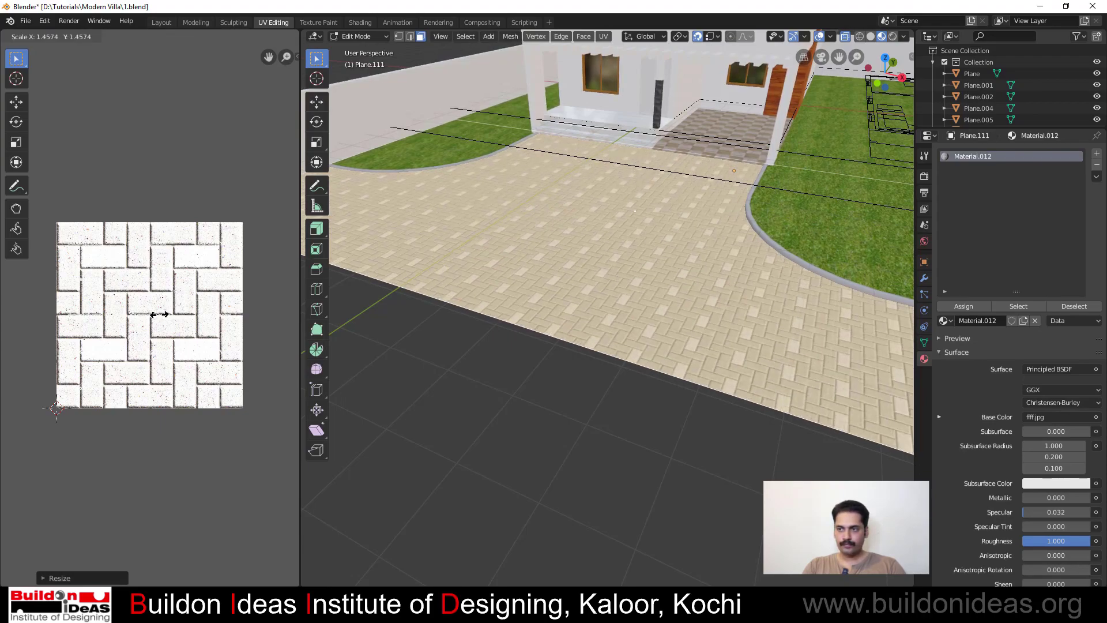
pyautogui.click(163, 311)
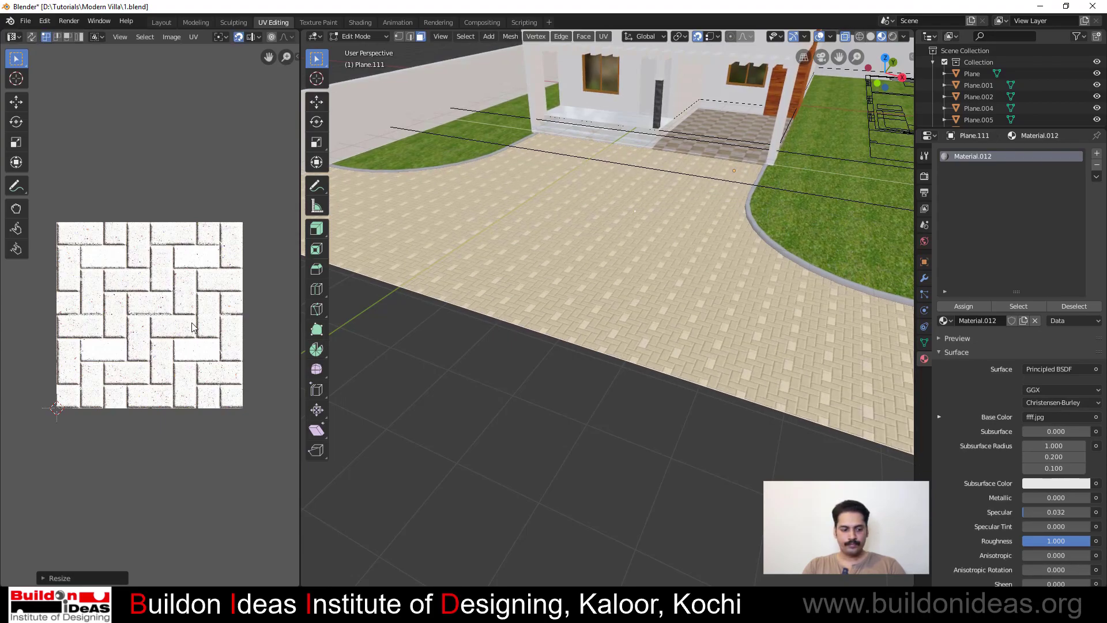
pyautogui.press('Tab')
pyautogui.scroll(-5, 375, 347)
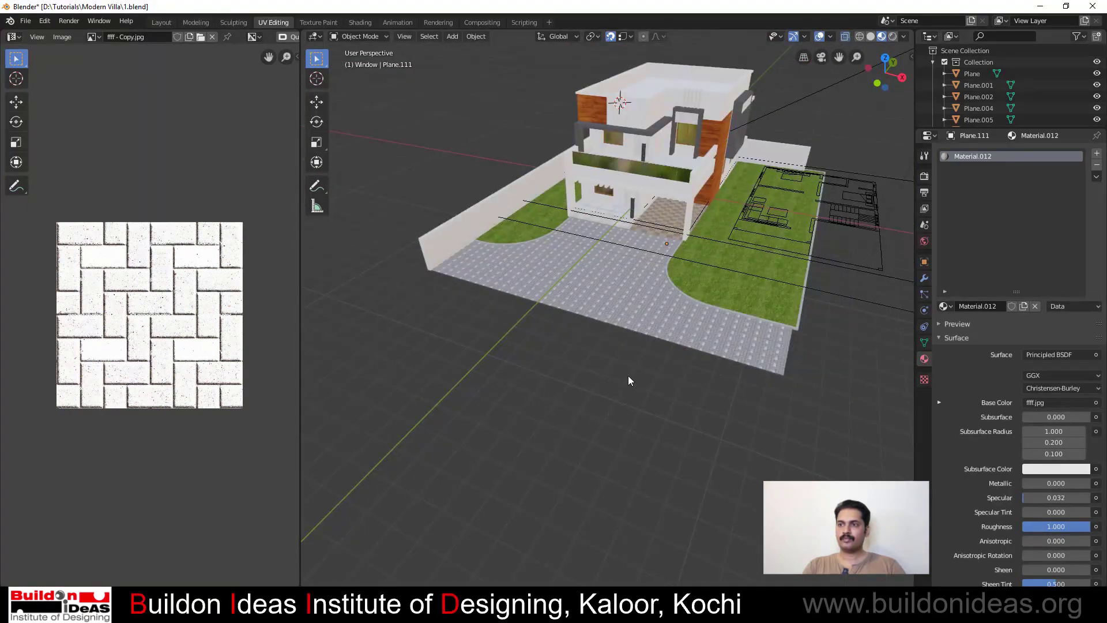
pyautogui.moveTo(628, 375)
pyautogui.mouseDown(button='middle')
pyautogui.moveTo(564, 347)
pyautogui.moveTo(641, 304)
pyautogui.moveTo(552, 381)
pyautogui.moveTo(623, 383)
pyautogui.mouseUp(button='middle')
pyautogui.scroll(4, 582, 350)
pyautogui.scroll(-4, 580, 363)
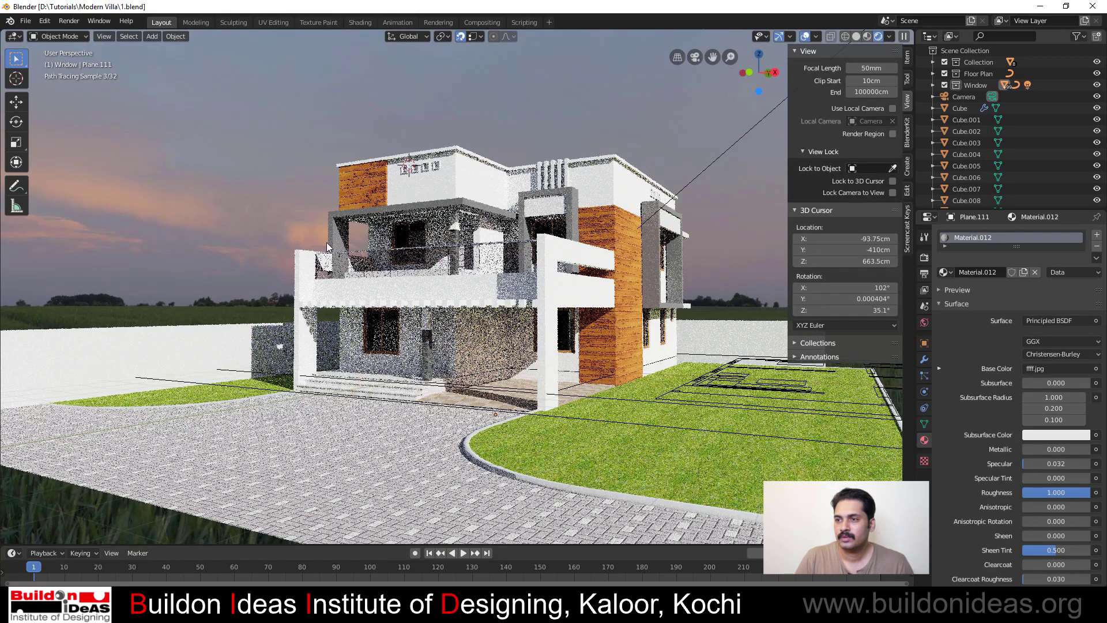
# Re-aim the Sun light toward the villa at a flatter angle and enable shader nodes for it
pyautogui.scroll(3, 647, 378)
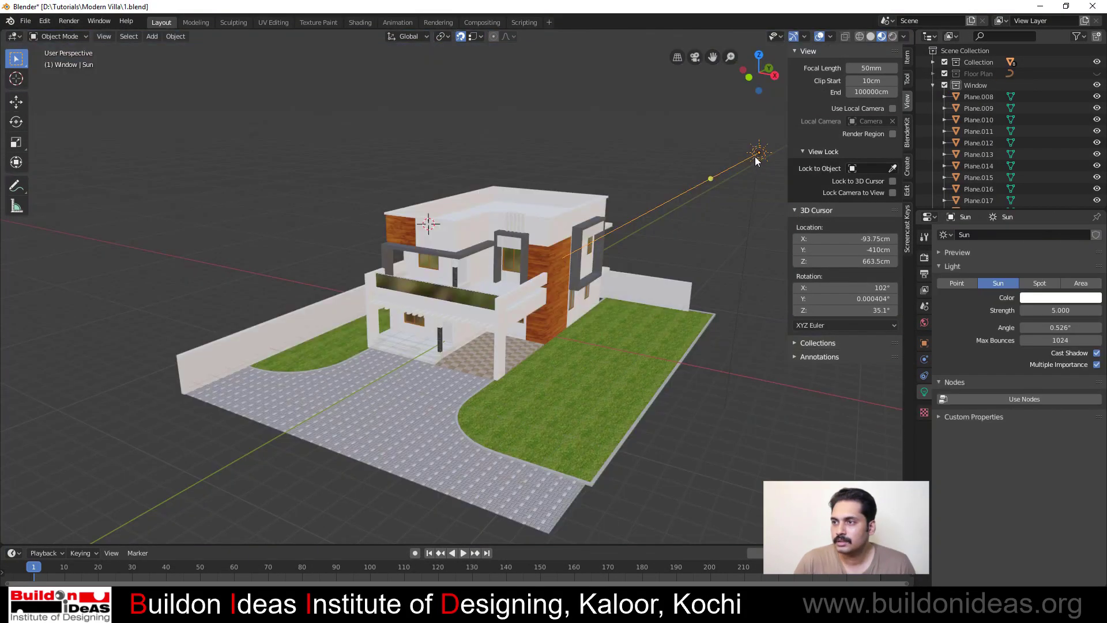
pyautogui.moveTo(710, 178); pyautogui.dragTo(710, 161)
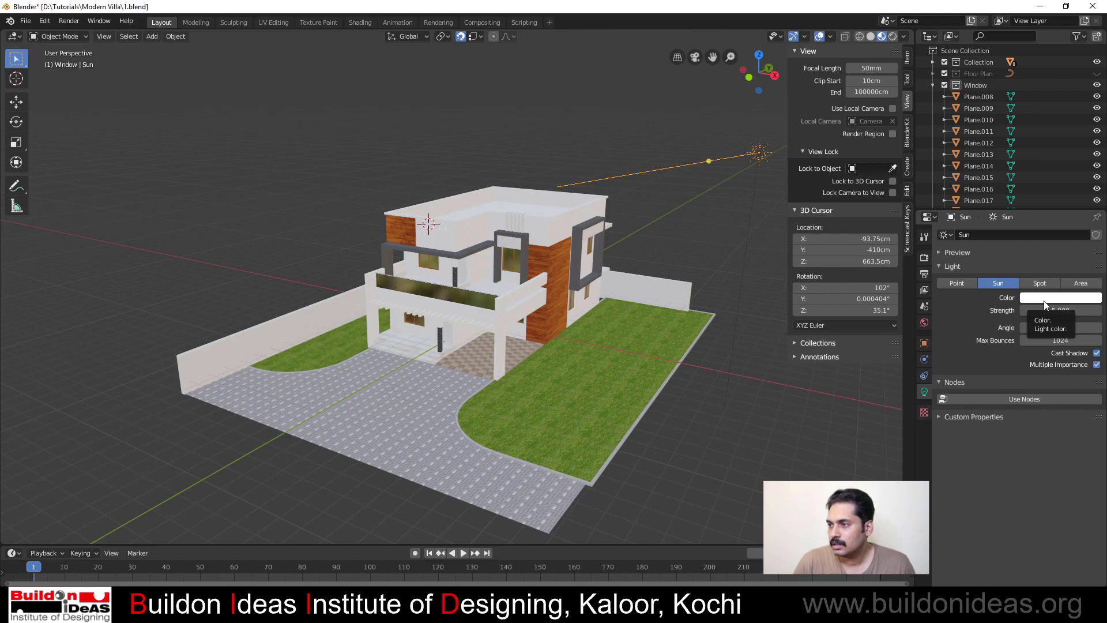
pyautogui.click(1006, 397)
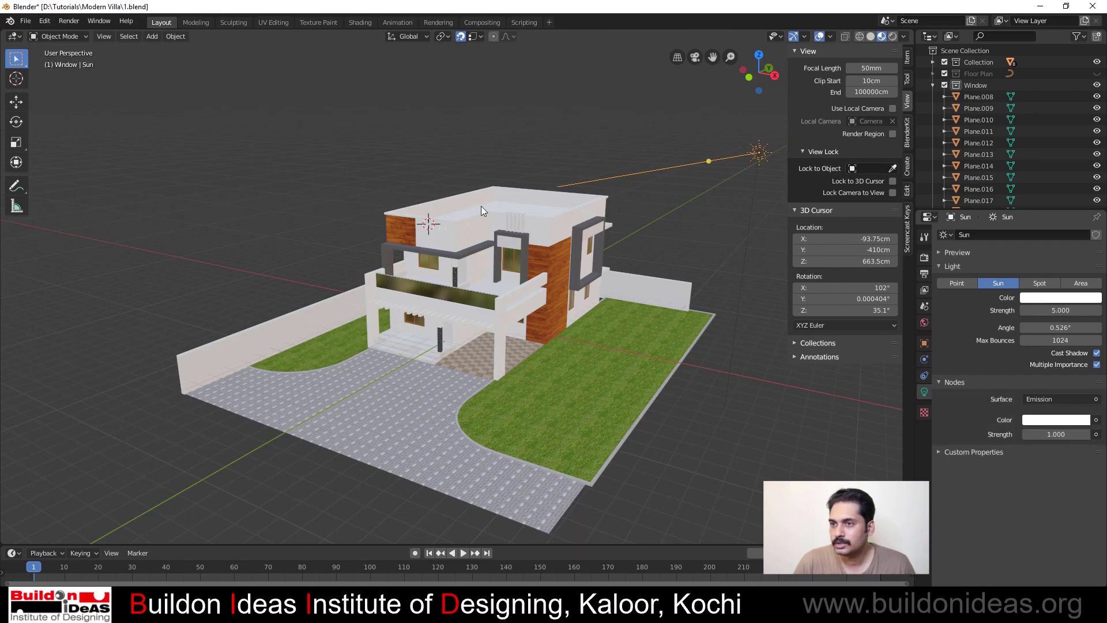
pyautogui.click(355, 25)
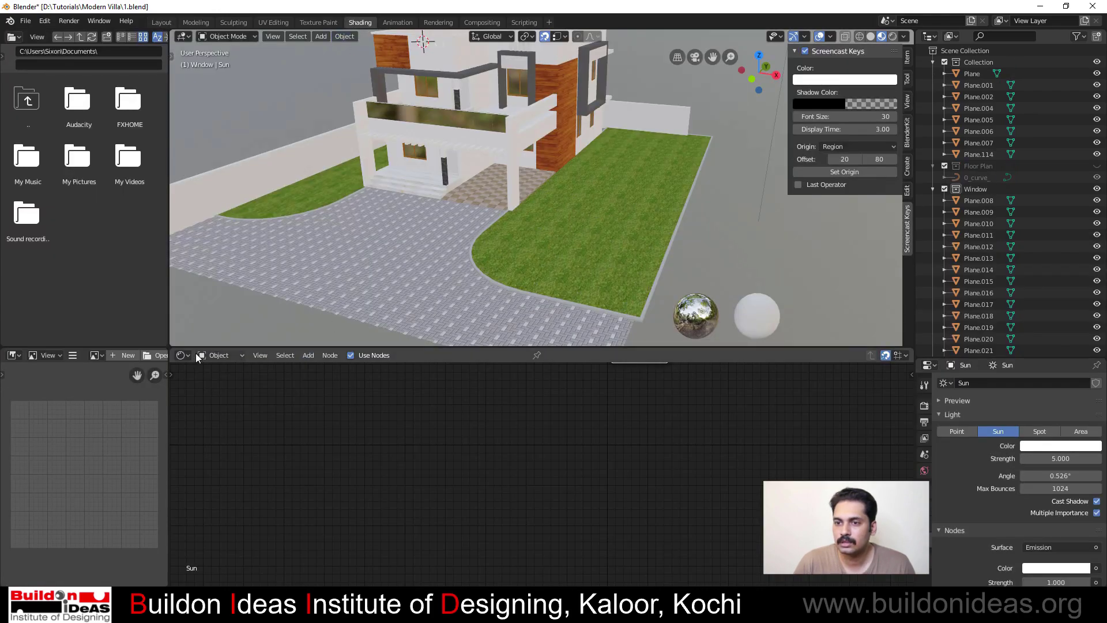
pyautogui.click(218, 355)
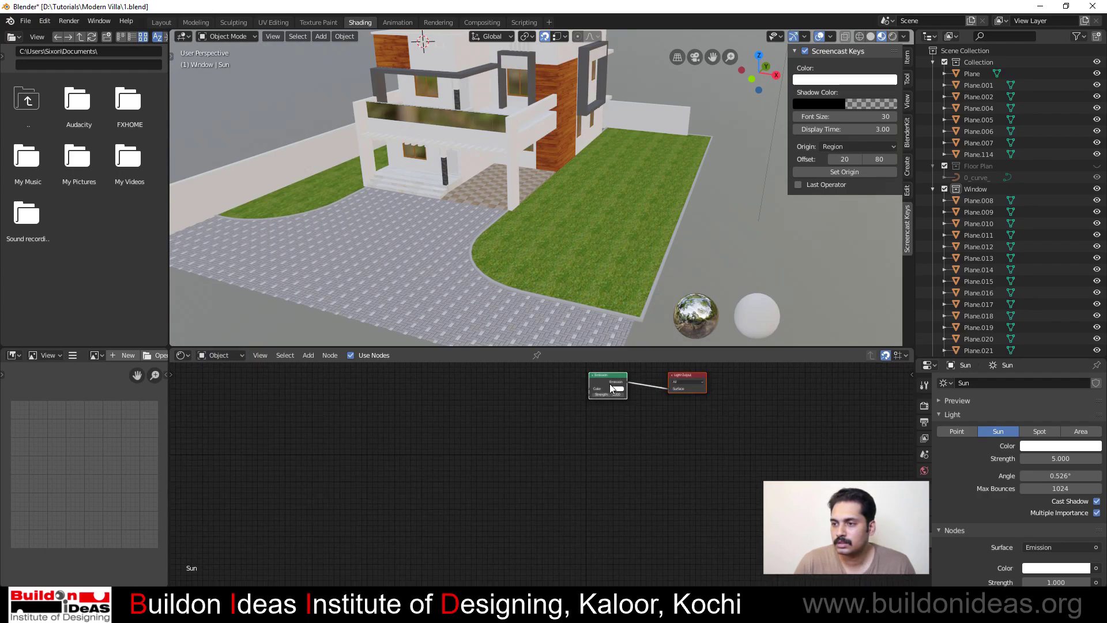
# Add a Blackbody node to the Sun's shader and connect its Color output to the Emission node's Color
pyautogui.moveTo(632, 395); pyautogui.dragTo(583, 475, button='middle')
pyautogui.scroll(4, 538, 459)
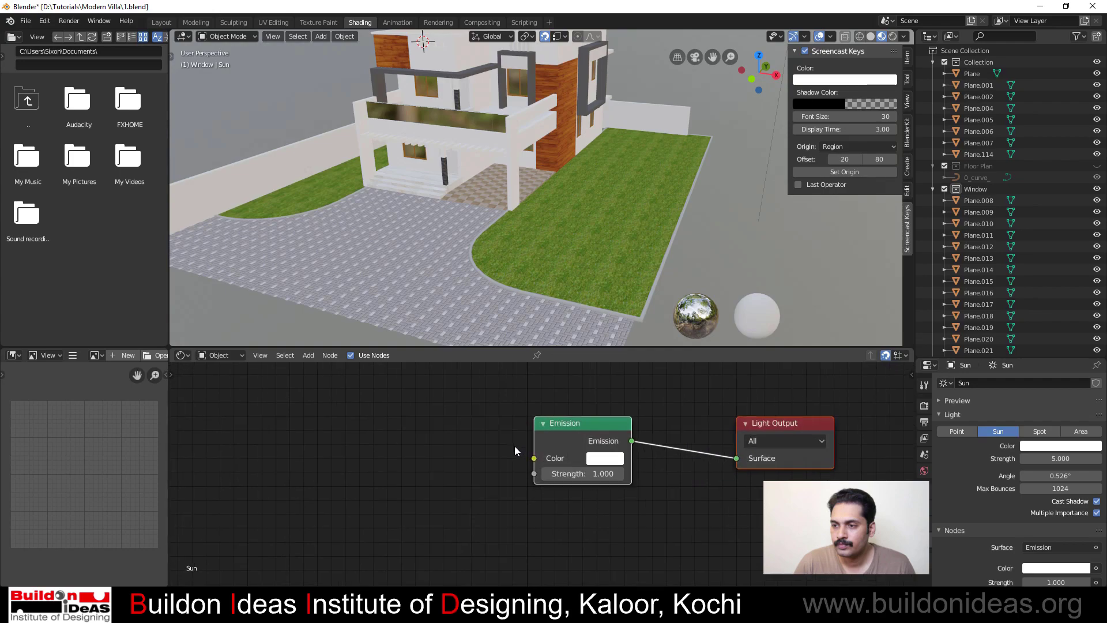
pyautogui.scroll(1, 466, 430)
pyautogui.moveTo(497, 430); pyautogui.dragTo(434, 440, button='middle')
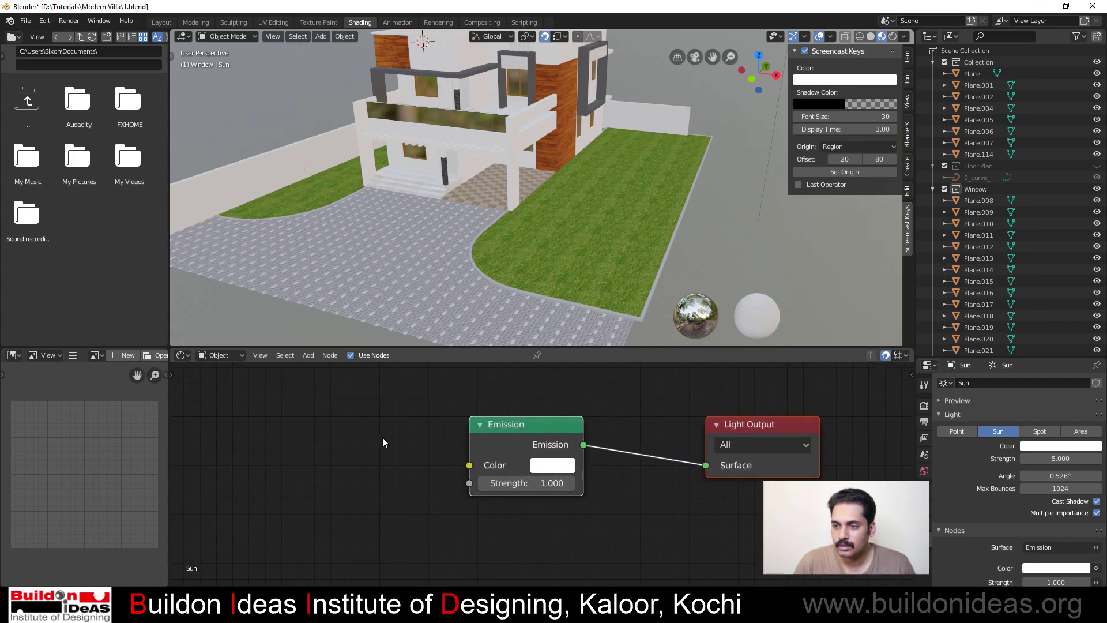
pyautogui.hotkey('shift', 'a')
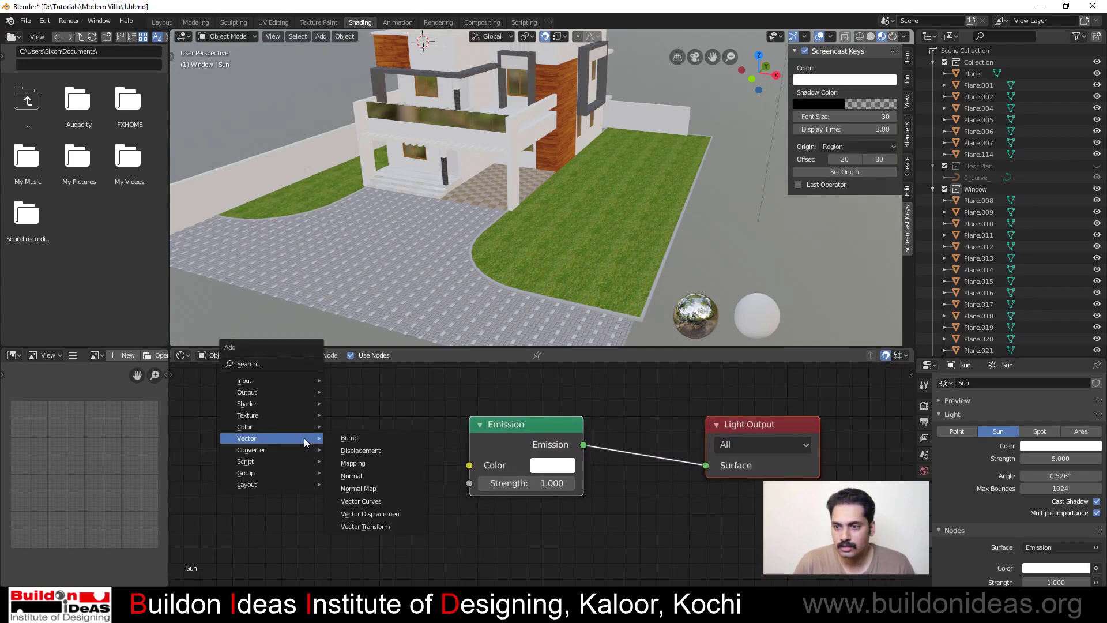
pyautogui.moveTo(302, 428)
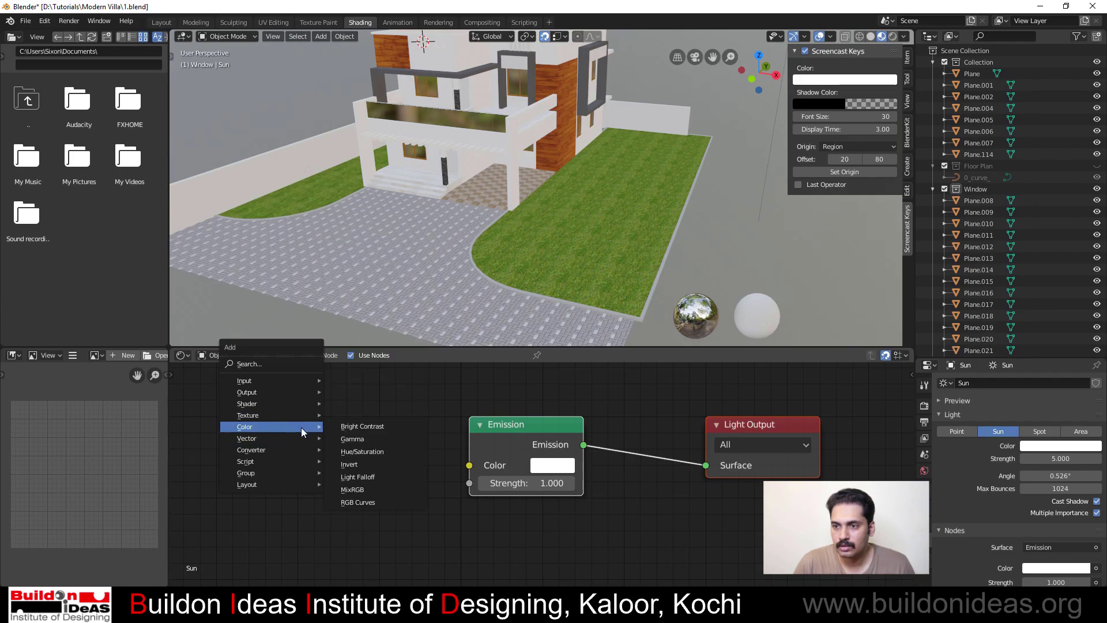
pyautogui.moveTo(300, 454)
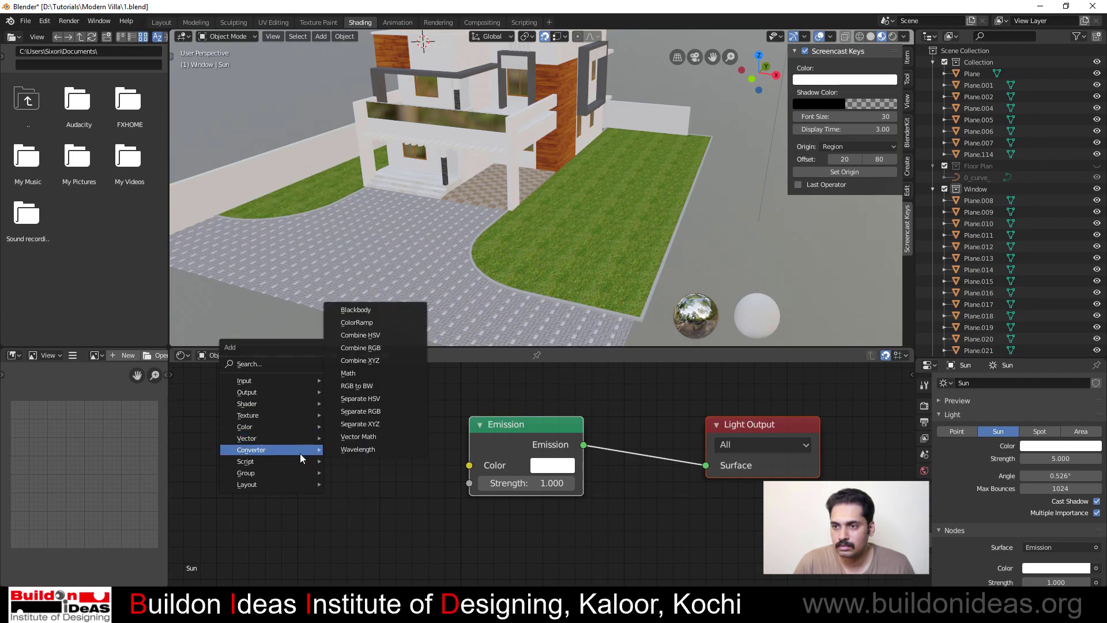
pyautogui.click(356, 310)
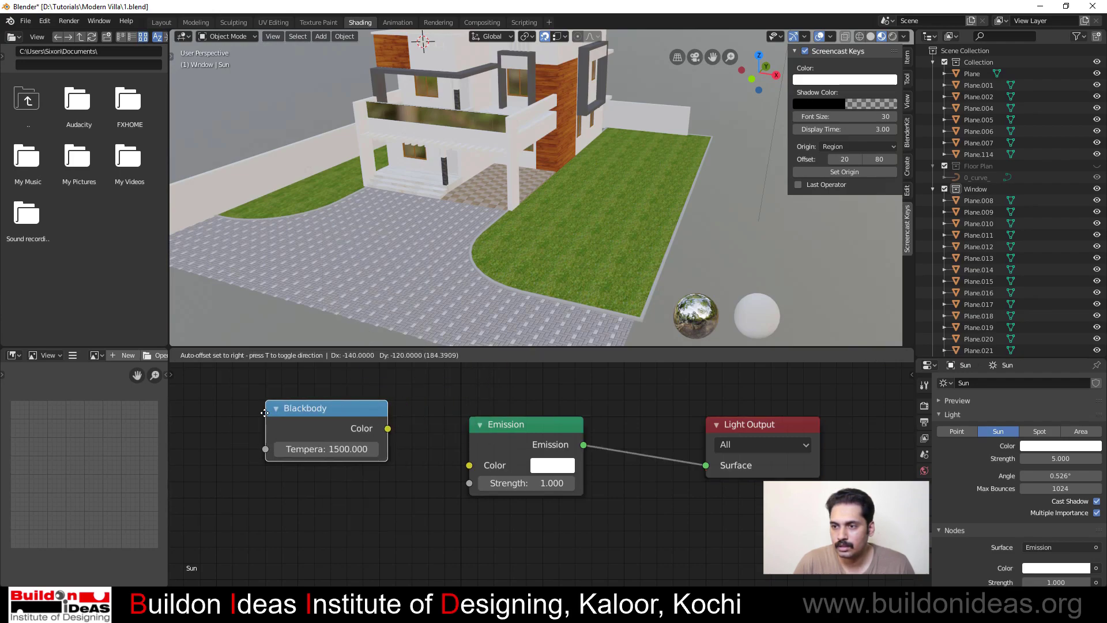
pyautogui.click(265, 413)
pyautogui.moveTo(387, 429); pyautogui.dragTo(467, 467)
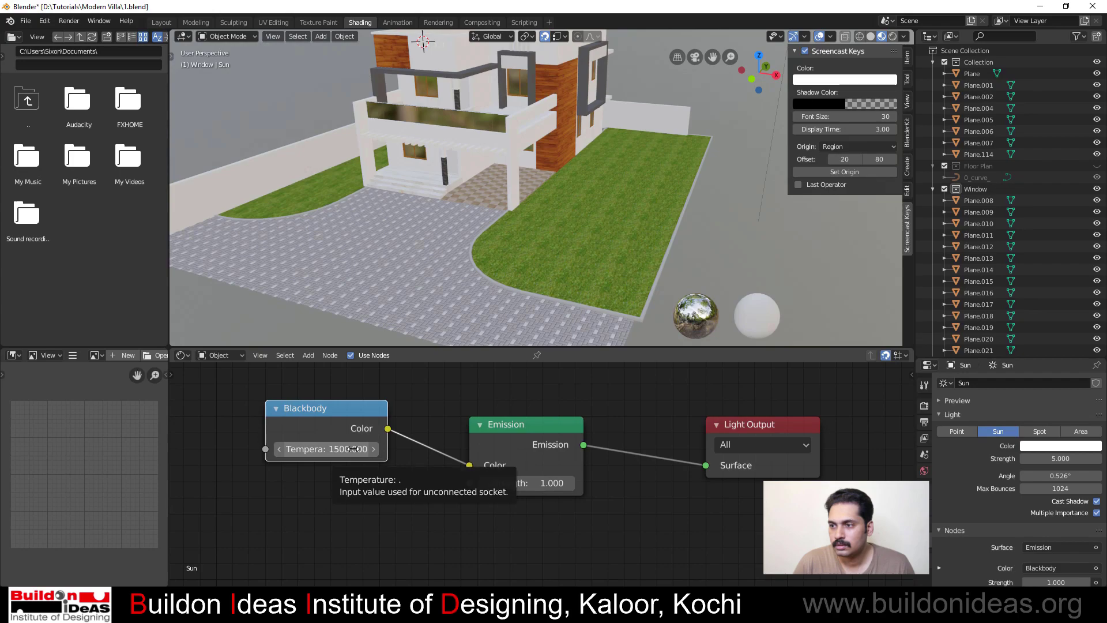
# Set the Blackbody temperature to 3500 and preview the villa in Rendered viewport shading
pyautogui.scroll(-3, 496, 254)
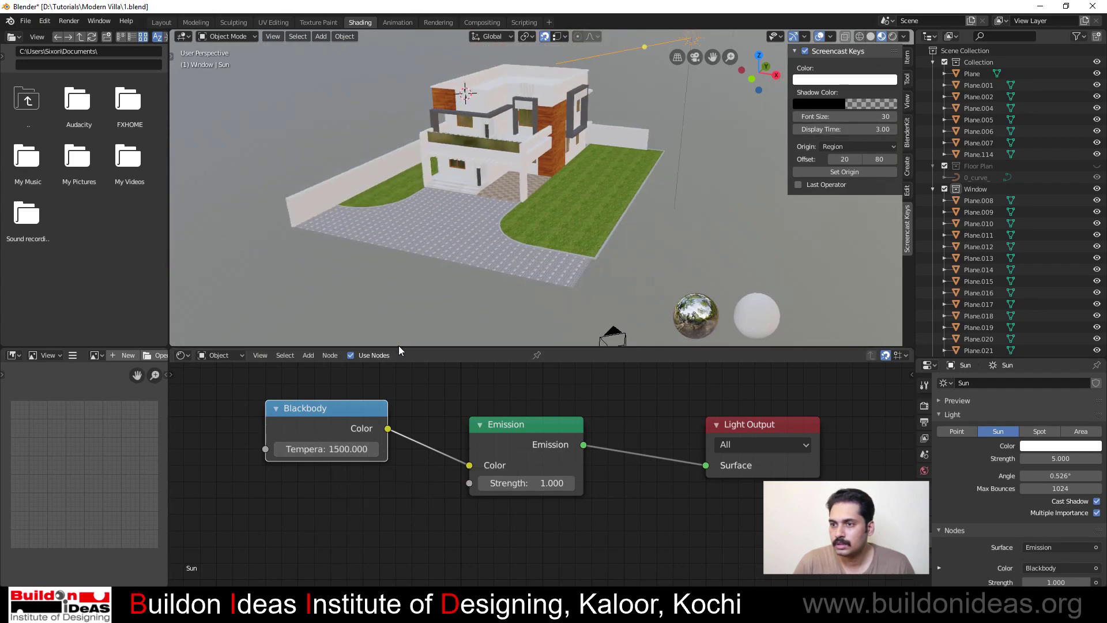
pyautogui.moveTo(540, 265); pyautogui.dragTo(538, 234, button='middle')
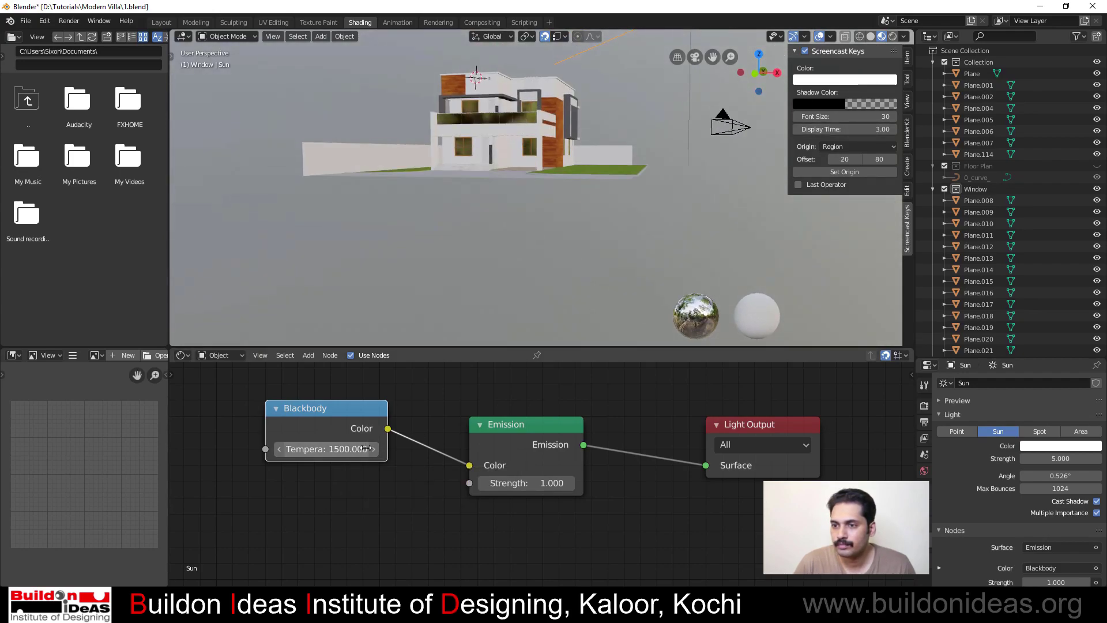
pyautogui.doubleClick(348, 450)
pyautogui.write('35')
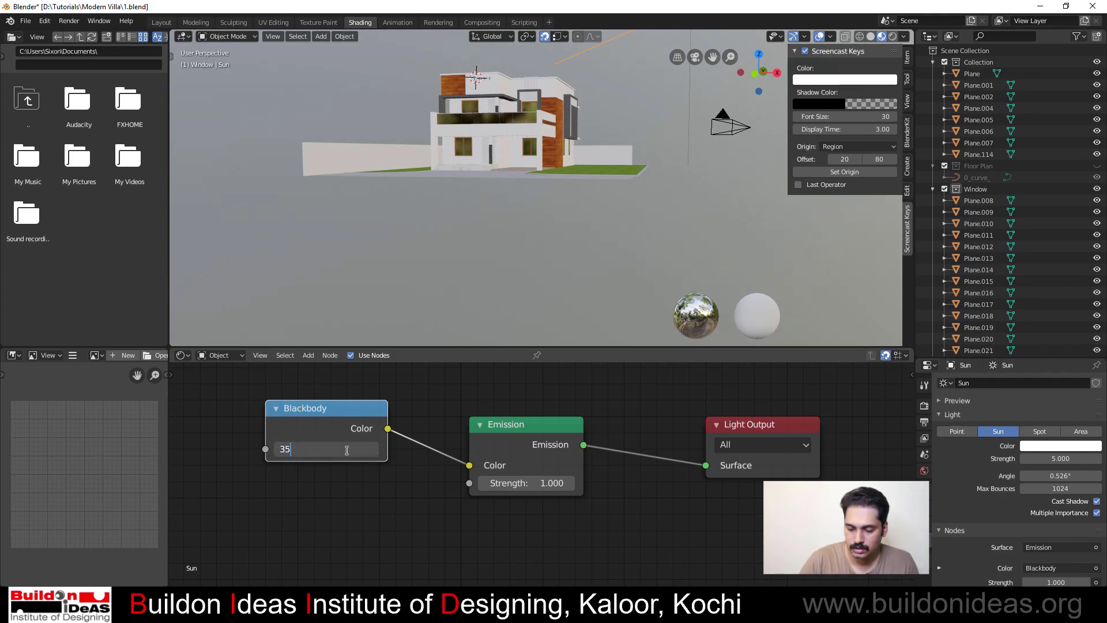
pyautogui.write('00')
pyautogui.press('Return')
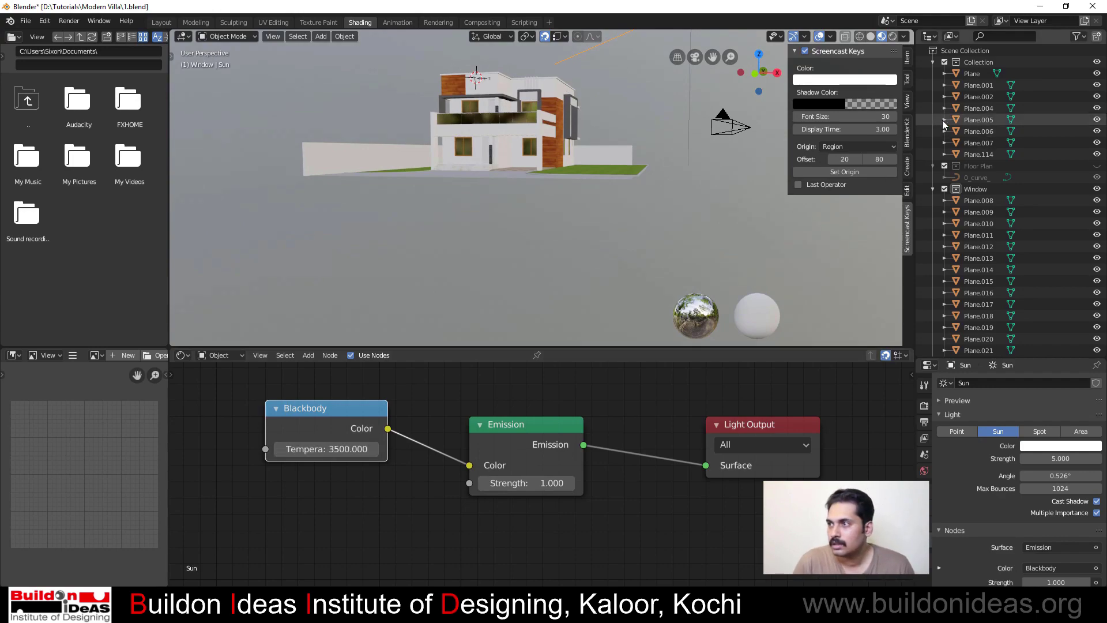
pyautogui.click(891, 39)
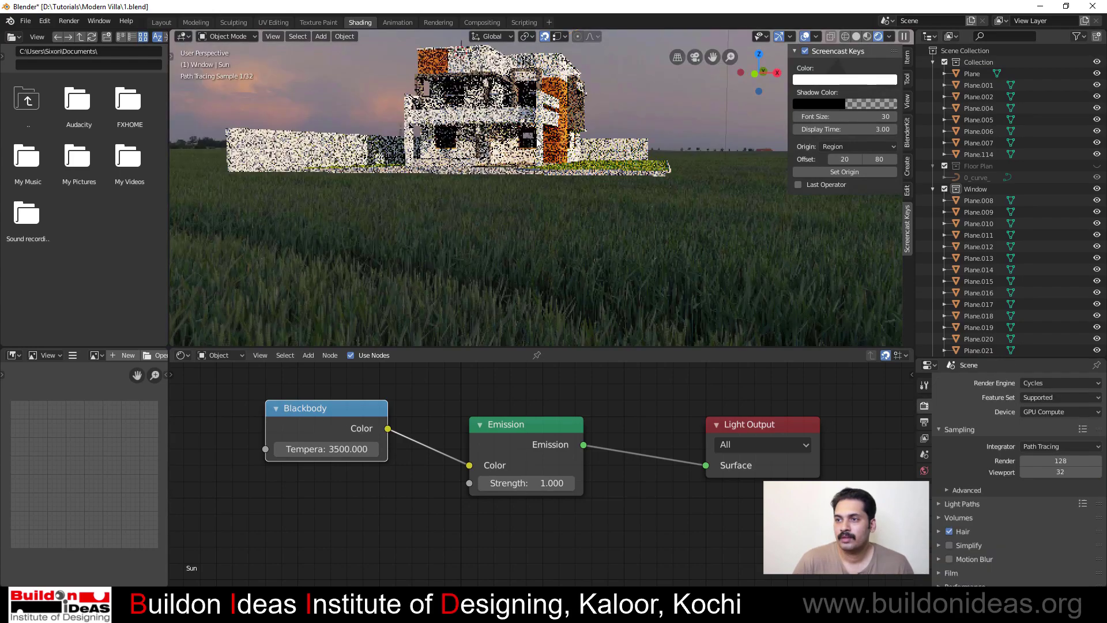
pyautogui.moveTo(581, 249)
pyautogui.keyDown('shift'); pyautogui.mouseDown(button='middle')
pyautogui.moveTo(590, 273)
pyautogui.moveTo(600, 252)
pyautogui.mouseUp(button='middle'); pyautogui.keyUp('shift')
pyautogui.scroll(4, 577, 233)
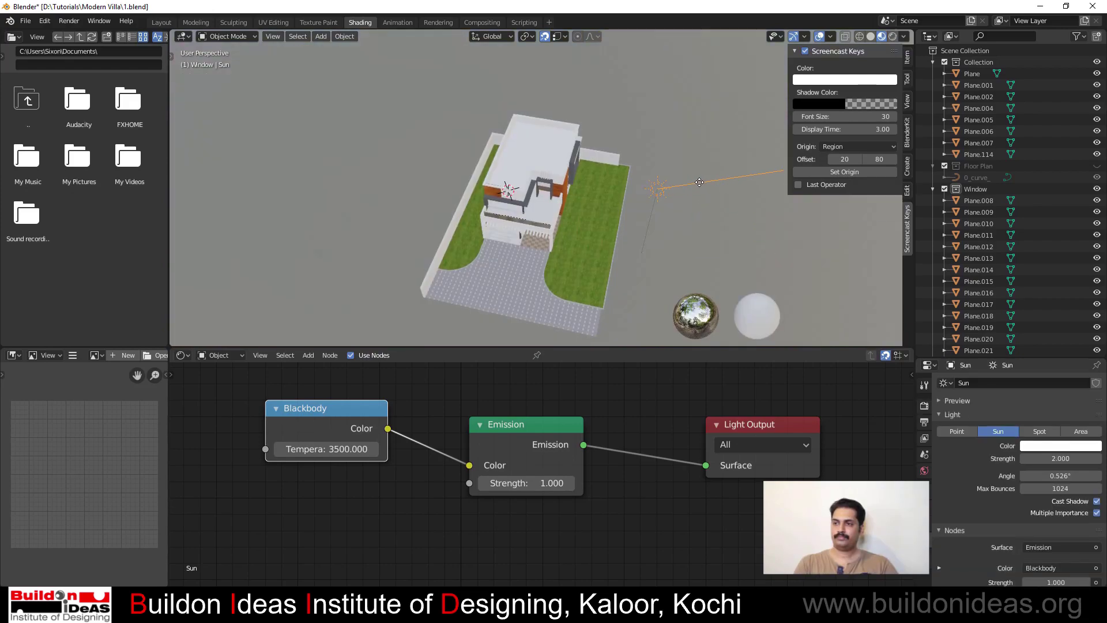
# Move the Sun light across to the outer side of the villa's boundary wall and aim it toward the house
pyautogui.moveTo(700, 182); pyautogui.dragTo(688, 186)
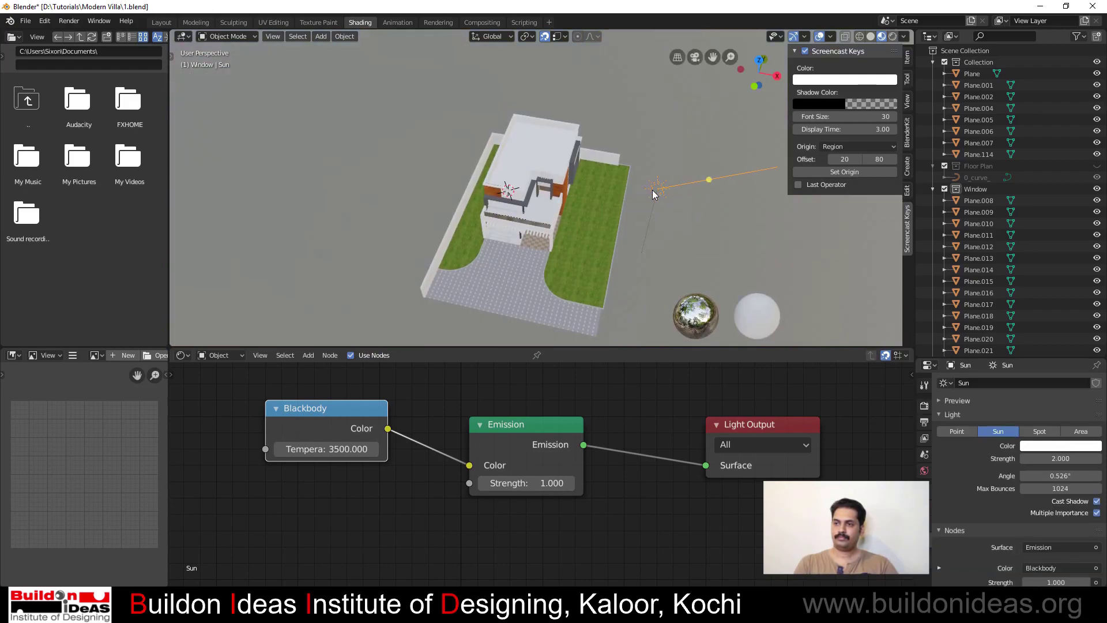
pyautogui.press('g')
pyautogui.click(383, 221)
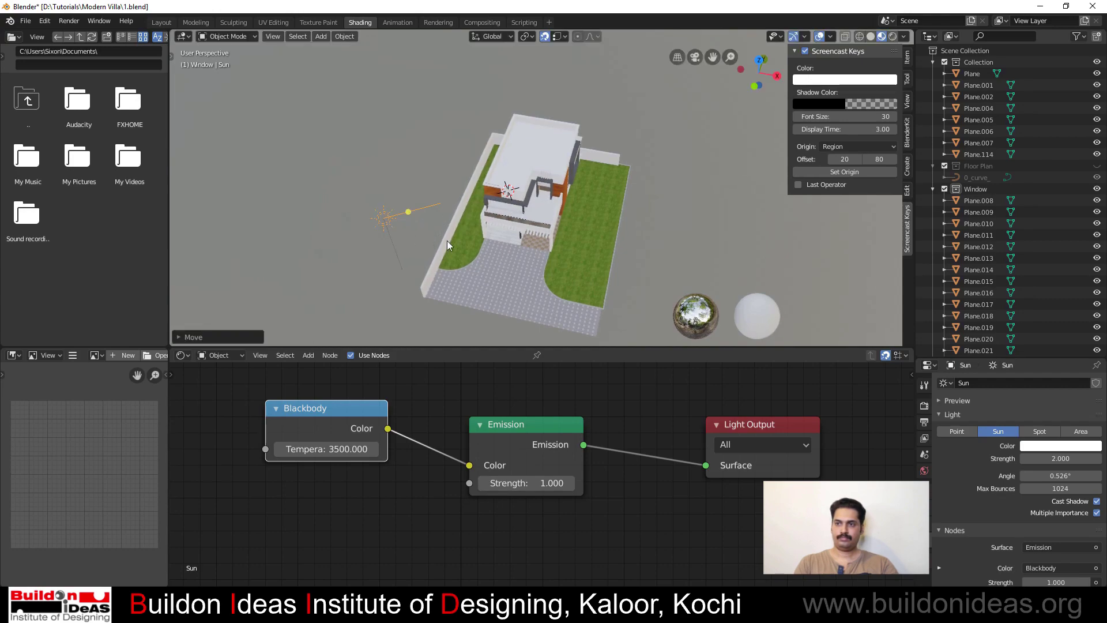
pyautogui.moveTo(448, 240); pyautogui.dragTo(506, 204, button='middle')
pyautogui.moveTo(399, 117); pyautogui.dragTo(447, 176)
# Refine the Sun's direction from several angles so it points diagonally down at the front of the villa
pyautogui.moveTo(448, 177); pyautogui.dragTo(463, 267, button='middle')
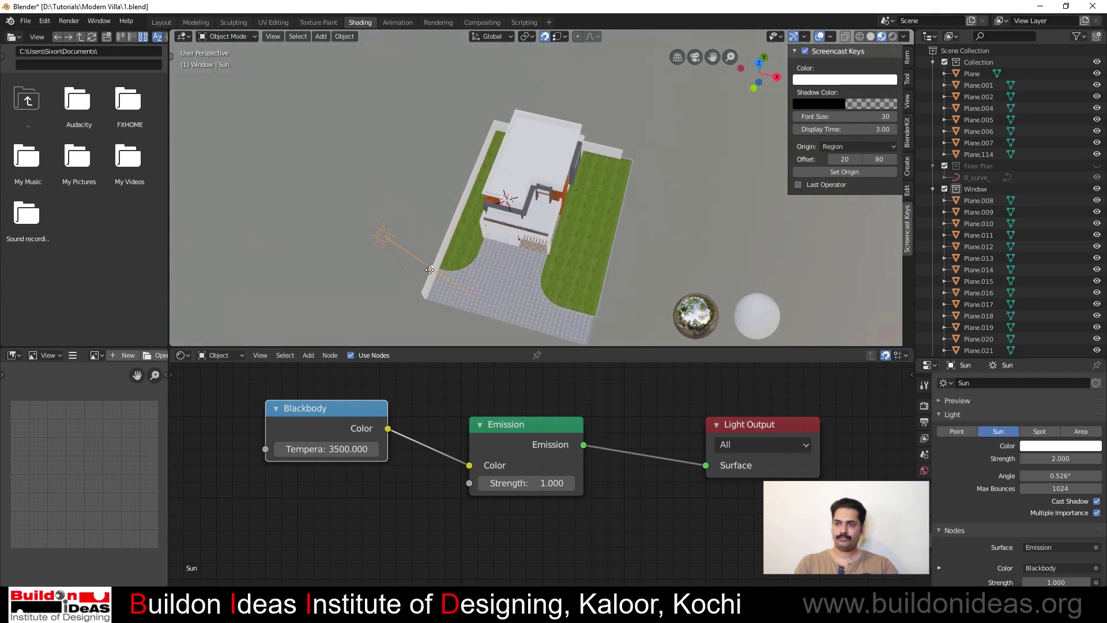
pyautogui.moveTo(429, 268); pyautogui.dragTo(439, 215)
pyautogui.click(390, 179)
pyautogui.moveTo(562, 265); pyautogui.dragTo(558, 183, button='middle')
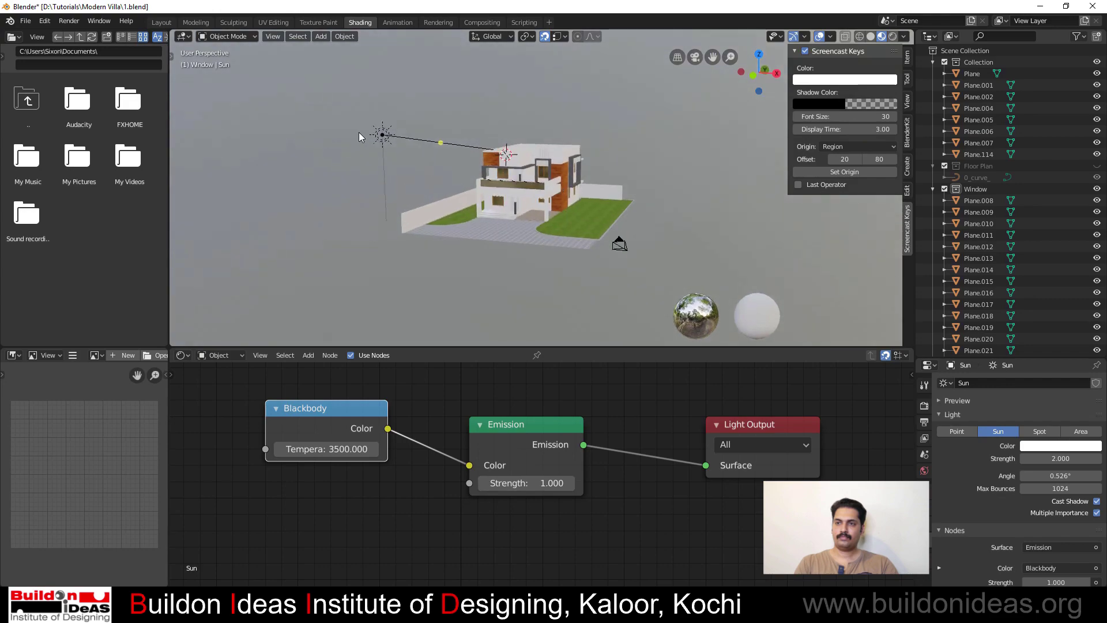
pyautogui.moveTo(438, 142); pyautogui.dragTo(440, 156)
pyautogui.moveTo(468, 125); pyautogui.dragTo(514, 207, button='middle')
pyautogui.scroll(5, 514, 206)
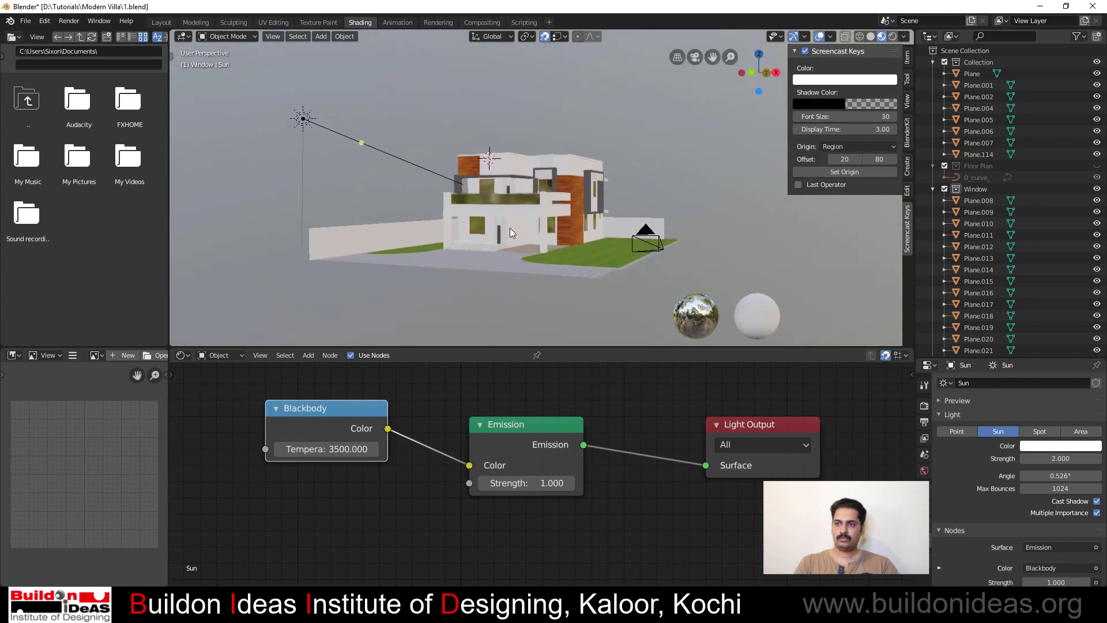
# Save the villa file
pyautogui.moveTo(565, 254); pyautogui.dragTo(511, 237, button='middle')
pyautogui.hotkey('ctrl', 's')
pyautogui.scroll(3, 498, 212)
pyautogui.scroll(-3, 499, 212)
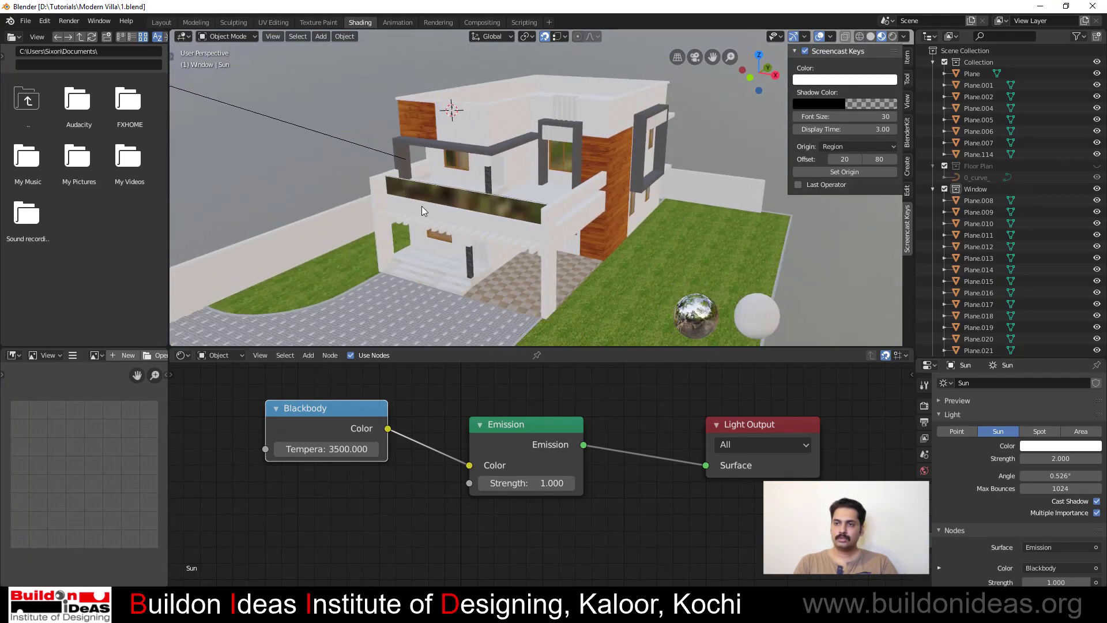
pyautogui.moveTo(421, 206); pyautogui.dragTo(556, 227, button='middle')
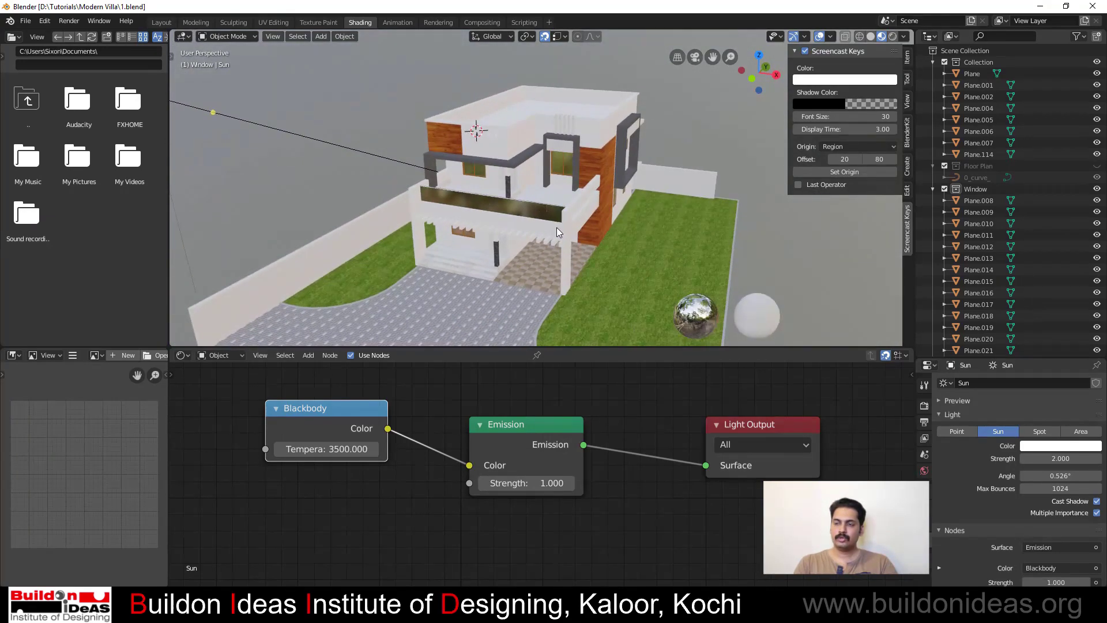
pyautogui.click(26, 20)
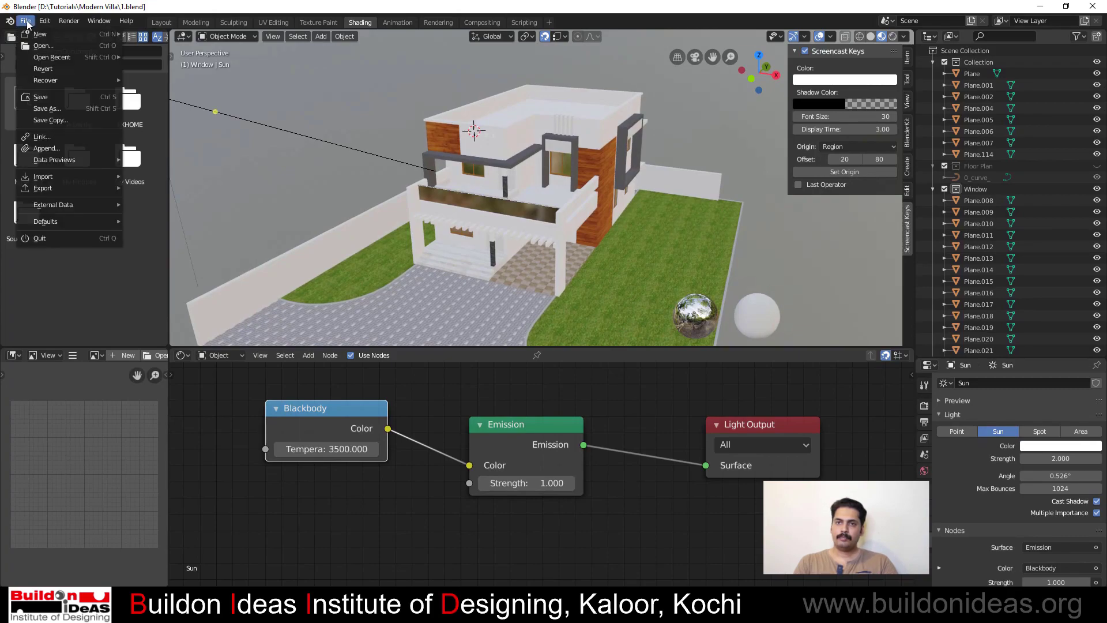
pyautogui.click(29, 24)
# Return to the Layout workspace and examine the lawn strip beside the boundary wall
pyautogui.click(163, 23)
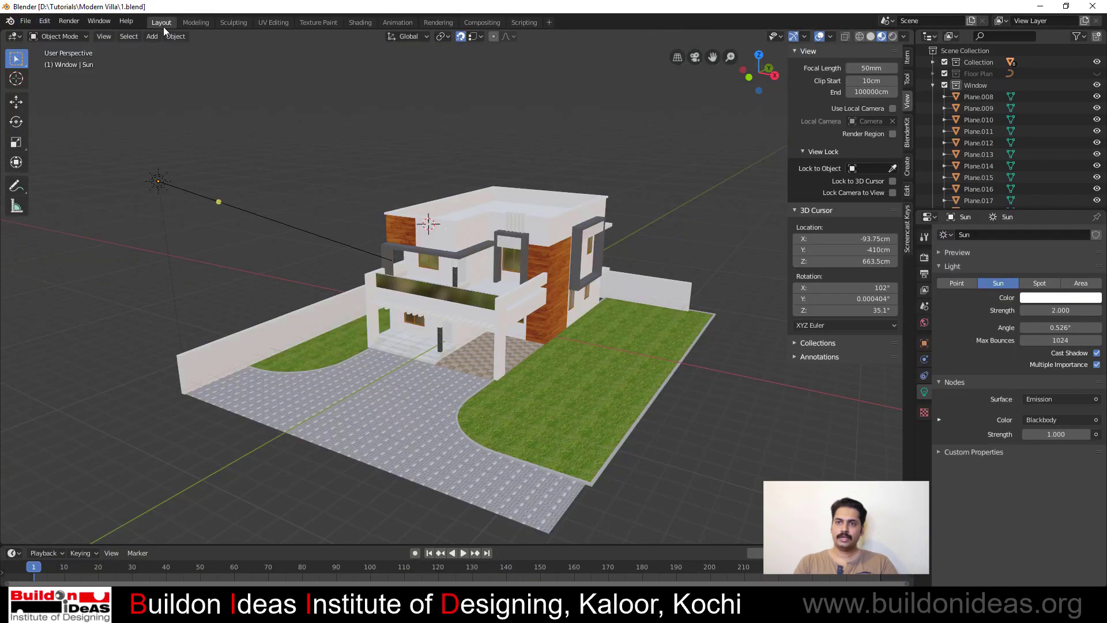
pyautogui.moveTo(343, 283)
pyautogui.mouseDown(button='middle')
pyautogui.moveTo(383, 285)
pyautogui.moveTo(326, 283)
pyautogui.mouseUp(button='middle')
pyautogui.scroll(3, 326, 282)
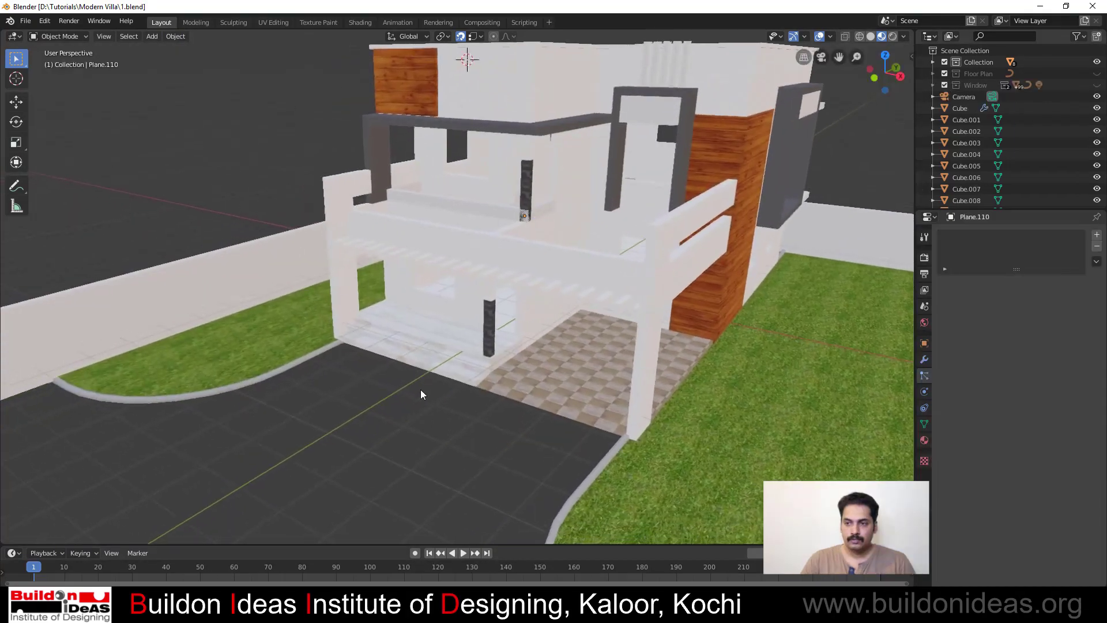
pyautogui.keyDown('shift'); pyautogui.moveTo(421, 389); pyautogui.dragTo(481, 379, button='middle'); pyautogui.keyUp('shift')
pyautogui.moveTo(377, 355); pyautogui.dragTo(431, 372, button='middle')
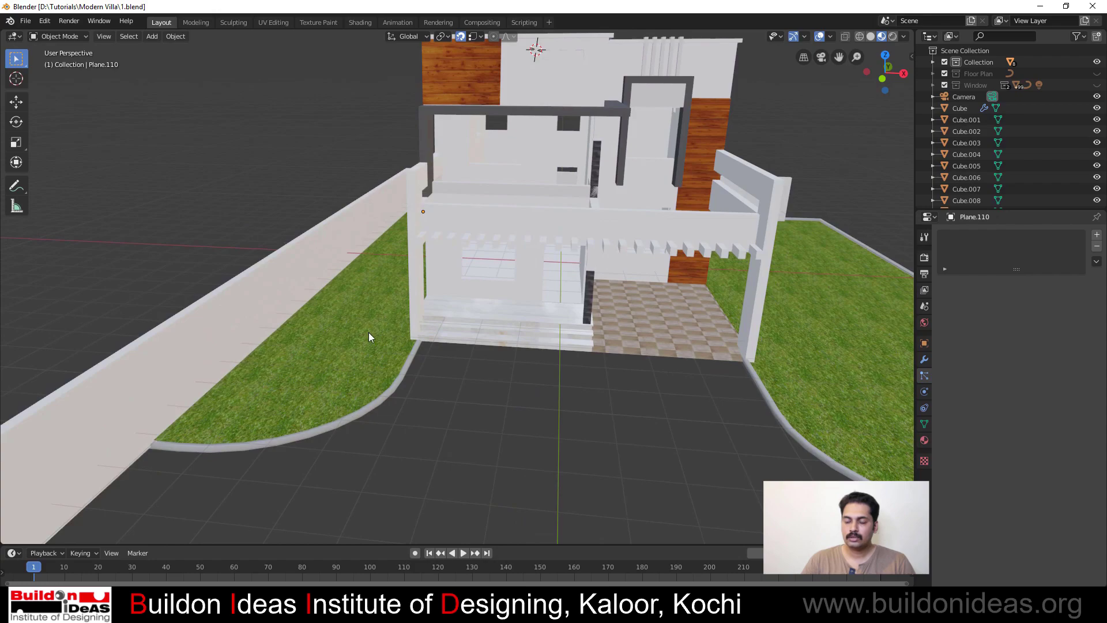
pyautogui.moveTo(369, 334); pyautogui.dragTo(537, 382, button='middle')
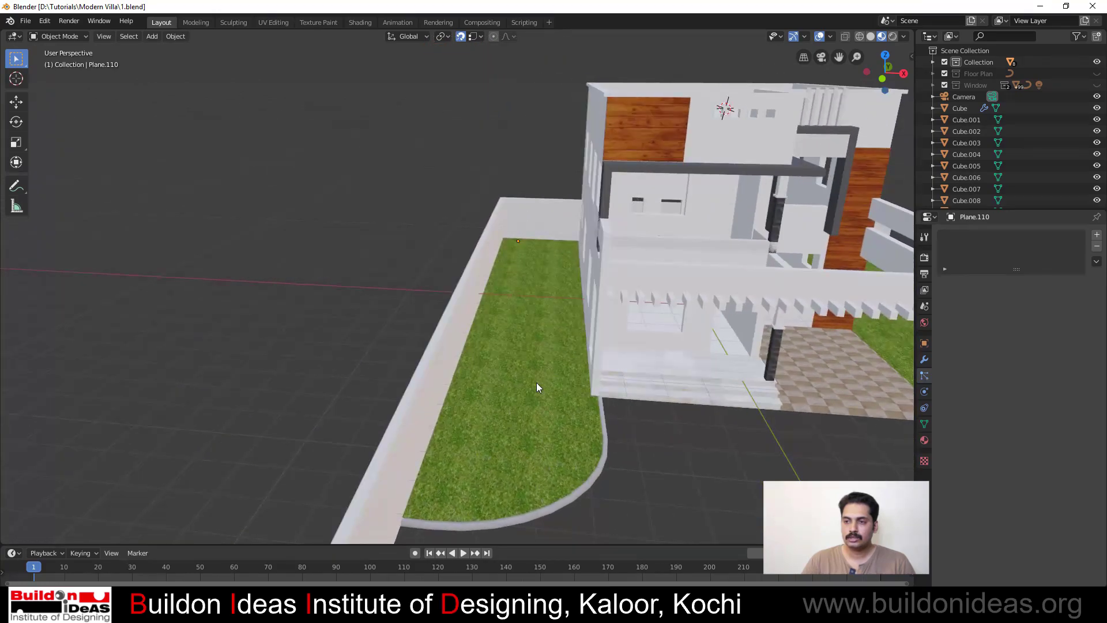
# Append the Grass collection from grass2.blend in the Blender assets folder
pyautogui.click(25, 21)
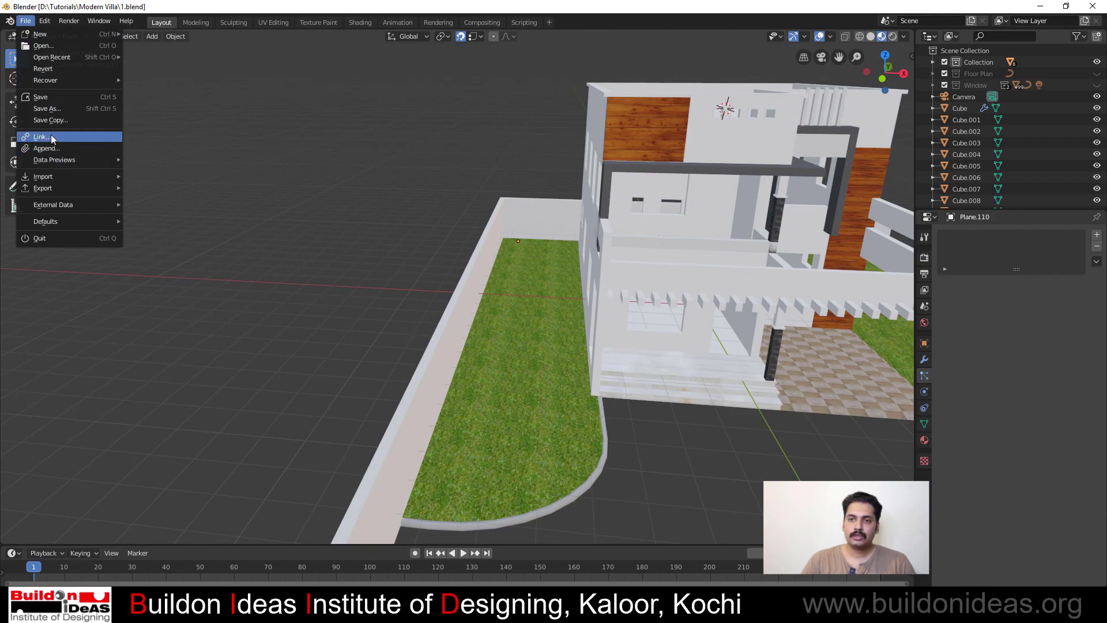
pyautogui.moveTo(59, 178)
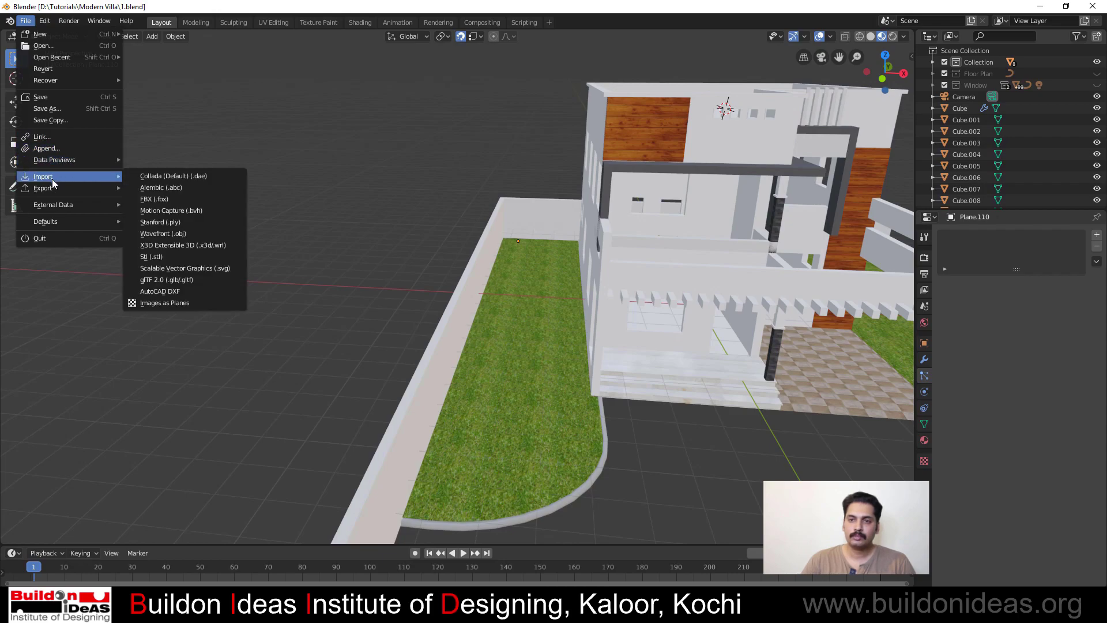
pyautogui.click(45, 149)
pyautogui.doubleClick(151, 78)
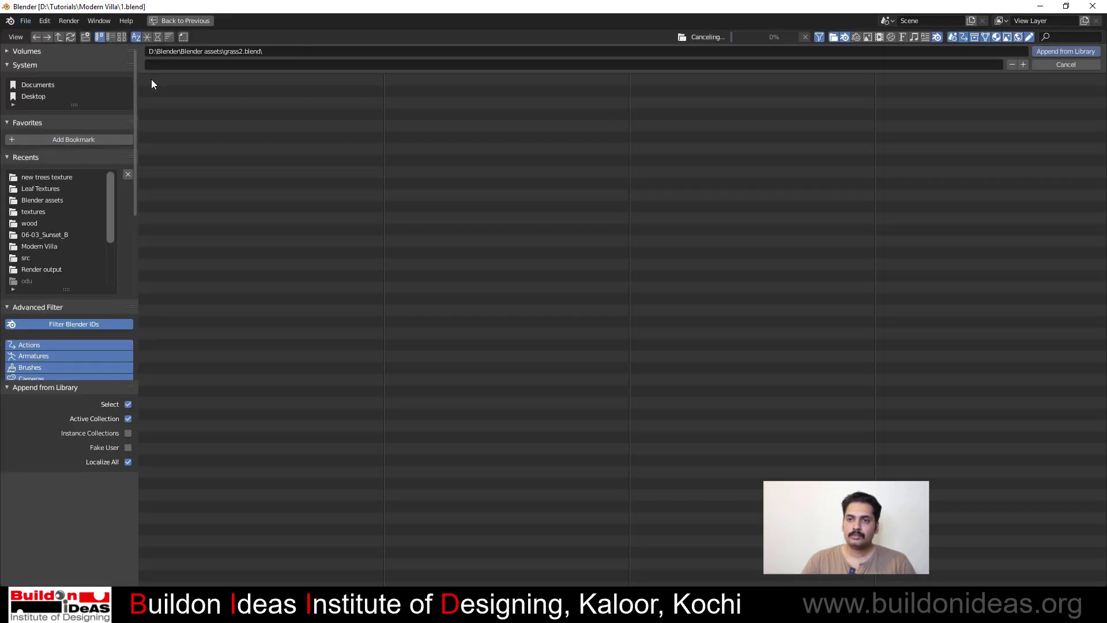
pyautogui.doubleClick(151, 78)
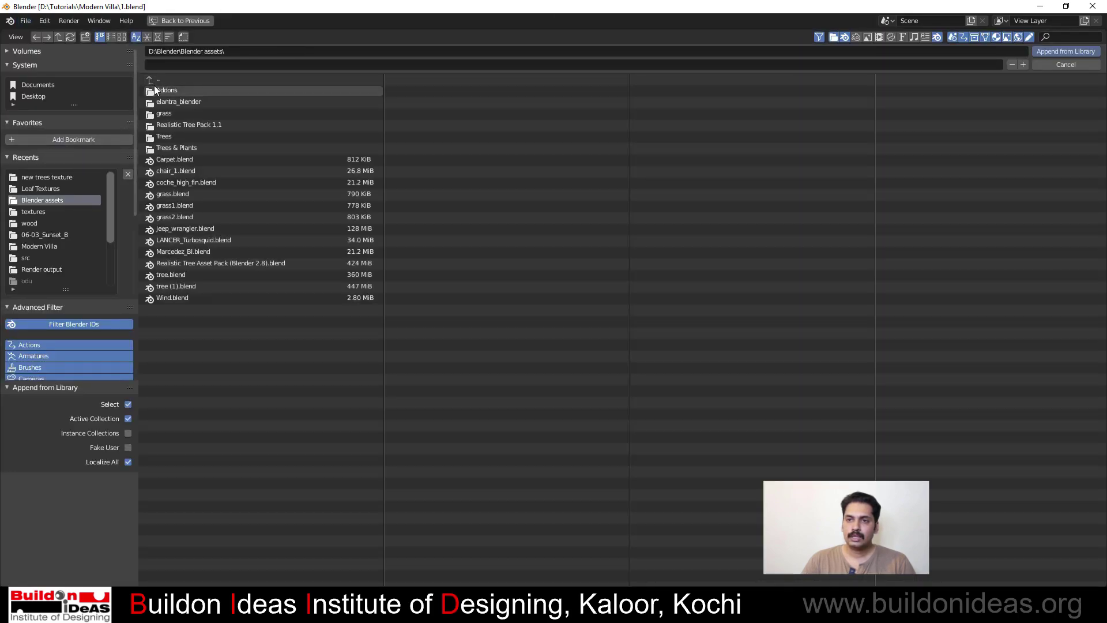
pyautogui.doubleClick(161, 217)
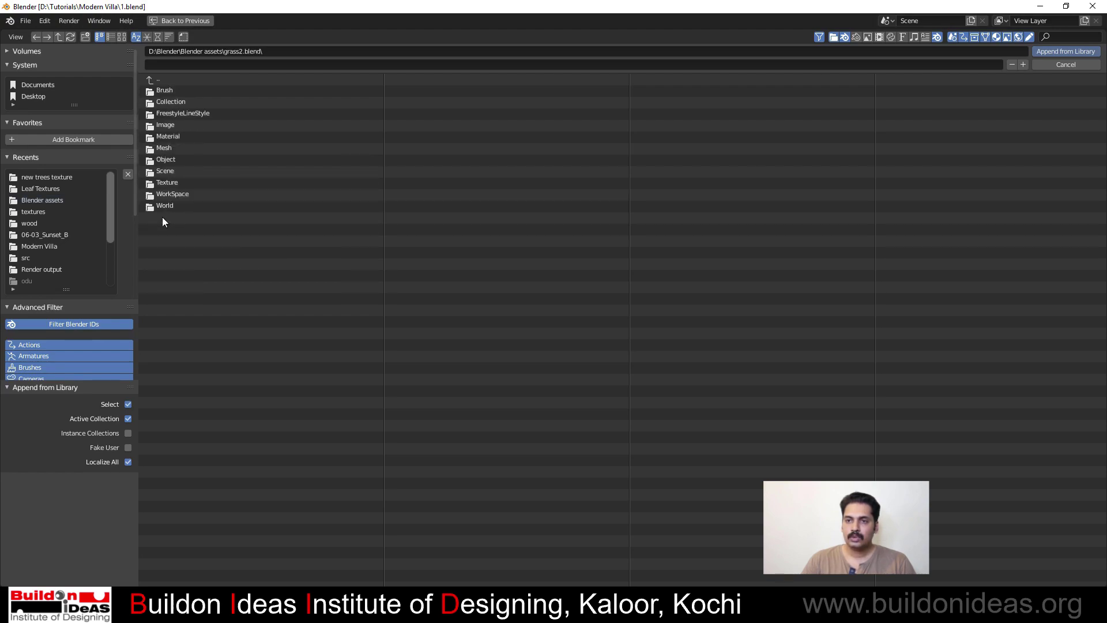
pyautogui.doubleClick(168, 102)
pyautogui.click(164, 91)
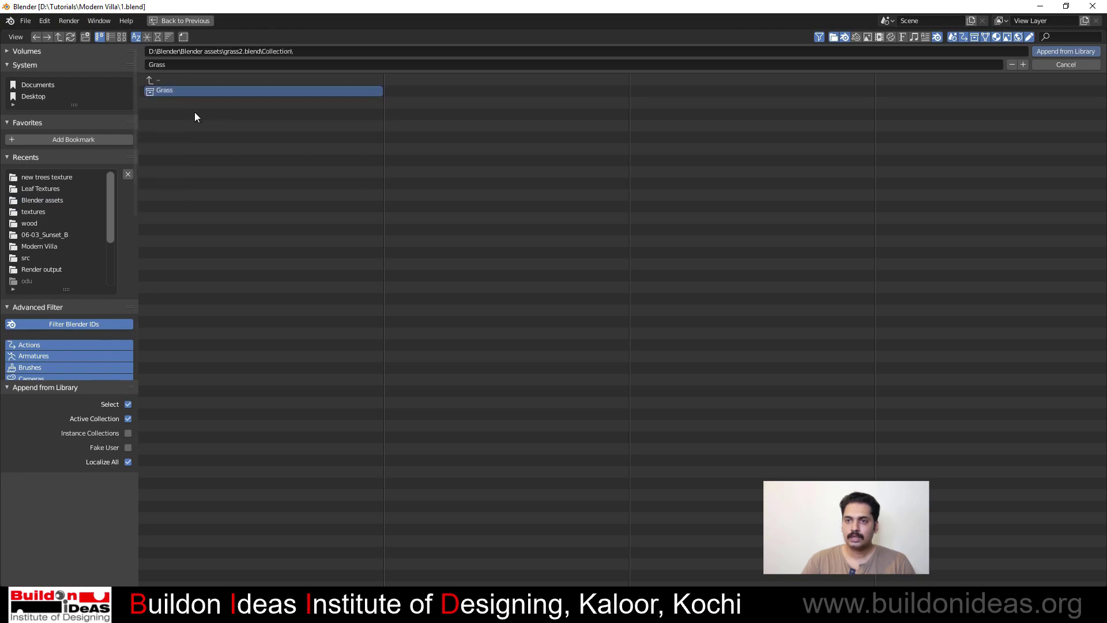
pyautogui.click(1068, 51)
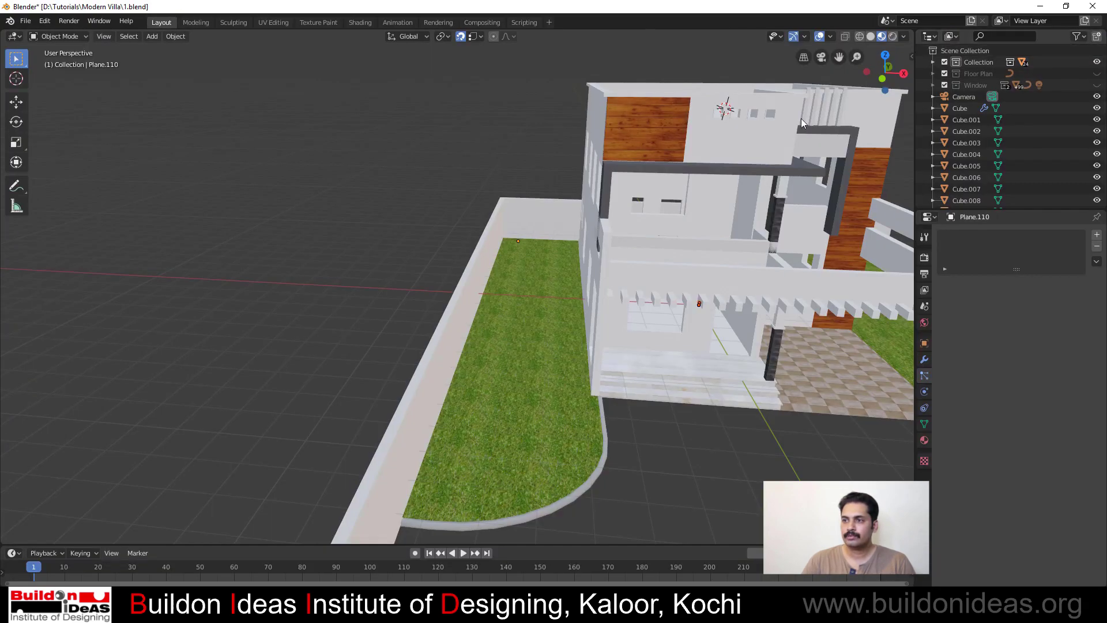
# Move the appended grass clump outside the boundary wall, by about -1003 cm in X, -145 cm in Y and 38.8 cm in Z
pyautogui.press('g')
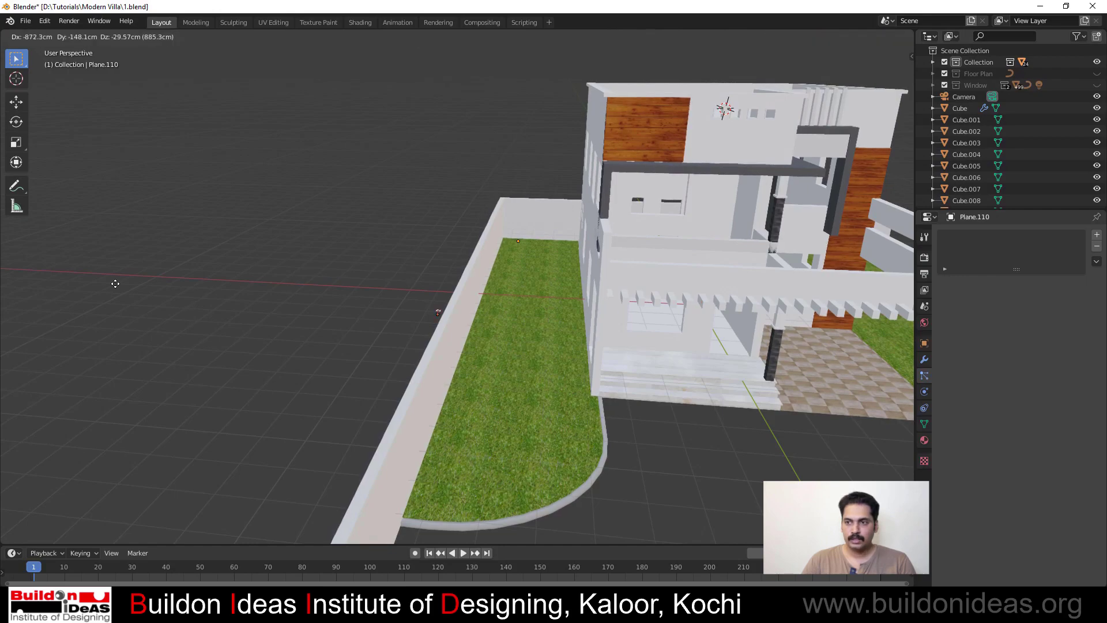
pyautogui.click(102, 263)
pyautogui.press('KP_Decimal')
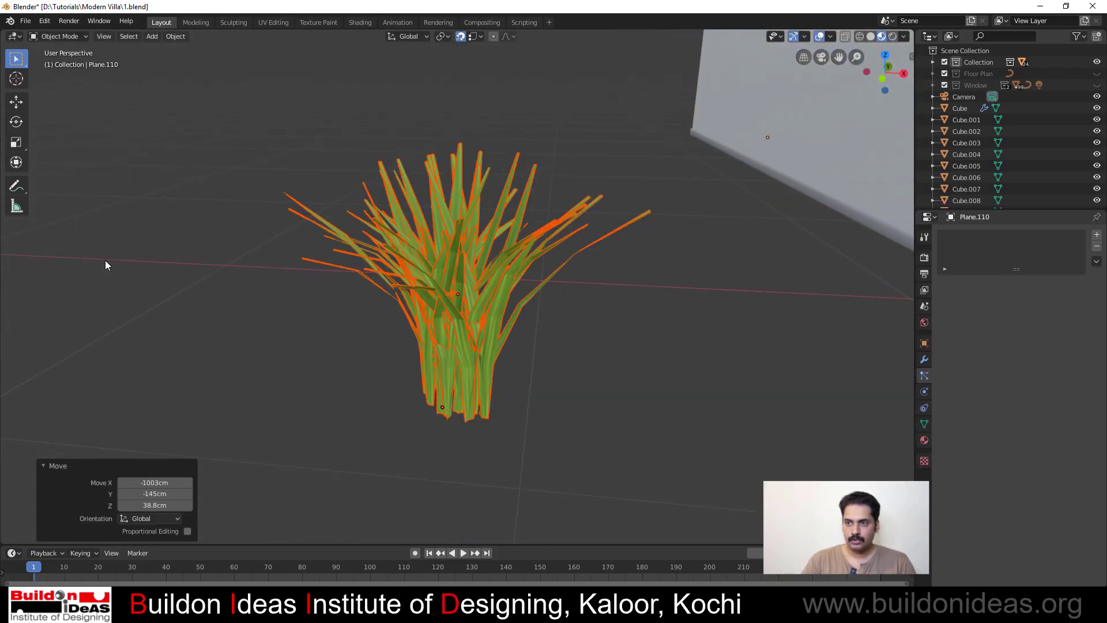
pyautogui.scroll(-8, 130, 258)
pyautogui.scroll(-5, 130, 258)
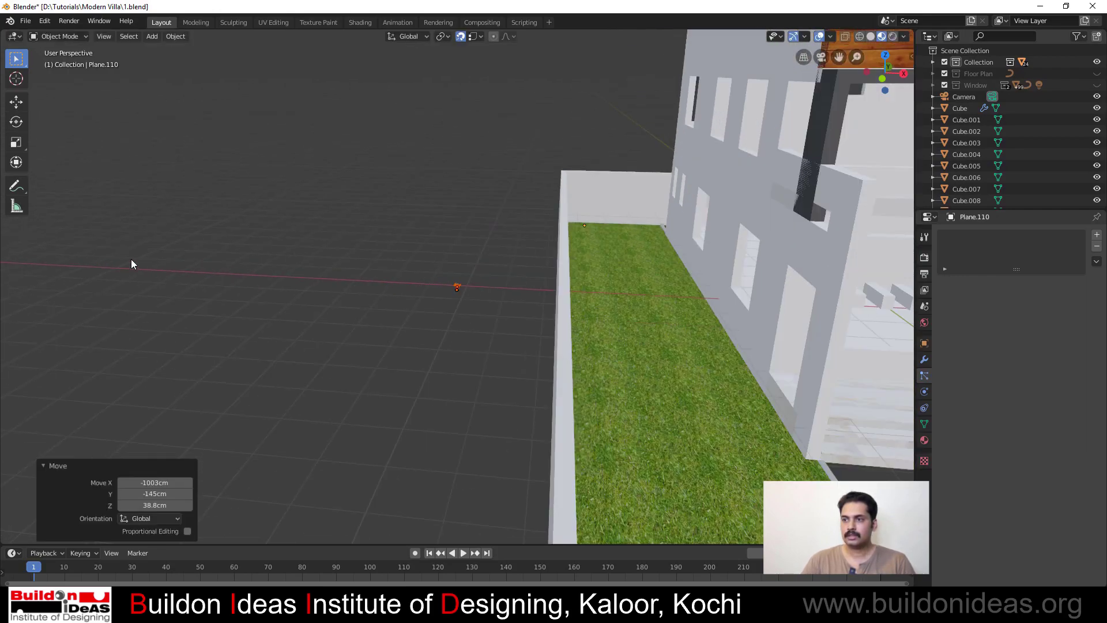
# Add a particle system to the lawn plane beside the car porch and make it a Hair type
pyautogui.keyDown('shift'); pyautogui.moveTo(404, 314); pyautogui.dragTo(155, 250, button='middle'); pyautogui.keyUp('shift')
pyautogui.scroll(-4, 155, 250)
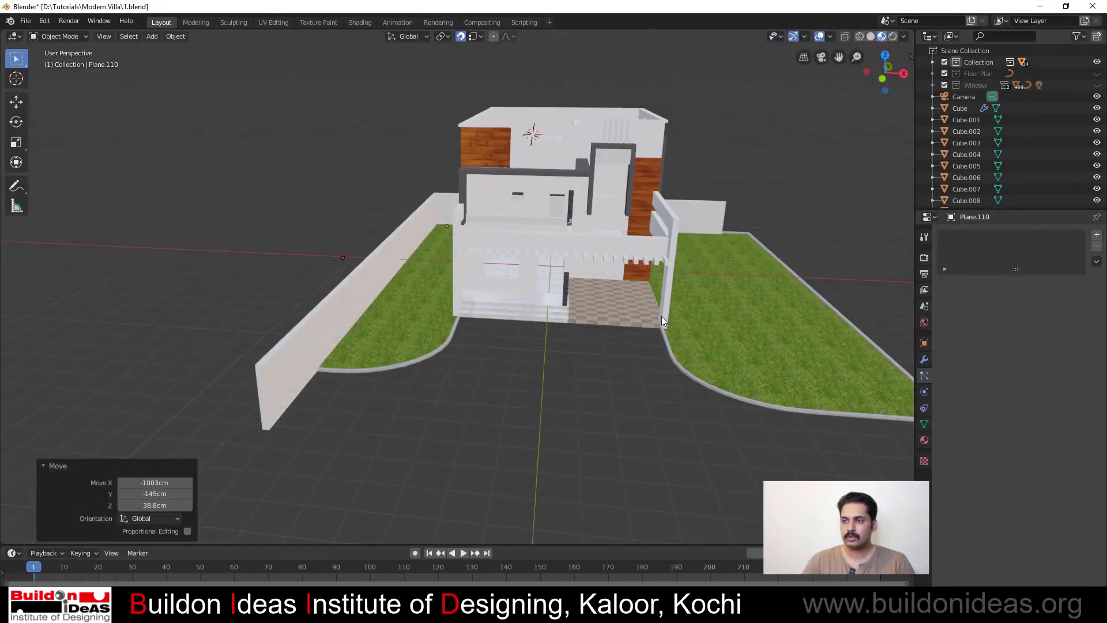
pyautogui.moveTo(662, 316); pyautogui.dragTo(491, 323, button='middle')
pyautogui.scroll(5, 485, 330)
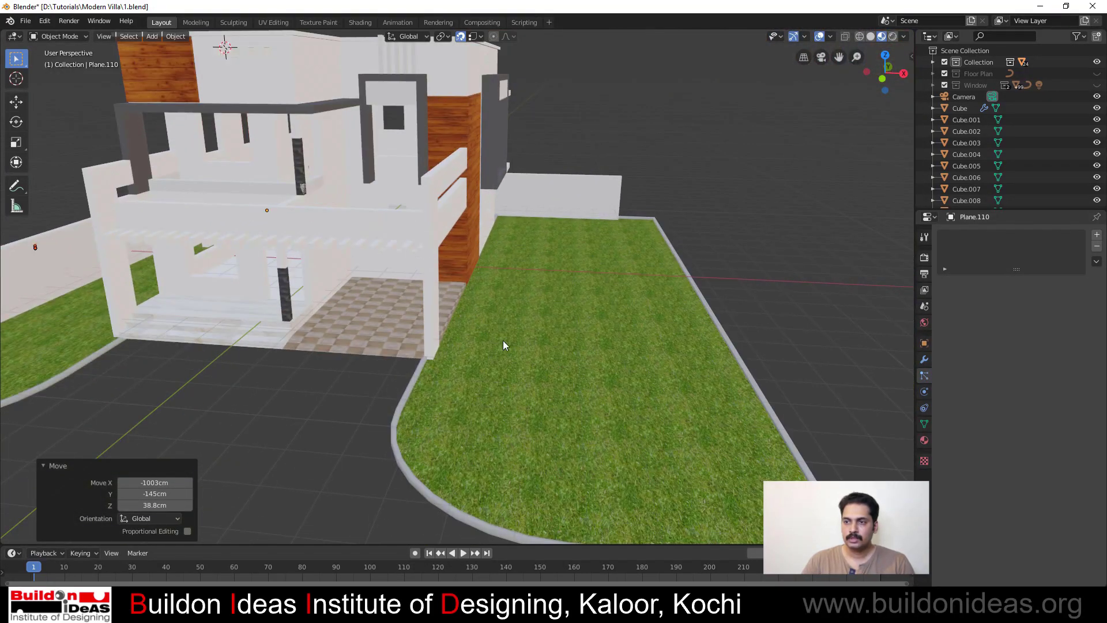
pyautogui.click(544, 337)
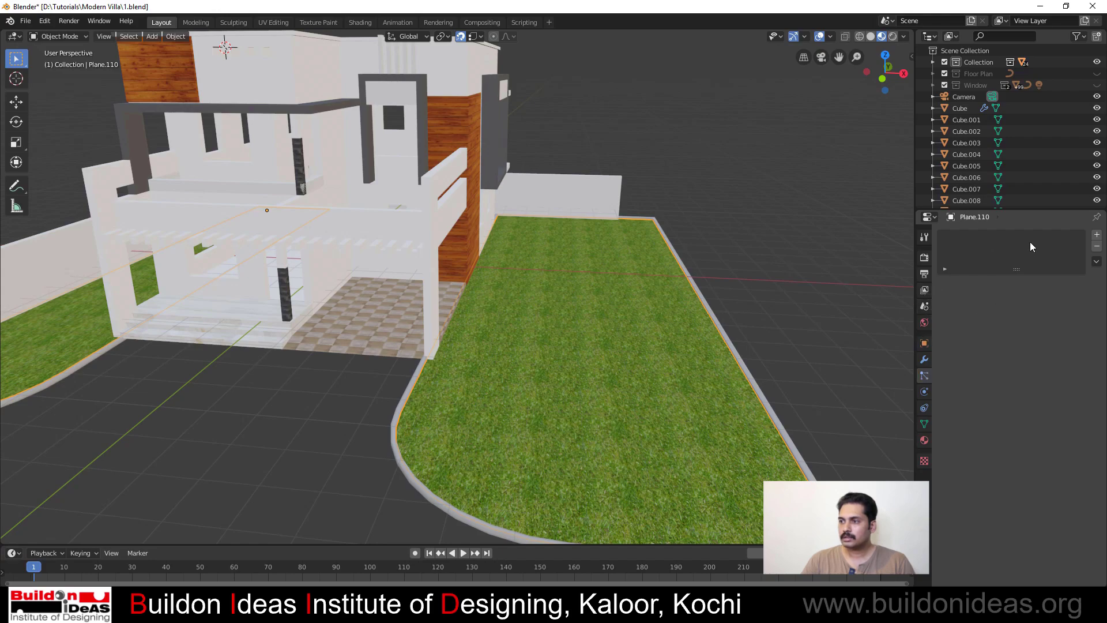
pyautogui.click(1098, 235)
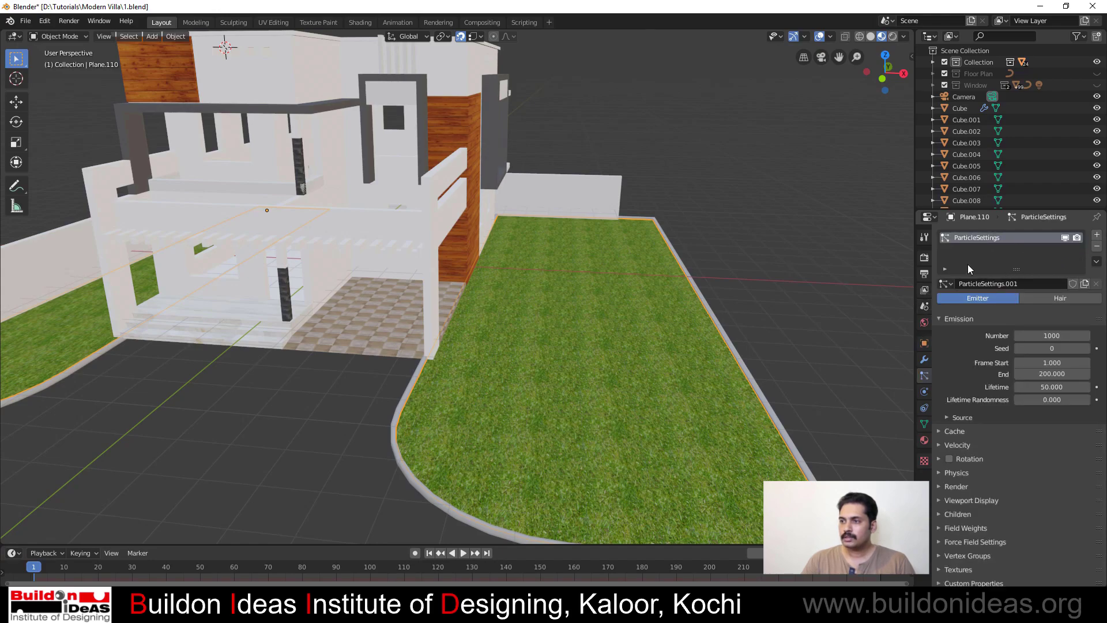
pyautogui.click(1039, 301)
pyautogui.scroll(-5, 677, 276)
pyautogui.moveTo(677, 276); pyautogui.dragTo(518, 299, button='middle')
pyautogui.scroll(3, 517, 299)
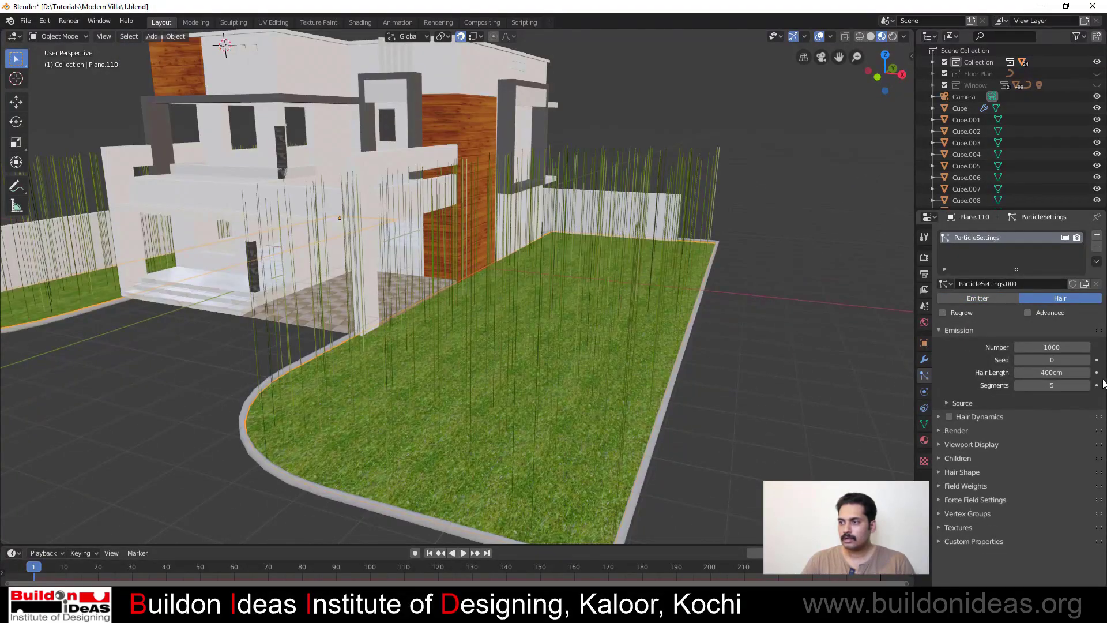
# Set the hair length of the lawn's particle system to 1 cm
pyautogui.click(1068, 347)
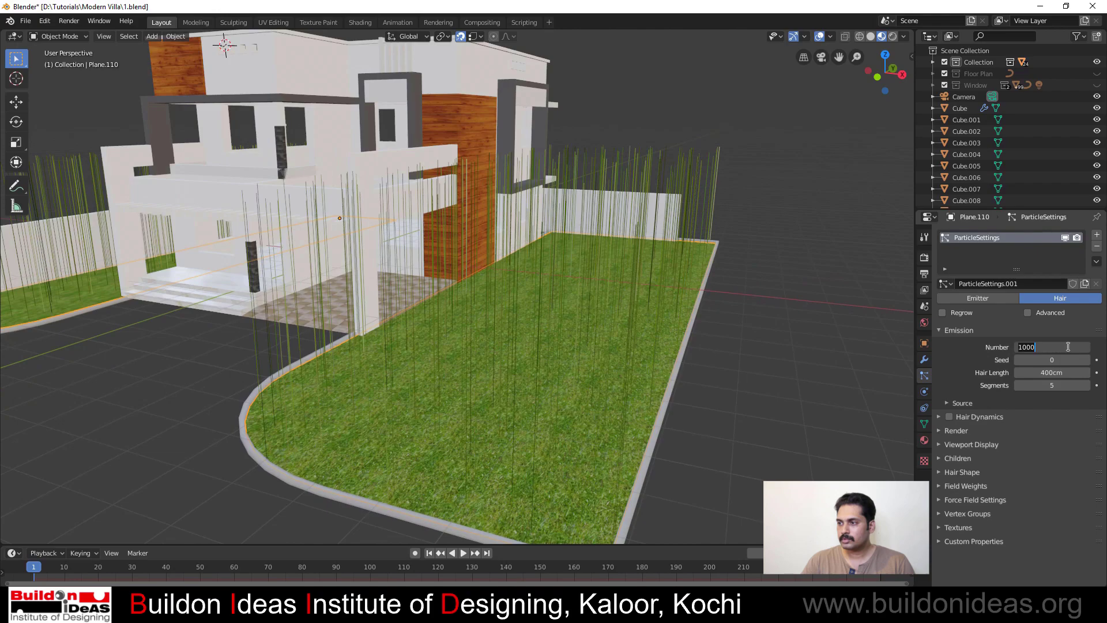
pyautogui.press('Return')
pyautogui.click(1065, 372)
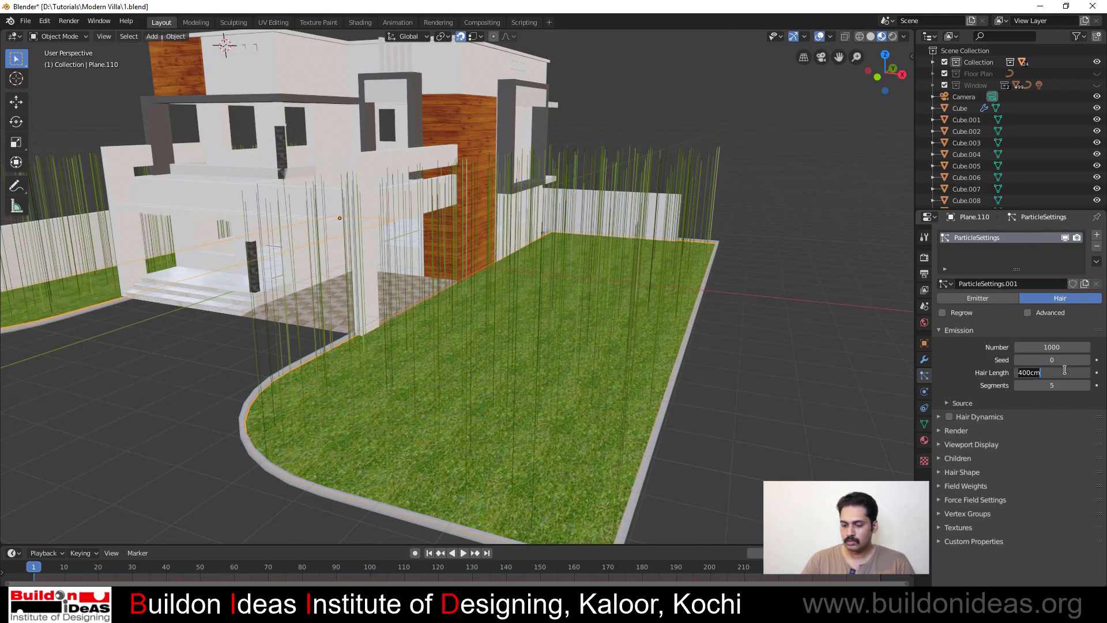
pyautogui.write('1')
pyautogui.press('Return')
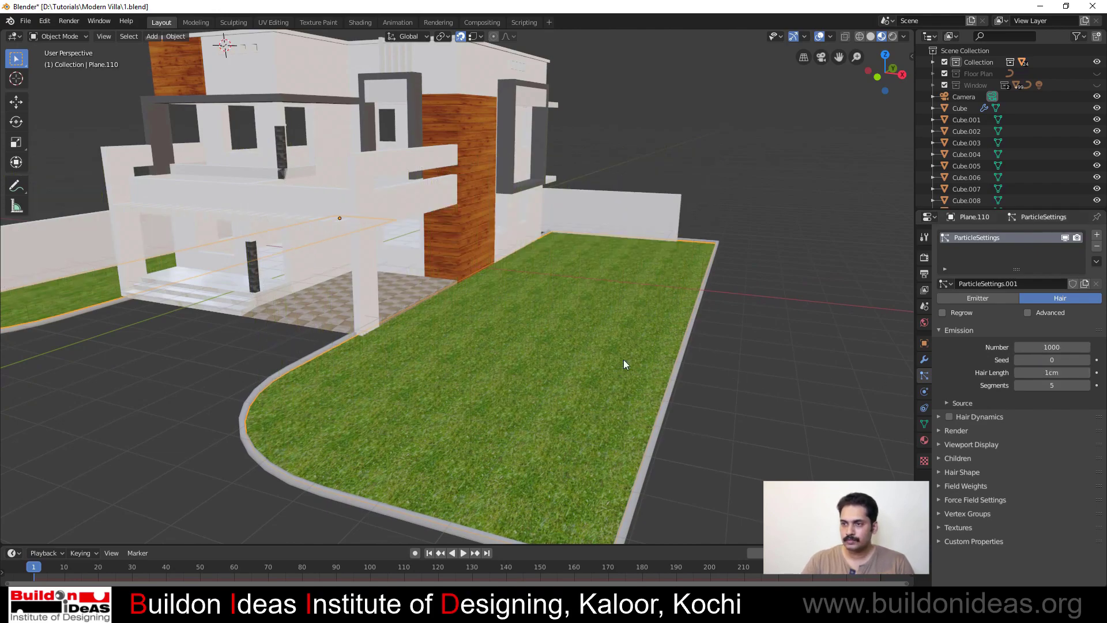
# Enable the Advanced hair options and render the lawn's particles as a collection, using Grass.002 as the instance collection
pyautogui.moveTo(624, 359); pyautogui.dragTo(566, 353, button='middle')
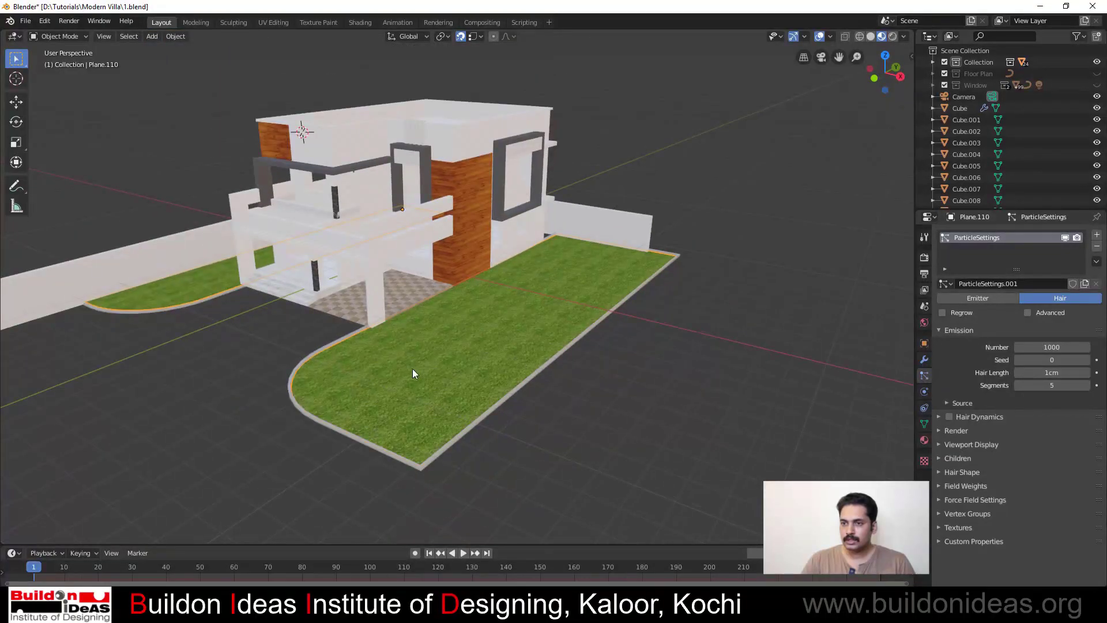
pyautogui.moveTo(413, 374); pyautogui.dragTo(423, 348, button='middle')
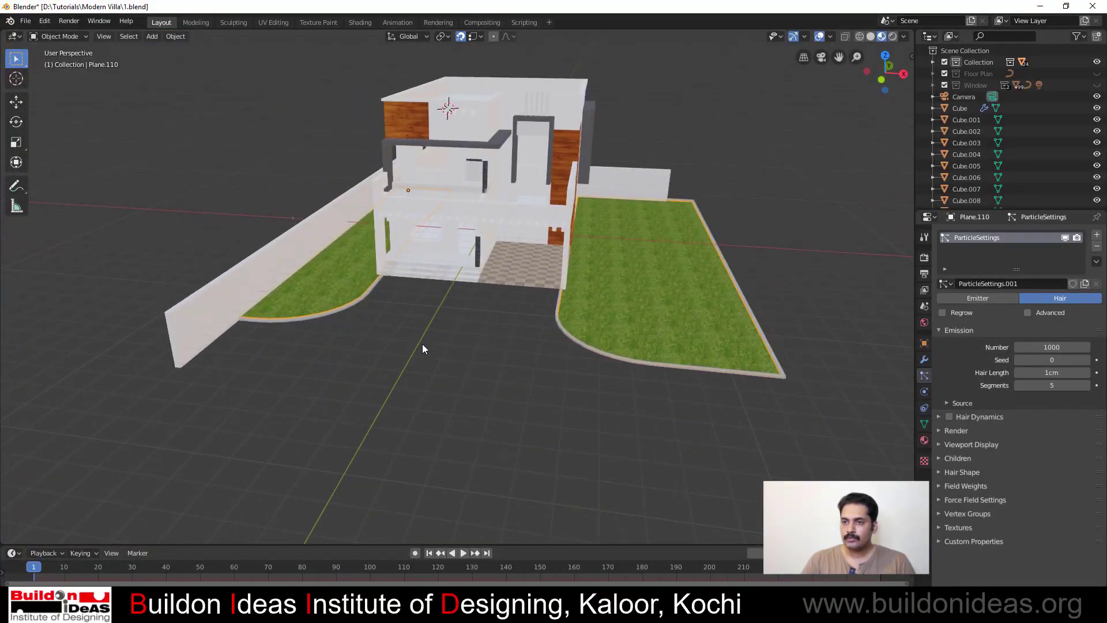
pyautogui.scroll(3, 309, 312)
pyautogui.moveTo(634, 345); pyautogui.dragTo(587, 337, button='middle')
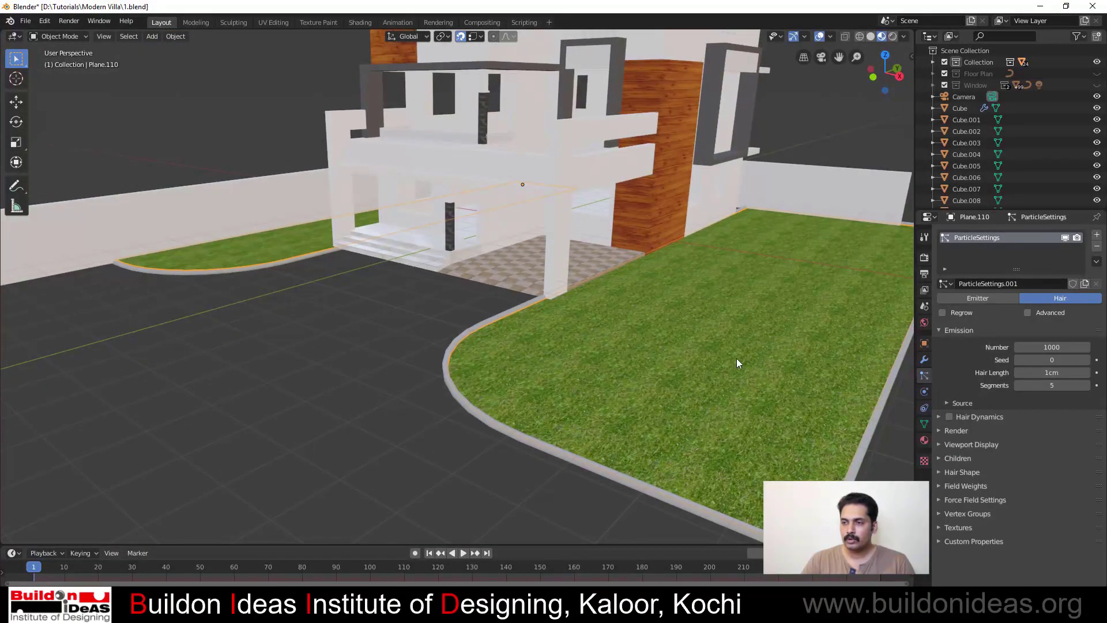
pyautogui.moveTo(737, 359); pyautogui.dragTo(668, 354, button='middle')
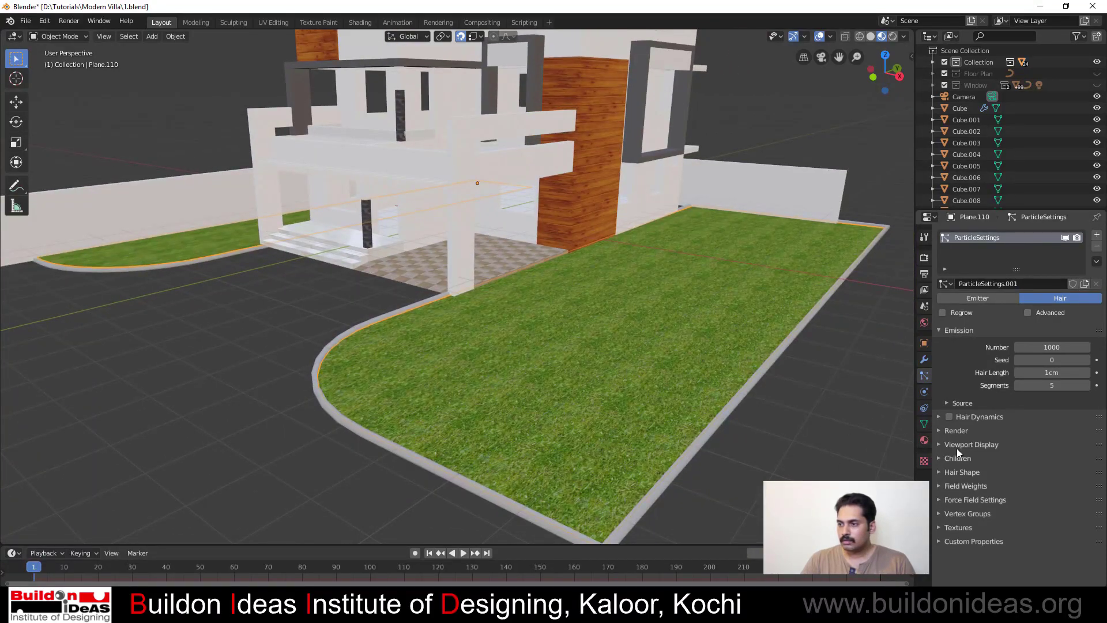
pyautogui.click(1028, 313)
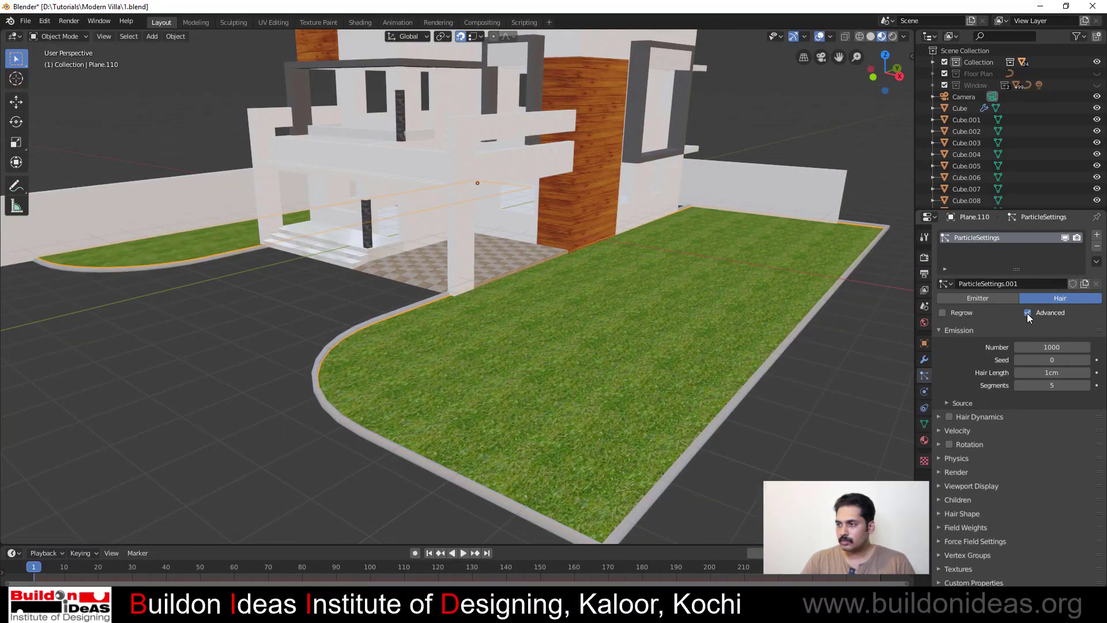
pyautogui.click(941, 473)
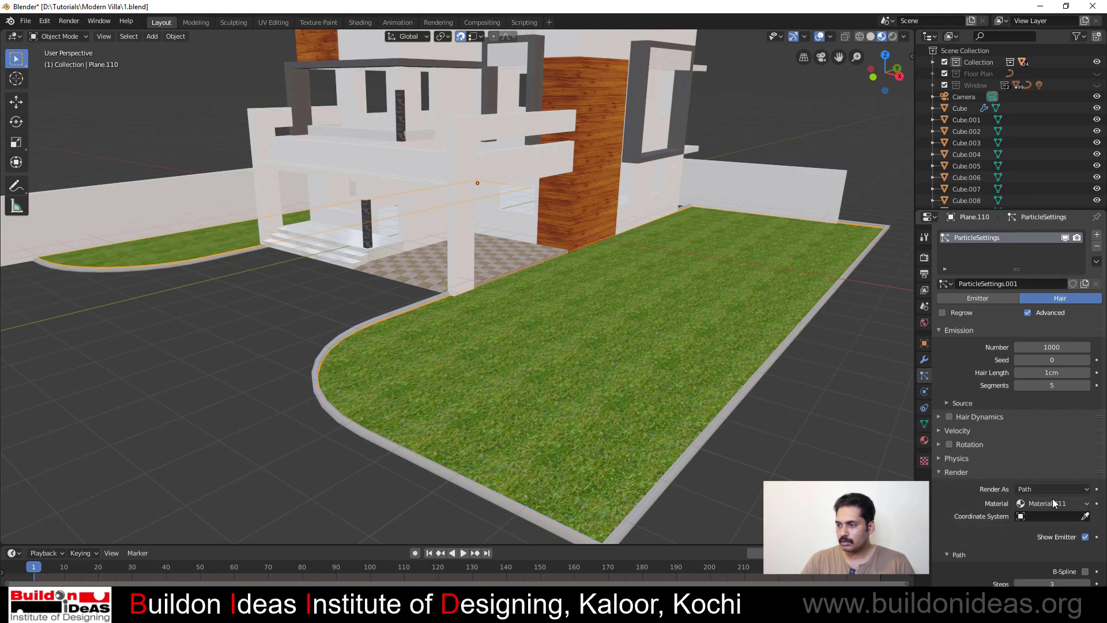
pyautogui.click(1086, 517)
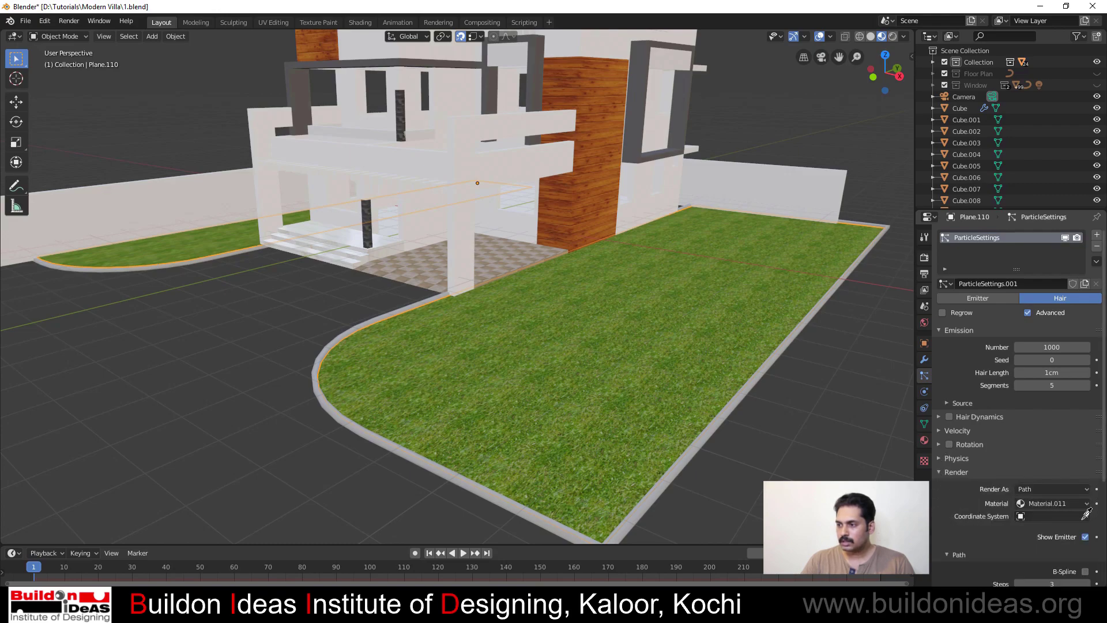
pyautogui.click(1087, 489)
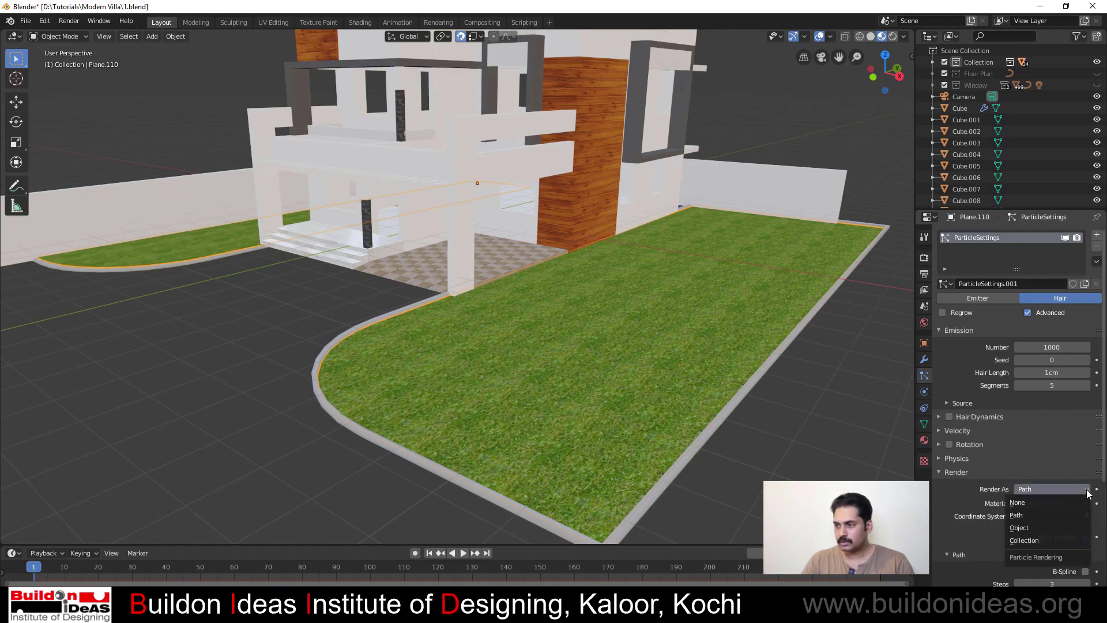
pyautogui.click(1023, 539)
pyautogui.click(1052, 570)
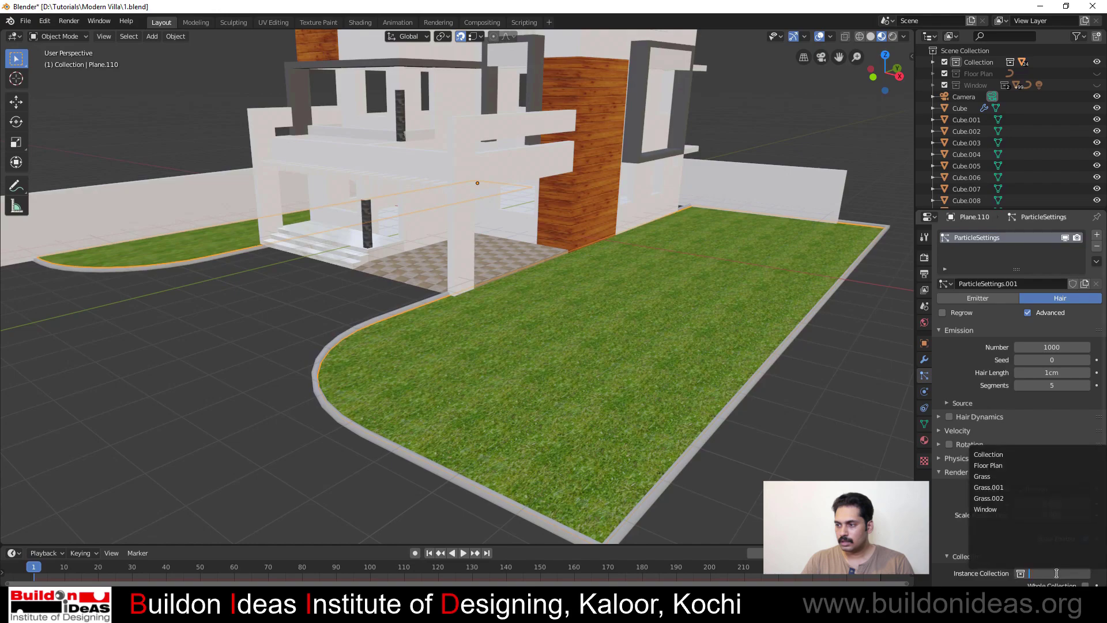
pyautogui.click(996, 497)
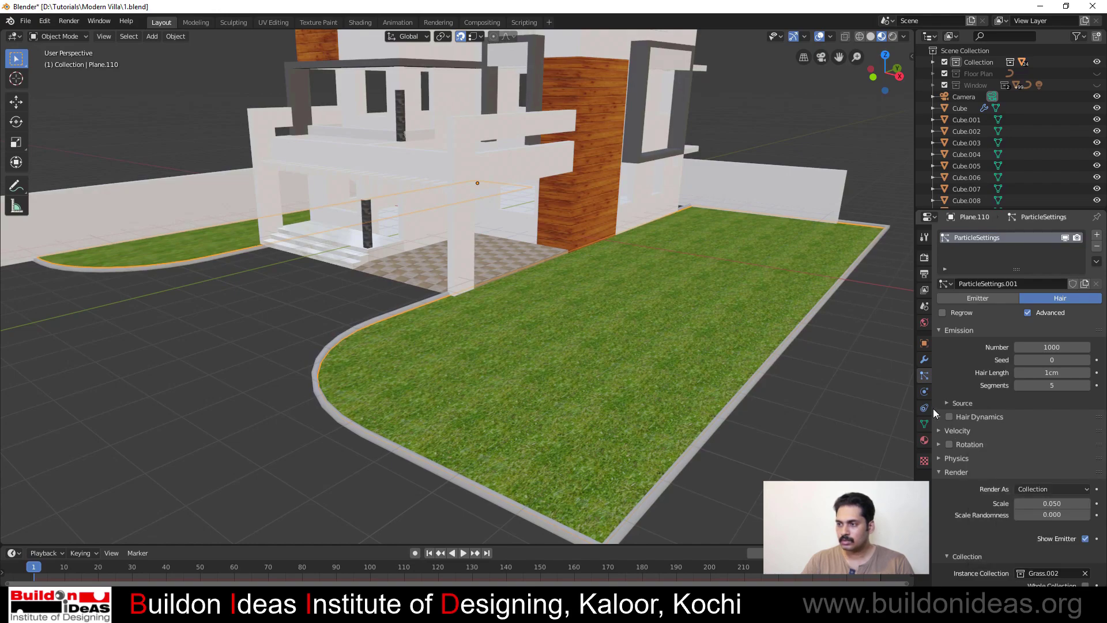
# Try render scales of 10 and 50 for the lawn's grass instances and check them close up
pyautogui.scroll(-5, 860, 380)
pyautogui.moveTo(537, 380); pyautogui.dragTo(562, 390, button='middle')
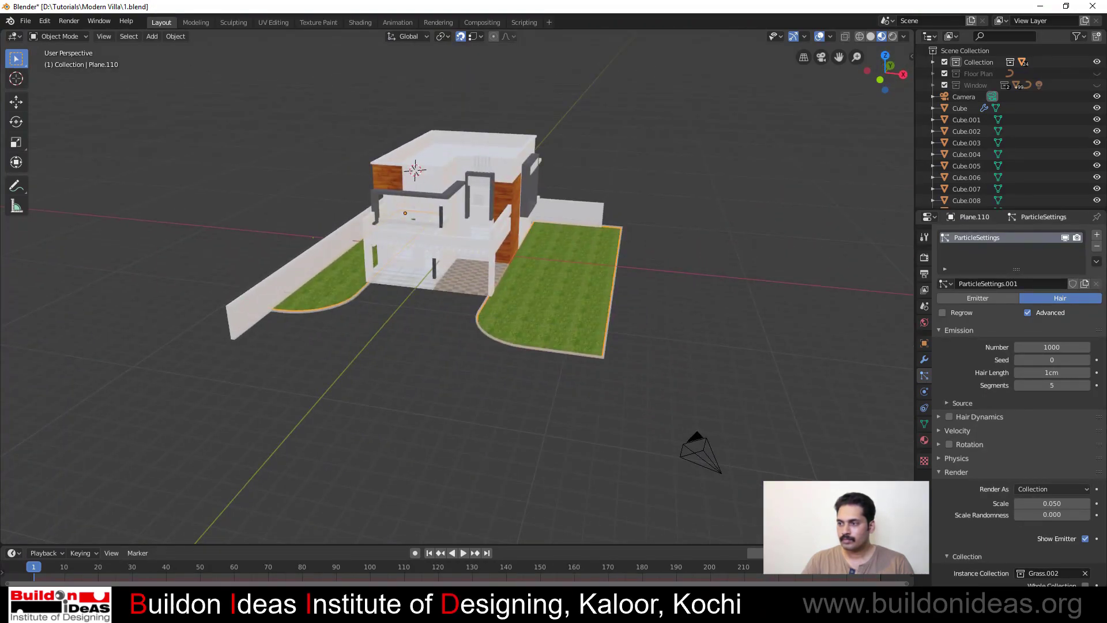
pyautogui.click(1032, 504)
pyautogui.write('10')
pyautogui.press('Return')
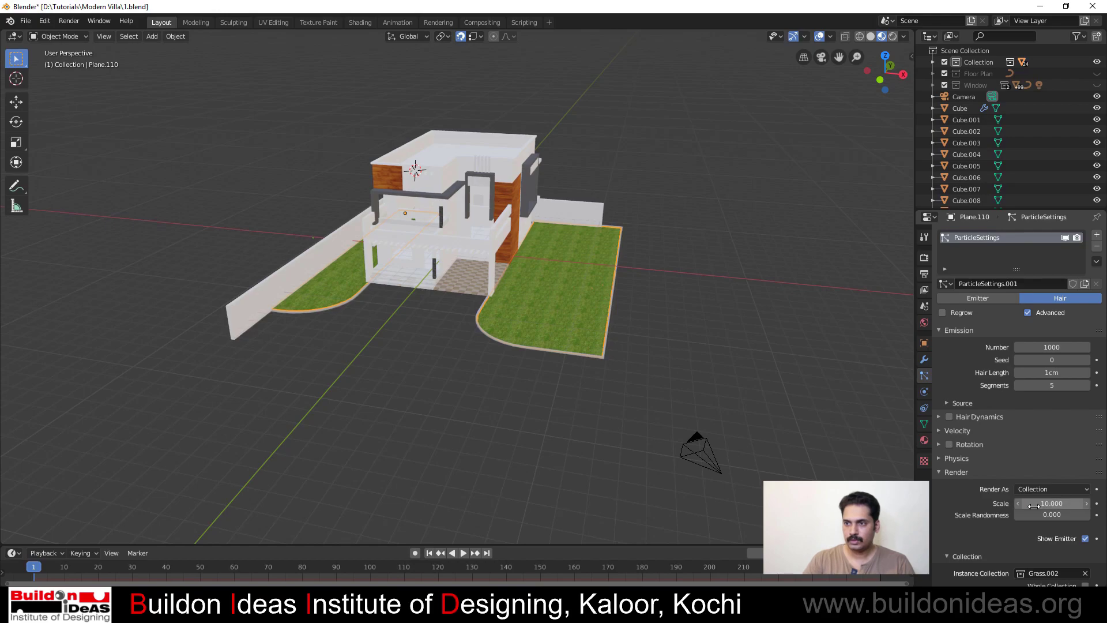
pyautogui.scroll(5, 592, 296)
pyautogui.moveTo(610, 308); pyautogui.dragTo(558, 292, button='middle')
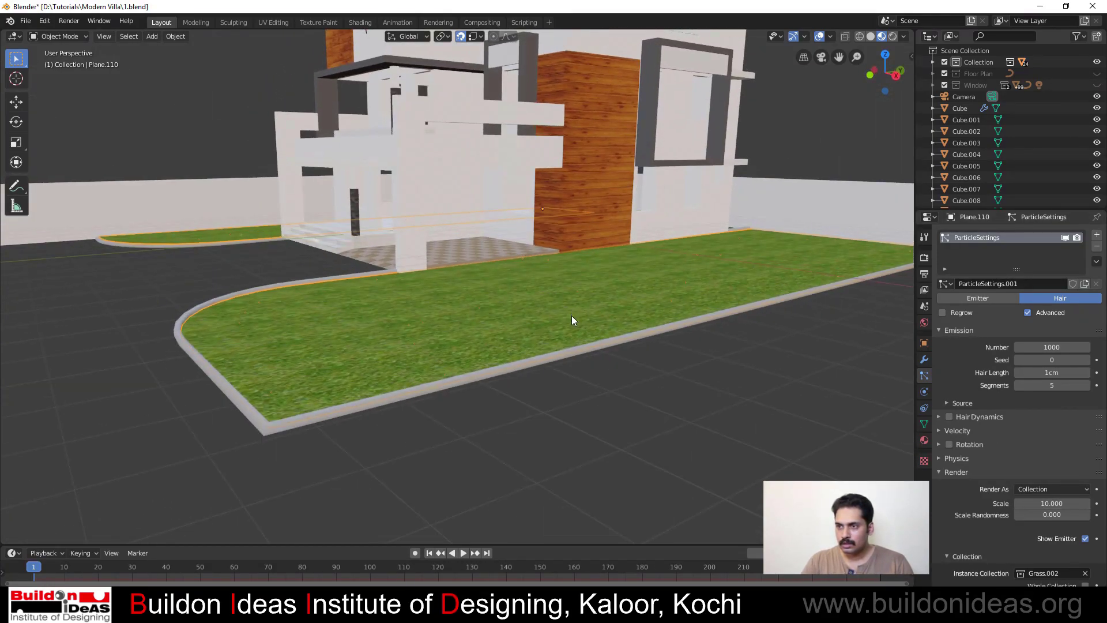
pyautogui.scroll(3, 572, 316)
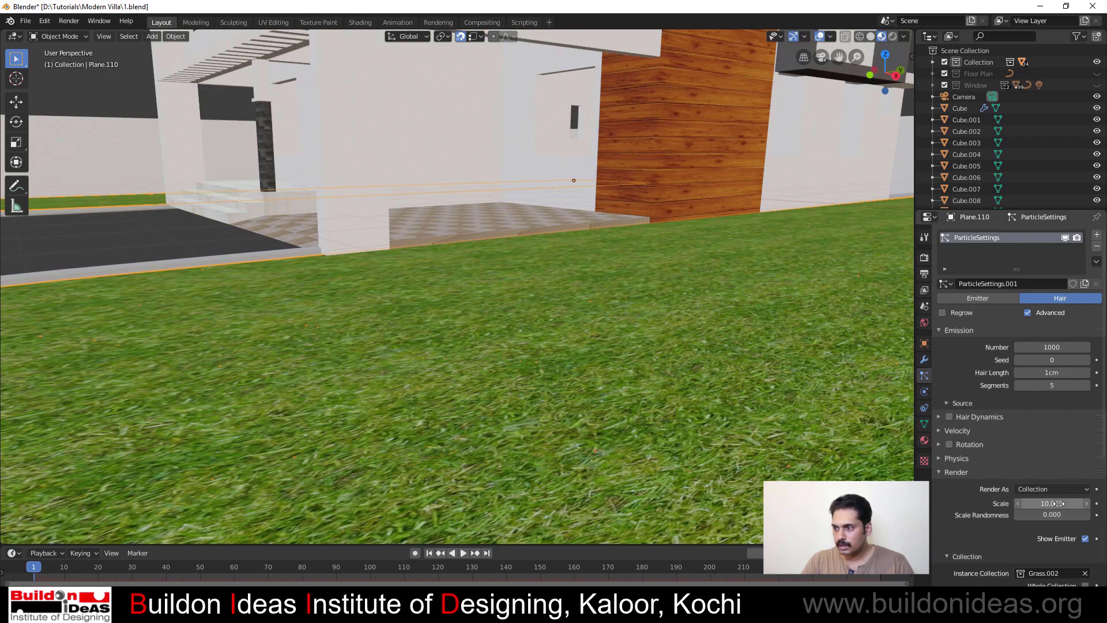
pyautogui.moveTo(1051, 503); pyautogui.dragTo(1100, 504)
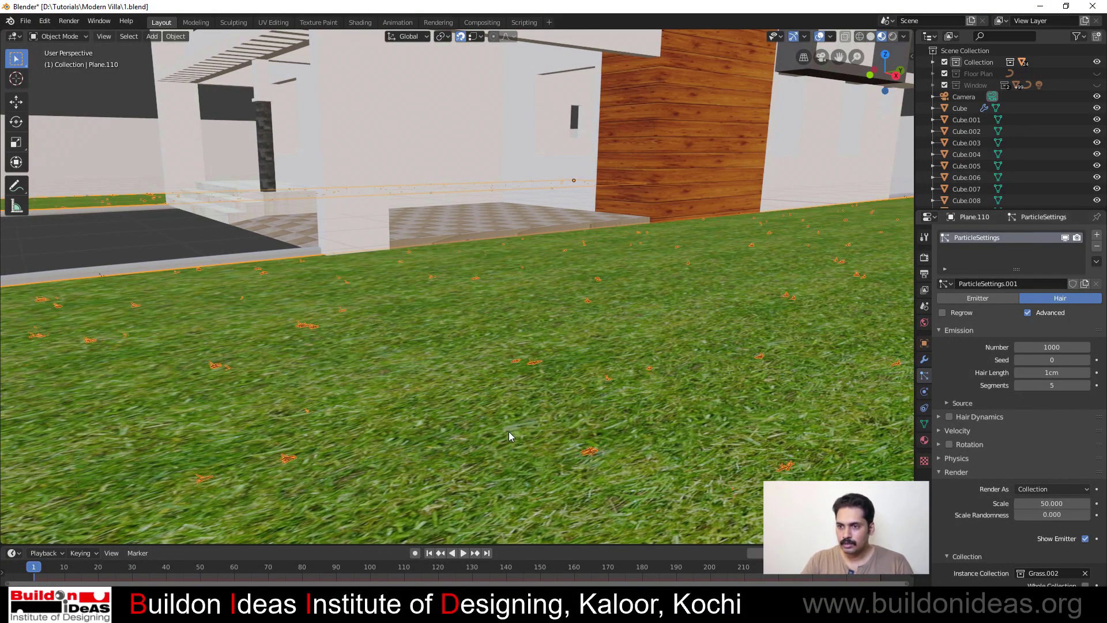
pyautogui.moveTo(414, 437)
pyautogui.mouseDown(button='middle')
pyautogui.moveTo(438, 441)
pyautogui.moveTo(422, 439)
pyautogui.mouseUp(button='middle')
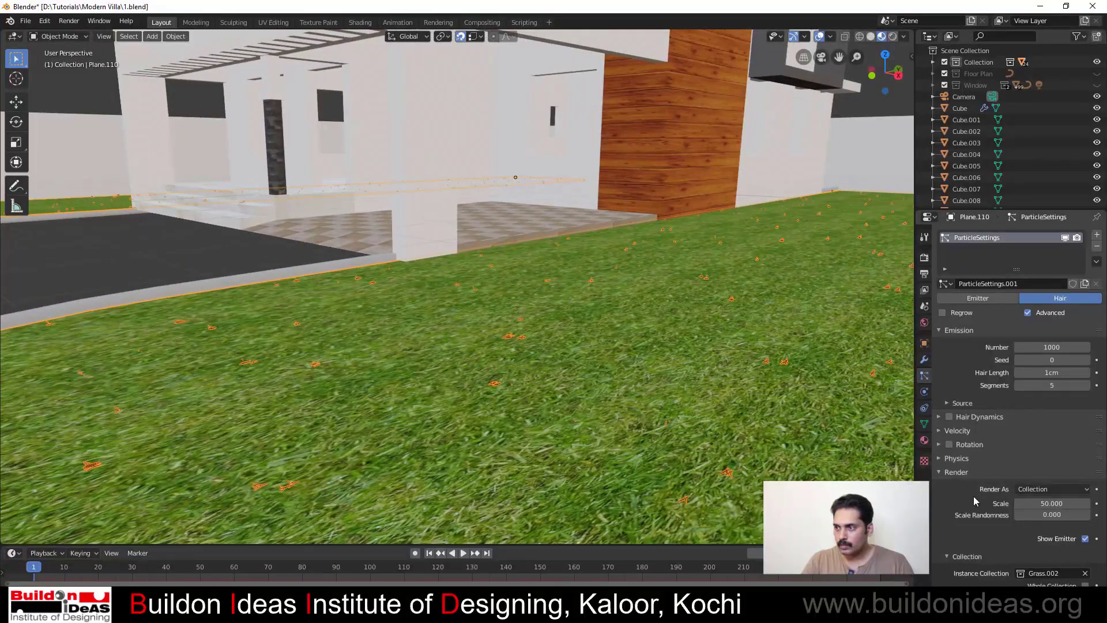
# Set the render scale of the lawn's grass instances to 100
pyautogui.click(1051, 503)
pyautogui.write('100')
pyautogui.press('Return')
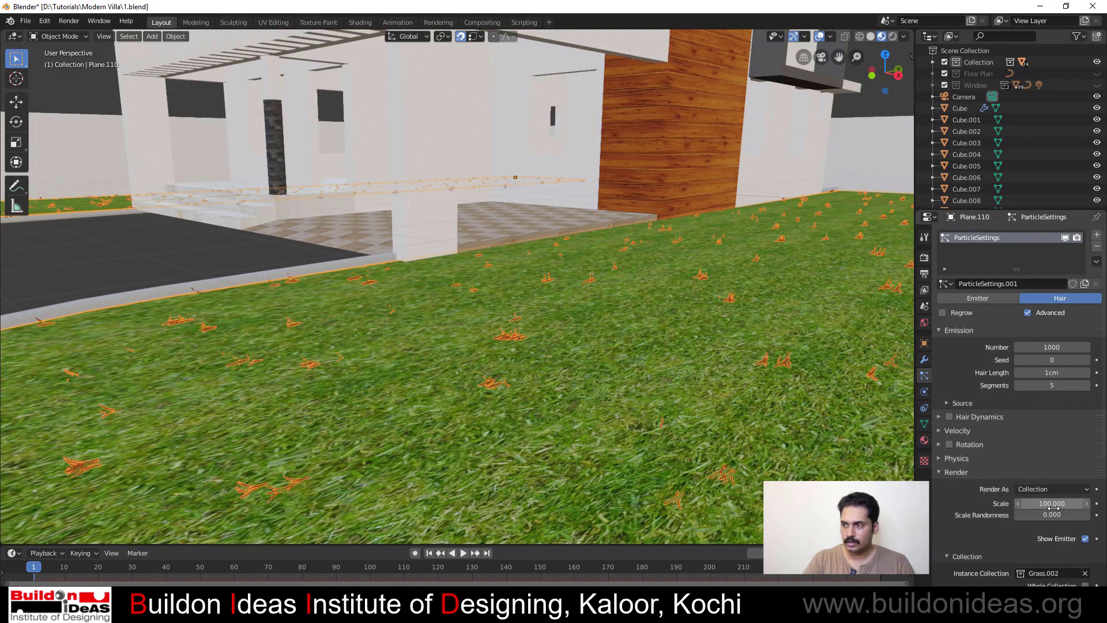
# Enable Rotation for the lawn's particles, orient them along Object X, and set the phase to about 0.507 so the grass stands upright
pyautogui.scroll(-5, 440, 344)
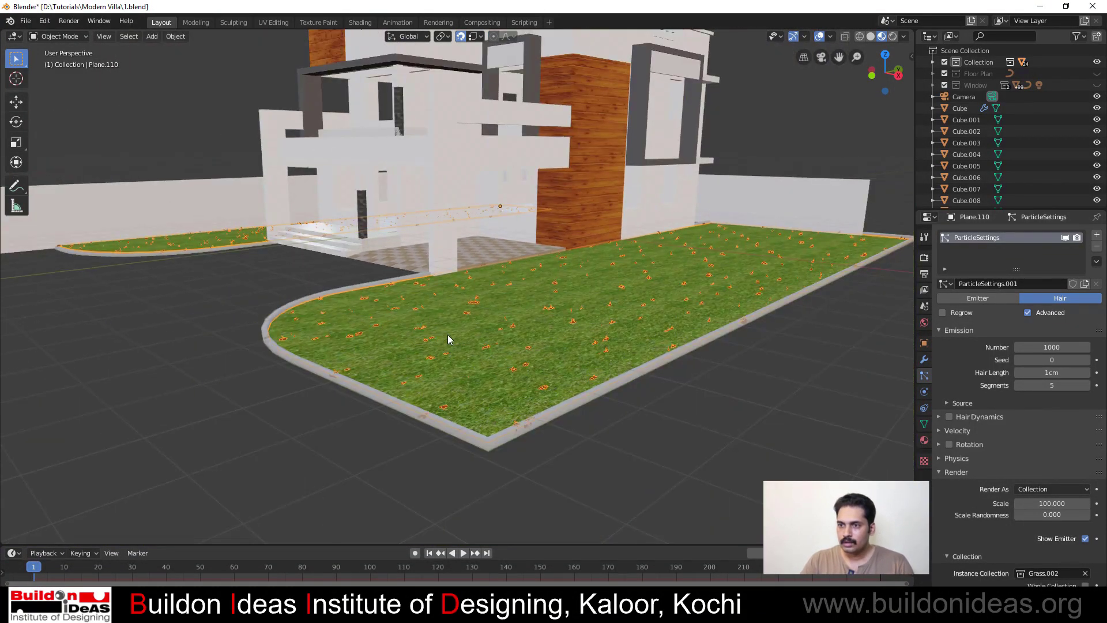
pyautogui.scroll(3, 449, 339)
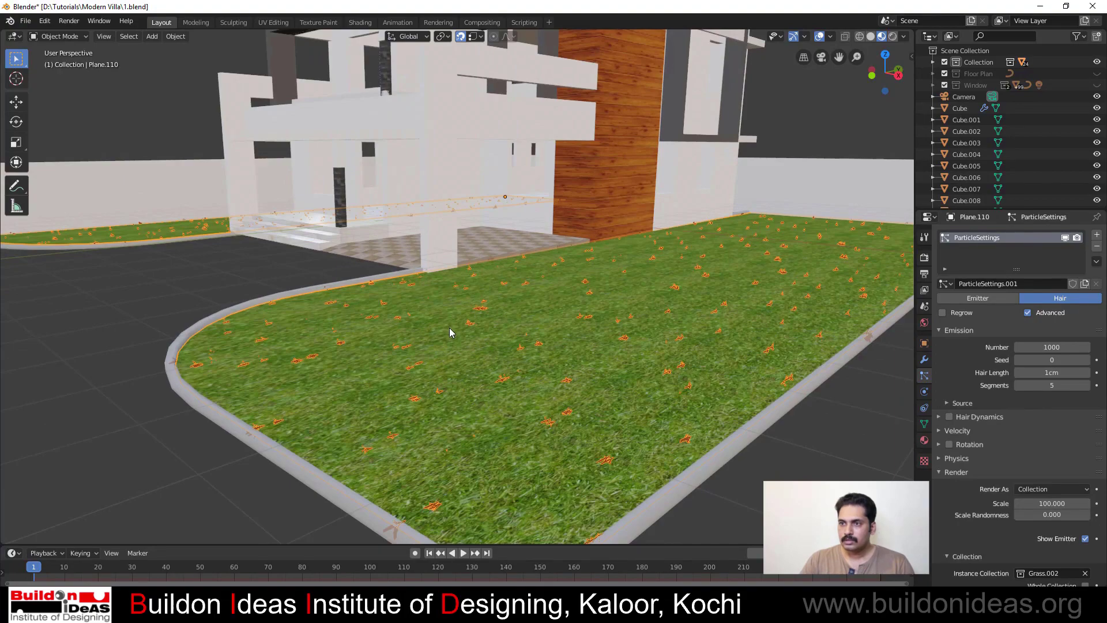
pyautogui.click(938, 445)
pyautogui.click(949, 445)
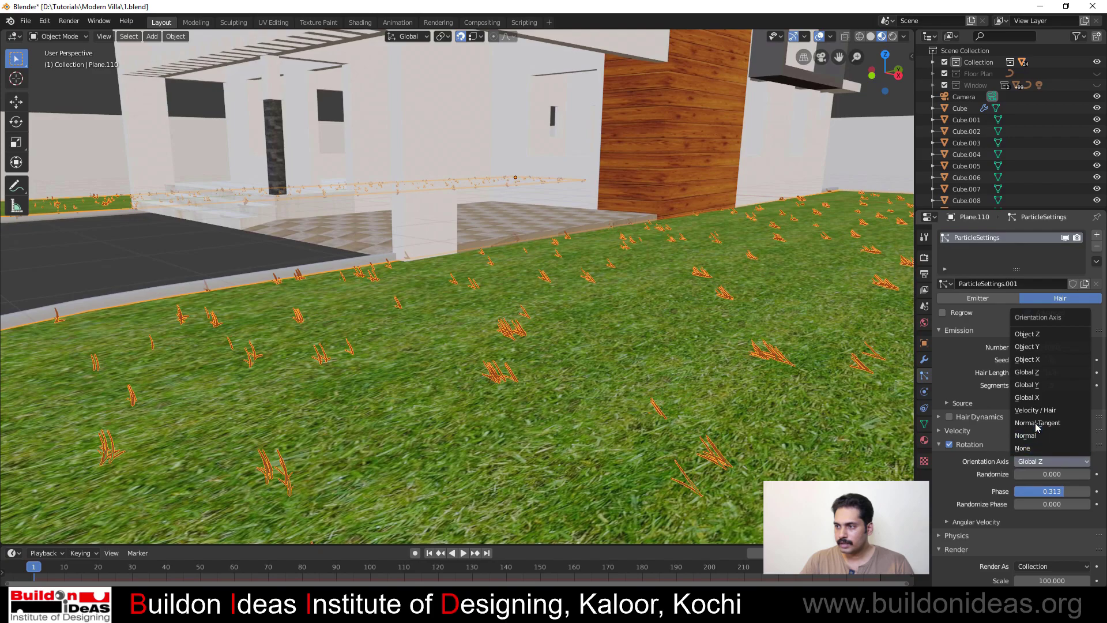
pyautogui.click(1030, 359)
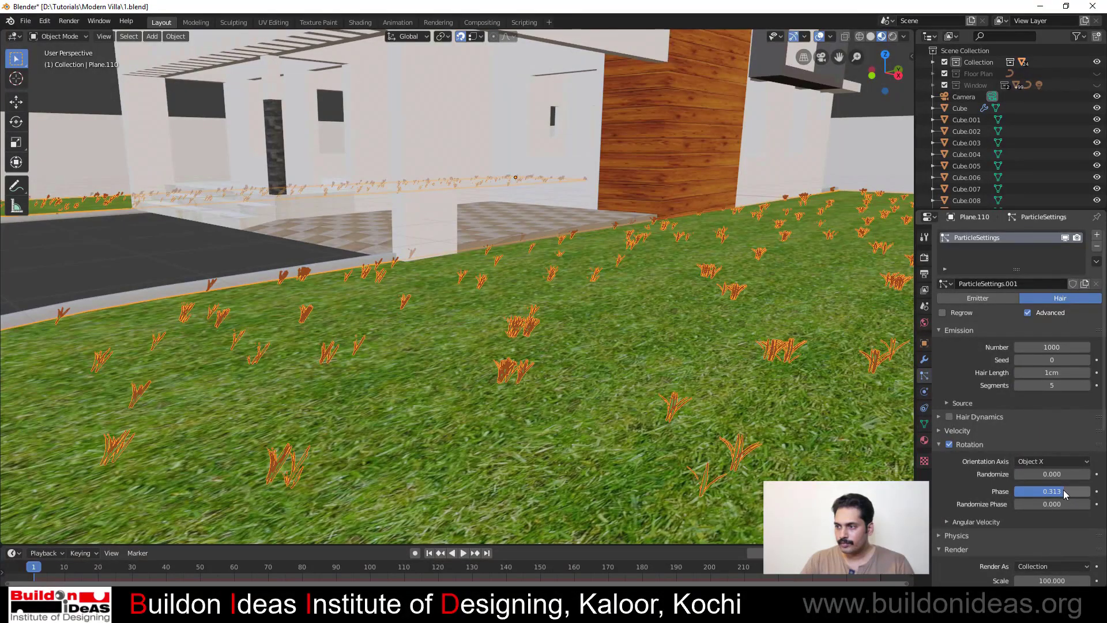
pyautogui.moveTo(1034, 486); pyautogui.dragTo(1067, 489)
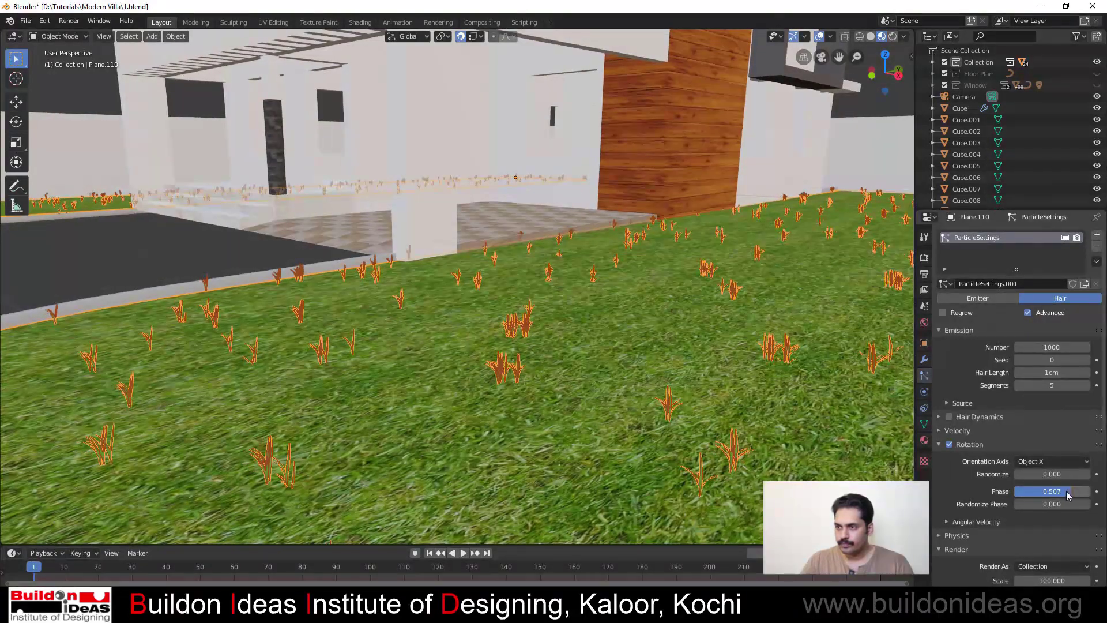
pyautogui.scroll(-3, 570, 374)
pyautogui.moveTo(573, 397); pyautogui.dragTo(595, 389, button='middle')
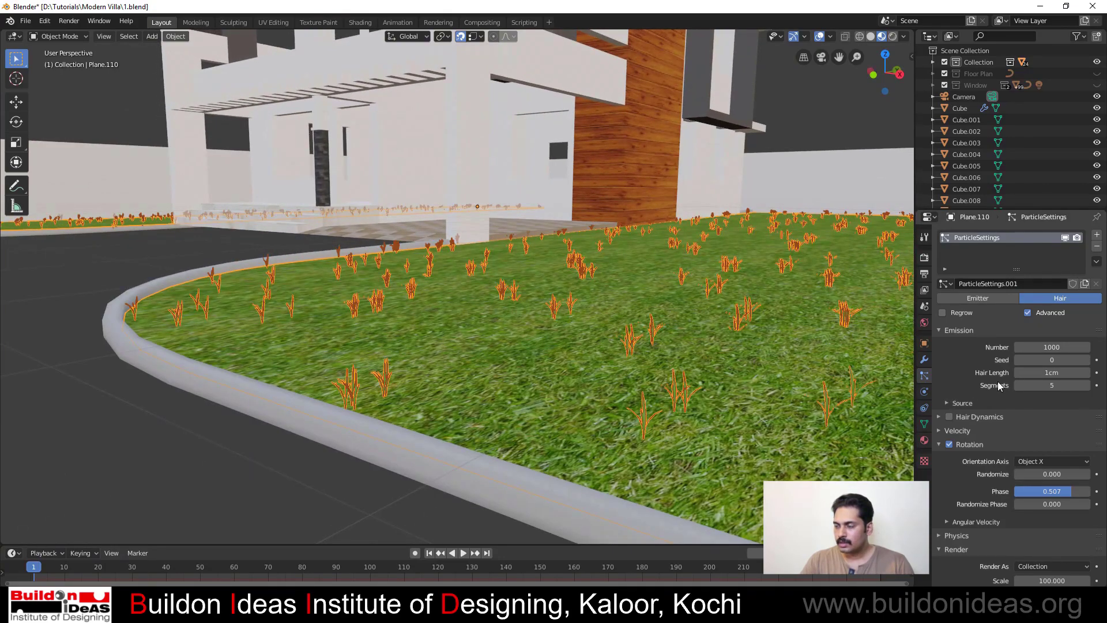
# Switch the child particles of the lawn's grass to Interpolated and check the coverage
pyautogui.scroll(-4, 1000, 458)
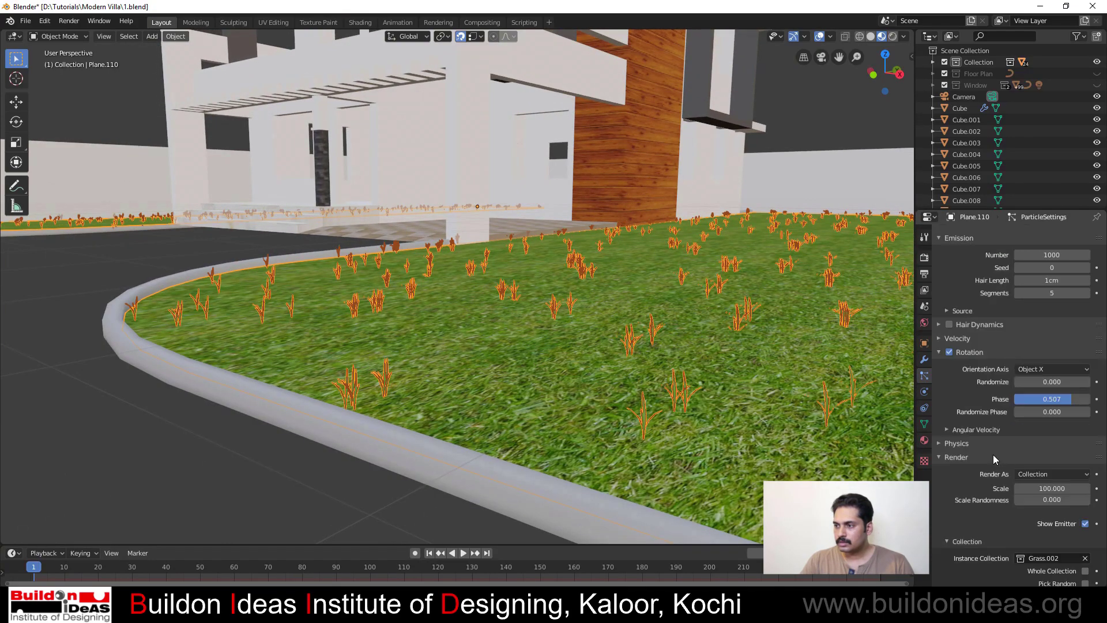
pyautogui.scroll(-3, 950, 460)
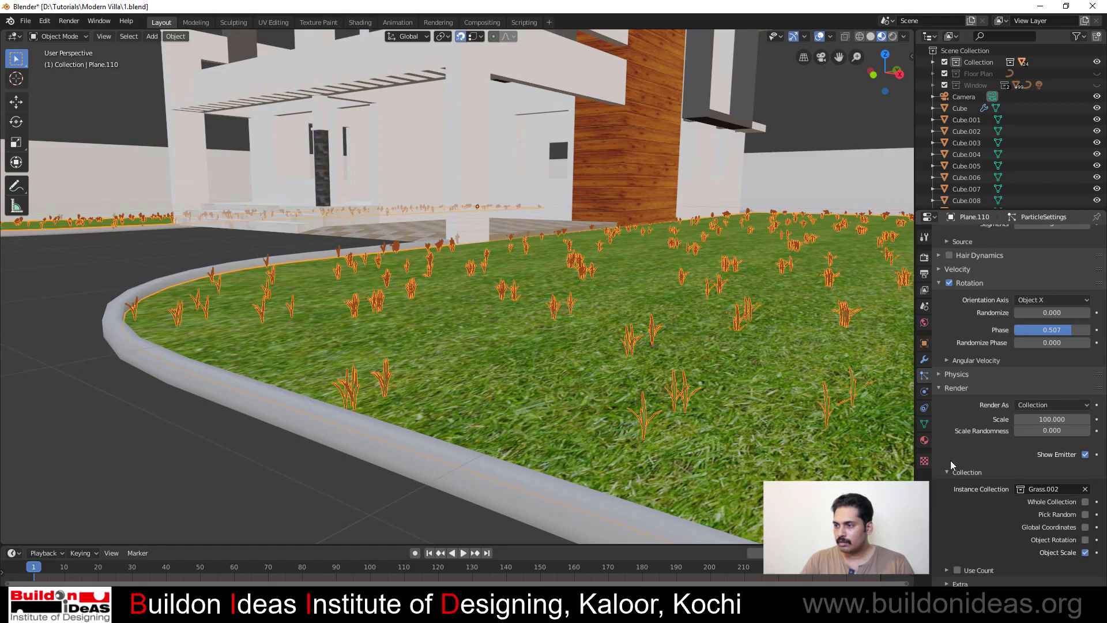
pyautogui.scroll(-3, 951, 465)
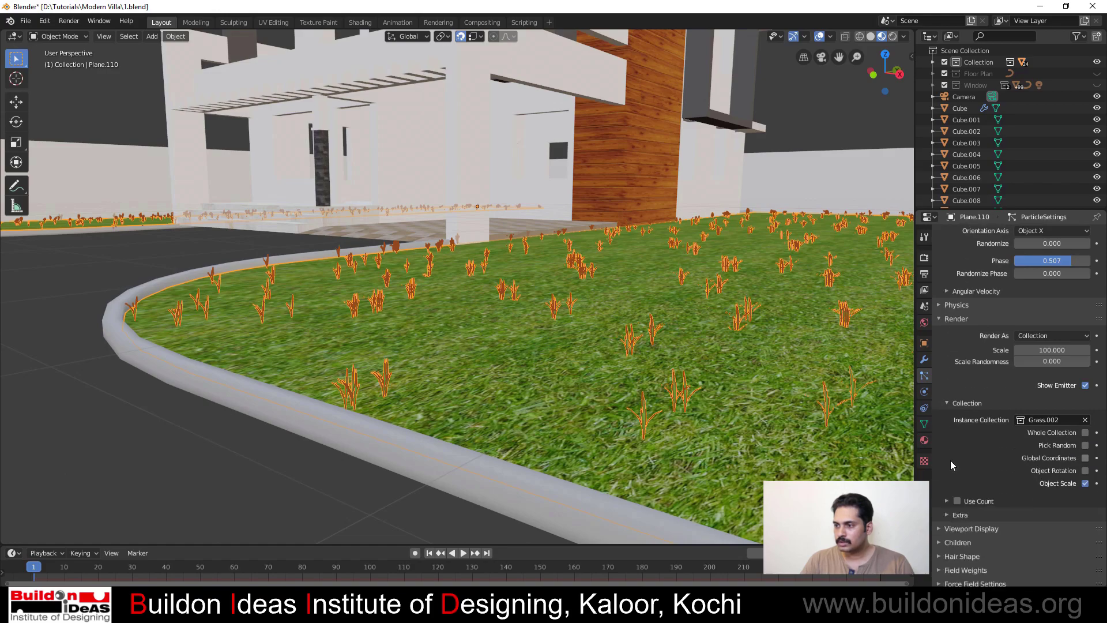
pyautogui.click(944, 543)
pyautogui.click(1075, 559)
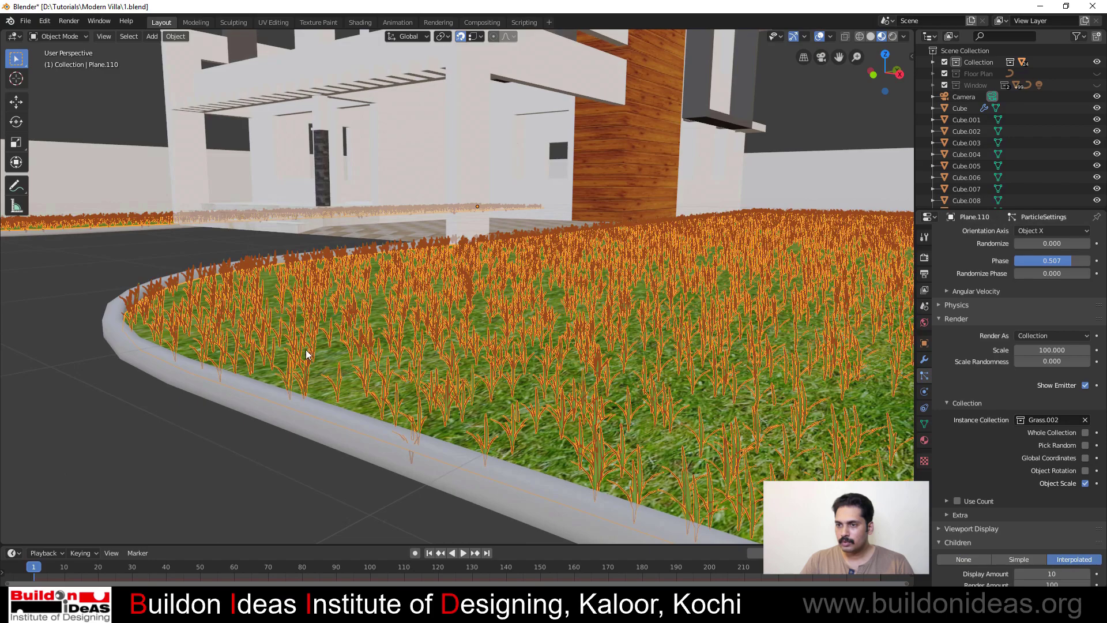
pyautogui.scroll(-10, 306, 354)
pyautogui.moveTo(467, 358); pyautogui.dragTo(489, 346, button='middle')
pyautogui.scroll(6, 490, 340)
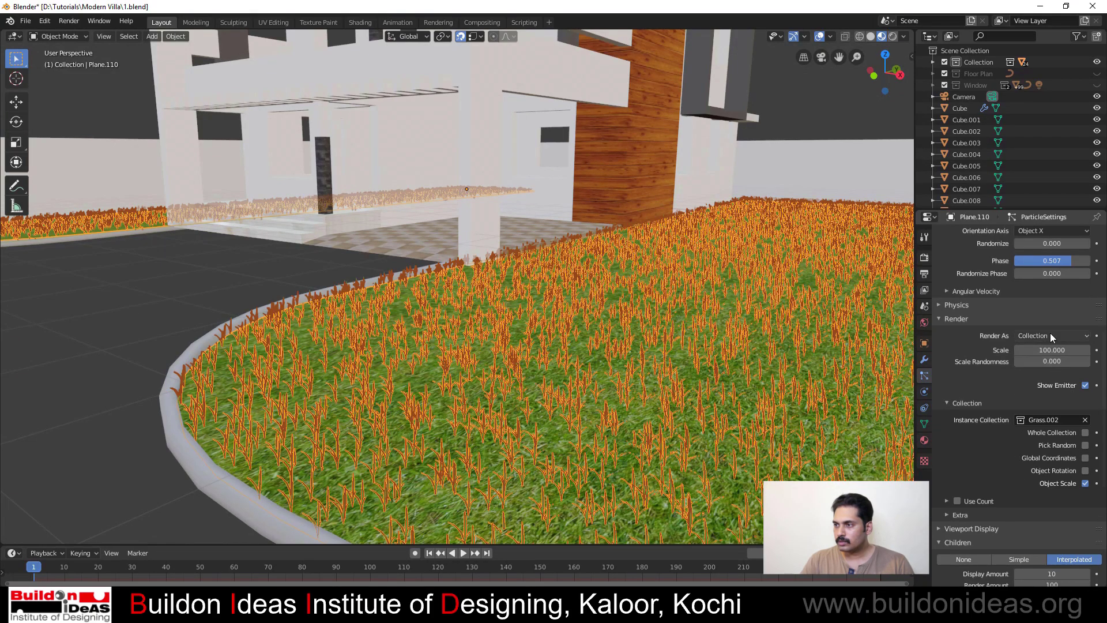
# Set the lawn's particle number to 500, deselect the lawn, and inspect the grass beside the kerb
pyautogui.scroll(7, 1050, 334)
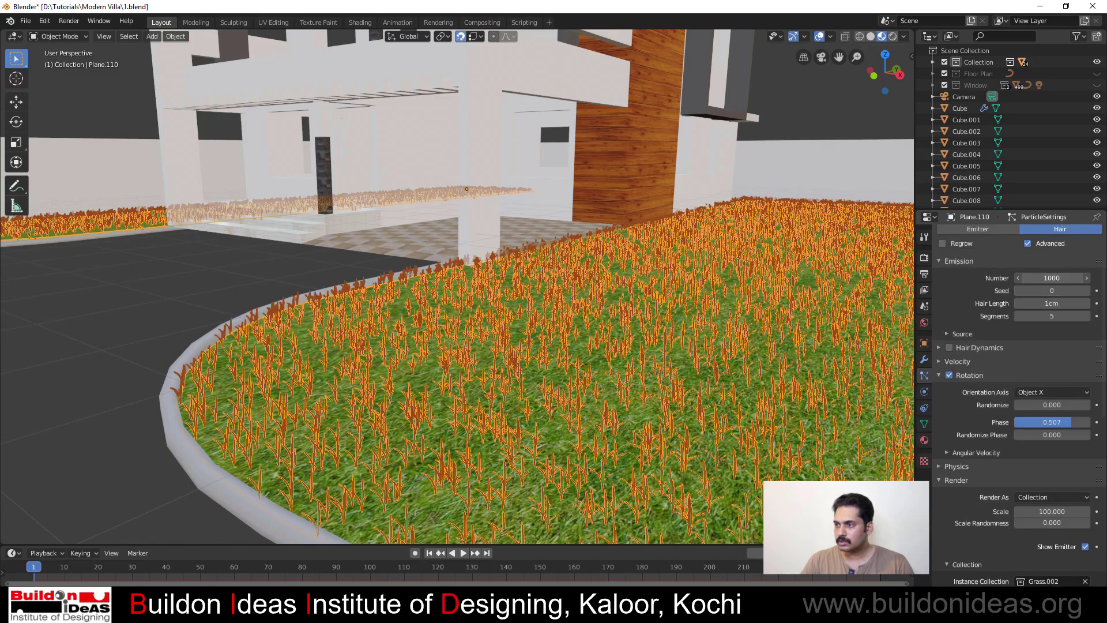
pyautogui.click(1054, 278)
pyautogui.write('500')
pyautogui.press('Return')
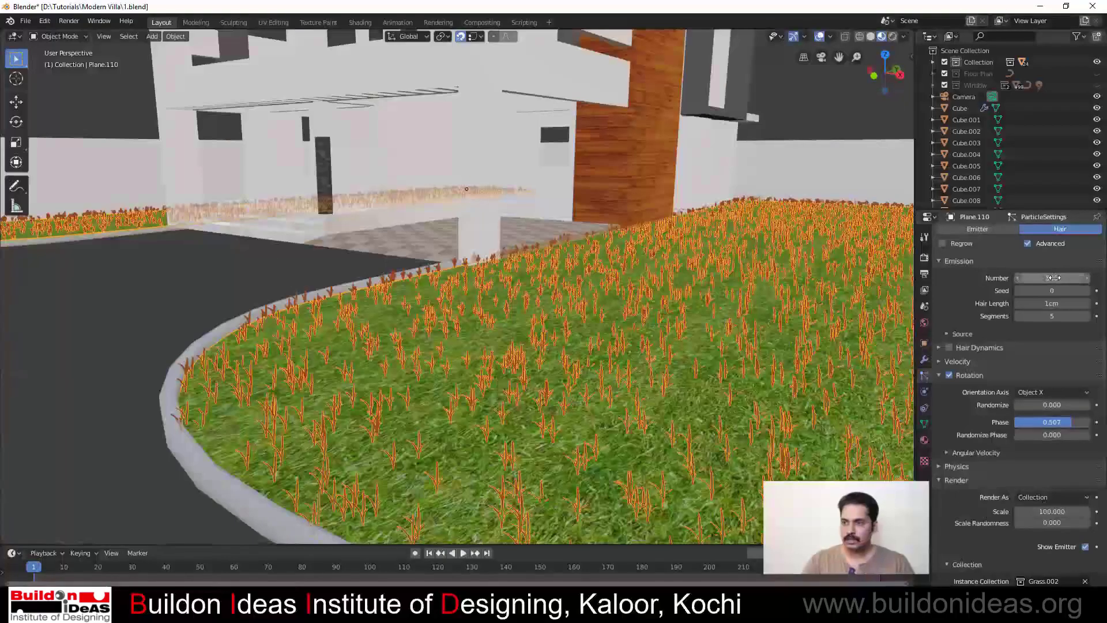
pyautogui.scroll(-5, 542, 300)
pyautogui.moveTo(545, 319)
pyautogui.mouseDown(button='middle')
pyautogui.moveTo(573, 313)
pyautogui.moveTo(518, 324)
pyautogui.moveTo(546, 315)
pyautogui.mouseUp(button='middle')
pyautogui.scroll(5, 552, 312)
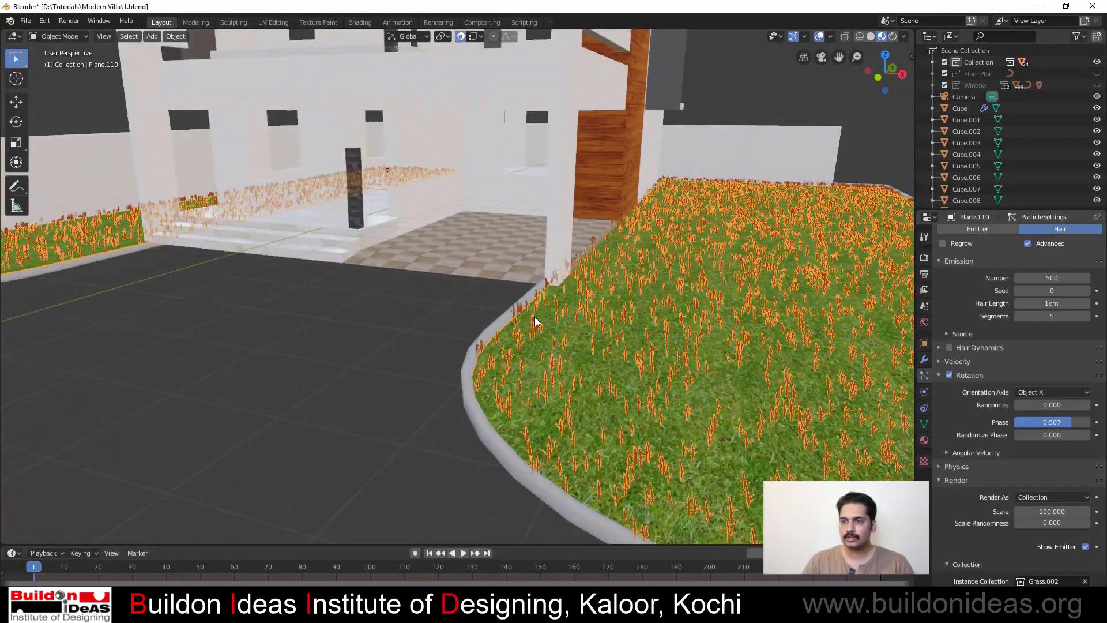
pyautogui.click(432, 356)
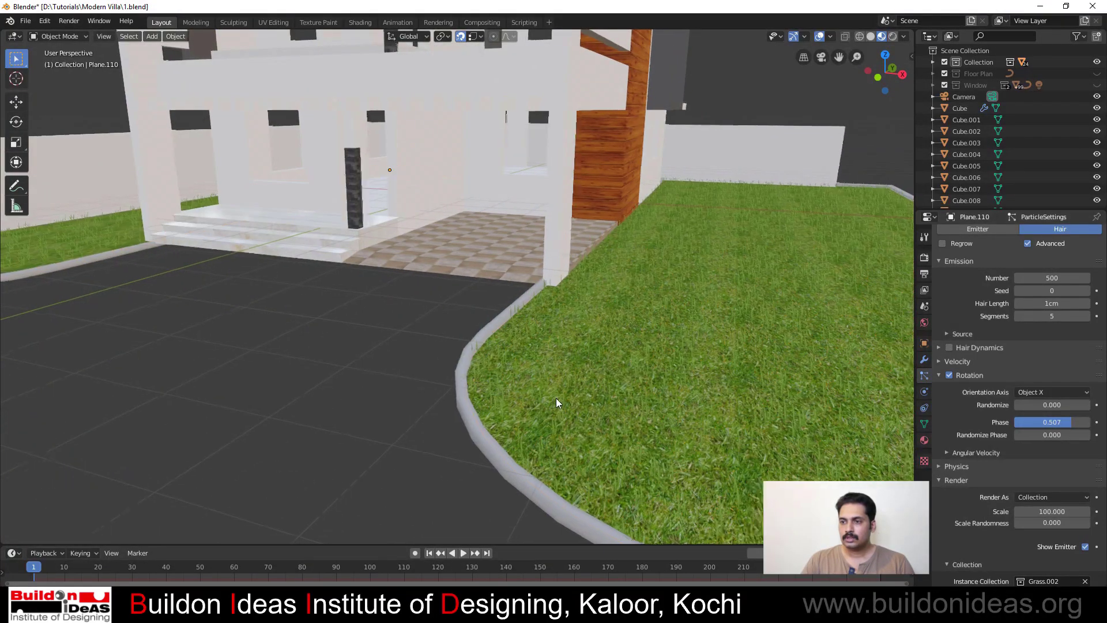
pyautogui.moveTo(558, 399)
pyautogui.mouseDown(button='middle')
pyautogui.moveTo(534, 397)
pyautogui.moveTo(547, 392)
pyautogui.mouseUp(button='middle')
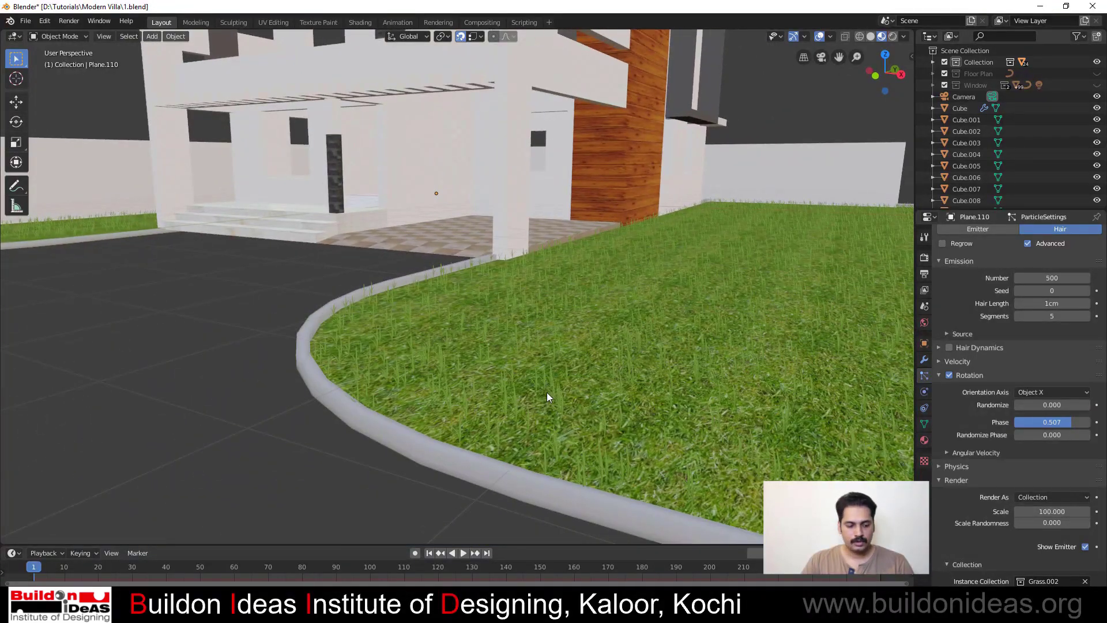
# Save the project, unhide the hidden objects including the Floor Plan and Window collections, and save again
pyautogui.hotkey('ctrl', 's')
pyautogui.scroll(-5, 535, 382)
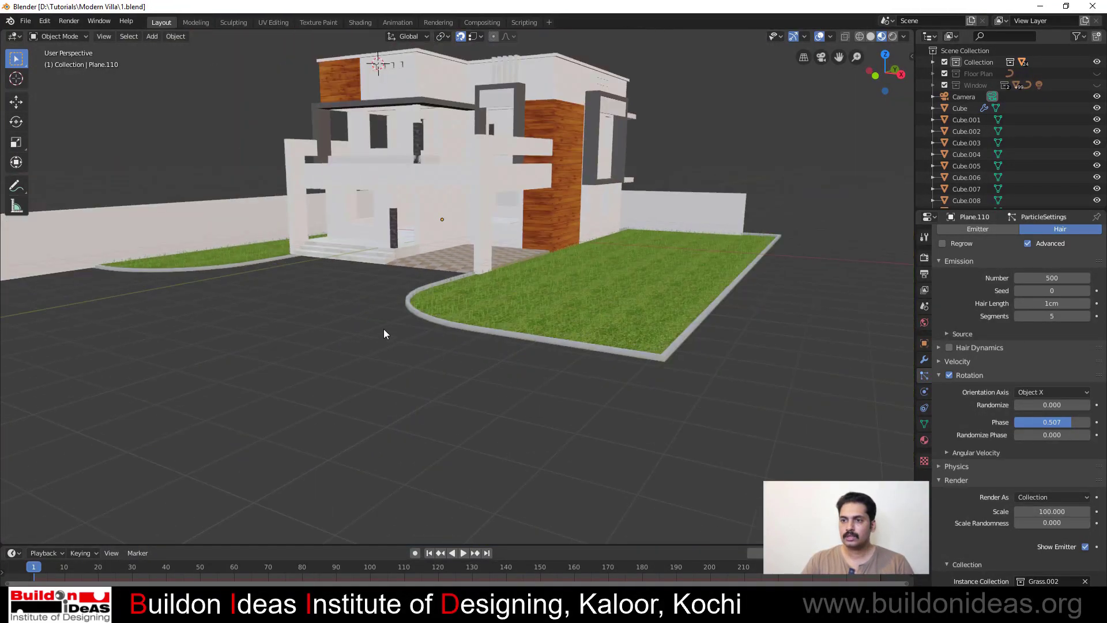
pyautogui.scroll(2, 411, 397)
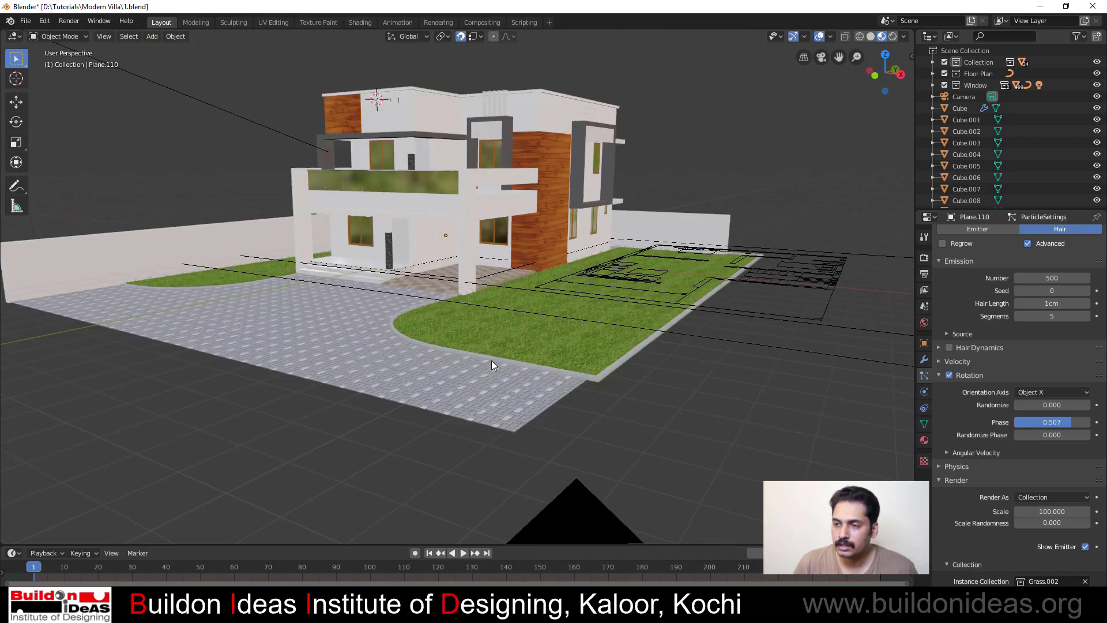
pyautogui.moveTo(491, 361)
pyautogui.mouseDown(button='middle')
pyautogui.moveTo(520, 371)
pyautogui.moveTo(503, 376)
pyautogui.mouseUp(button='middle')
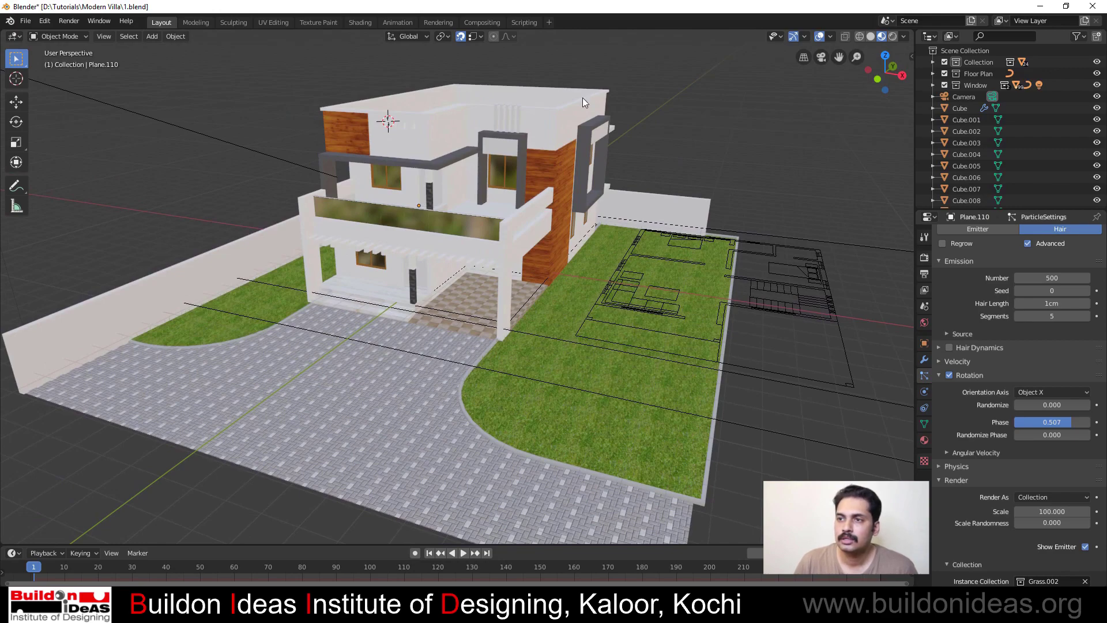
pyautogui.keyDown('shift'); pyautogui.moveTo(316, 224); pyautogui.dragTo(346, 235, button='middle'); pyautogui.keyUp('shift')
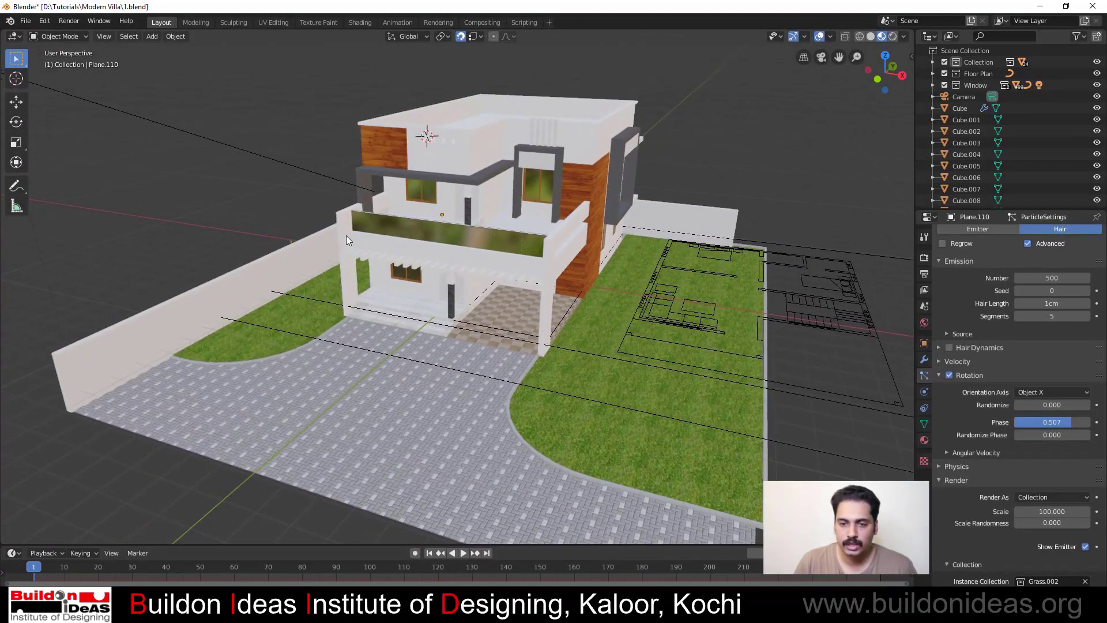
pyautogui.hotkey('ctrl', 's')
# Link the Tree 11 collection from Trees centered.blend in the Trees & Plants folder of the Blender assets
pyautogui.click(25, 21)
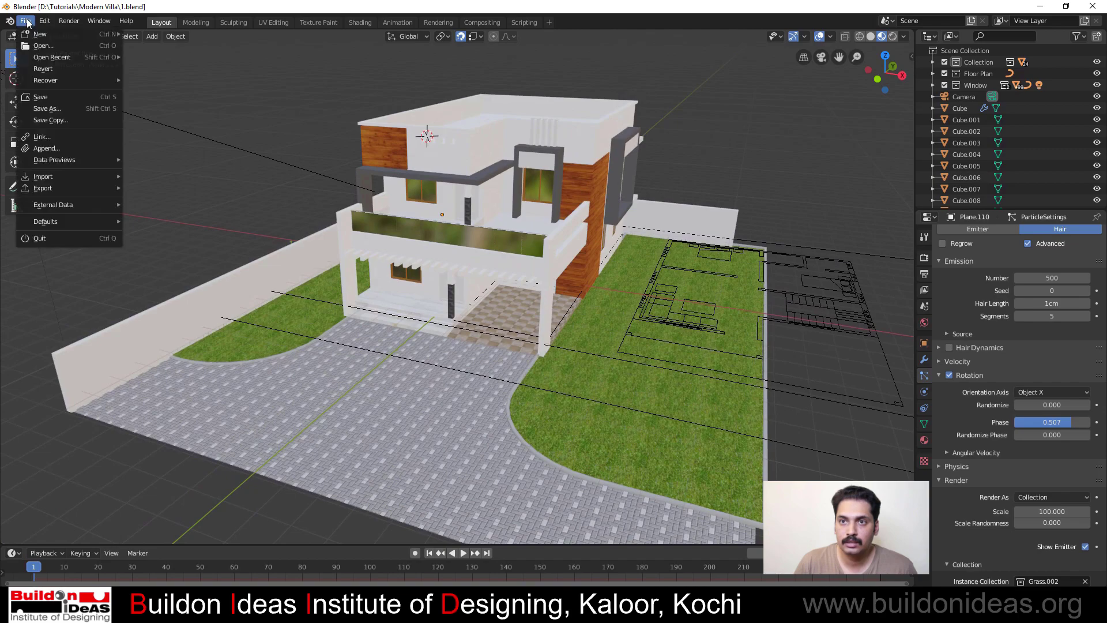
pyautogui.click(48, 137)
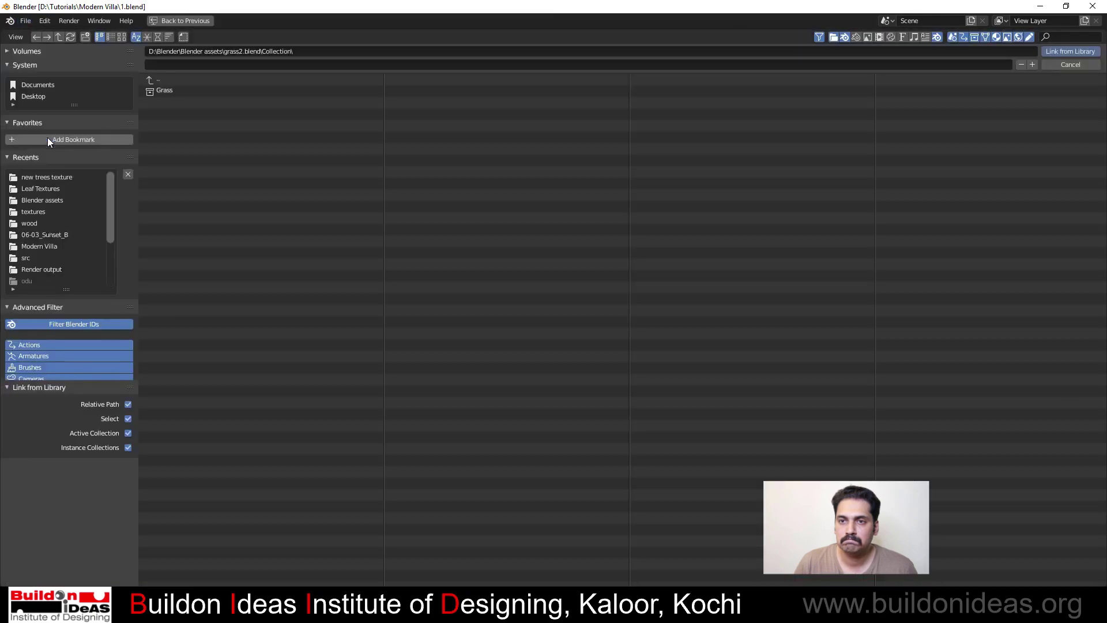
pyautogui.click(147, 81)
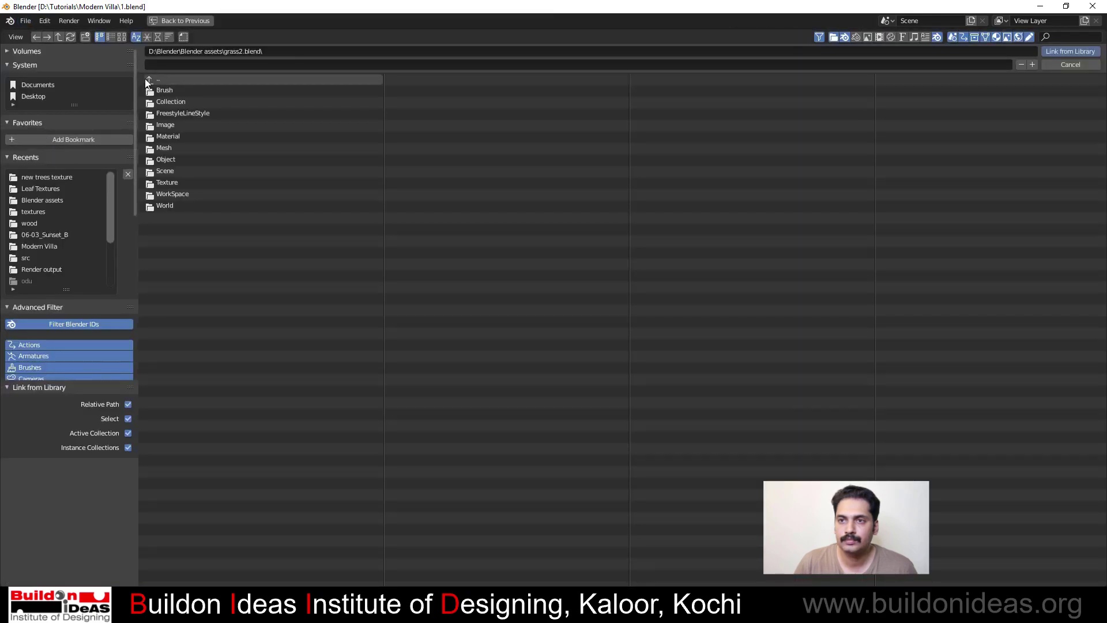
pyautogui.click(148, 81)
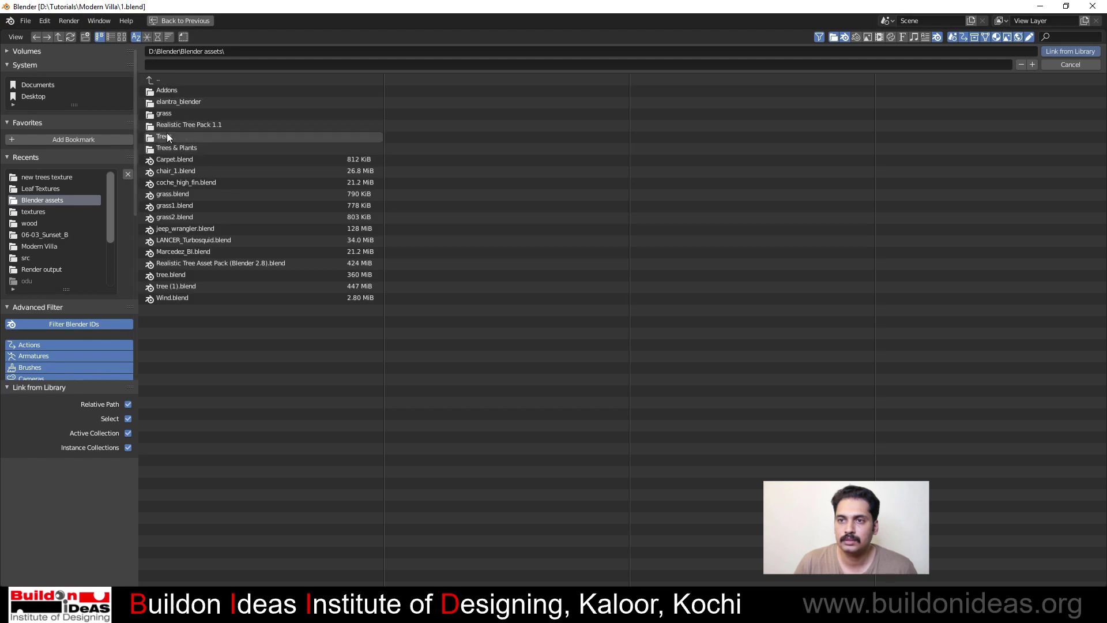
pyautogui.click(167, 137)
pyautogui.click(151, 81)
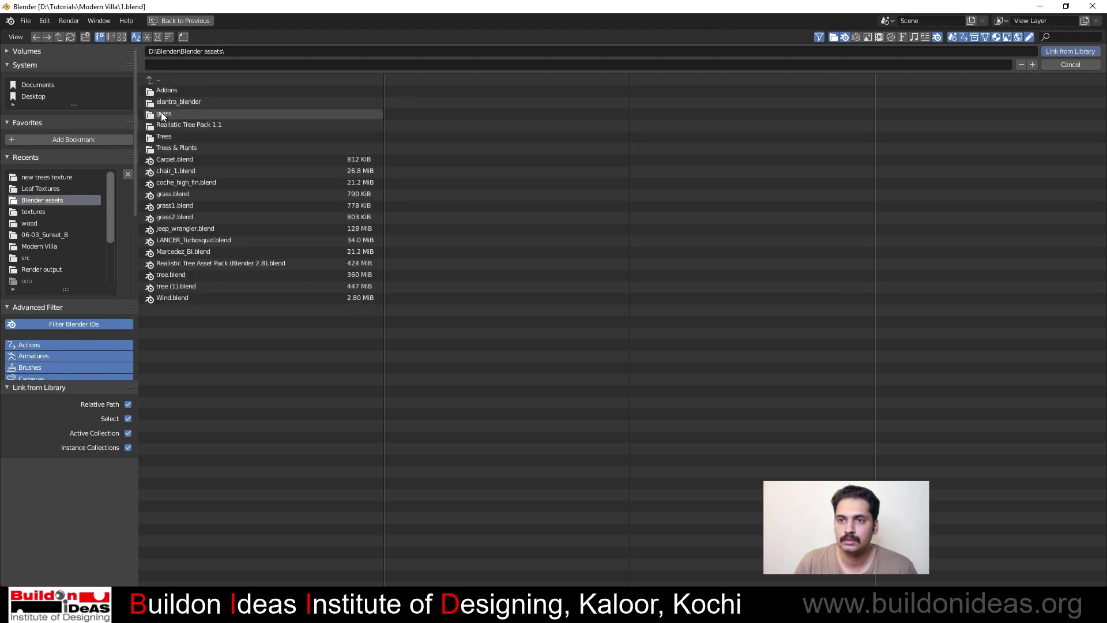
pyautogui.click(169, 149)
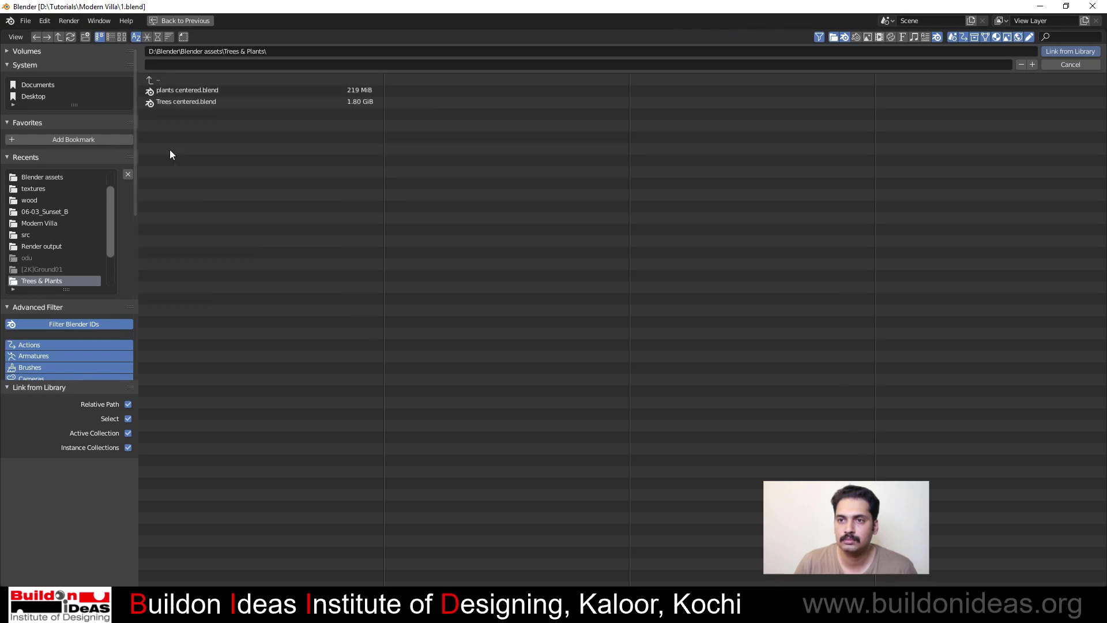
pyautogui.click(164, 103)
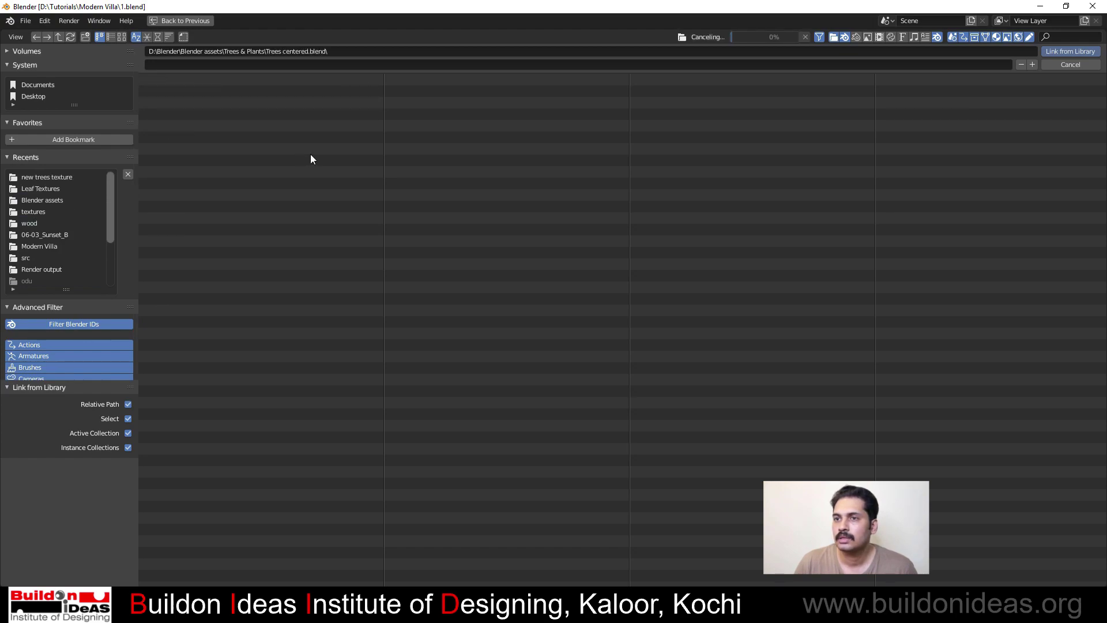
pyautogui.click(178, 114)
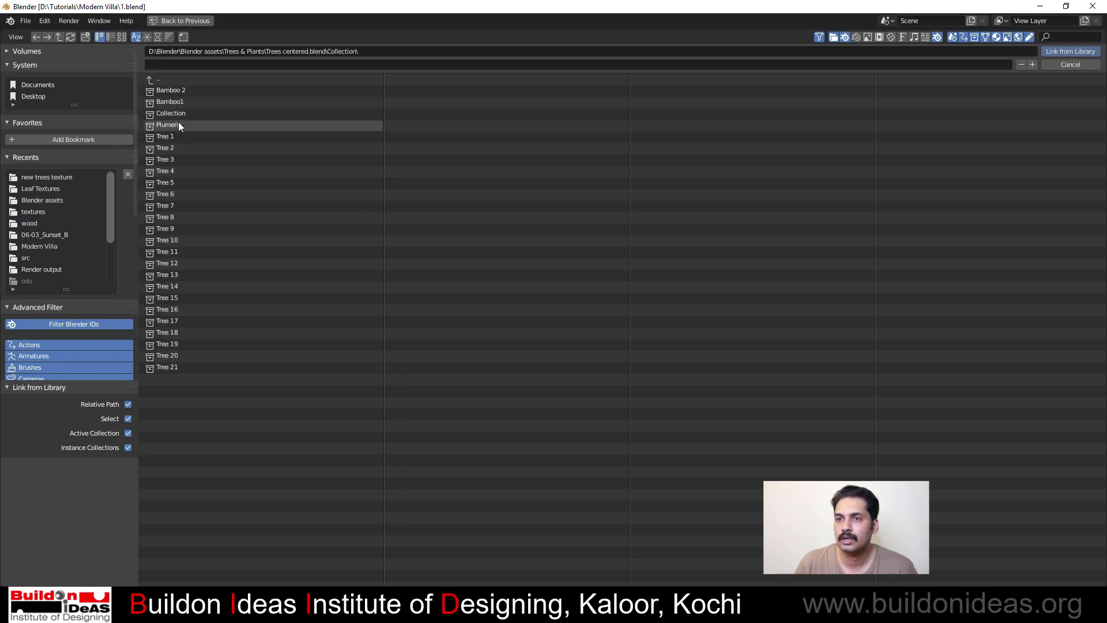
pyautogui.click(166, 254)
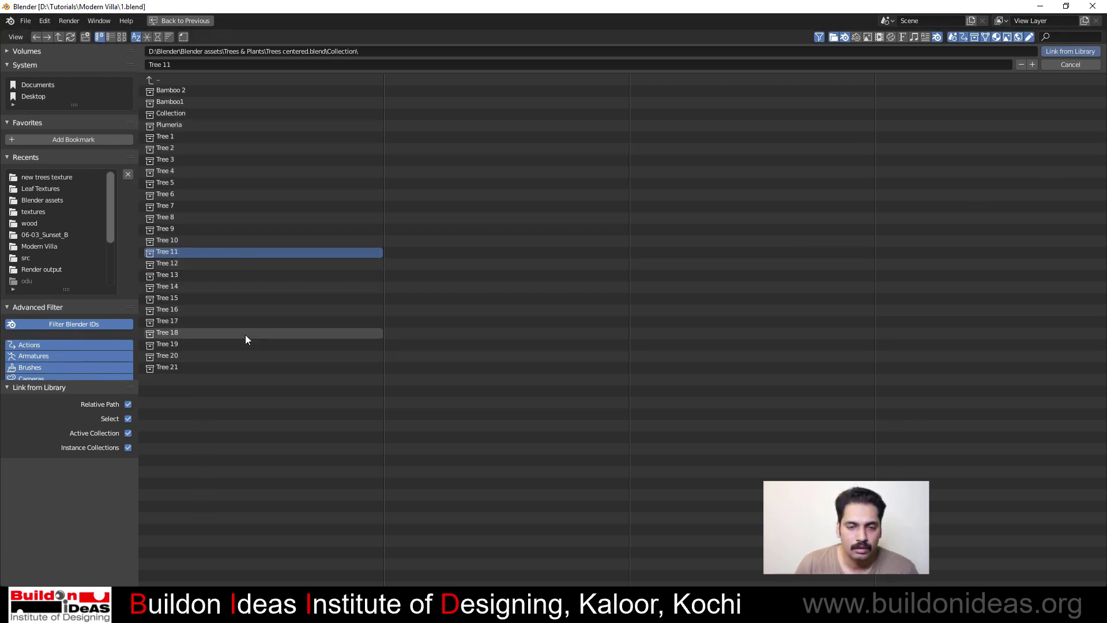
pyautogui.click(1067, 51)
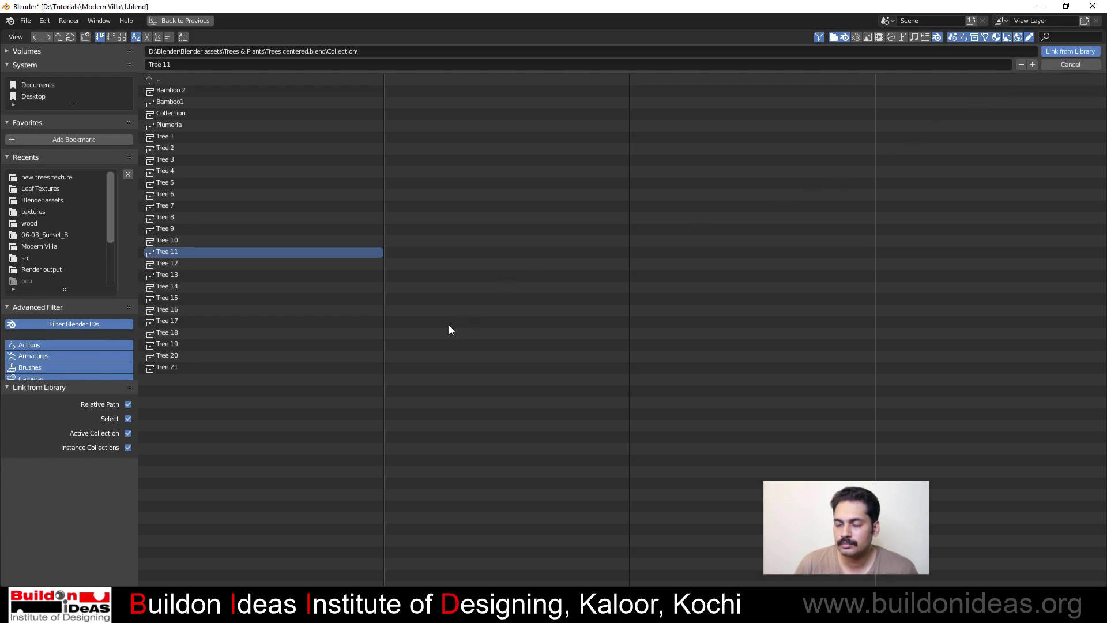
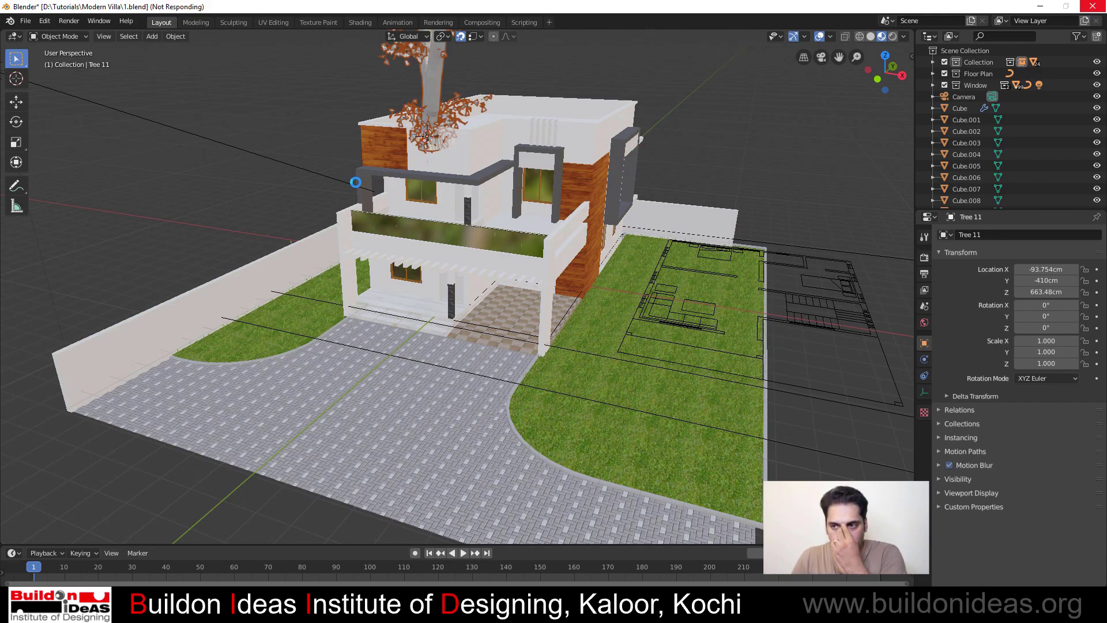
# Move the linked tree about -827 cm in X and -282 cm in Y, and lower it about 1038 cm to the small lawn beside the boundary wall
pyautogui.press('g')
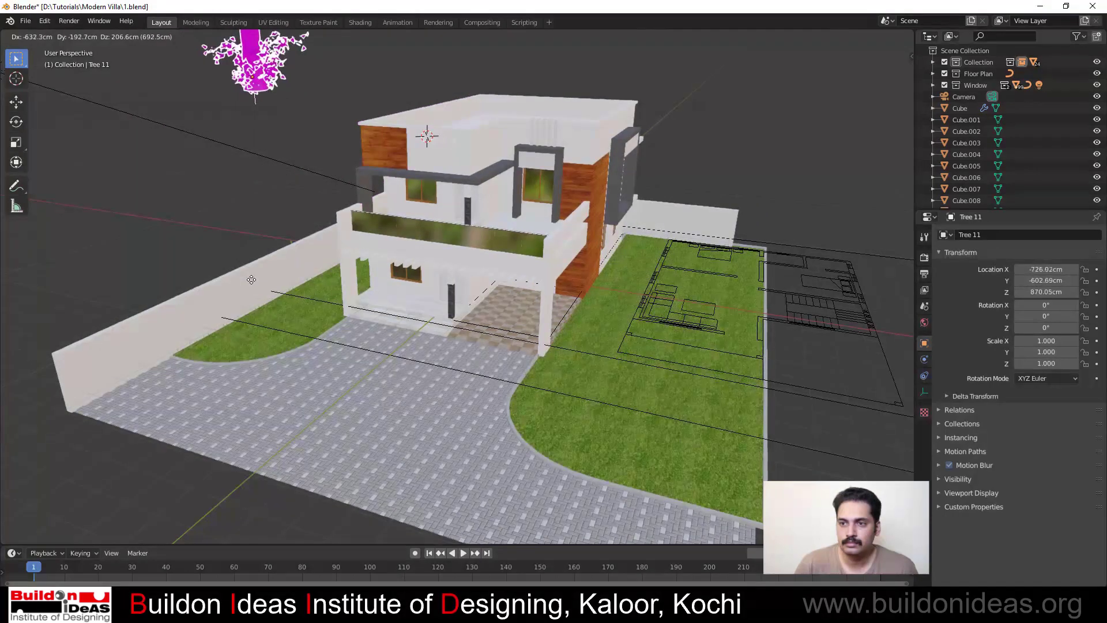
pyautogui.click(194, 280)
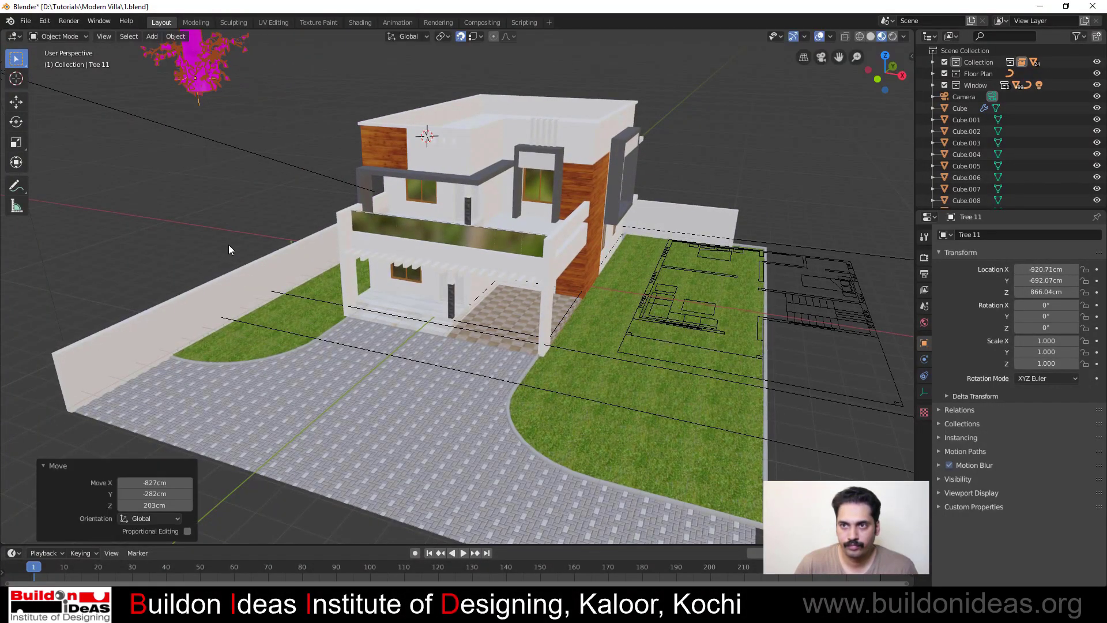
pyautogui.press('g')
pyautogui.press('z')
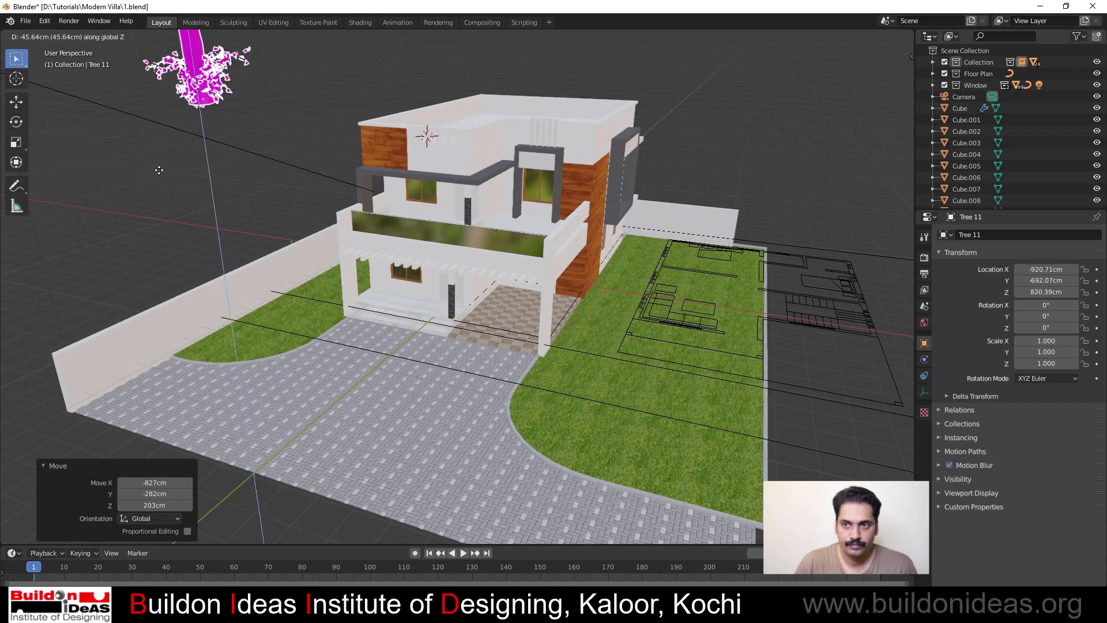
pyautogui.click(189, 390)
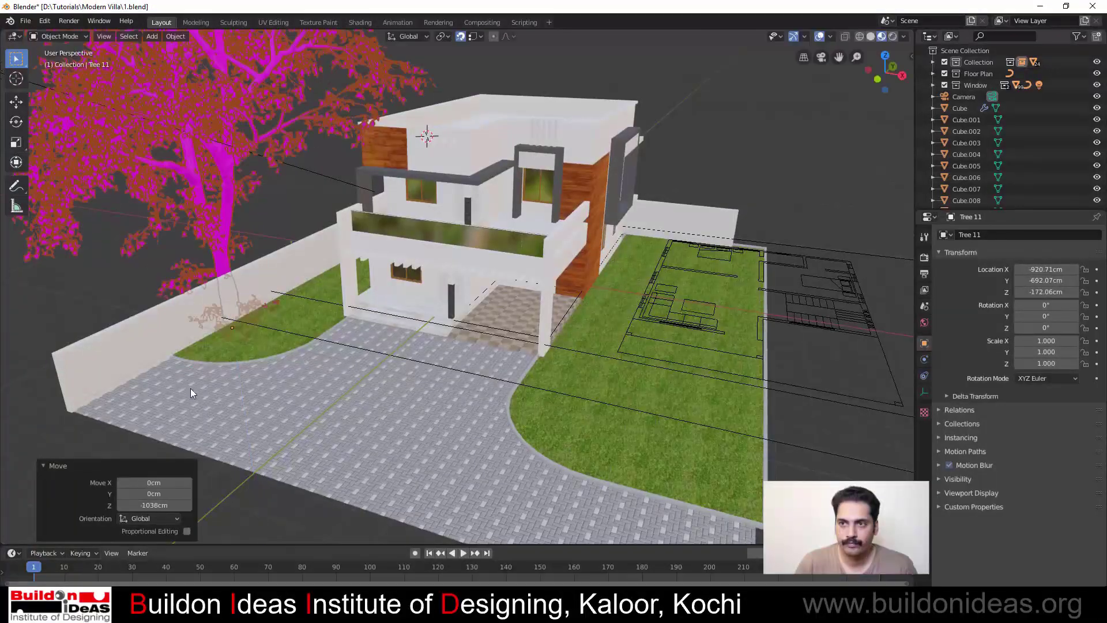
# Scale the linked tree beside the boundary wall down to about 0.548
pyautogui.press('s')
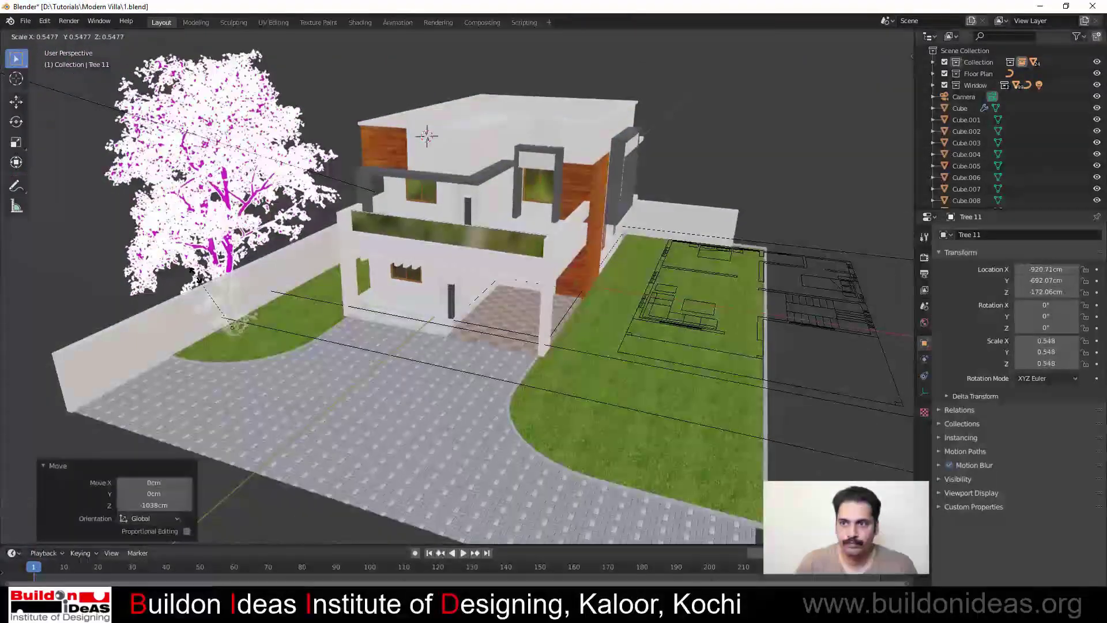
pyautogui.click(185, 252)
pyautogui.moveTo(185, 247); pyautogui.dragTo(177, 292, button='middle')
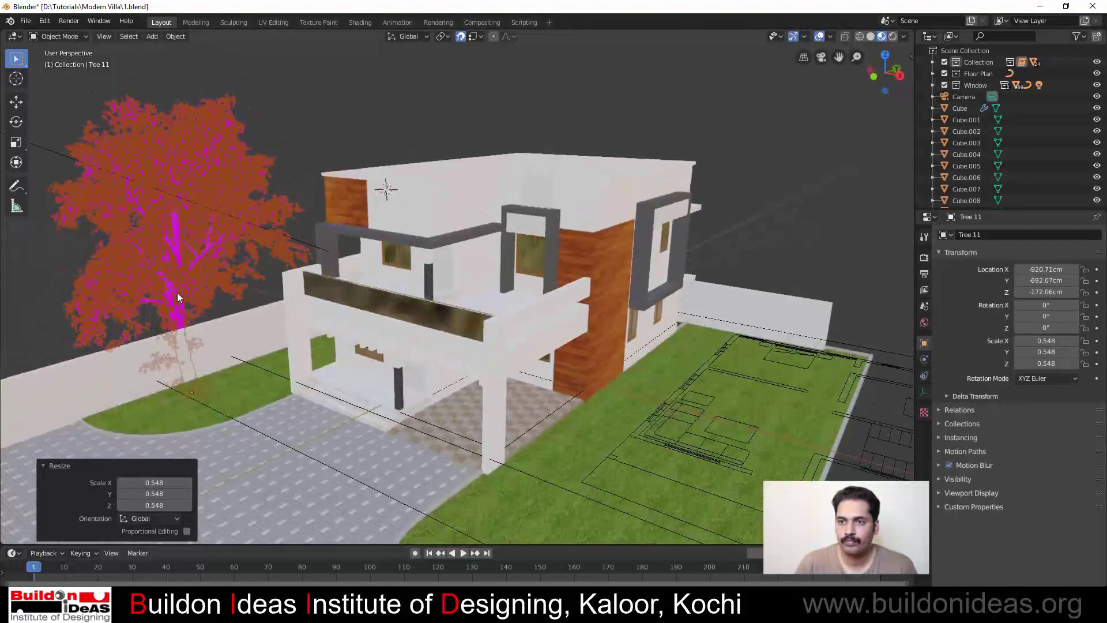
# Move the tree along Y to about -424 cm and raise it about 103 cm on the small lawn
pyautogui.press('g')
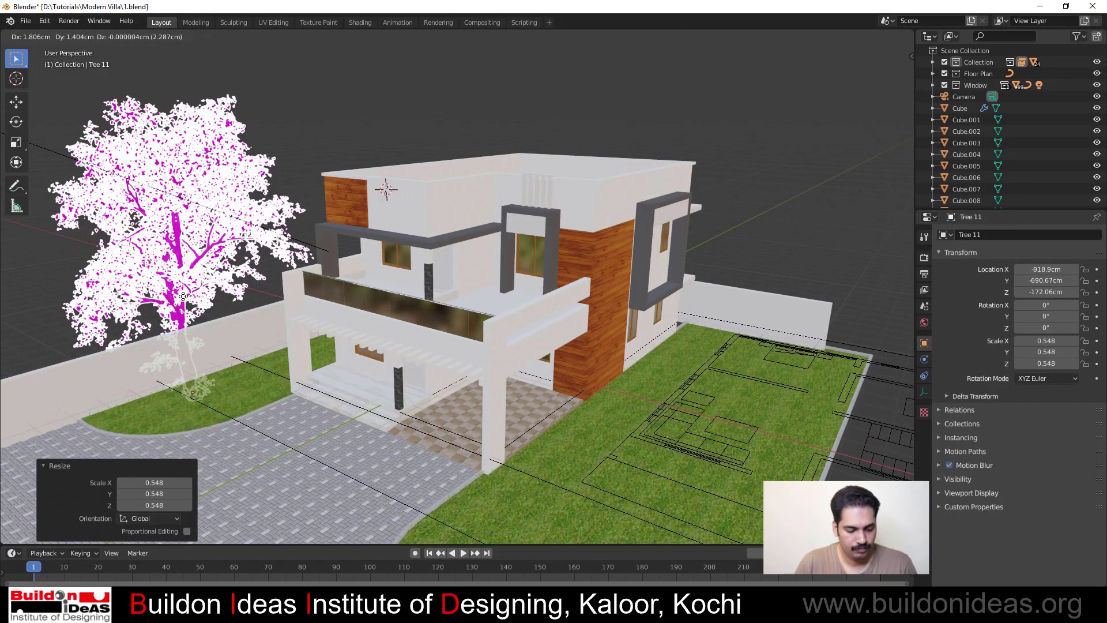
pyautogui.click(158, 265)
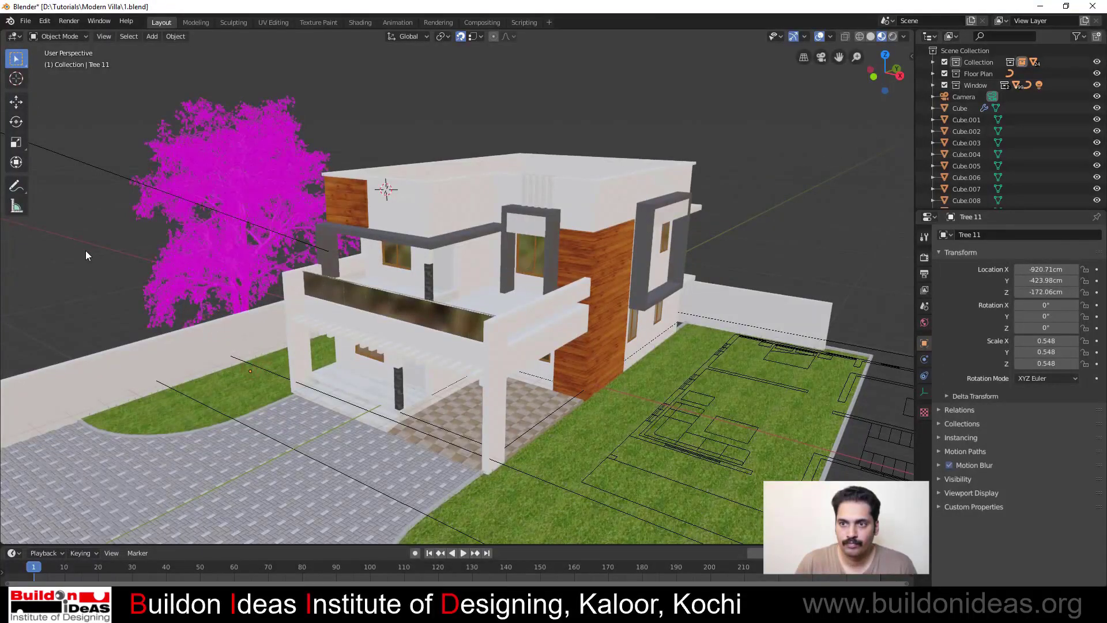
pyautogui.moveTo(85, 251); pyautogui.dragTo(207, 243, button='middle')
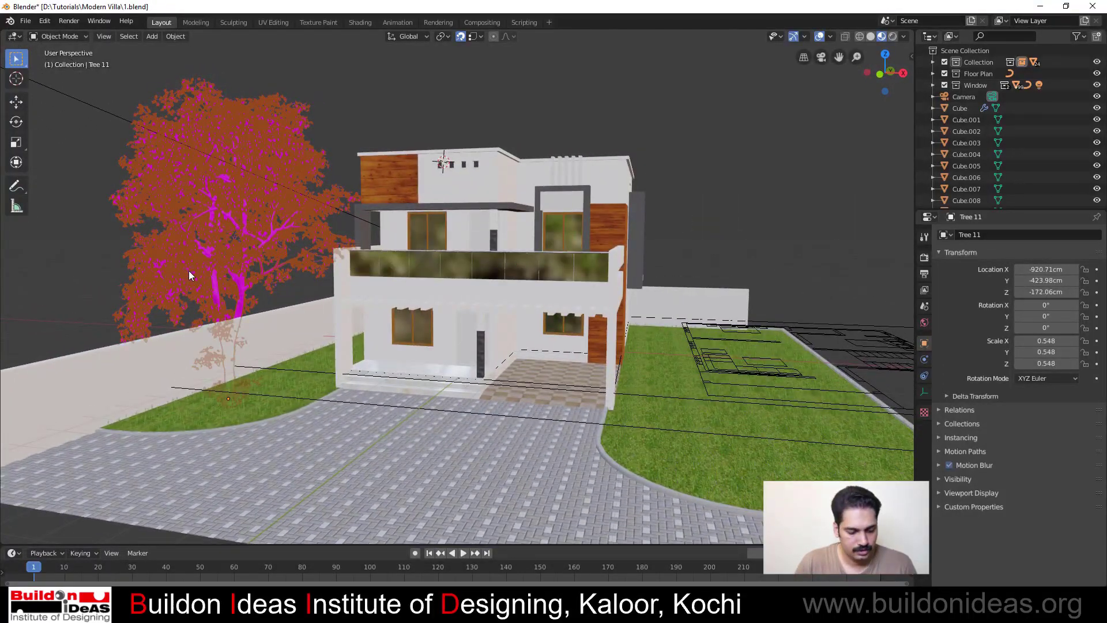
pyautogui.press('g')
pyautogui.press('z')
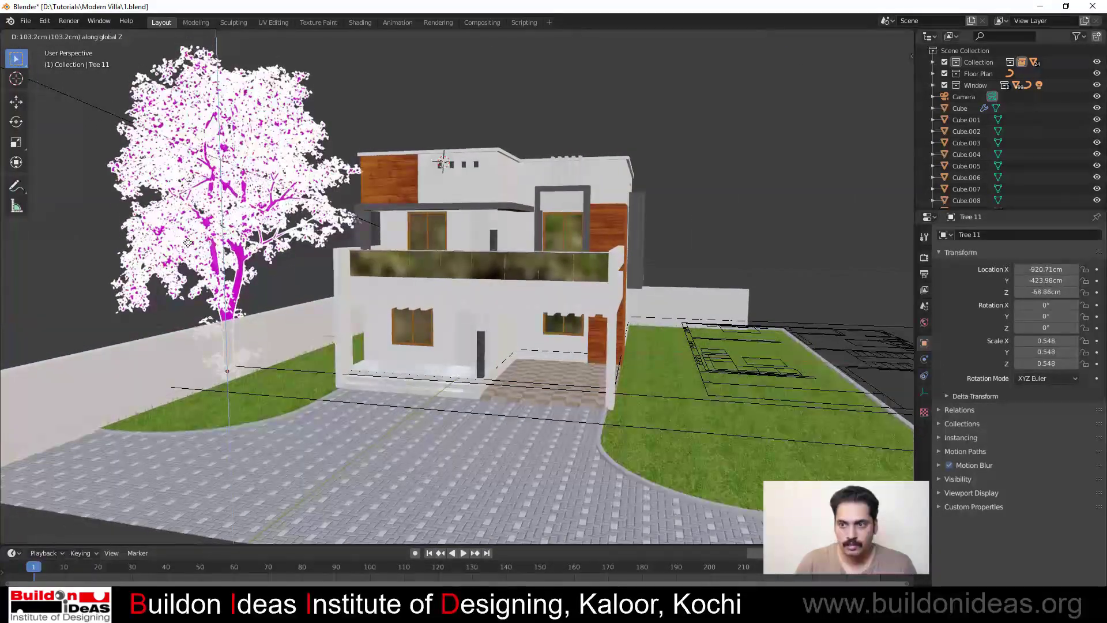
pyautogui.click(188, 242)
pyautogui.moveTo(108, 265); pyautogui.dragTo(362, 332, button='middle')
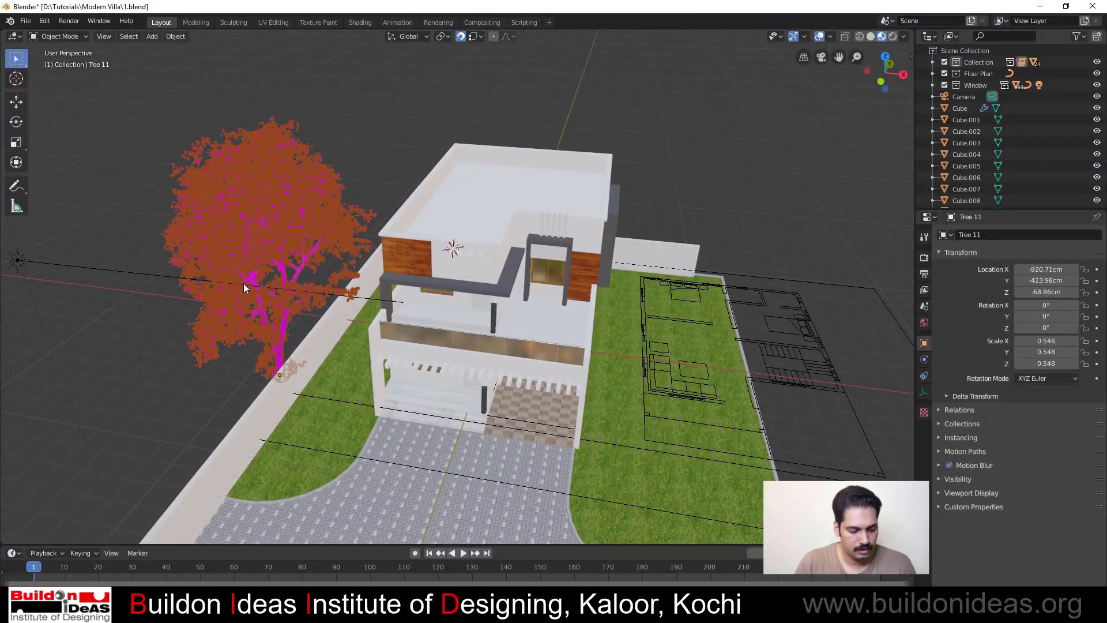
# Make a linked duplicate of the tree, offset it about 1895 cm in Y, and shift it along X to the opposite side behind the house
pyautogui.hotkey('shift', 'd')
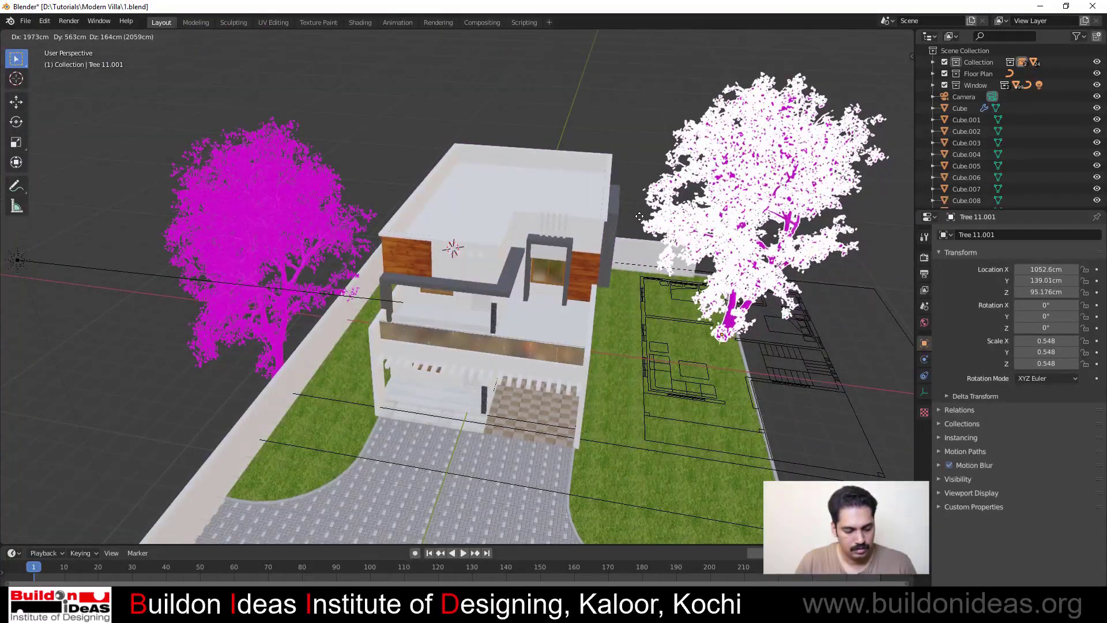
pyautogui.press('y')
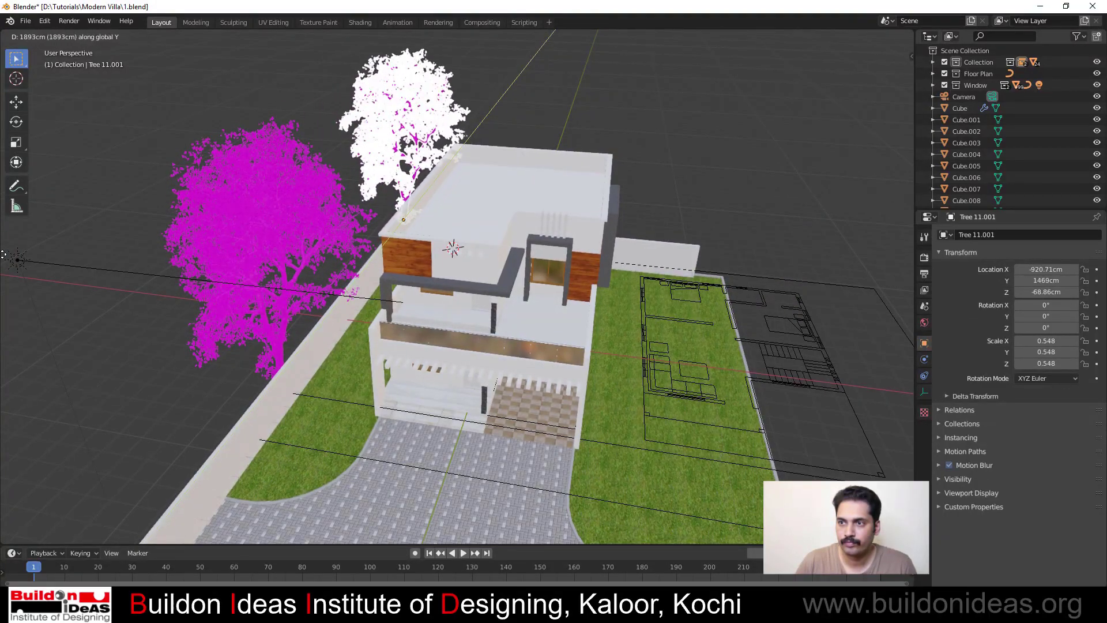
pyautogui.press('Return')
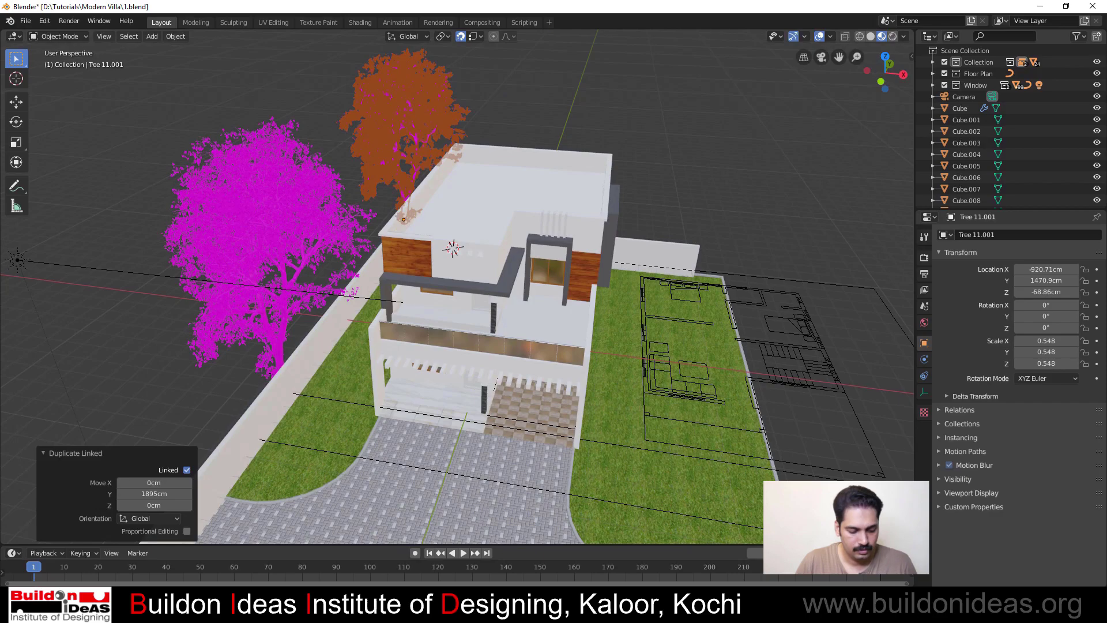
pyautogui.press('g')
pyautogui.press('x')
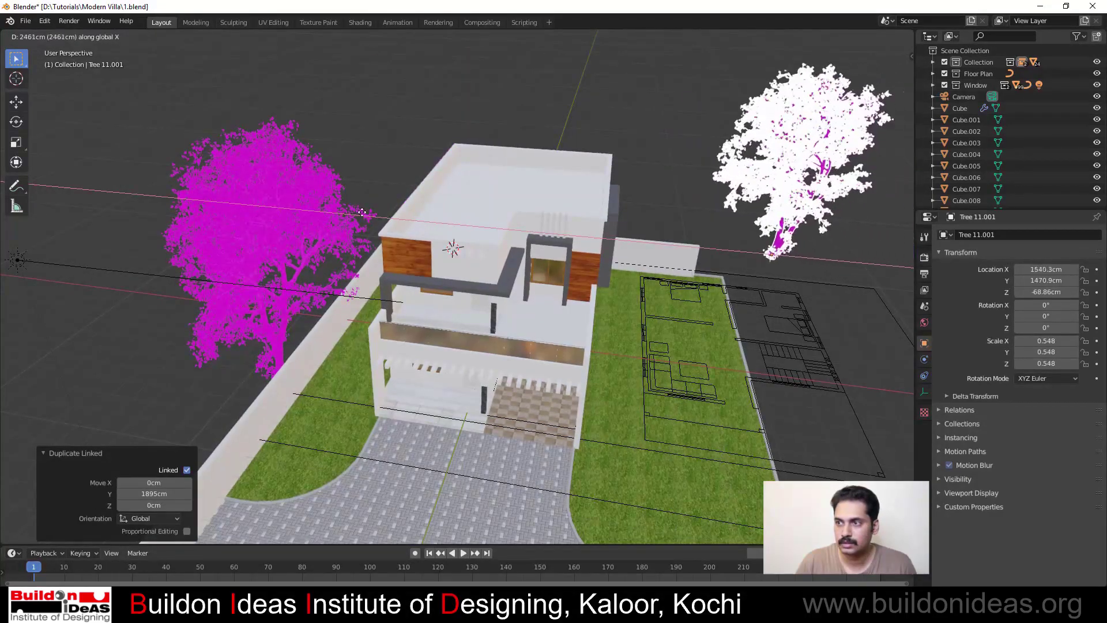
pyautogui.click(230, 205)
pyautogui.moveTo(230, 205); pyautogui.dragTo(382, 261, button='middle')
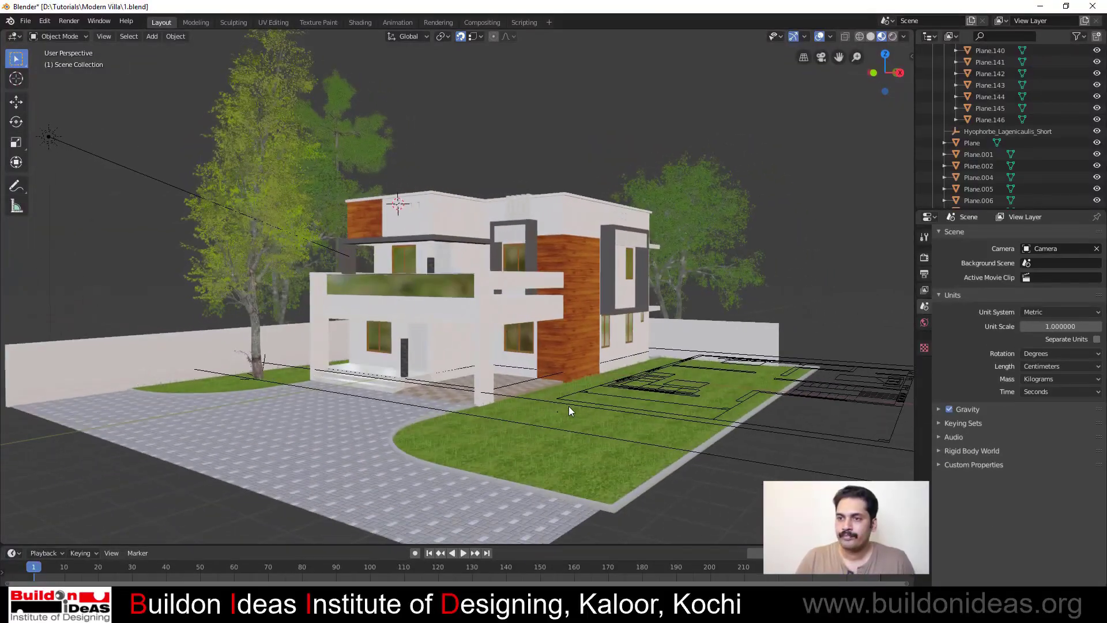
# Link the Plant 12 collection from plants centered.blend in the Trees & Plants folder
pyautogui.scroll(1, 568, 406)
pyautogui.keyDown('shift'); pyautogui.moveTo(611, 437); pyautogui.dragTo(568, 407, button='middle'); pyautogui.keyUp('shift')
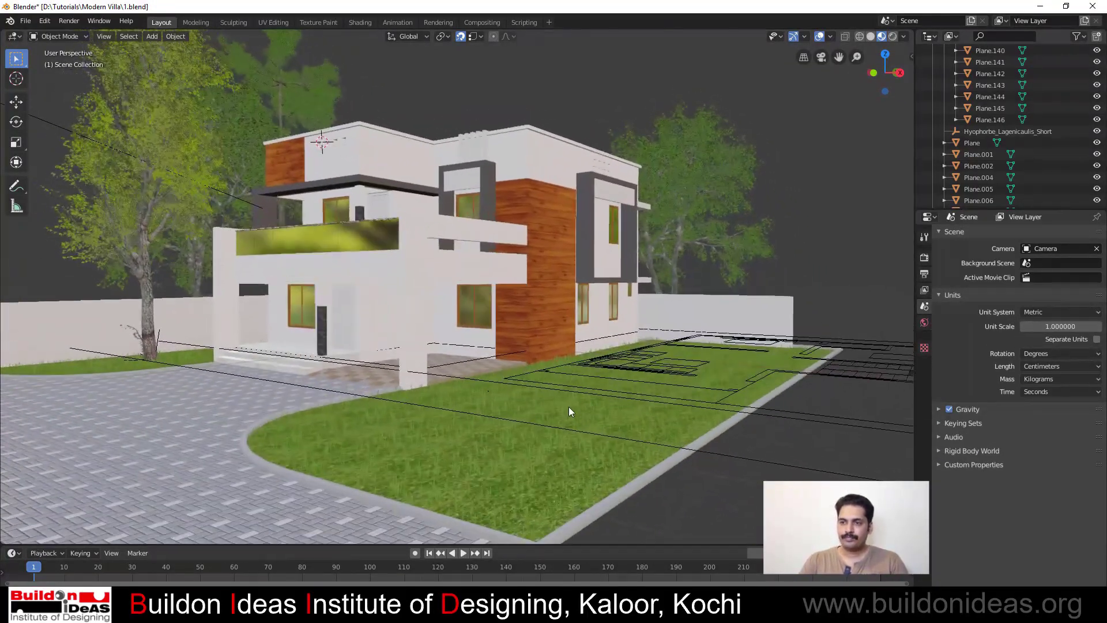
pyautogui.click(25, 21)
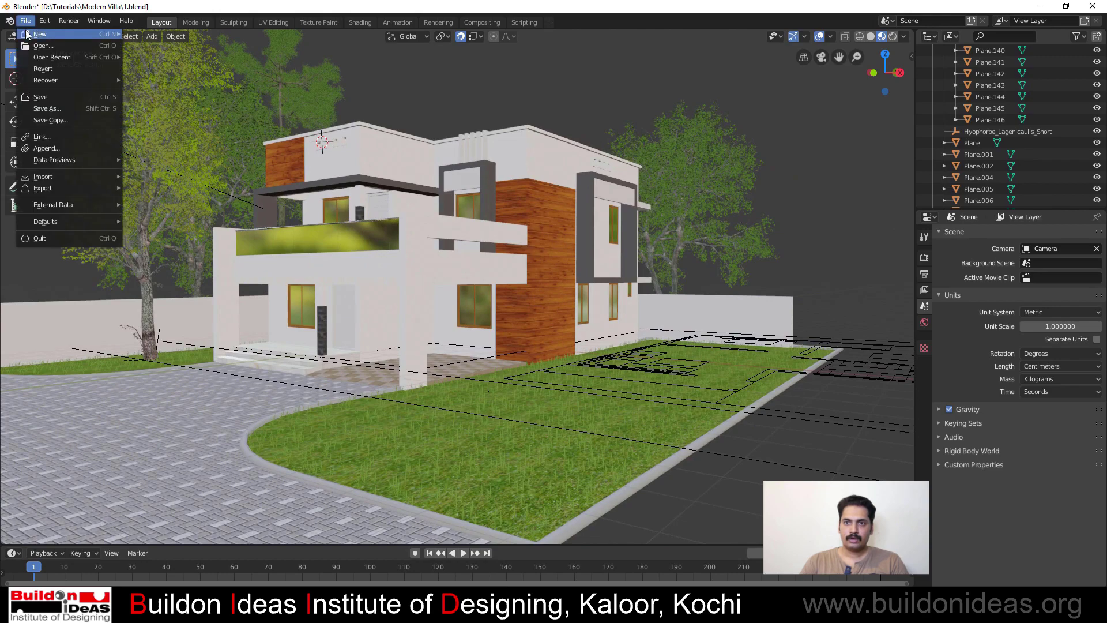
pyautogui.click(59, 139)
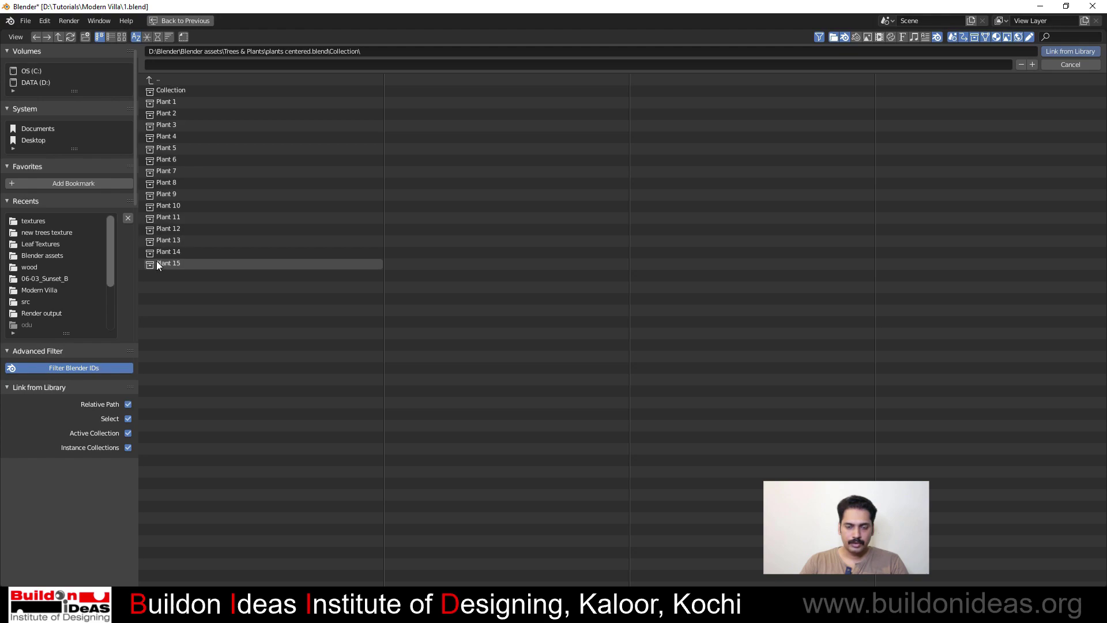
pyautogui.click(161, 228)
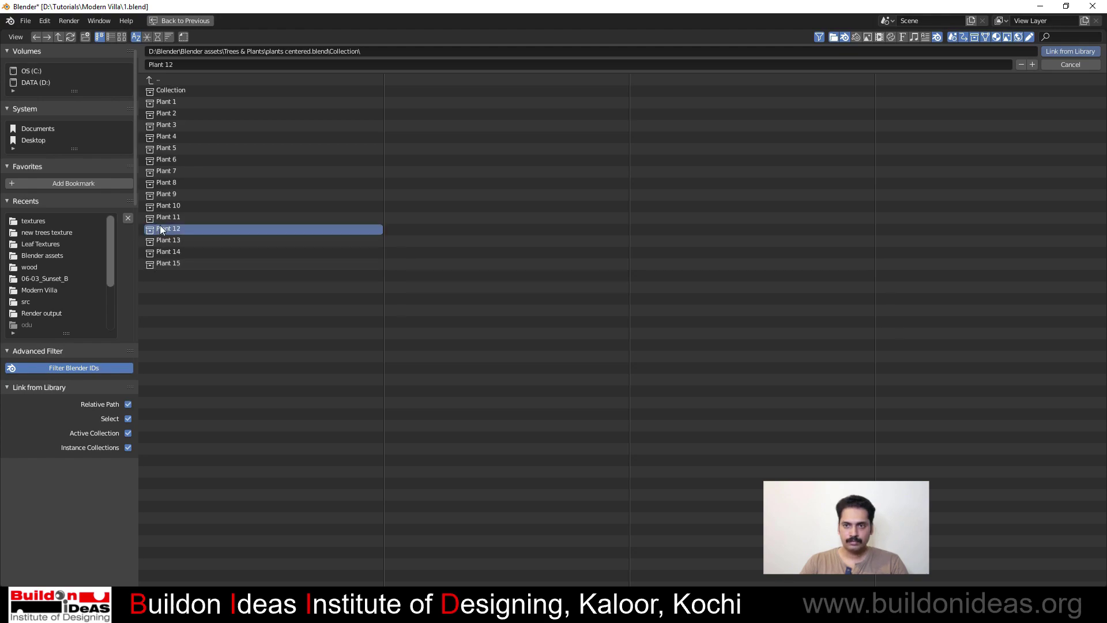
pyautogui.click(1046, 51)
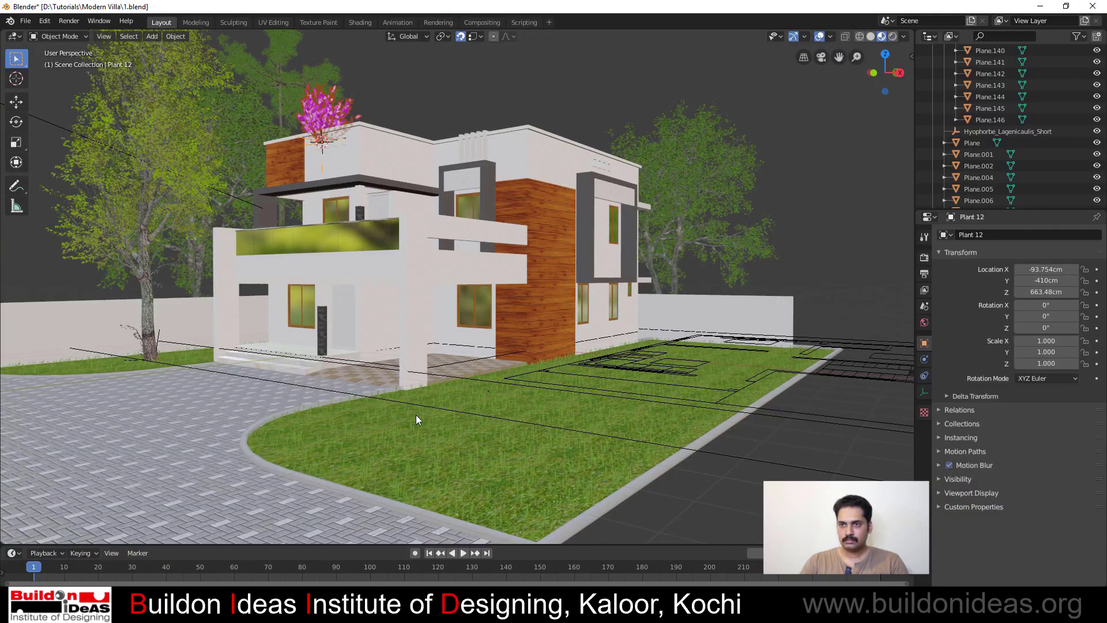
# Move the linked plant about 1014 cm in X, -378 cm in Y and -694 cm in Z onto the large lawn, and scale it to about 0.924
pyautogui.press('g')
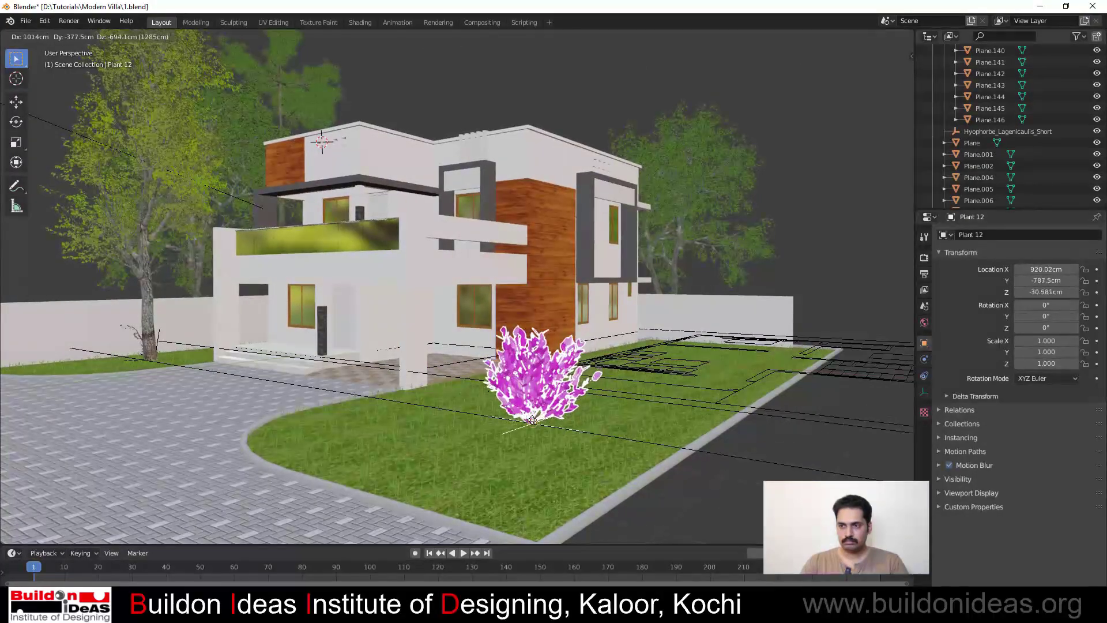
pyautogui.click(522, 427)
pyautogui.press('s')
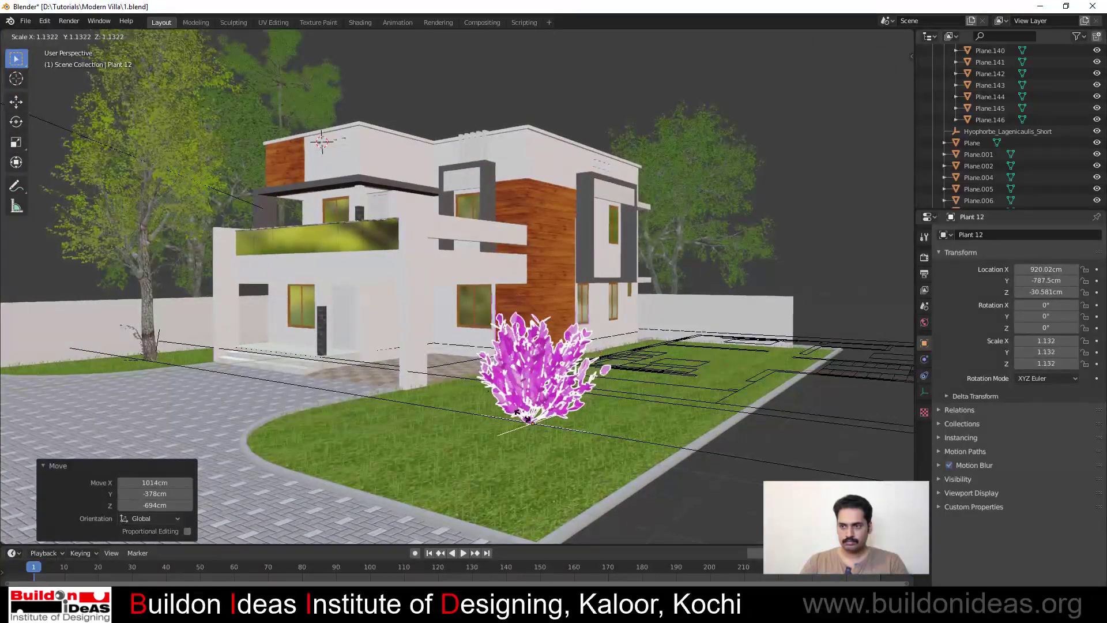
pyautogui.click(532, 416)
pyautogui.moveTo(542, 412); pyautogui.dragTo(503, 417, button='middle')
pyautogui.keyDown('shift'); pyautogui.moveTo(289, 420); pyautogui.dragTo(414, 406, button='middle'); pyautogui.keyUp('shift')
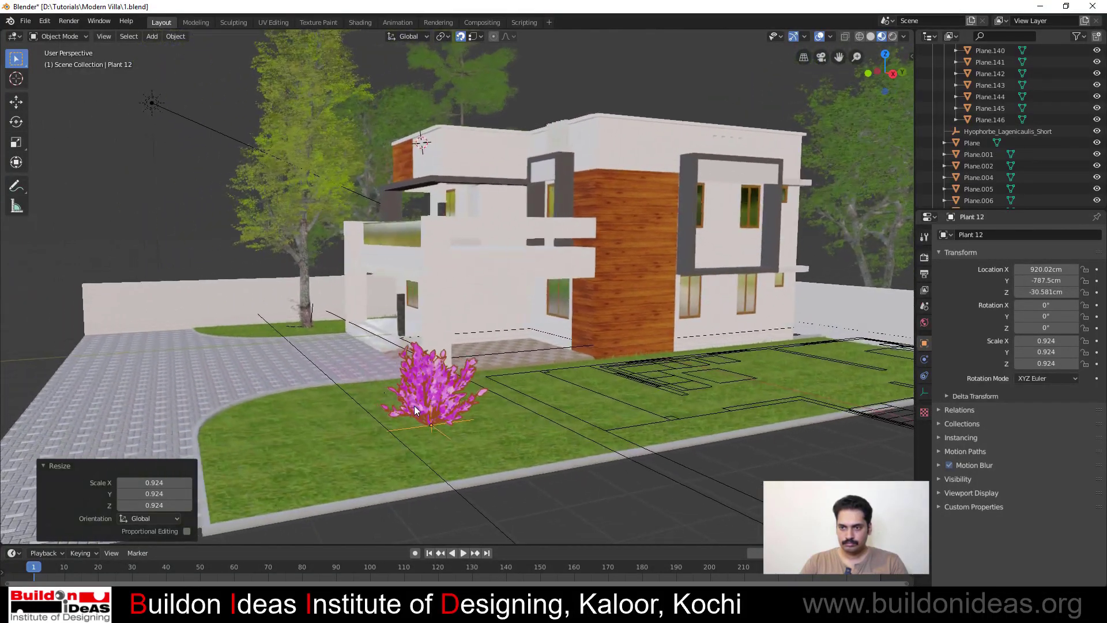
# Lower the plant about 21.3 cm so its base sits in the lawn grass
pyautogui.scroll(3, 403, 423)
pyautogui.scroll(-1, 400, 427)
pyautogui.press('KP_Decimal')
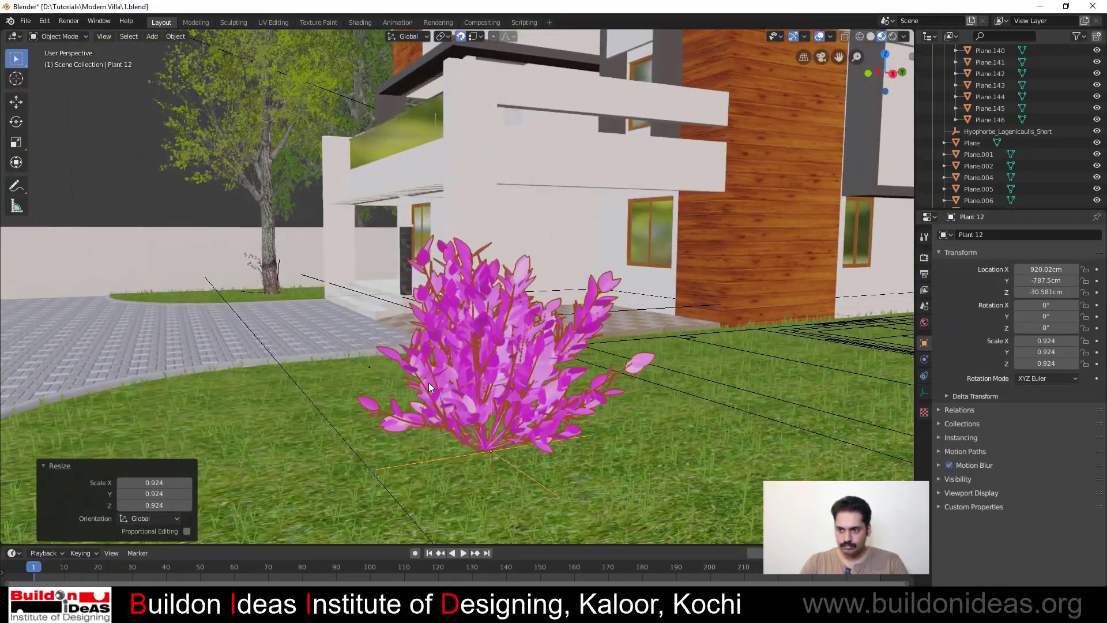
pyautogui.press('g')
pyautogui.press('z')
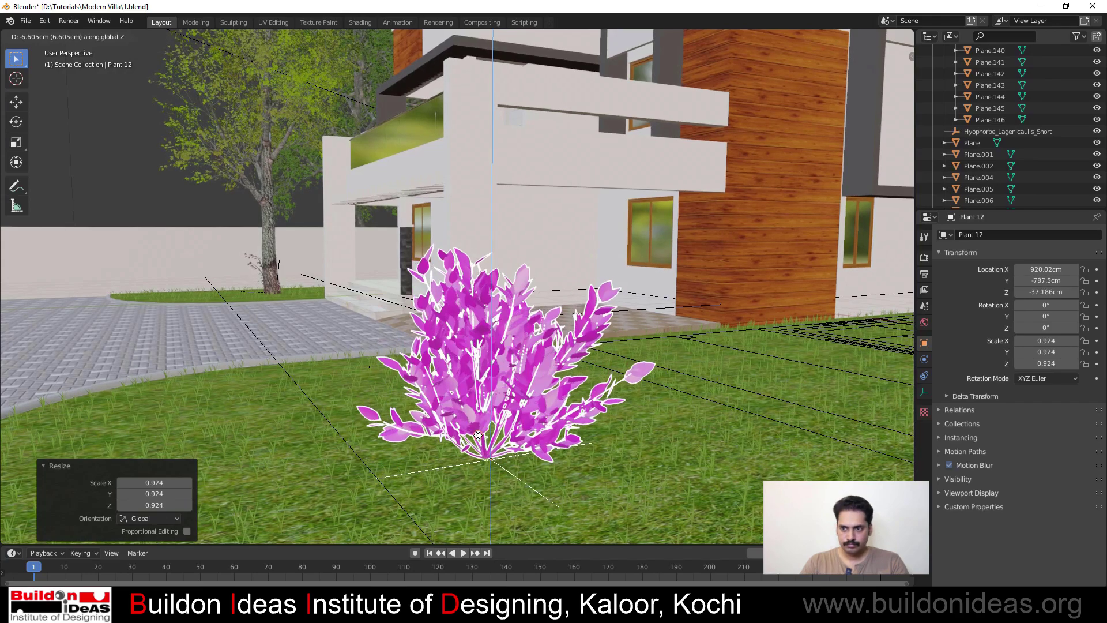
pyautogui.click(475, 460)
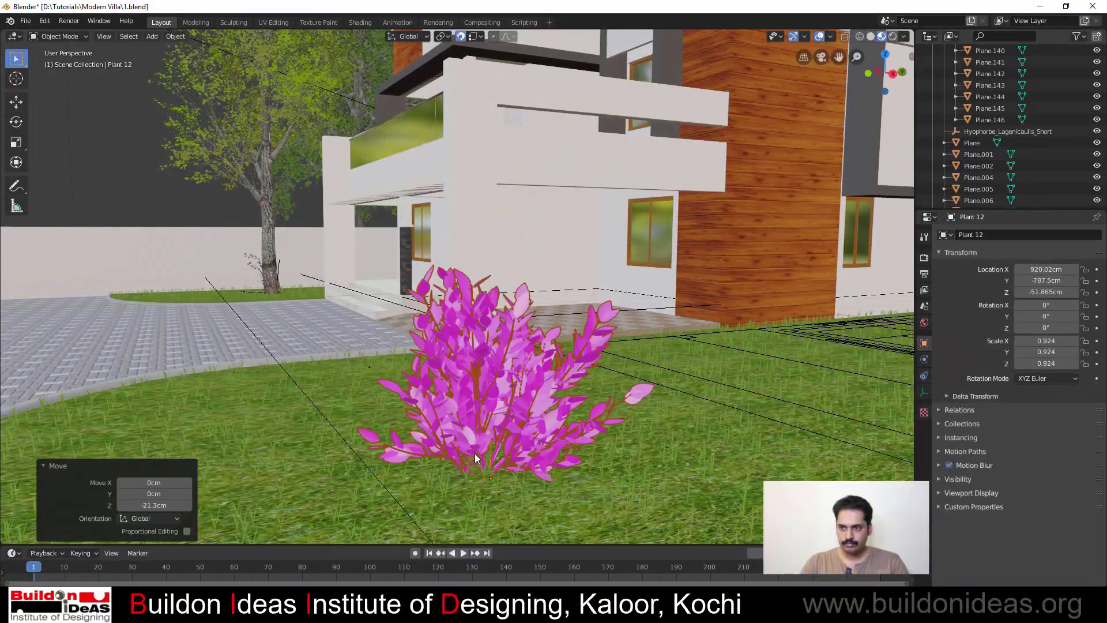
pyautogui.scroll(3, 473, 445)
pyautogui.scroll(-5, 469, 447)
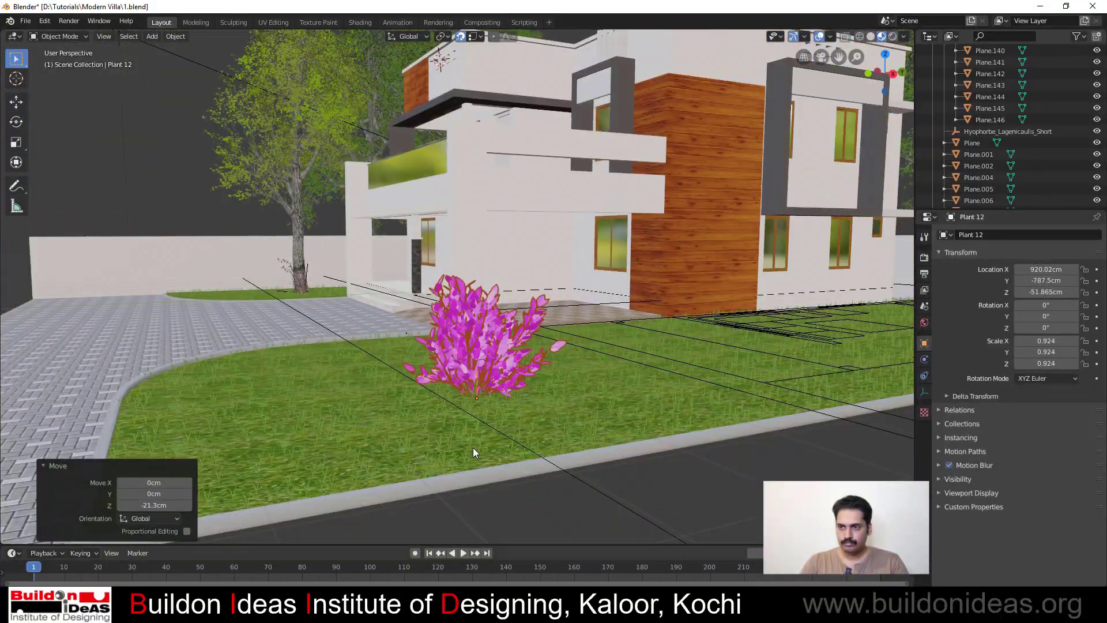
pyautogui.moveTo(473, 447); pyautogui.dragTo(494, 455, button='middle')
# Scale the lawn plant down by a factor of about 0.771
pyautogui.press('s')
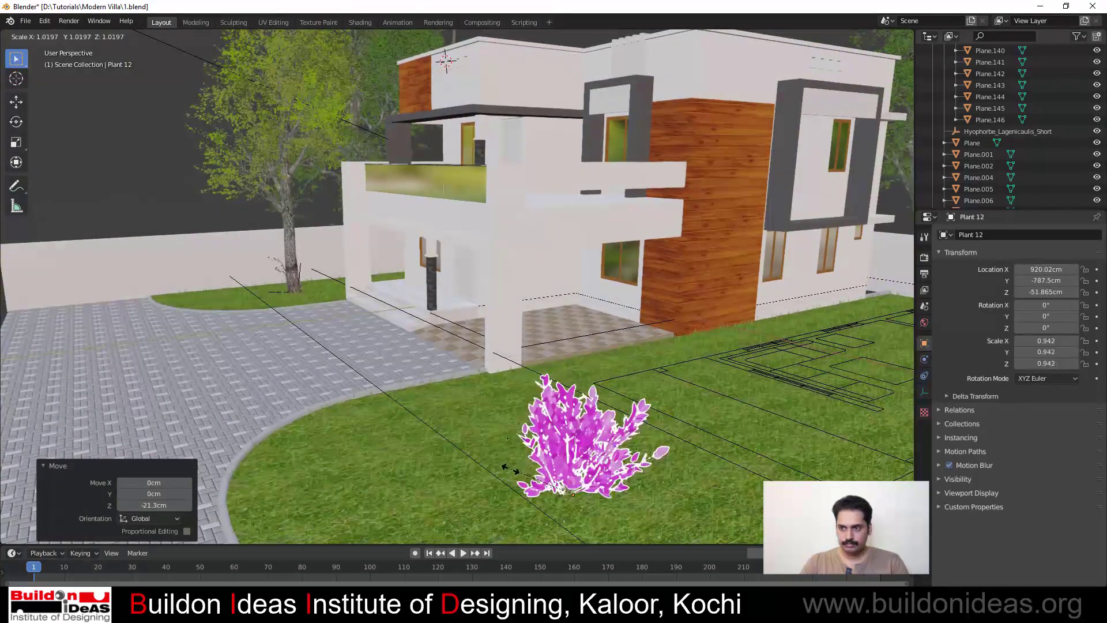
pyautogui.click(435, 442)
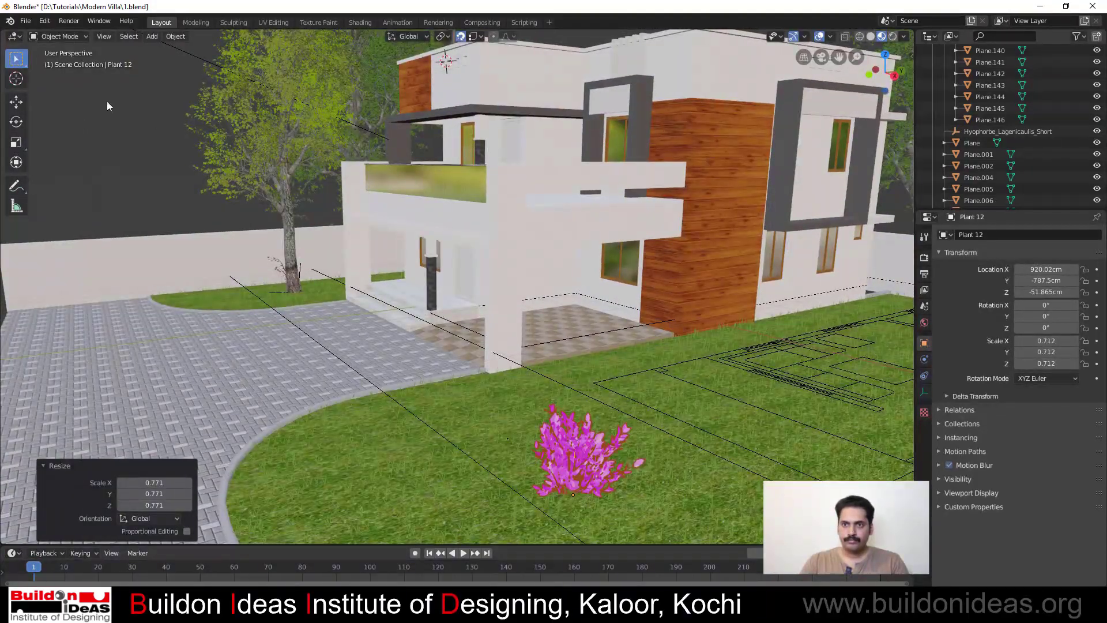
pyautogui.click(32, 24)
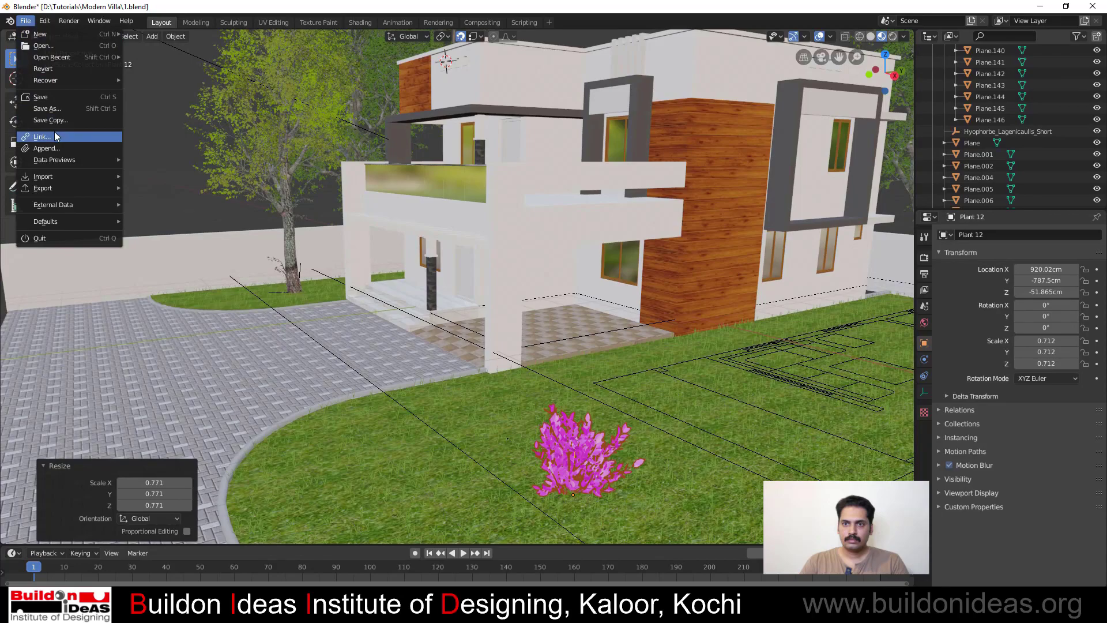
pyautogui.click(550, 444)
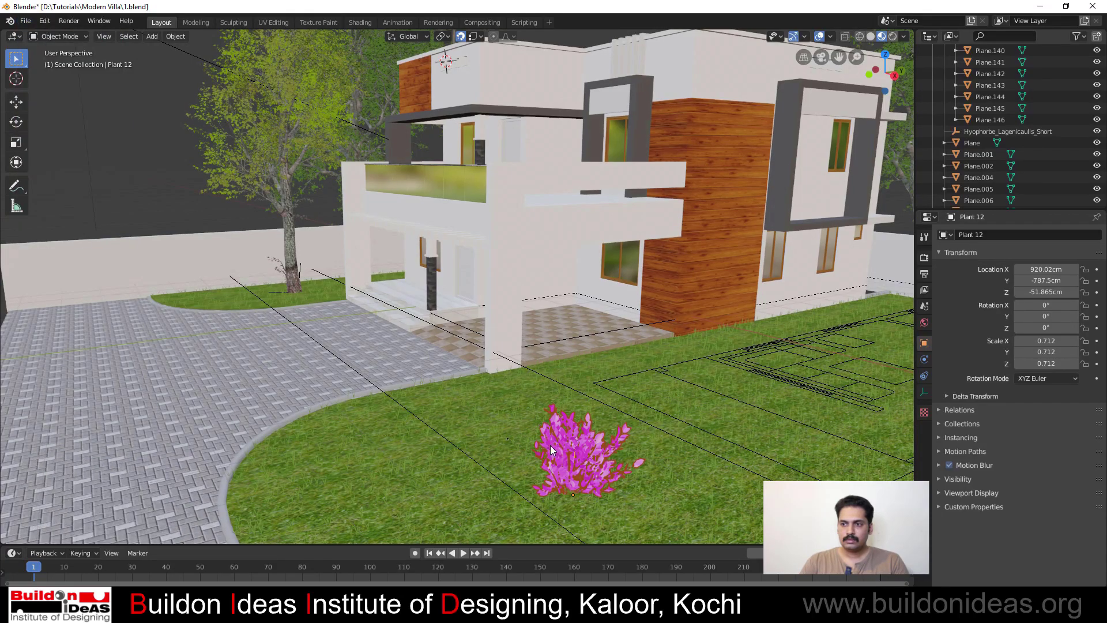
pyautogui.moveTo(545, 450)
pyautogui.mouseDown(button='middle')
pyautogui.moveTo(597, 427)
pyautogui.moveTo(544, 450)
pyautogui.mouseUp(button='middle')
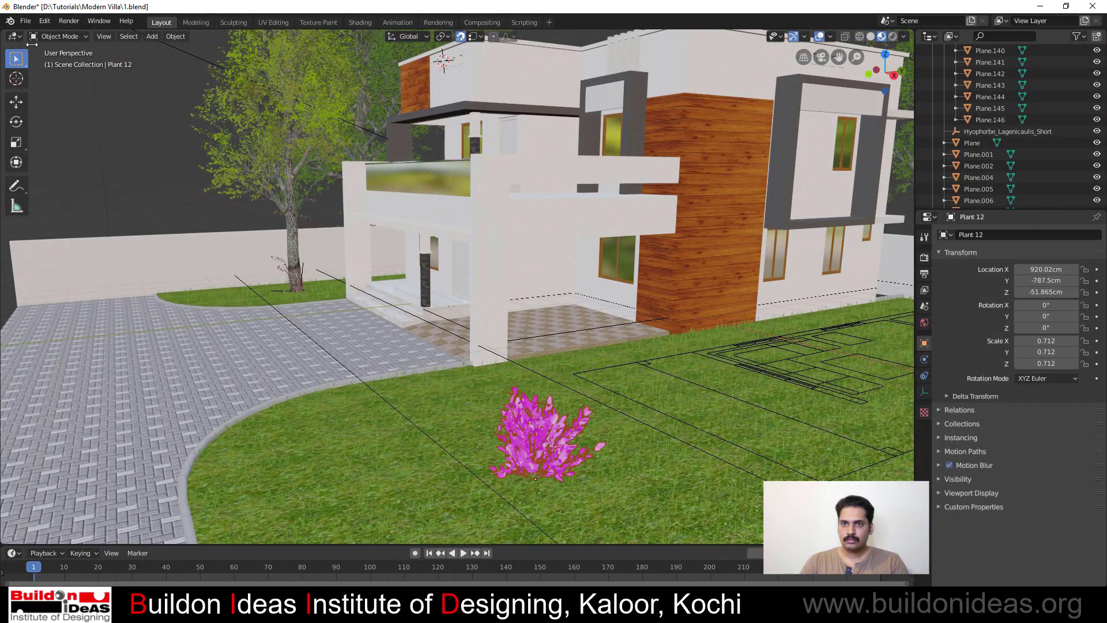
# Find the missing texture files in the D:\textures folder, deselect the plant, and inspect its leaves on the lawn
pyautogui.click(25, 22)
pyautogui.moveTo(57, 207)
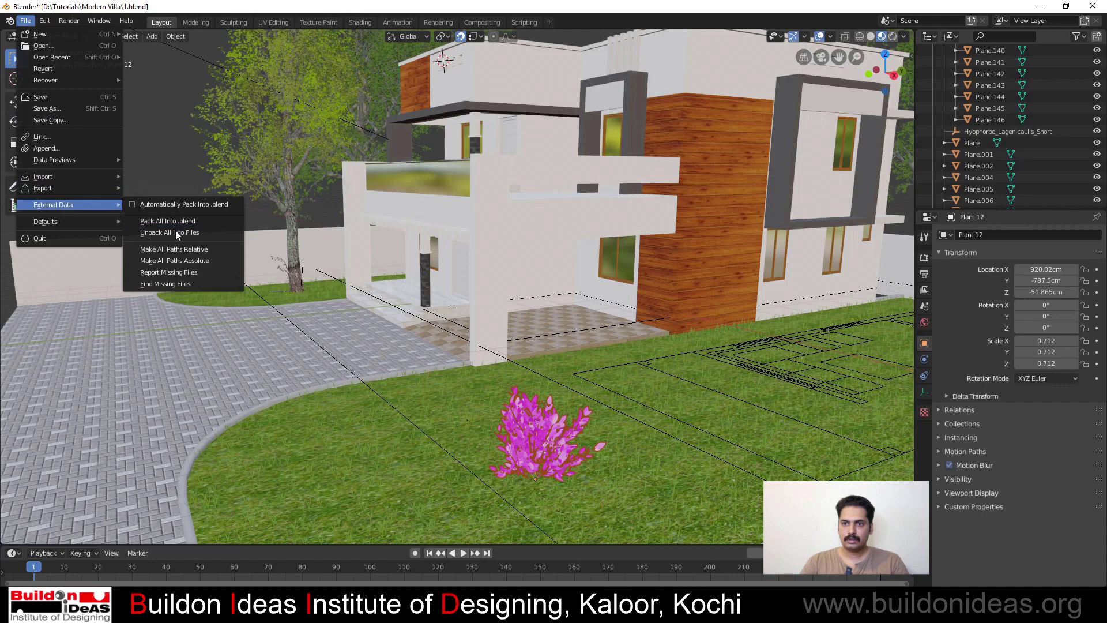
pyautogui.click(162, 285)
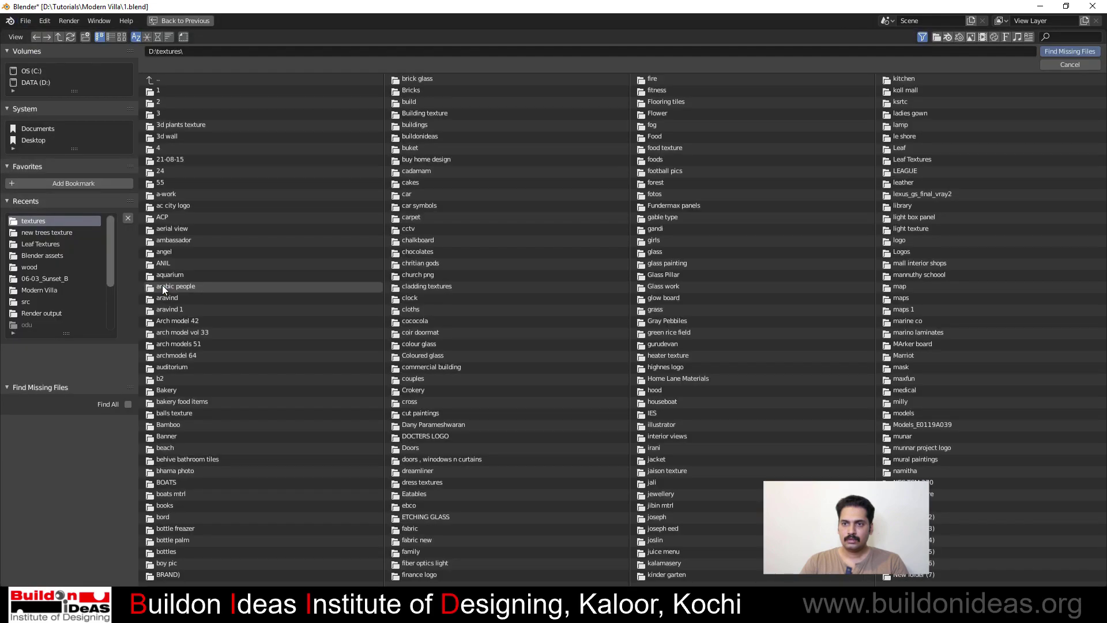
pyautogui.click(1047, 52)
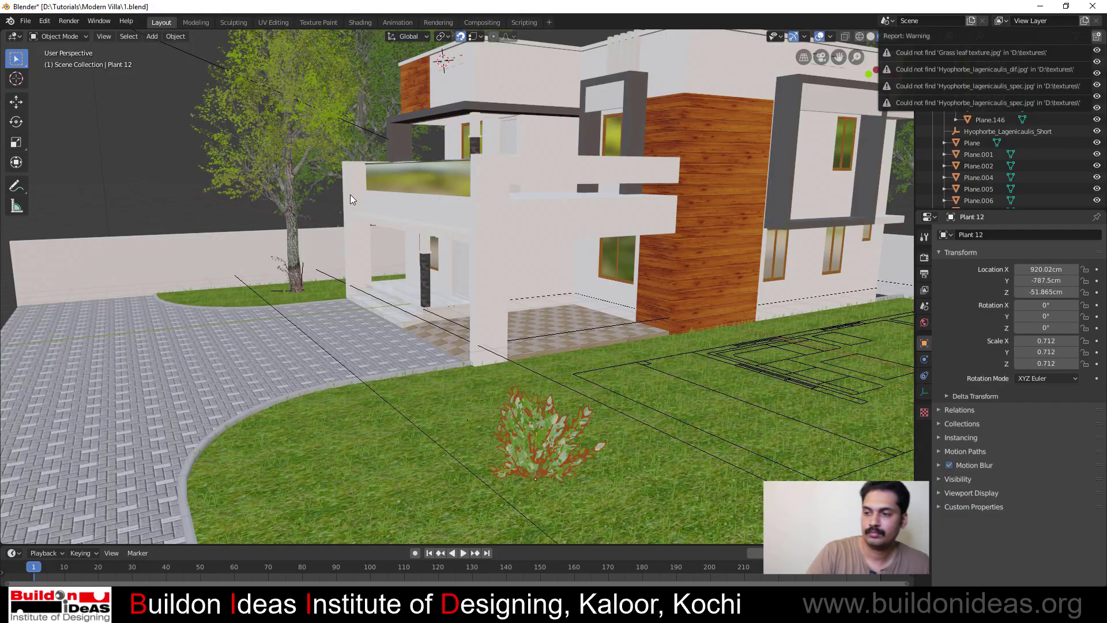
pyautogui.hotkey('alt', 'a')
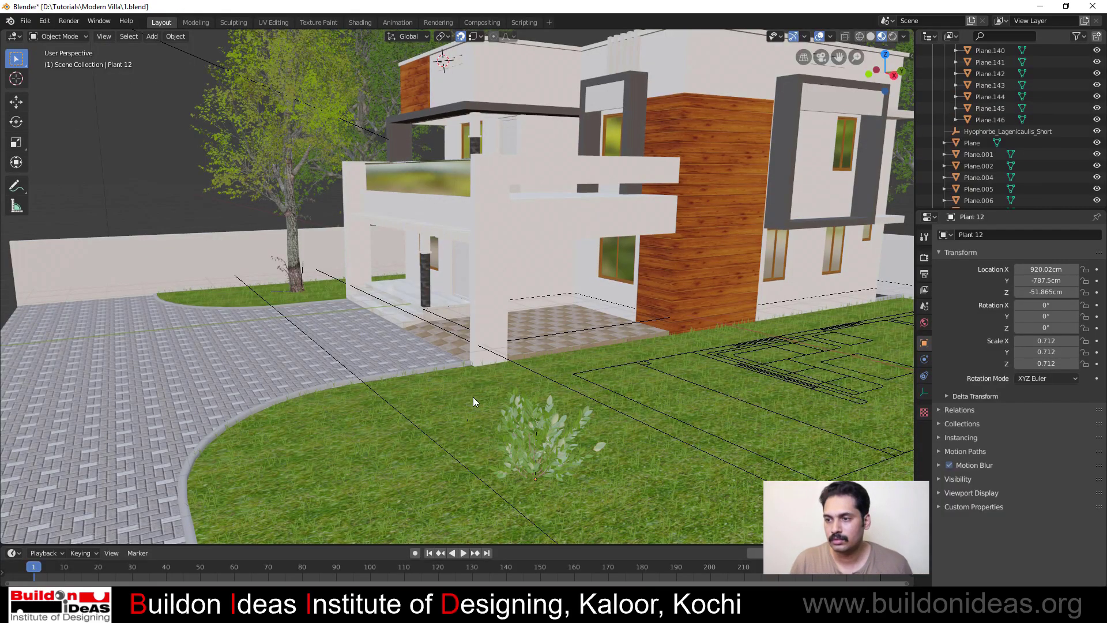
pyautogui.scroll(2, 546, 438)
pyautogui.scroll(2, 519, 427)
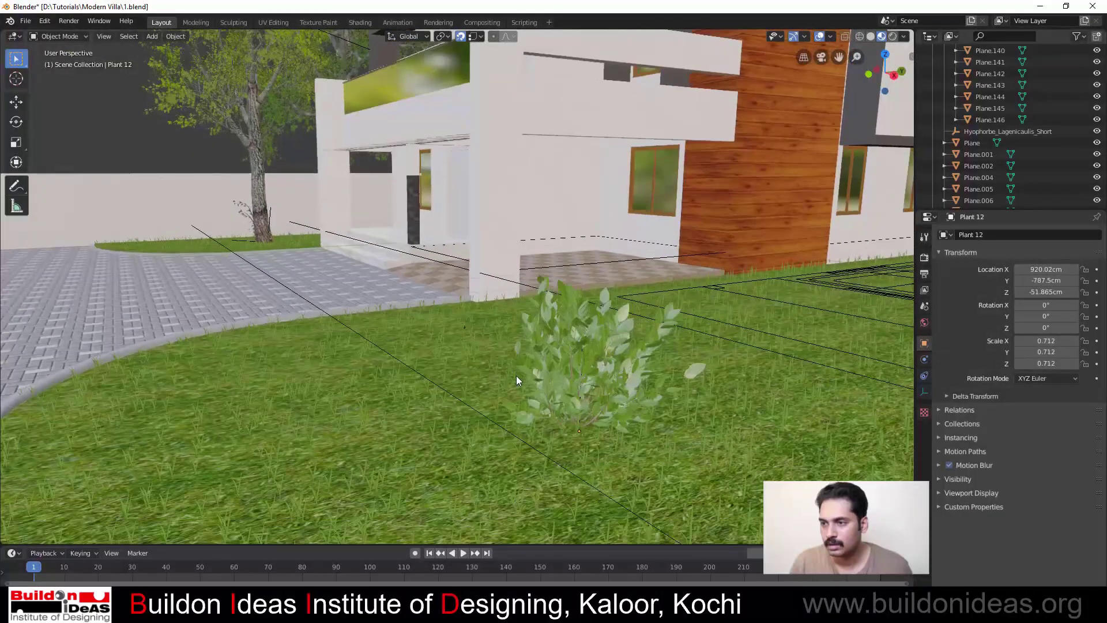
pyautogui.scroll(-5, 513, 378)
pyautogui.scroll(-1, 496, 334)
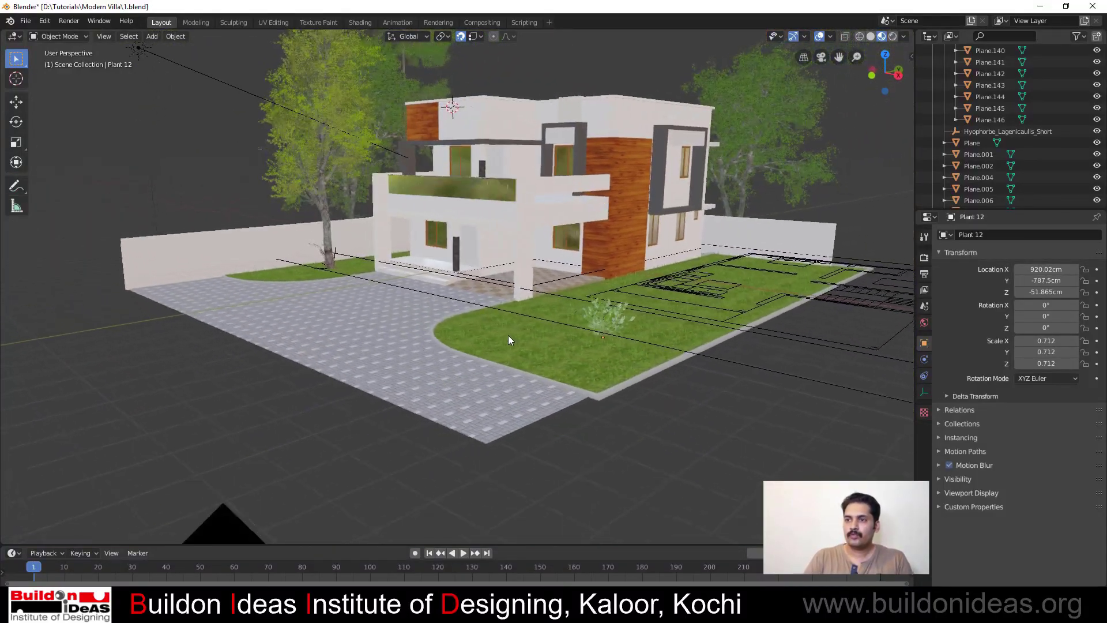
# Save the project, and scale the lawn plant down by a factor of about 0.736 as seen through the camera
pyautogui.scroll(-2, 506, 332)
pyautogui.hotkey('ctrl', 's')
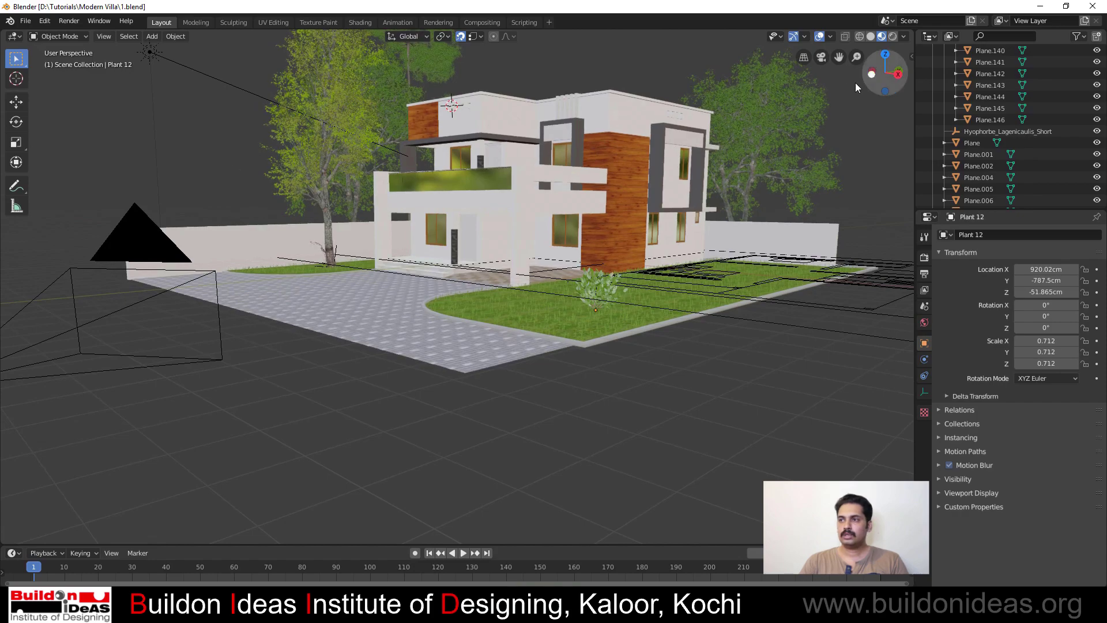
pyautogui.click(820, 57)
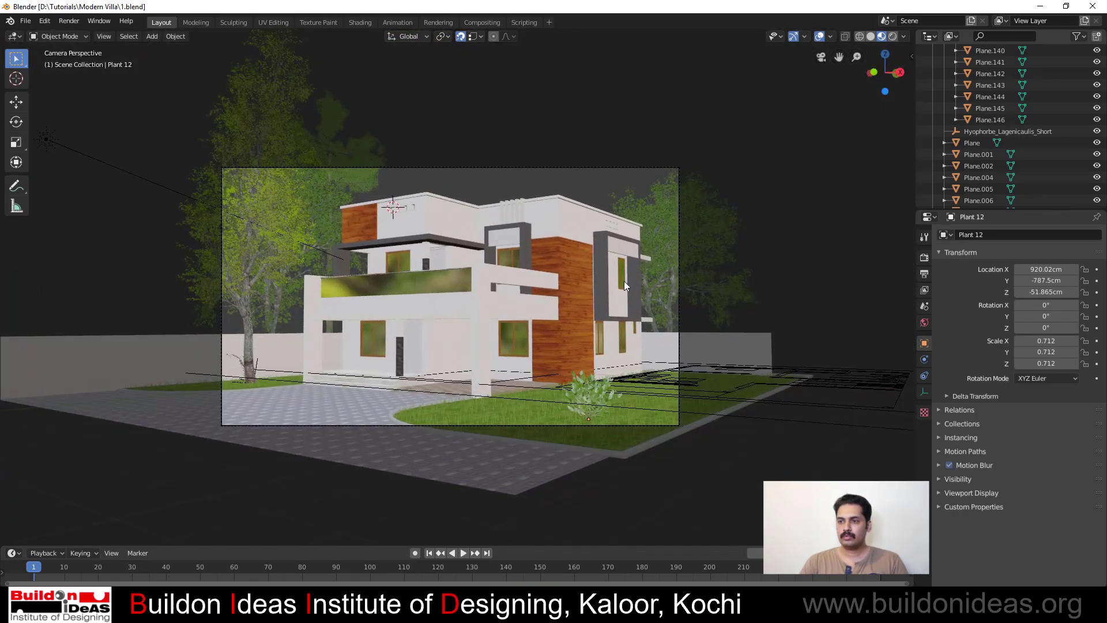
pyautogui.click(585, 403)
pyautogui.press('s')
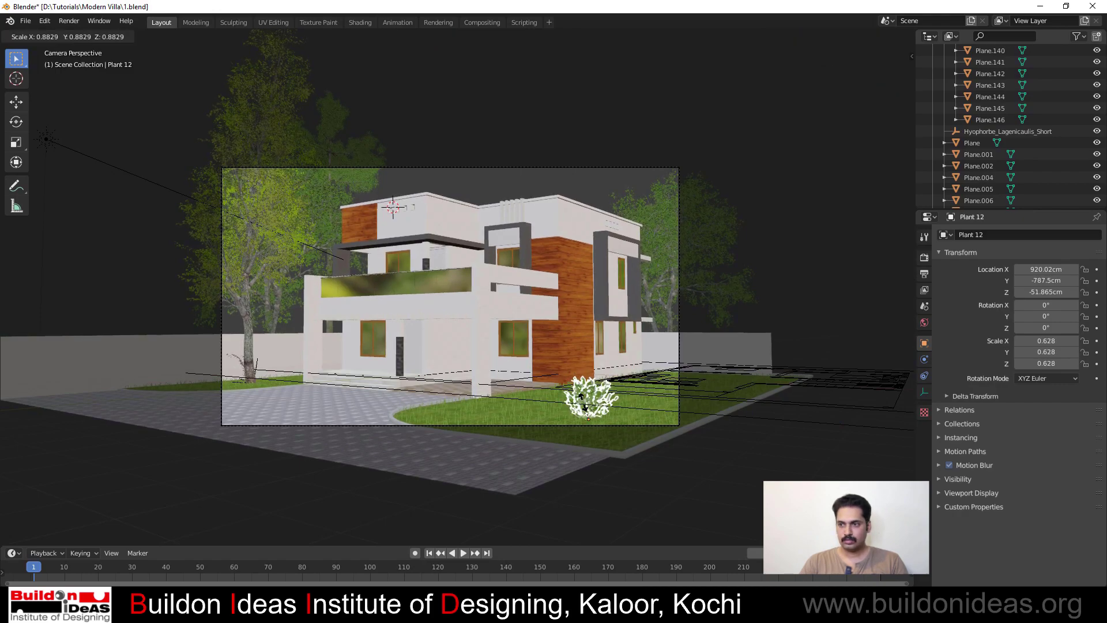
pyautogui.click(580, 409)
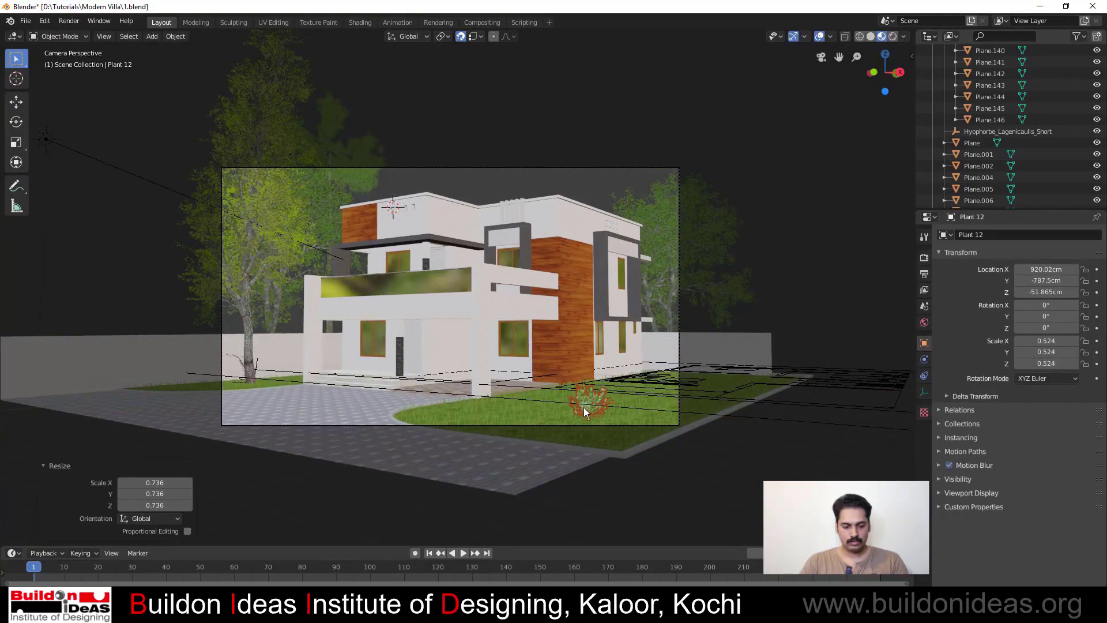
# Place a linked duplicate of the lawn plant about -43.2 cm in X, 355 cm in Y and 6.83 cm in Z from it
pyautogui.hotkey('shift', 'd')
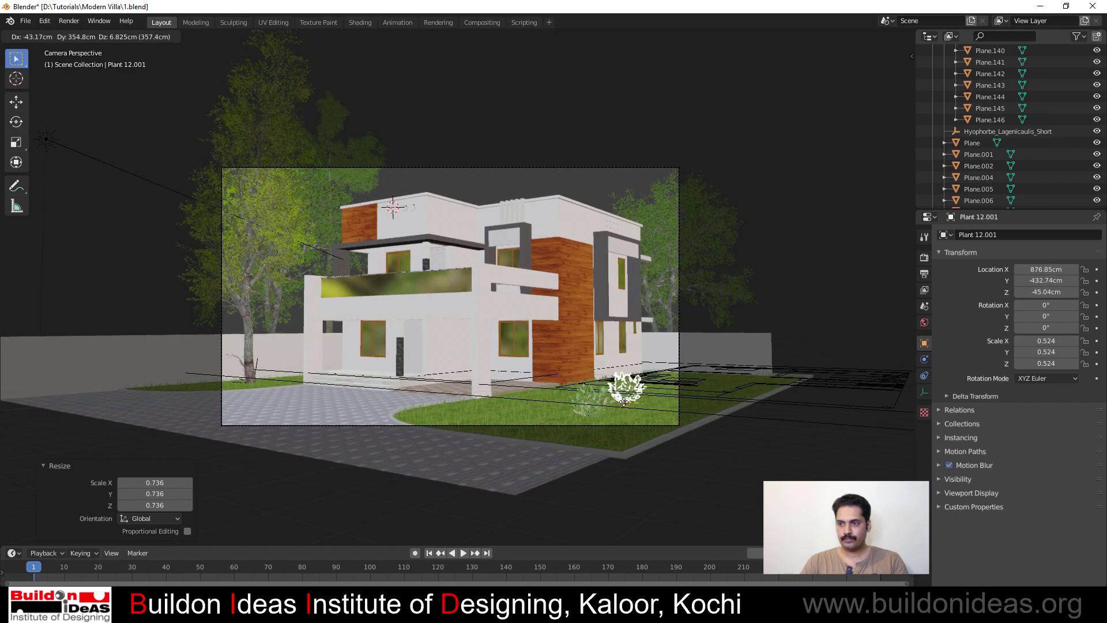
pyautogui.click(624, 402)
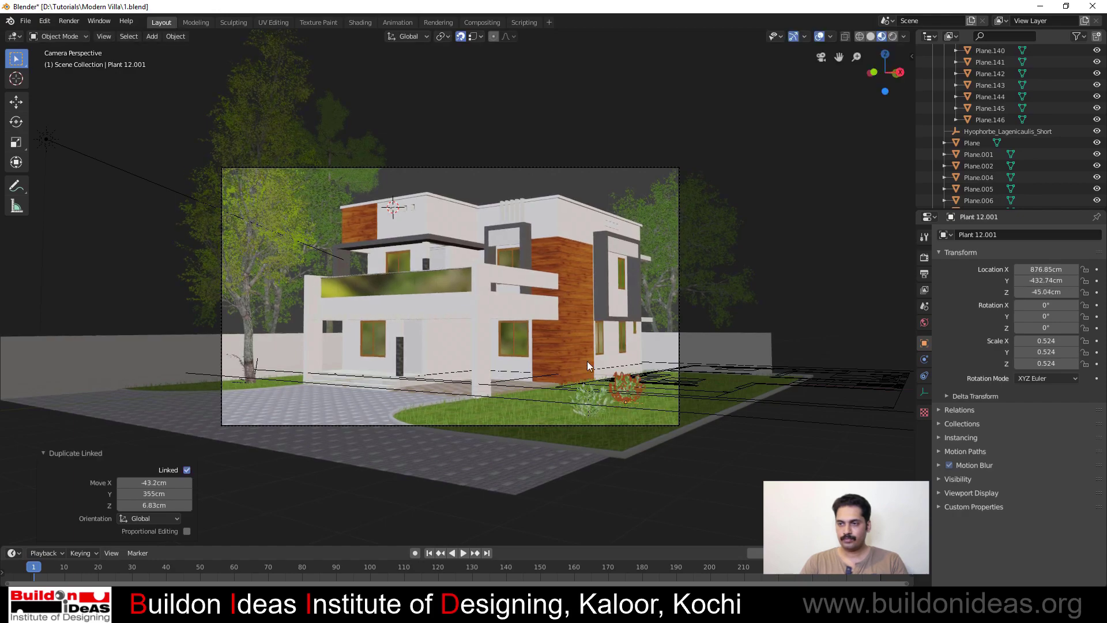
pyautogui.click(542, 178)
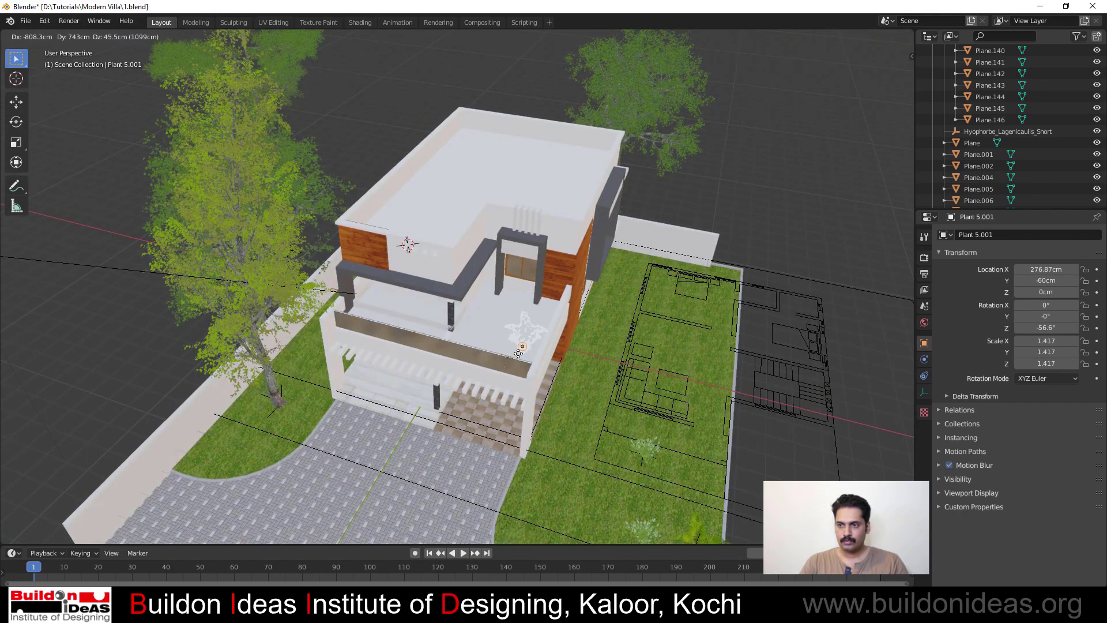
# Place a linked duplicate of the fern-like lawn plant at the villa, and move it 63.3 cm in X, -489 cm in Y and 380 cm in Z
pyautogui.click(521, 352)
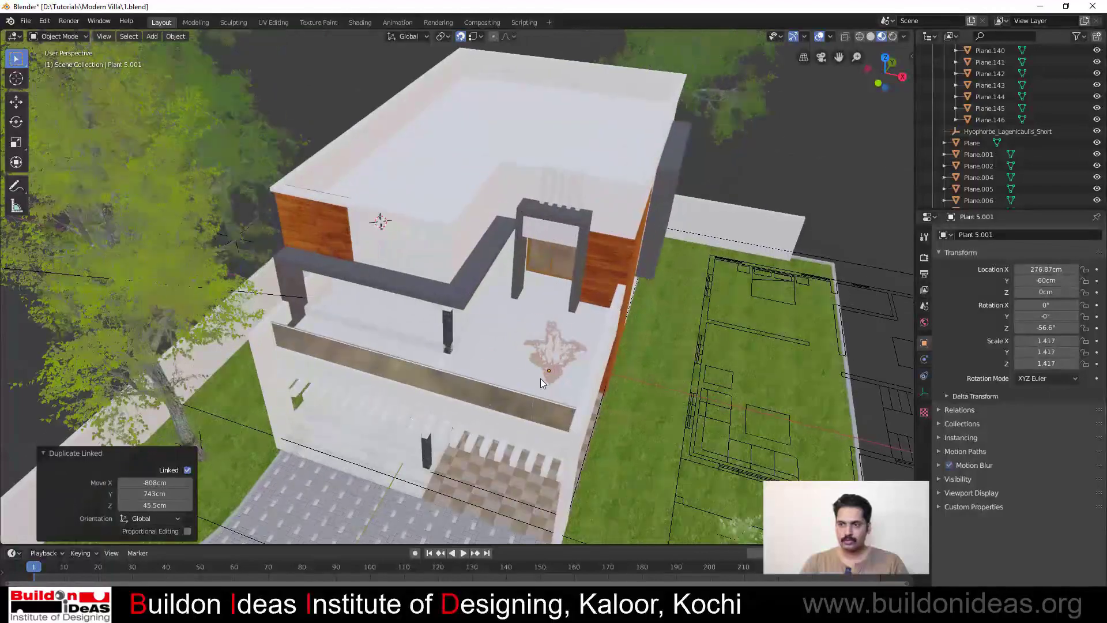
pyautogui.press('g')
pyautogui.click(547, 393)
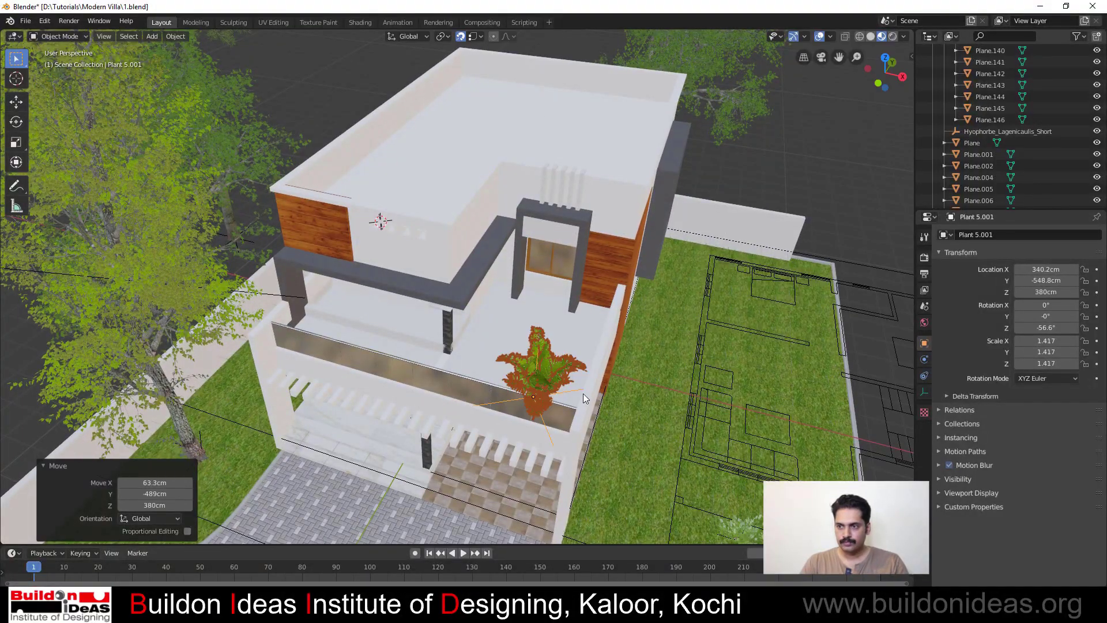
# Lower the duplicated fern-like plant about 83.3 cm along Z toward the balcony floor
pyautogui.moveTo(583, 394); pyautogui.dragTo(552, 278, button='middle')
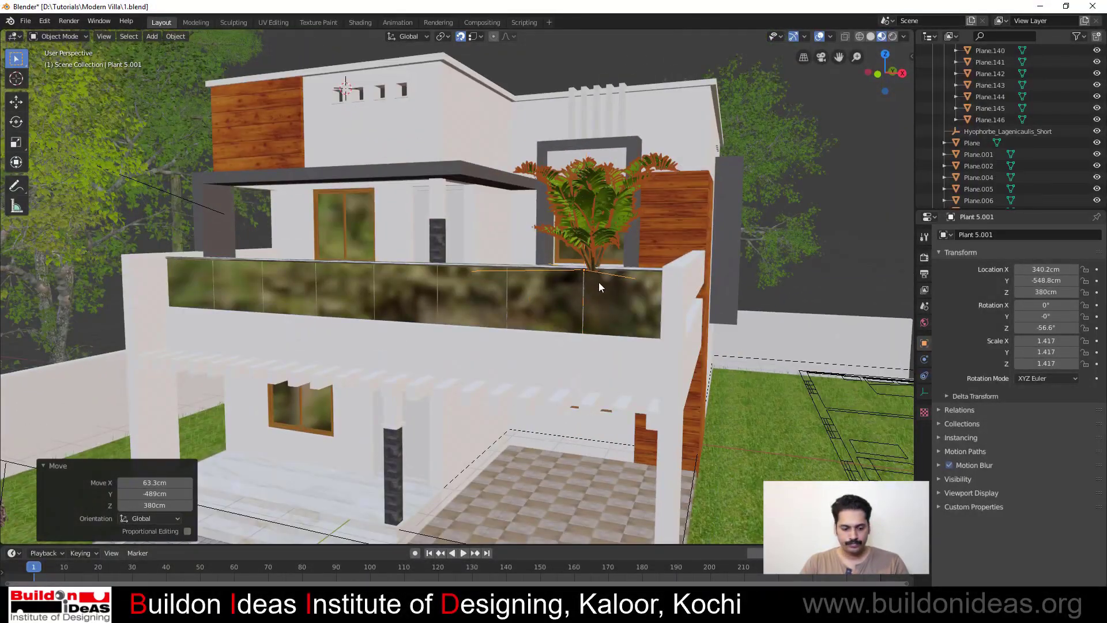
pyautogui.press('g')
pyautogui.press('z')
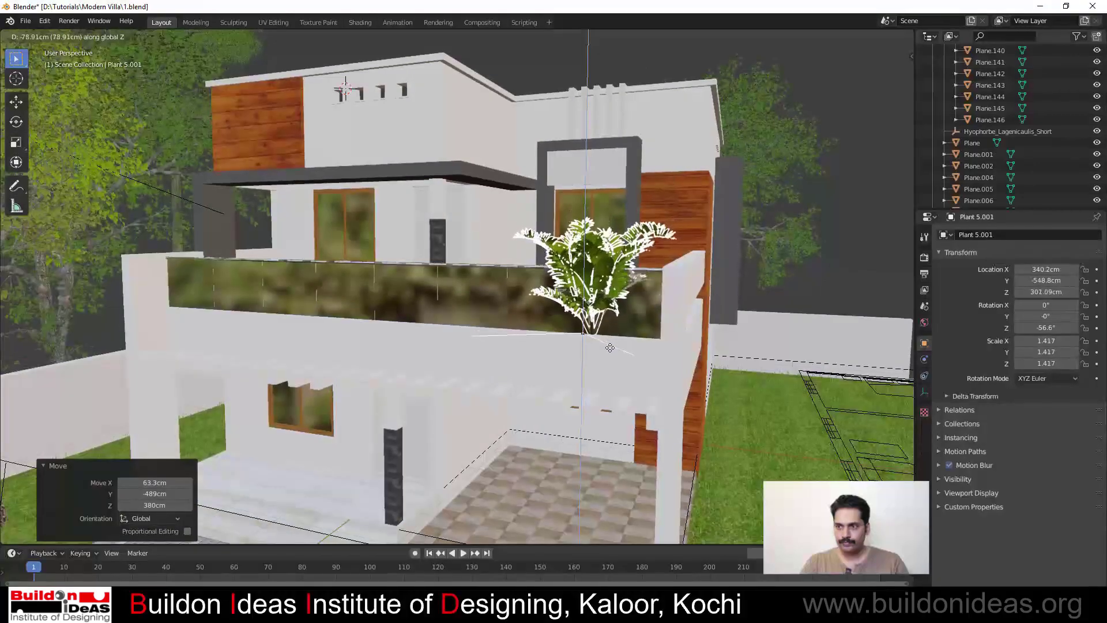
pyautogui.click(610, 349)
# Move the fern-like plant about 117 cm along Y so it stands behind the balcony's glass railing
pyautogui.moveTo(610, 349); pyautogui.dragTo(544, 389, button='middle')
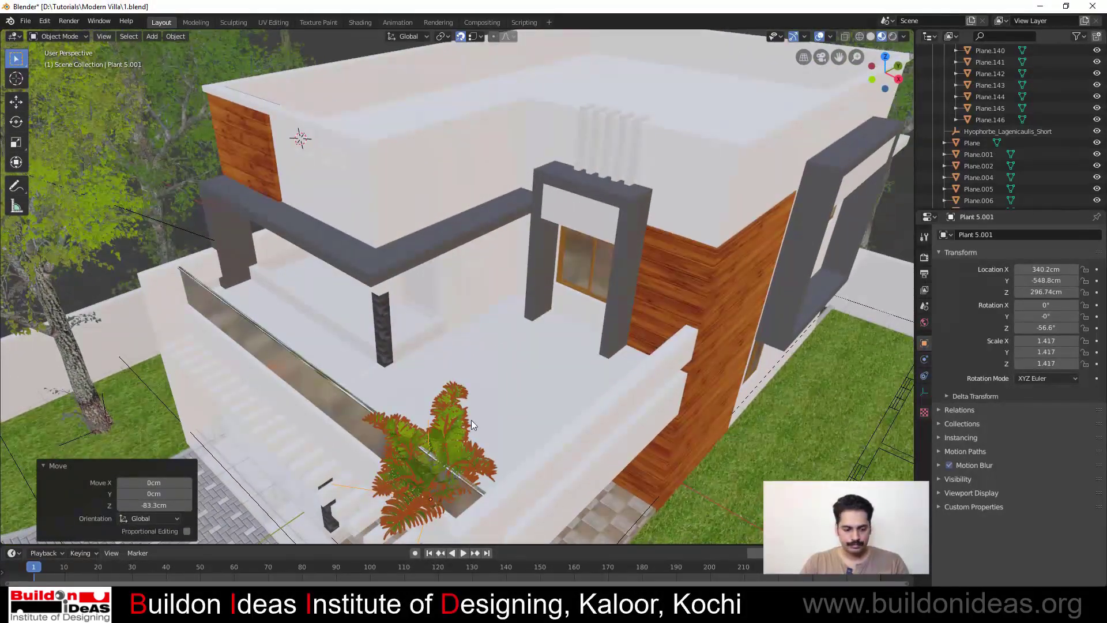
pyautogui.press('g')
pyautogui.press('x')
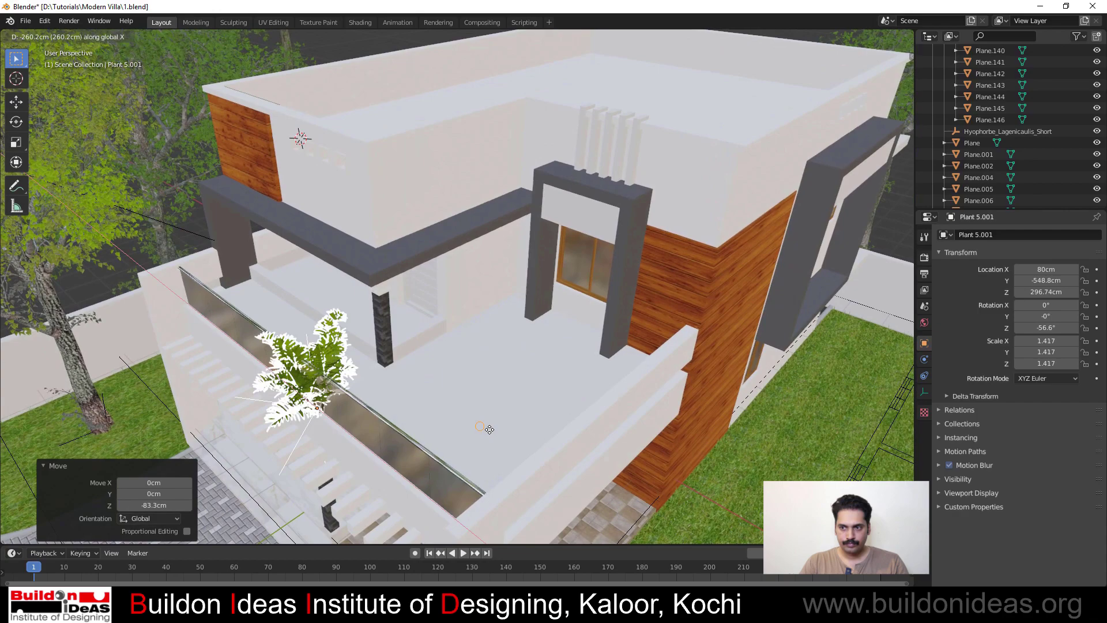
pyautogui.press('y')
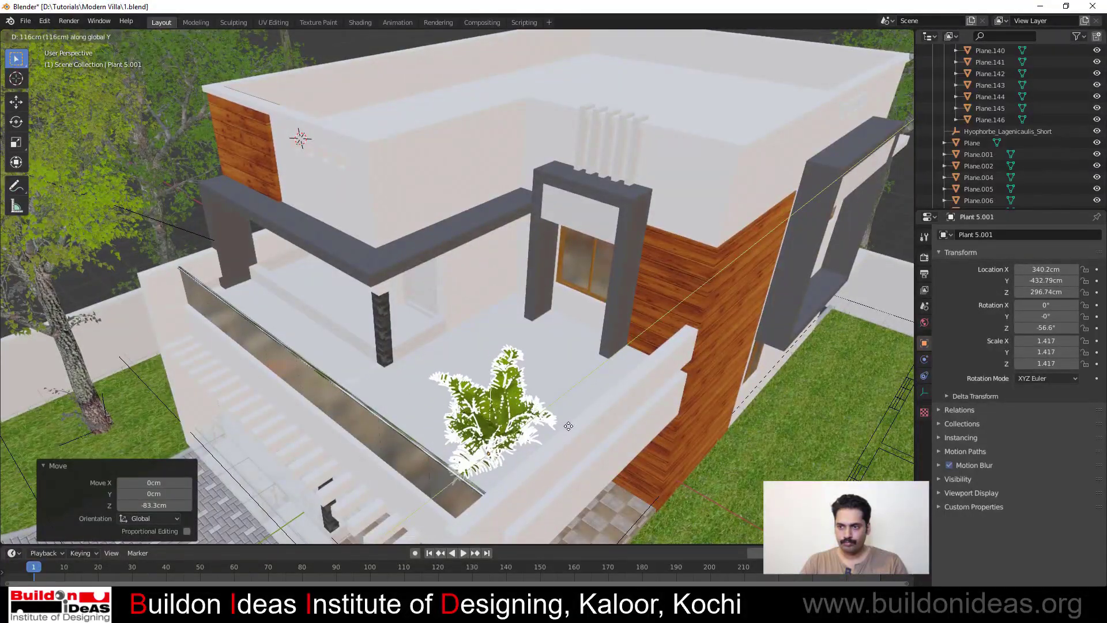
pyautogui.click(569, 431)
pyautogui.moveTo(515, 424); pyautogui.dragTo(558, 425, button='middle')
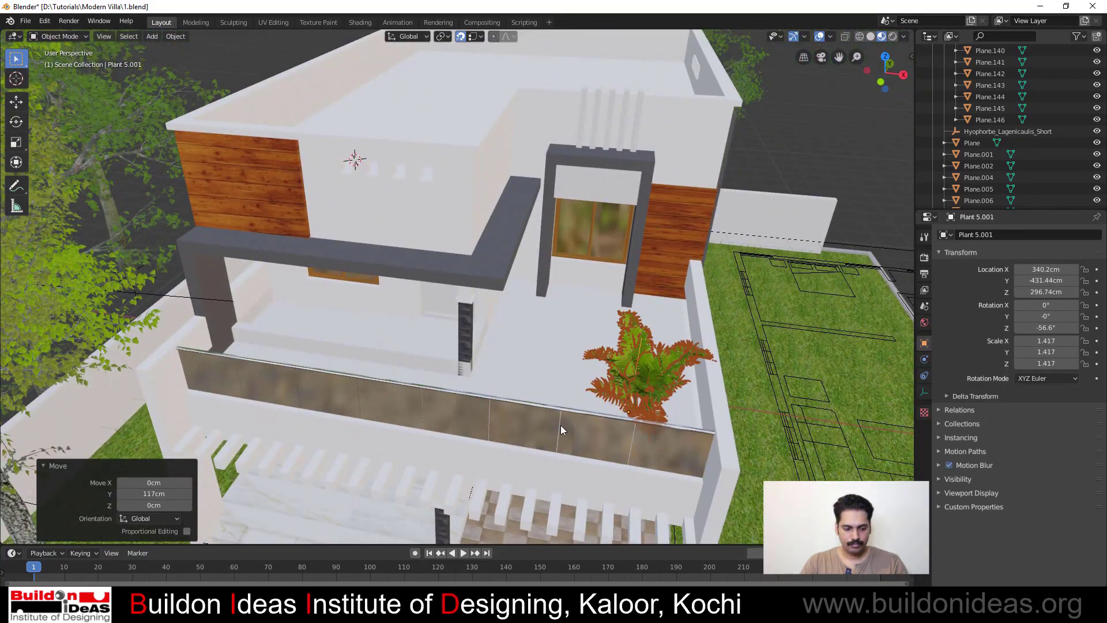
# Place a linked duplicate of the balcony plant at the opposite end, at about X -277 cm, Y -482 cm, with Z rotation -220°
pyautogui.hotkey('shift', 'd')
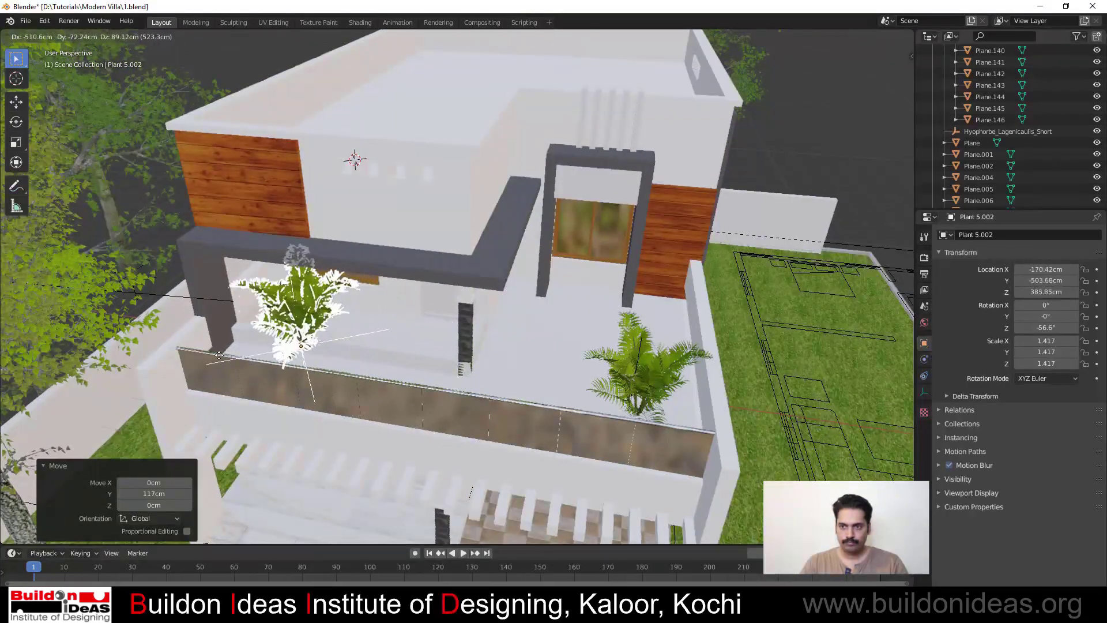
pyautogui.press('x')
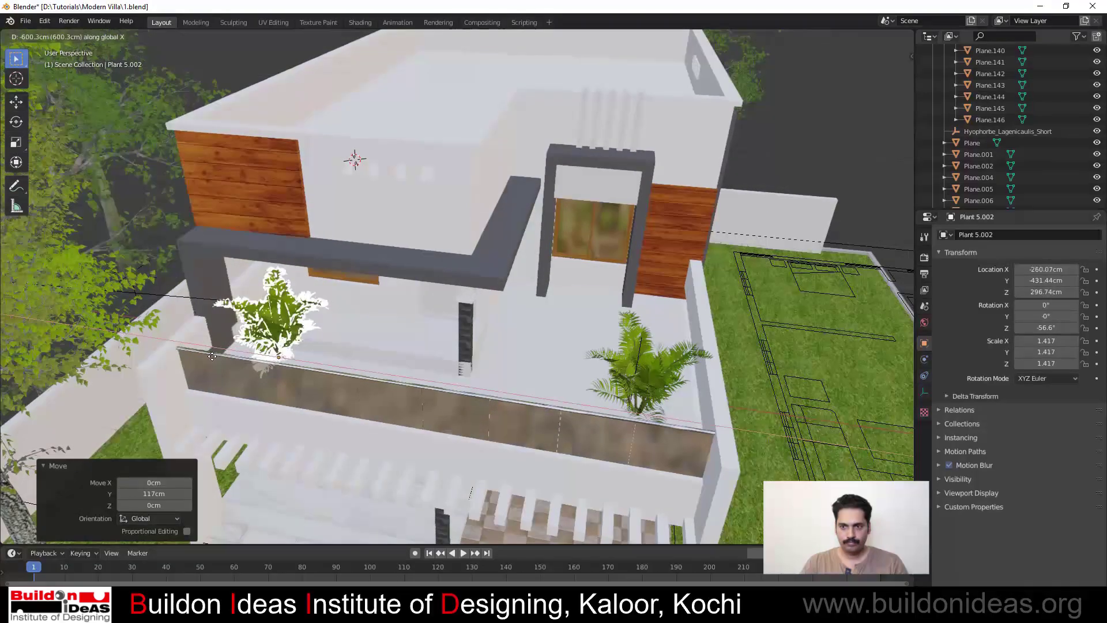
pyautogui.click(203, 354)
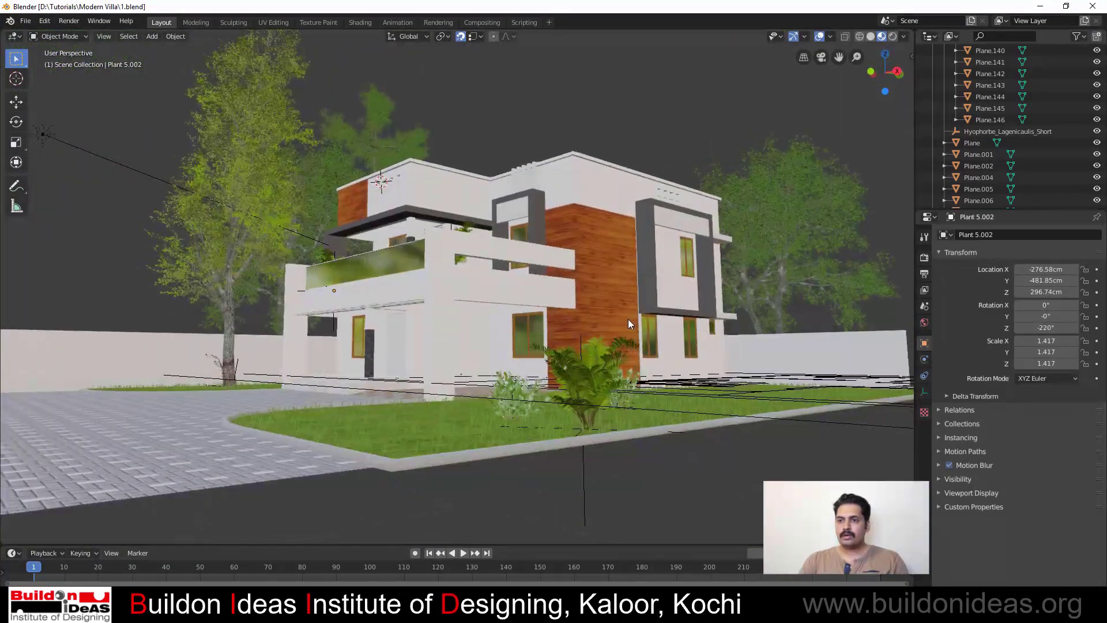
# Examine the villa's front, the balcony plants and the upper-floor window and door behind the glass railing
pyautogui.moveTo(628, 320); pyautogui.dragTo(652, 330, button='middle')
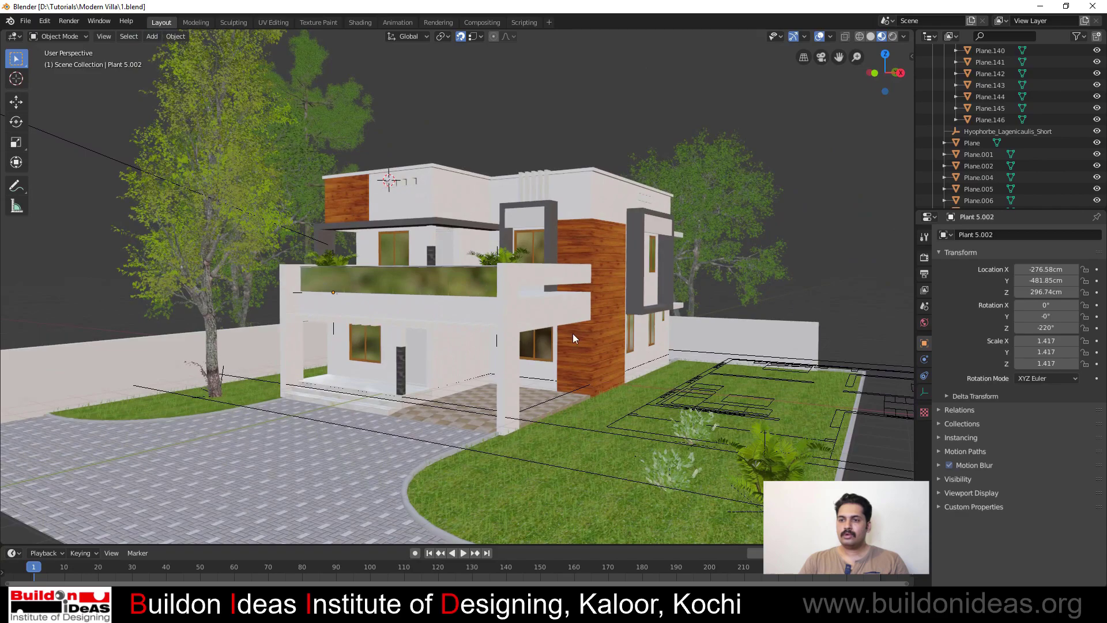
pyautogui.moveTo(573, 333); pyautogui.dragTo(408, 319, button='middle')
pyautogui.scroll(2, 385, 331)
pyautogui.scroll(3, 335, 188)
pyautogui.scroll(3, 340, 194)
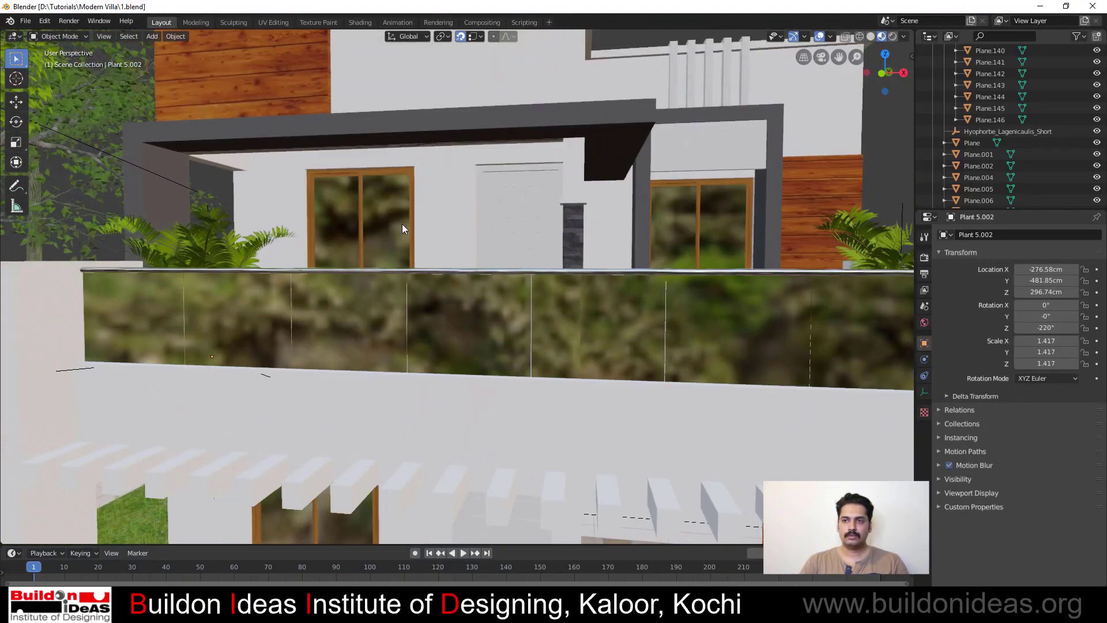
pyautogui.scroll(1, 381, 195)
pyautogui.scroll(-2, 376, 198)
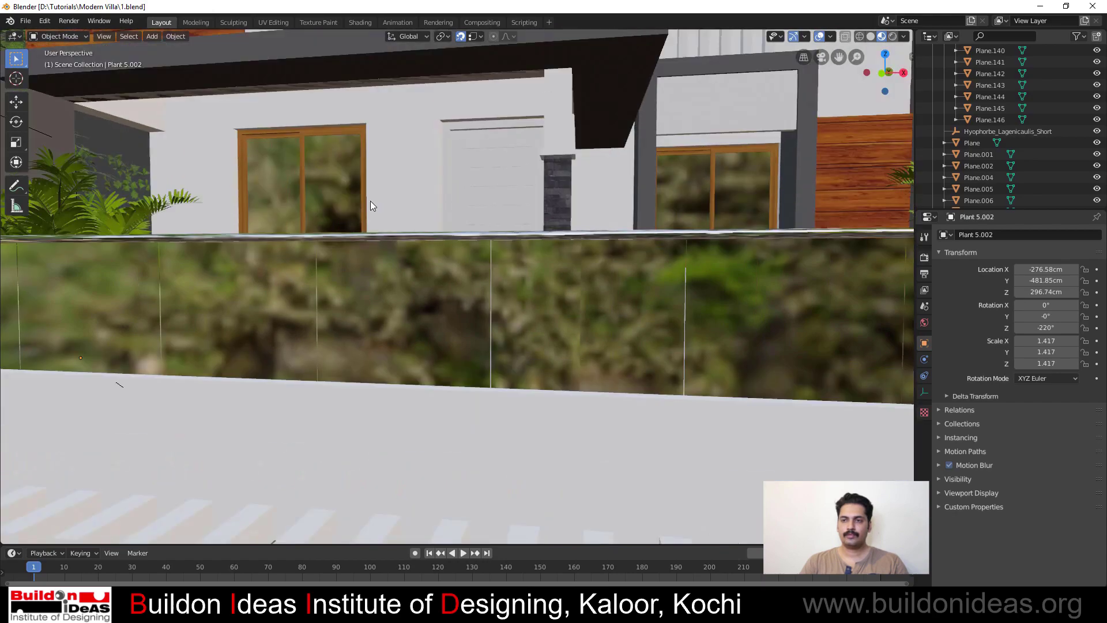
pyautogui.keyDown('shift'); pyautogui.moveTo(427, 226); pyautogui.dragTo(423, 265, button='middle'); pyautogui.keyUp('shift')
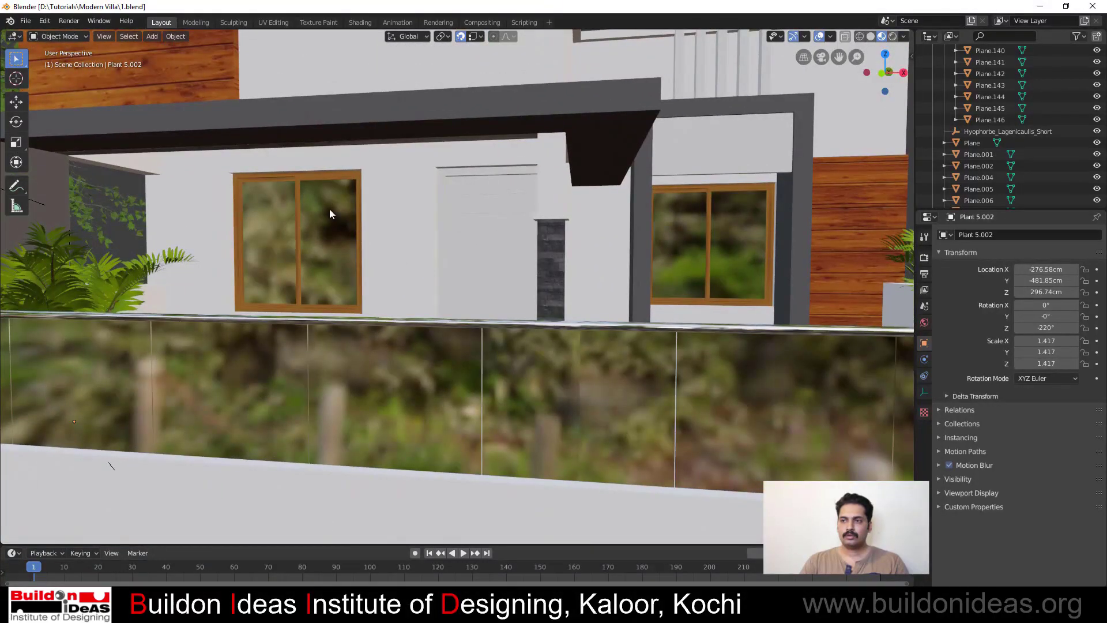
# Add a mesh plane and move it about -86.2 cm in X, 50 cm in Y and -153 cm in Z, above the balcony window
pyautogui.click(151, 36)
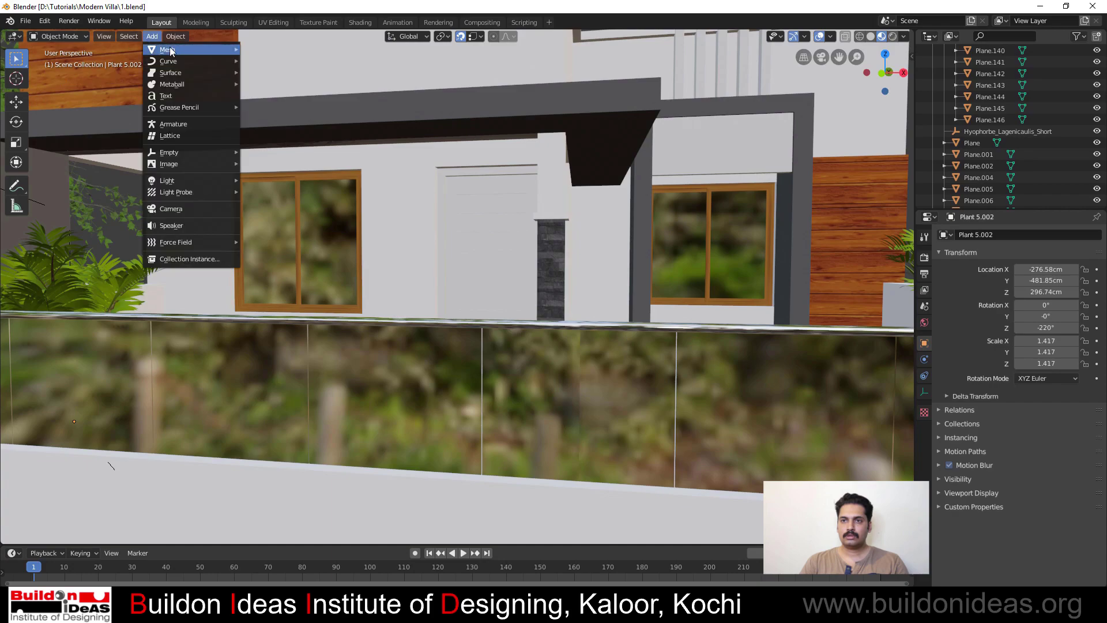
pyautogui.moveTo(173, 50)
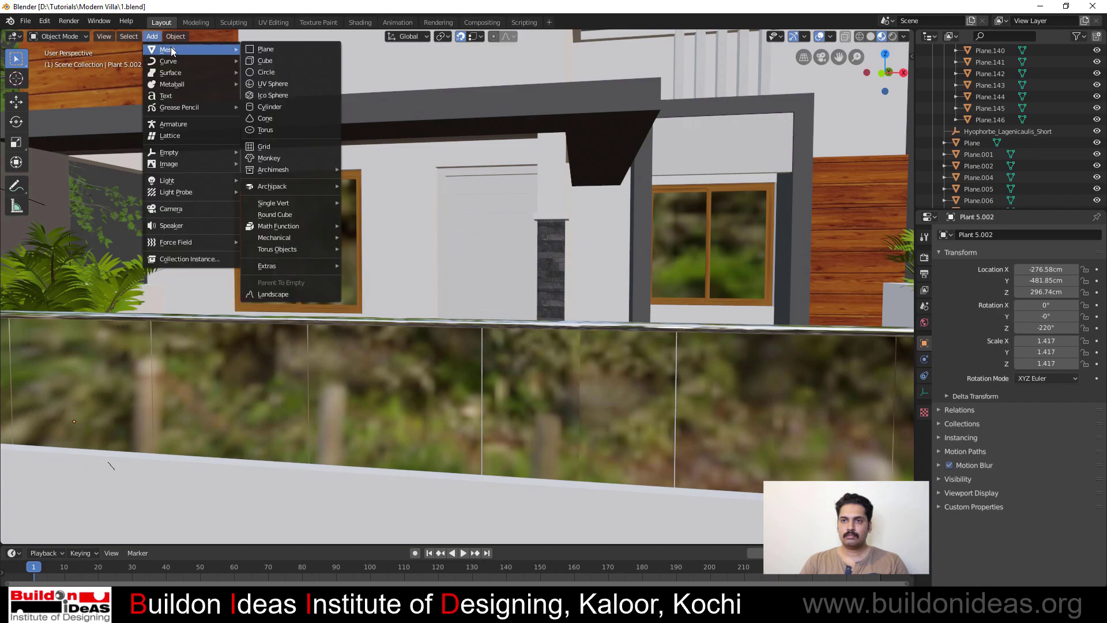
pyautogui.click(275, 51)
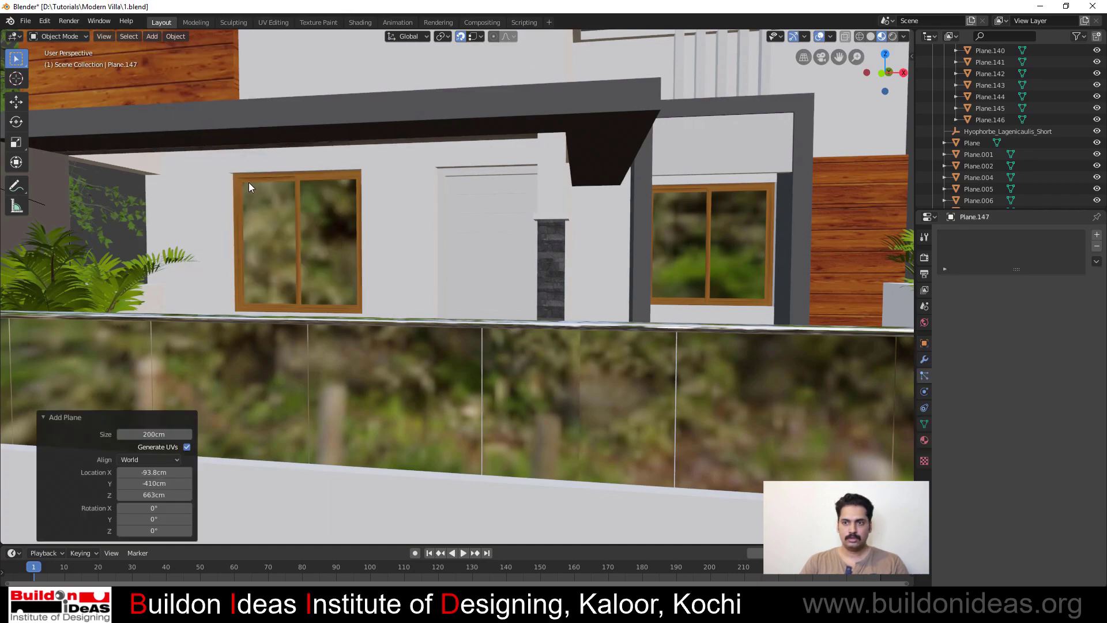
pyautogui.press('g')
pyautogui.click(261, 202)
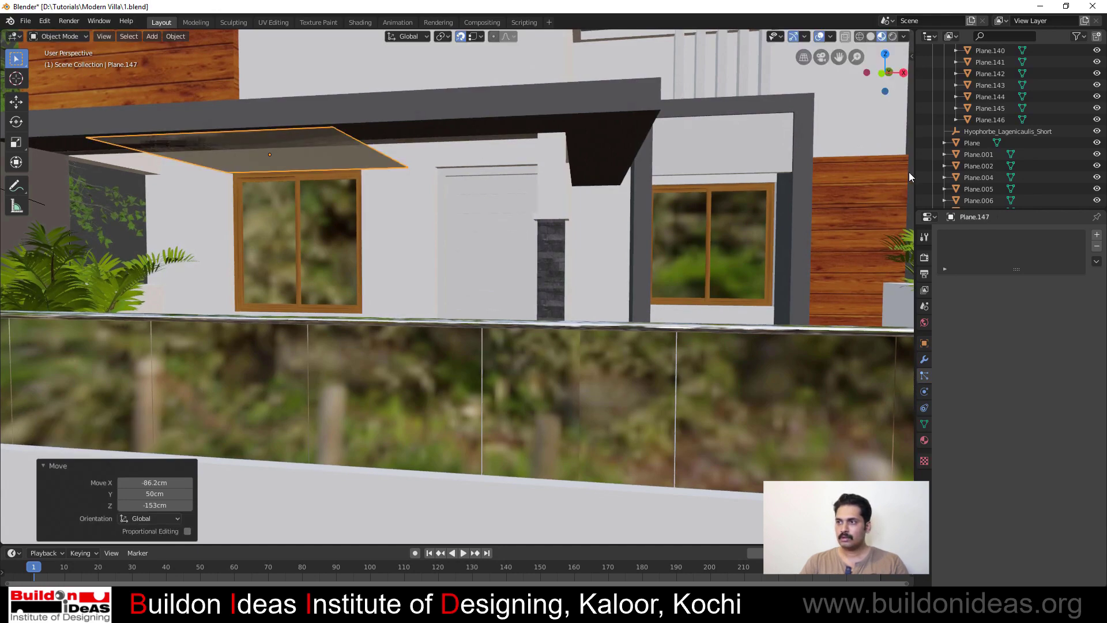
# Set the new plane's X and Y dimensions to 300 cm each
pyautogui.press('n')
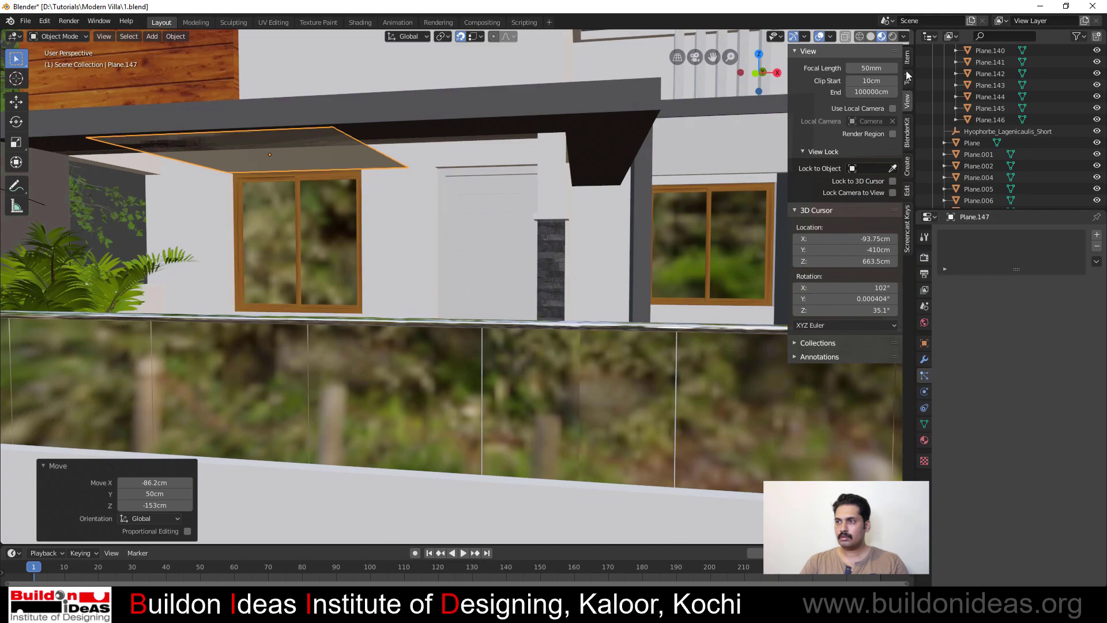
pyautogui.click(907, 58)
pyautogui.doubleClick(878, 233)
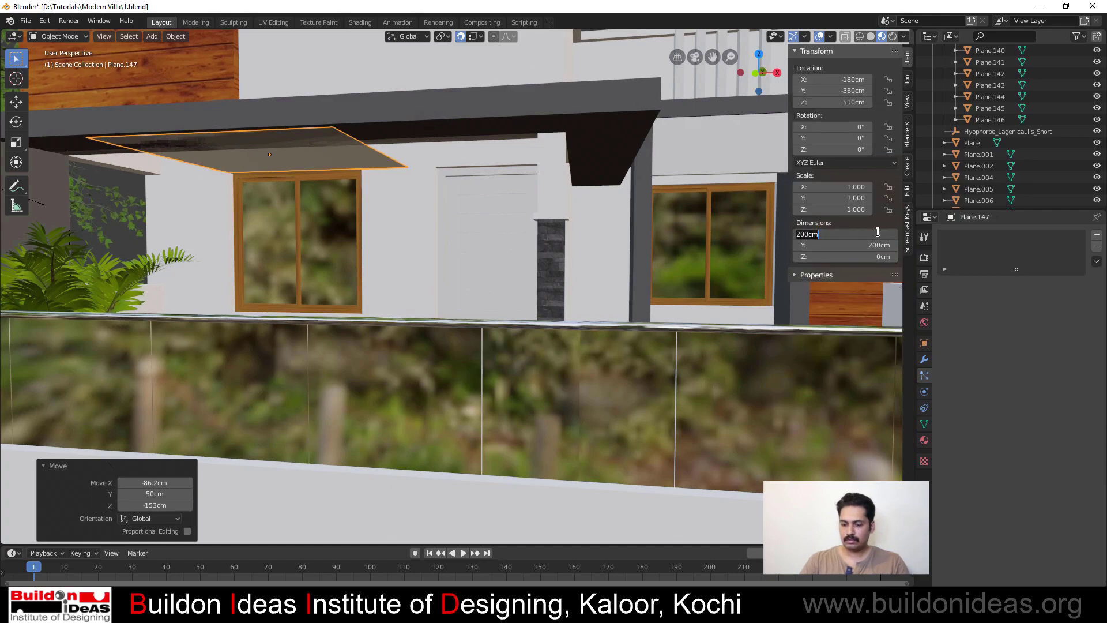
pyautogui.write('300')
pyautogui.press('Tab')
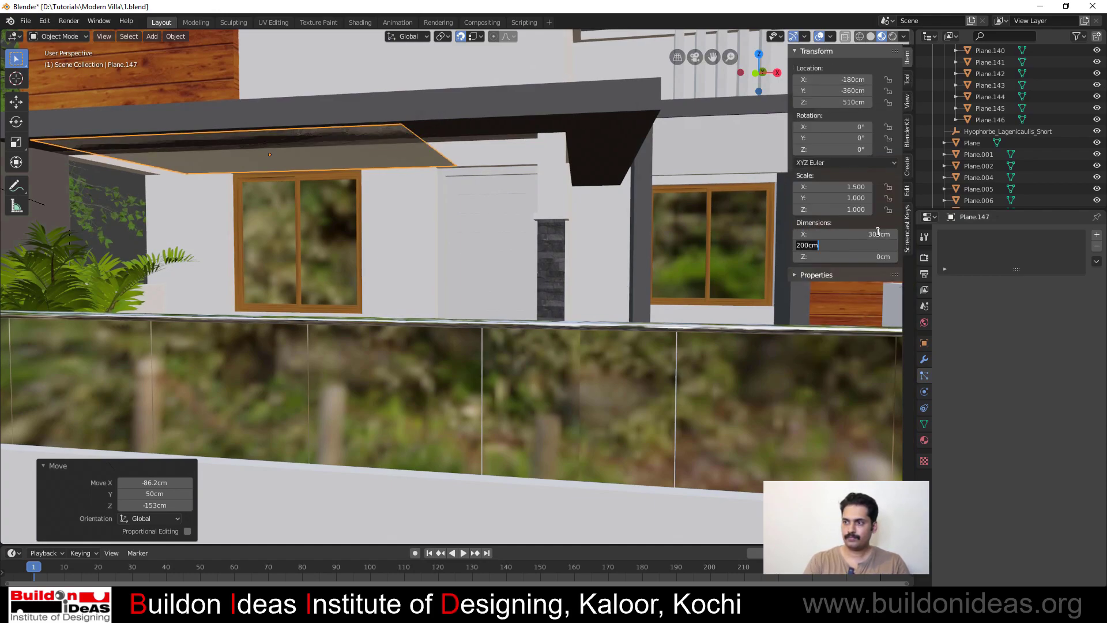
pyautogui.write('300')
pyautogui.press('Return')
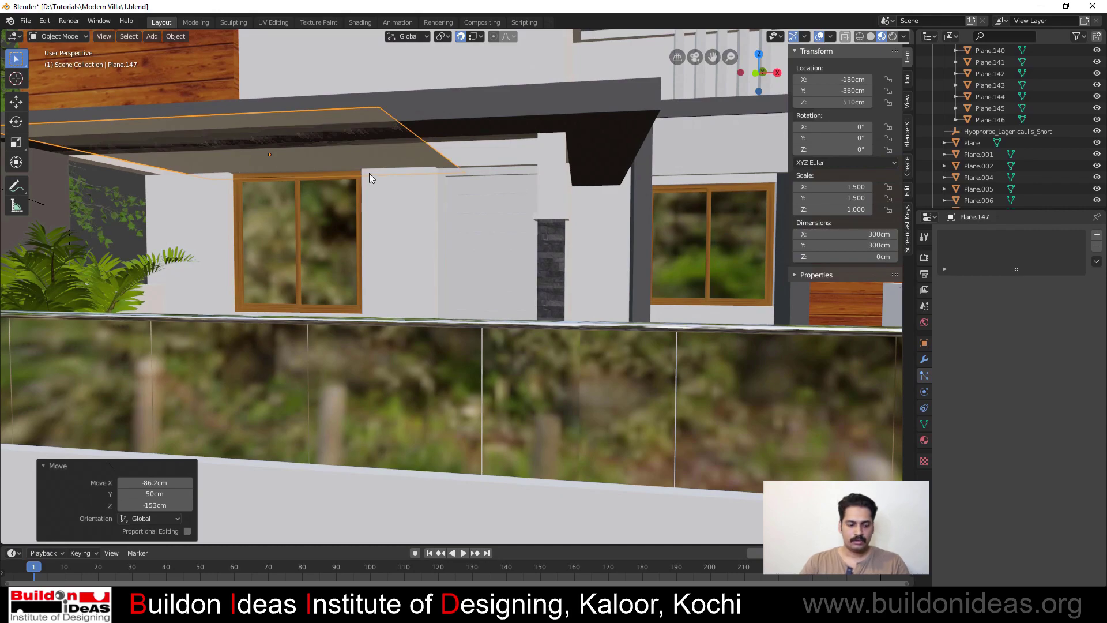
# Rotate the plane 90° about X, and move it 4.15 cm in X, 9.92 cm in Y and -104 cm in Z in front of the balcony window
pyautogui.write('rx90')
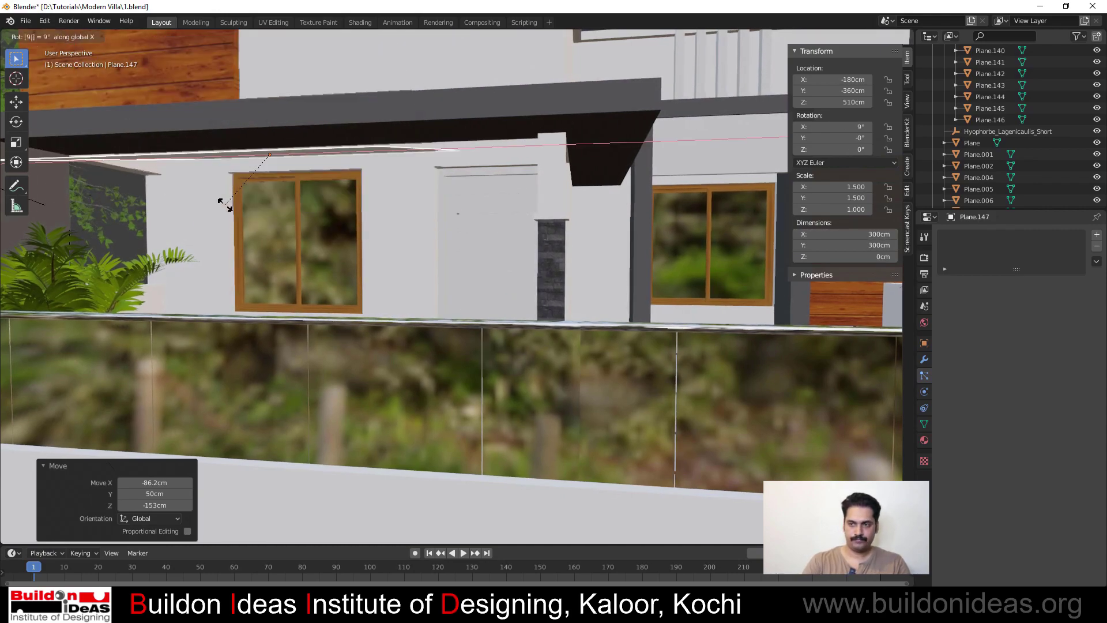
pyautogui.press('Return')
pyautogui.scroll(-8, 233, 232)
pyautogui.moveTo(297, 243); pyautogui.dragTo(394, 231, button='middle')
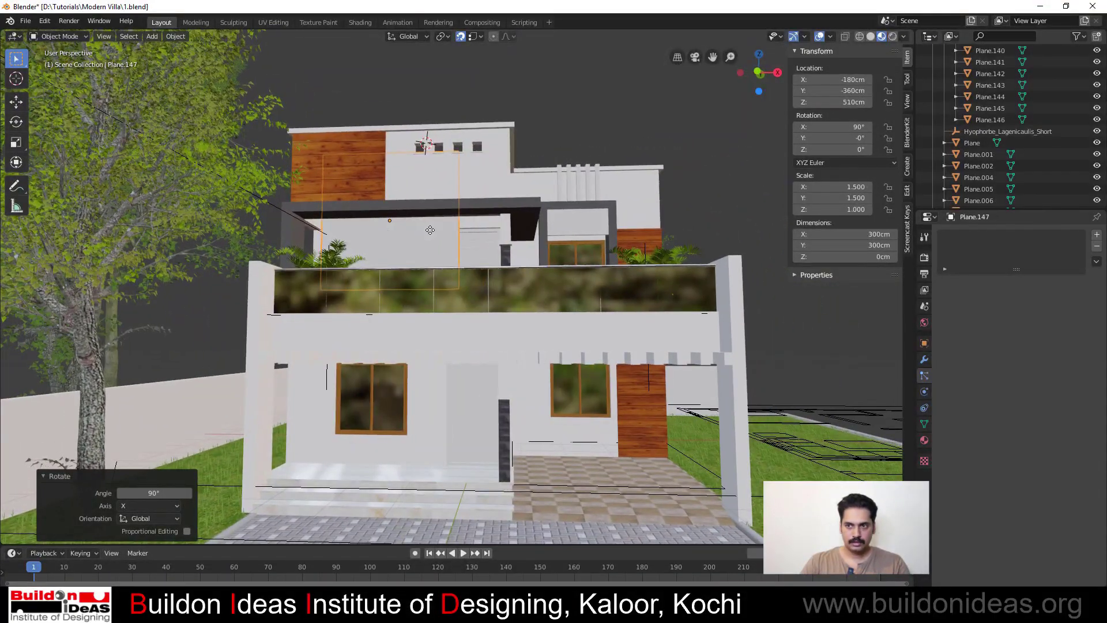
pyautogui.press('g')
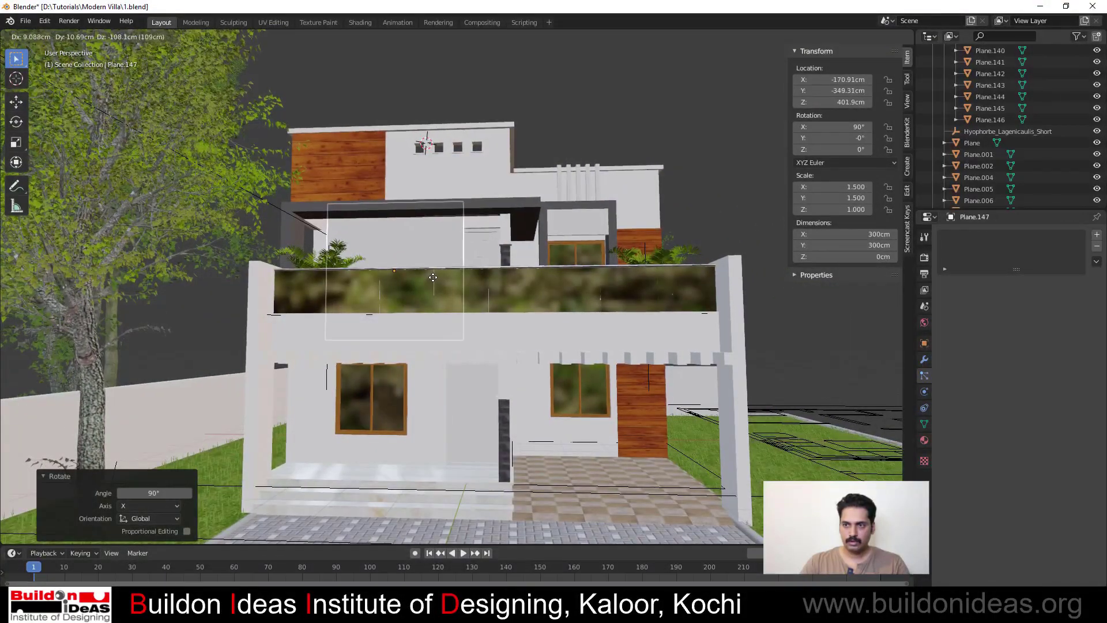
pyautogui.click(428, 277)
pyautogui.moveTo(431, 275)
pyautogui.mouseDown(button='middle')
pyautogui.moveTo(436, 262)
pyautogui.moveTo(385, 264)
pyautogui.moveTo(414, 279)
pyautogui.mouseUp(button='middle')
pyautogui.scroll(4, 393, 276)
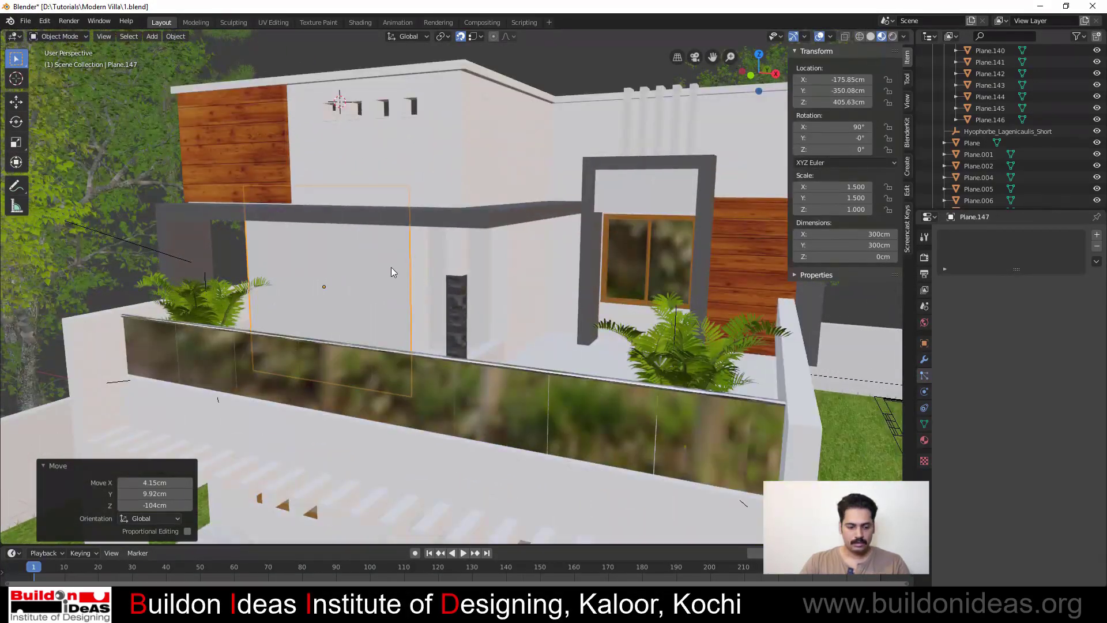
pyautogui.scroll(-4, 398, 248)
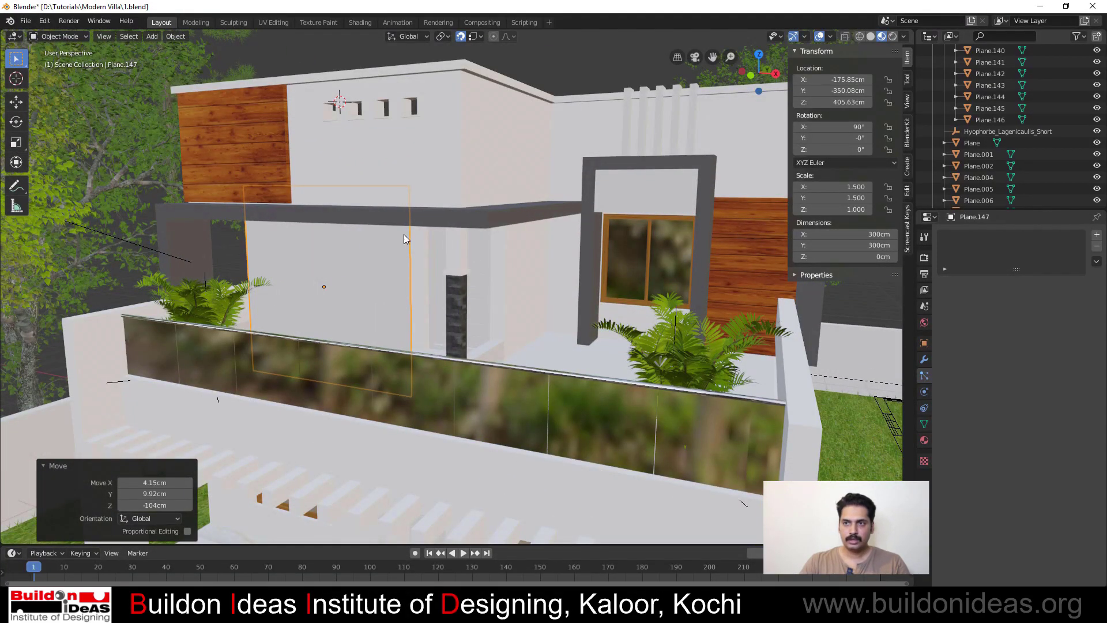
# Assign a material to the new balcony window plane and set its surface shader to Emission
pyautogui.click(350, 23)
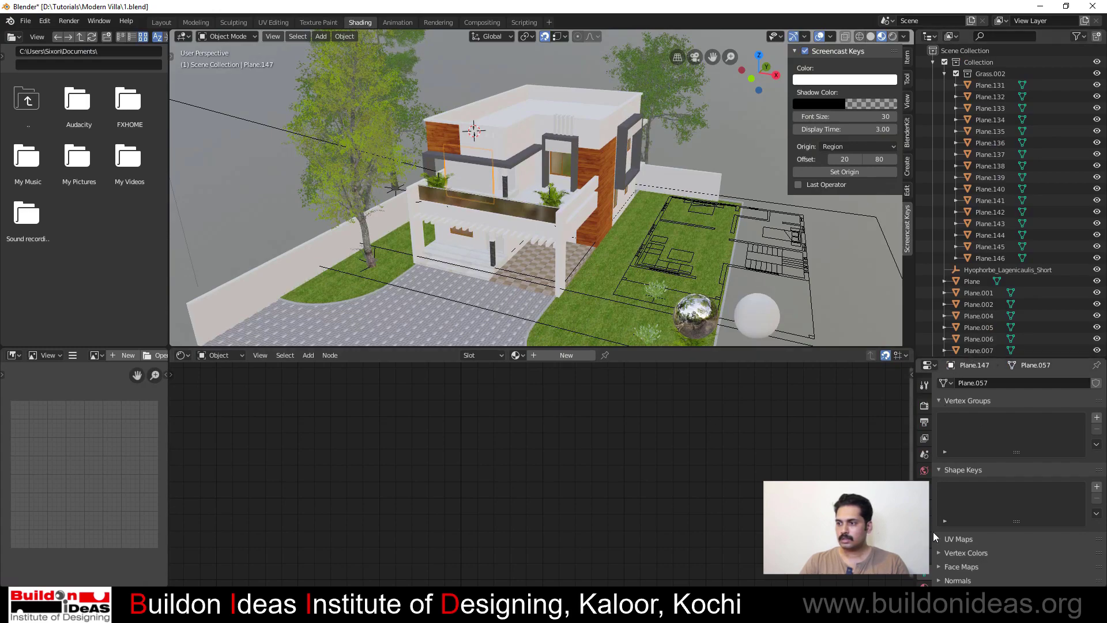
pyautogui.click(923, 584)
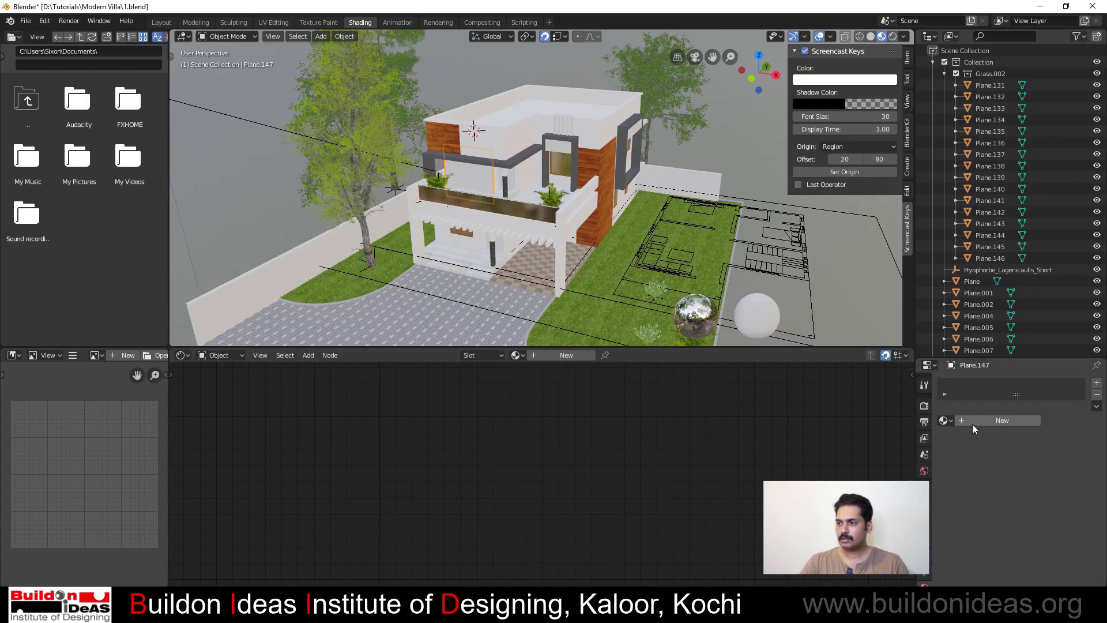
pyautogui.click(973, 423)
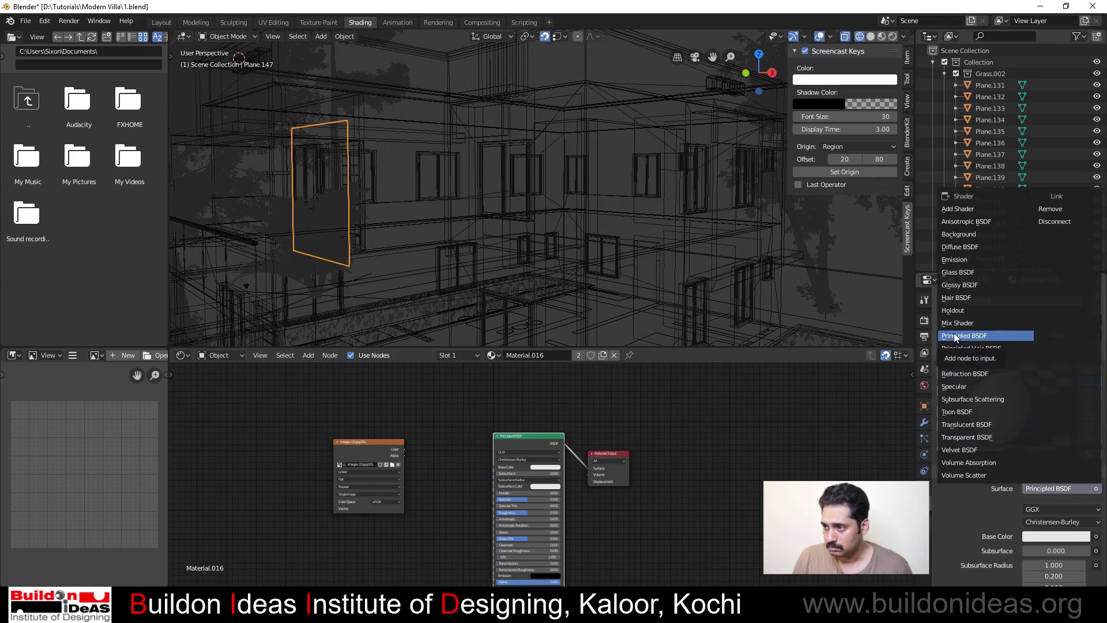
pyautogui.click(954, 259)
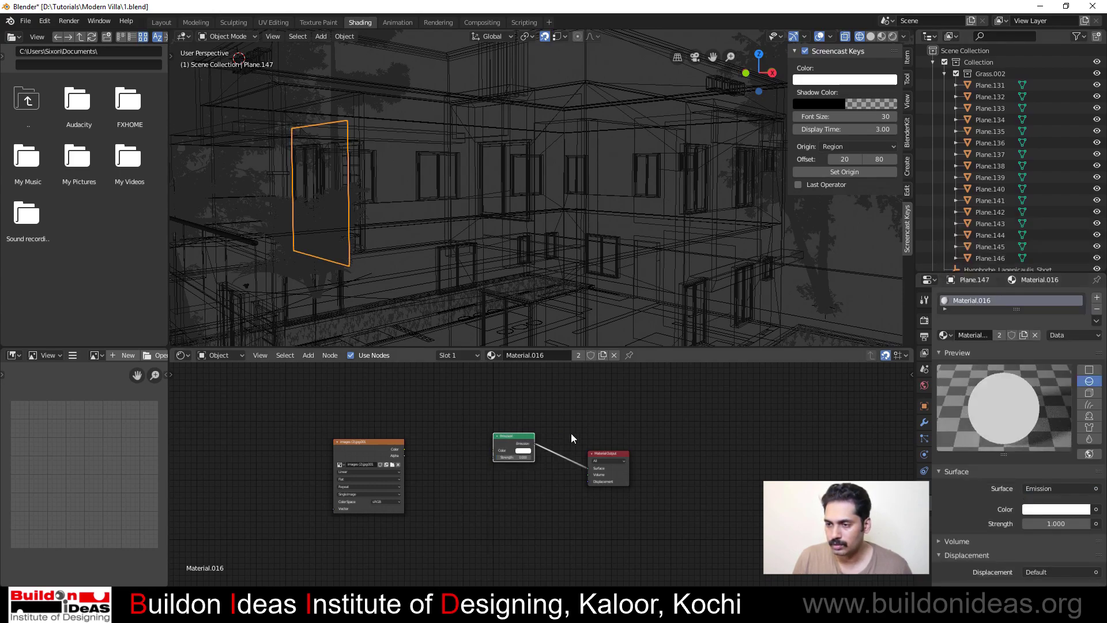
# Connect the images (2).jpg.001 texture's color to the Emission color and set the emission strength to 0.5
pyautogui.scroll(2, 437, 459)
pyautogui.moveTo(354, 440); pyautogui.dragTo(479, 441)
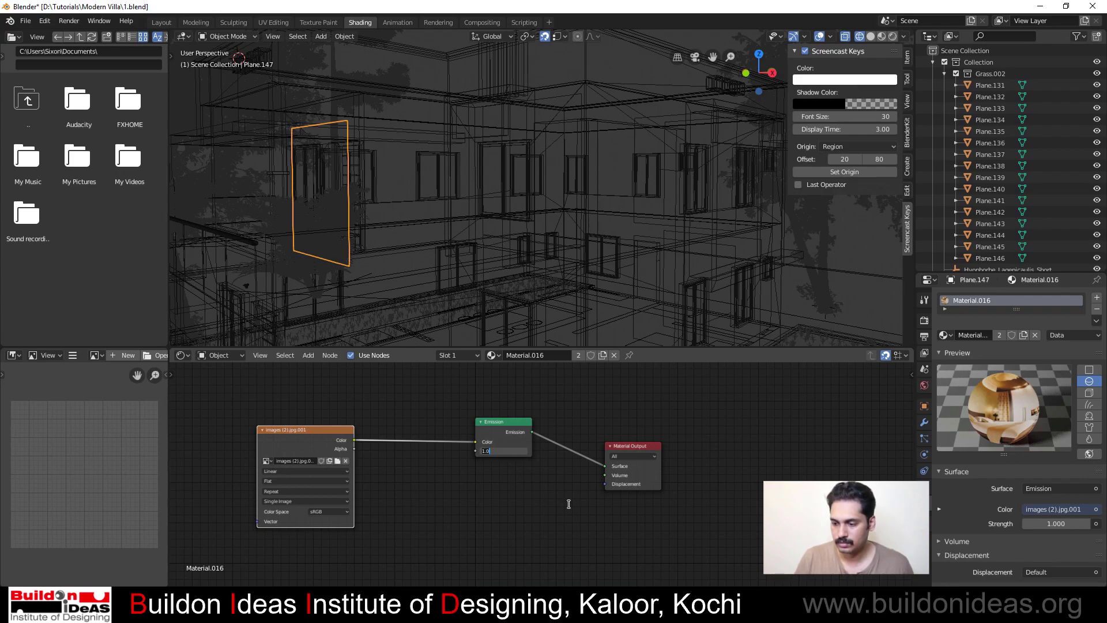
pyautogui.press('Return')
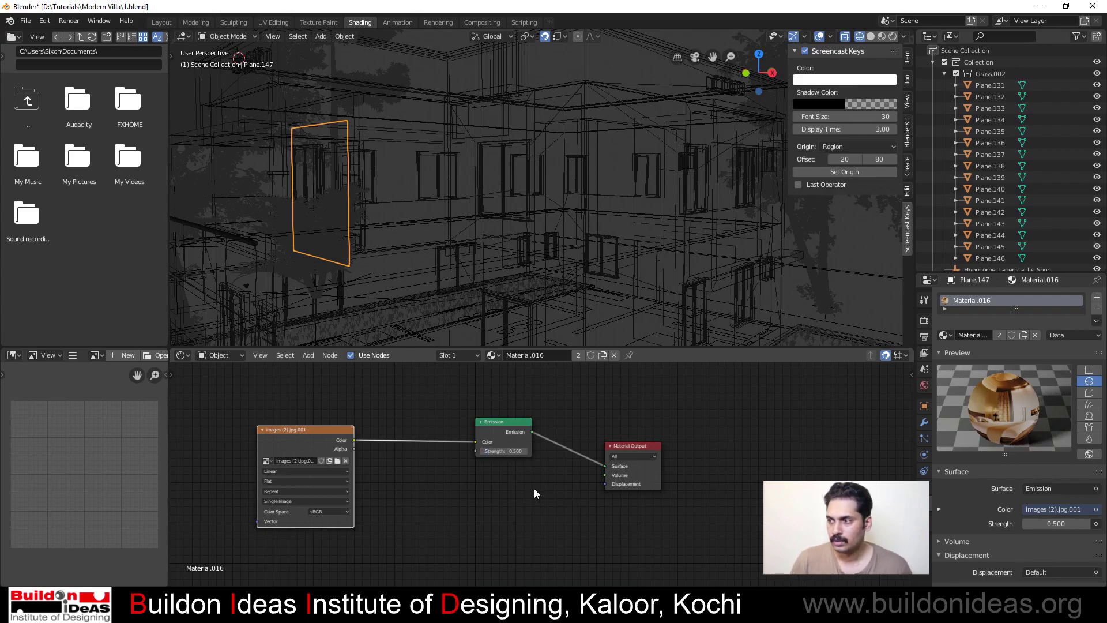
# Render the villa and examine the balcony window, facade and lighting in the render result
pyautogui.moveTo(414, 262); pyautogui.dragTo(410, 244, button='middle')
pyautogui.press('F12')
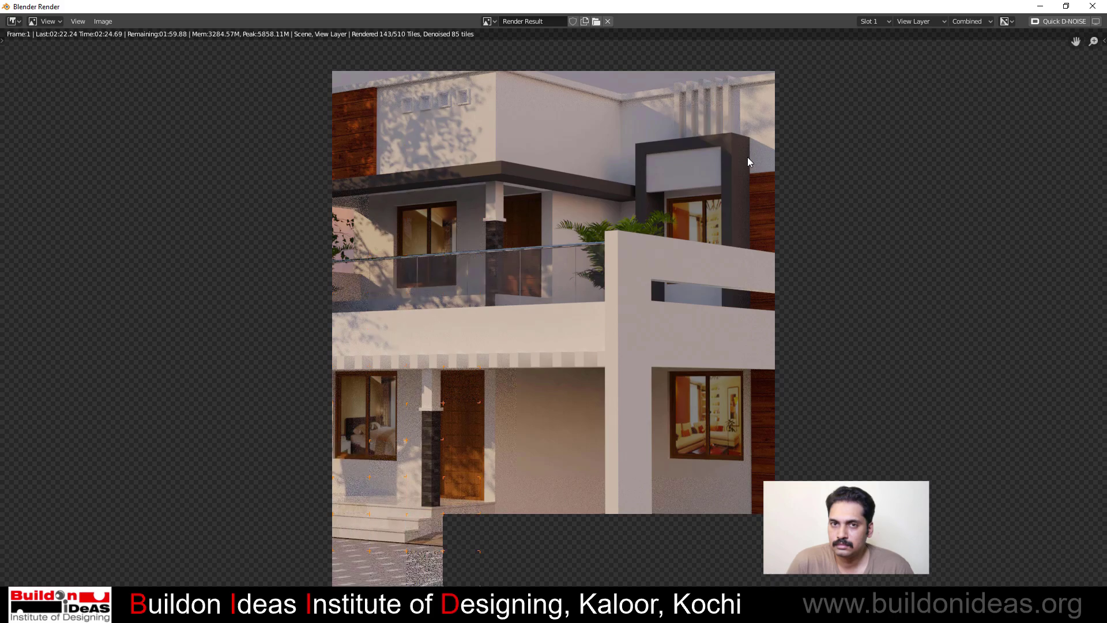
pyautogui.scroll(-2, 515, 143)
pyautogui.scroll(1, 568, 476)
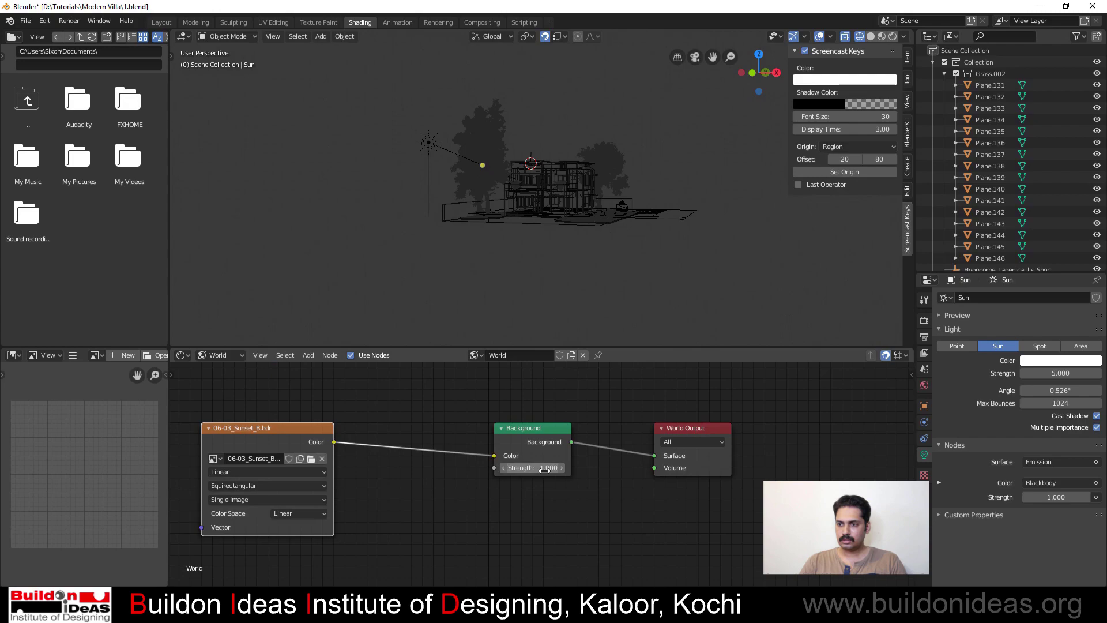
# Set the world background strength to 0.5, move the 06-03_Sunset_B.hdr node near the Background node and preview the rendered lighting
pyautogui.click(542, 468)
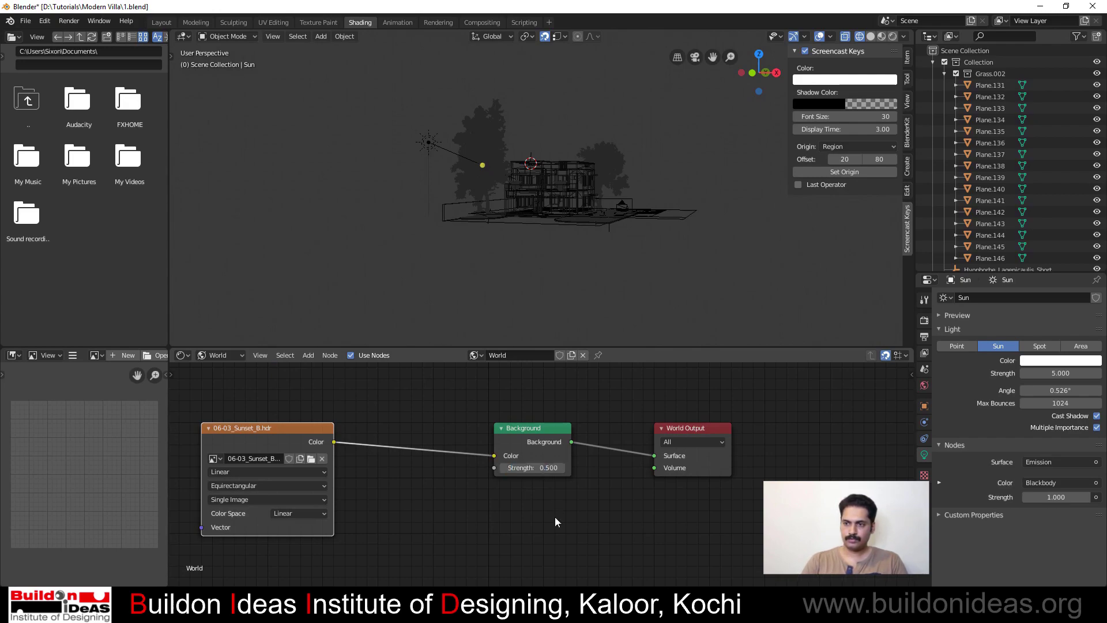
pyautogui.moveTo(327, 424); pyautogui.dragTo(372, 419)
pyautogui.hotkey('shift', 'z')
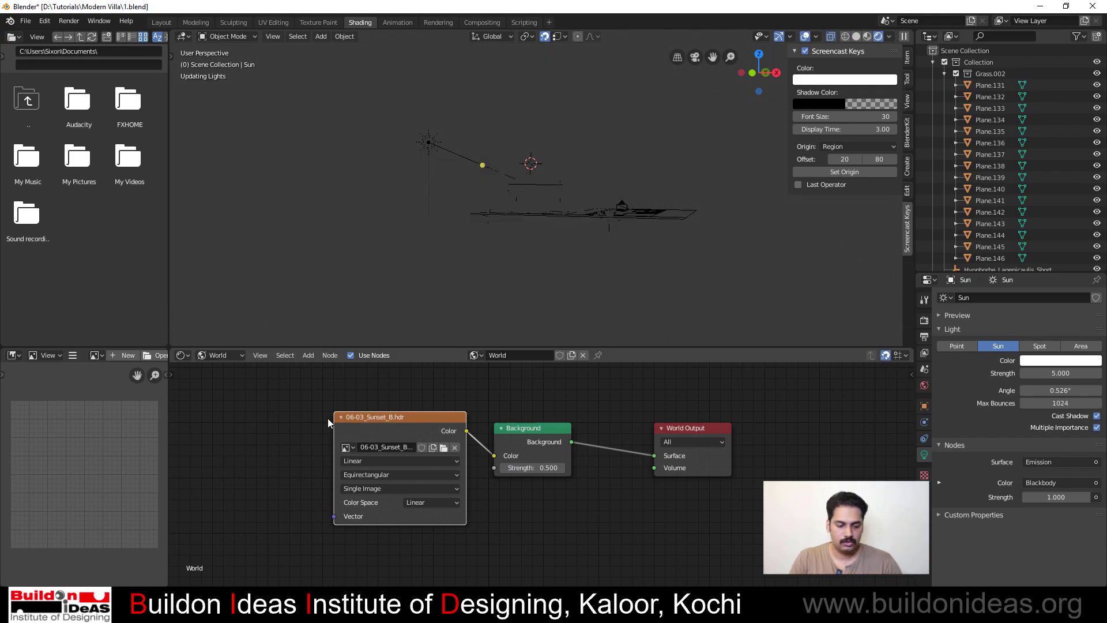
# Add Mapping and Texture Coordinate nodes to the sunset HDR texture and set the mapping's Z rotation to 40°
pyautogui.hotkey('ctrl', 't')
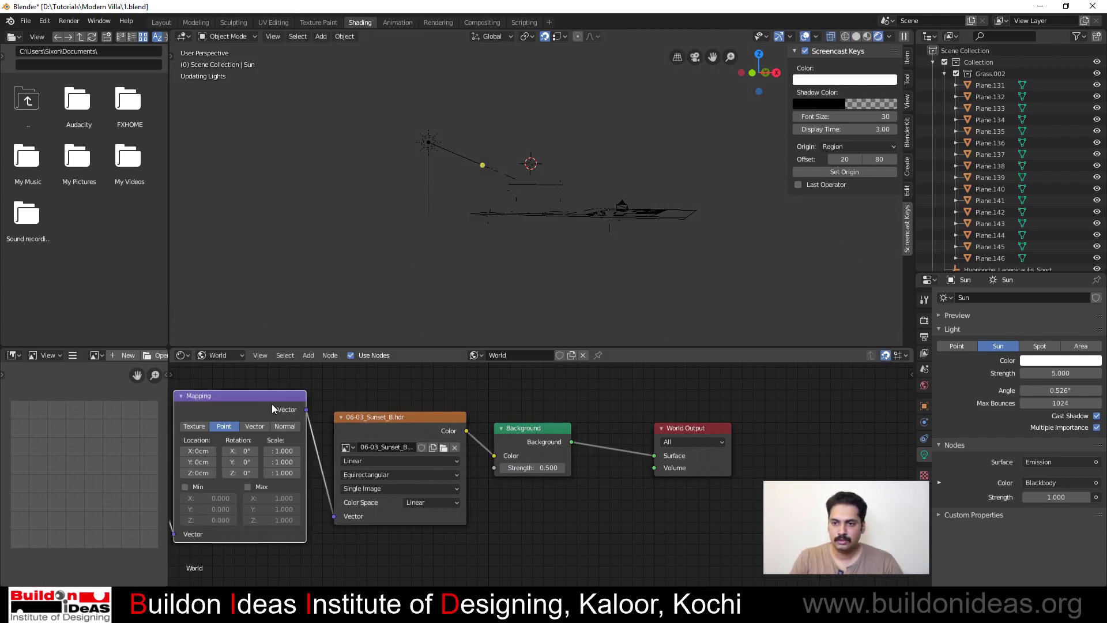
pyautogui.scroll(-2, 378, 440)
pyautogui.moveTo(401, 420); pyautogui.dragTo(552, 408, button='middle')
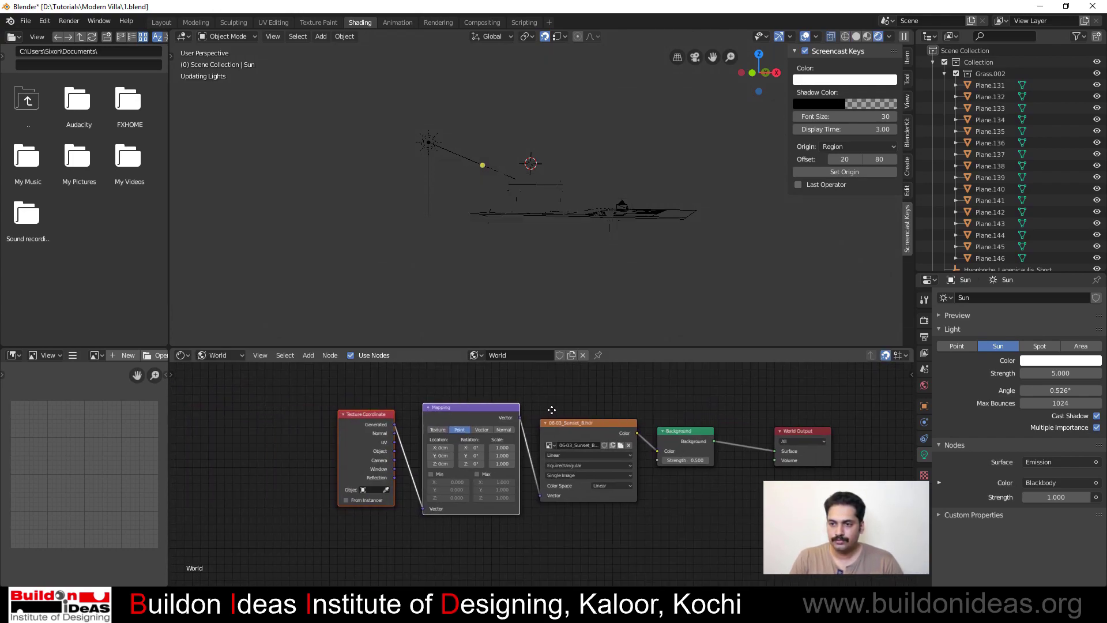
pyautogui.scroll(4, 539, 468)
pyautogui.scroll(1, 383, 436)
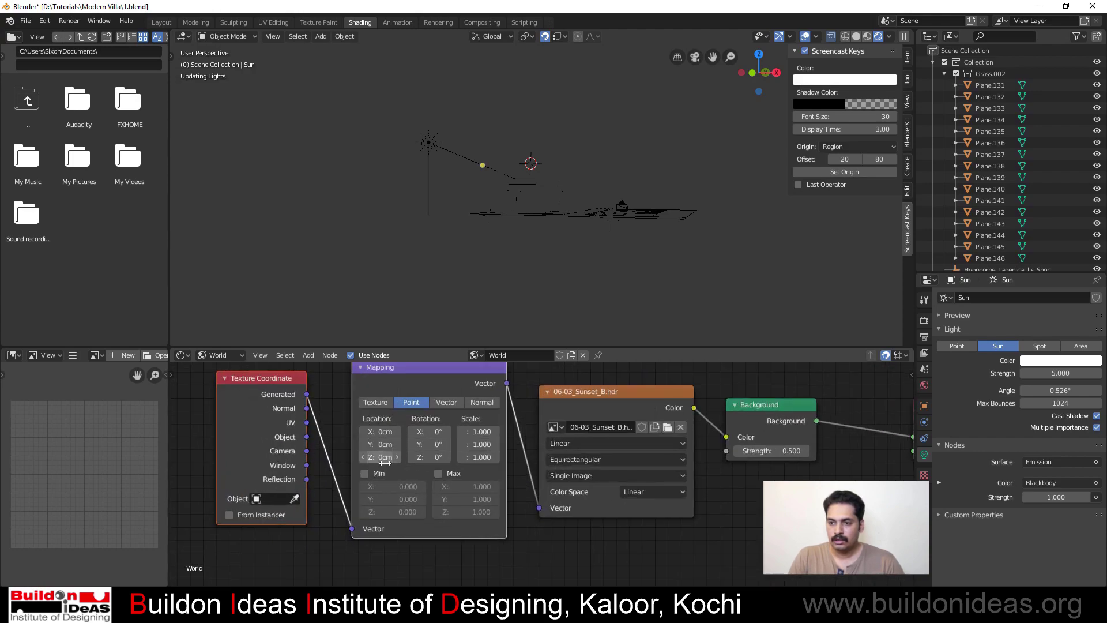
pyautogui.click(434, 462)
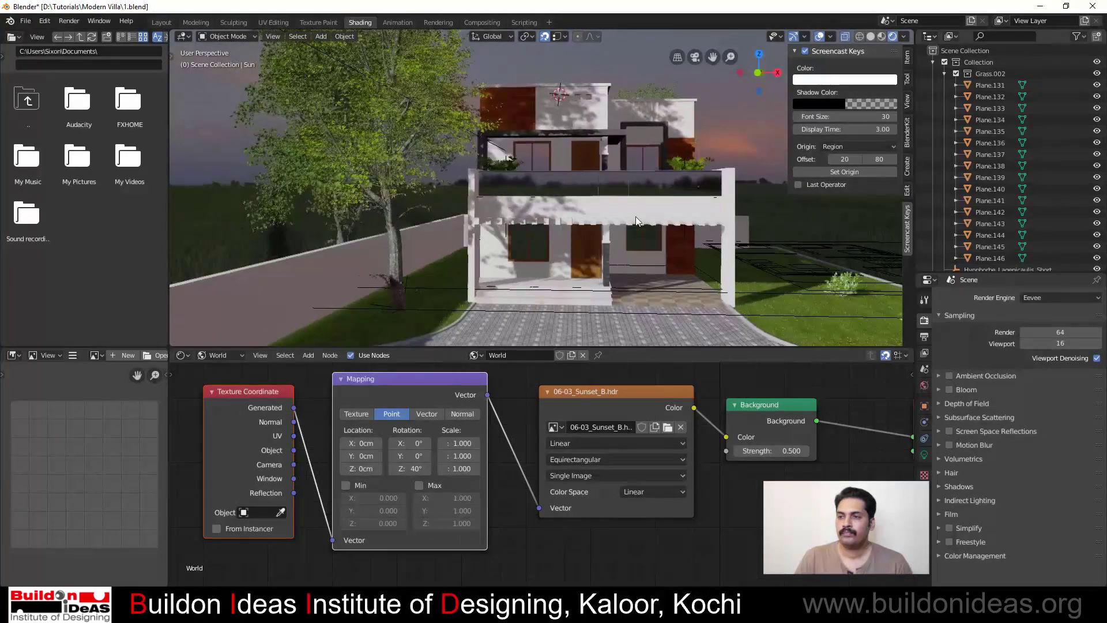
# Set the world Mapping node's Z scale to 0.8 and try a Z location of -5 cm
pyautogui.moveTo(635, 217); pyautogui.dragTo(564, 241, button='middle')
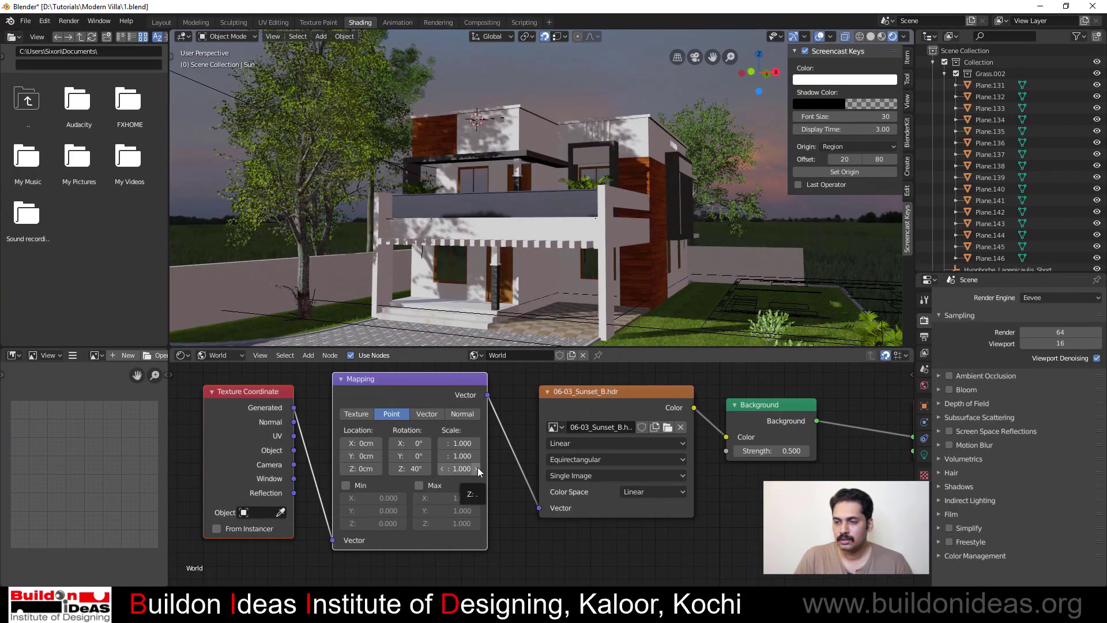
pyautogui.moveTo(477, 468)
pyautogui.mouseDown()
pyautogui.moveTo(491, 468)
pyautogui.moveTo(476, 468)
pyautogui.mouseUp()
pyautogui.click(361, 468)
pyautogui.write('-5')
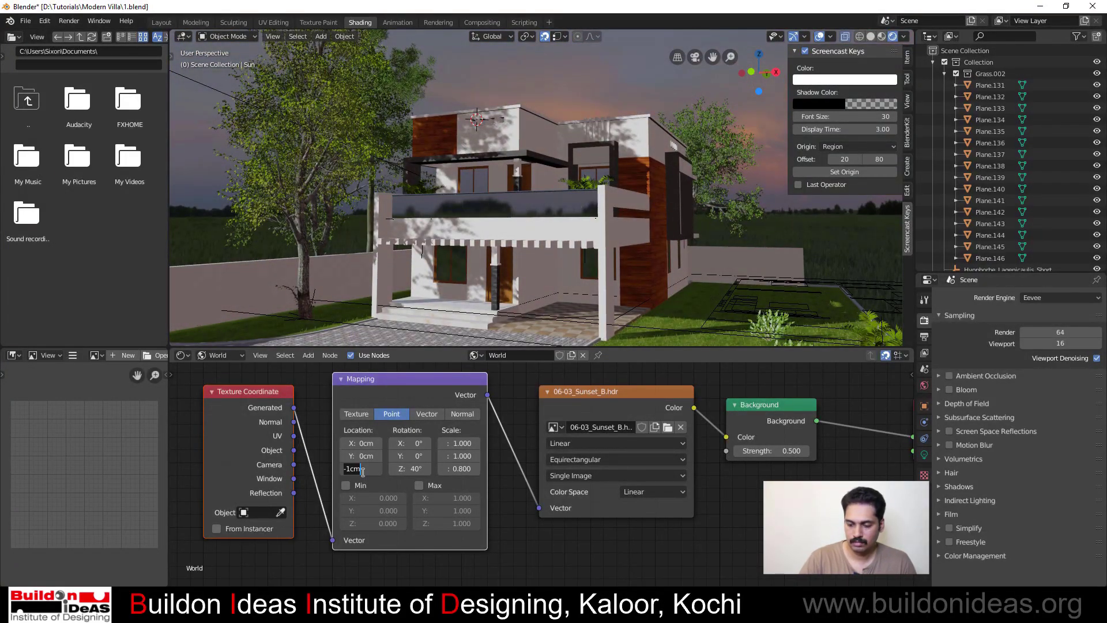
pyautogui.press('Return')
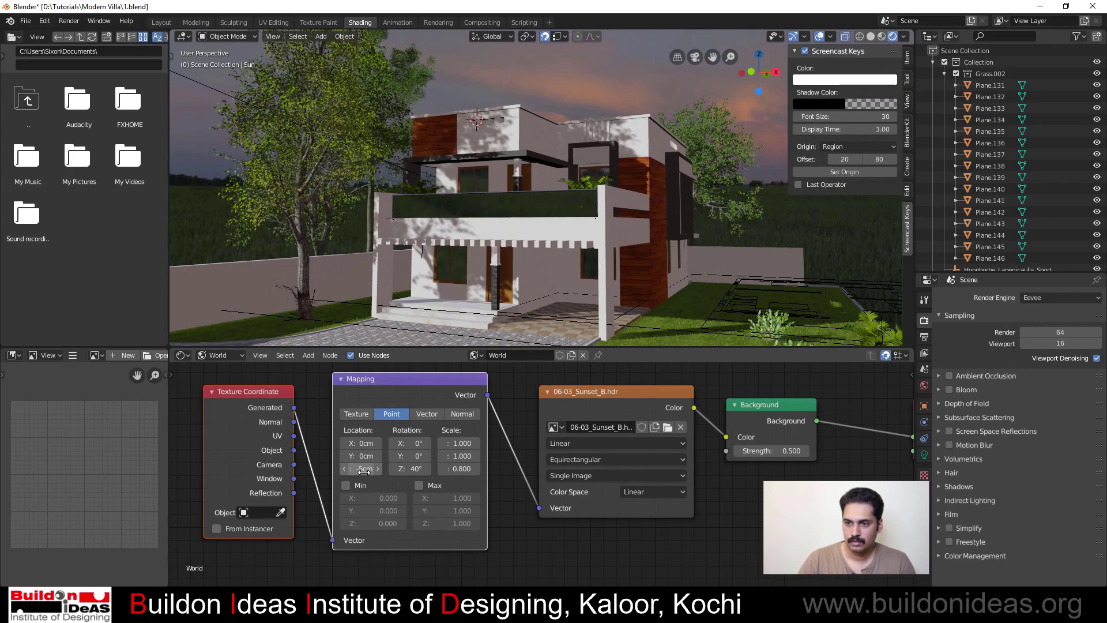
# Set the world Mapping node's Z location to 5 cm and check the sky behind the villa
pyautogui.click(361, 469)
pyautogui.write('5')
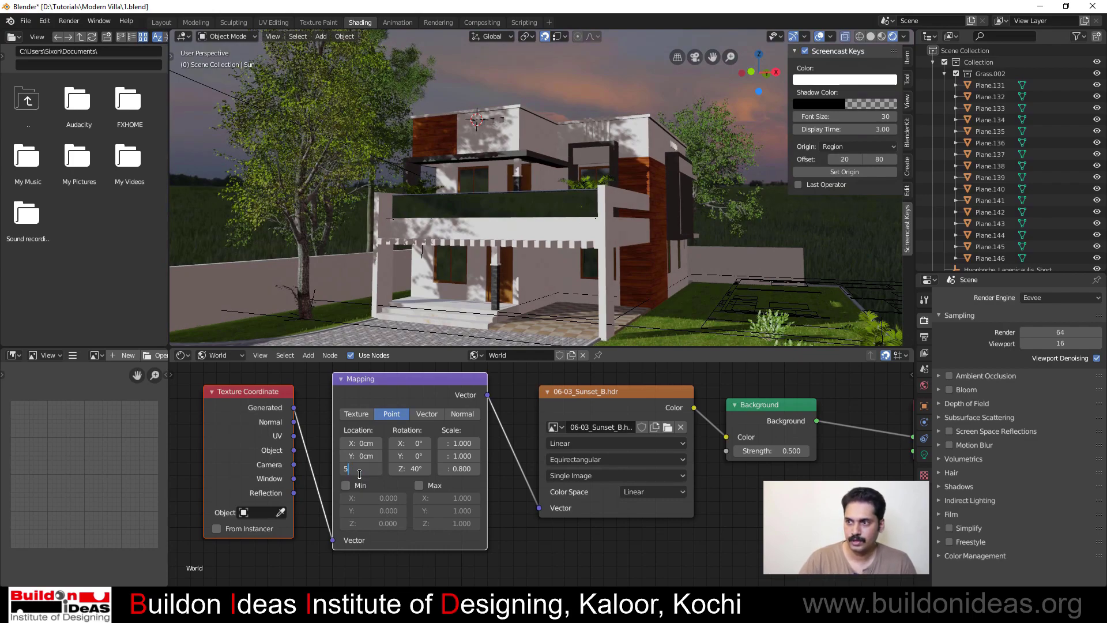
pyautogui.press('Return')
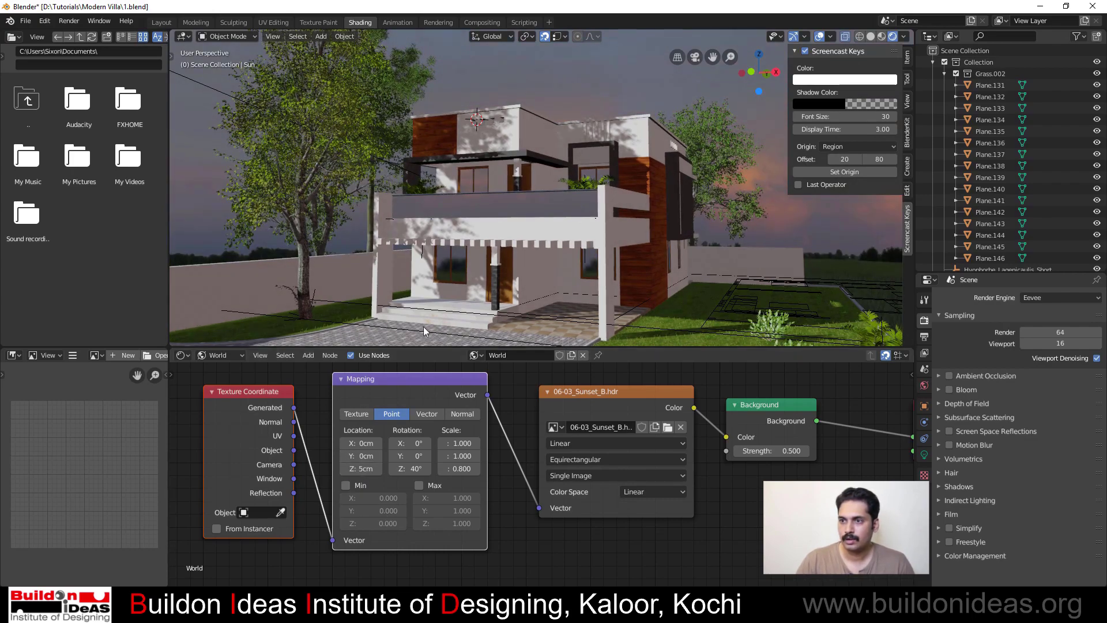
pyautogui.moveTo(477, 282)
pyautogui.mouseDown(button='middle')
pyautogui.moveTo(451, 275)
pyautogui.moveTo(475, 285)
pyautogui.mouseUp(button='middle')
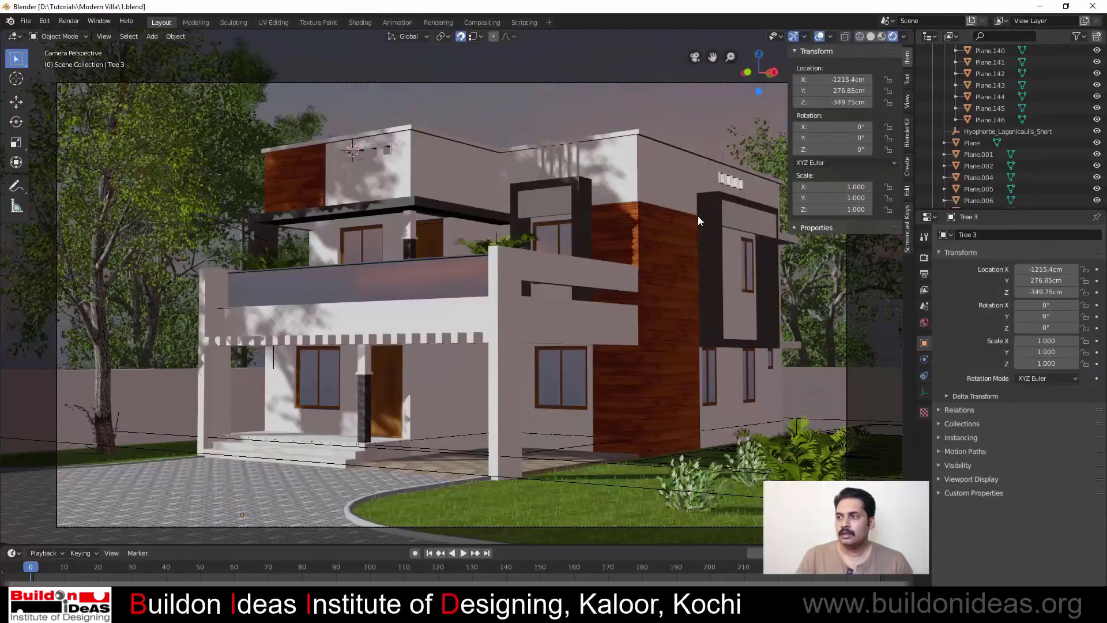
# Set the output resolution to 3600 px in X and 2400 px in Y
pyautogui.click(922, 259)
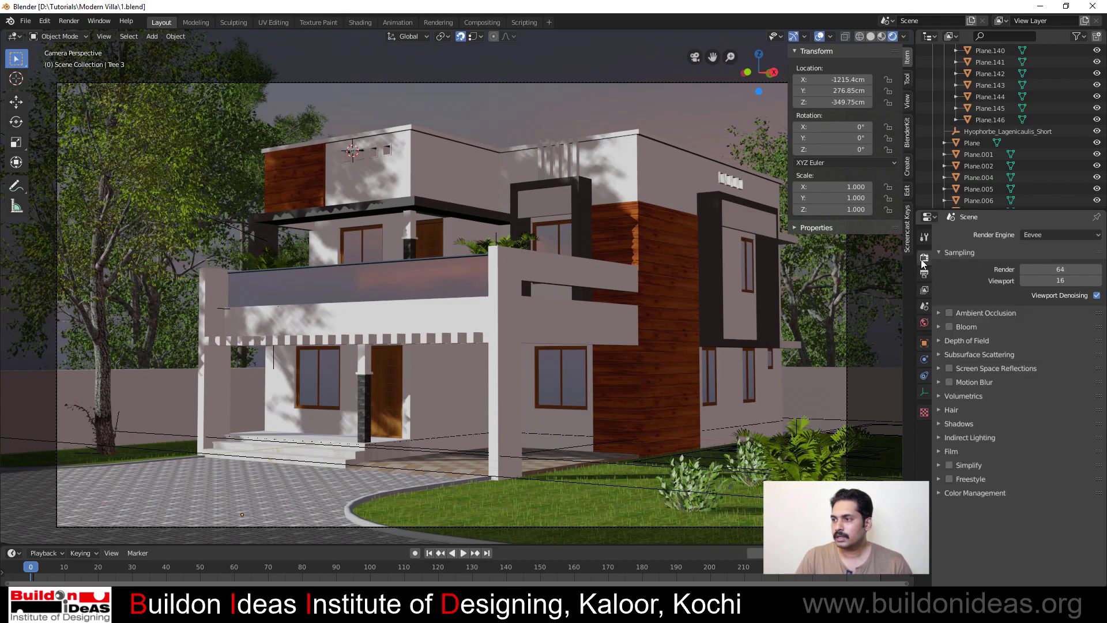
pyautogui.click(925, 274)
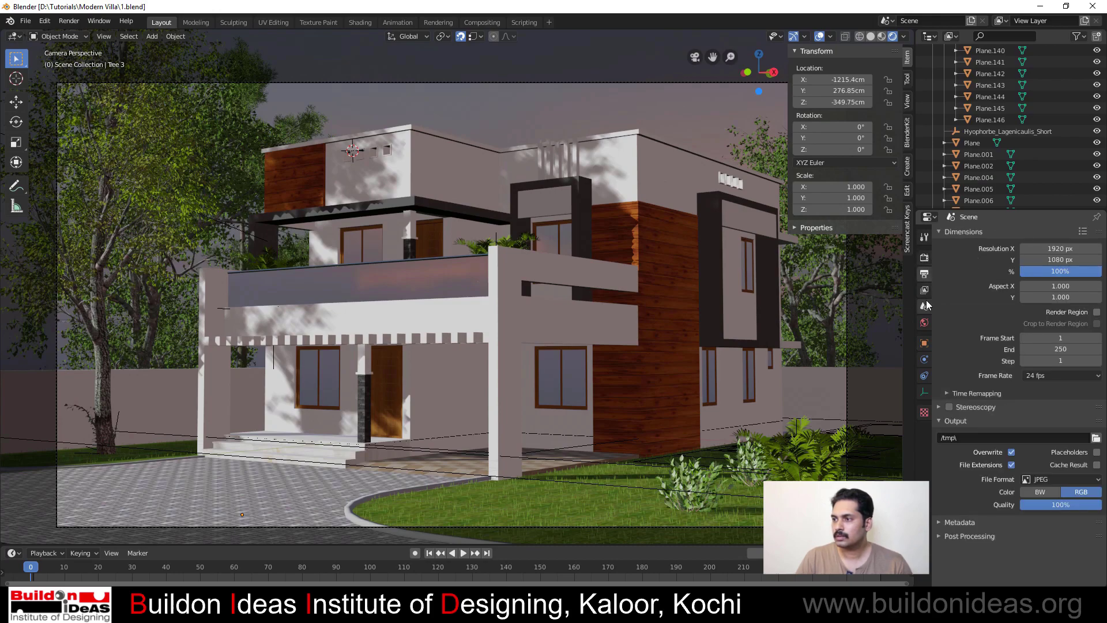
pyautogui.click(924, 290)
pyautogui.click(928, 277)
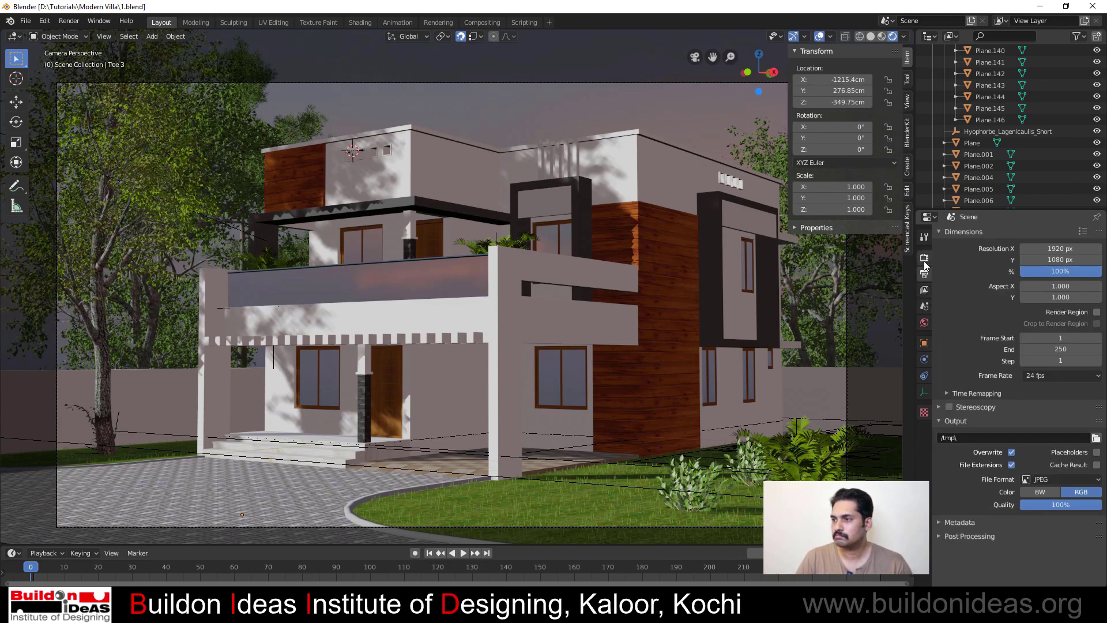
pyautogui.doubleClick(1032, 249)
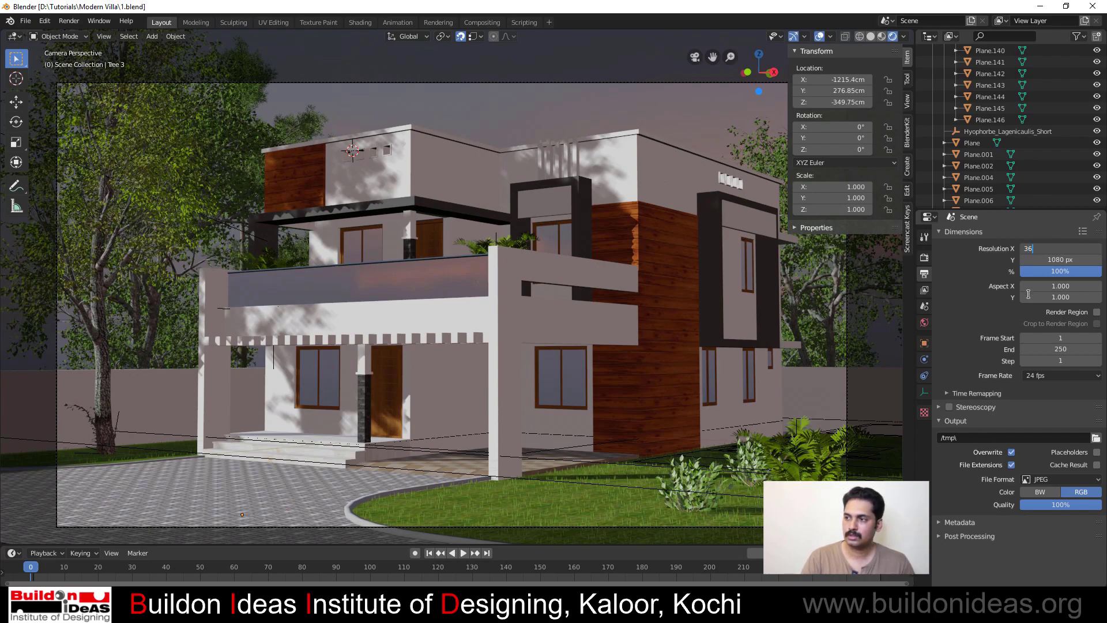
pyautogui.press('Tab')
pyautogui.write('2400')
pyautogui.press('Tab')
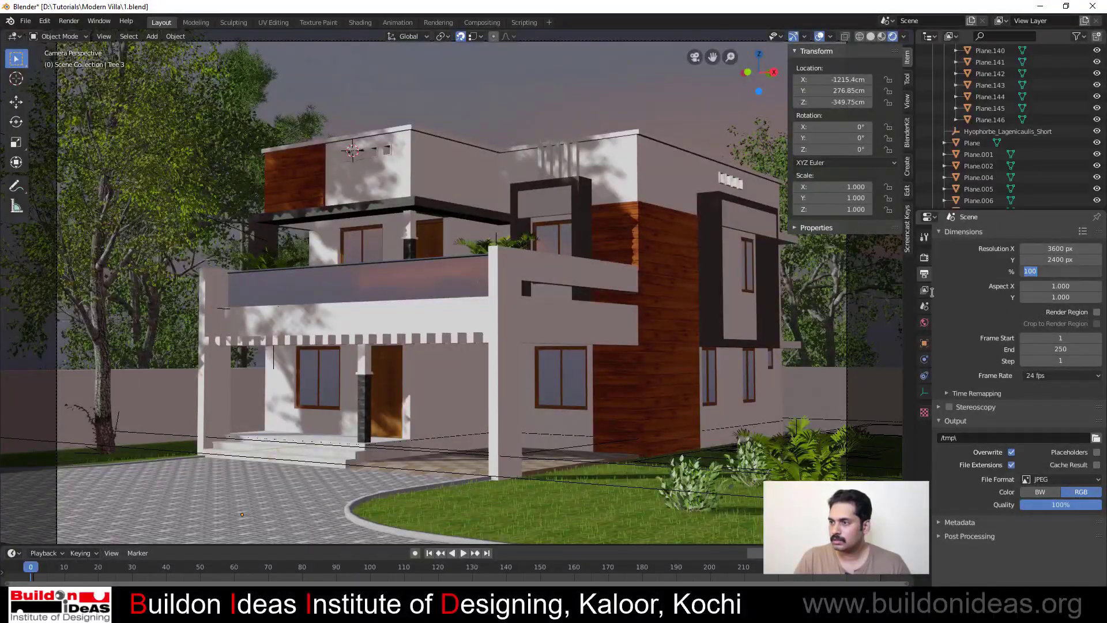
# Change the scene's render engine to Cycles
pyautogui.click(925, 263)
pyautogui.click(1020, 235)
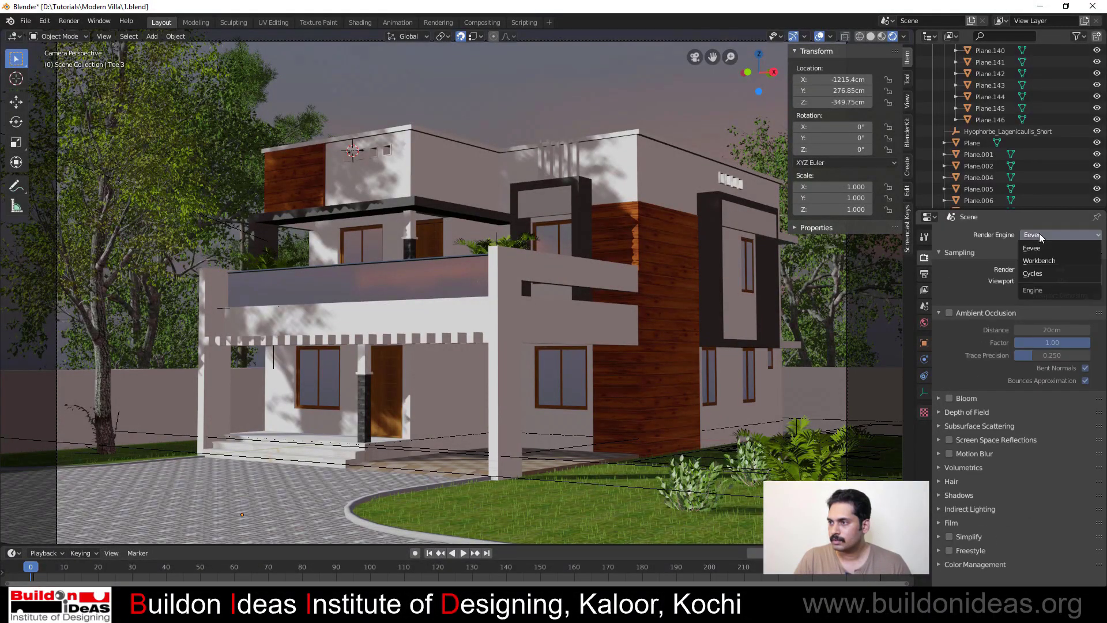
pyautogui.click(1032, 270)
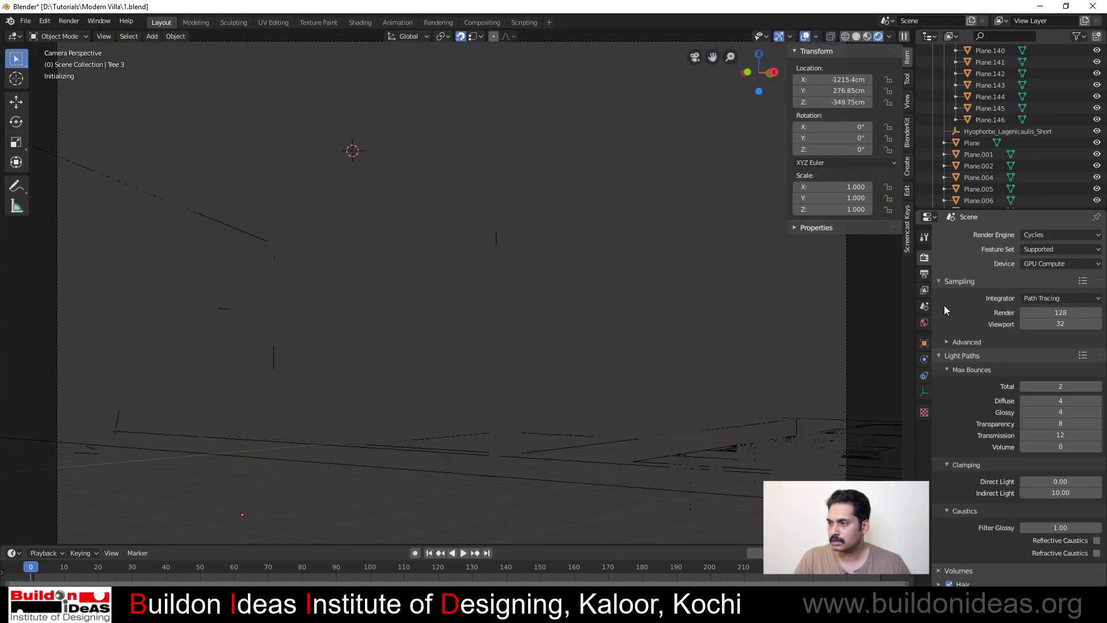
# Set the render samples to 256 and render the final image from the camera
pyautogui.click(1059, 313)
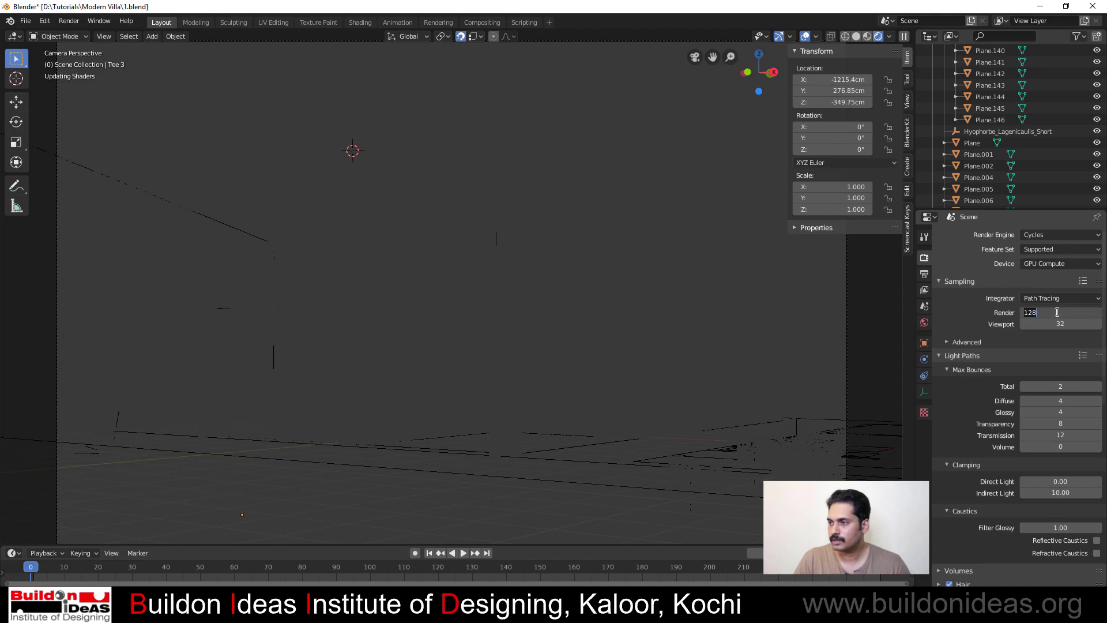
pyautogui.write('2')
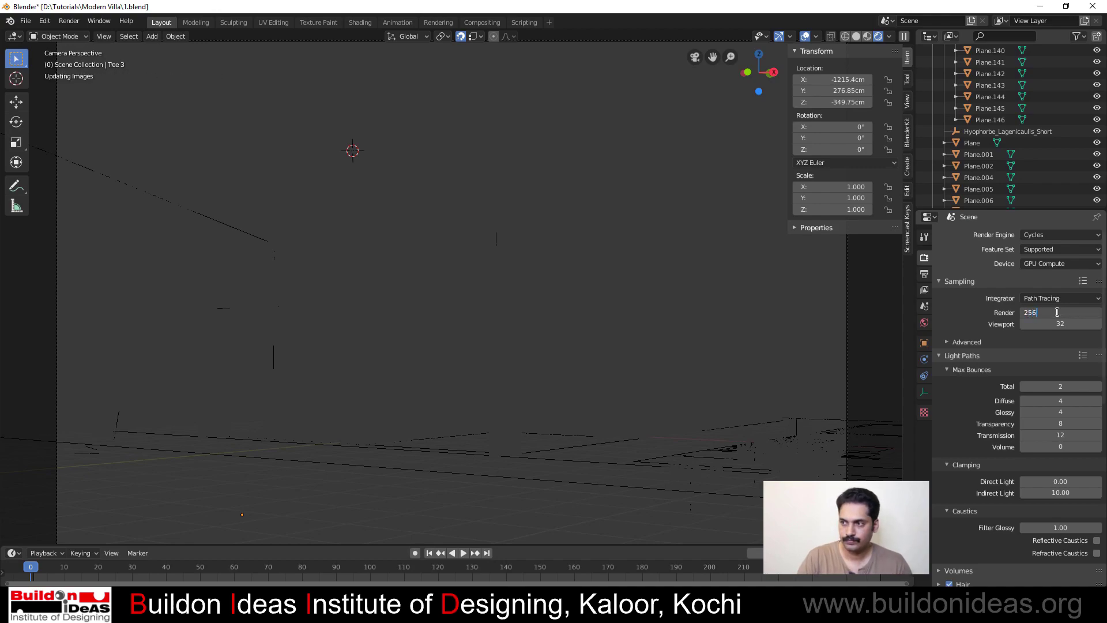
pyautogui.write('56')
pyautogui.press('Return')
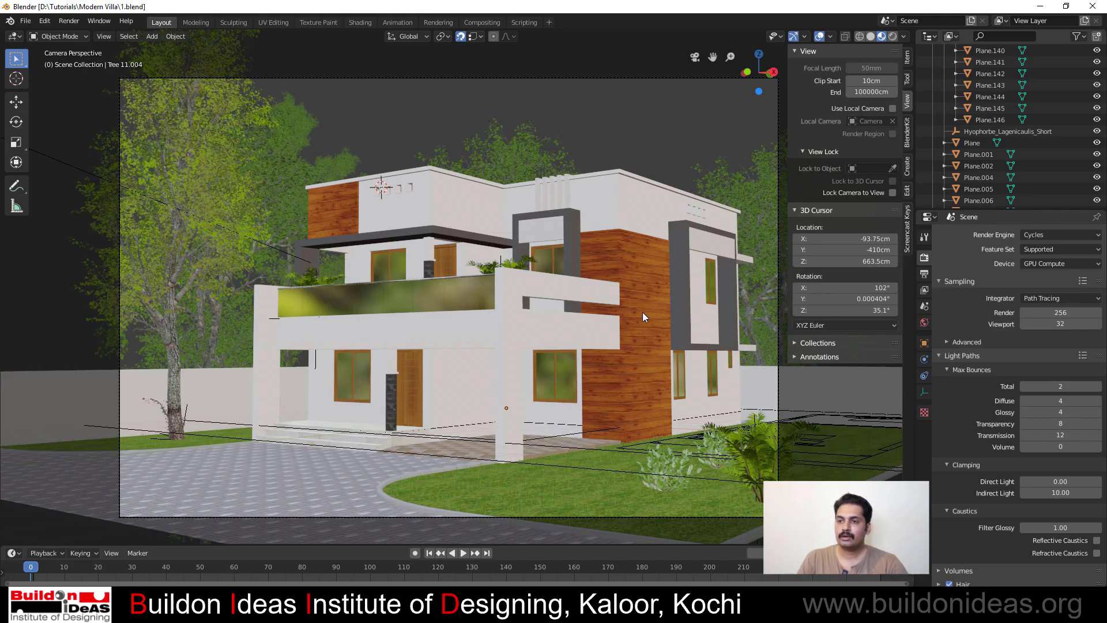
pyautogui.press('F12')
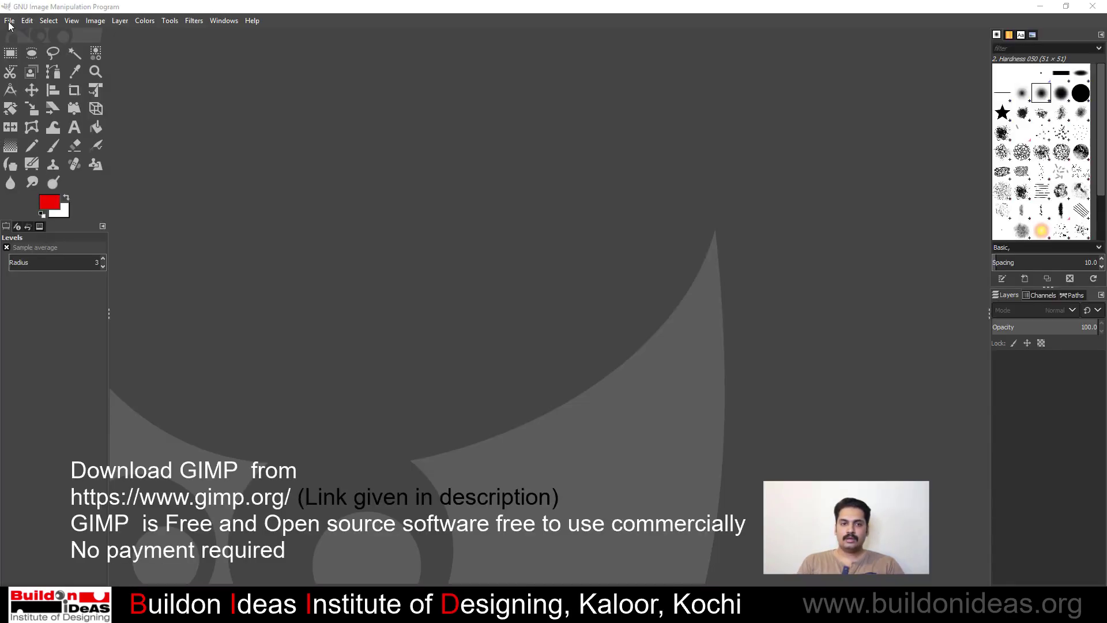
# Open the villa render 1jpg.jpg from the Tutorials > Modern Villa folder on the DATA (D:) drive
pyautogui.click(9, 21)
pyautogui.click(32, 61)
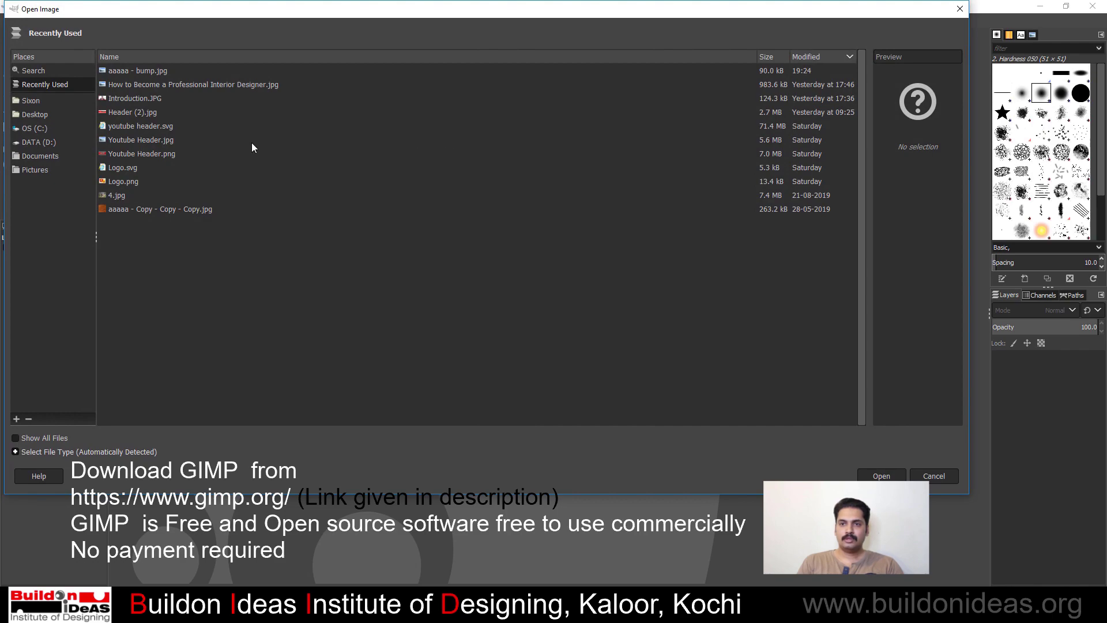
pyautogui.click(48, 144)
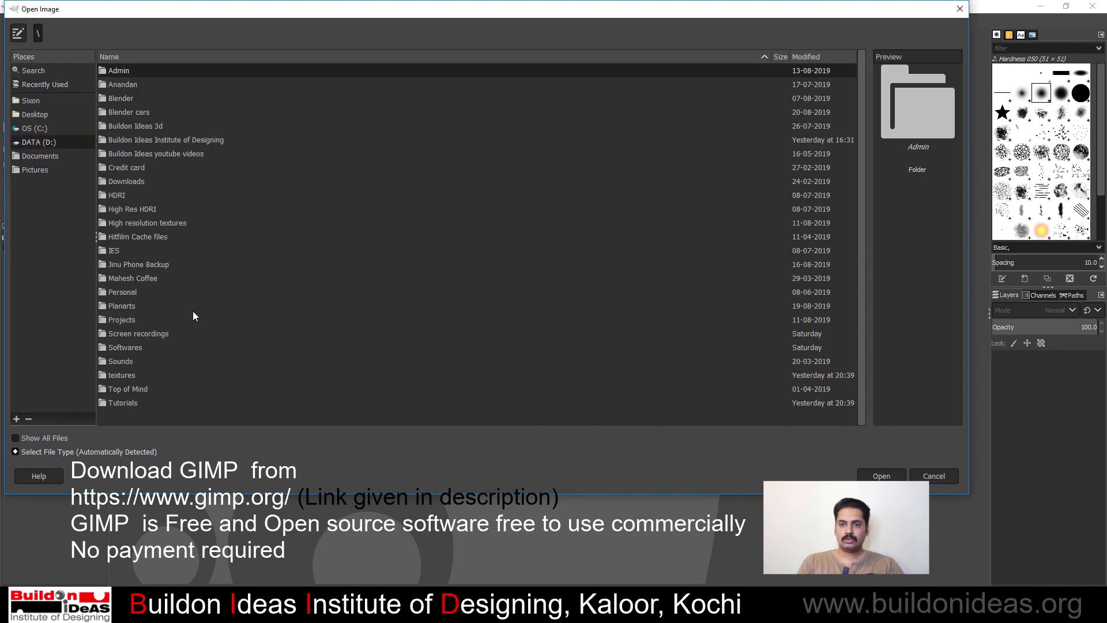
pyautogui.click(119, 349)
pyautogui.doubleClick(125, 402)
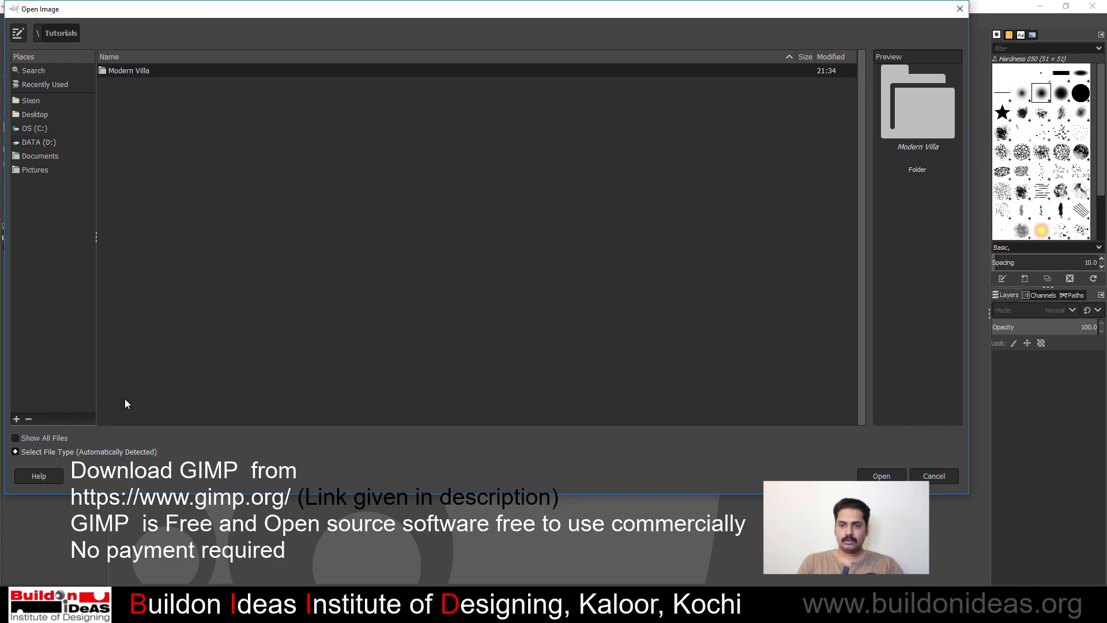
pyautogui.doubleClick(125, 71)
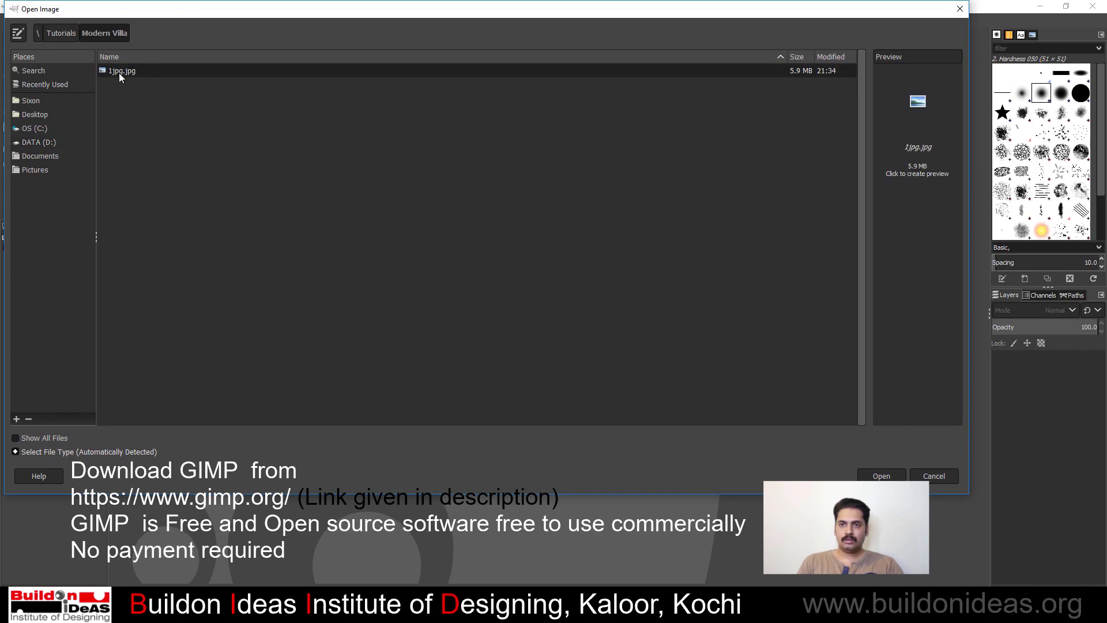
pyautogui.click(881, 476)
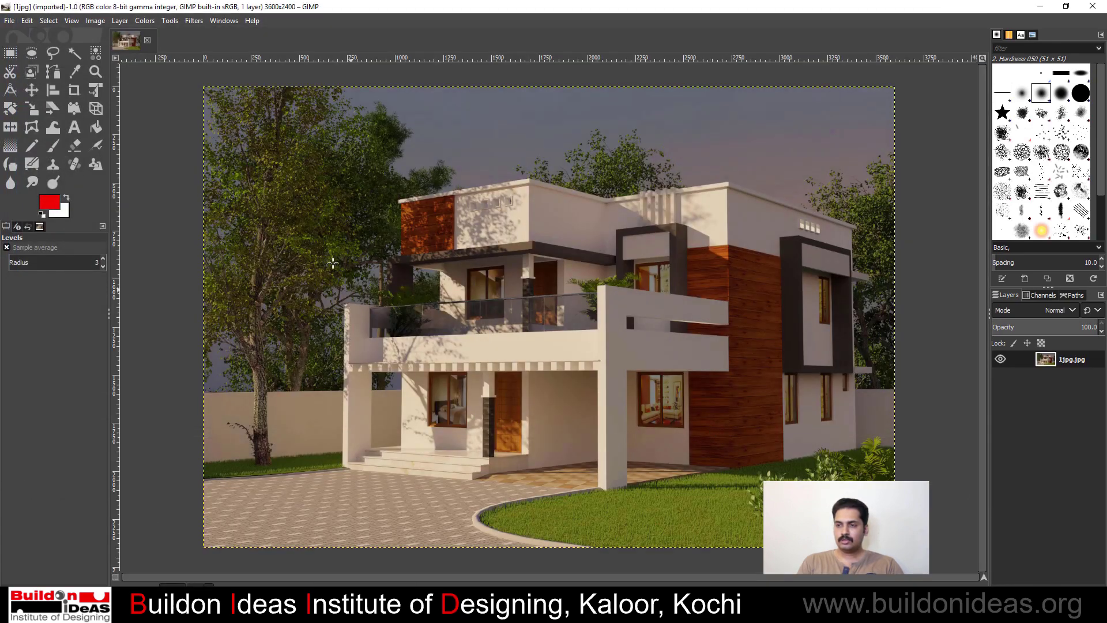
# Brighten the render with the Exposure adjustment, using an exposure of about 0.465 and a black level of about 0.003
pyautogui.click(145, 20)
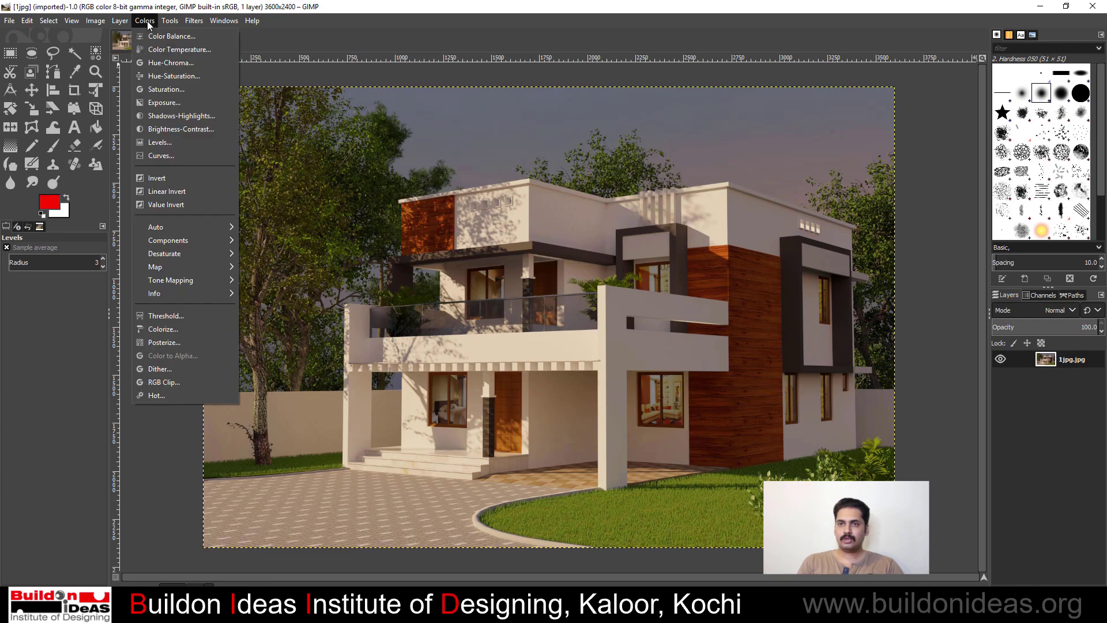
pyautogui.click(158, 106)
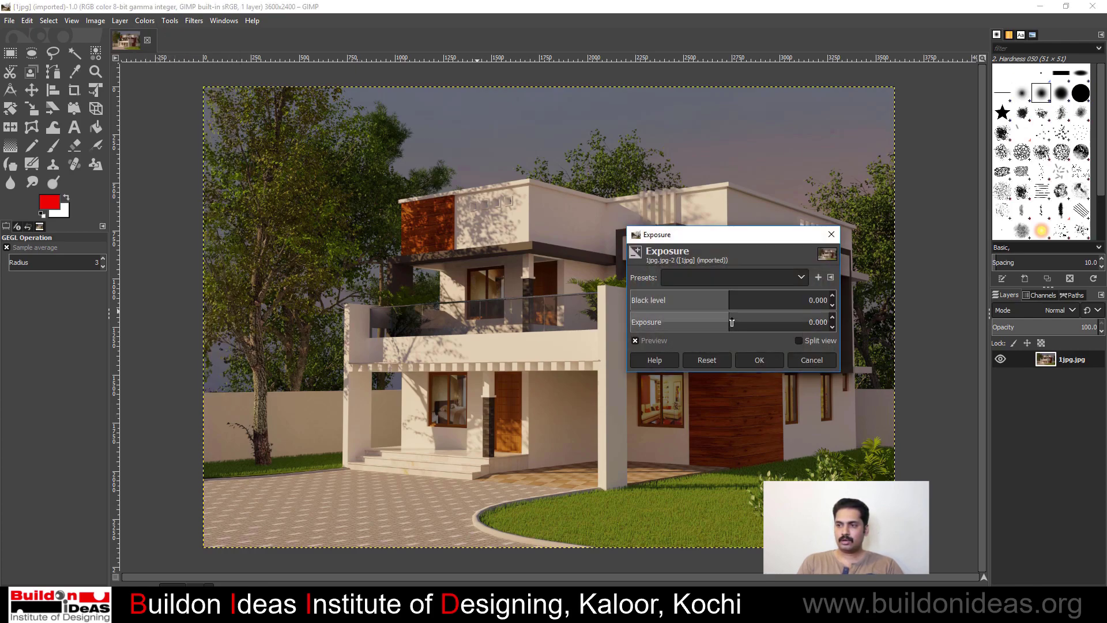
pyautogui.moveTo(732, 323); pyautogui.dragTo(732, 323)
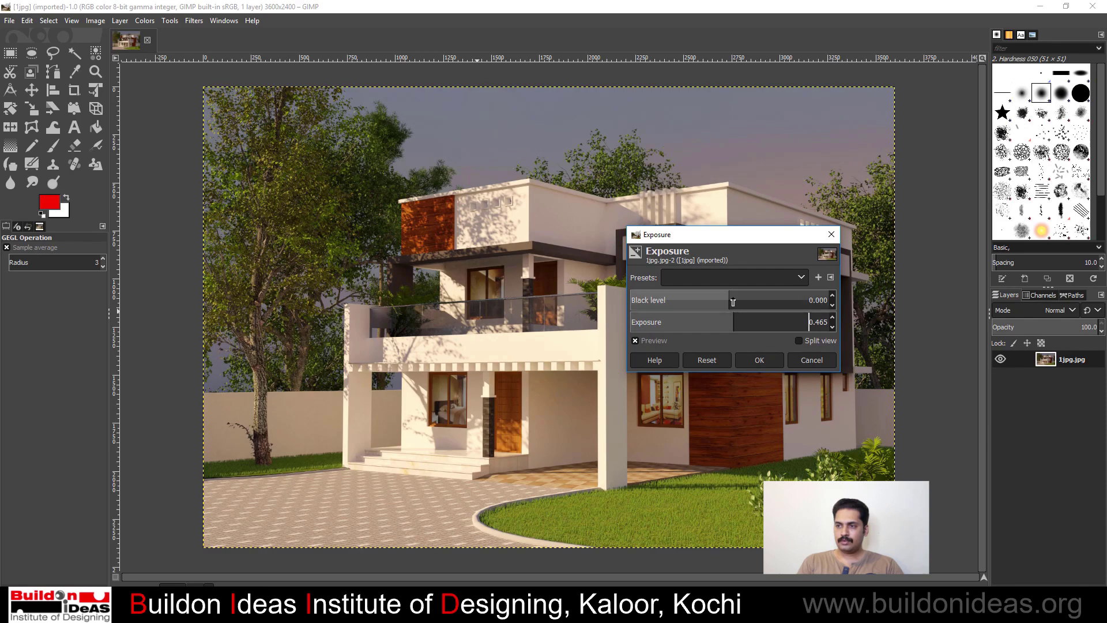
pyautogui.click(733, 302)
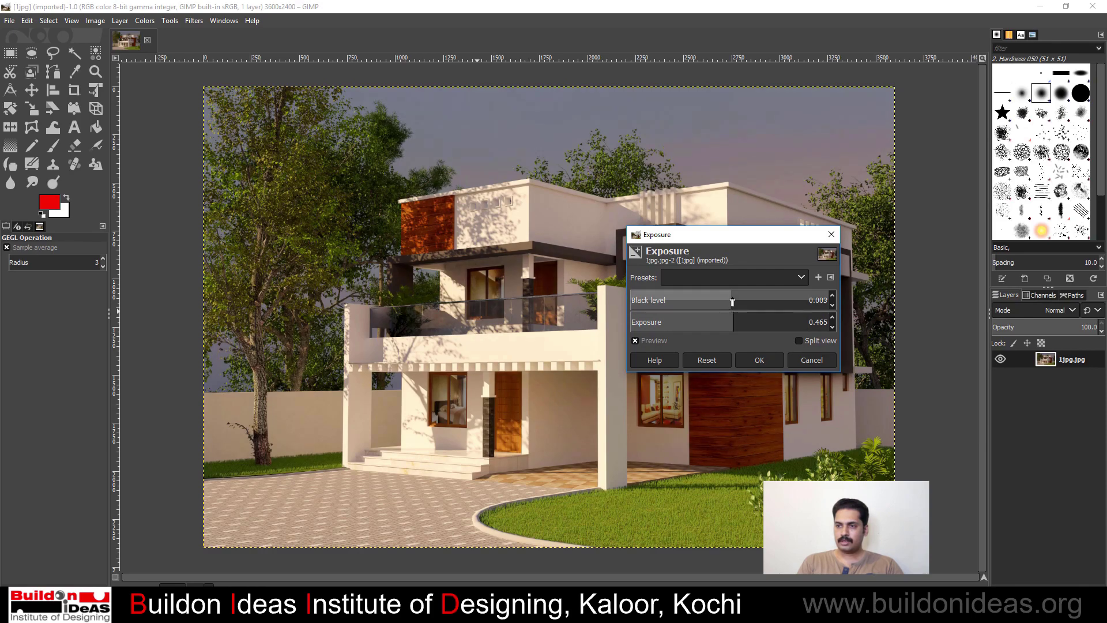
pyautogui.click(752, 361)
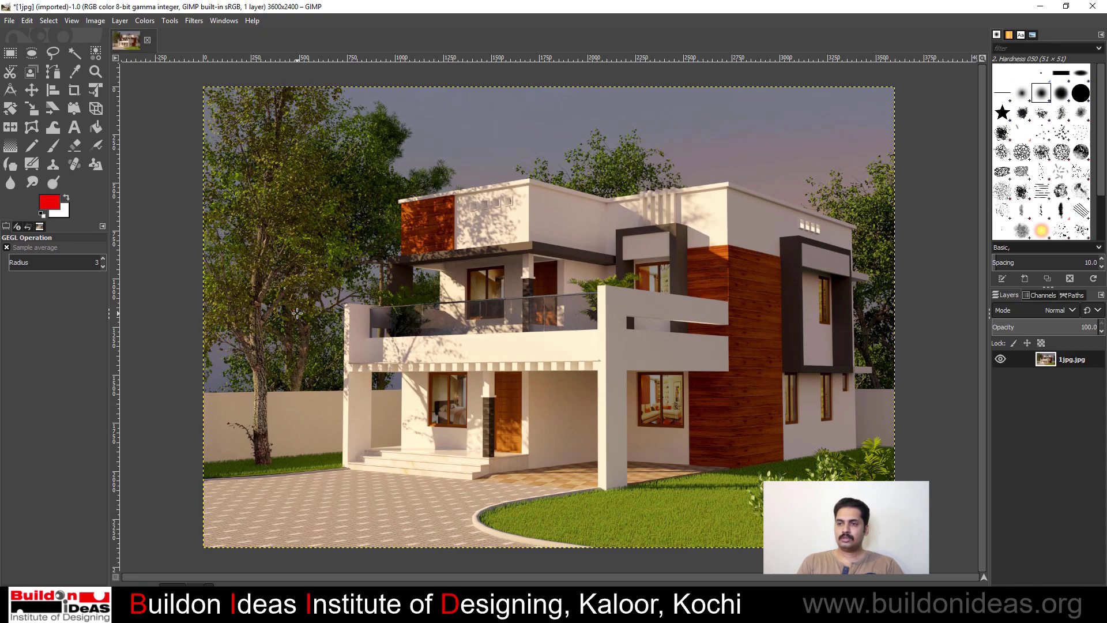
# Adjust the Value curve with slightly raised highlights and a shadow point at about x 47, y 44, and apply it
pyautogui.click(151, 20)
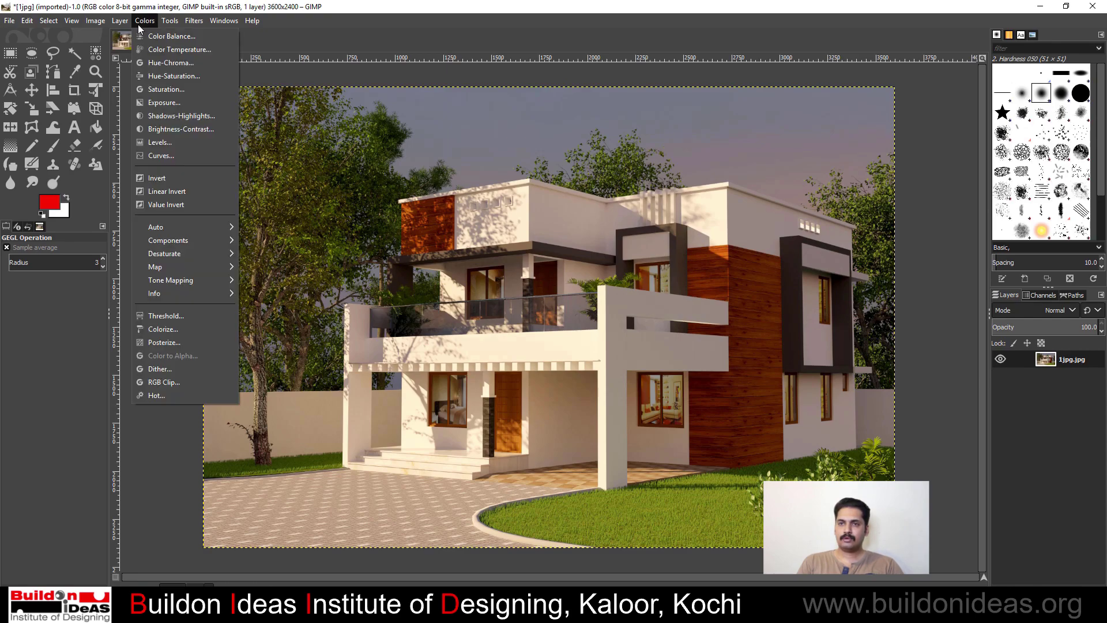
pyautogui.click(160, 155)
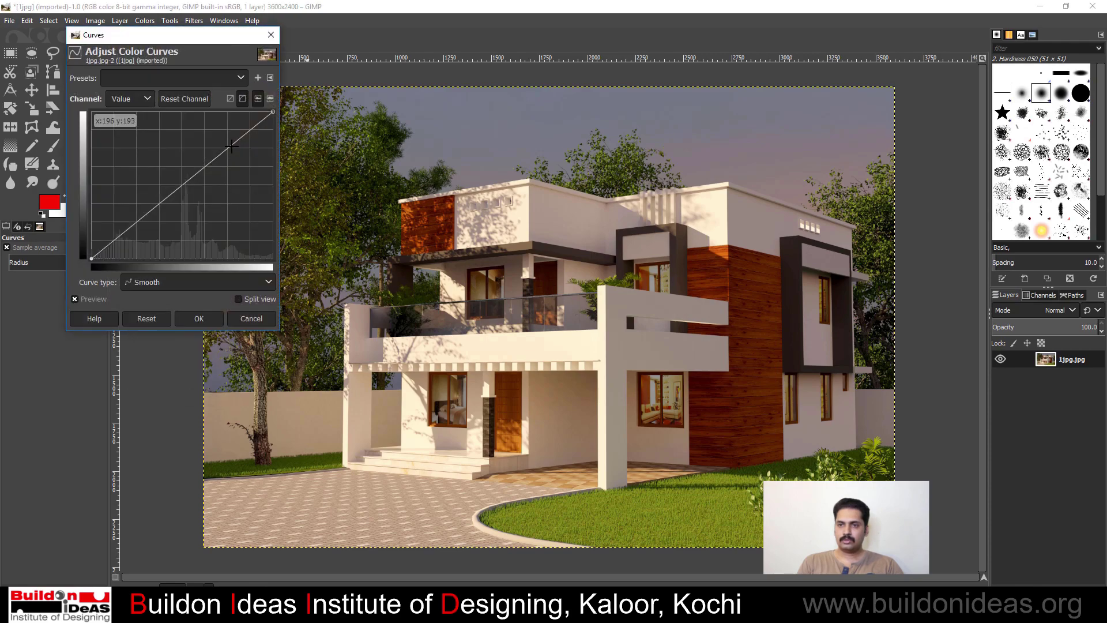
pyautogui.moveTo(225, 149); pyautogui.dragTo(227, 142)
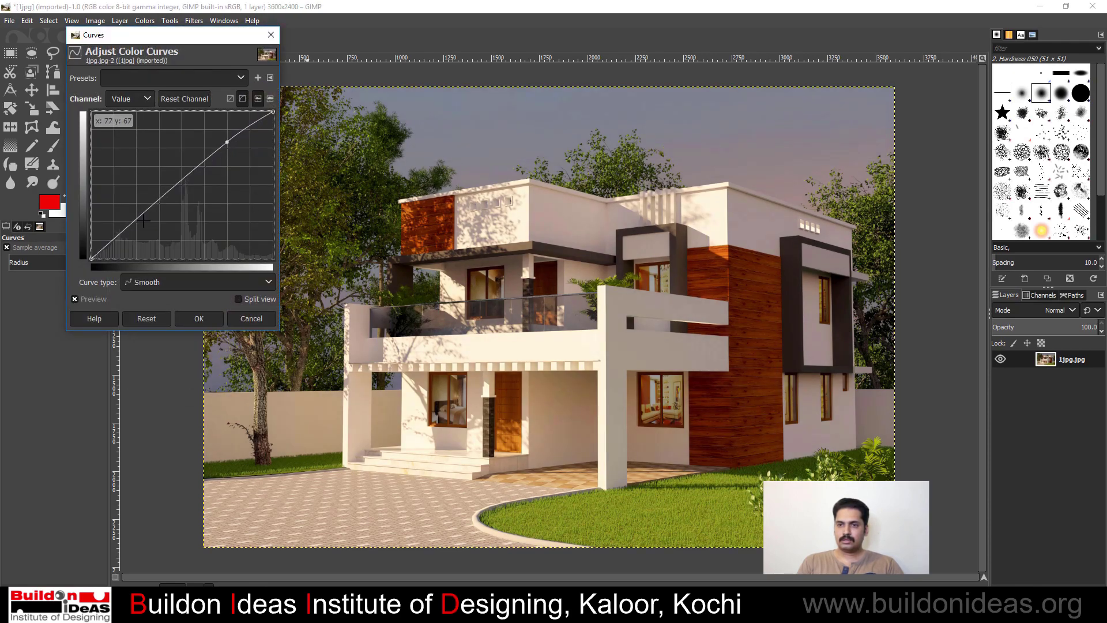
pyautogui.moveTo(121, 234); pyautogui.dragTo(126, 236)
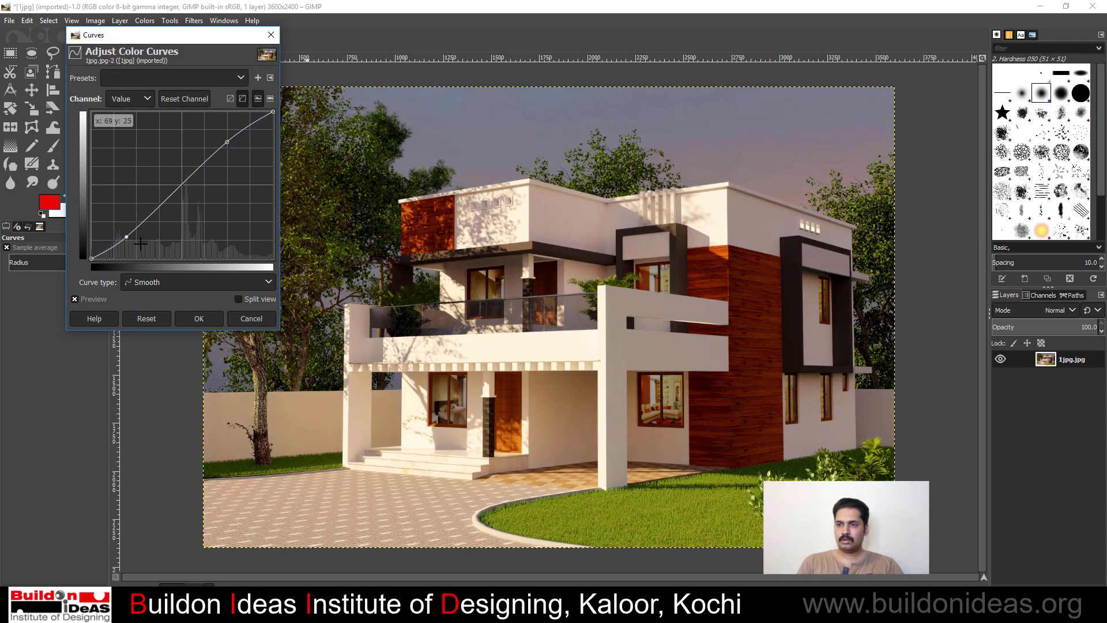
pyautogui.moveTo(127, 233); pyautogui.dragTo(125, 233)
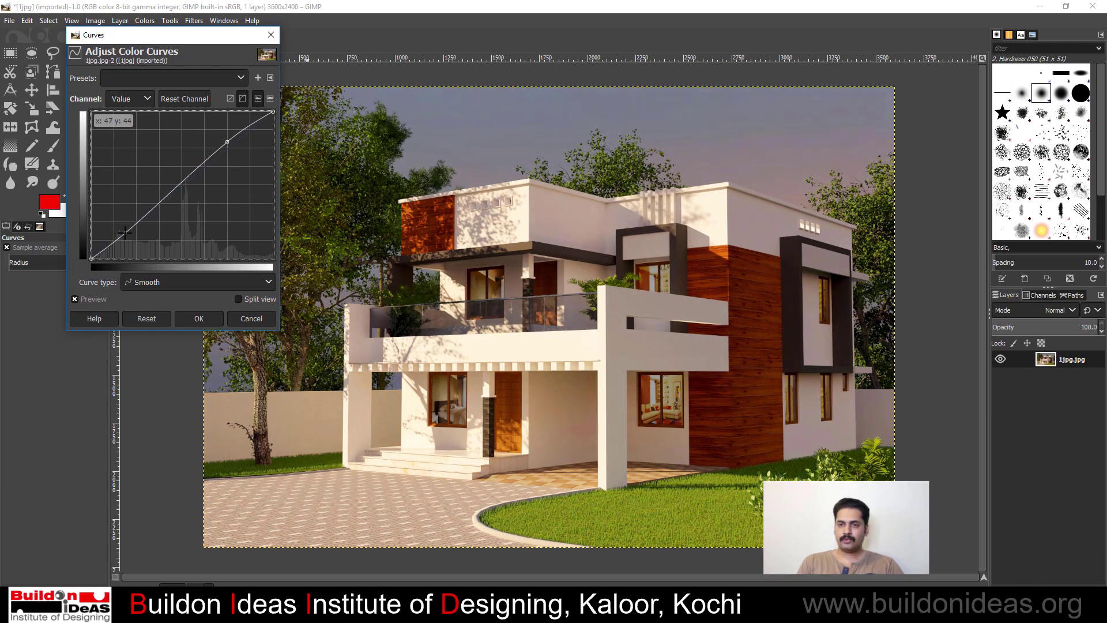
pyautogui.click(199, 318)
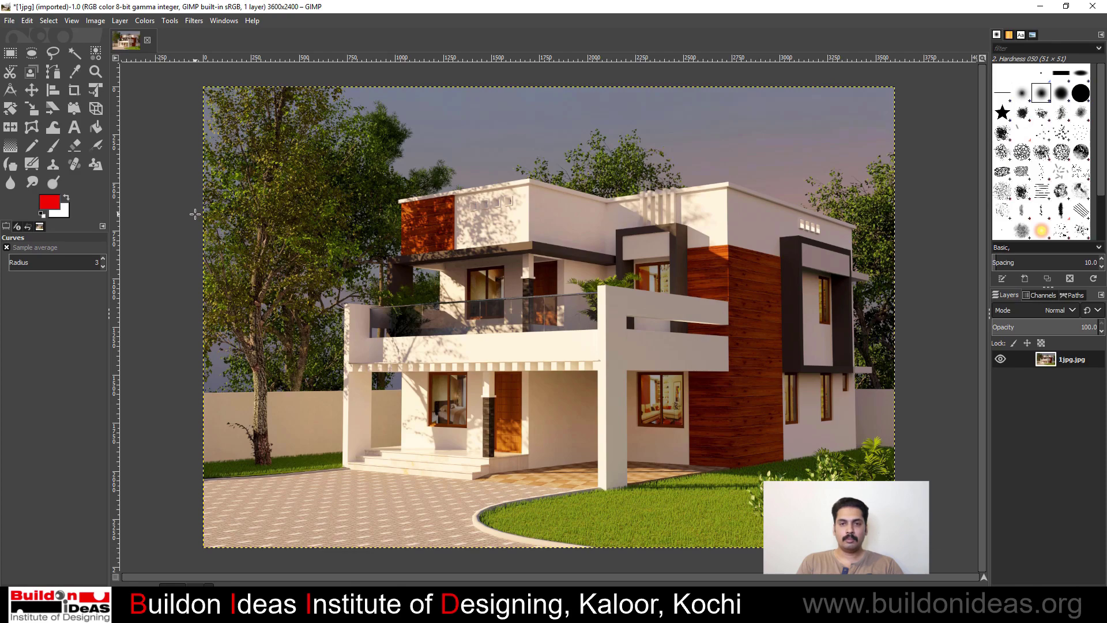
# Export the edited render as 01jpg.jpg at JPEG quality 100 and compare it with the original 1jpg.jpg in Photos
pyautogui.hotkey('ctrl', 'shift', 'e')
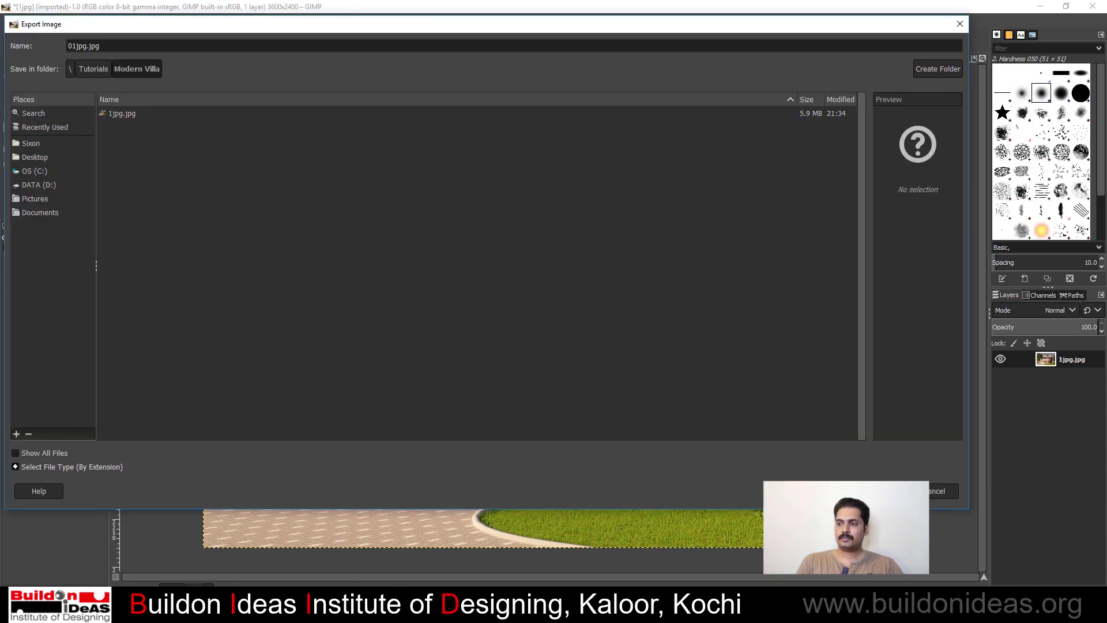
pyautogui.click(880, 490)
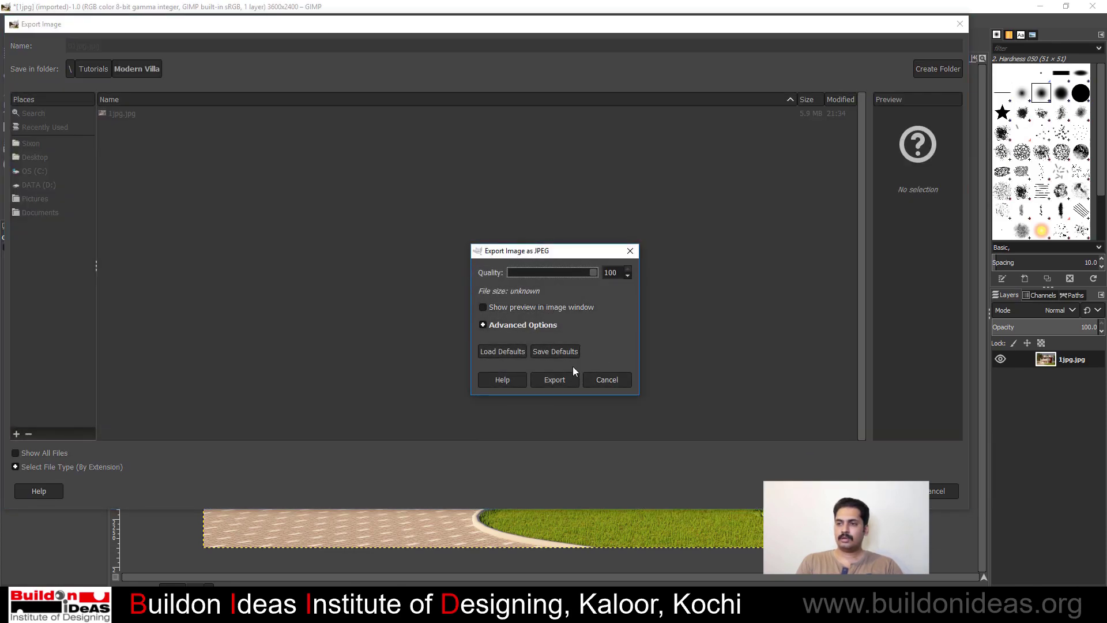
pyautogui.click(570, 374)
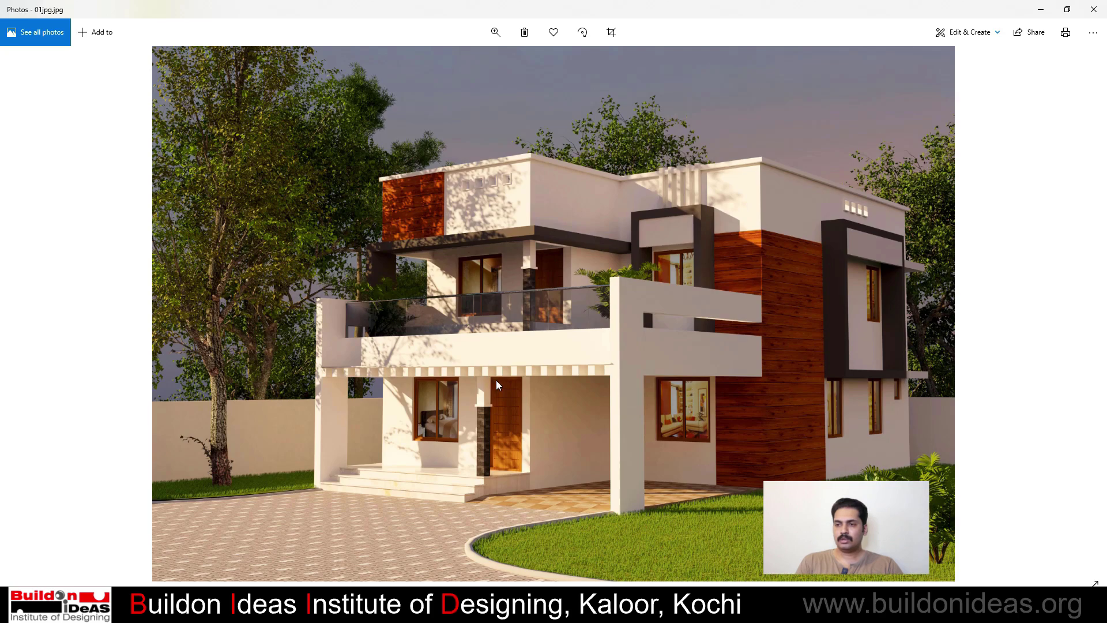
pyautogui.press('Right')
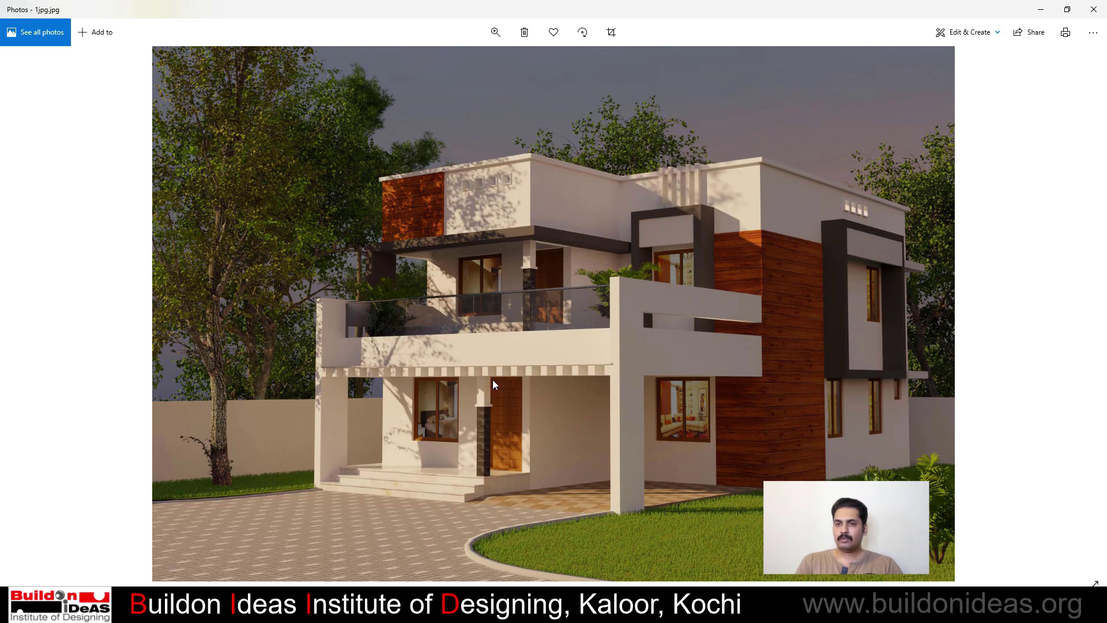
pyautogui.press('Left')
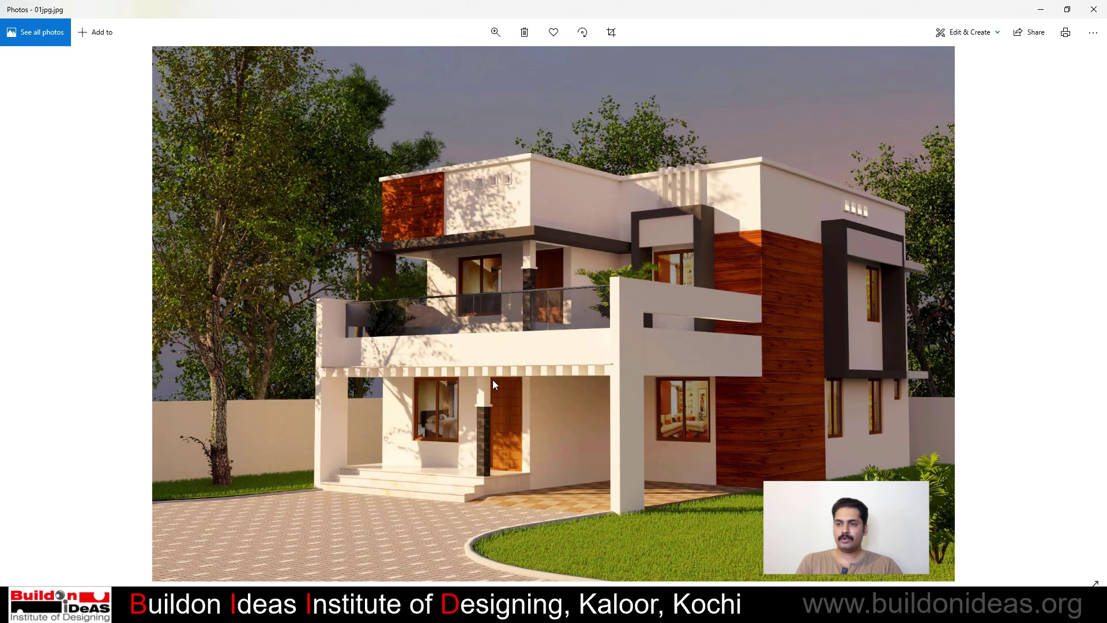